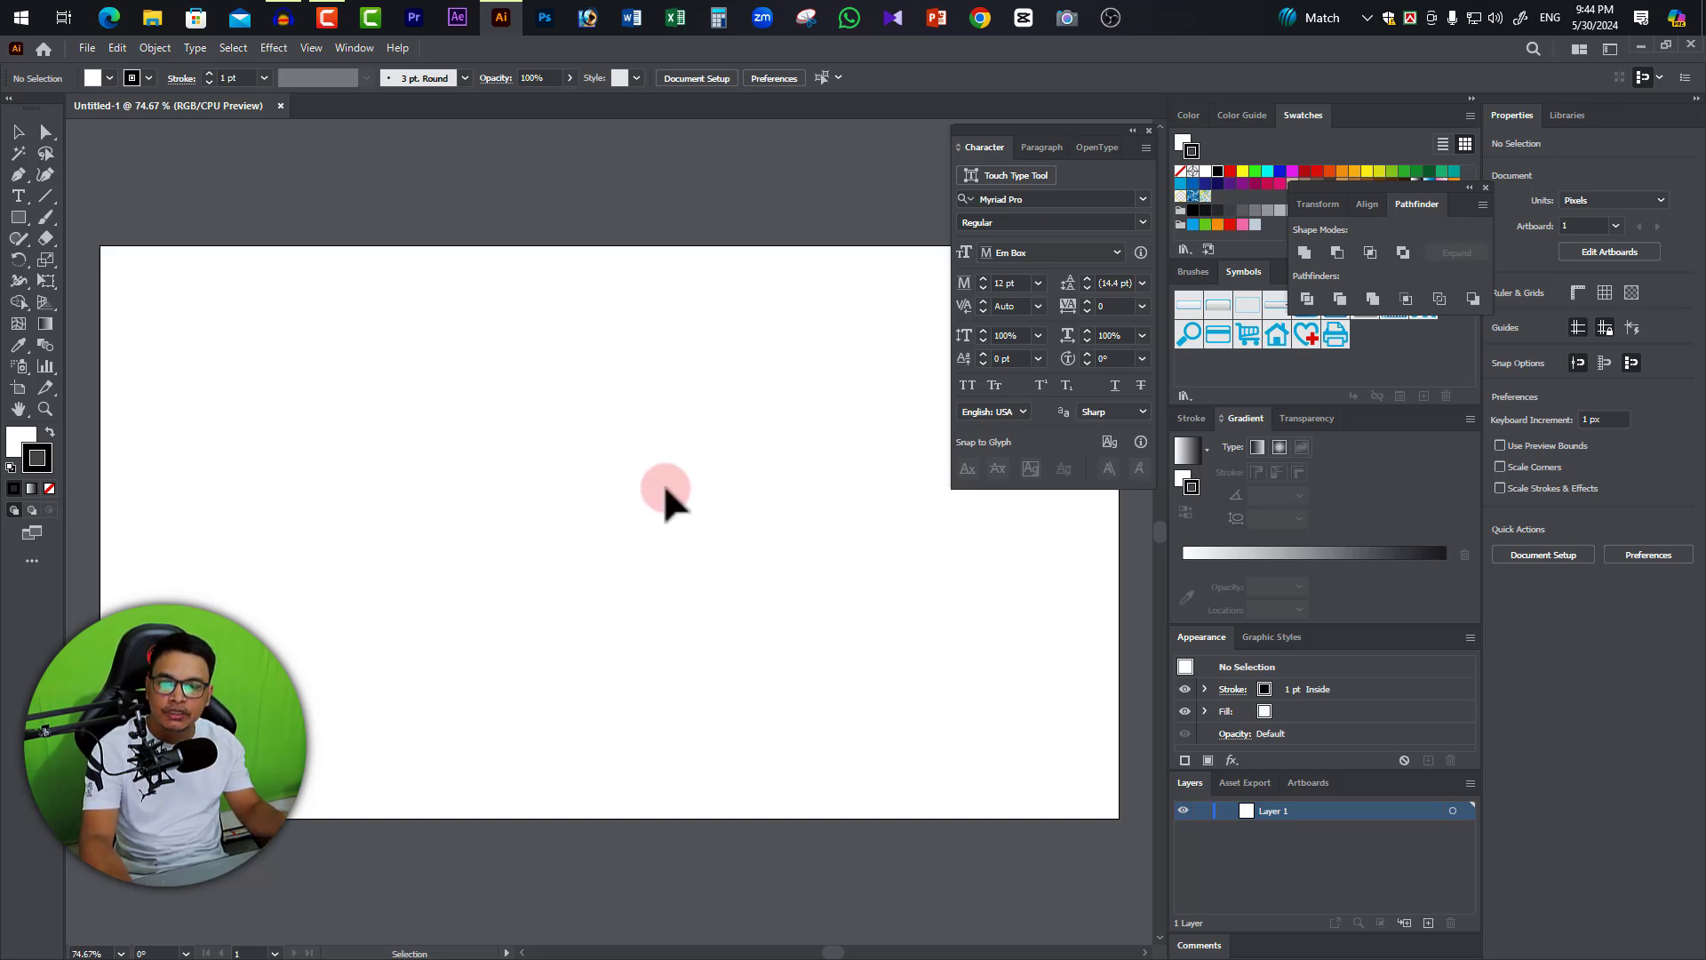
# Open Chrome with a profile and load the GraphicRiver business card results page.
pyautogui.click(981, 18)
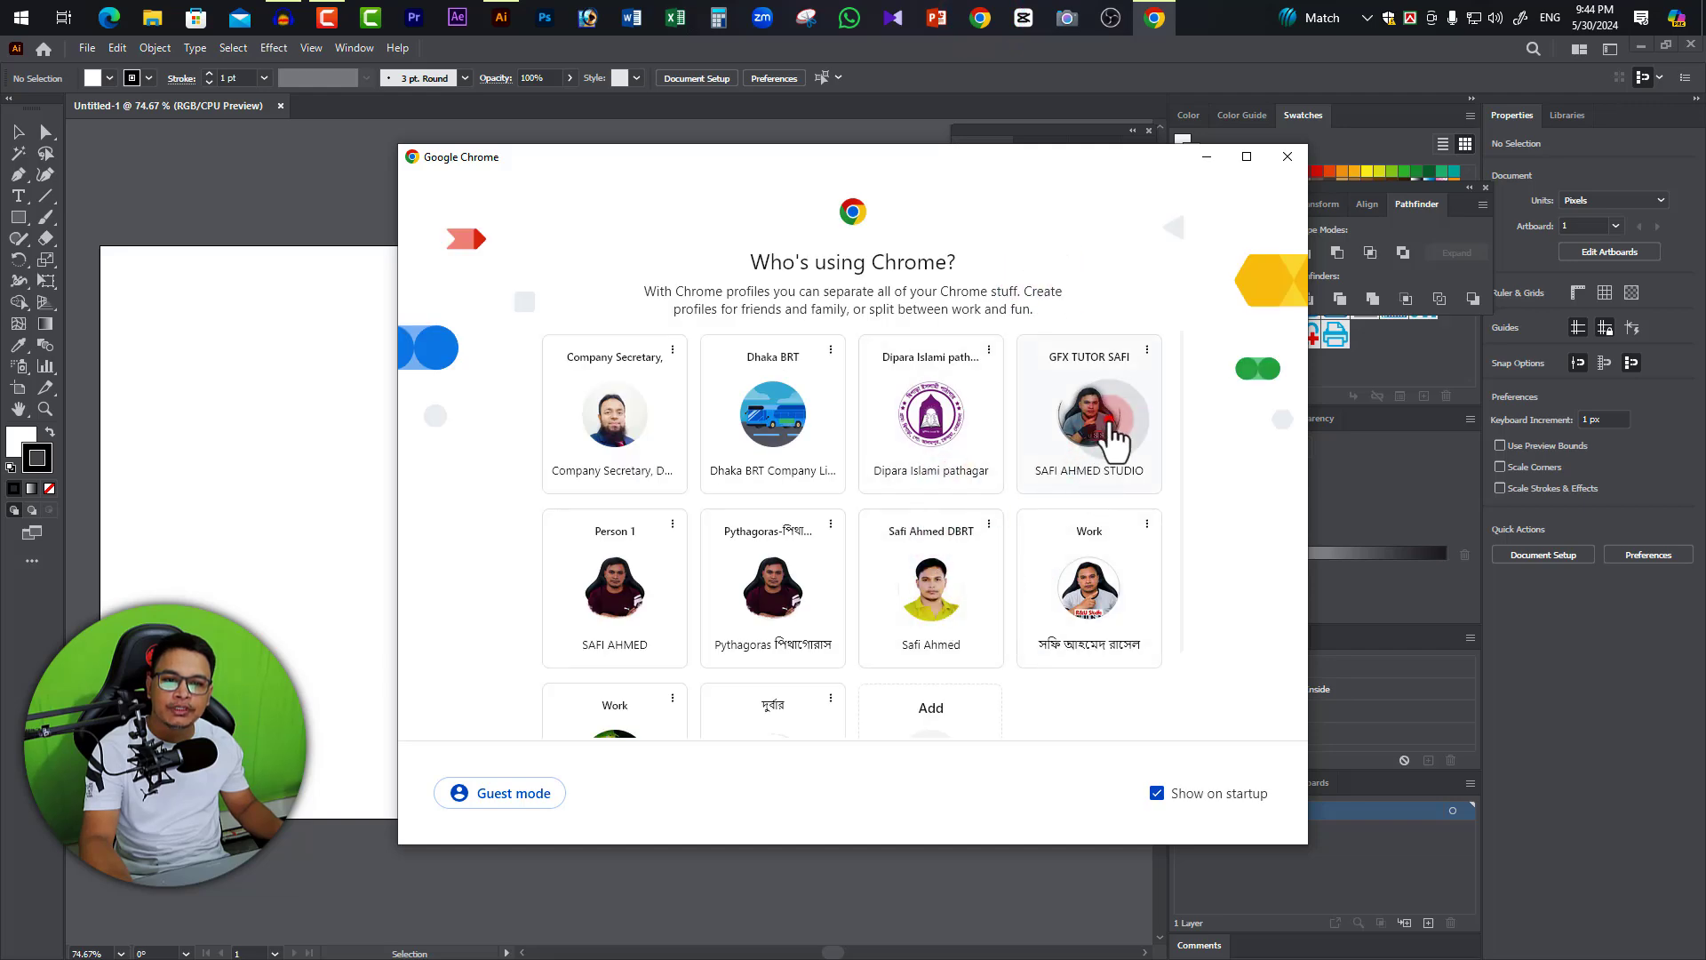
pyautogui.click(1111, 422)
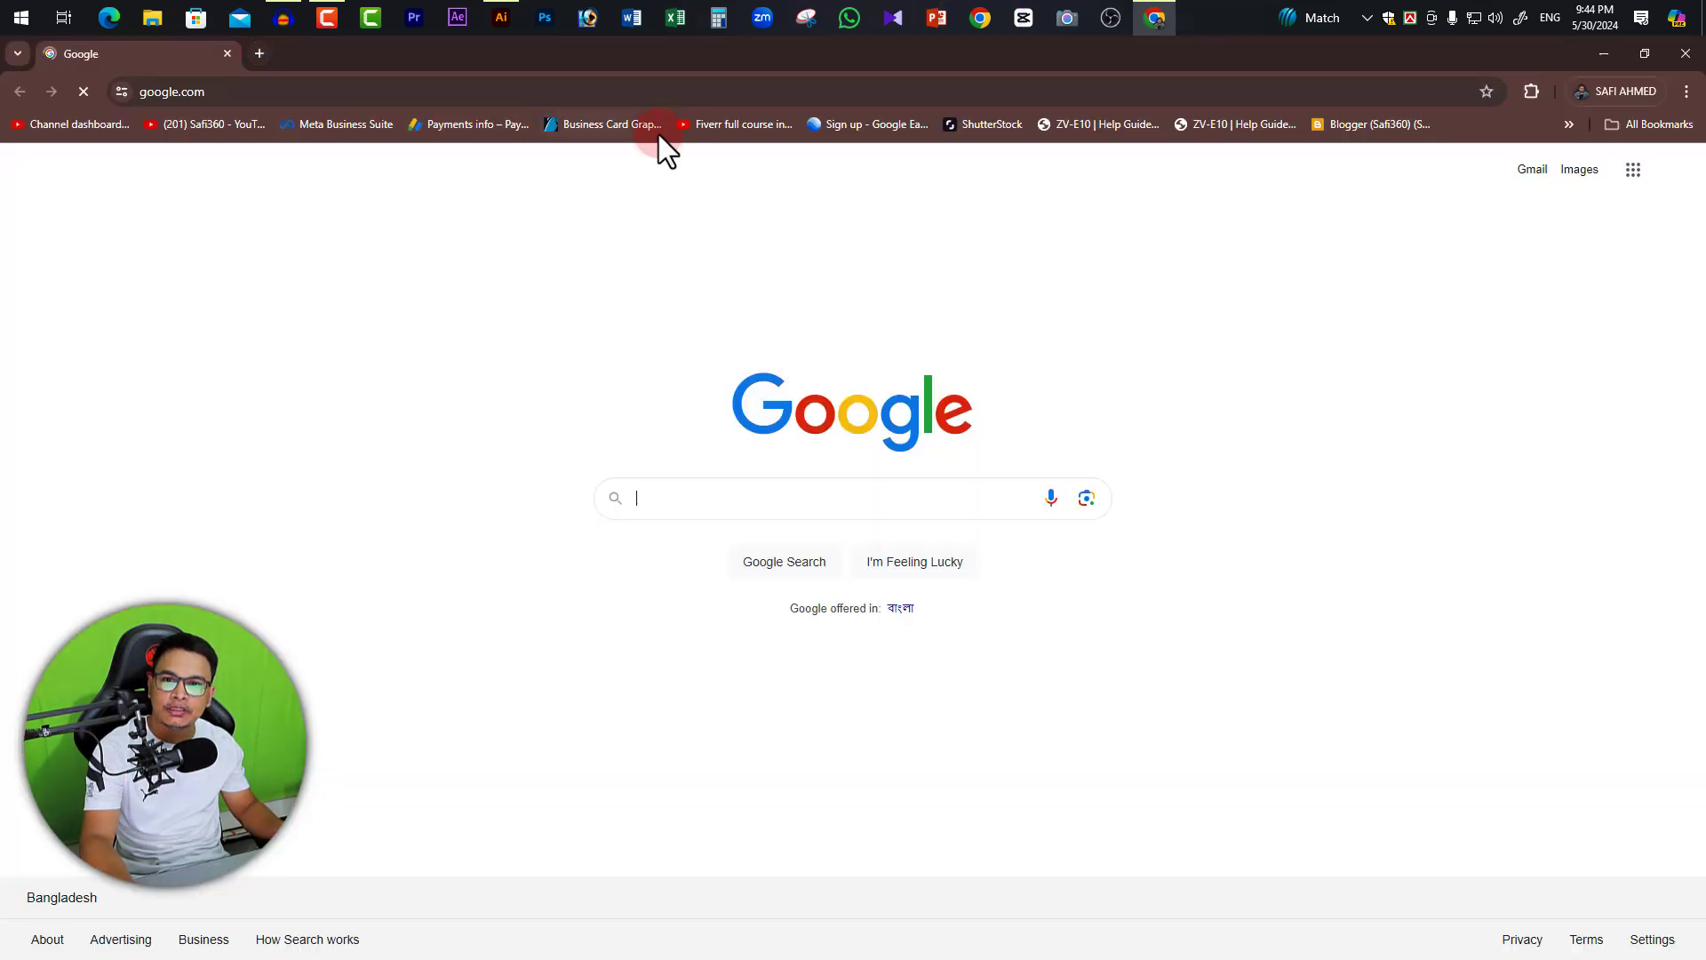
pyautogui.click(579, 132)
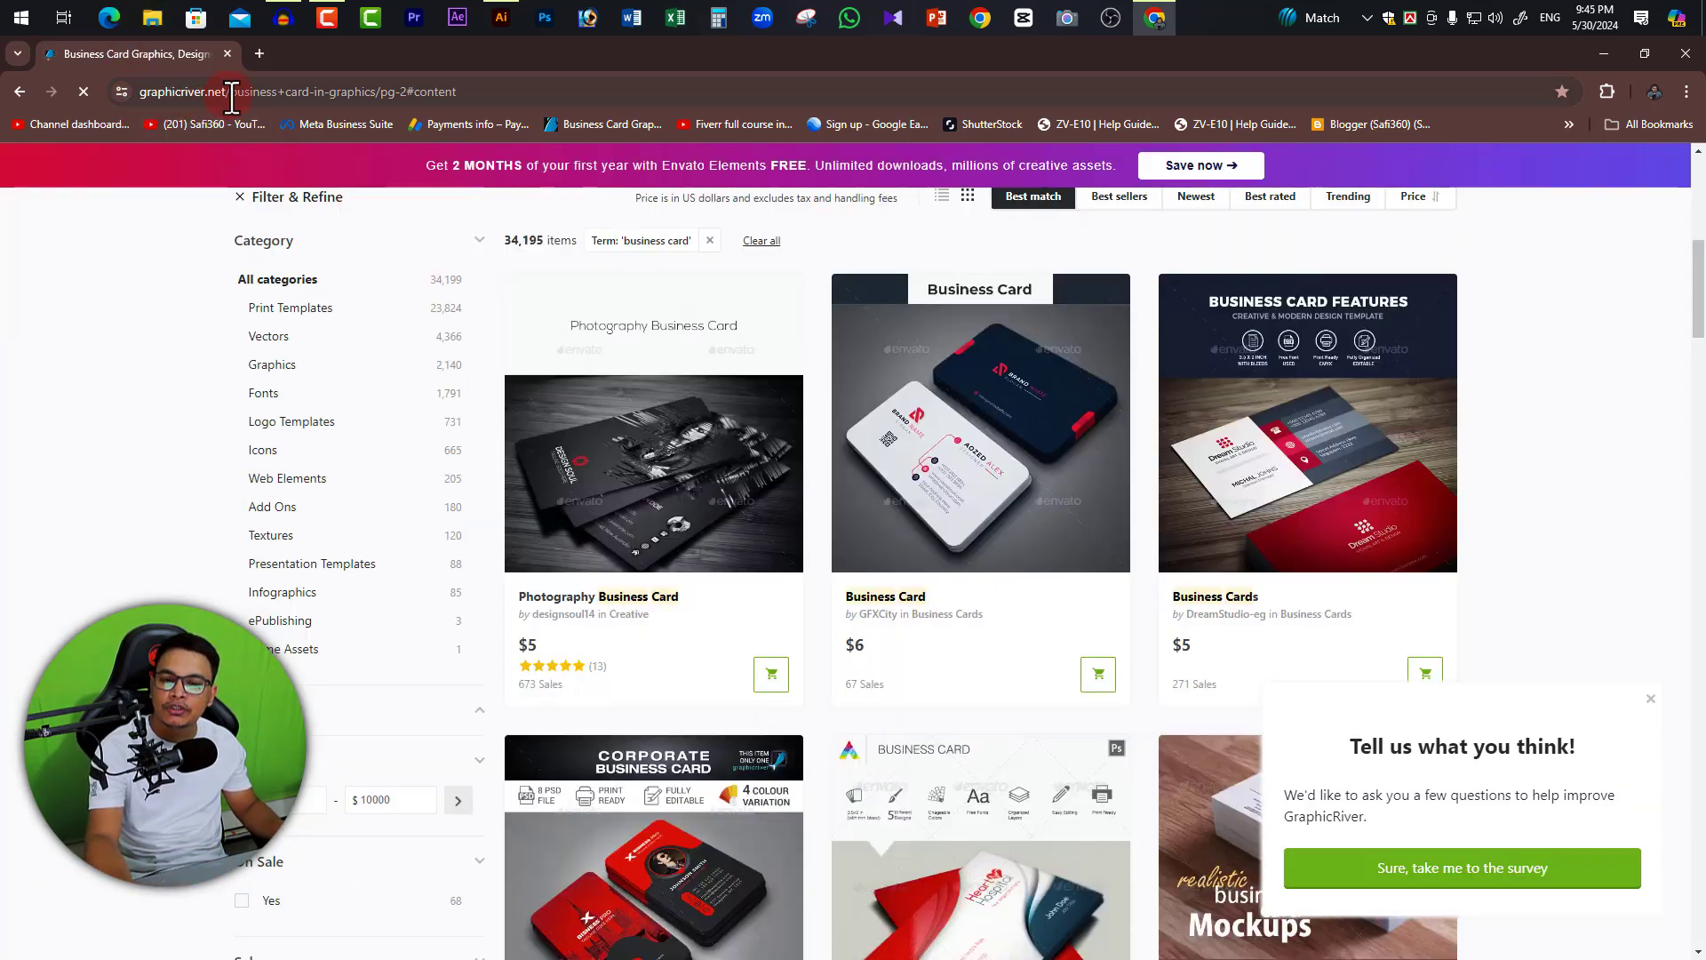
# Replace the business card search with a GraphicRiver search for watch.
pyautogui.scroll(8, 357, 258)
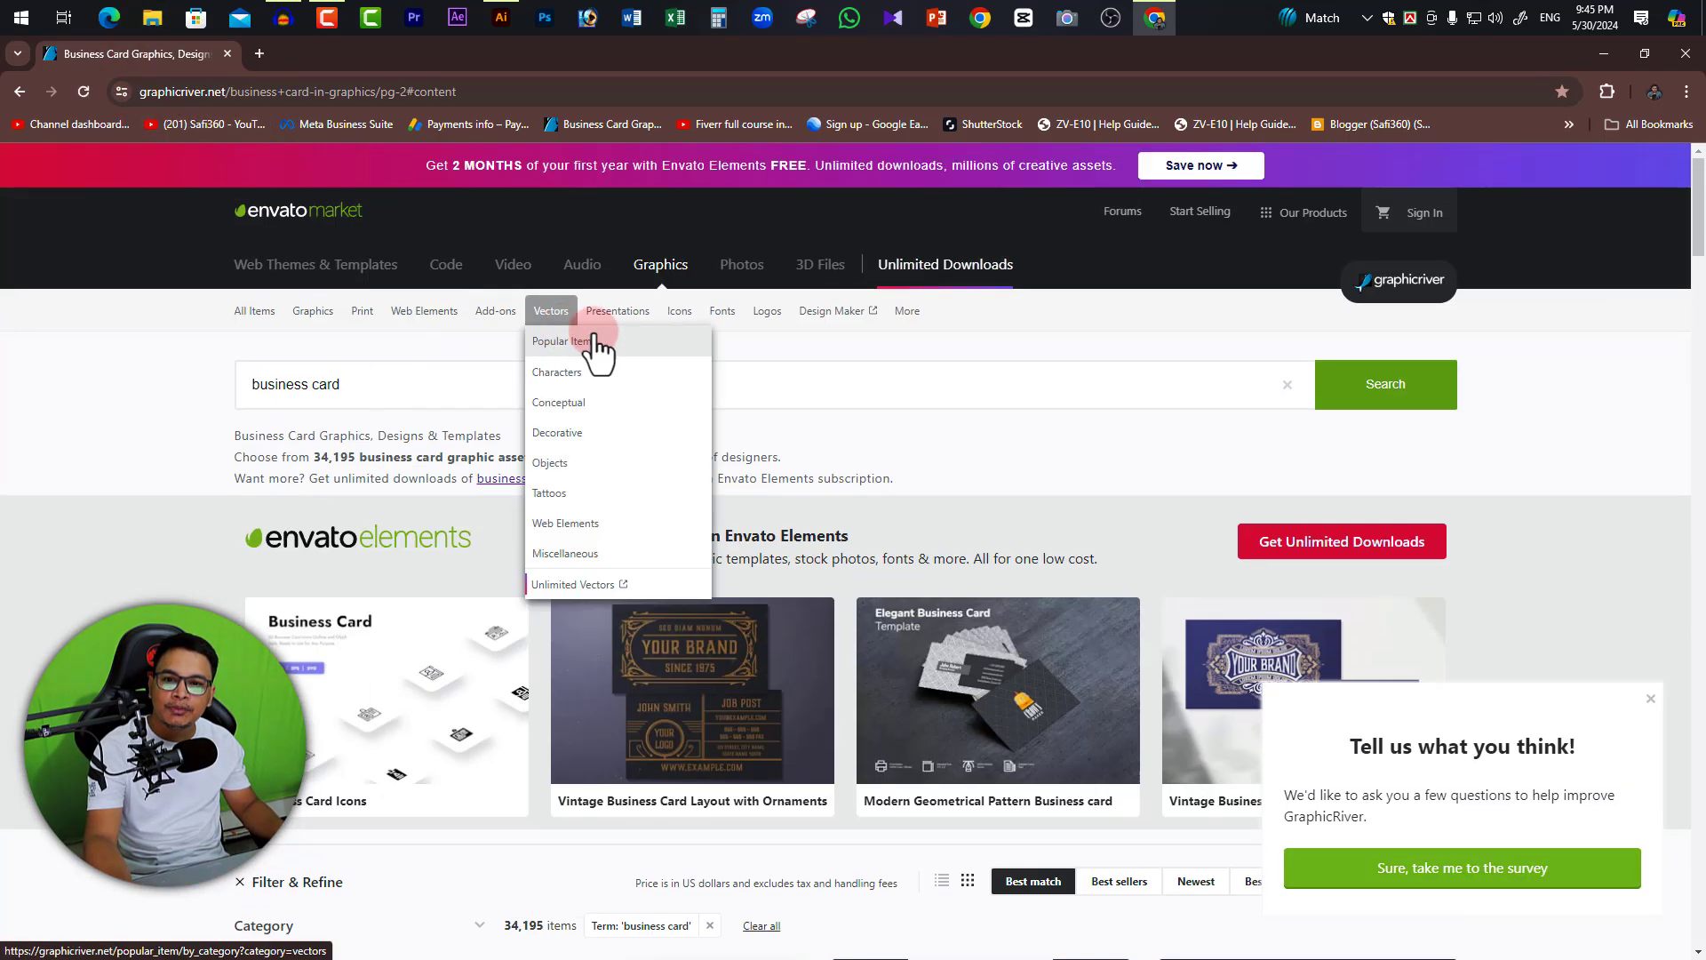
pyautogui.tripleClick(254, 396)
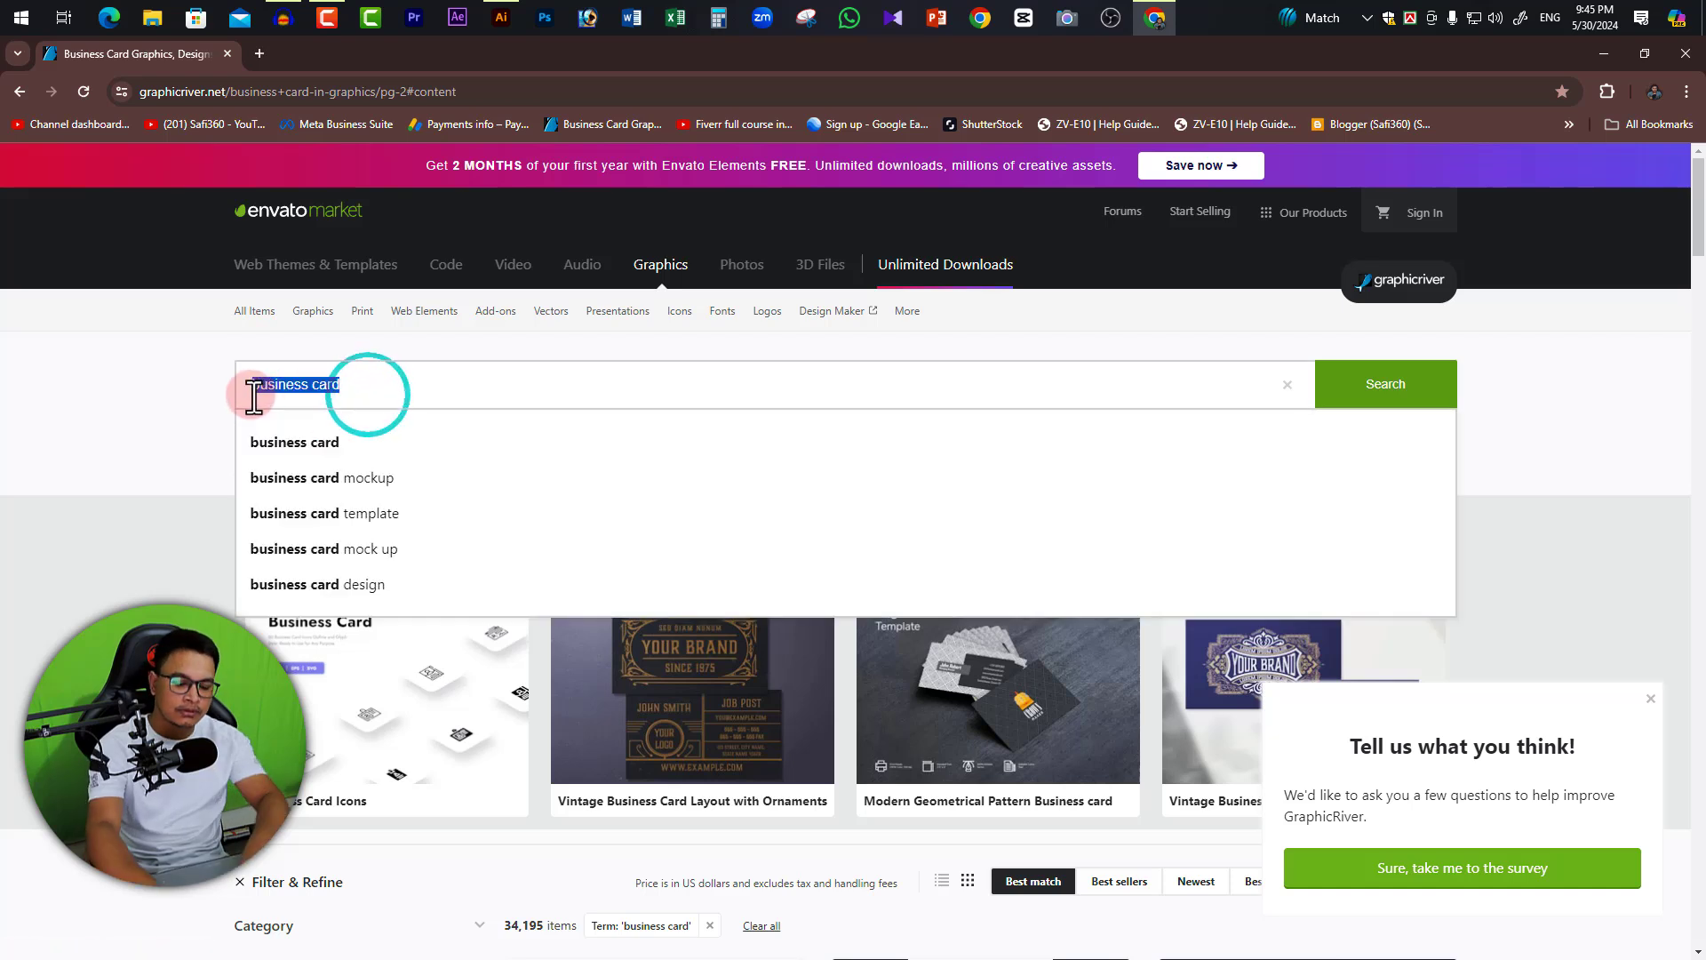
pyautogui.write('flatch')
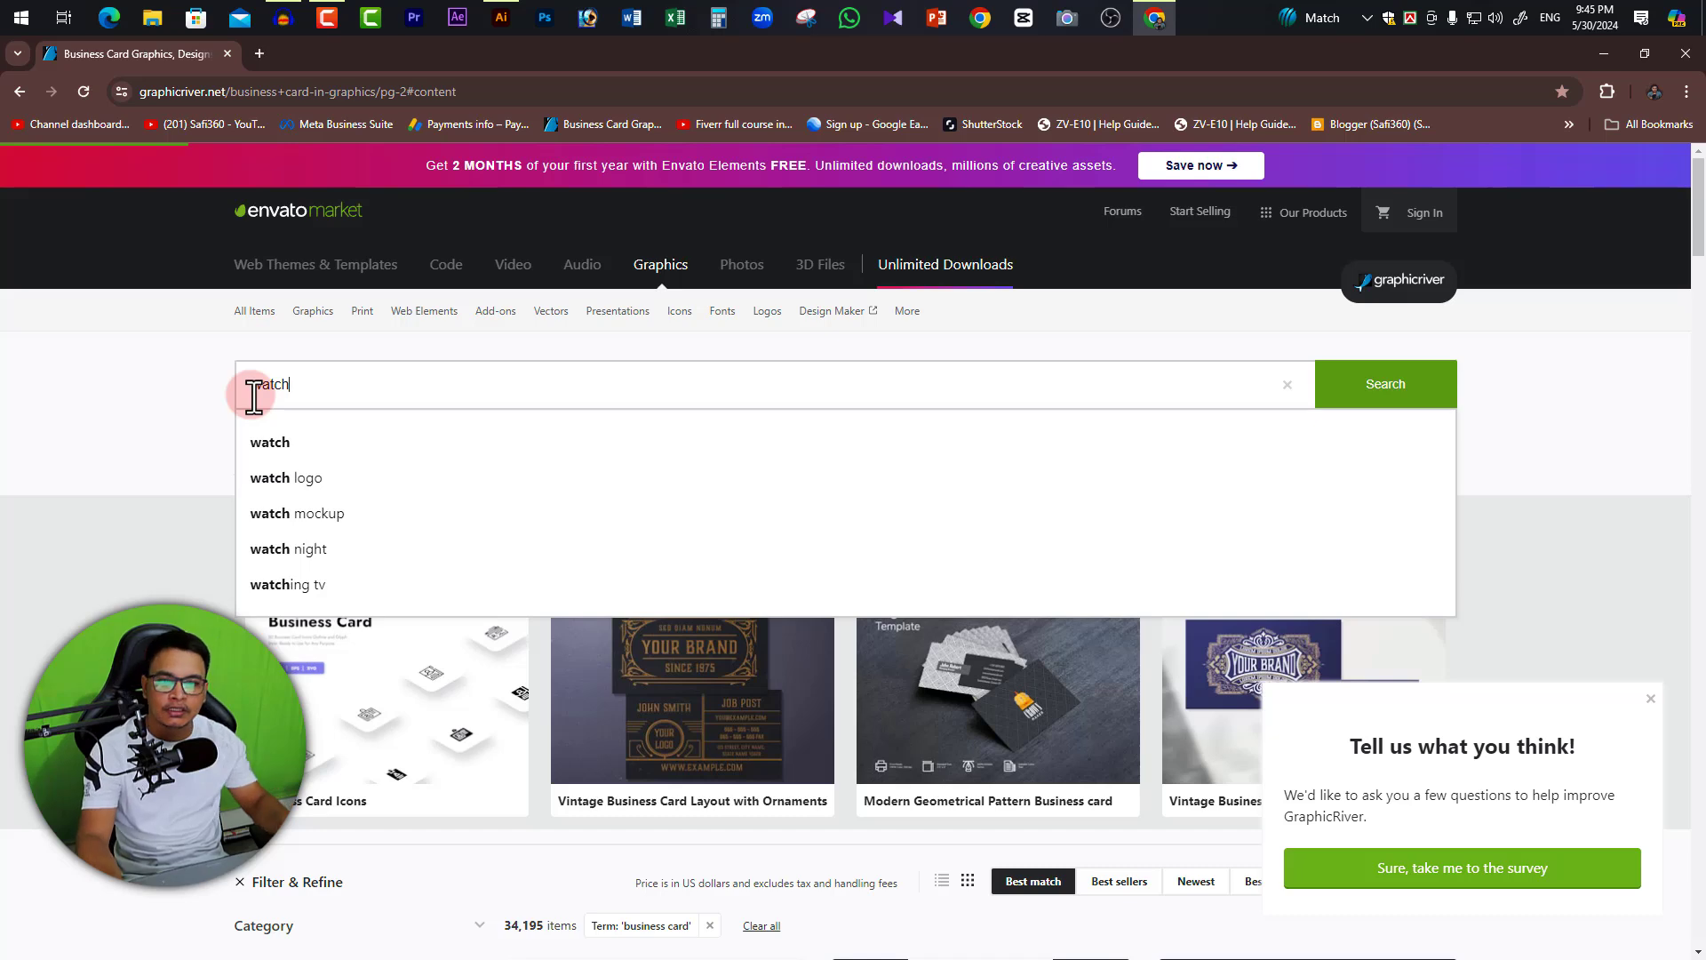
pyautogui.click(1342, 411)
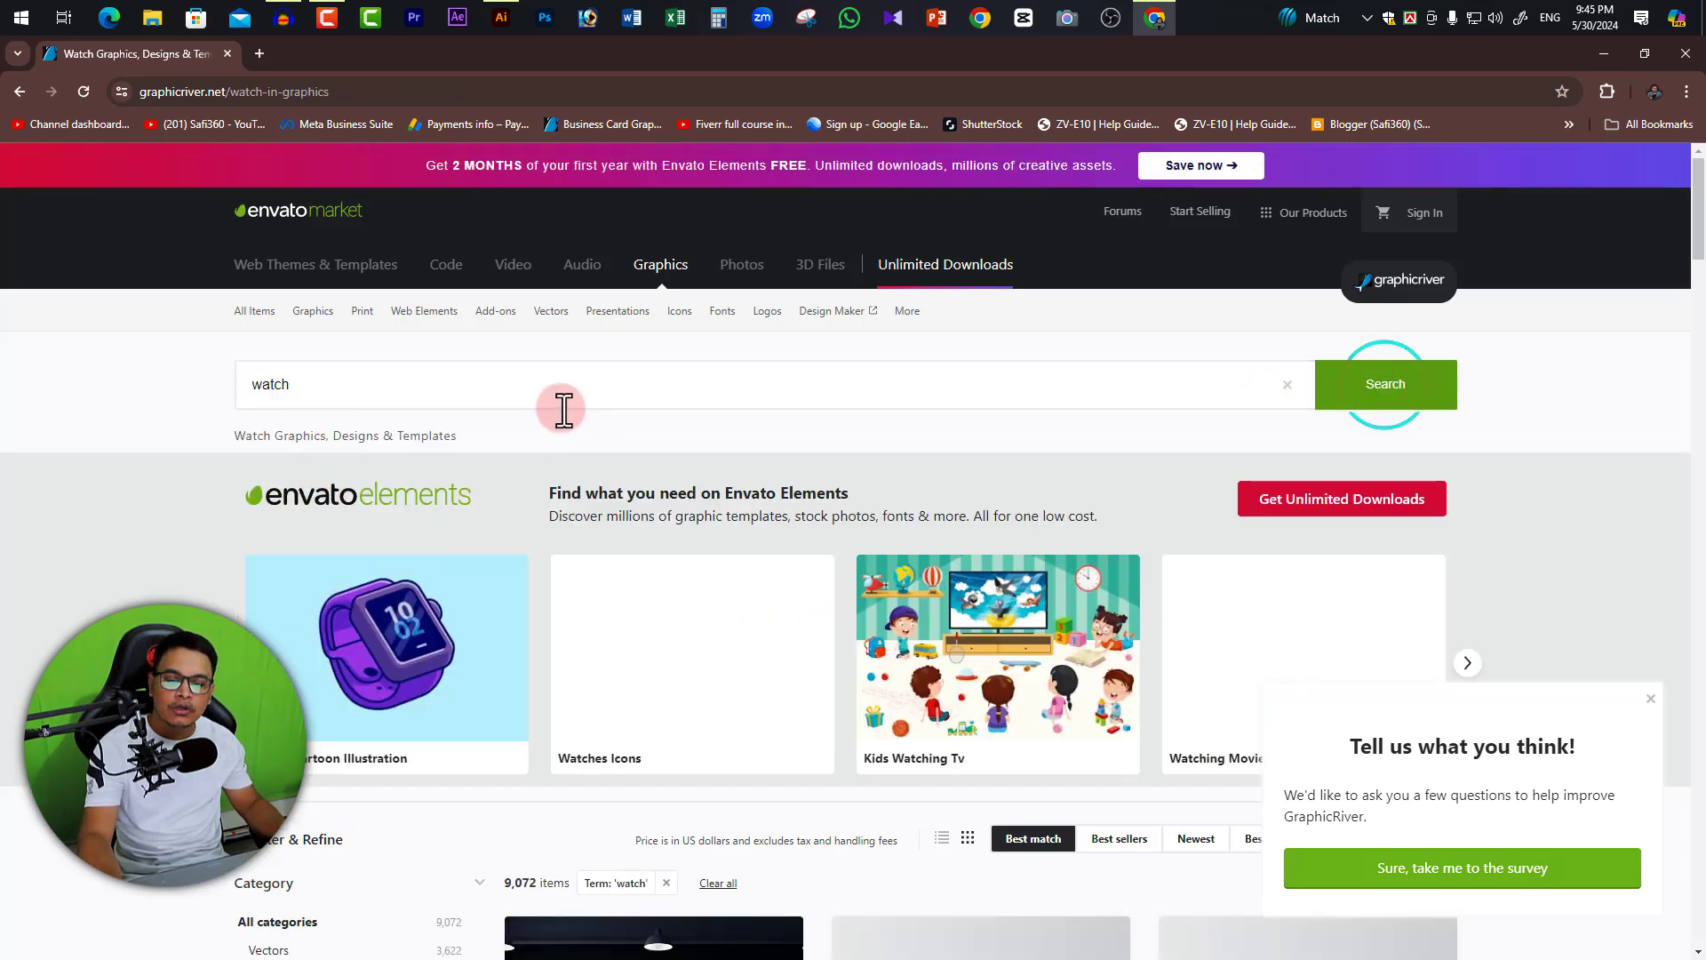
# Scroll through the 9,072 watch results, such as the Watches and Digital Watch items.
pyautogui.scroll(-4, 1093, 610)
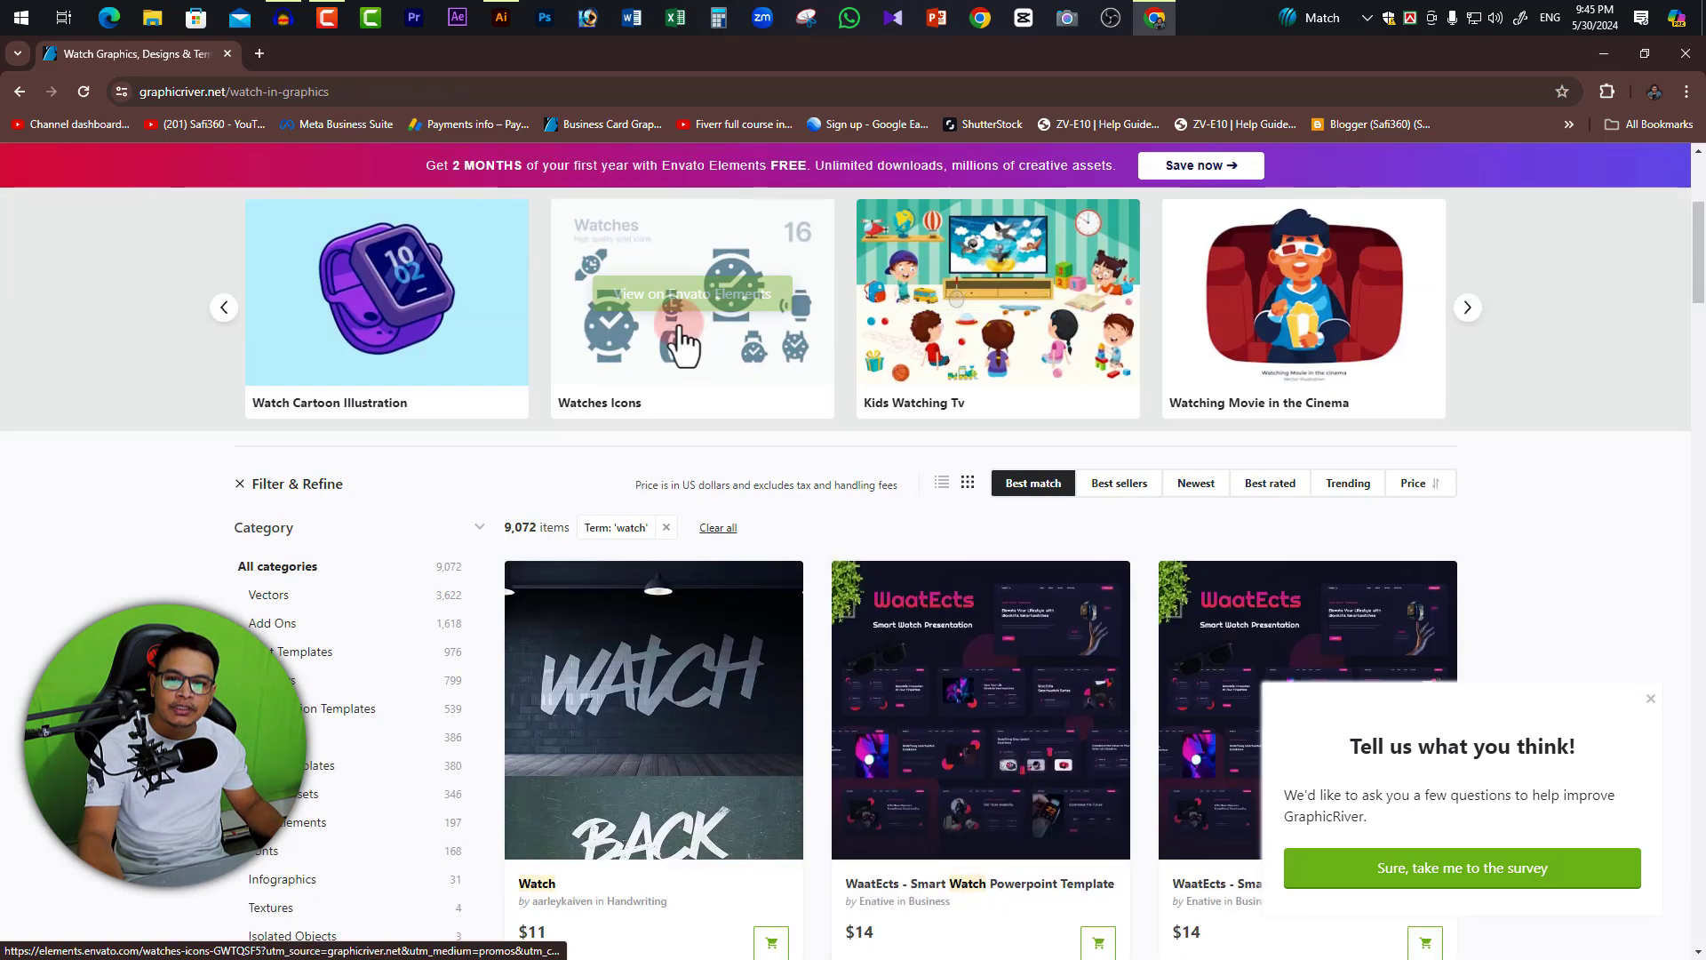
pyautogui.scroll(-5, 1089, 528)
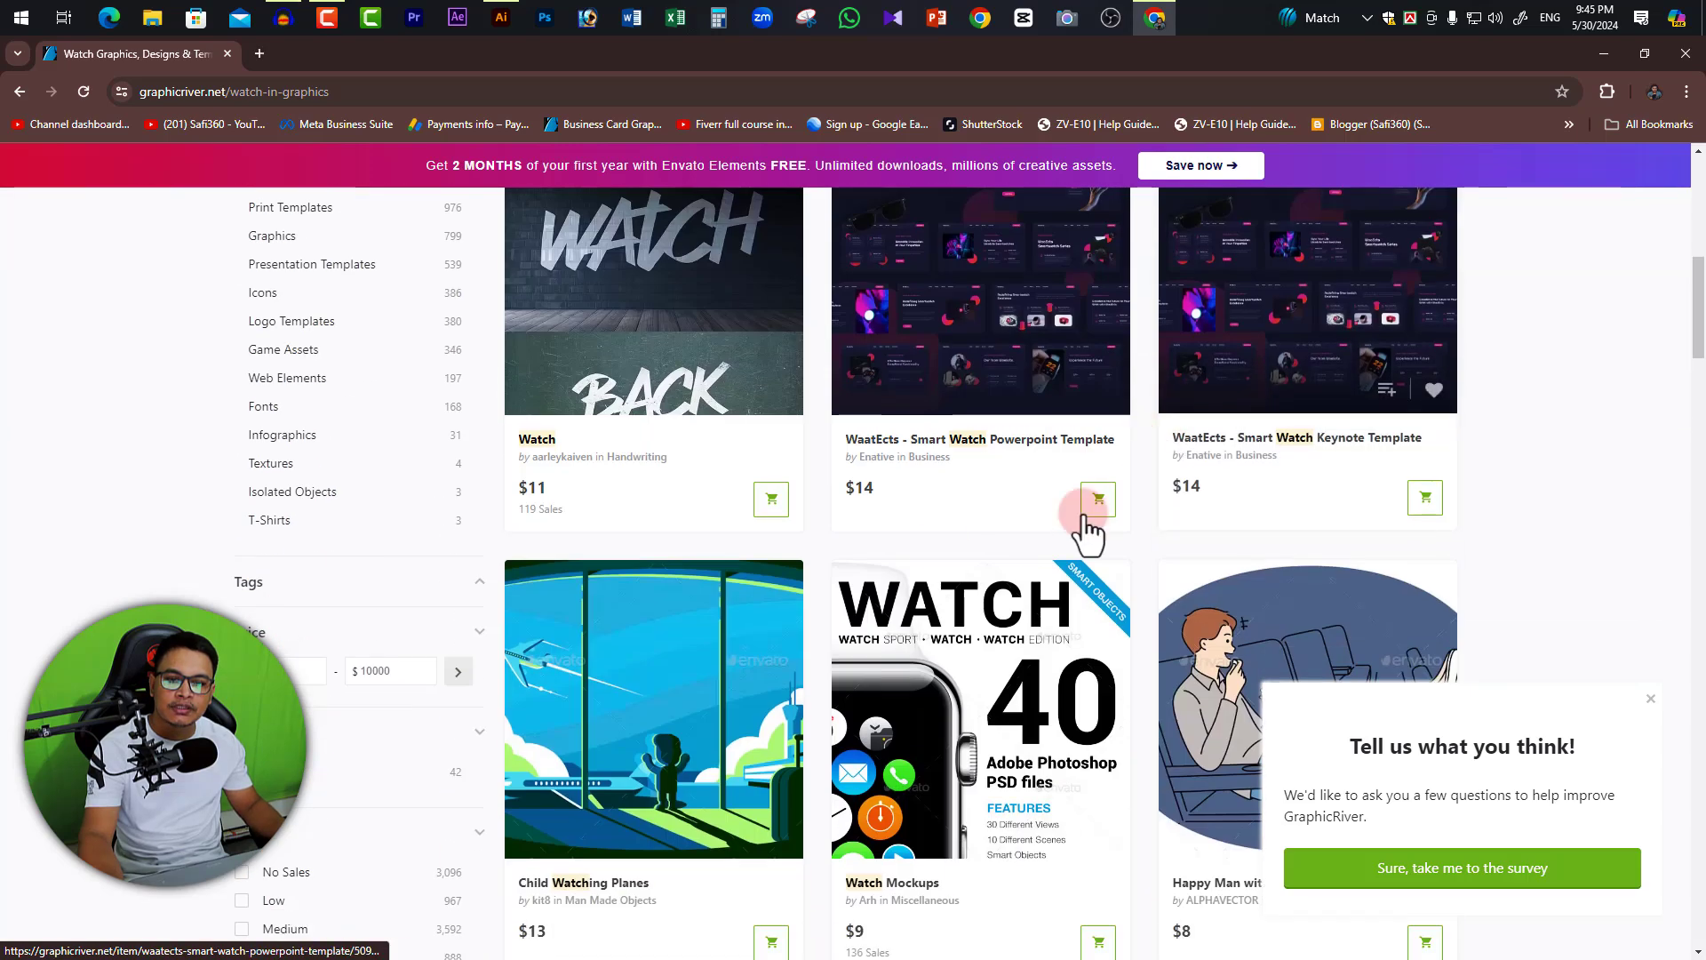
pyautogui.scroll(-6, 1089, 529)
pyautogui.scroll(-4, 716, 495)
pyautogui.scroll(2, 708, 419)
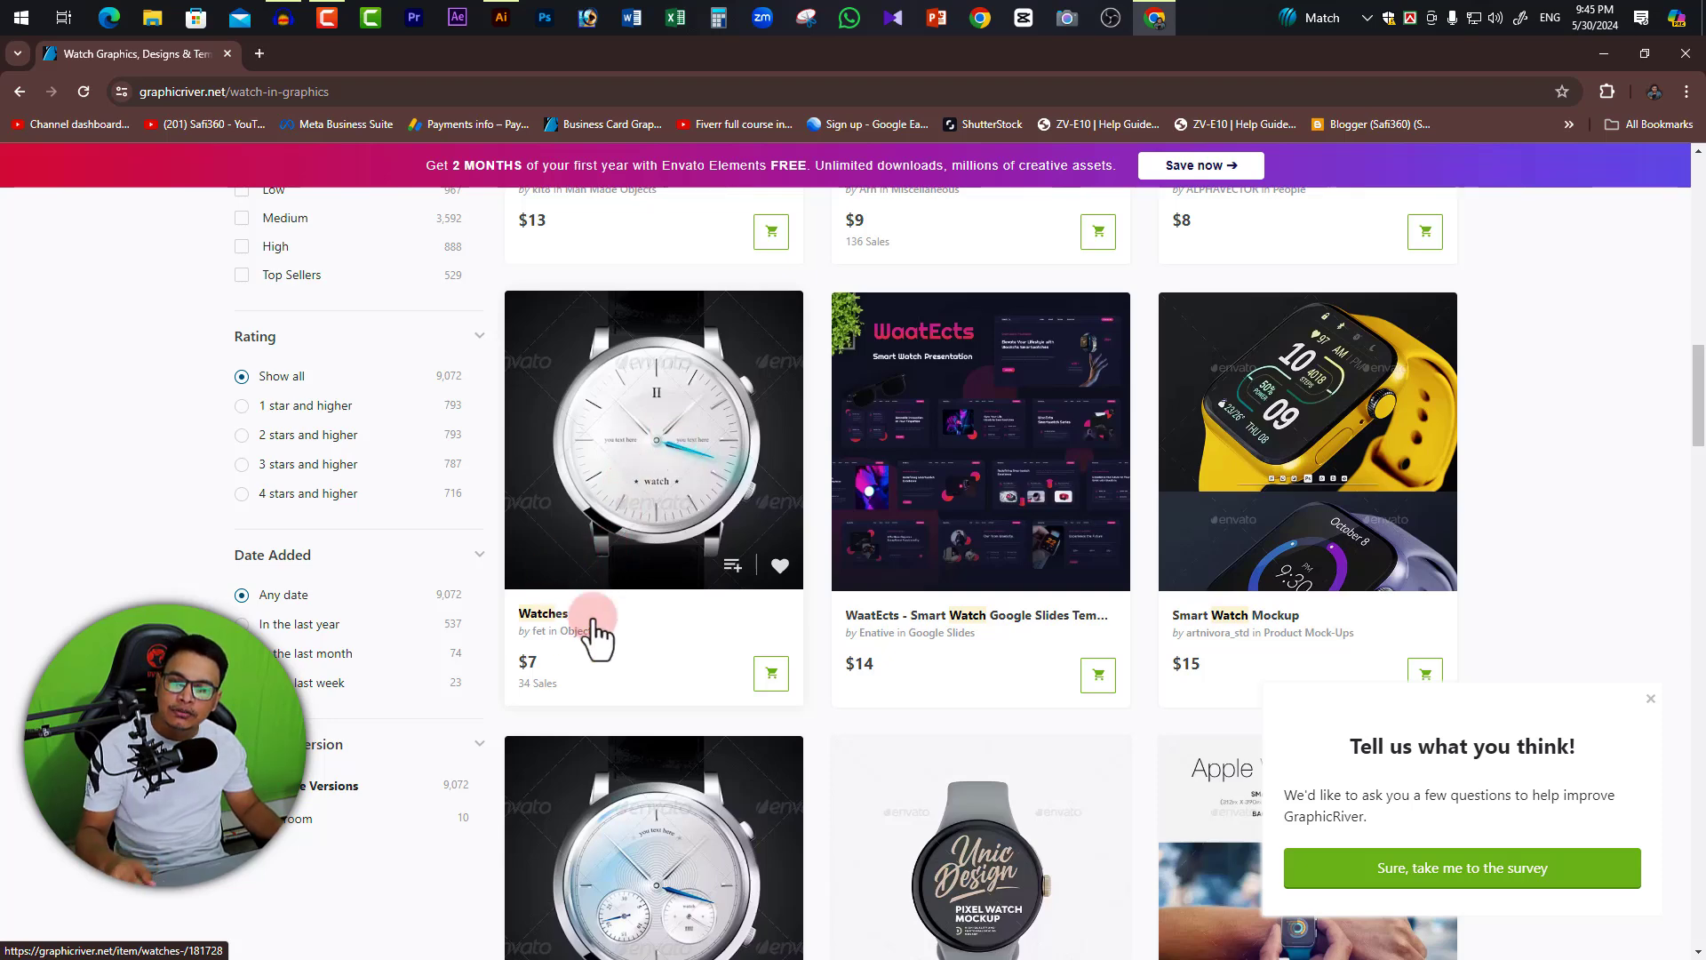
pyautogui.scroll(-1, 665, 538)
pyautogui.scroll(-2, 665, 537)
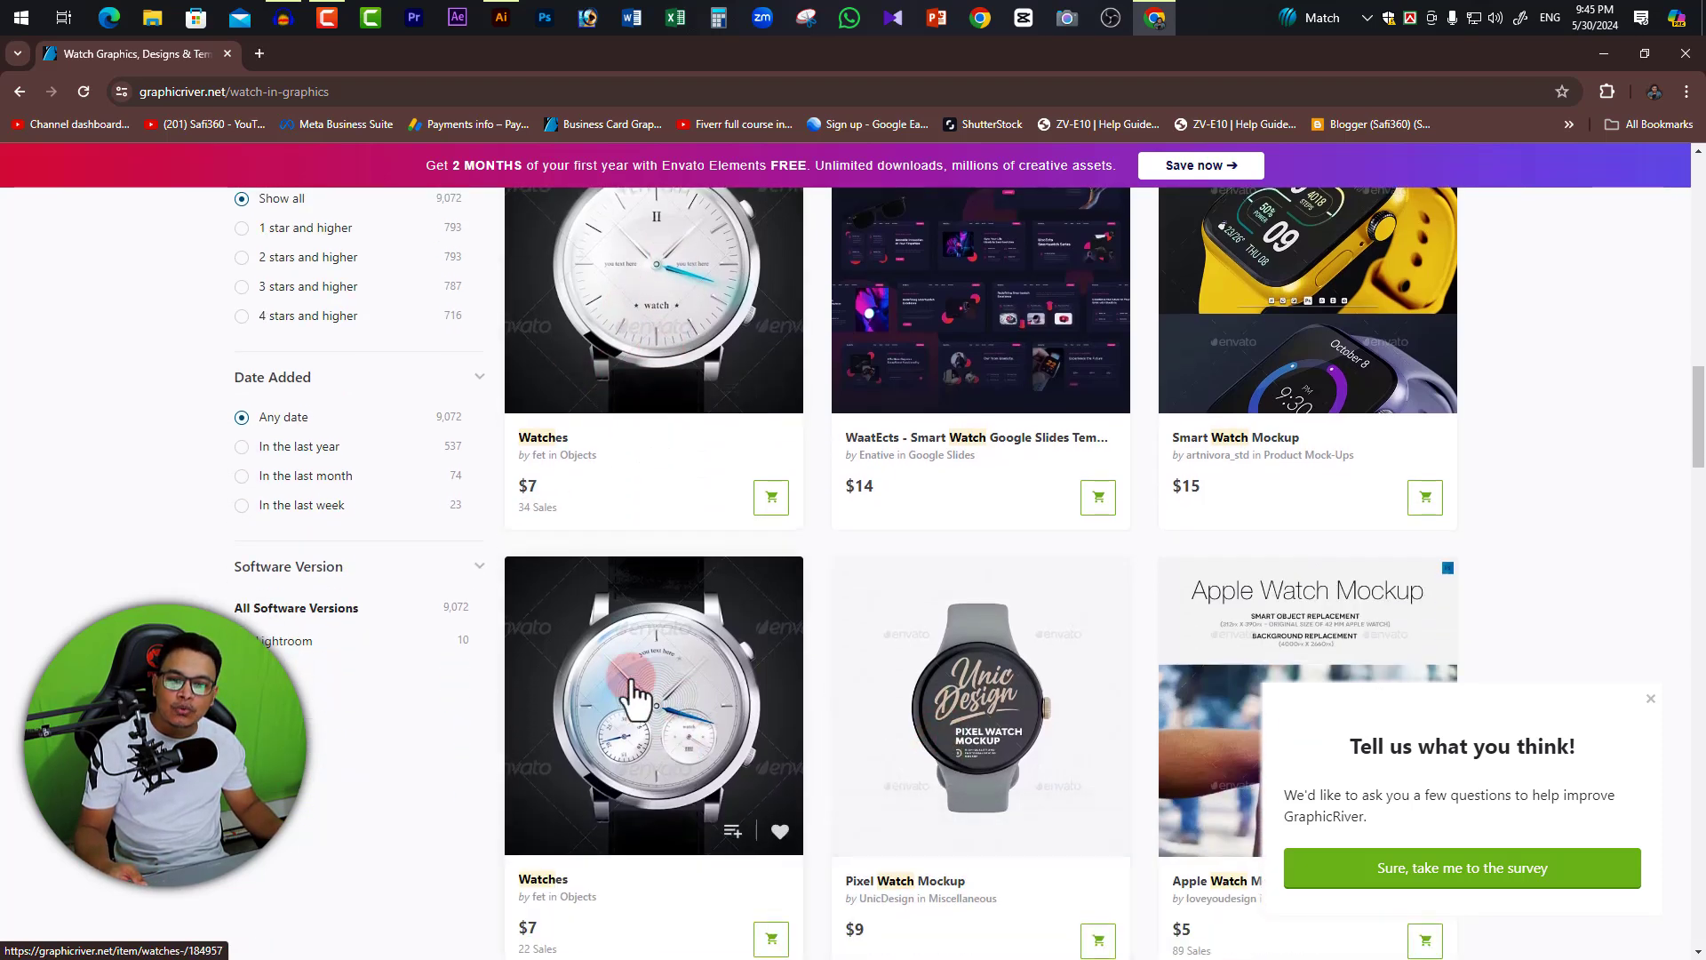
pyautogui.scroll(-2, 648, 702)
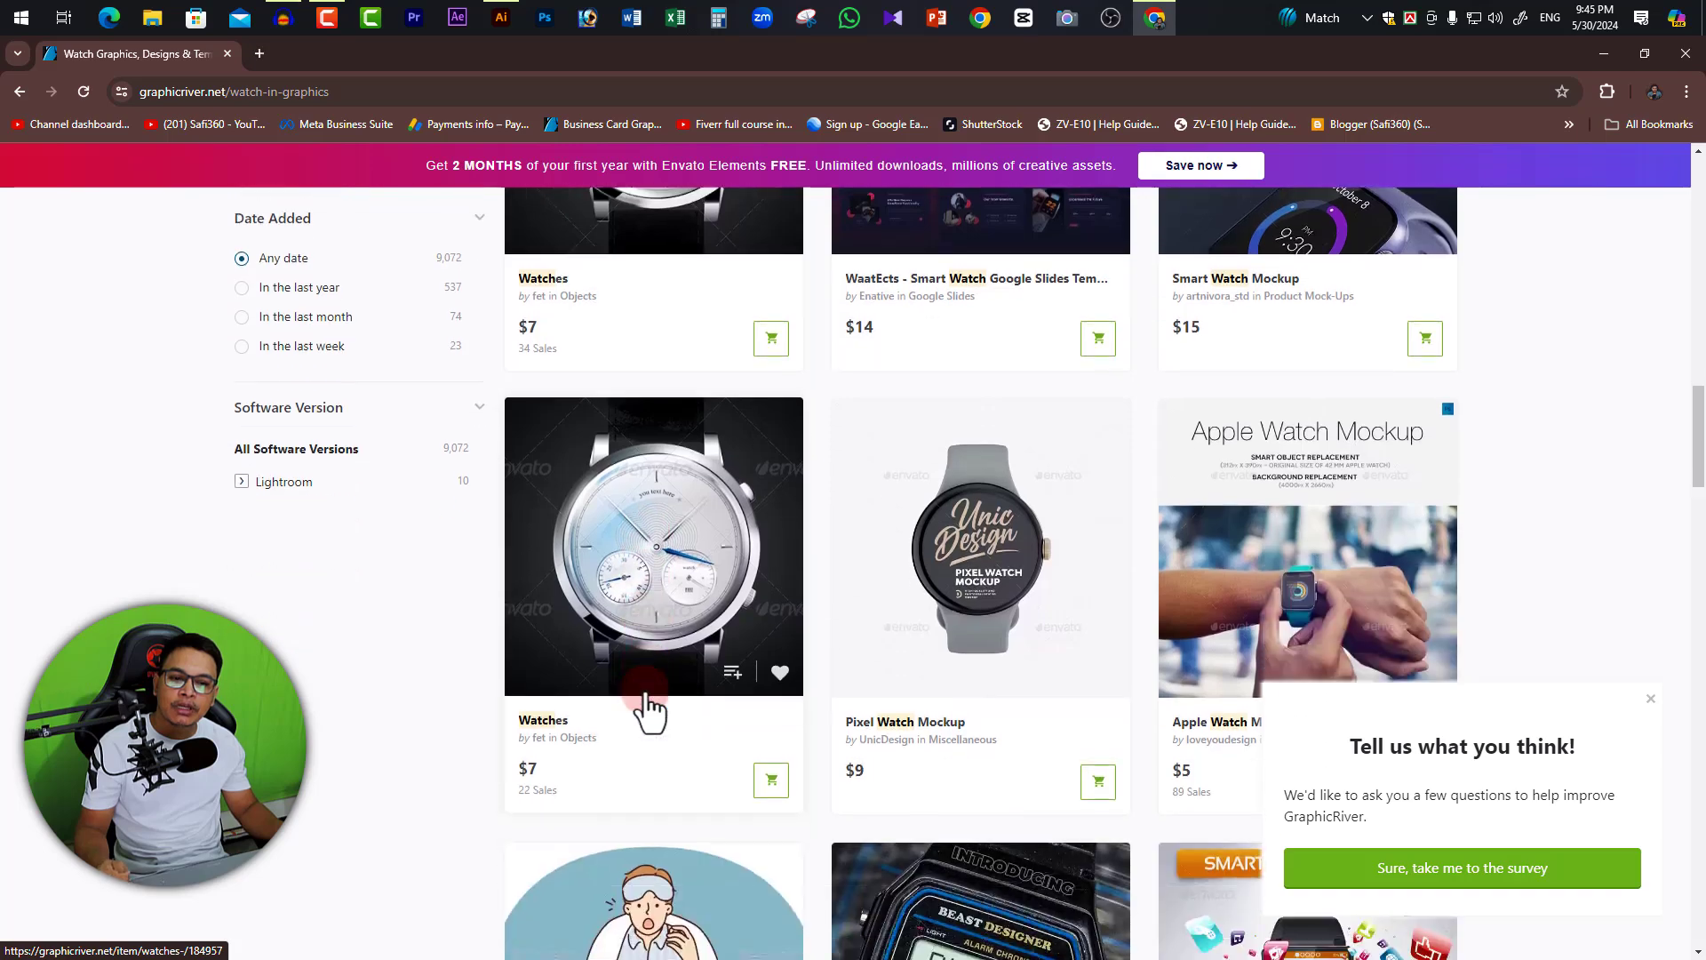
pyautogui.scroll(-3, 648, 702)
pyautogui.scroll(-6, 789, 697)
pyautogui.scroll(-3, 854, 702)
pyautogui.scroll(-3, 807, 743)
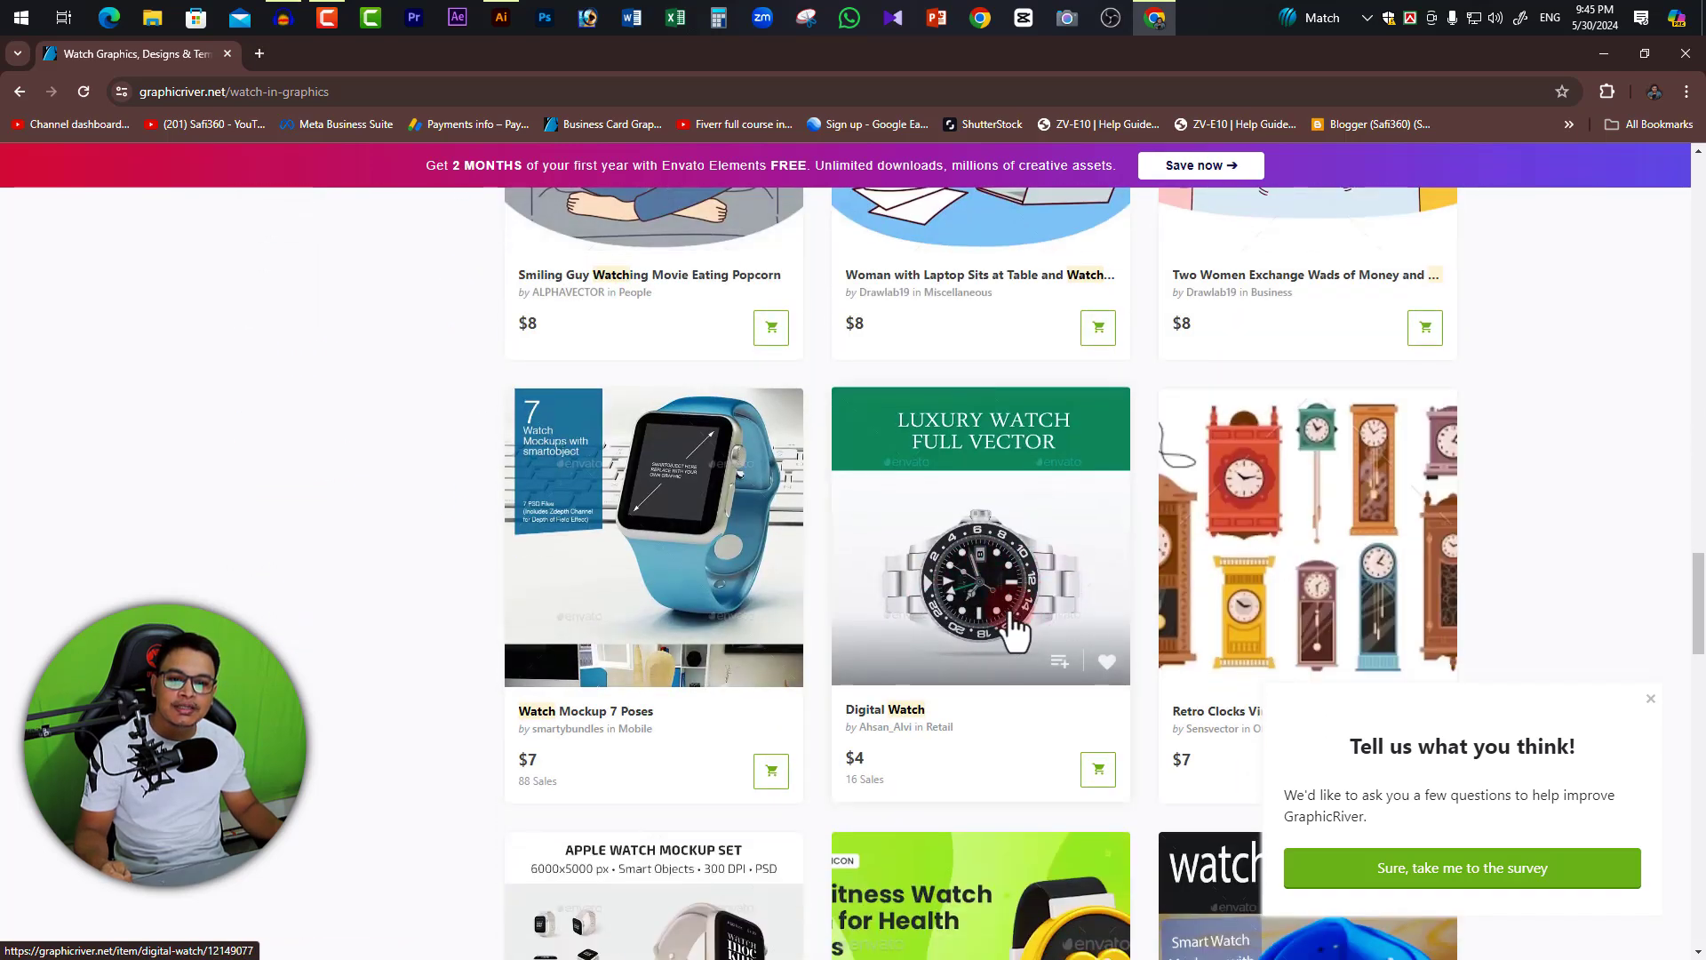
pyautogui.scroll(-1, 1018, 579)
pyautogui.scroll(-1, 1022, 593)
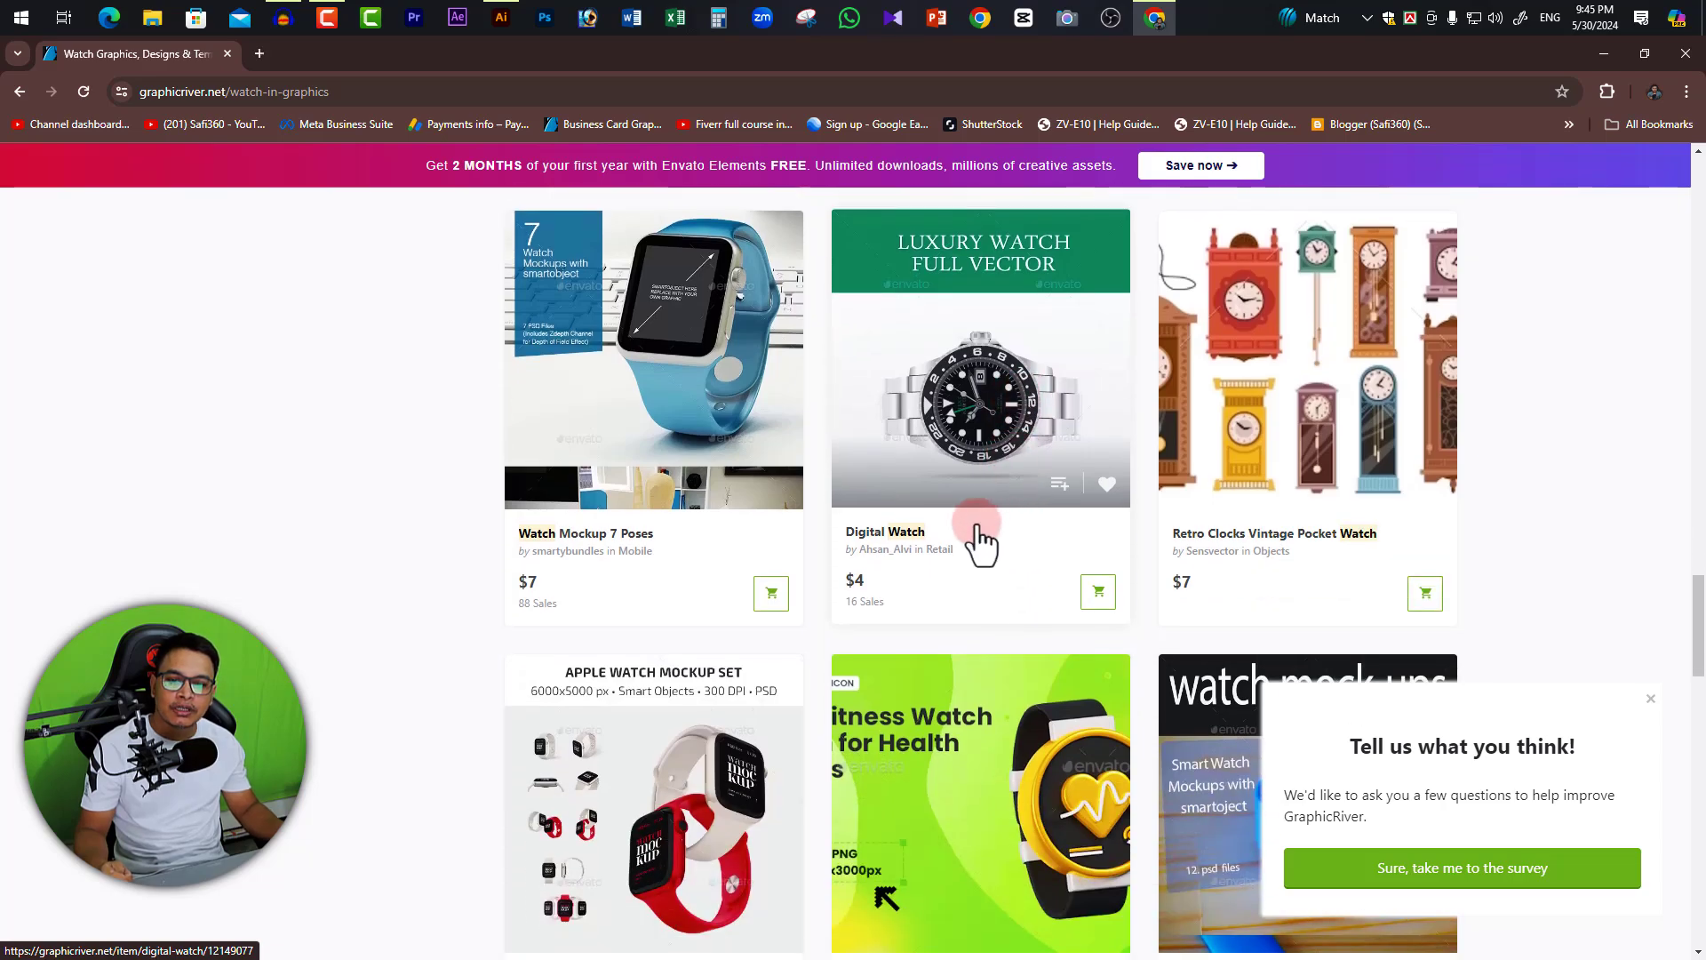
pyautogui.scroll(5, 979, 541)
pyautogui.scroll(6, 725, 613)
pyautogui.scroll(4, 724, 613)
pyautogui.scroll(3, 693, 579)
pyautogui.moveTo(653, 706)
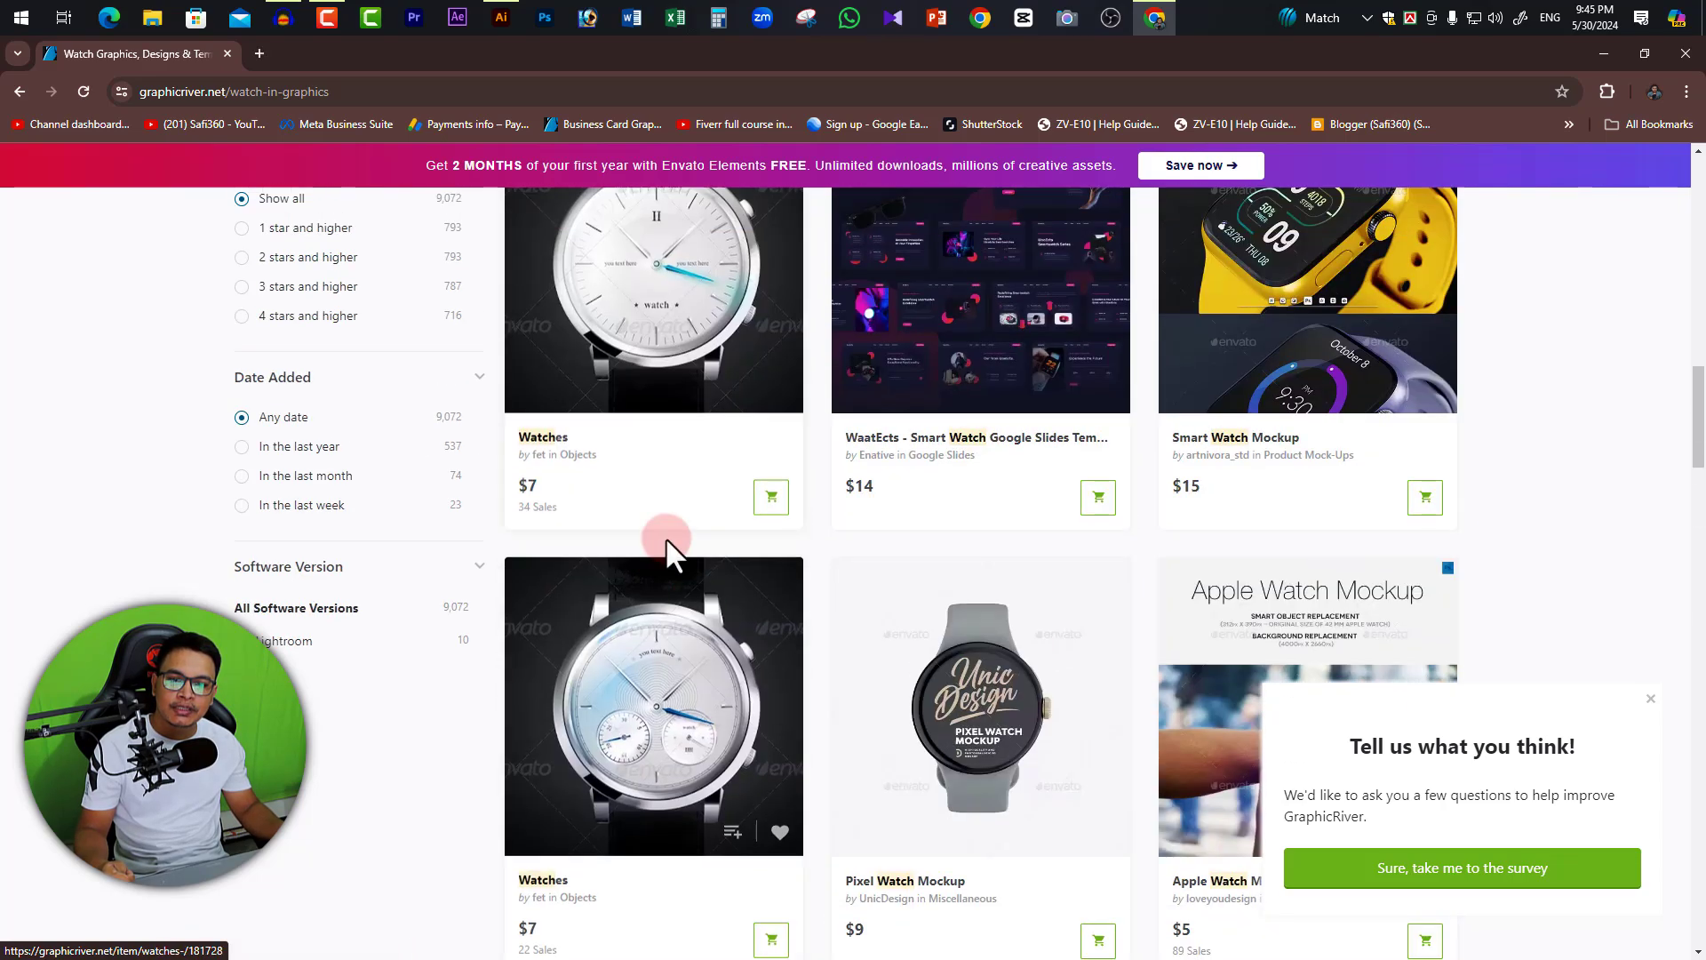
pyautogui.scroll(2, 671, 544)
pyautogui.scroll(1, 667, 370)
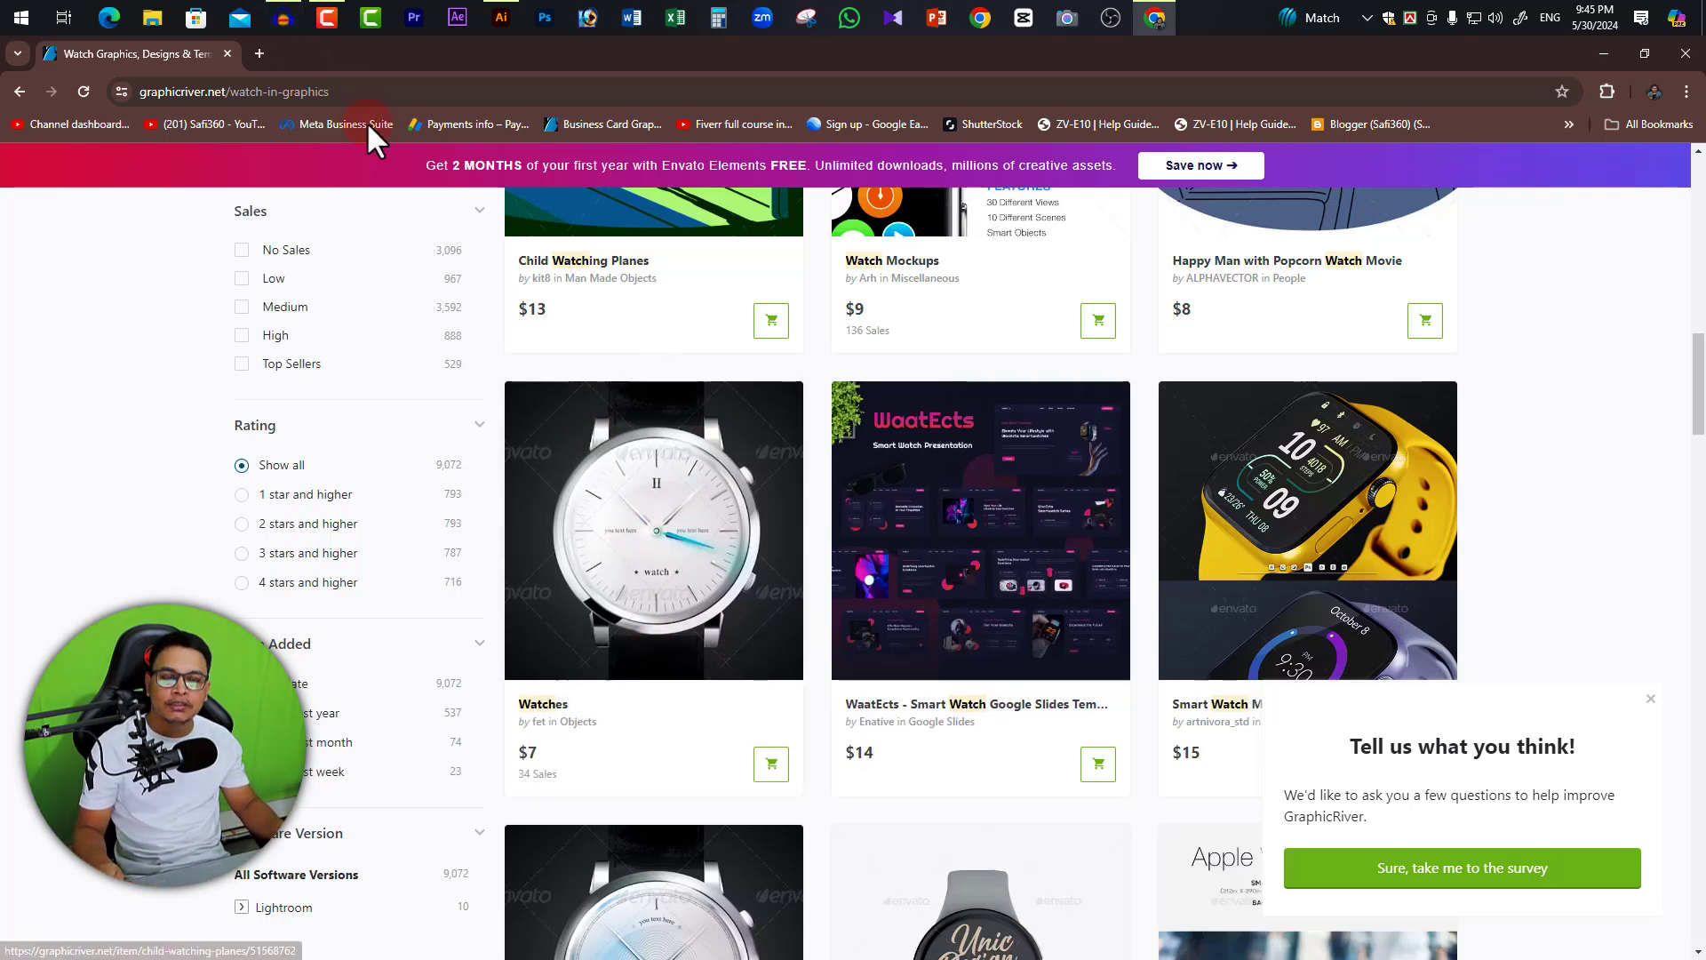
# Search Google for watch in a new tab and show image results.
pyautogui.click(261, 54)
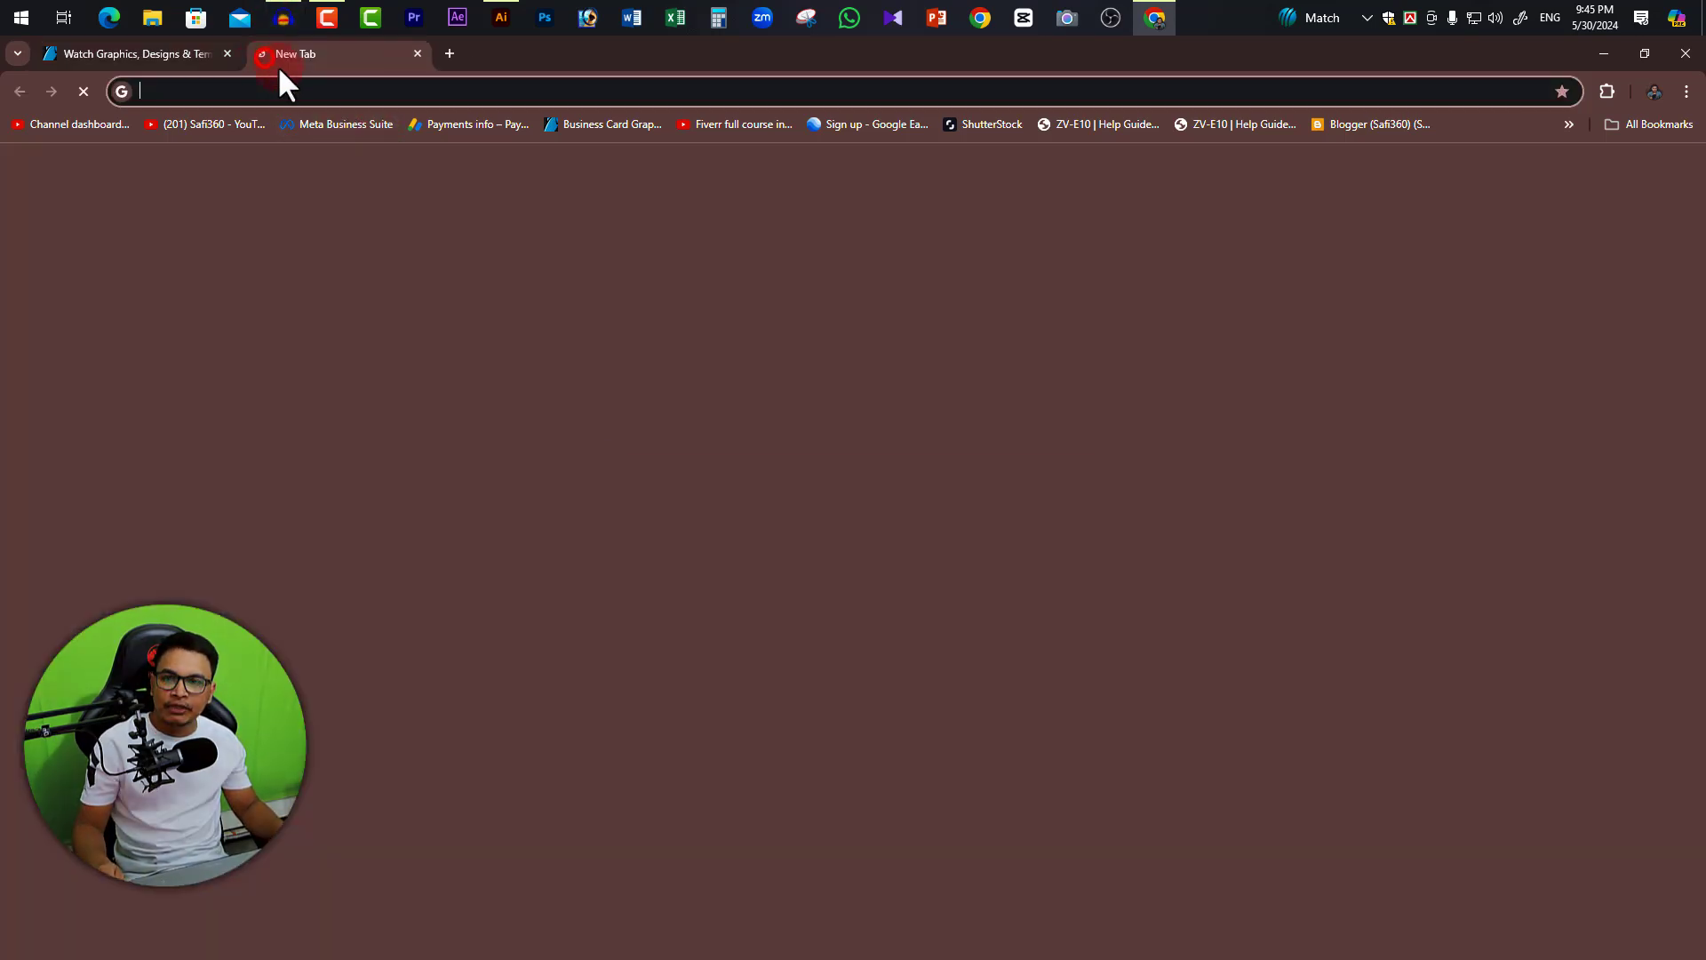
pyautogui.click(320, 88)
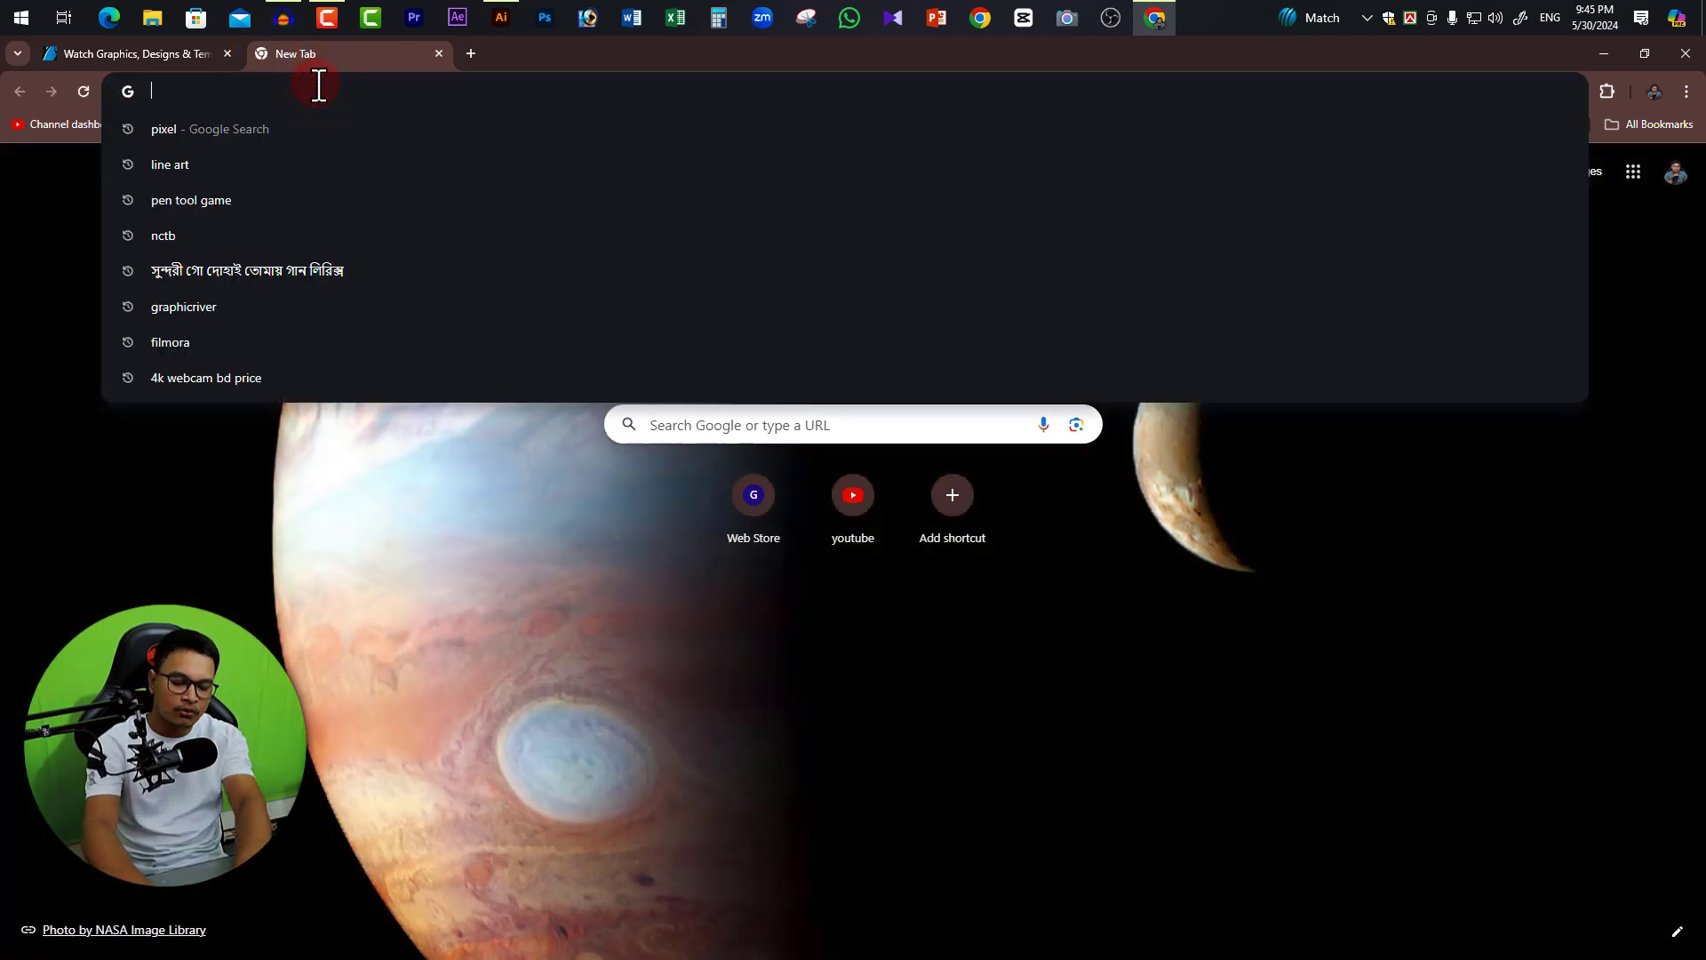
pyautogui.write('watch')
pyautogui.press('Return')
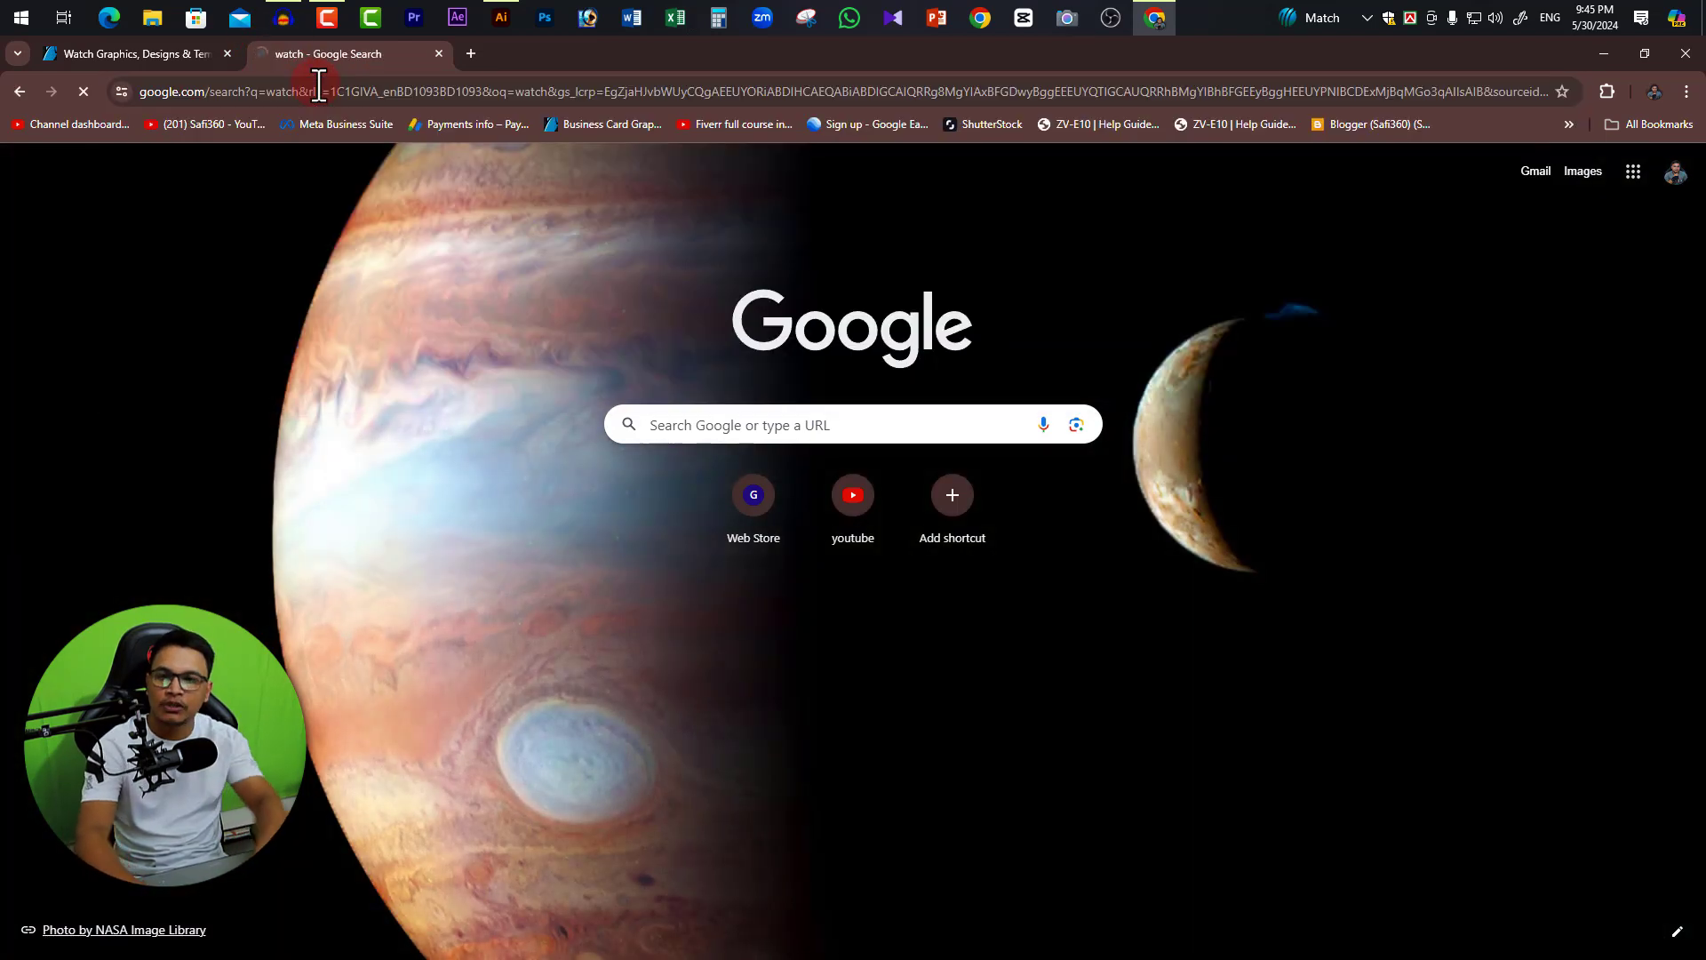
pyautogui.click(267, 242)
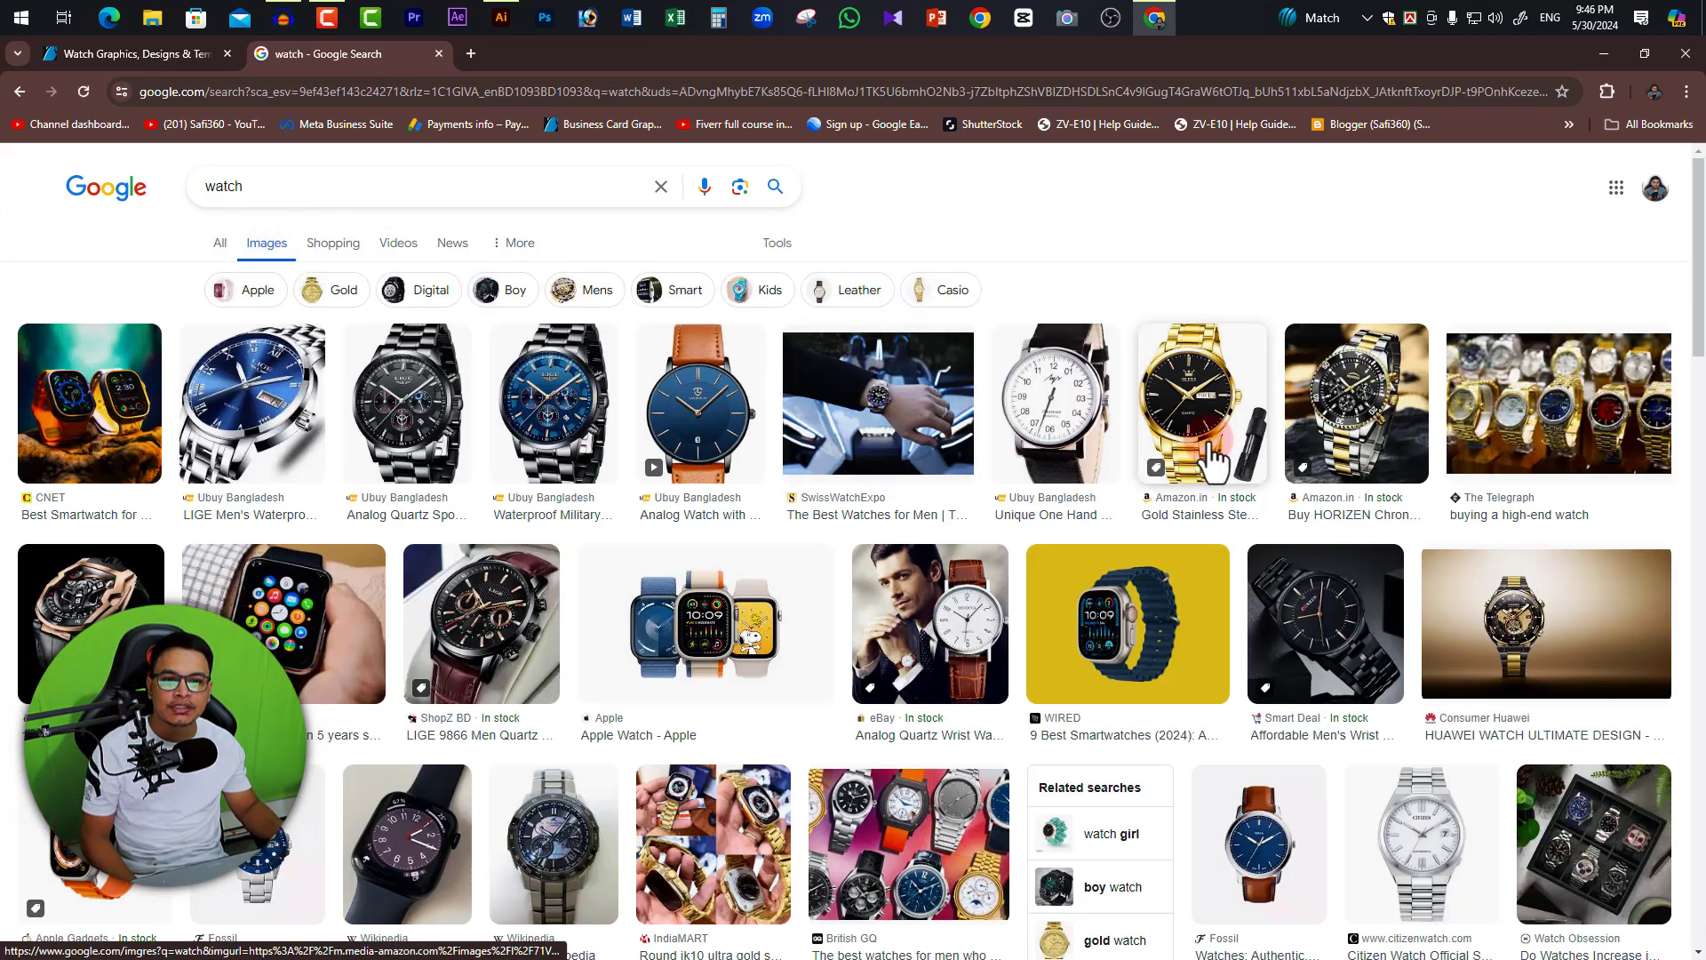
# Refine the image search to 'watch illustration'.
pyautogui.scroll(-5, 1214, 457)
pyautogui.scroll(-5, 723, 571)
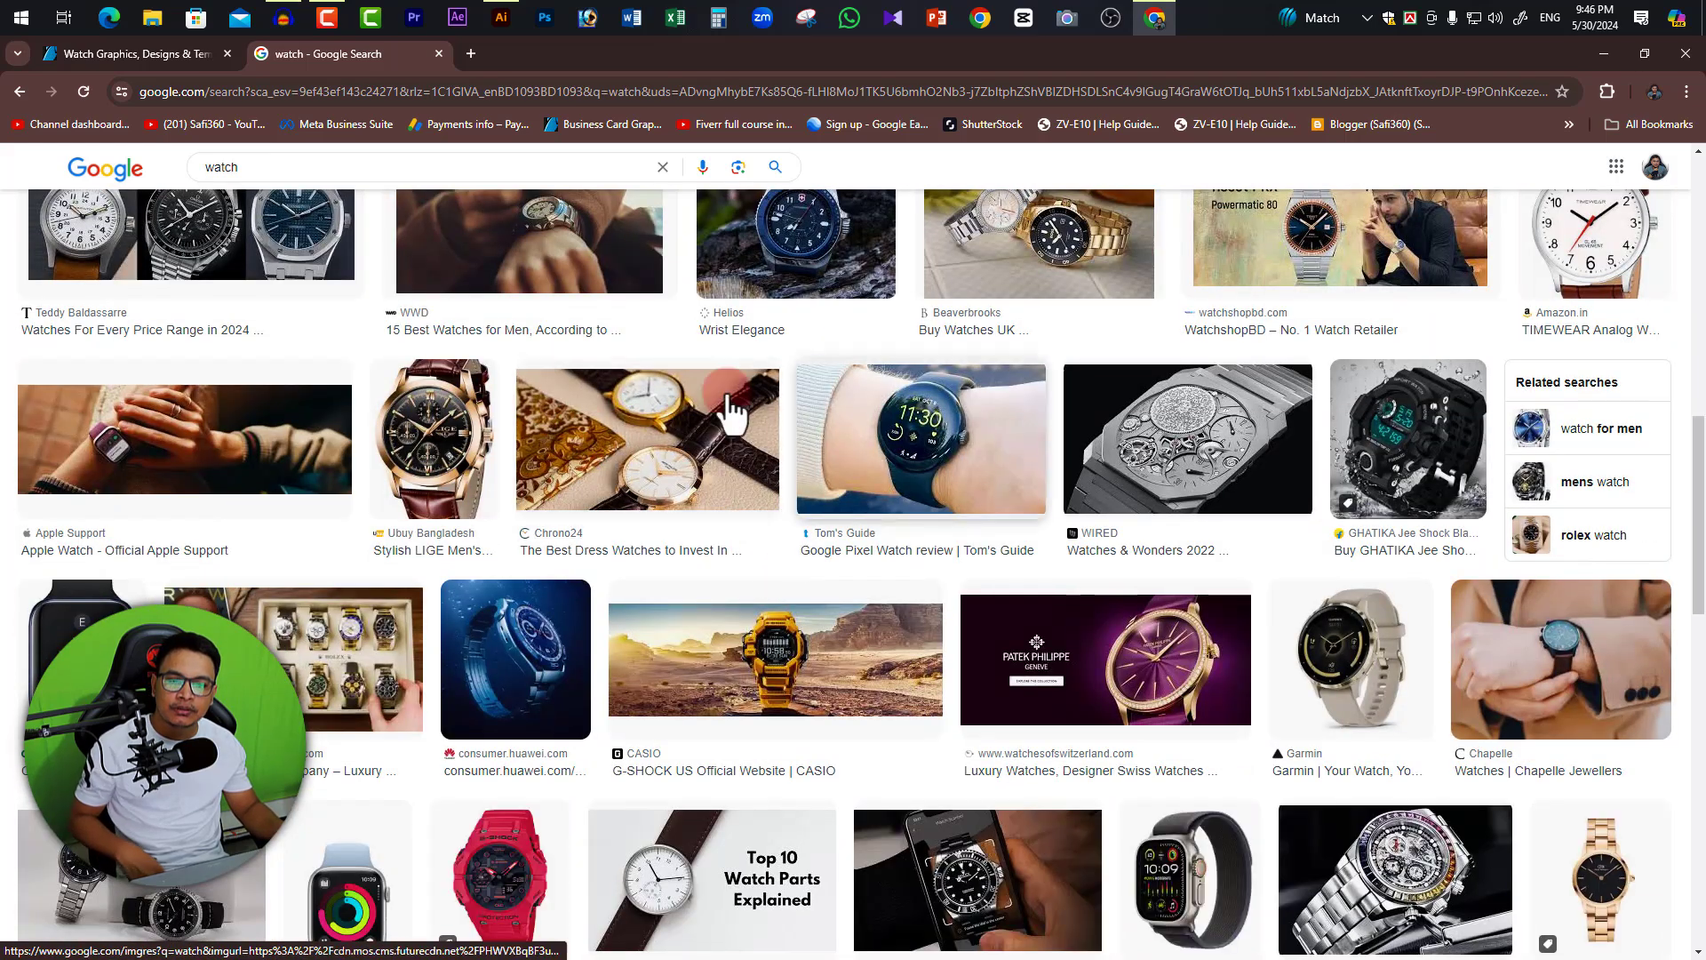
pyautogui.scroll(10, 760, 453)
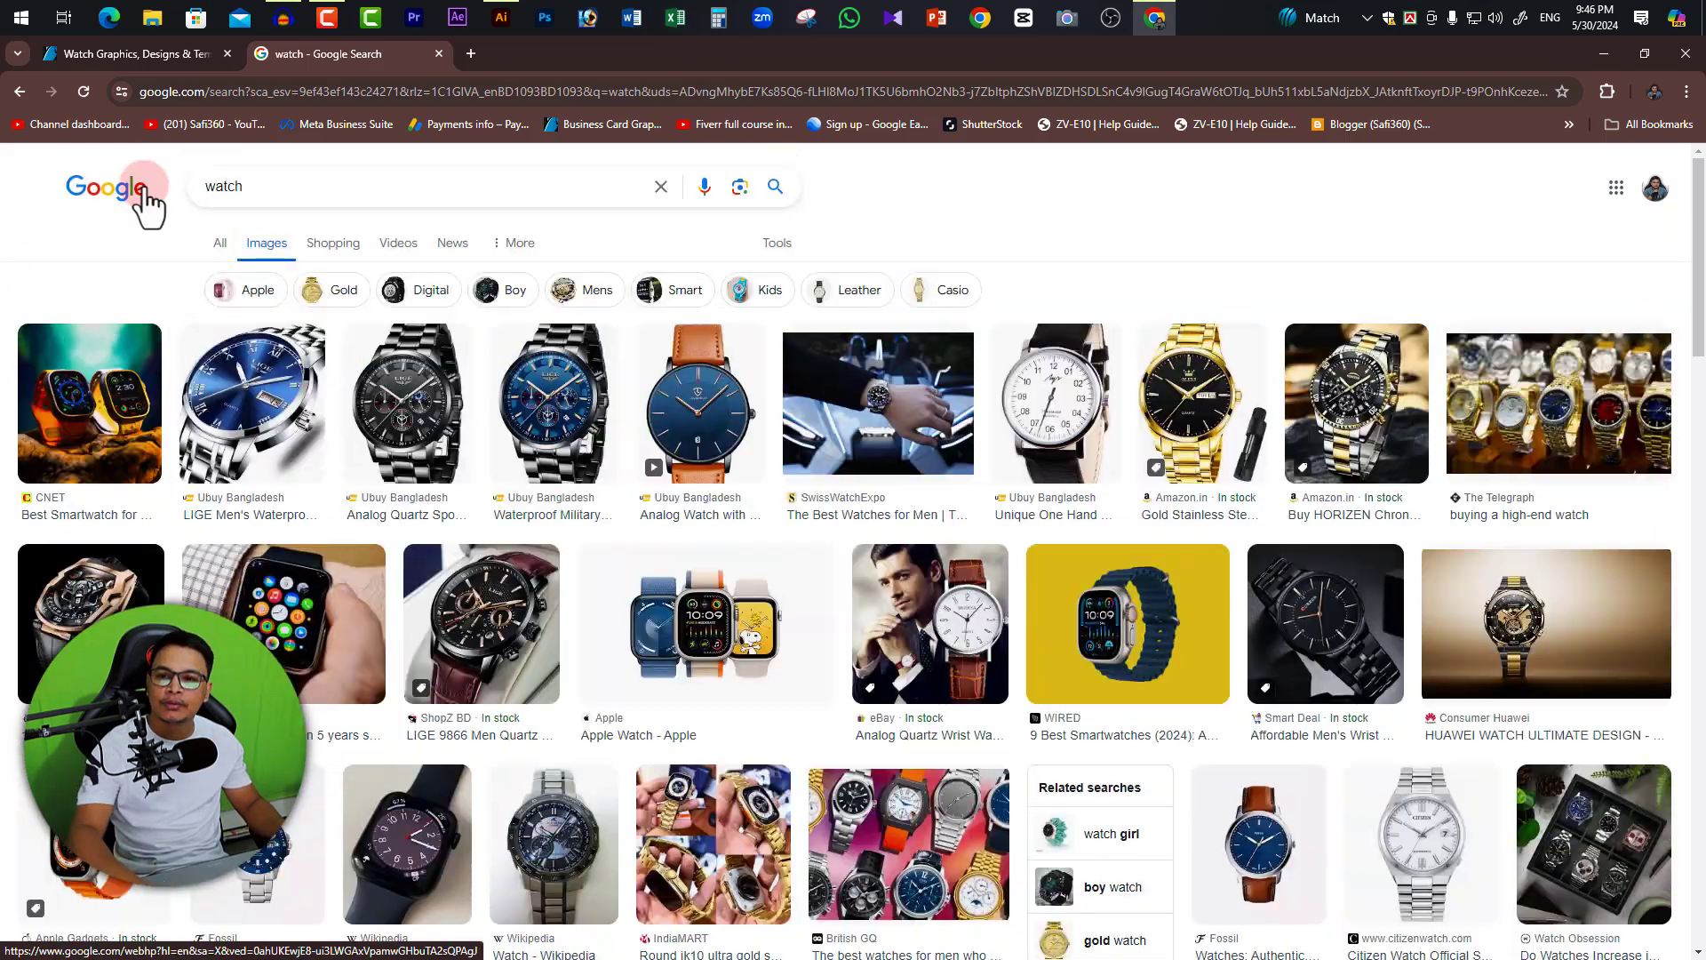
pyautogui.click(281, 185)
pyautogui.write('ai')
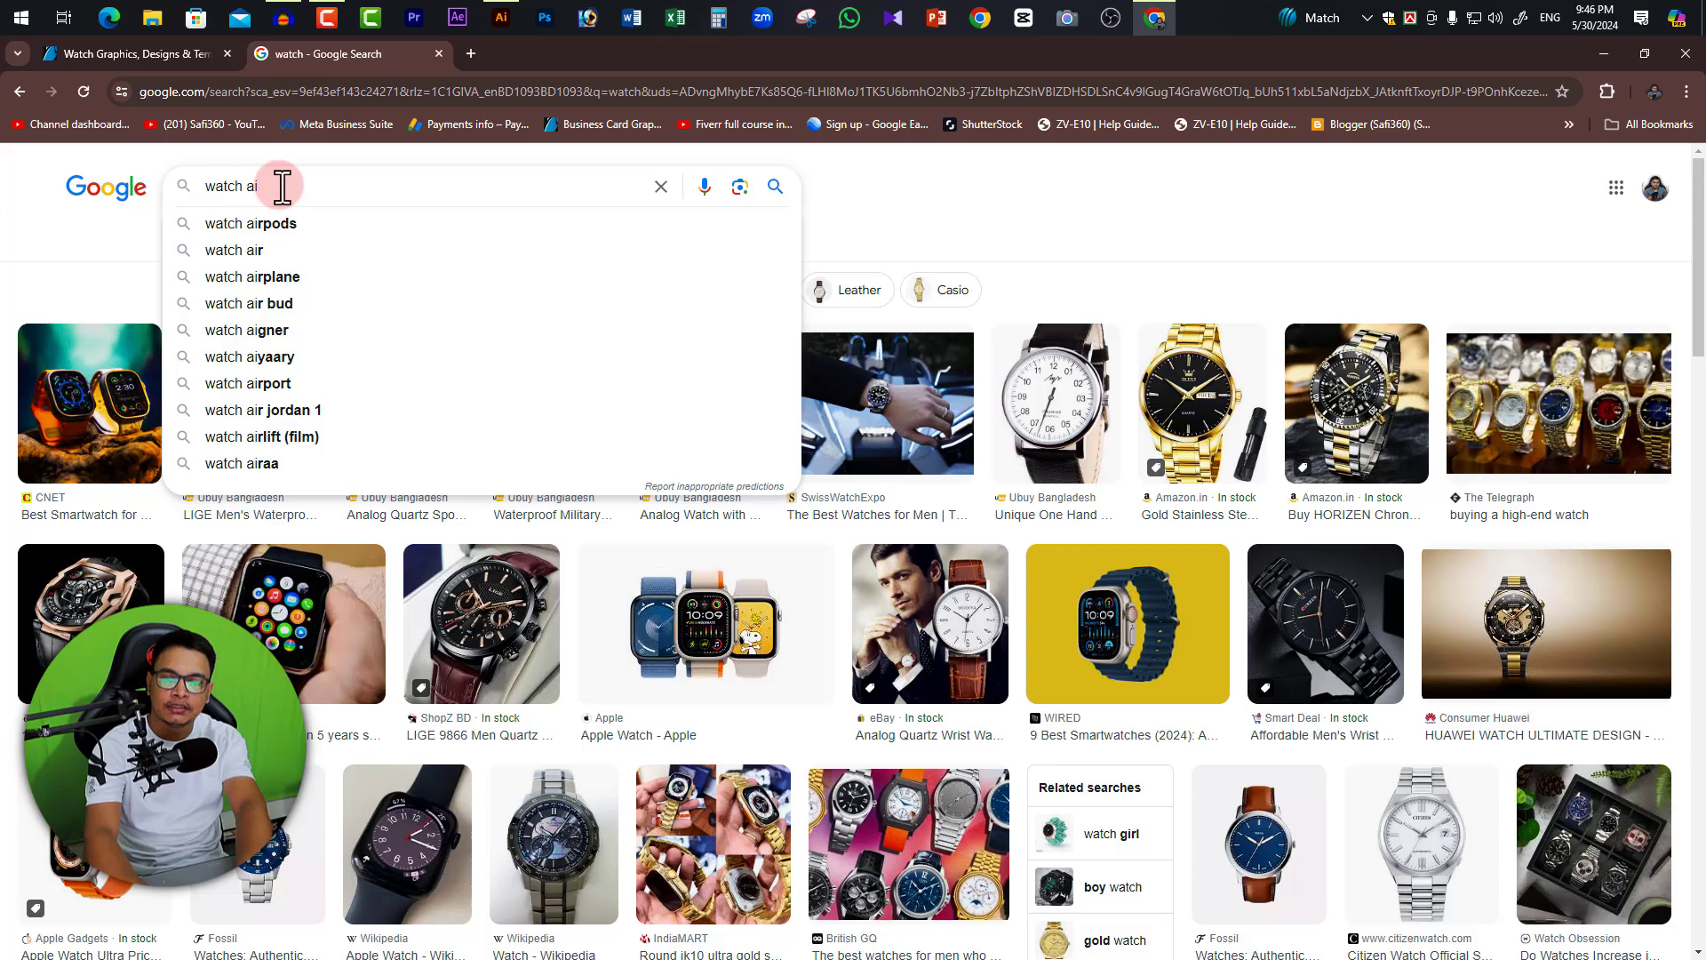
pyautogui.press('BackSpace')
pyautogui.press('BackSpace')
pyautogui.write('illus')
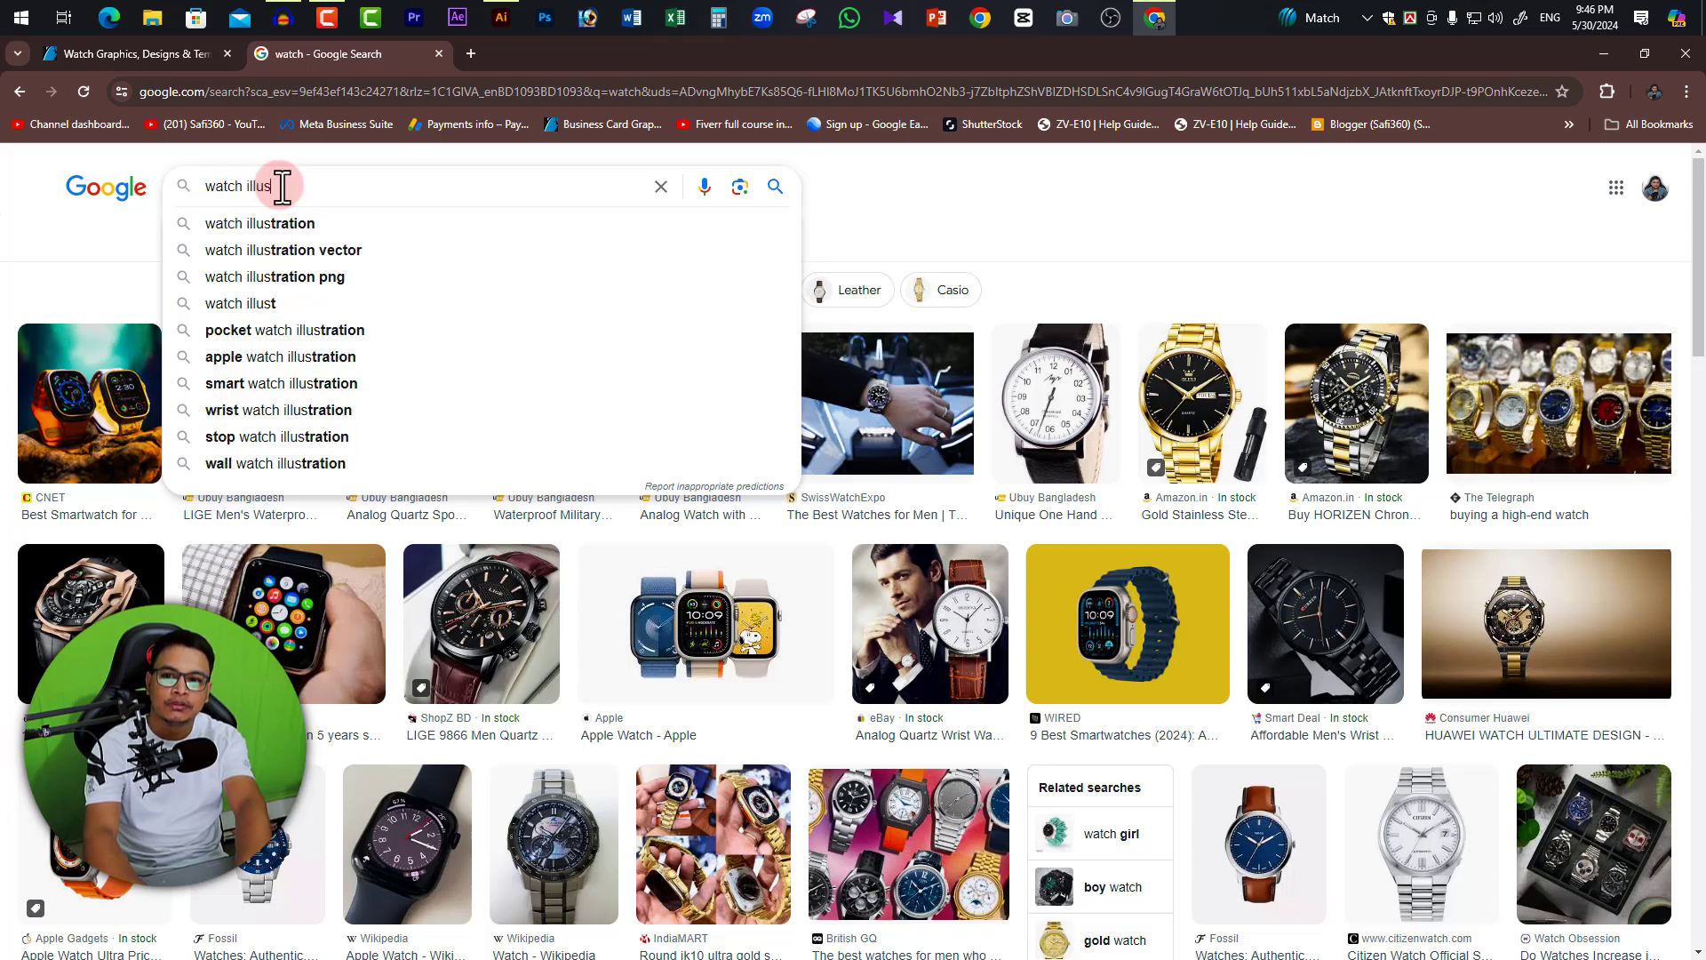
pyautogui.write('t')
pyautogui.press('Down')
pyautogui.press('Return')
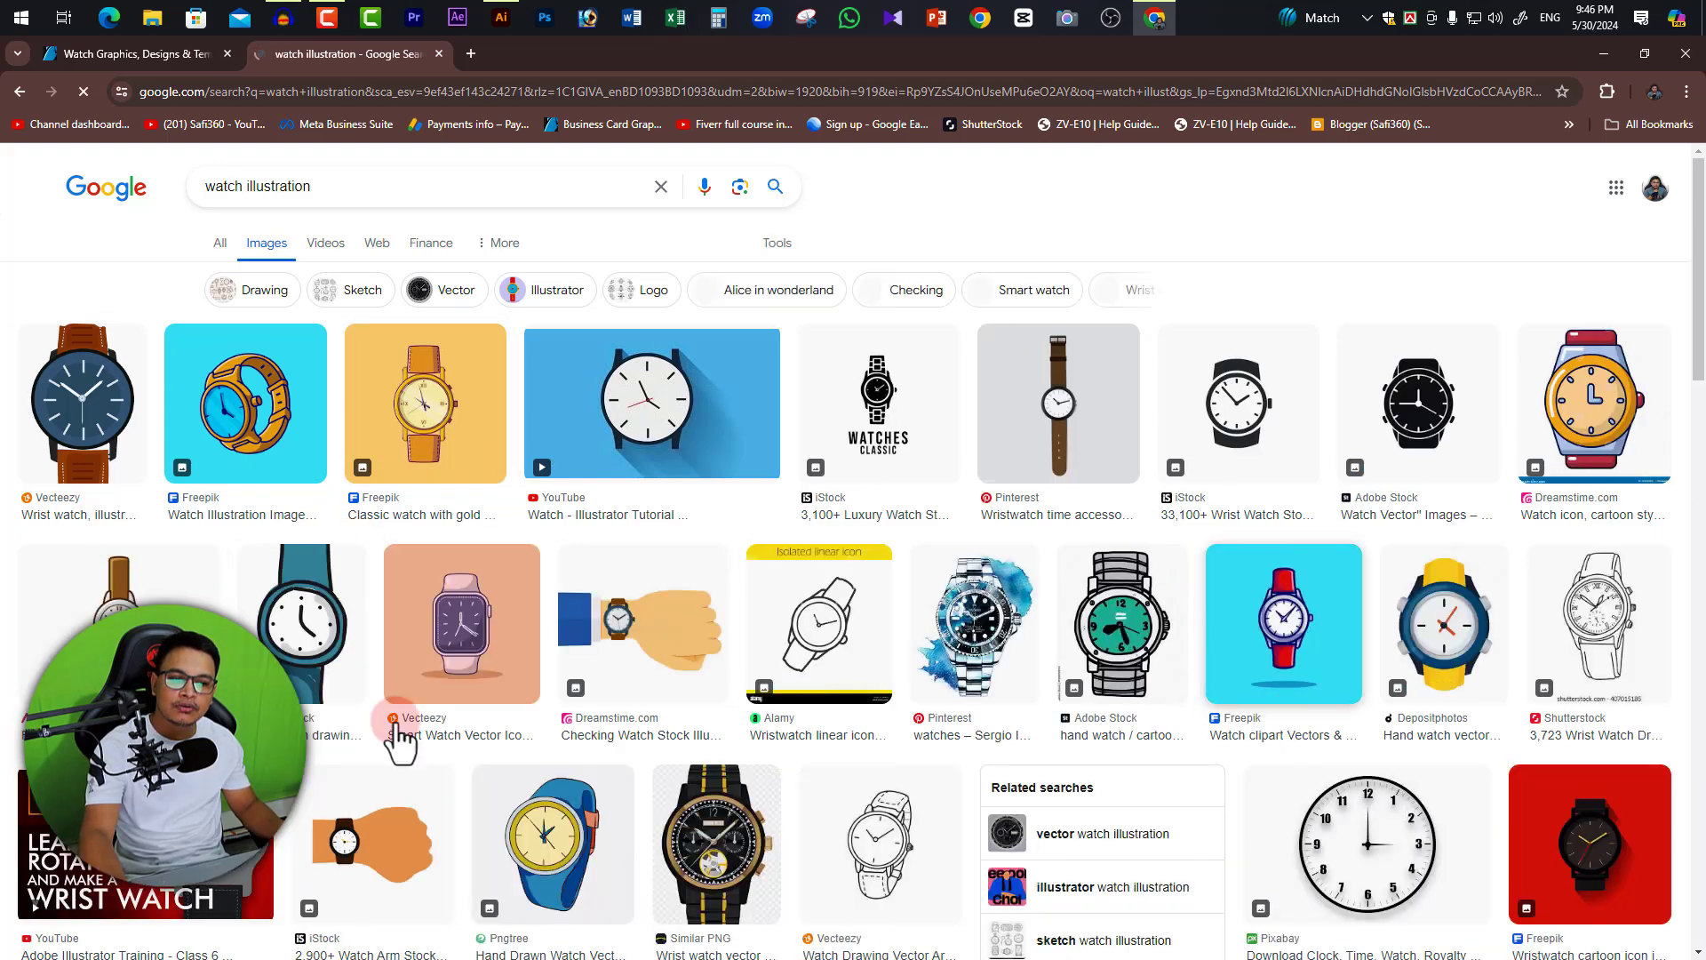
# Copy a numbered clock face image and return to Illustrator.
pyautogui.scroll(-4, 1152, 586)
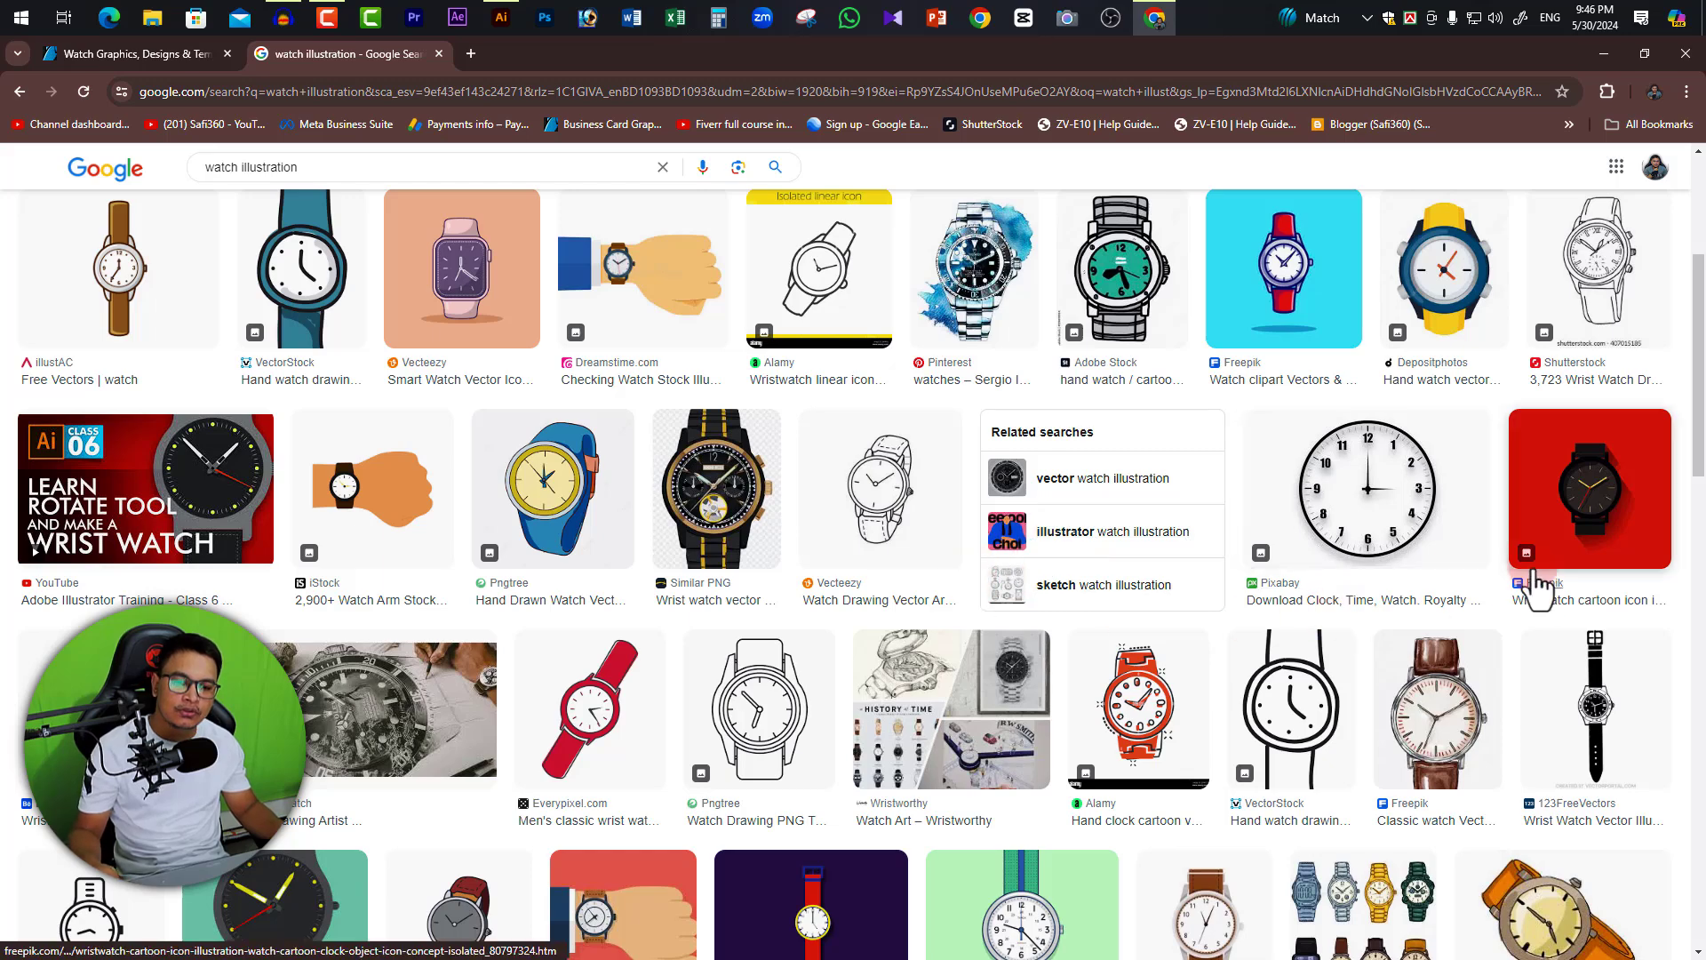
pyautogui.click(1389, 490)
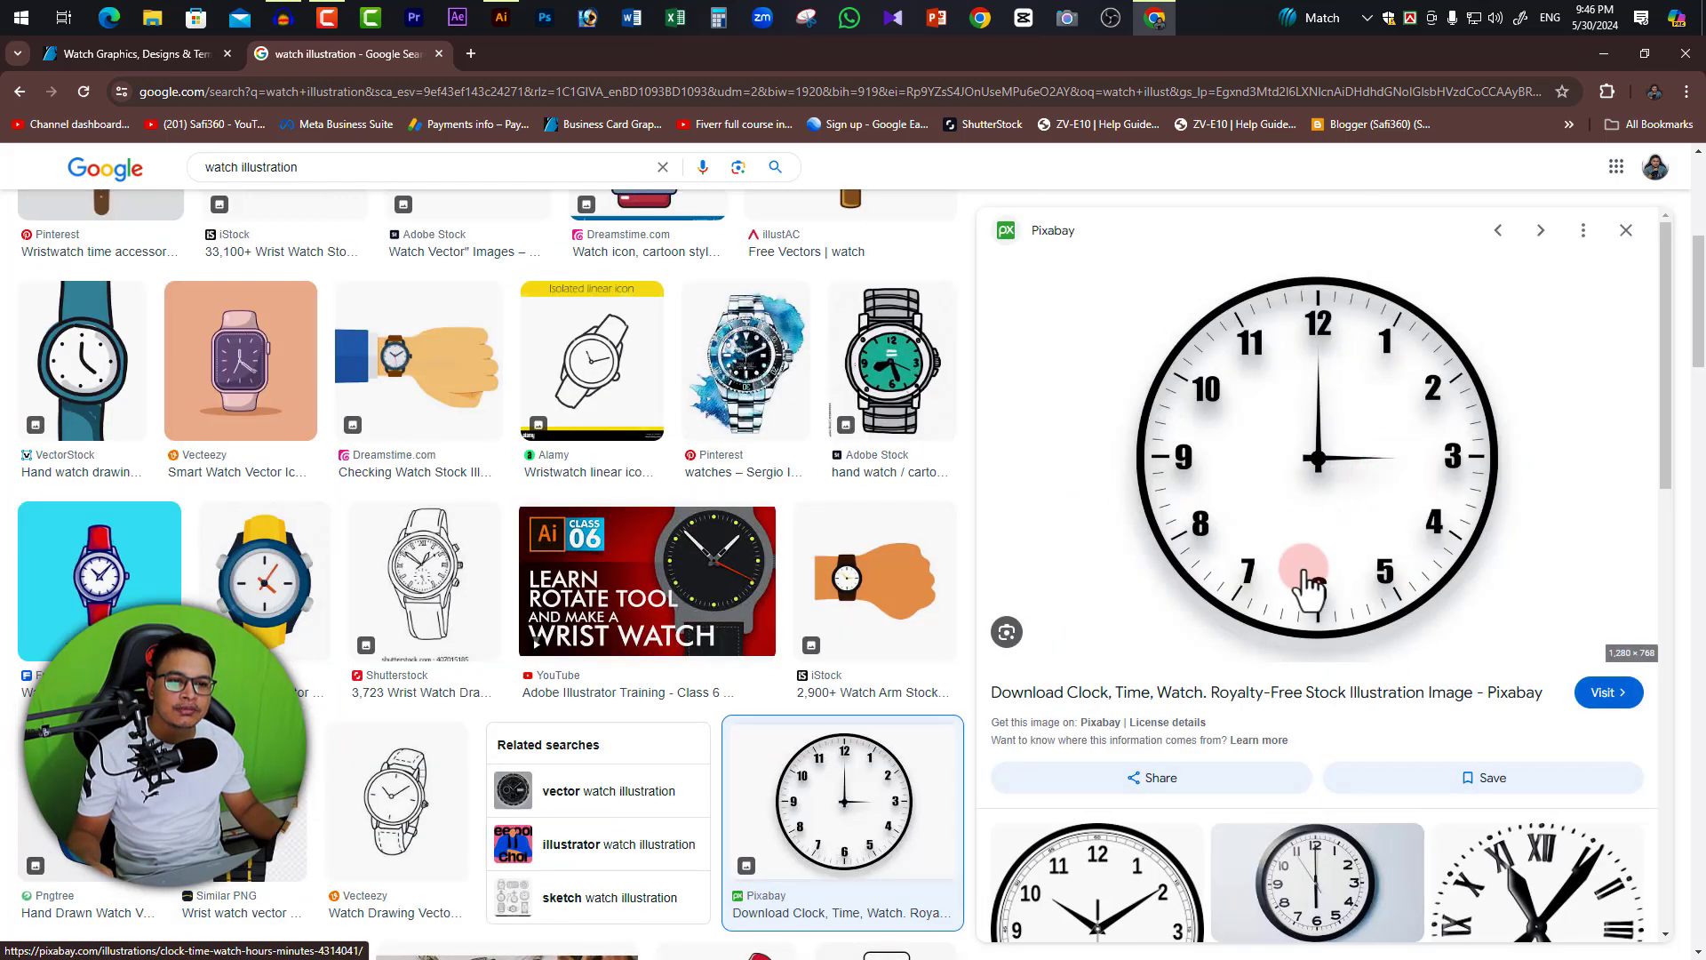
pyautogui.scroll(-2, 1368, 525)
pyautogui.scroll(1, 1363, 525)
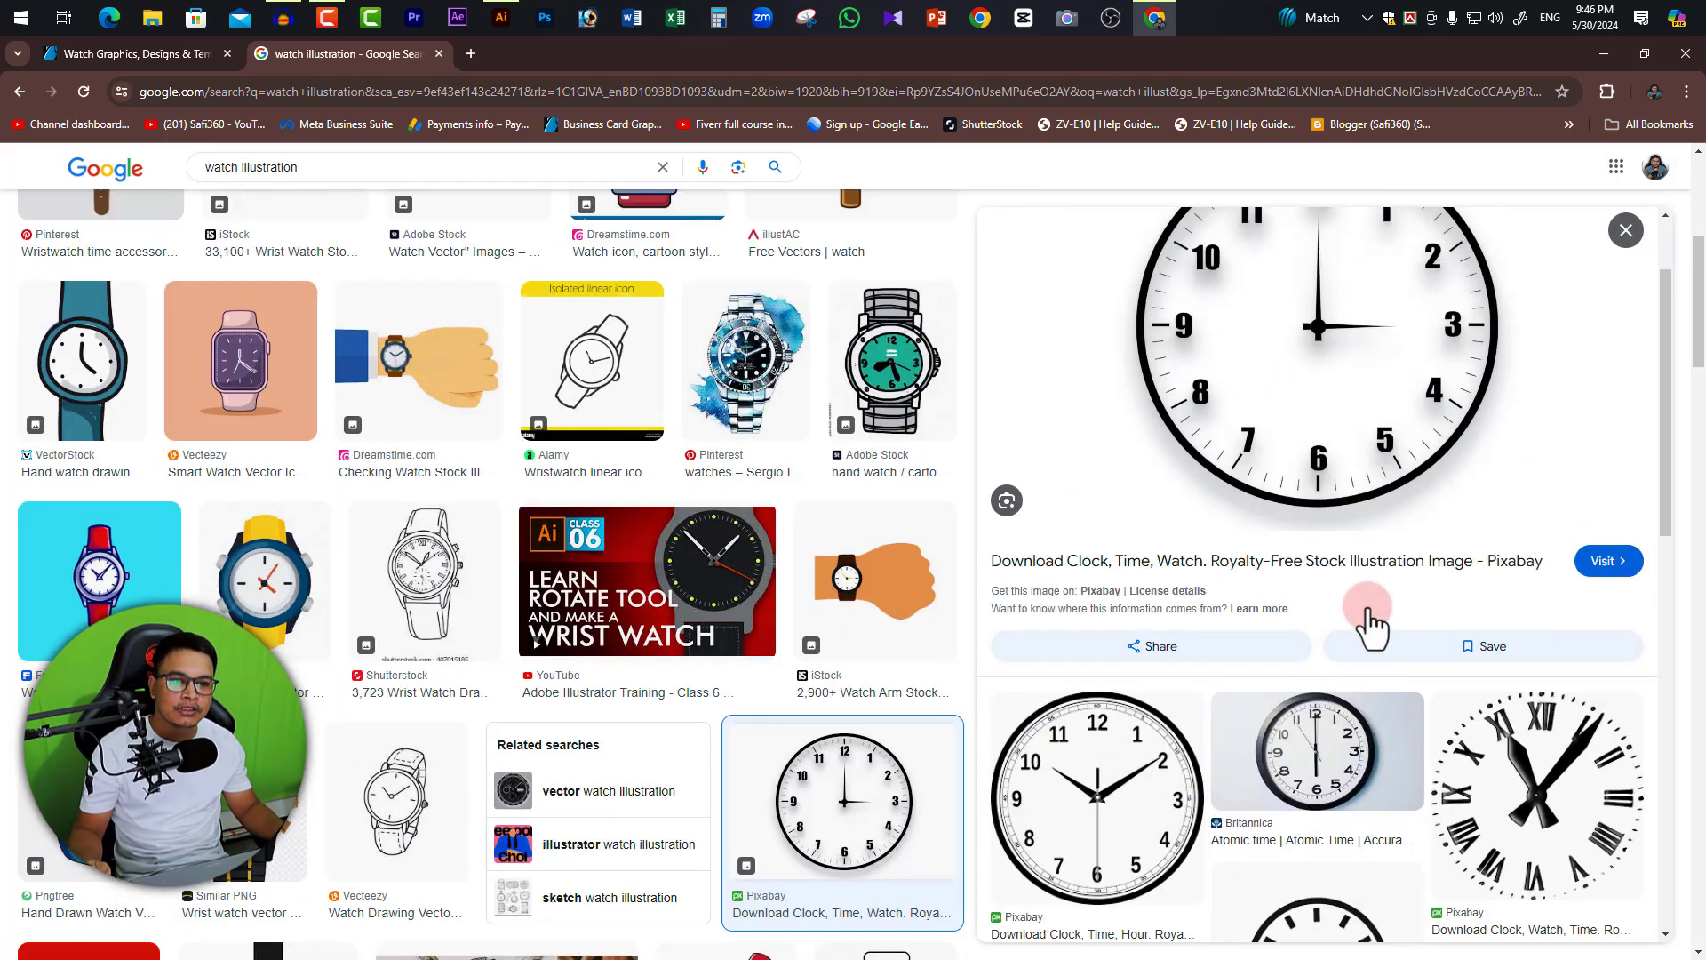
pyautogui.scroll(1, 1377, 620)
pyautogui.scroll(-4, 1389, 628)
pyautogui.click(1097, 573)
pyautogui.rightClick(1273, 589)
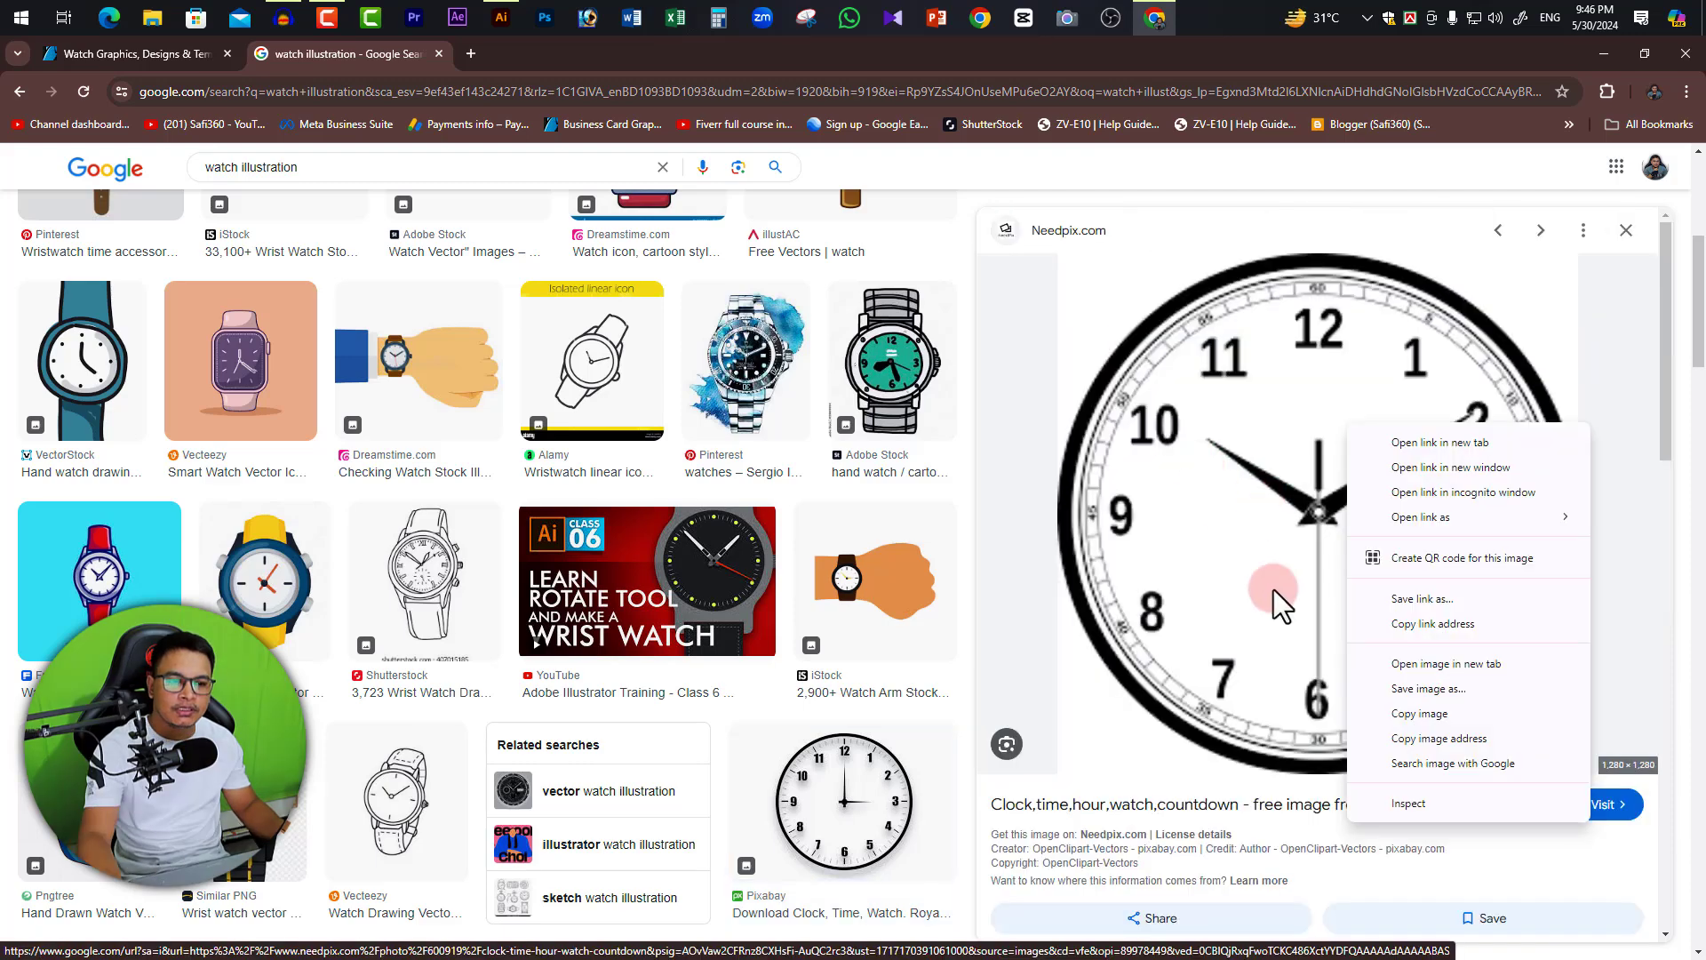
pyautogui.click(1427, 718)
pyautogui.hotkey('alt', 'Tab')
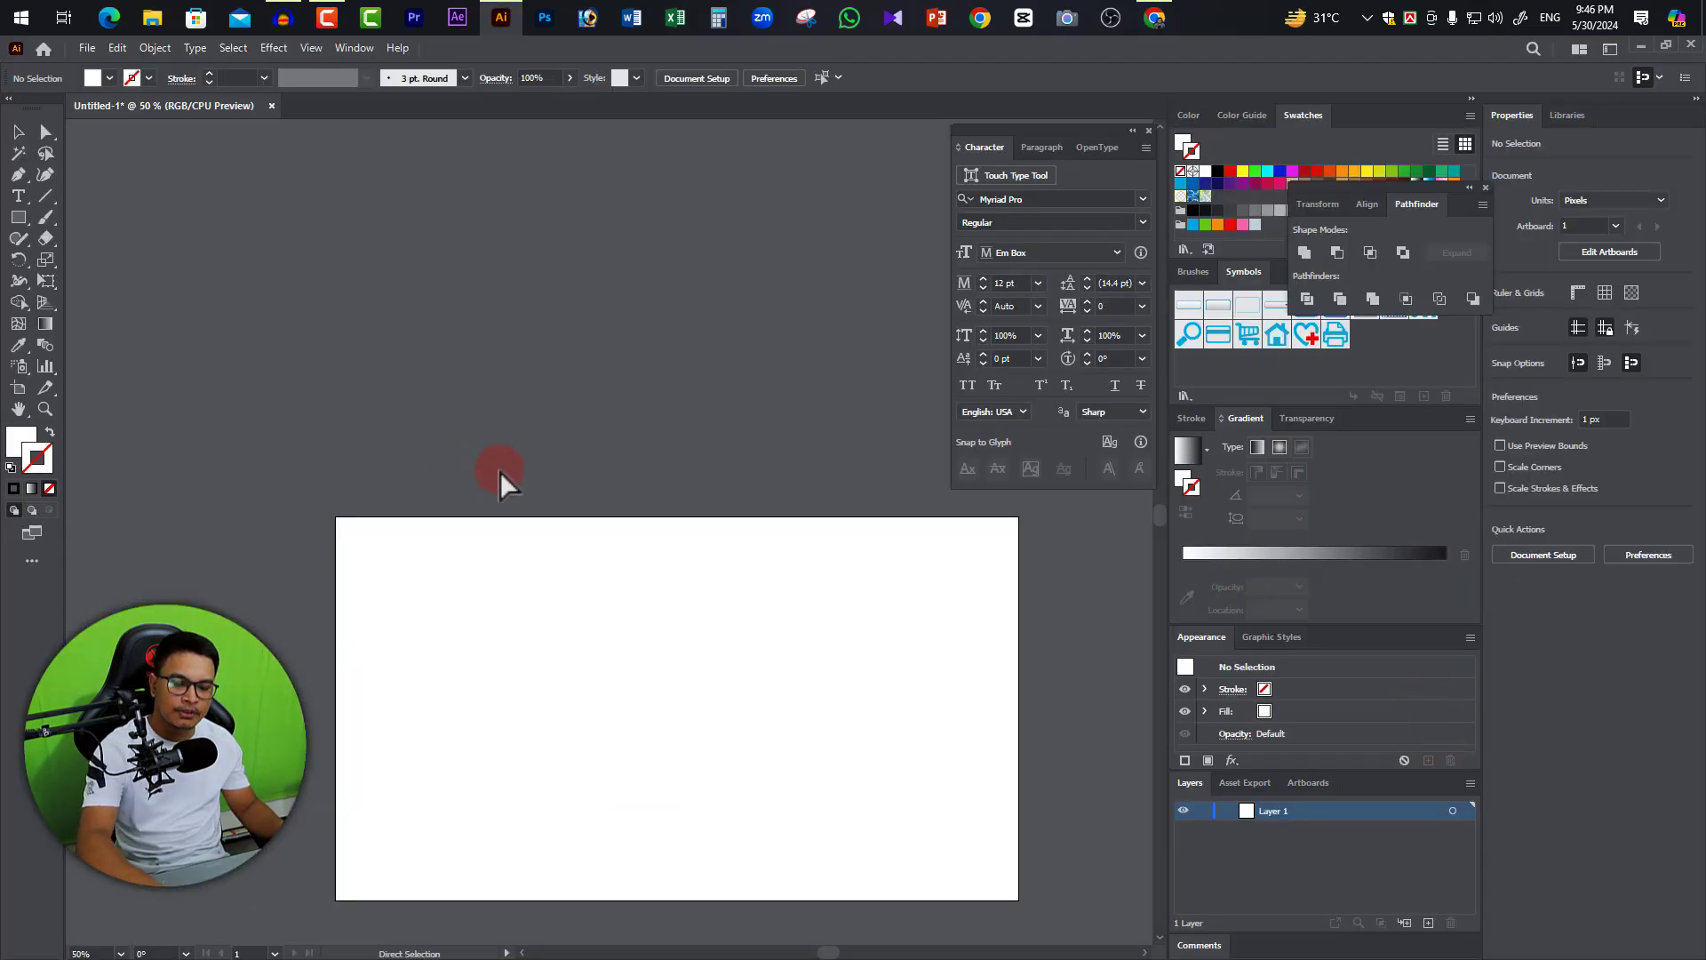
# Paste the copied clock image into the document and zoom in on it.
pyautogui.hotkey('ctrl', 'v')
pyautogui.press('z')
pyautogui.click(635, 542)
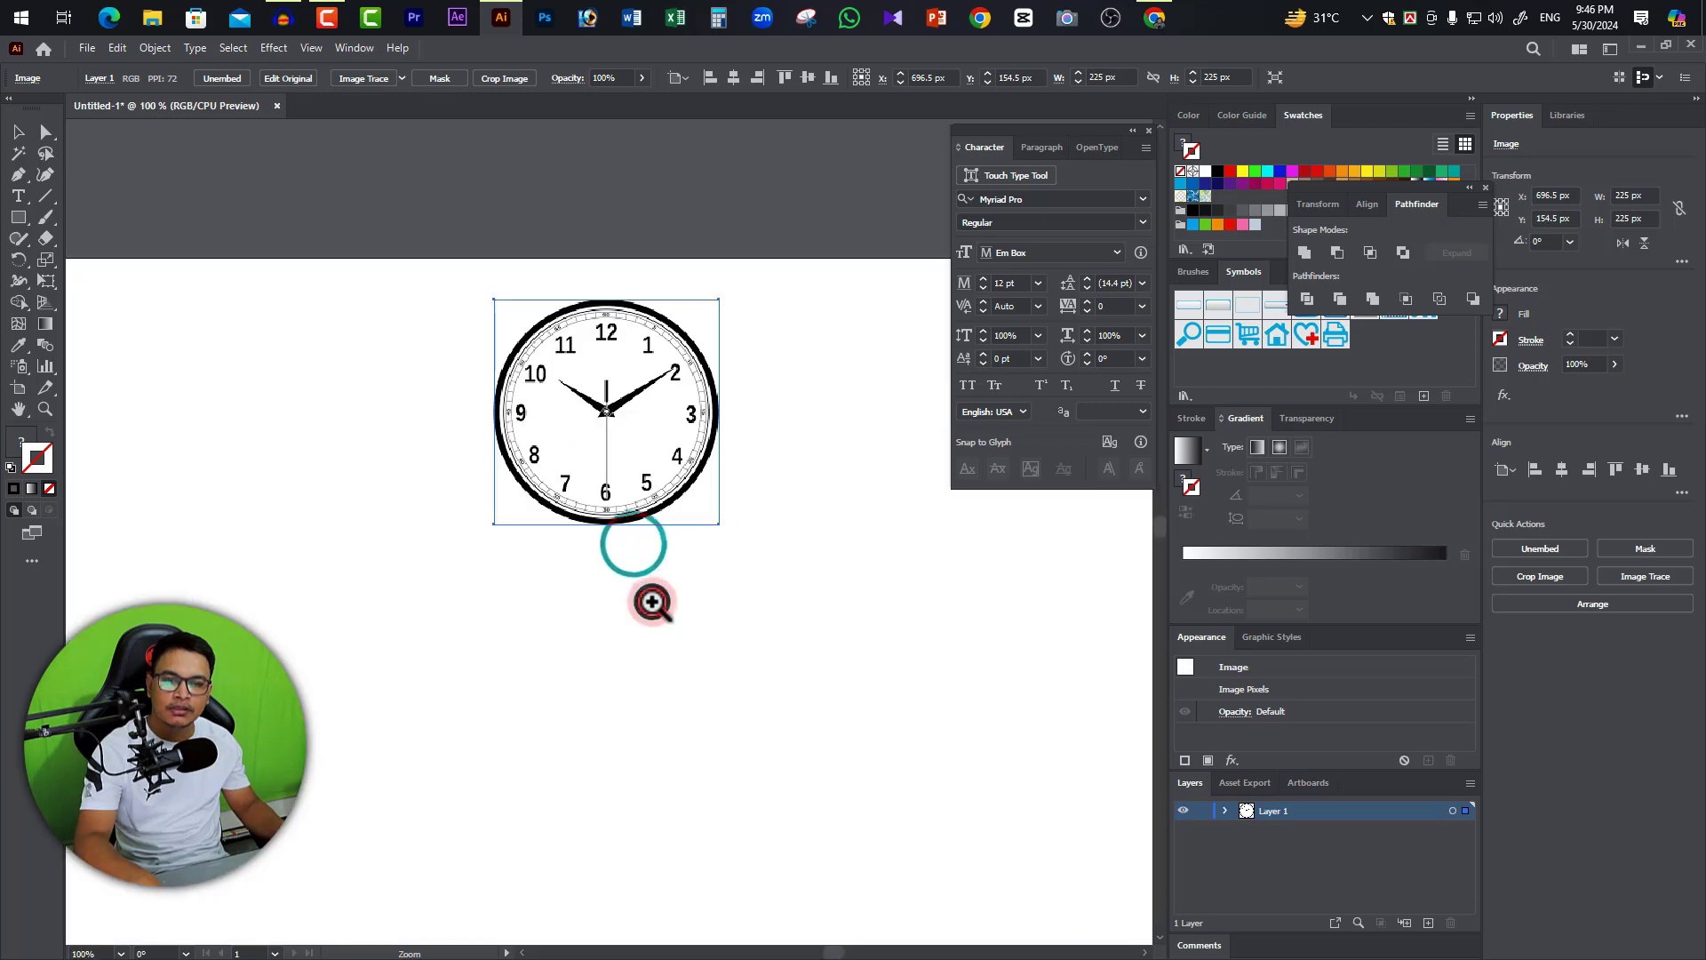
pyautogui.moveTo(653, 602); pyautogui.dragTo(872, 590)
pyautogui.press('v')
# Move the clock image so it sits partly over the artboard's left edge.
pyautogui.moveTo(878, 450); pyautogui.dragTo(372, 483)
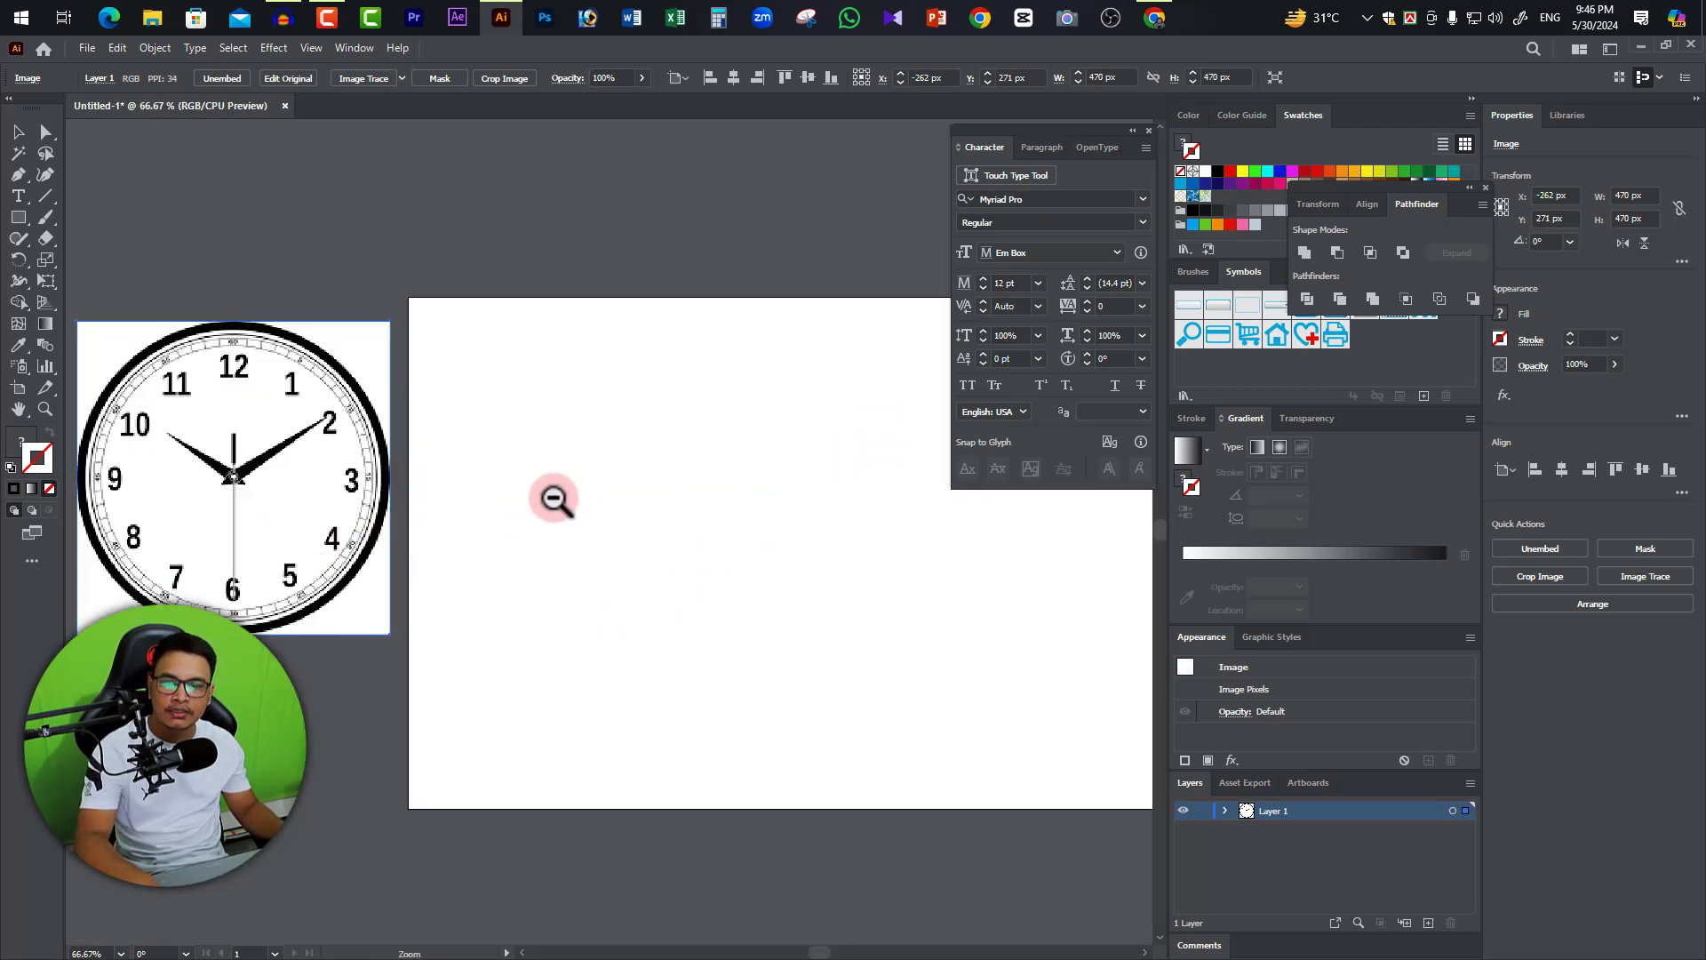
pyautogui.moveTo(628, 609); pyautogui.dragTo(679, 553)
pyautogui.press('v')
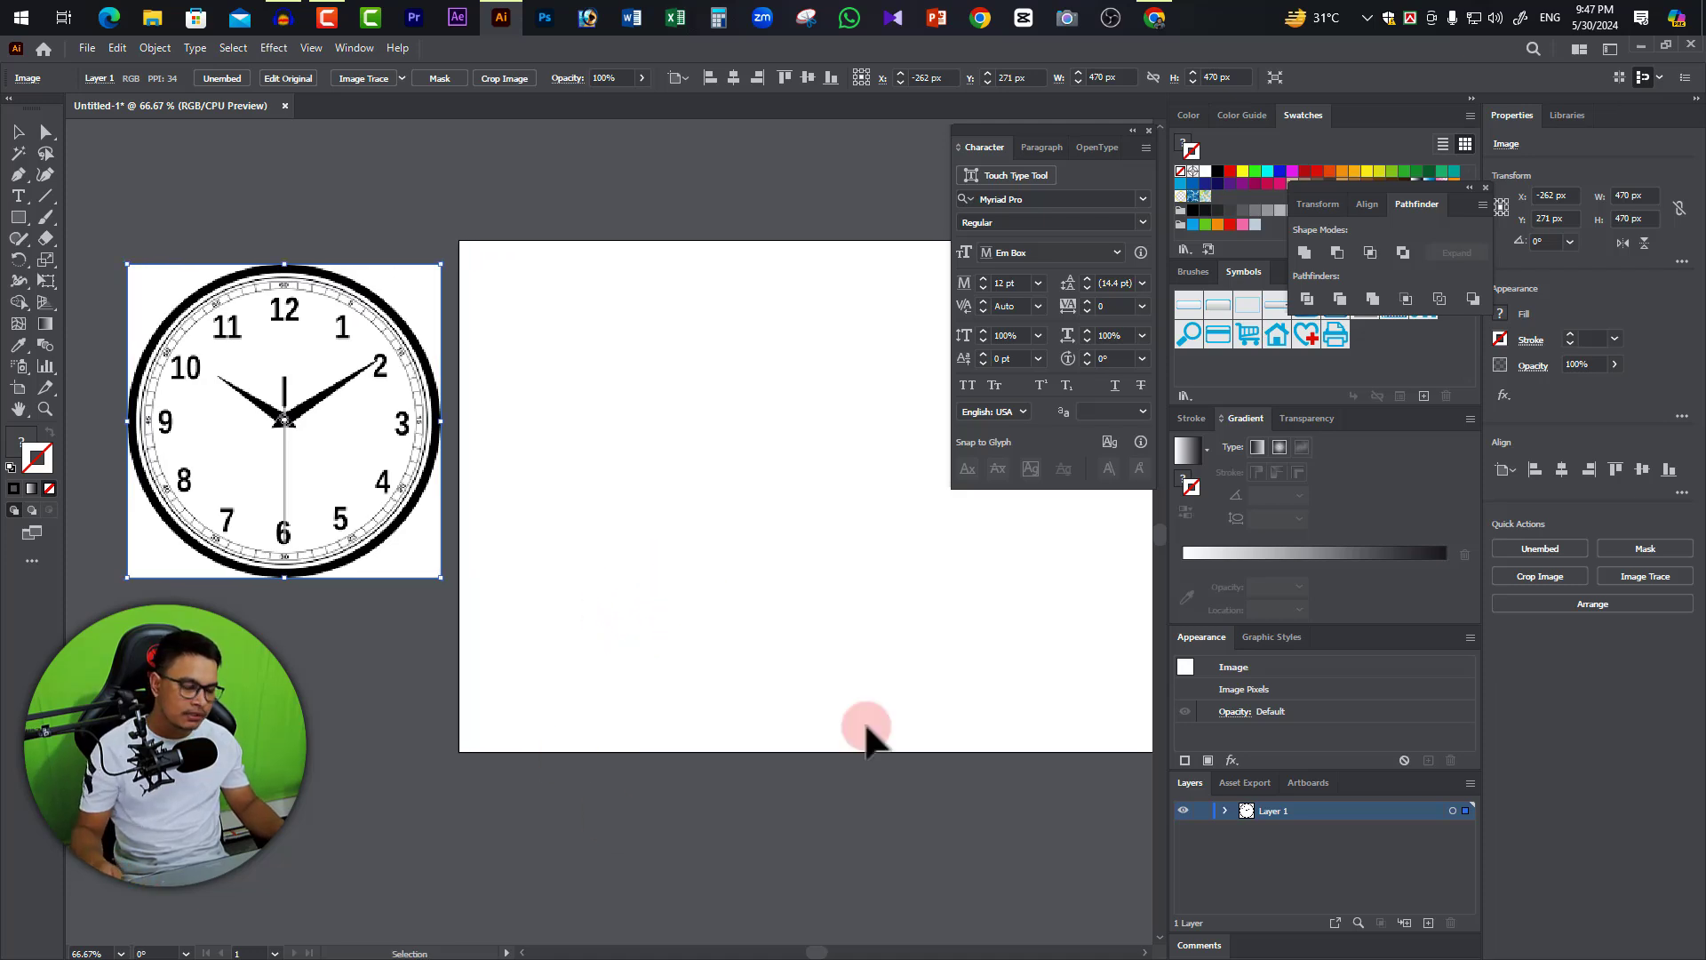
pyautogui.moveTo(727, 513); pyautogui.dragTo(689, 510)
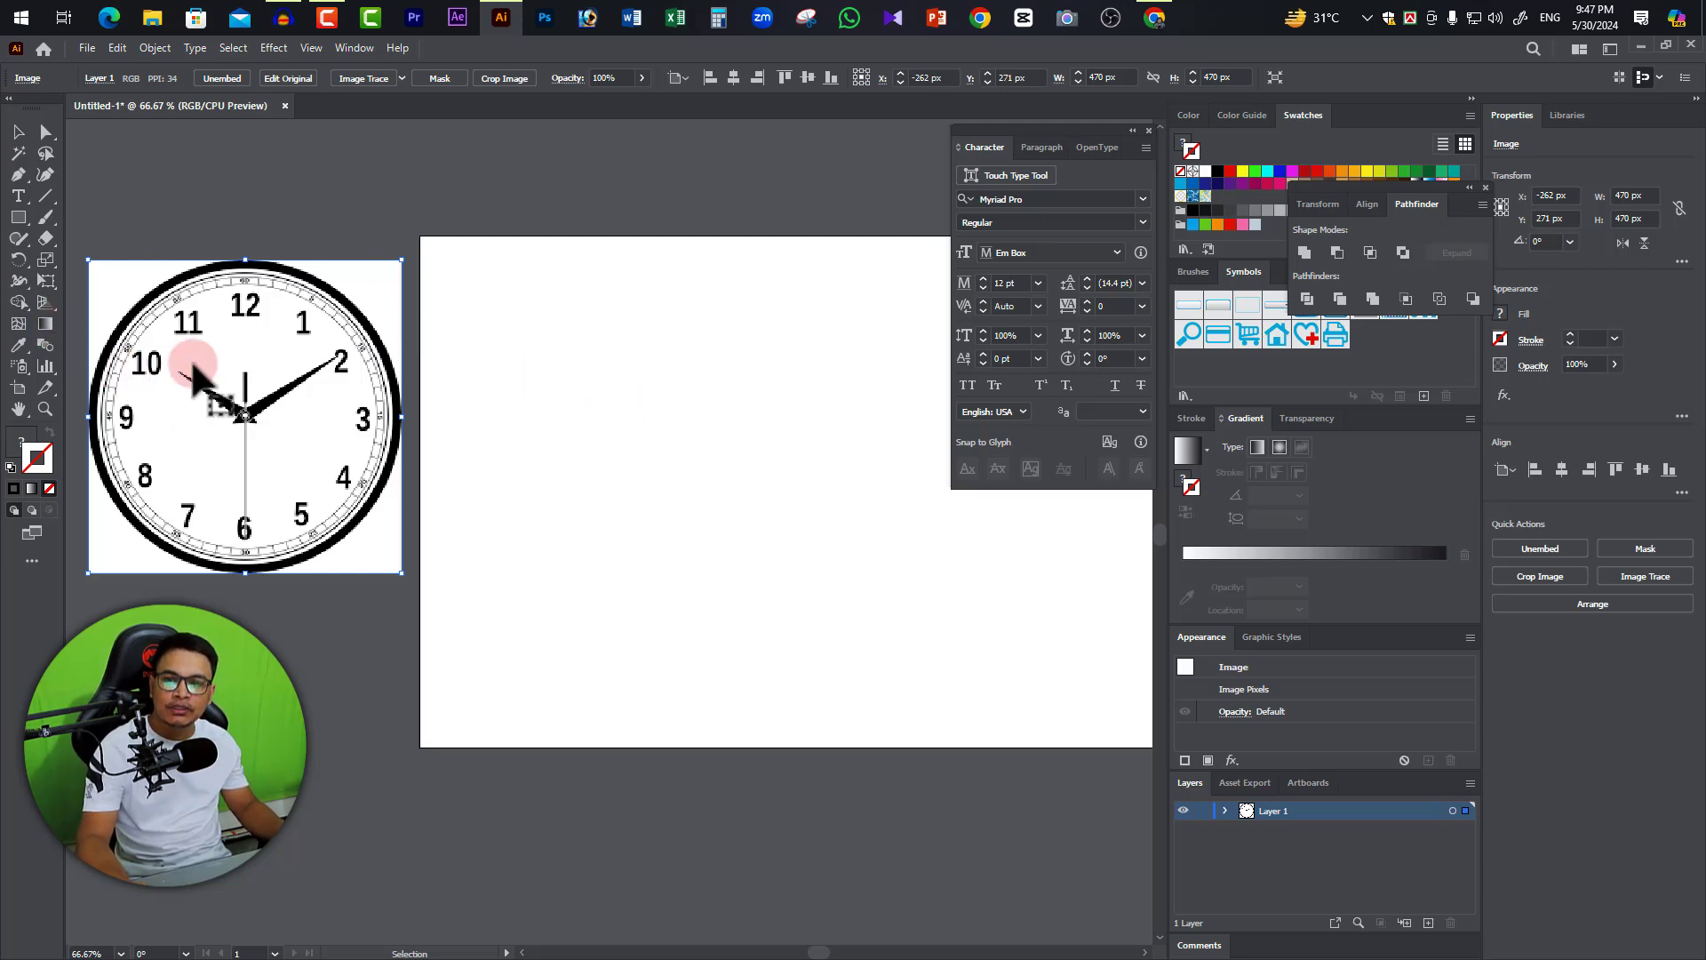
pyautogui.moveTo(192, 364); pyautogui.dragTo(435, 485)
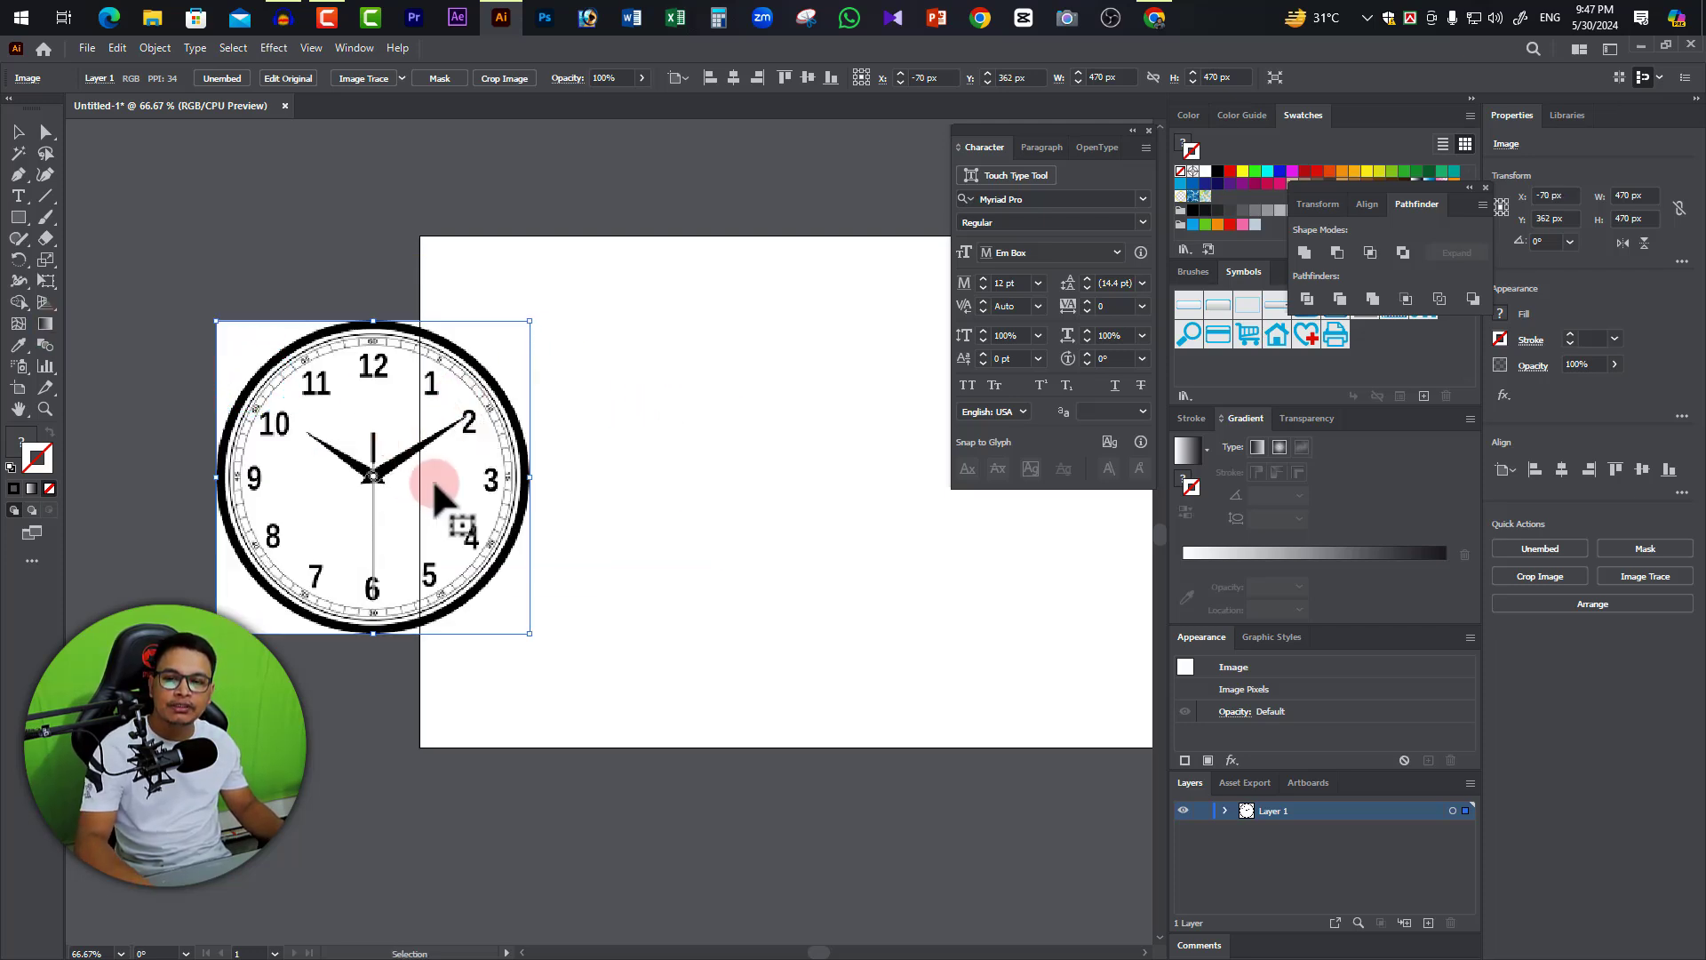
pyautogui.moveTo(435, 485); pyautogui.dragTo(417, 475)
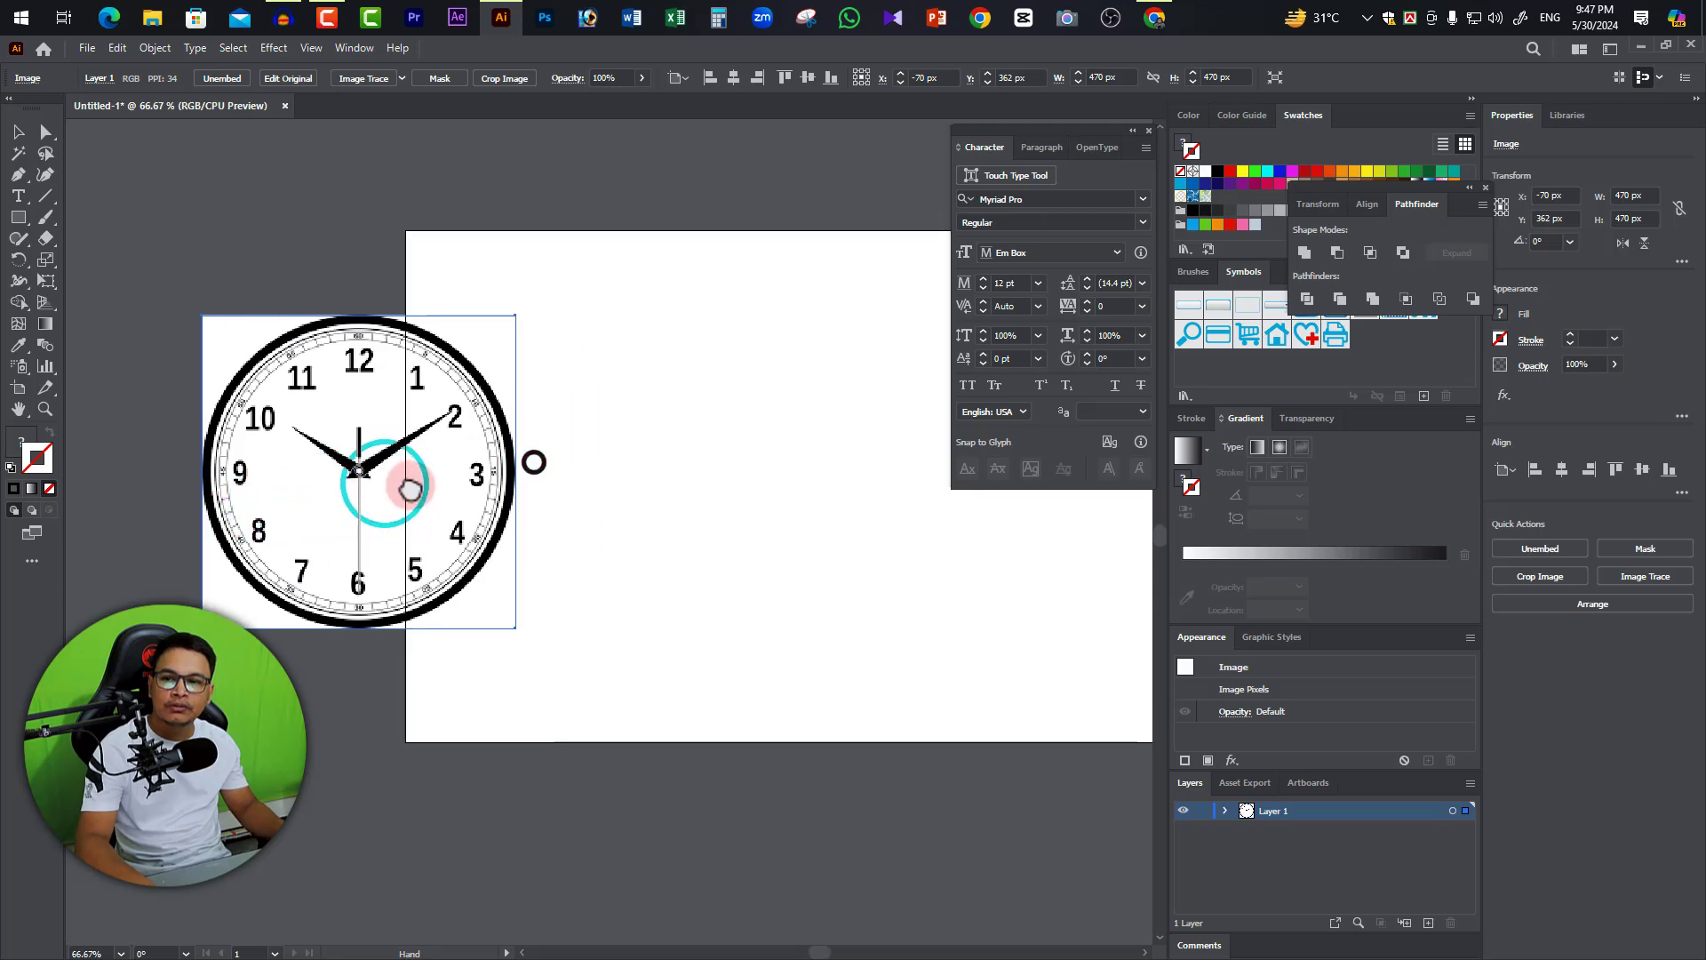
pyautogui.click(16, 217)
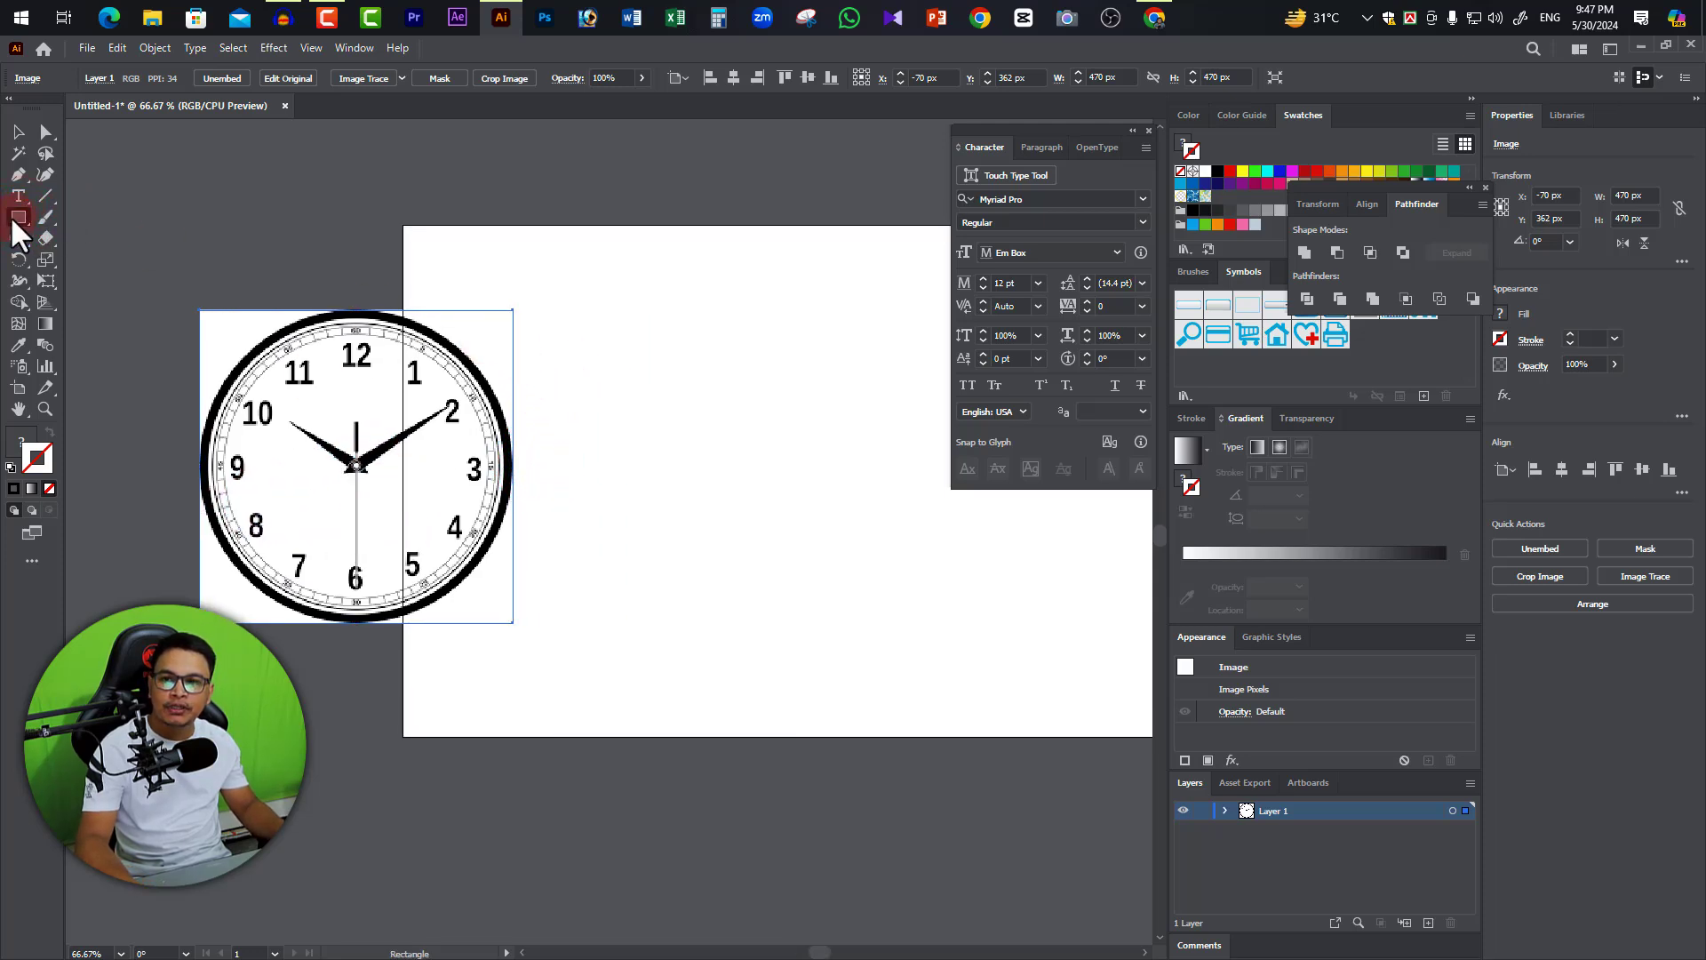
# Draw a roughly 349 by 319 px rectangle filled magenta with no stroke.
pyautogui.moveTo(13, 222); pyautogui.dragTo(126, 216)
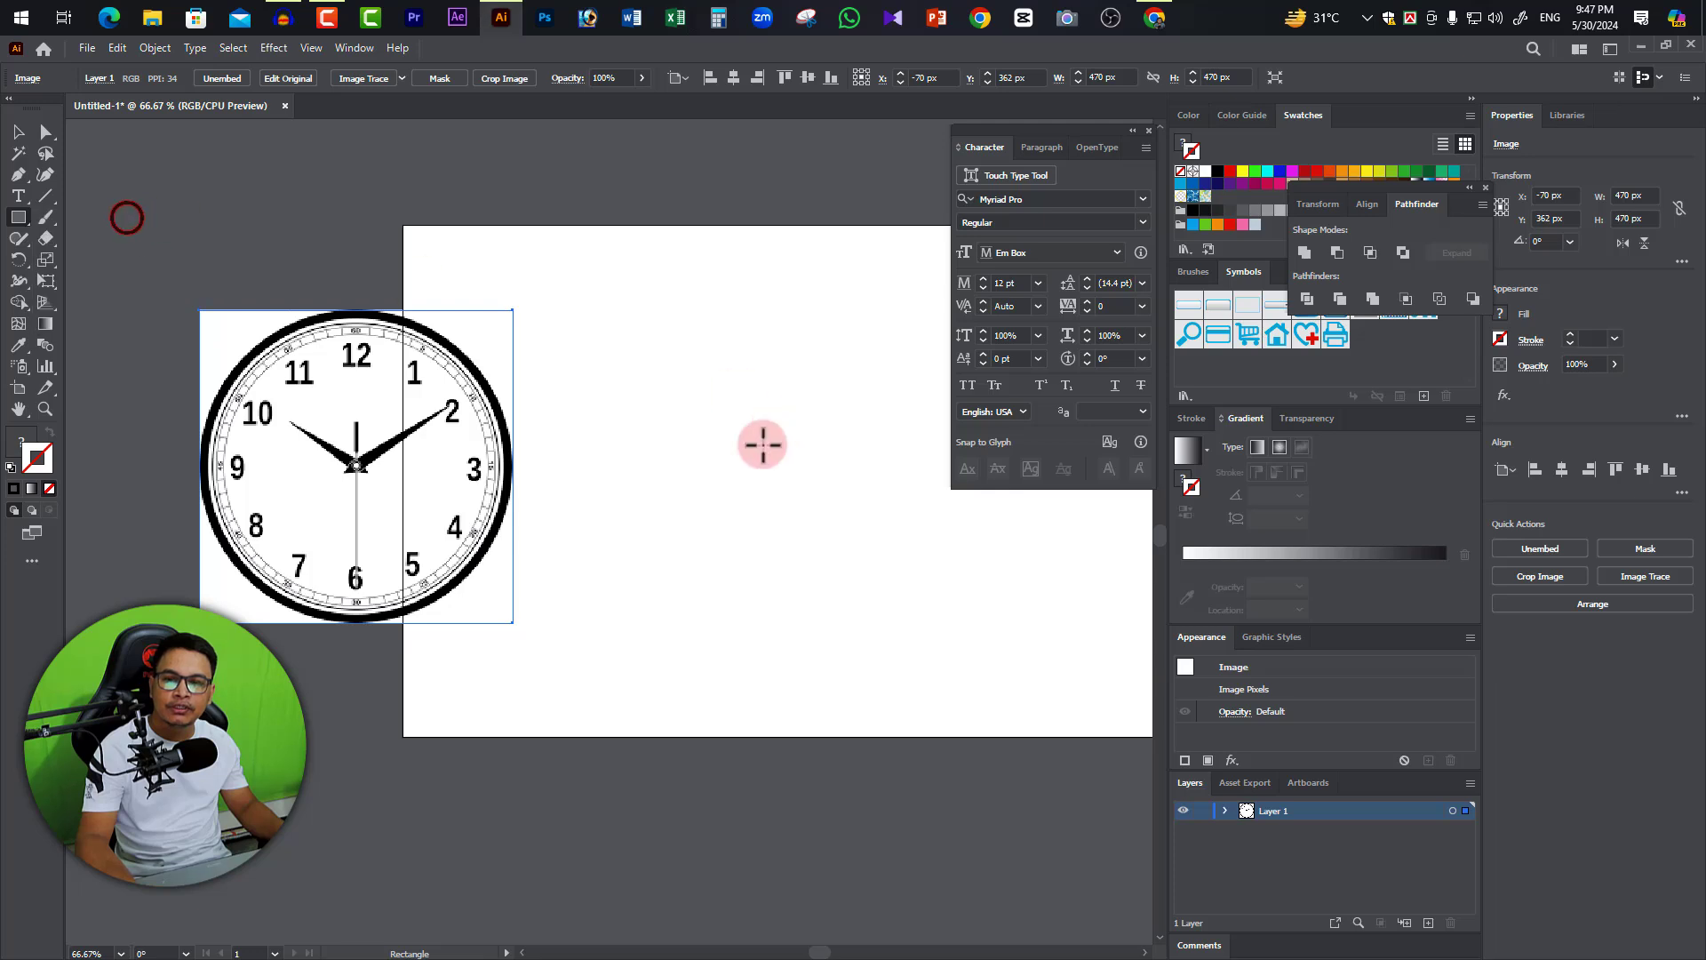
pyautogui.moveTo(750, 540); pyautogui.dragTo(660, 501)
pyautogui.moveTo(594, 343)
pyautogui.mouseDown()
pyautogui.moveTo(772, 482)
pyautogui.moveTo(827, 555)
pyautogui.mouseUp()
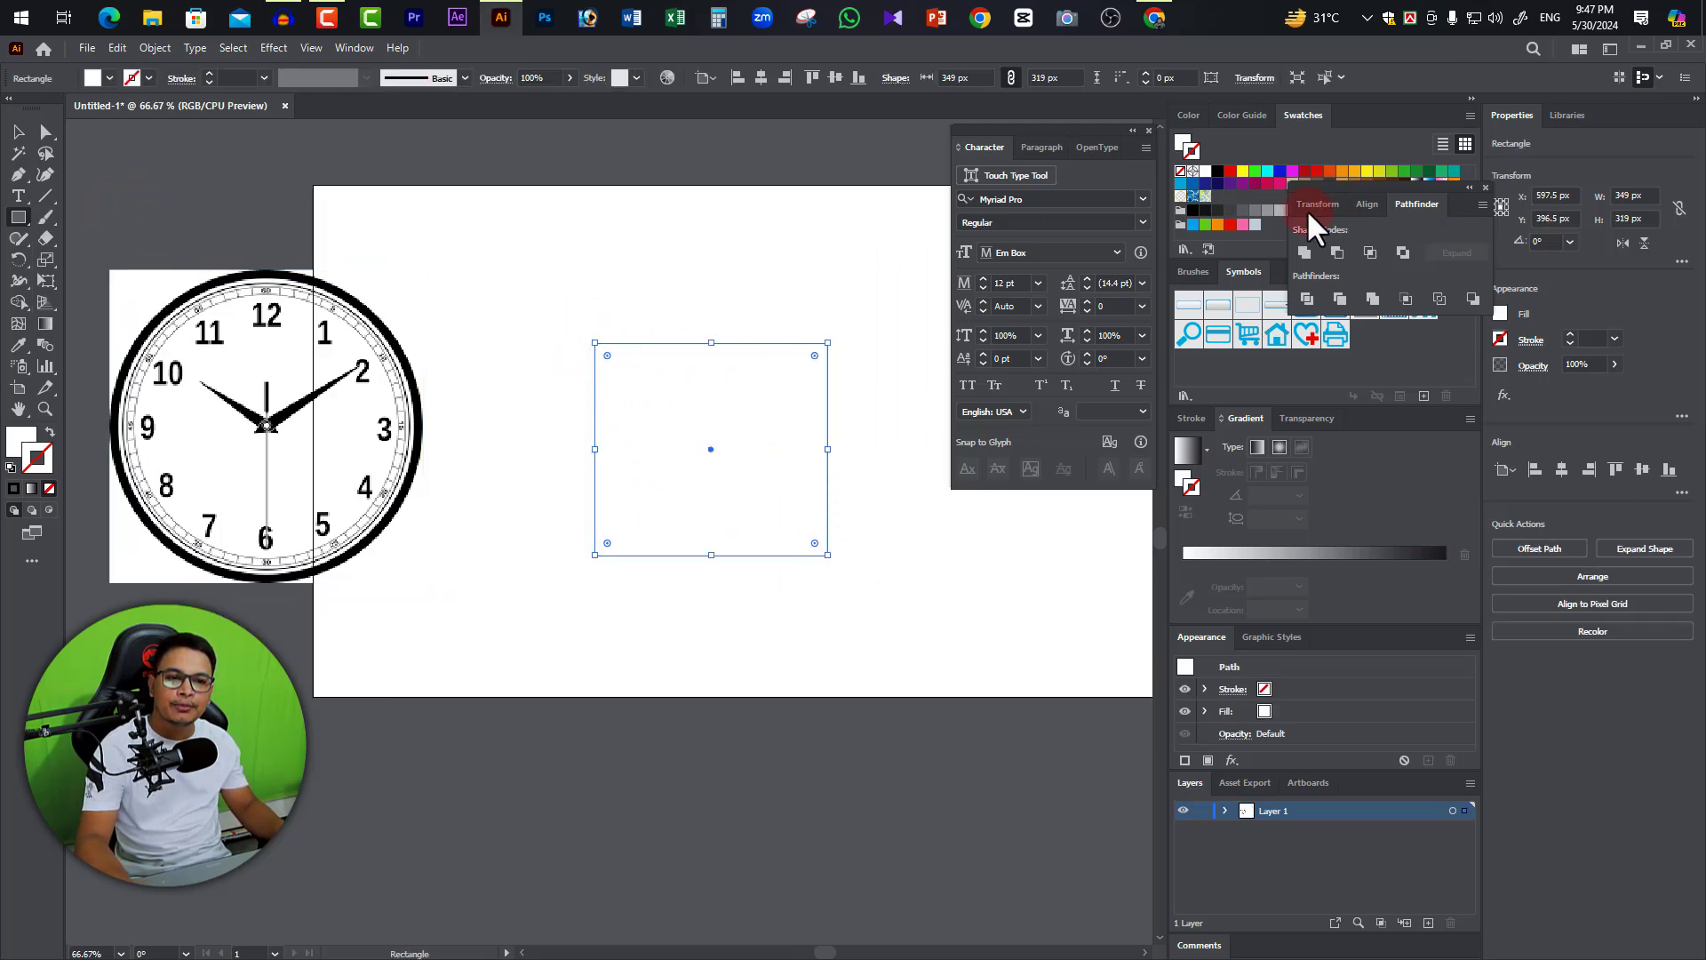
pyautogui.click(1293, 171)
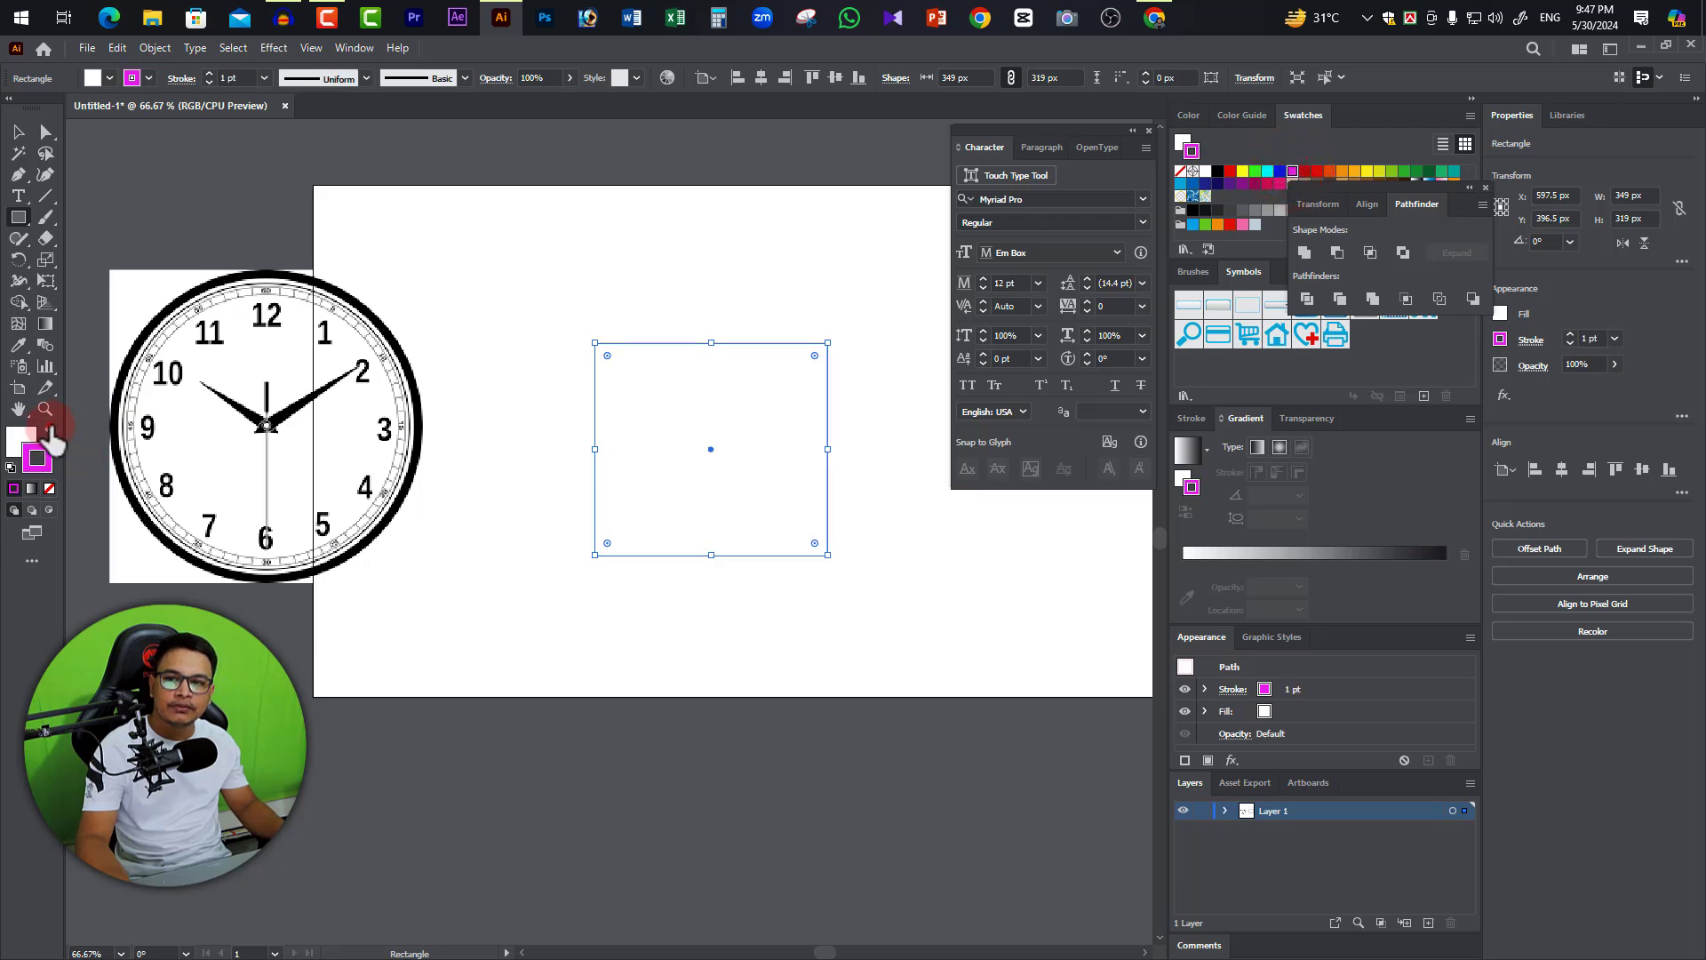
pyautogui.click(50, 430)
pyautogui.click(50, 487)
# Select, deselect and reselect the magenta rectangle with the Selection tool.
pyautogui.click(17, 131)
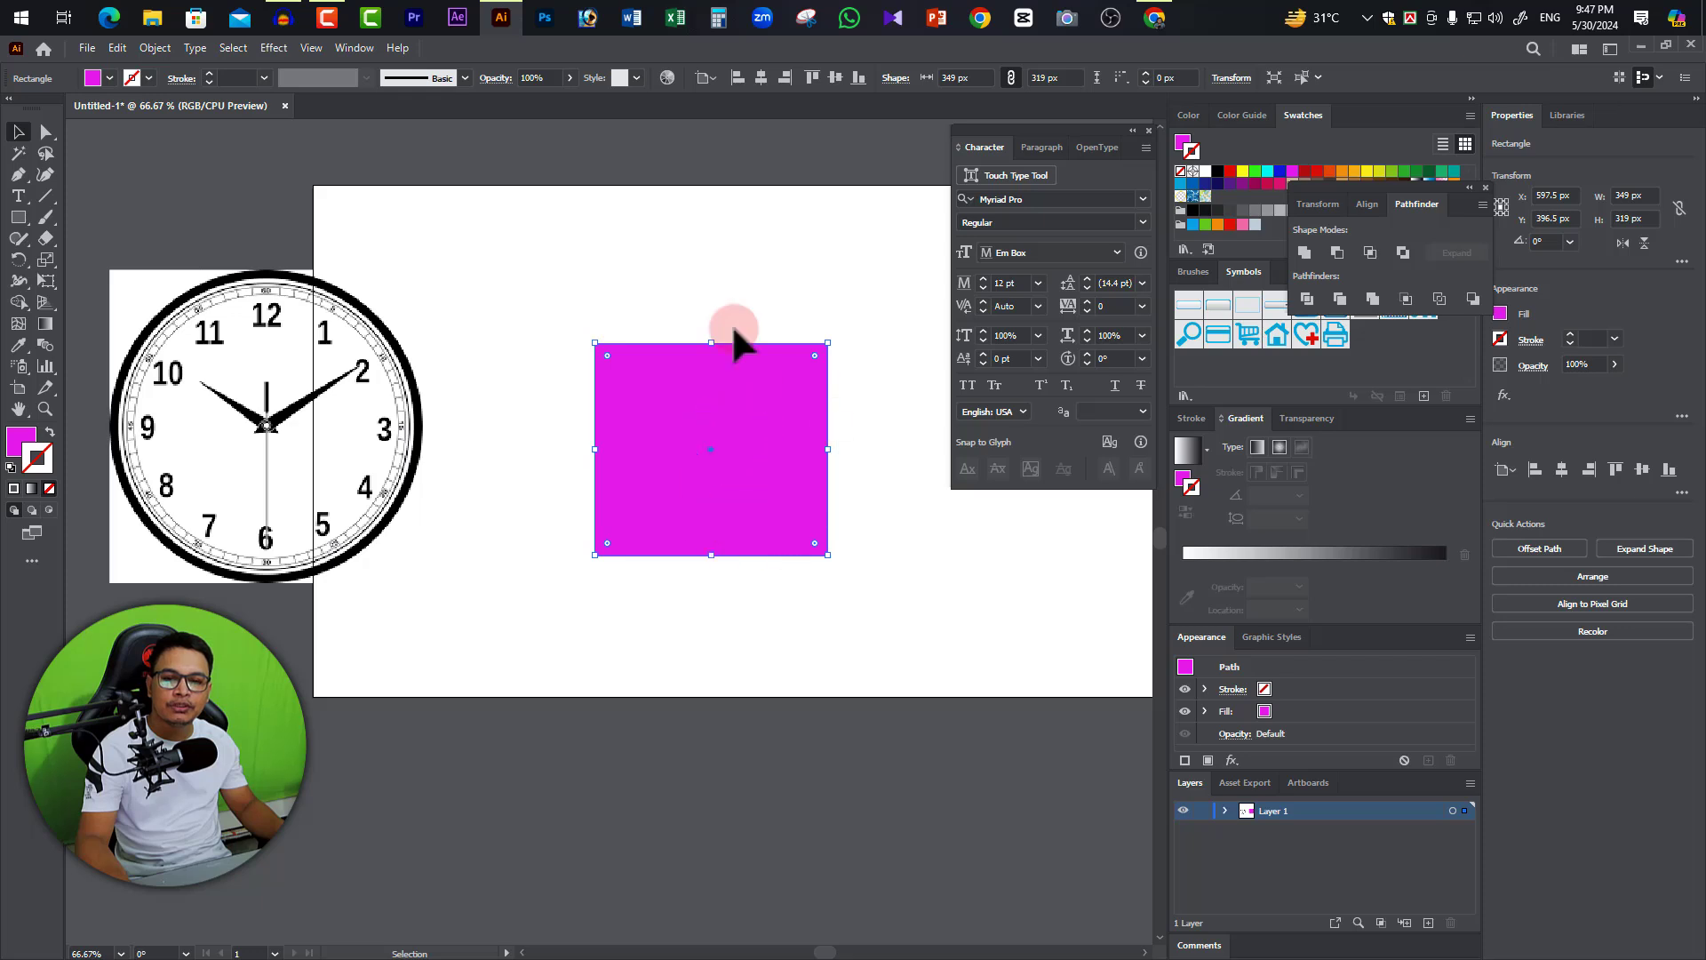
pyautogui.click(786, 452)
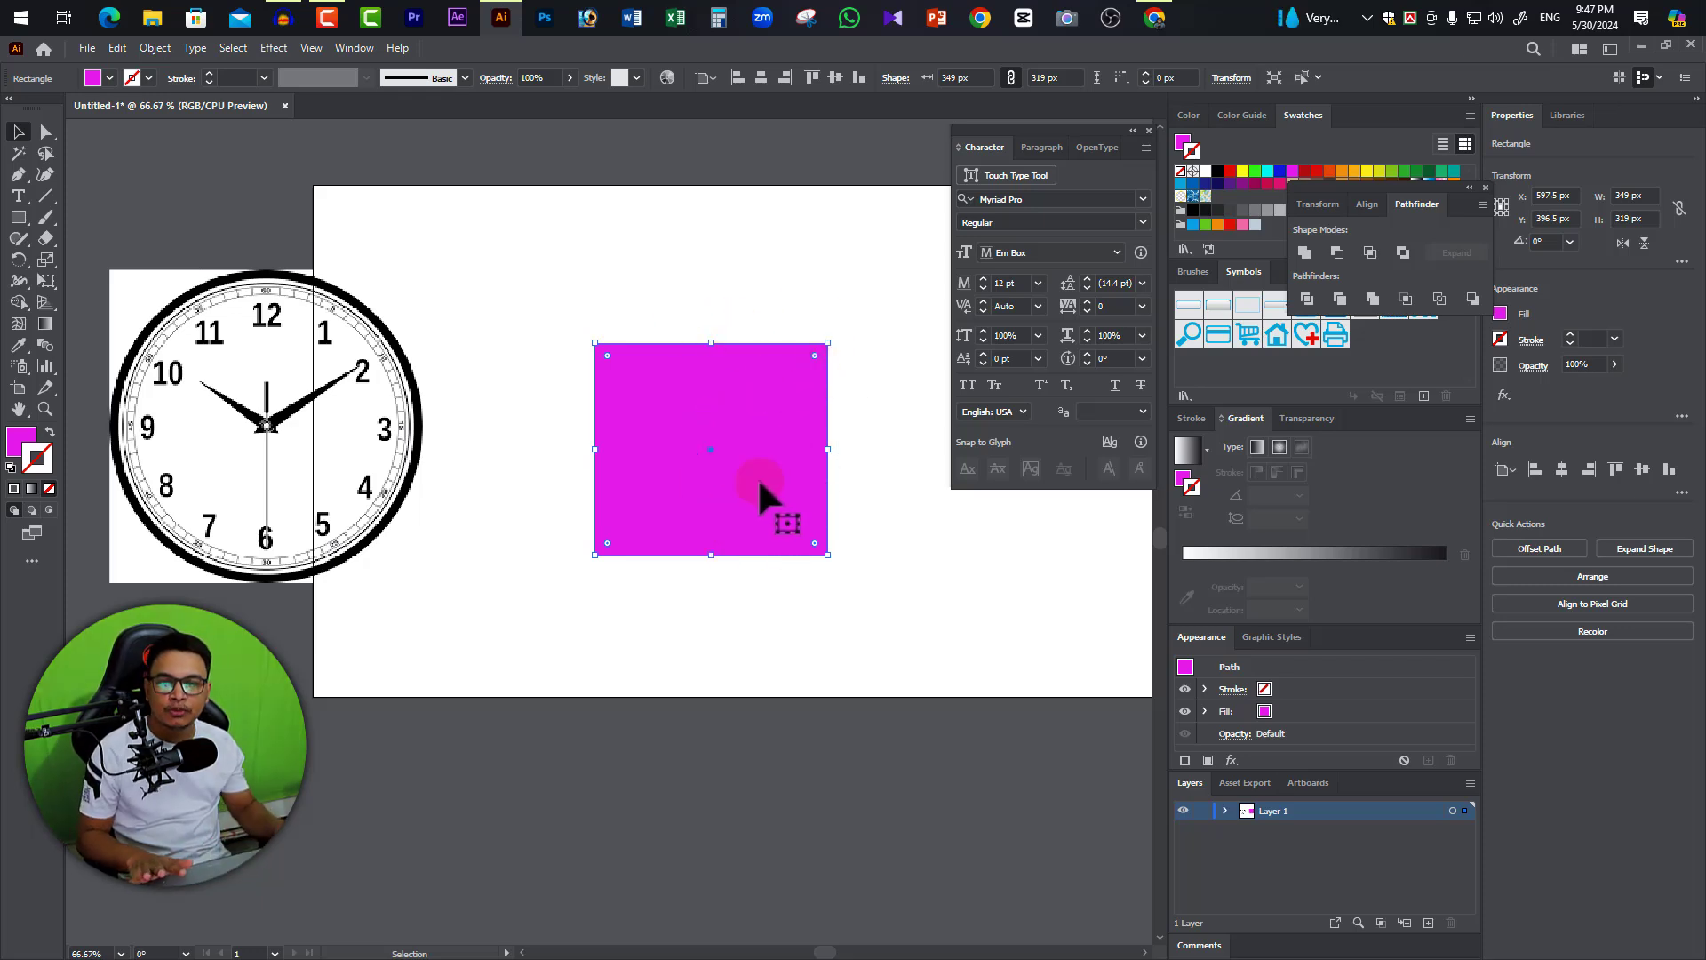
pyautogui.click(811, 470)
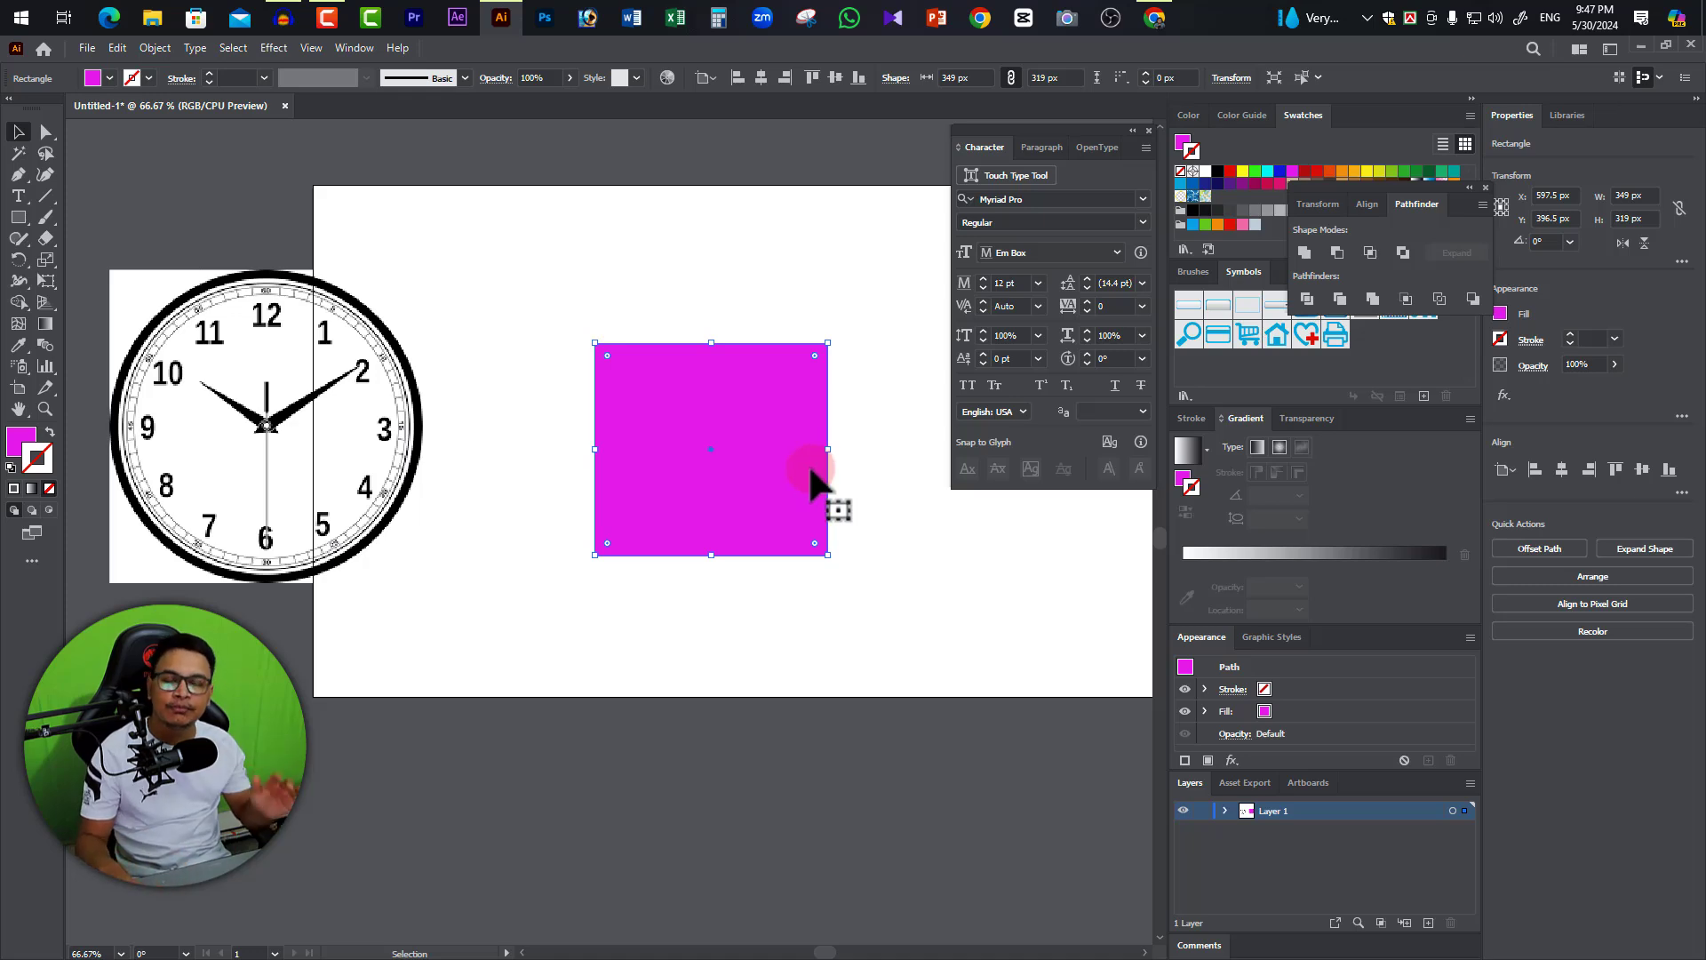
pyautogui.click(797, 410)
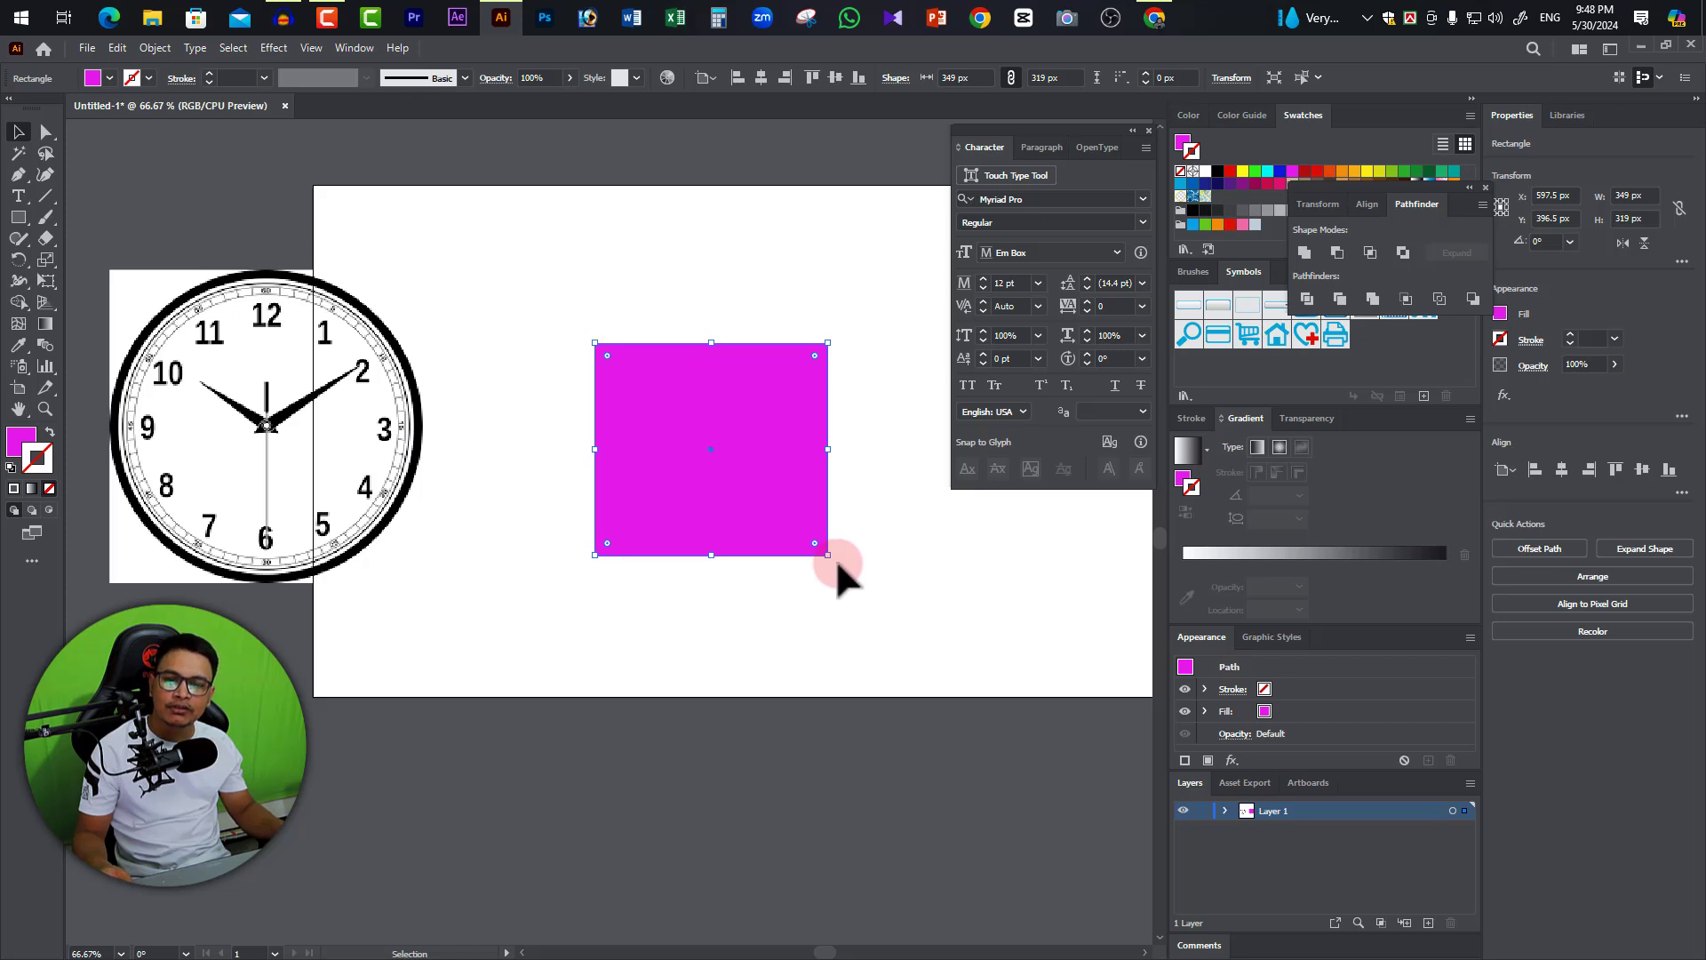
pyautogui.click(835, 560)
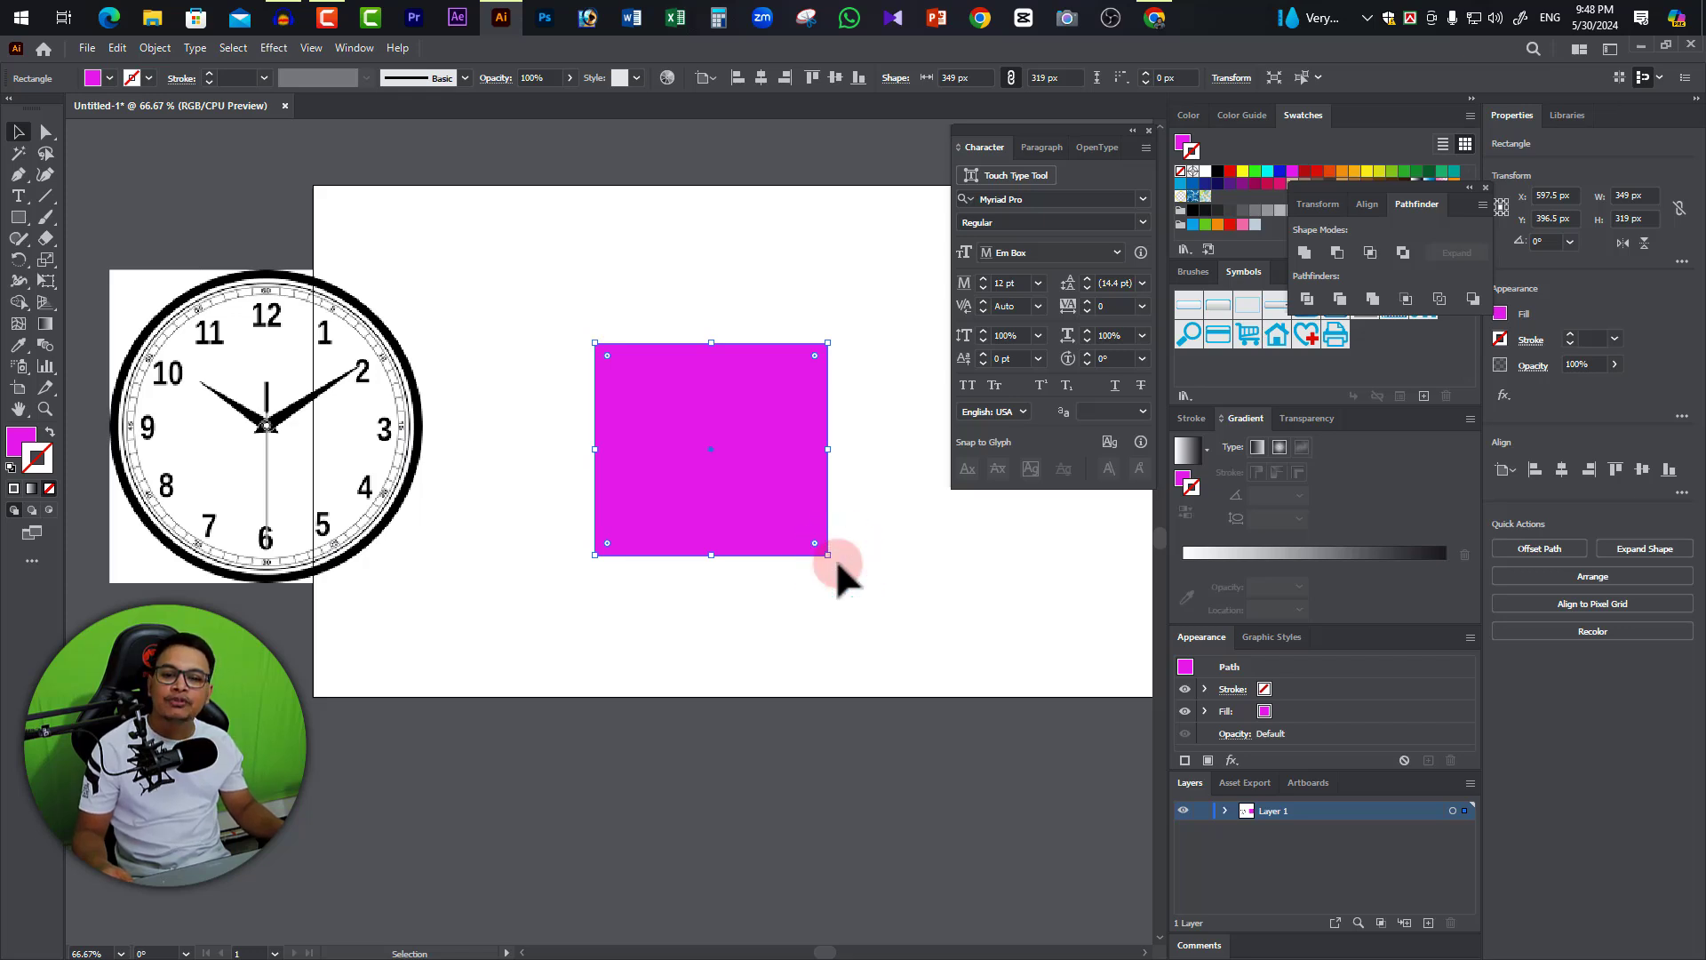
pyautogui.click(840, 541)
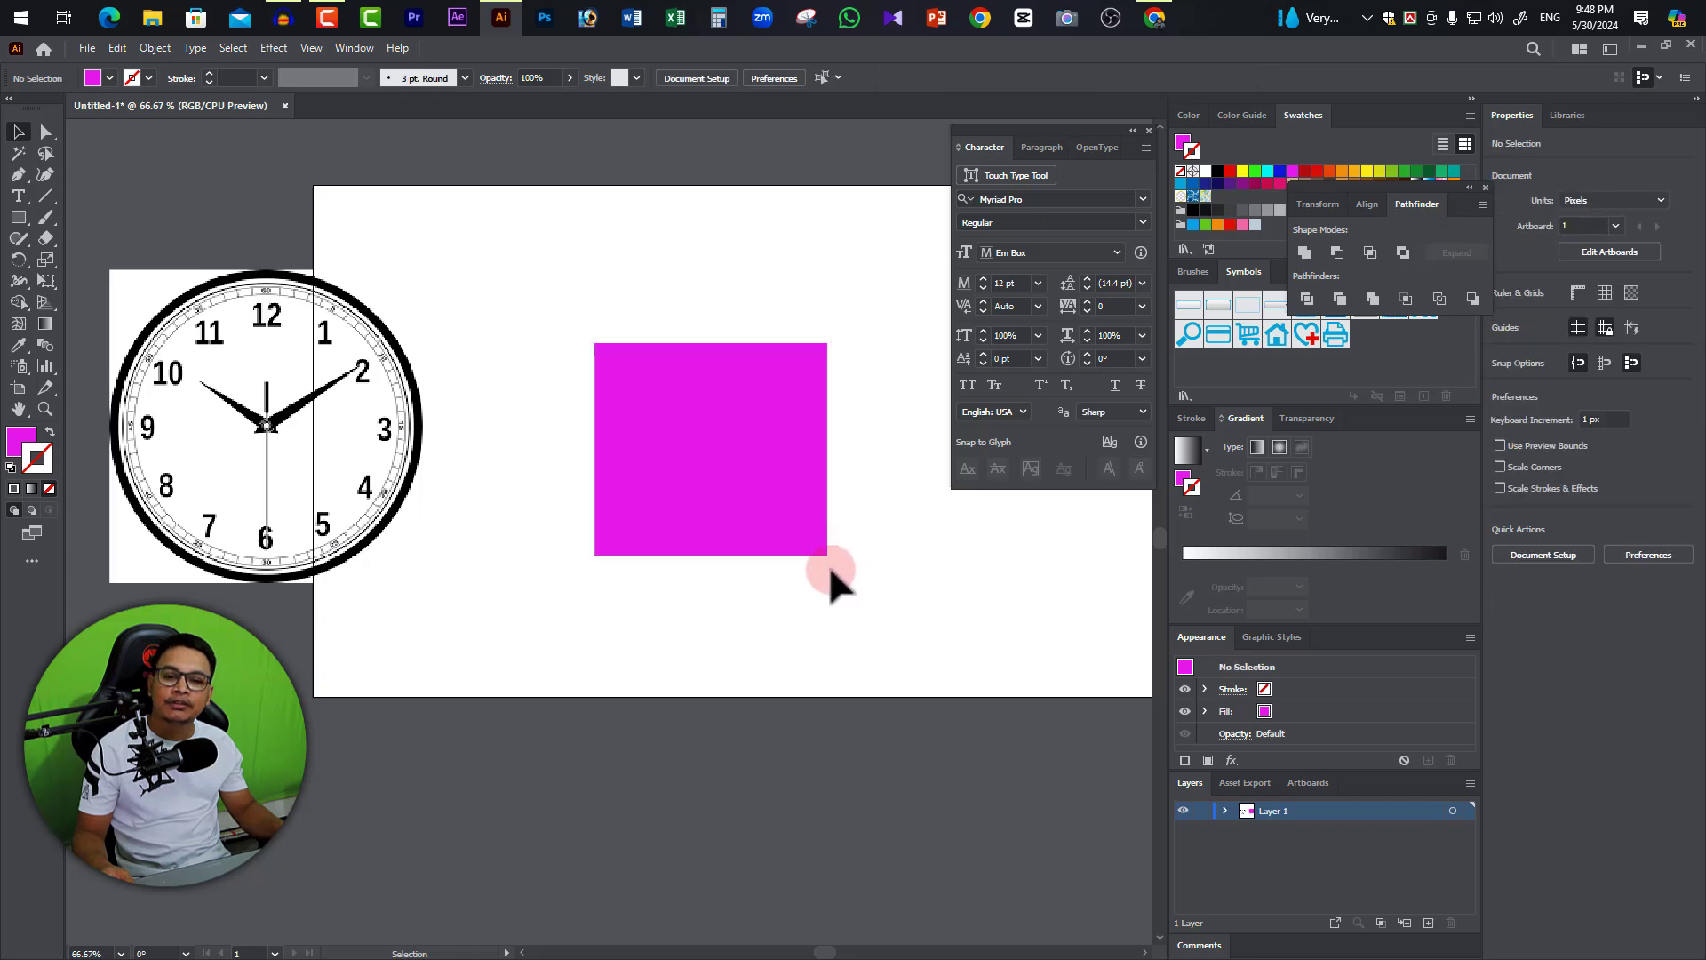
pyautogui.click(824, 546)
# Rotate the magenta rectangle about 30 degrees, then nearly back to level.
pyautogui.moveTo(830, 557); pyautogui.dragTo(892, 485)
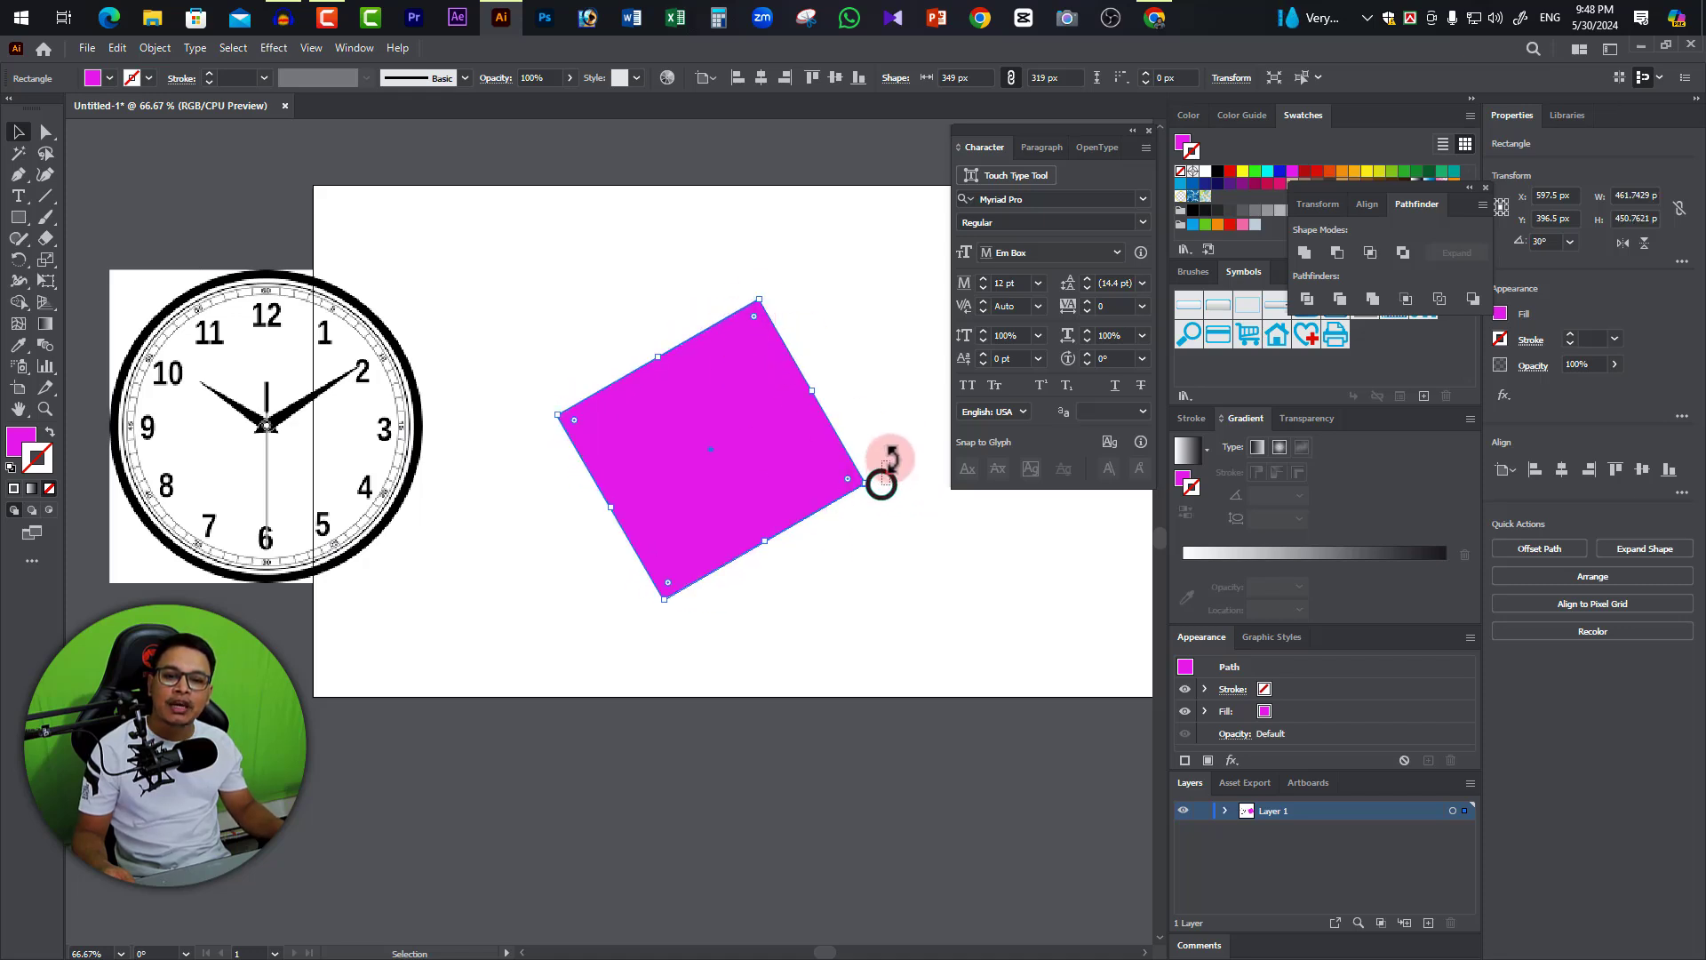
pyautogui.click(873, 480)
pyautogui.click(853, 482)
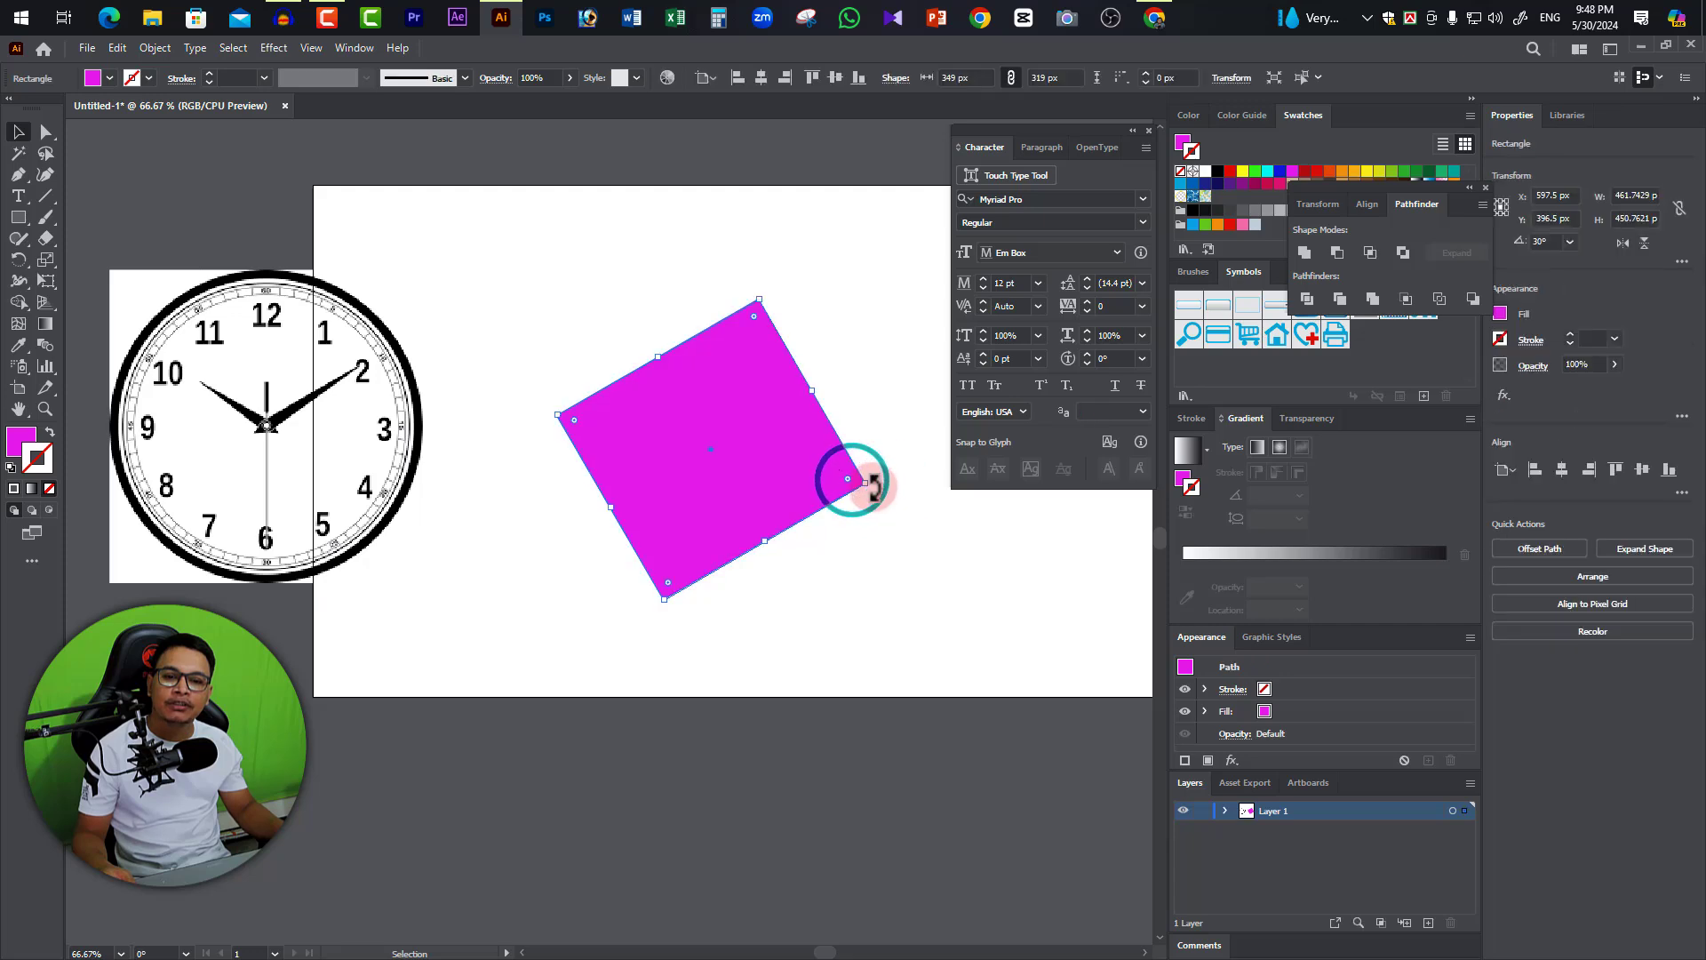
pyautogui.moveTo(866, 484)
pyautogui.mouseDown()
pyautogui.moveTo(851, 369)
pyautogui.moveTo(782, 278)
pyautogui.moveTo(724, 260)
pyautogui.moveTo(639, 266)
pyautogui.moveTo(583, 296)
pyautogui.moveTo(657, 289)
pyautogui.moveTo(536, 311)
pyautogui.moveTo(534, 530)
pyautogui.moveTo(567, 607)
pyautogui.moveTo(670, 640)
pyautogui.moveTo(776, 640)
pyautogui.moveTo(815, 613)
pyautogui.mouseUp()
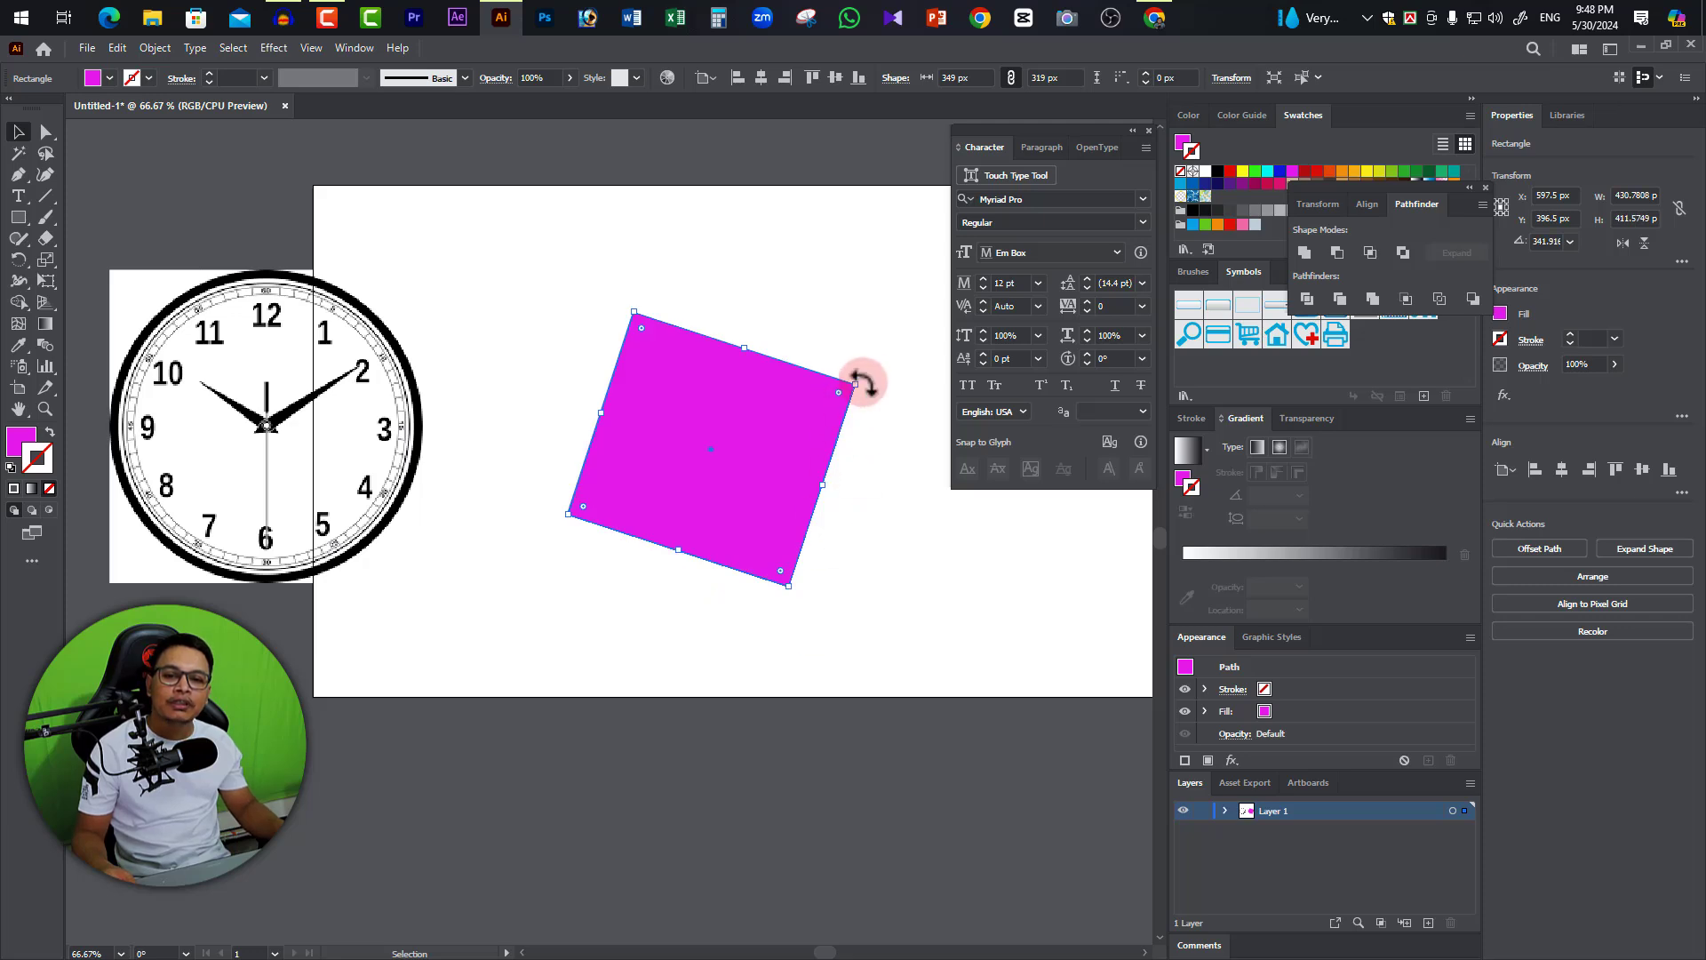
pyautogui.moveTo(865, 379)
pyautogui.mouseDown()
pyautogui.moveTo(888, 483)
pyautogui.moveTo(845, 590)
pyautogui.moveTo(706, 613)
pyautogui.moveTo(590, 578)
pyautogui.moveTo(546, 459)
pyautogui.moveTo(548, 374)
pyautogui.moveTo(598, 328)
pyautogui.moveTo(705, 296)
pyautogui.moveTo(766, 305)
pyautogui.moveTo(868, 391)
pyautogui.mouseUp()
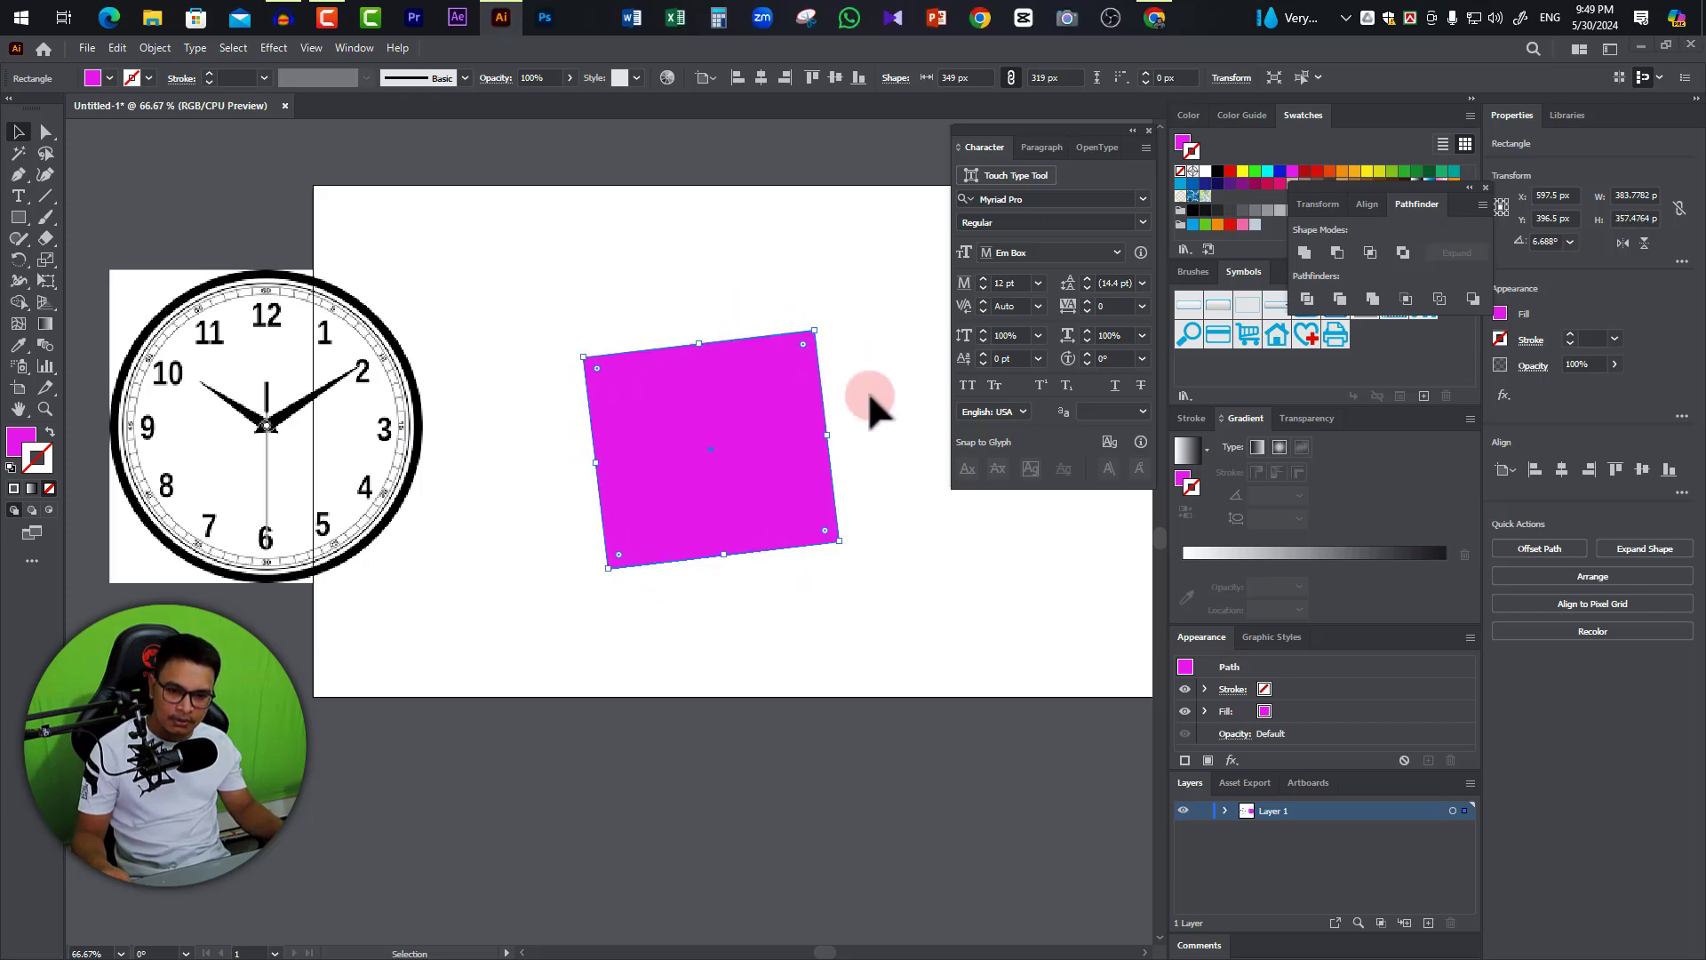
pyautogui.click(876, 479)
pyautogui.click(805, 489)
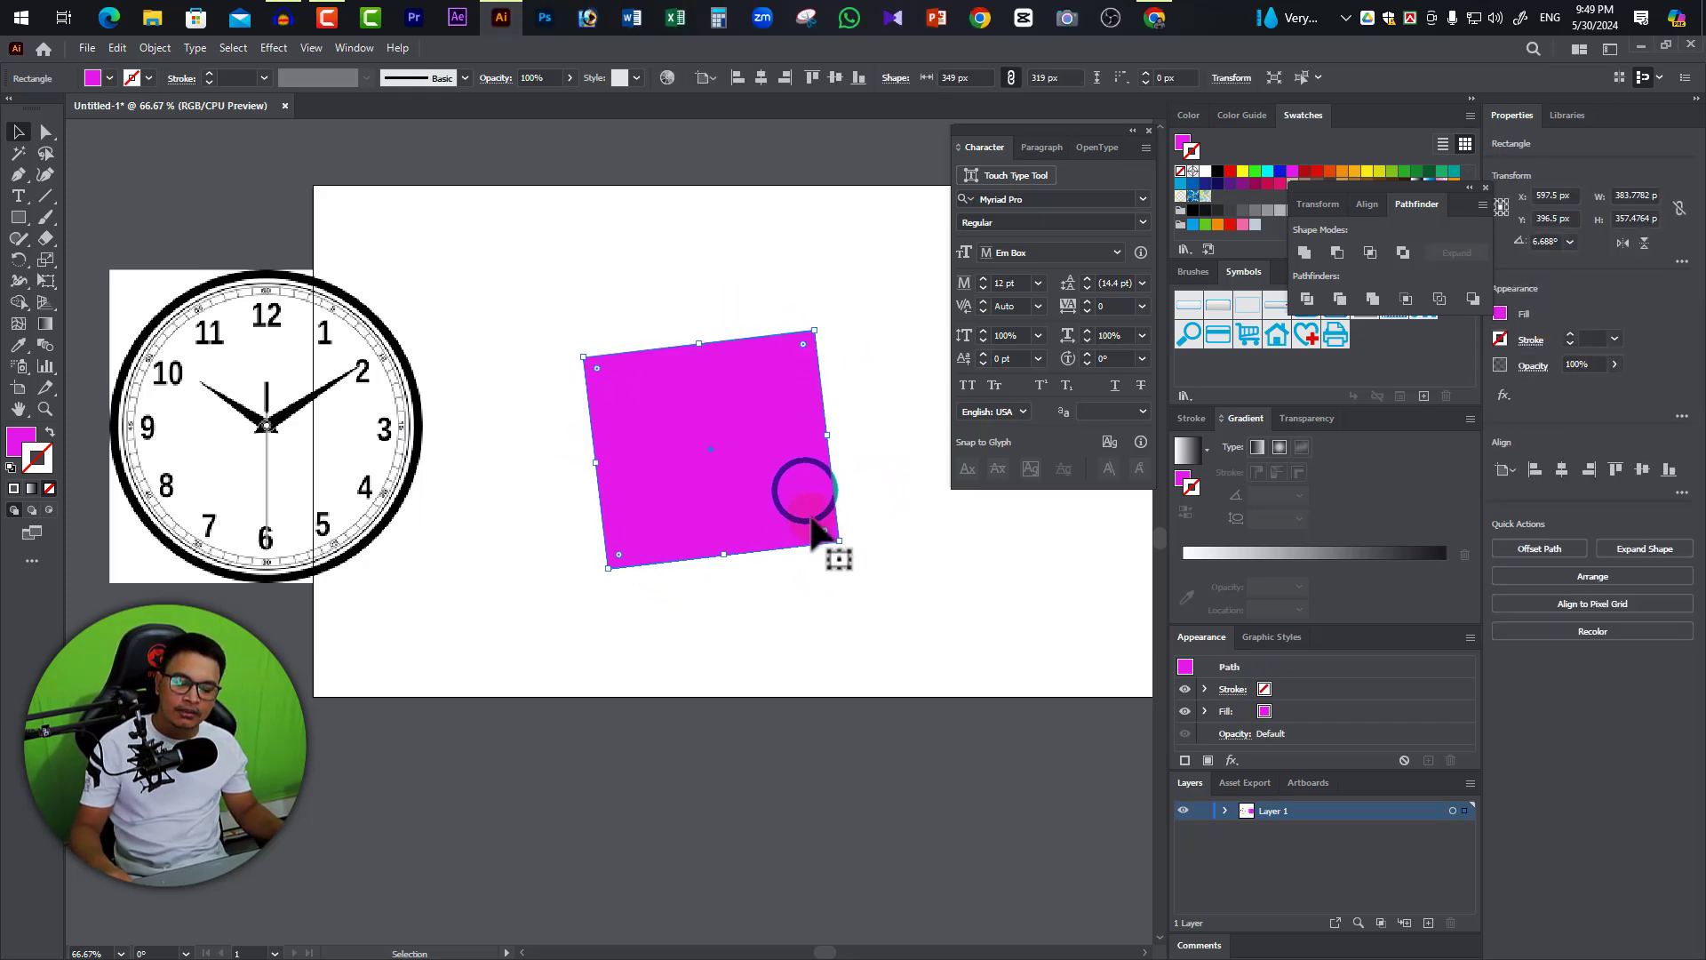
# Undo the rotation, nudge the rectangle slightly, and delete it.
pyautogui.hotkey('ctrl', 'z')
pyautogui.hotkey('ctrl', 'z')
pyautogui.hotkey('ctrl', 'z')
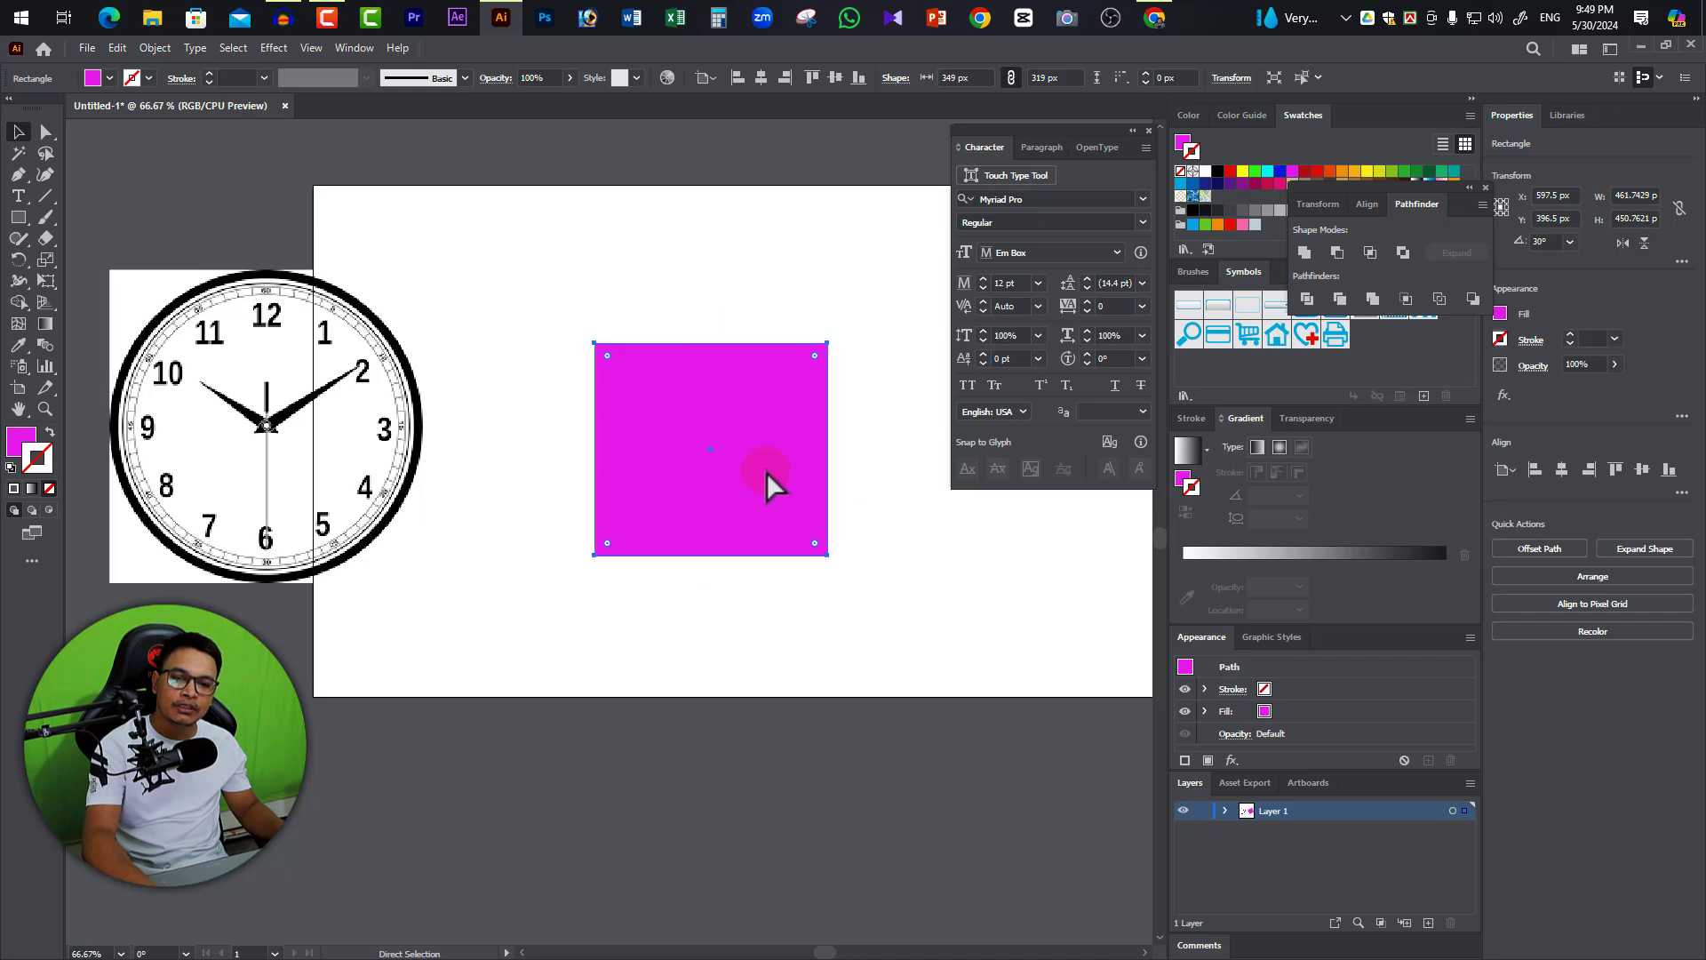
pyautogui.click(768, 477)
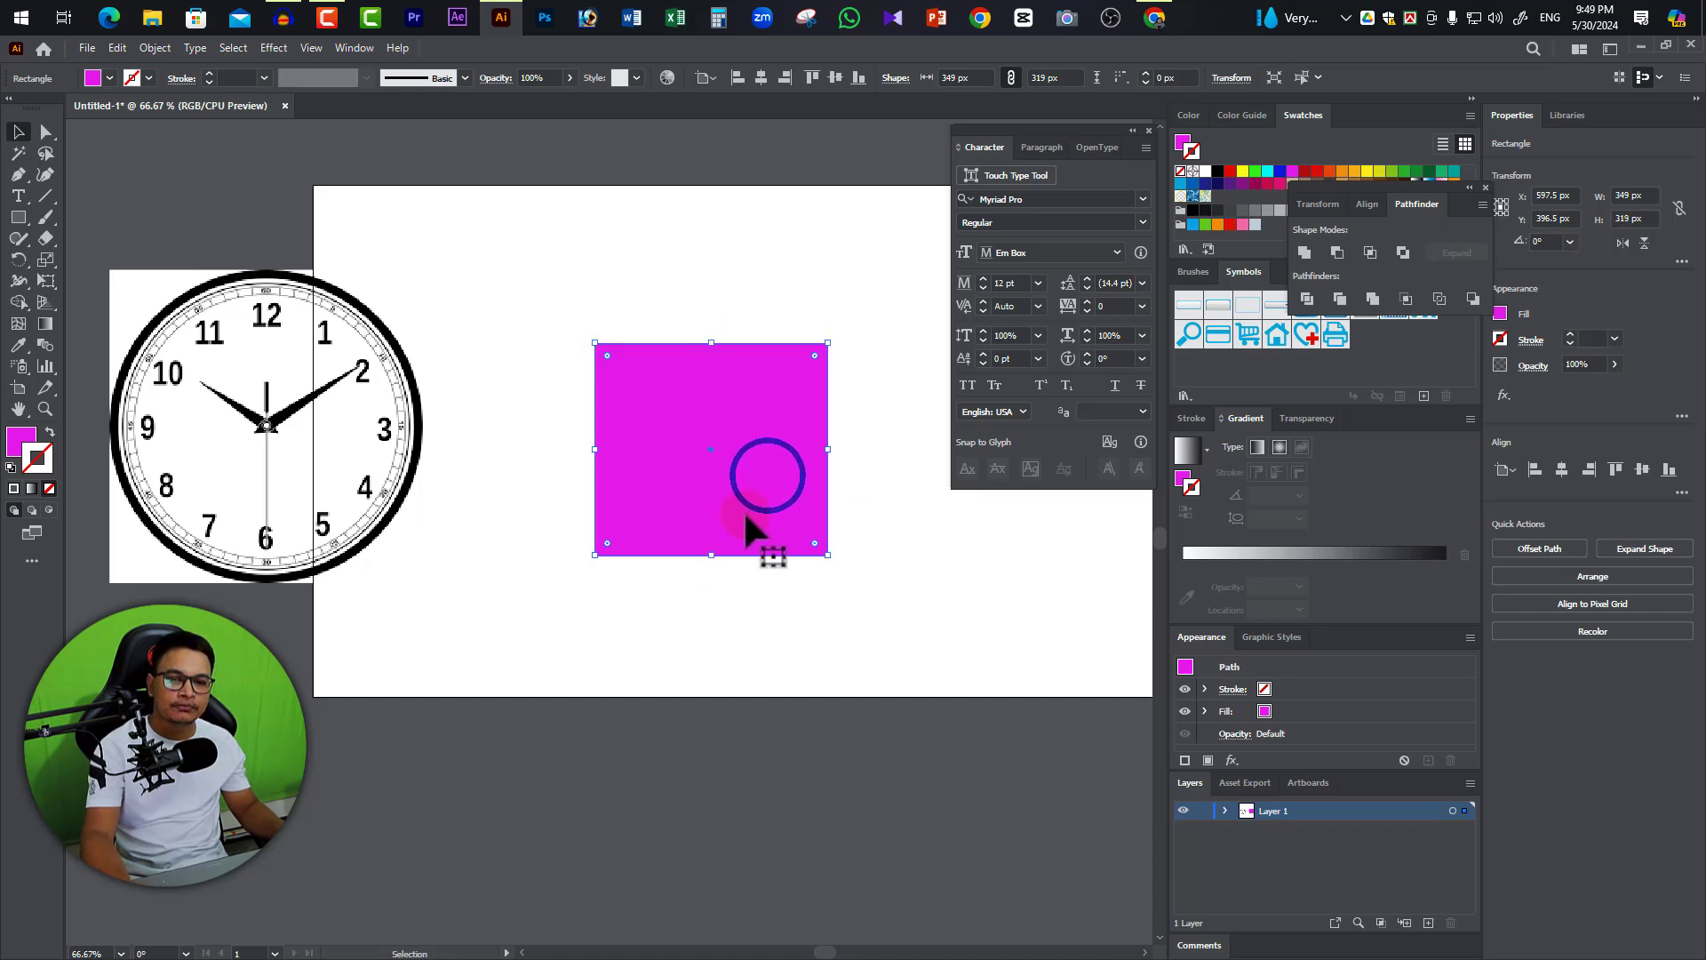
pyautogui.click(736, 436)
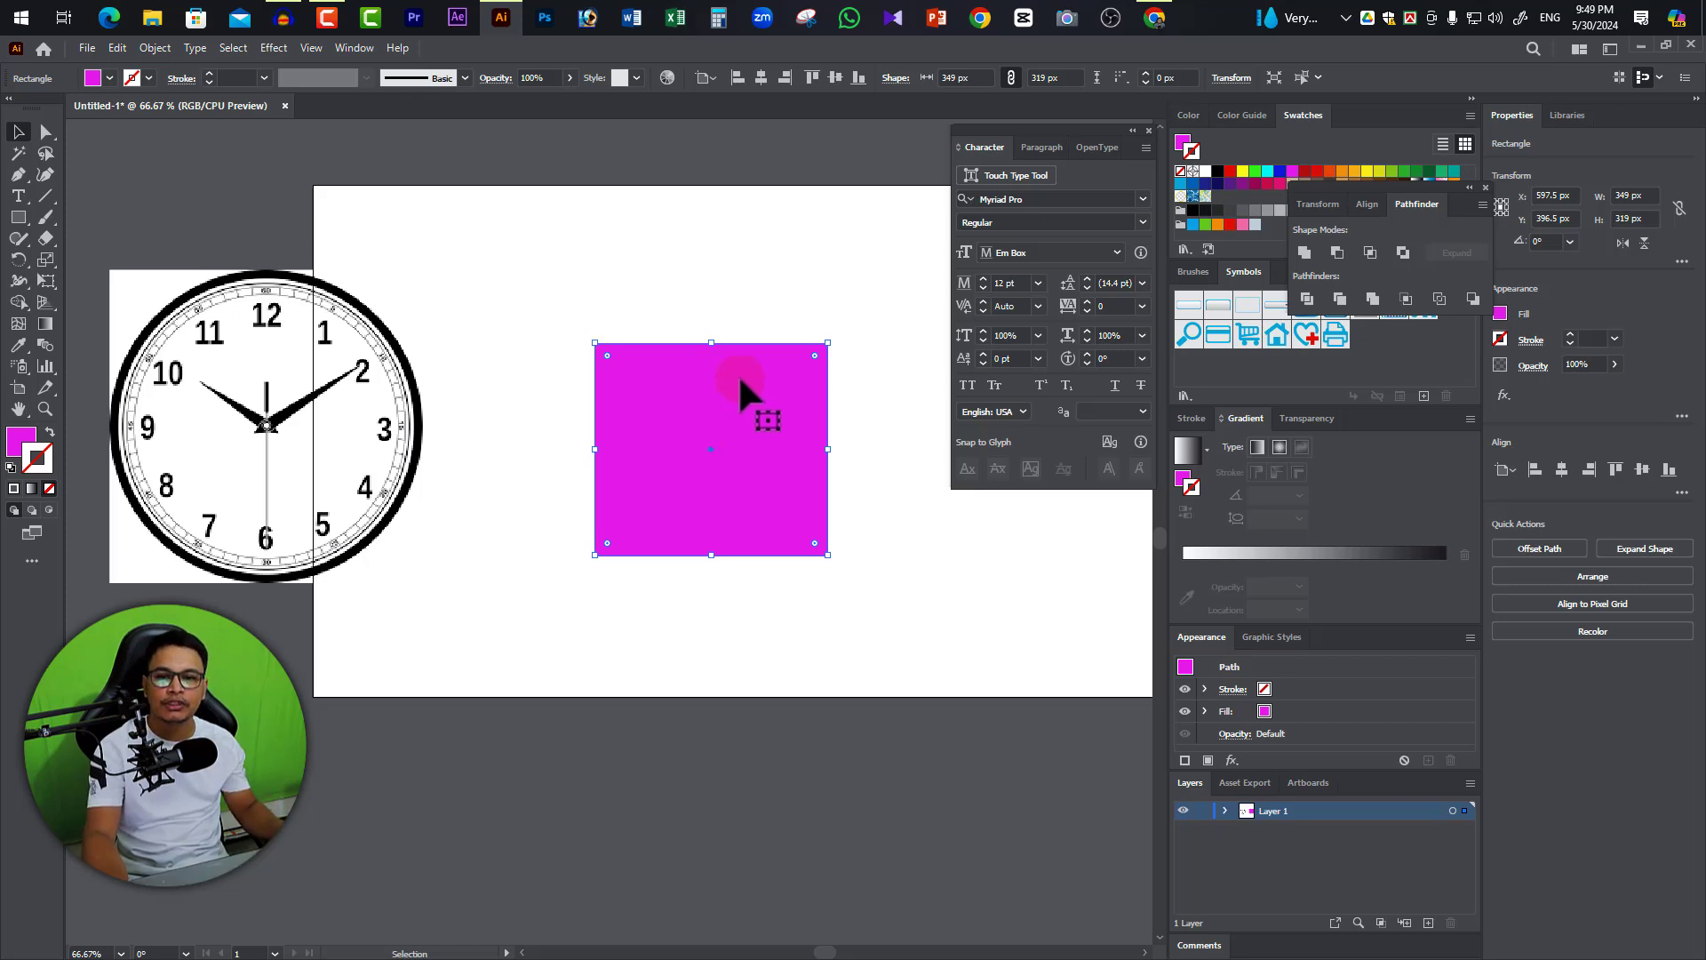
pyautogui.moveTo(734, 374); pyautogui.dragTo(725, 382)
pyautogui.press('Delete')
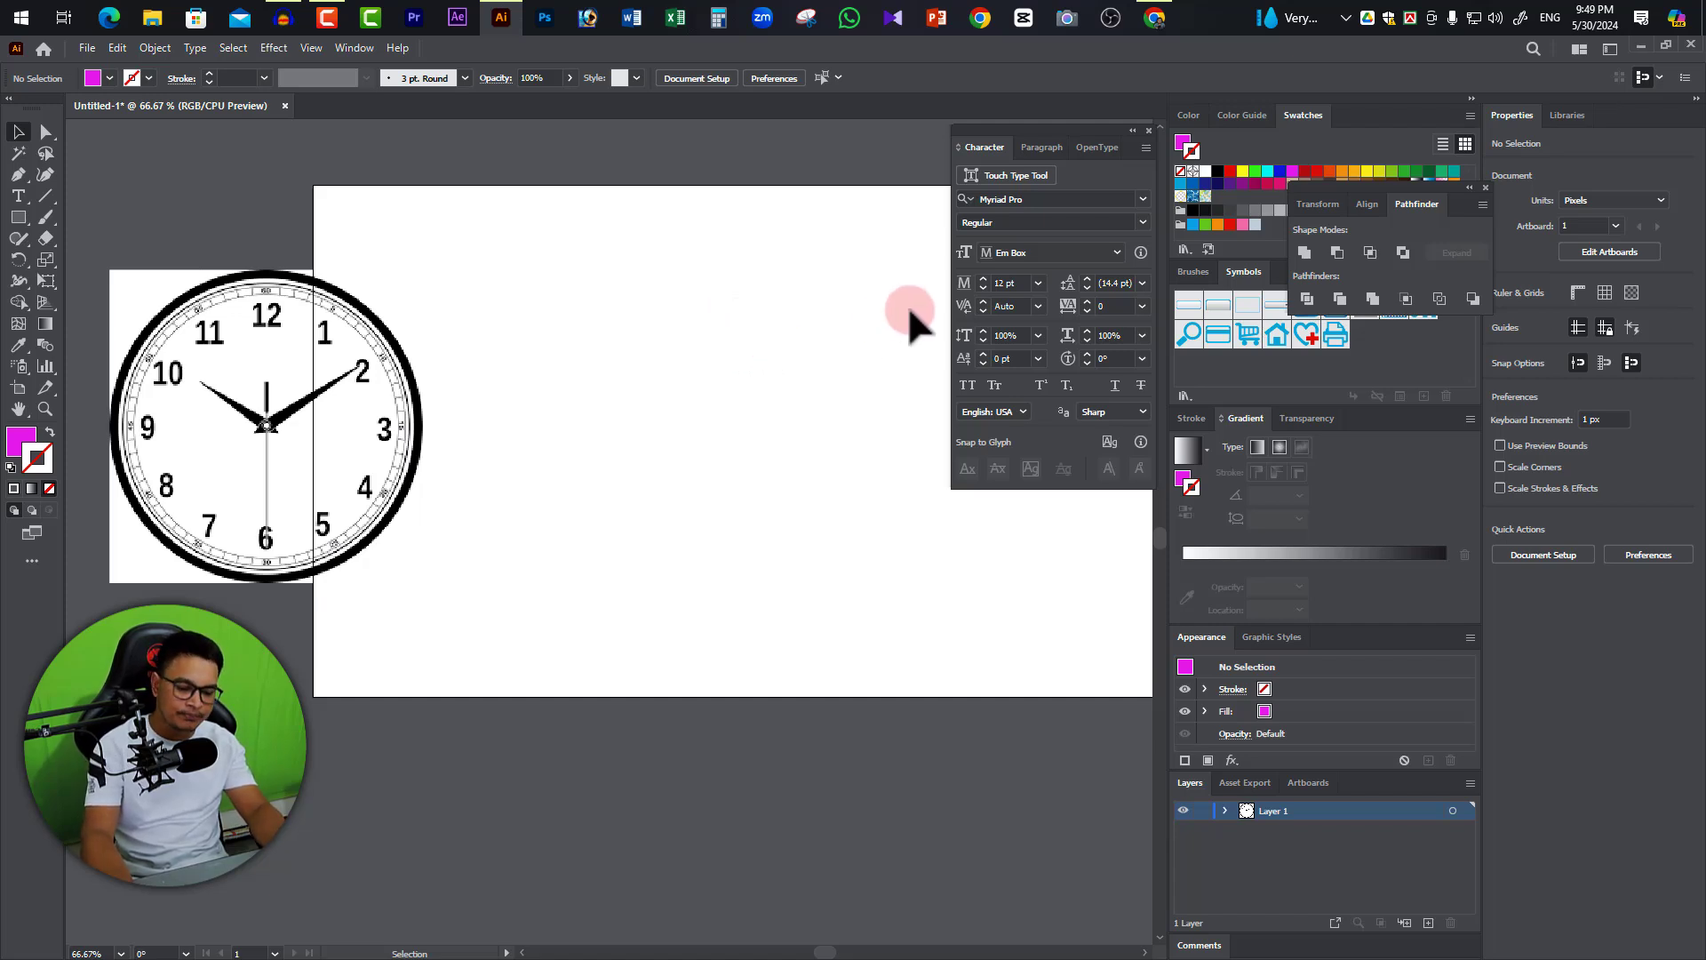
# Show rulers and drag out horizontal and vertical guides crossing near the artboard centre.
pyautogui.press('a')
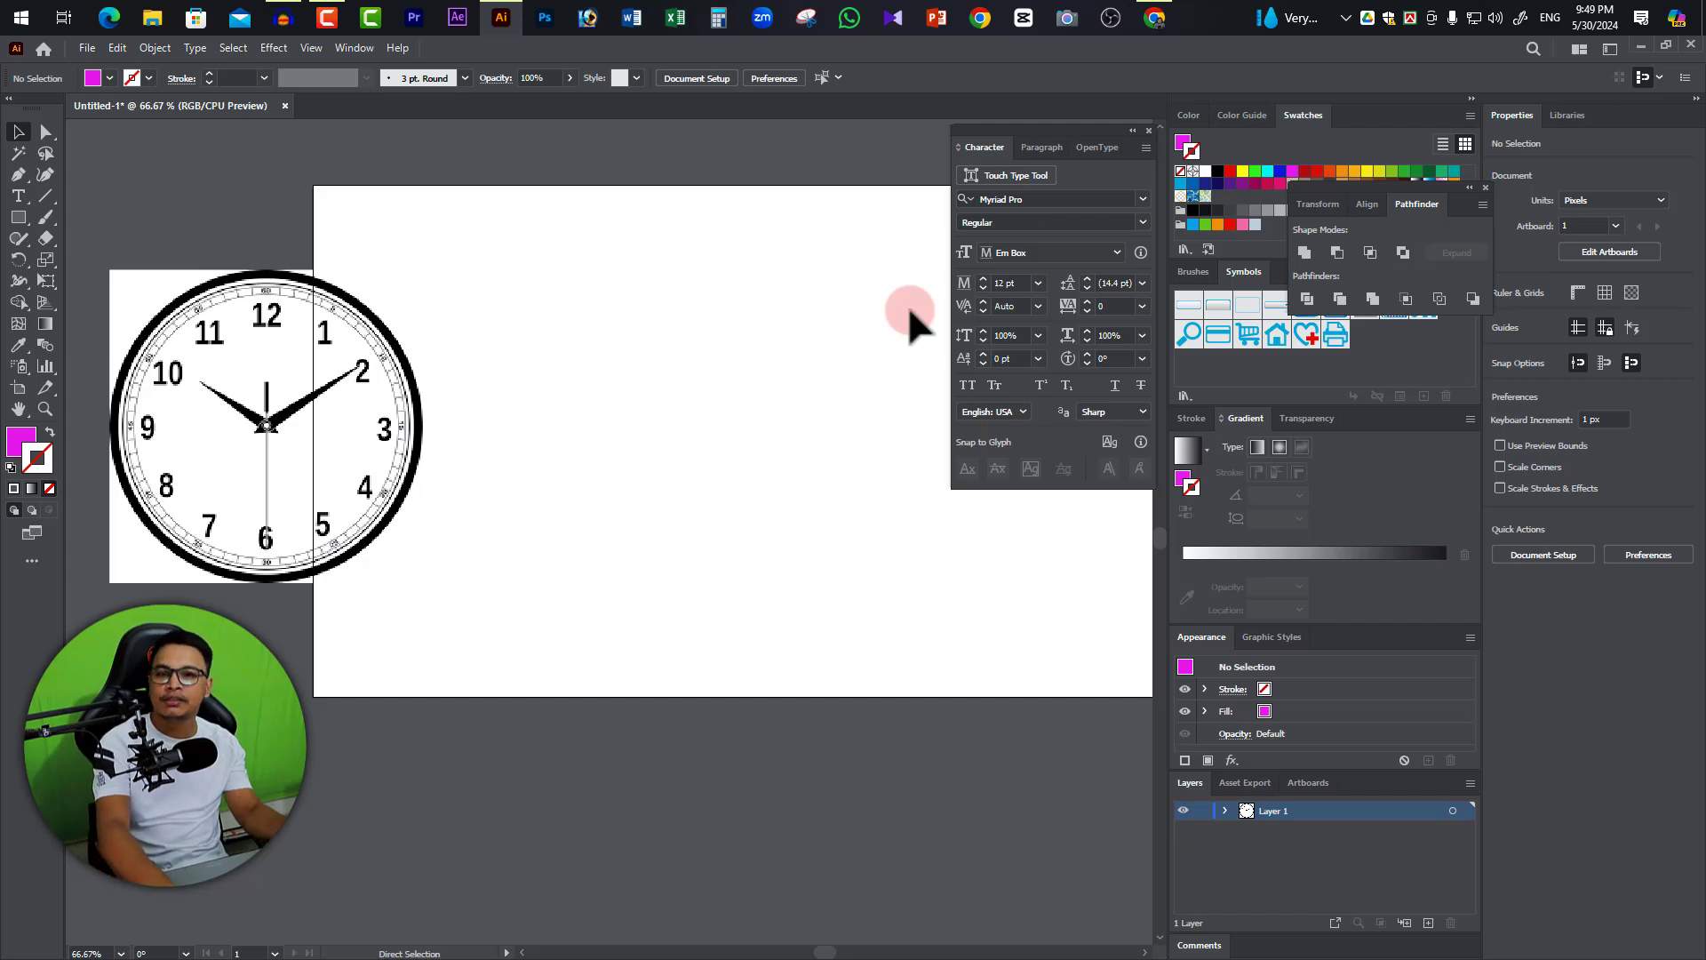
pyautogui.hotkey('ctrl', 'r')
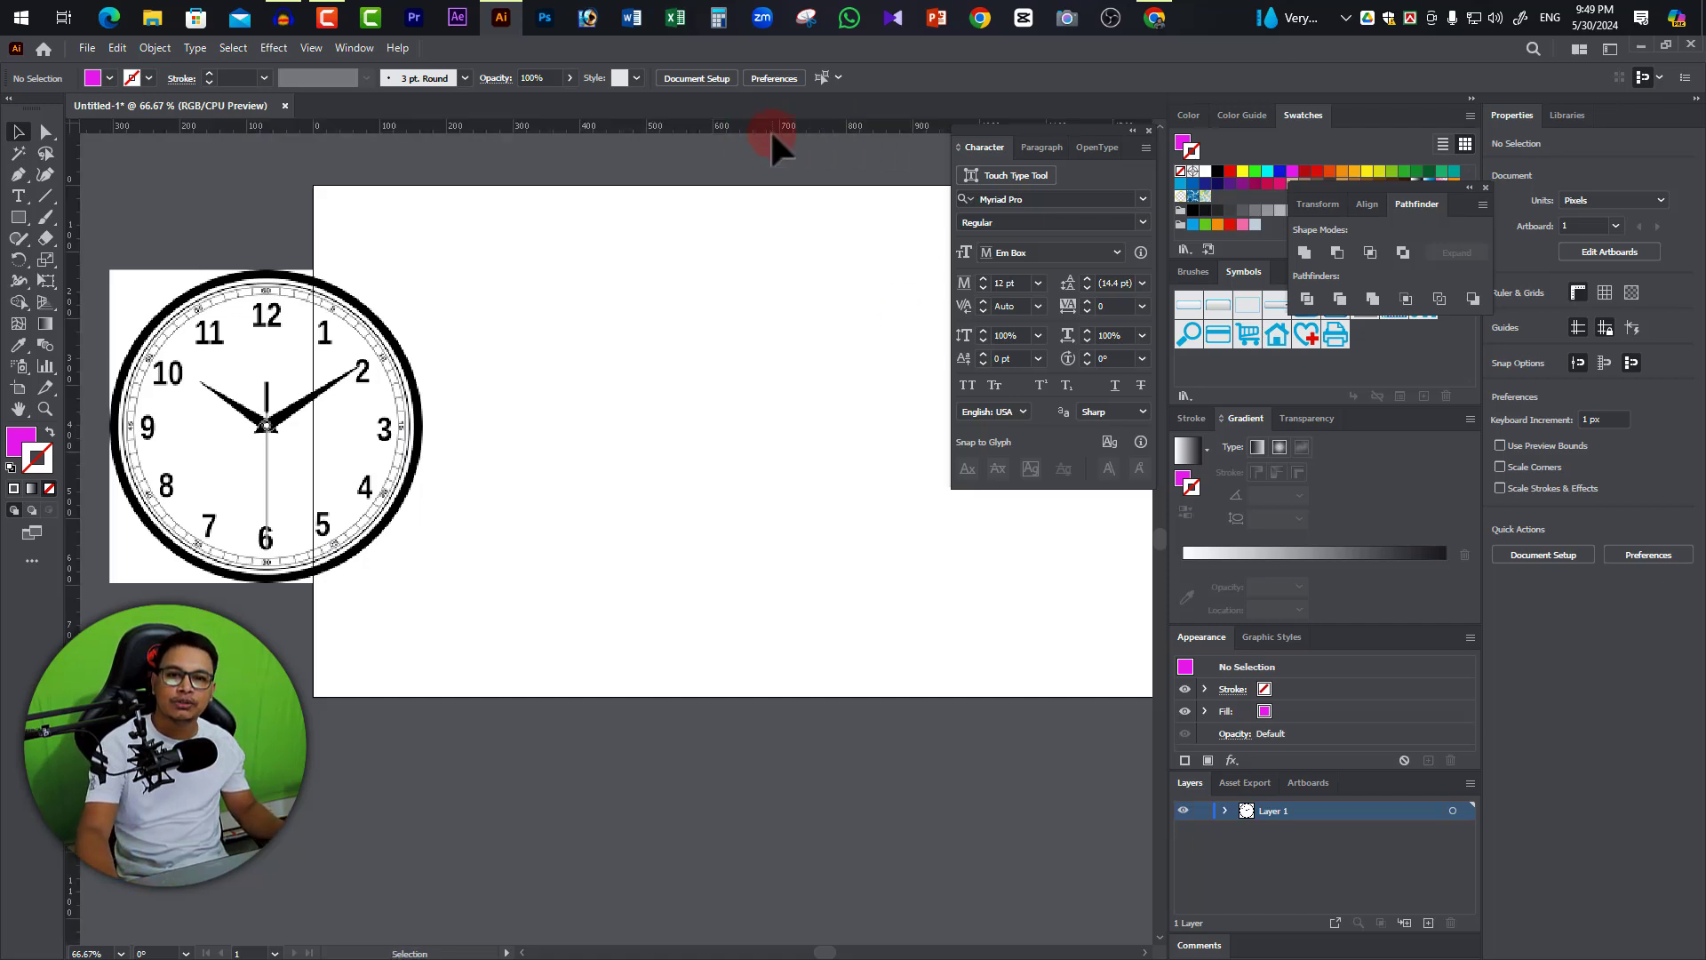
pyautogui.moveTo(747, 124); pyautogui.dragTo(744, 405)
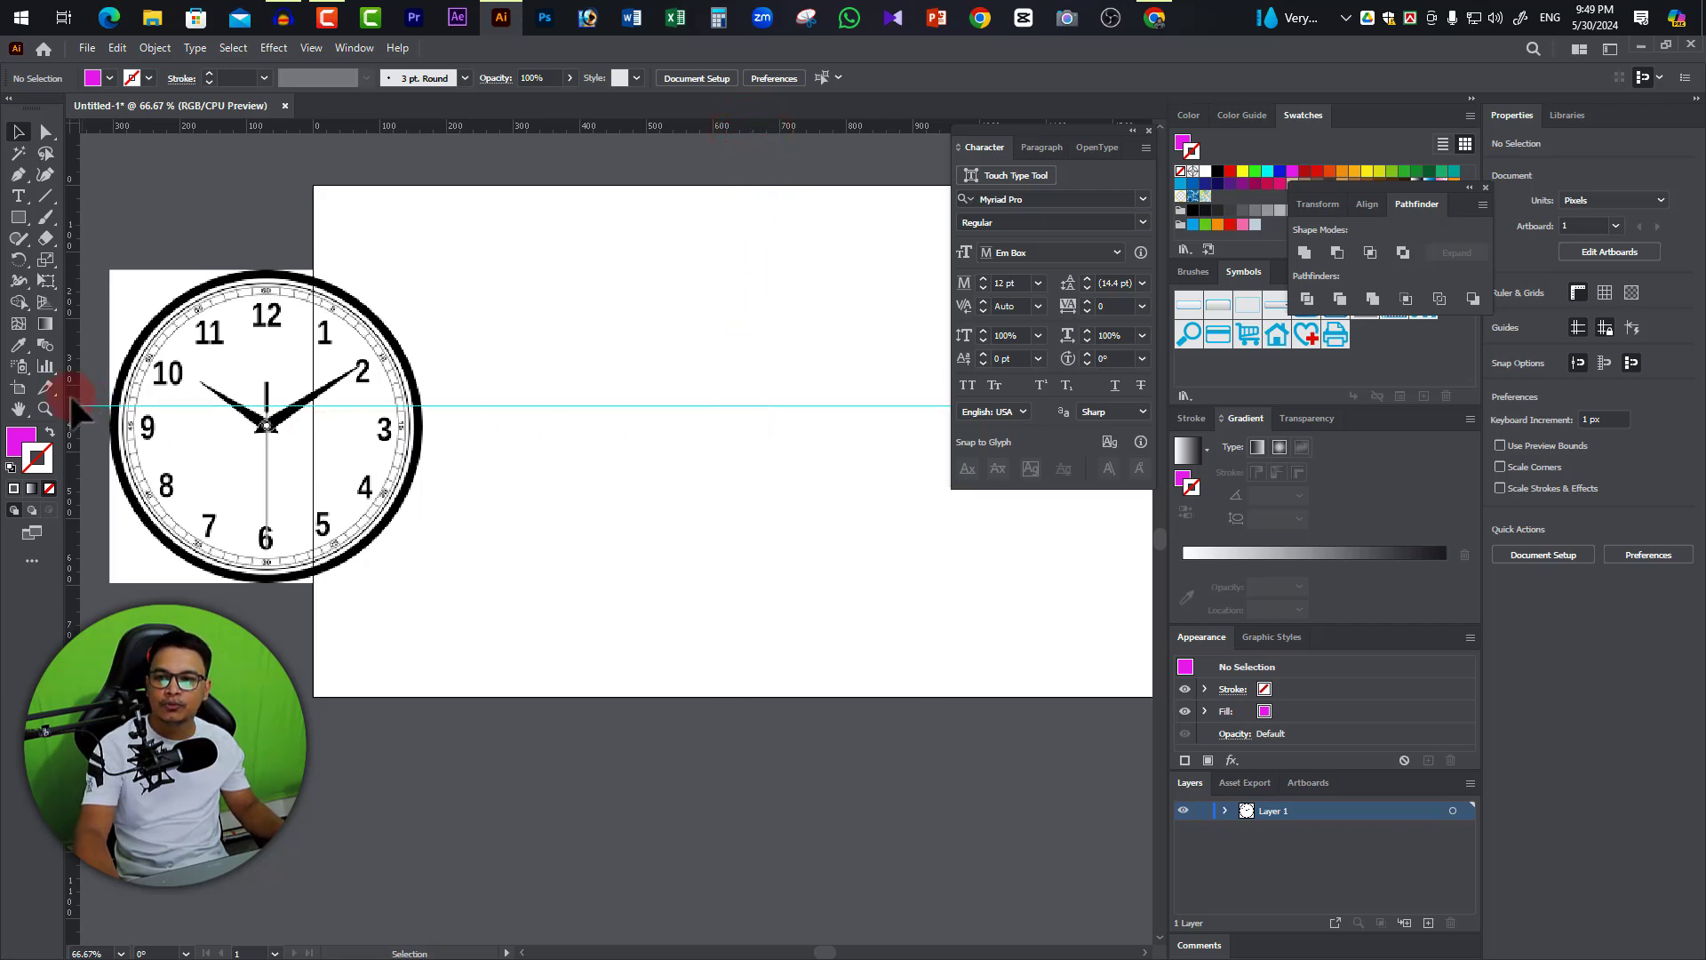
pyautogui.moveTo(71, 398); pyautogui.dragTo(682, 445)
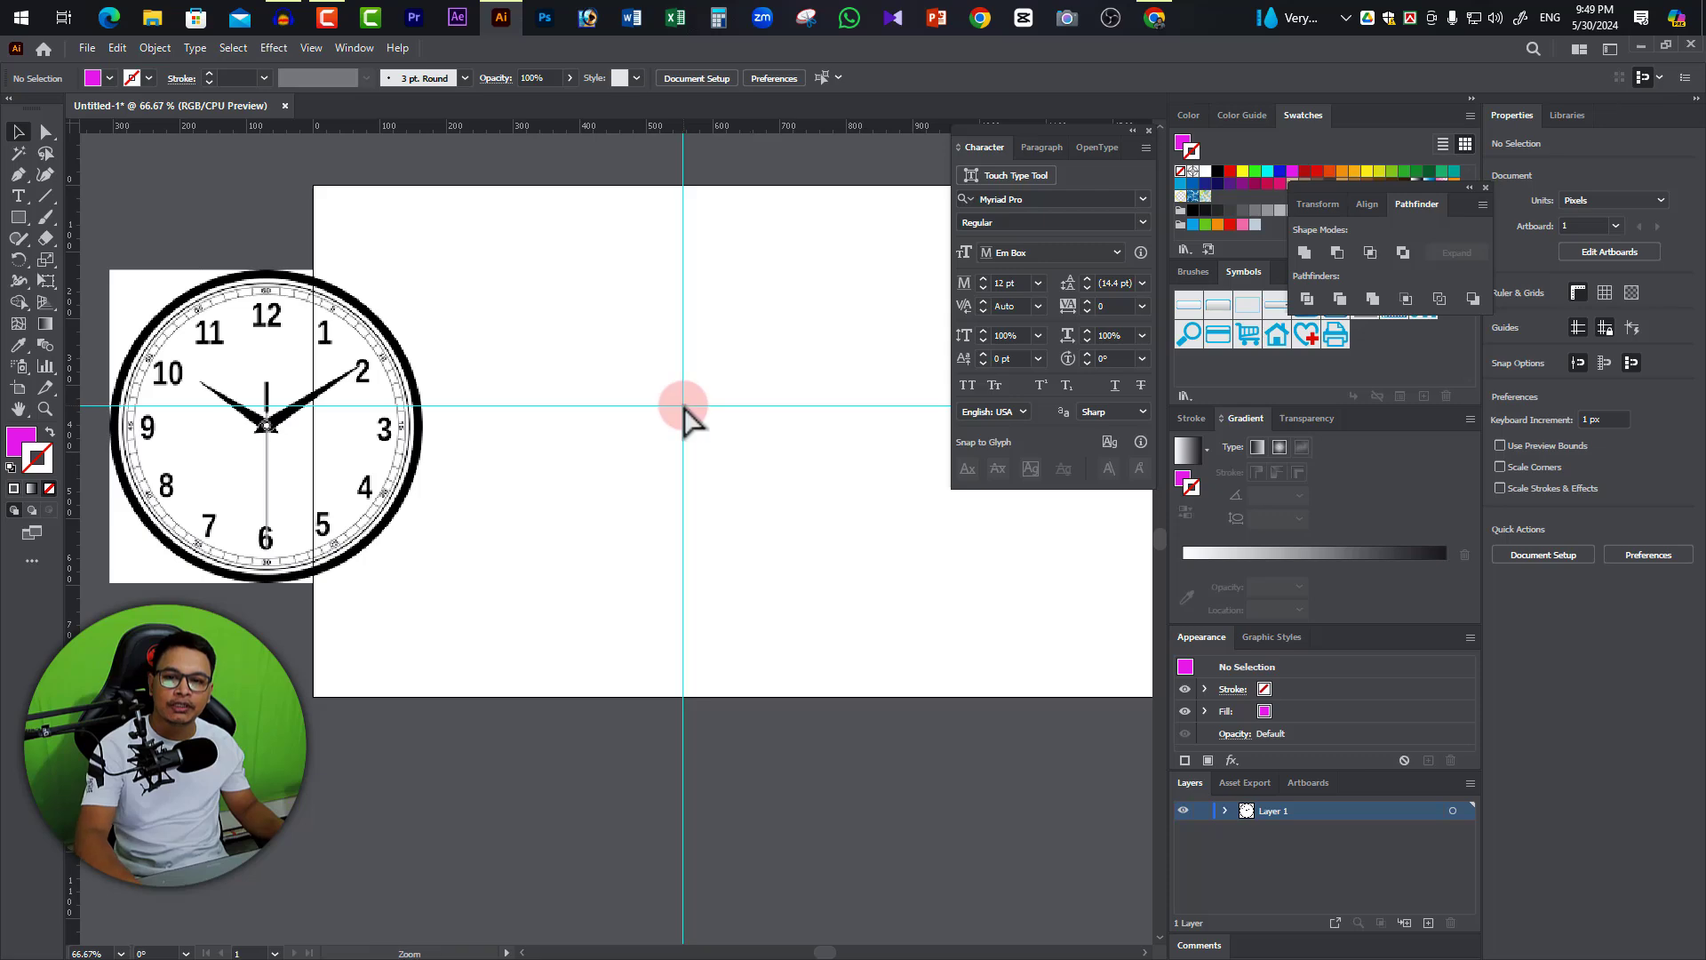
pyautogui.keyDown('ctrl'); pyautogui.keyDown('space'); pyautogui.click(683, 405); pyautogui.keyUp('space'); pyautogui.keyUp('ctrl')
pyautogui.moveTo(682, 405); pyautogui.dragTo(817, 330)
pyautogui.keyDown('ctrl'); pyautogui.keyDown('alt'); pyautogui.keyDown('space'); pyautogui.click(751, 405); pyautogui.keyUp('space'); pyautogui.keyUp('alt'); pyautogui.keyUp('ctrl')
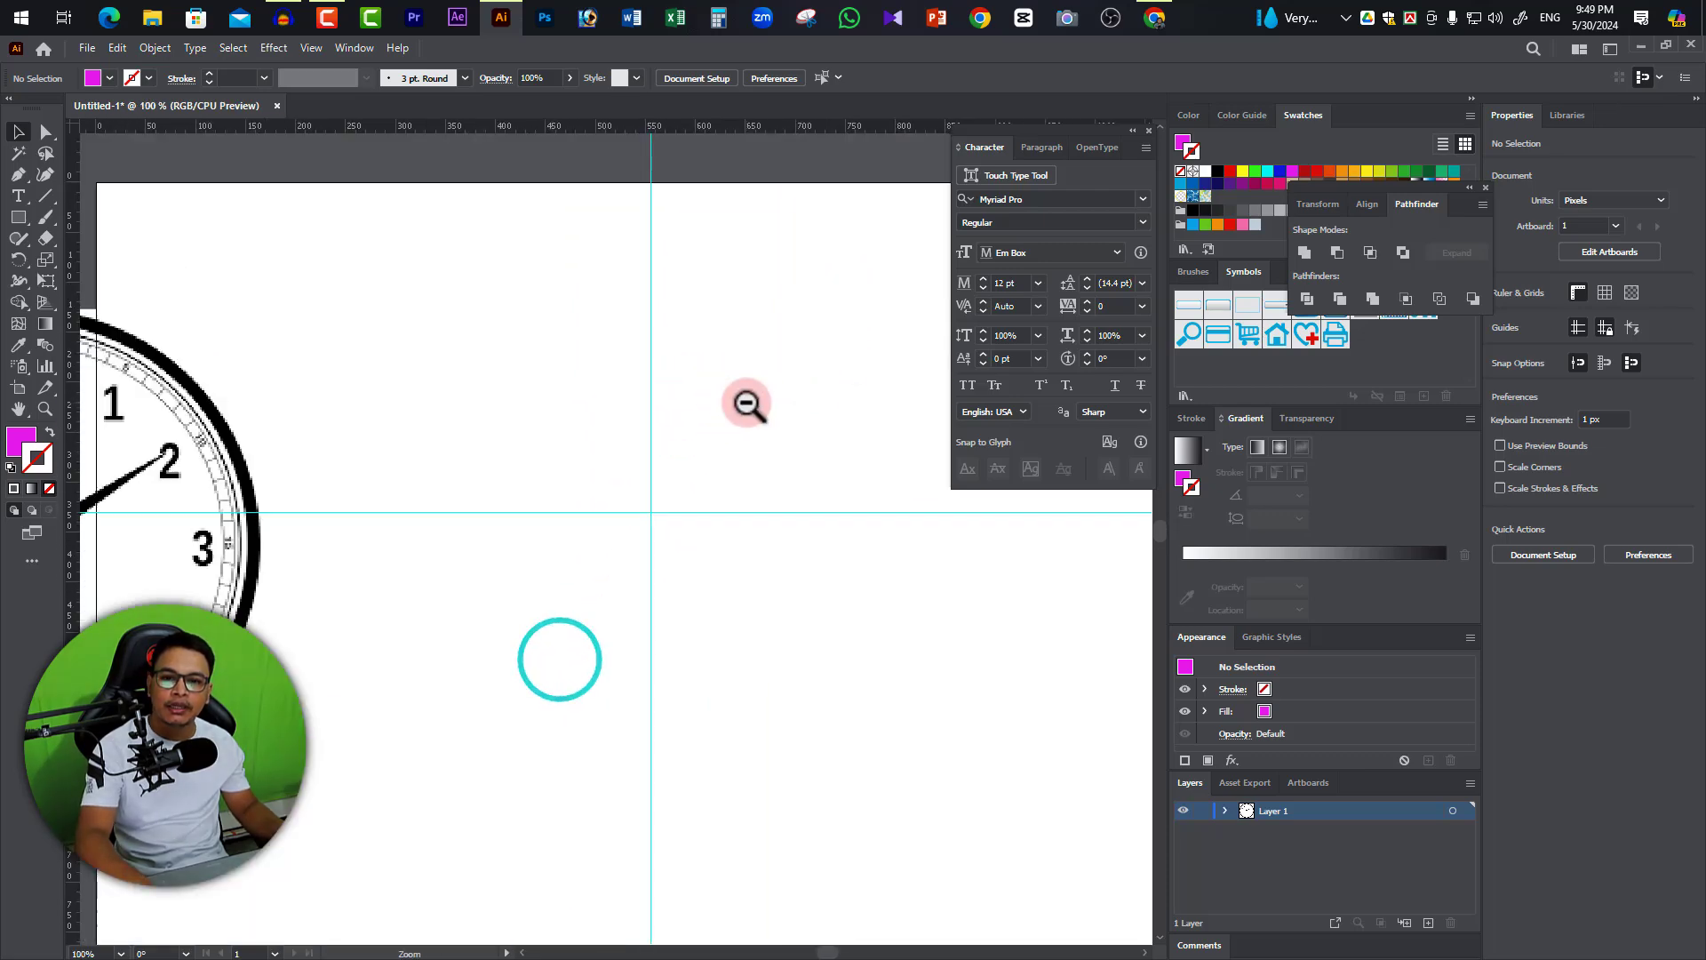
pyautogui.moveTo(645, 580)
pyautogui.mouseDown()
pyautogui.moveTo(827, 382)
pyautogui.moveTo(785, 388)
pyautogui.mouseUp()
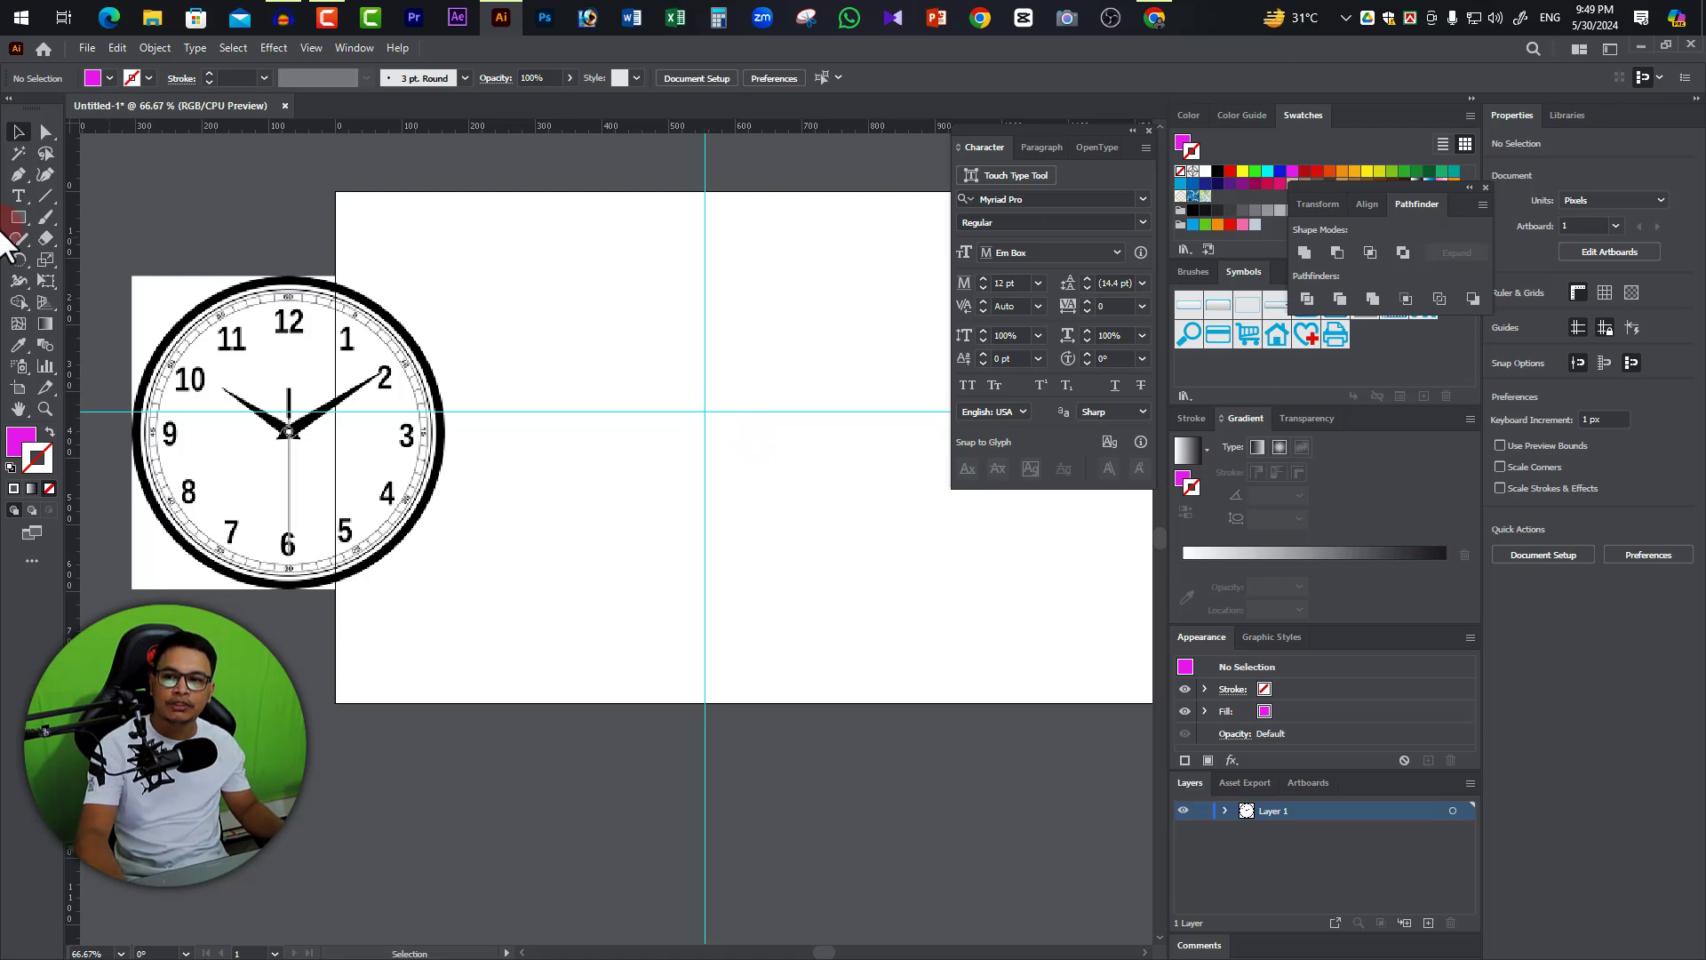
pyautogui.moveTo(16, 217); pyautogui.dragTo(89, 259)
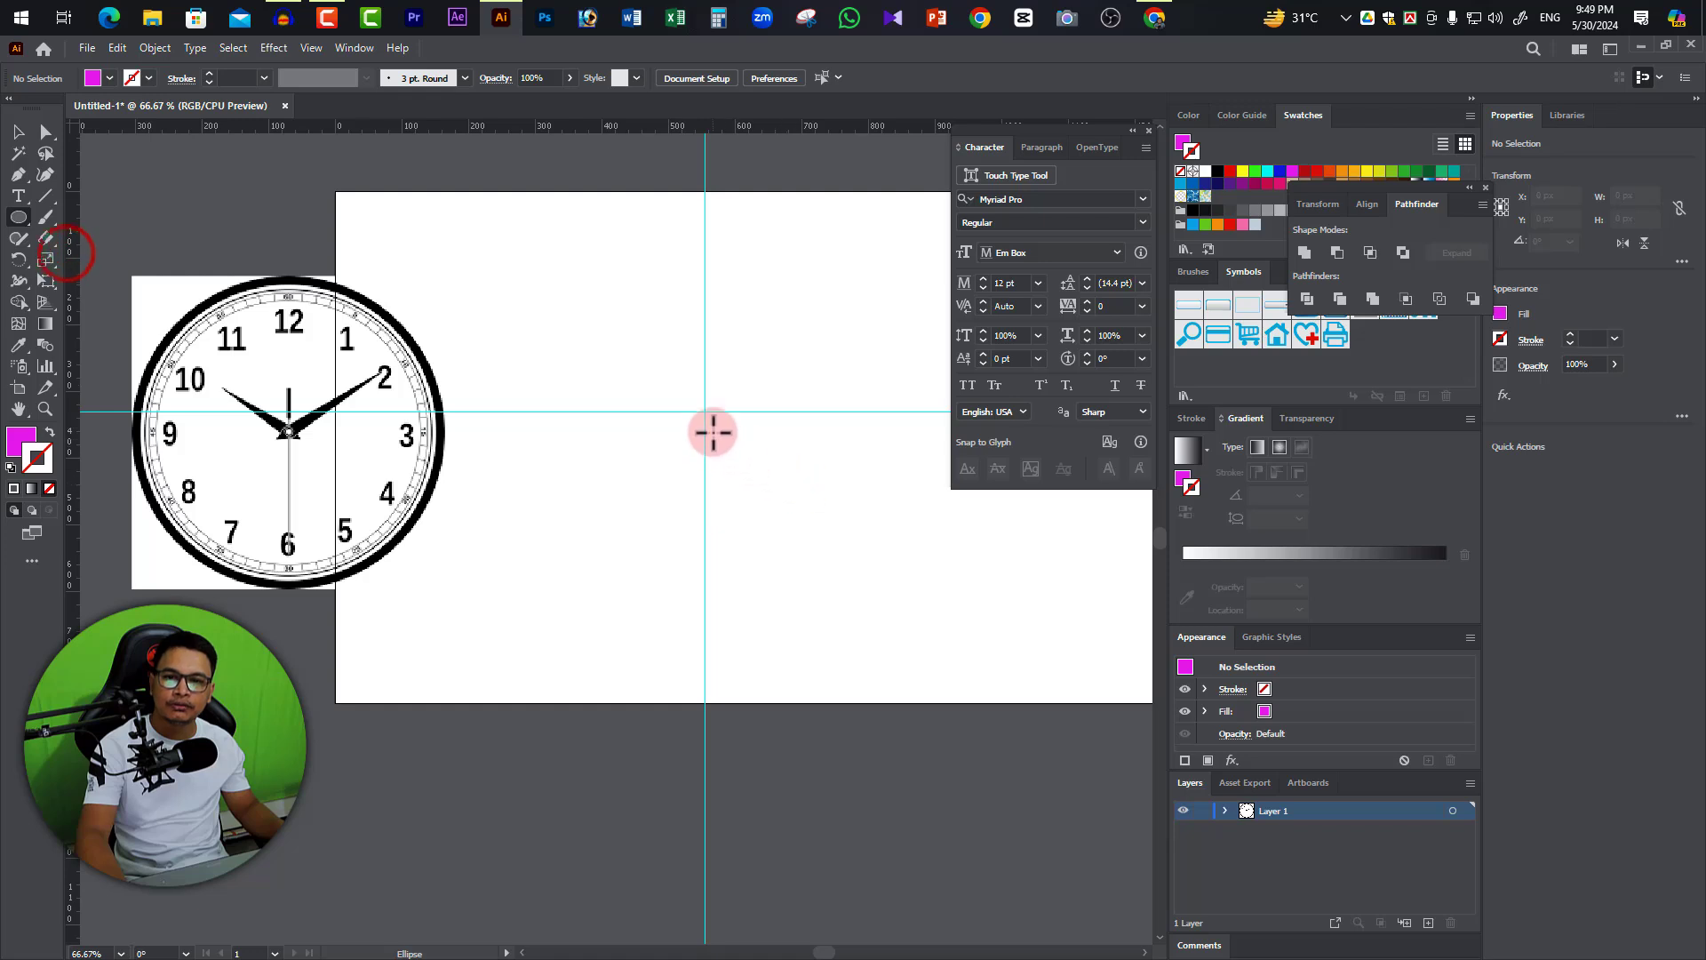
# Draw a trial 480 px magenta circle from the guide crossing, then delete it.
pyautogui.moveTo(705, 410); pyautogui.dragTo(720, 415)
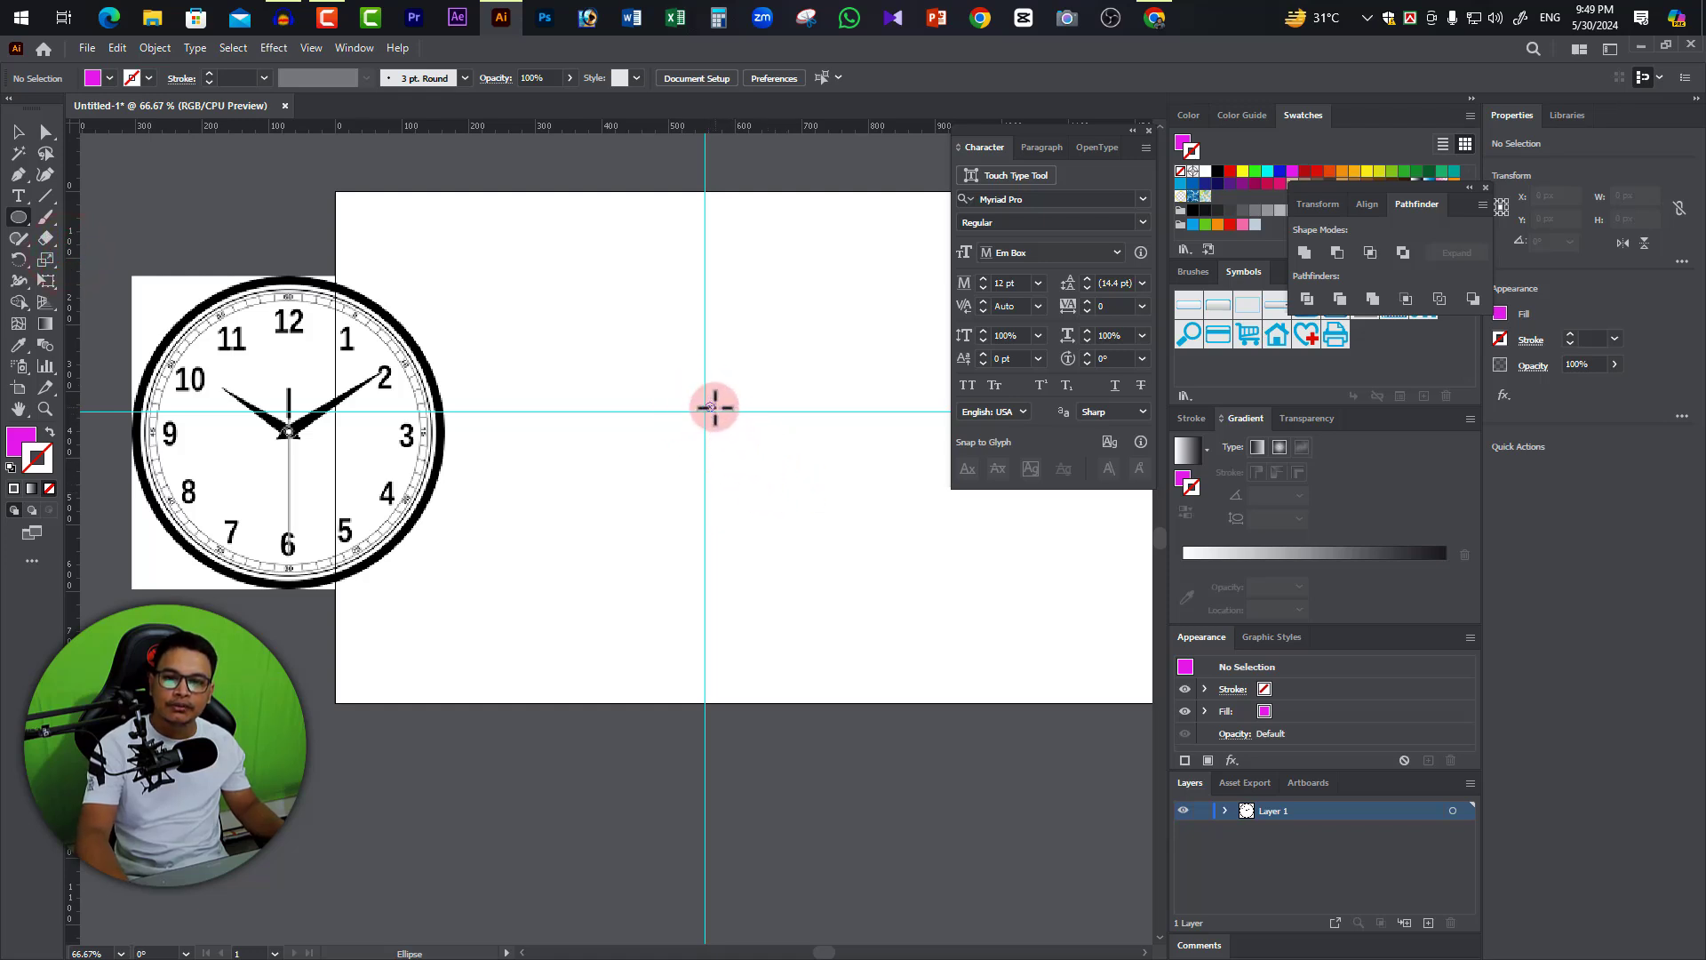
pyautogui.moveTo(714, 408)
pyautogui.mouseDown()
pyautogui.moveTo(533, 312)
pyautogui.moveTo(583, 340)
pyautogui.moveTo(544, 260)
pyautogui.mouseUp()
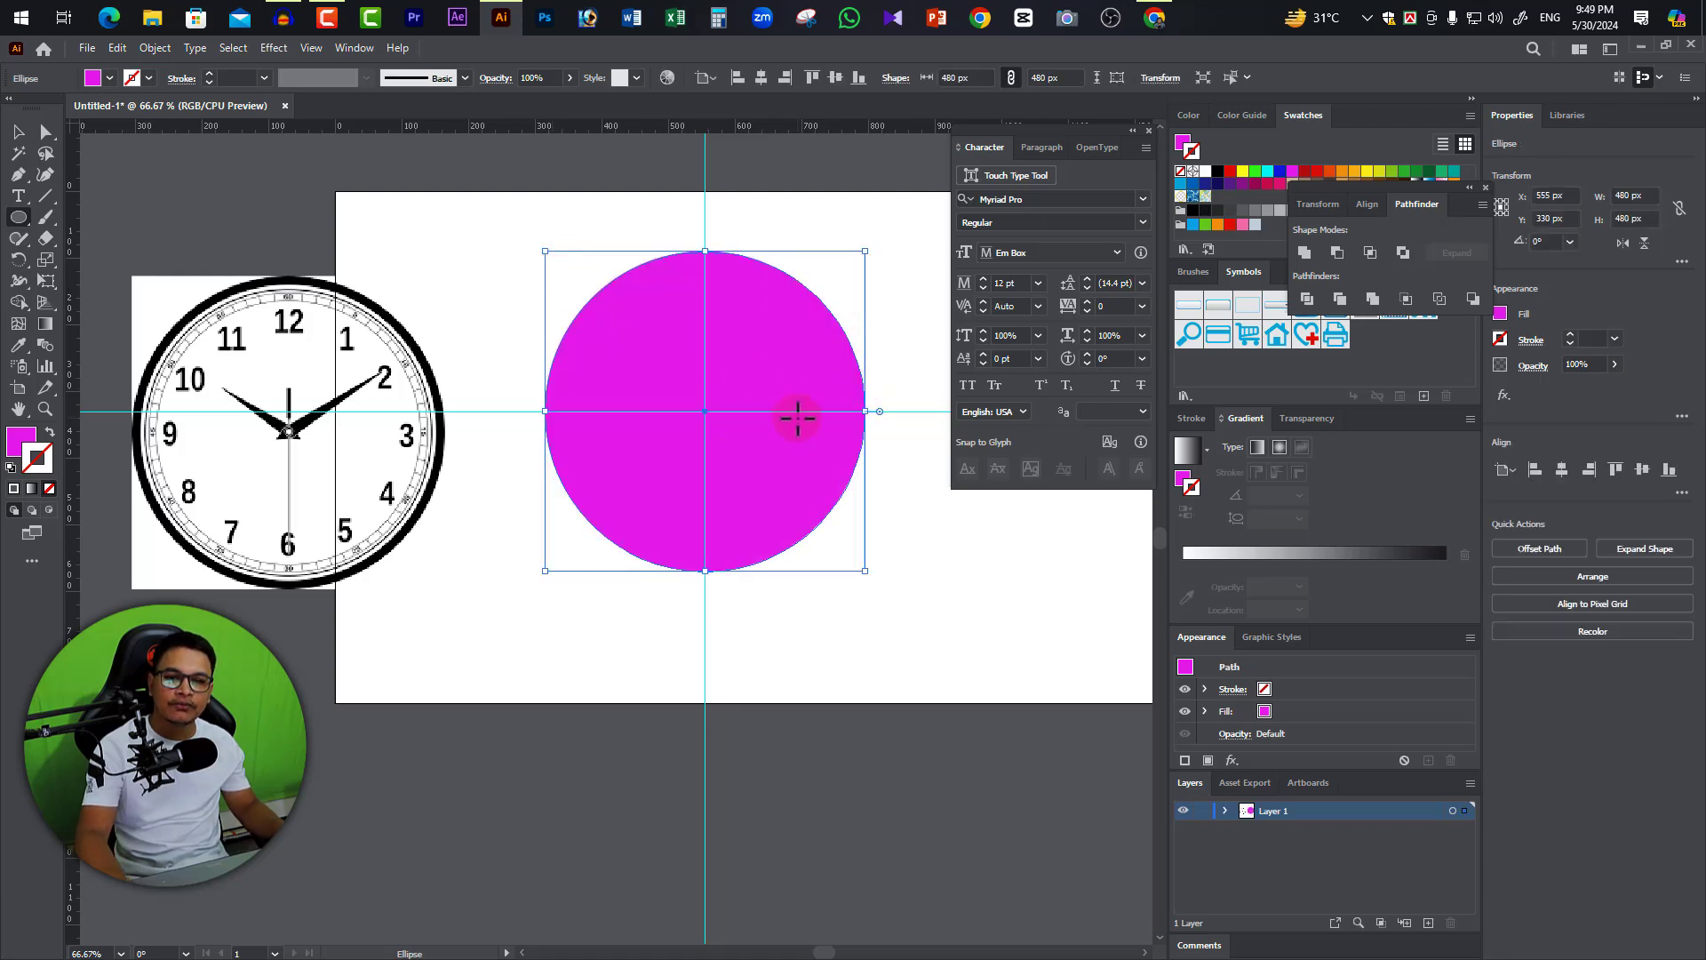
pyautogui.press('Delete')
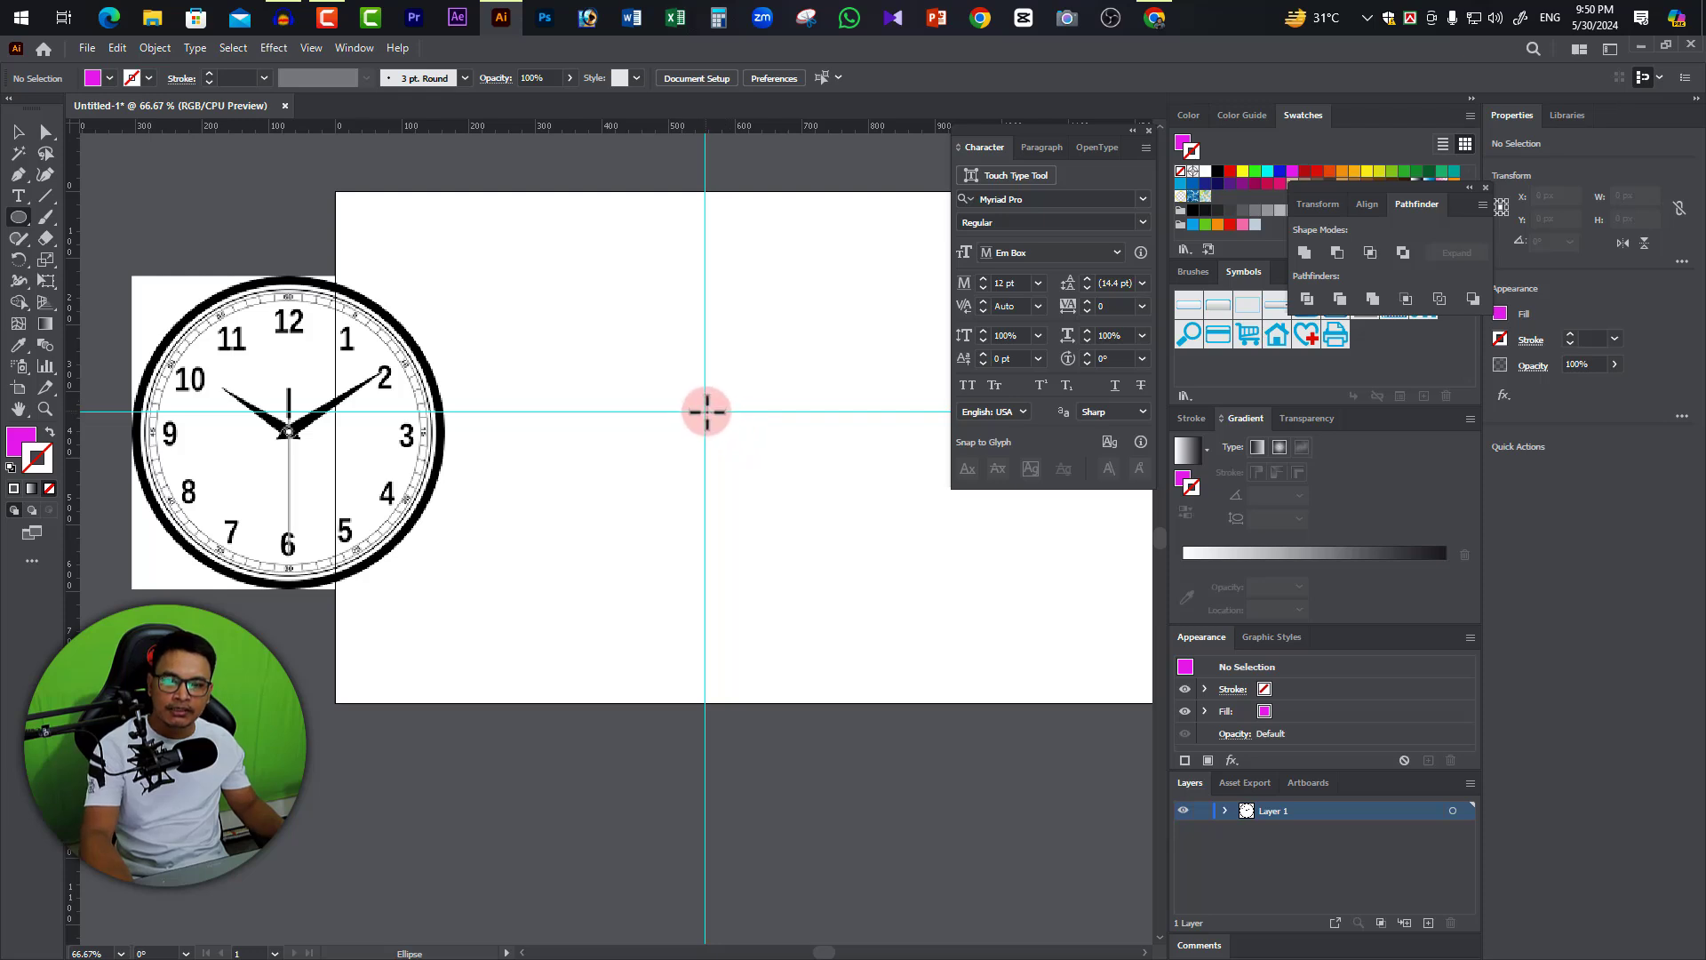
pyautogui.click(706, 410)
# Alt+Shift-drag a 308 by 308 px magenta circle centred on the guide intersection.
pyautogui.moveTo(648, 637); pyautogui.dragTo(813, 507)
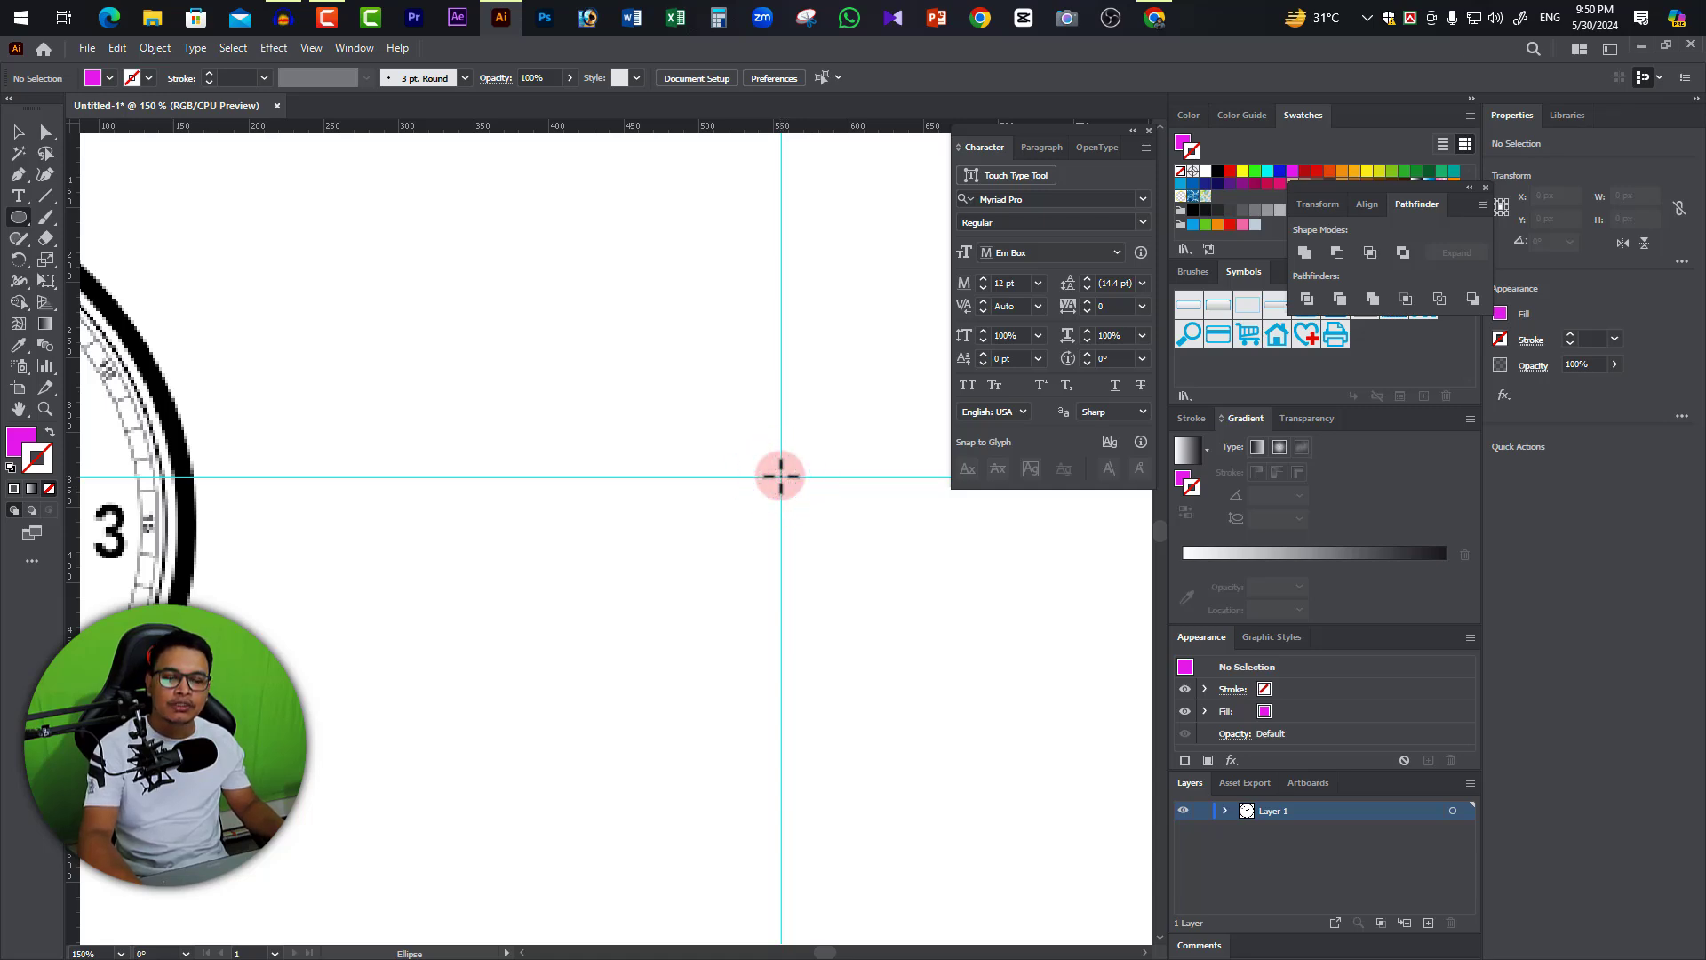
pyautogui.moveTo(781, 477)
pyautogui.mouseDown()
pyautogui.moveTo(1050, 786)
pyautogui.moveTo(754, 582)
pyautogui.moveTo(1093, 818)
pyautogui.moveTo(1051, 791)
pyautogui.moveTo(655, 754)
pyautogui.moveTo(392, 845)
pyautogui.moveTo(765, 477)
pyautogui.moveTo(1106, 264)
pyautogui.moveTo(887, 392)
pyautogui.moveTo(761, 437)
pyautogui.moveTo(461, 258)
pyautogui.moveTo(624, 575)
pyautogui.moveTo(435, 777)
pyautogui.moveTo(739, 563)
pyautogui.moveTo(800, 495)
pyautogui.moveTo(955, 689)
pyautogui.moveTo(1104, 827)
pyautogui.moveTo(828, 558)
pyautogui.moveTo(794, 497)
pyautogui.mouseUp()
pyautogui.hotkey('alt', 'shift')
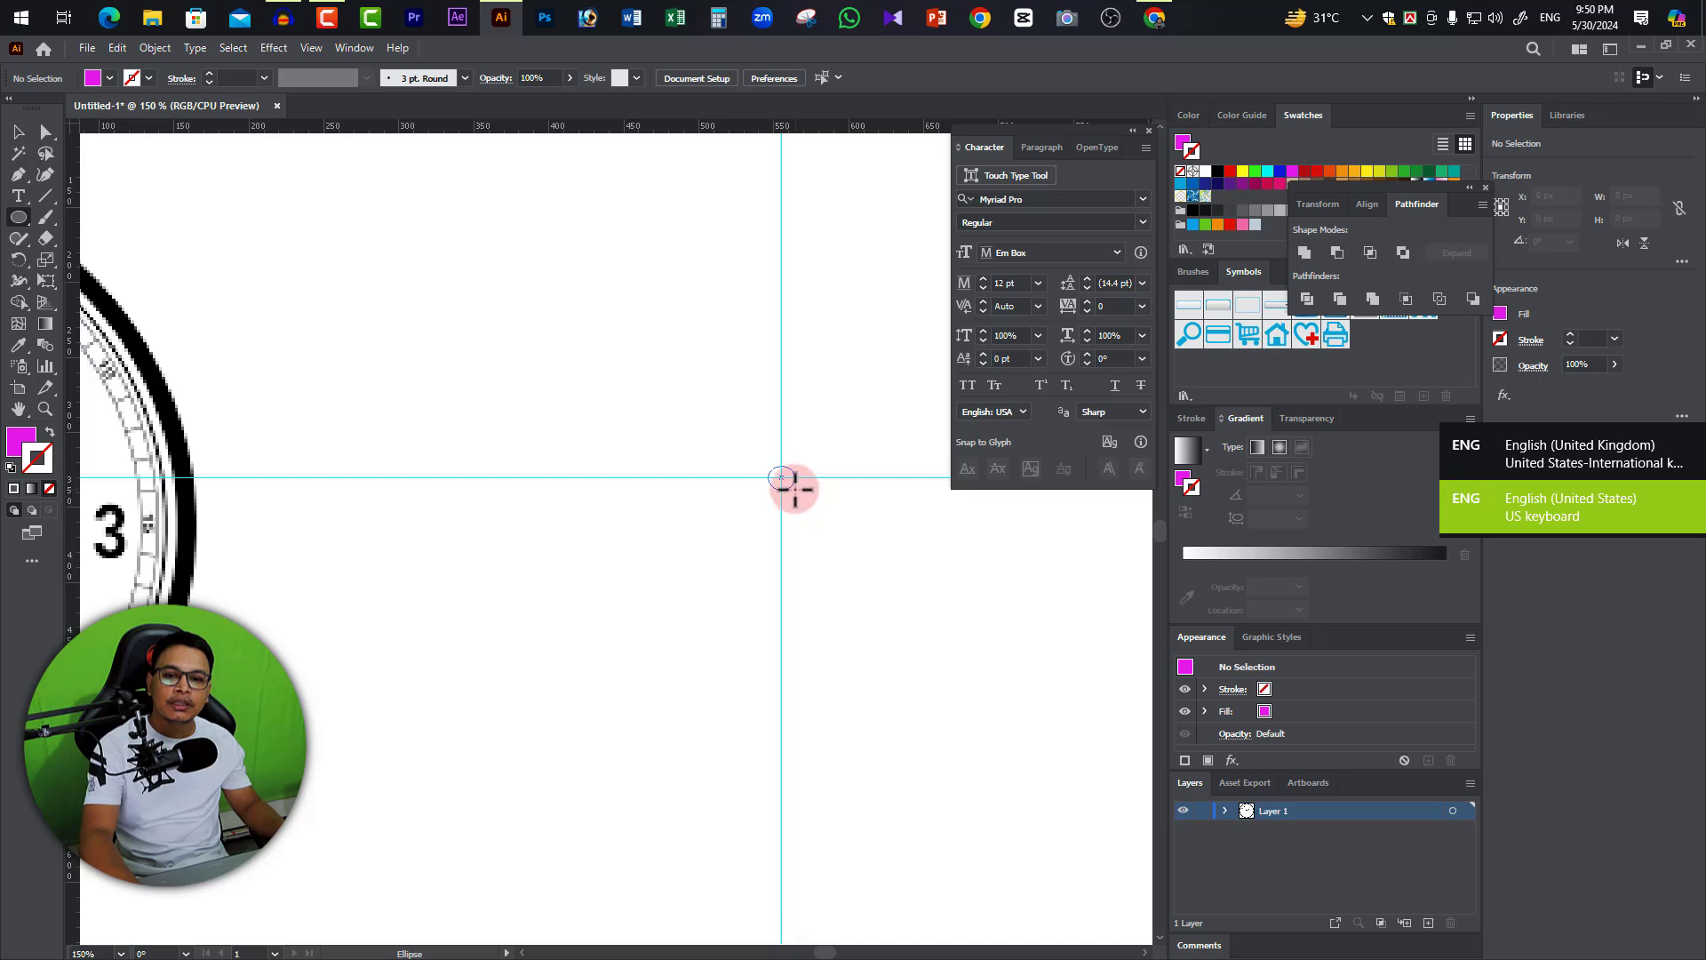
pyautogui.moveTo(795, 488)
pyautogui.mouseDown()
pyautogui.moveTo(1019, 669)
pyautogui.moveTo(830, 536)
pyautogui.moveTo(951, 631)
pyautogui.moveTo(918, 602)
pyautogui.moveTo(952, 575)
pyautogui.moveTo(1048, 569)
pyautogui.moveTo(941, 621)
pyautogui.moveTo(845, 710)
pyautogui.moveTo(979, 664)
pyautogui.moveTo(956, 678)
pyautogui.moveTo(925, 613)
pyautogui.moveTo(860, 689)
pyautogui.moveTo(823, 610)
pyautogui.moveTo(906, 583)
pyautogui.moveTo(882, 598)
pyautogui.moveTo(906, 568)
pyautogui.moveTo(883, 590)
pyautogui.moveTo(855, 553)
pyautogui.moveTo(864, 525)
pyautogui.moveTo(903, 560)
pyautogui.moveTo(861, 545)
pyautogui.moveTo(935, 574)
pyautogui.moveTo(887, 663)
pyautogui.moveTo(948, 628)
pyautogui.moveTo(889, 640)
pyautogui.moveTo(898, 613)
pyautogui.moveTo(891, 636)
pyautogui.moveTo(933, 651)
pyautogui.moveTo(910, 674)
pyautogui.moveTo(931, 611)
pyautogui.moveTo(941, 655)
pyautogui.moveTo(910, 610)
pyautogui.moveTo(948, 609)
pyautogui.moveTo(939, 629)
pyautogui.moveTo(914, 624)
pyautogui.moveTo(946, 625)
pyautogui.mouseUp()
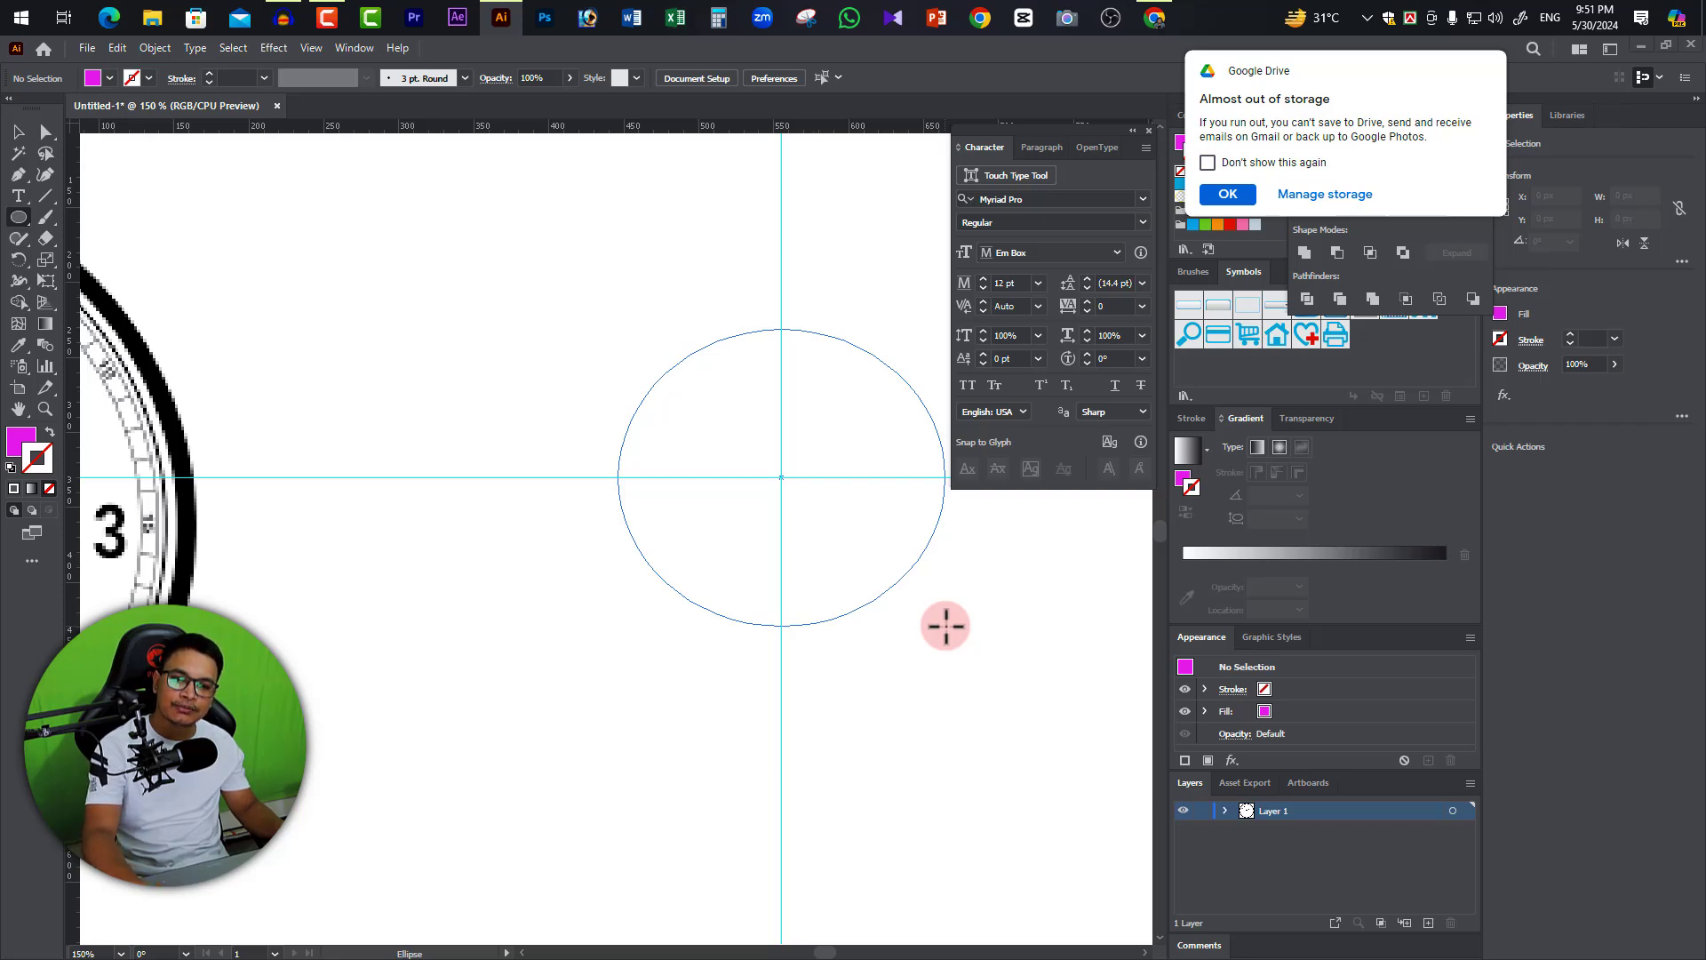
pyautogui.moveTo(945, 626)
pyautogui.mouseDown()
pyautogui.moveTo(930, 590)
pyautogui.moveTo(956, 651)
pyautogui.moveTo(1017, 704)
pyautogui.moveTo(909, 543)
pyautogui.moveTo(957, 625)
pyautogui.moveTo(1017, 678)
pyautogui.moveTo(924, 576)
pyautogui.moveTo(1013, 662)
pyautogui.mouseUp()
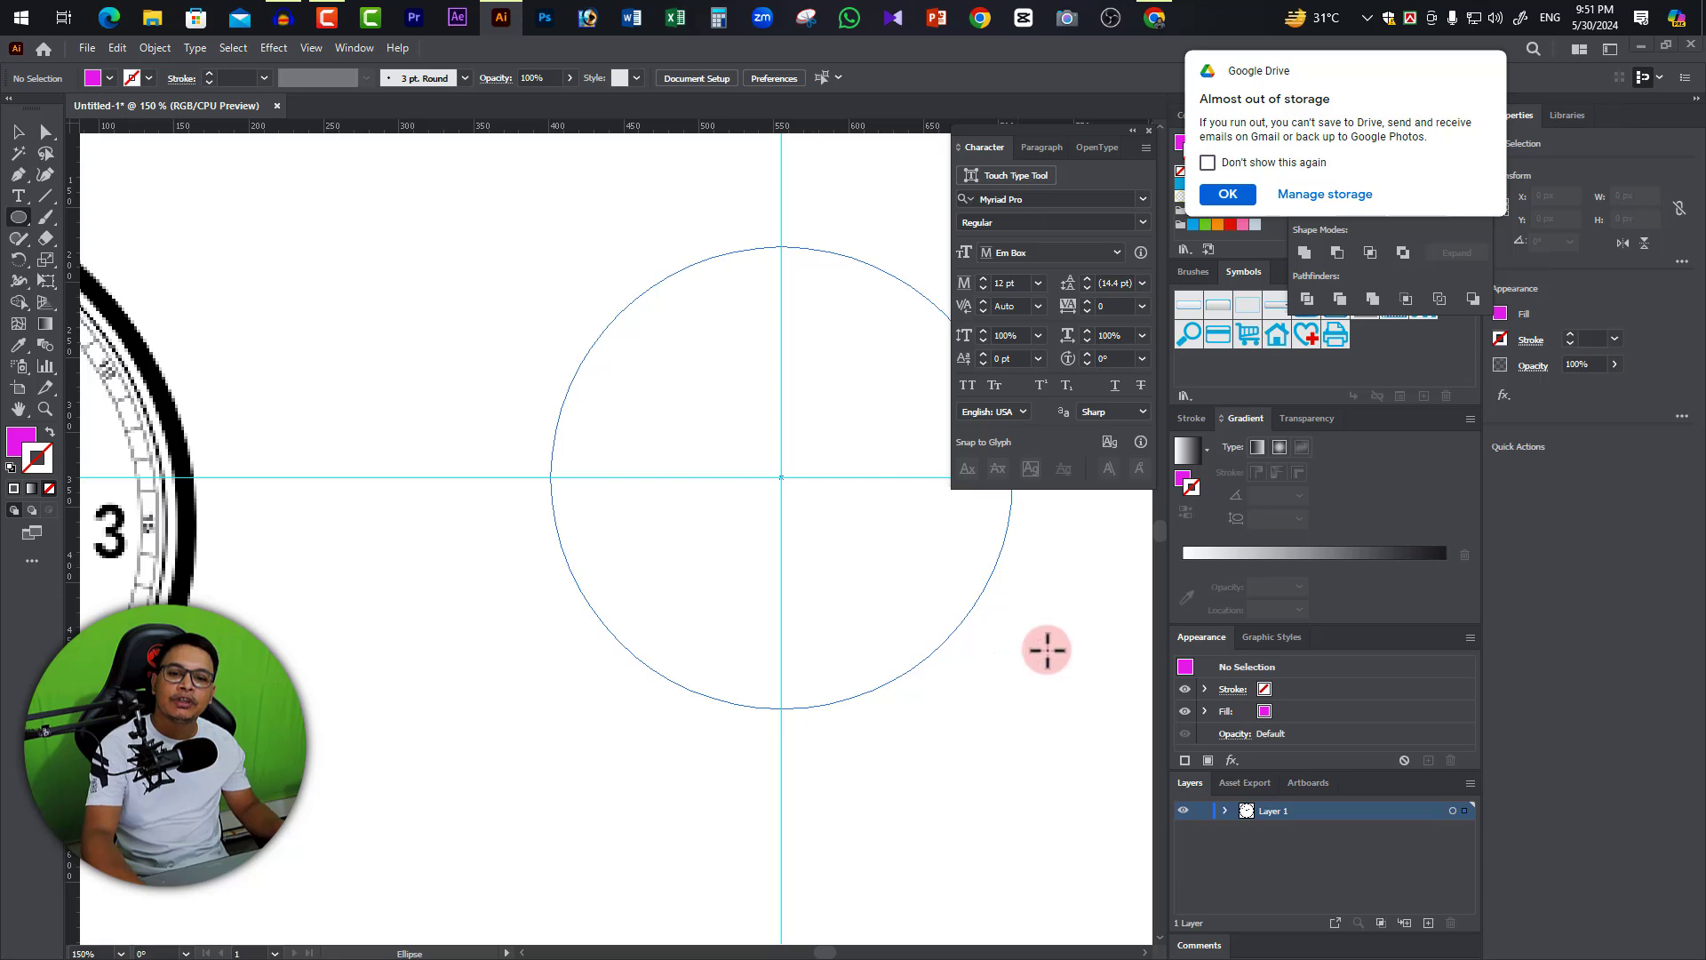
pyautogui.press('v')
pyautogui.keyDown('ctrl'); pyautogui.keyDown('alt'); pyautogui.click(736, 488); pyautogui.keyUp('alt'); pyautogui.keyUp('ctrl')
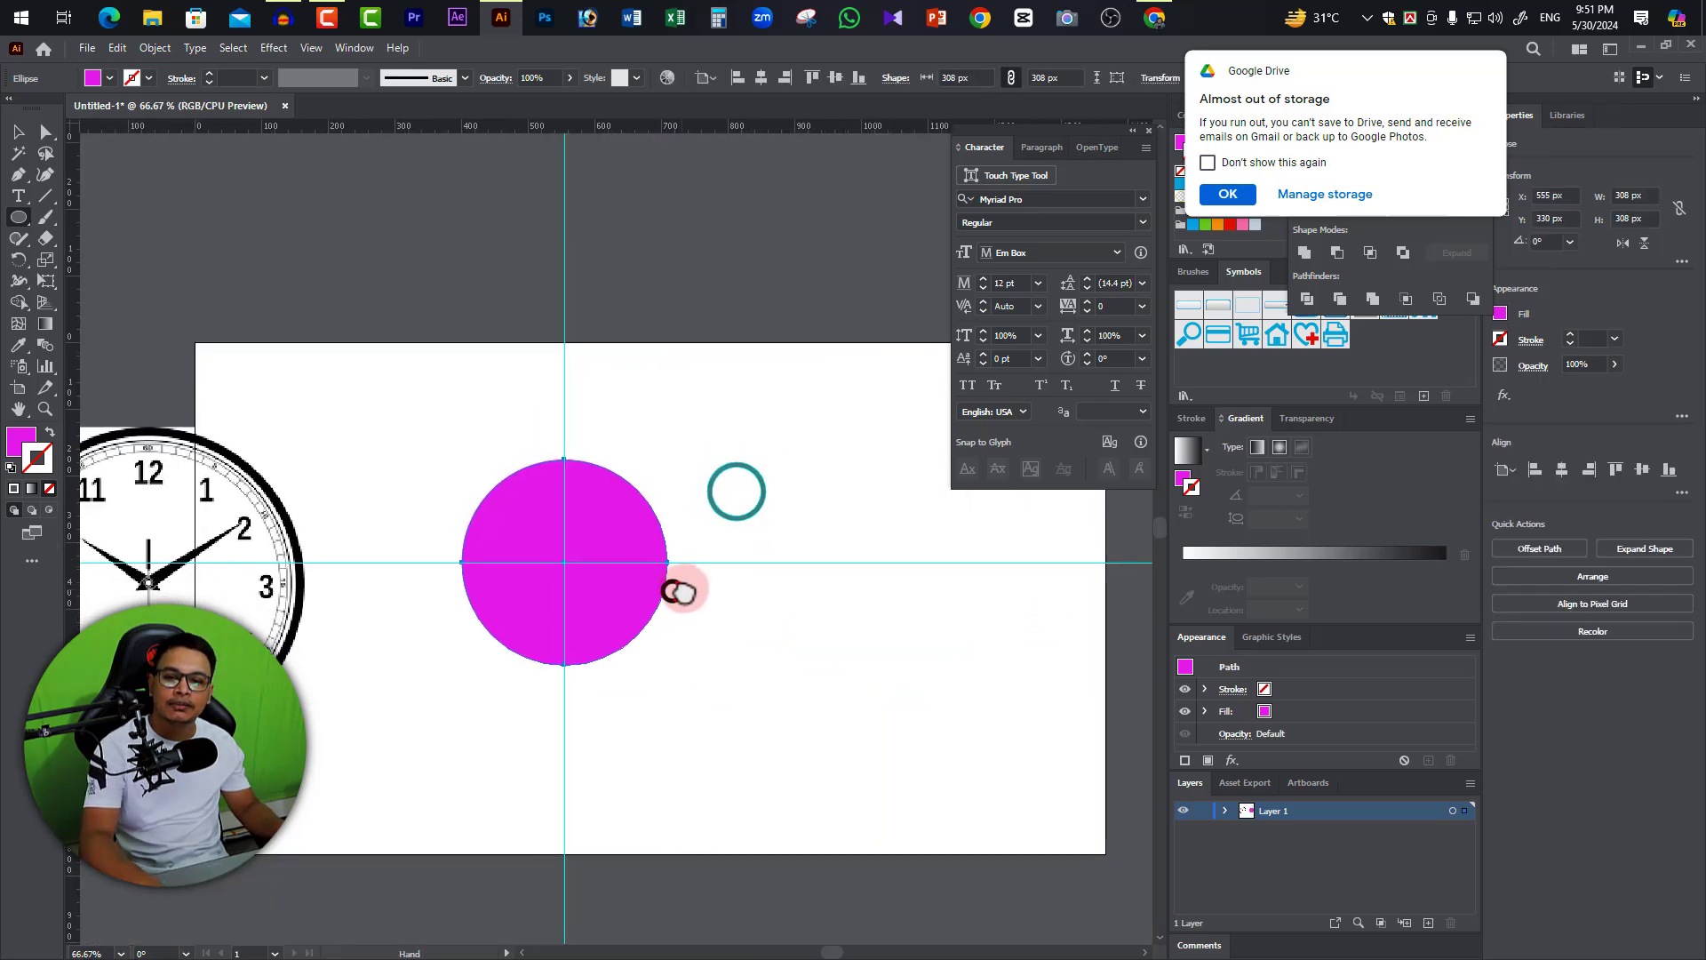
pyautogui.moveTo(763, 591); pyautogui.dragTo(663, 479)
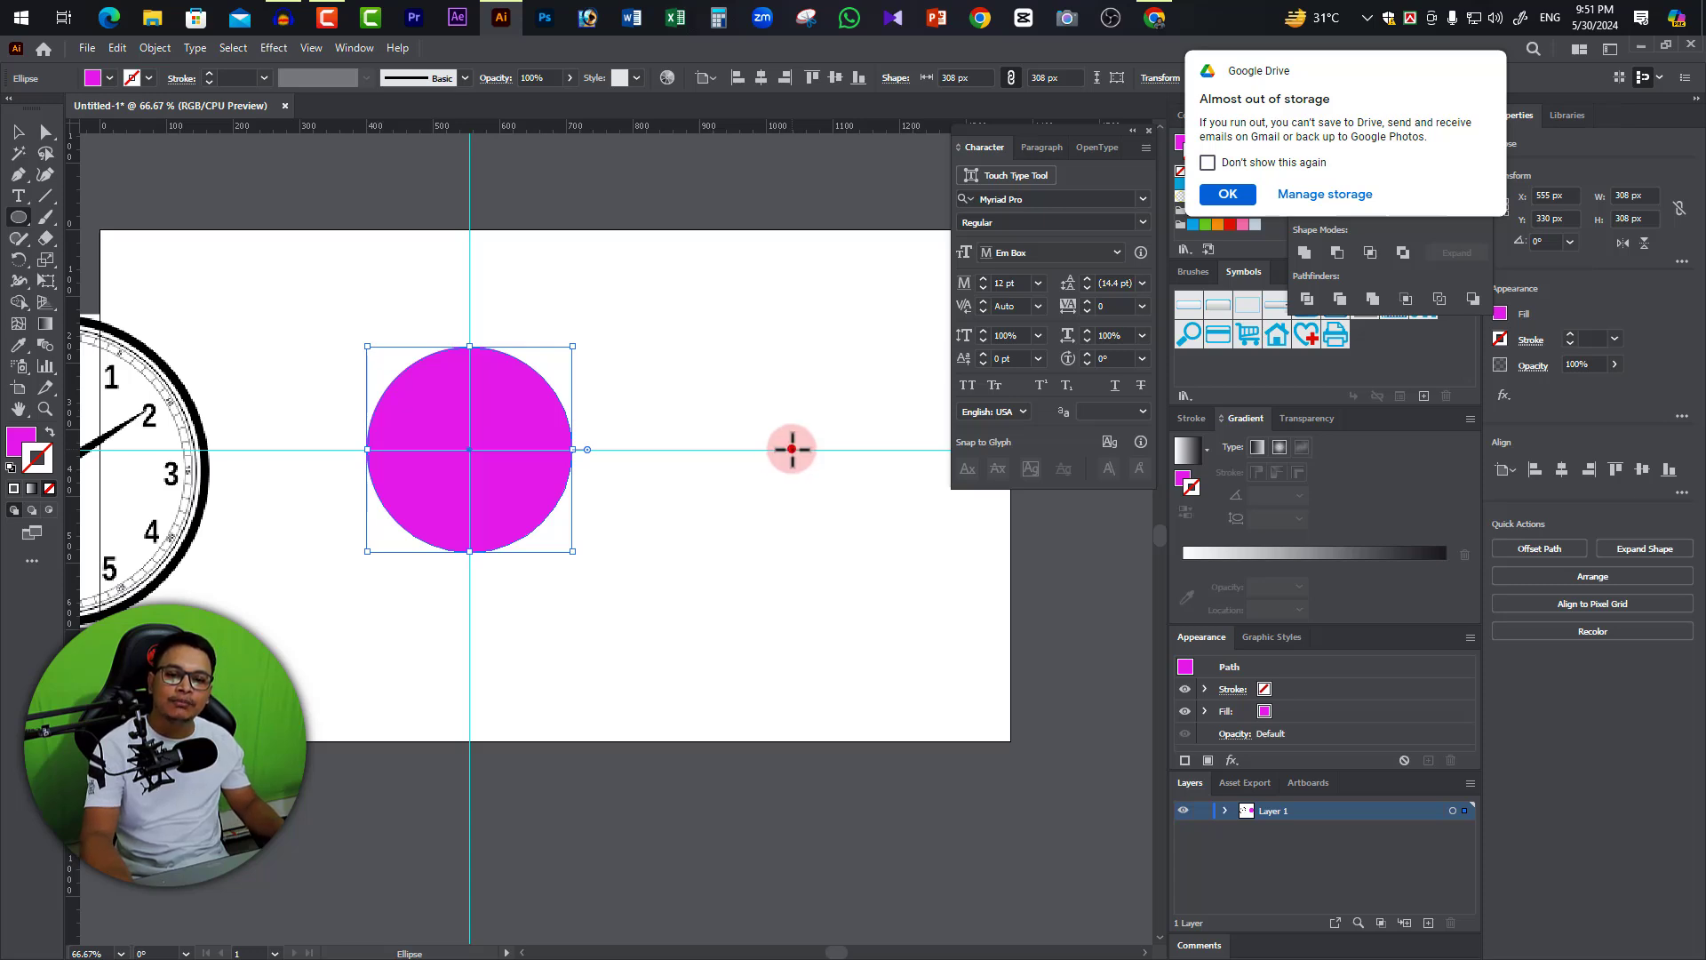
pyautogui.moveTo(792, 449)
pyautogui.mouseDown()
pyautogui.moveTo(985, 668)
pyautogui.moveTo(981, 619)
pyautogui.mouseUp()
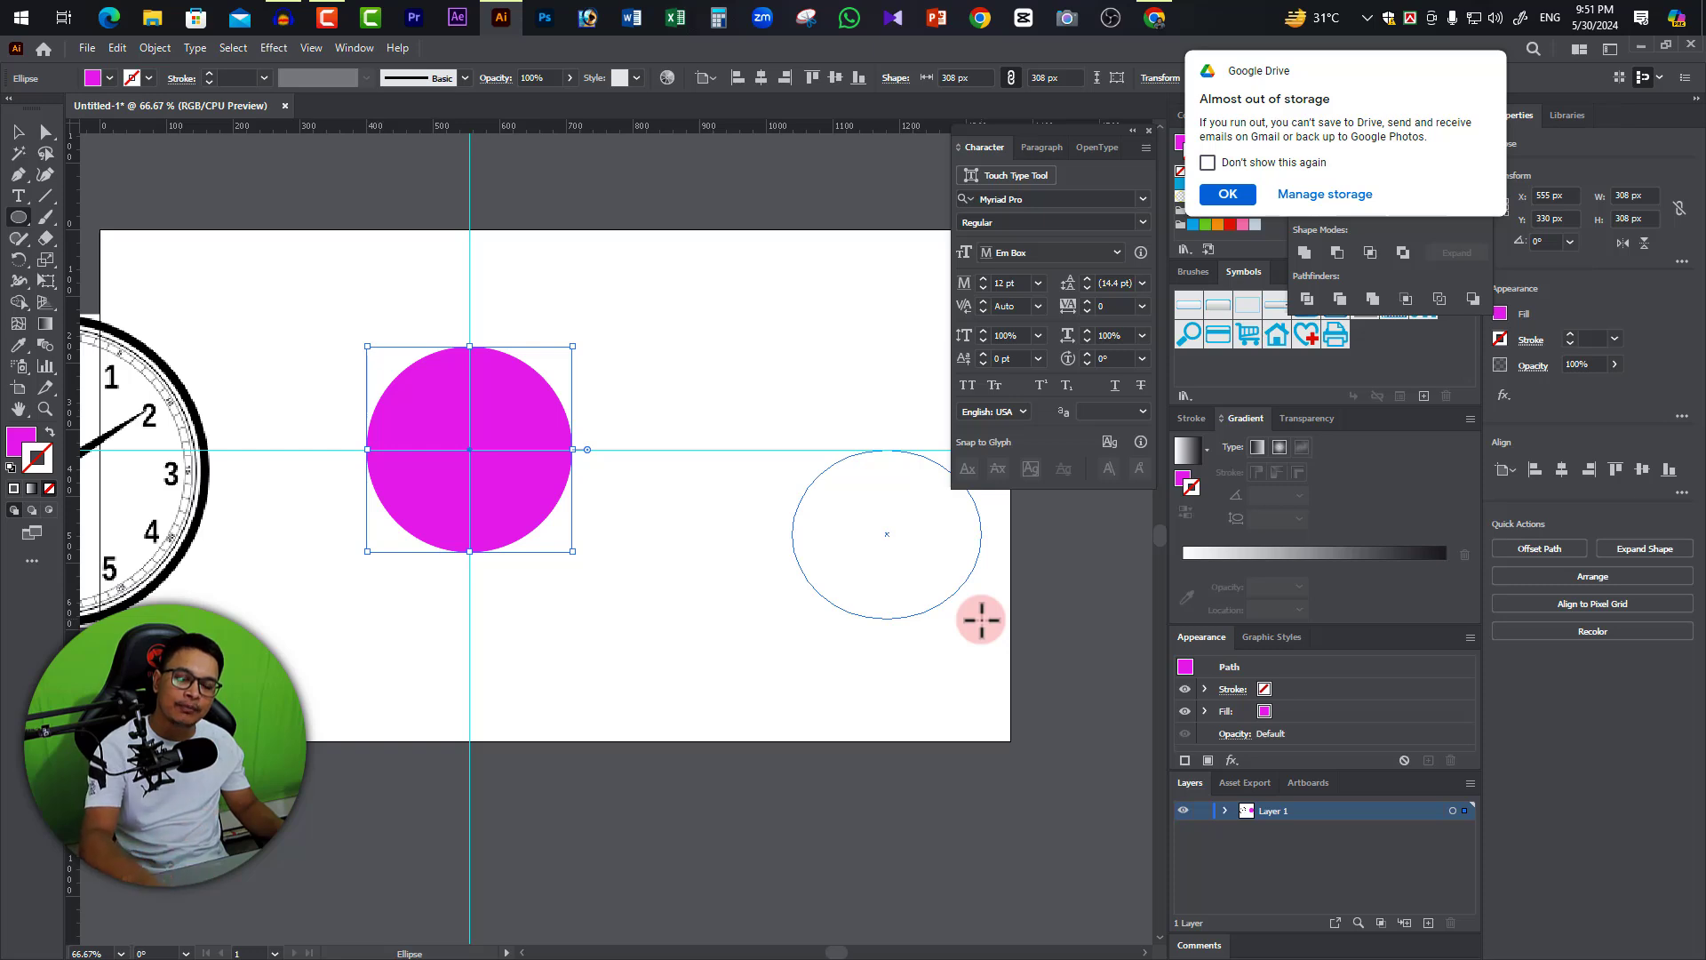
pyautogui.moveTo(981, 620)
pyautogui.mouseDown()
pyautogui.moveTo(1000, 642)
pyautogui.moveTo(914, 644)
pyautogui.moveTo(808, 598)
pyautogui.moveTo(751, 500)
pyautogui.moveTo(626, 636)
pyautogui.moveTo(693, 358)
pyautogui.moveTo(606, 280)
pyautogui.moveTo(799, 335)
pyautogui.moveTo(957, 342)
pyautogui.moveTo(1054, 306)
pyautogui.mouseUp()
pyautogui.moveTo(983, 340); pyautogui.dragTo(883, 376)
pyautogui.hotkey('ctrl', 'z')
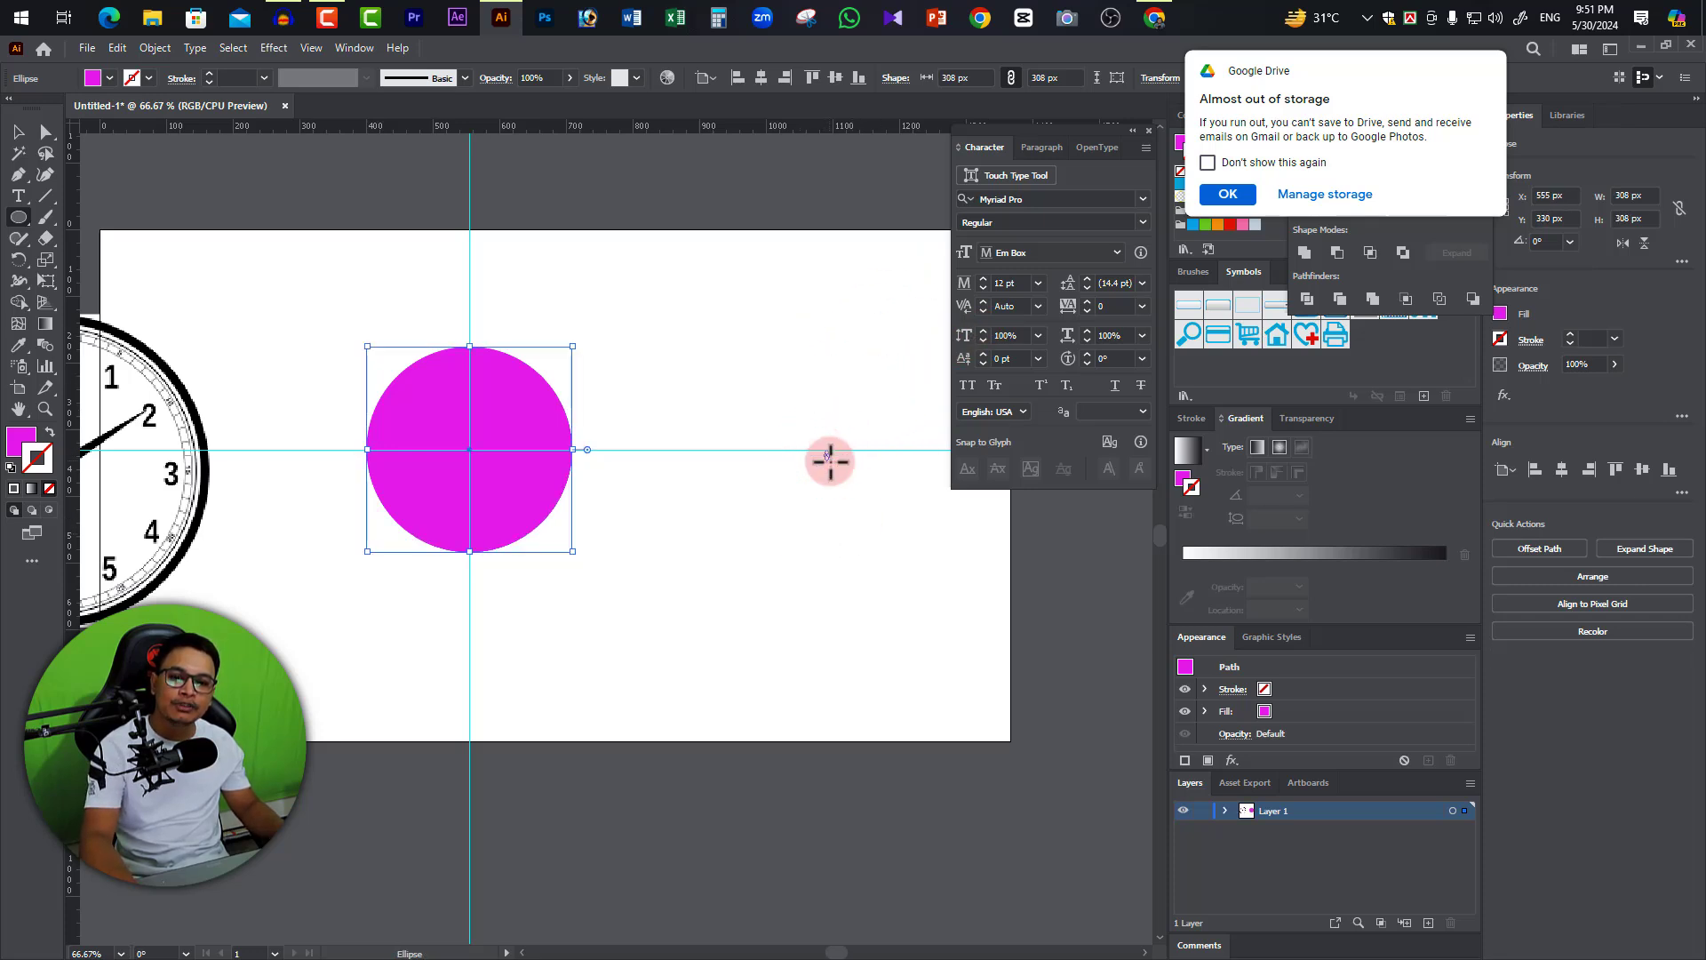
pyautogui.moveTo(829, 459); pyautogui.dragTo(925, 545)
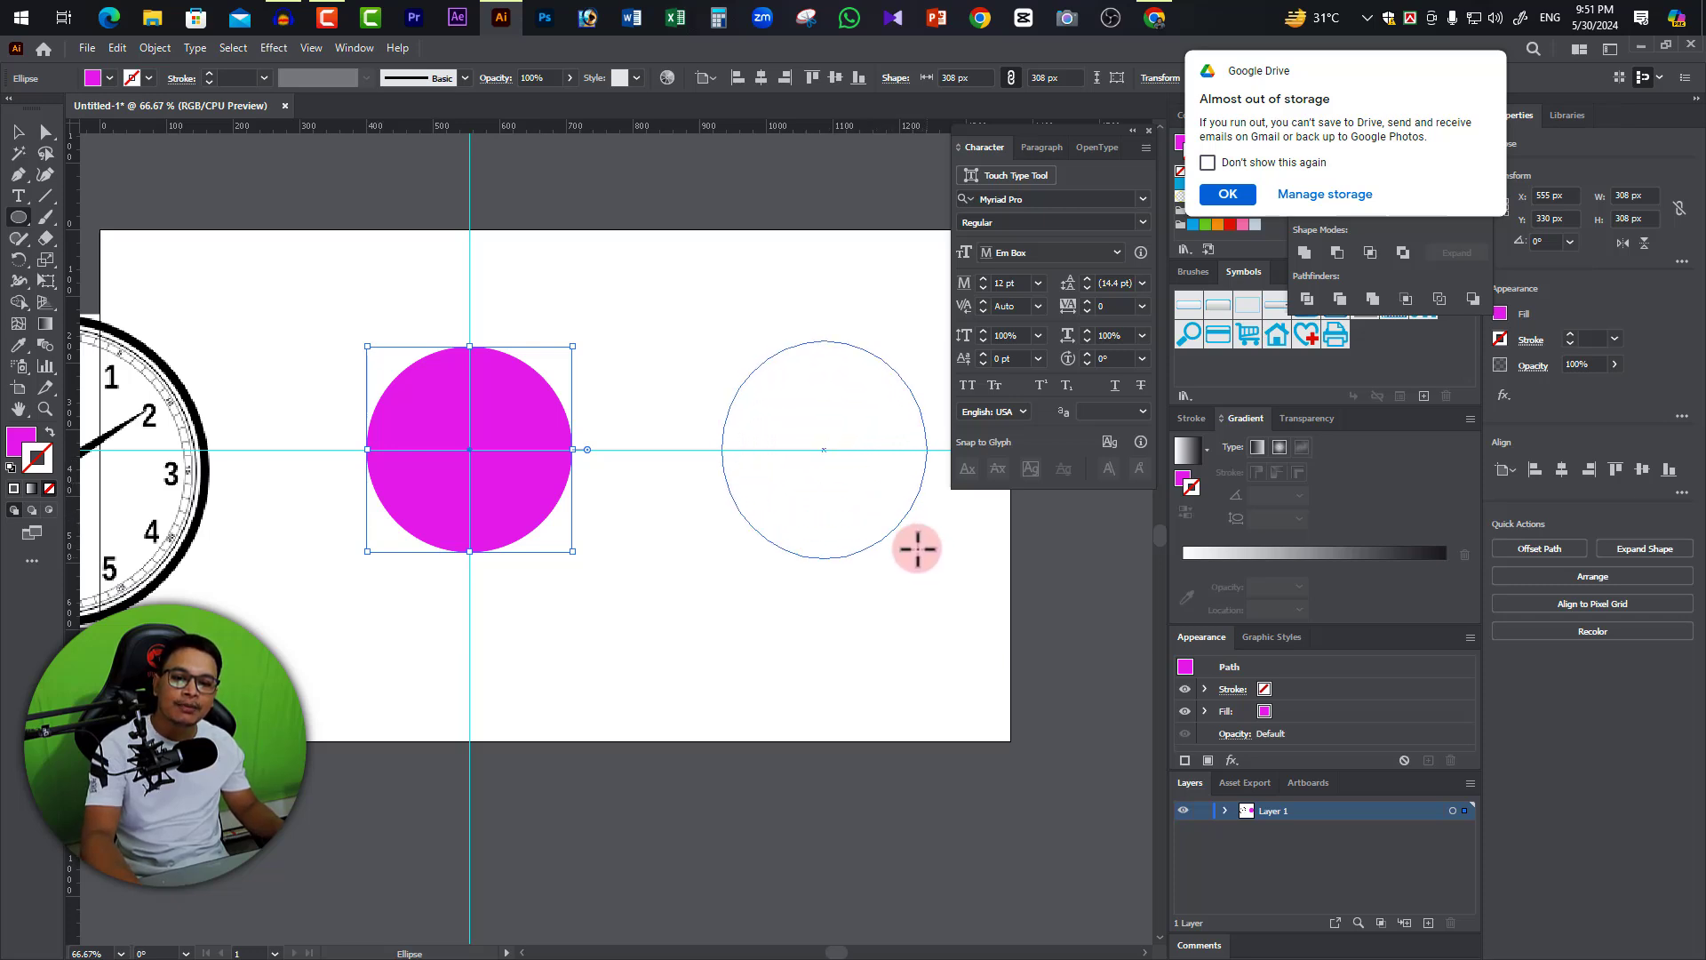
pyautogui.moveTo(925, 546); pyautogui.dragTo(900, 537)
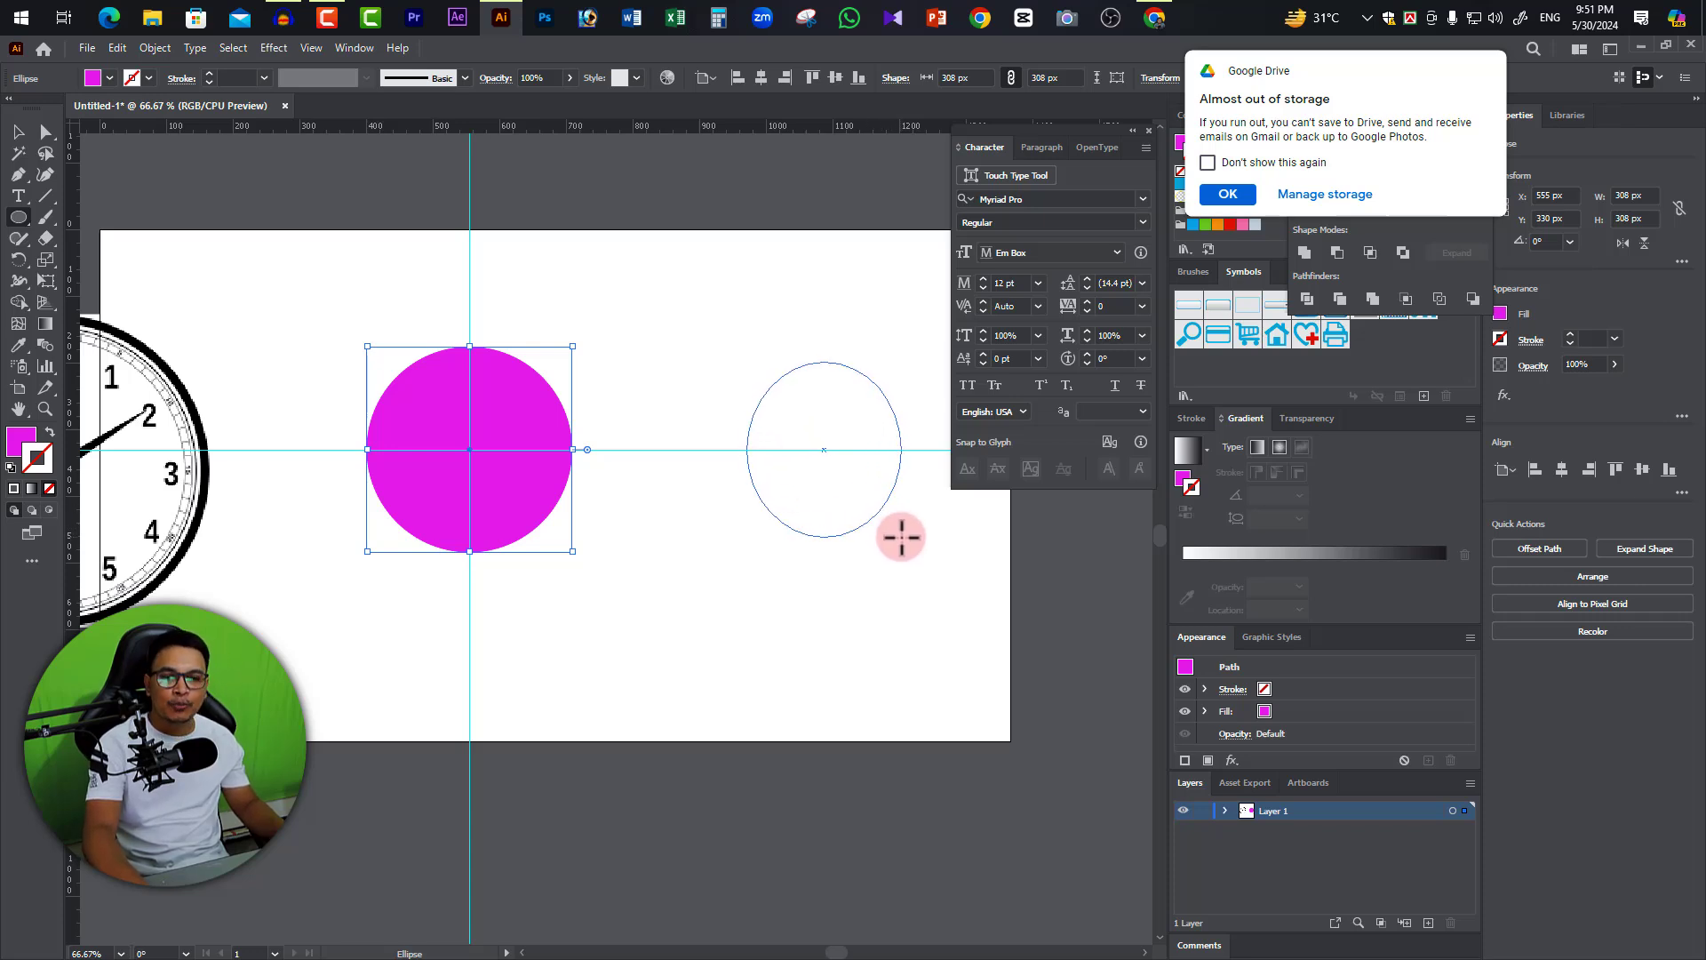
pyautogui.moveTo(900, 536); pyautogui.dragTo(920, 545)
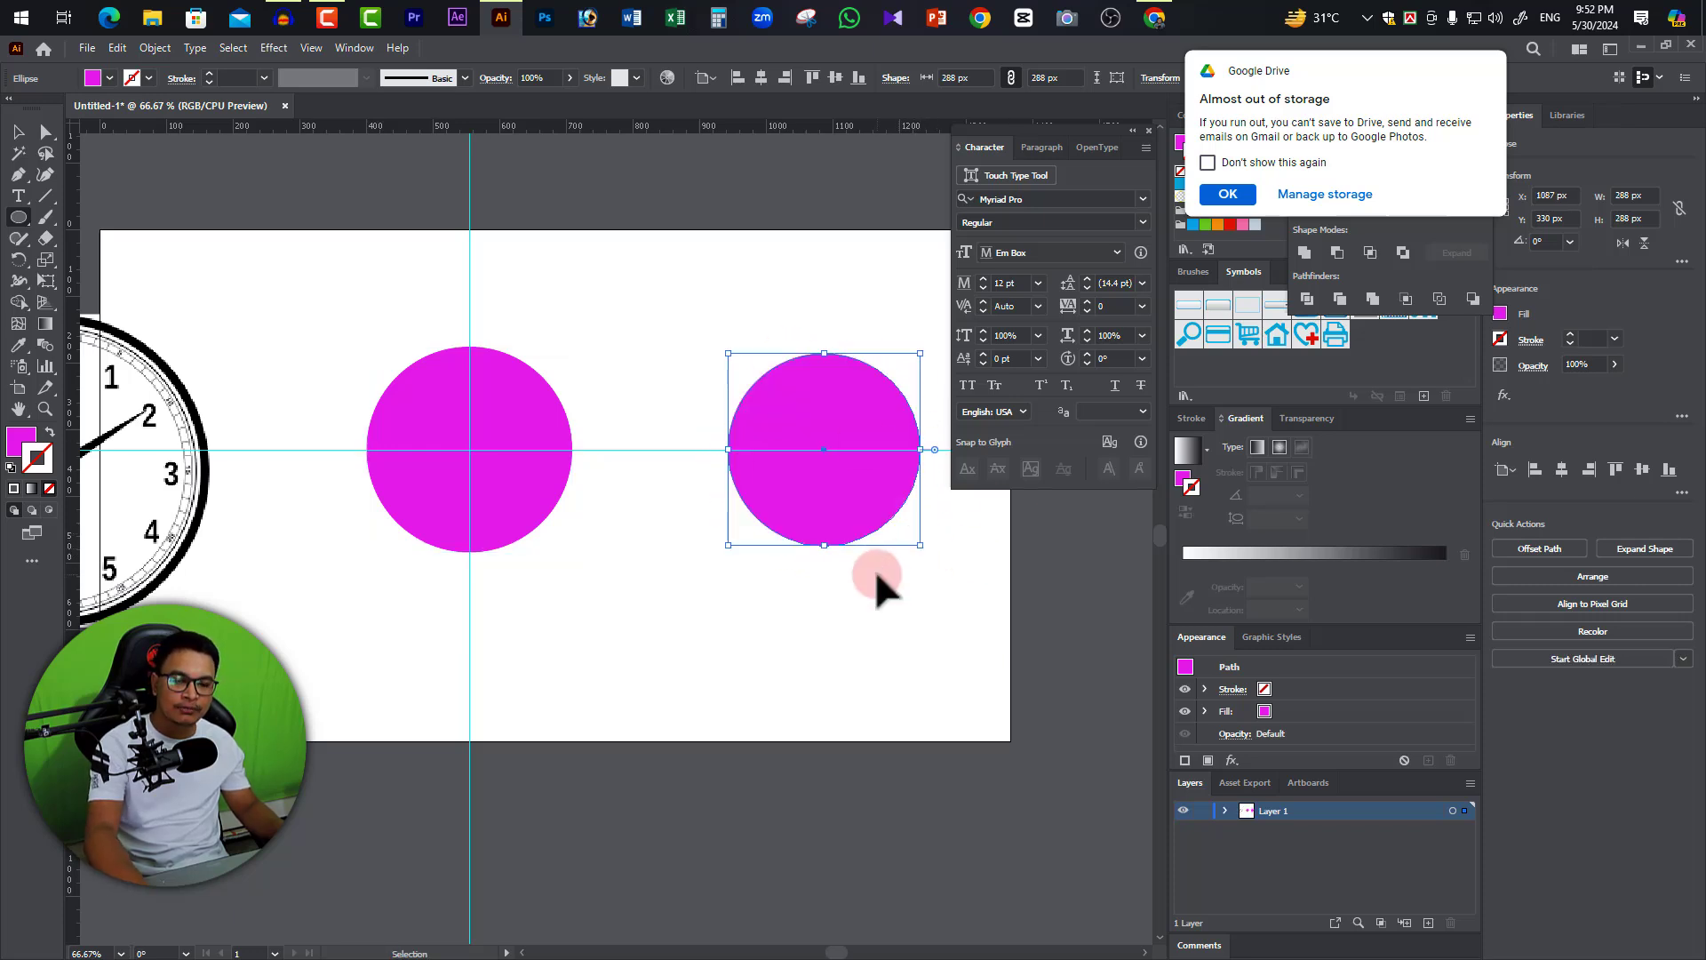
pyautogui.hotkey('ctrl', 'z')
pyautogui.click(526, 468)
# Drag a horizontal guide from the top ruler onto the circle's top edge.
pyautogui.keyDown('alt'); pyautogui.click(608, 582); pyautogui.keyUp('alt')
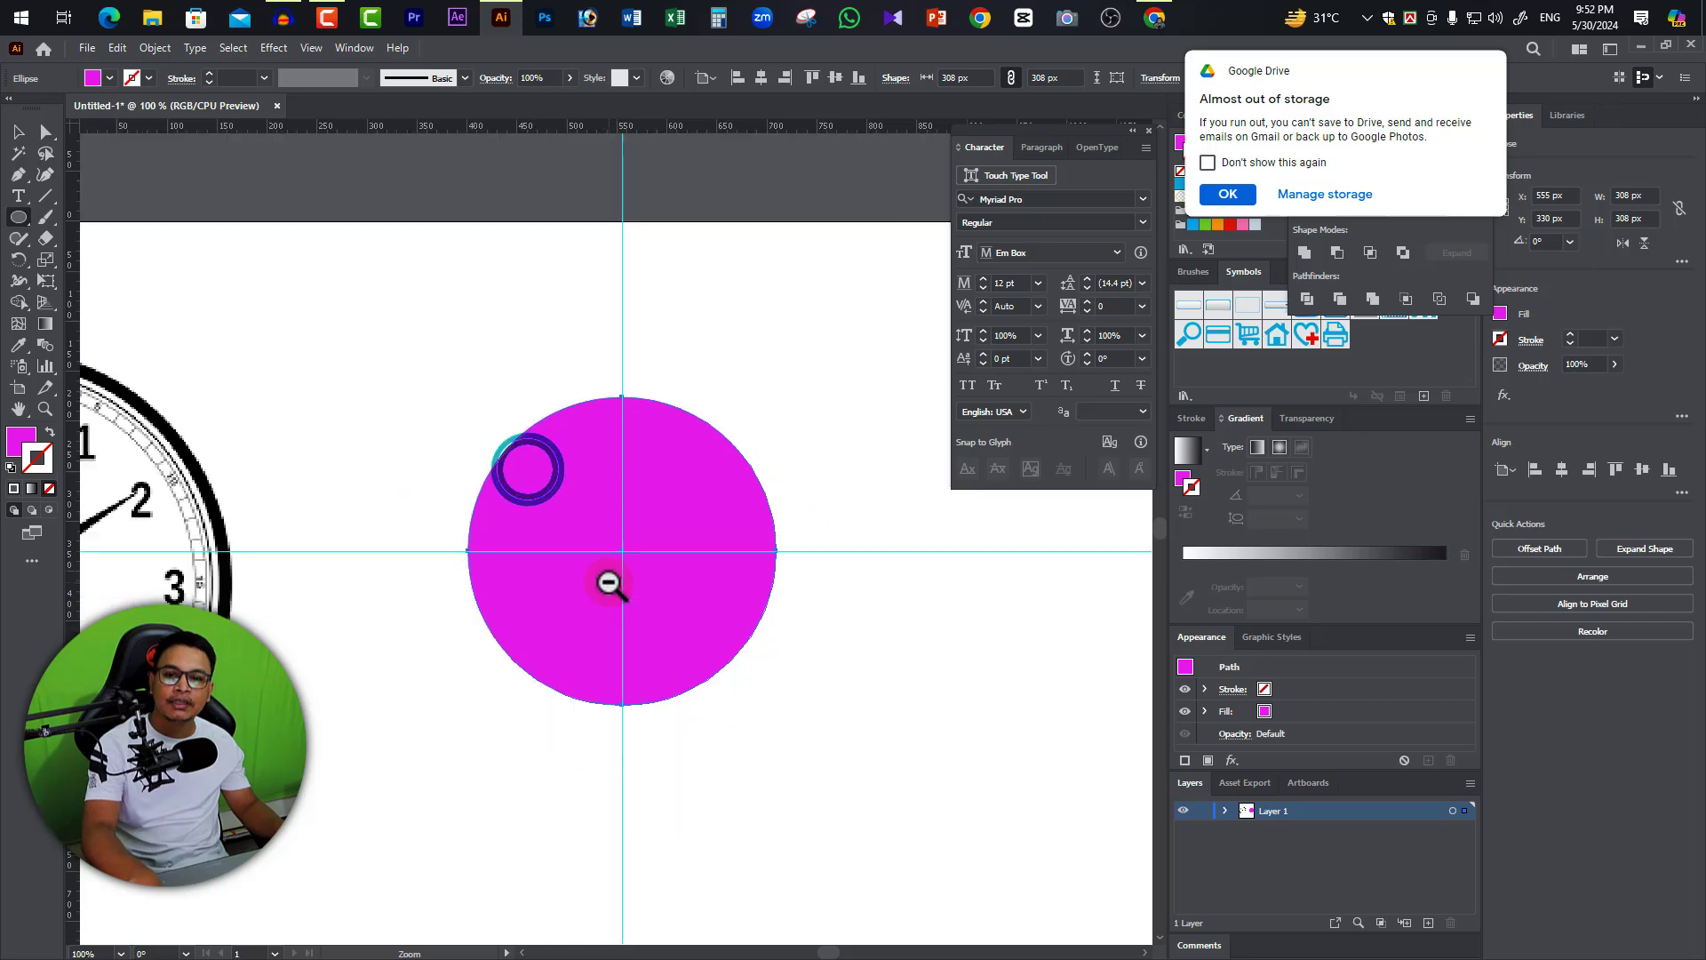
pyautogui.click(736, 416)
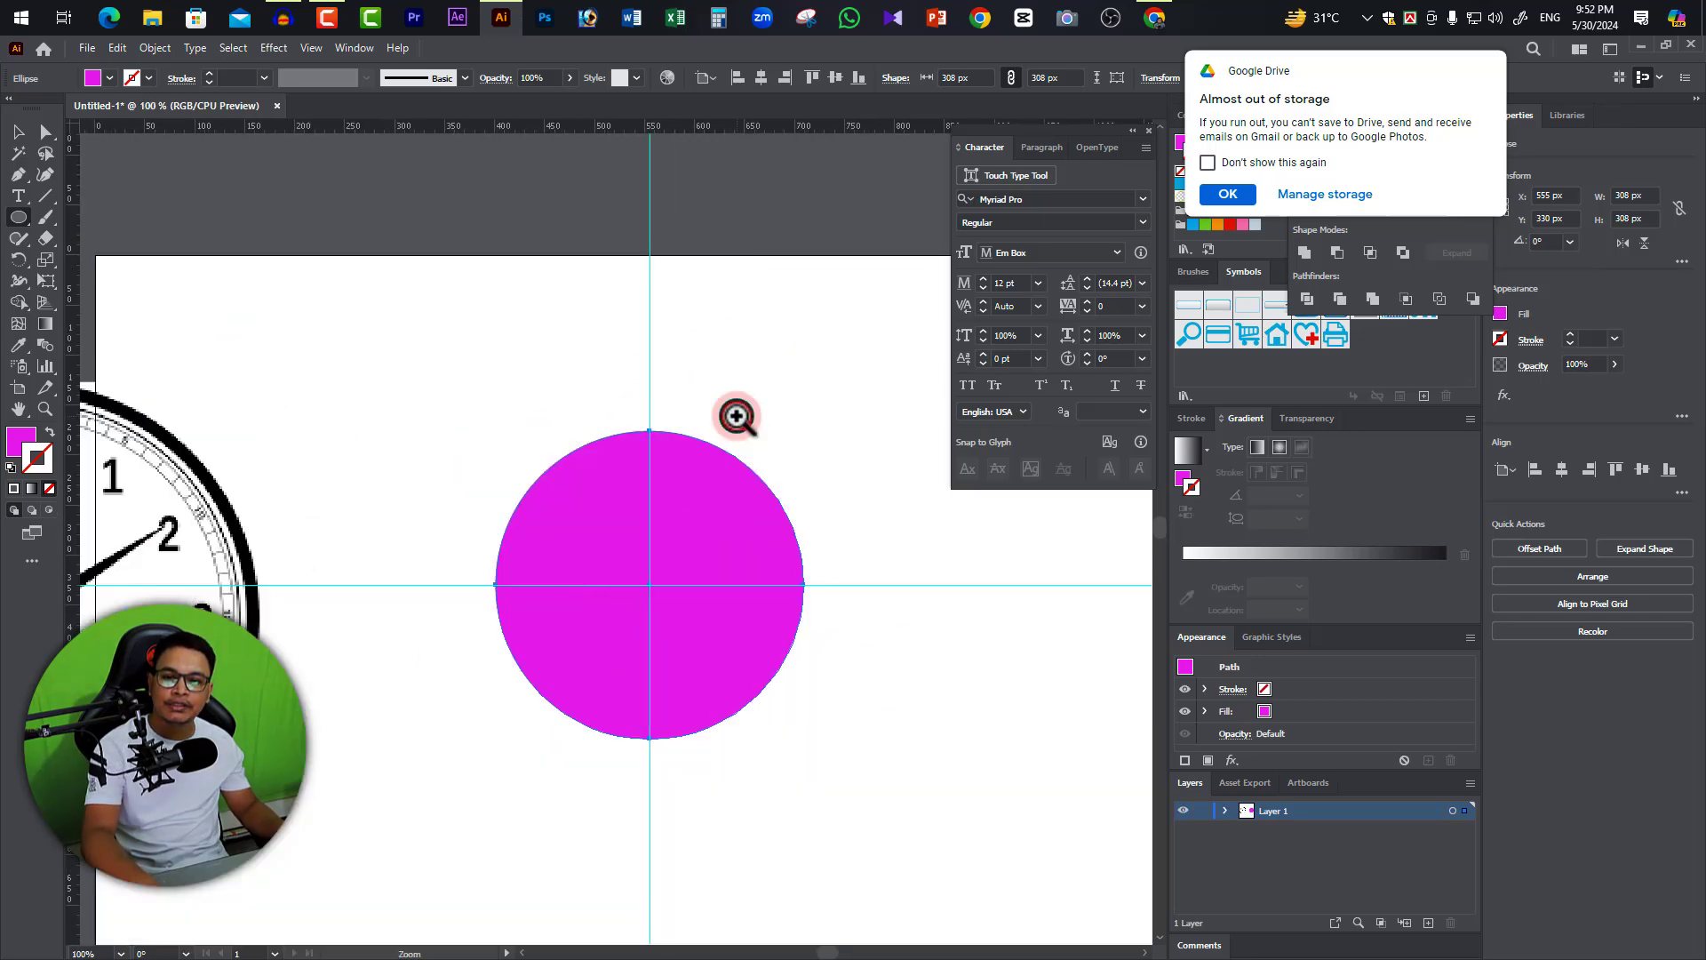
pyautogui.moveTo(690, 579); pyautogui.dragTo(800, 492)
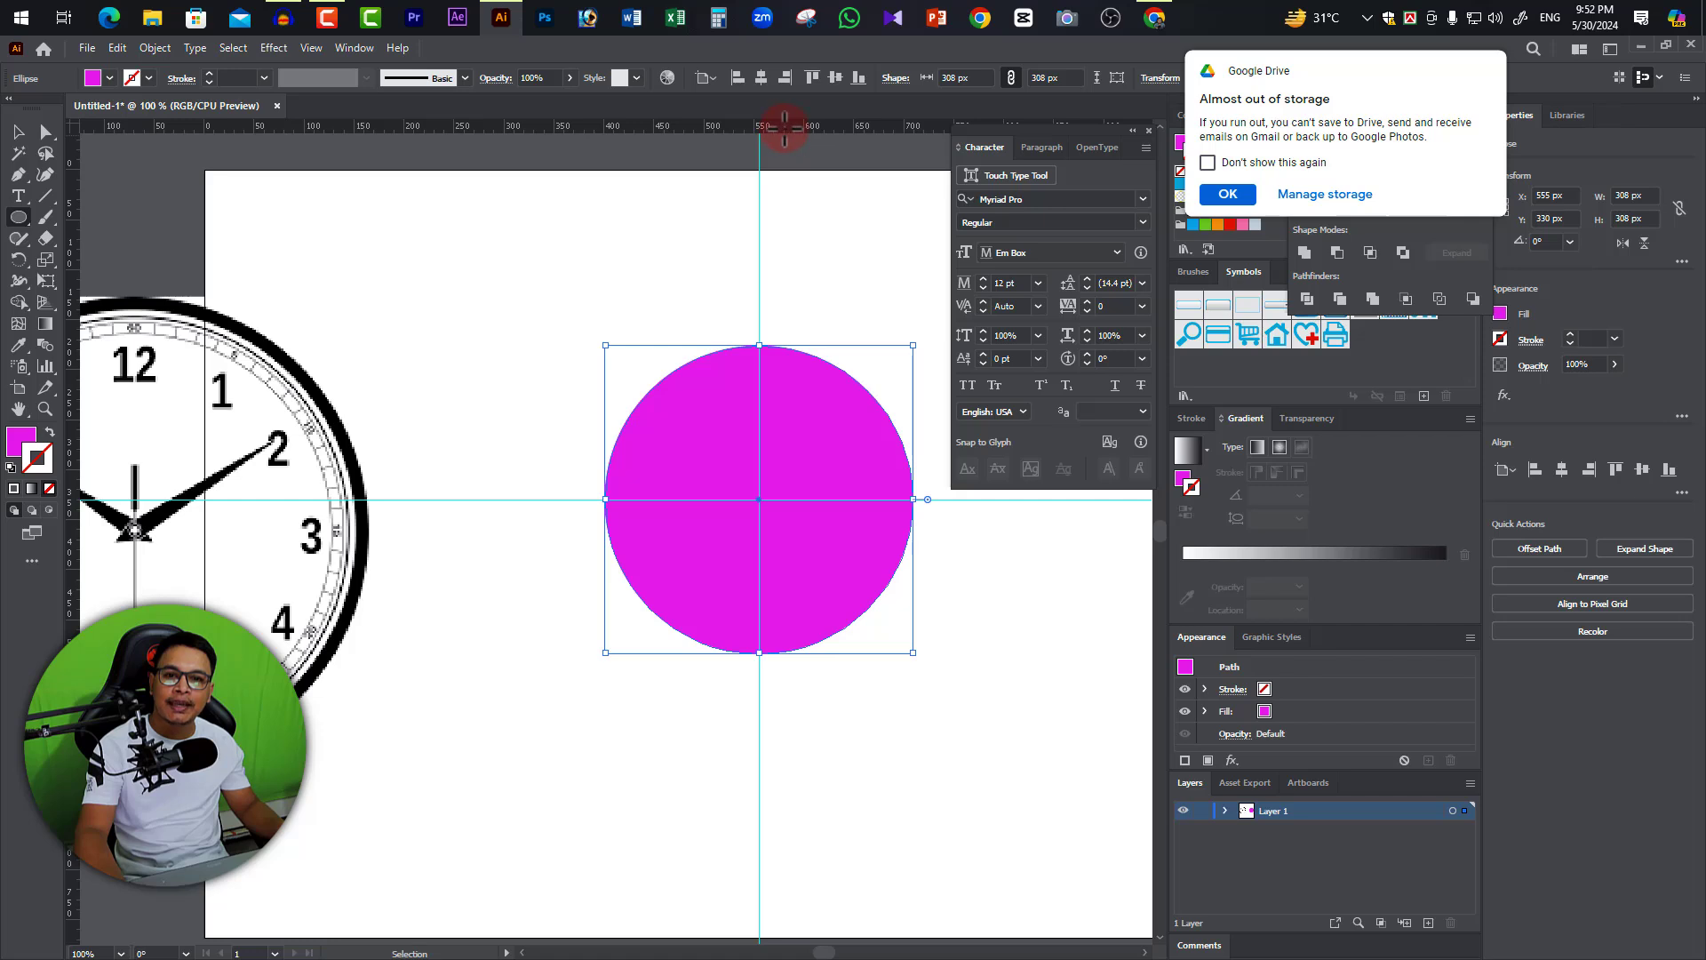
pyautogui.moveTo(778, 125); pyautogui.dragTo(800, 346)
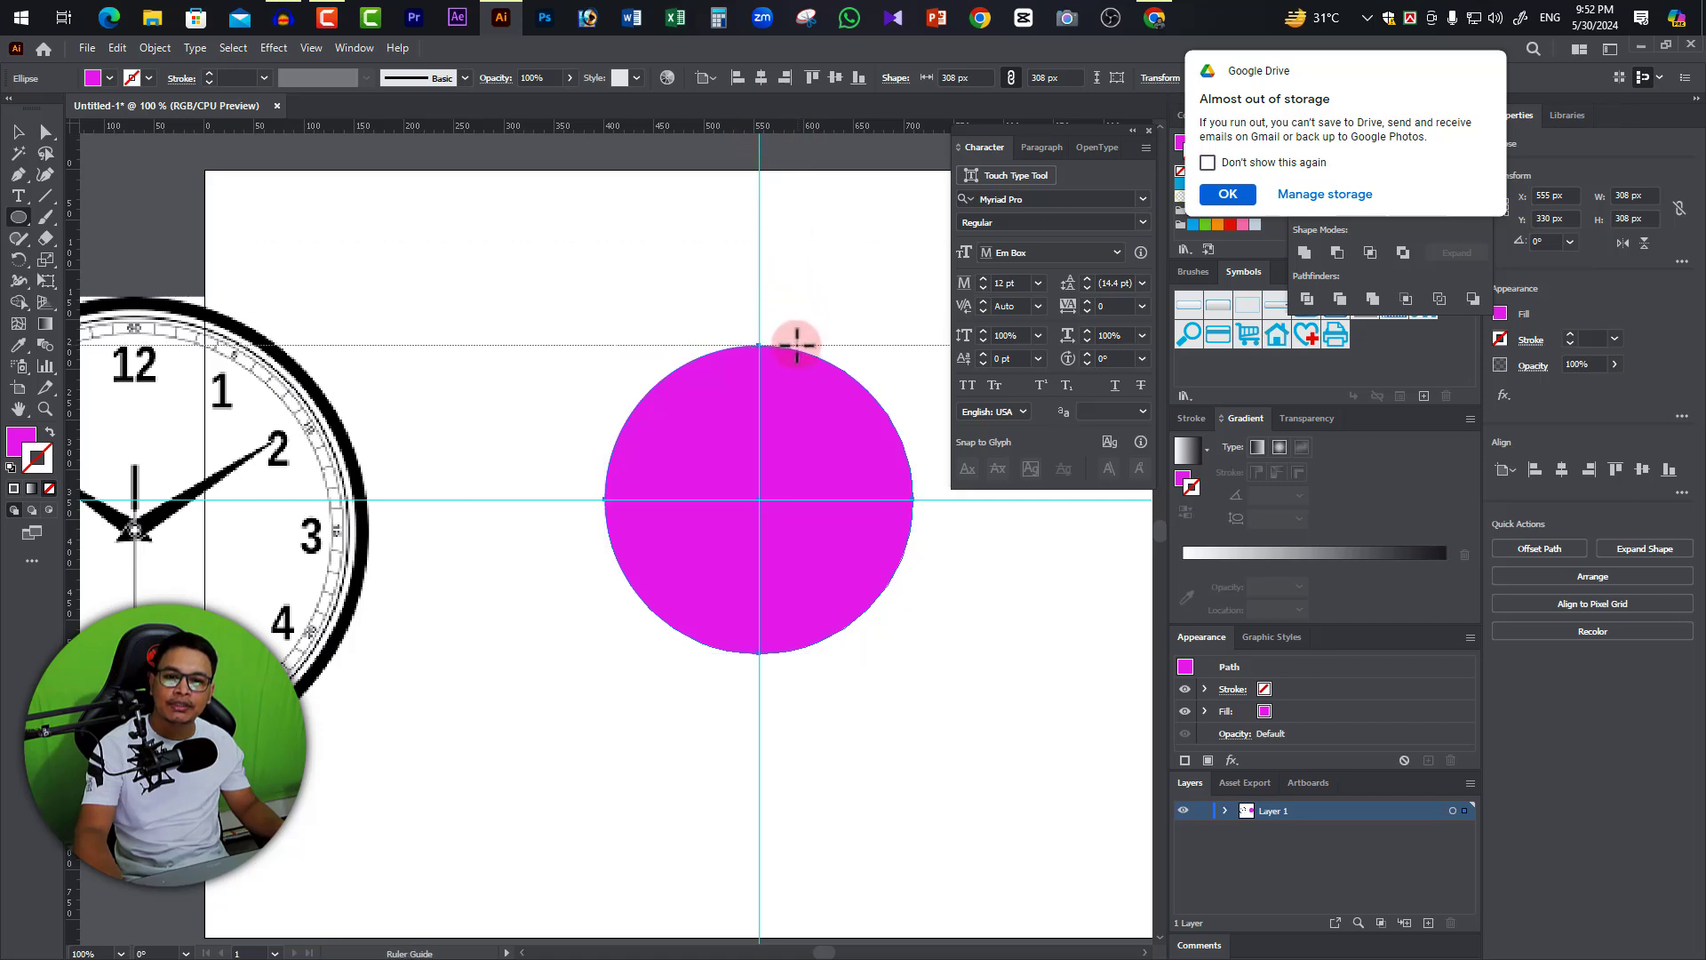
# Zoom in on the circle's top edge to check the guide sits on its anchor.
pyautogui.scroll(3, 797, 345)
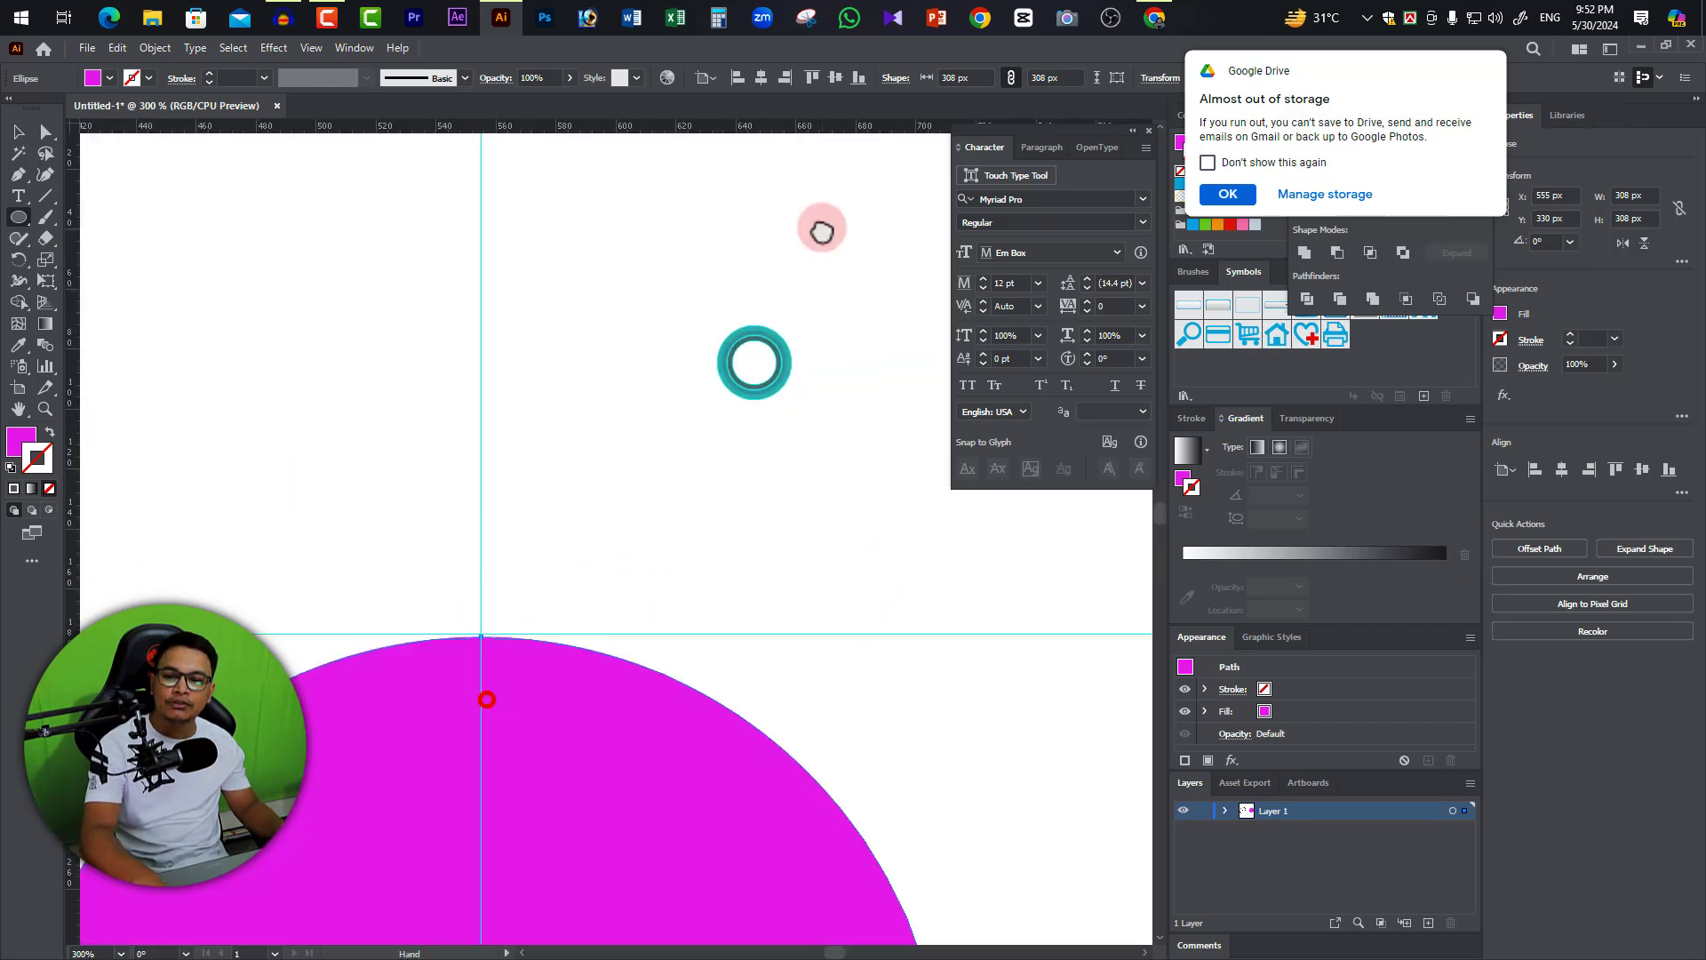
pyautogui.scroll(2, 738, 480)
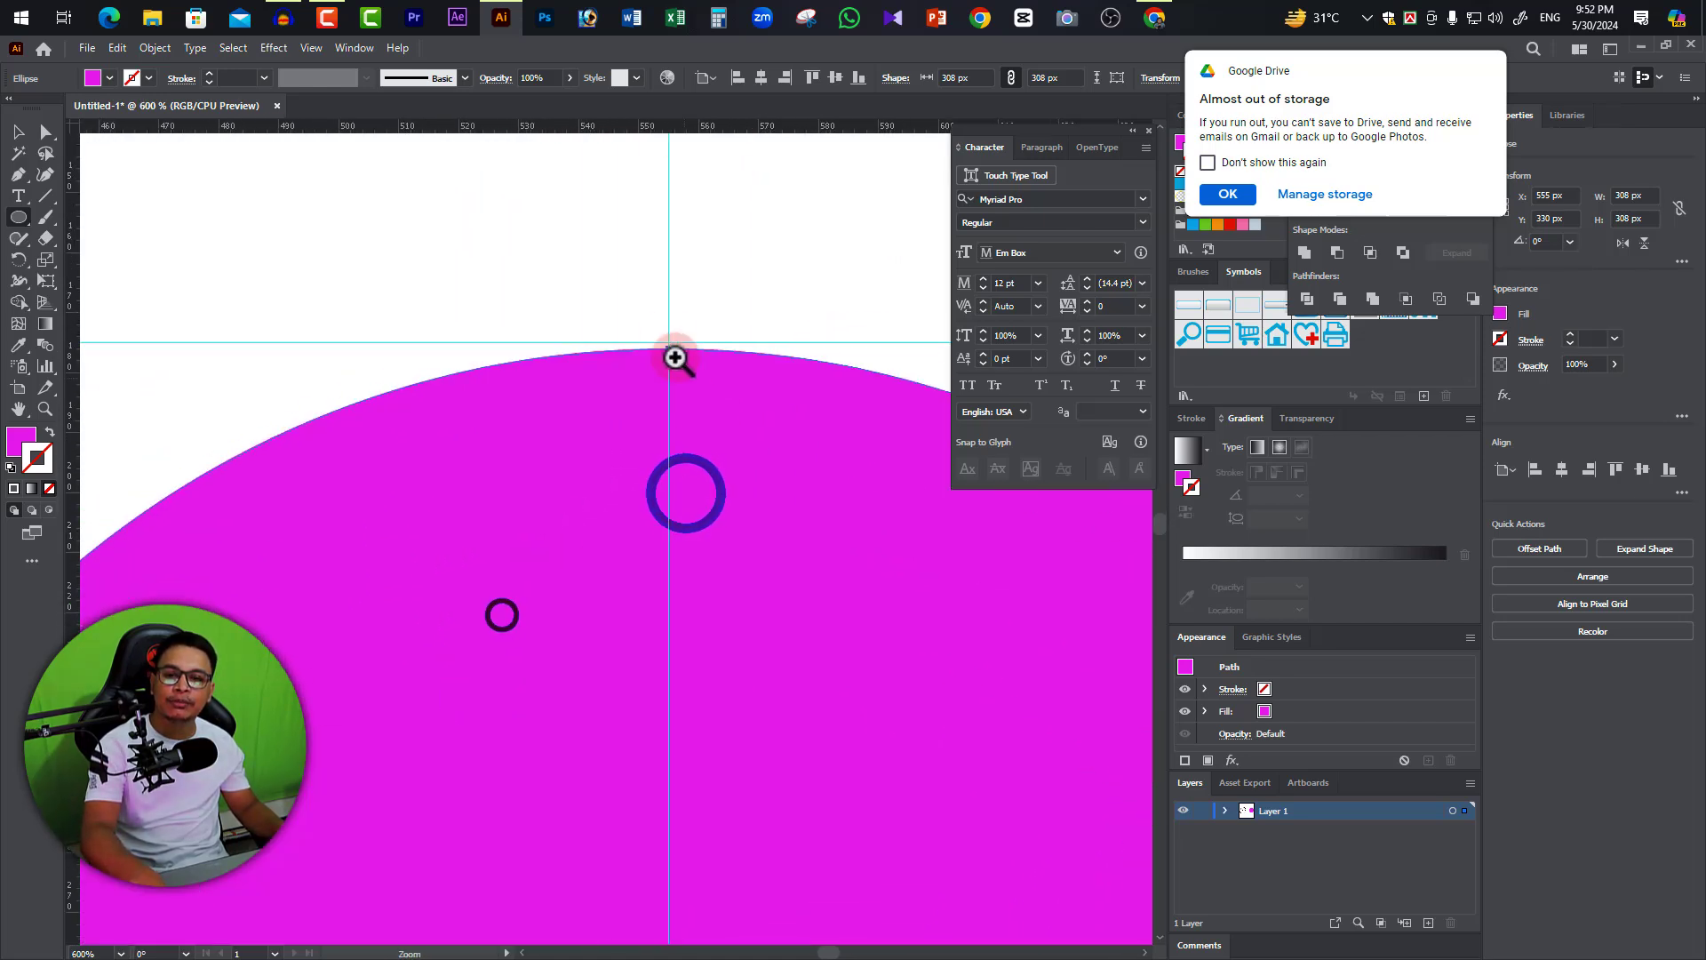
pyautogui.scroll(2, 675, 355)
pyautogui.scroll(2, 621, 563)
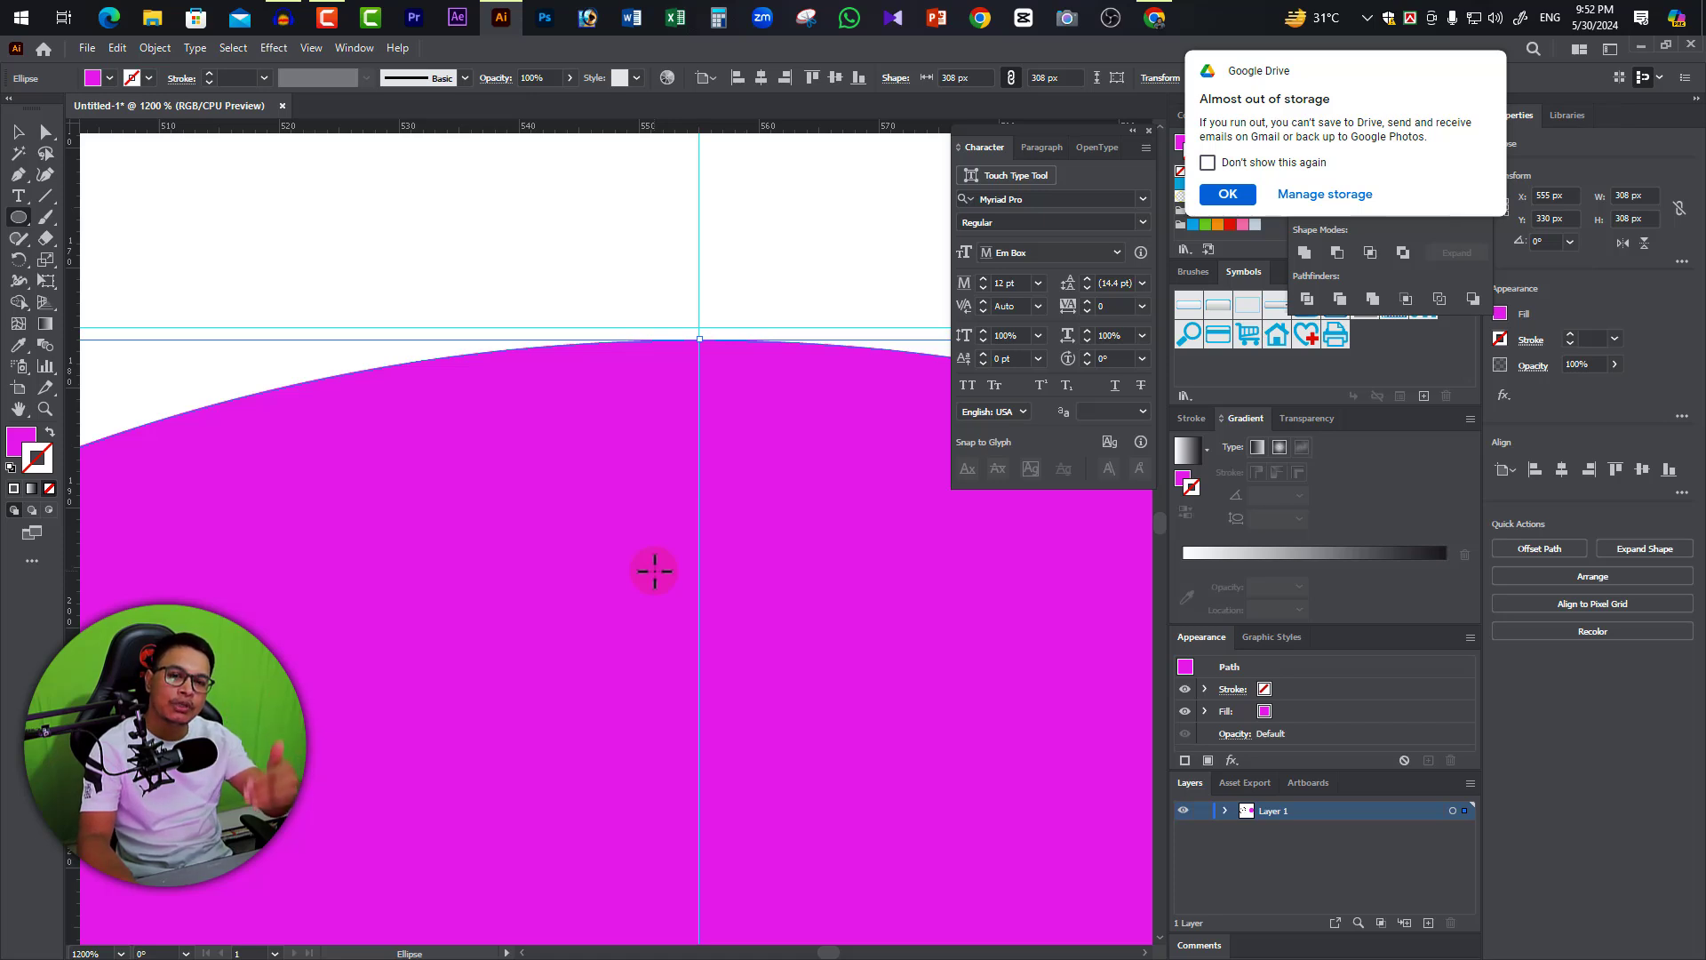
pyautogui.press('ctrl')
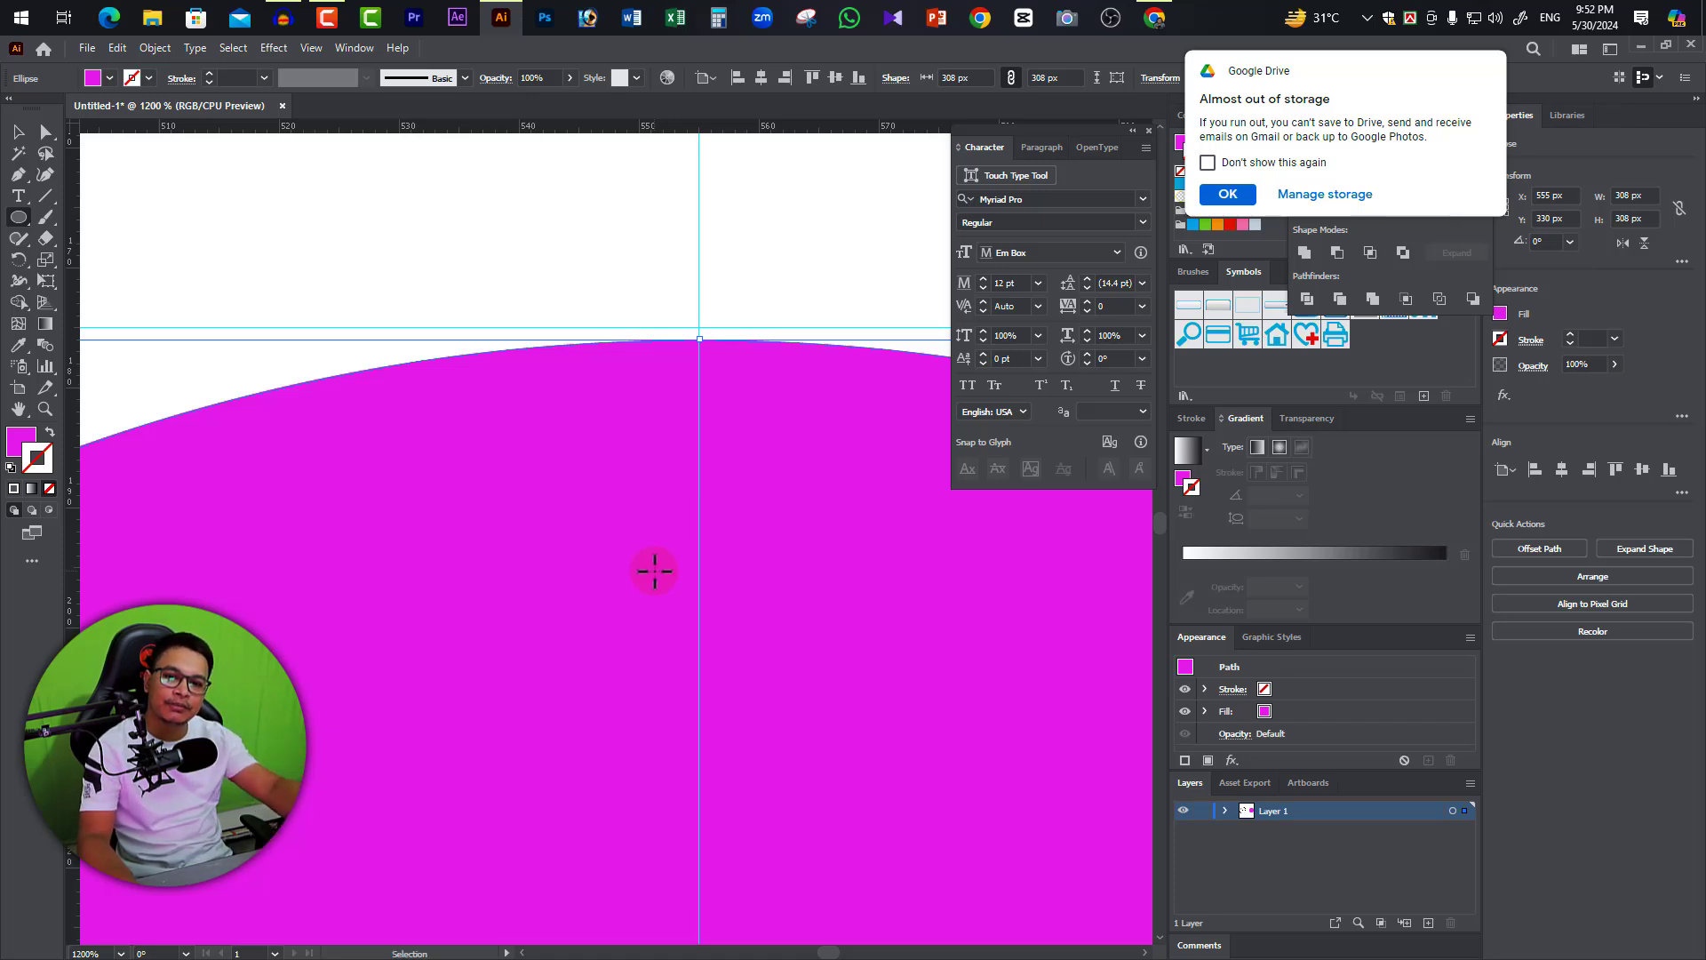
pyautogui.hotkey('ctrl', '-')
pyautogui.hotkey('ctrl', '-')
pyautogui.hotkey('ctrl', '-')
pyautogui.hotkey('ctrl', '-')
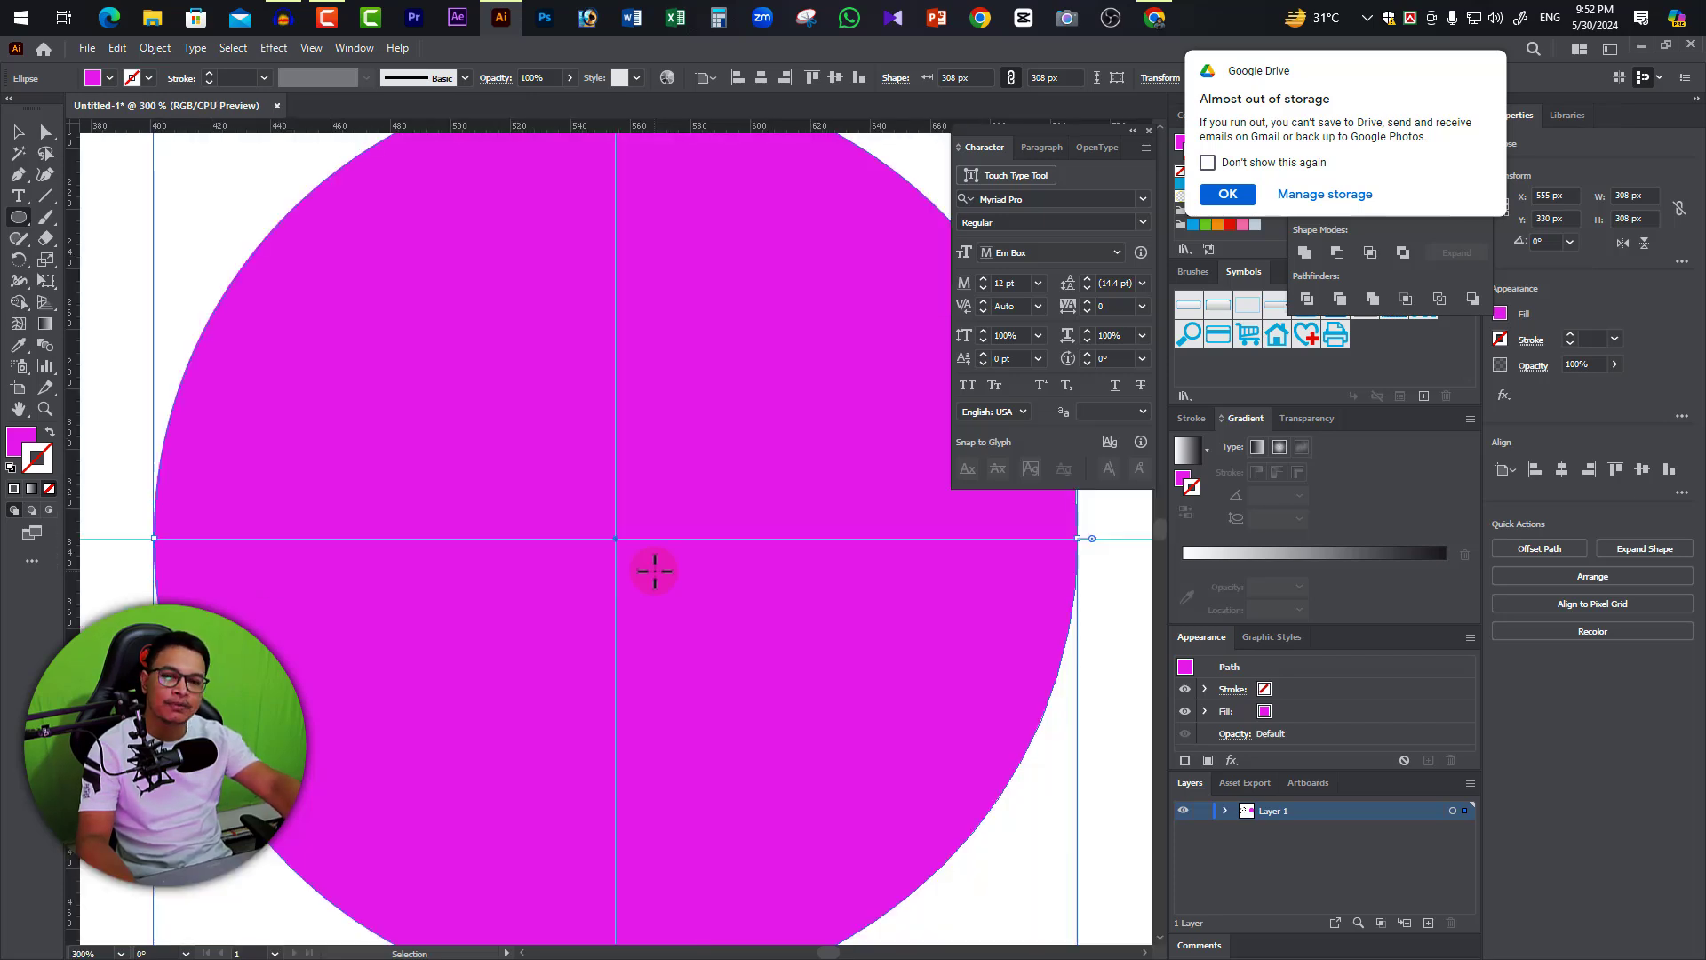
pyautogui.hotkey('ctrl', '-')
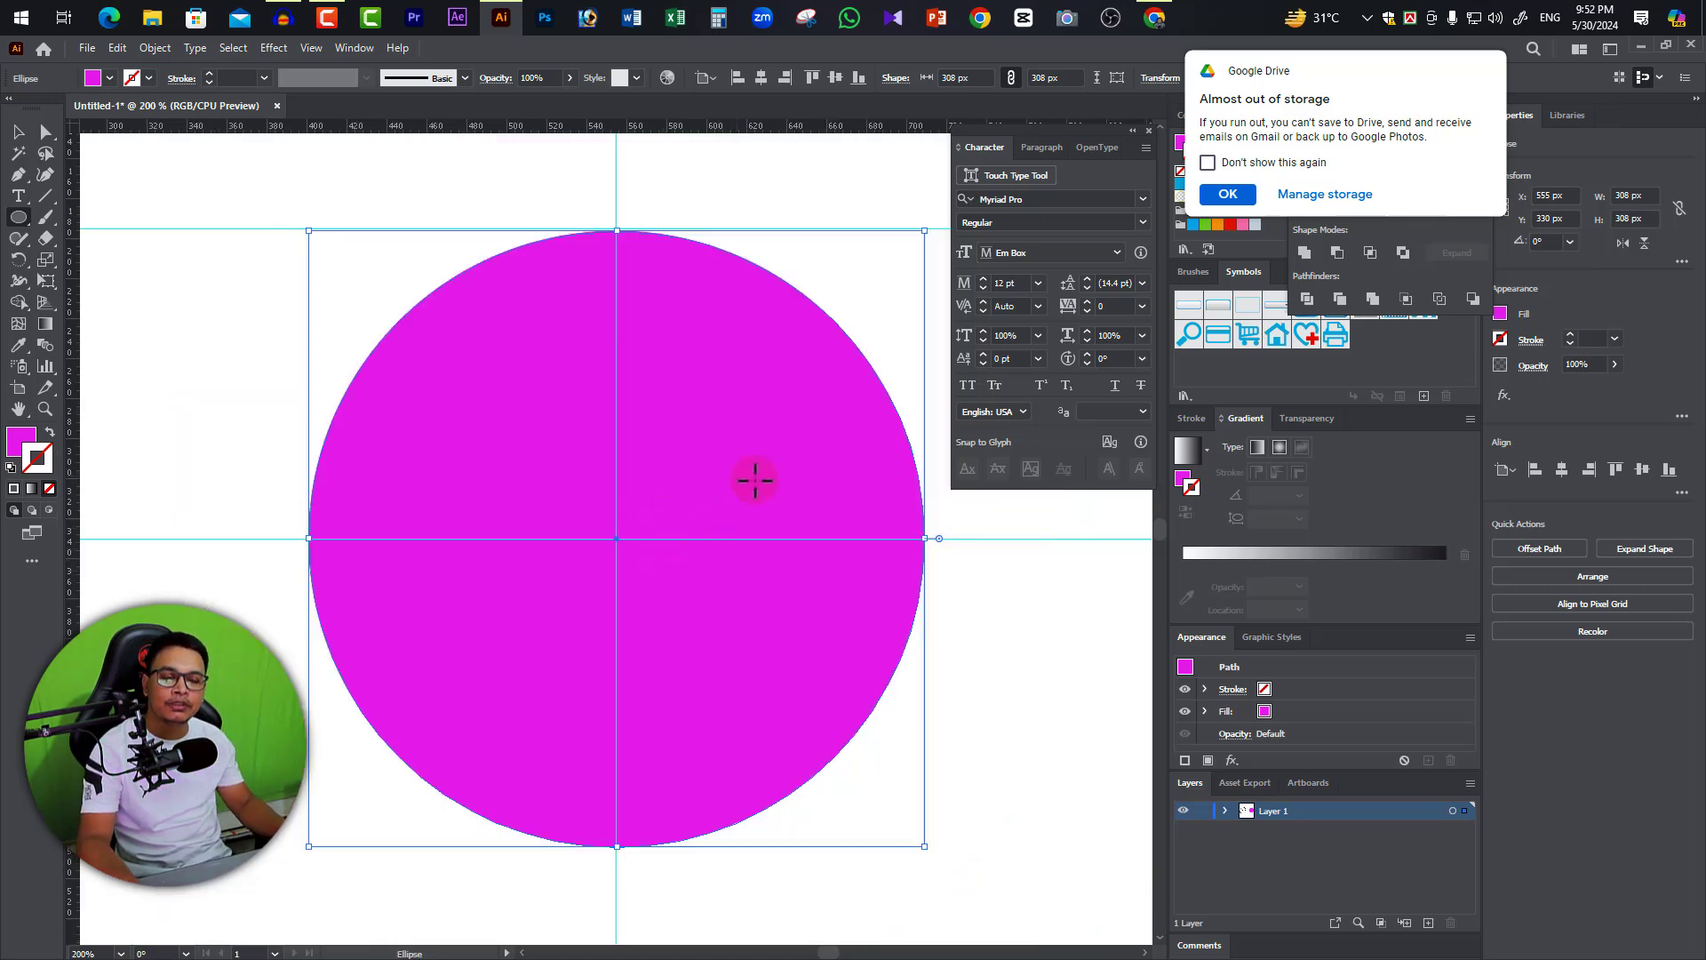
pyautogui.click(1478, 69)
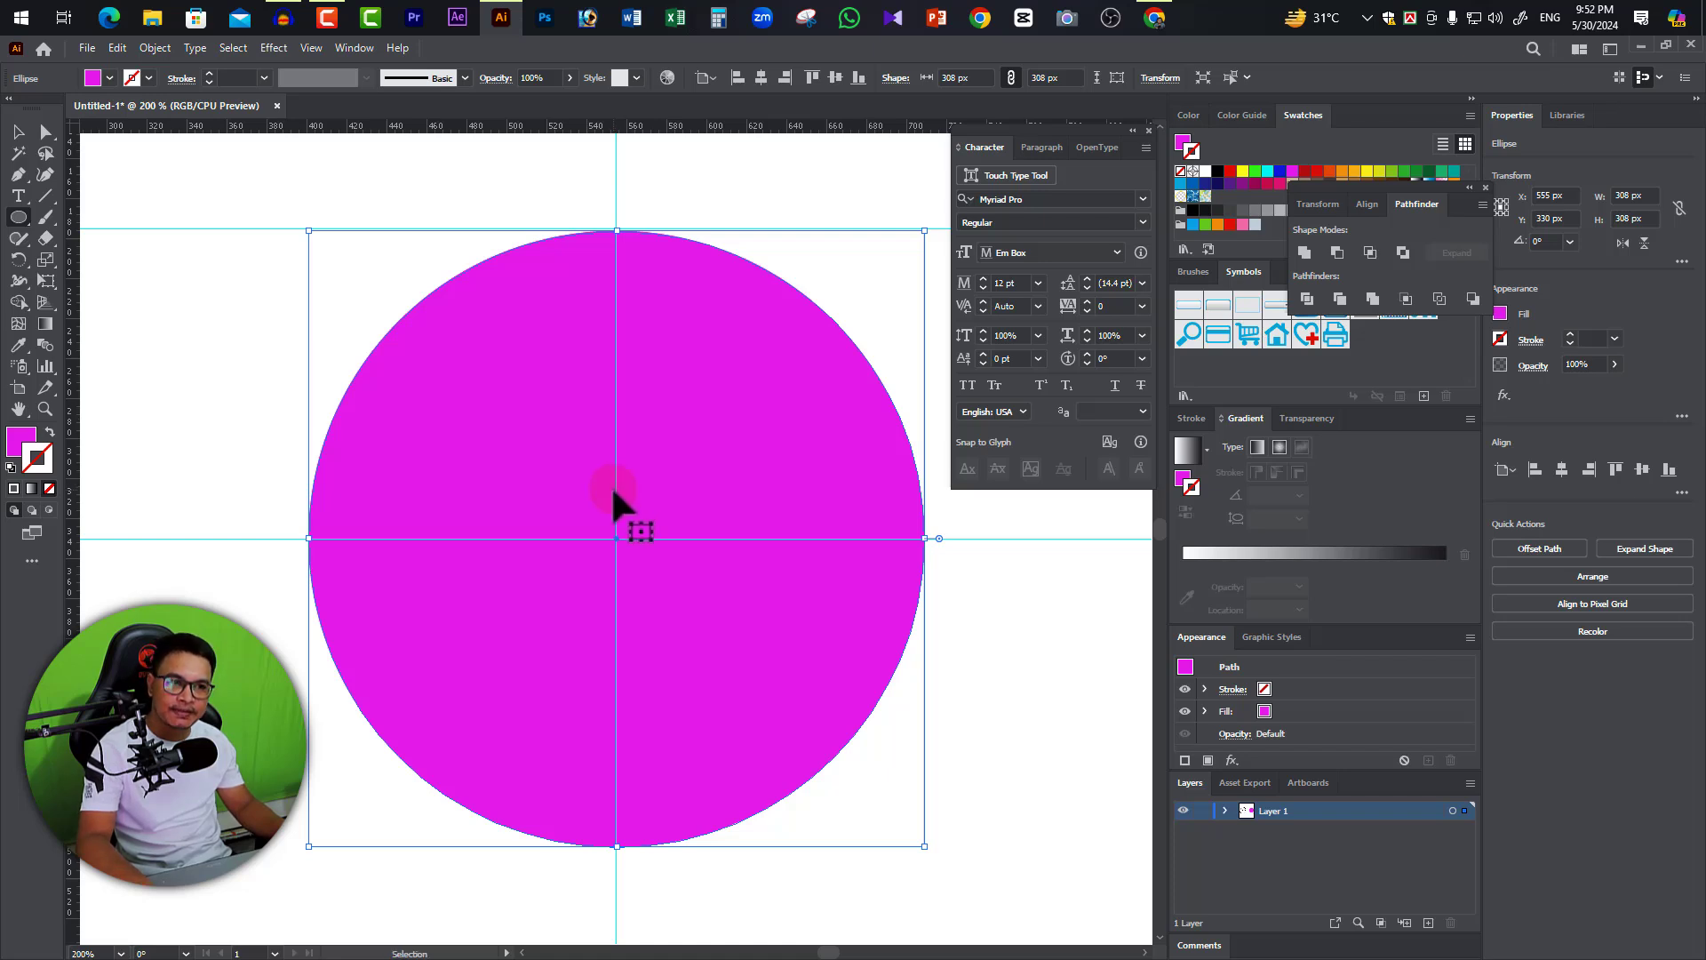
pyautogui.press('z')
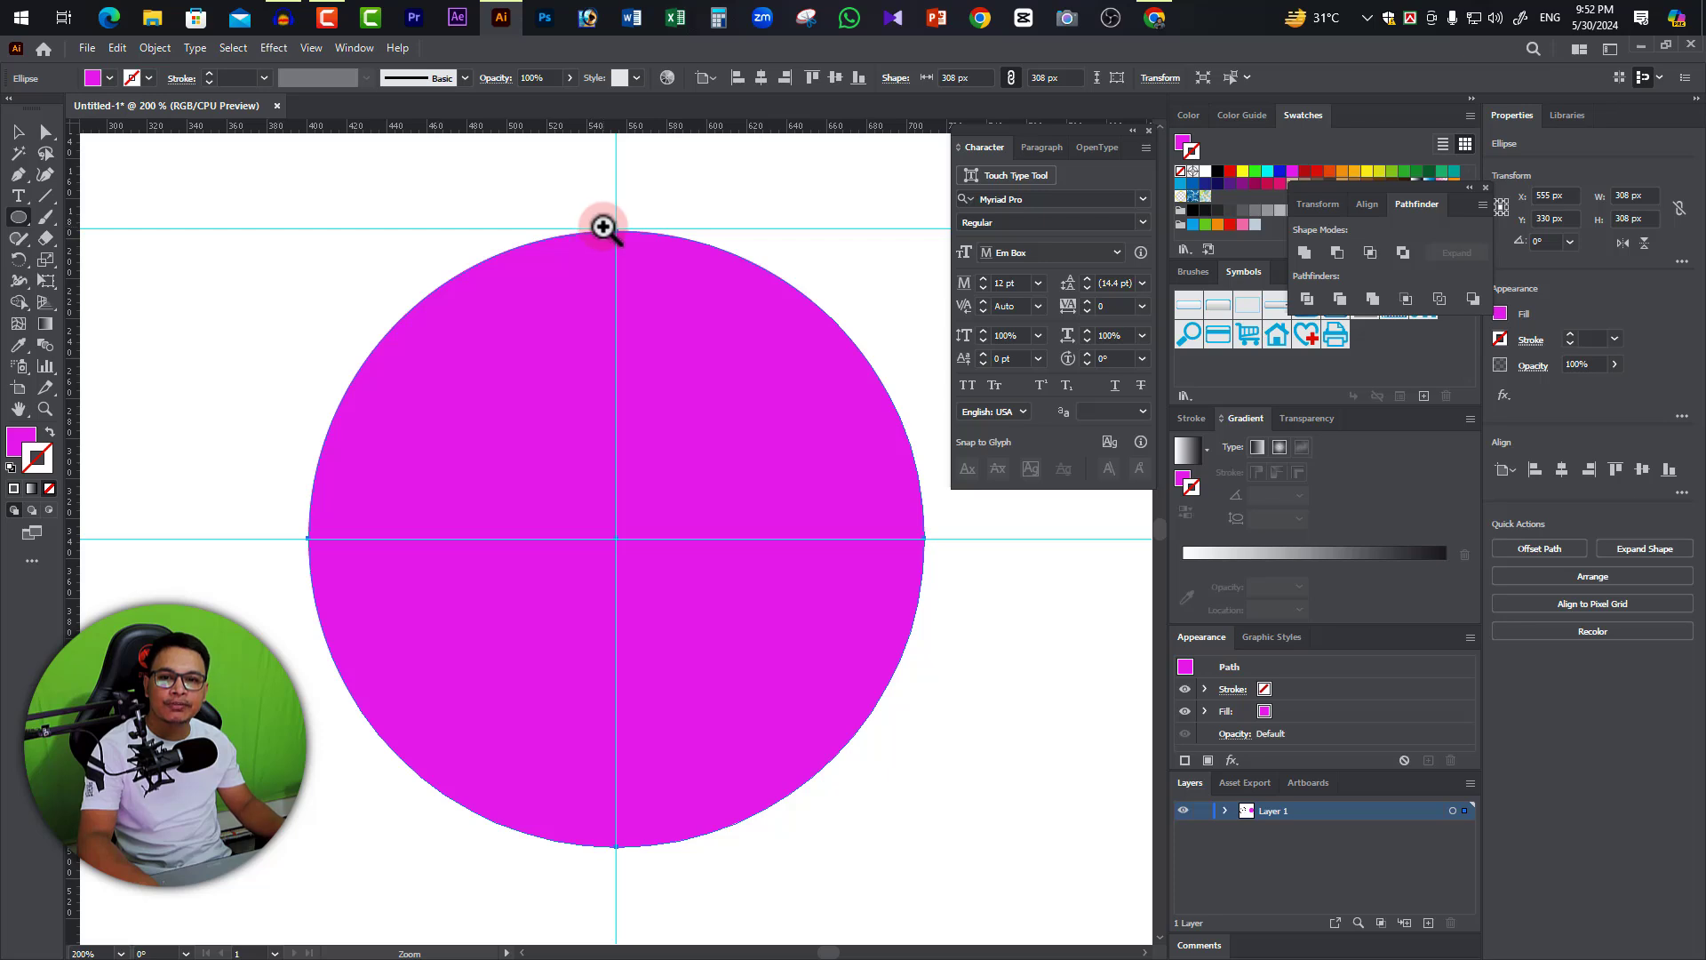
pyautogui.click(602, 257)
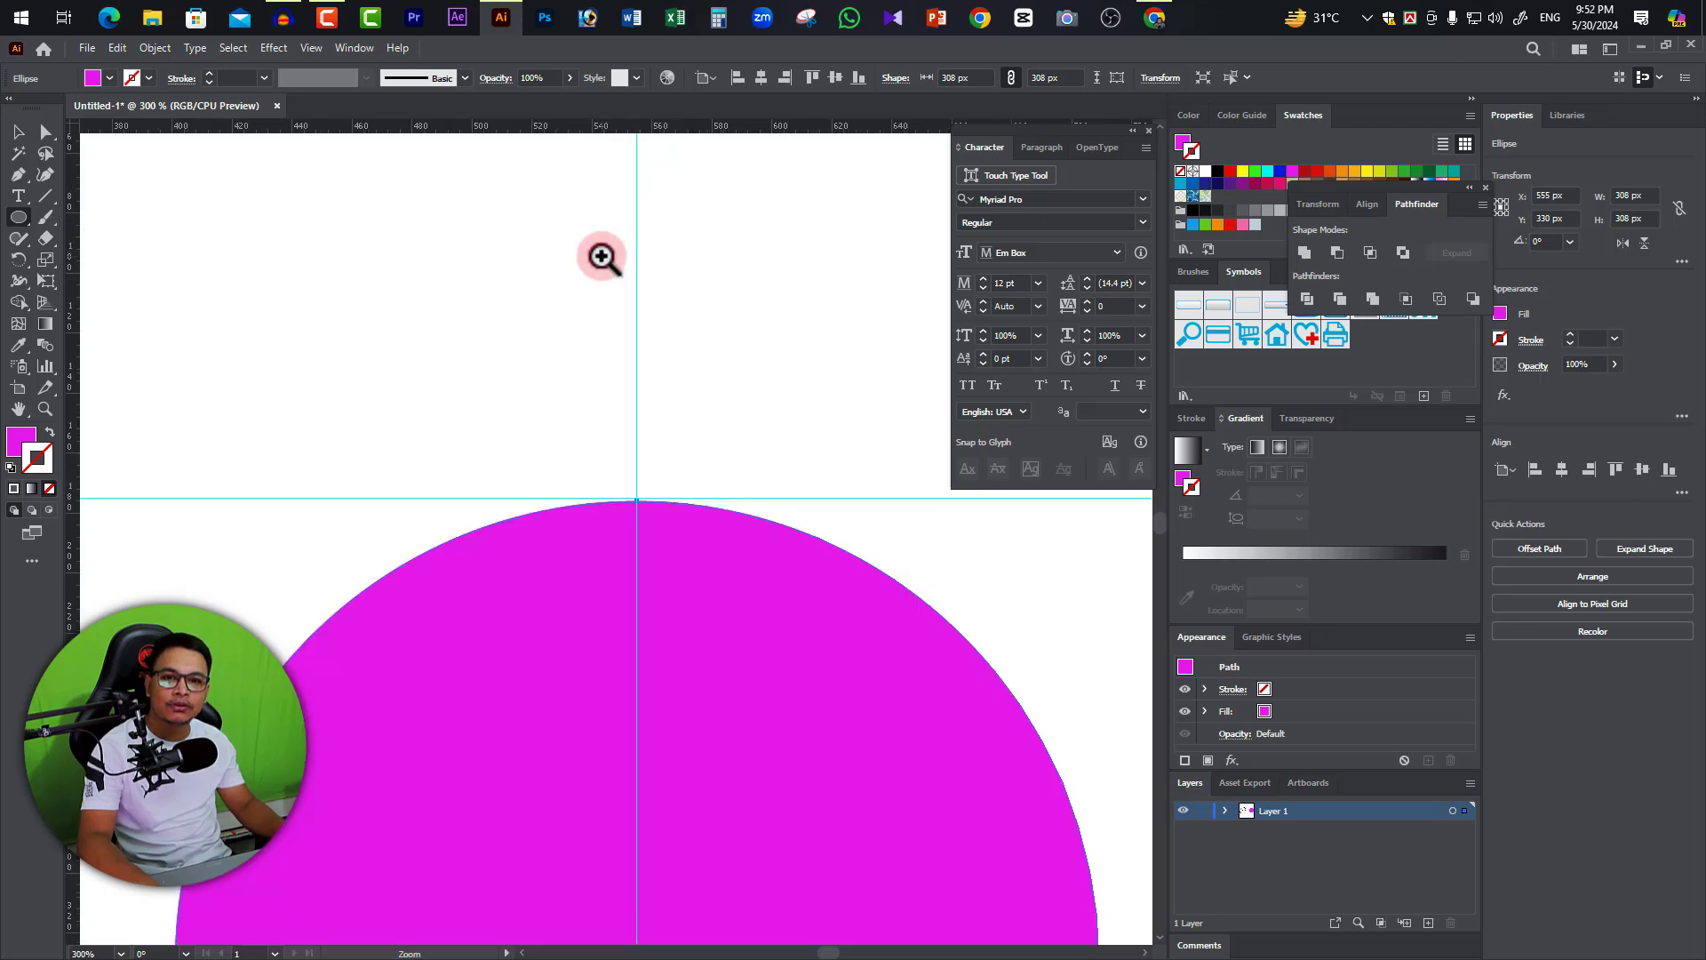
pyautogui.click(519, 552)
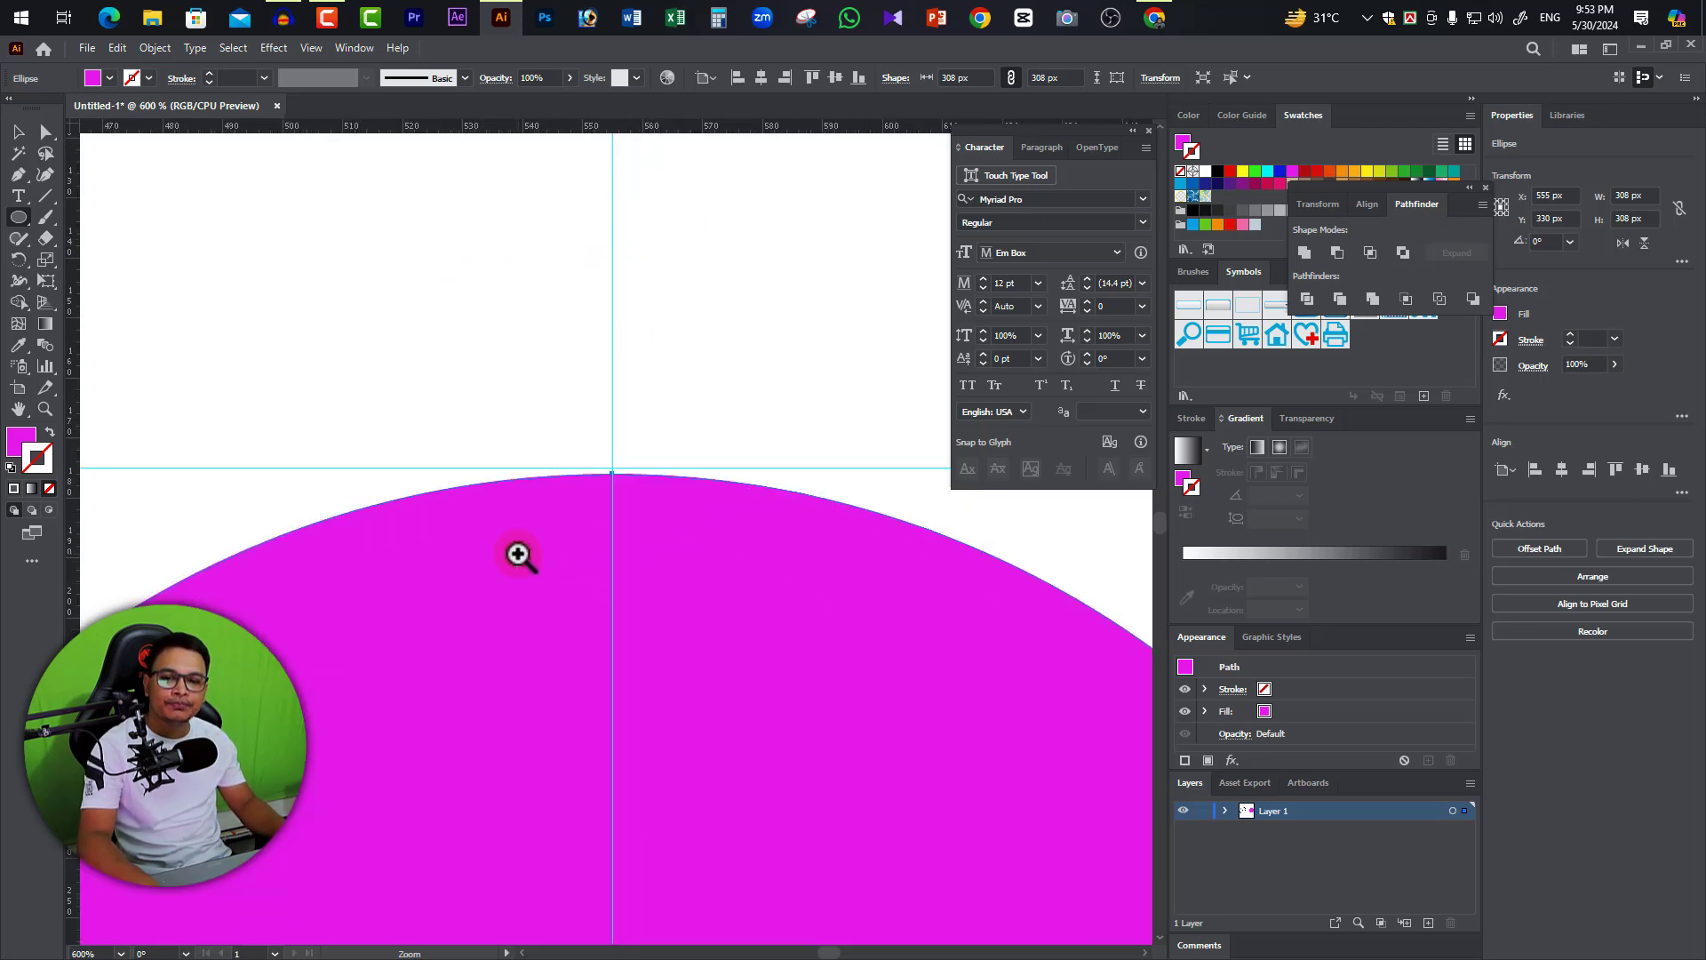
pyautogui.click(752, 440)
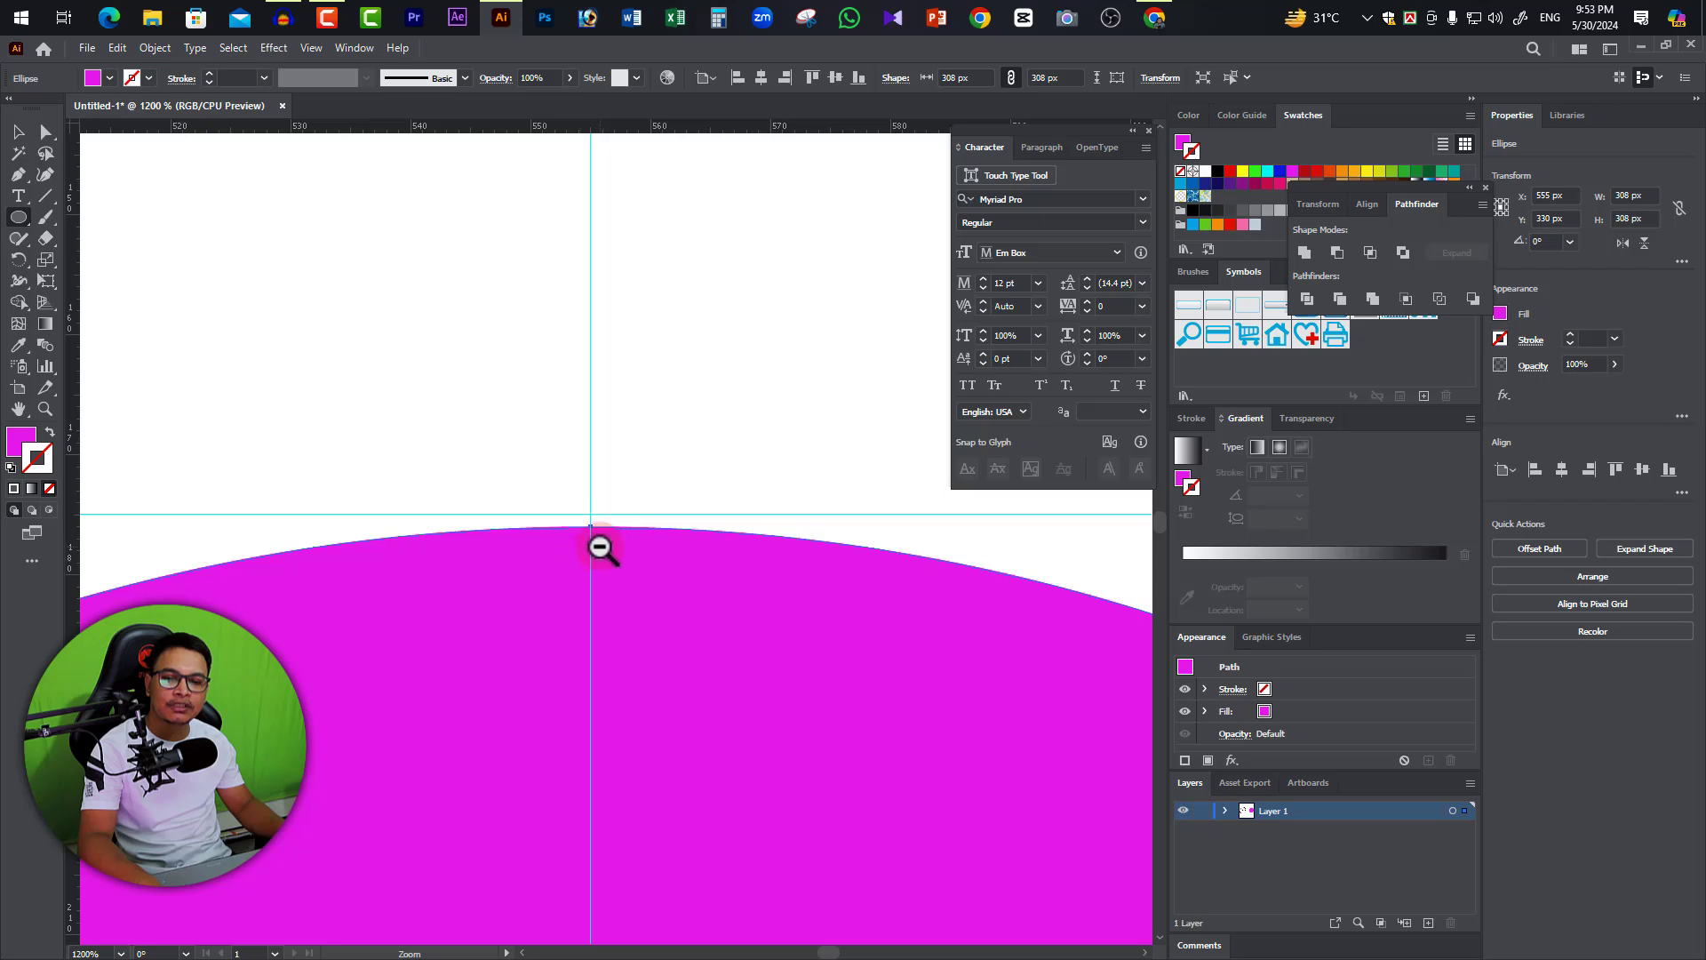
pyautogui.keyDown('alt'); pyautogui.click(596, 541); pyautogui.keyUp('alt')
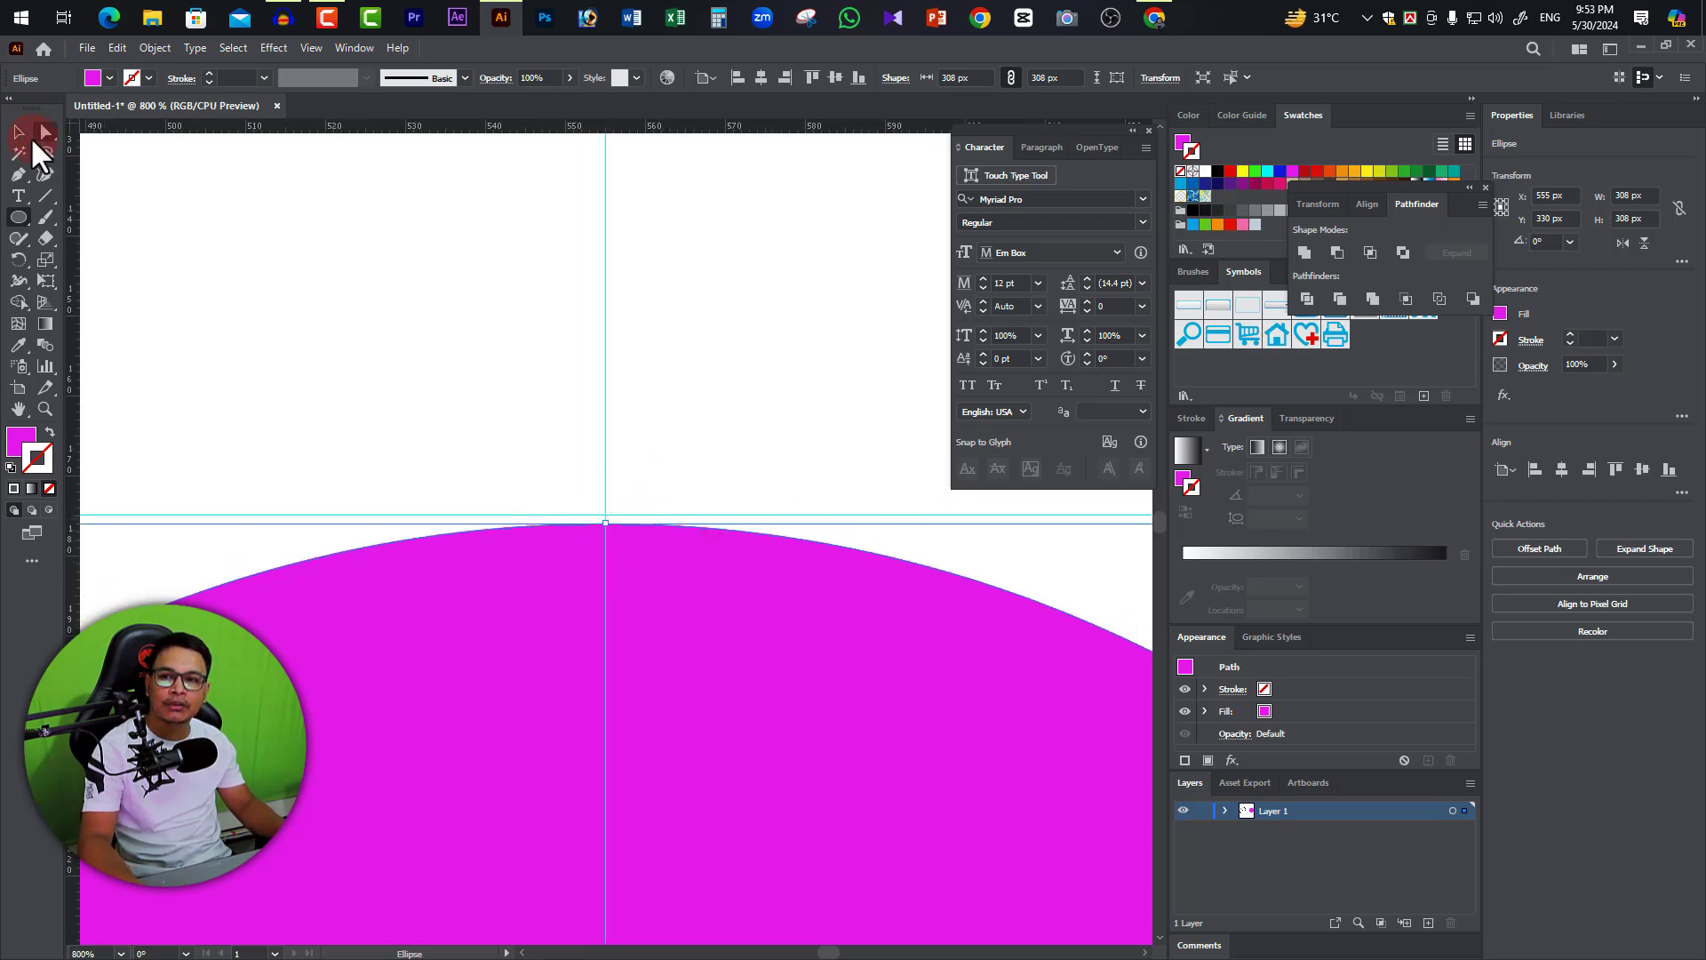
pyautogui.click(14, 130)
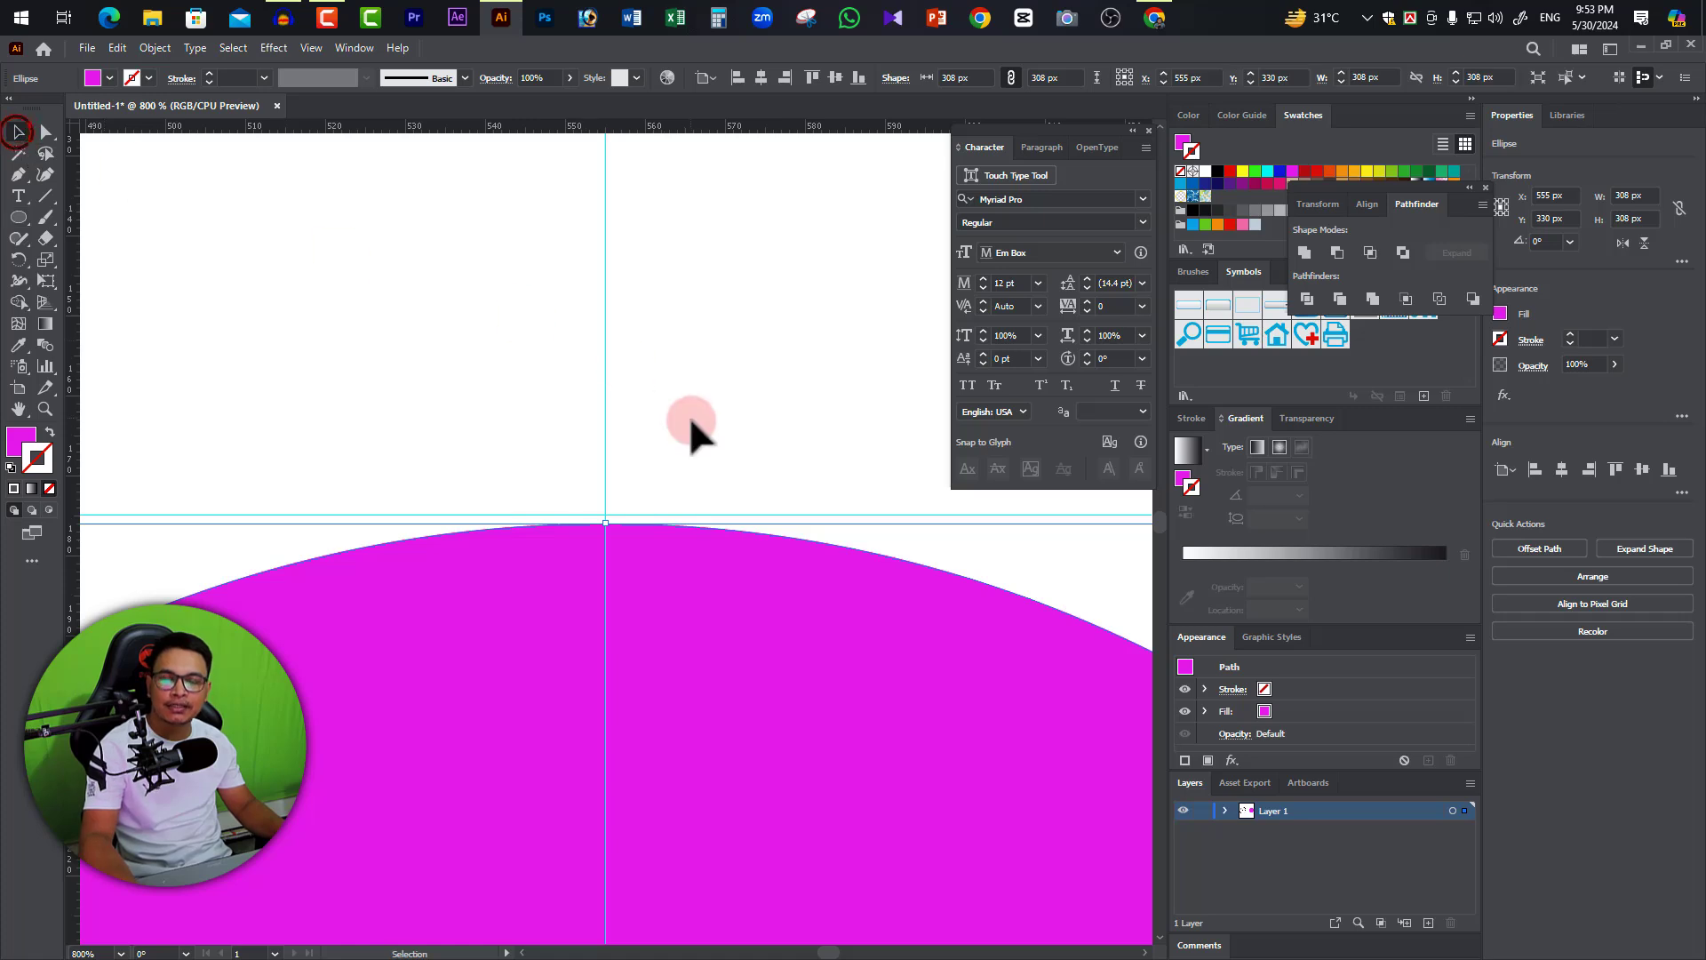
# Unlock the ruler guides from the canvas context menu.
pyautogui.click(656, 465)
pyautogui.click(638, 512)
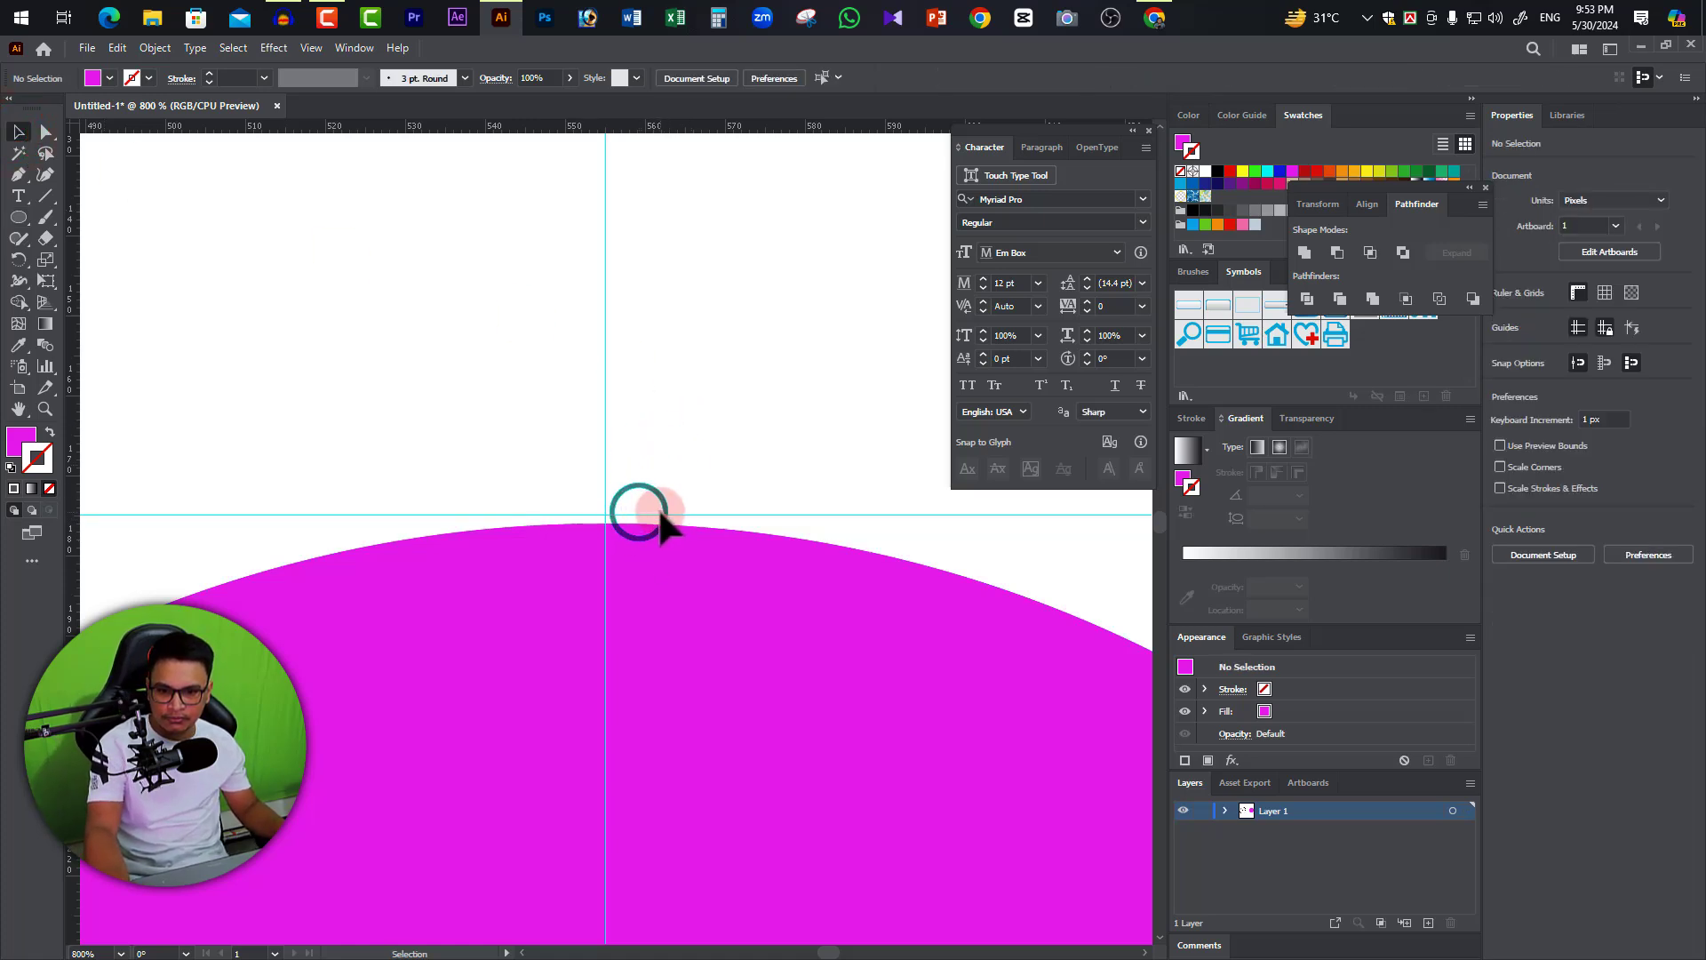
pyautogui.click(662, 513)
pyautogui.rightClick(668, 513)
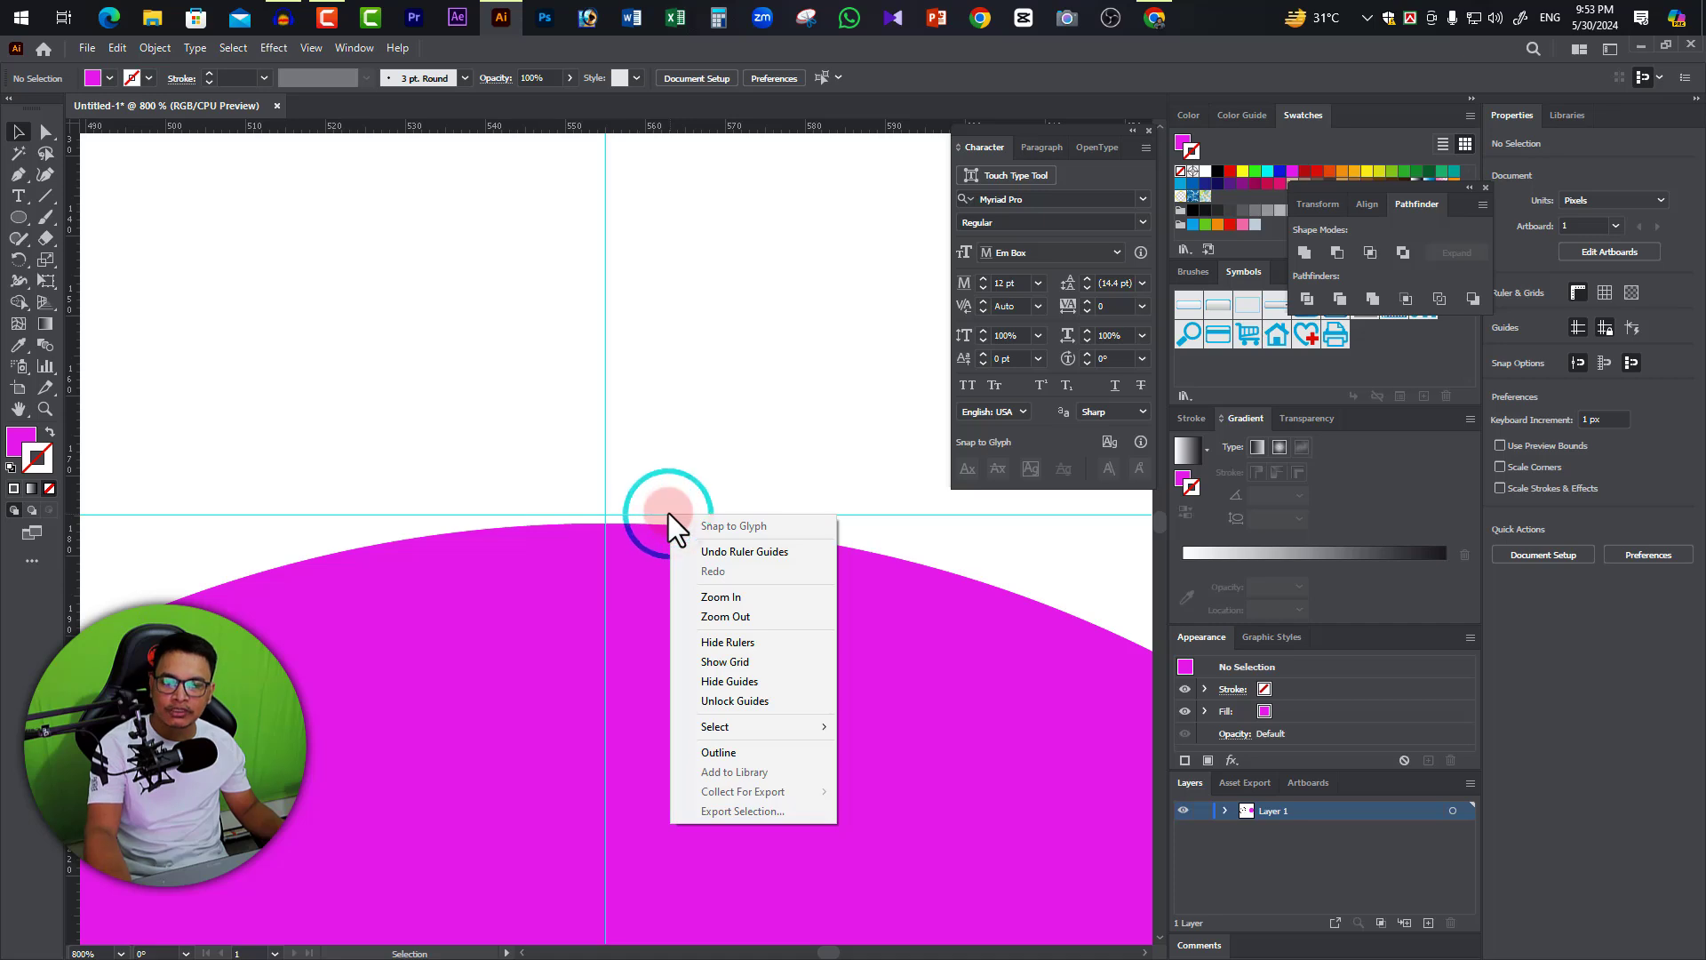
pyautogui.click(905, 498)
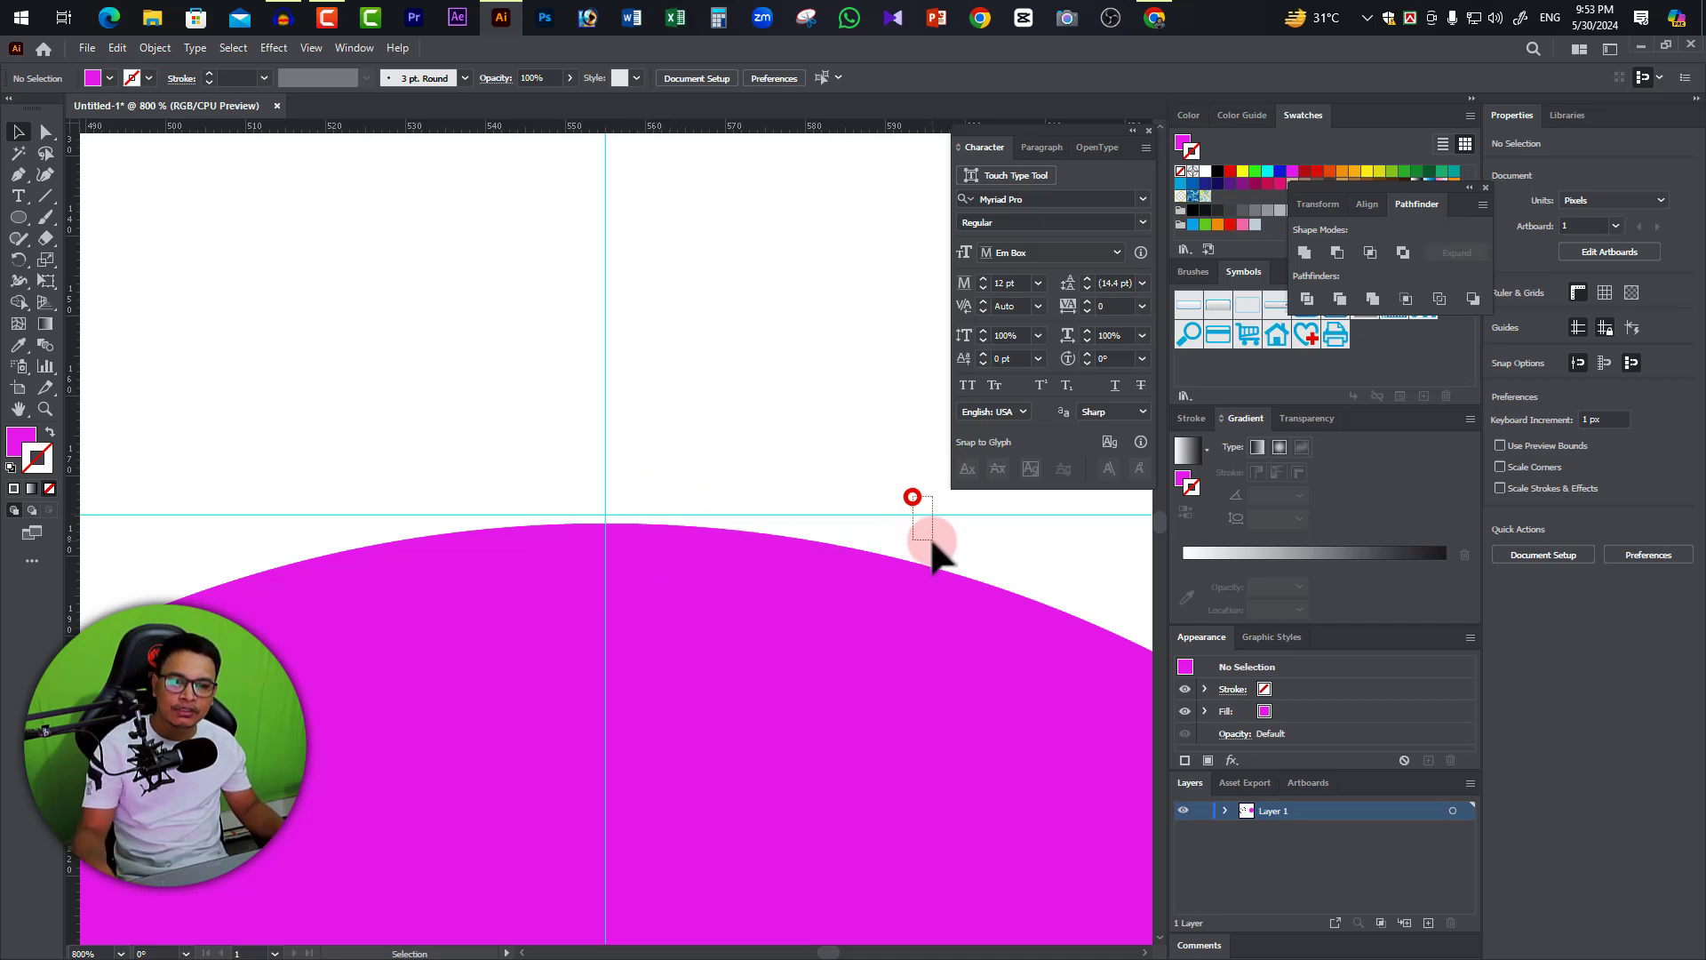
pyautogui.rightClick(810, 516)
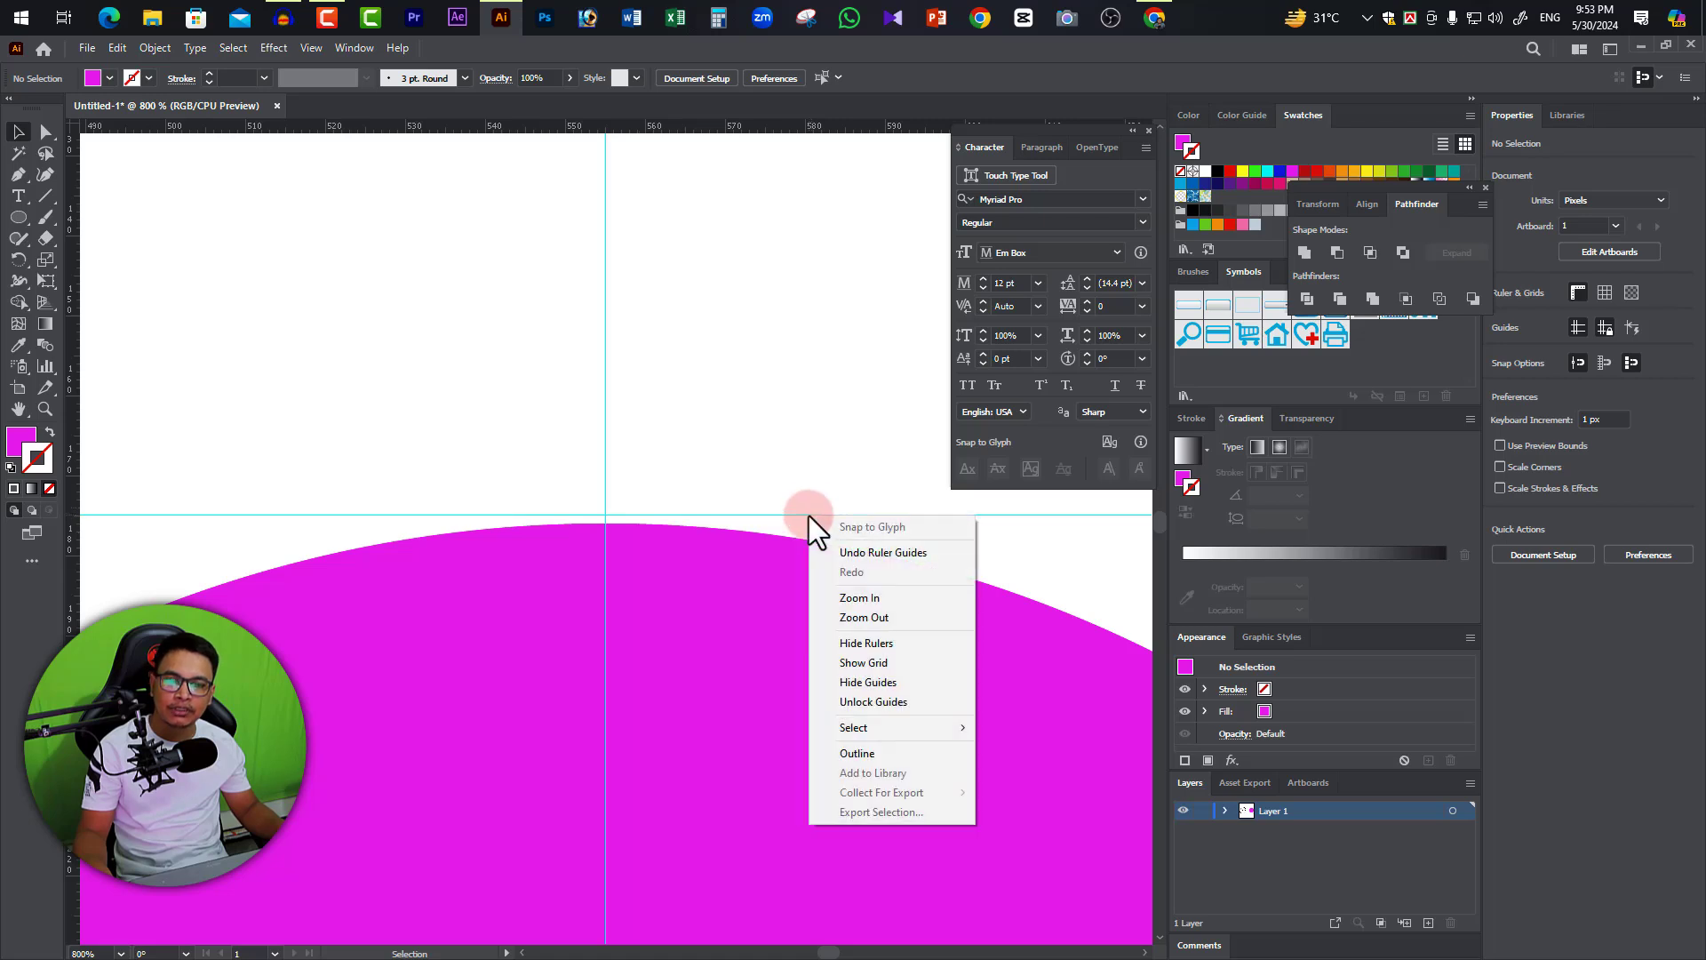
pyautogui.click(903, 702)
# Line the horizontal guide up with the magenta circle's top edge, then pick the Ellipse Tool.
pyautogui.click(778, 441)
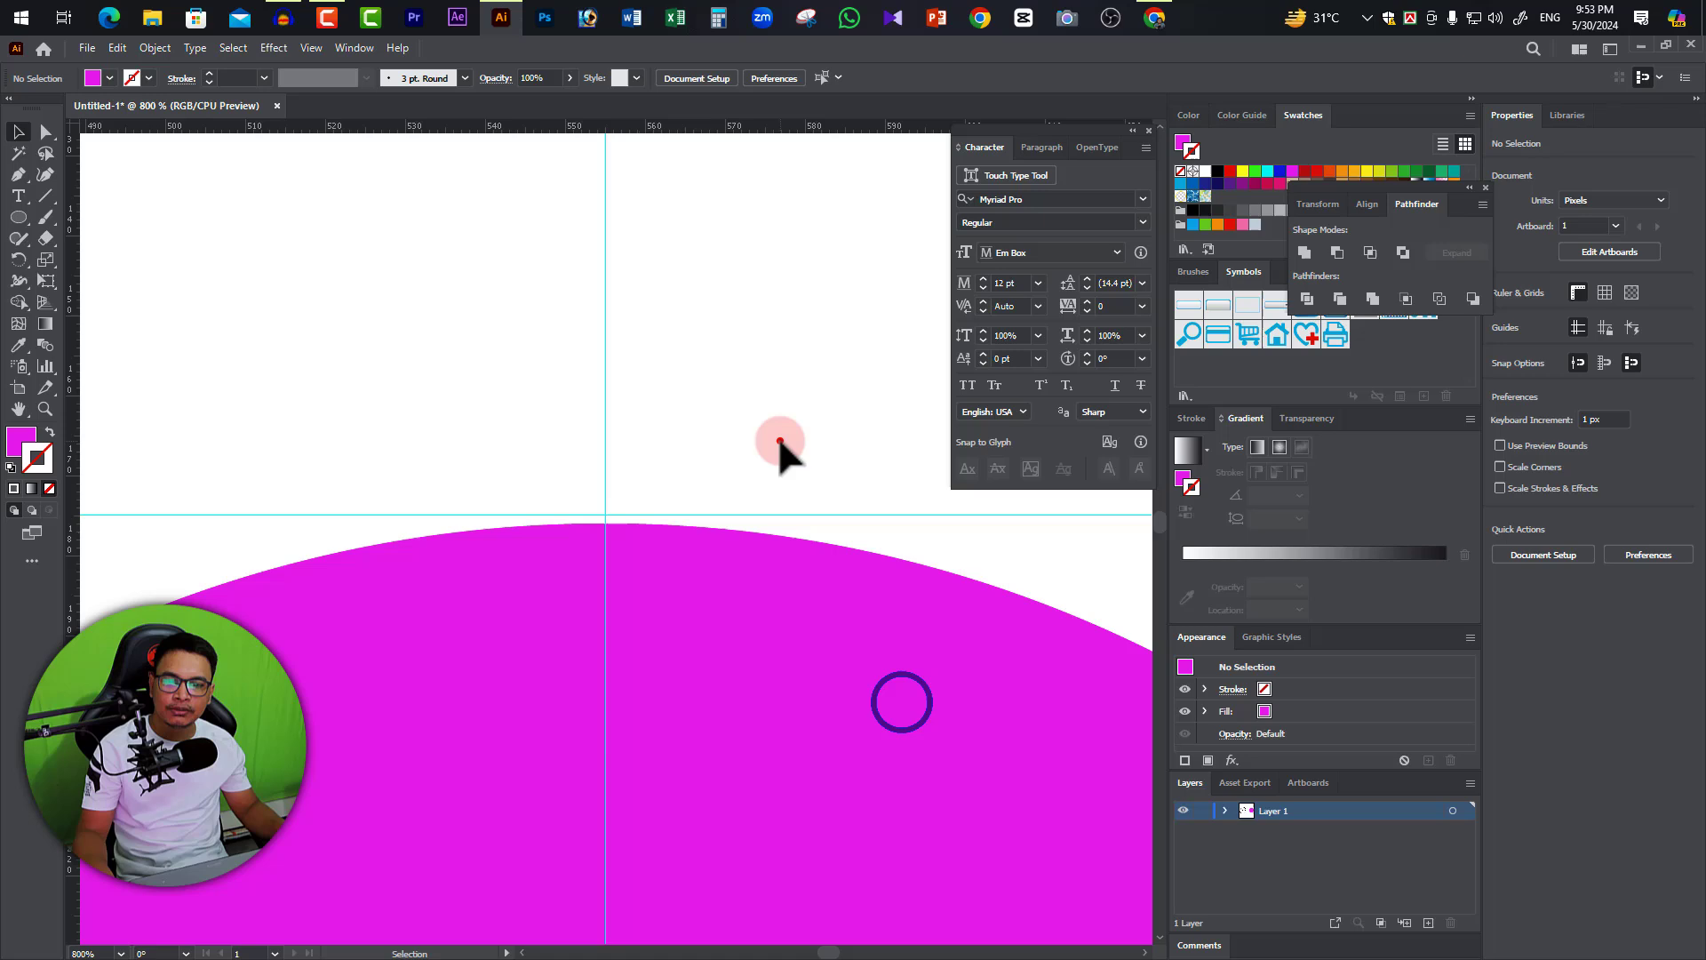
pyautogui.moveTo(817, 513); pyautogui.dragTo(831, 527)
pyautogui.click(834, 525)
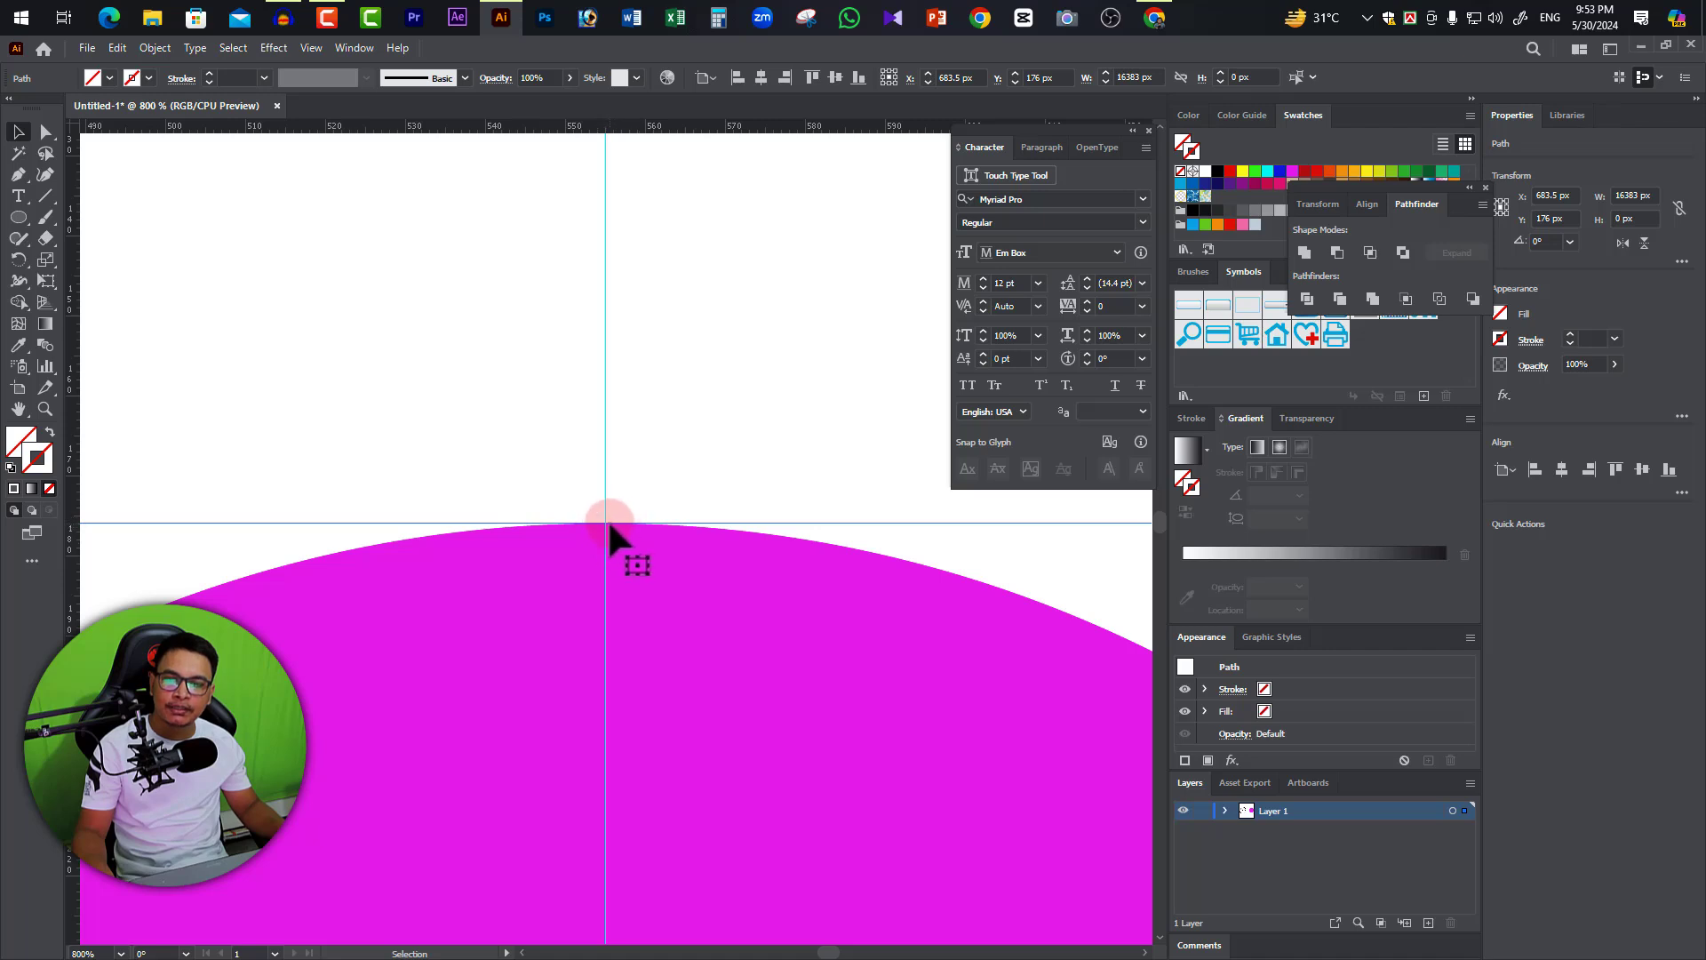
pyautogui.click(18, 218)
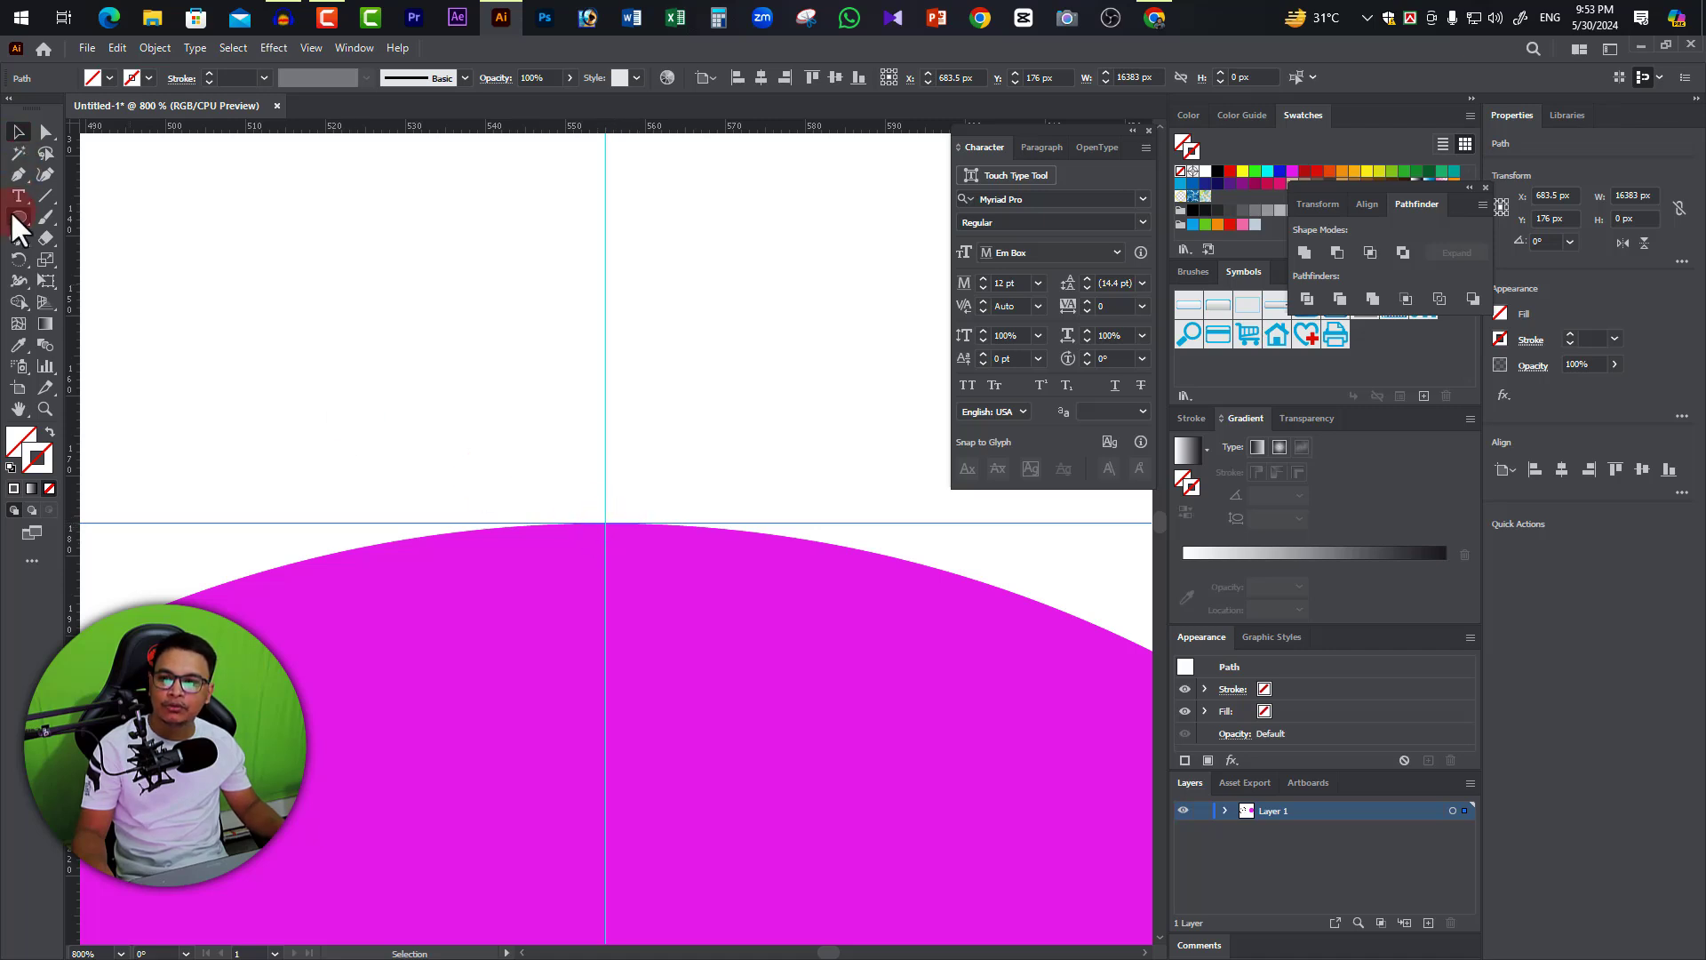
pyautogui.moveTo(20, 234); pyautogui.dragTo(89, 266)
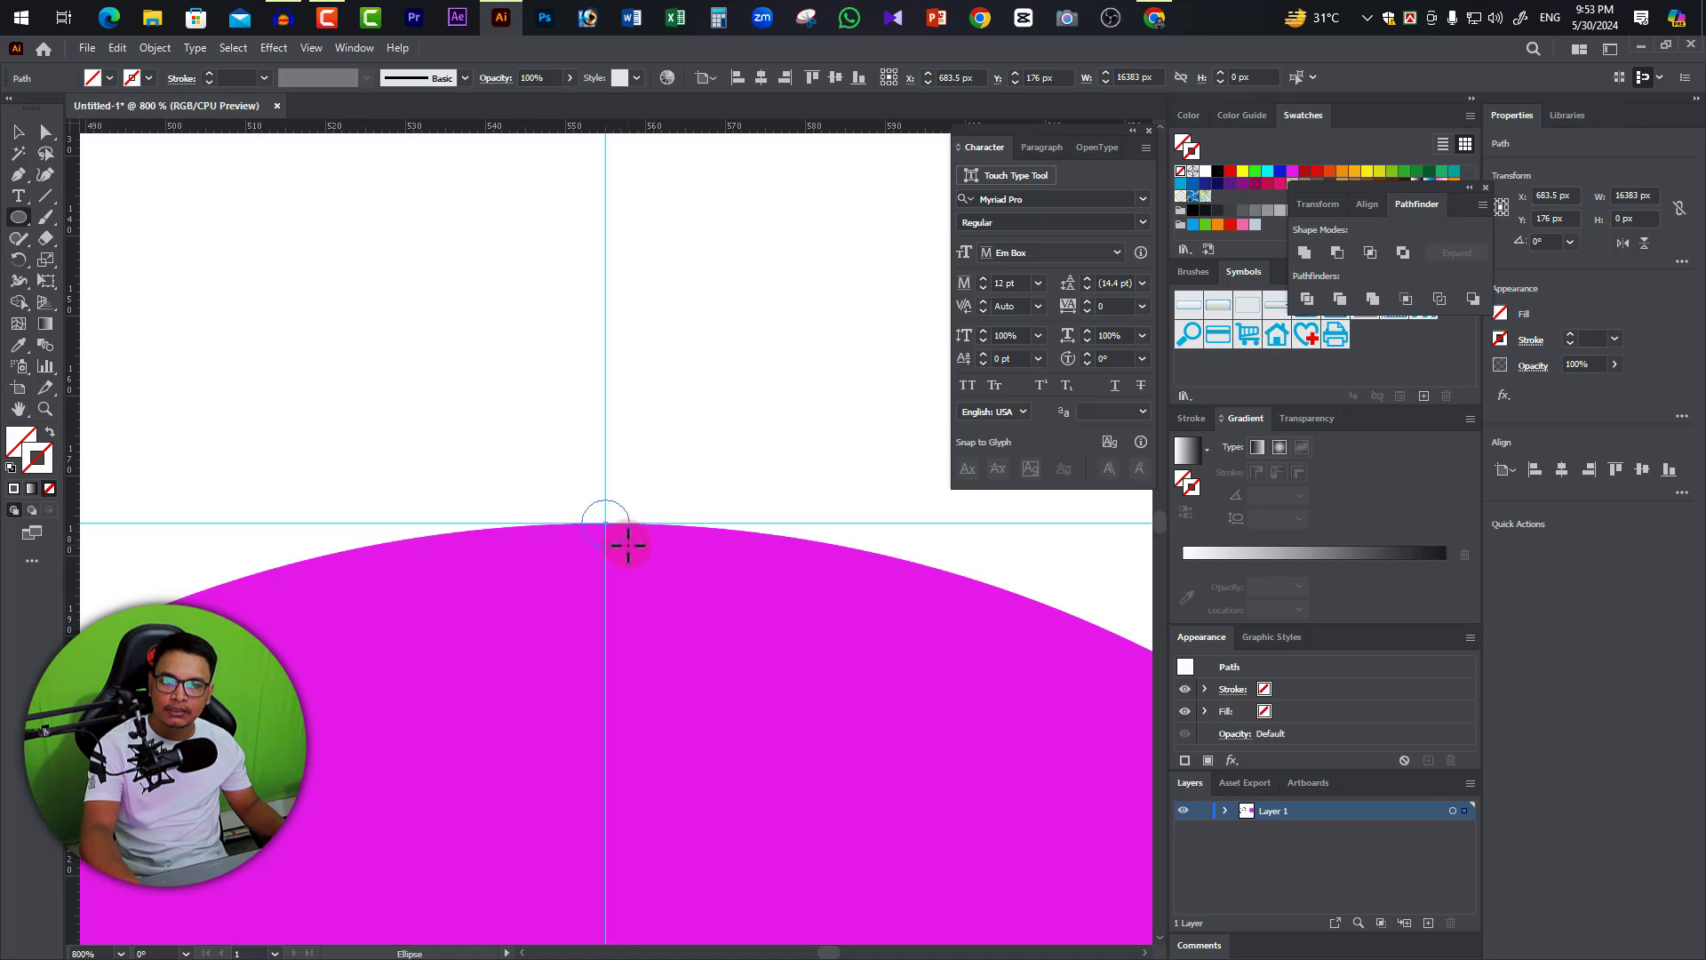
# Draw a 10 px circle at the guide intersection and give it a dark green fill.
pyautogui.moveTo(643, 553); pyautogui.dragTo(642, 555)
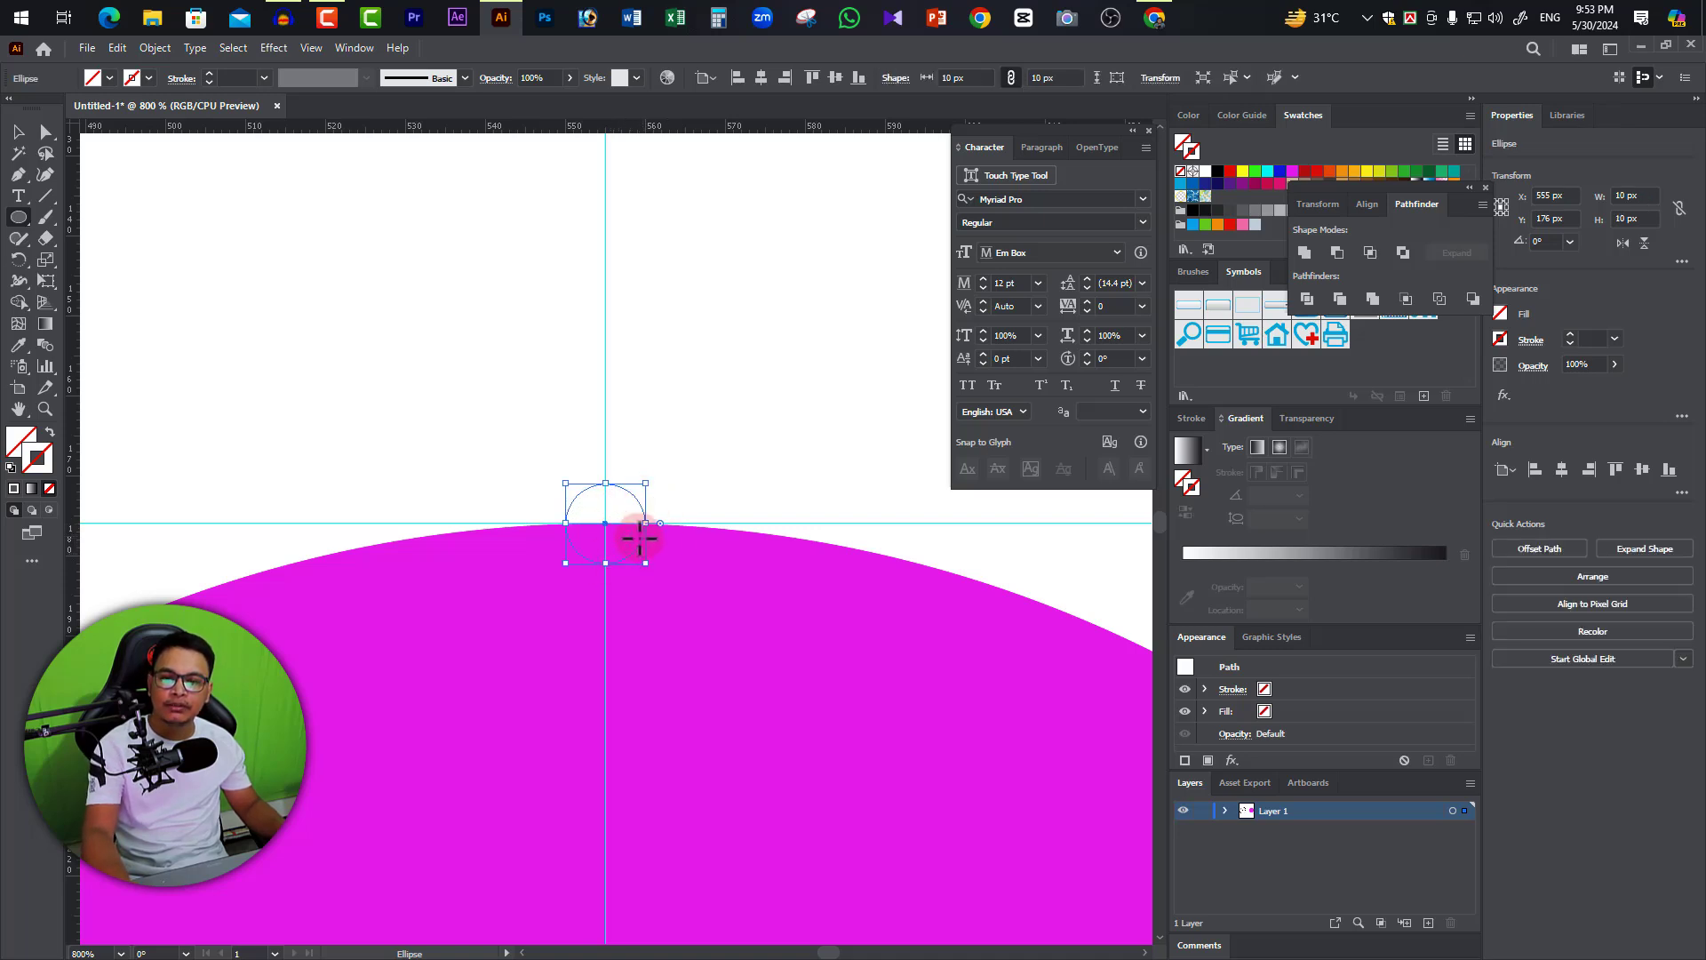
pyautogui.click(1426, 172)
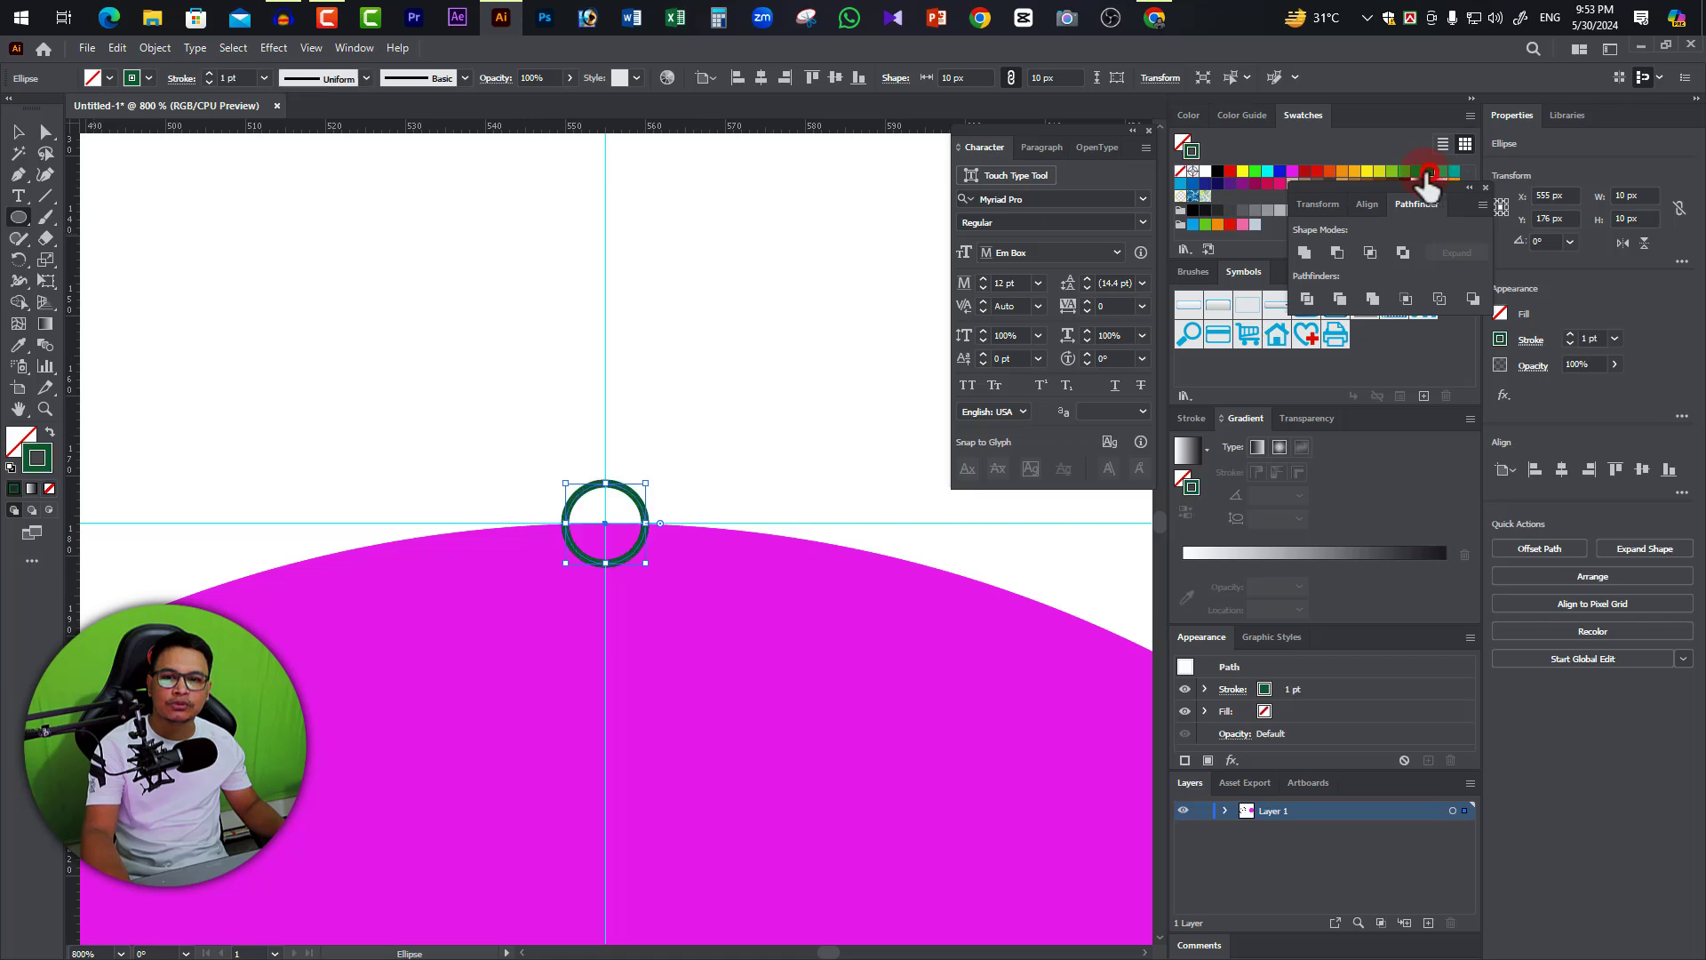
pyautogui.click(49, 432)
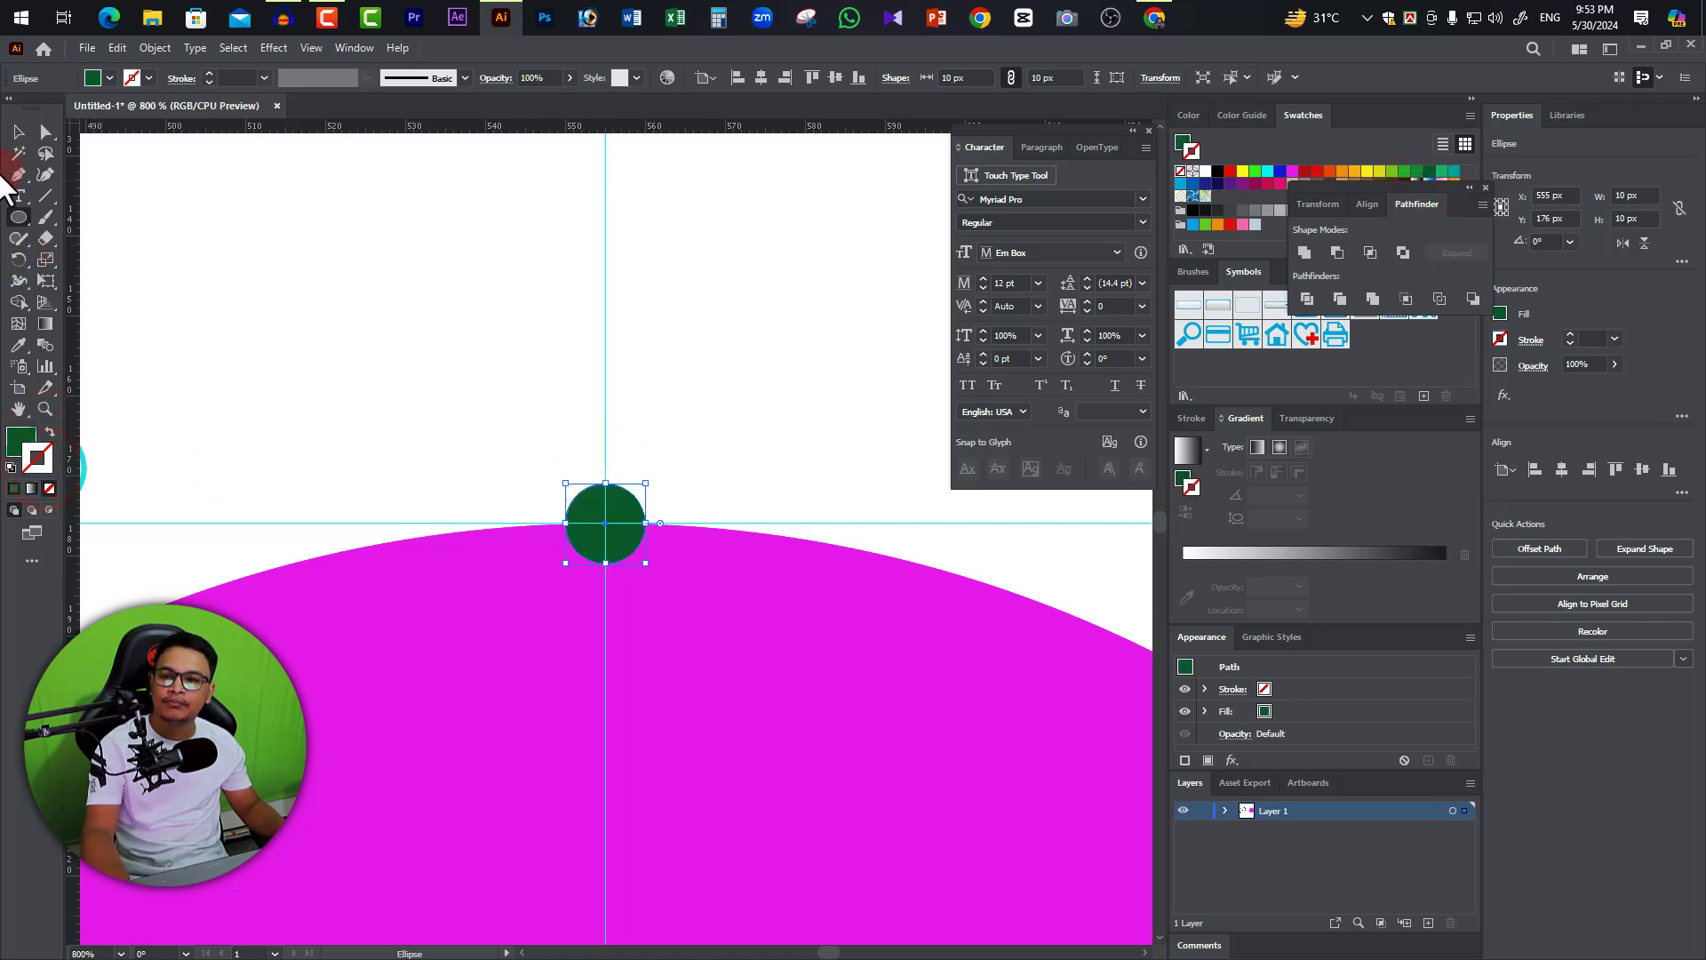
pyautogui.click(18, 133)
pyautogui.click(698, 391)
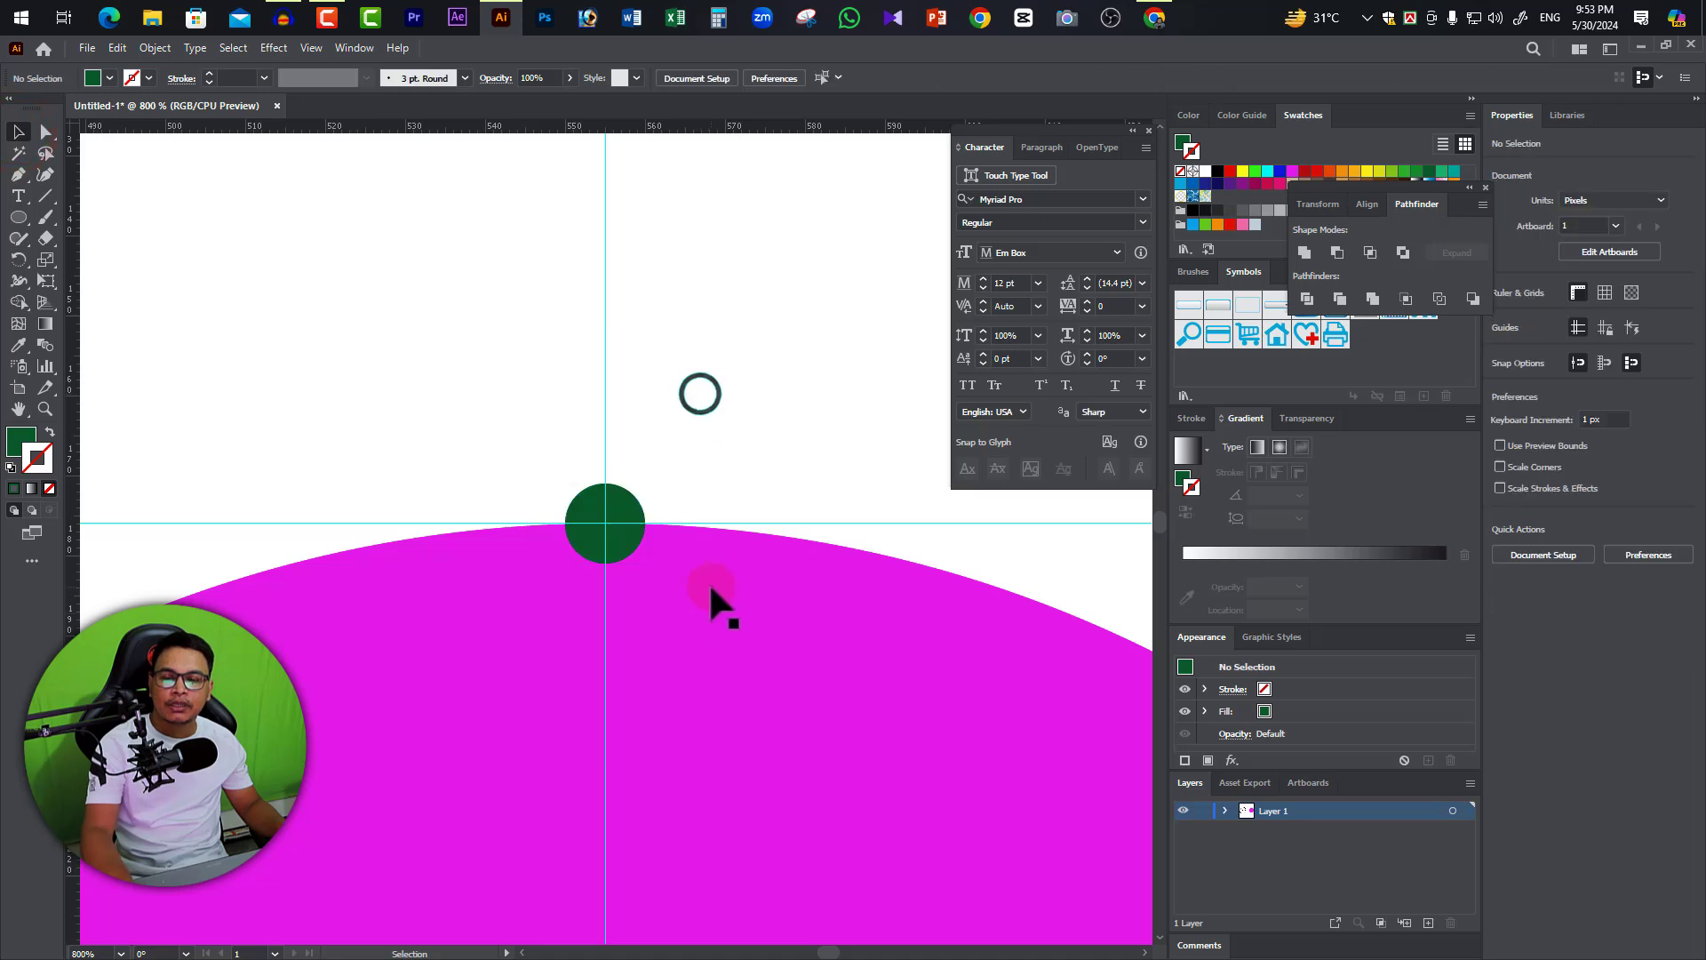
# Zoom out to see the whole magenta circle and select it.
pyautogui.keyDown('alt'); pyautogui.click(655, 549); pyautogui.keyUp('alt')
pyautogui.keyDown('alt'); pyautogui.click(655, 549); pyautogui.keyUp('alt')
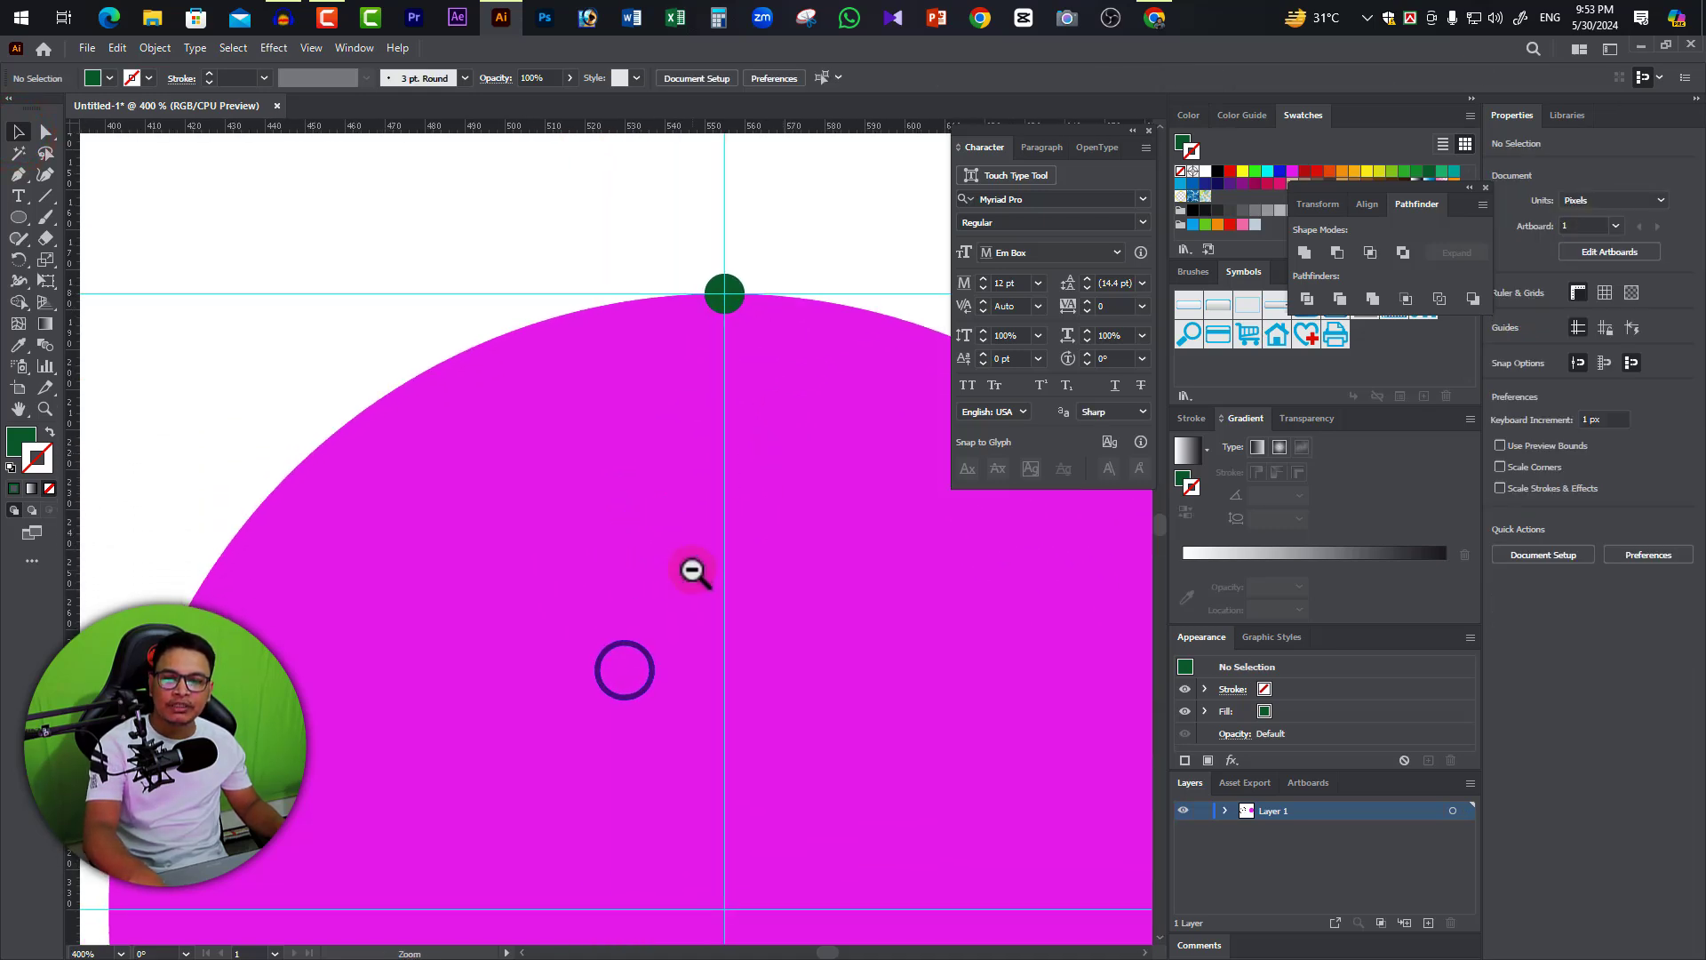
pyautogui.moveTo(693, 568); pyautogui.dragTo(684, 650)
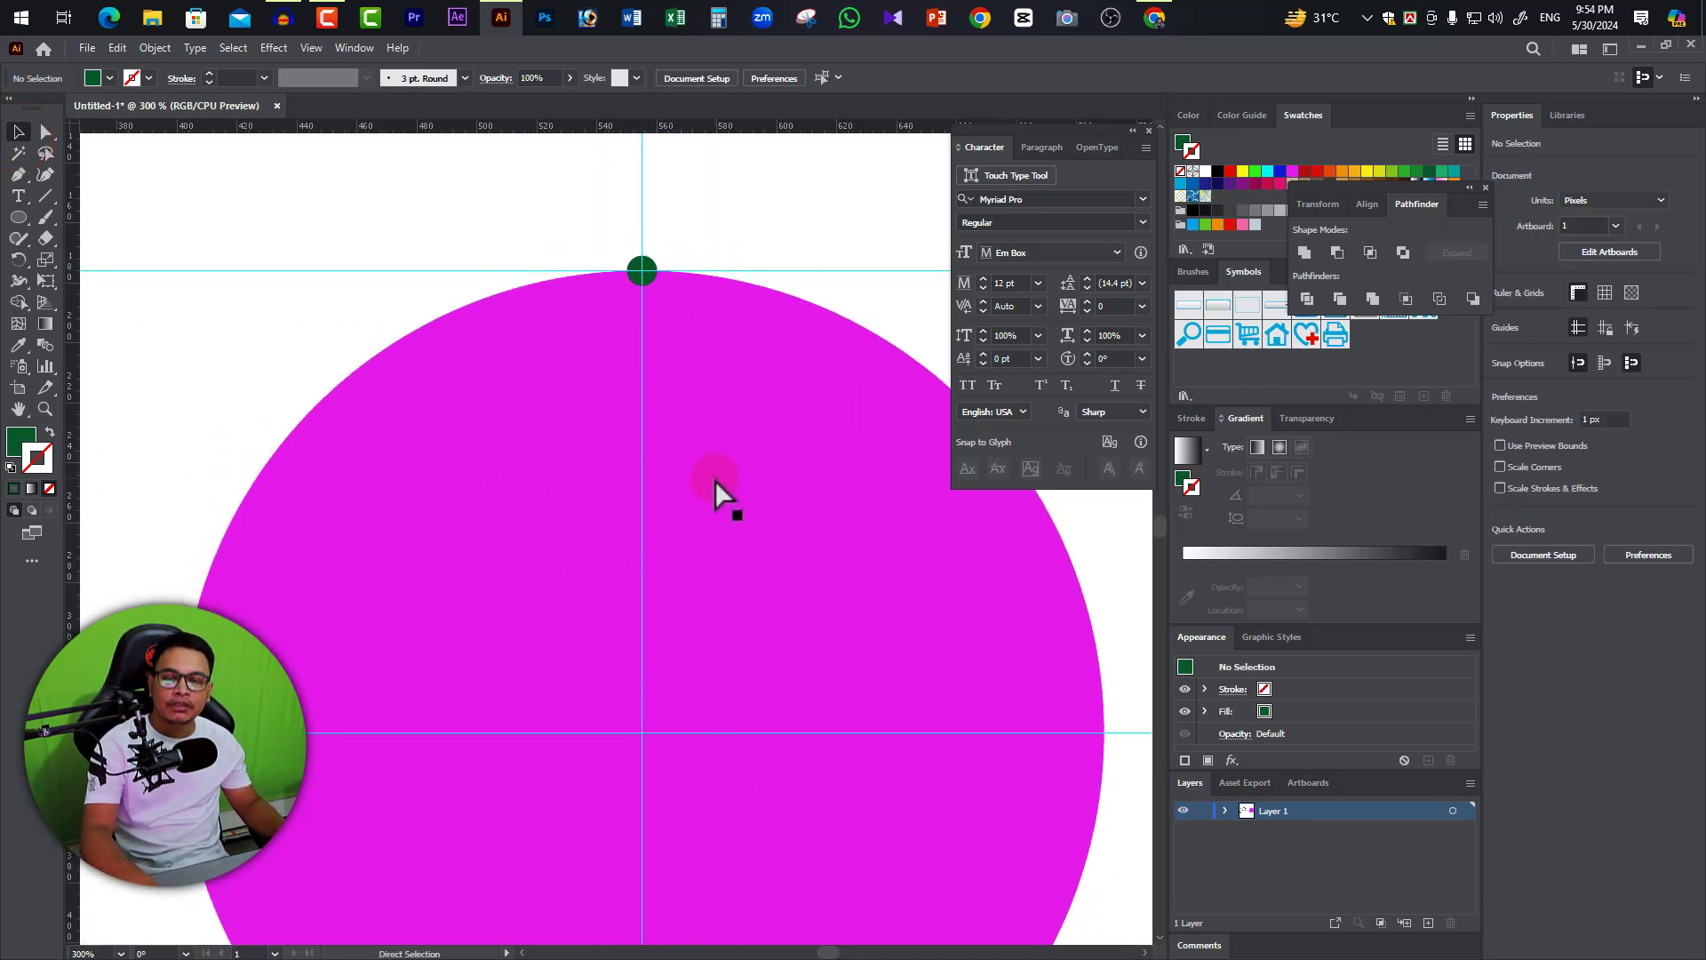
pyautogui.moveTo(786, 604); pyautogui.dragTo(751, 568)
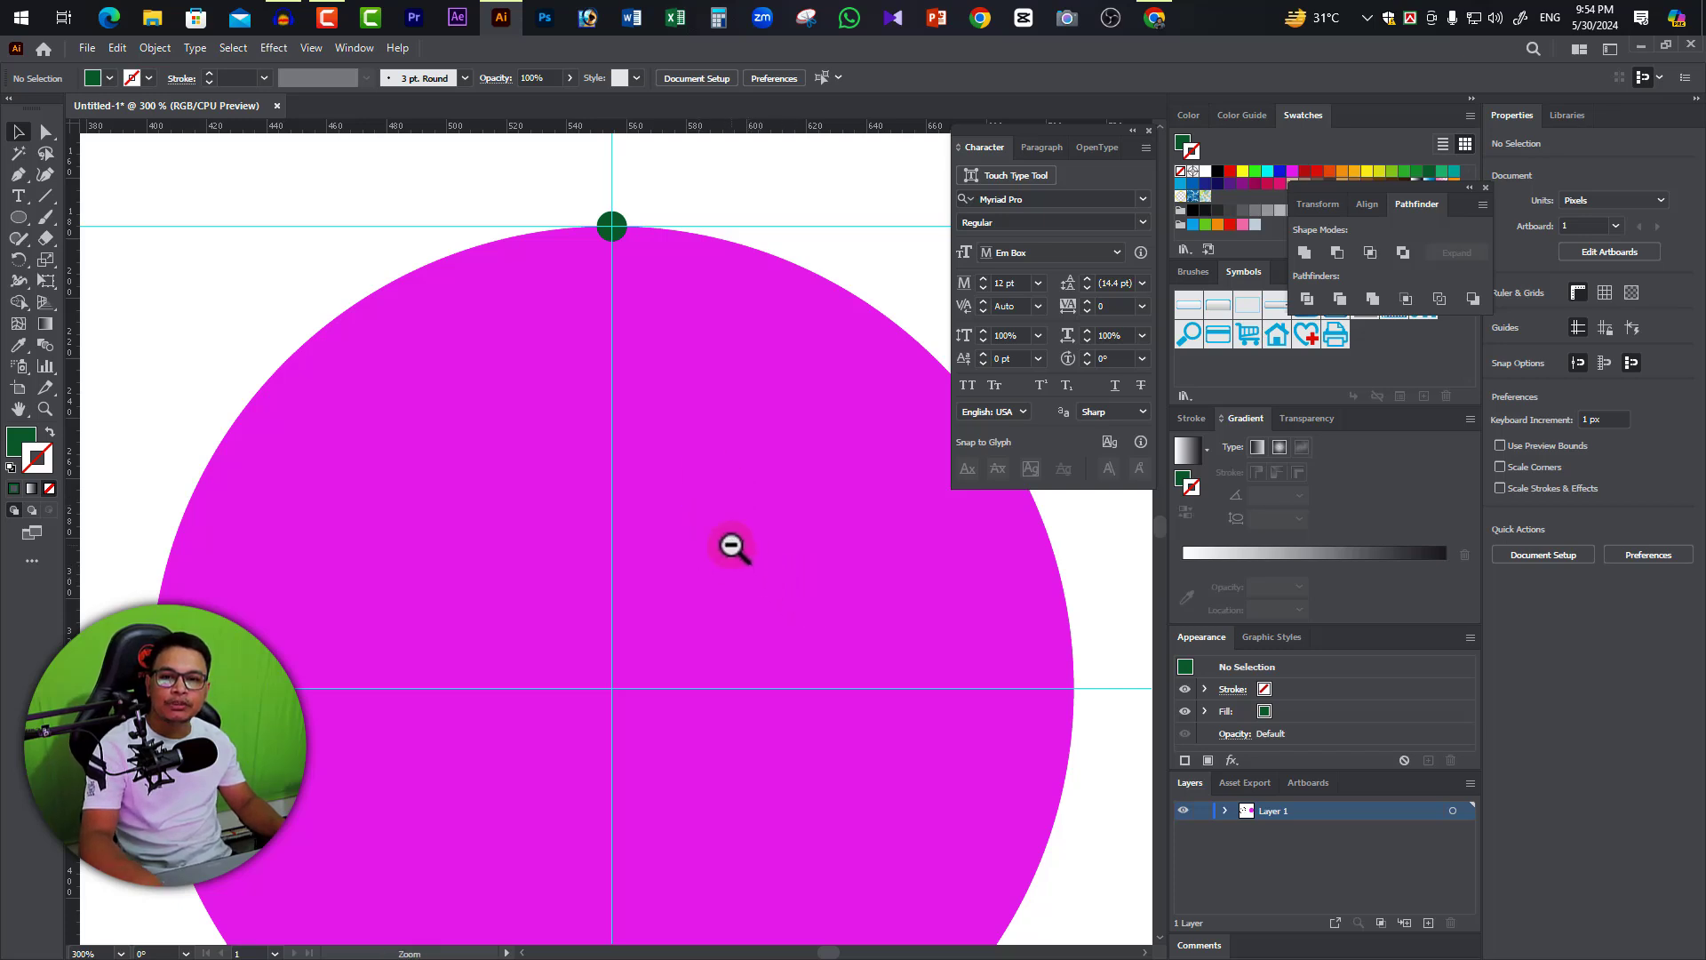
pyautogui.keyDown('alt'); pyautogui.click(734, 548); pyautogui.keyUp('alt')
pyautogui.click(710, 412)
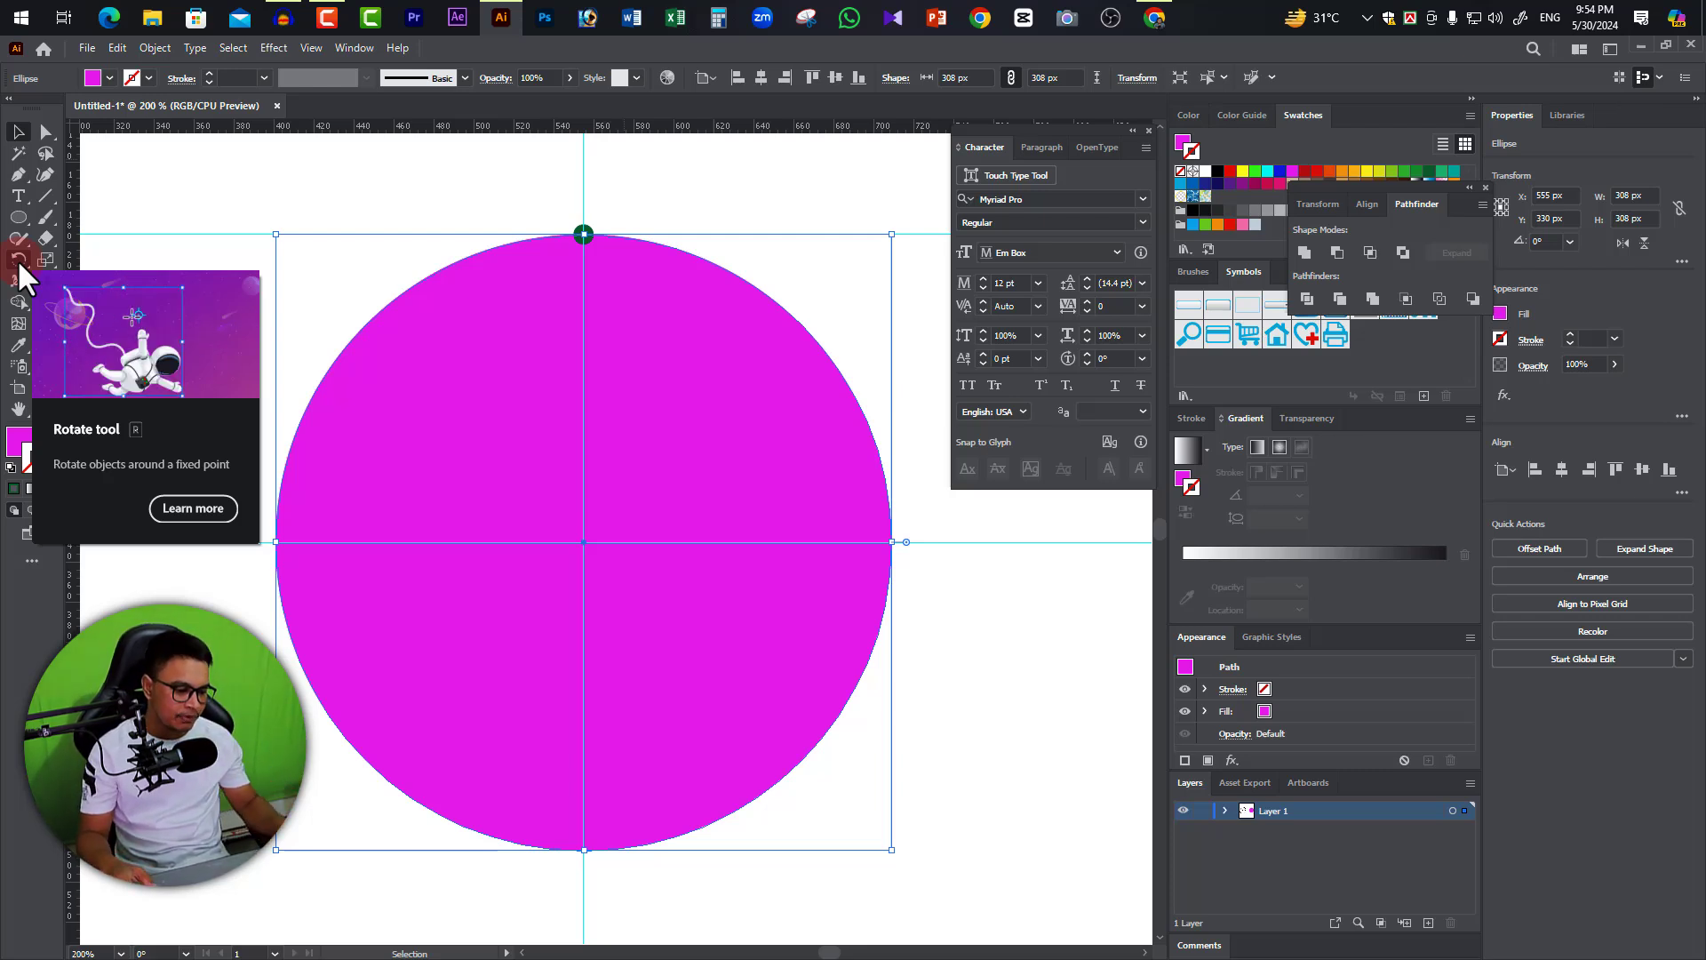
# Choose the Rotate Tool from the toolbar flyout.
pyautogui.click(1063, 793)
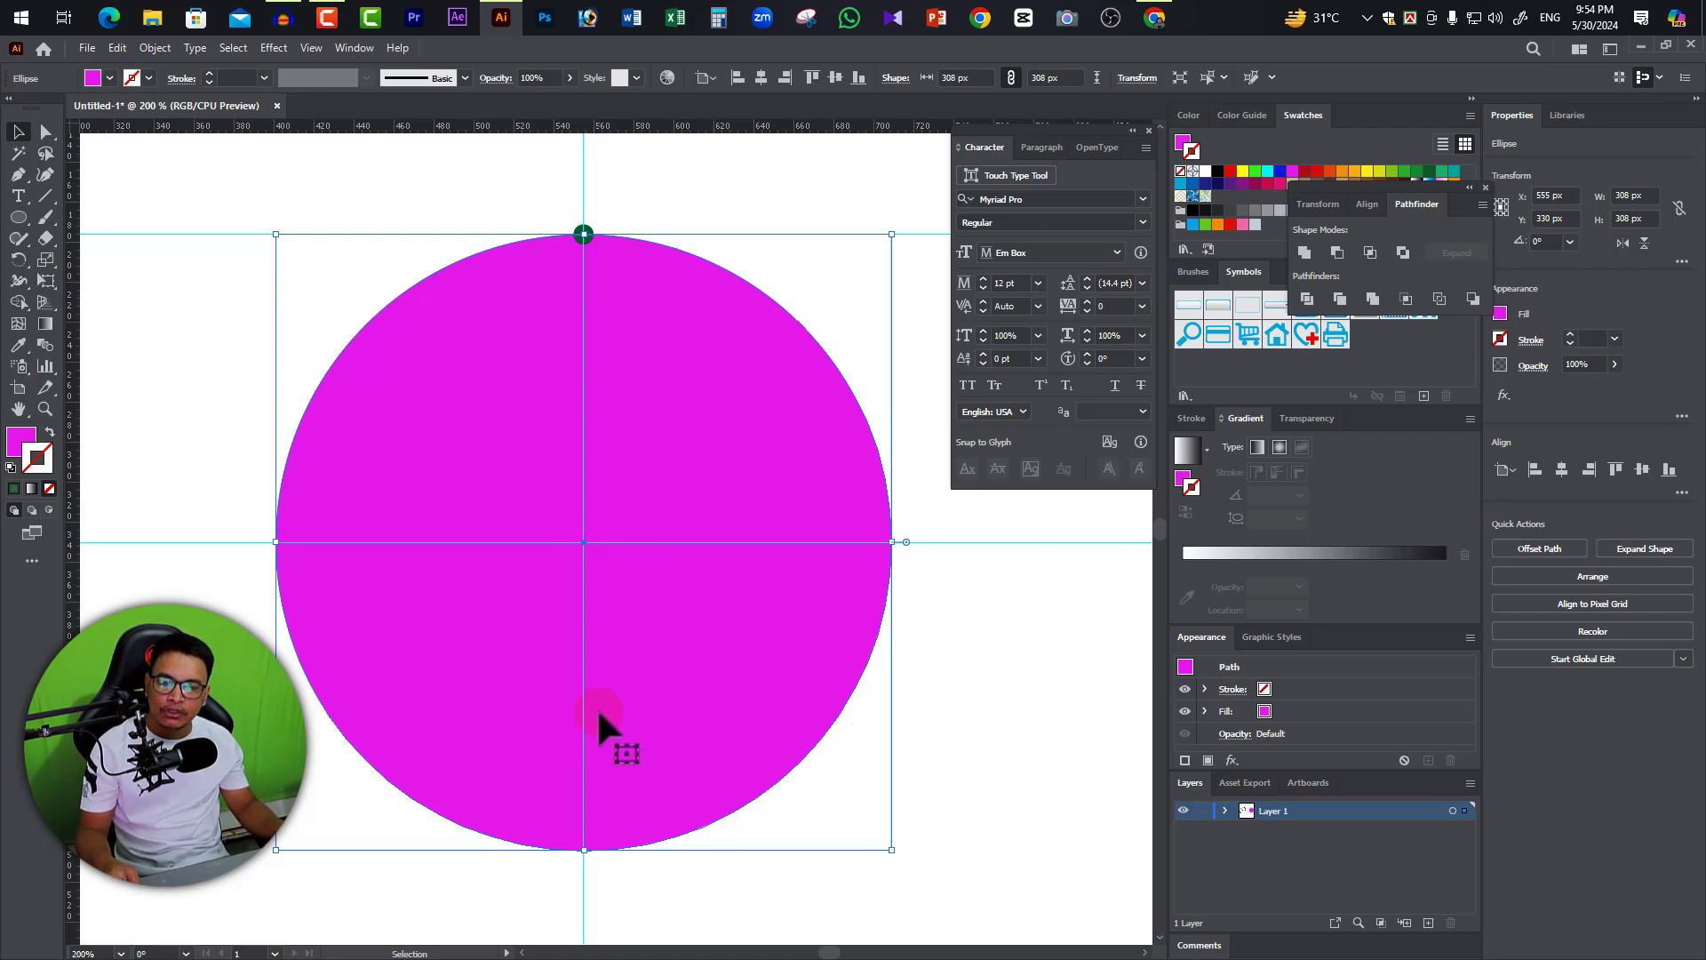
pyautogui.click(14, 261)
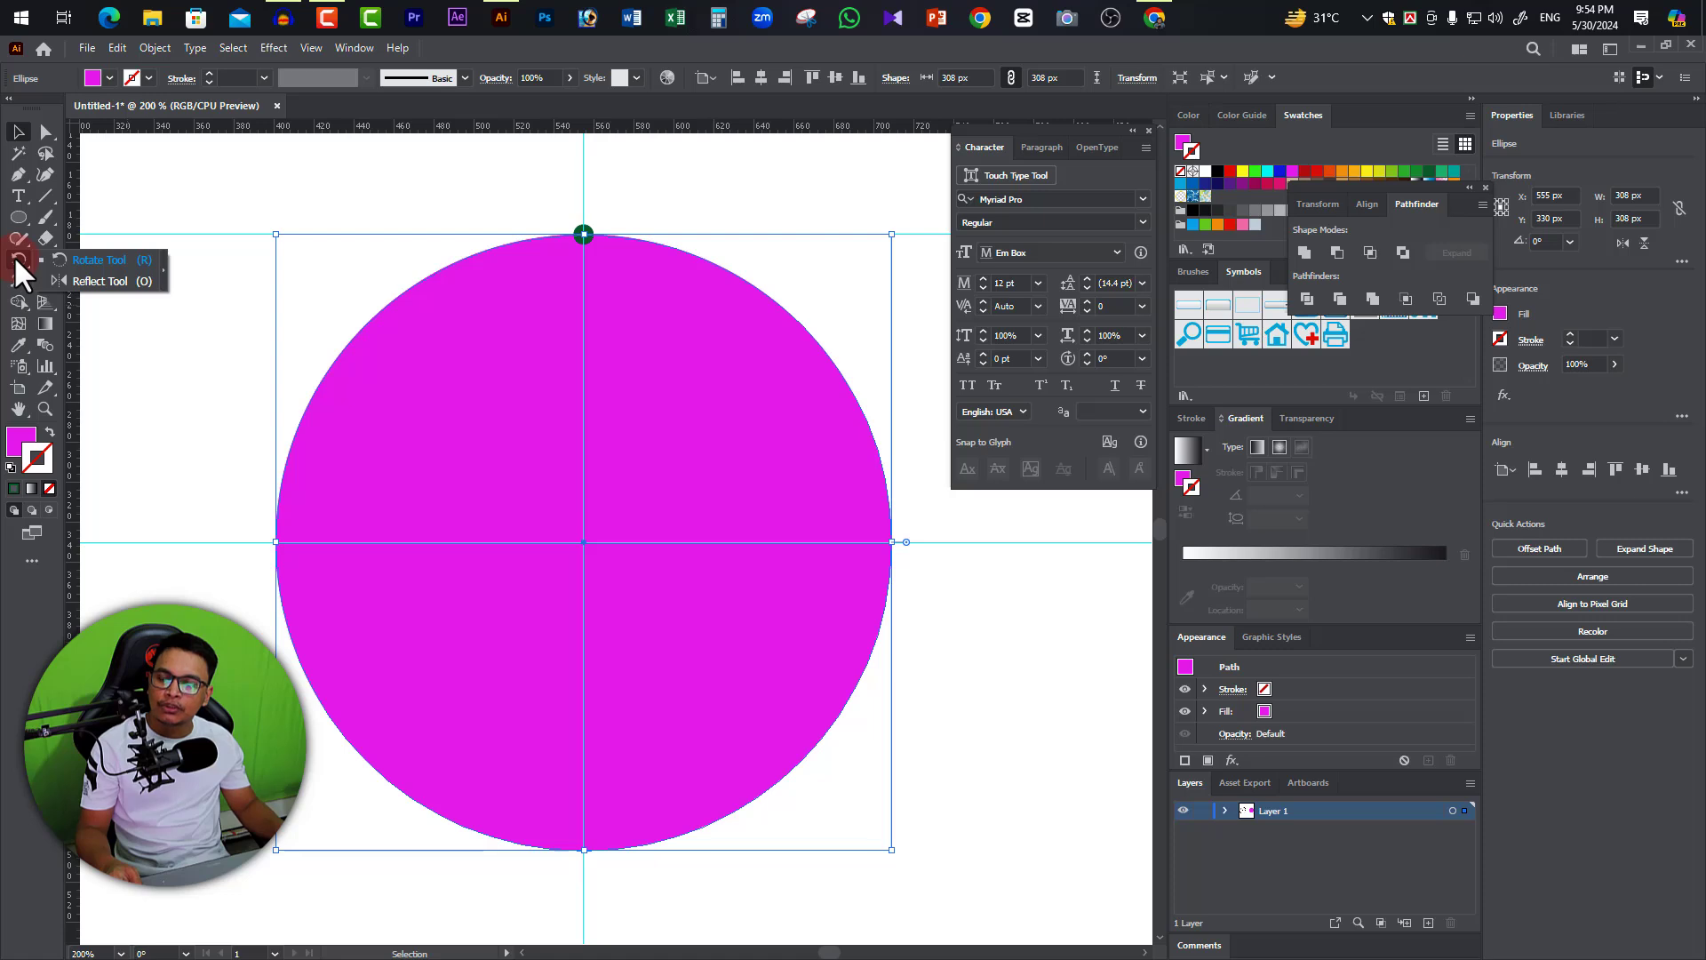
pyautogui.moveTo(15, 261); pyautogui.dragTo(120, 287)
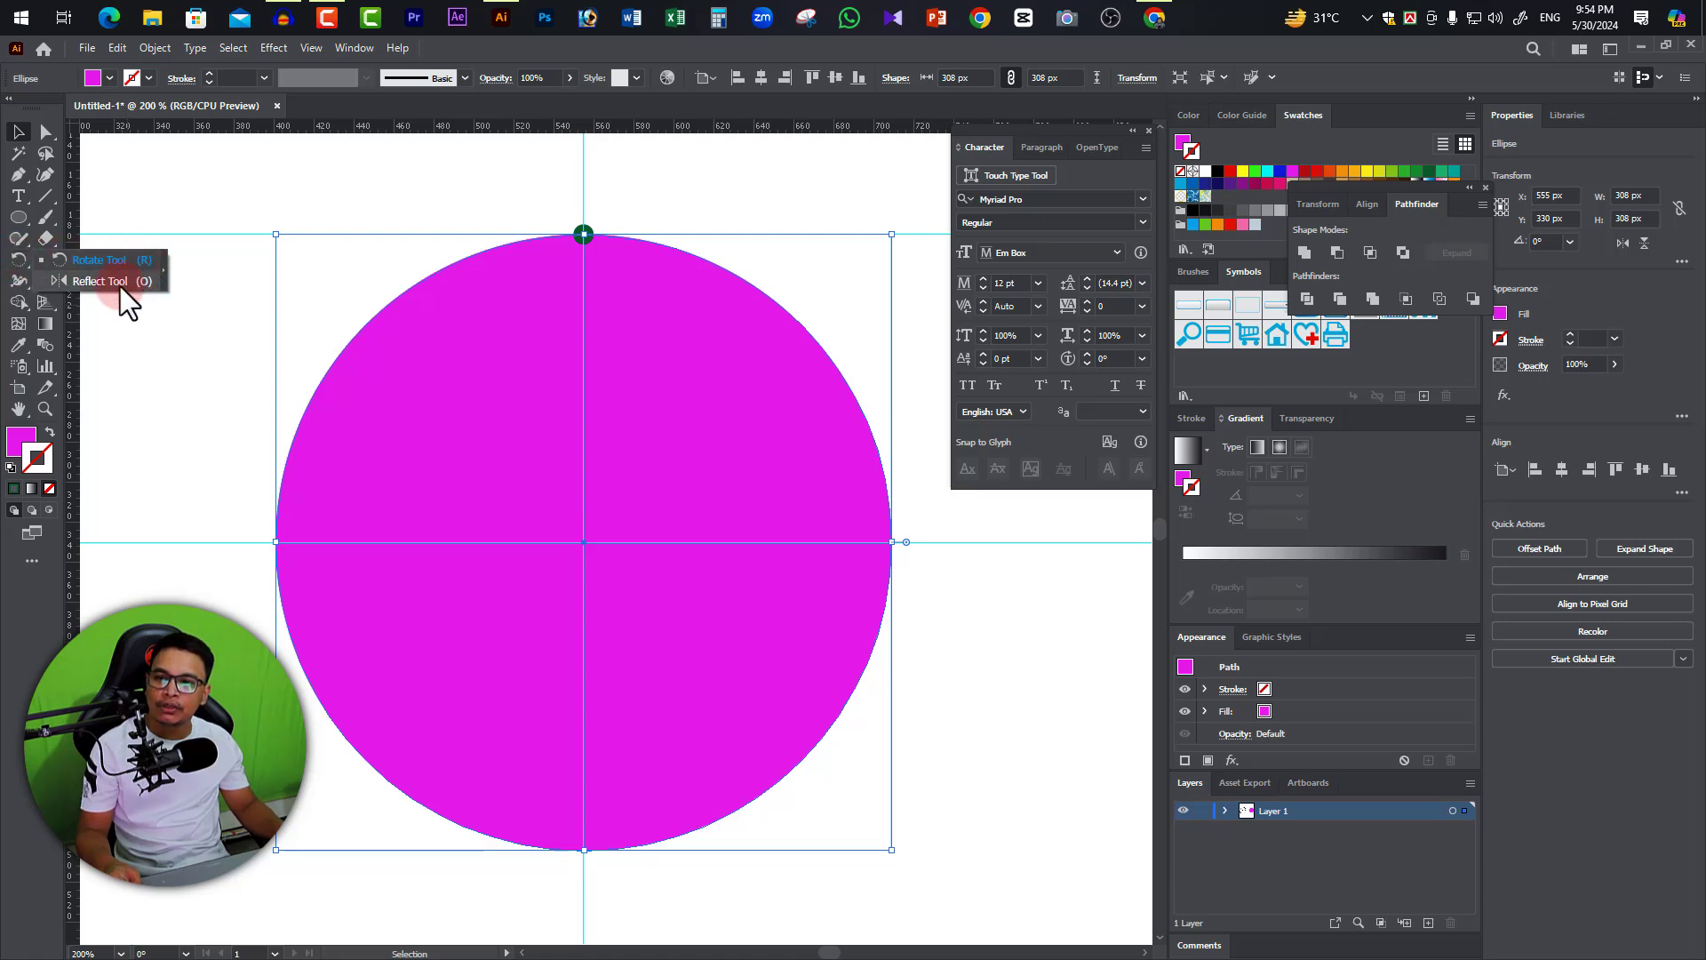
pyautogui.click(26, 259)
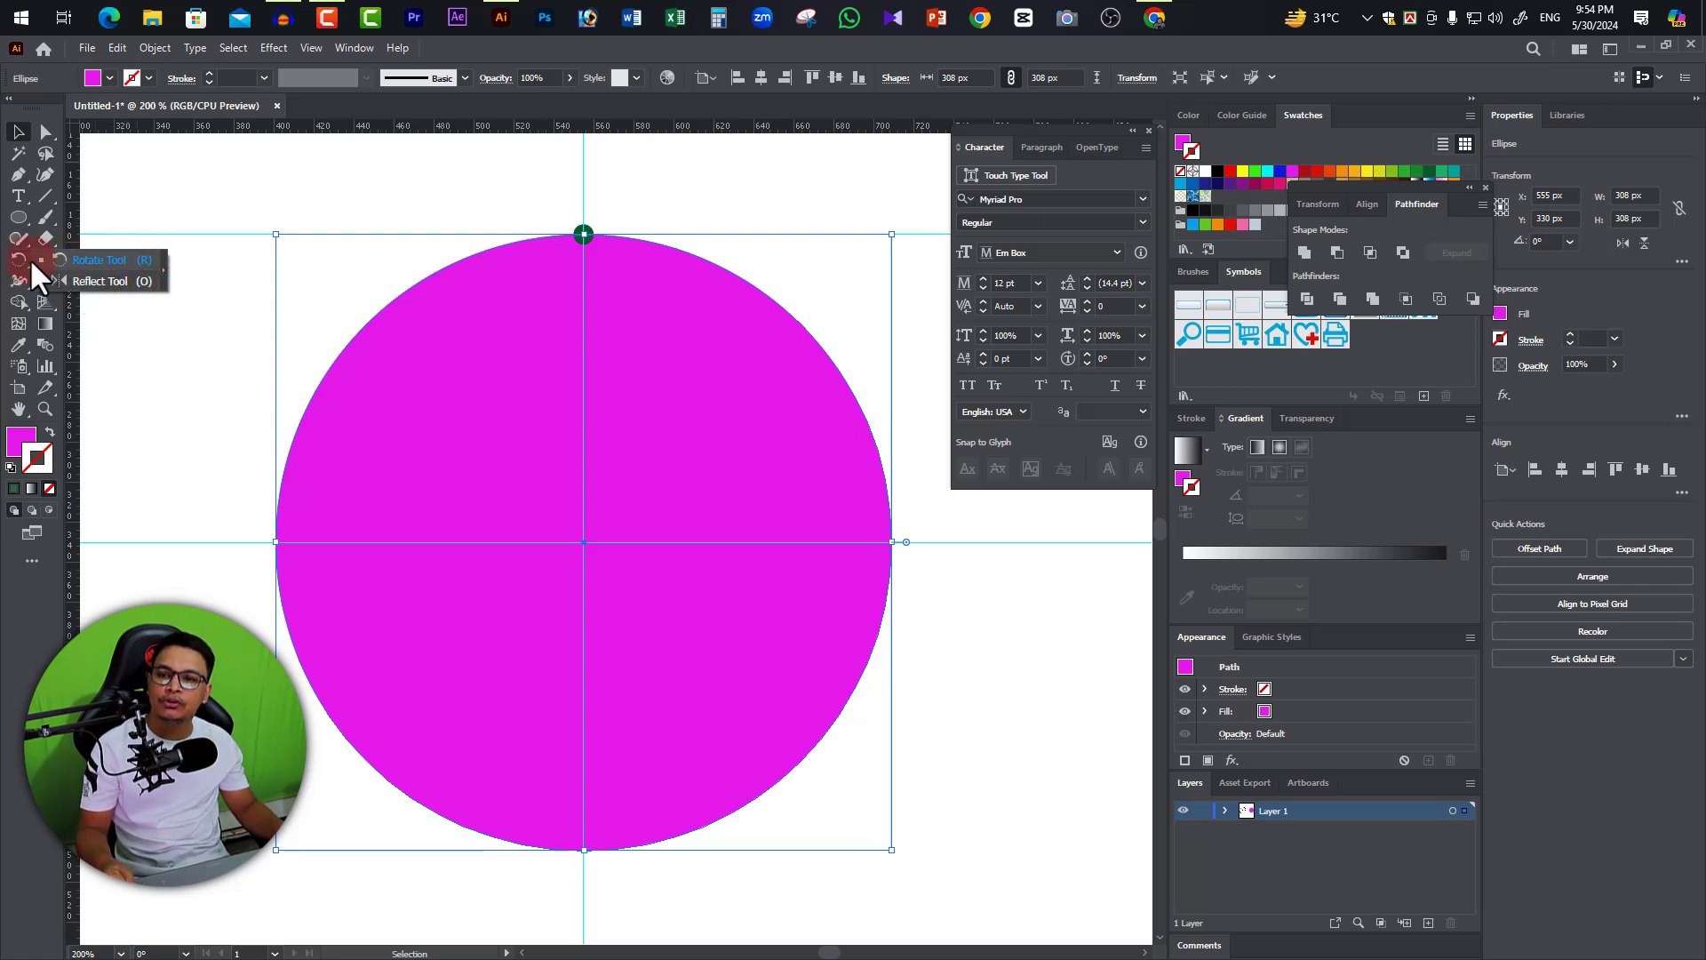
pyautogui.hotkey('ctrl', '-')
pyautogui.click(715, 388)
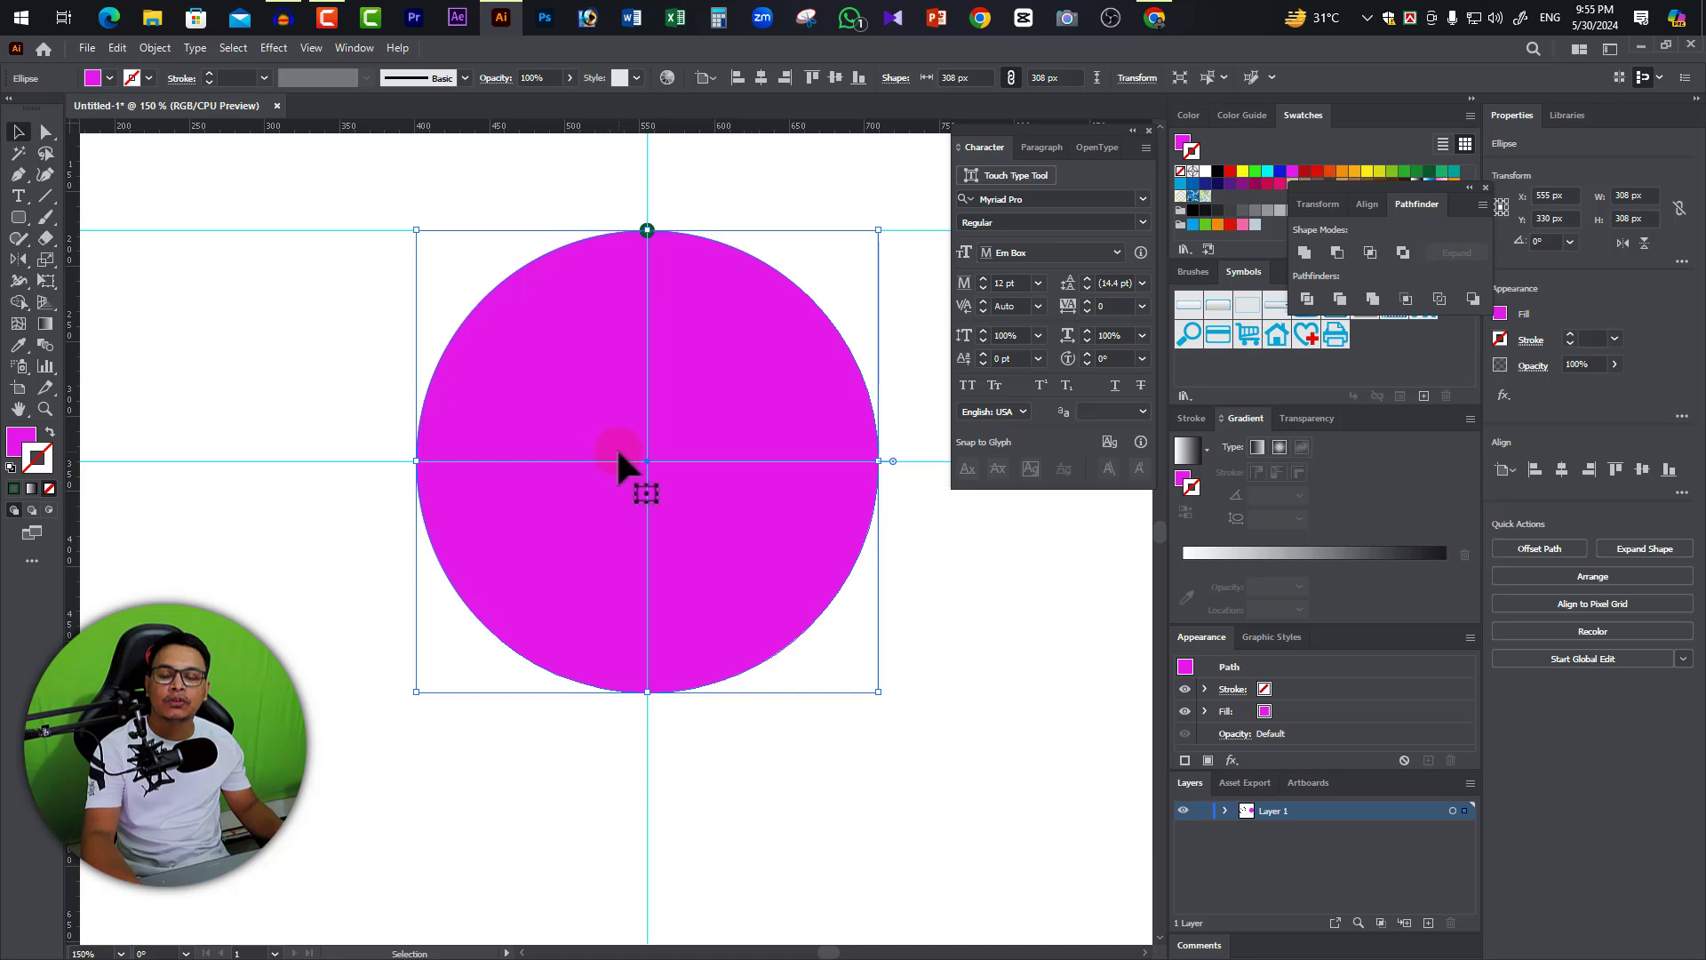
# Zoom in on the circle's top, select only the green dot, and reselect the Rotate Tool.
pyautogui.hotkey('ctrl', '+')
pyautogui.moveTo(690, 580); pyautogui.dragTo(711, 411)
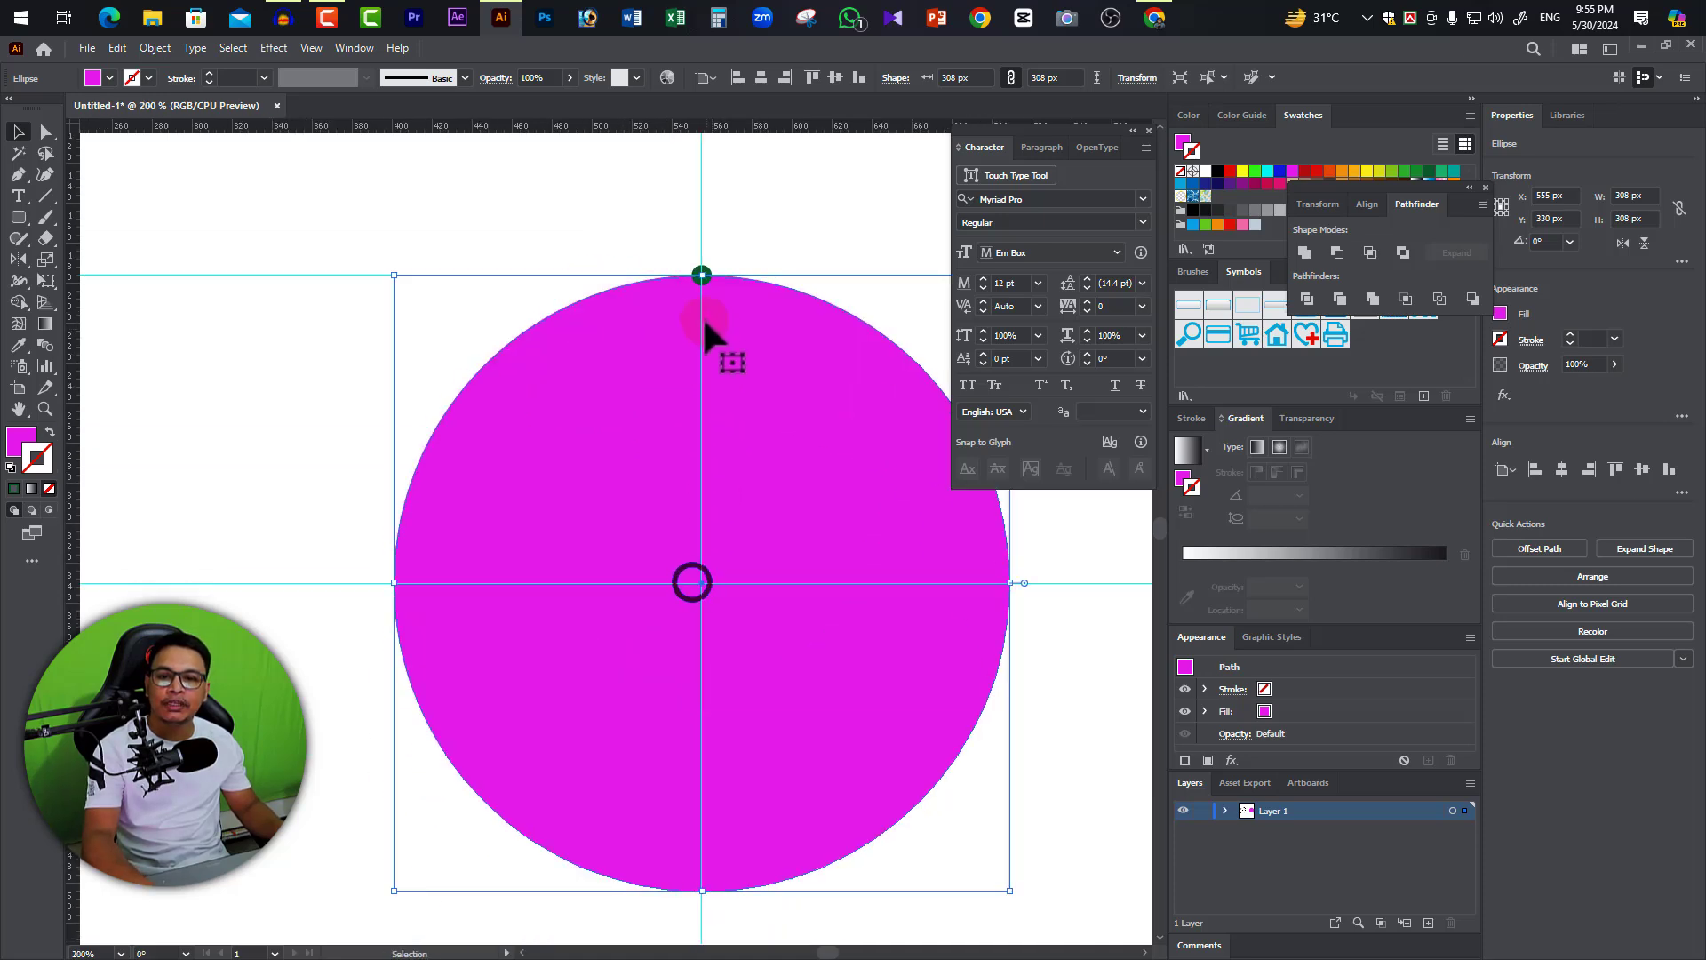
pyautogui.keyDown('ctrl'); pyautogui.click(705, 274); pyautogui.keyUp('ctrl')
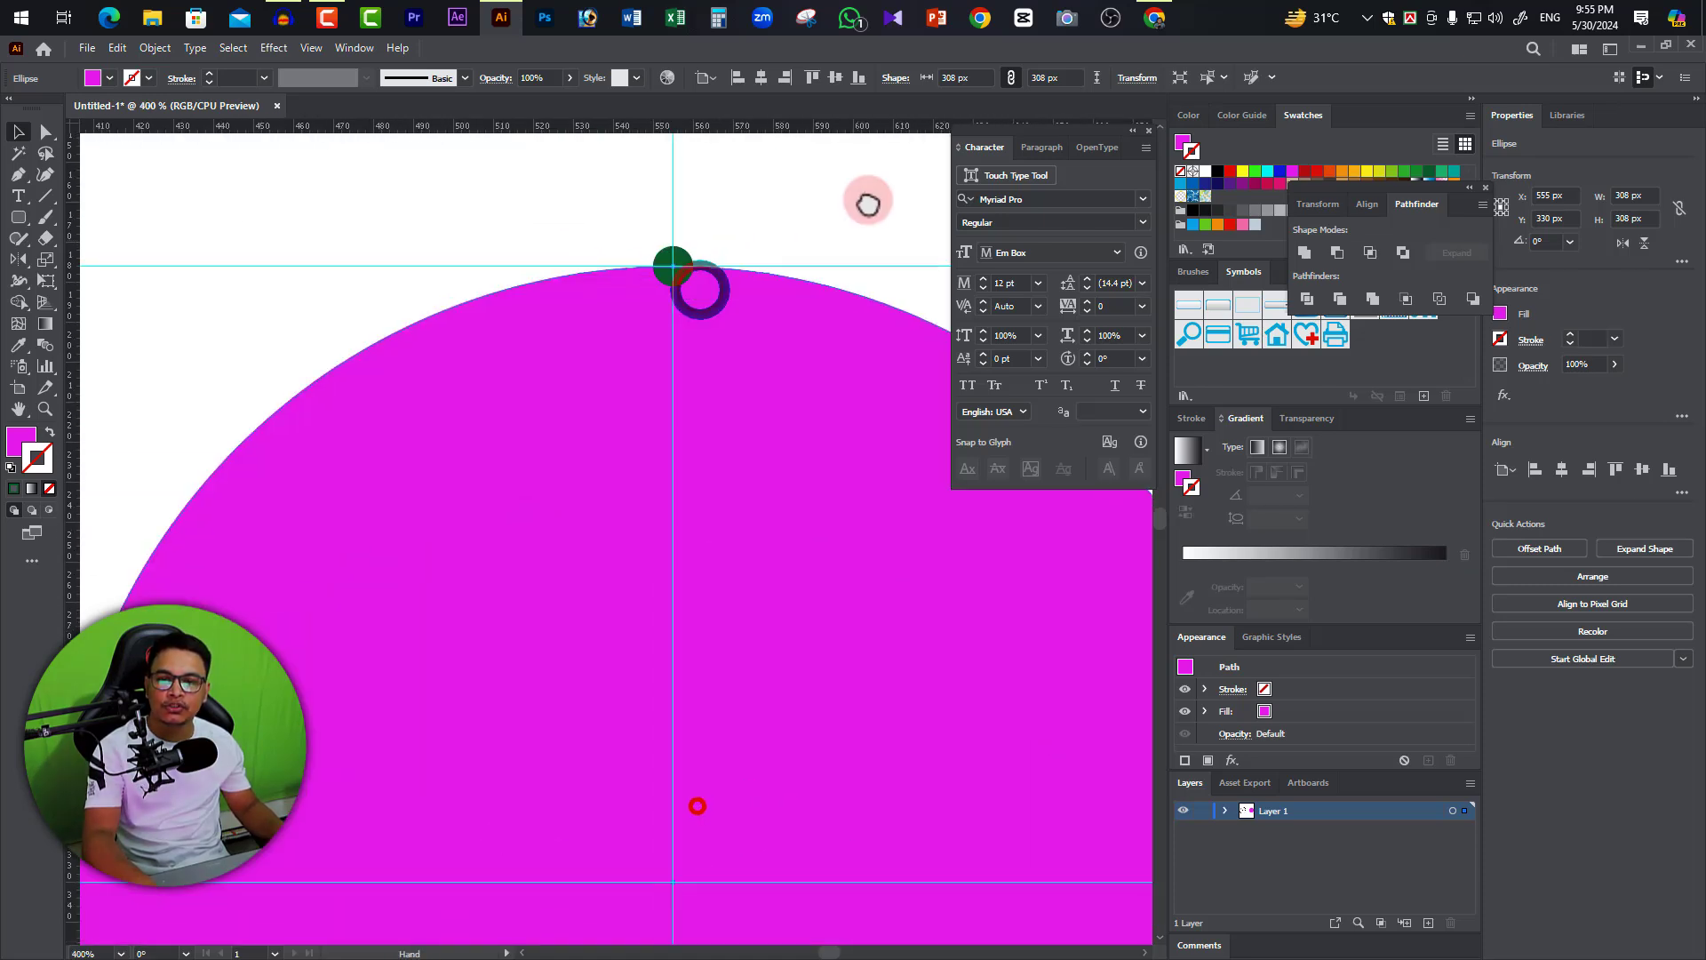
pyautogui.moveTo(697, 806); pyautogui.dragTo(717, 735)
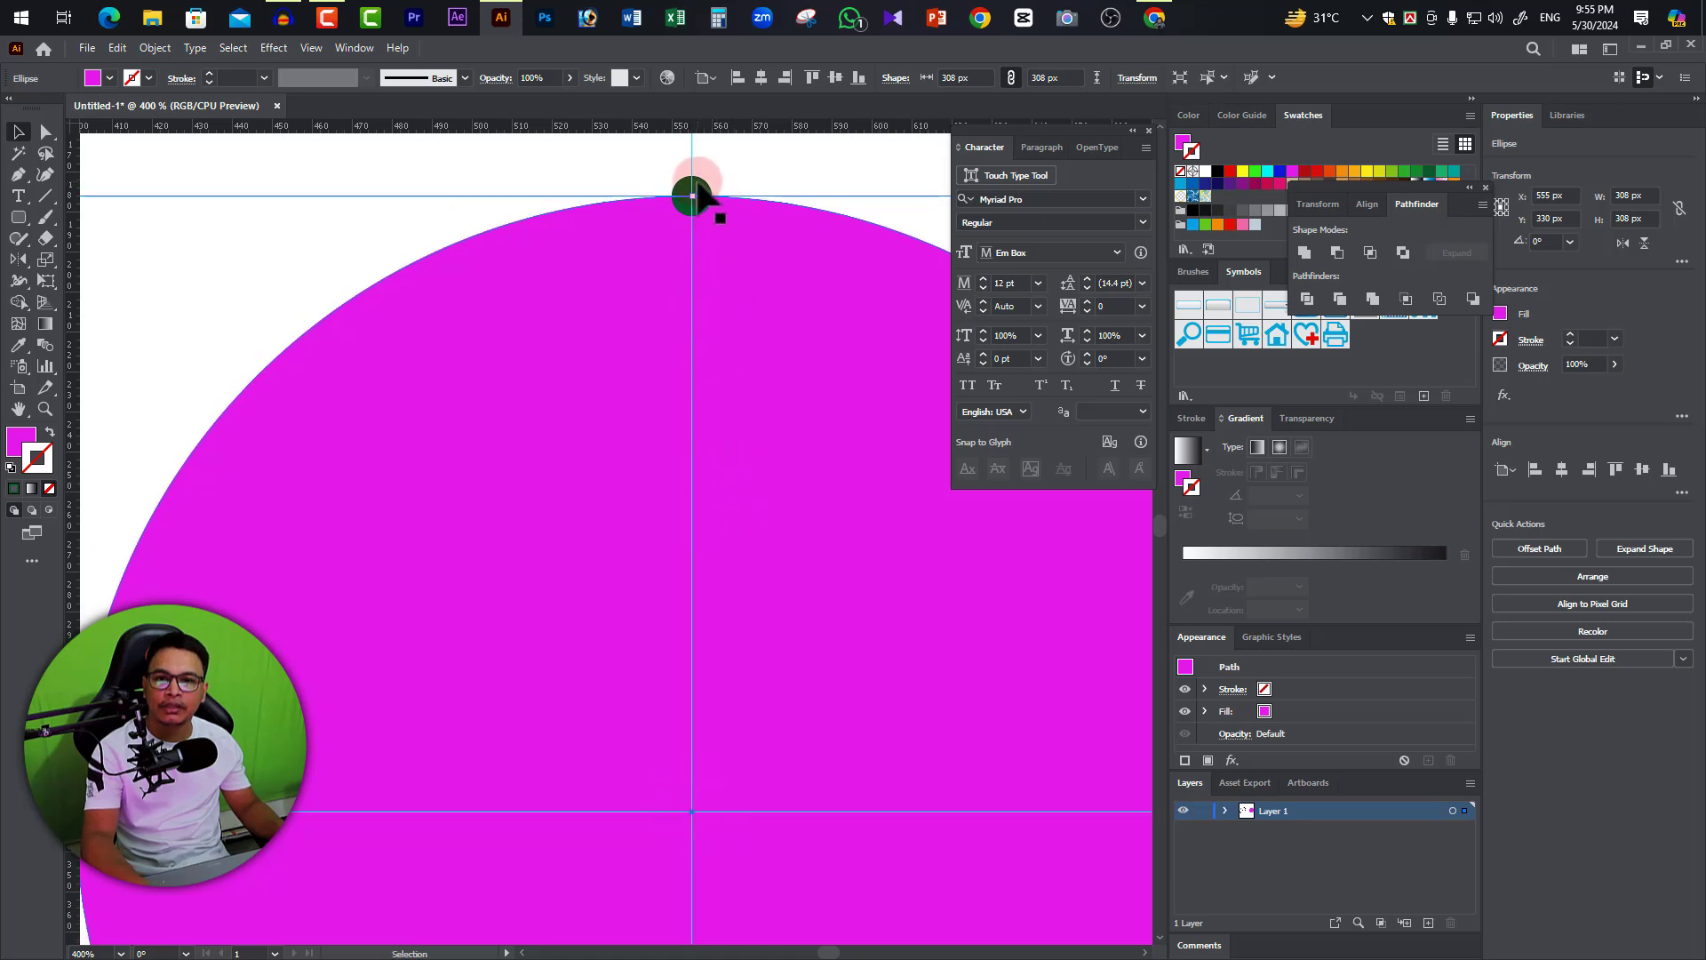
pyautogui.click(698, 186)
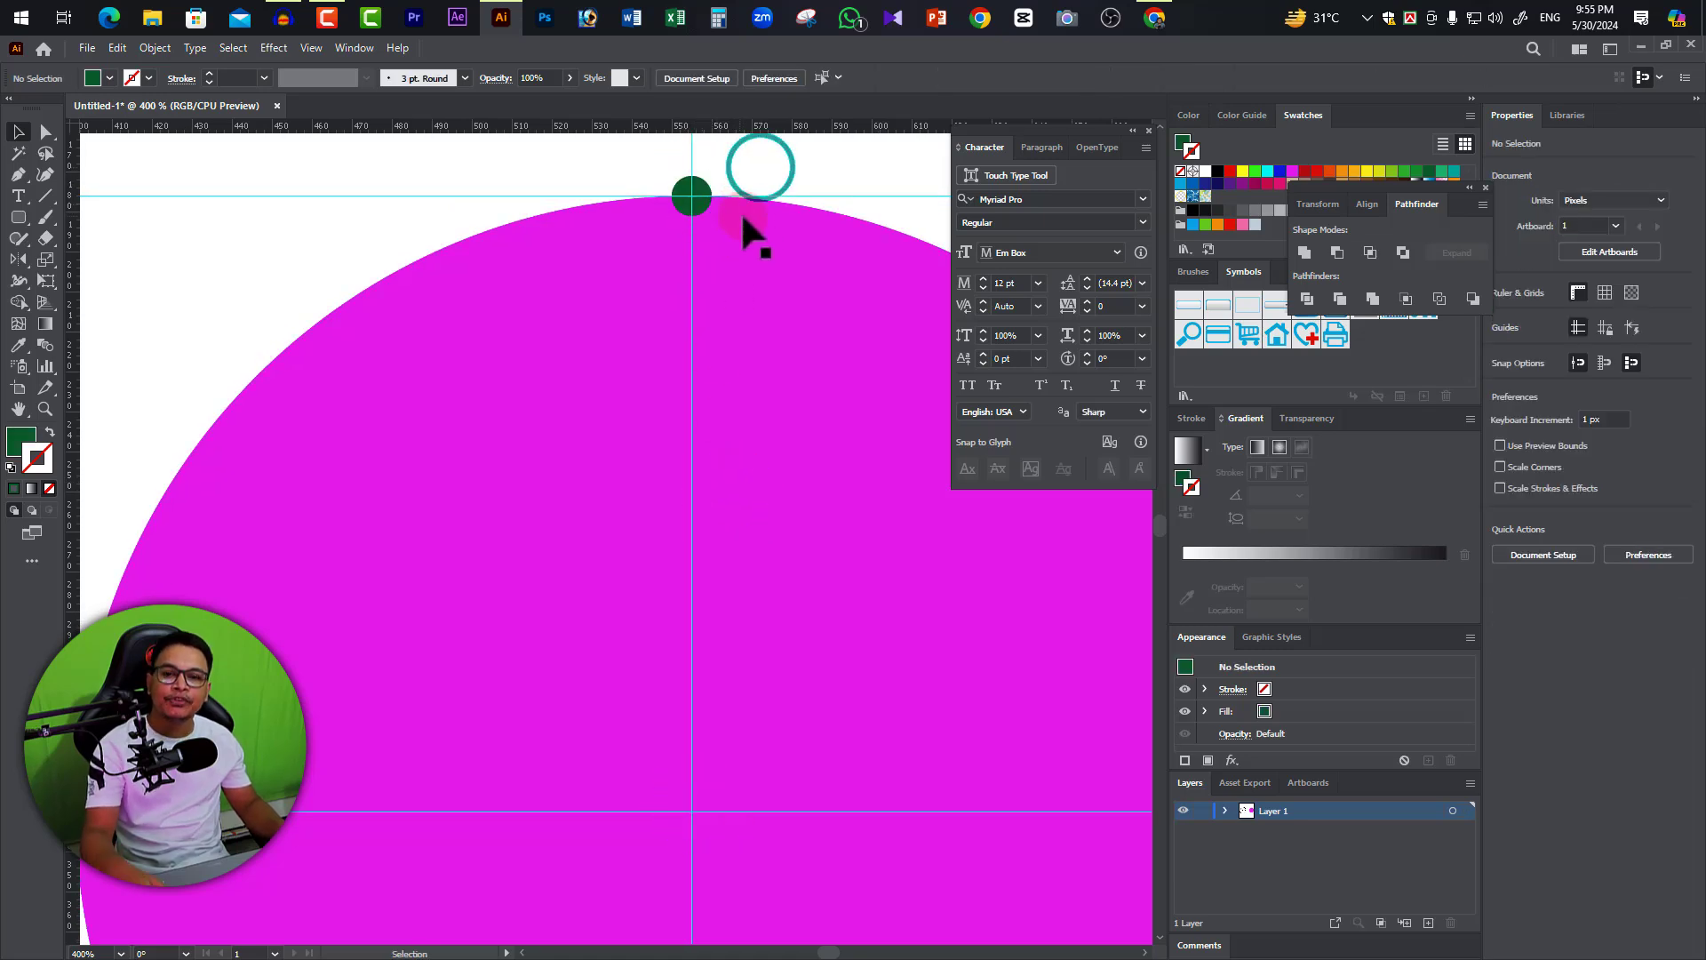
pyautogui.click(701, 185)
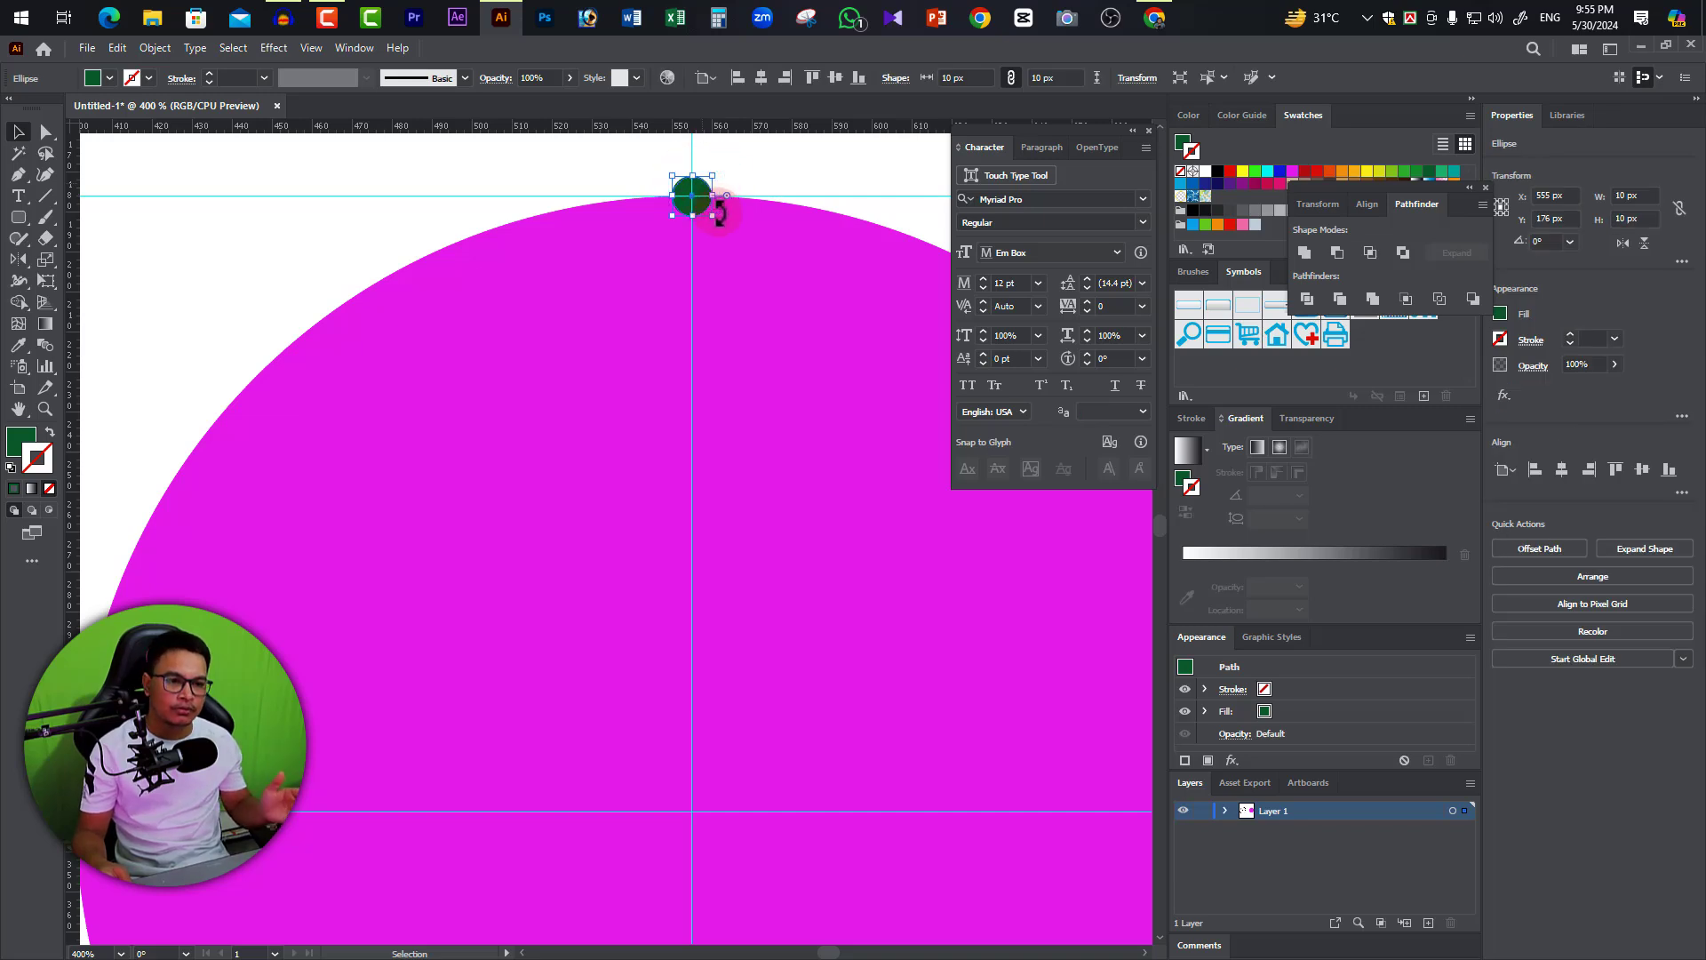
pyautogui.moveTo(699, 242); pyautogui.dragTo(700, 191)
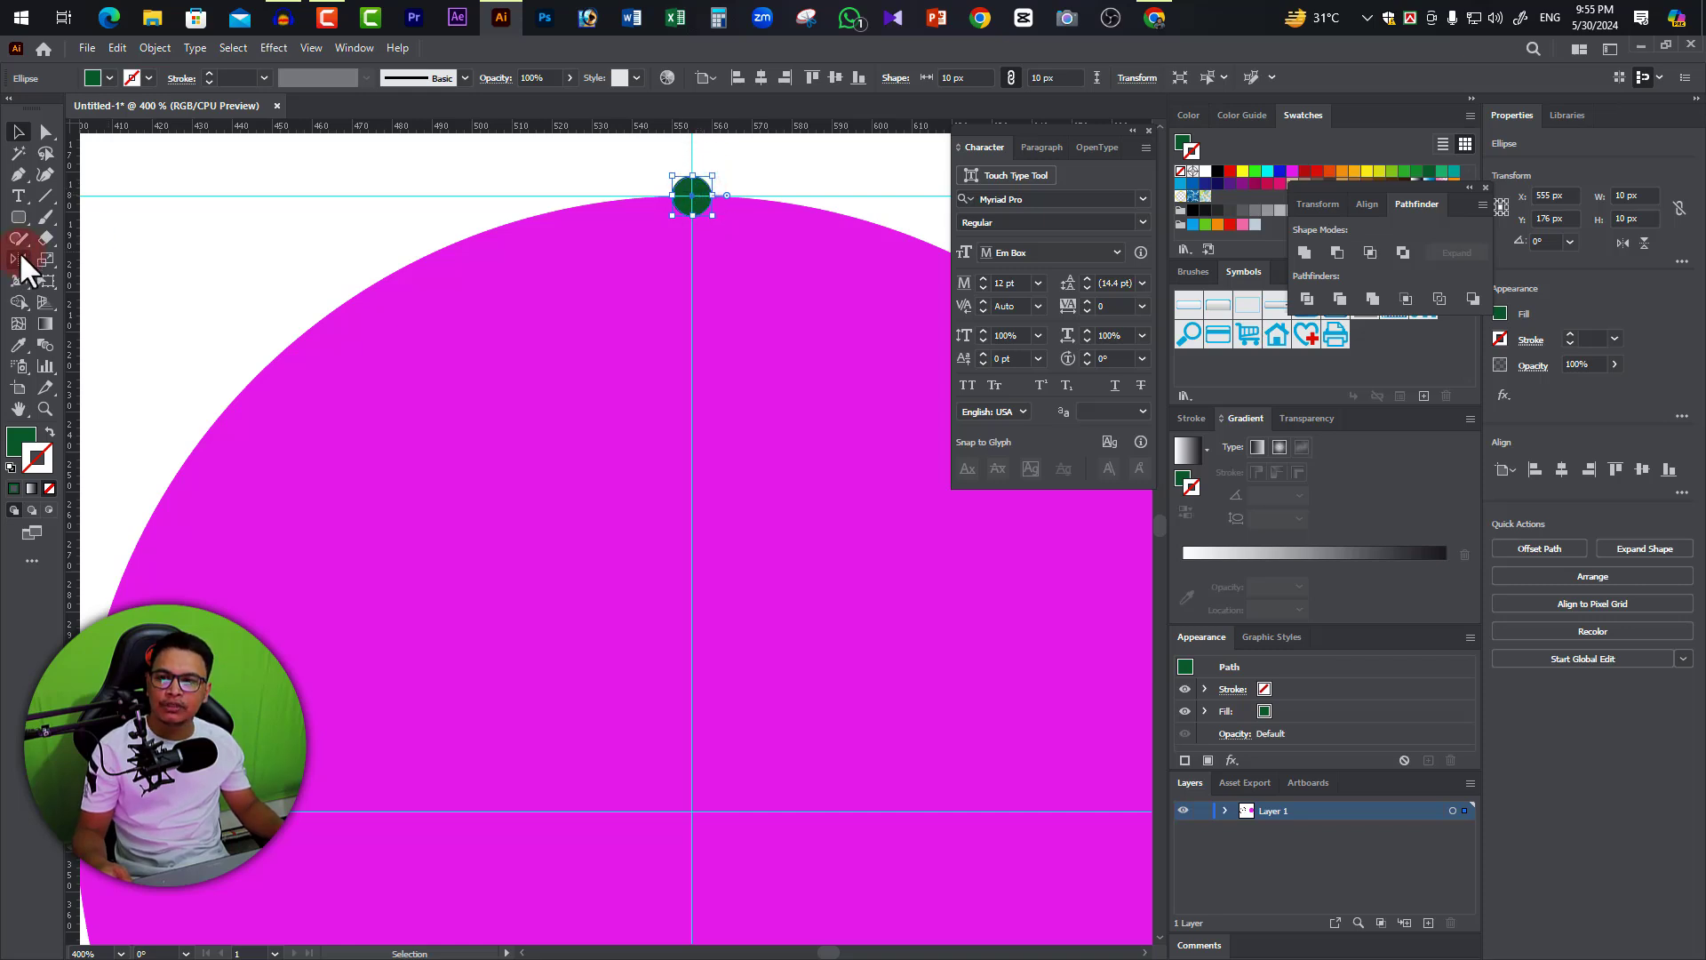
pyautogui.moveTo(18, 251); pyautogui.dragTo(85, 260)
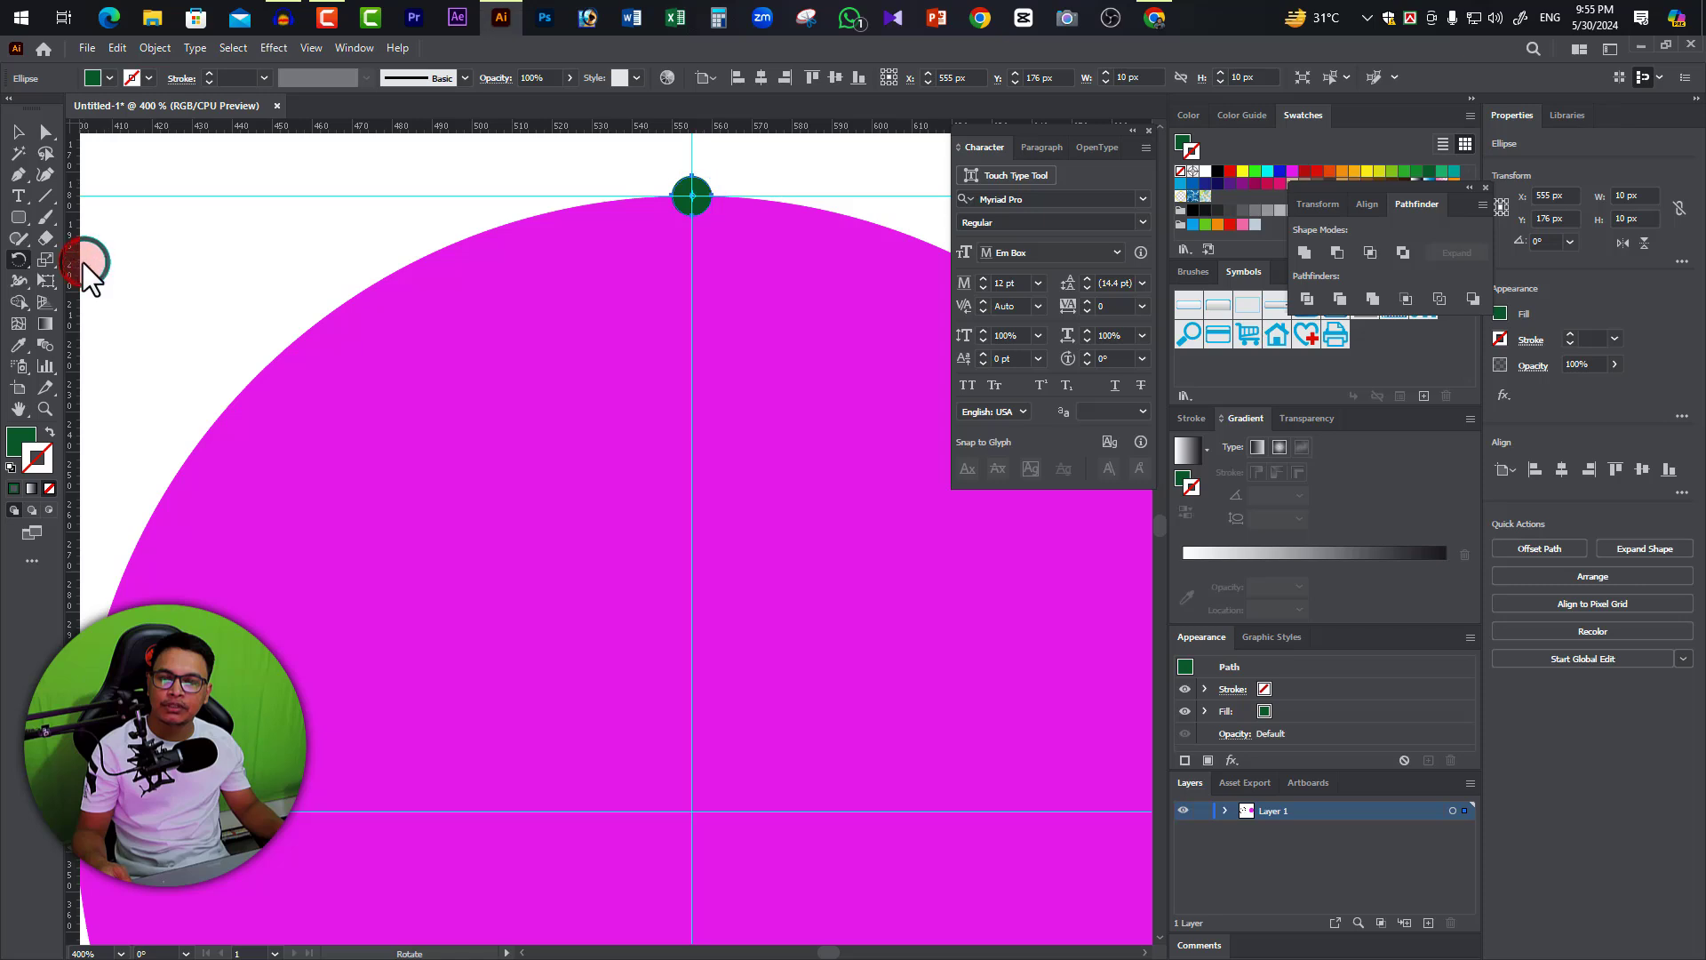
# Zoom in closely on the green dot.
pyautogui.click(704, 207)
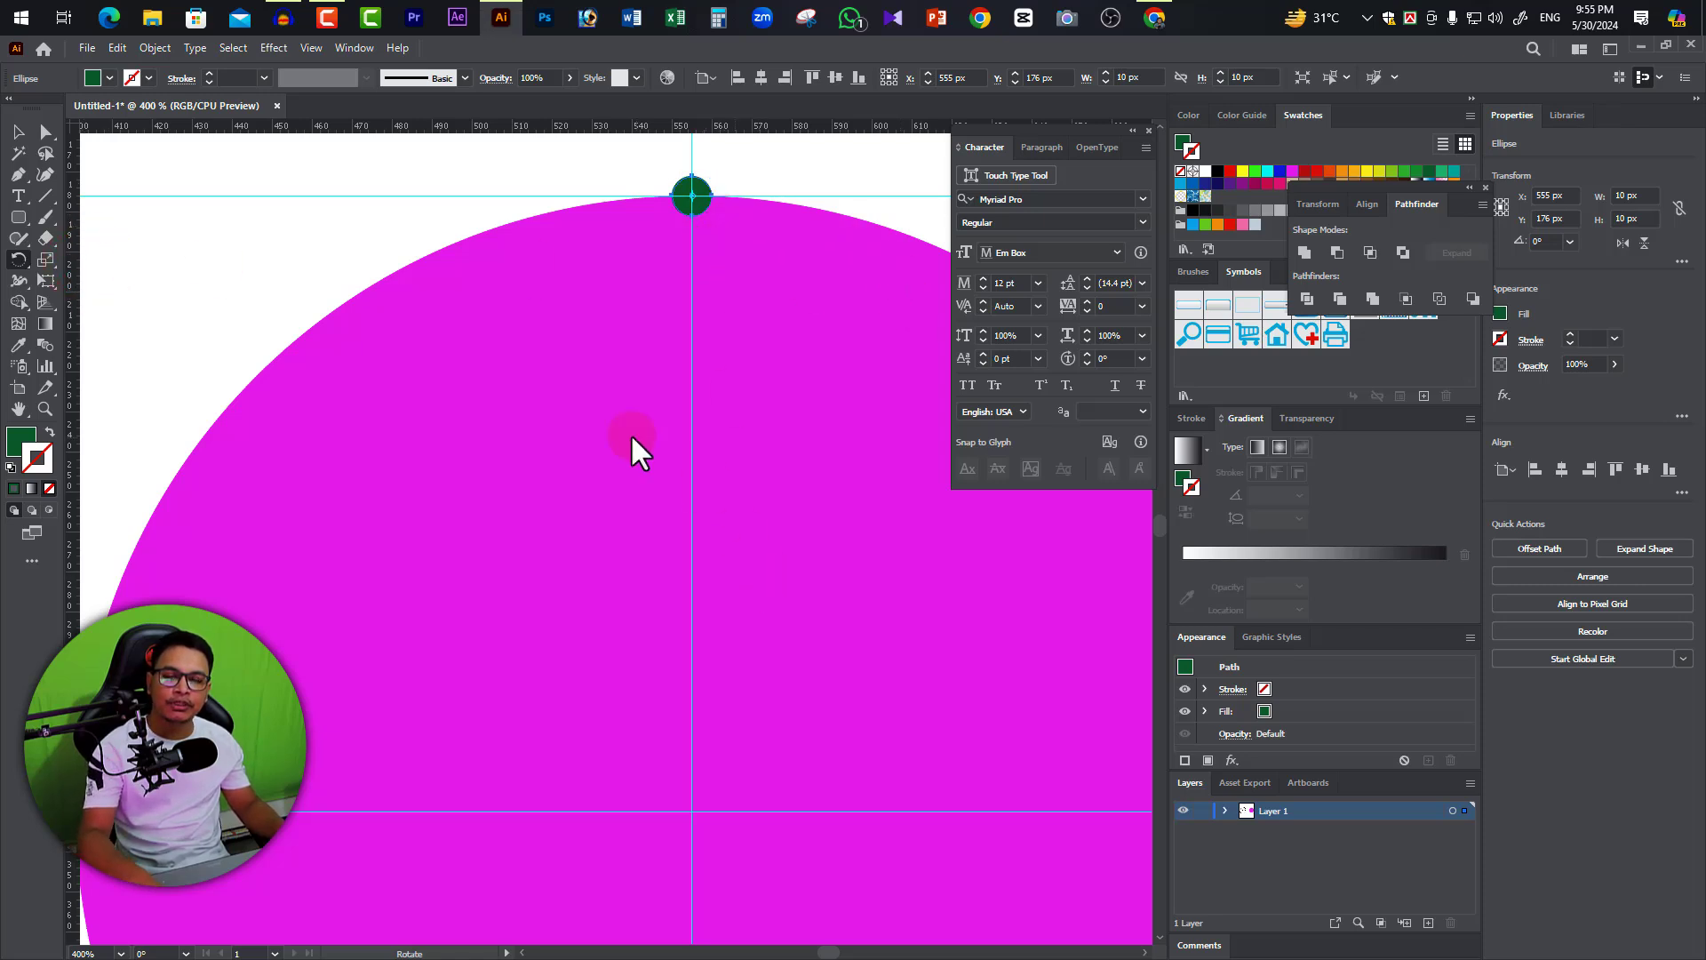
pyautogui.keyDown('ctrl'); pyautogui.click(640, 284); pyautogui.keyUp('ctrl')
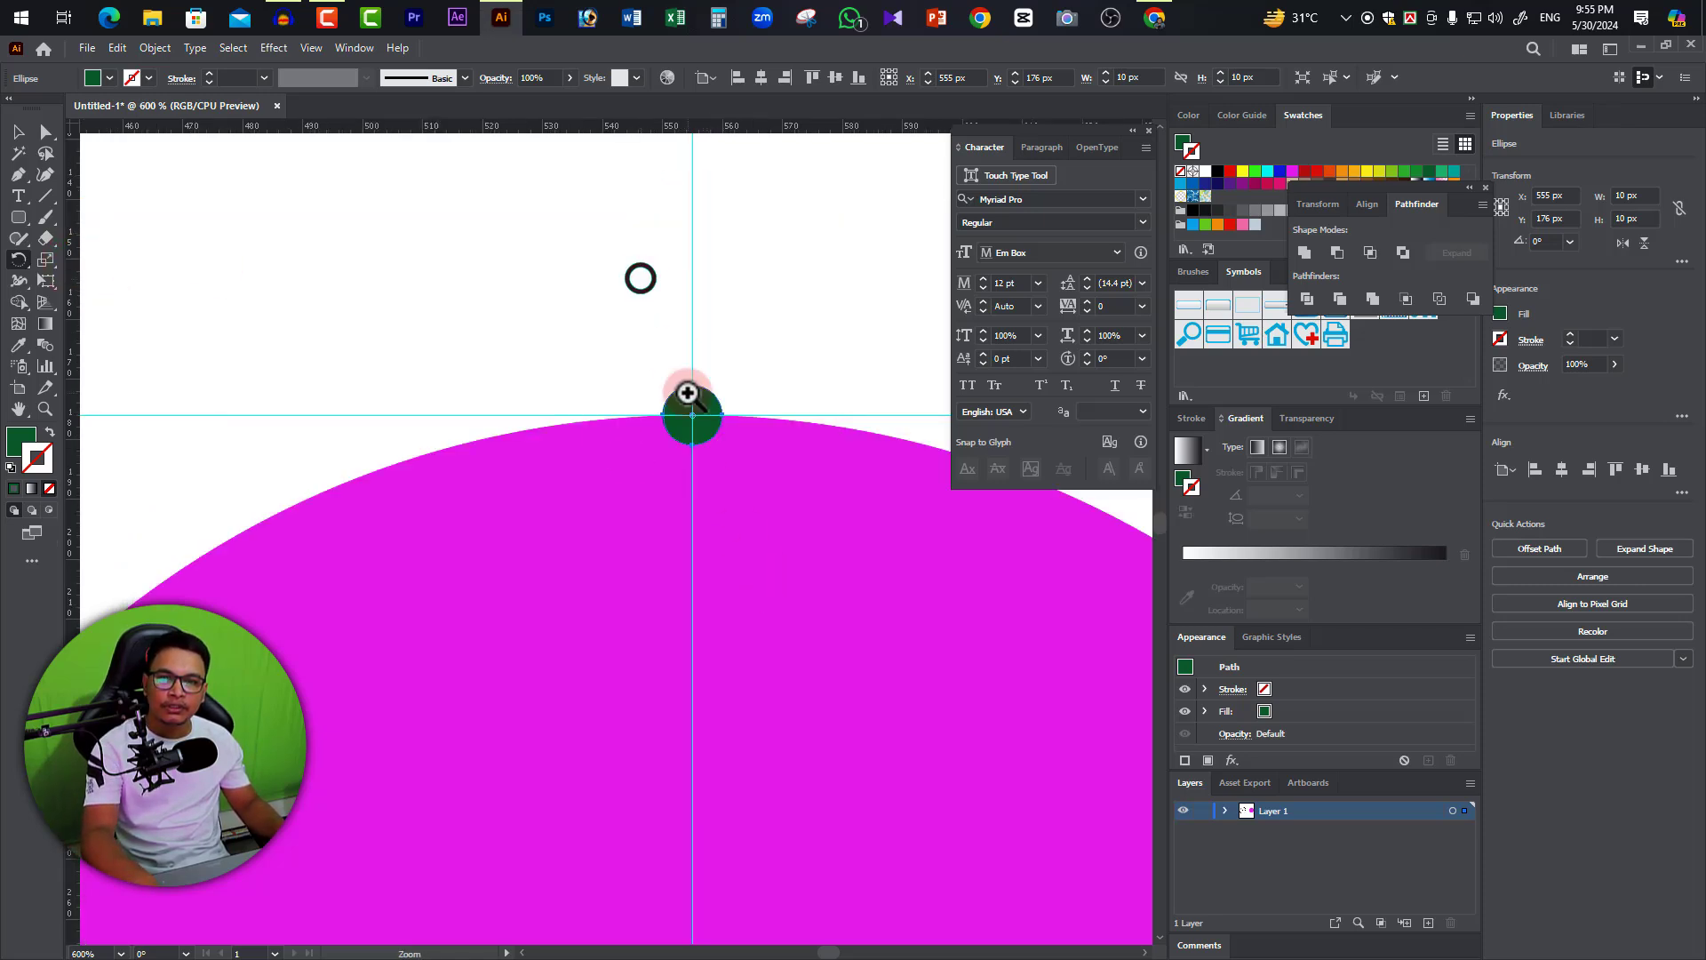
pyautogui.keyDown('ctrl'); pyautogui.click(698, 441); pyautogui.keyUp('ctrl')
pyautogui.keyDown('ctrl'); pyautogui.click(829, 502); pyautogui.keyUp('ctrl')
pyautogui.moveTo(829, 502); pyautogui.dragTo(961, 369)
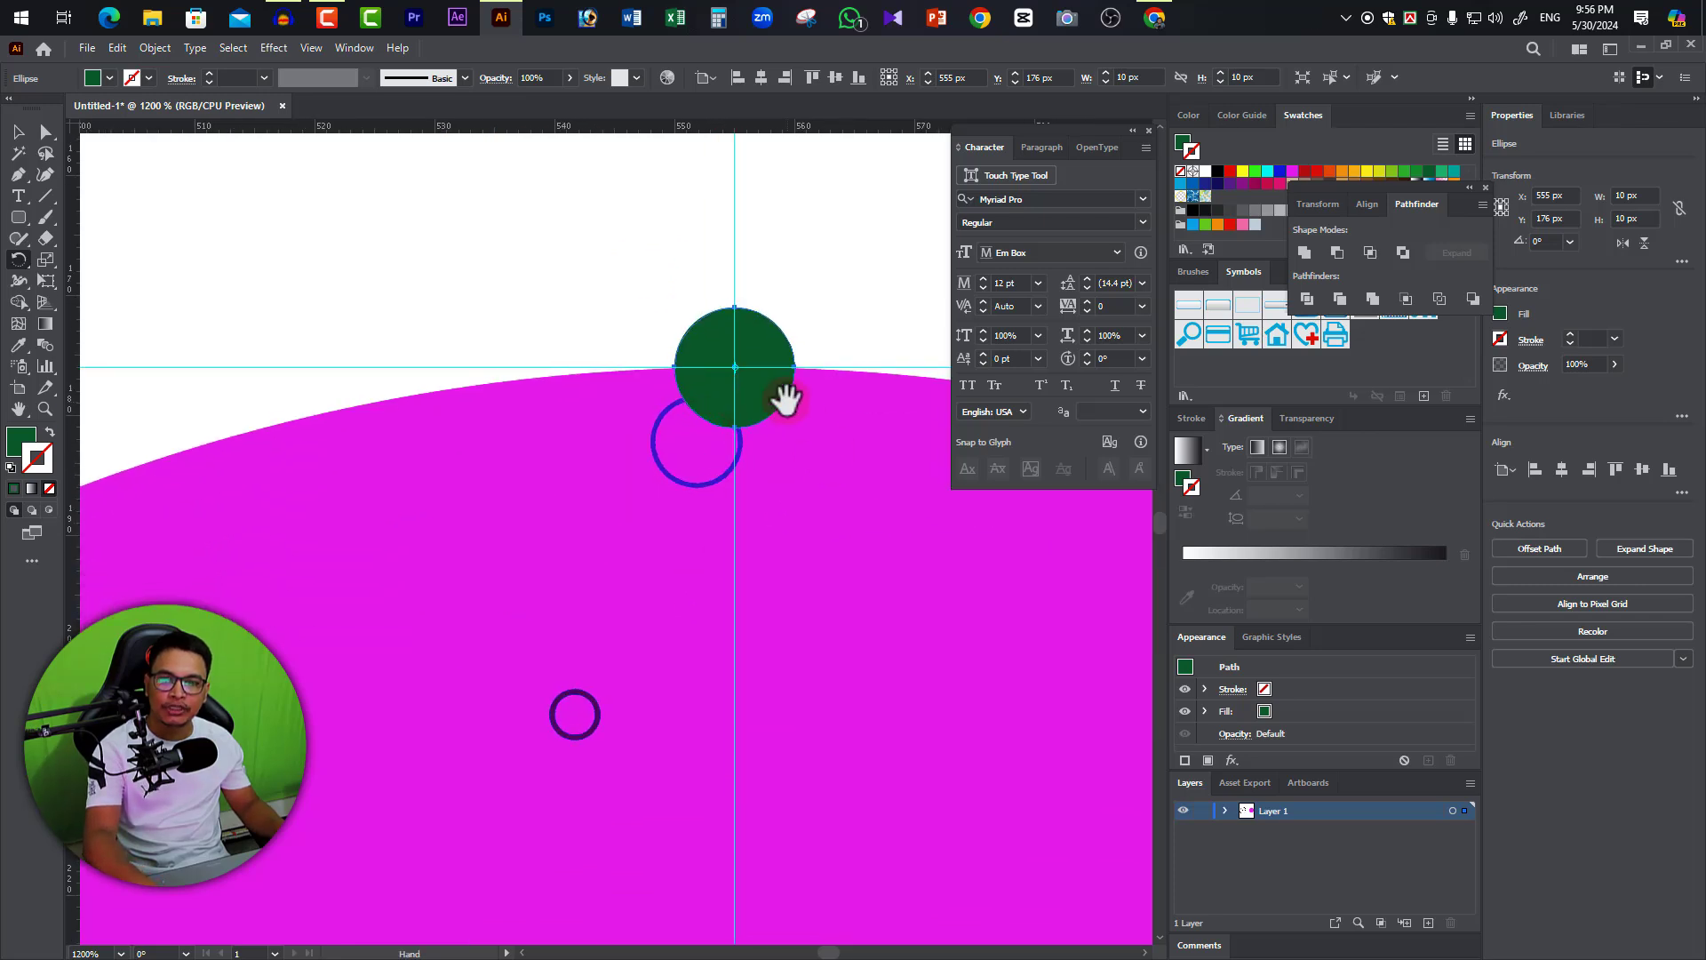
pyautogui.keyDown('ctrl'); pyautogui.click(743, 397); pyautogui.keyUp('ctrl')
pyautogui.moveTo(638, 570); pyautogui.dragTo(656, 560)
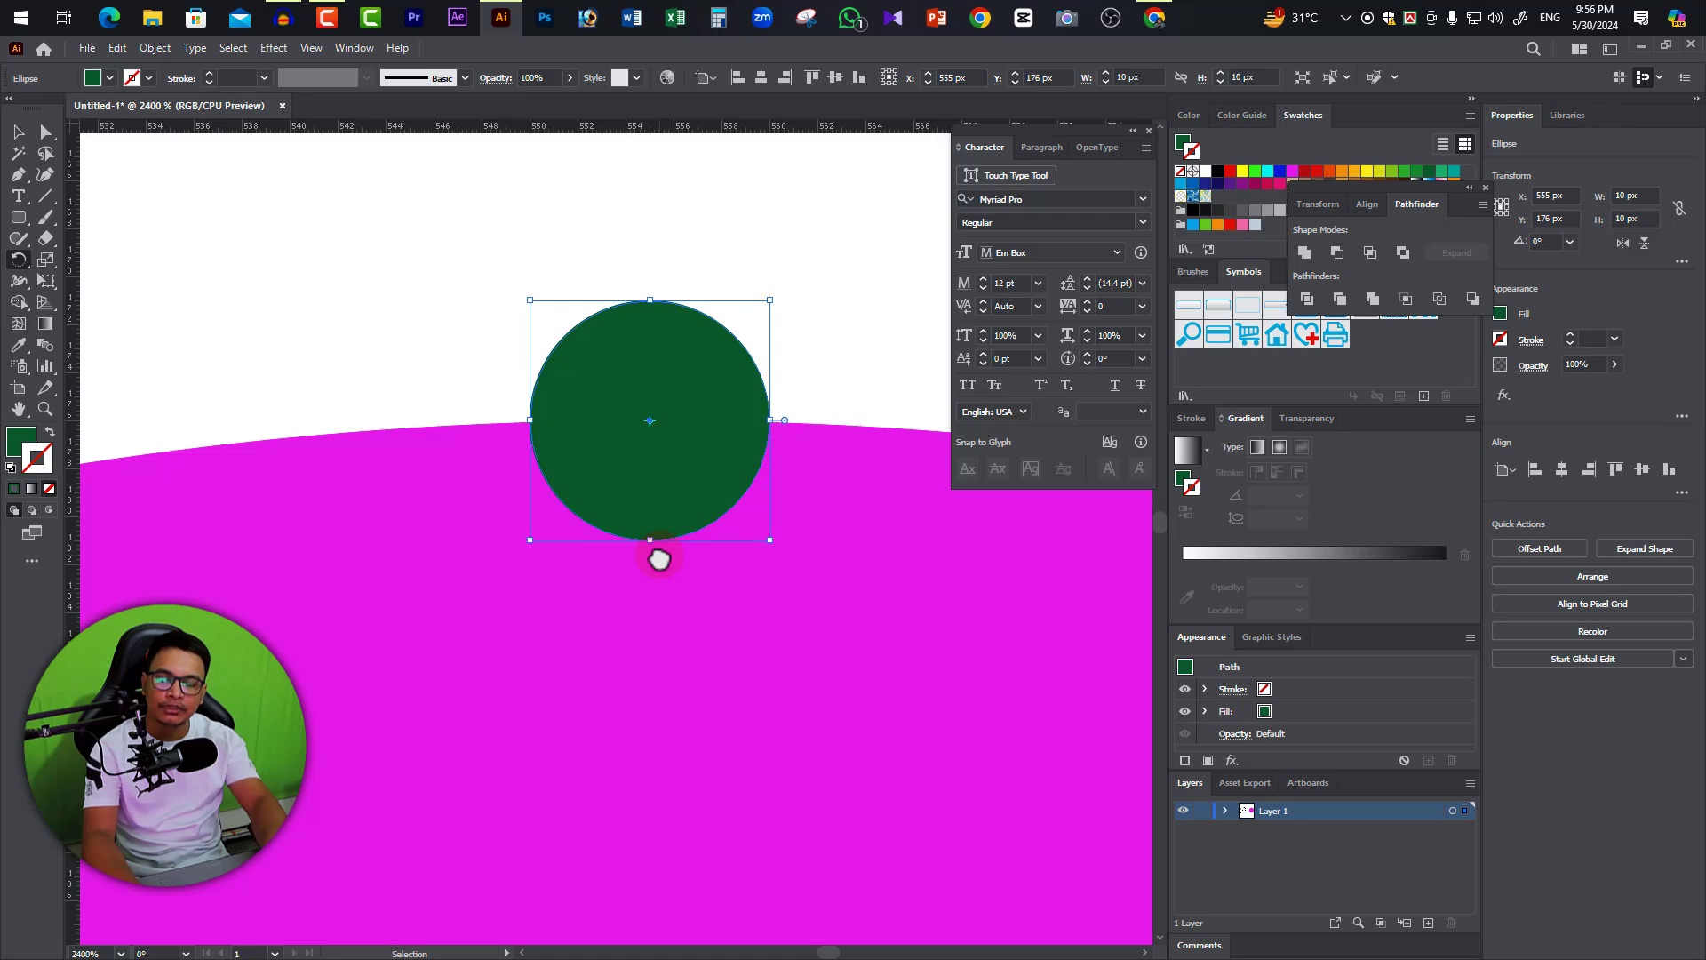
# With the Rotate tool, set the pivot at the dot's bottom anchor, opening the Rotate dialog.
pyautogui.press('r')
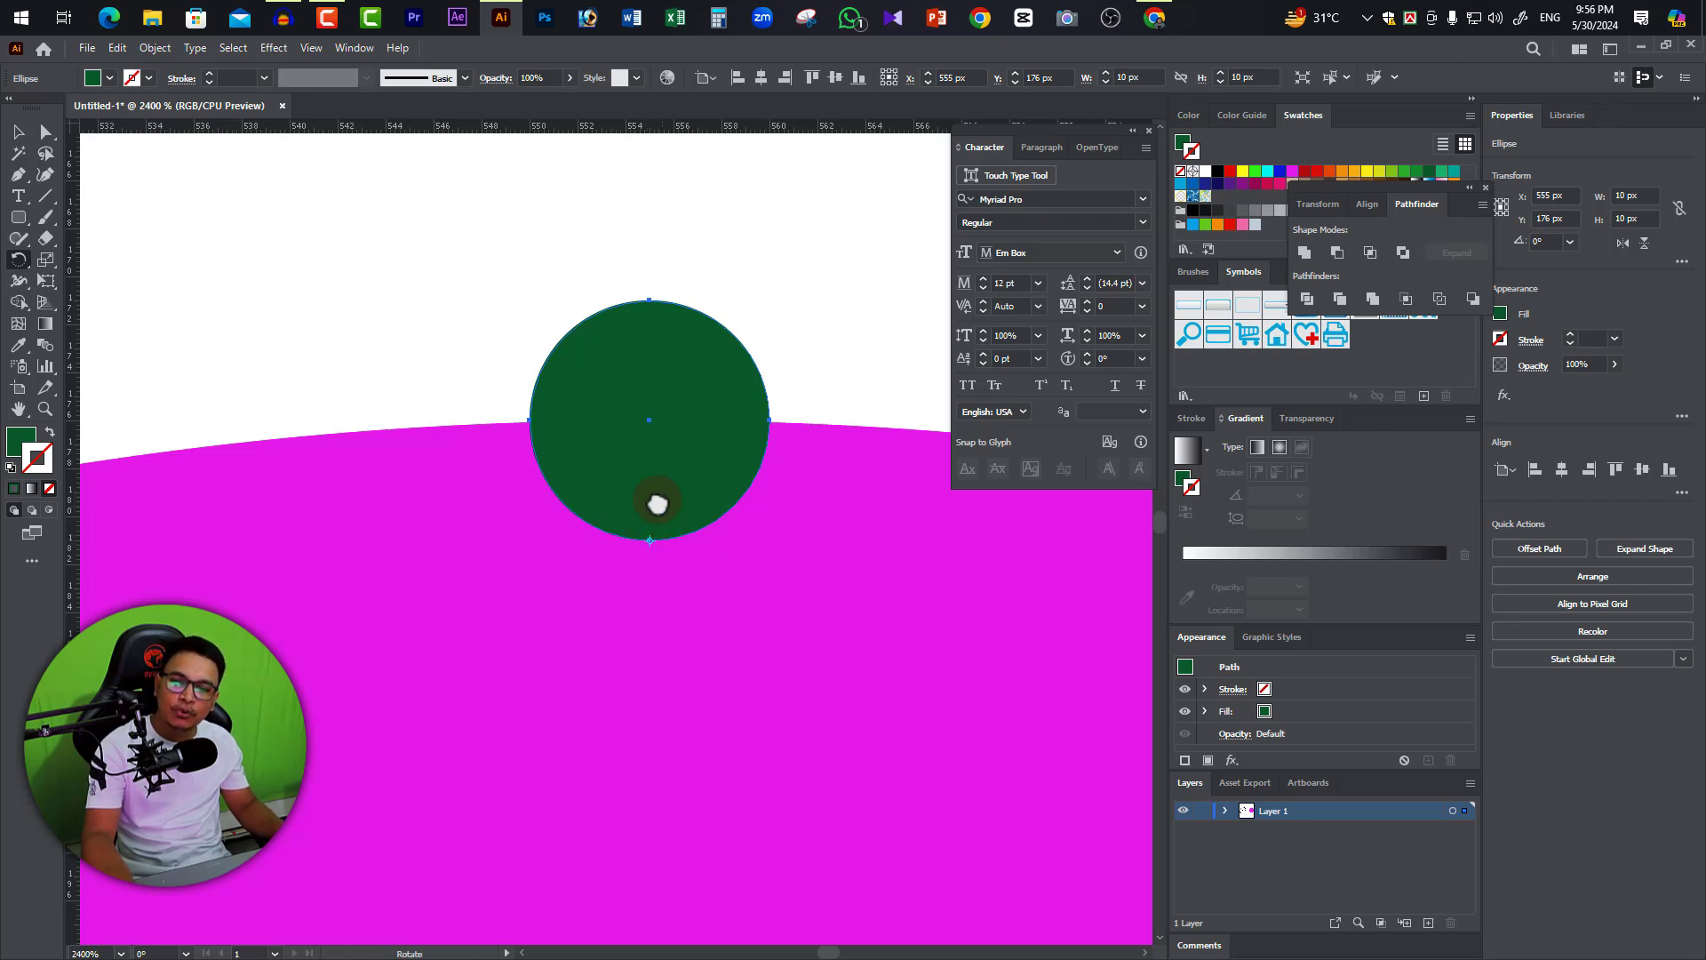
pyautogui.press('v')
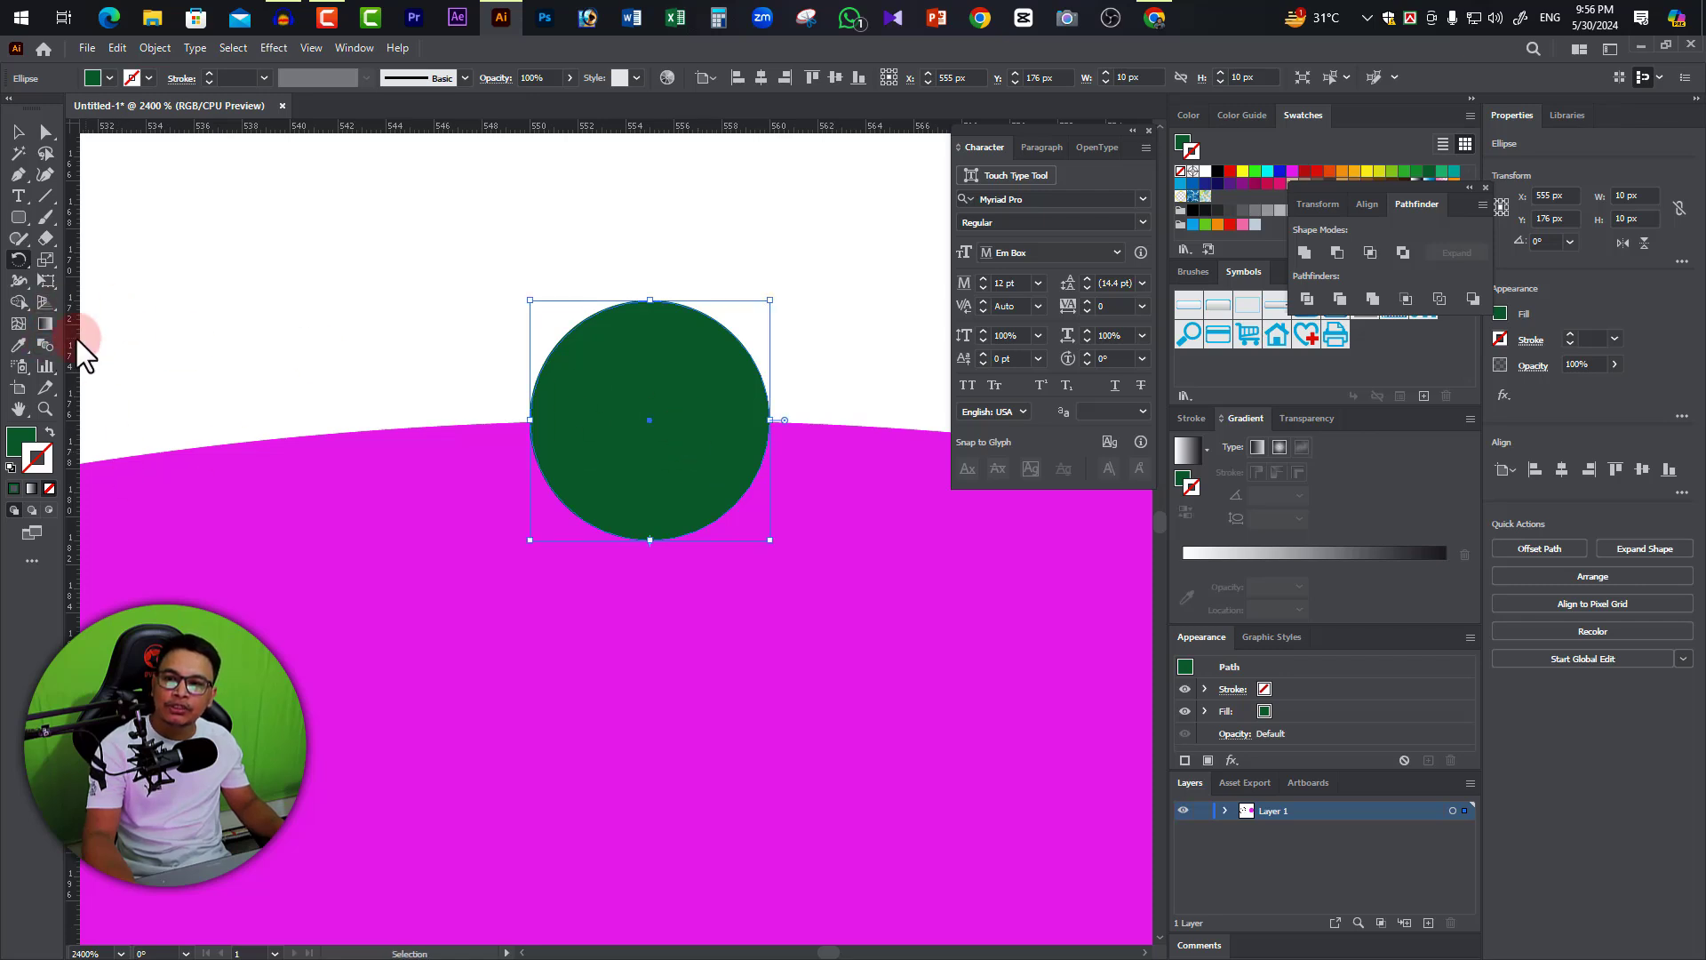
pyautogui.click(18, 259)
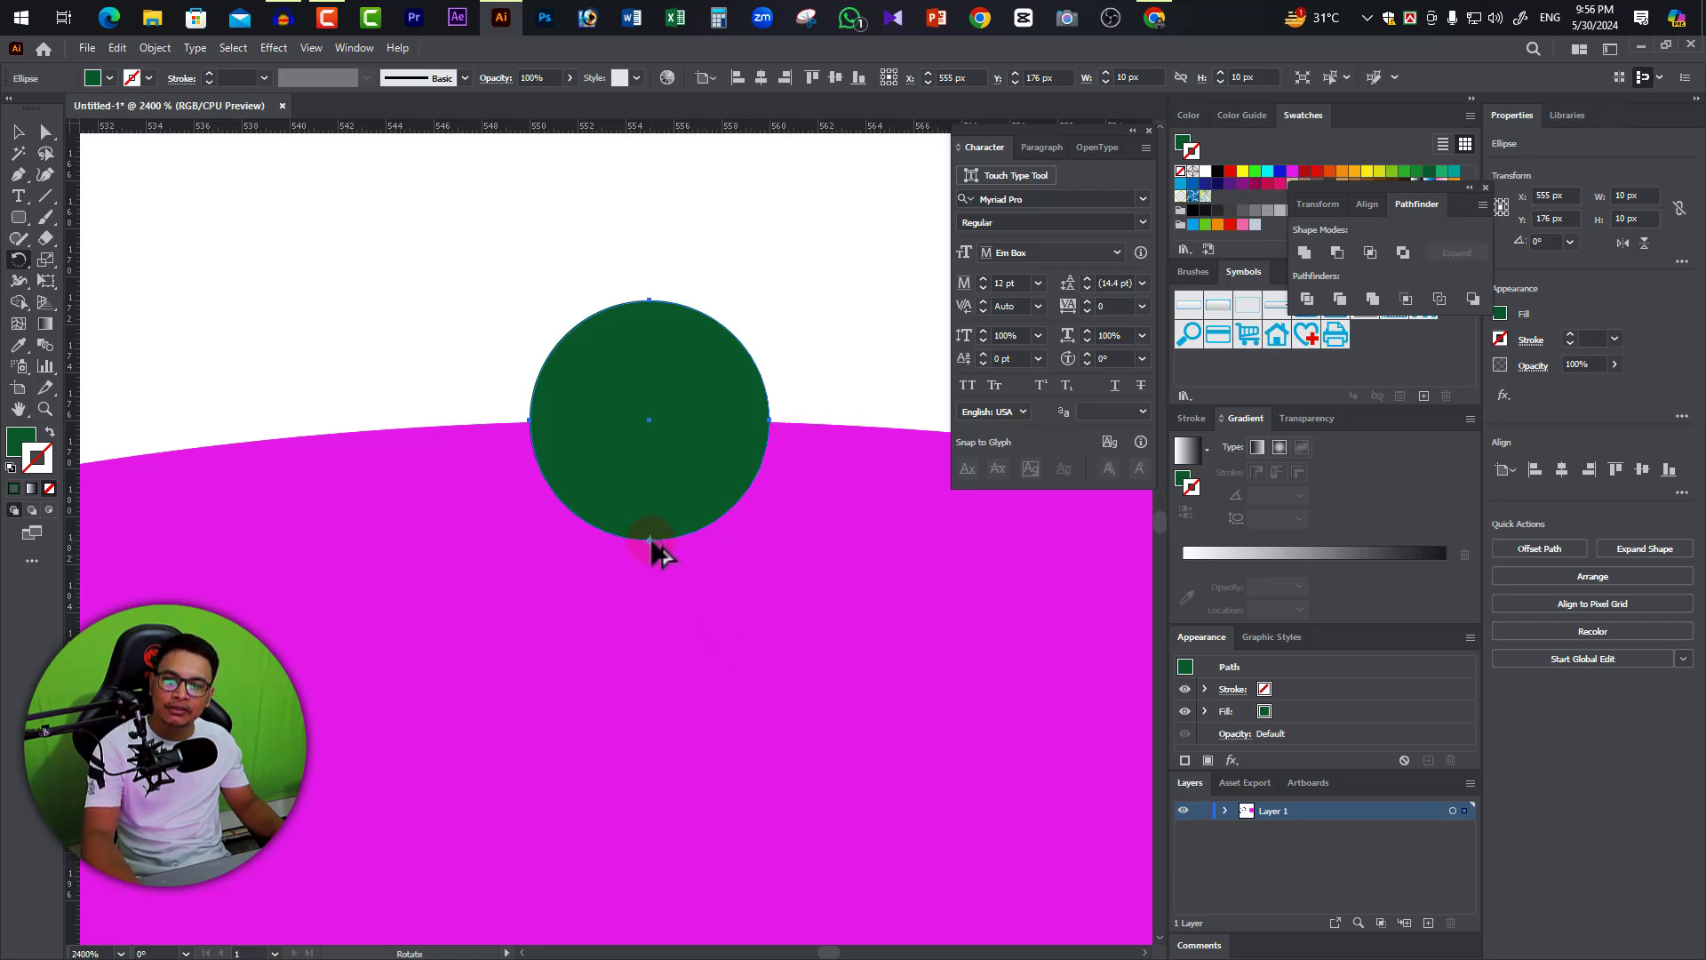
pyautogui.click(16, 256)
pyautogui.keyDown('alt'); pyautogui.click(648, 540); pyautogui.keyUp('alt')
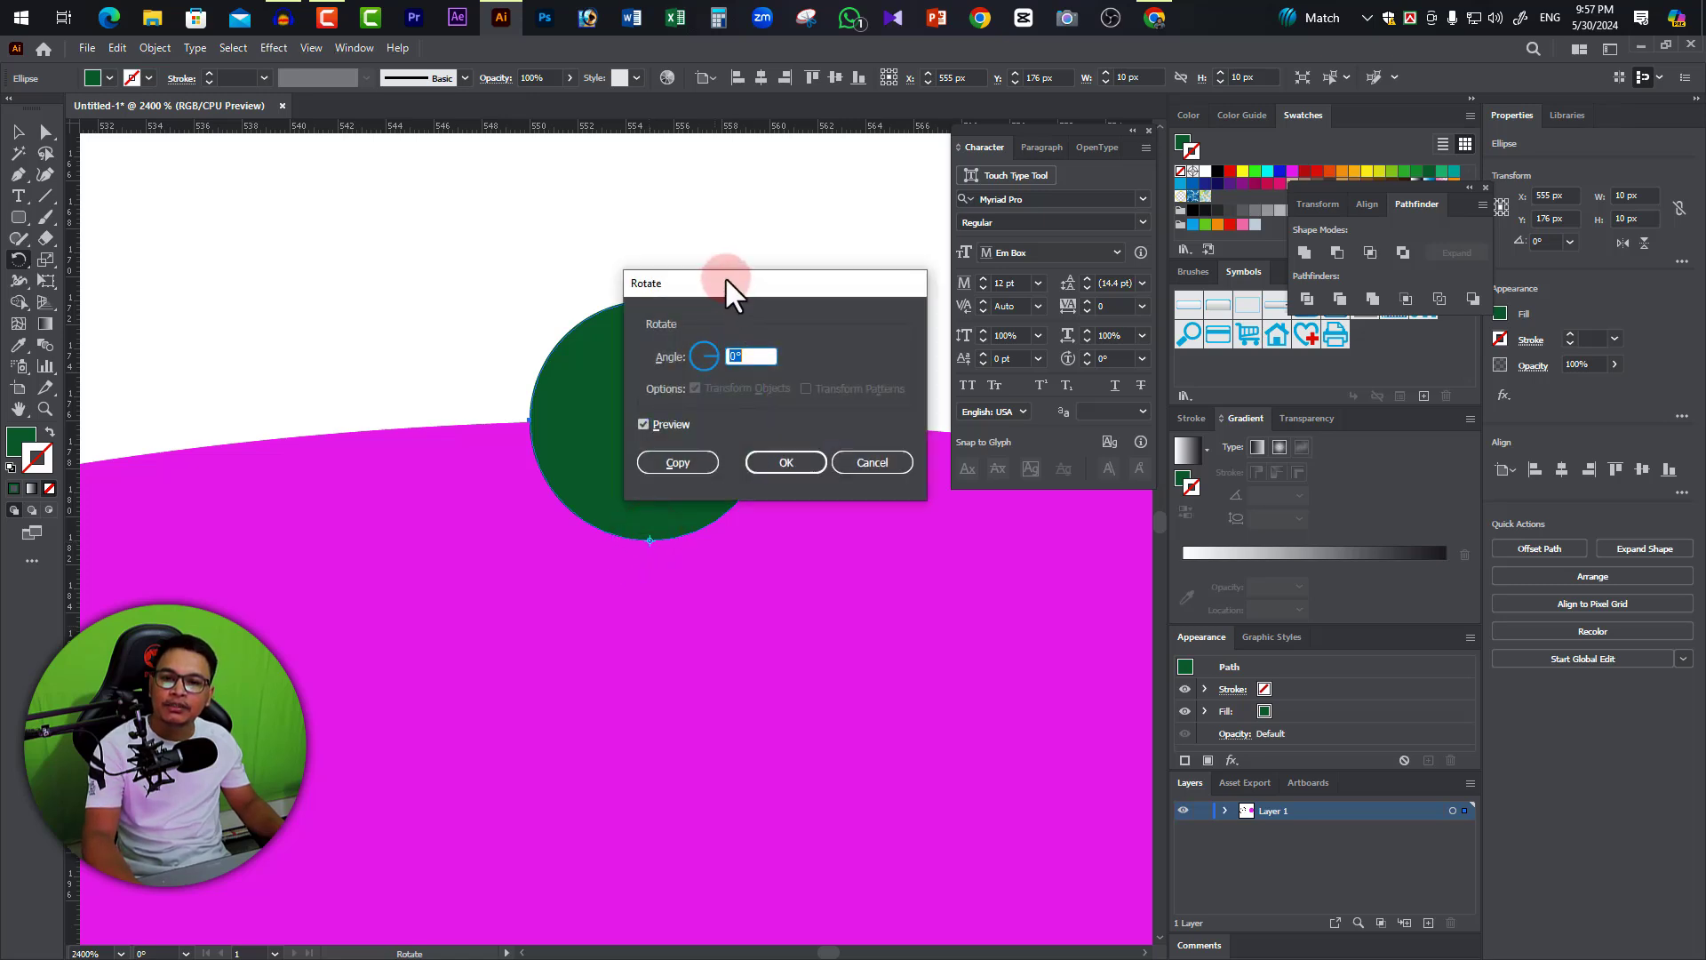
pyautogui.moveTo(725, 277)
pyautogui.mouseDown()
pyautogui.moveTo(609, 277)
pyautogui.moveTo(850, 578)
pyautogui.moveTo(853, 533)
pyautogui.mouseUp()
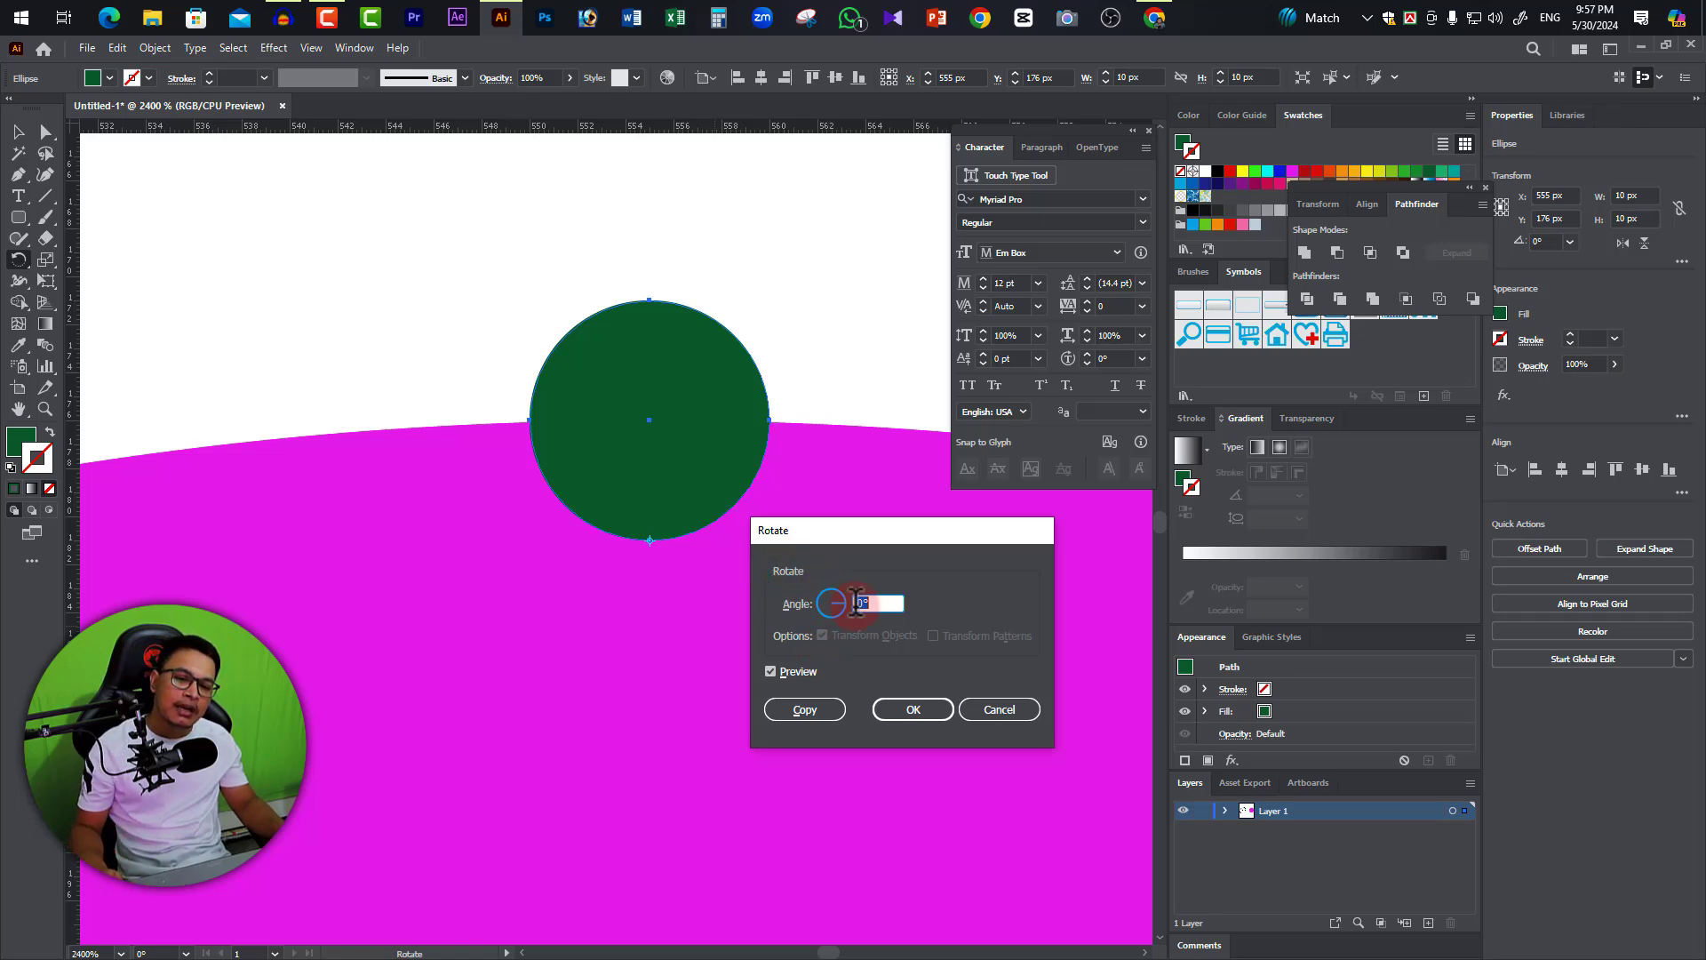
pyautogui.moveTo(855, 537); pyautogui.dragTo(929, 513)
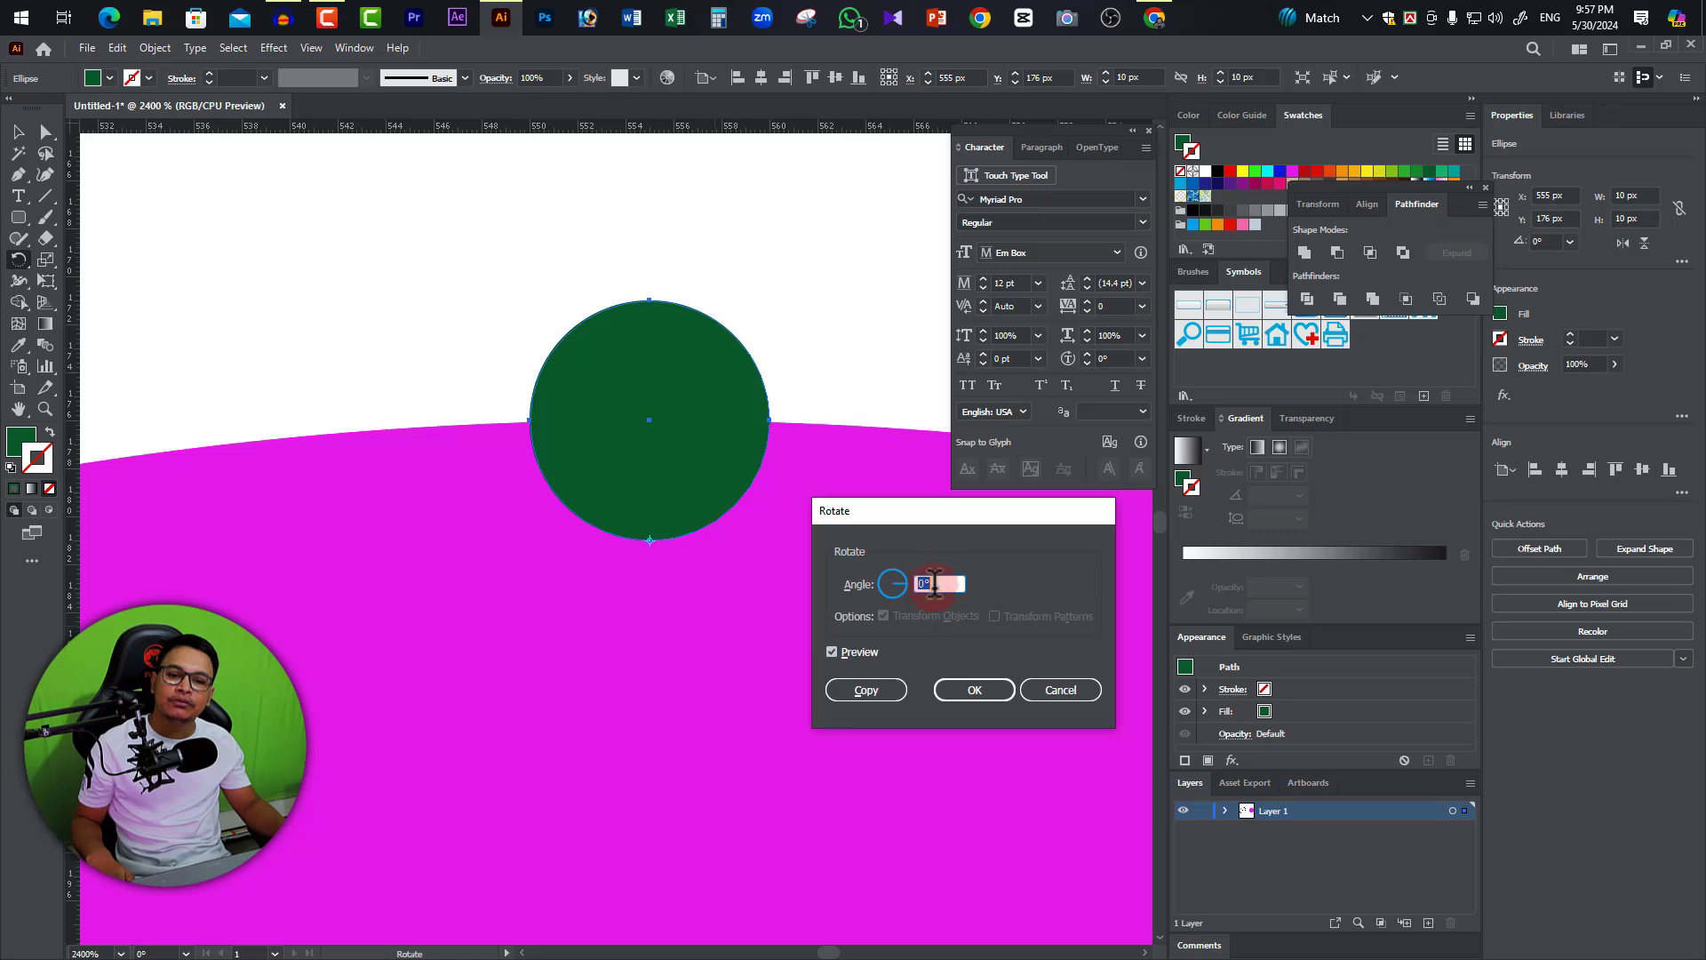
pyautogui.click(718, 20)
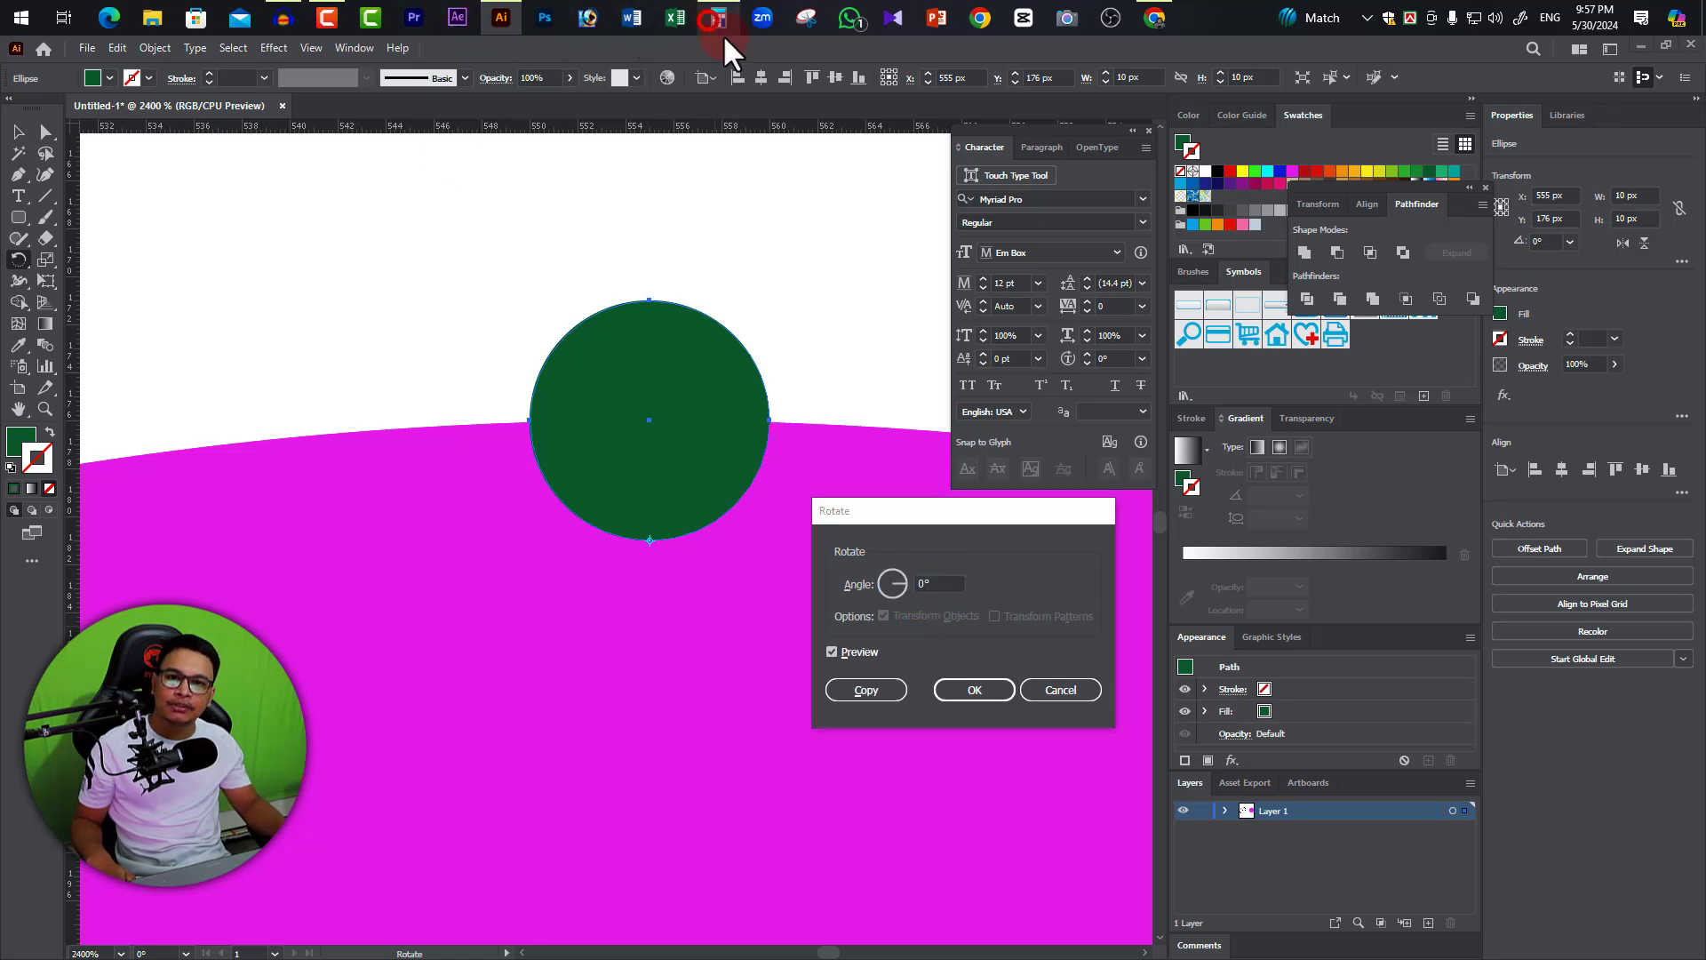
# Calculate 360 ÷ 8 in Calculator to get the 45° rotation step.
pyautogui.write('360 ÷ ')
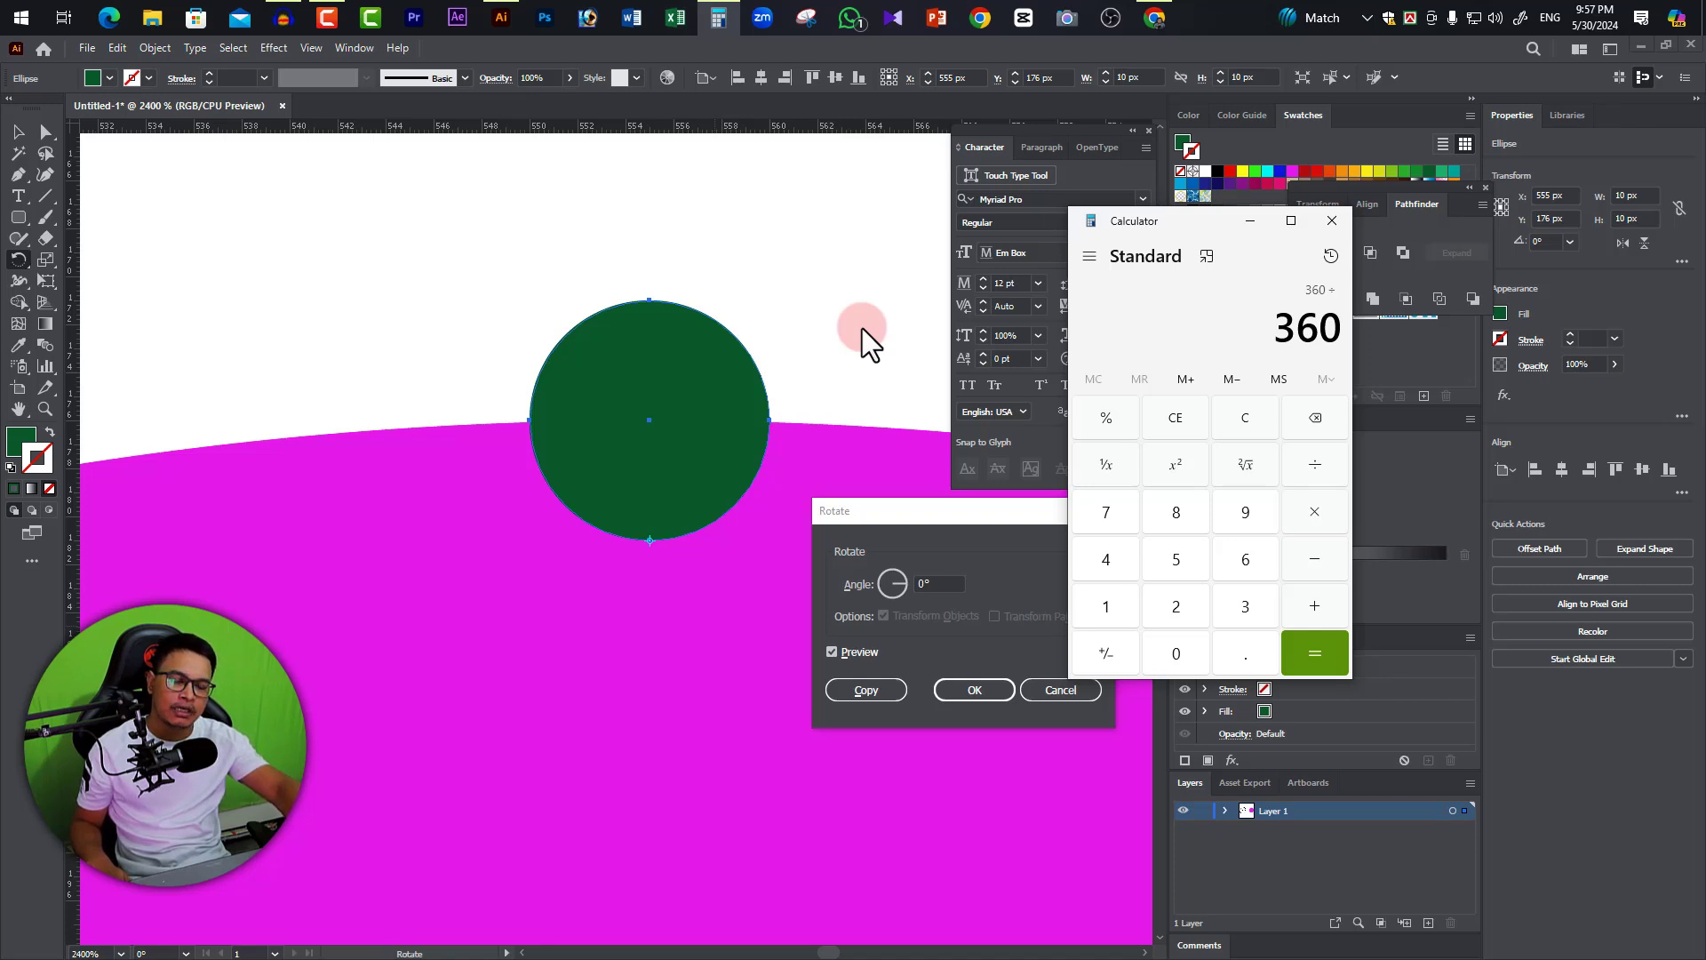
pyautogui.write('8')
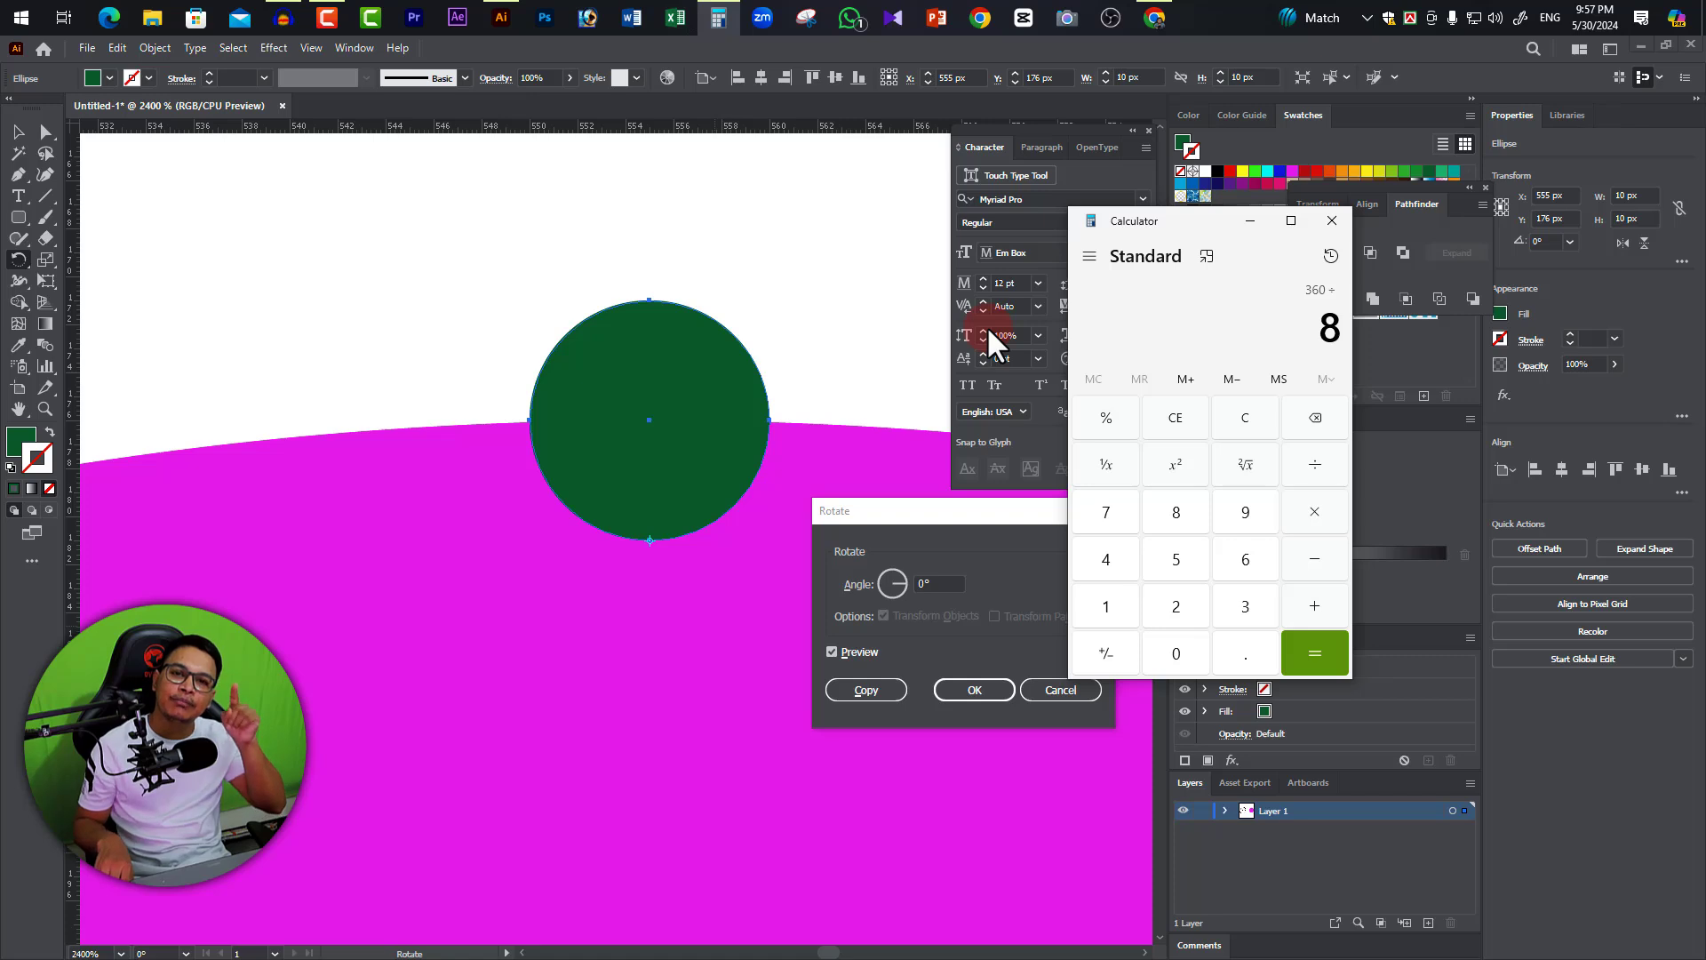
pyautogui.click(1315, 654)
# Close Calculator, set the Rotate angle to 45°, and make a rotated copy.
pyautogui.click(1332, 220)
pyautogui.click(934, 583)
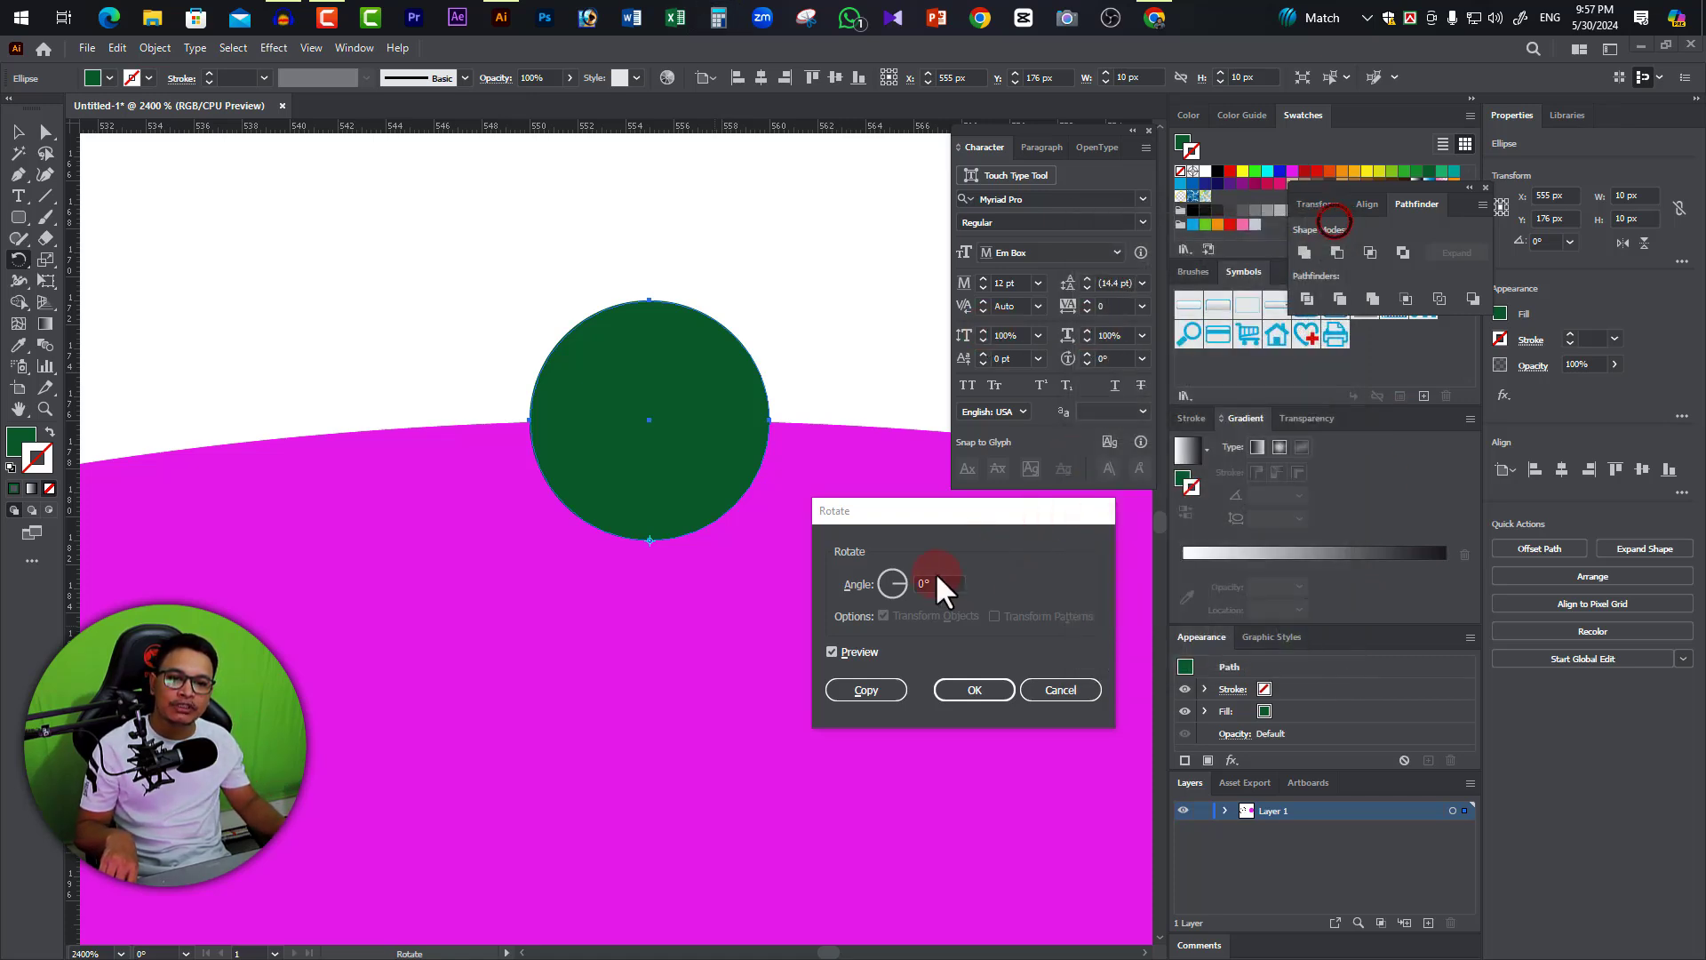
pyautogui.write('45')
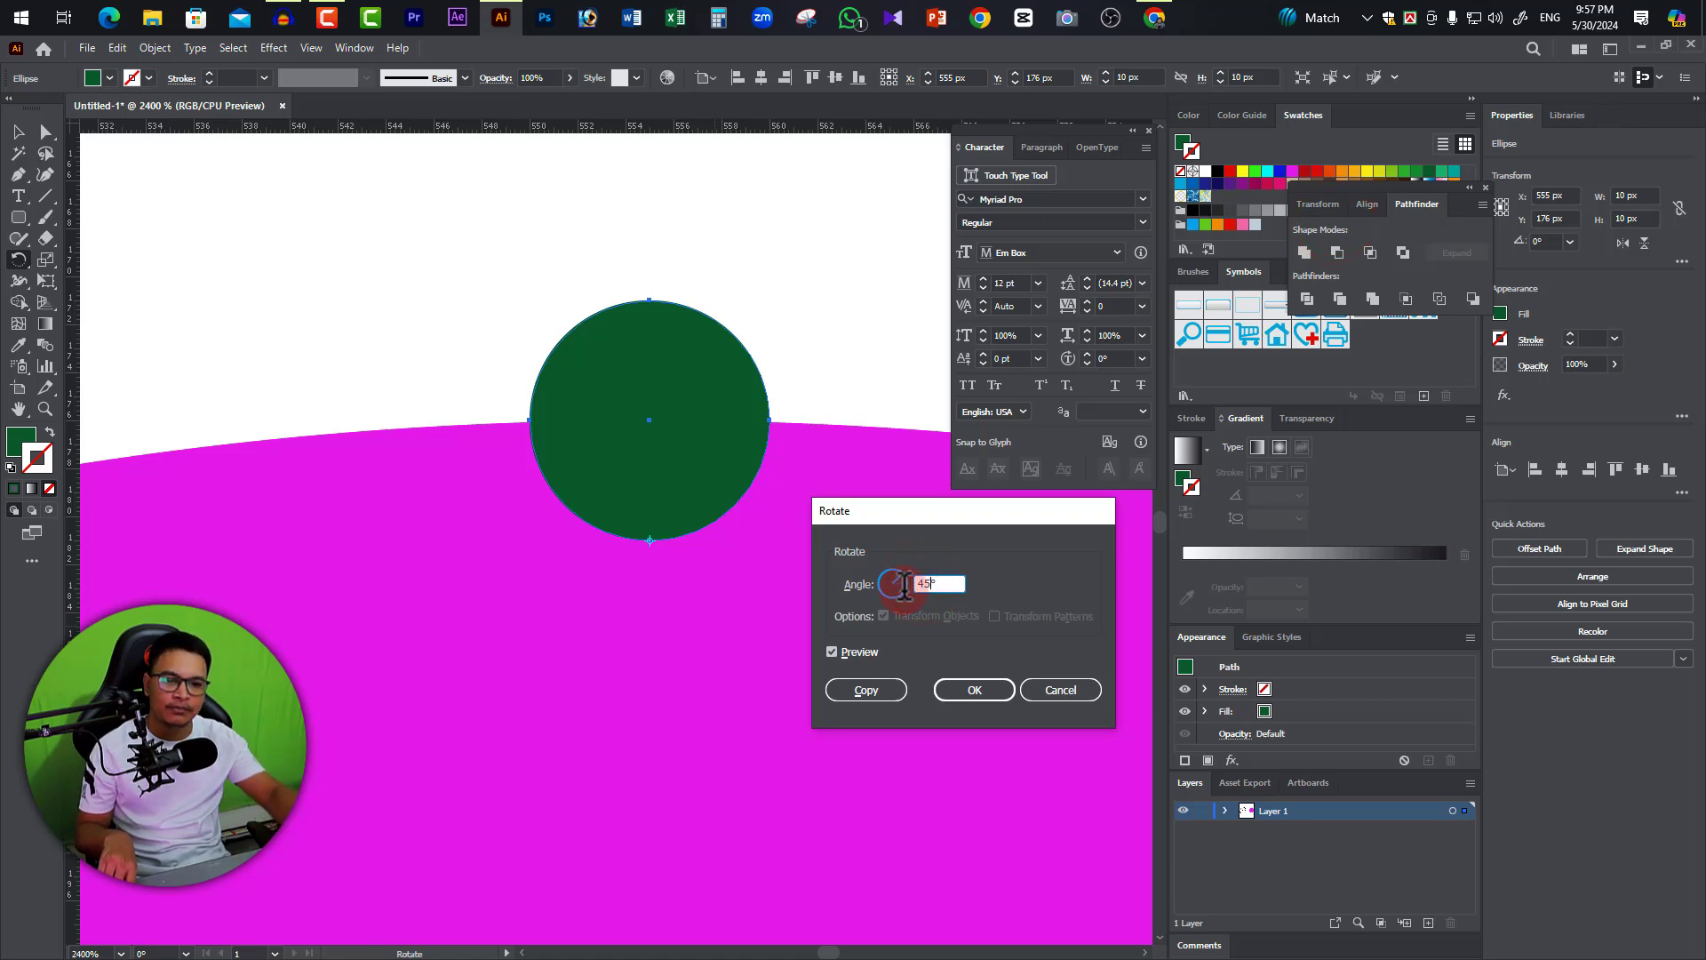
pyautogui.click(907, 655)
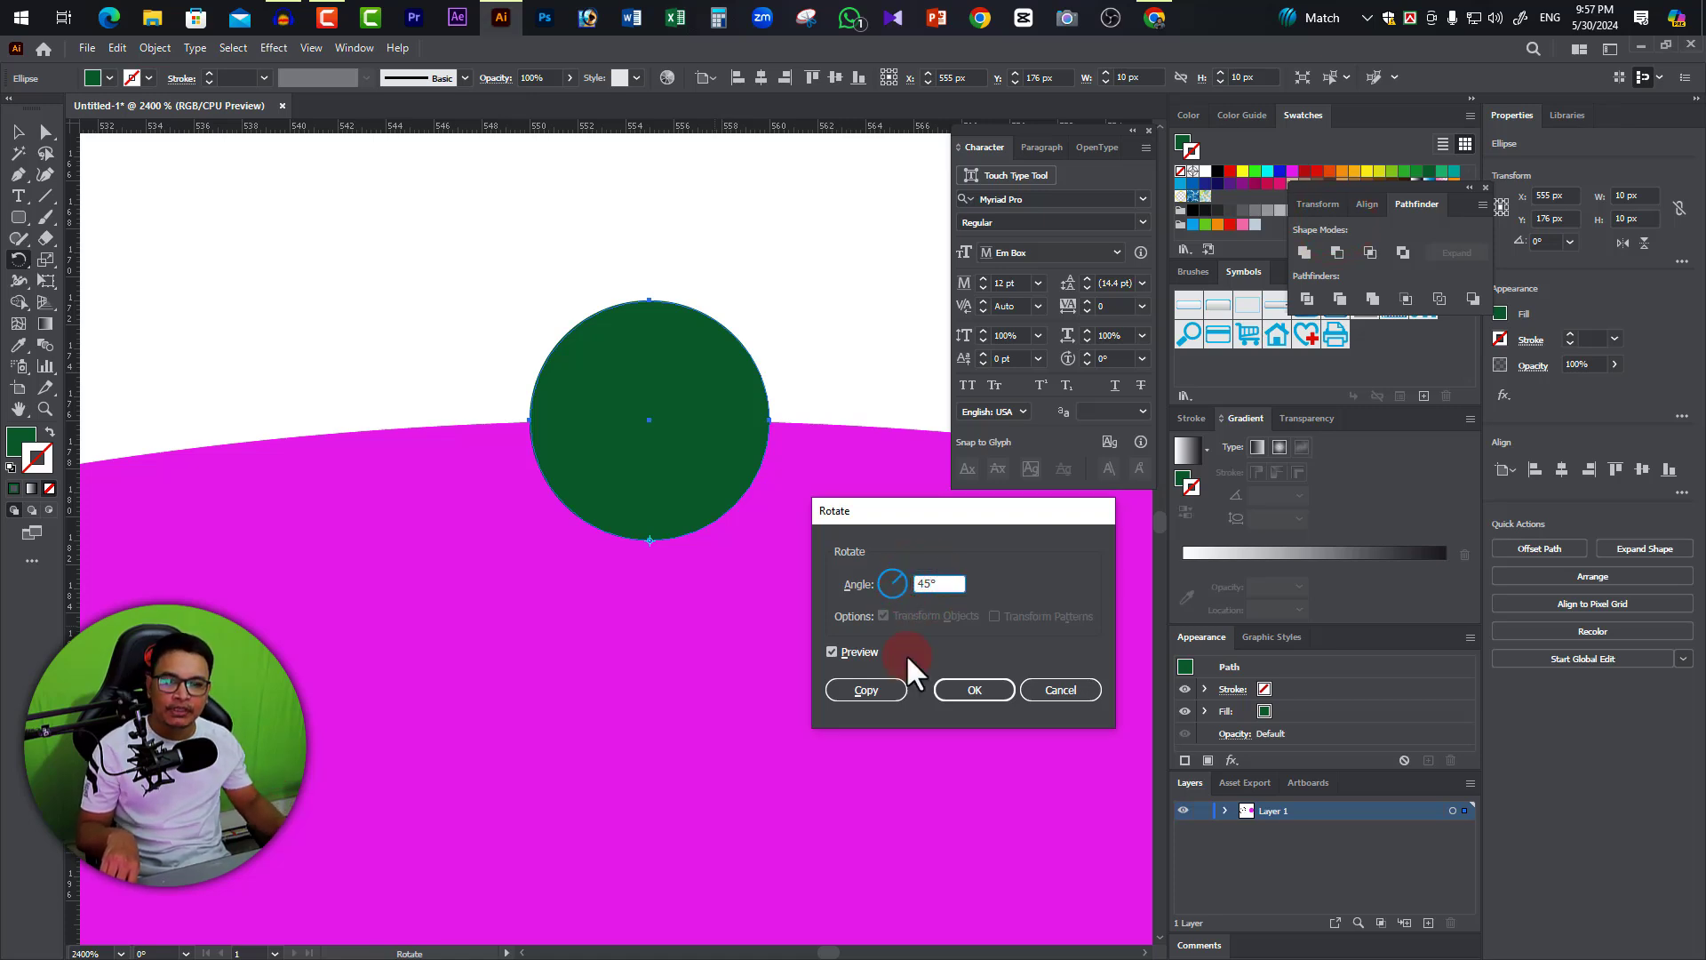
pyautogui.click(866, 690)
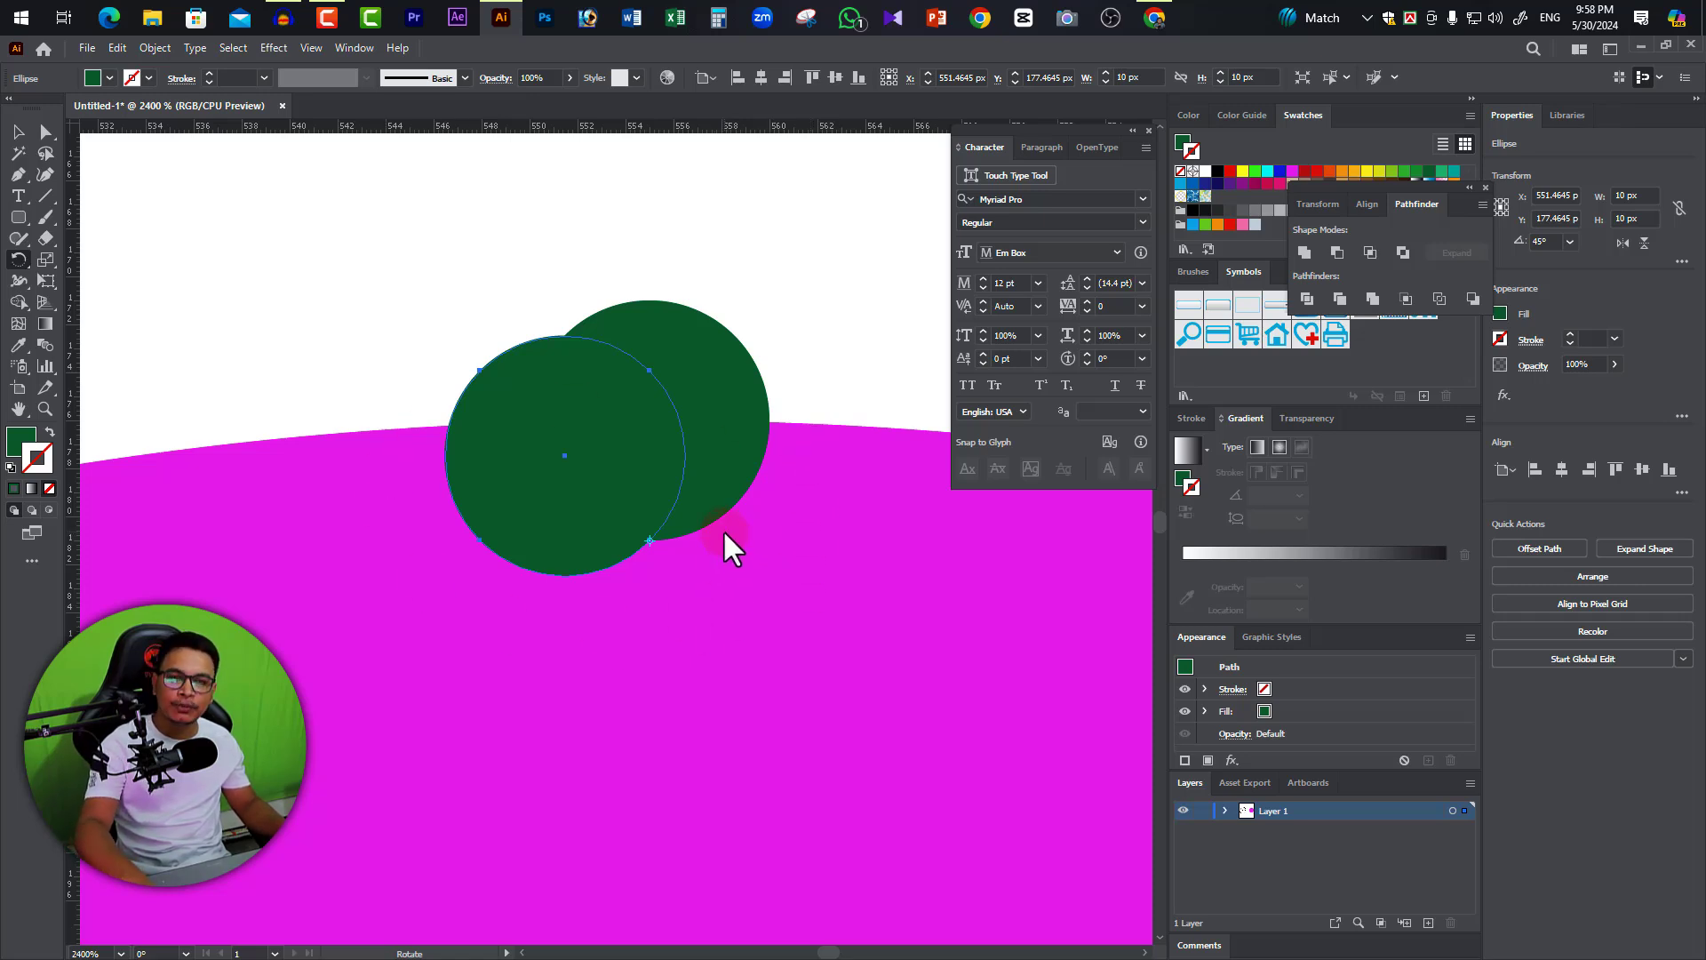
# Repeat the 45° rotated copy three more times with Ctrl+D.
pyautogui.press('ctrl')
pyautogui.hotkey('ctrl', 'd')
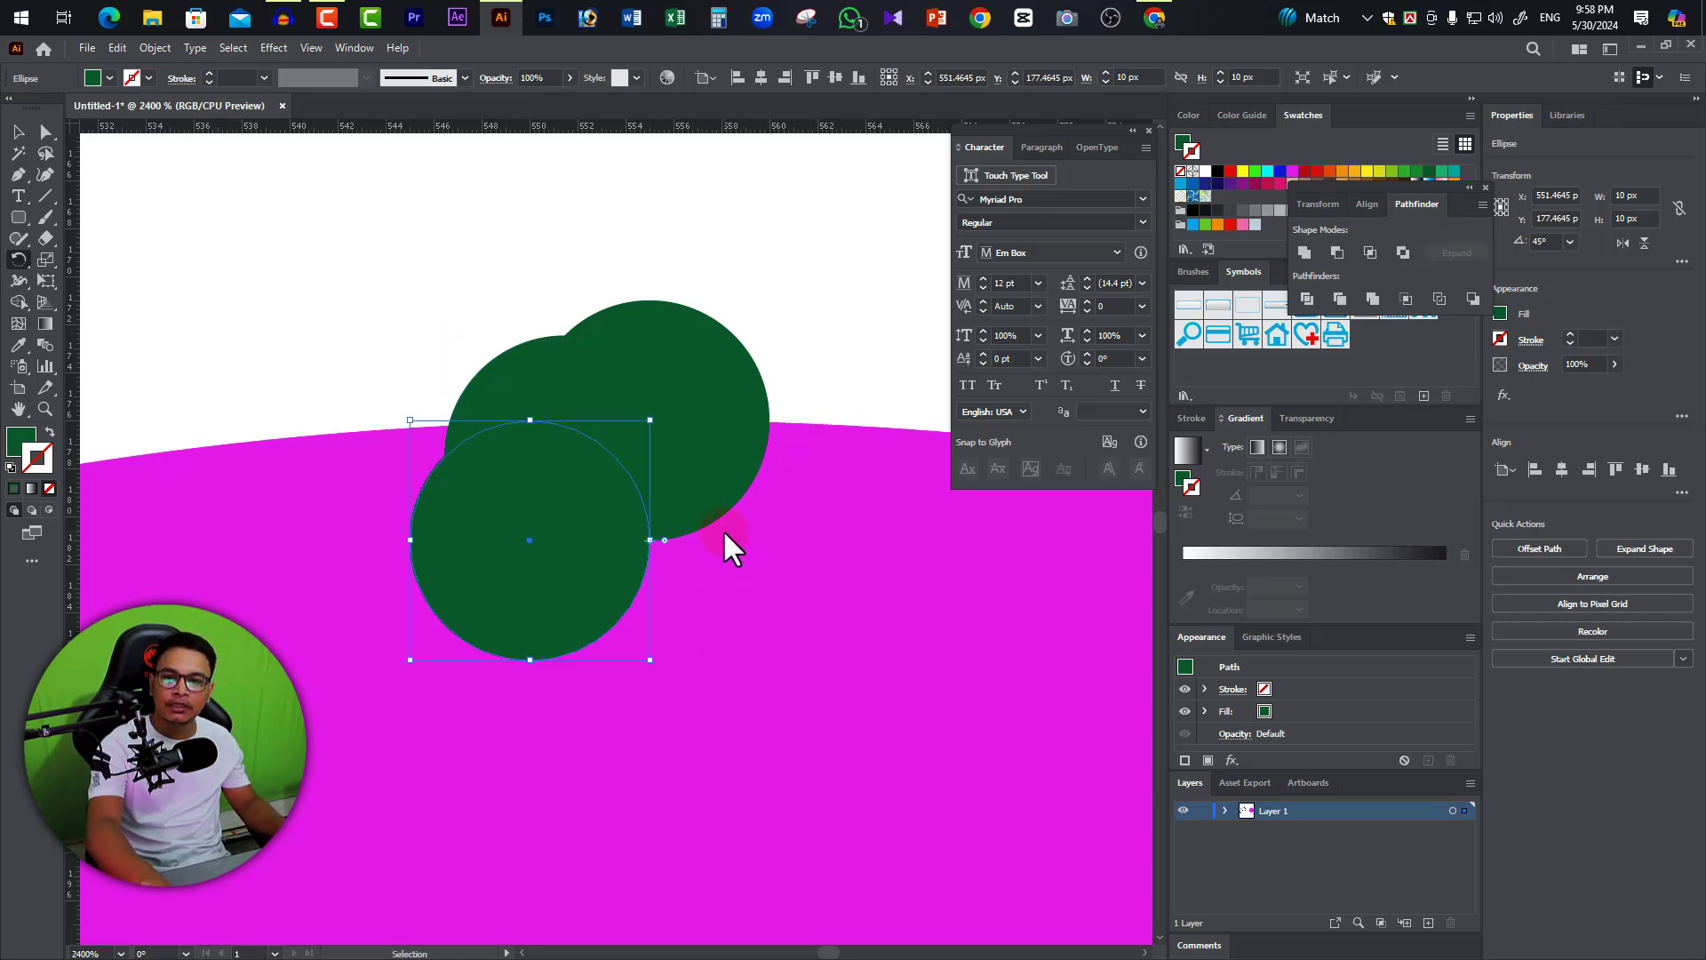
pyautogui.hotkey('ctrl', 'd')
pyautogui.hotkey('ctrl', 'd')
pyautogui.hotkey('ctrl', 'd')
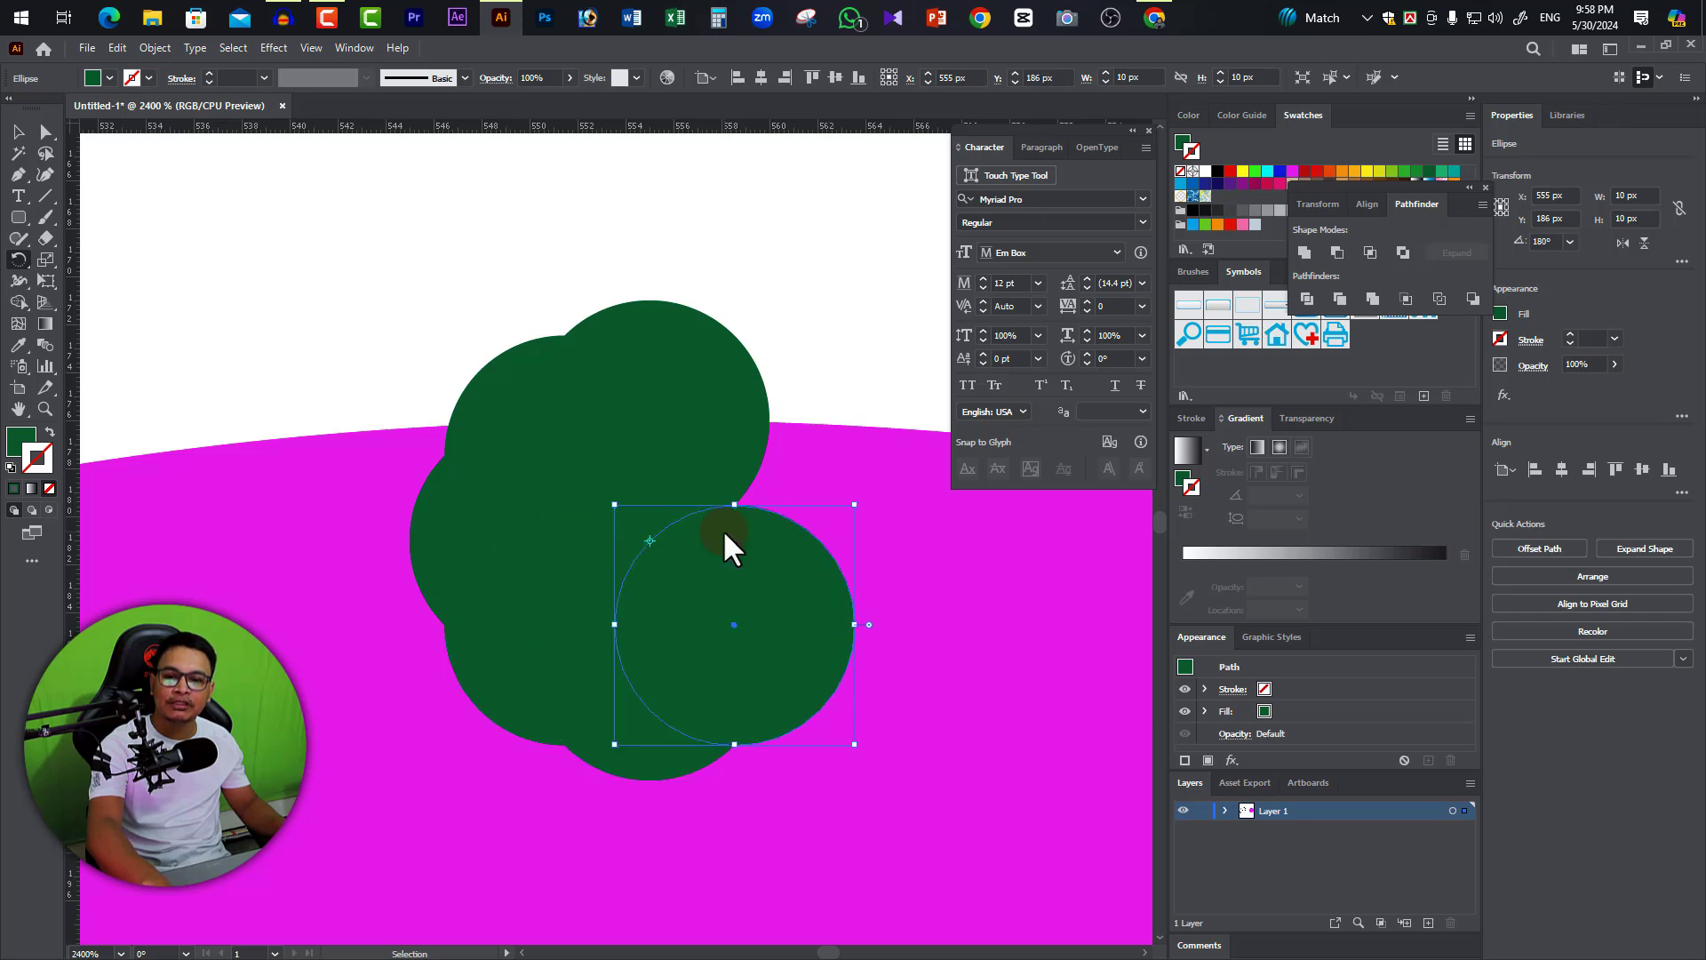
pyautogui.hotkey('ctrl', 'd')
pyautogui.hotkey('ctrl', 'd')
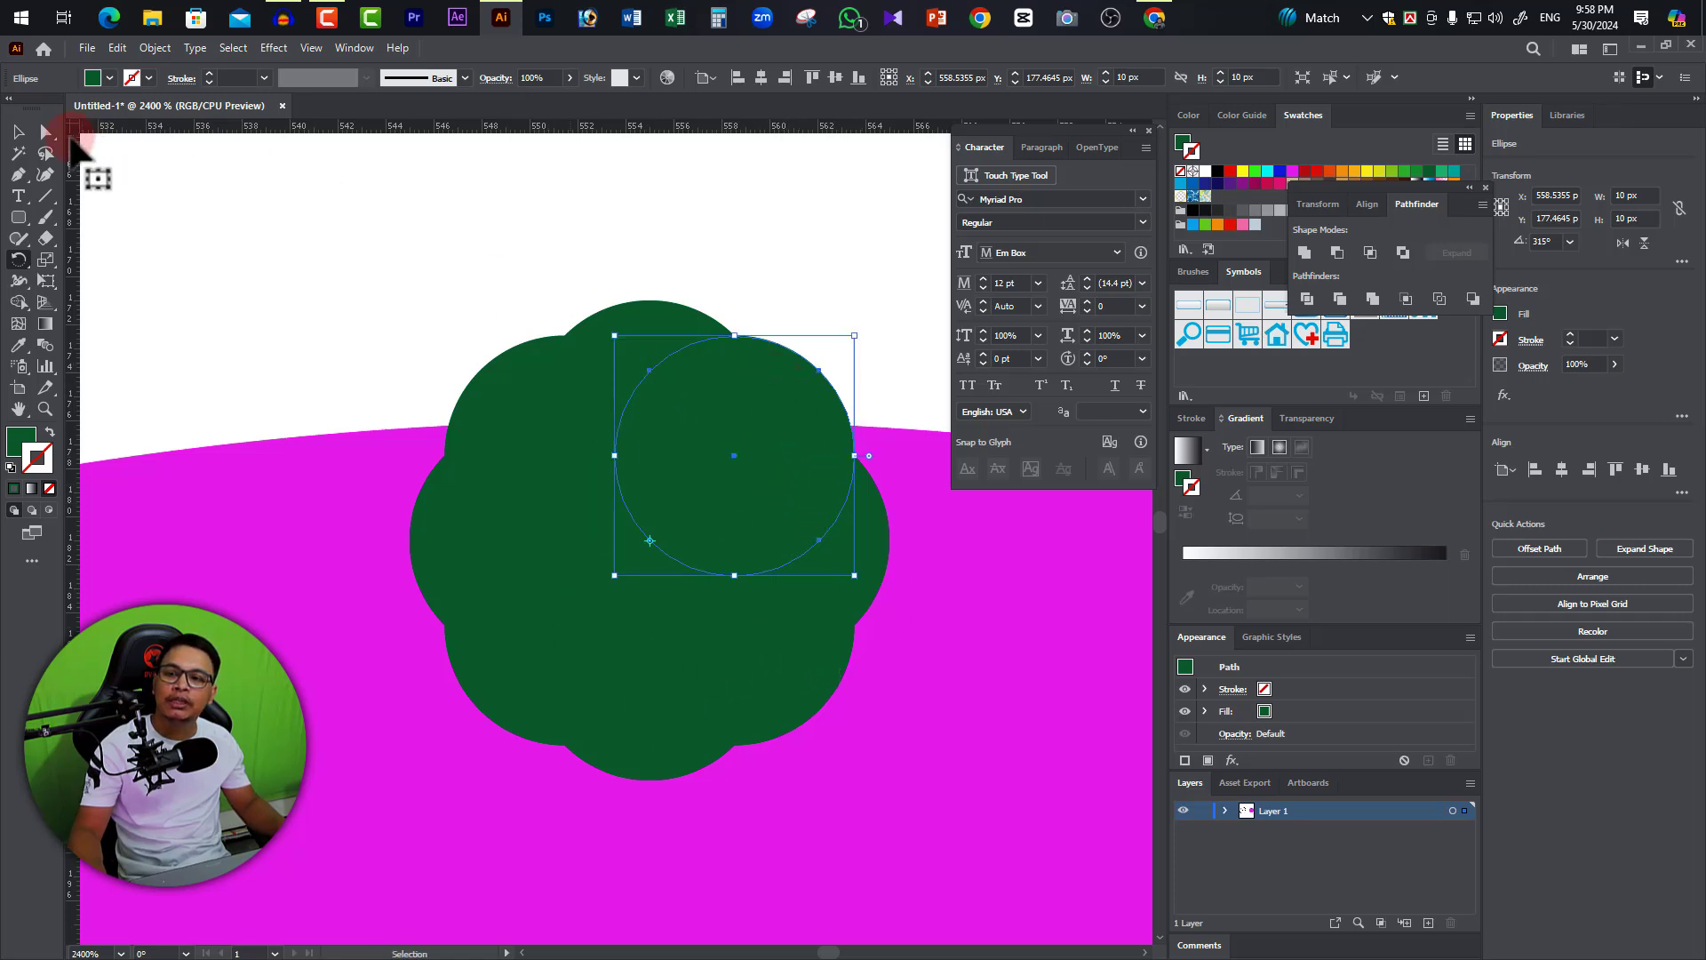
# Check the circles in Outline view, then return to Preview and select the top circle.
pyautogui.click(18, 132)
pyautogui.press('a')
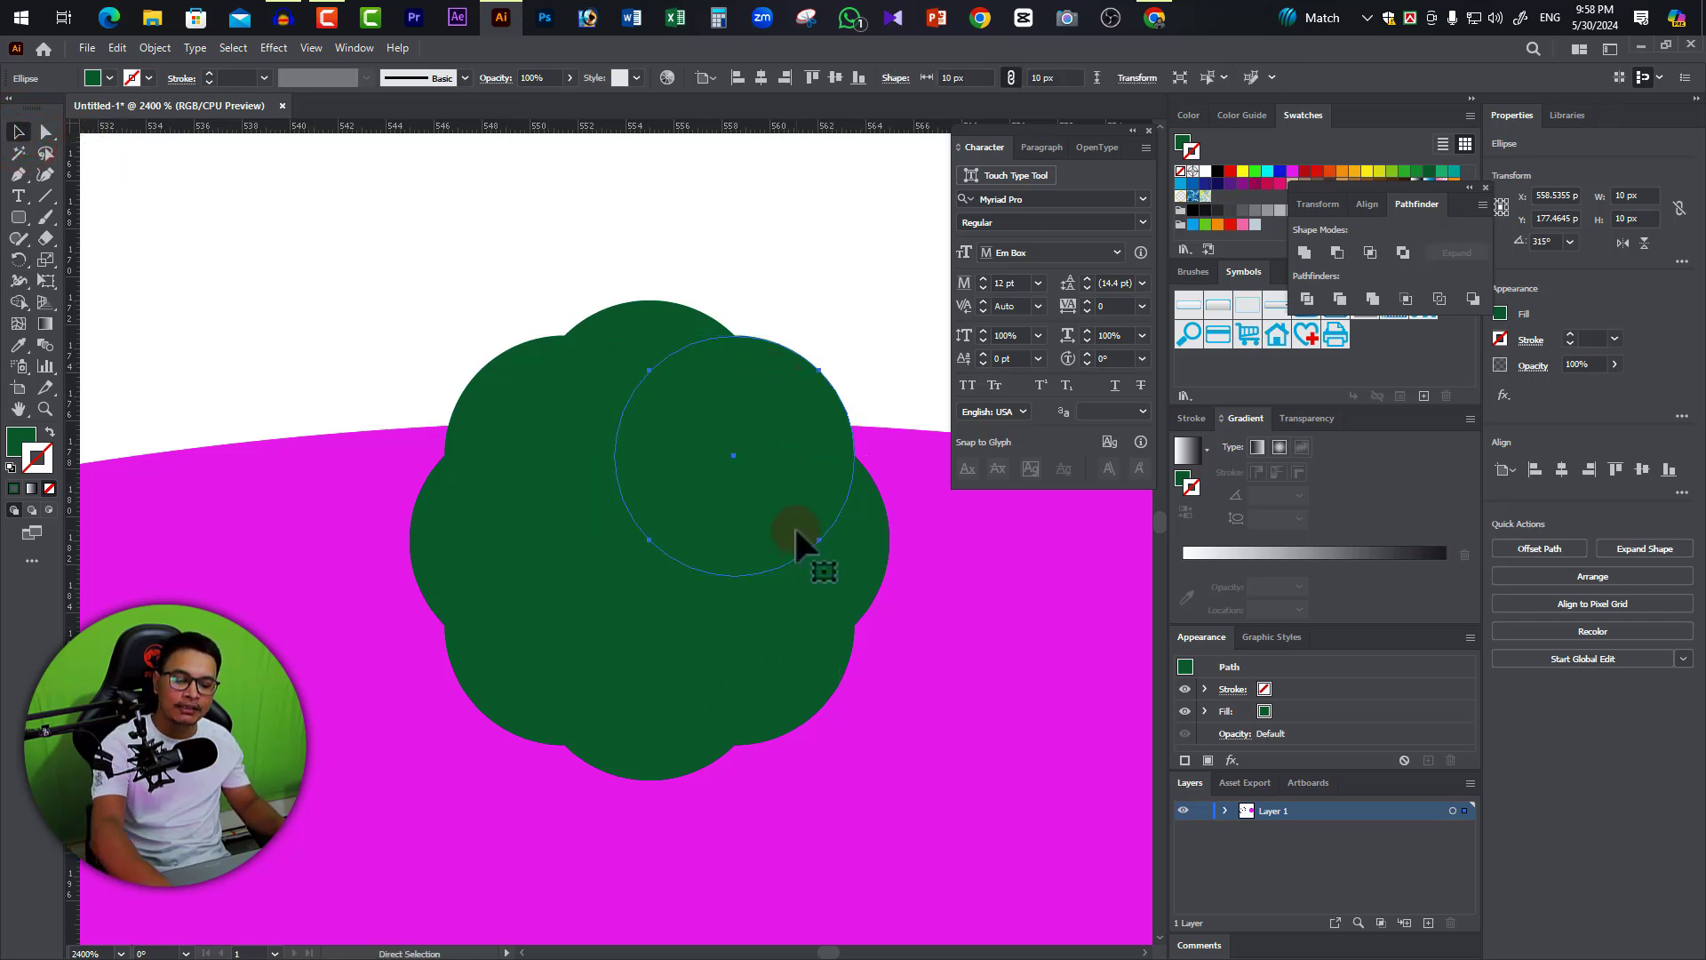
pyautogui.hotkey('ctrl', 'y')
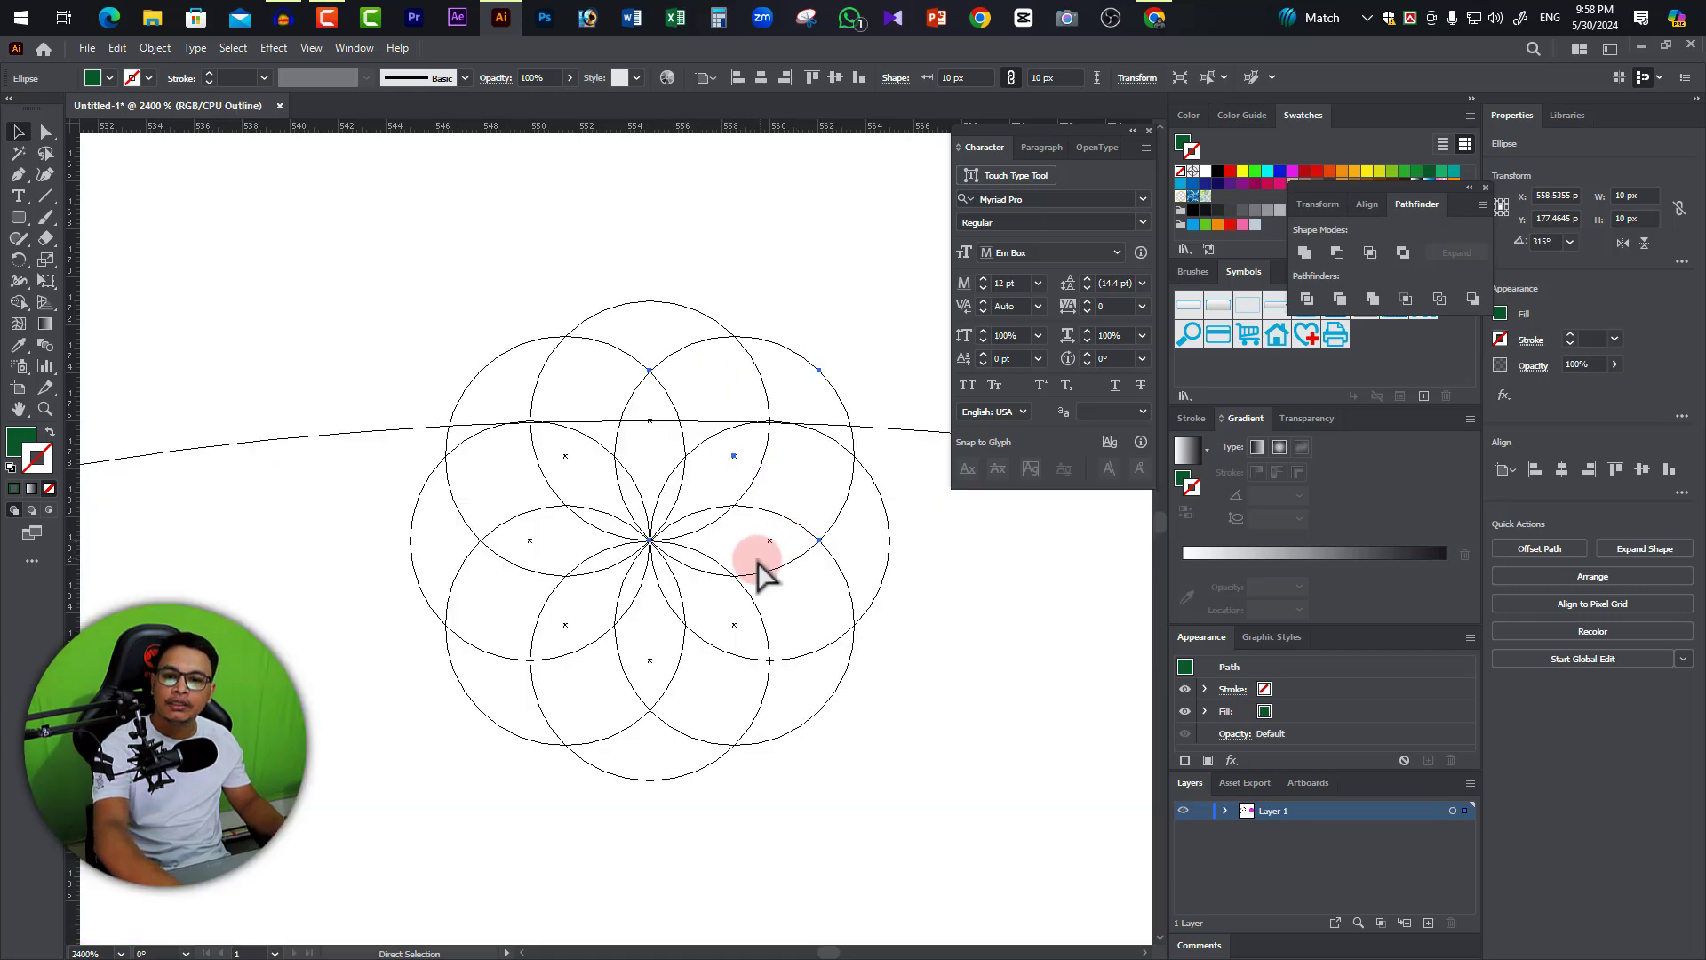
pyautogui.press('v')
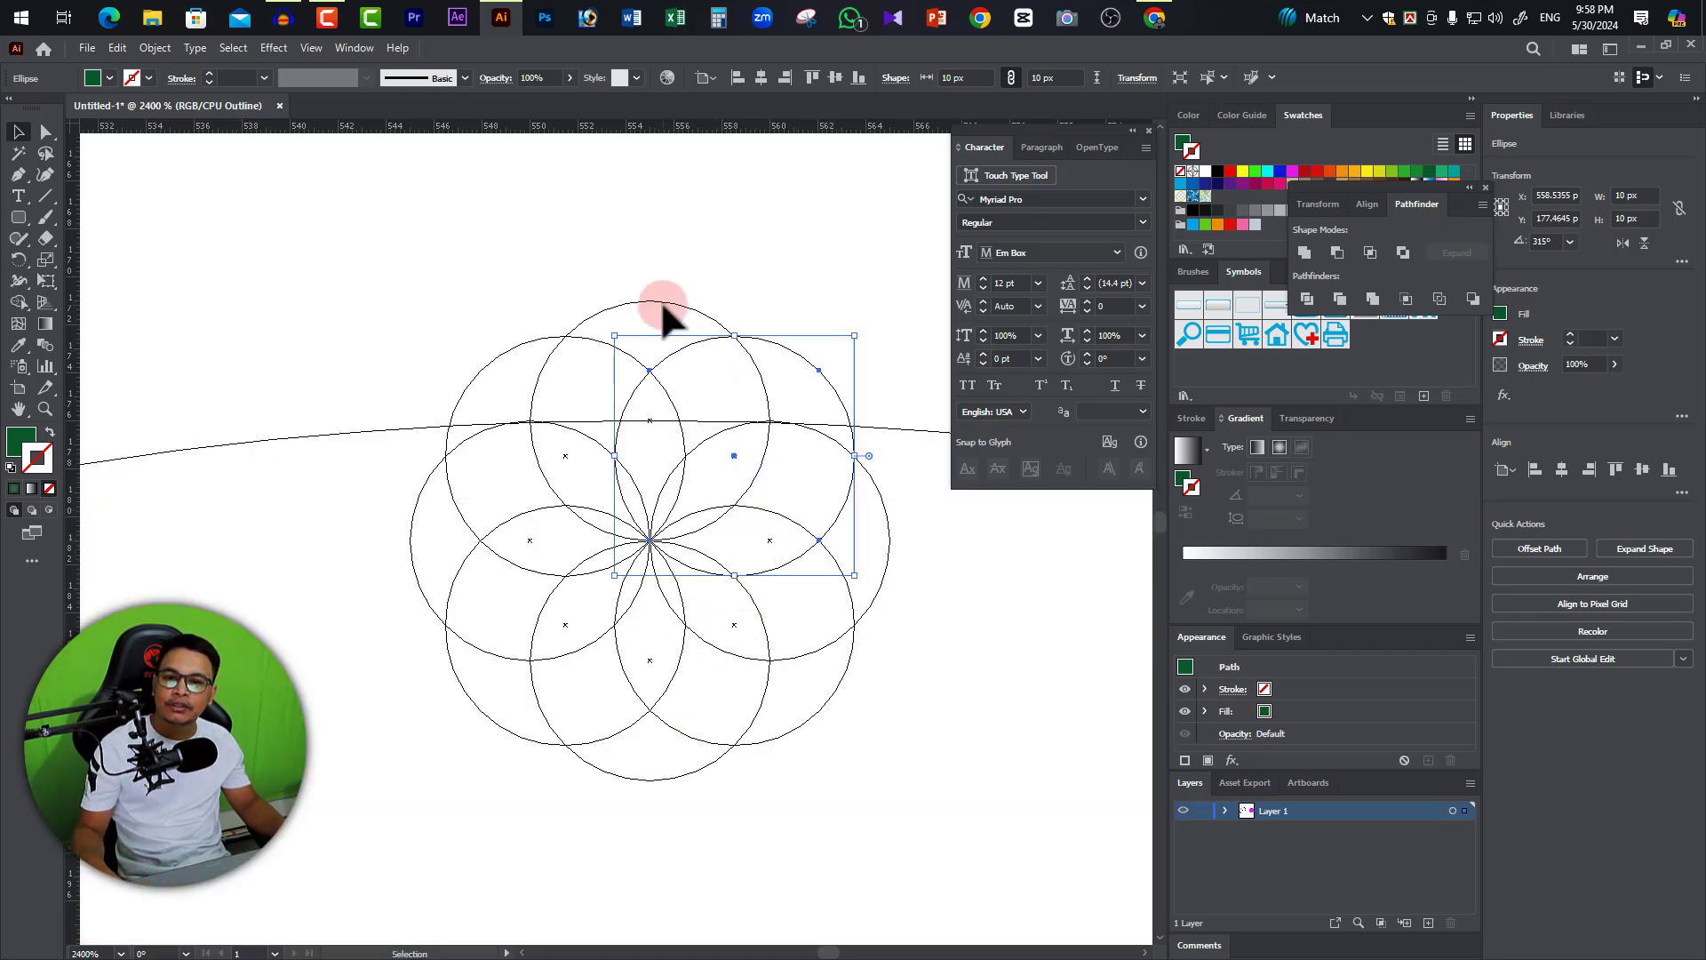
pyautogui.click(659, 300)
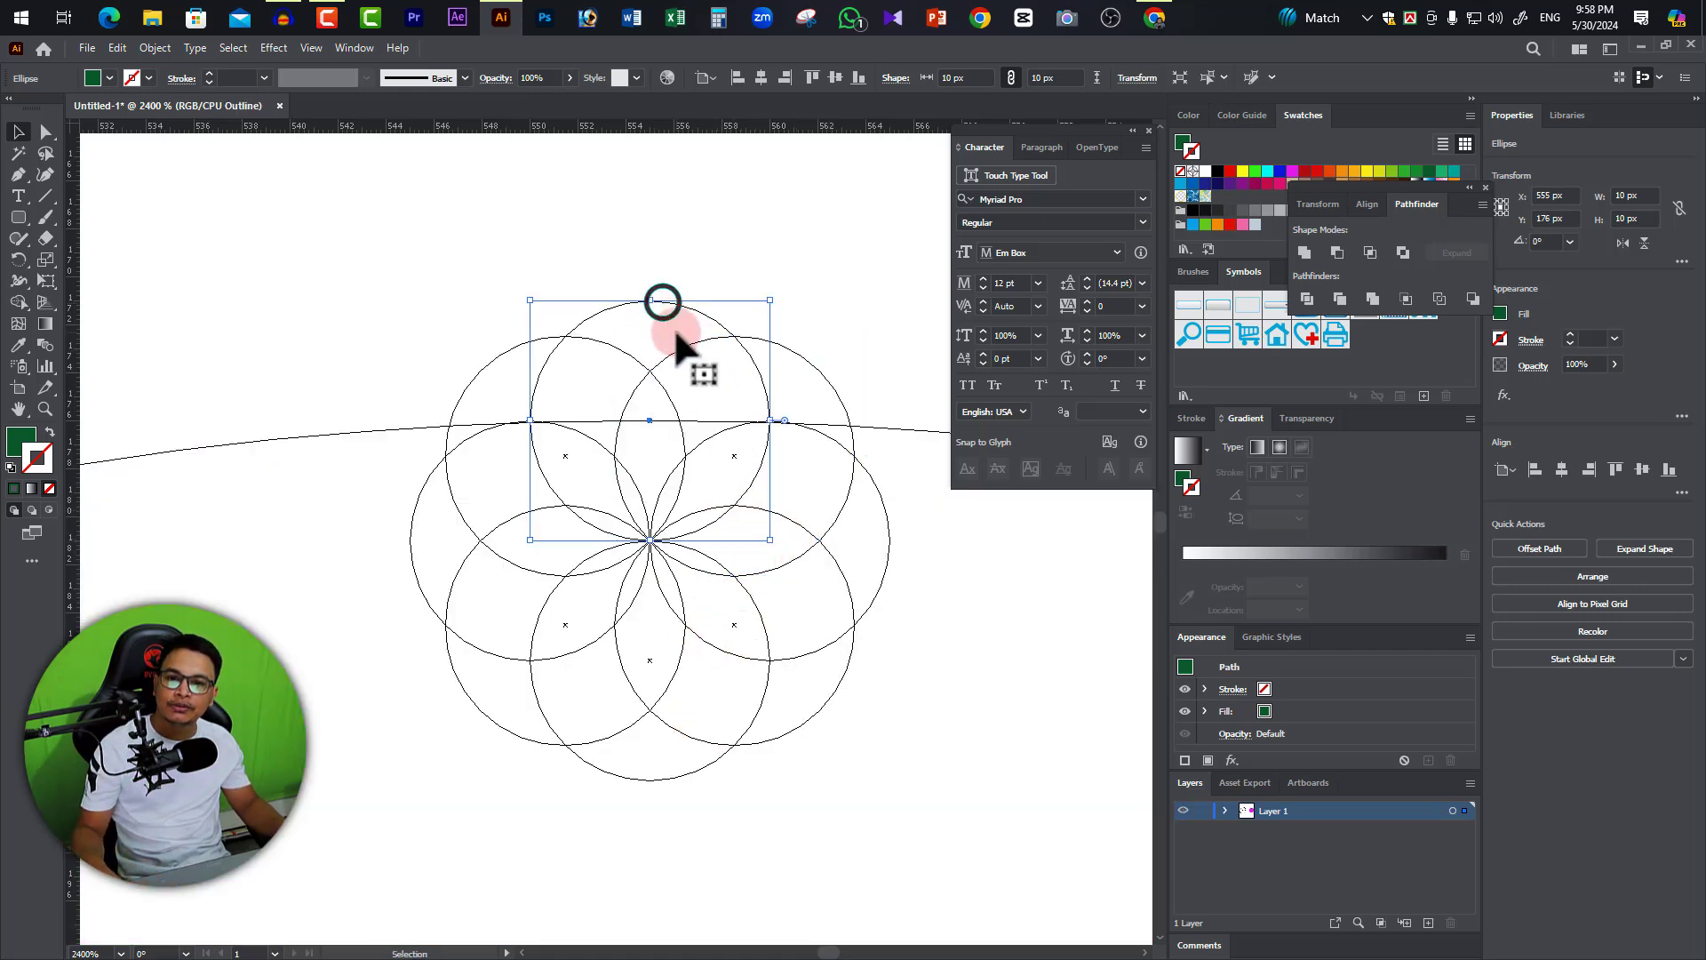
pyautogui.click(373, 343)
pyautogui.hotkey('ctrl', 'y')
pyautogui.click(577, 379)
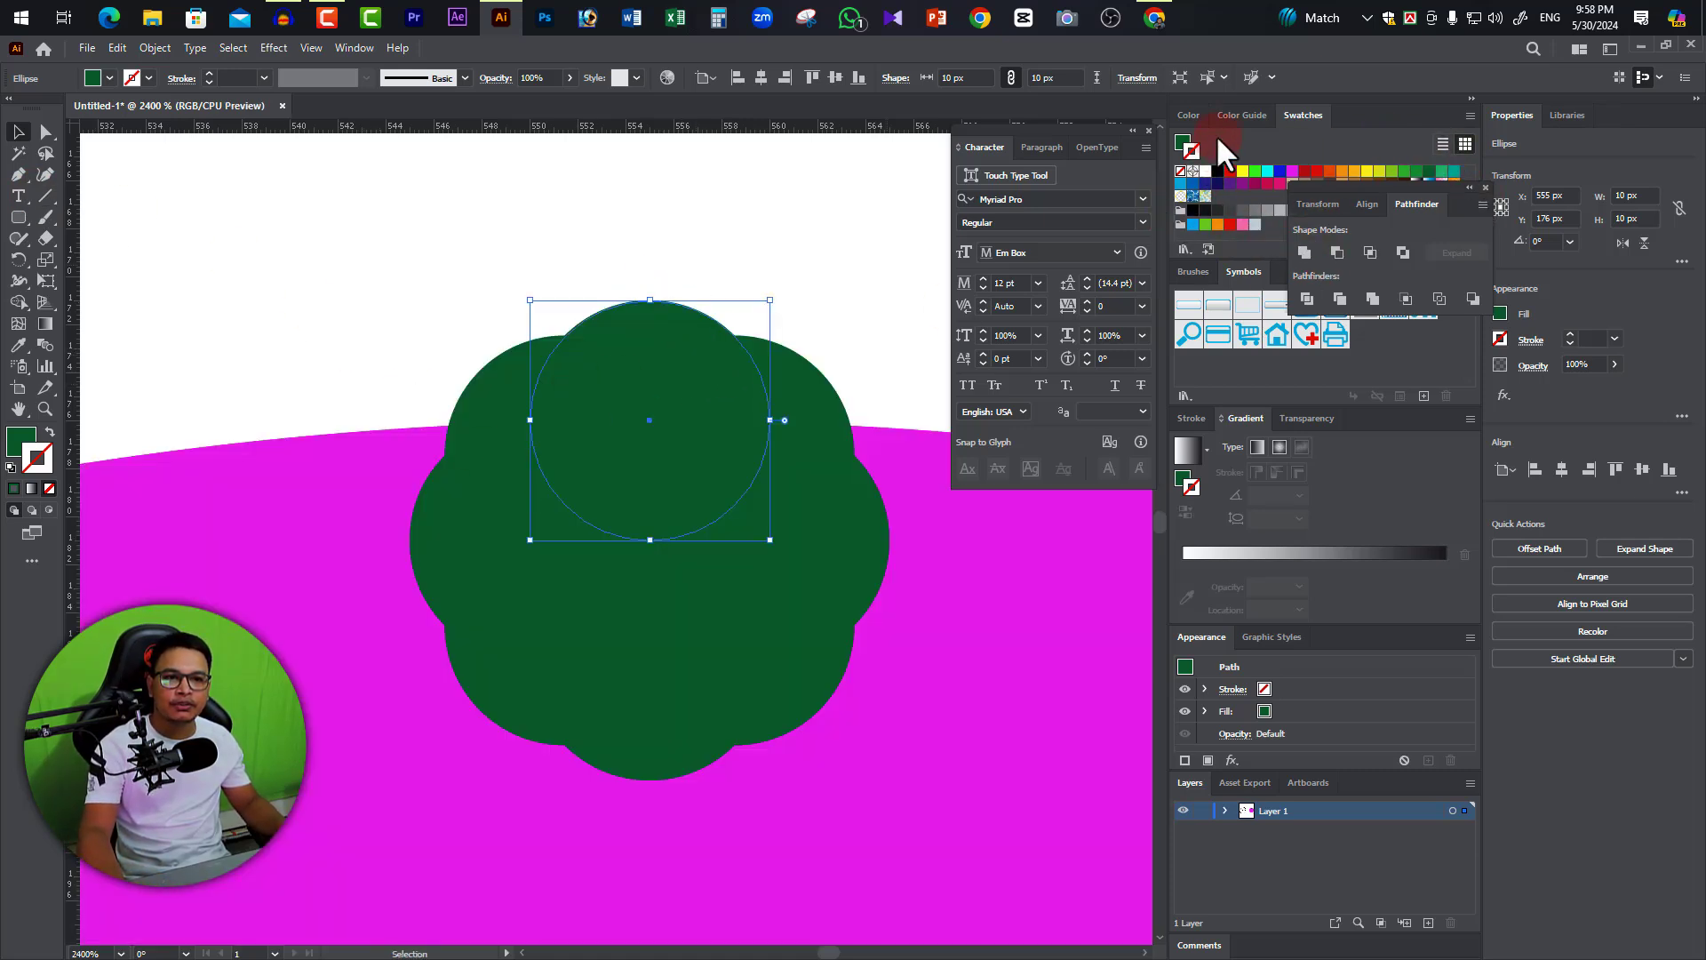
# Give the top circle an olive fill with no stroke.
pyautogui.click(1188, 114)
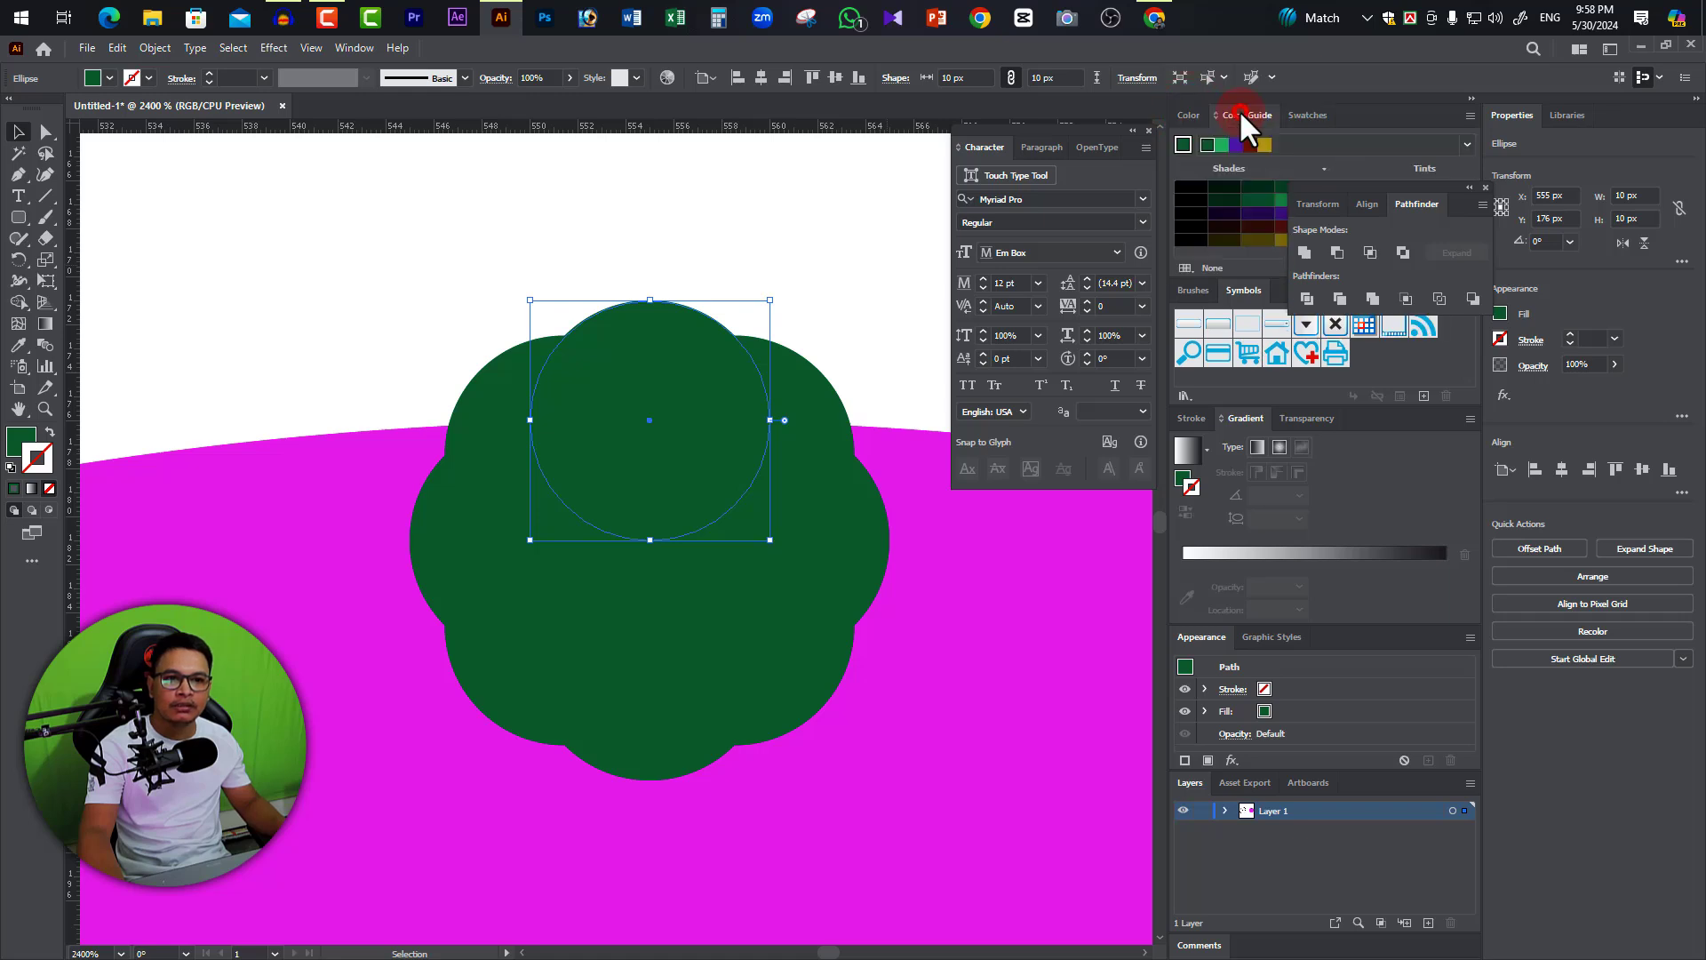
pyautogui.click(1299, 115)
pyautogui.click(1188, 113)
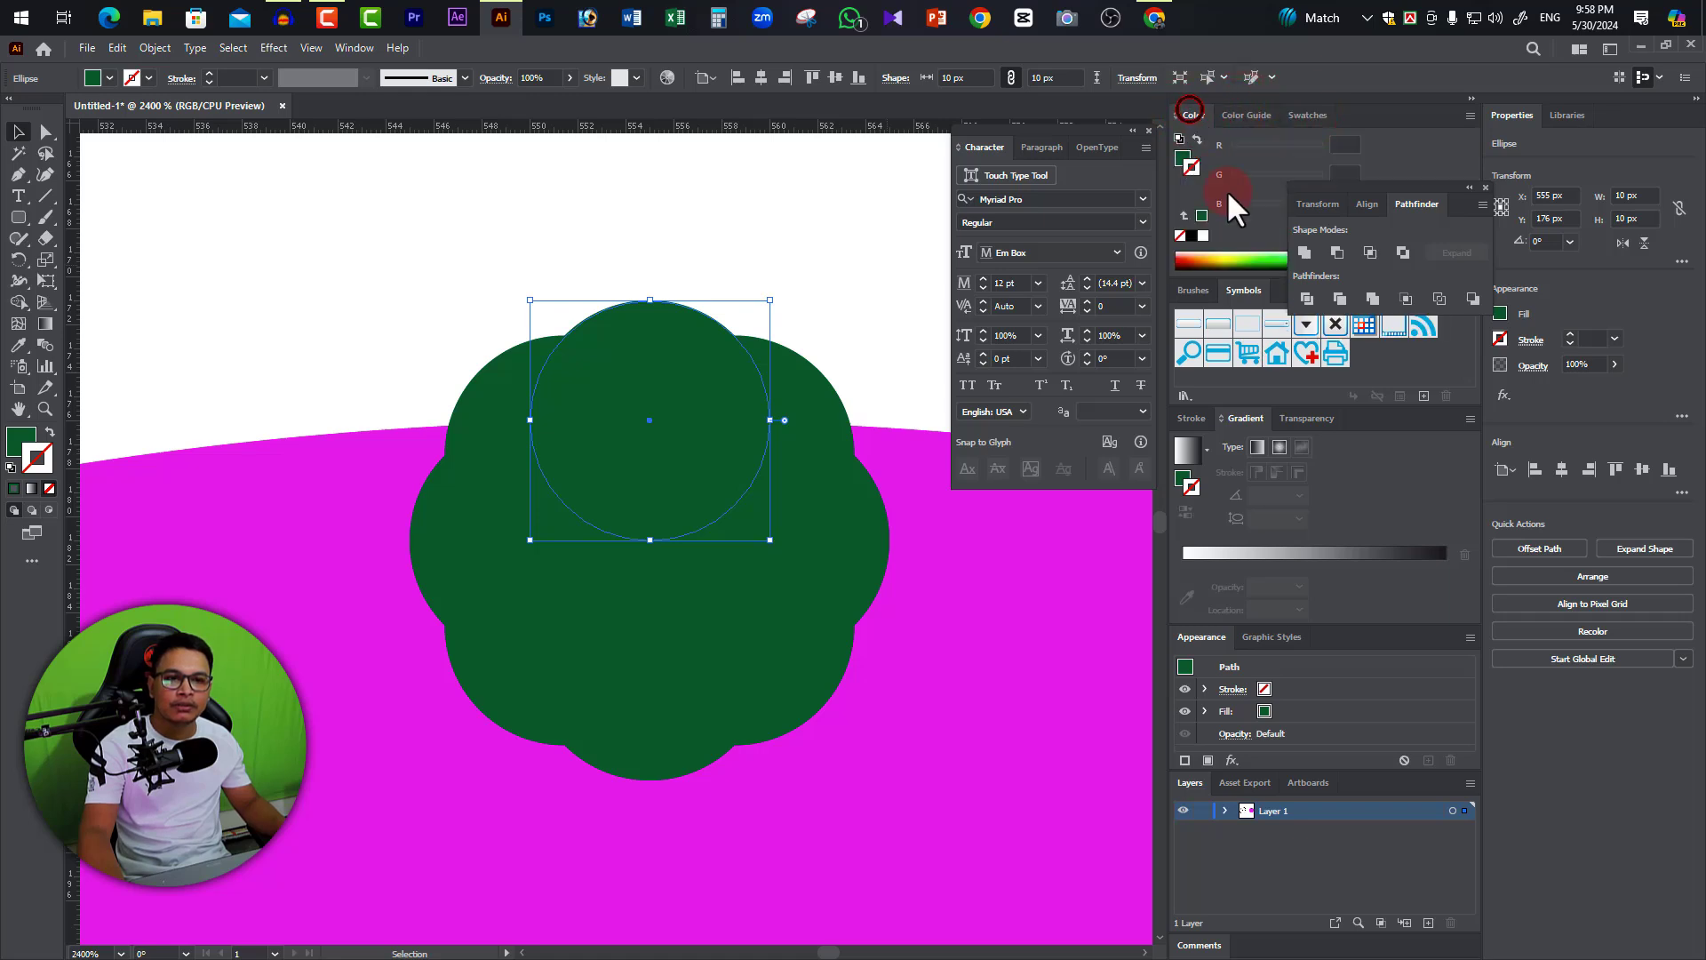
pyautogui.click(1224, 260)
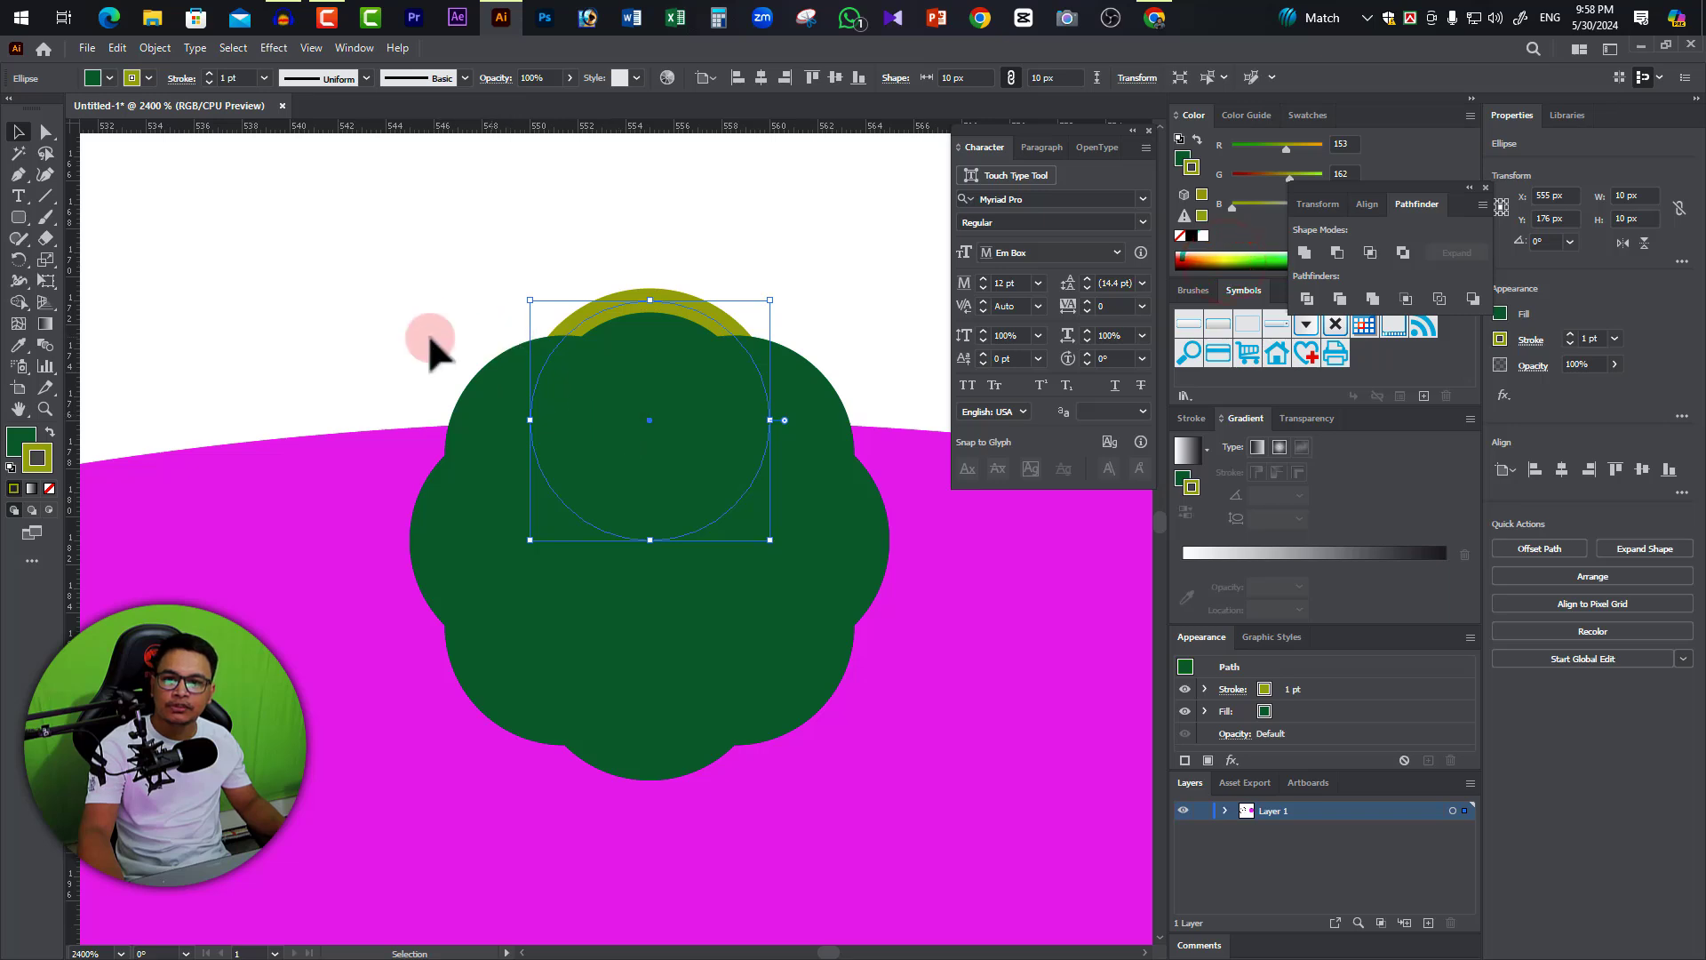
pyautogui.click(48, 433)
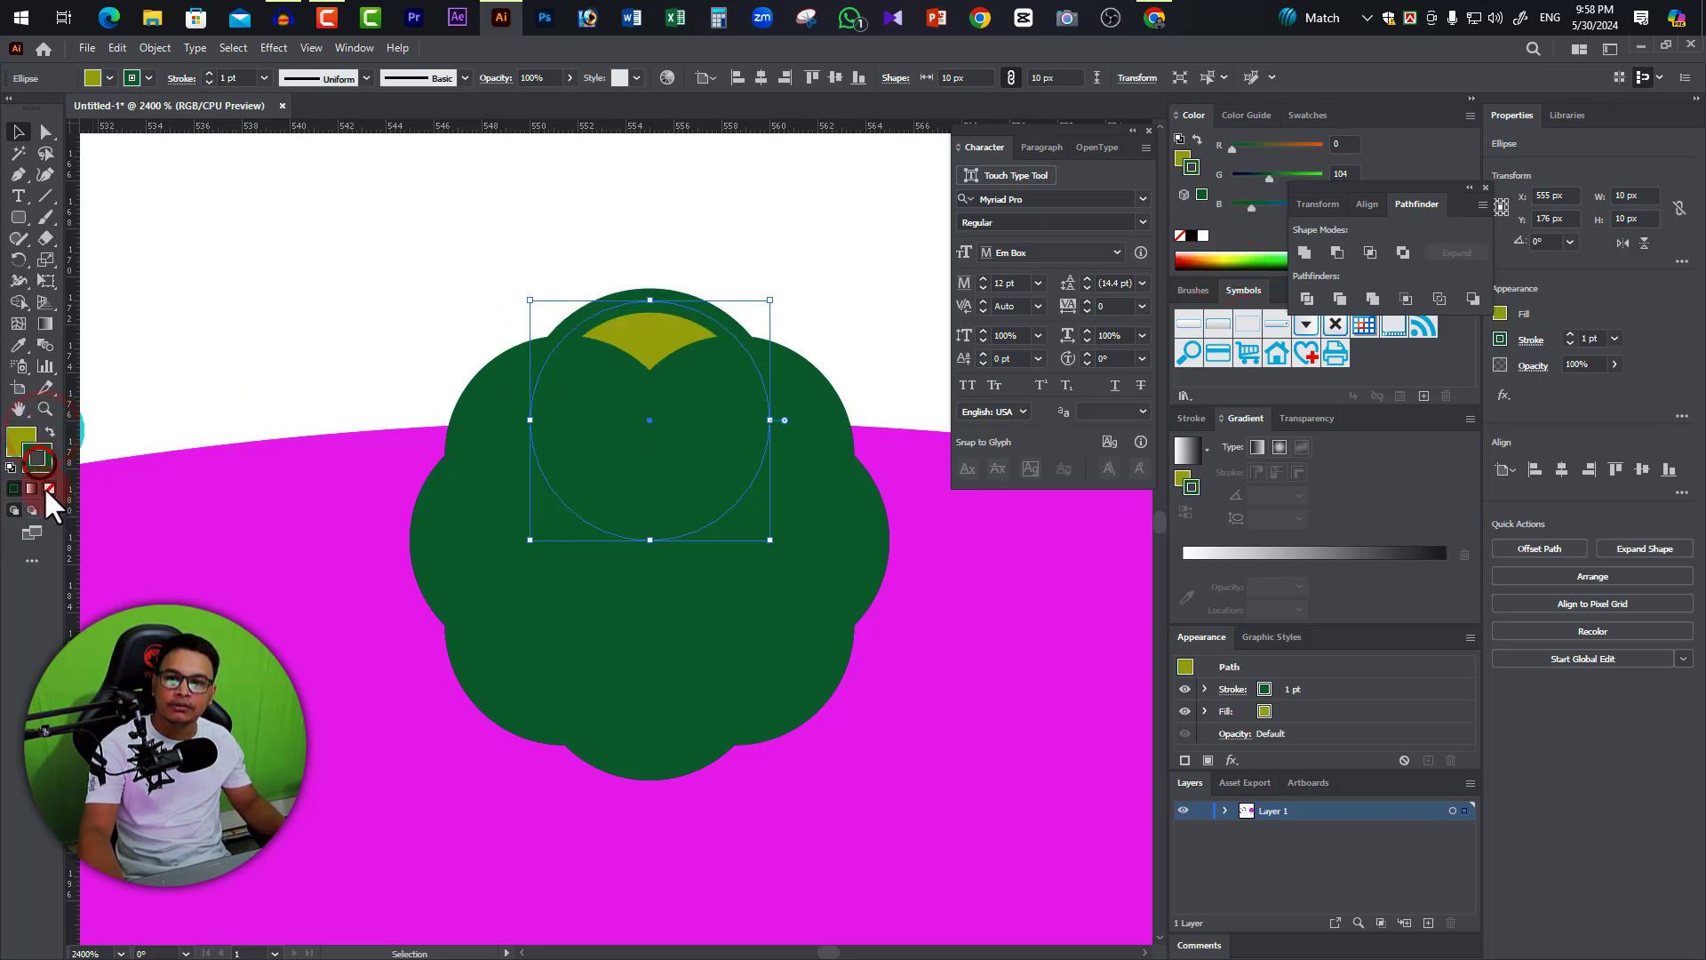
pyautogui.click(49, 488)
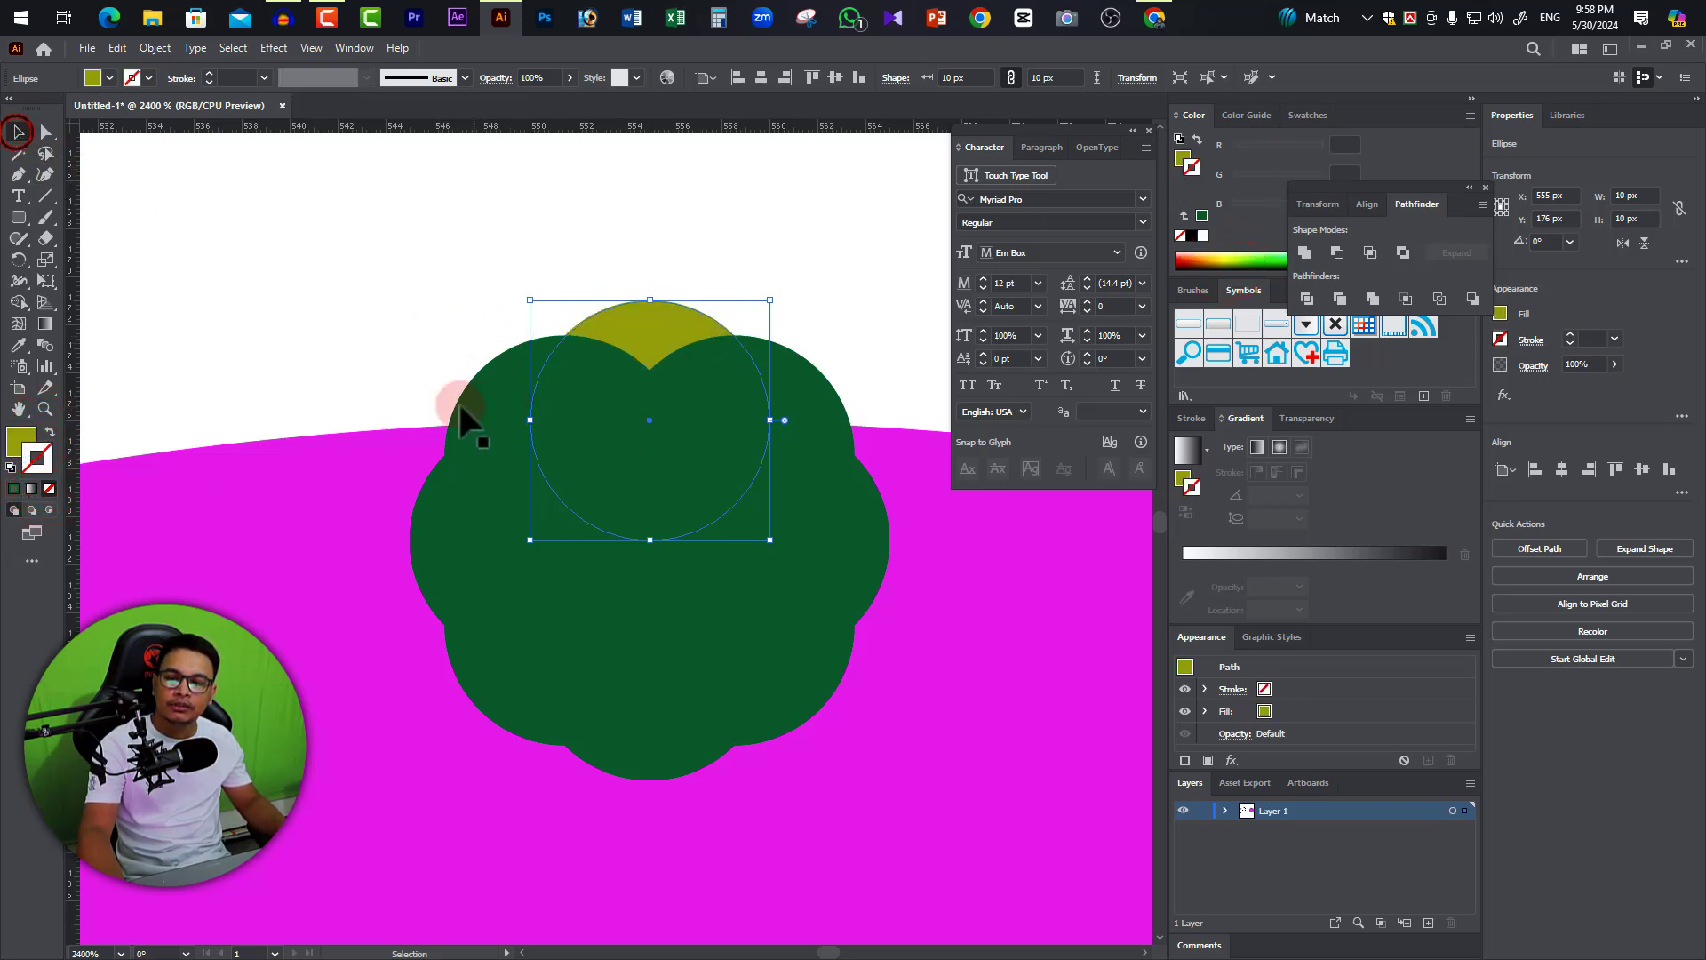
# Colour the upper-left circle orange and the left circle yellow.
pyautogui.click(483, 398)
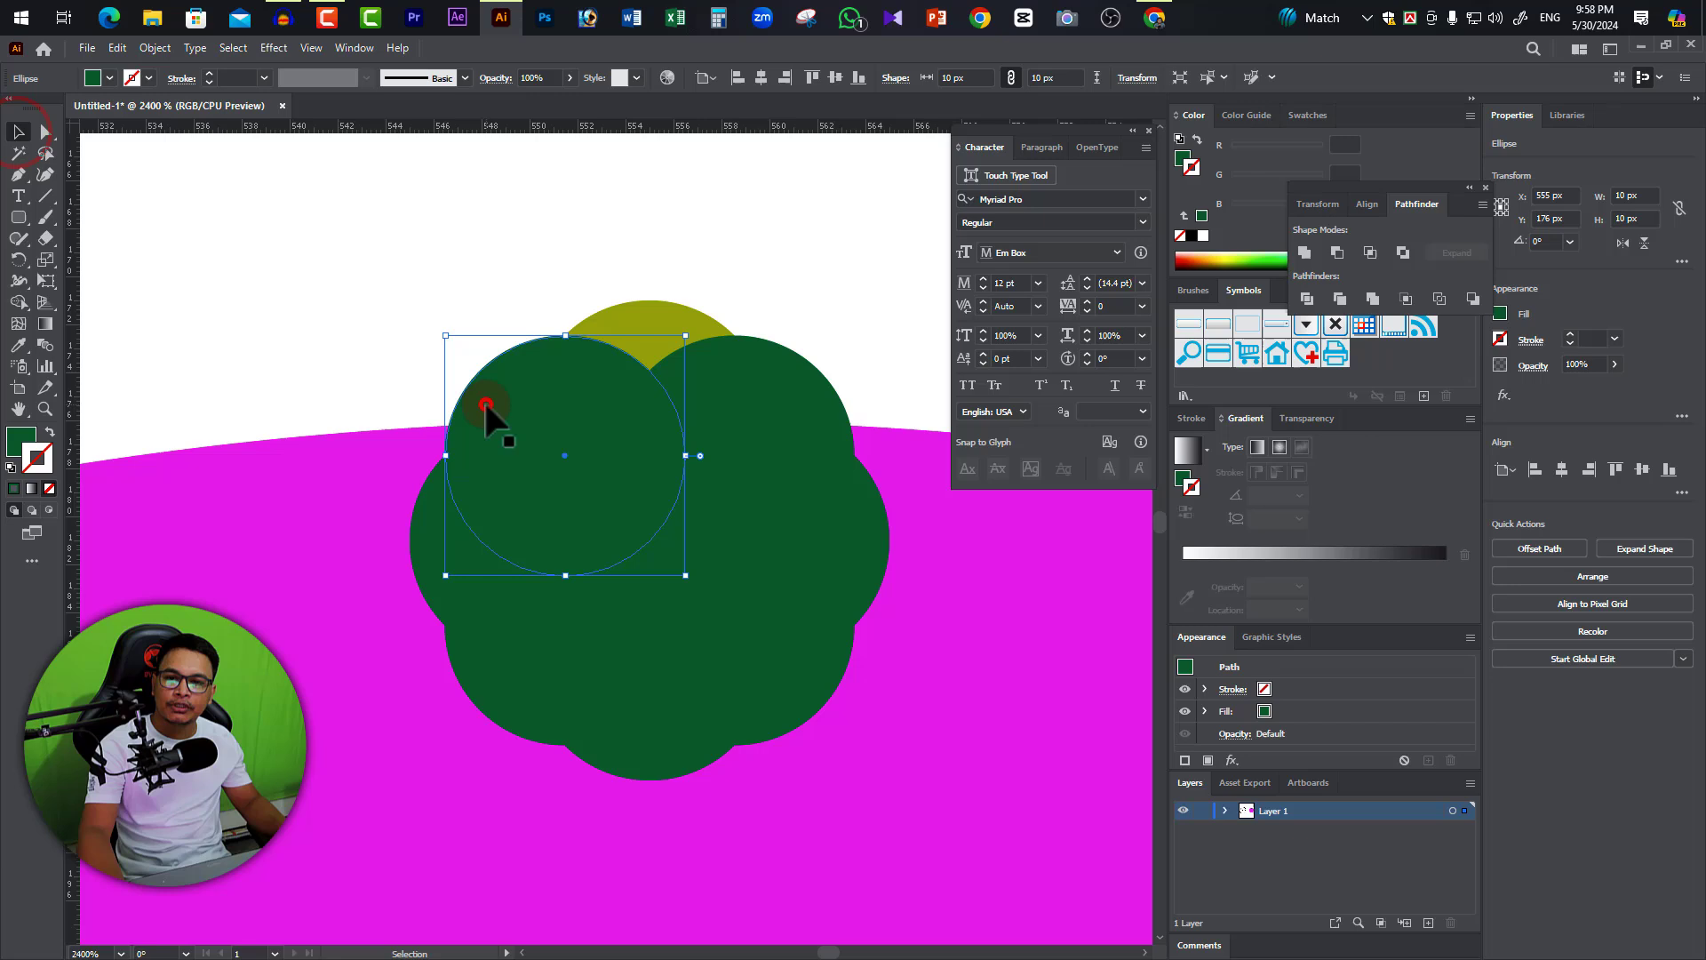
pyautogui.click(22, 437)
pyautogui.click(1233, 255)
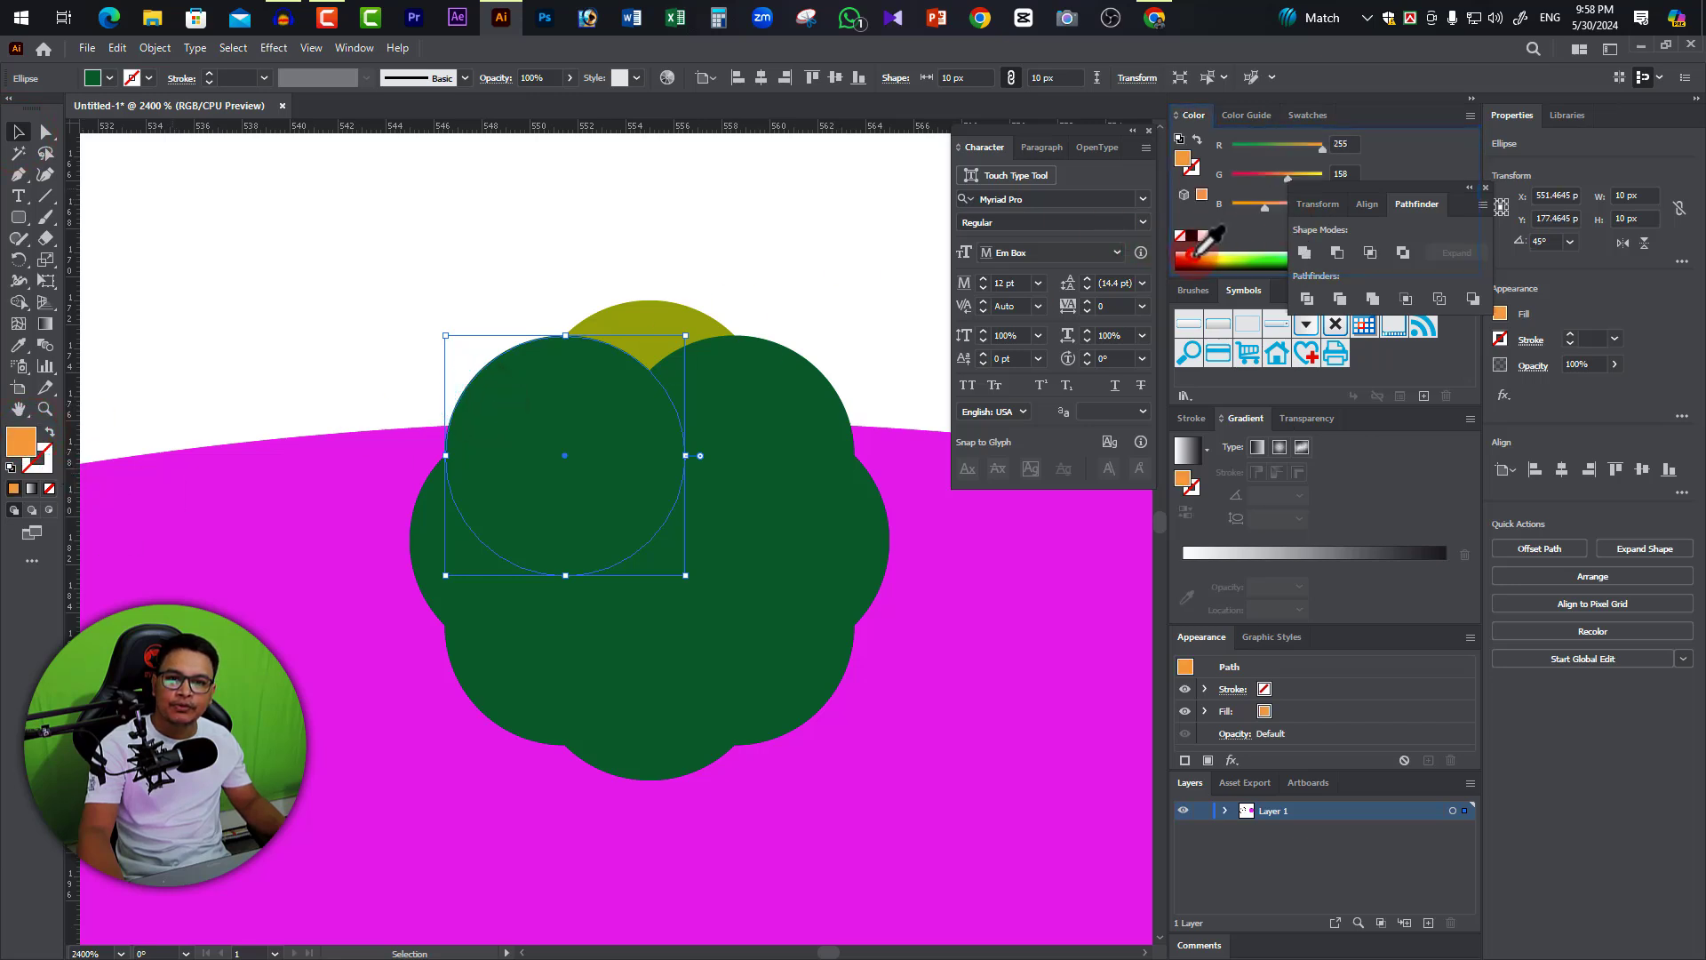
pyautogui.click(425, 546)
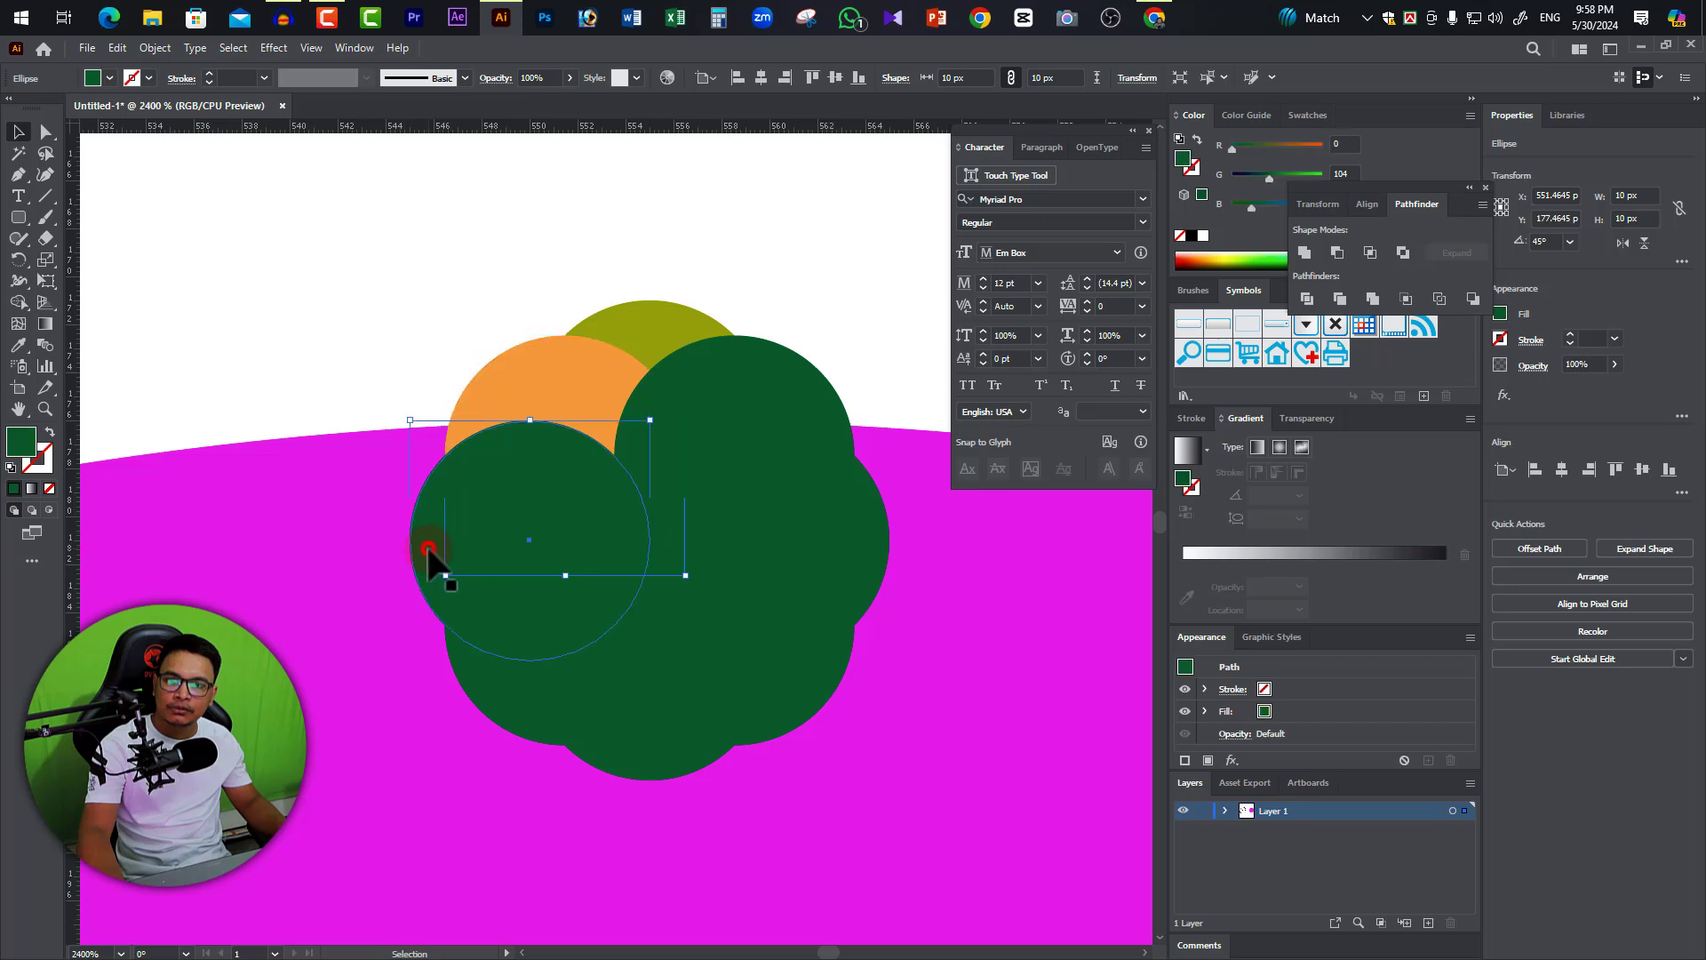
pyautogui.click(1238, 258)
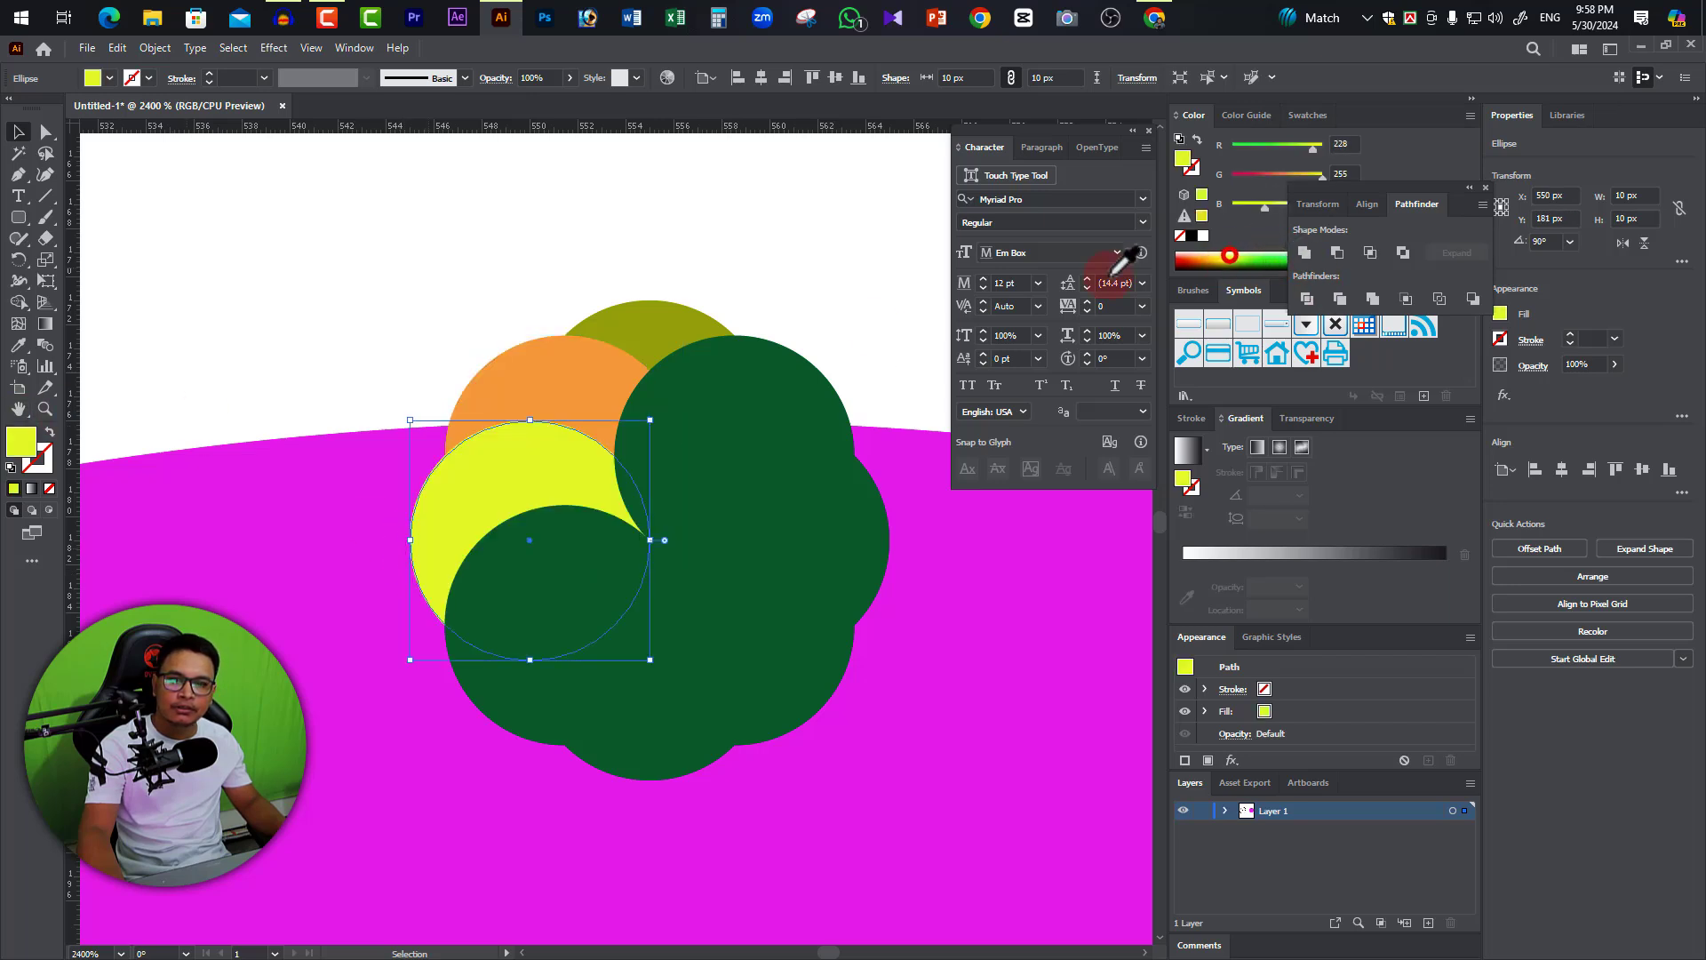
# Colour the upper-right circle navy, the right one pink, and the lower ones dark red and dark blue.
pyautogui.click(776, 377)
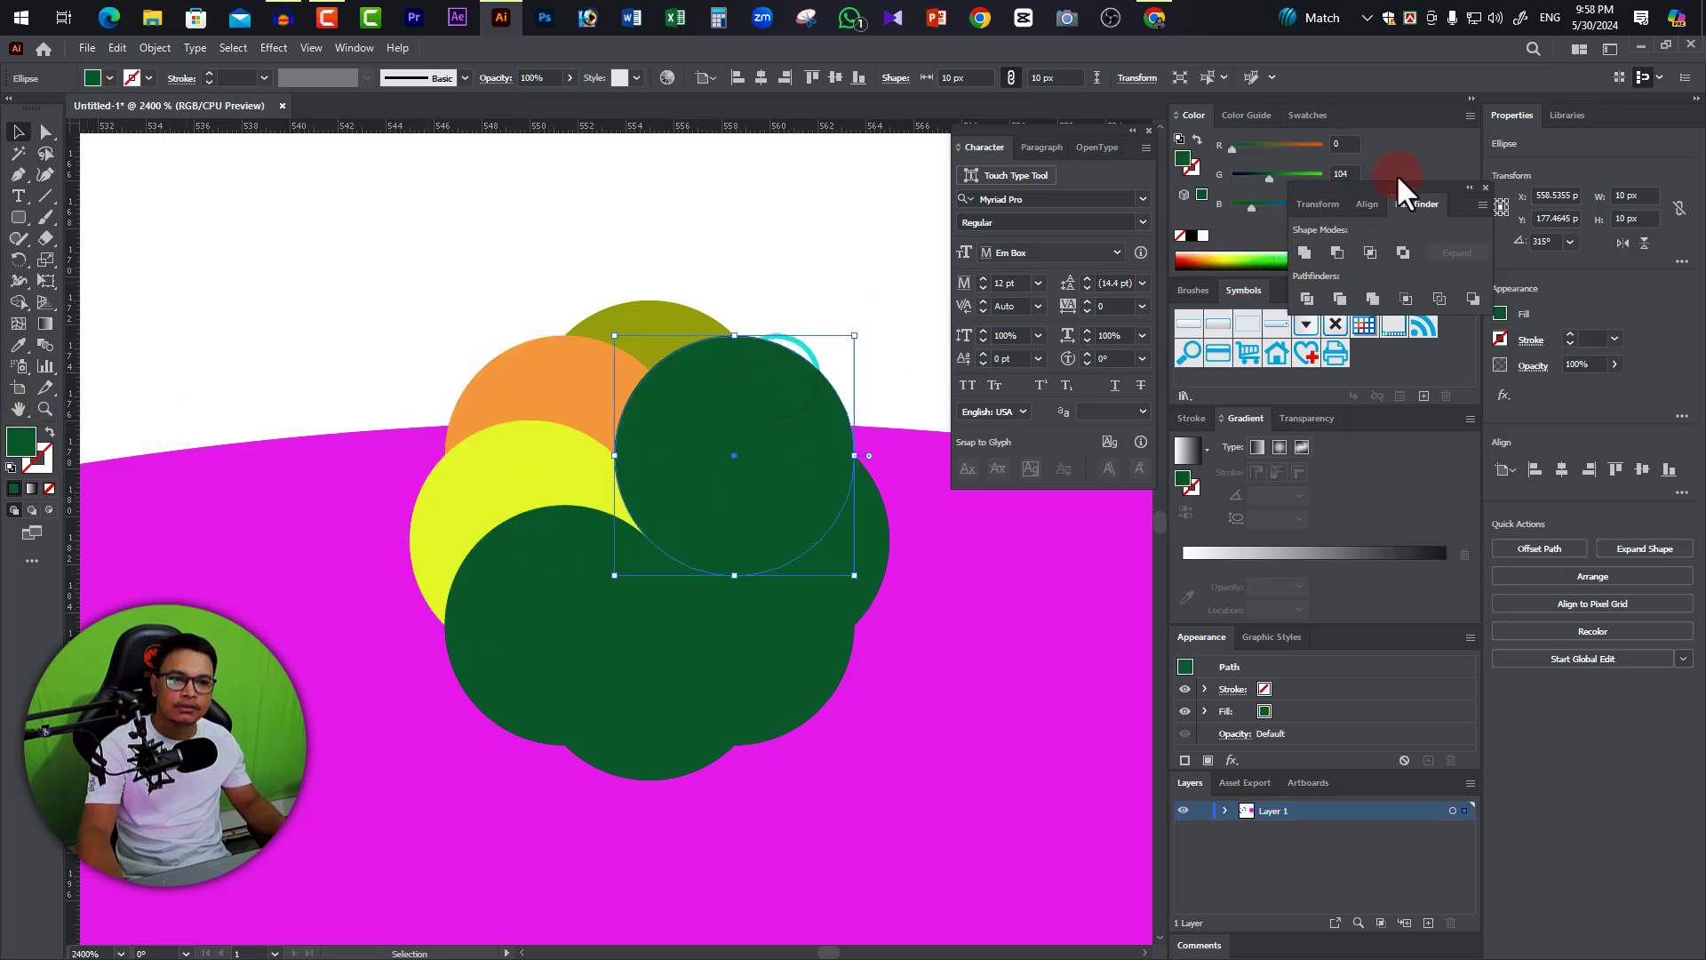
pyautogui.moveTo(1400, 187); pyautogui.dragTo(1613, 677)
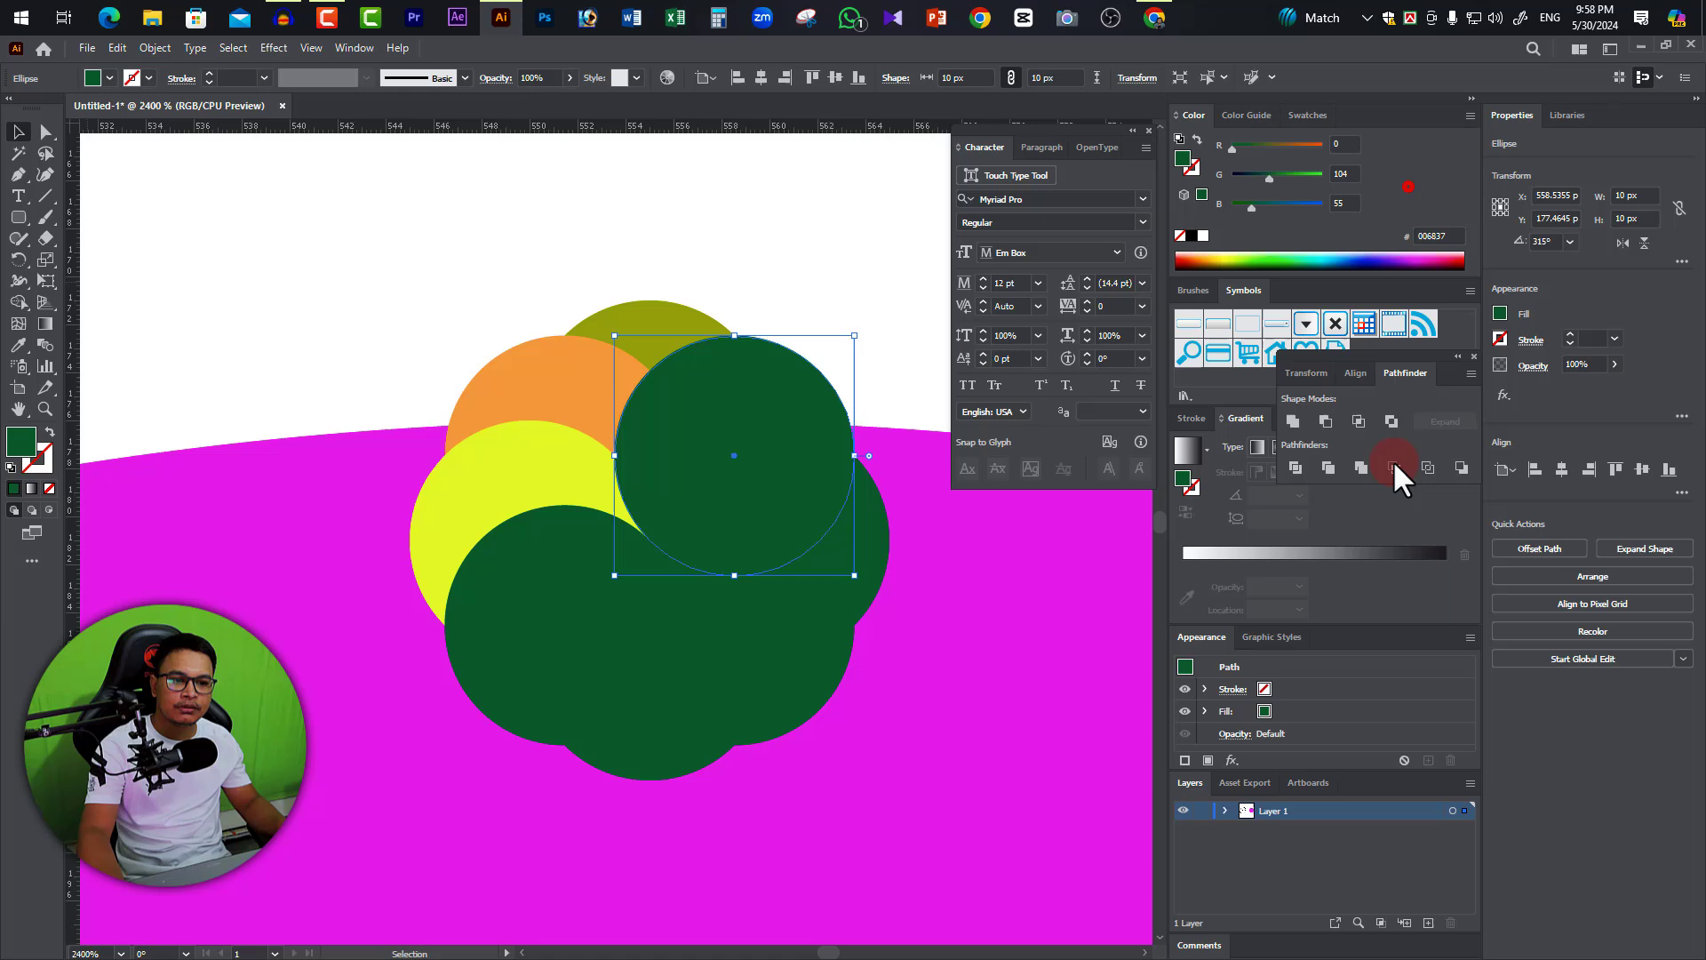
pyautogui.click(1373, 263)
pyautogui.click(869, 544)
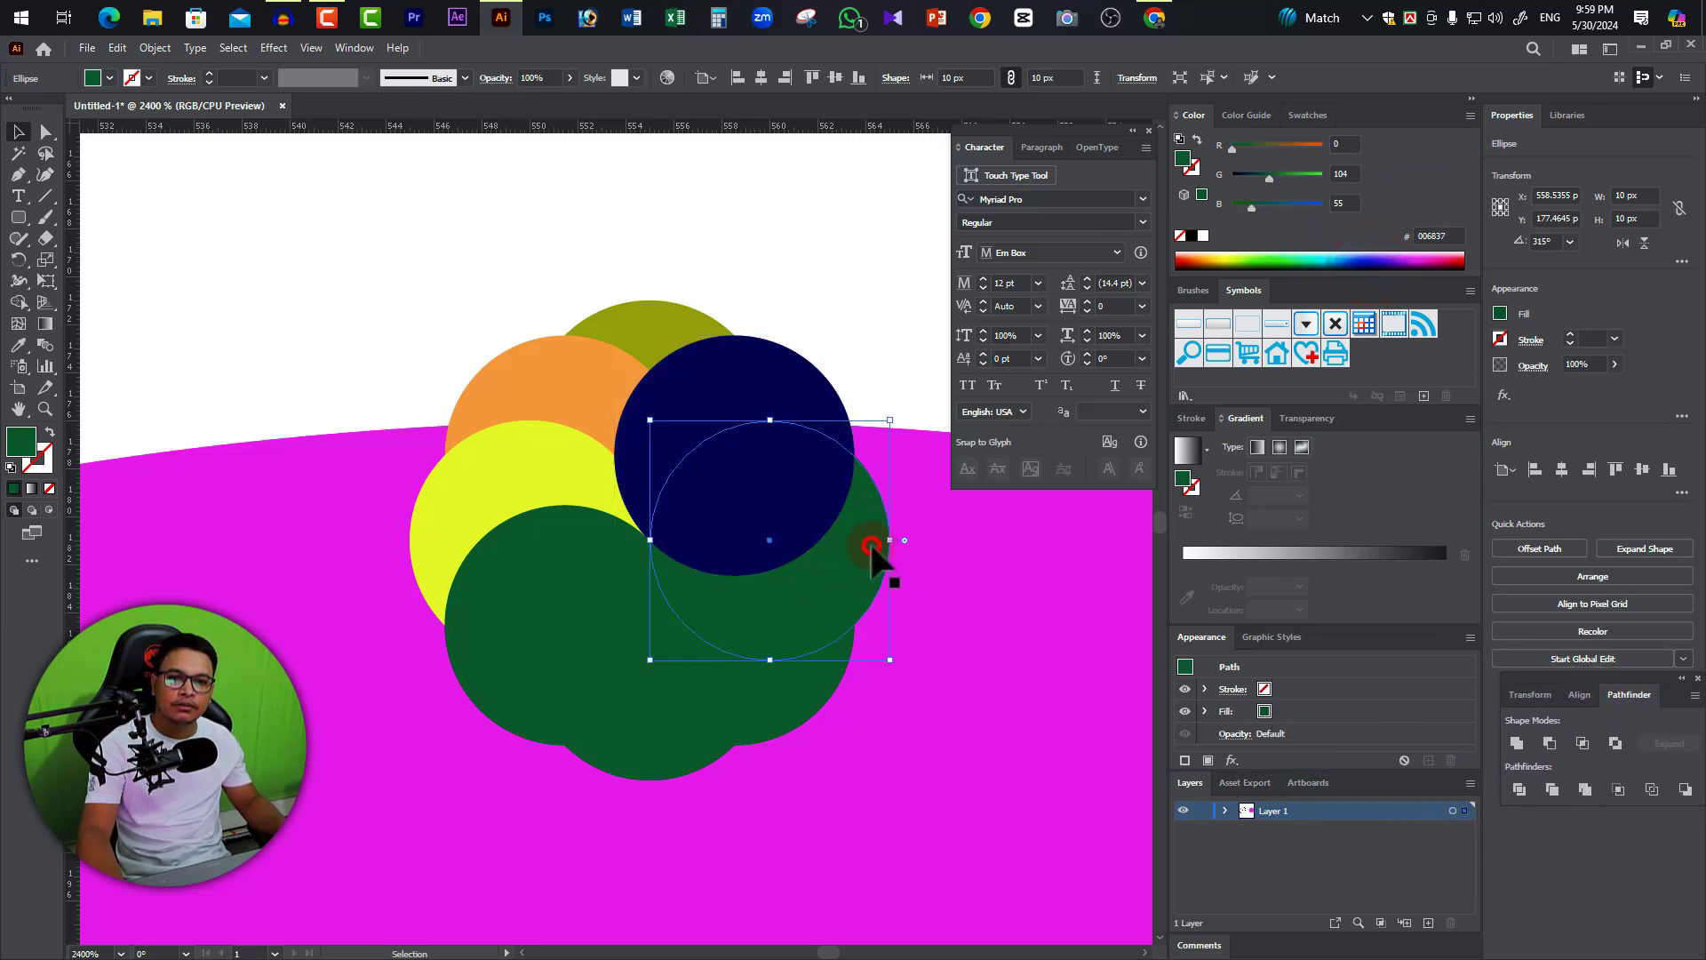
pyautogui.click(1444, 261)
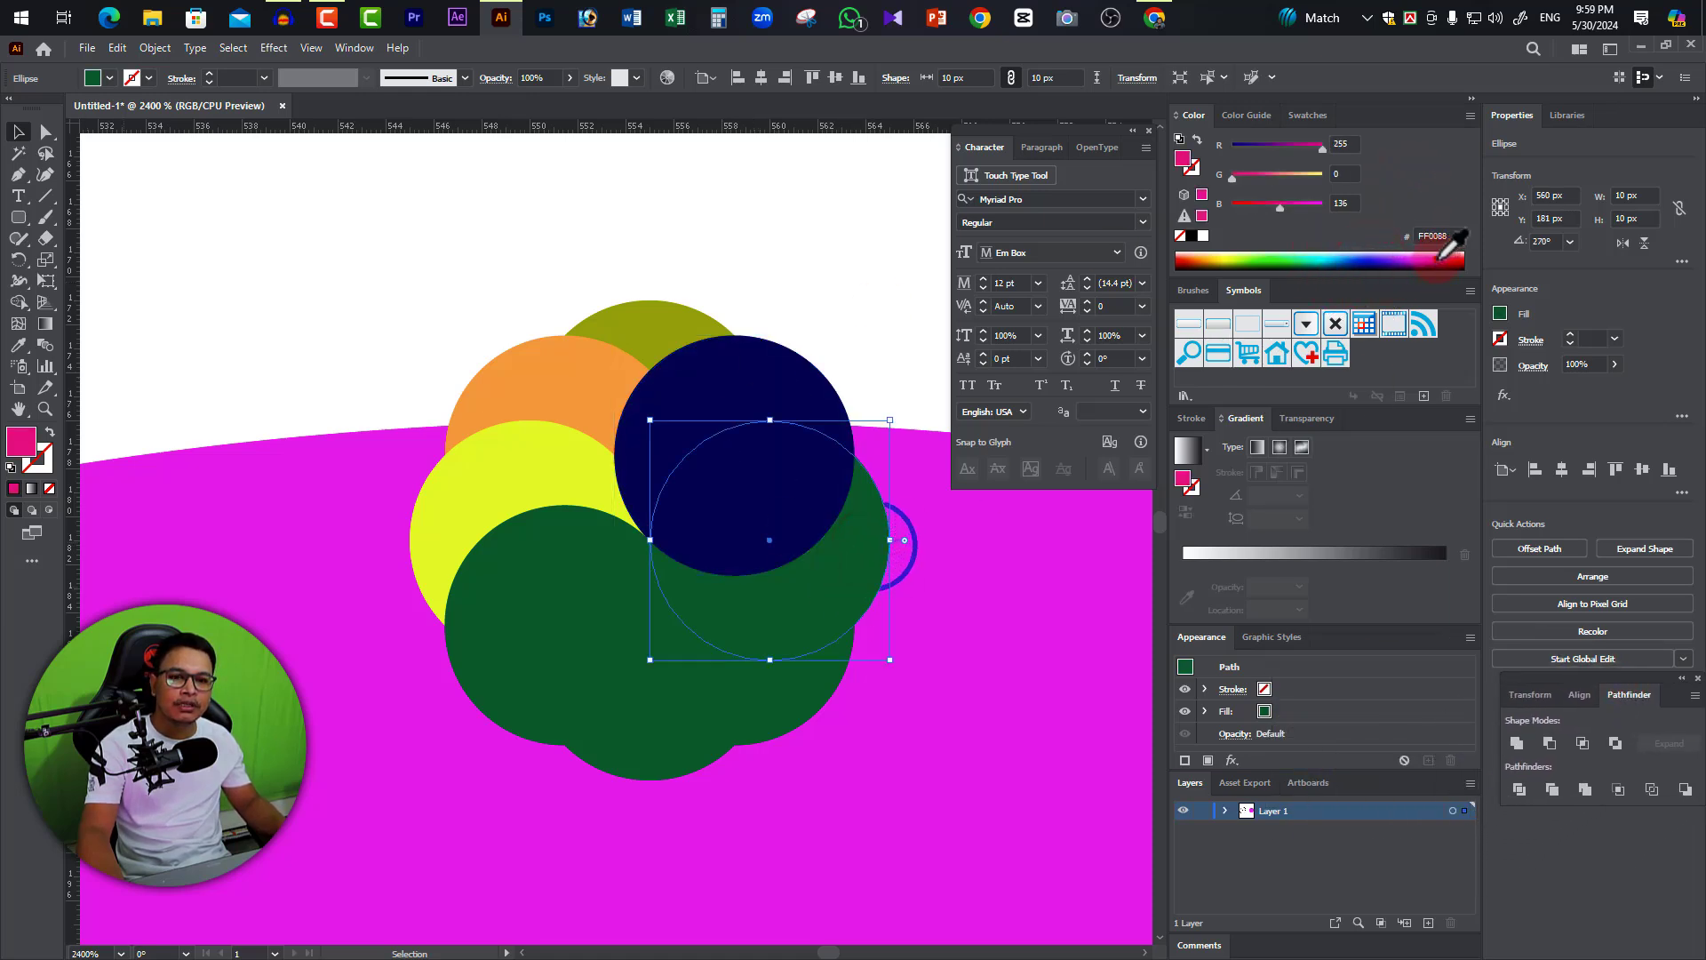
pyautogui.click(764, 711)
pyautogui.click(1455, 261)
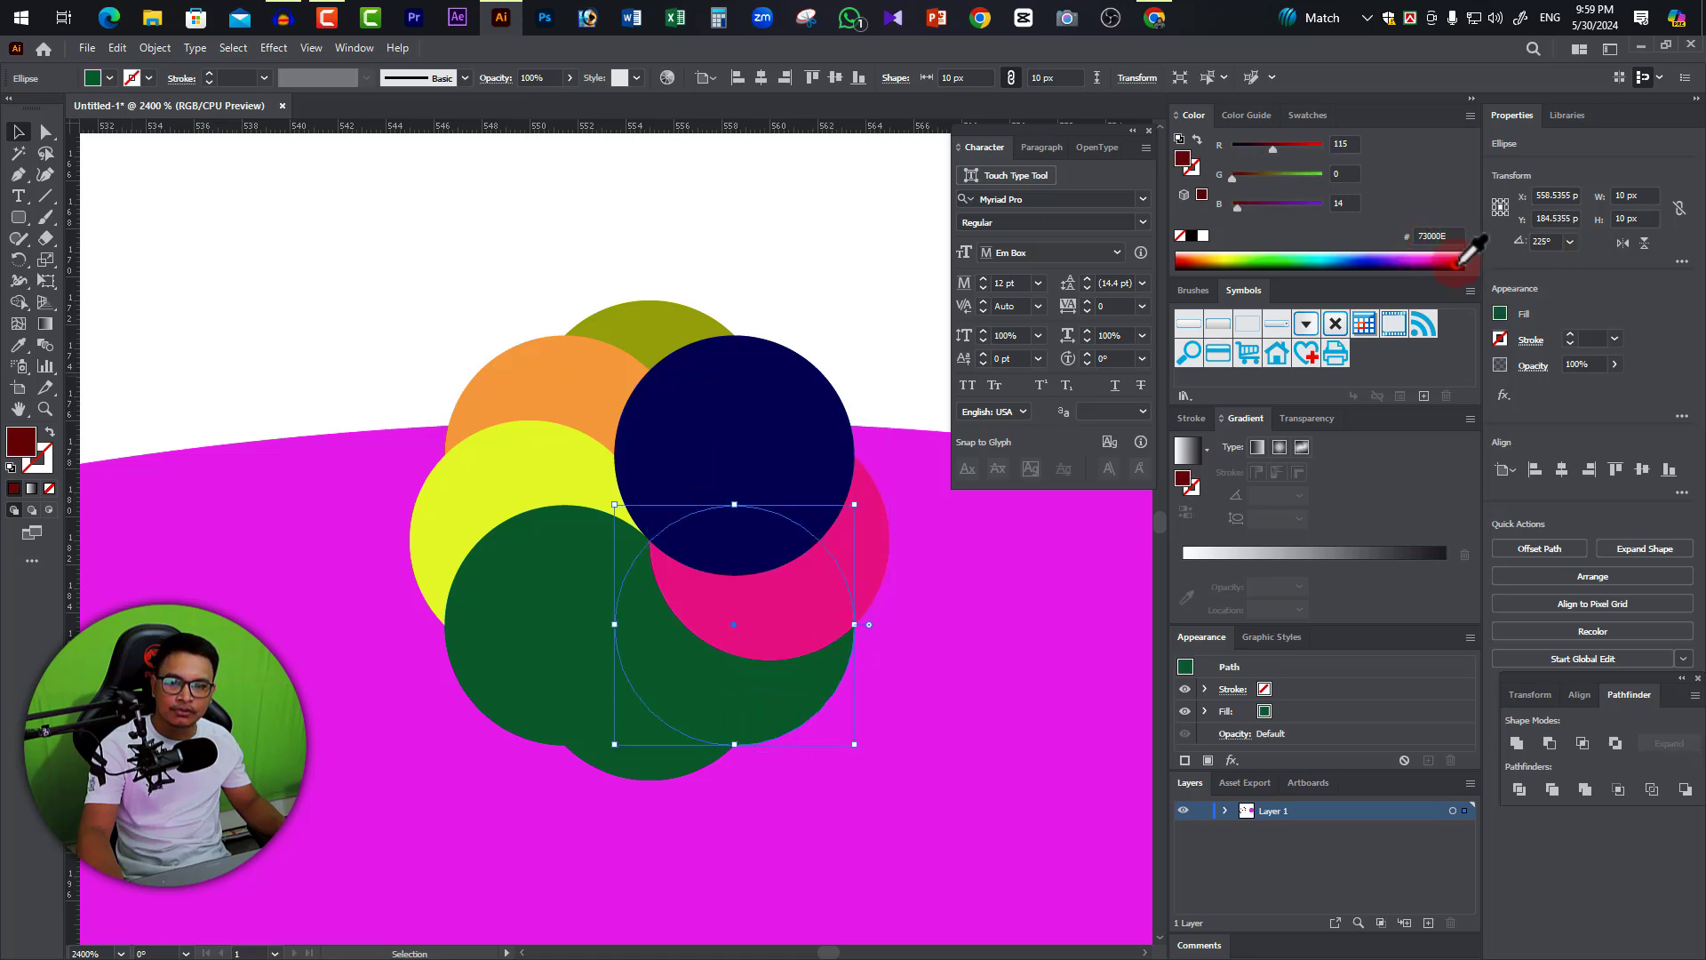
pyautogui.click(647, 772)
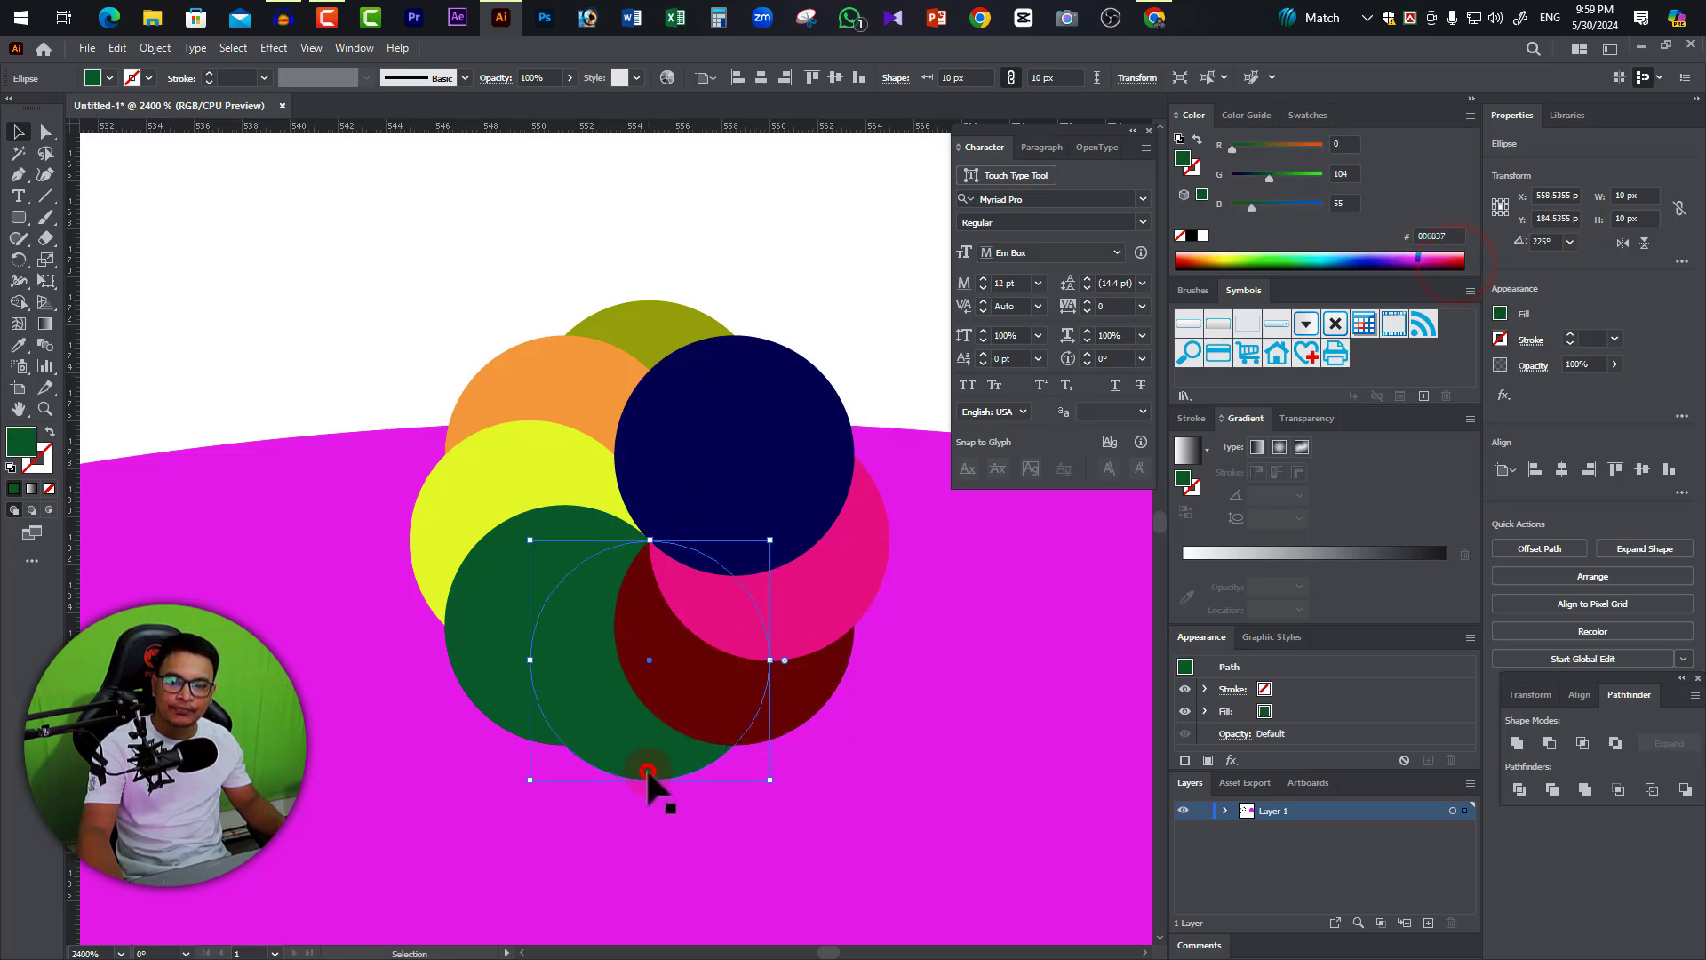
pyautogui.click(1332, 263)
# Click through the blue, dark red, pink and navy circles to select them.
pyautogui.click(496, 649)
pyautogui.click(937, 234)
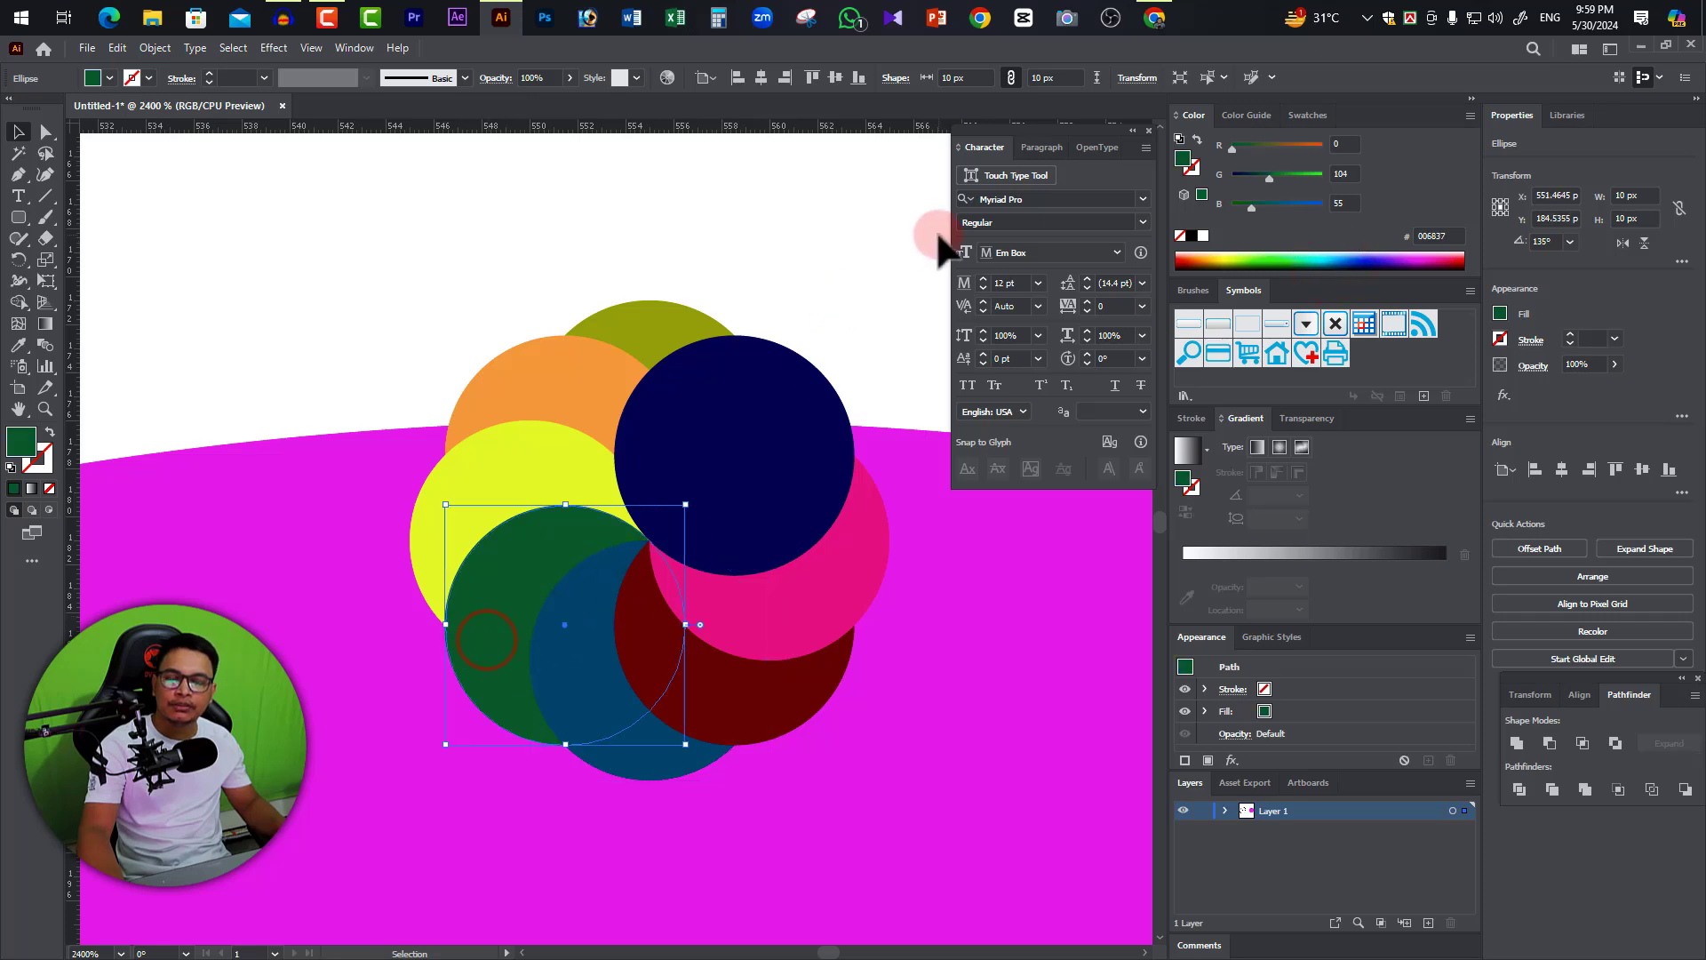
pyautogui.click(648, 754)
pyautogui.click(811, 709)
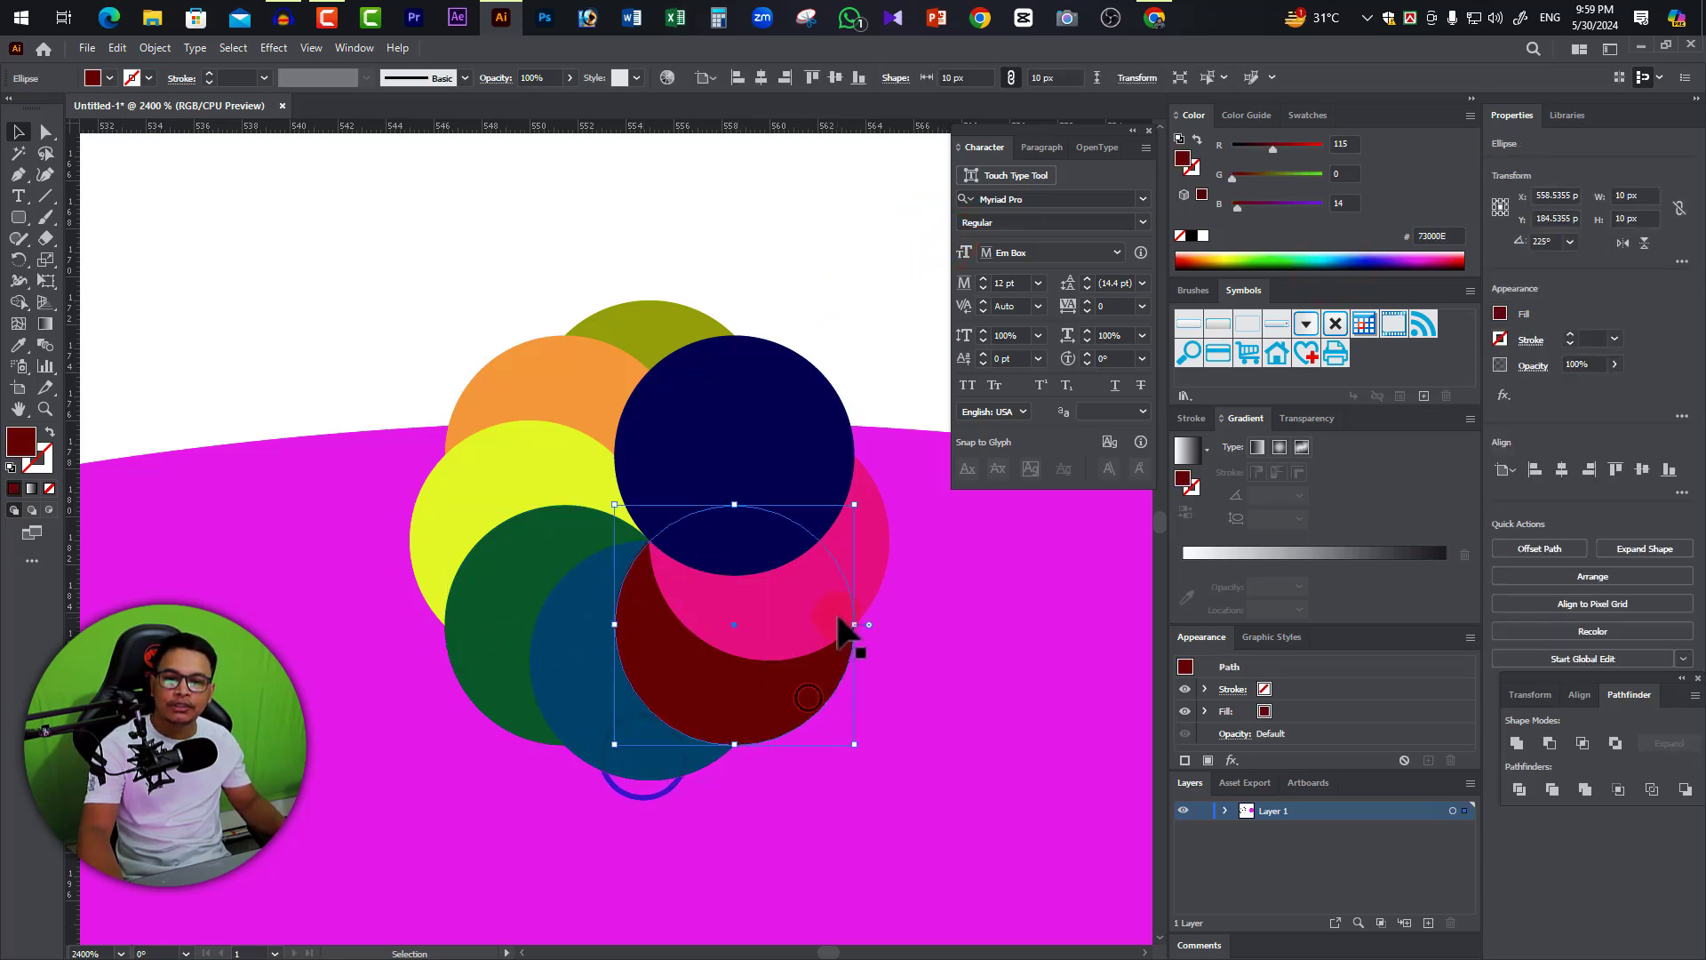
pyautogui.click(846, 627)
pyautogui.click(816, 484)
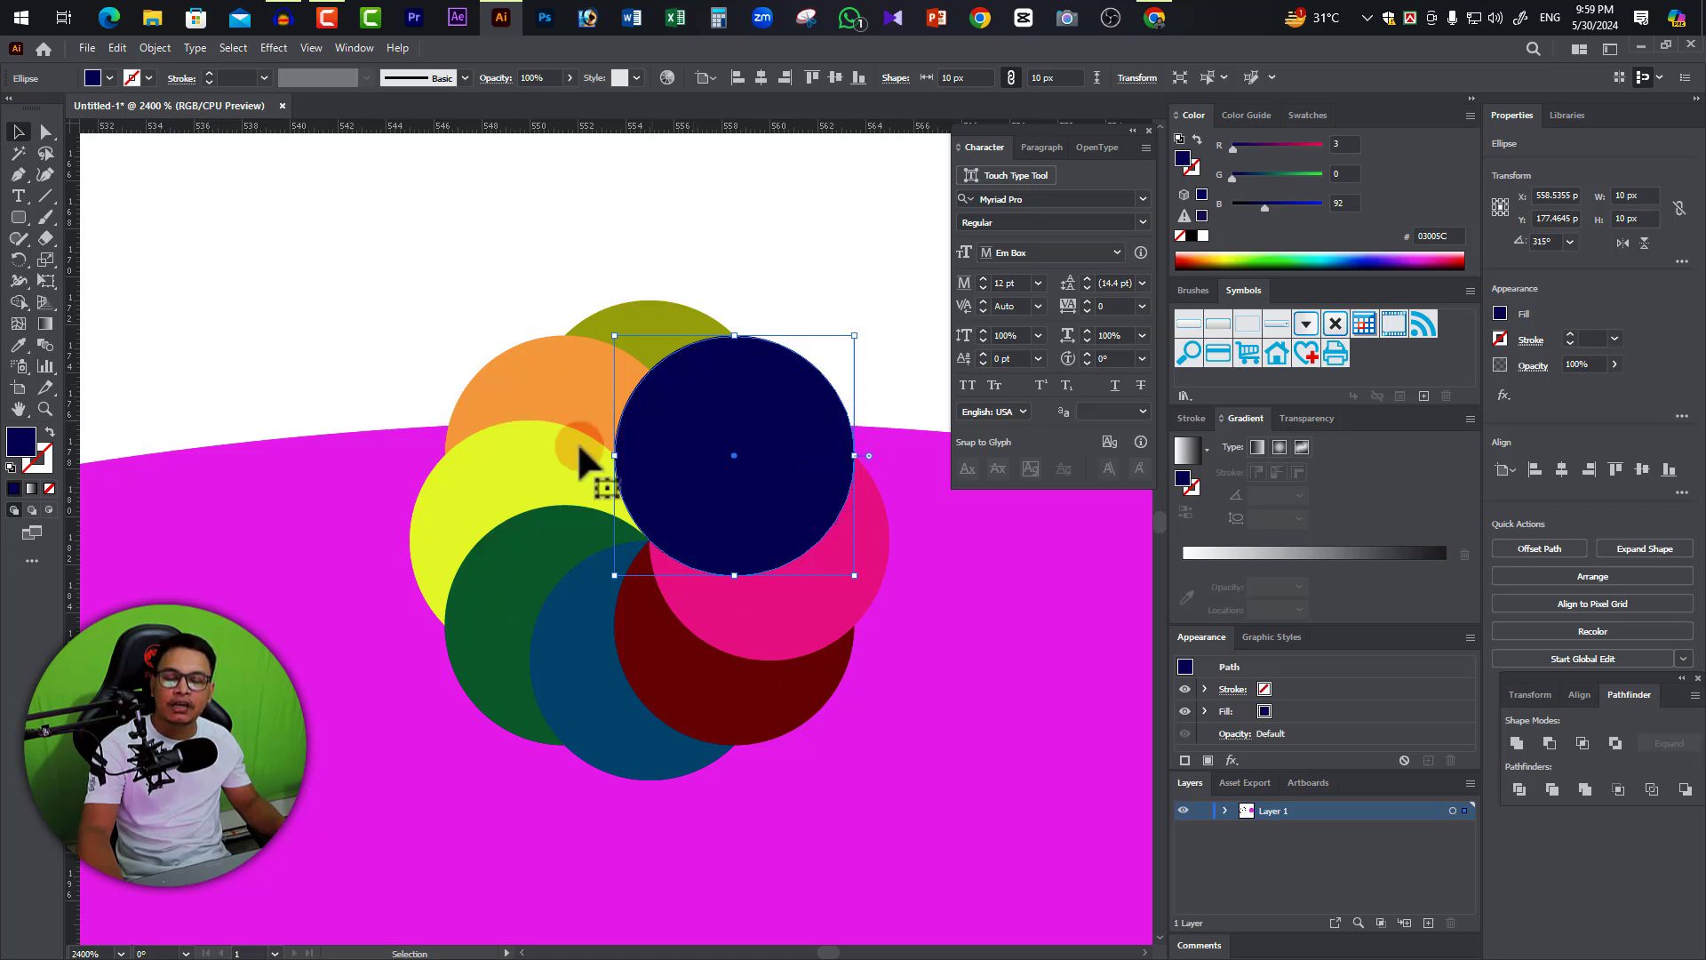
# Undo the recolouring and rotated copies back to a single green dot.
pyautogui.hotkey('ctrl', 'z')
pyautogui.hotkey('ctrl', 'z')
pyautogui.hotkey('ctrl', 'z')
pyautogui.hotkey('ctrl', 'z')
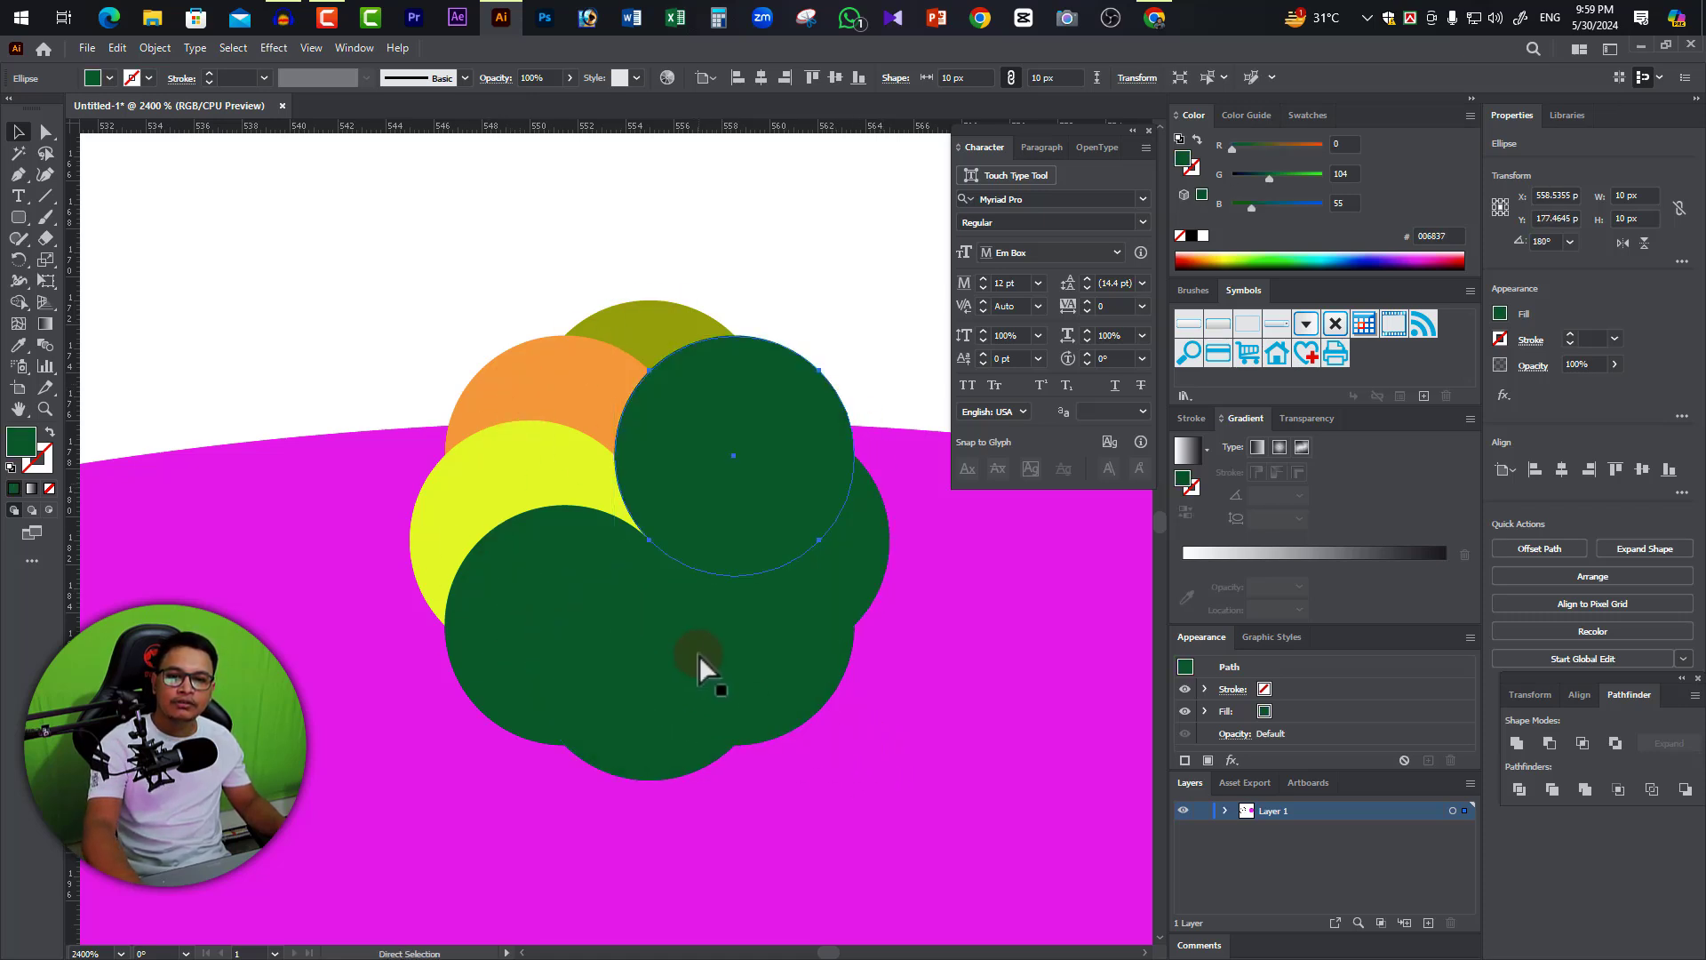
pyautogui.hotkey('ctrl', 'z')
pyautogui.hotkey('ctrl', 'z')
pyautogui.hotkey('ctrl', 'z')
pyautogui.hotkey('ctrl', 'z')
pyautogui.hotkey('ctrl', 'z')
pyautogui.hotkey('ctrl', 'z')
pyautogui.hotkey('ctrl', 'z')
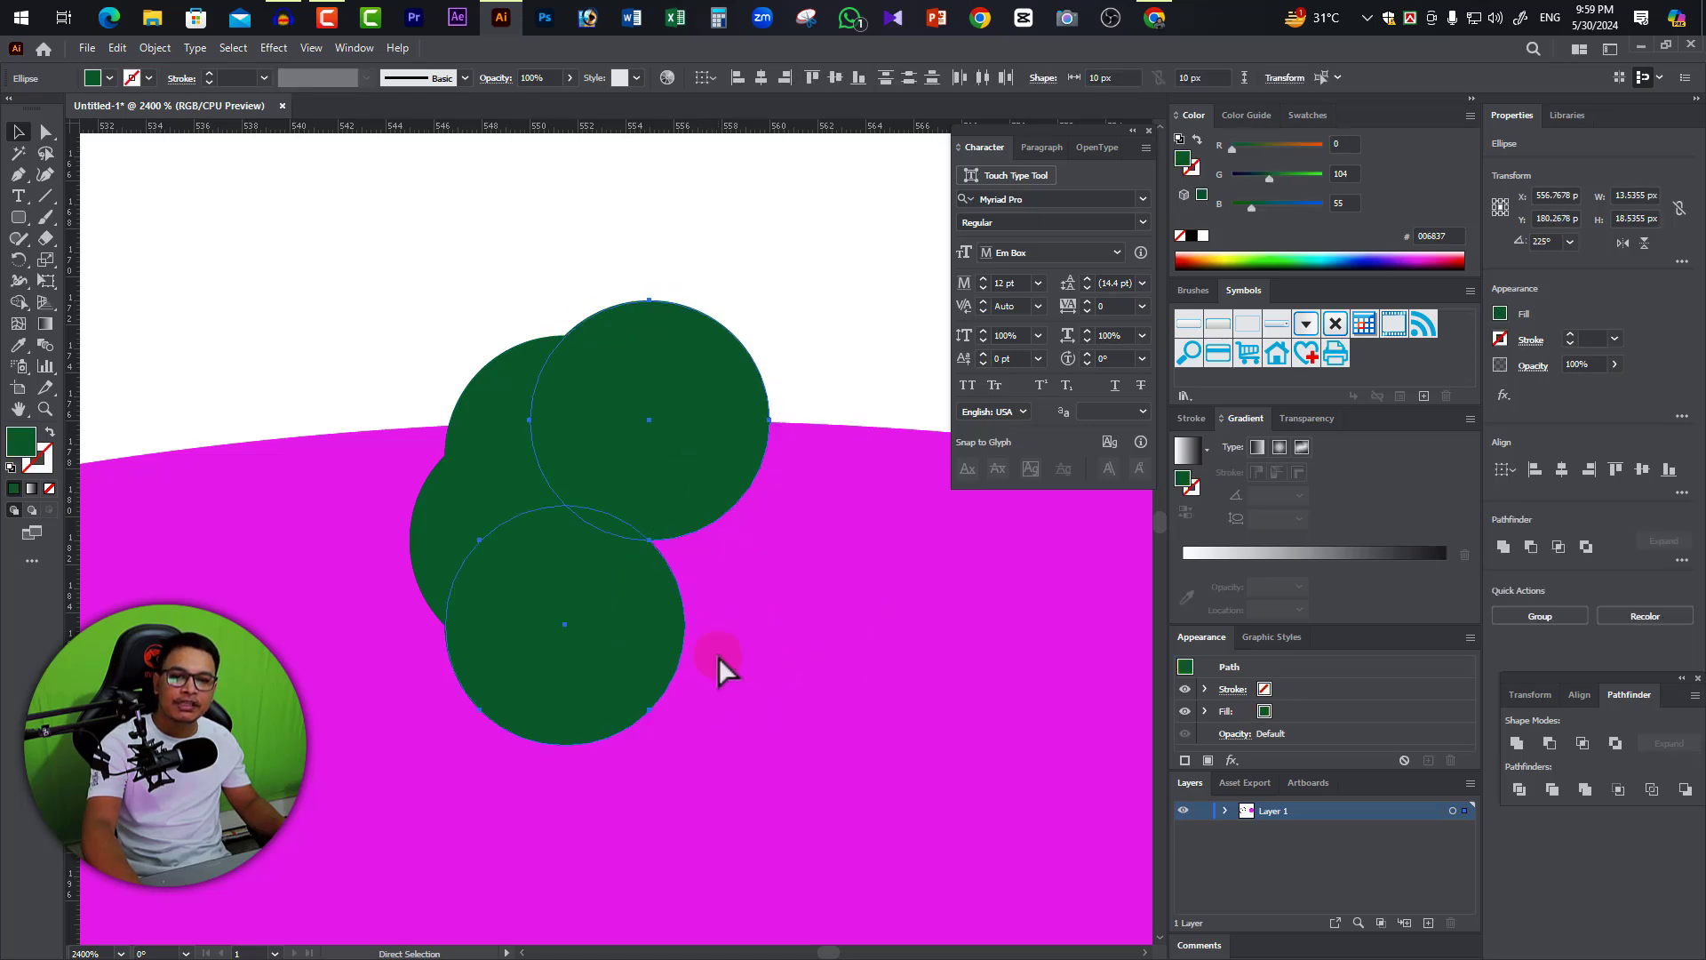
pyautogui.hotkey('ctrl', 'z')
pyautogui.hotkey('ctrl', 'z')
pyautogui.hotkey('ctrl', 'z')
pyautogui.press('v')
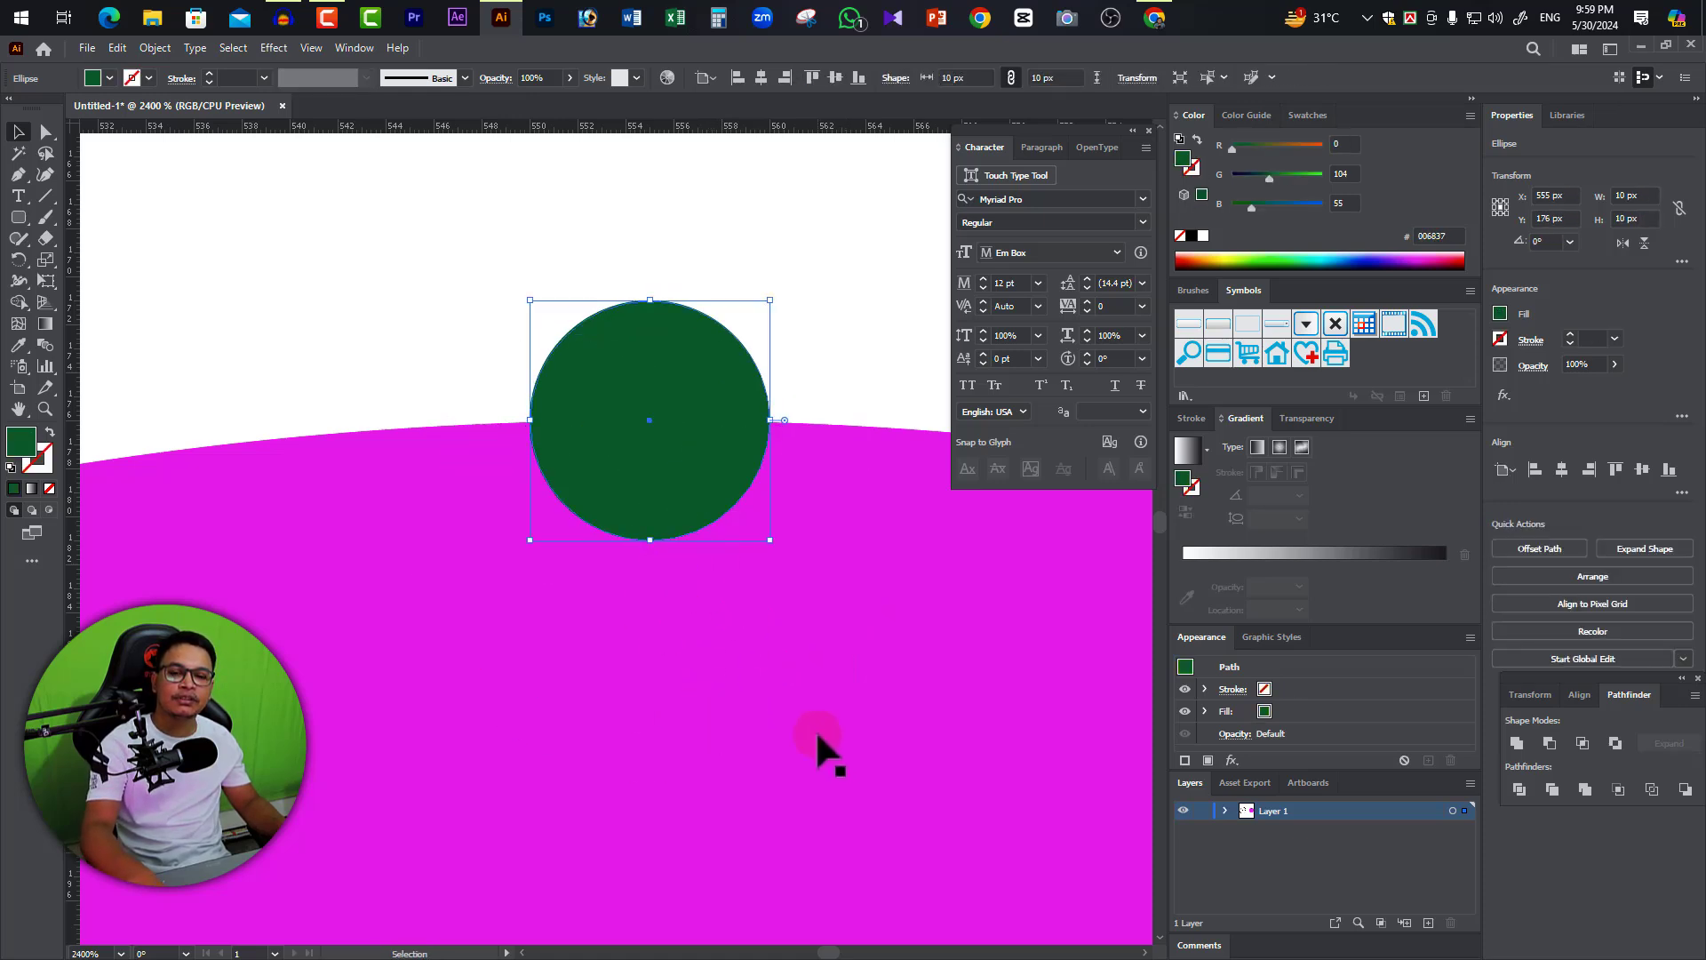
# Pick the Rotate tool and zoom out so the dot atop the magenta circle is in view.
pyautogui.click(19, 258)
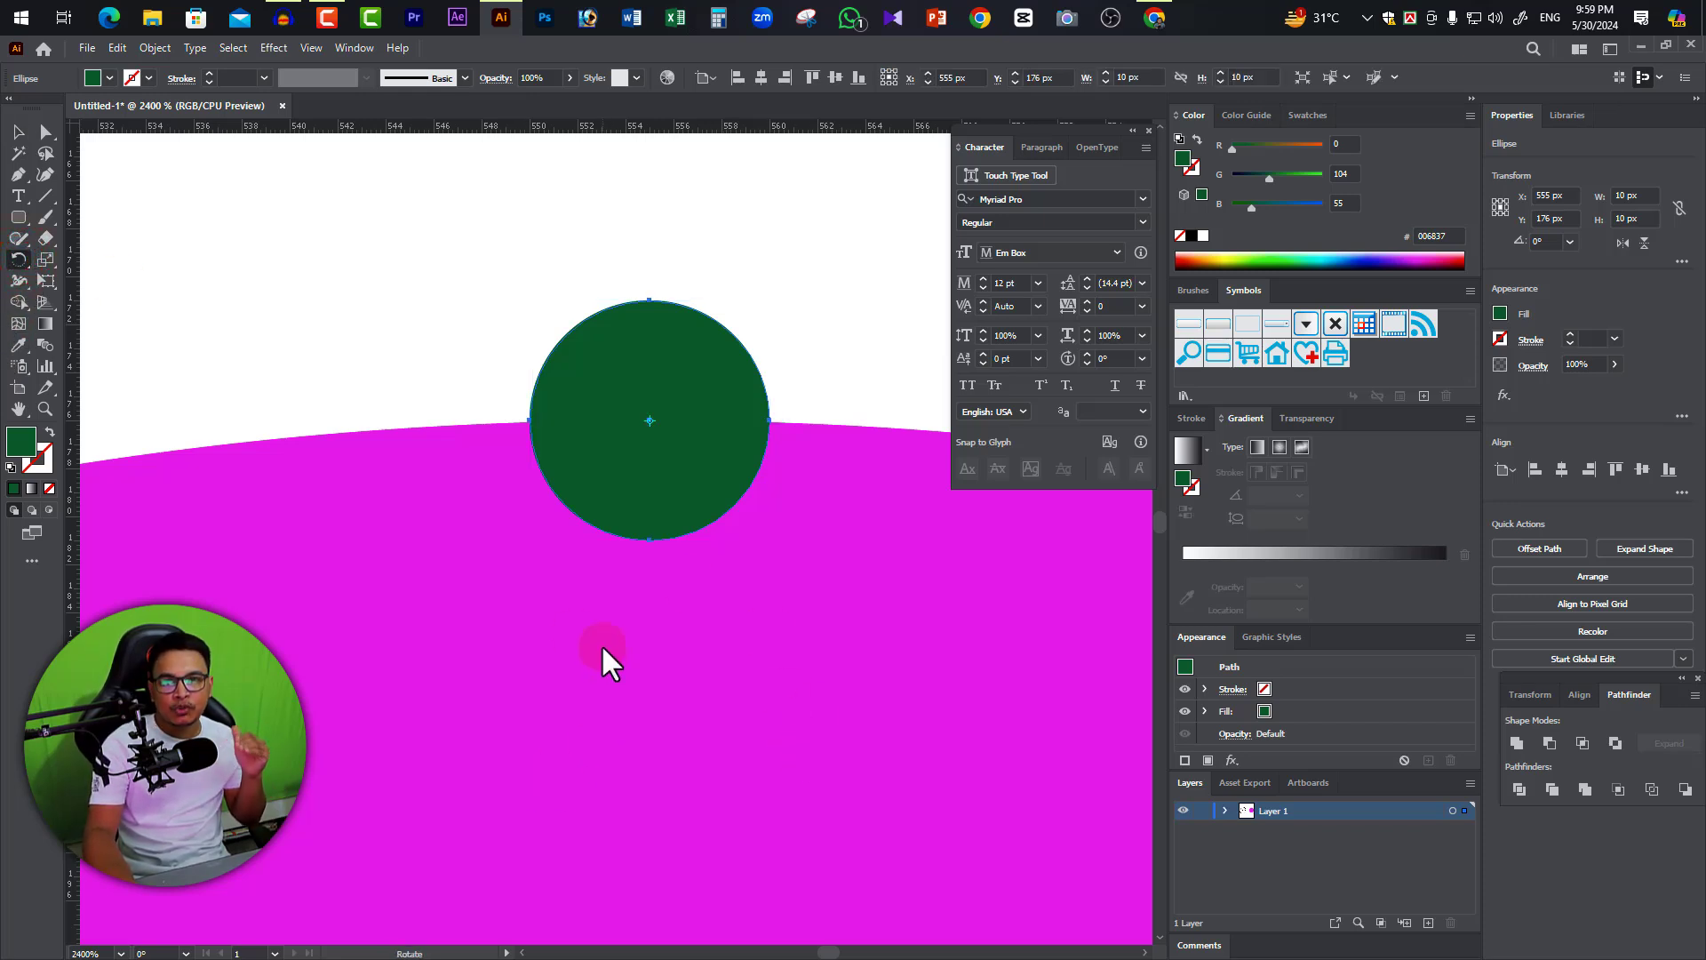
pyautogui.keyDown('ctrl'); pyautogui.keyDown('alt'); pyautogui.click(705, 601); pyautogui.keyUp('alt'); pyautogui.keyUp('ctrl')
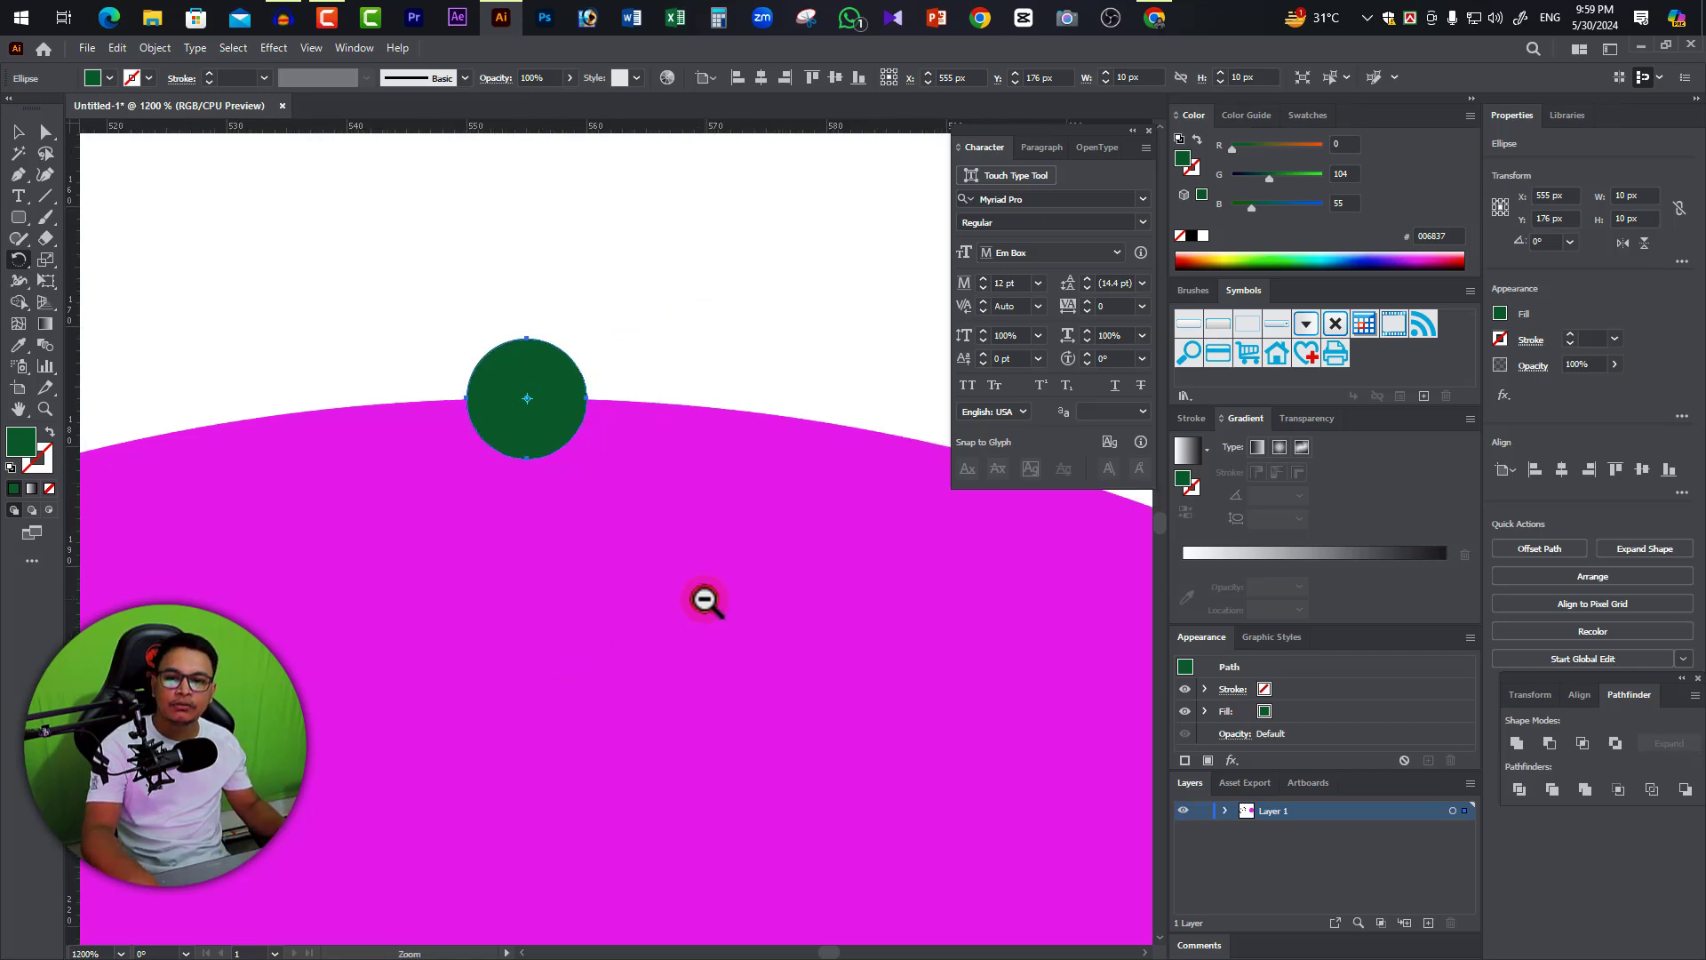
pyautogui.keyDown('ctrl'); pyautogui.keyDown('alt'); pyautogui.click(701, 598); pyautogui.keyUp('alt'); pyautogui.keyUp('ctrl')
pyautogui.moveTo(658, 709)
pyautogui.mouseDown()
pyautogui.moveTo(677, 598)
pyautogui.moveTo(723, 525)
pyautogui.mouseUp()
pyautogui.keyDown('ctrl'); pyautogui.keyDown('alt'); pyautogui.click(719, 526); pyautogui.keyUp('alt'); pyautogui.keyUp('ctrl')
pyautogui.moveTo(628, 689); pyautogui.dragTo(719, 591)
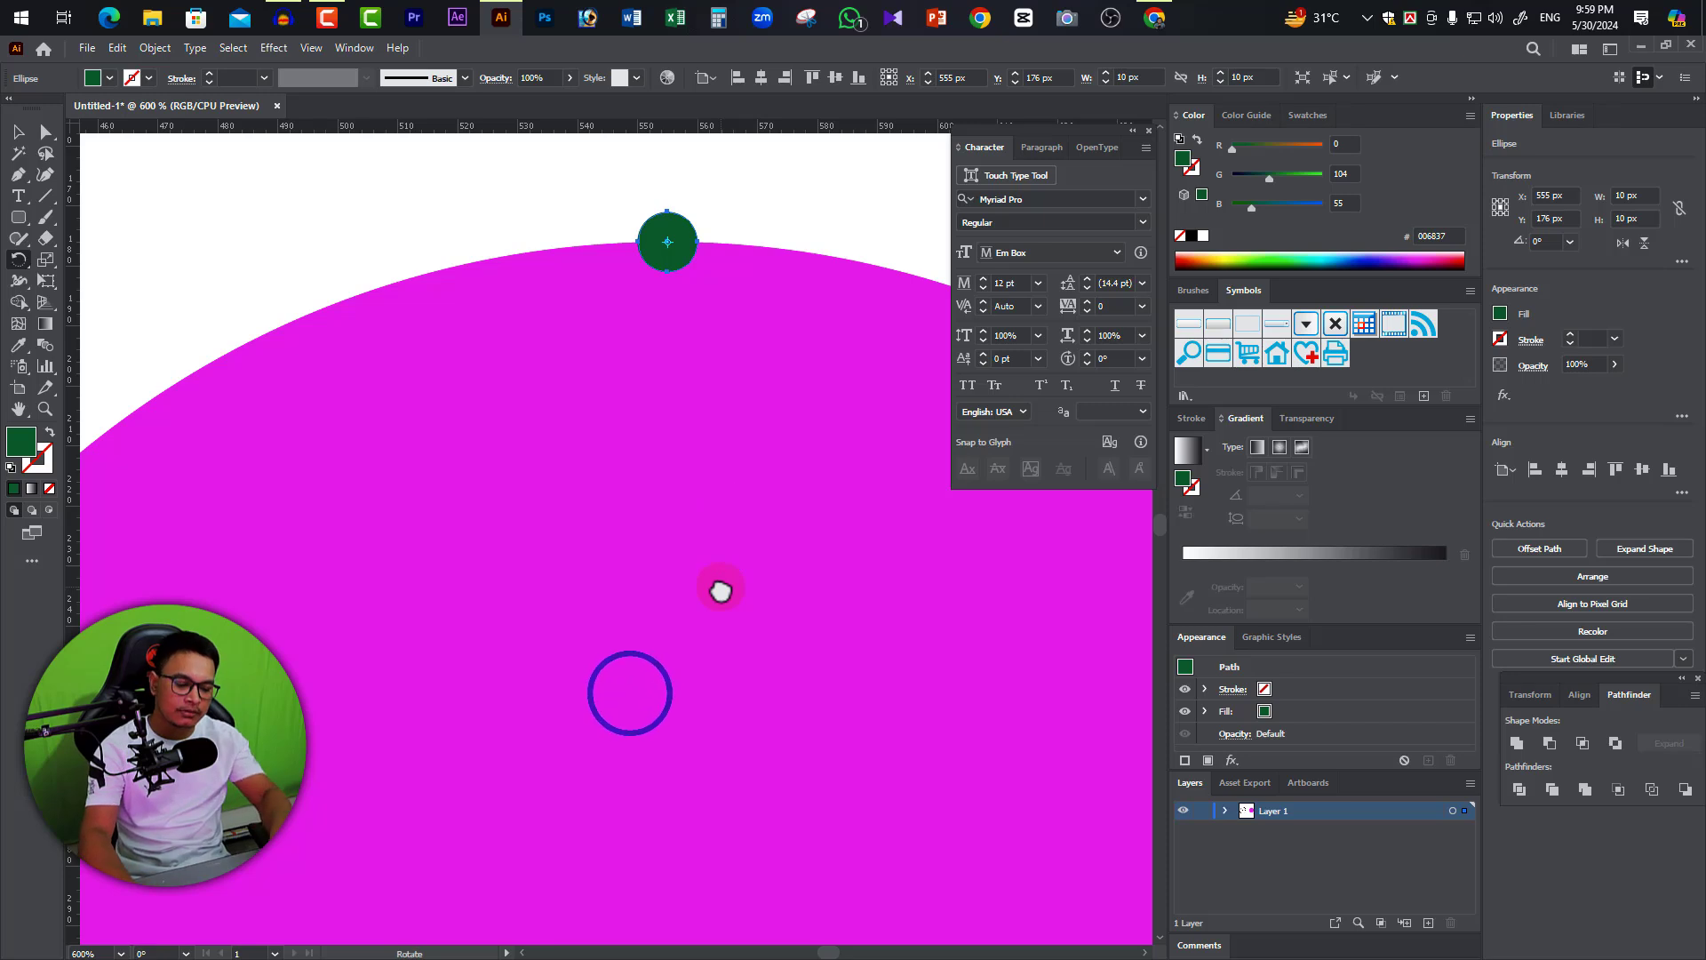
pyautogui.press('ctrl')
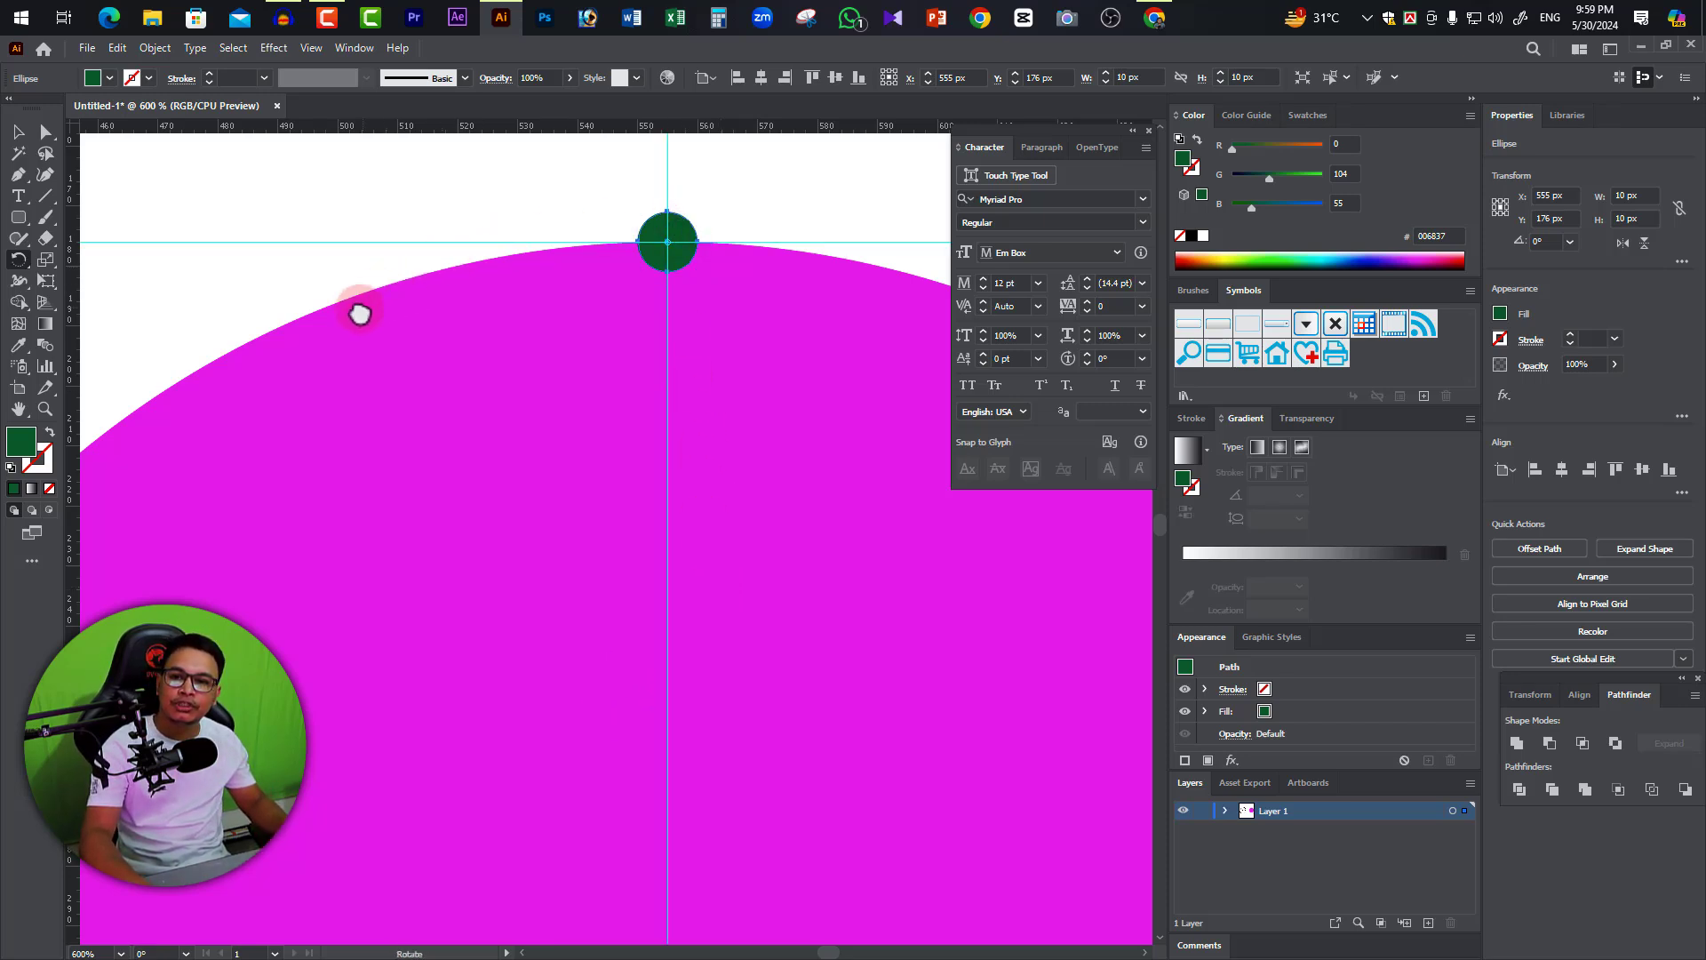
# Zoom out to the whole magenta circle and reselect the green dot with the Rotate tool.
pyautogui.scroll(-2, 711, 692)
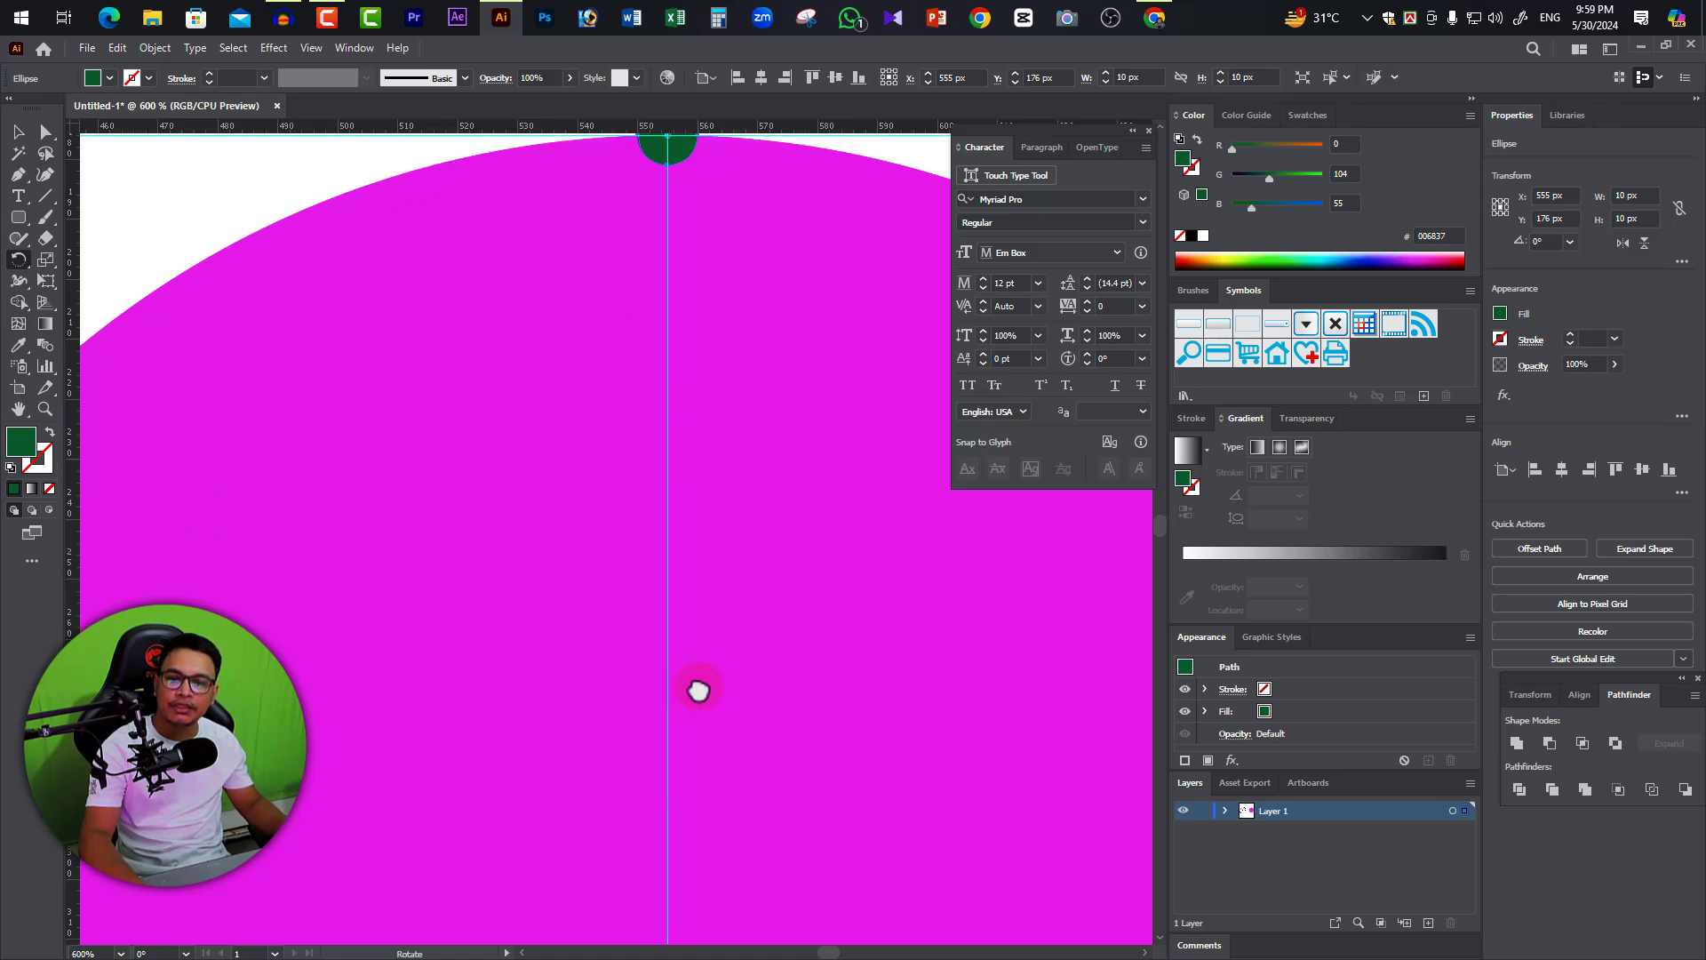
pyautogui.scroll(2, 697, 689)
pyautogui.keyDown('alt'); pyautogui.click(663, 573); pyautogui.keyUp('alt')
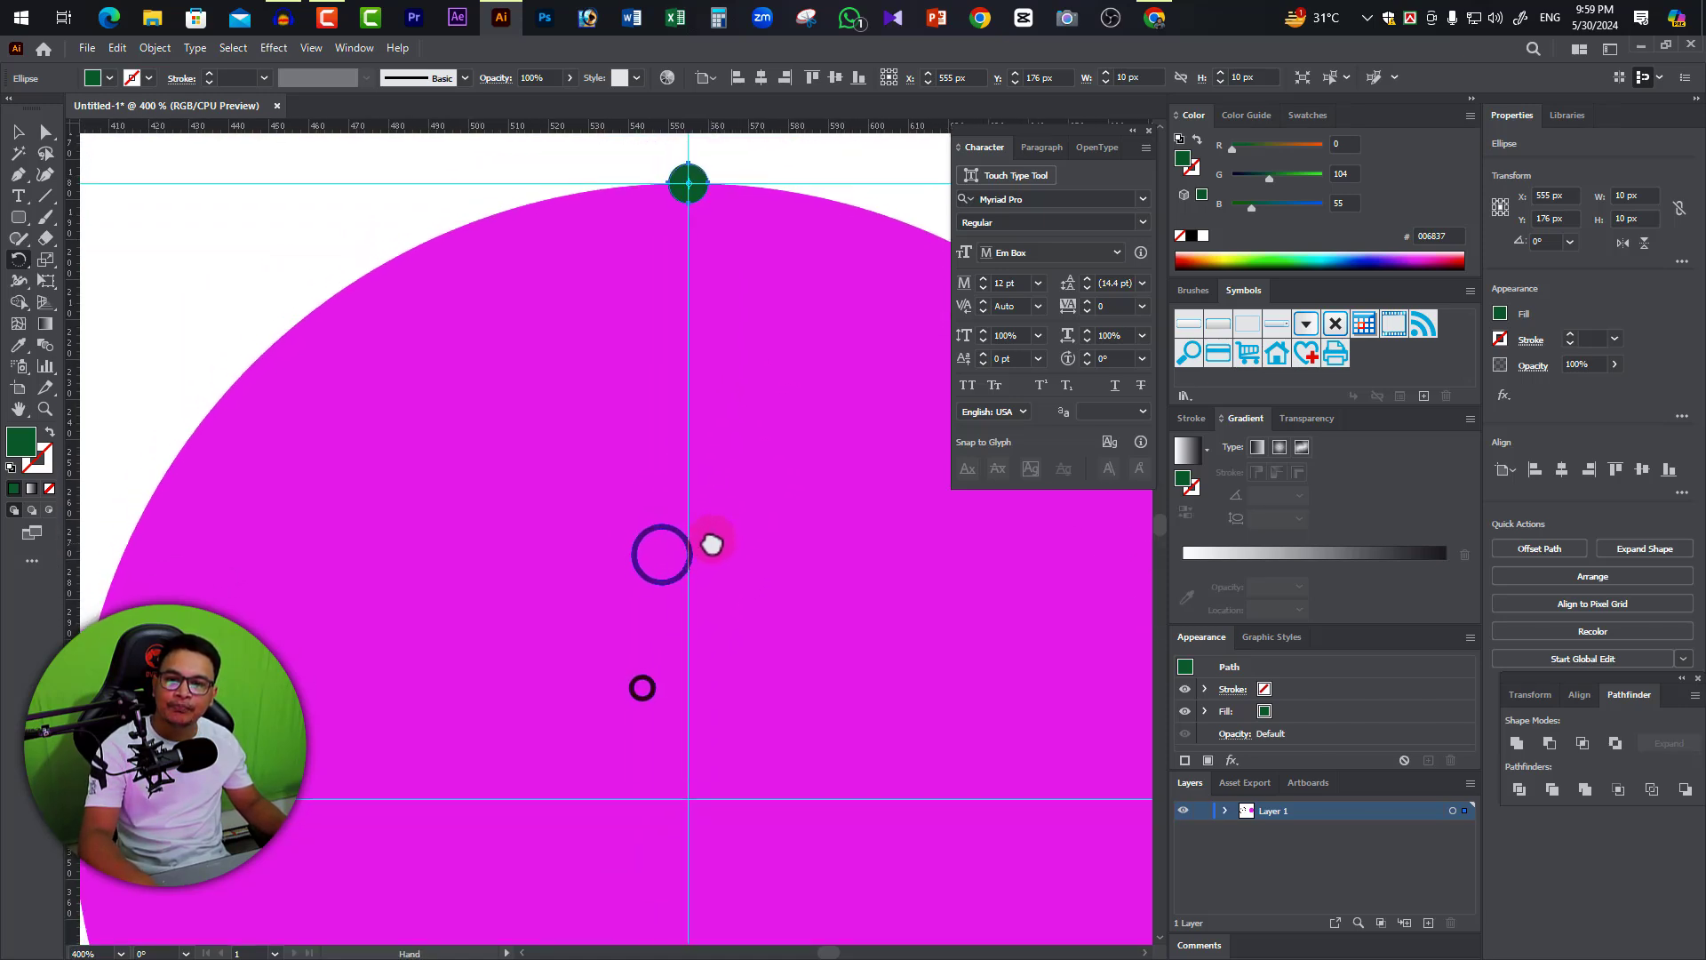
pyautogui.keyDown('alt'); pyautogui.click(720, 609); pyautogui.keyUp('alt')
pyautogui.moveTo(663, 803); pyautogui.dragTo(766, 792)
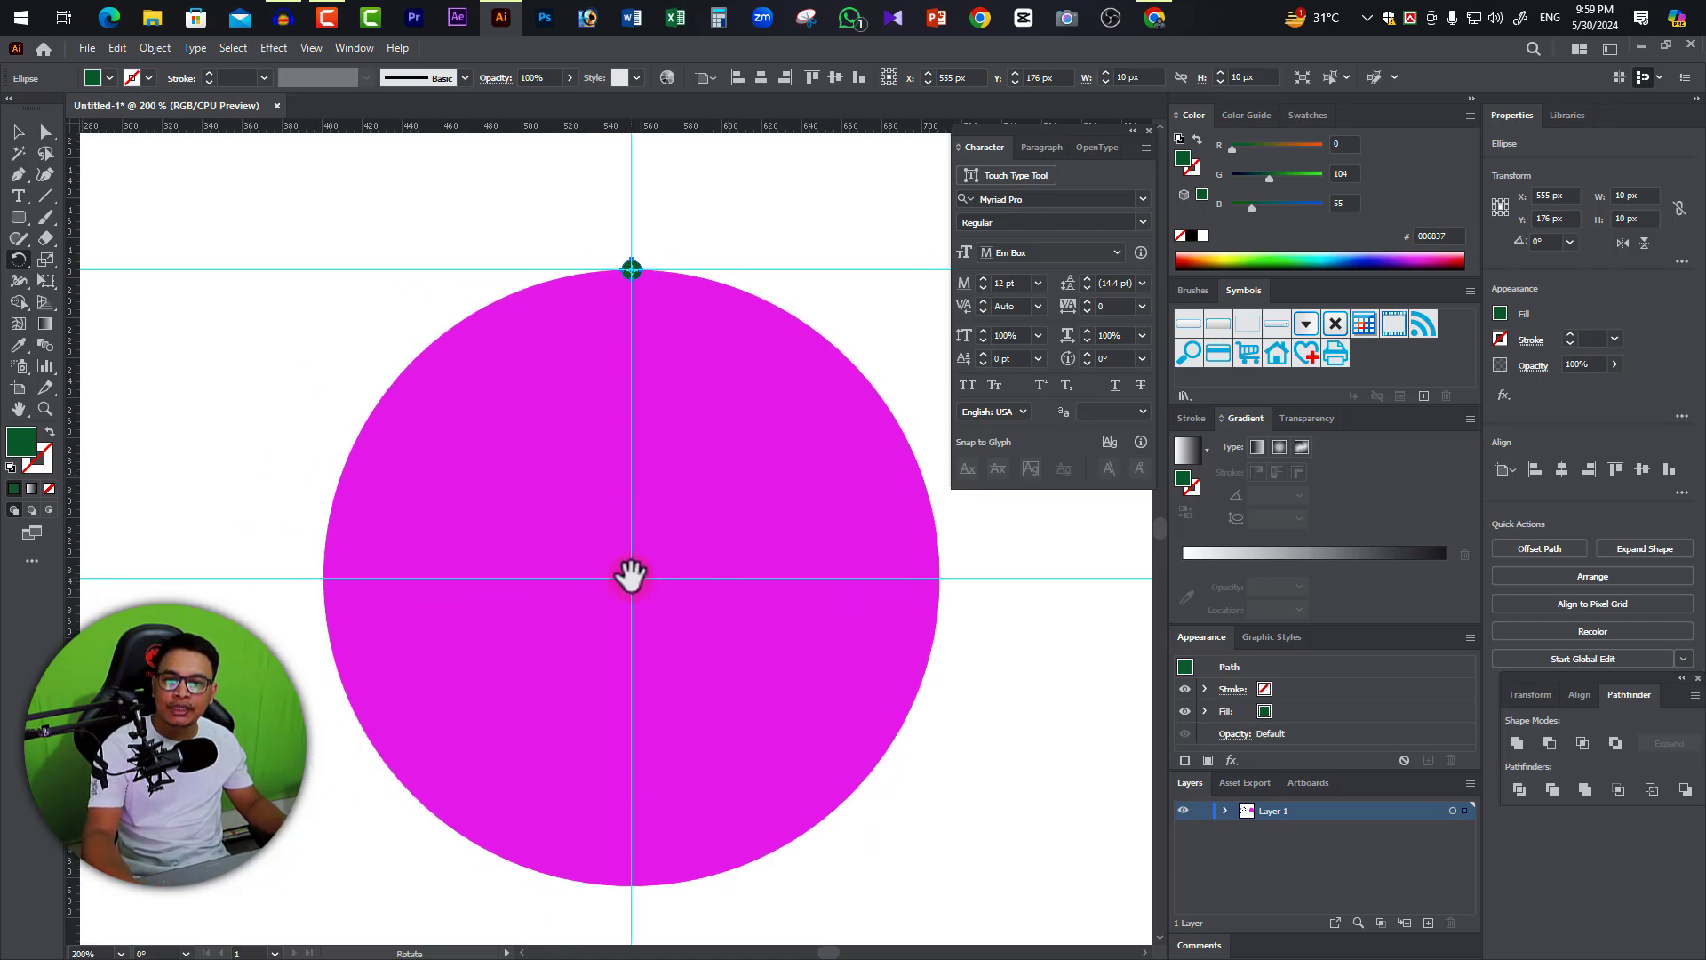
pyautogui.press('ctrl')
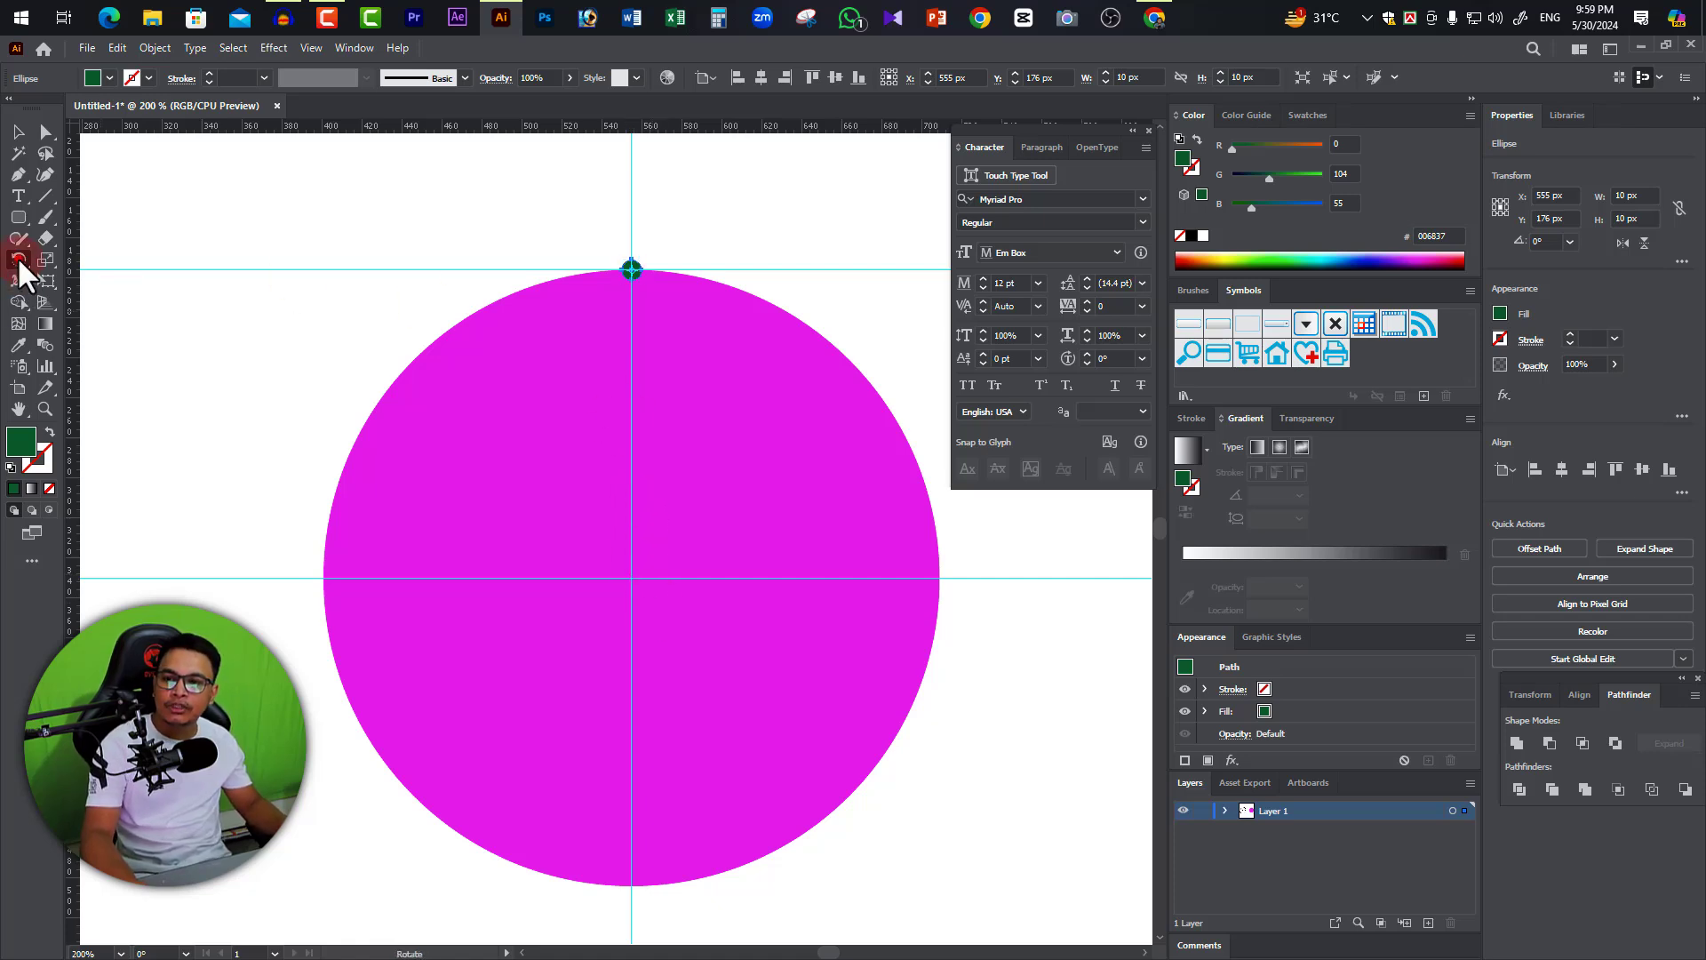
pyautogui.click(632, 268)
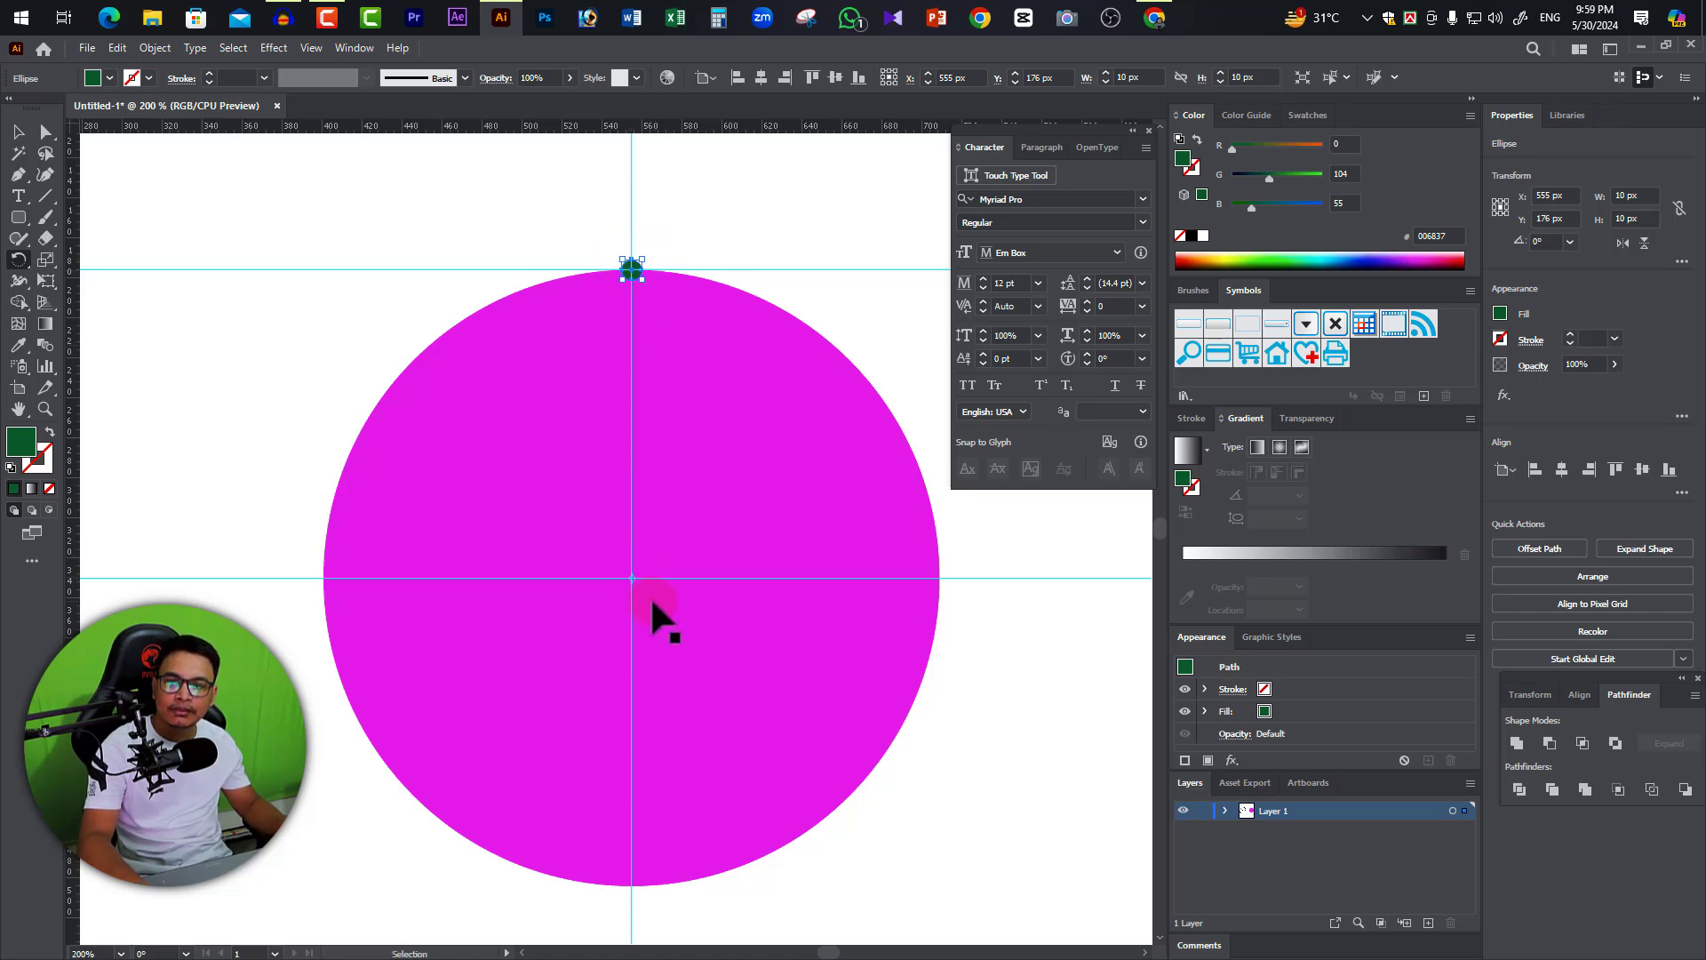
# Zoom in close on the guide crossing at the circle's centre.
pyautogui.click(618, 585)
pyautogui.click(573, 503)
pyautogui.click(831, 666)
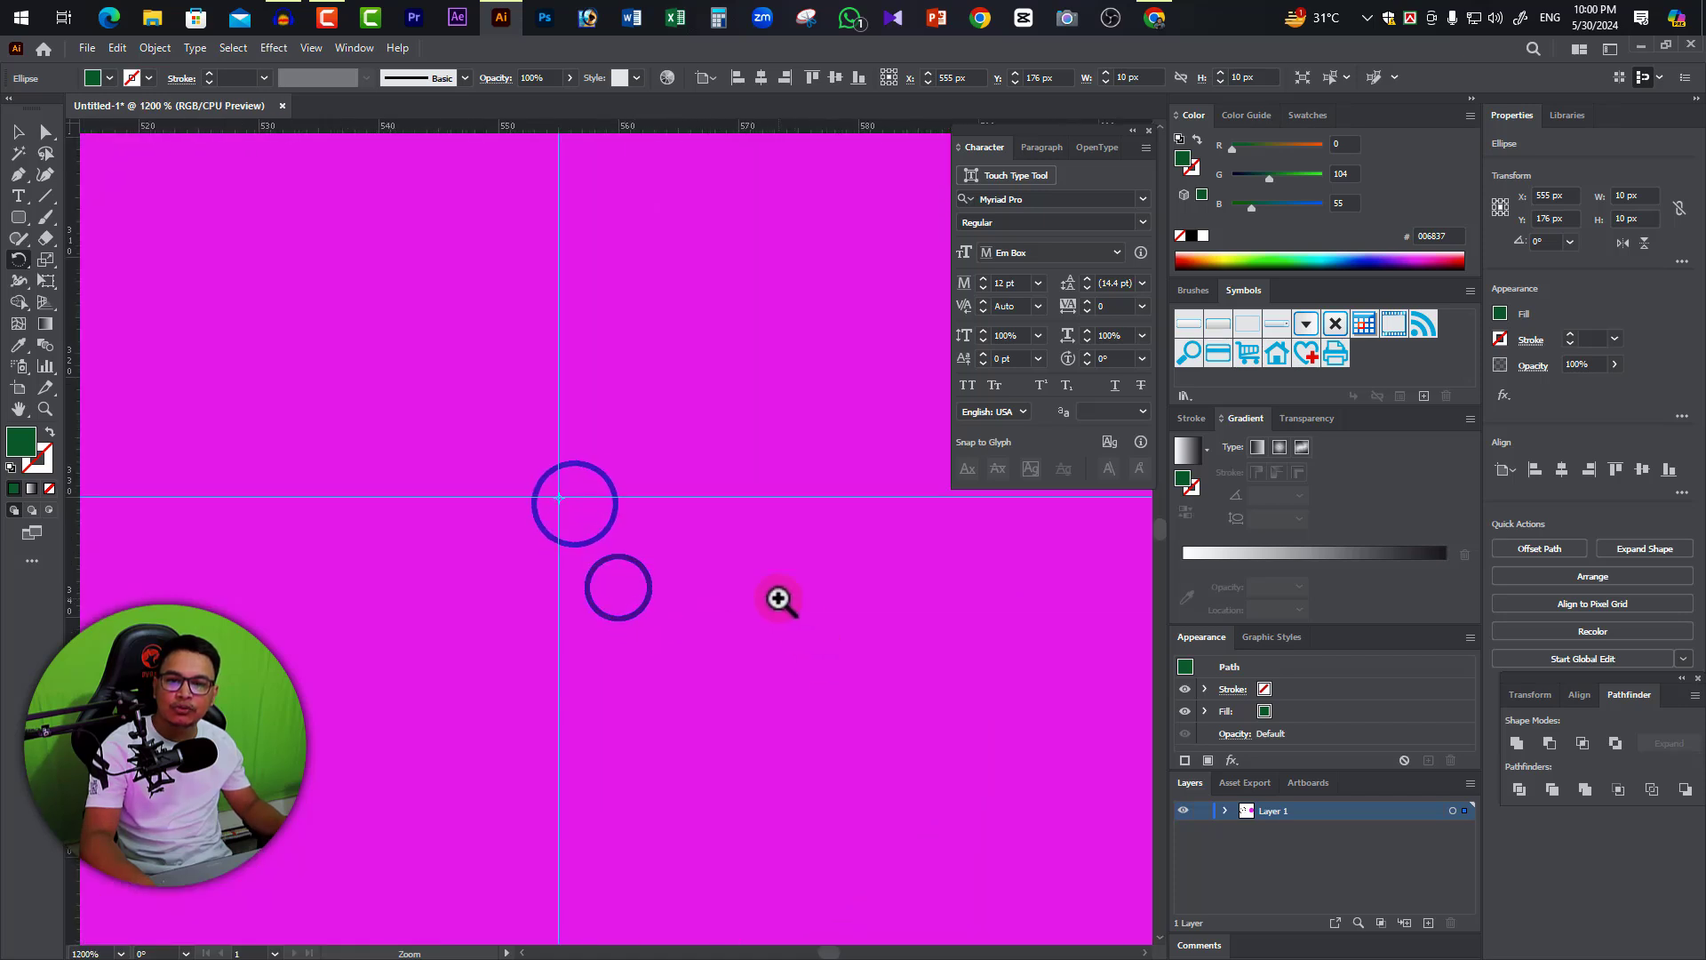
pyautogui.click(778, 598)
pyautogui.click(320, 404)
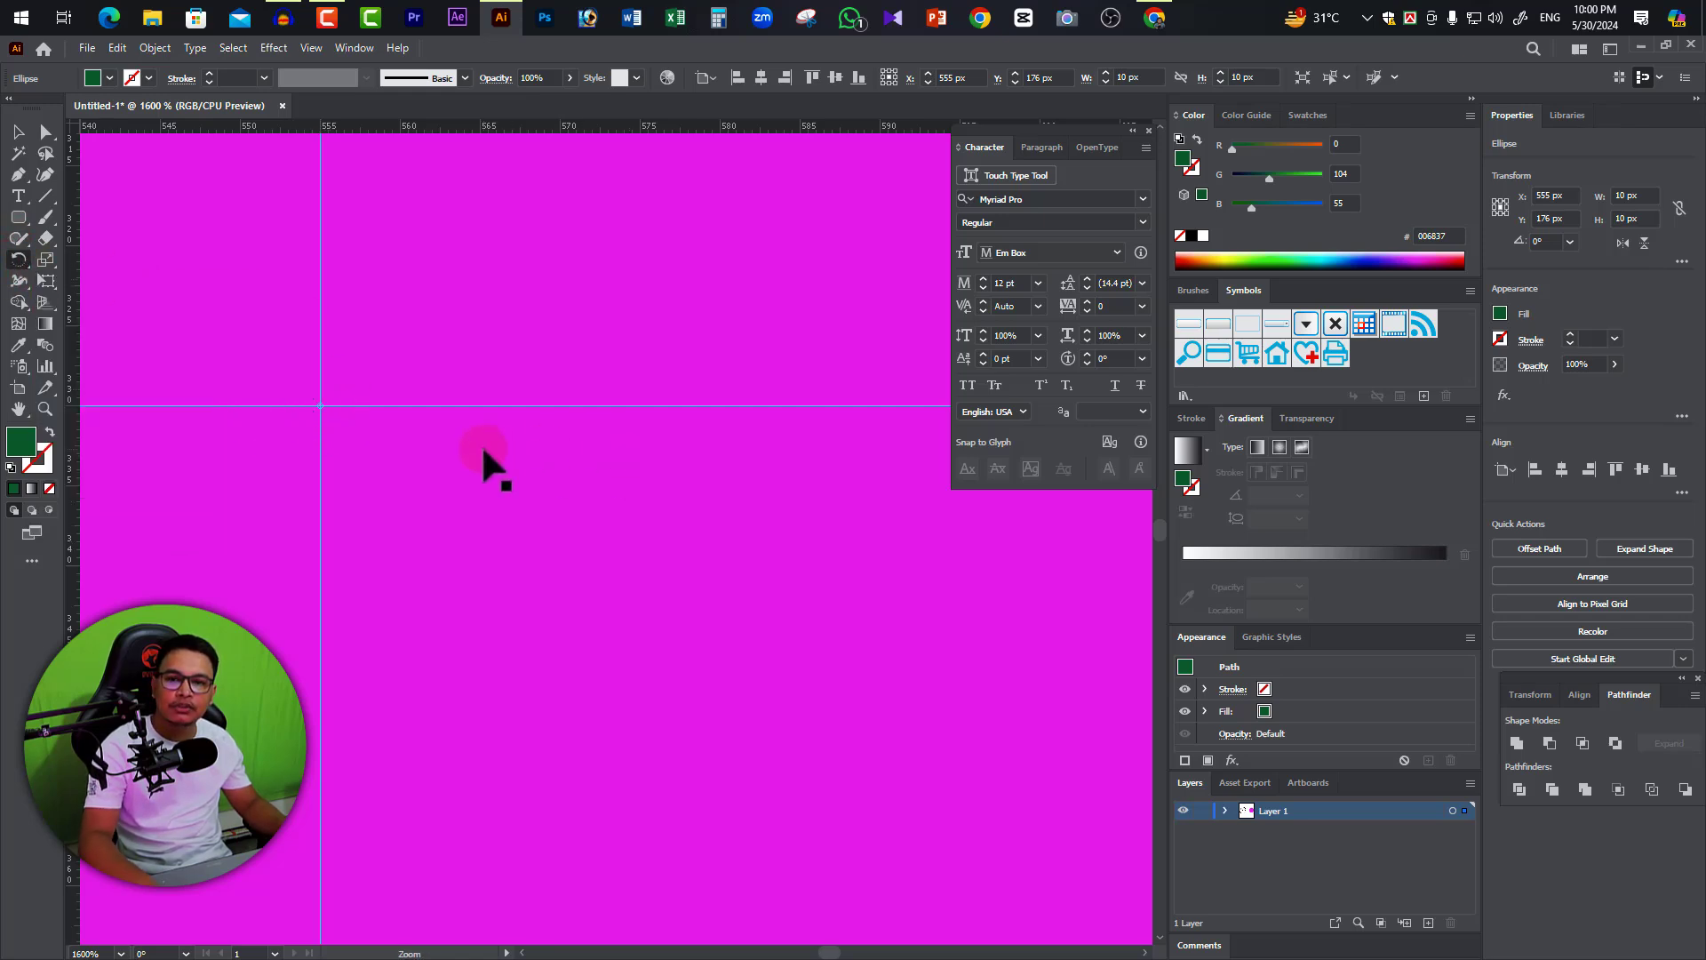
pyautogui.scroll(-2, 481, 445)
pyautogui.moveTo(457, 484)
pyautogui.mouseDown()
pyautogui.moveTo(609, 633)
pyautogui.moveTo(648, 537)
pyautogui.mouseUp()
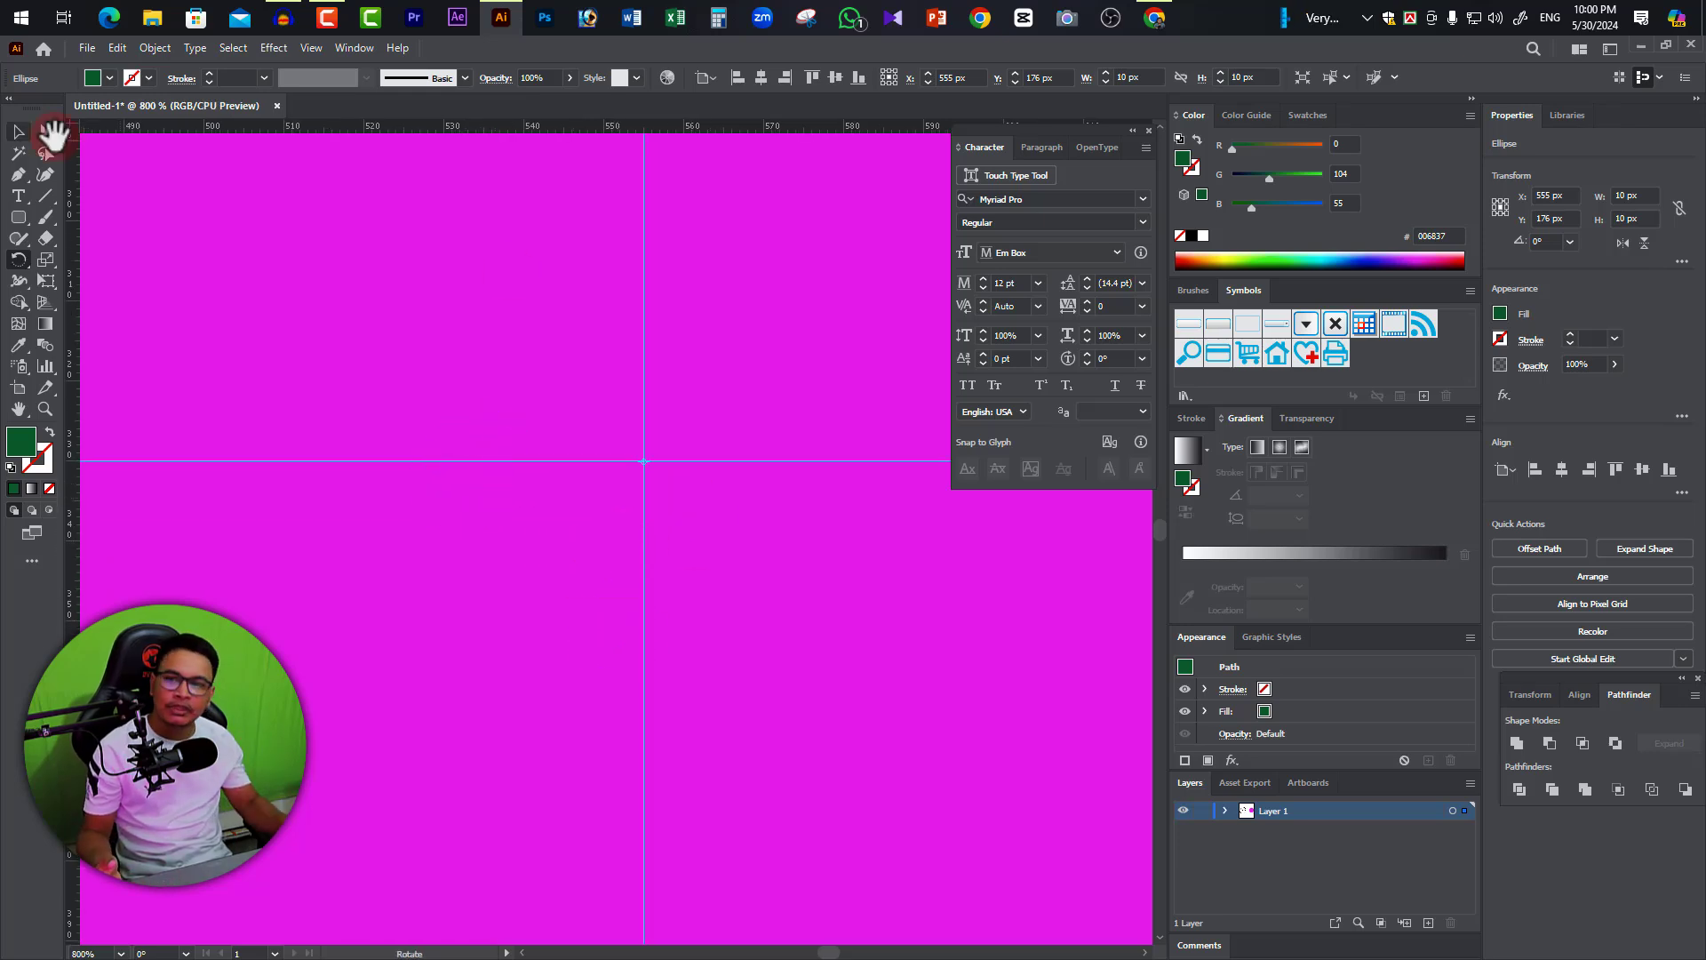
# Reselect the Rotate tool and zoom back in on the centre where the guides cross.
pyautogui.click(37, 270)
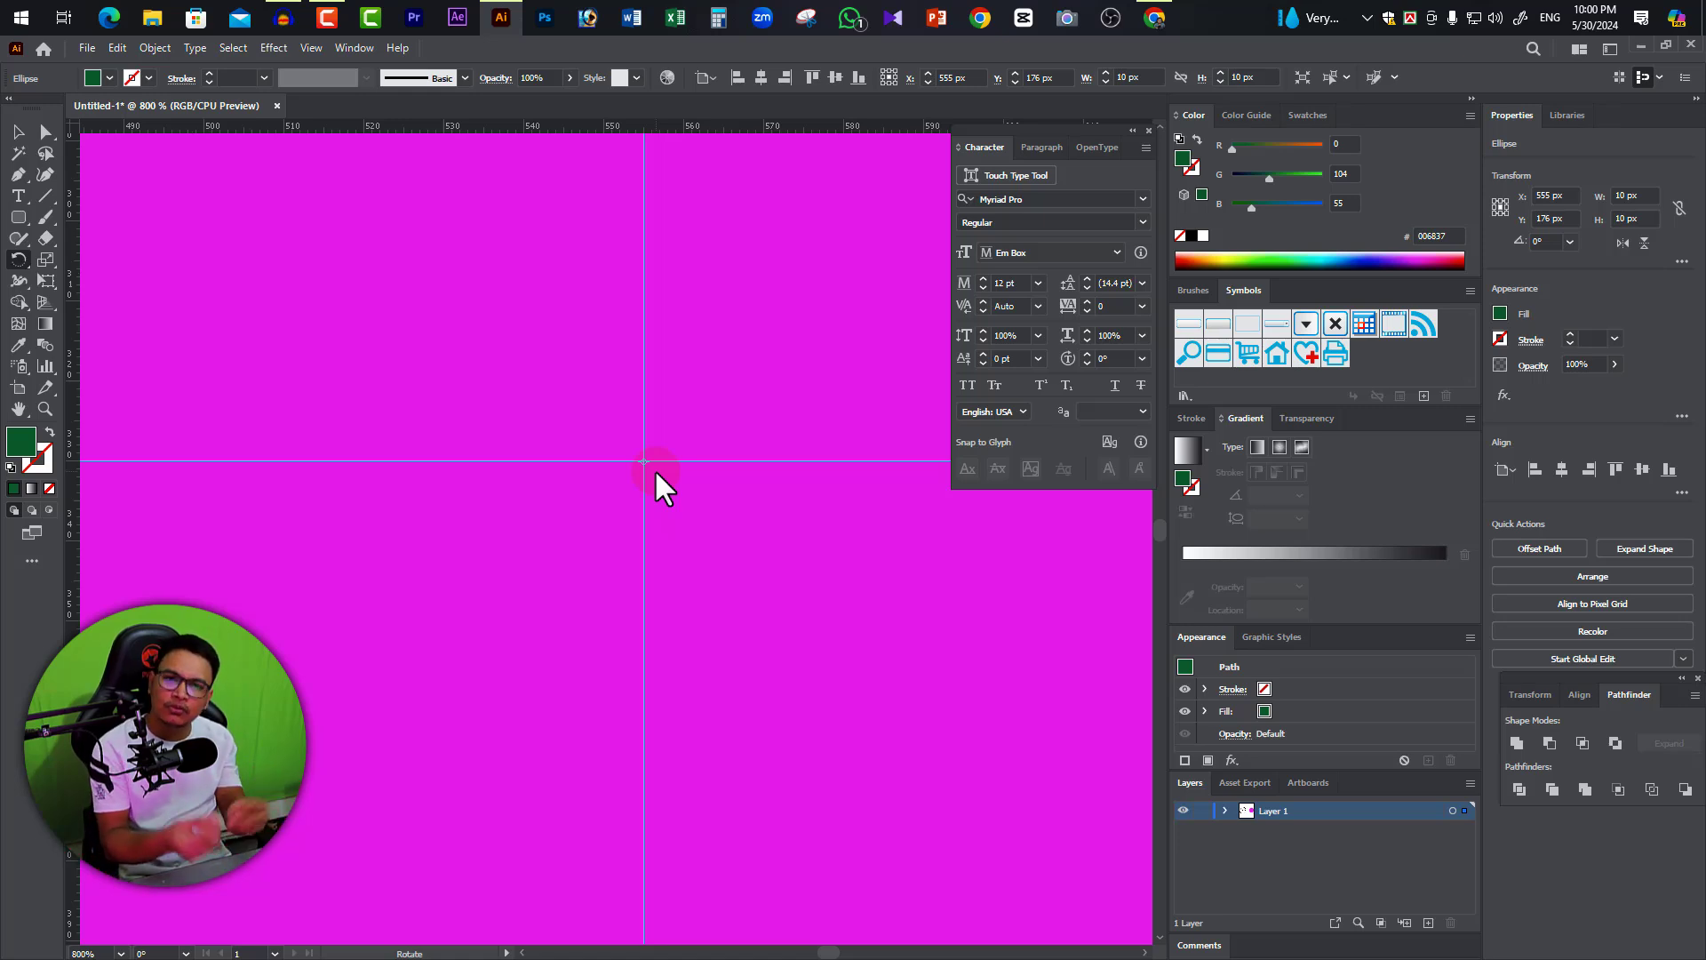
pyautogui.click(21, 240)
pyautogui.click(13, 259)
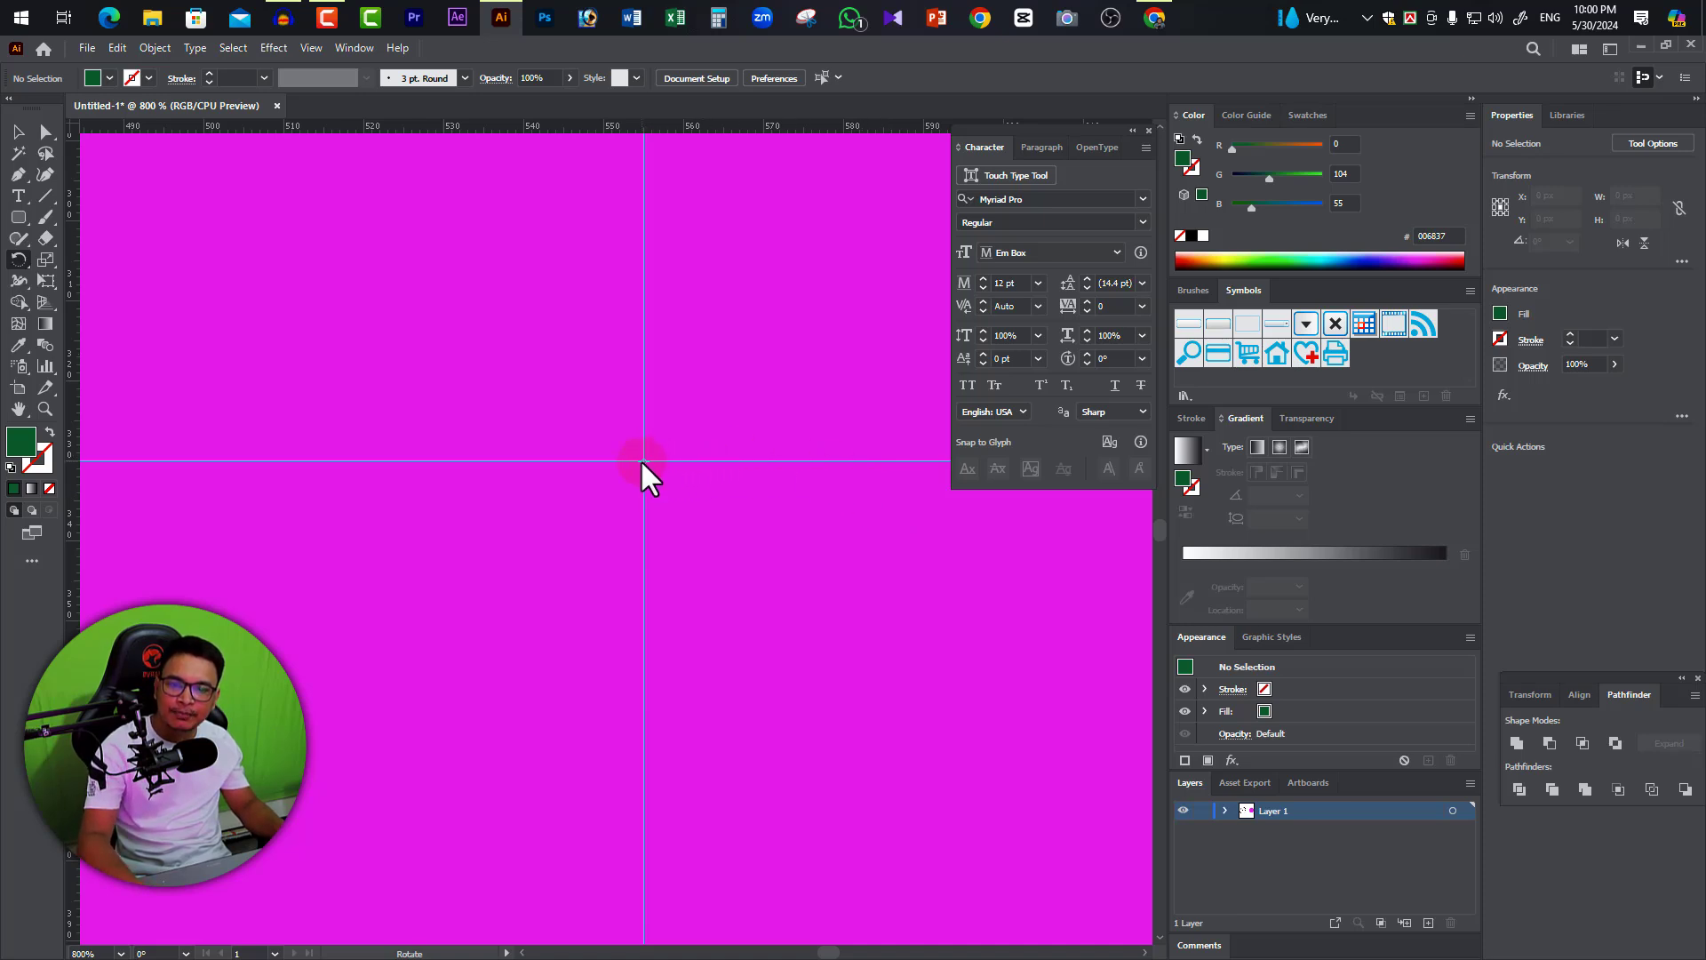
pyautogui.keyDown('ctrl'); pyautogui.keyDown('alt'); pyautogui.click(651, 432); pyautogui.keyUp('alt'); pyautogui.keyUp('ctrl')
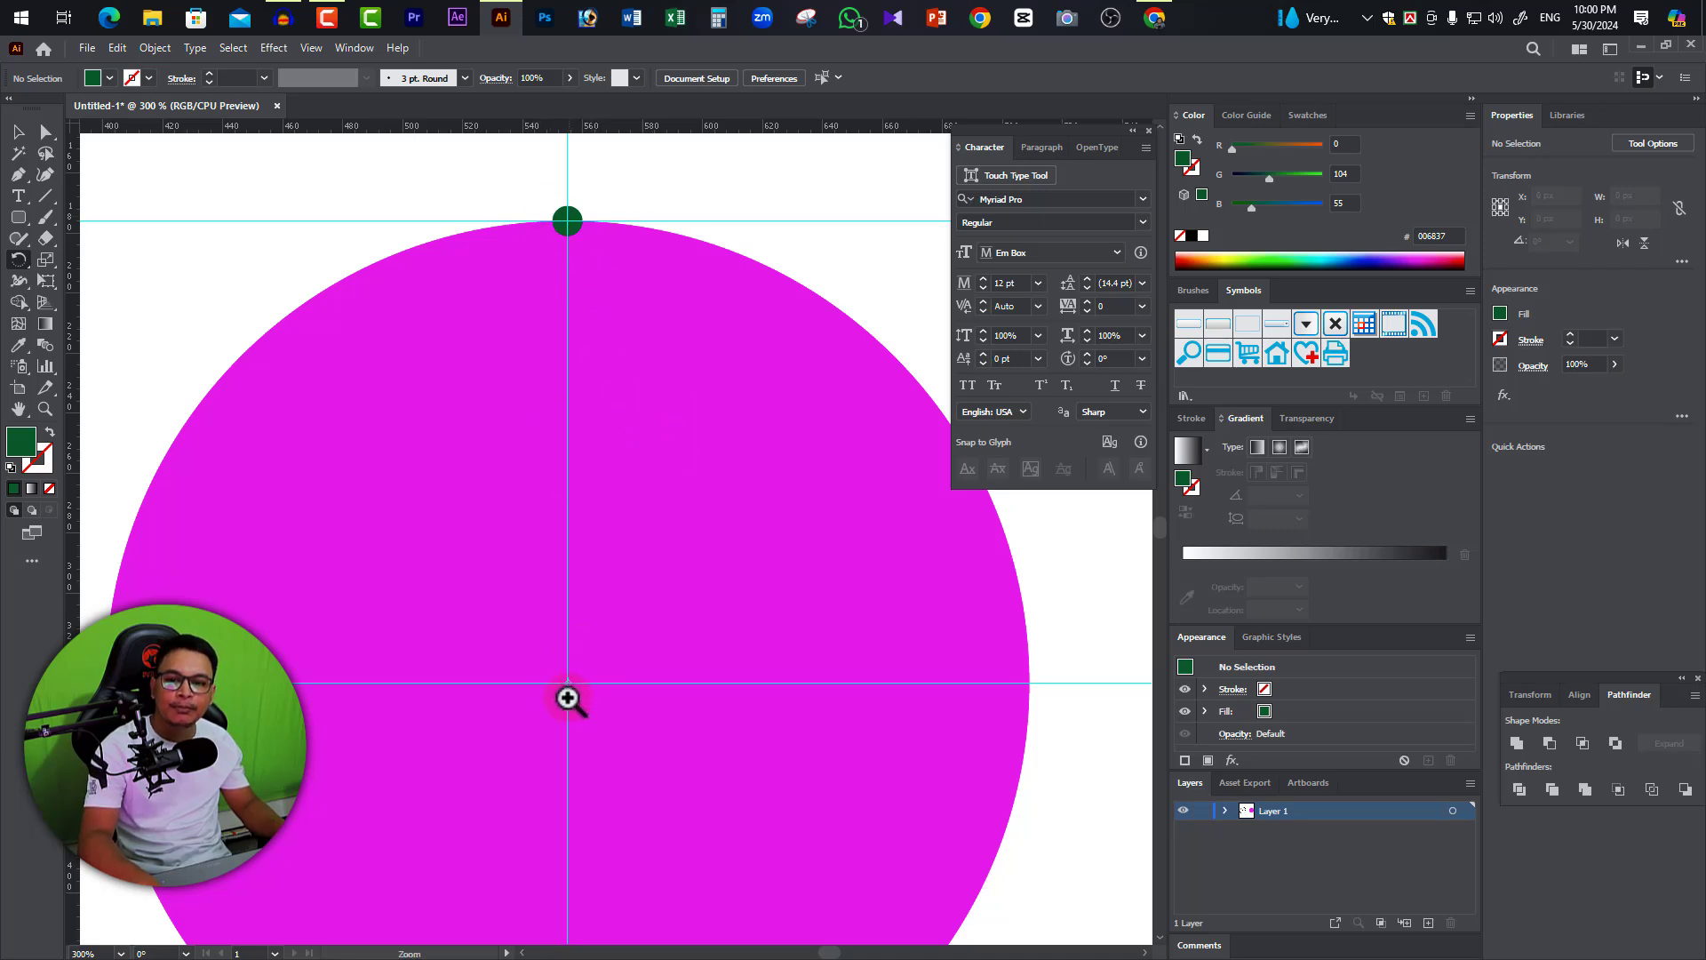
pyautogui.keyDown('ctrl'); pyautogui.click(575, 683); pyautogui.keyUp('ctrl')
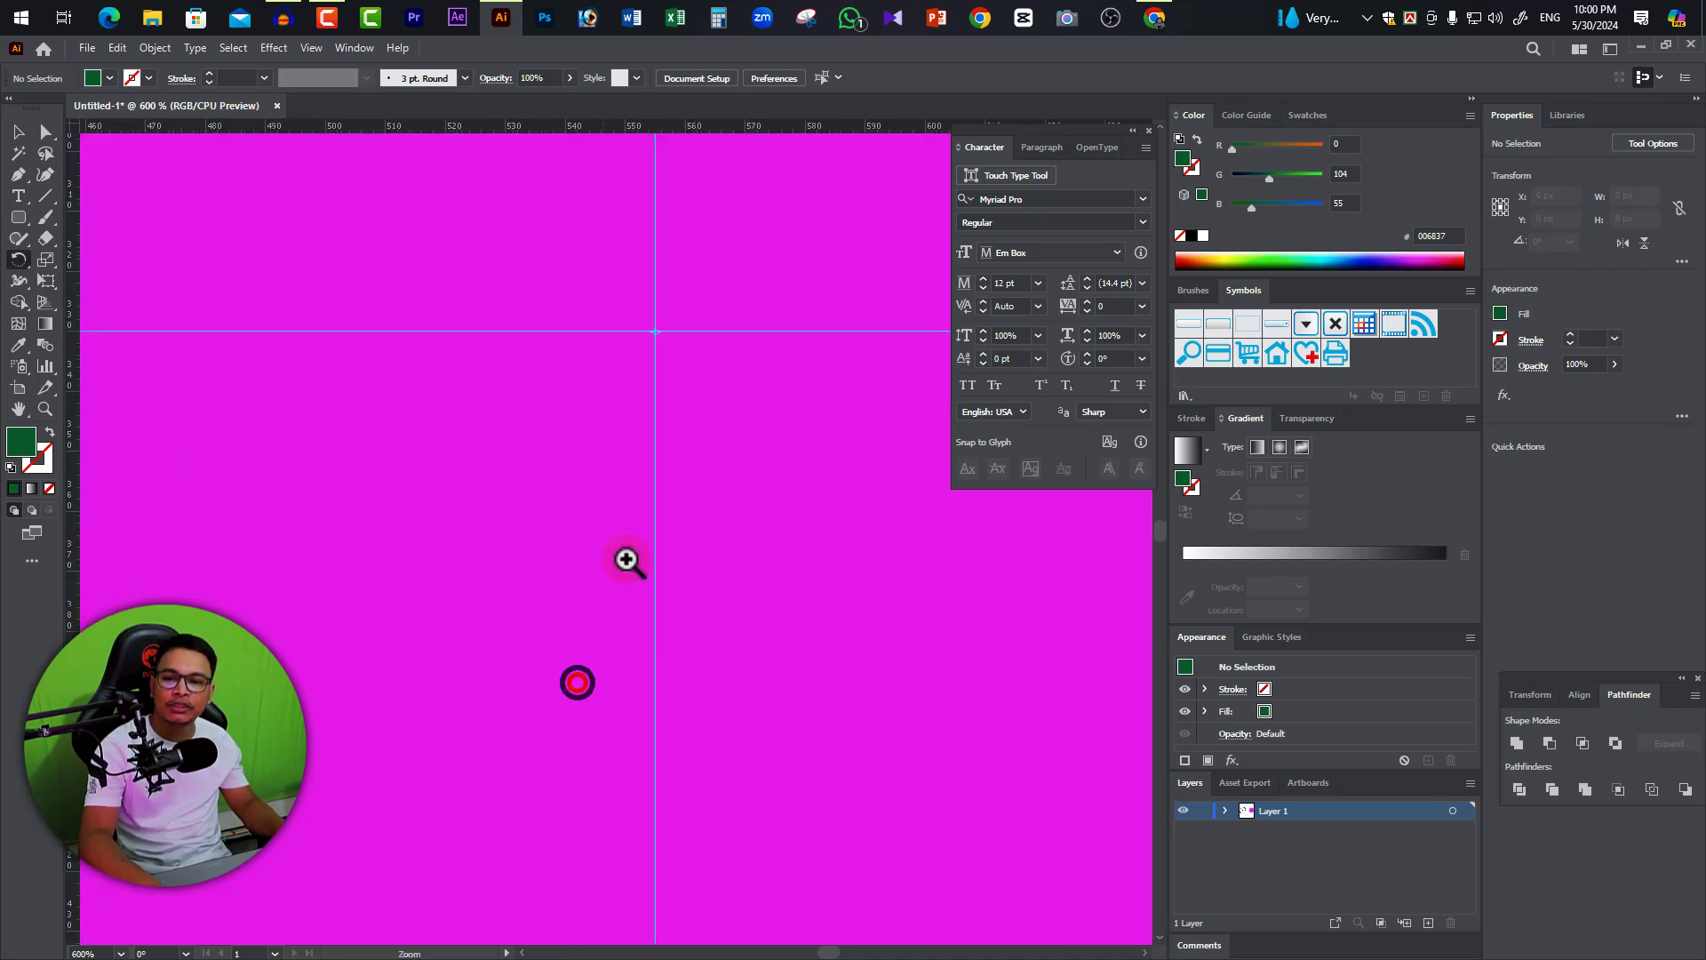
# Open the Rotate dialog for the green dot, pivoting on the circle's centre, and move it aside.
pyautogui.keyDown('alt'); pyautogui.click(655, 332); pyautogui.keyUp('alt')
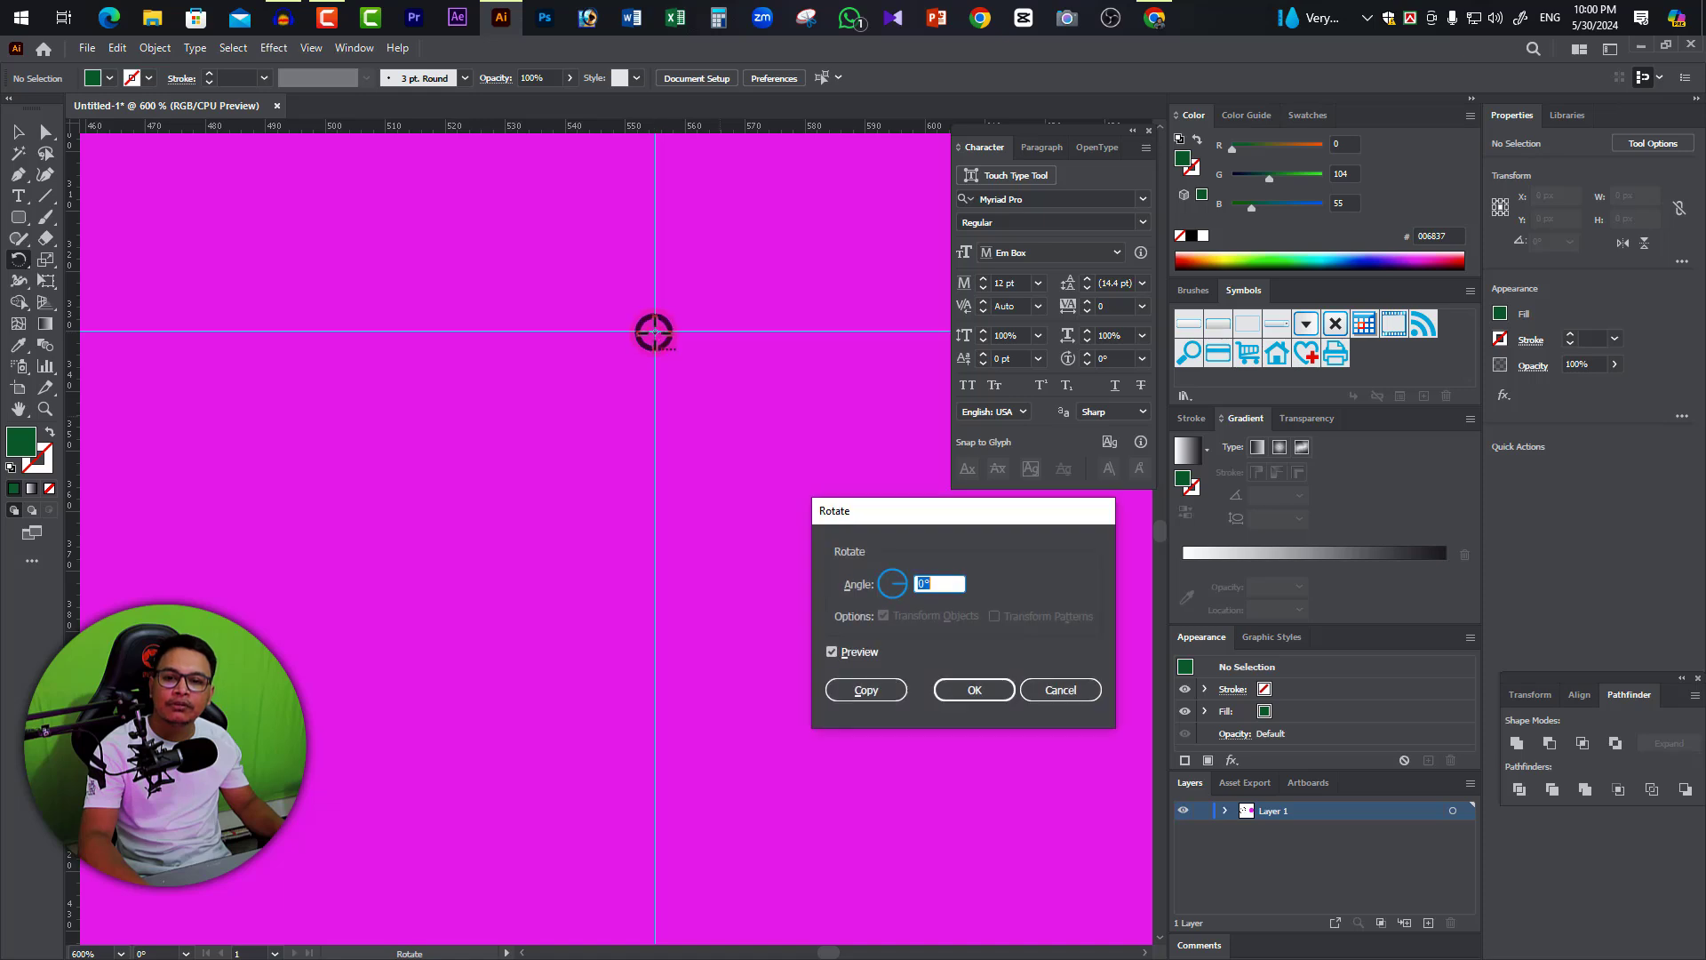
pyautogui.moveTo(909, 509); pyautogui.dragTo(803, 393)
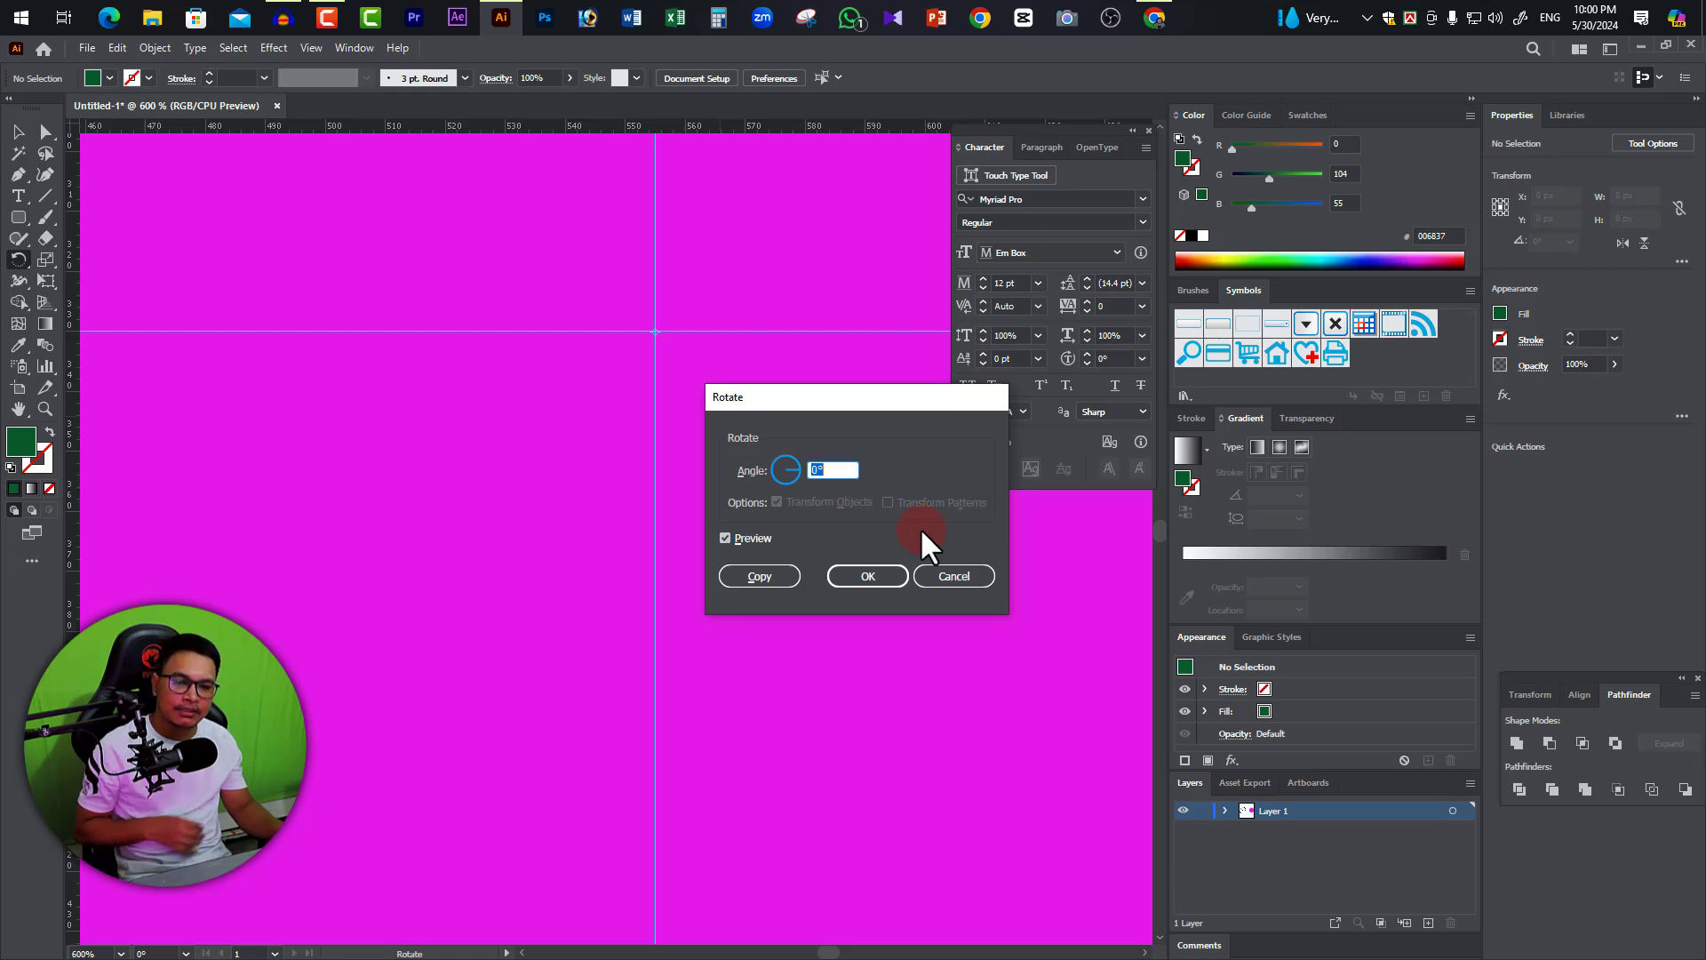
pyautogui.click(850, 557)
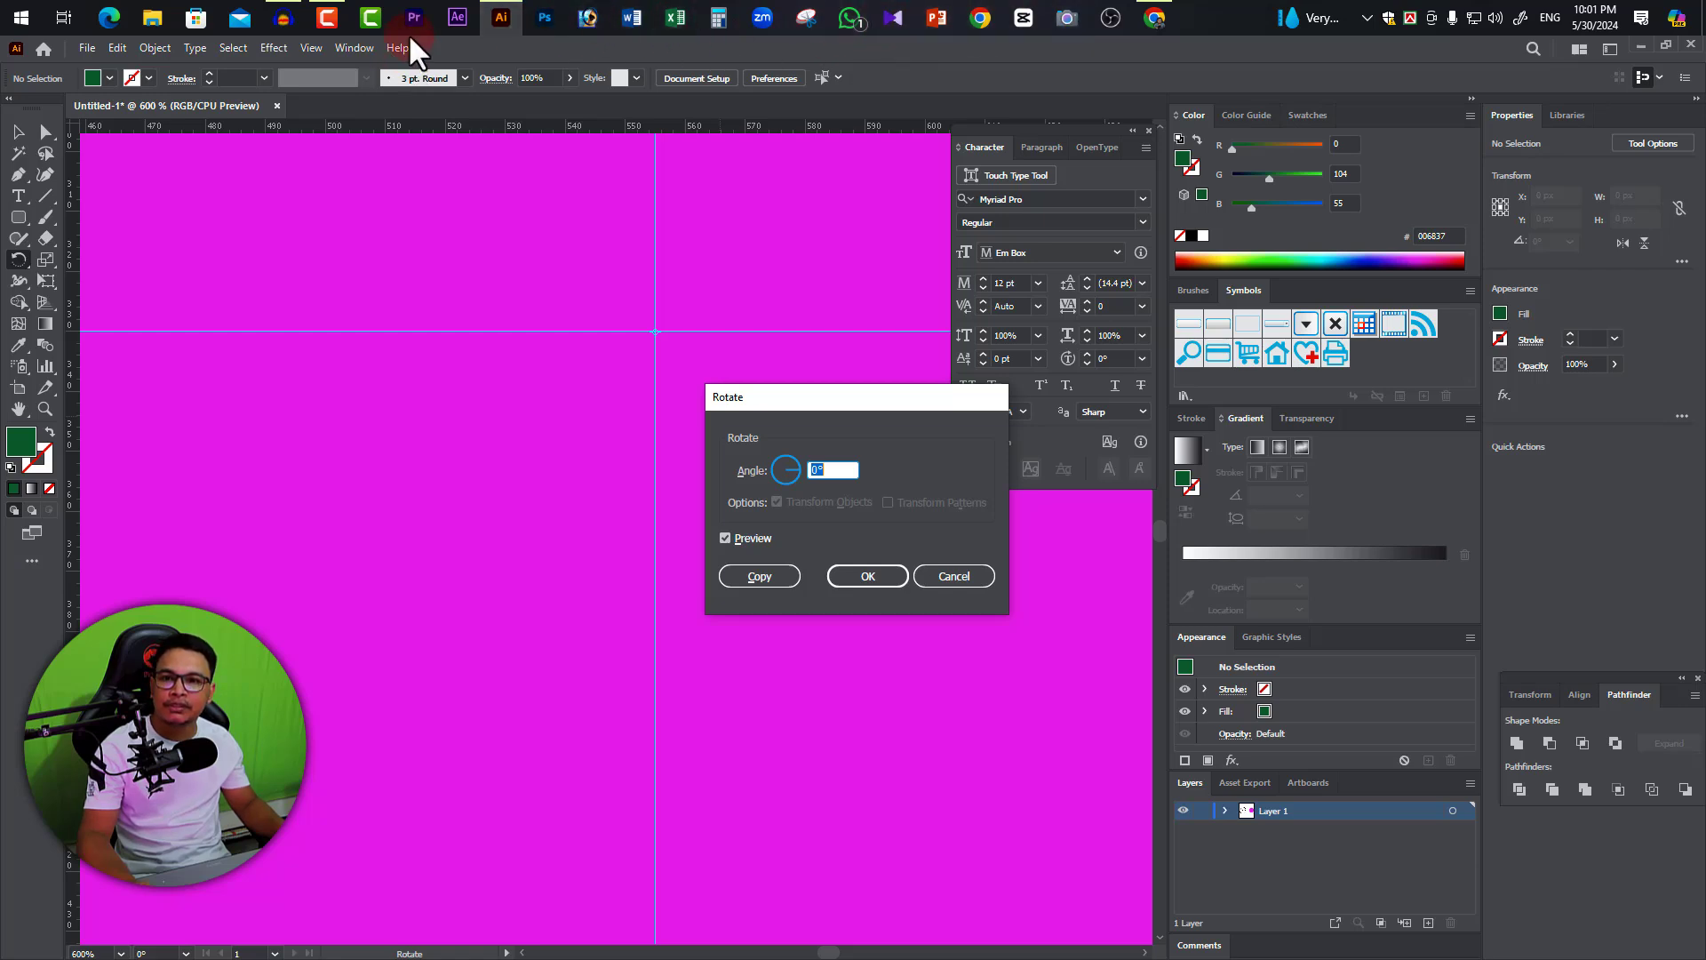
# Work out 360 ÷ 12 = 30 in Windows Calculator.
pyautogui.click(712, 21)
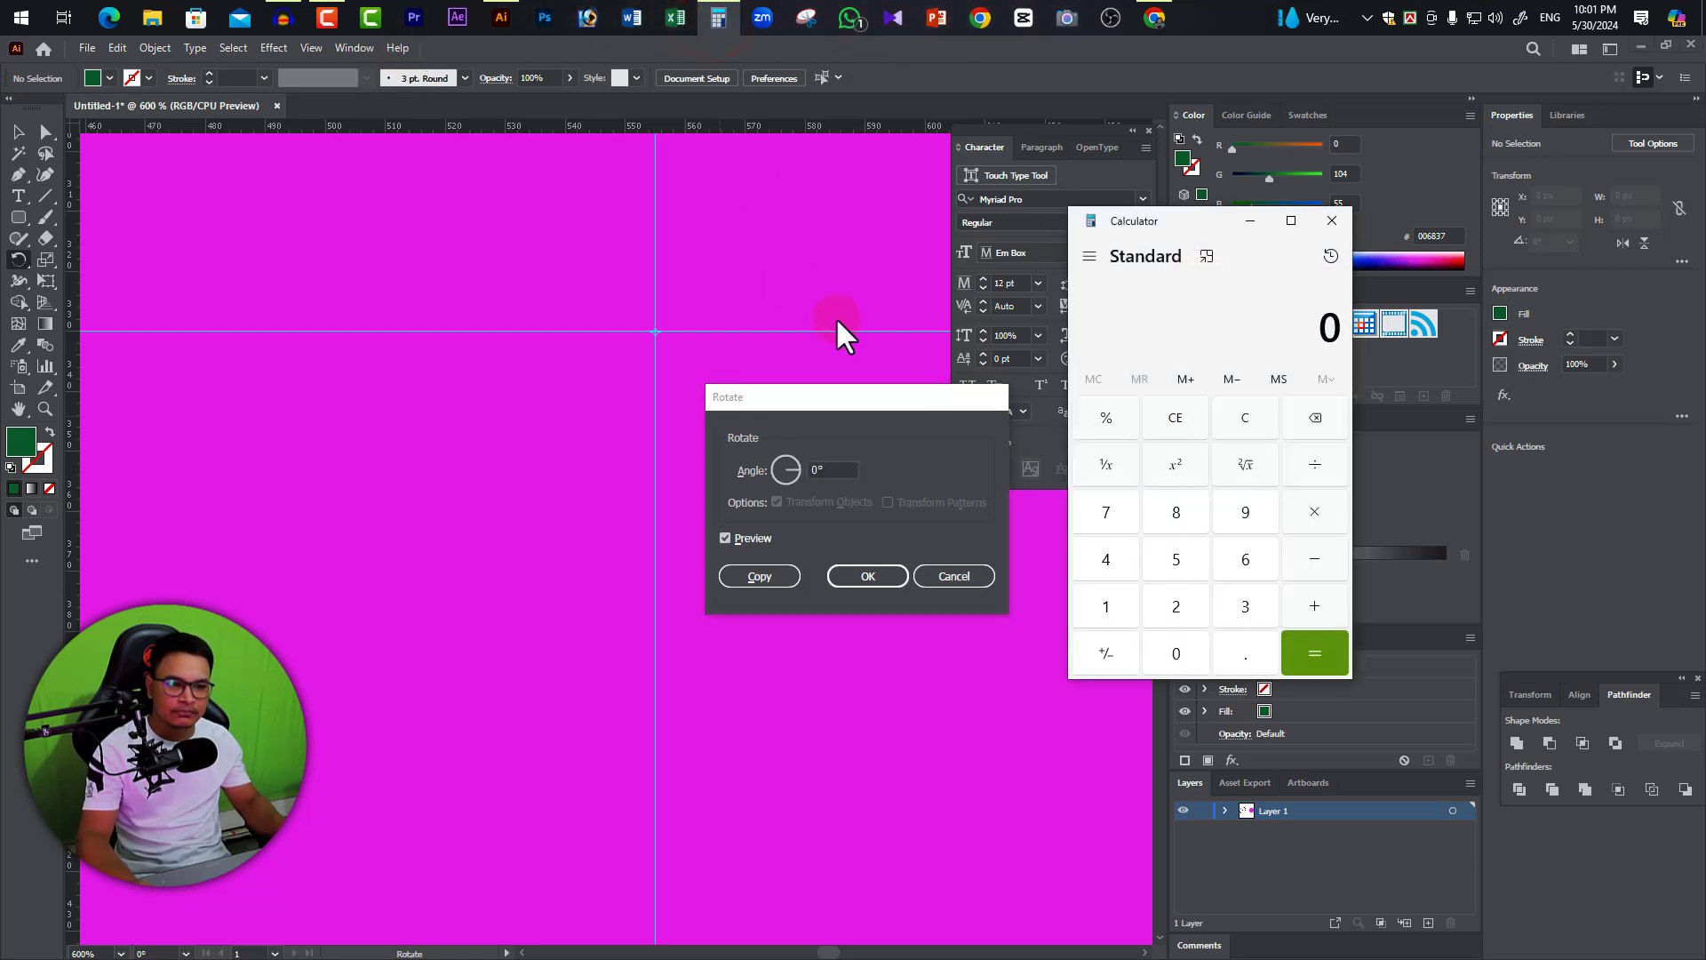
pyautogui.write('0')
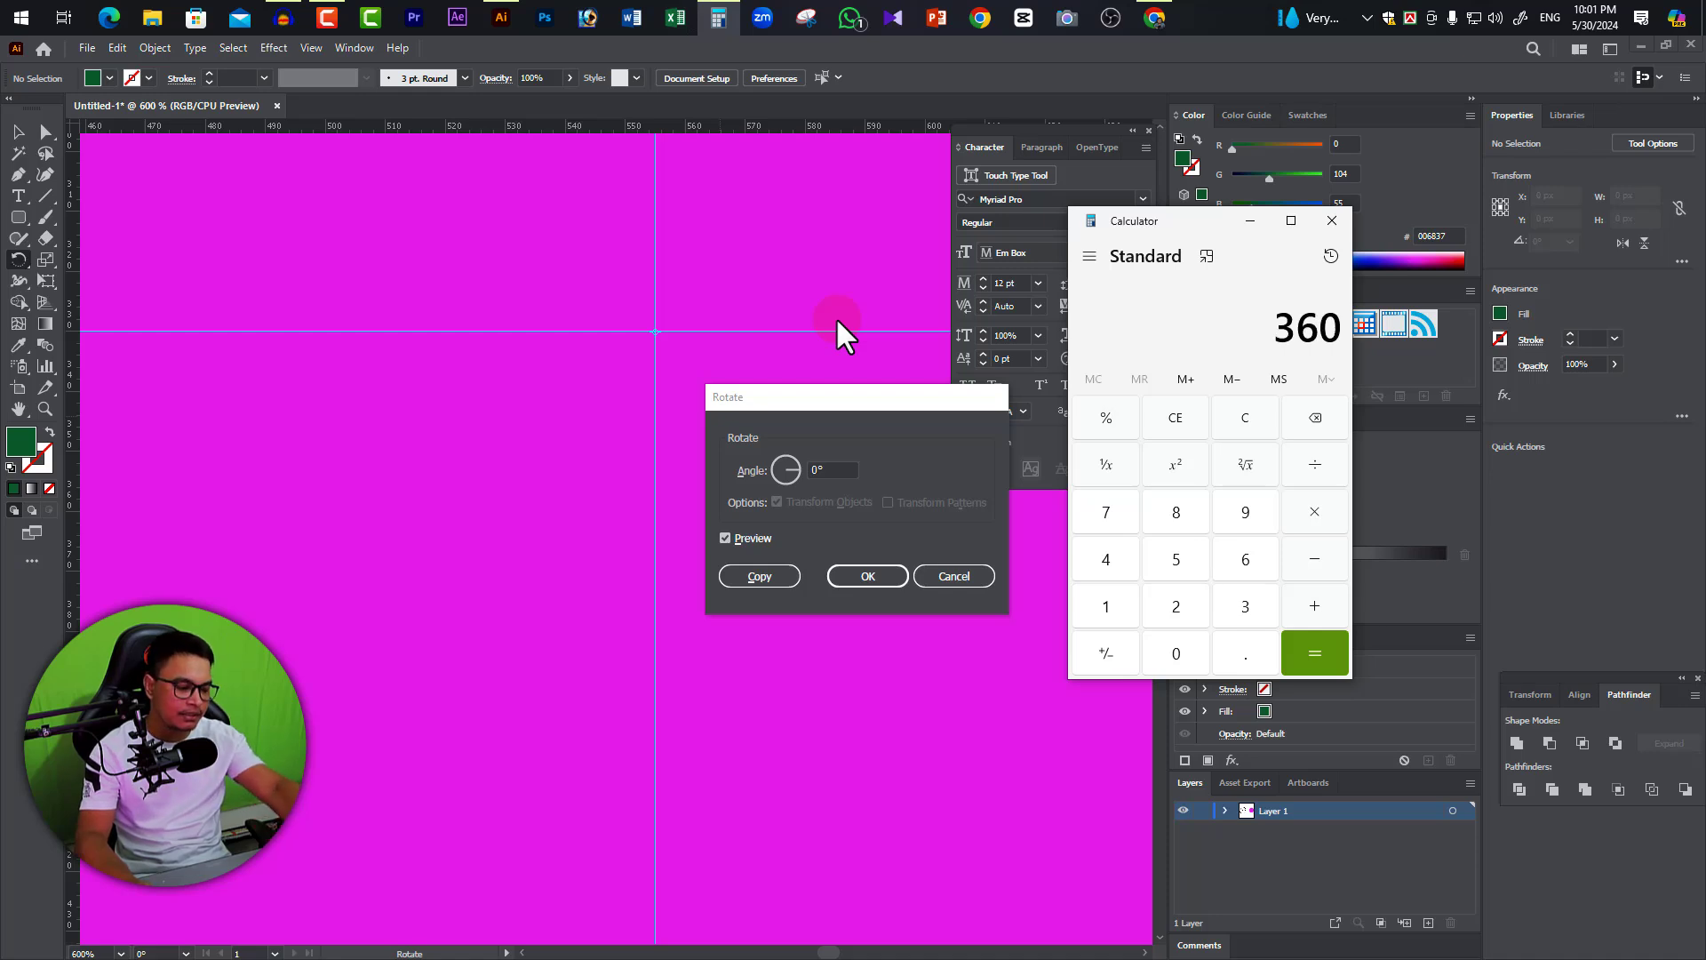
pyautogui.write('12')
pyautogui.press('Return')
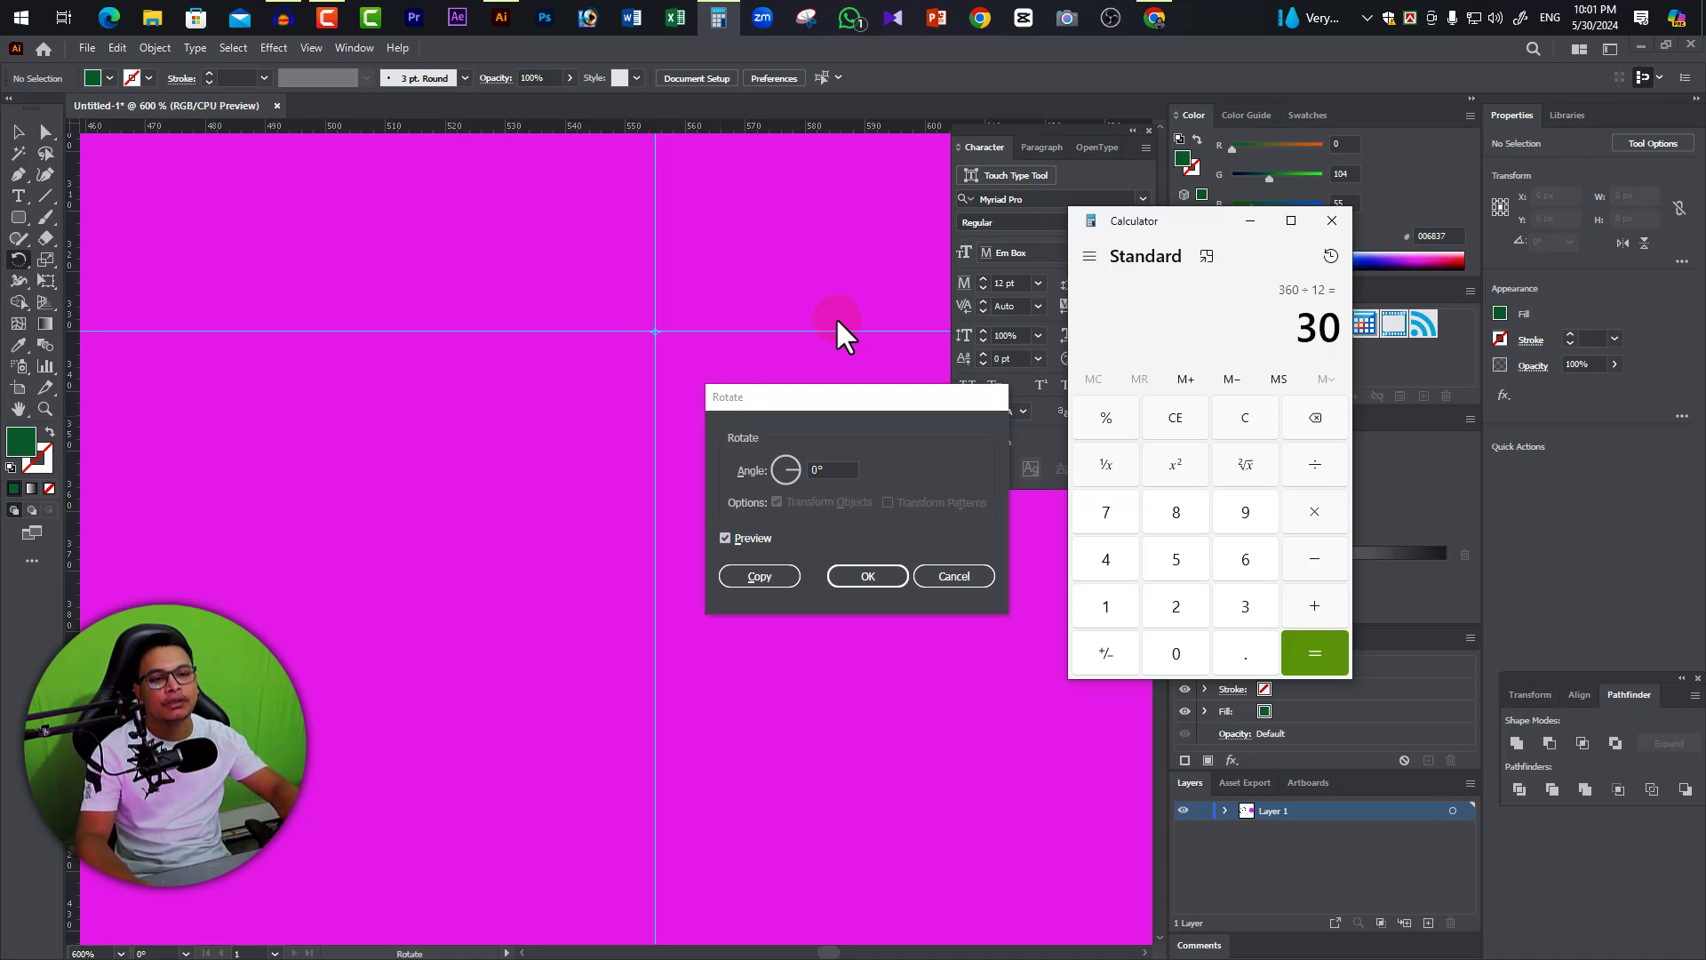
# Close the calculator and make a 30° rotated copy of the green dot.
pyautogui.click(1332, 222)
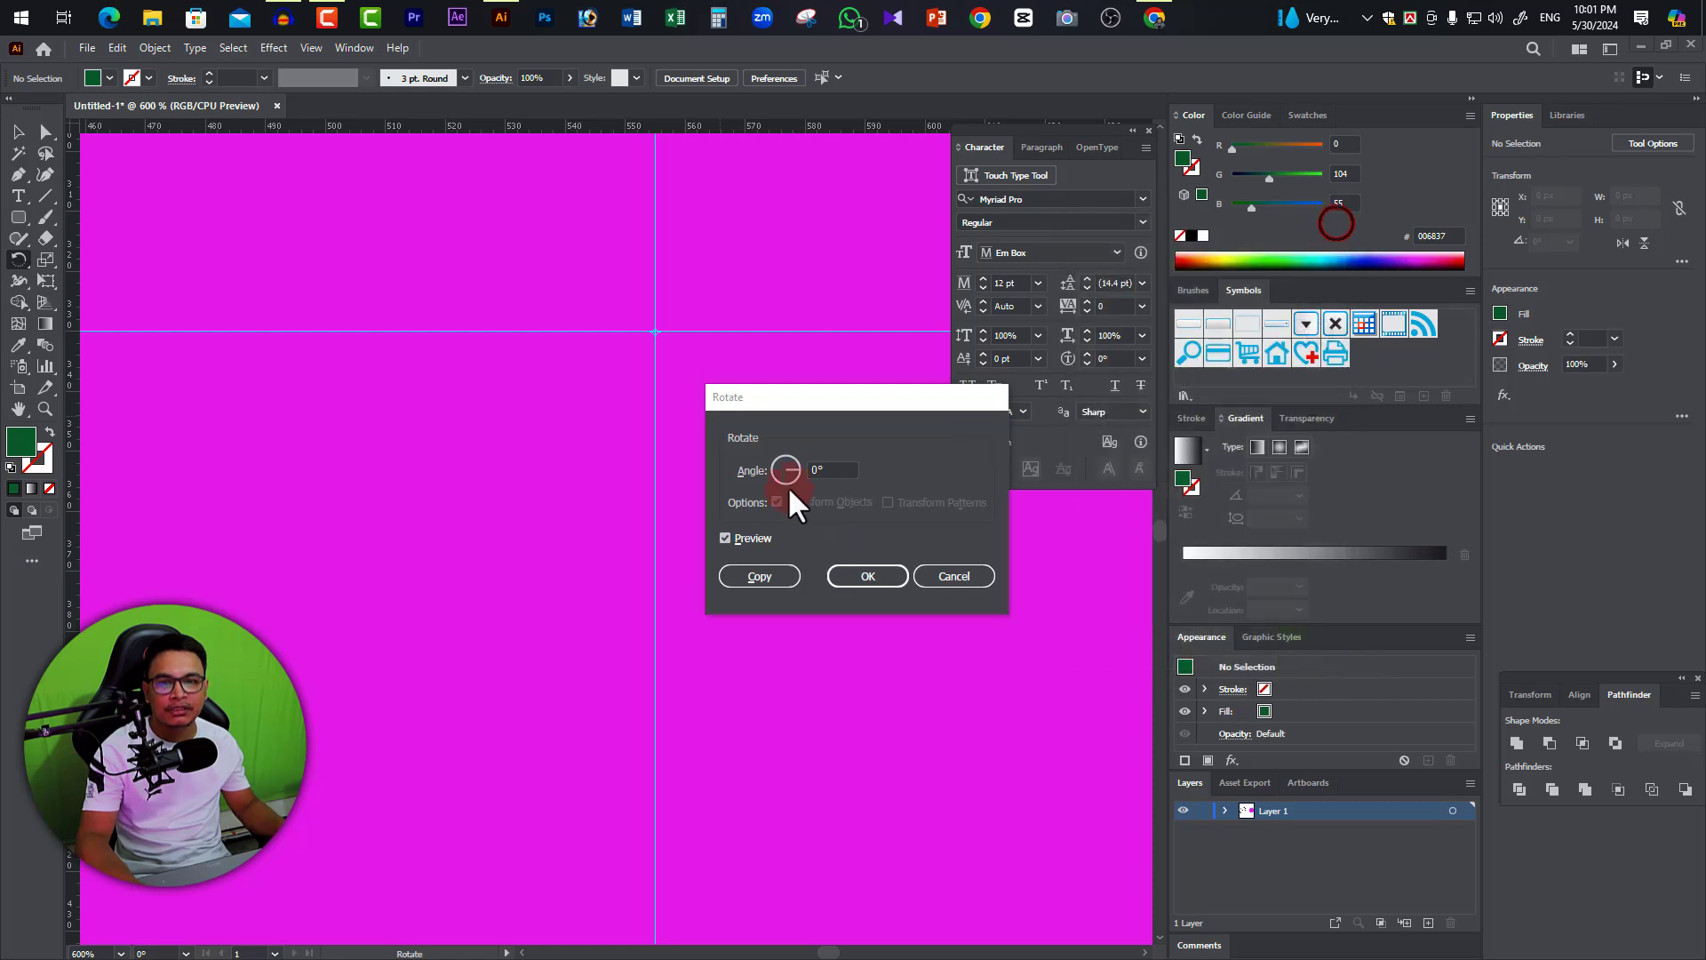
pyautogui.click(817, 469)
pyautogui.write('30')
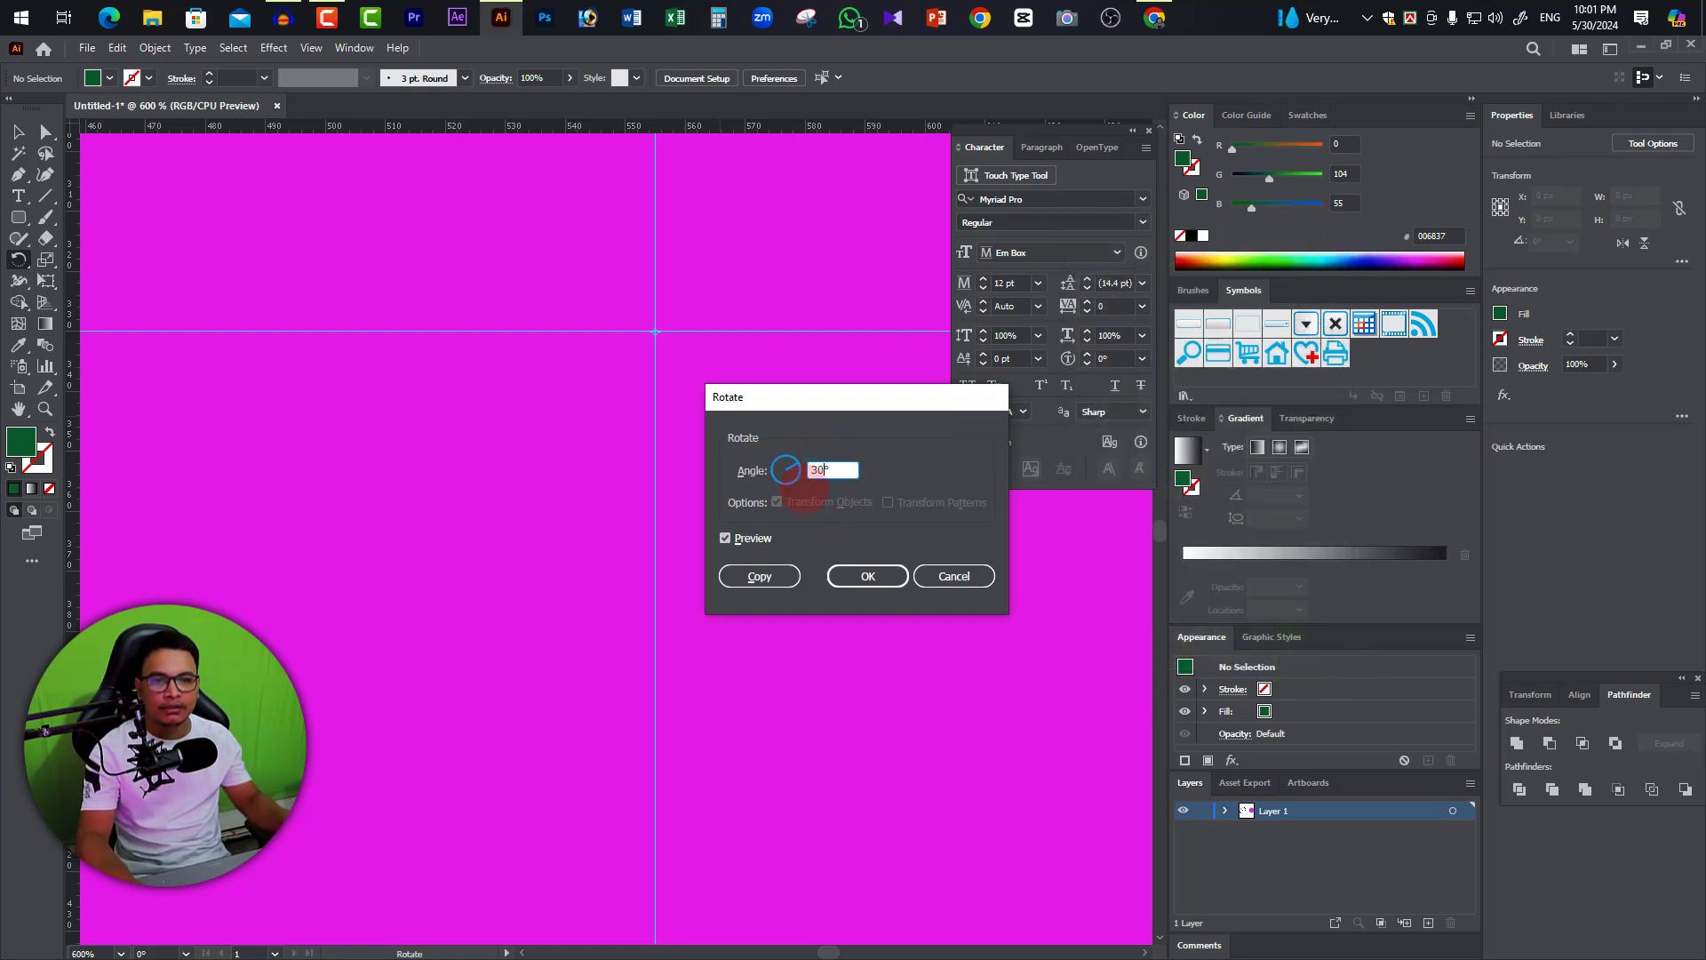
pyautogui.click(757, 577)
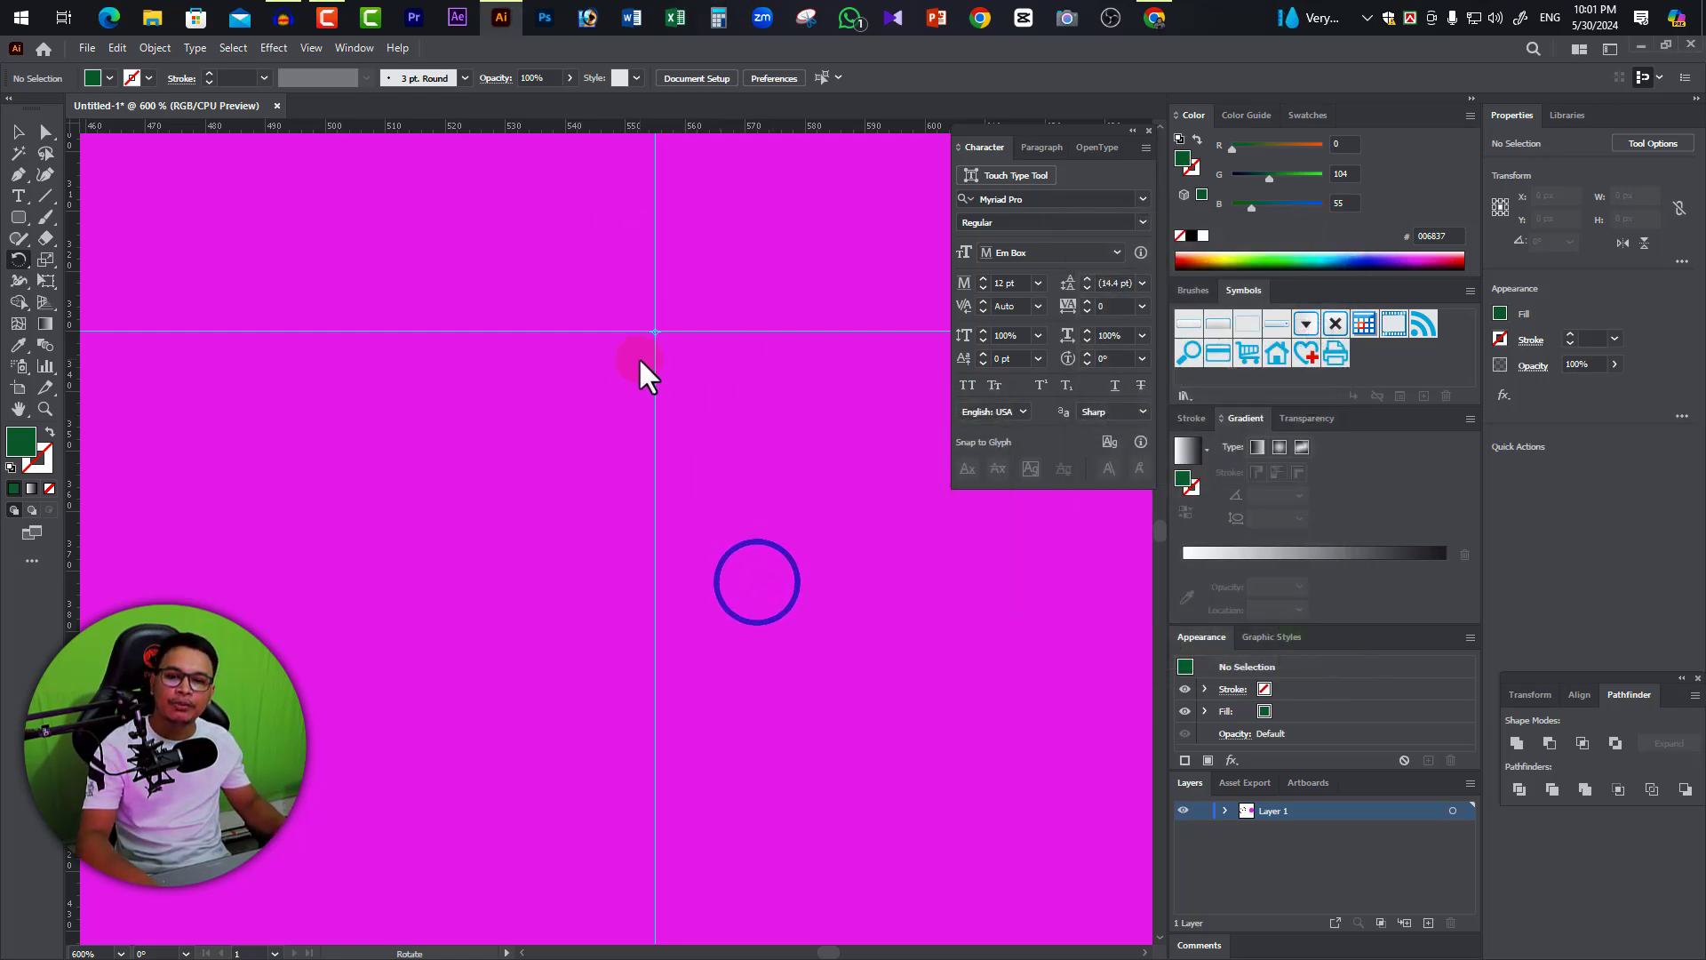
# Zoom out and repeat the 30° copy with Ctrl+D to add more hour dots around the rim.
pyautogui.keyDown('ctrl'); pyautogui.keyDown('alt'); pyautogui.click(610, 327); pyautogui.keyUp('alt'); pyautogui.keyUp('ctrl')
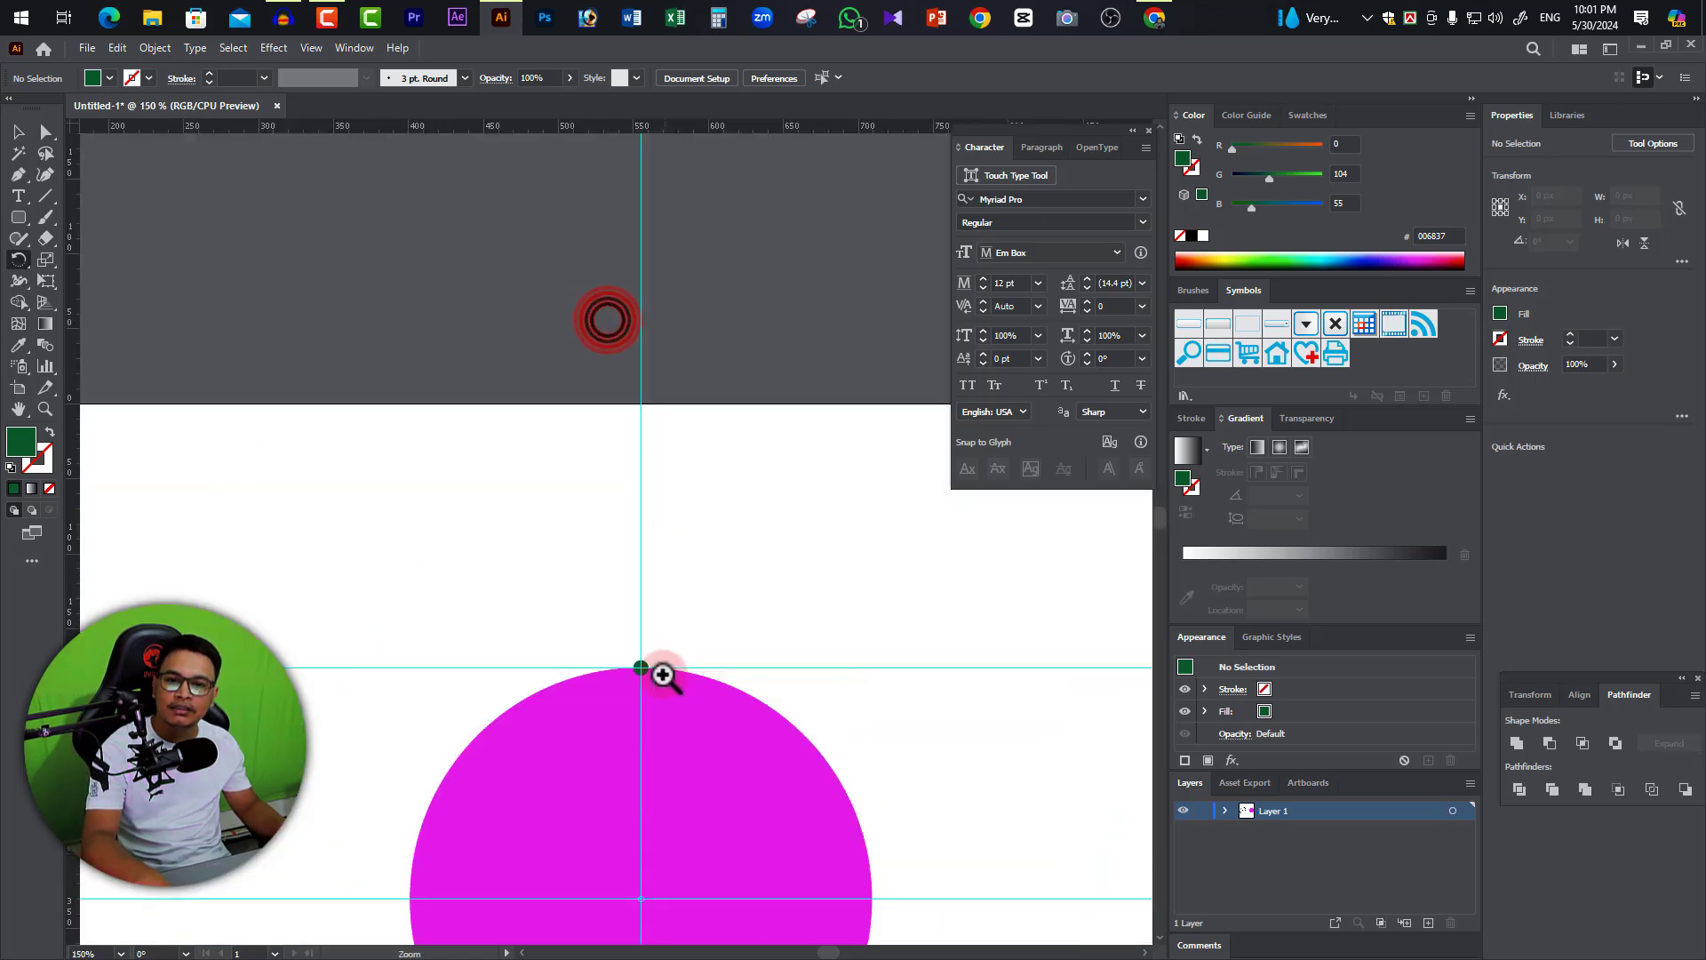
pyautogui.keyDown('ctrl'); pyautogui.click(602, 316); pyautogui.keyUp('ctrl')
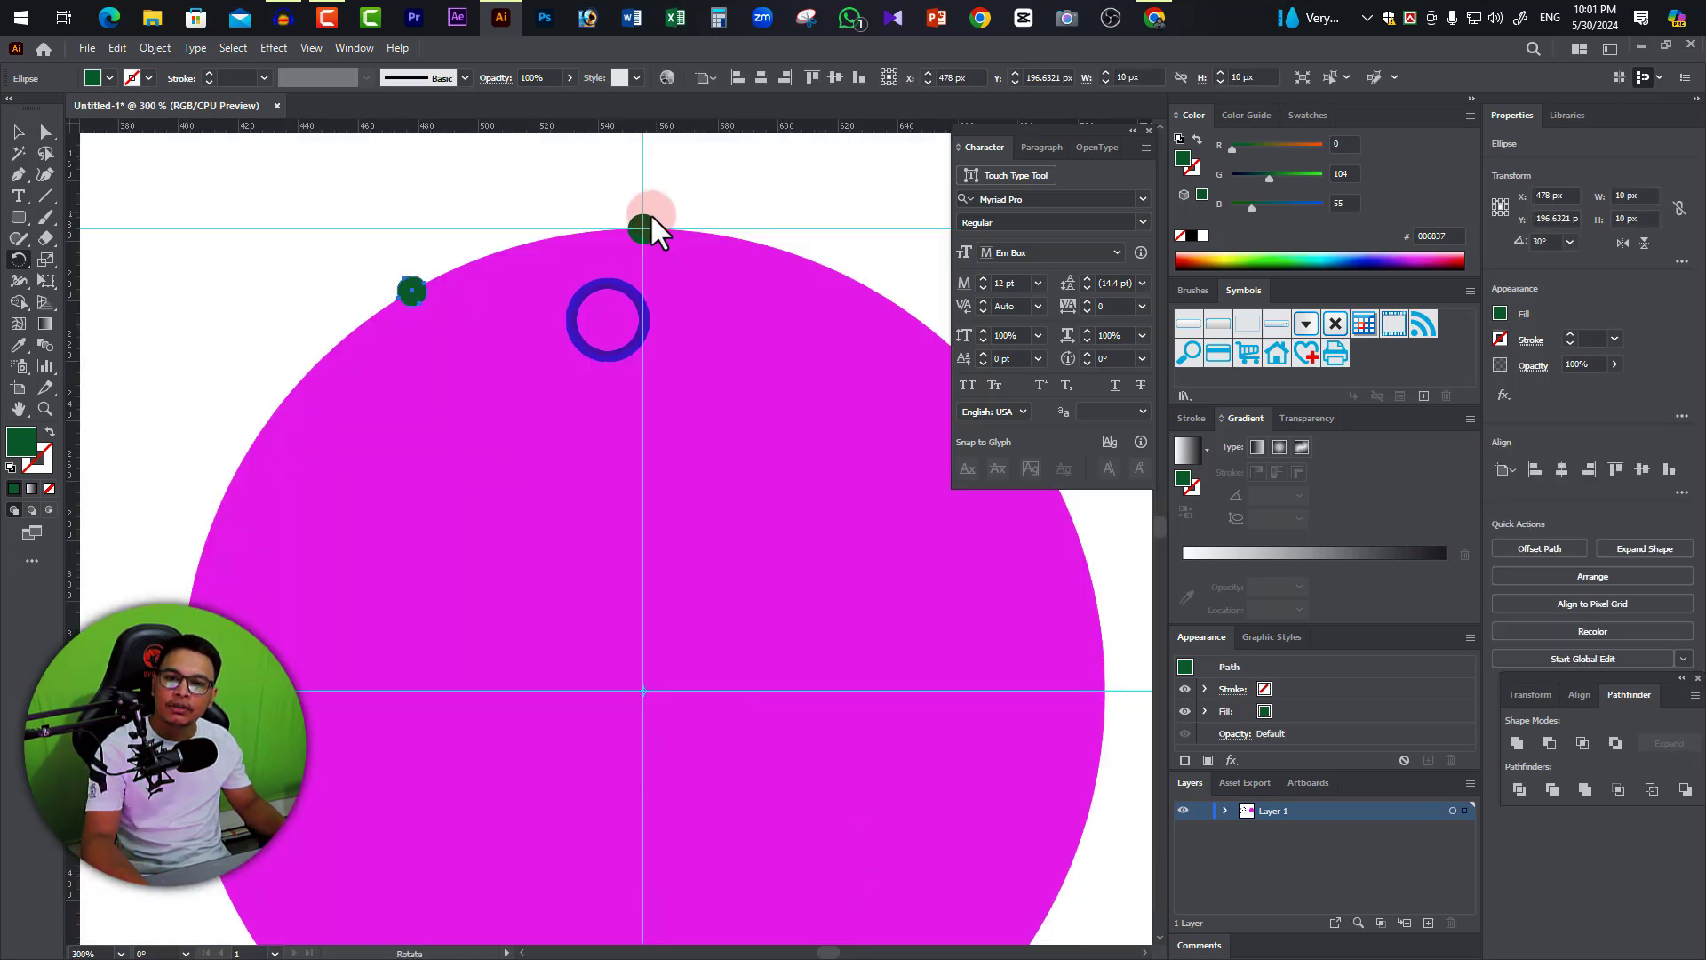
pyautogui.keyDown('ctrl'); pyautogui.keyDown('alt'); pyautogui.click(622, 447); pyautogui.keyUp('alt'); pyautogui.keyUp('ctrl')
pyautogui.hotkey('ctrl', 'd')
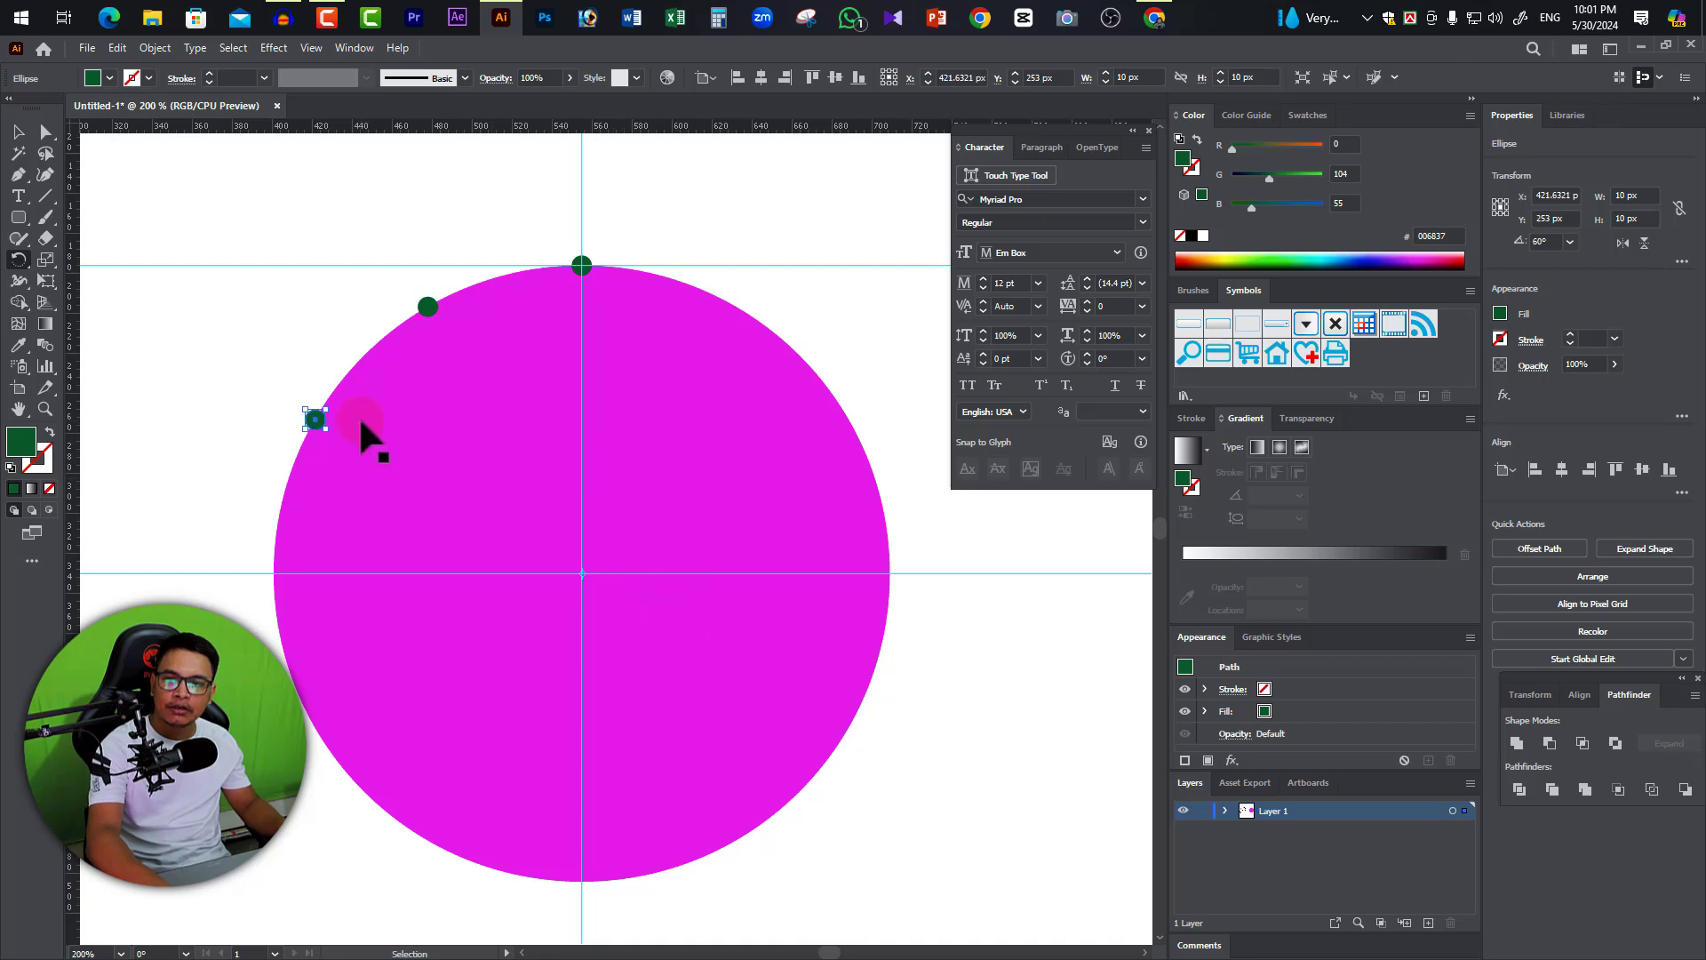
pyautogui.hotkey('ctrl', 'd')
pyautogui.hotkey('ctrl', 'd')
pyautogui.hotkey('ctrl', 'd')
pyautogui.hotkey('ctrl', 'd')
pyautogui.hotkey('ctrl', 'd')
pyautogui.hotkey('ctrl', 'd')
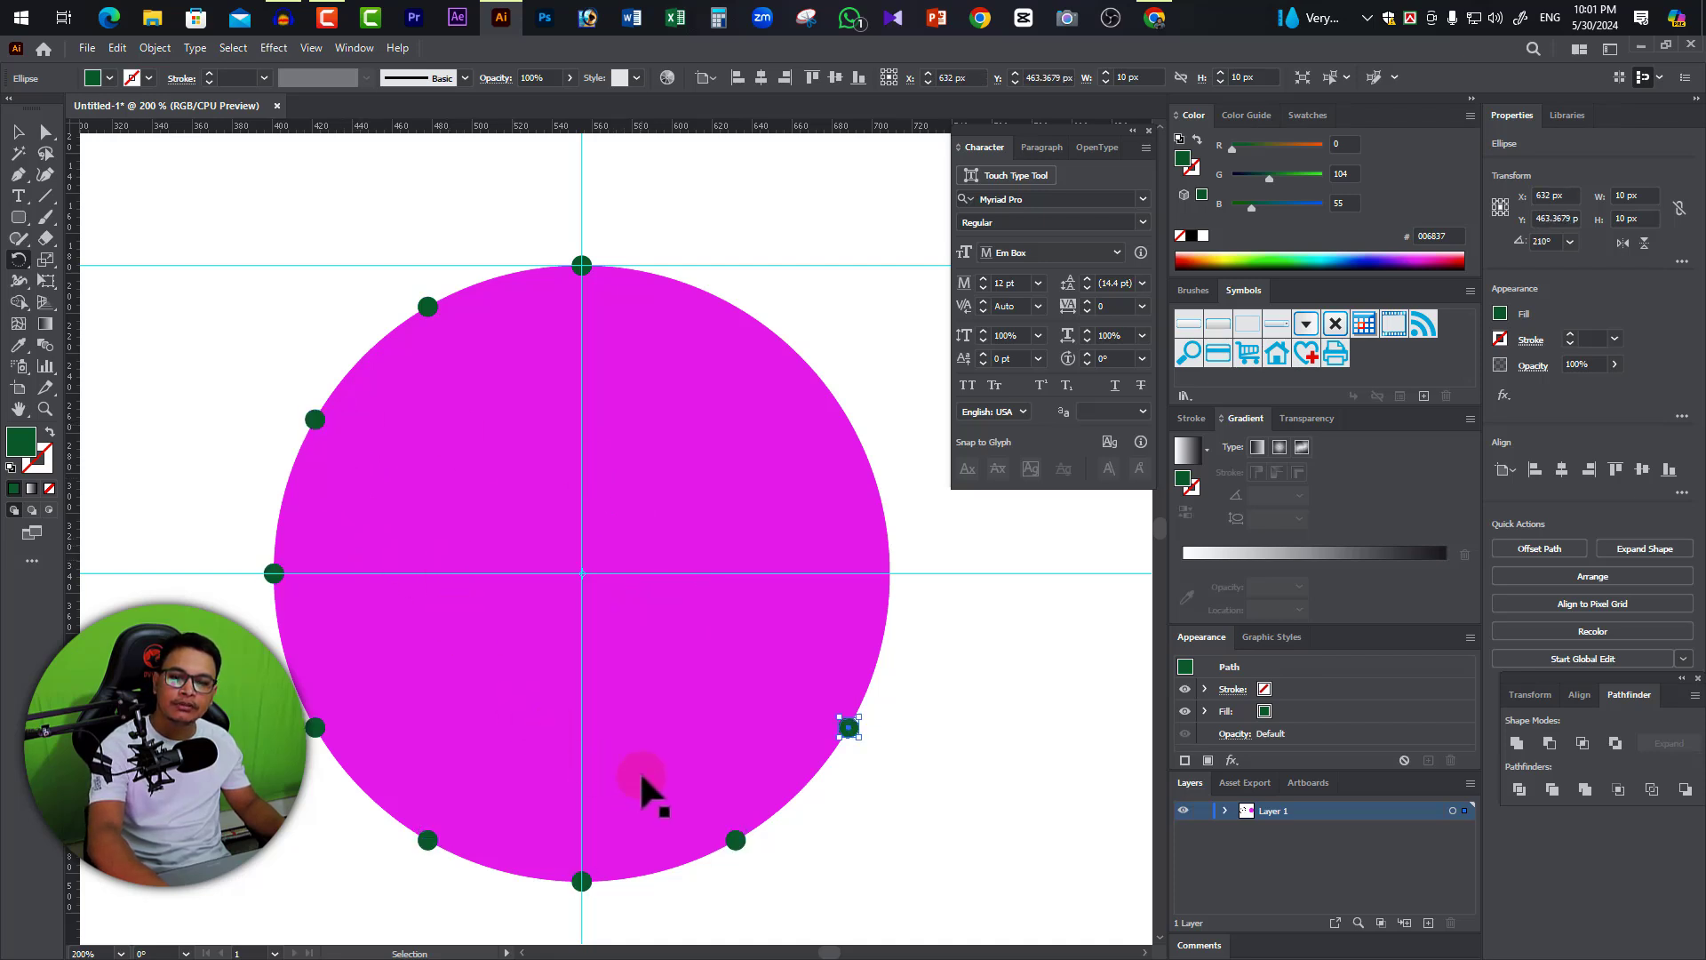
pyautogui.hotkey('ctrl', 'd')
pyautogui.hotkey('ctrl', 'd')
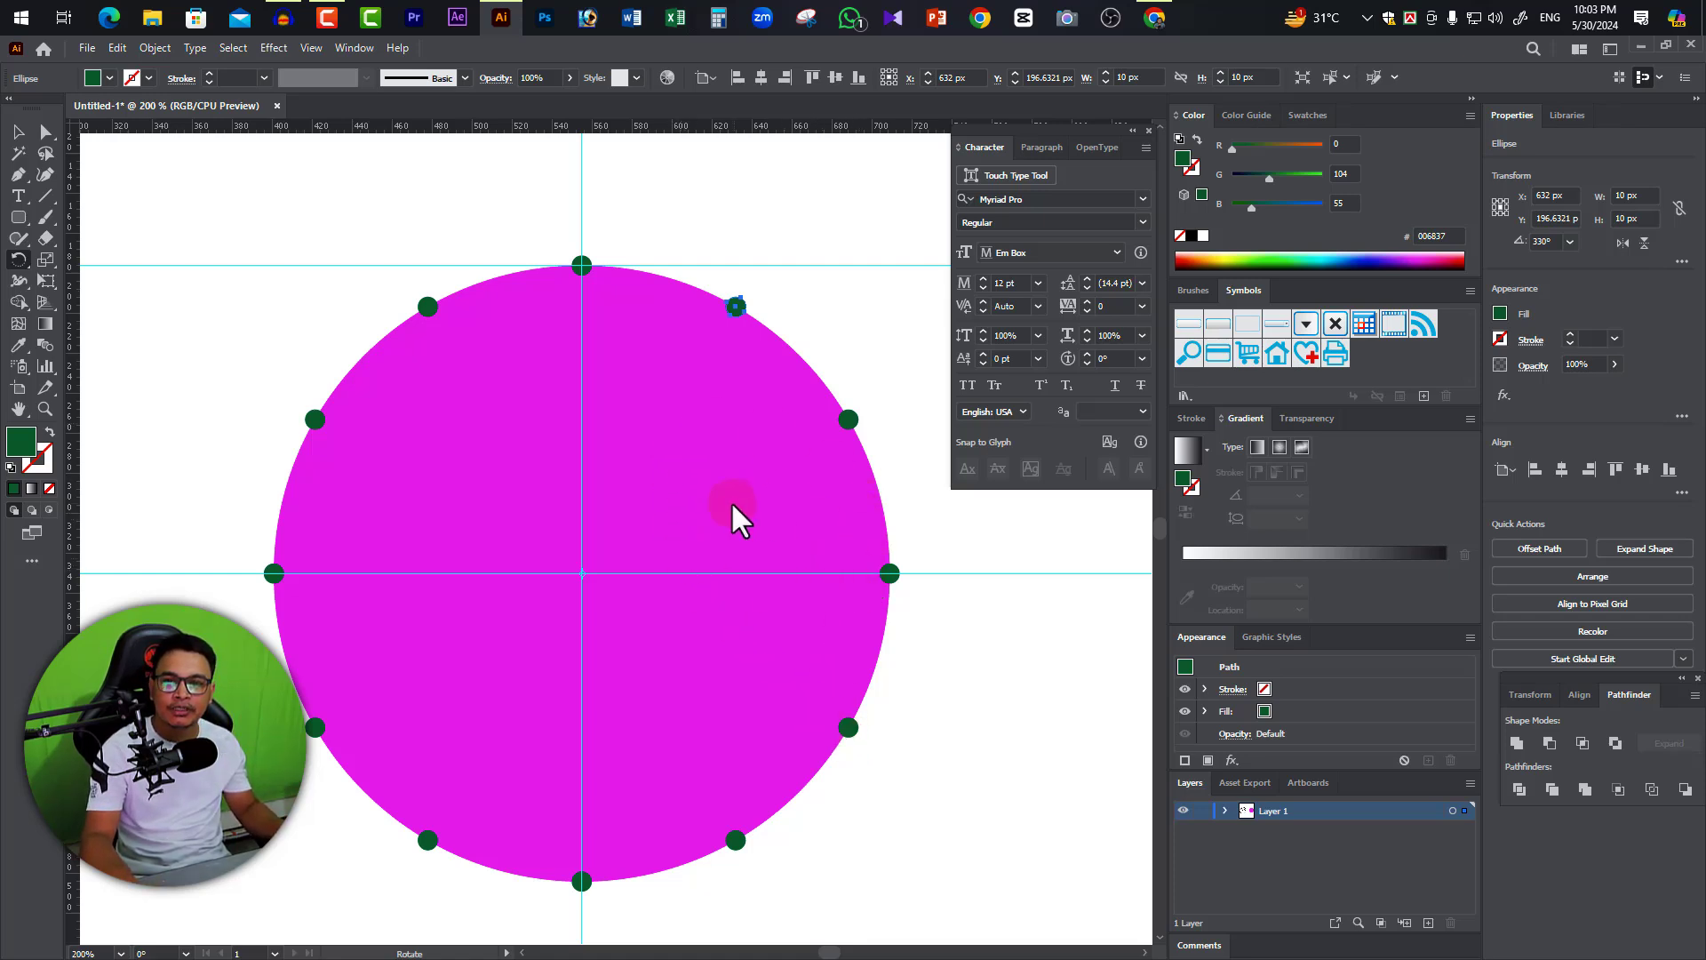
# Zoom in on the top green dot and draw a thin vertical rectangle through it.
pyautogui.click(533, 348)
pyautogui.click(915, 724)
pyautogui.click(698, 560)
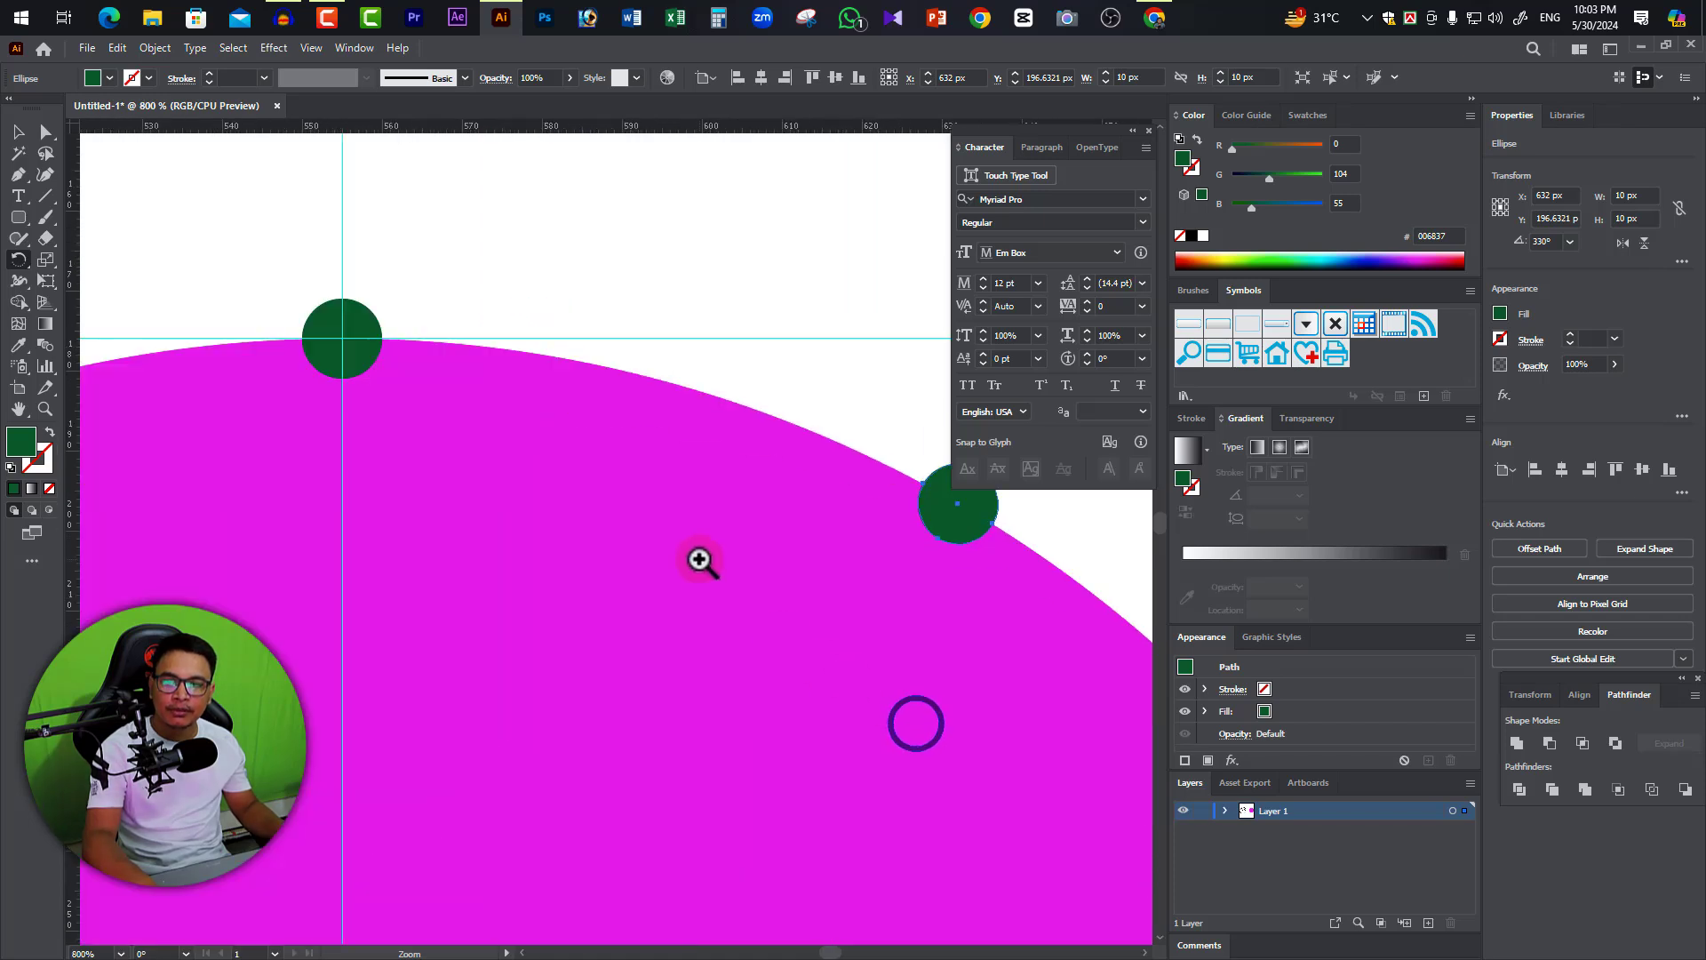
pyautogui.click(698, 560)
pyautogui.moveTo(575, 613); pyautogui.dragTo(676, 495)
pyautogui.click(480, 526)
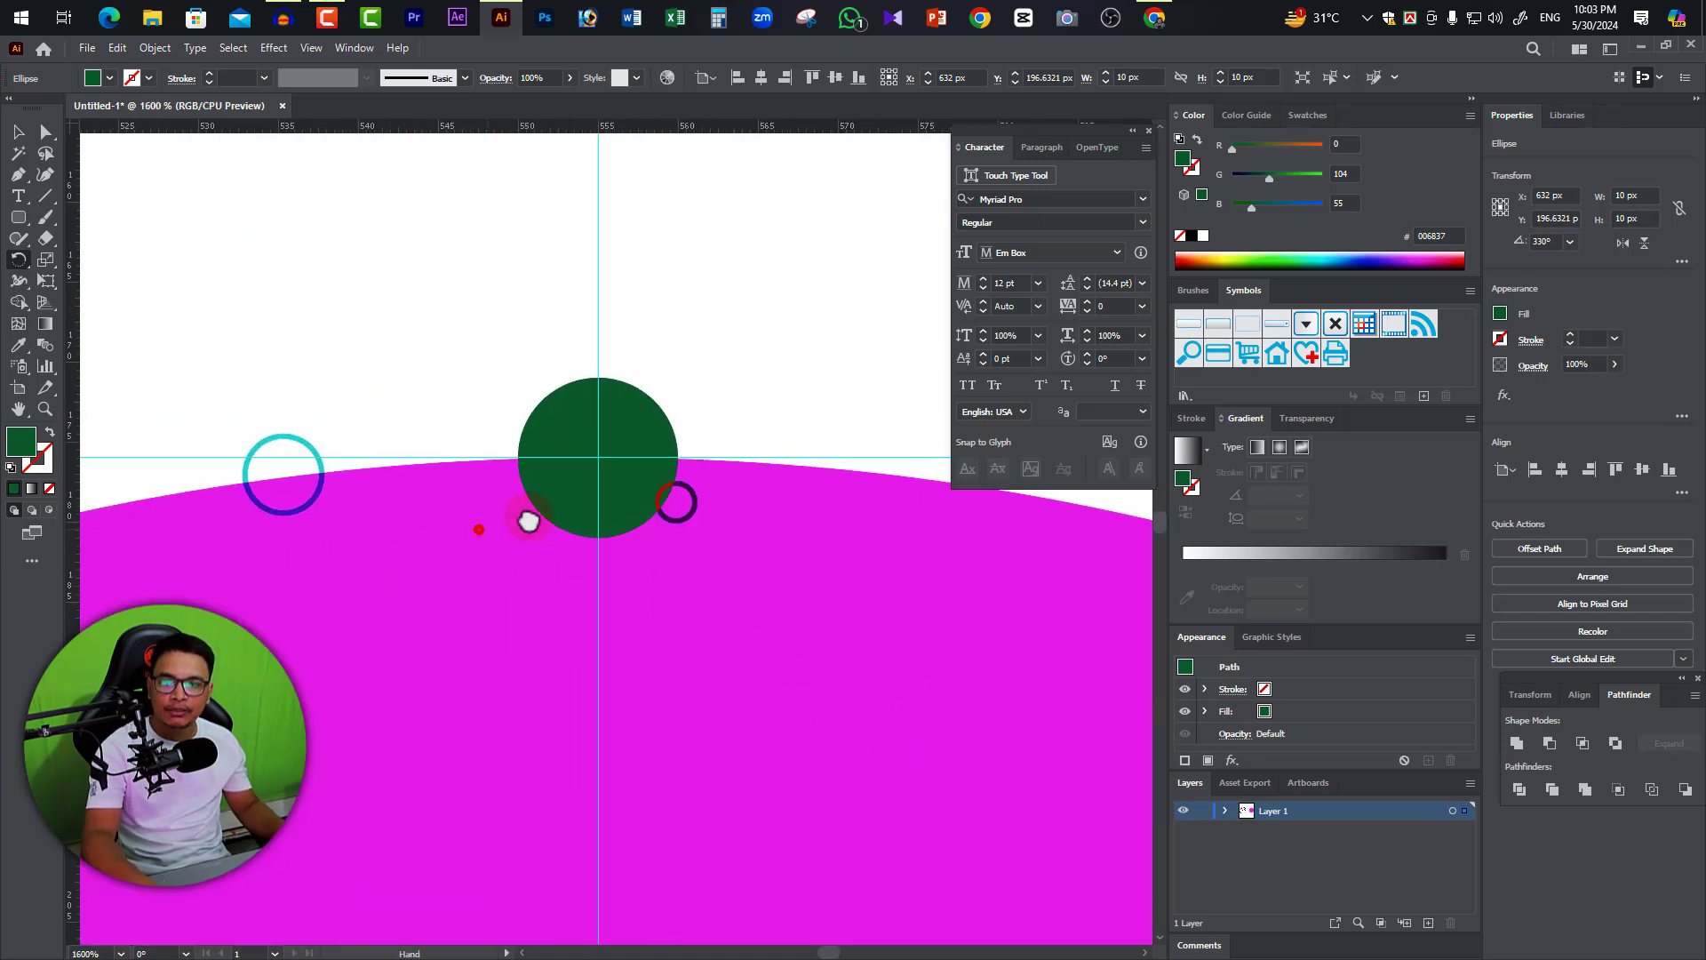
pyautogui.click(478, 531)
pyautogui.click(689, 480)
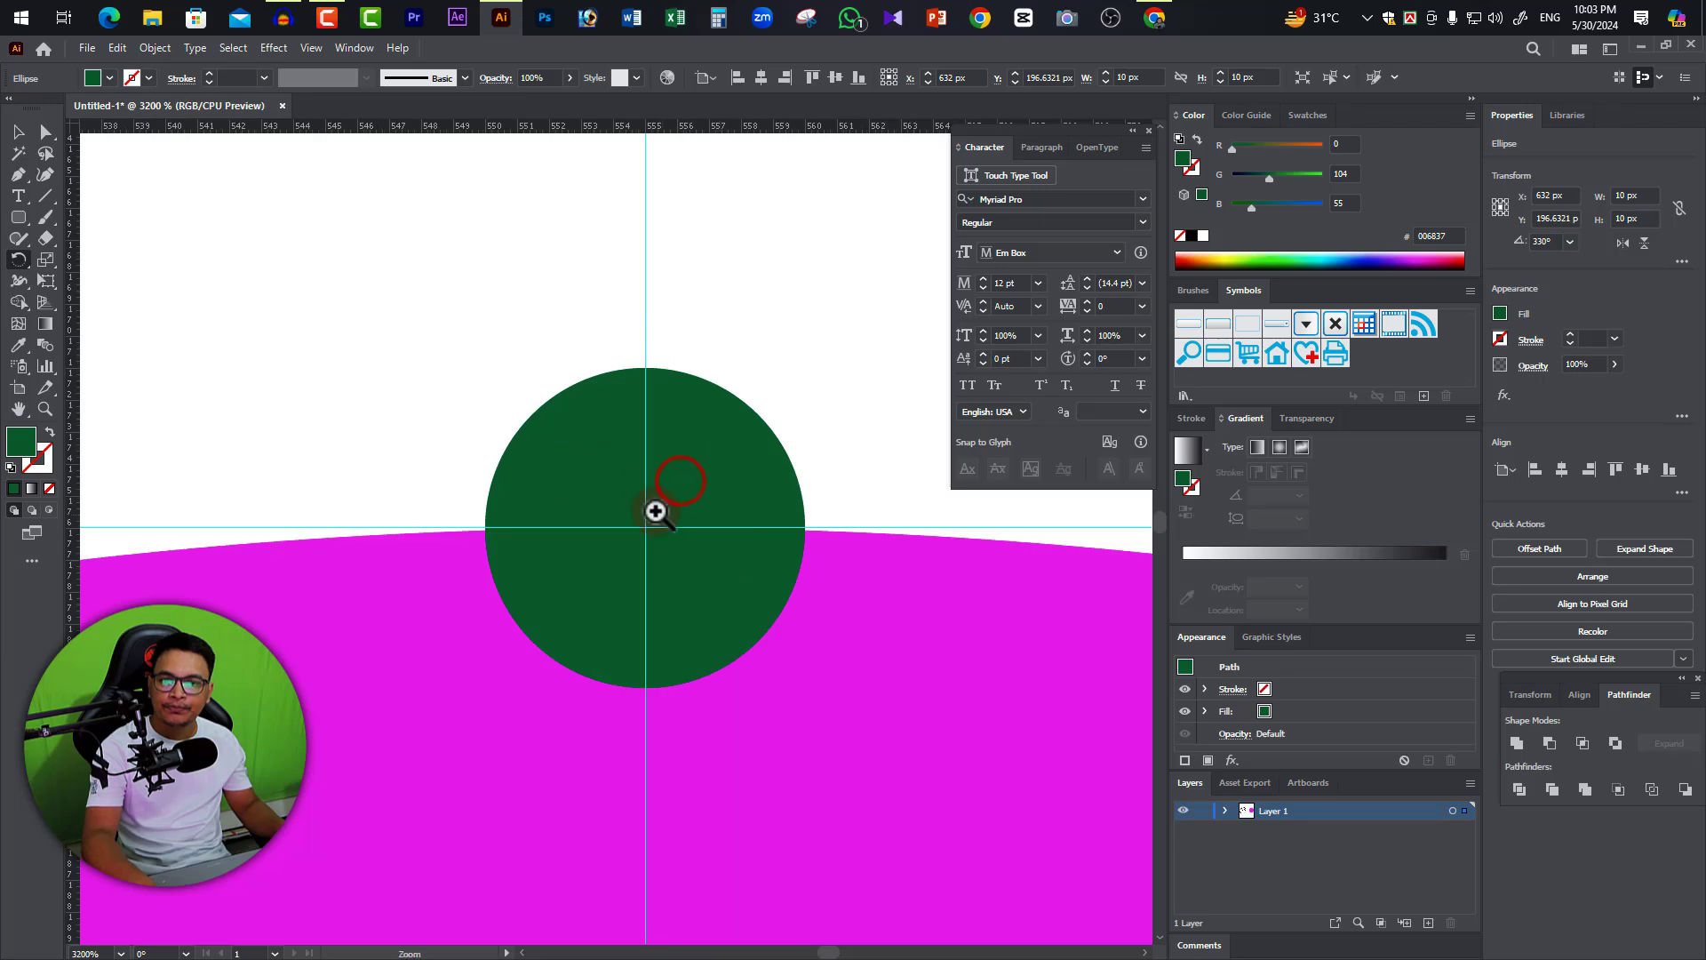
pyautogui.click(650, 504)
pyautogui.moveTo(678, 684); pyautogui.dragTo(742, 609)
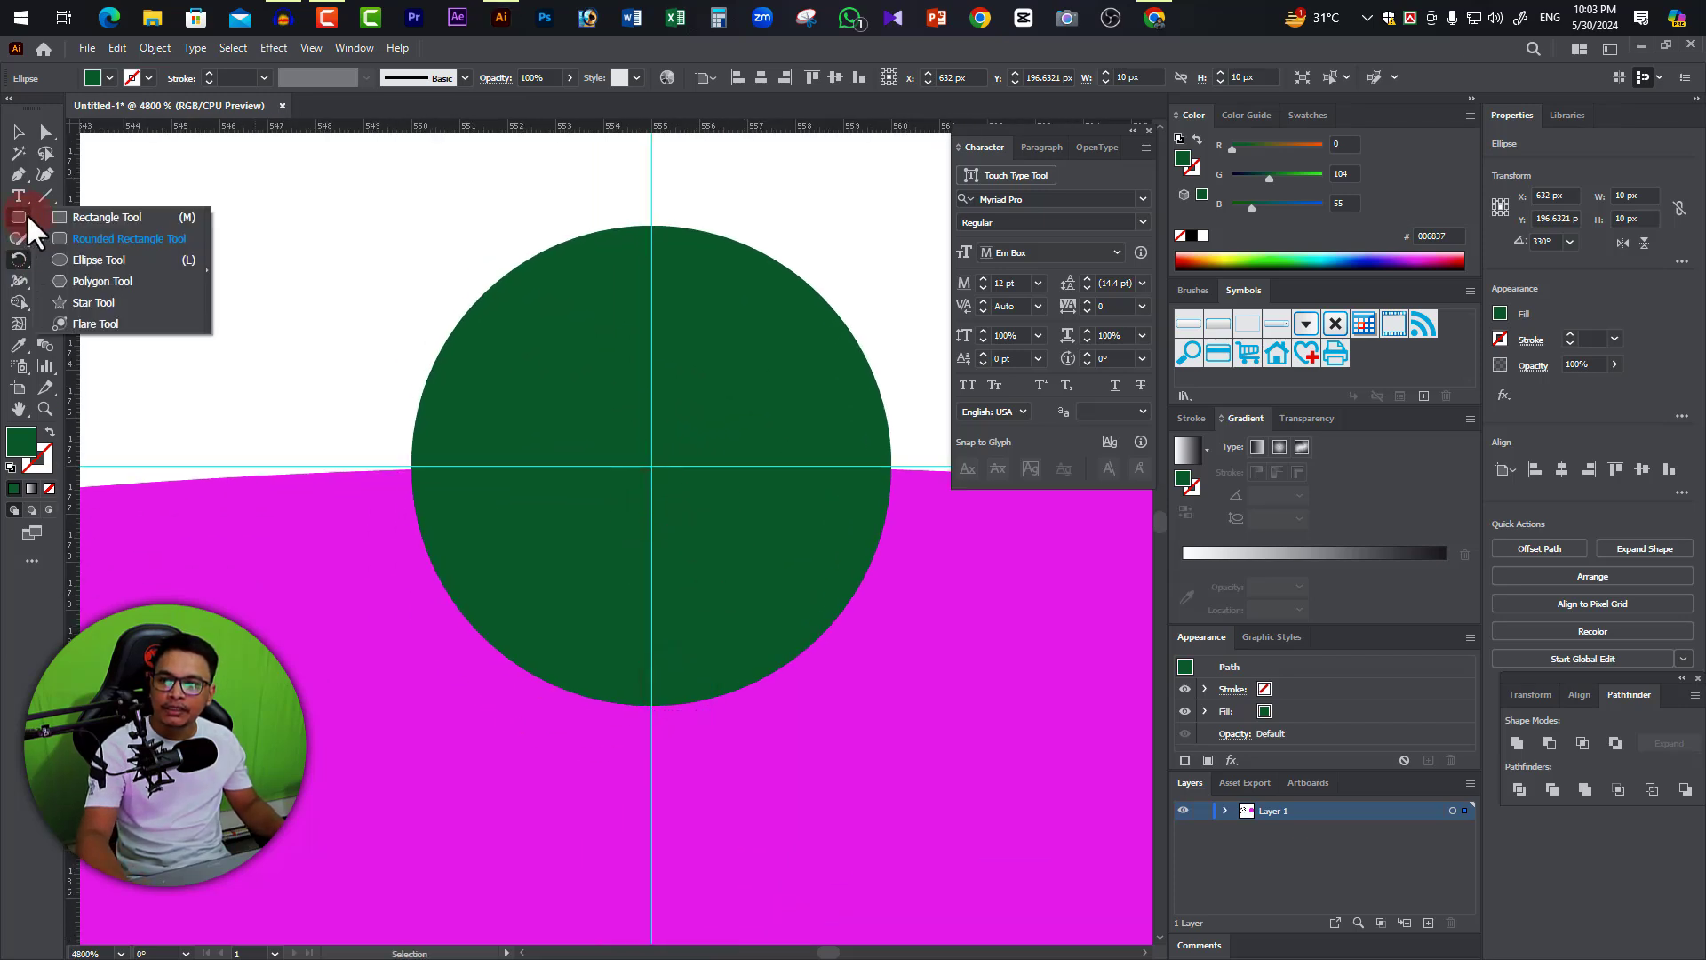
pyautogui.moveTo(25, 221); pyautogui.dragTo(75, 219)
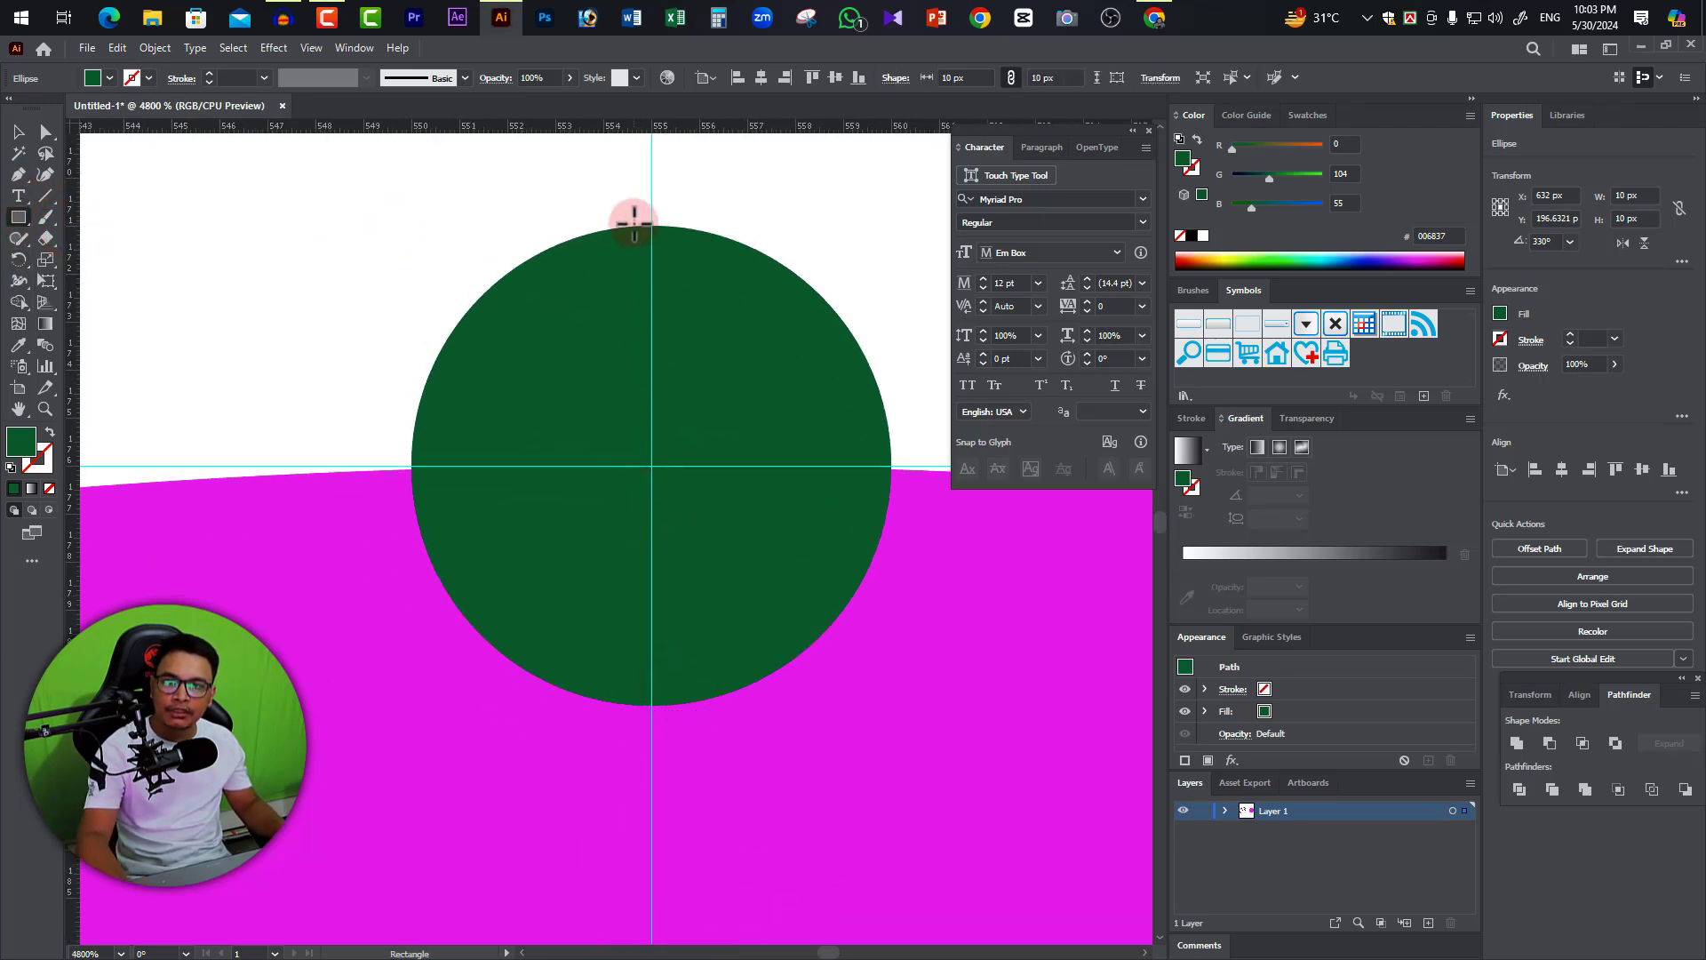
pyautogui.moveTo(633, 225); pyautogui.dragTo(689, 702)
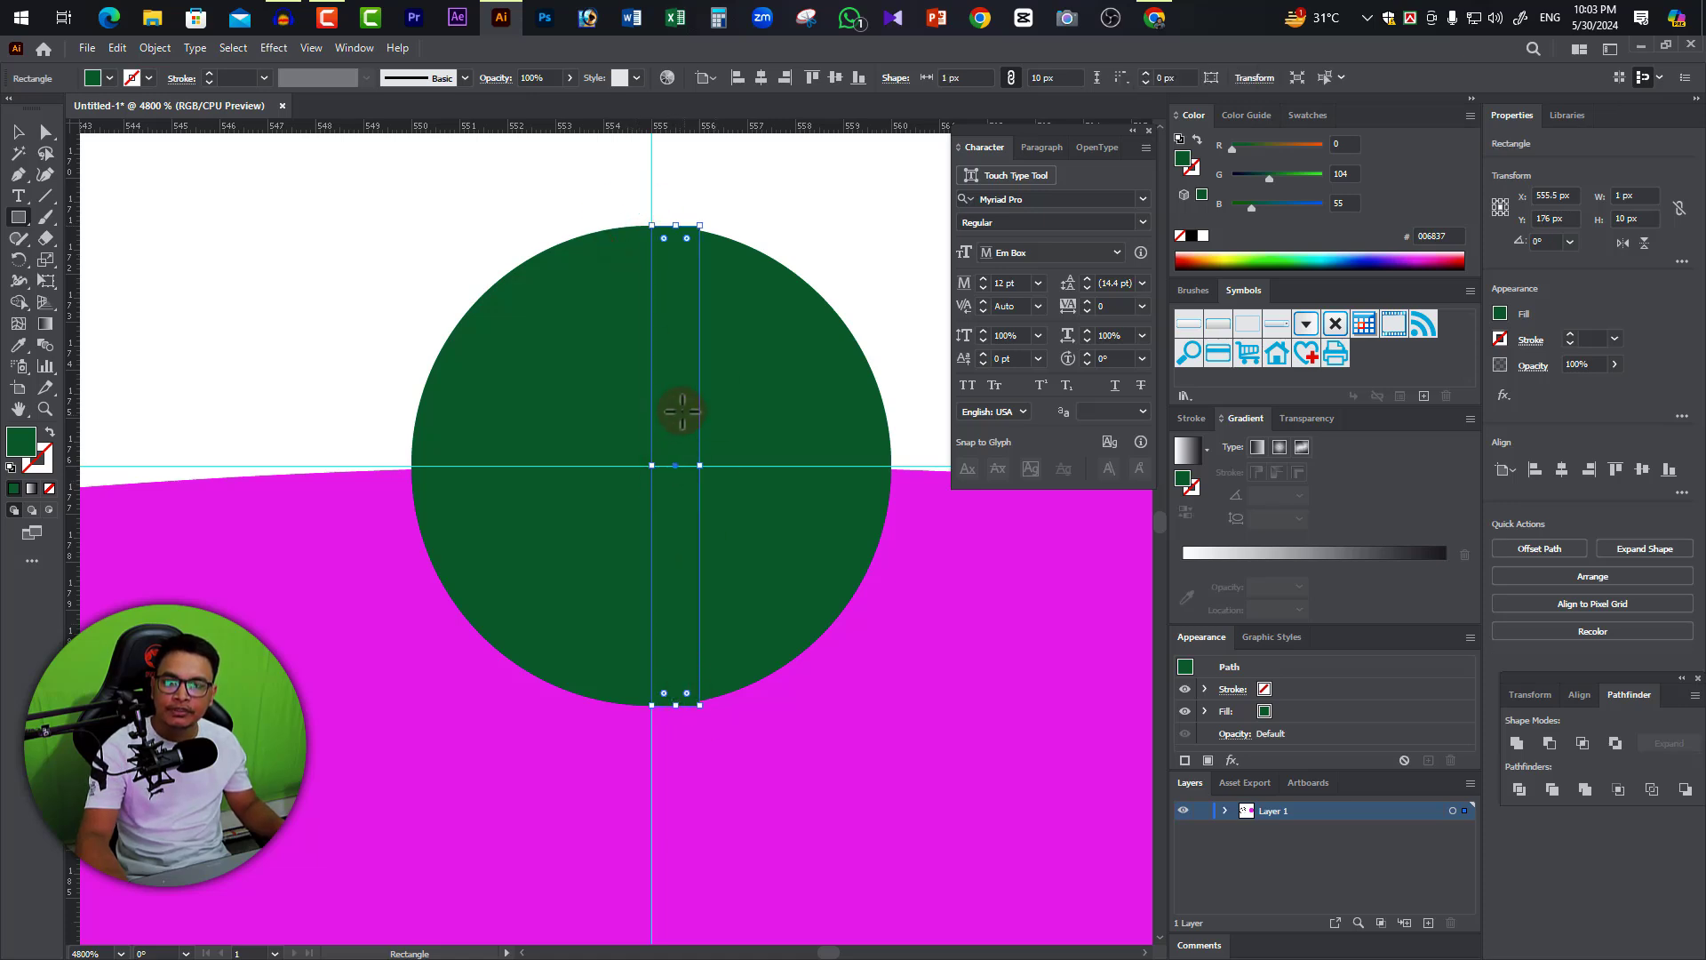
# Size the bar to 2 × 10 px and fill it crimson B90041.
pyautogui.moveTo(657, 471); pyautogui.dragTo(620, 468)
pyautogui.click(1300, 252)
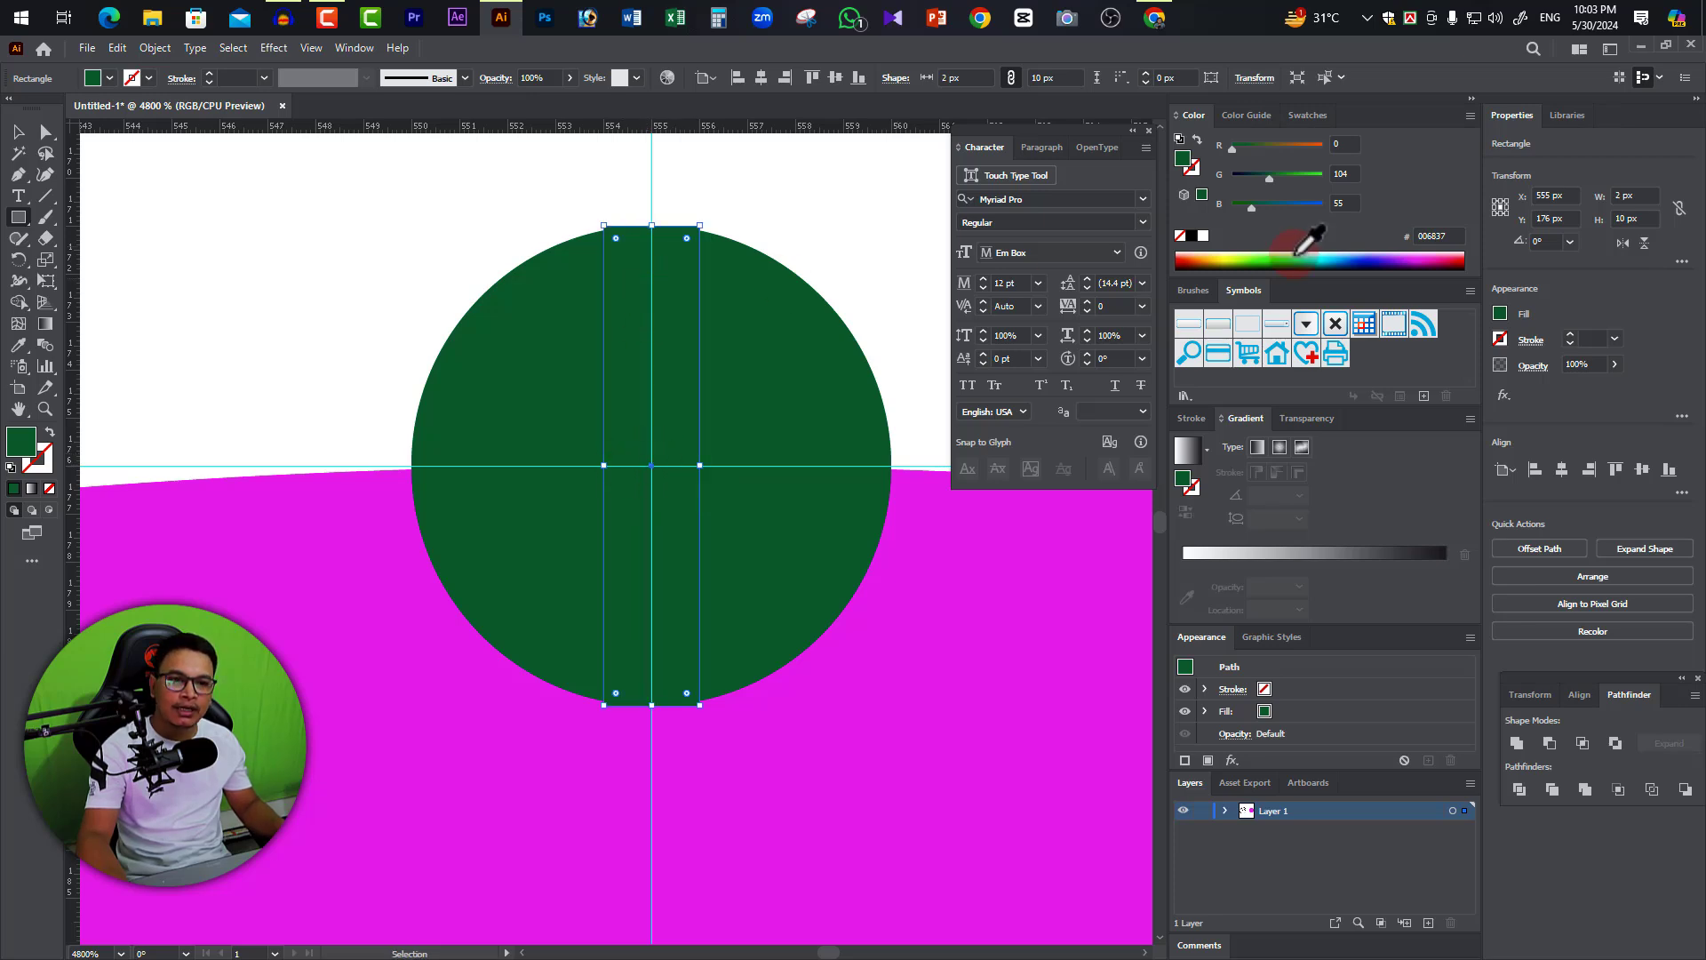
pyautogui.click(1438, 259)
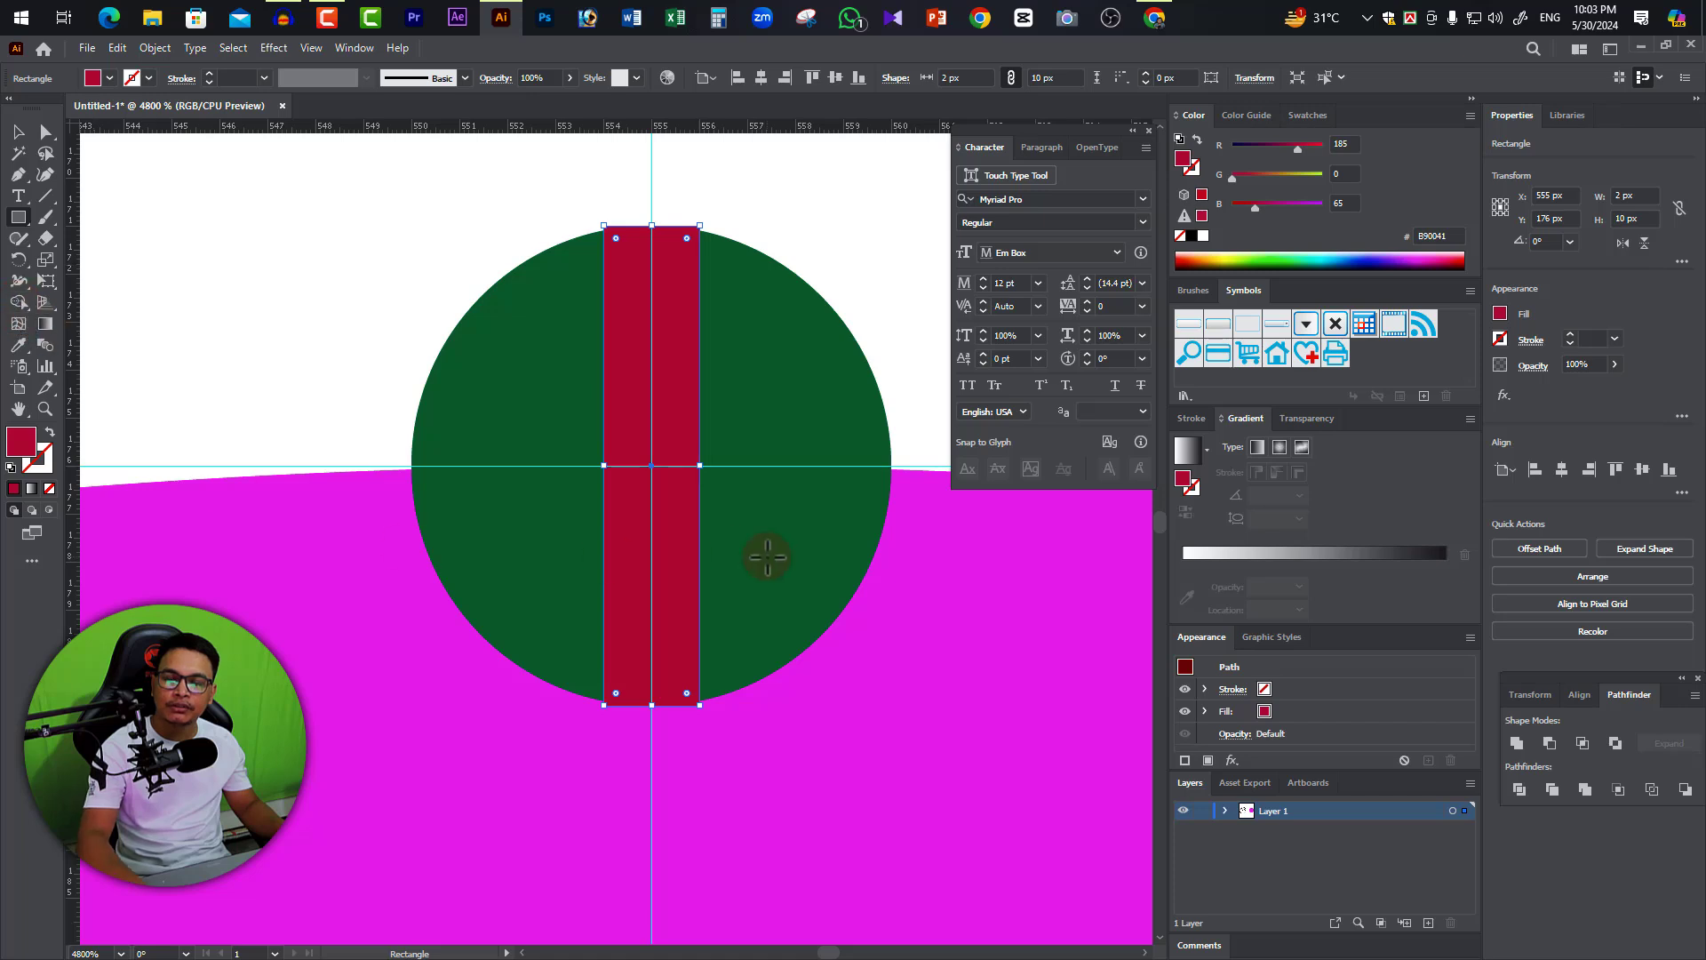
pyautogui.hotkey('ctrl', '-')
pyautogui.hotkey('ctrl', '-')
pyautogui.hotkey('ctrl', '-')
pyautogui.hotkey('ctrl', '-')
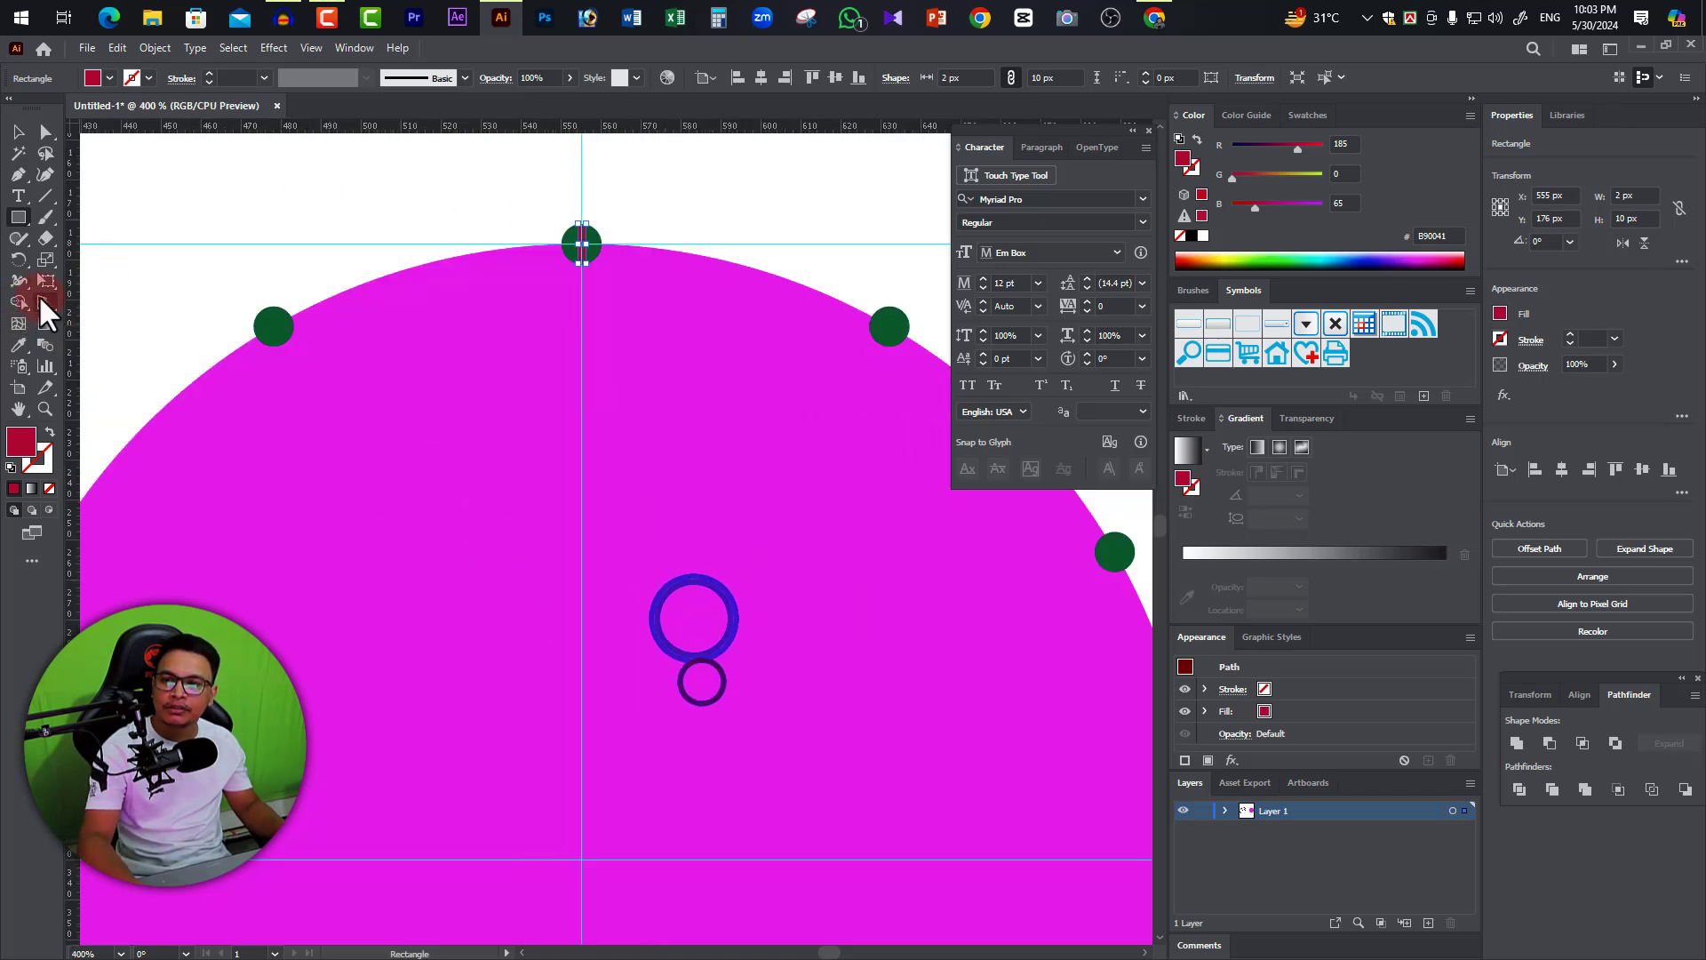
# Switch to the Rotate tool and bring the red bar and circle top into view.
pyautogui.click(17, 255)
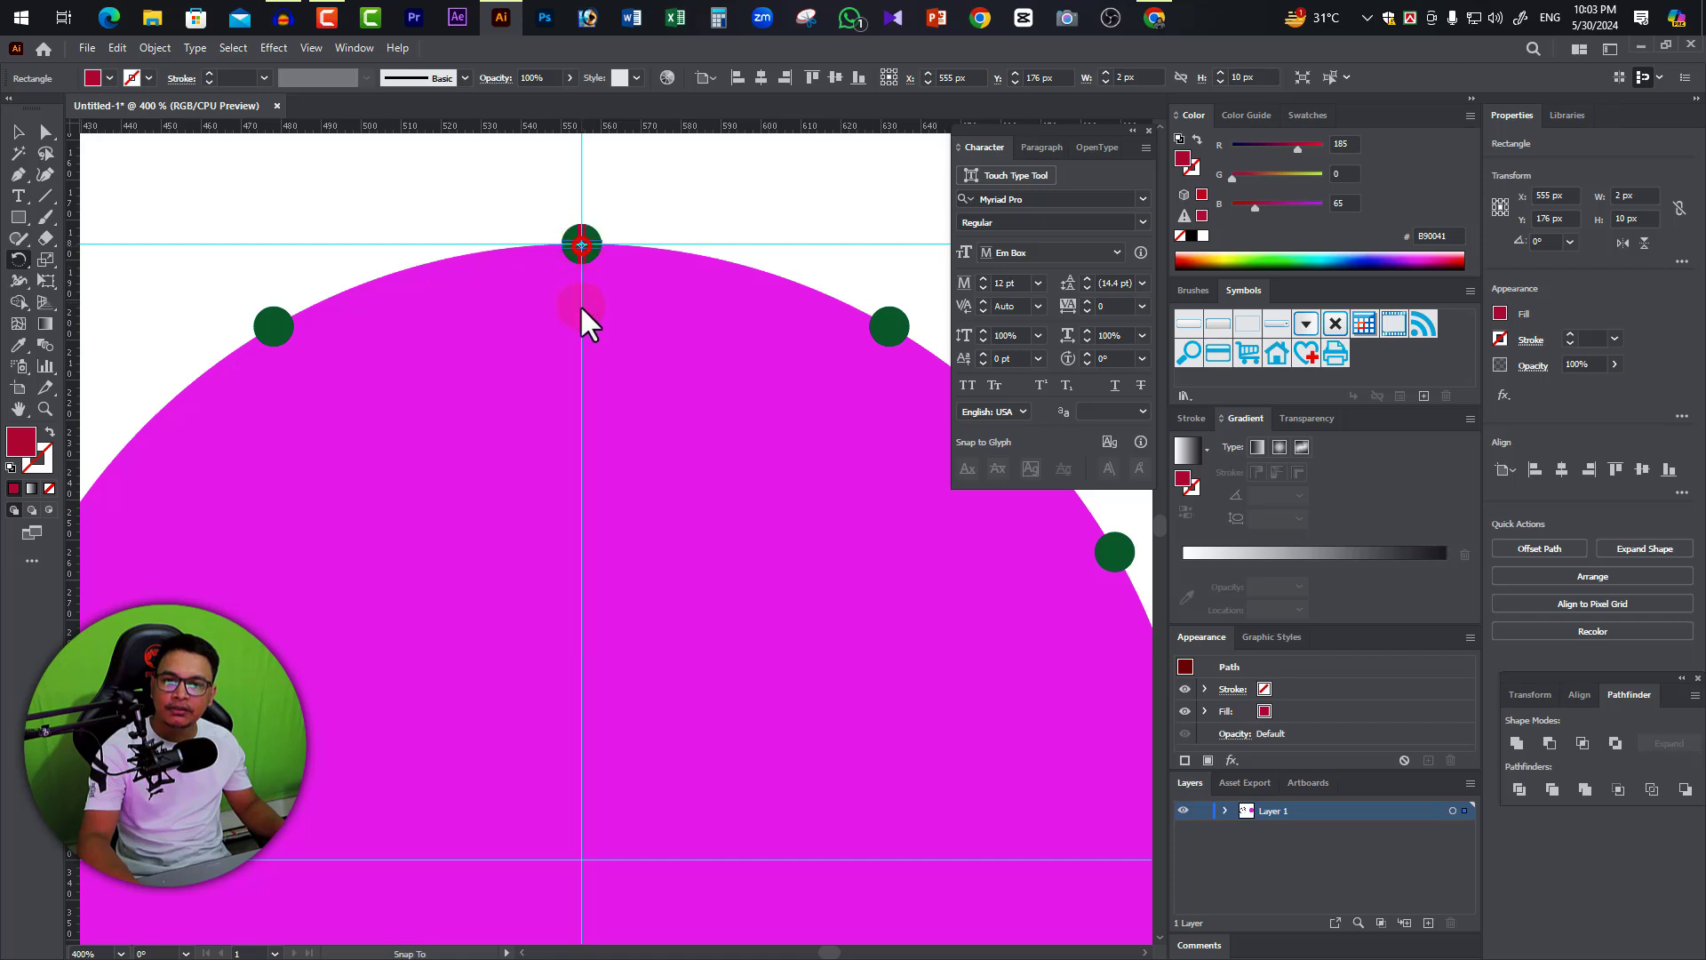
pyautogui.click(582, 243)
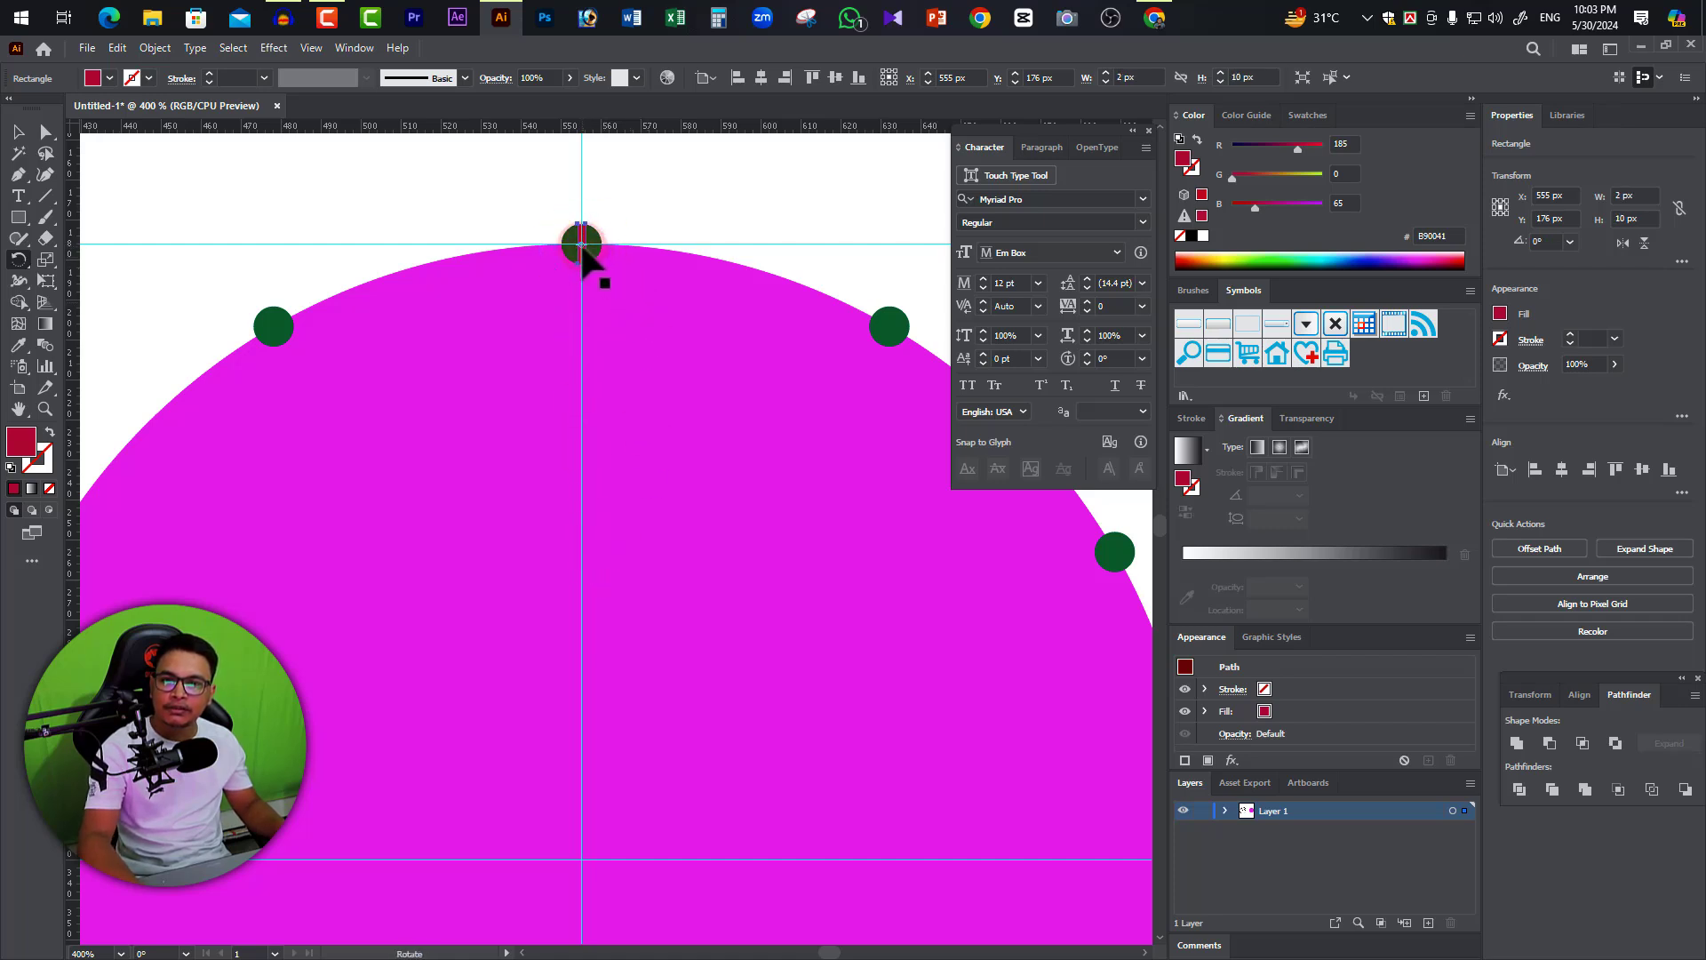
pyautogui.click(587, 333)
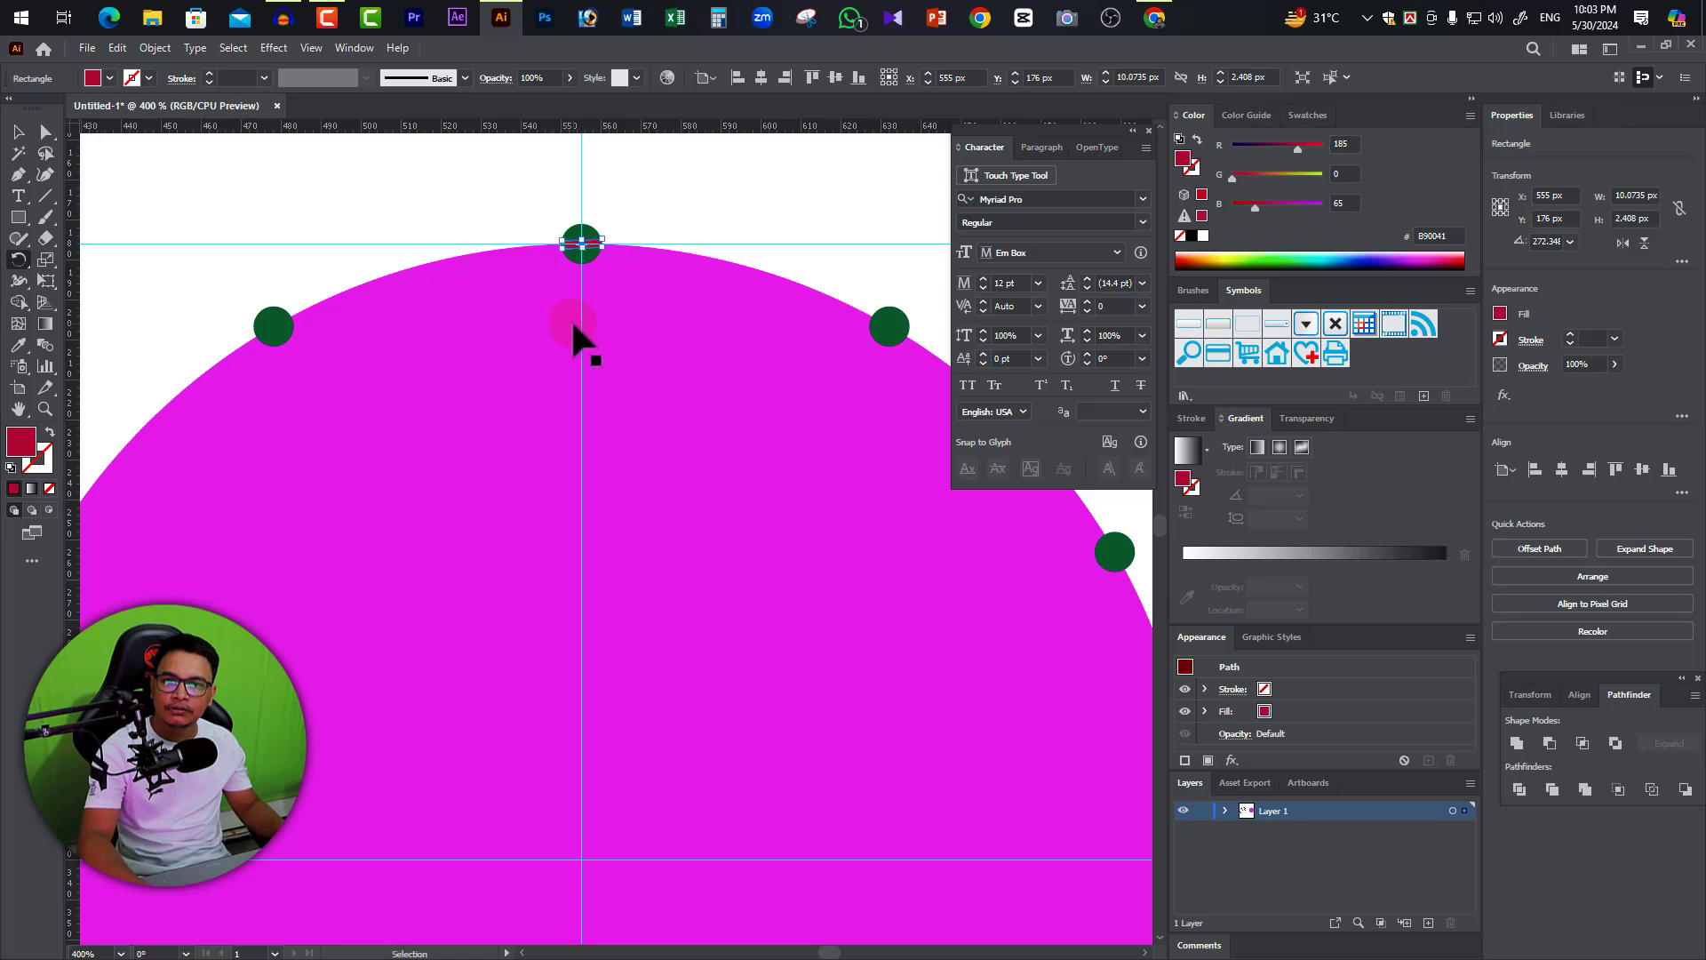
pyautogui.moveTo(553, 325); pyautogui.dragTo(591, 308)
pyautogui.hotkey('ctrl', '=')
pyautogui.moveTo(630, 544); pyautogui.dragTo(680, 304)
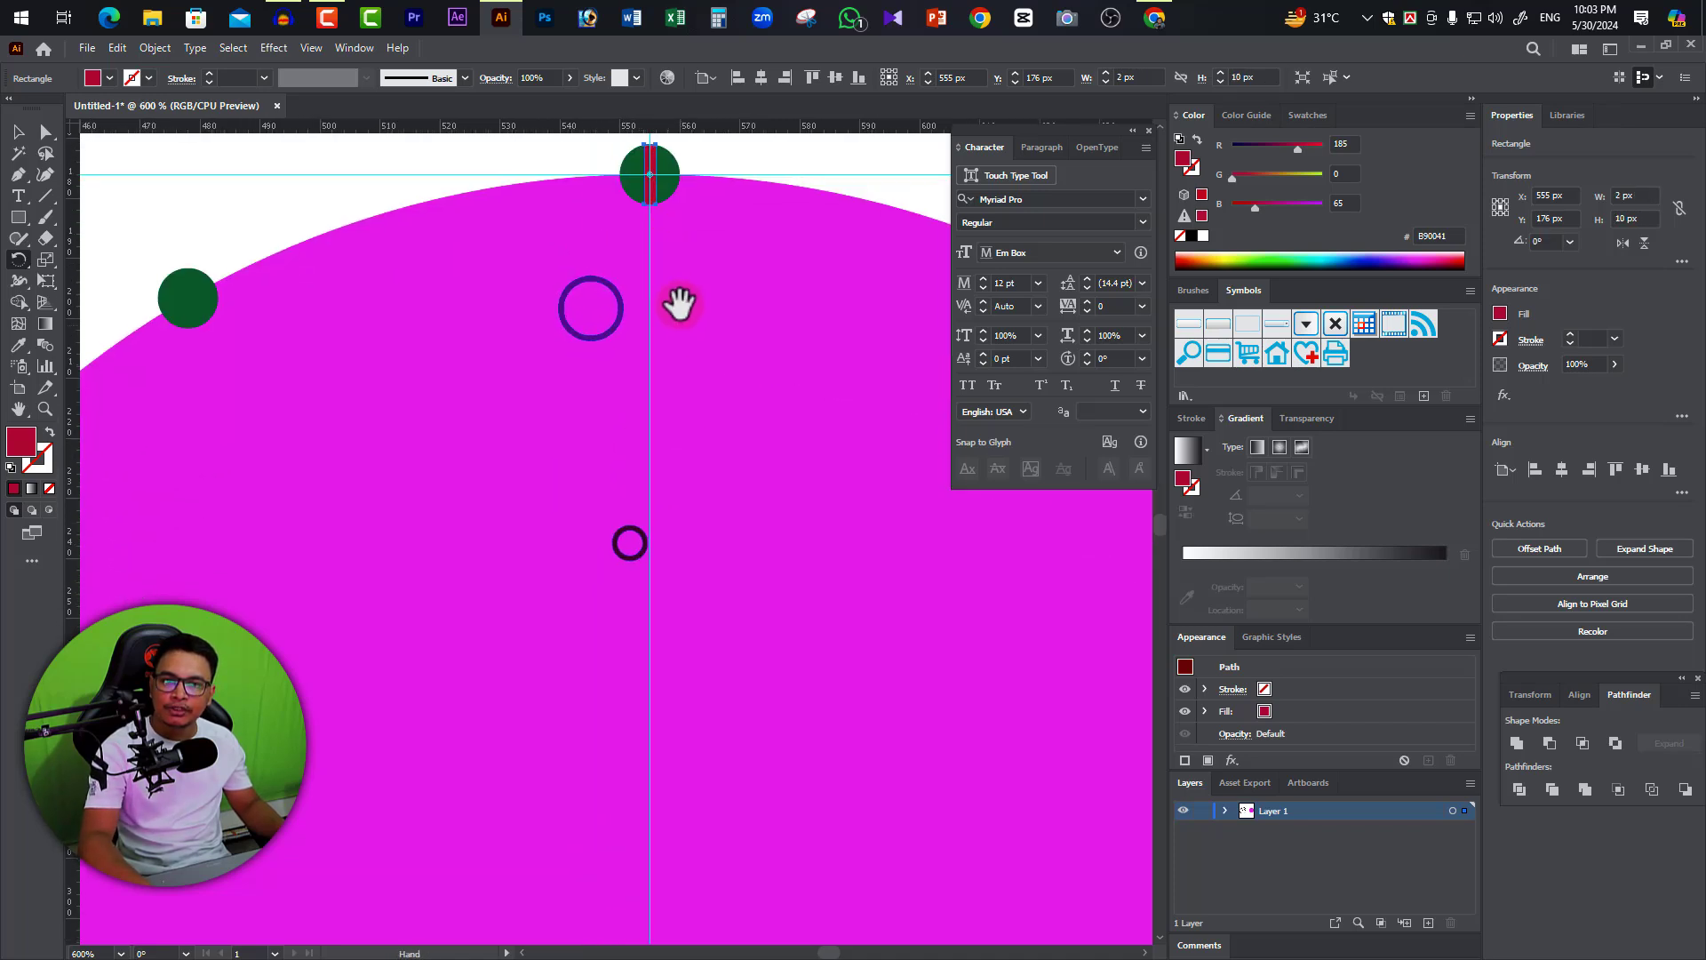
pyautogui.click(647, 172)
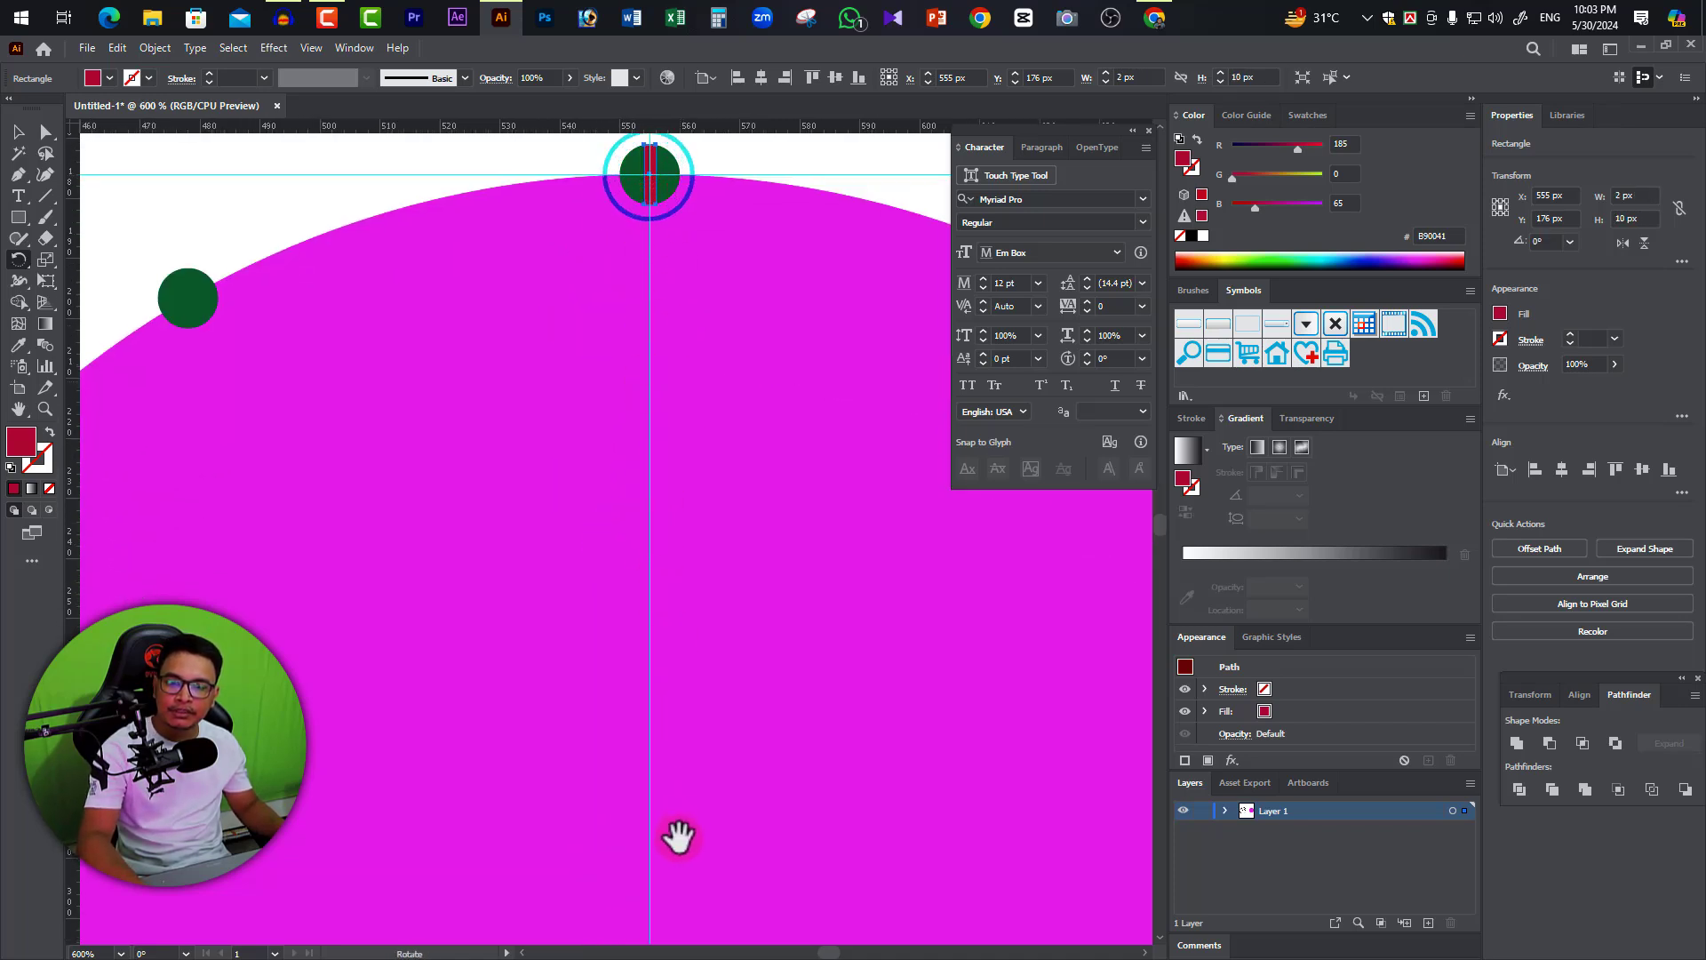
pyautogui.moveTo(696, 856); pyautogui.dragTo(728, 361)
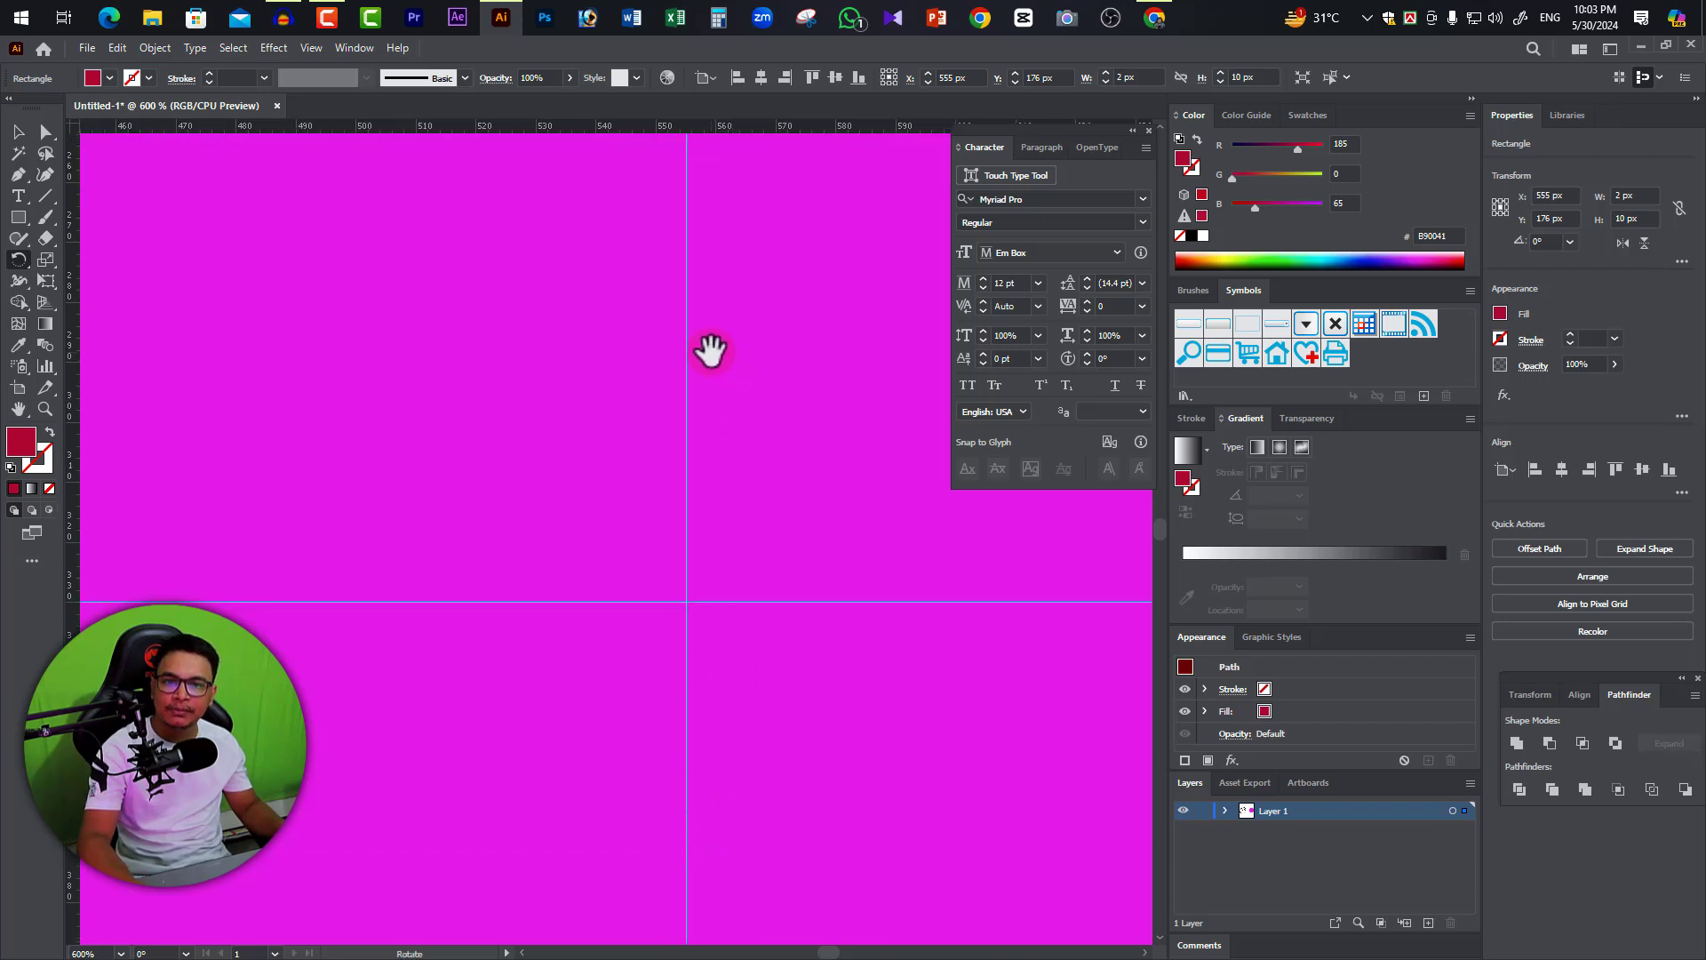
# Set the rotation pivot at the magenta circle's centre and select the Angle value.
pyautogui.click(708, 350)
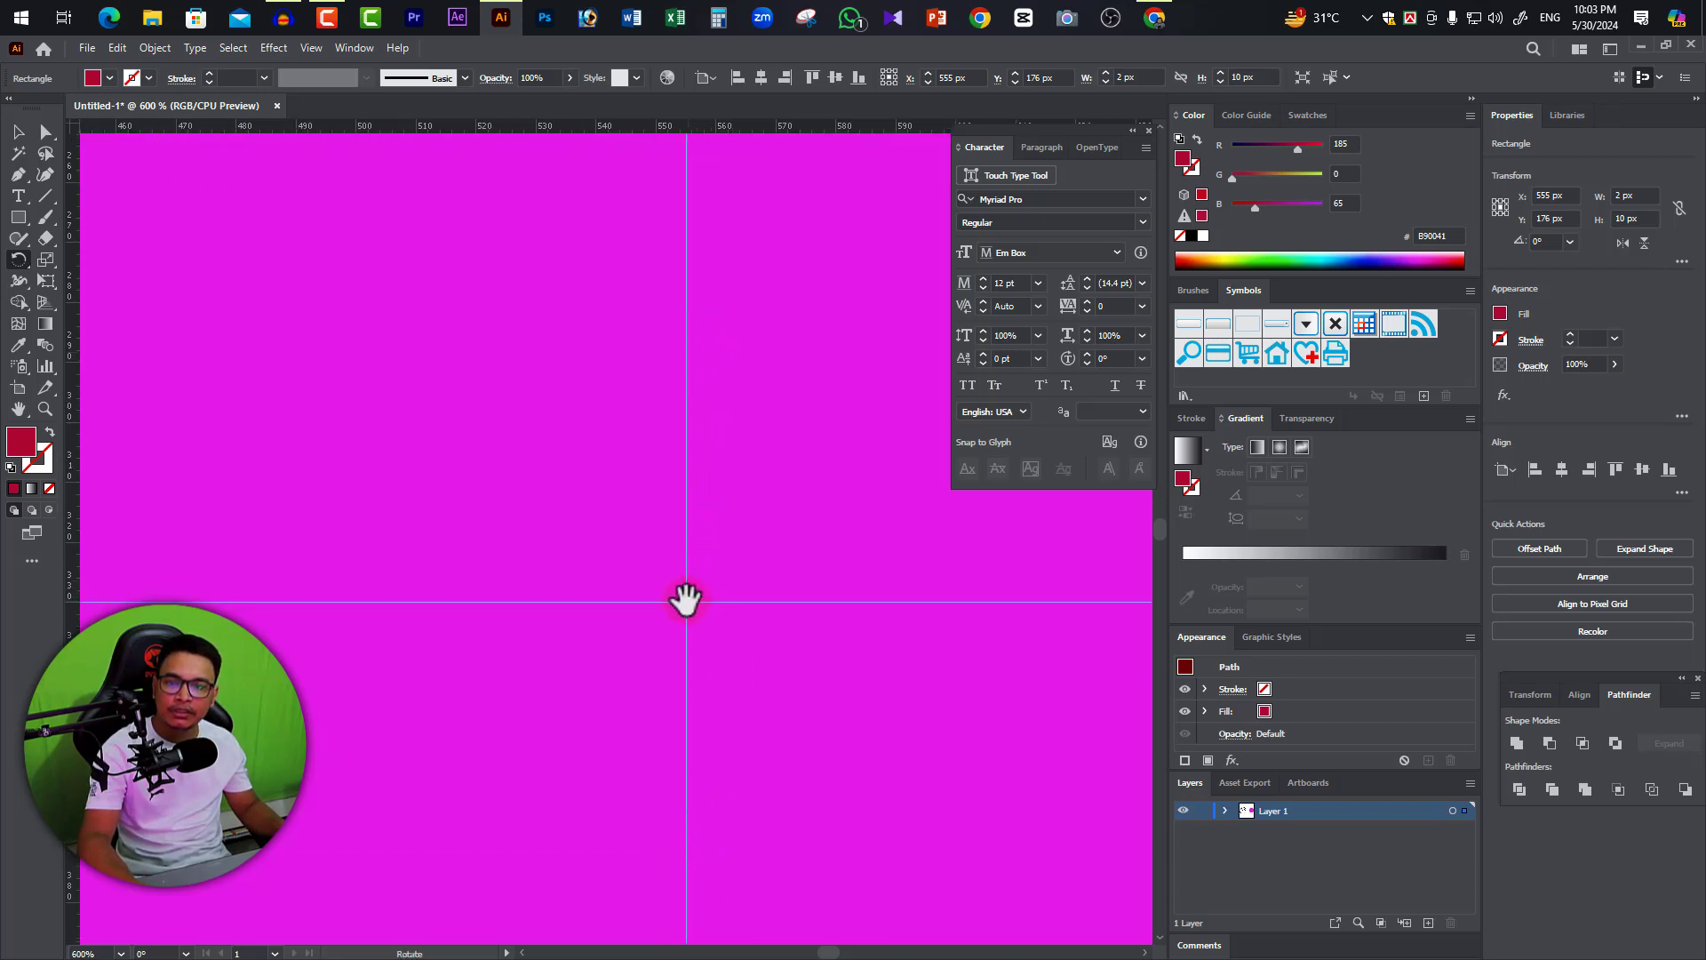
pyautogui.keyDown('alt'); pyautogui.click(632, 450); pyautogui.keyUp('alt')
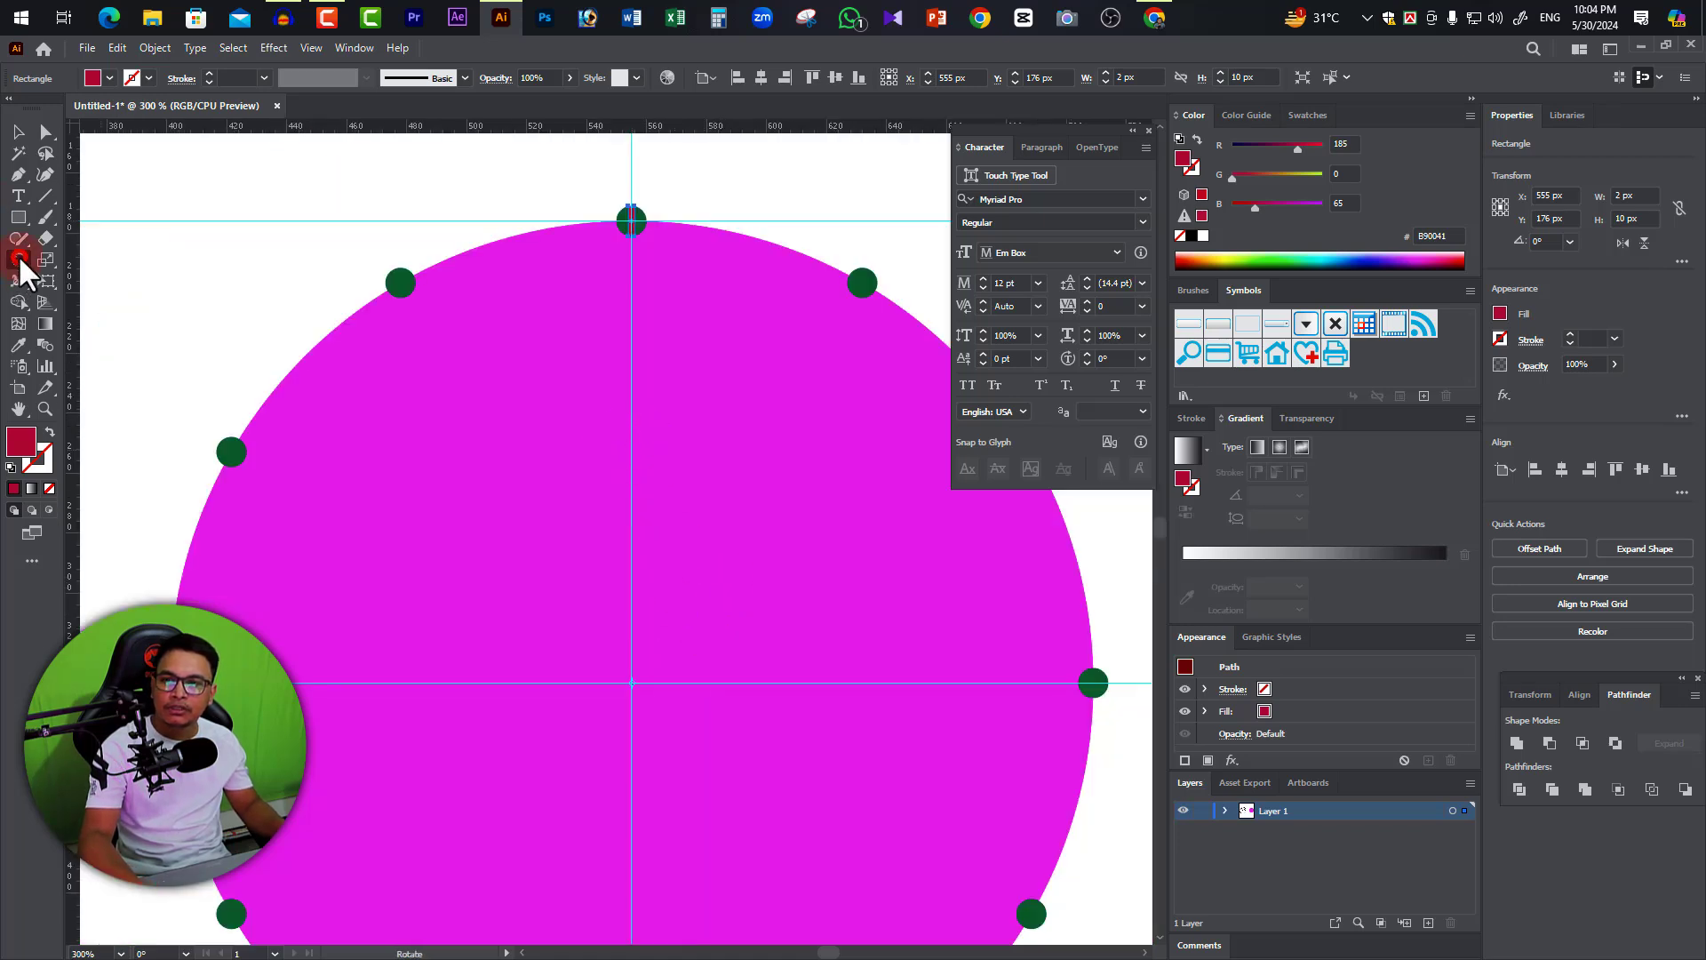
pyautogui.click(631, 686)
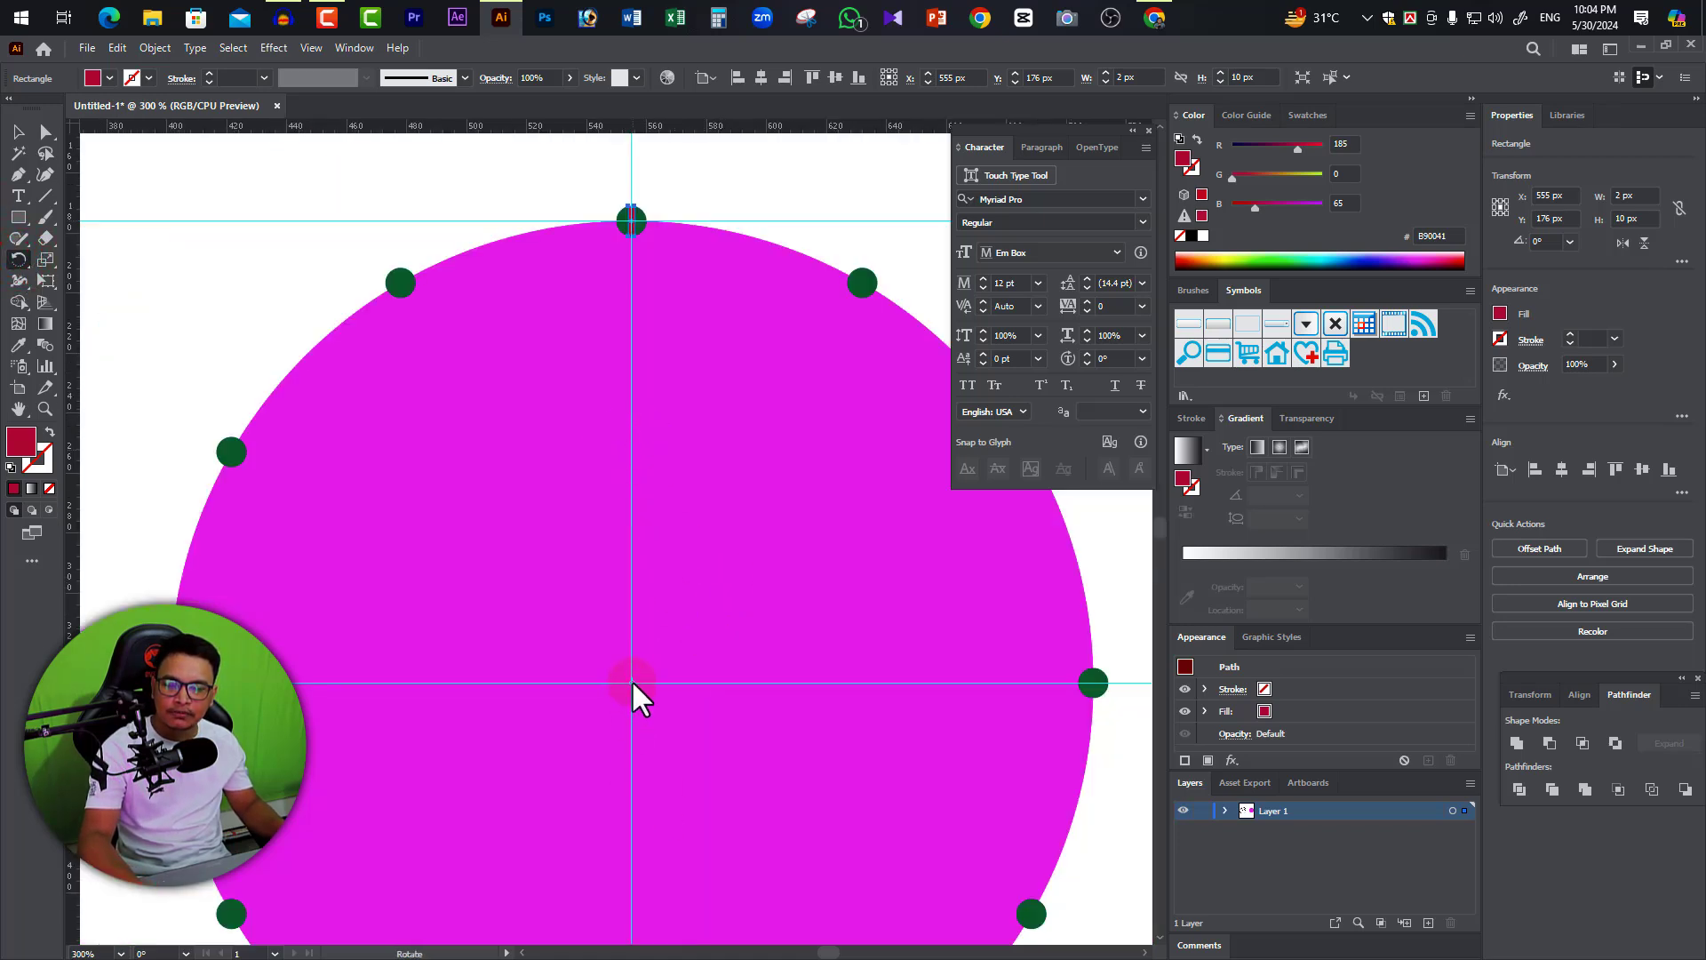
pyautogui.click(636, 702)
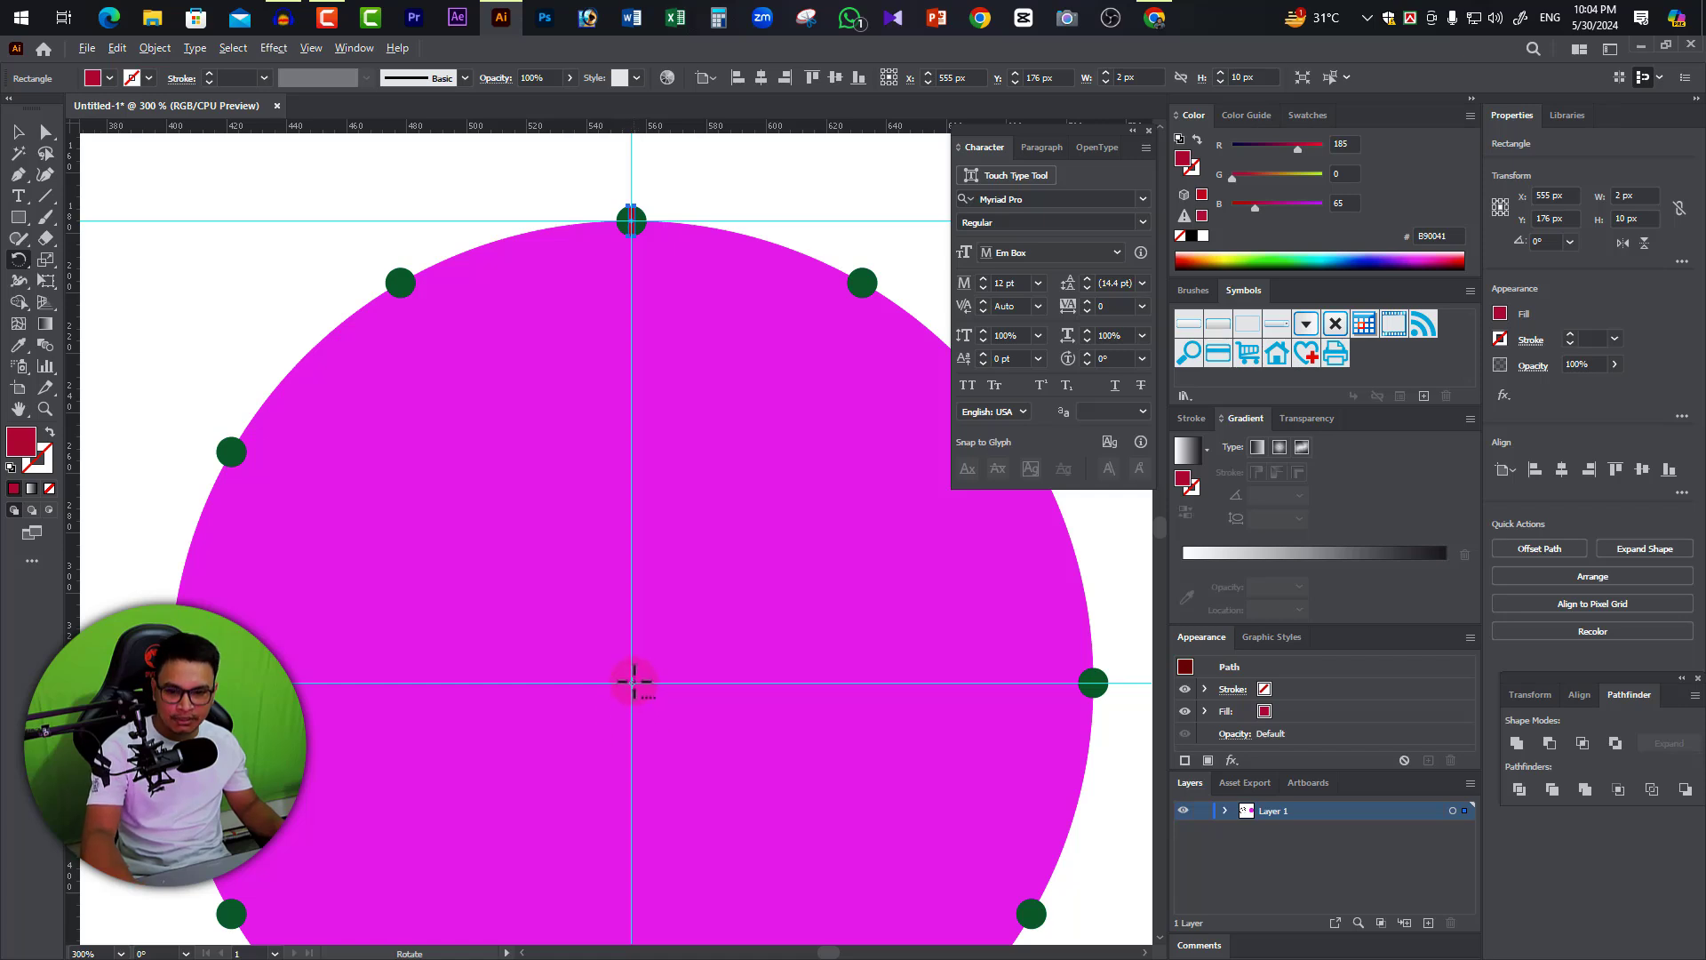
pyautogui.keyDown('alt'); pyautogui.click(631, 684); pyautogui.keyUp('alt')
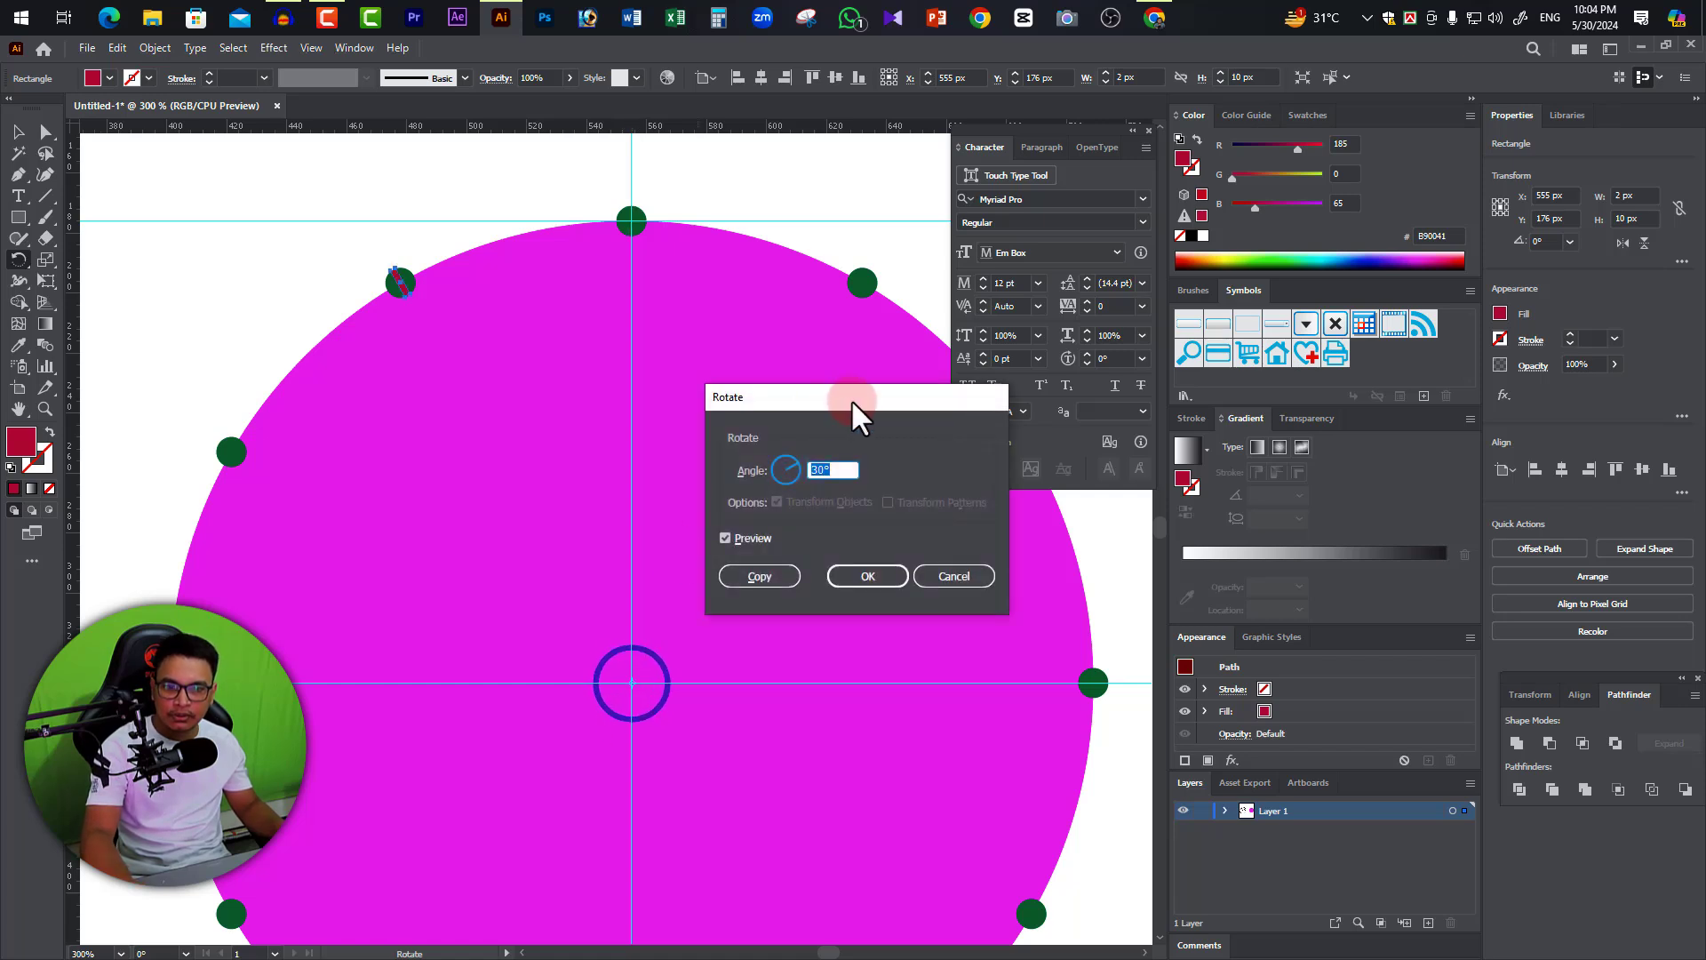
pyautogui.moveTo(851, 398); pyautogui.dragTo(822, 388)
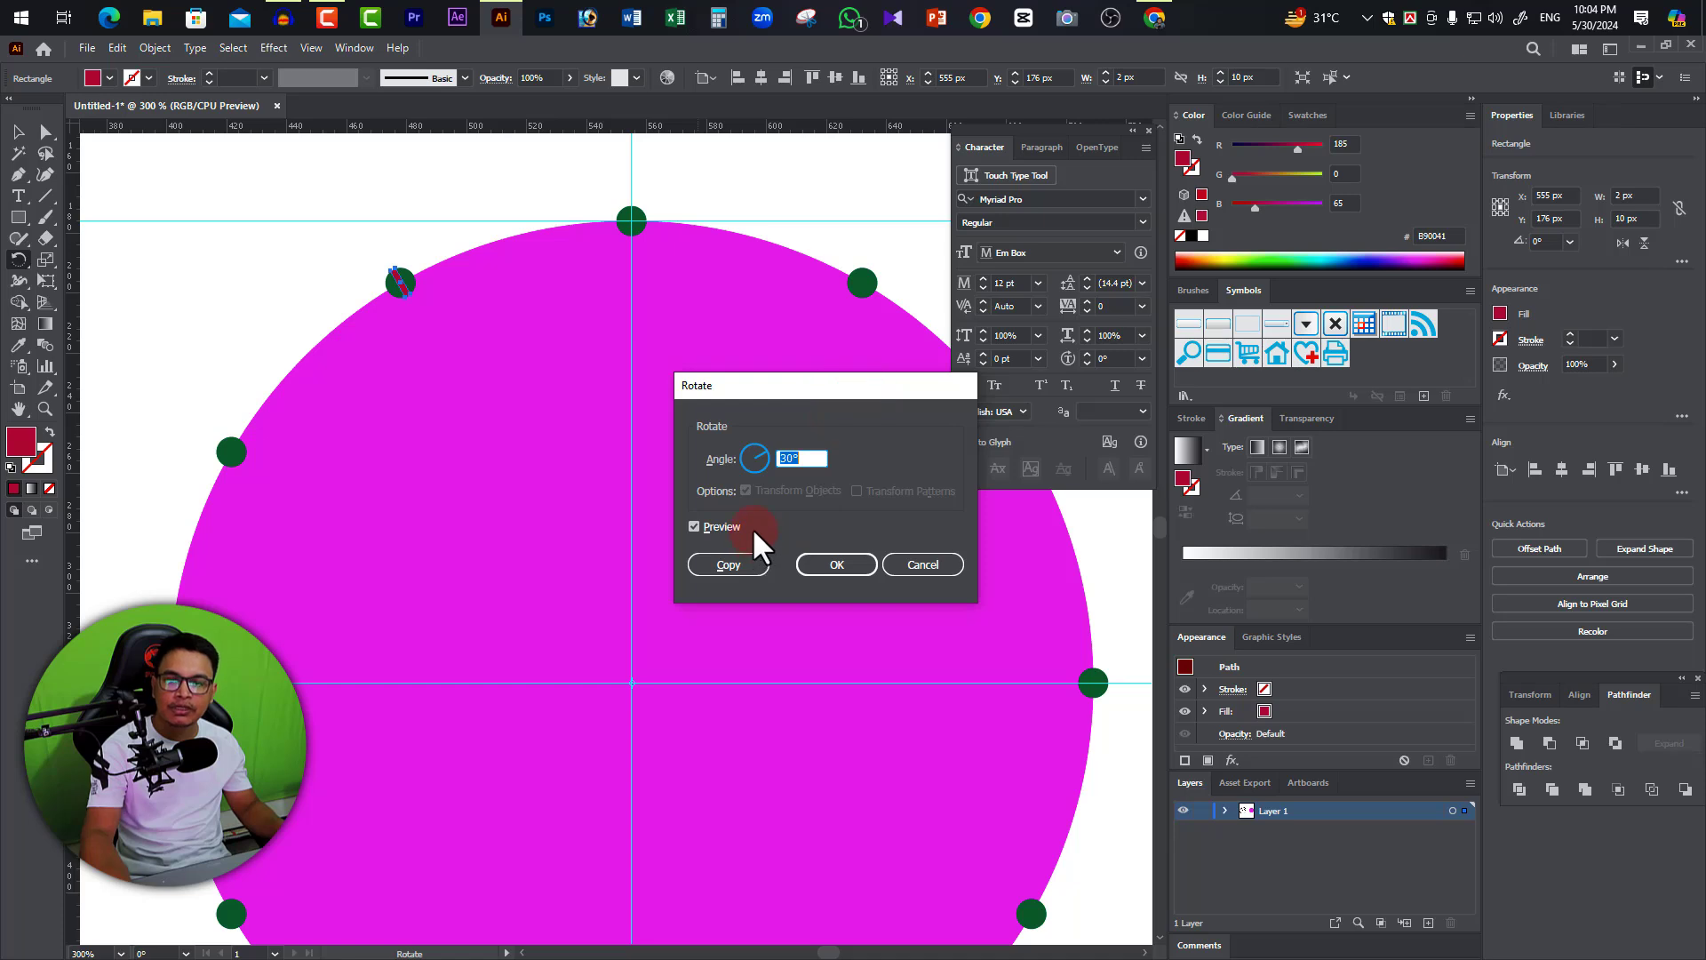
pyautogui.click(811, 457)
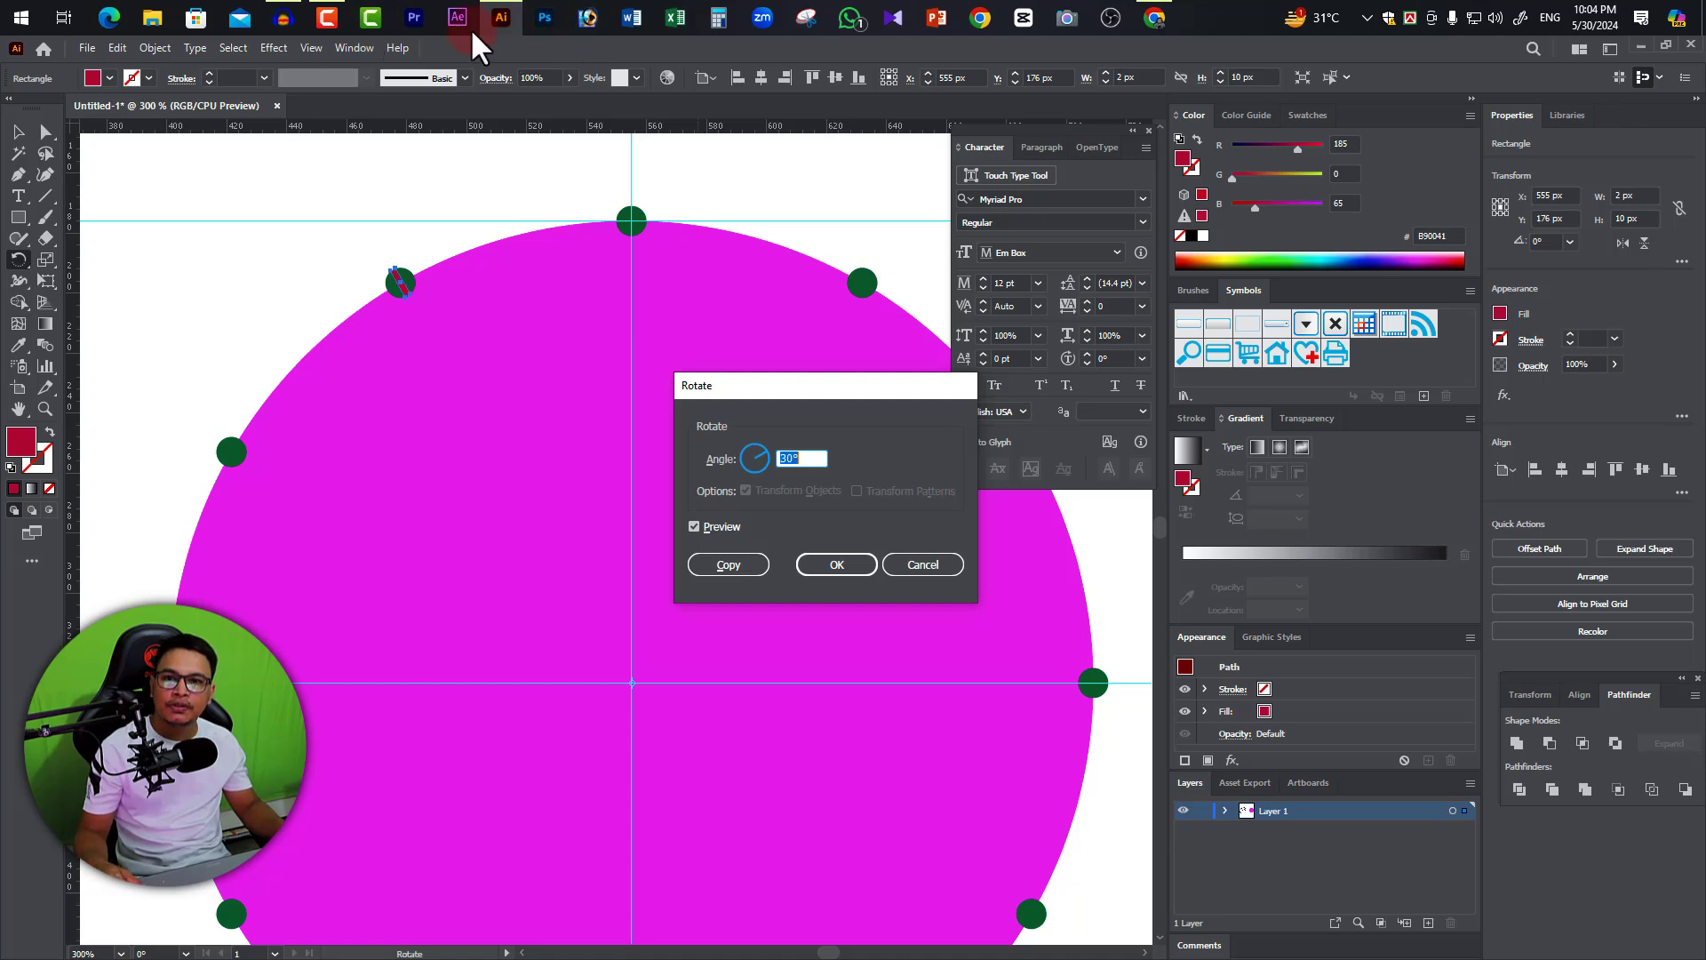
# Work out 360 ÷ 60 = 6 in Windows Calculator.
pyautogui.click(717, 20)
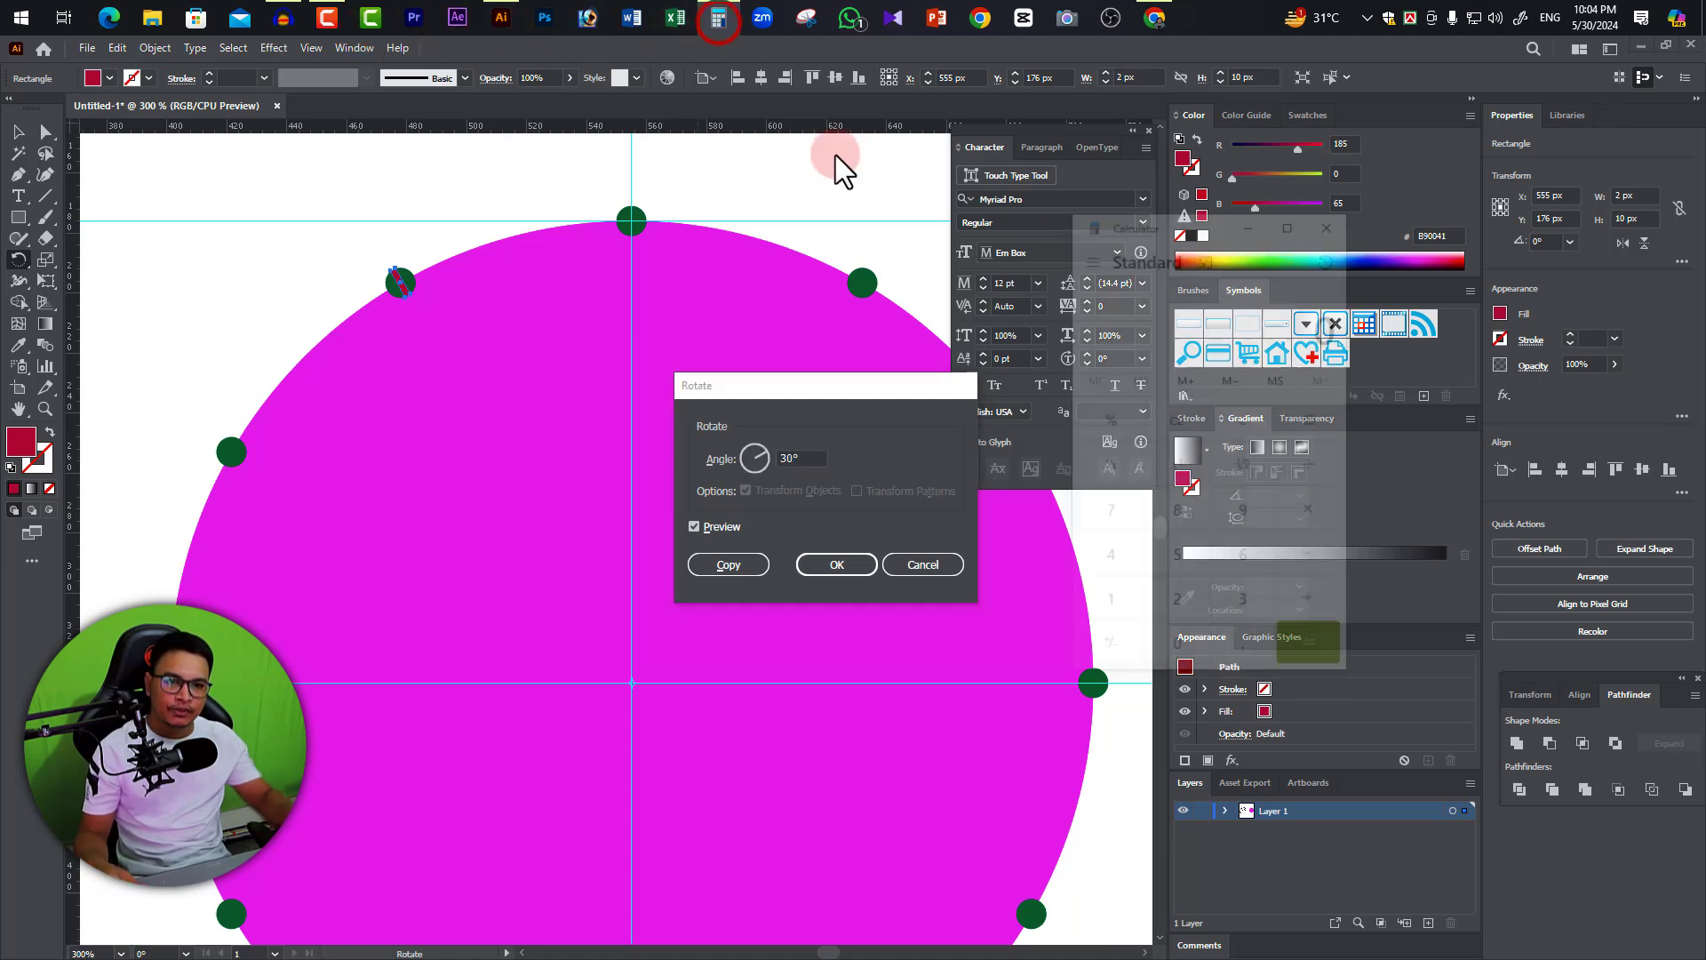
pyautogui.write('360')
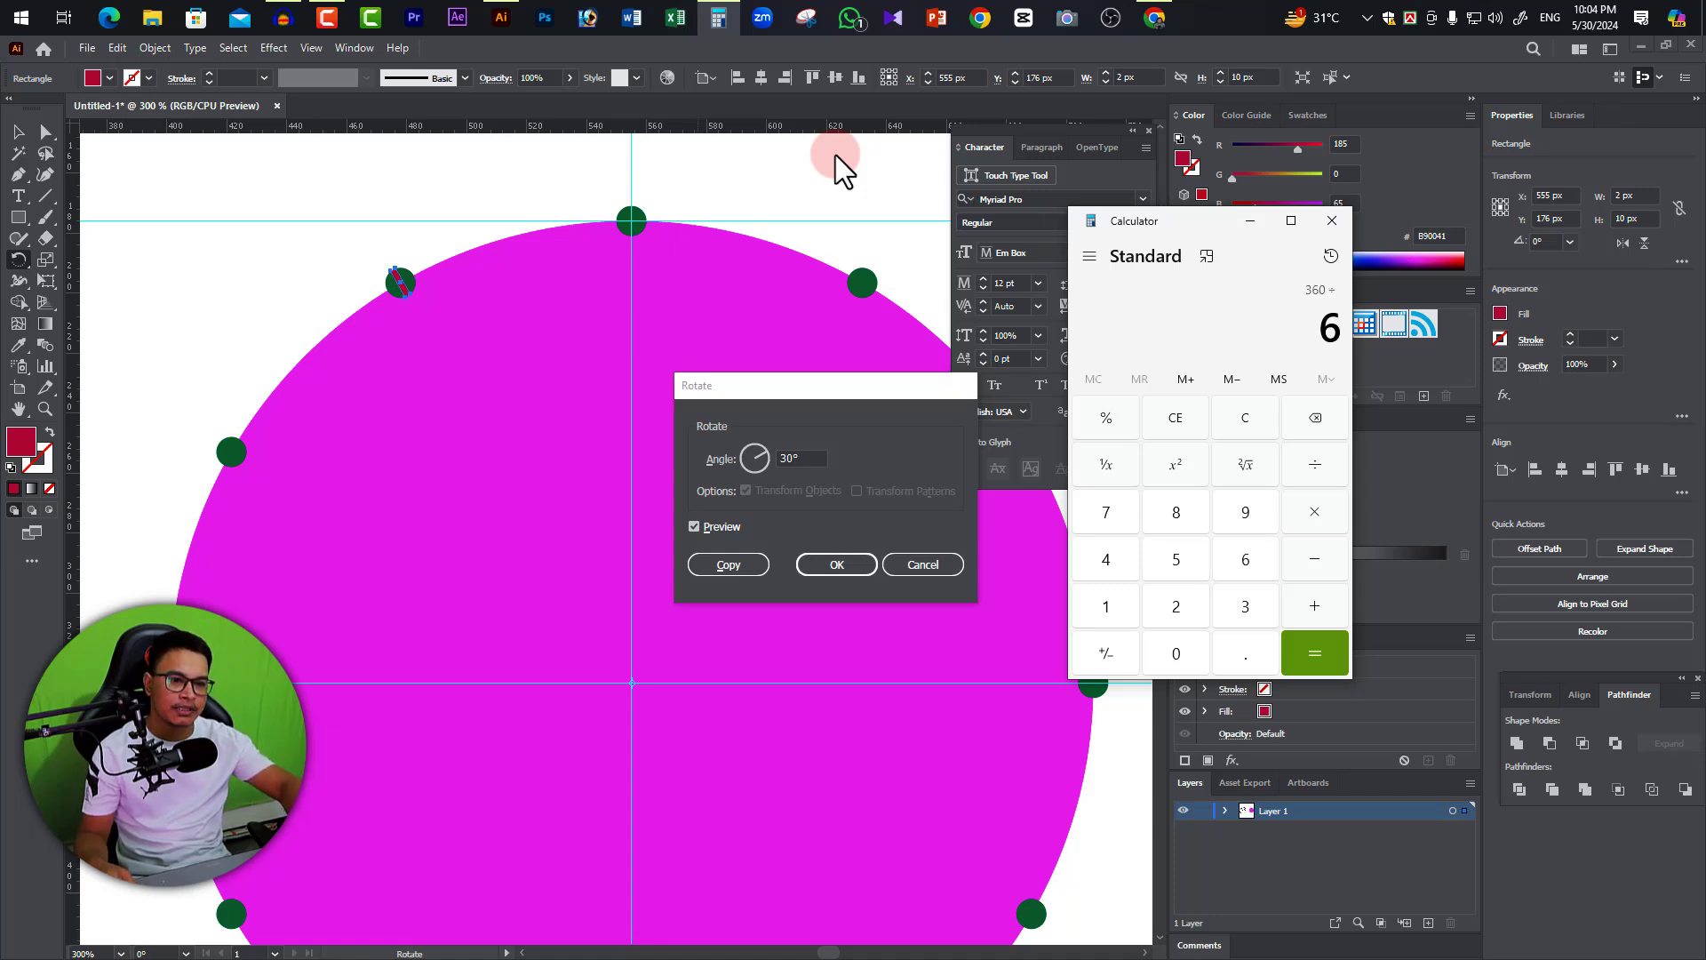
pyautogui.write('0')
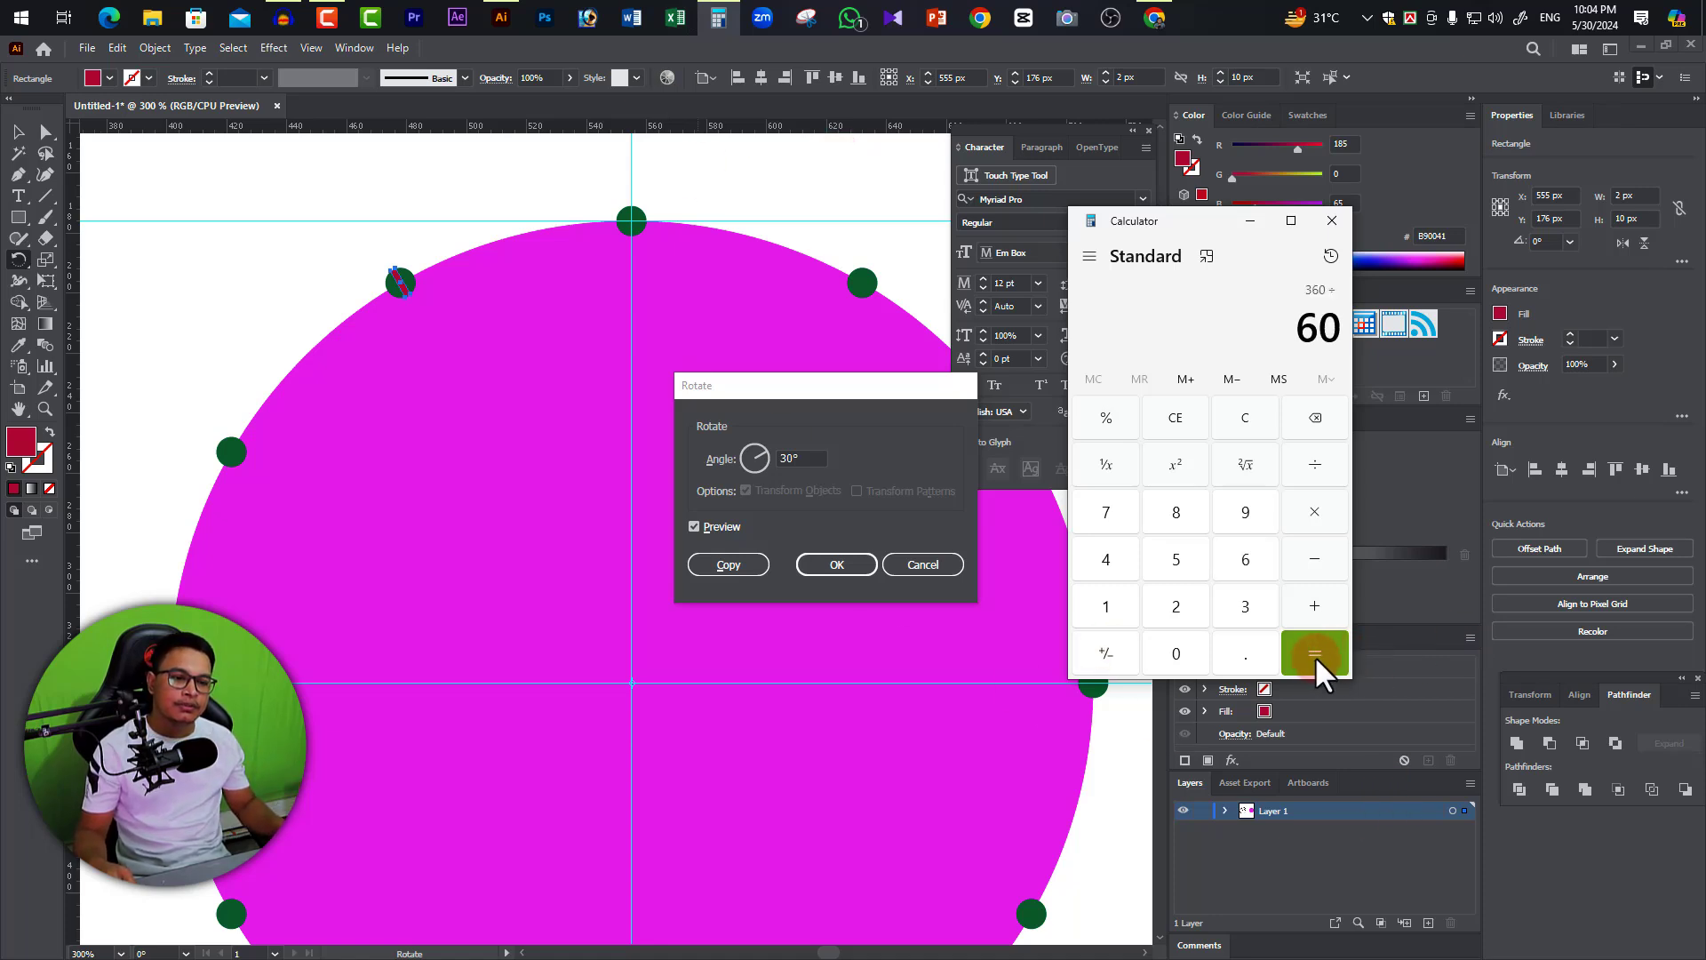
pyautogui.click(1315, 655)
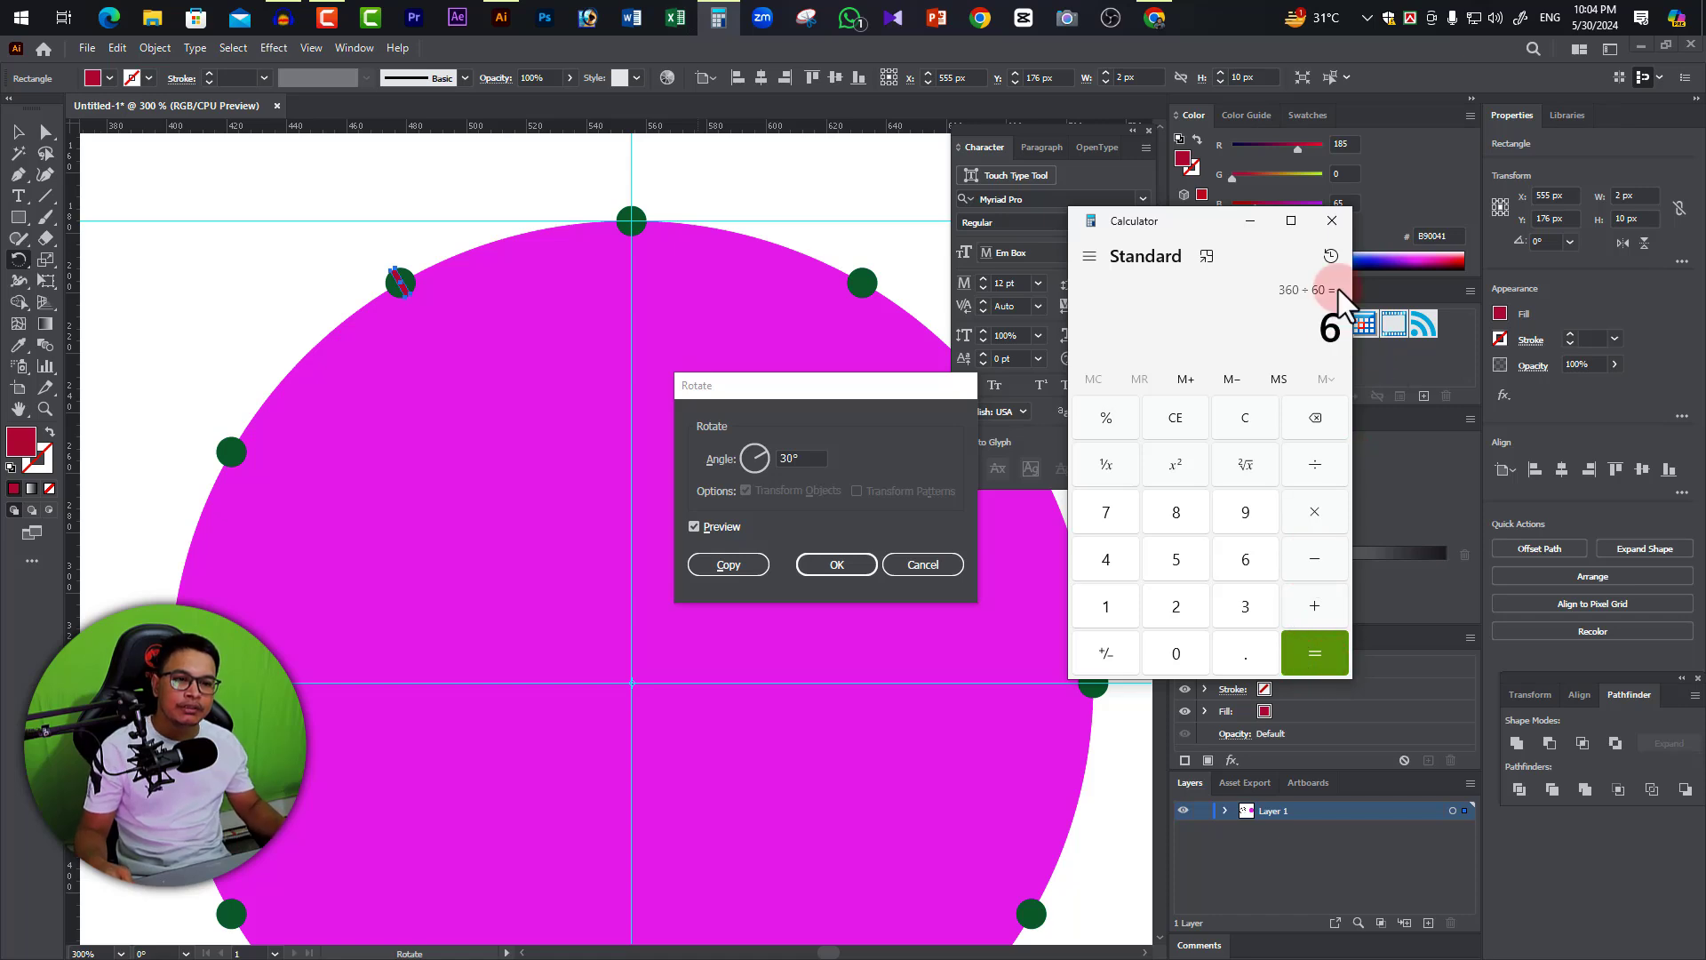
# Enter 6° as the red bar's rotation angle.
pyautogui.click(1332, 222)
pyautogui.click(792, 458)
pyautogui.write('6')
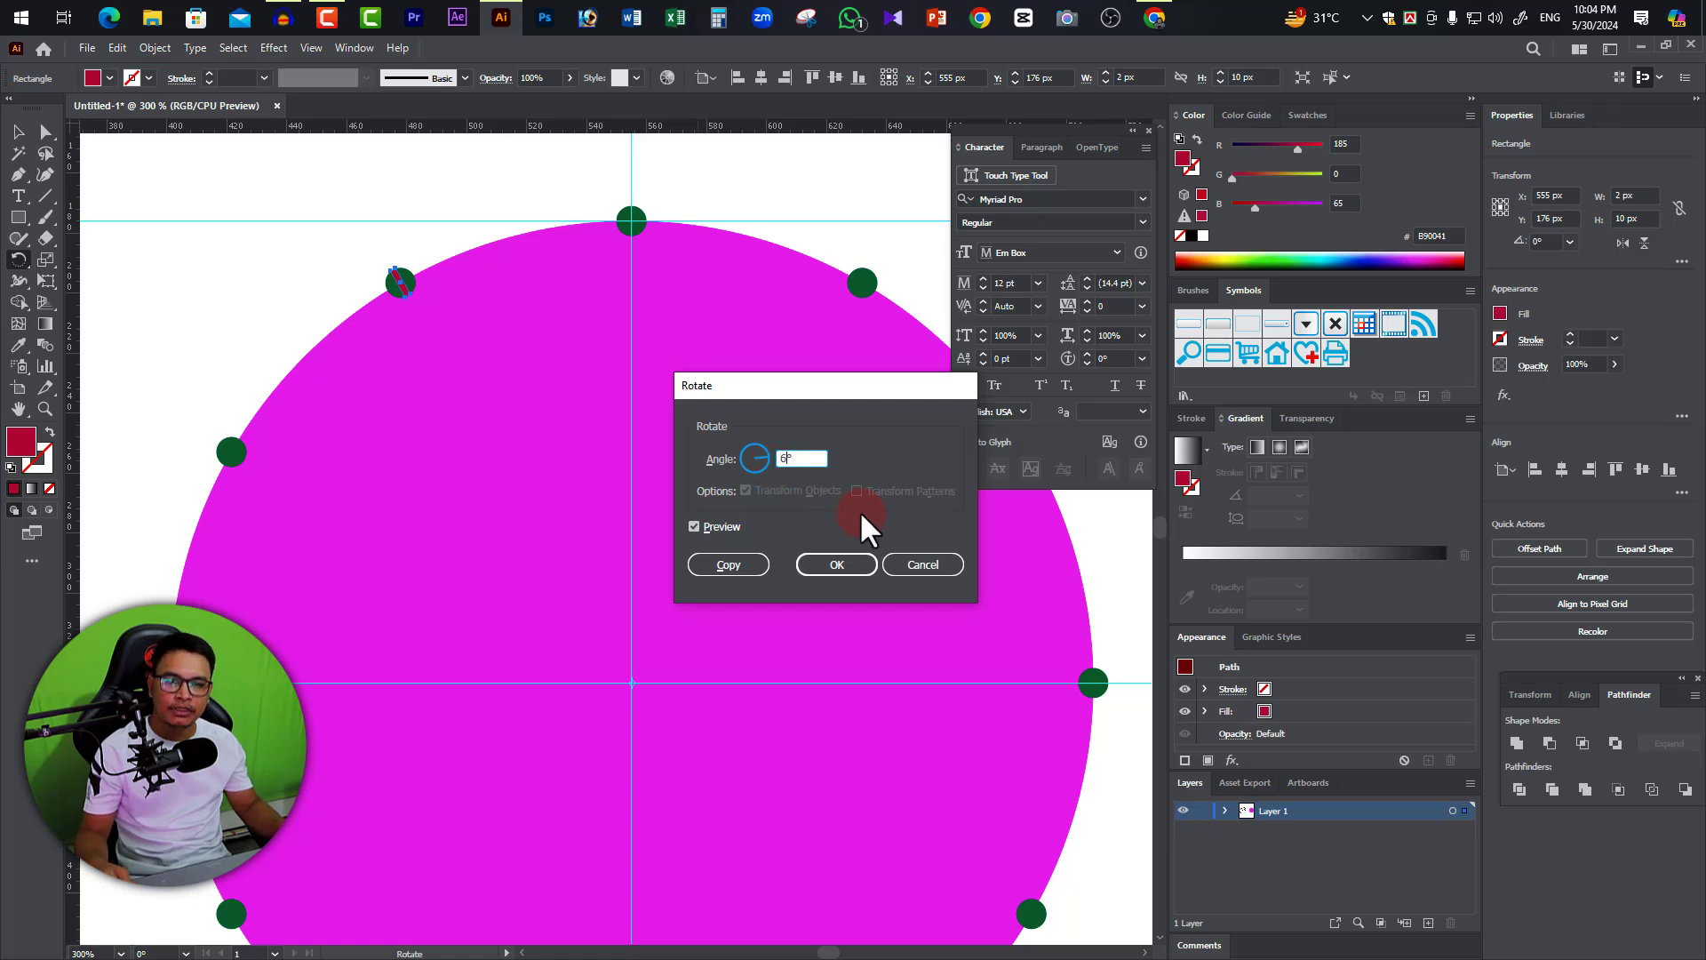
# Copy the red bar at 6° and repeat with Ctrl+D until 60 ticks circle the rim.
pyautogui.click(728, 568)
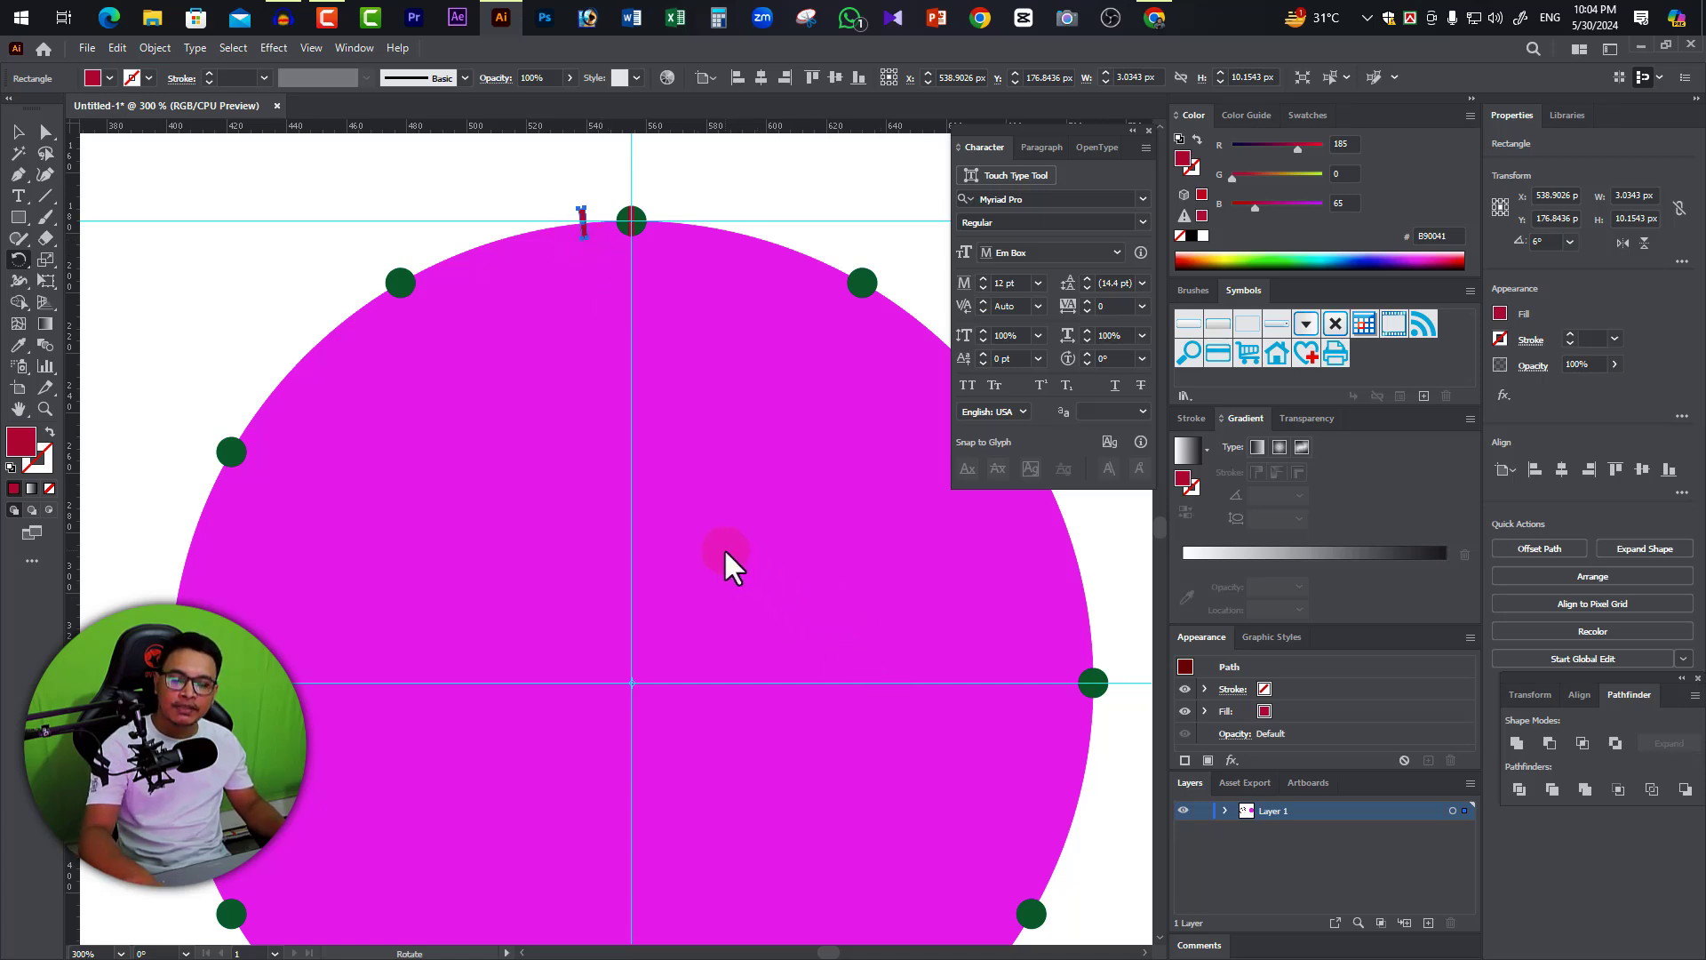
pyautogui.keyDown('ctrl'); pyautogui.keyDown('alt'); pyautogui.click(756, 594); pyautogui.keyUp('alt'); pyautogui.keyUp('ctrl')
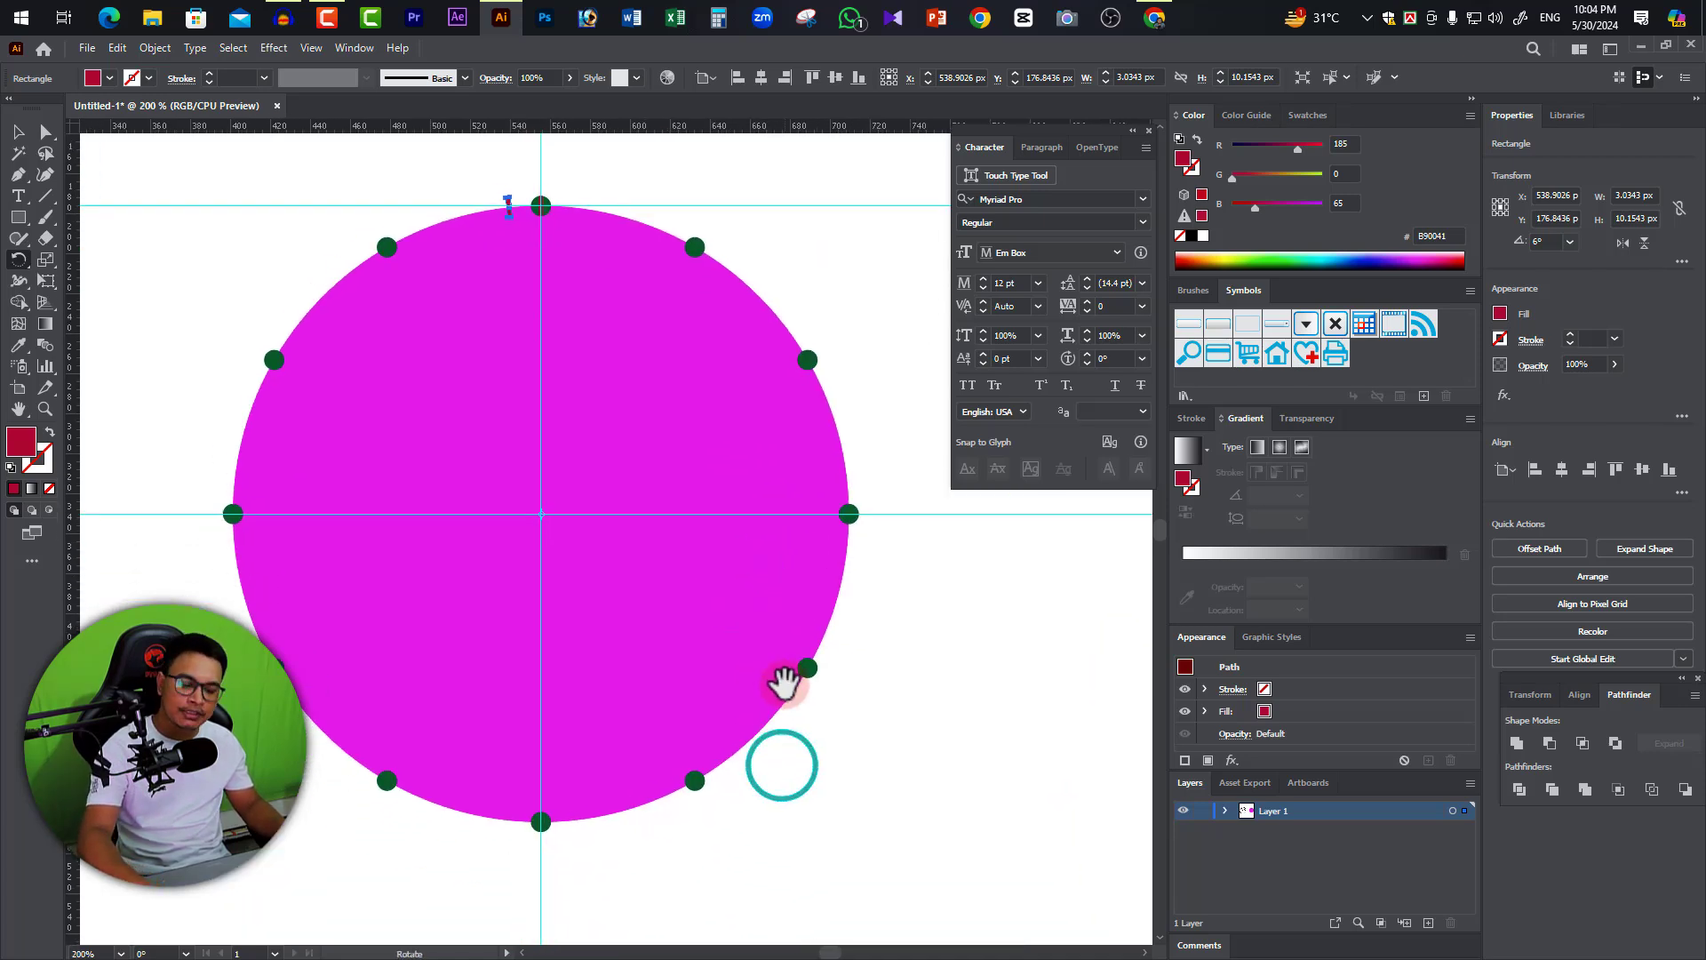
pyautogui.hotkey('ctrl', 'd')
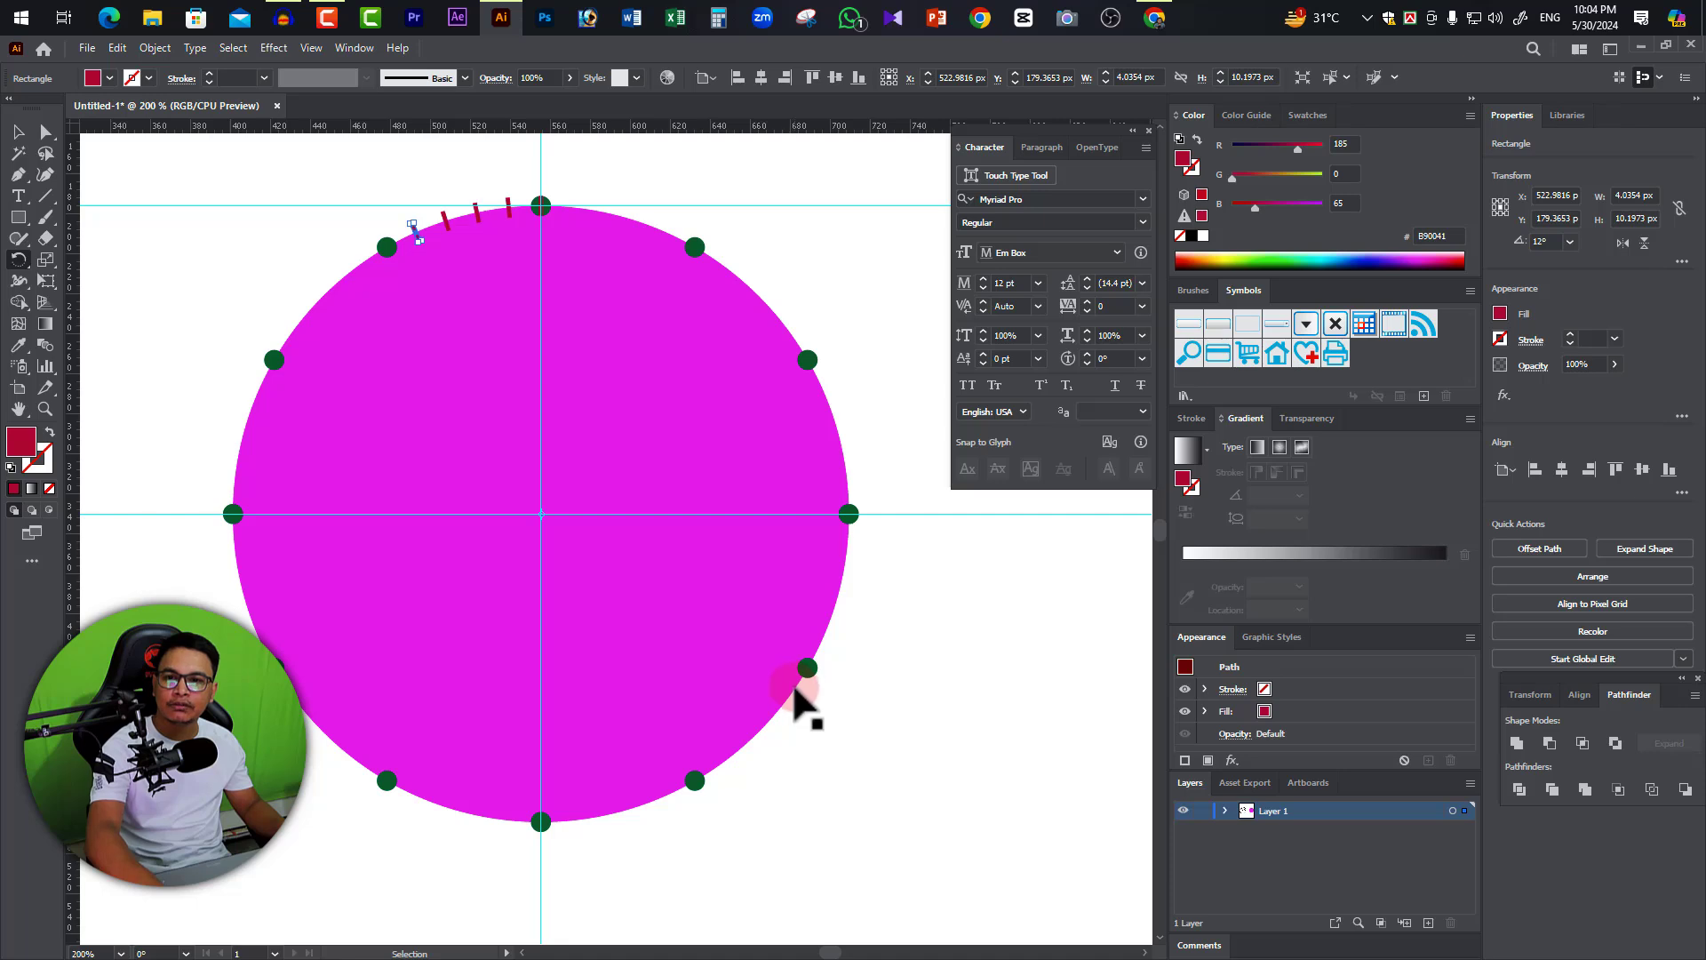
pyautogui.hotkey('ctrl', 'd')
pyautogui.hotkey('ctrl', 'd')
pyautogui.hotkey('ctrl', 'd')
pyautogui.hotkey('ctrl', 'd')
pyautogui.hotkey('ctrl', 'd')
pyautogui.hotkey('ctrl', 'd')
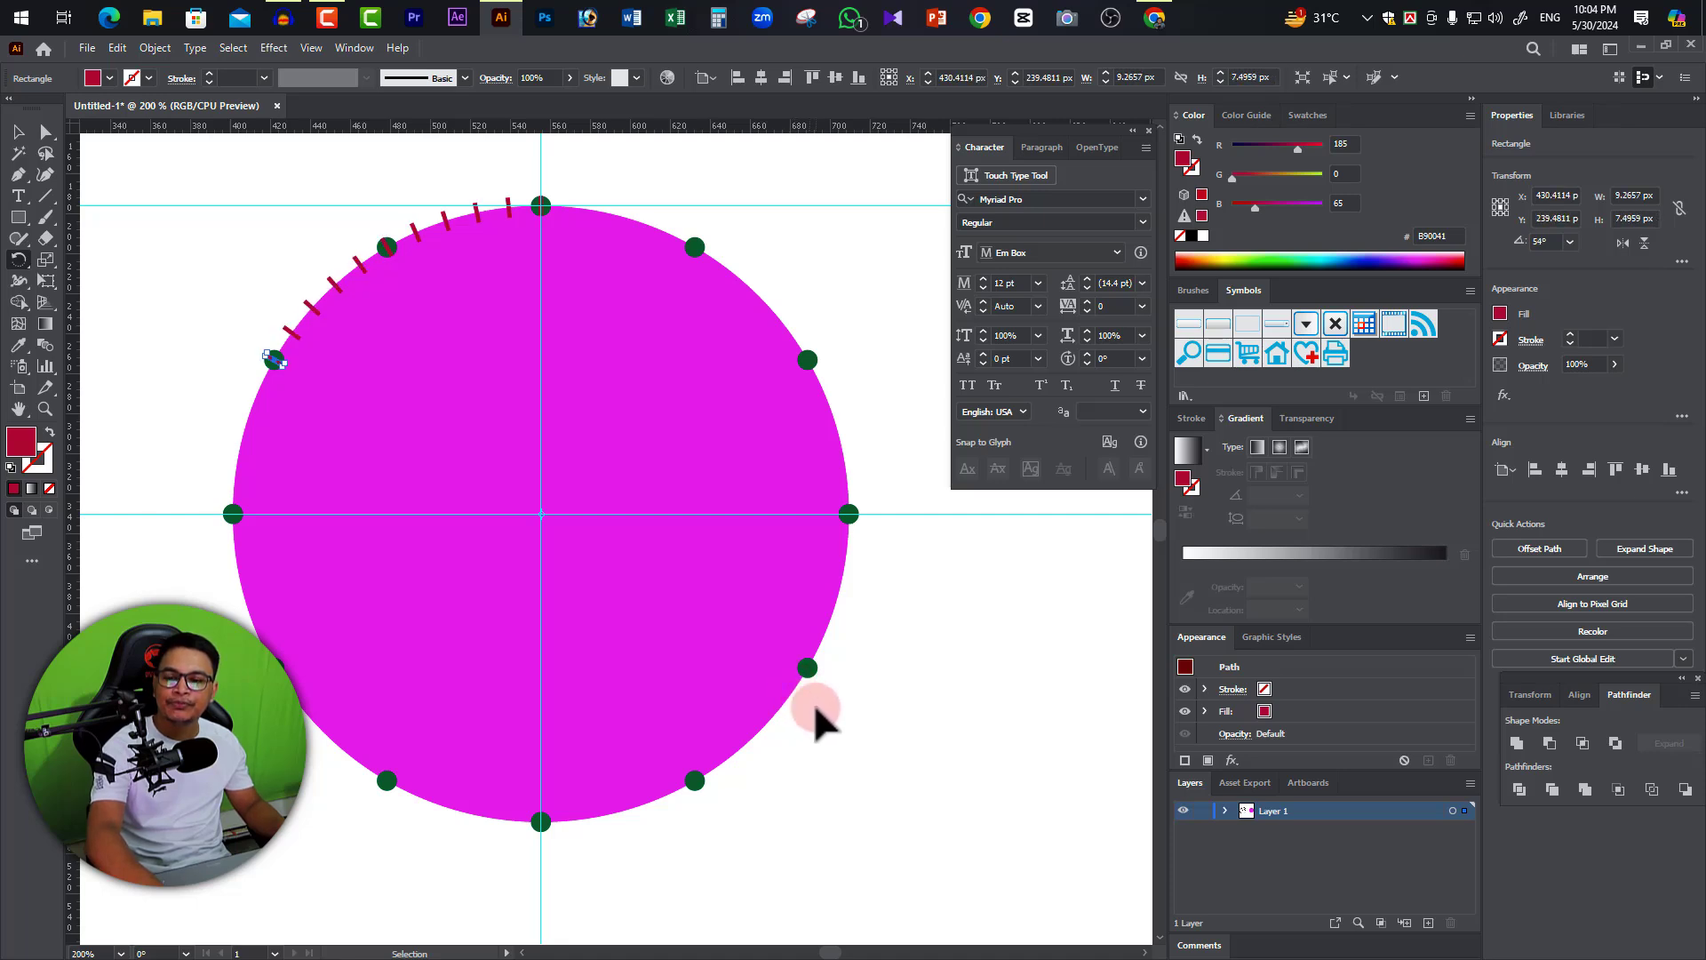
pyautogui.hotkey('ctrl', 'd')
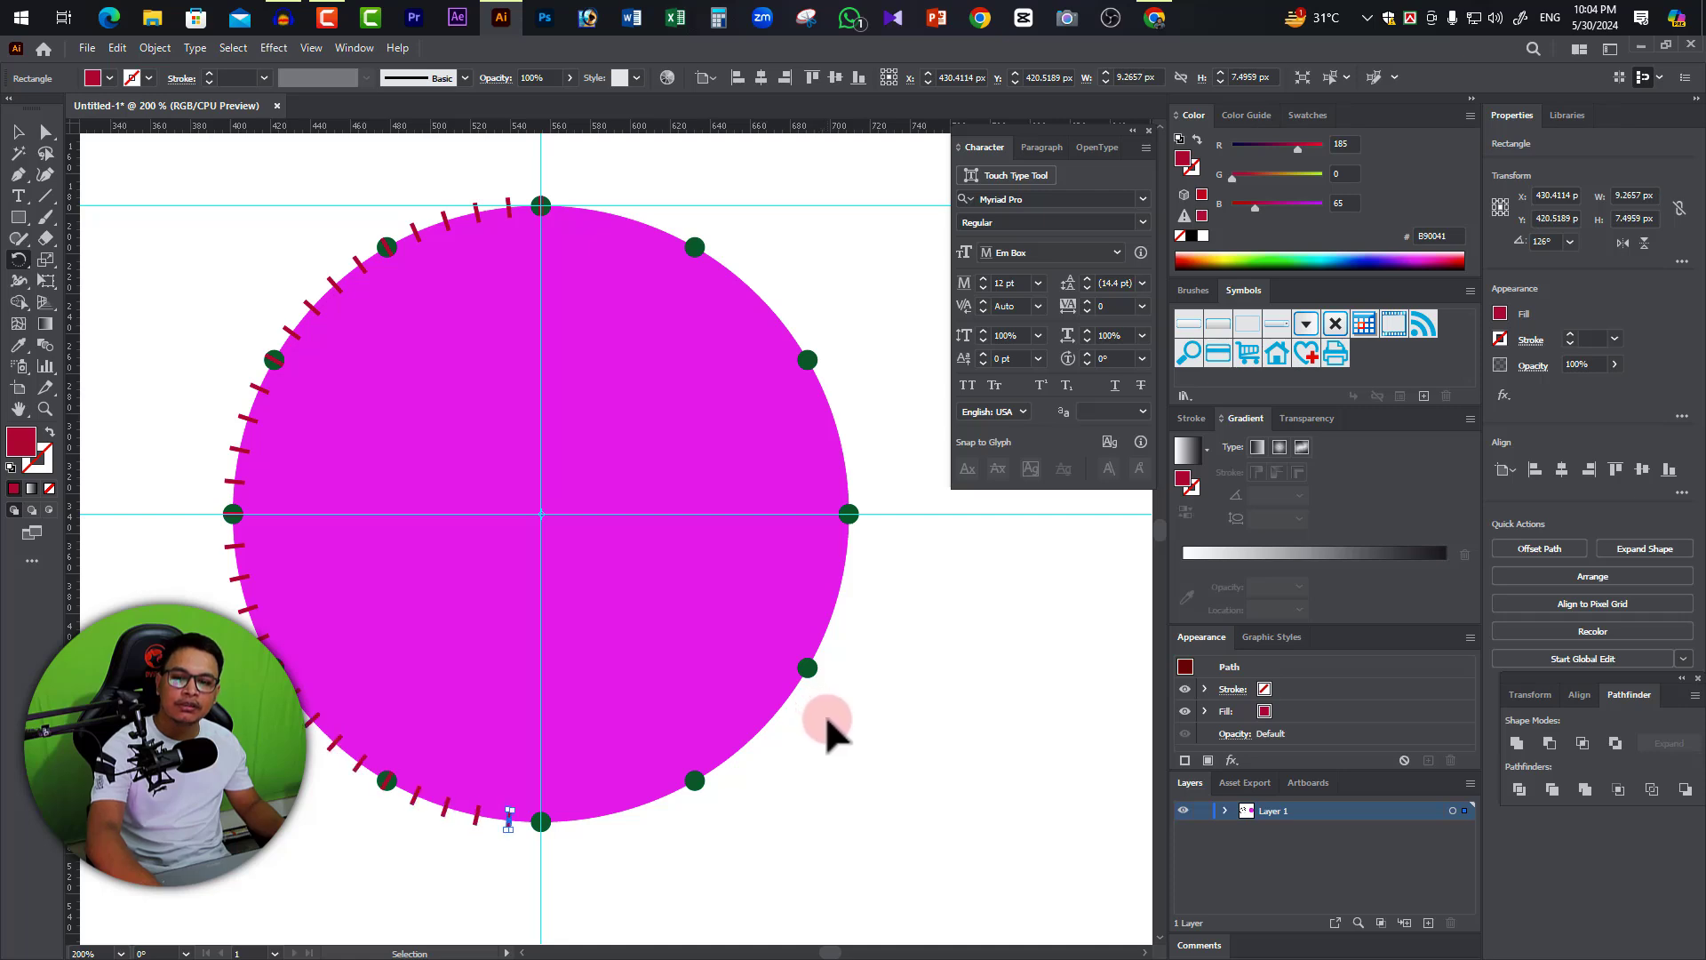
pyautogui.hotkey('ctrl', 'd')
pyautogui.hotkey('ctrl', 'd')
pyautogui.hotkey('ctrl', 'd')
pyautogui.hotkey('ctrl', 'd')
pyautogui.hotkey('ctrl', 'd')
pyautogui.hotkey('ctrl', 'd')
pyautogui.hotkey('ctrl', 'd')
pyautogui.hotkey('ctrl', 'd')
pyautogui.hotkey('ctrl', 'd')
pyautogui.hotkey('ctrl', 'd')
pyautogui.hotkey('ctrl', 'd')
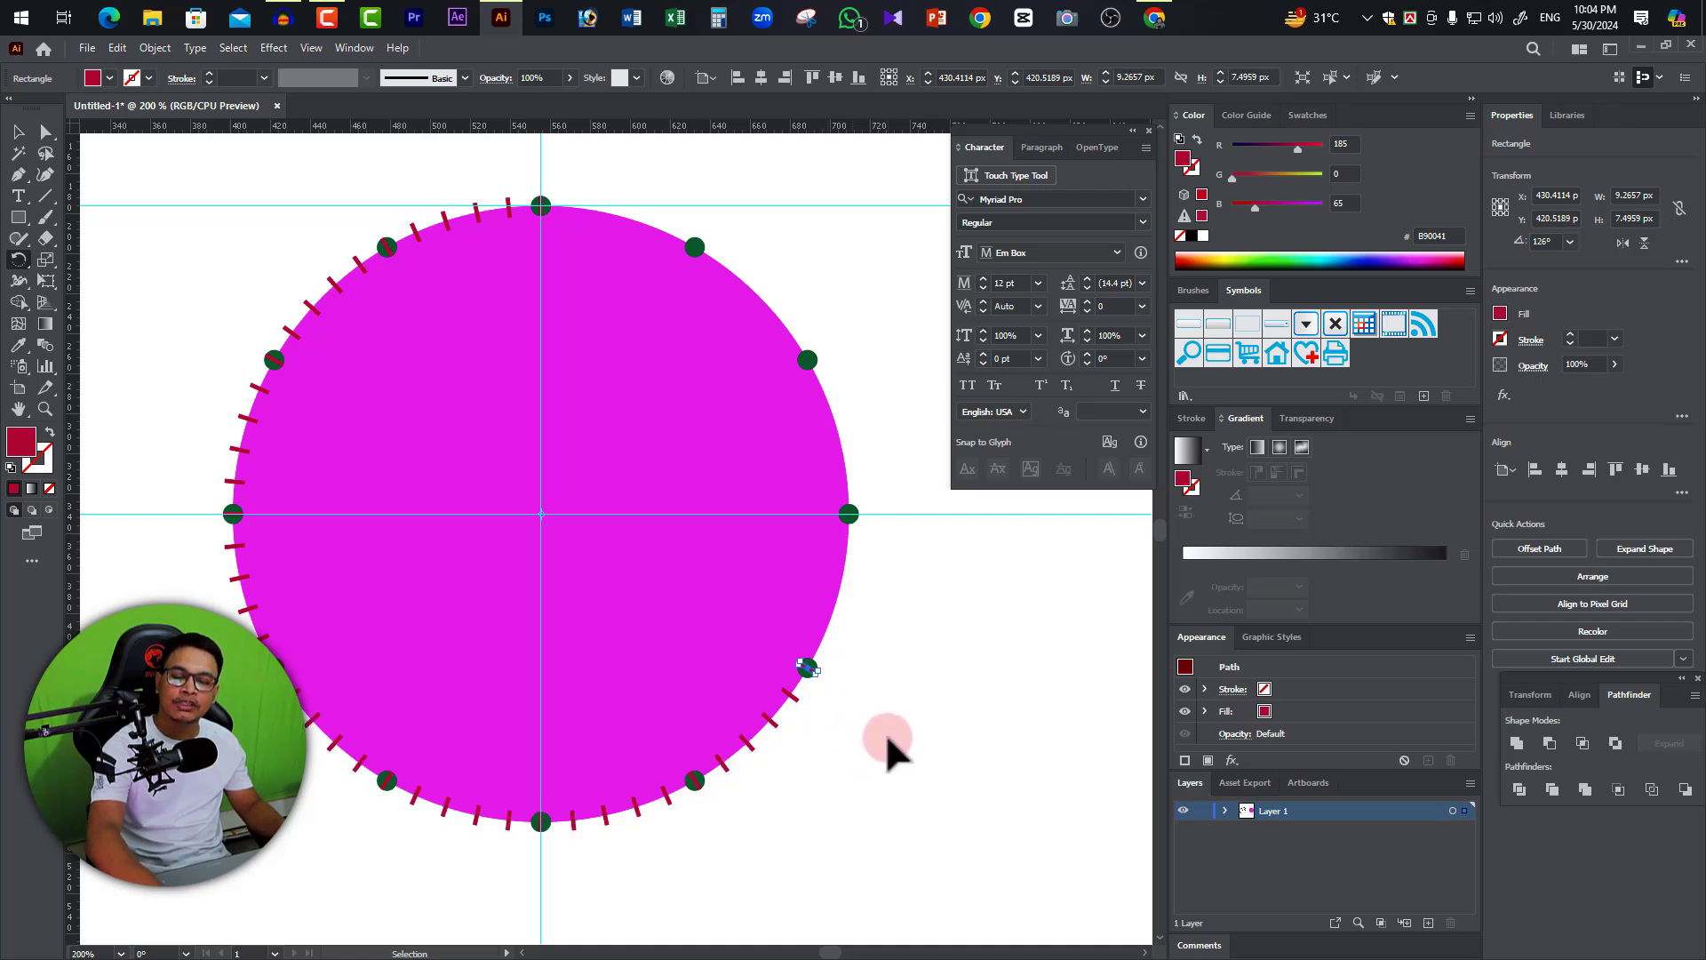
pyautogui.hotkey('ctrl', 'd')
pyautogui.hotkey('ctrl', 'd')
pyautogui.hotkey('ctrl', 'd')
pyautogui.hotkey('ctrl', 'd')
pyautogui.hotkey('ctrl', 'd')
pyautogui.hotkey('ctrl', 'd')
pyautogui.hotkey('ctrl', 'd')
pyautogui.hotkey('ctrl', 'd')
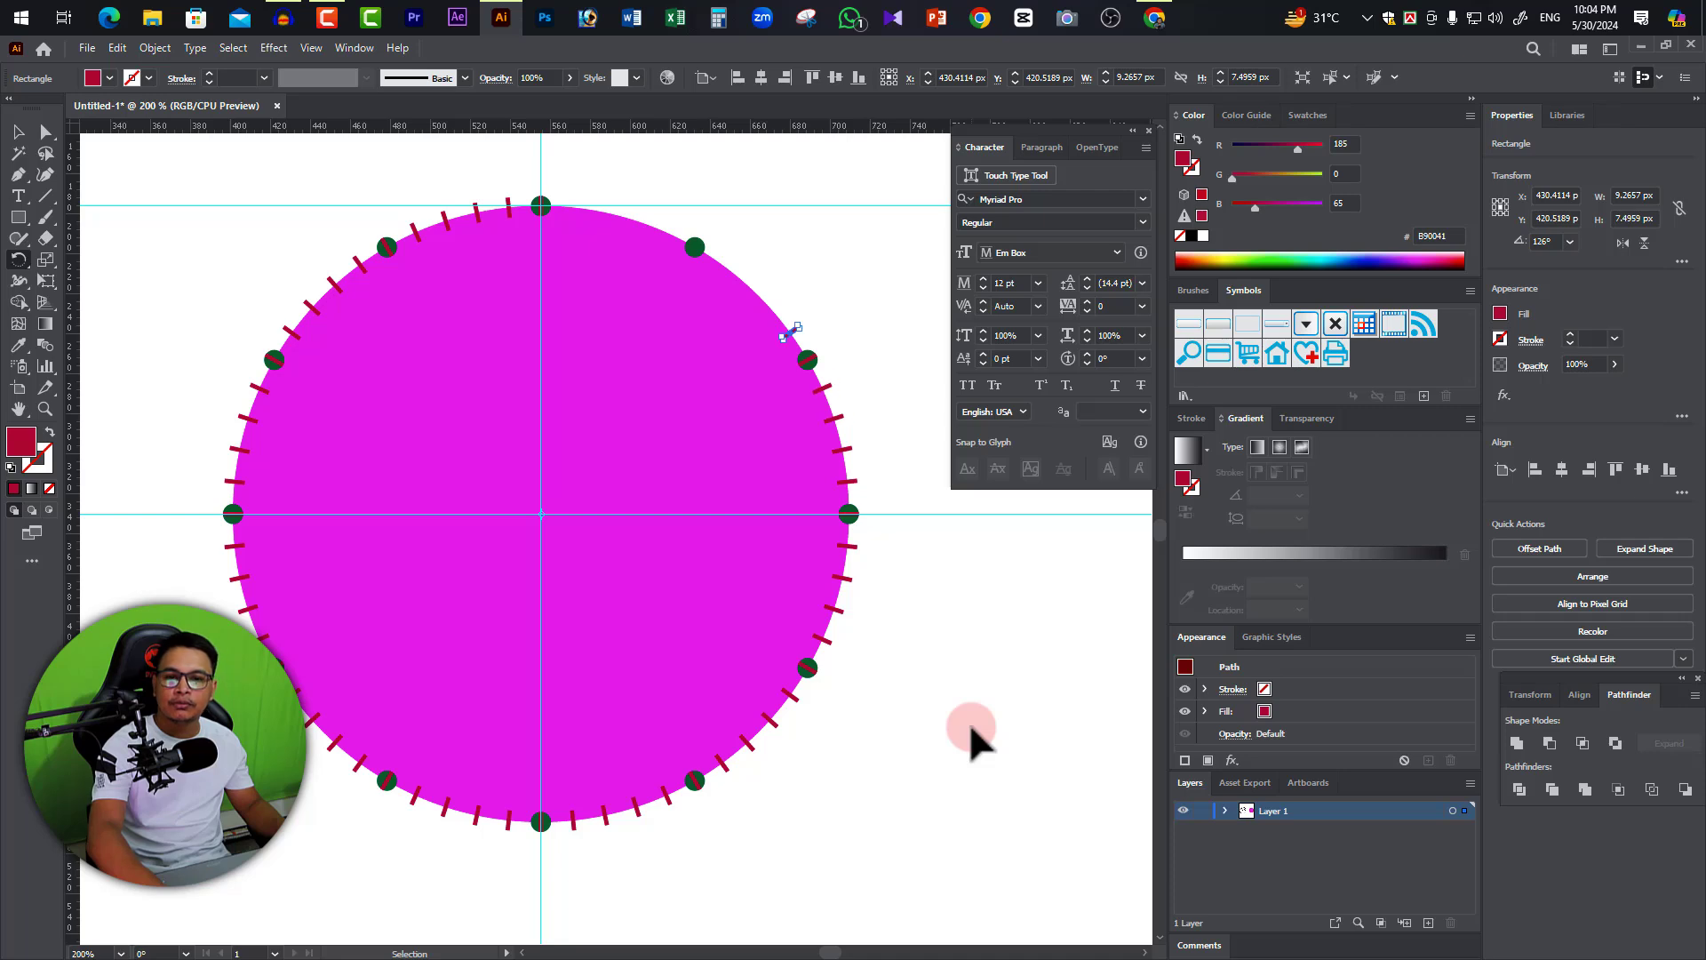
pyautogui.hotkey('ctrl', 'd')
pyautogui.hotkey('ctrl', 'd')
pyautogui.hotkey('ctrl', 'd')
pyautogui.hotkey('ctrl', 'd')
pyautogui.hotkey('ctrl', 'd')
pyautogui.hotkey('ctrl', 'd')
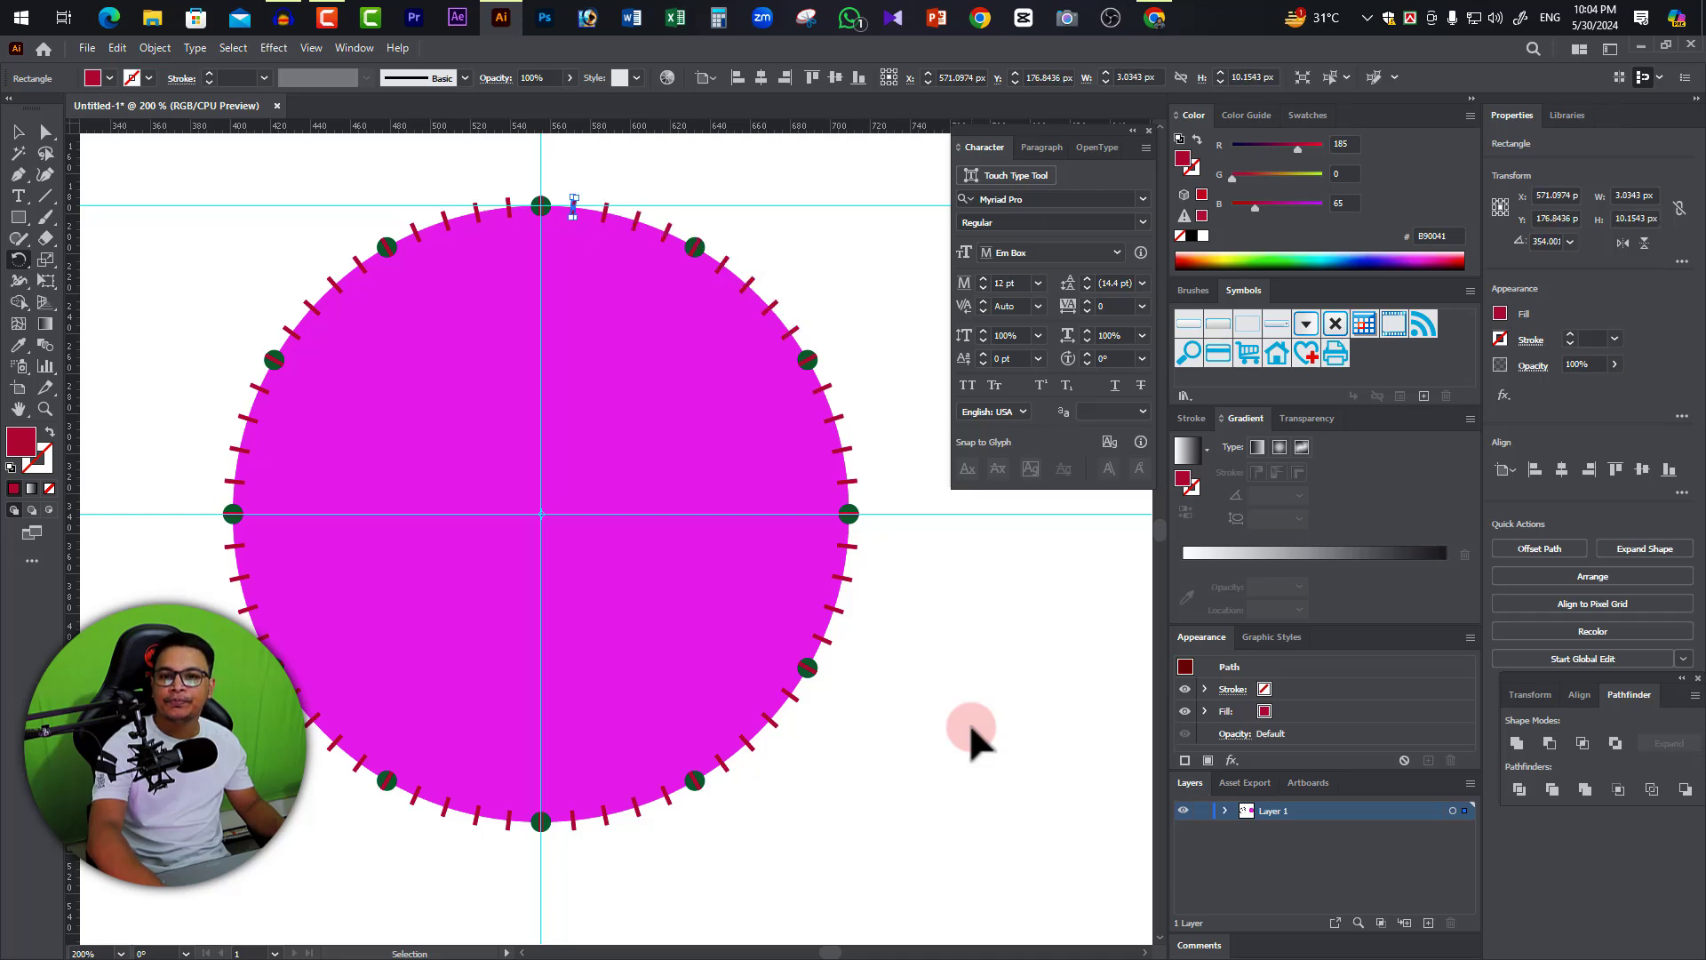
pyautogui.hotkey('ctrl', 'd')
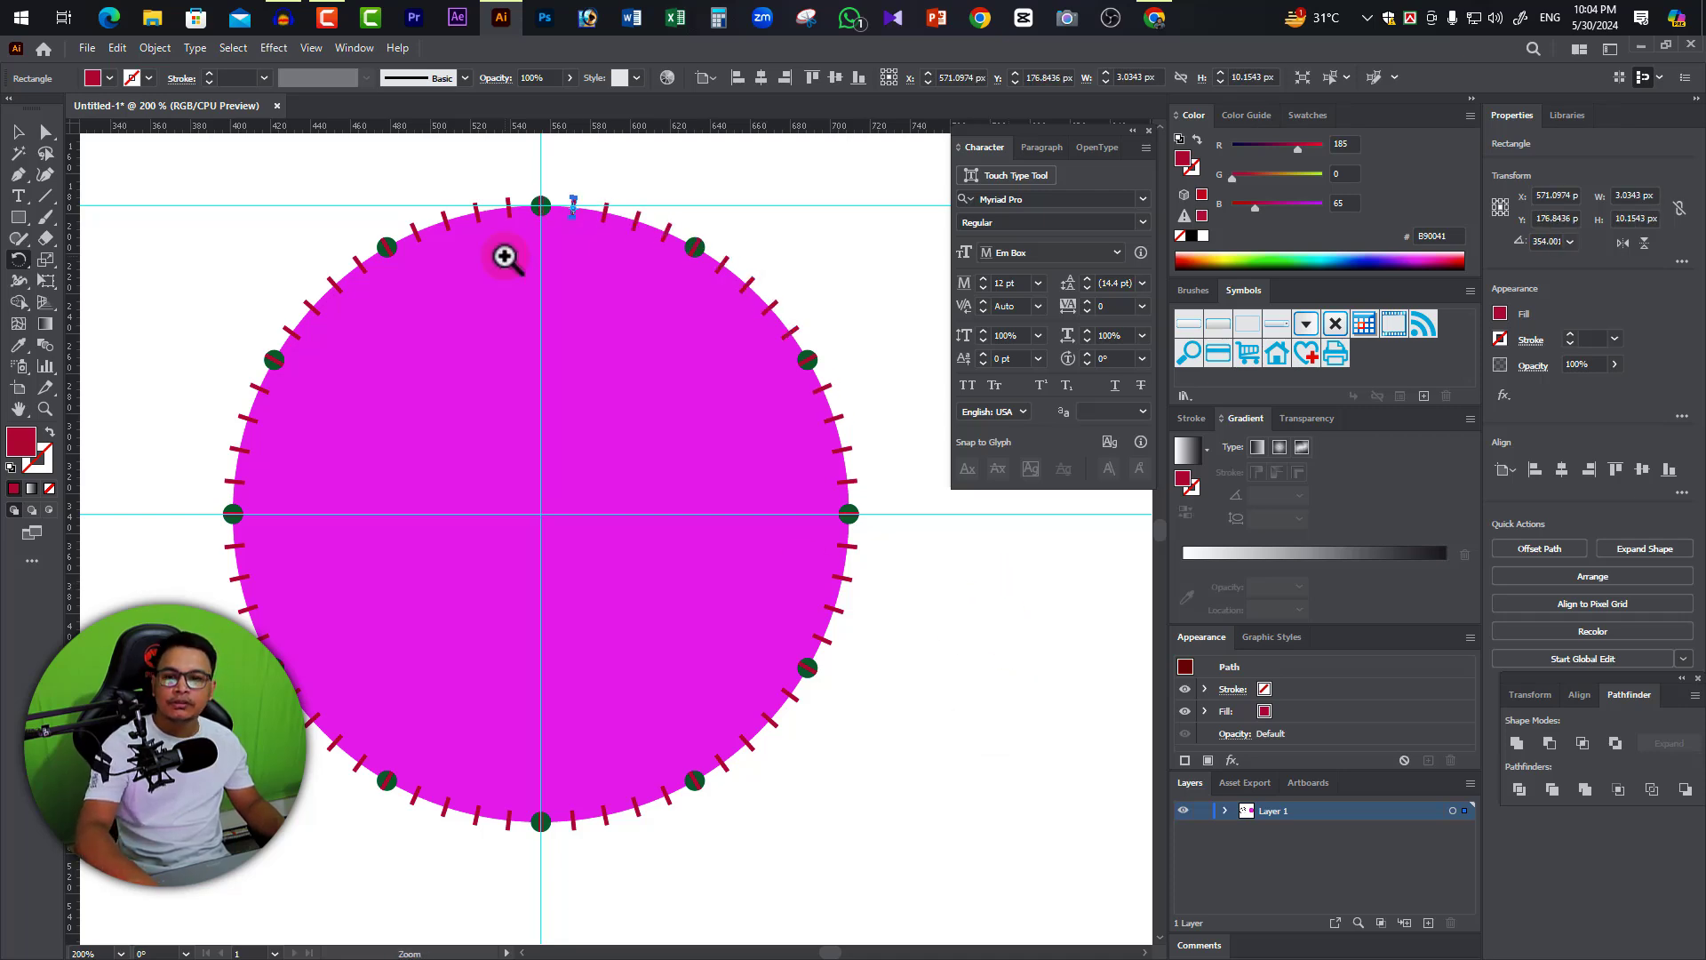
pyautogui.click(503, 258)
pyautogui.click(861, 606)
pyautogui.click(617, 455)
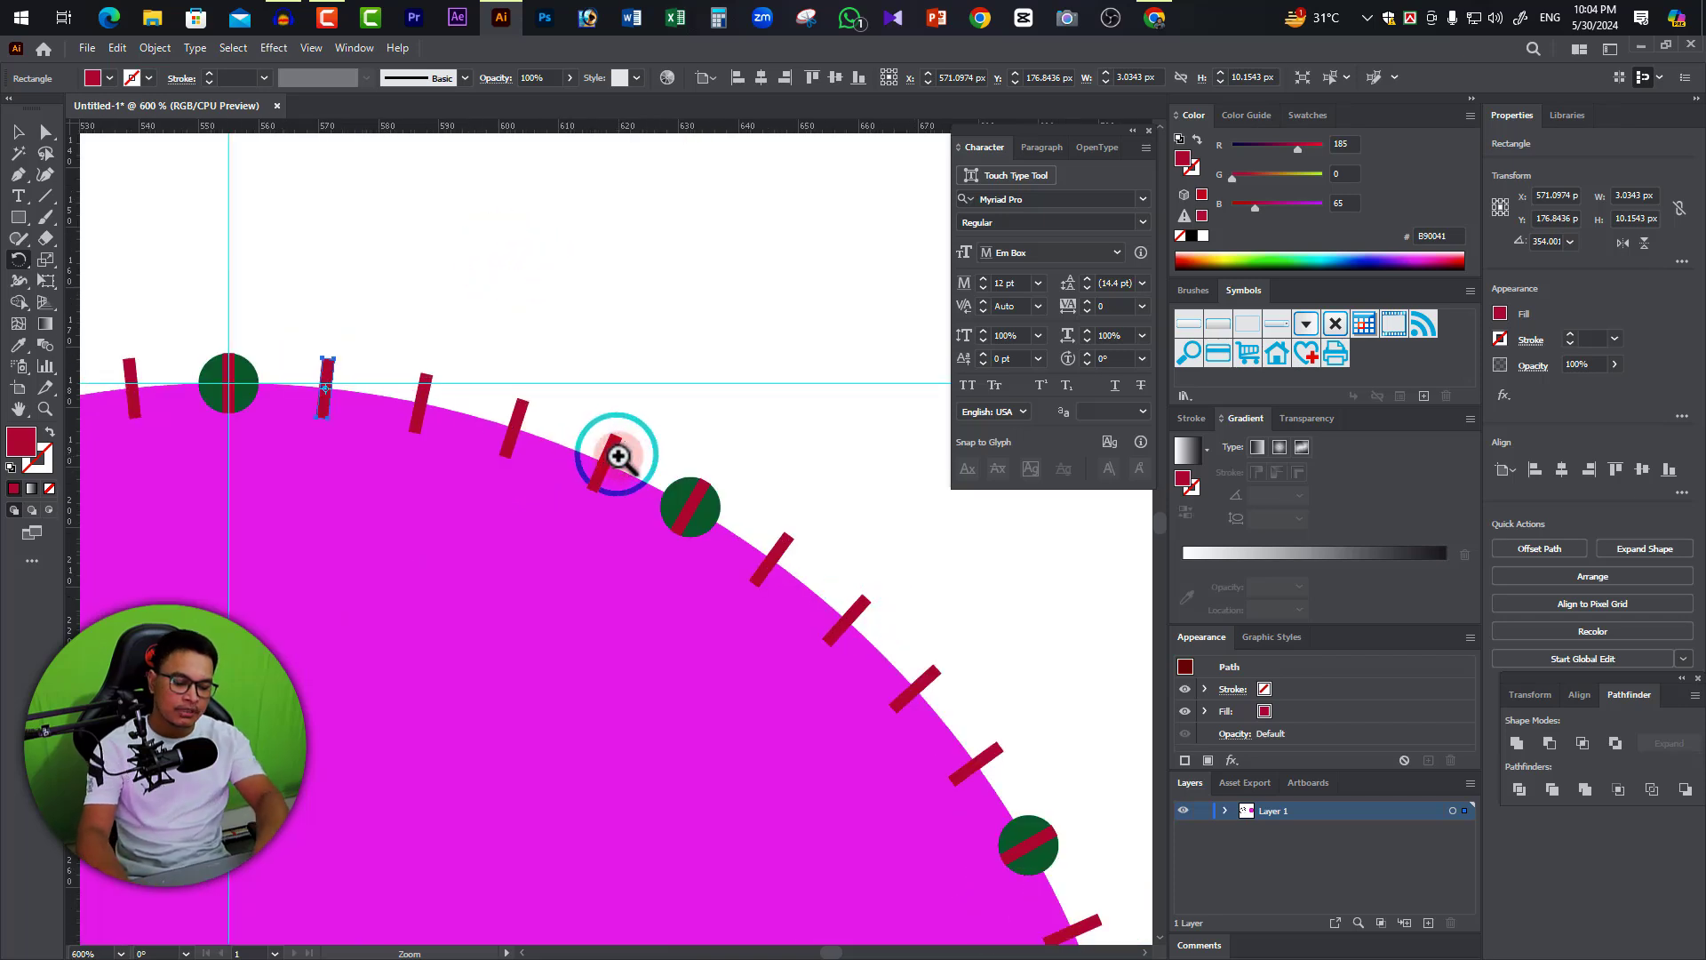
pyautogui.keyDown('alt'); pyautogui.click(725, 553); pyautogui.keyUp('alt')
pyautogui.click(571, 640)
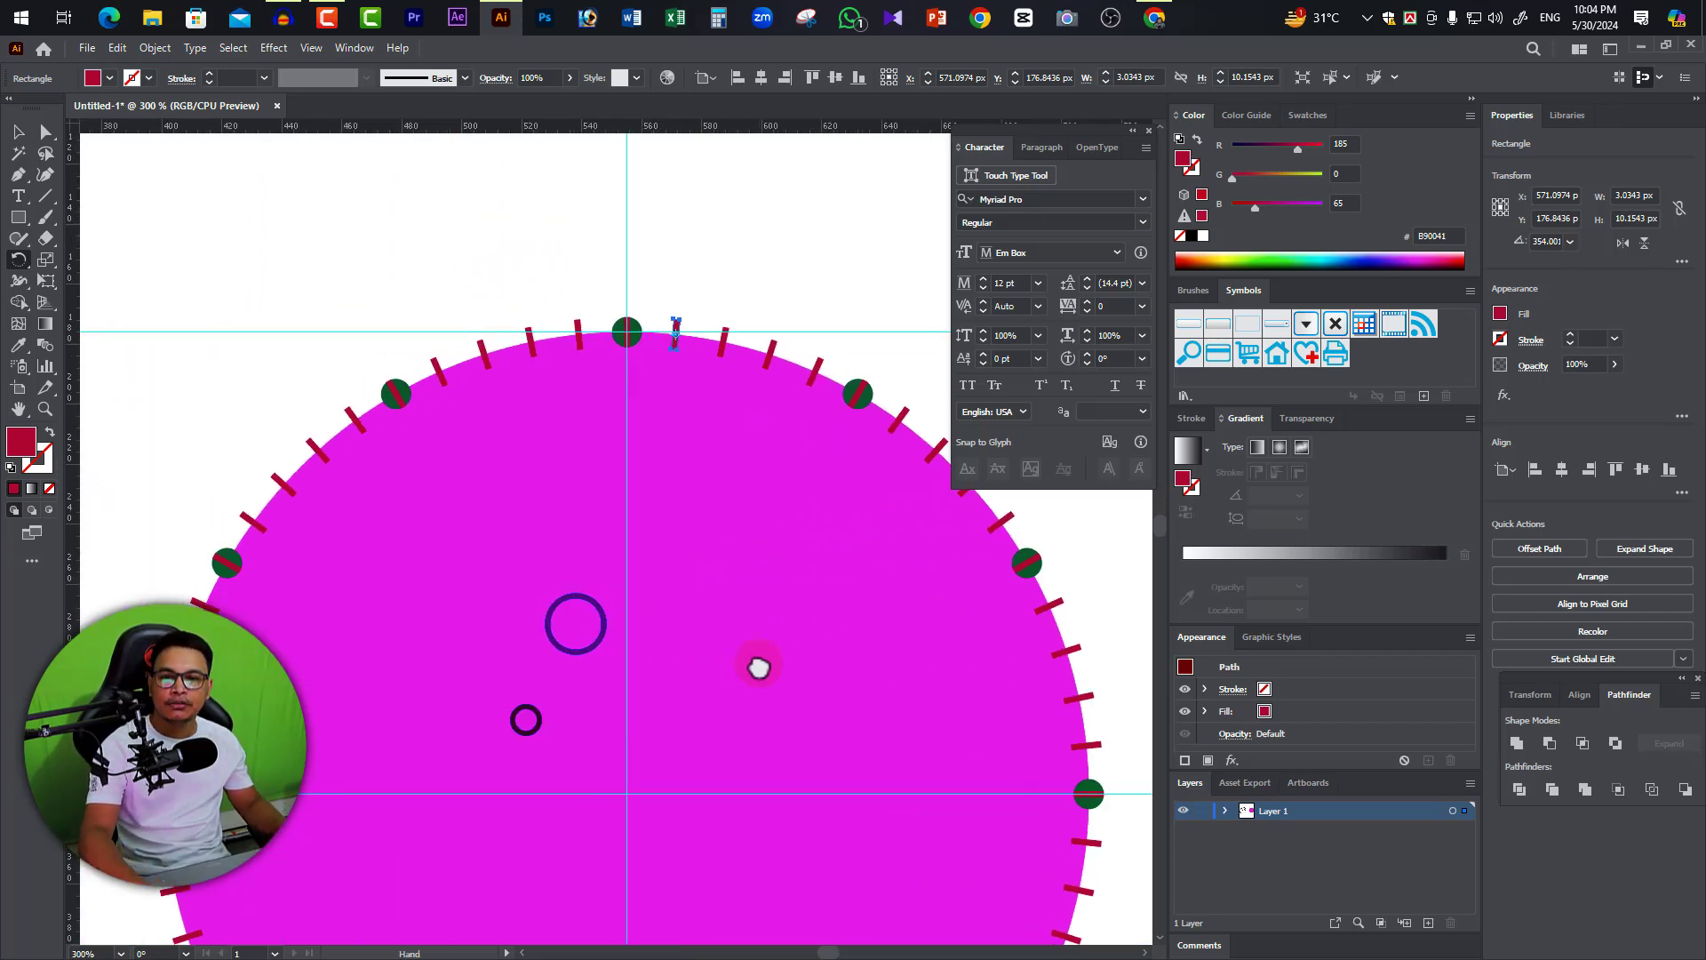
pyautogui.moveTo(759, 668); pyautogui.dragTo(716, 609)
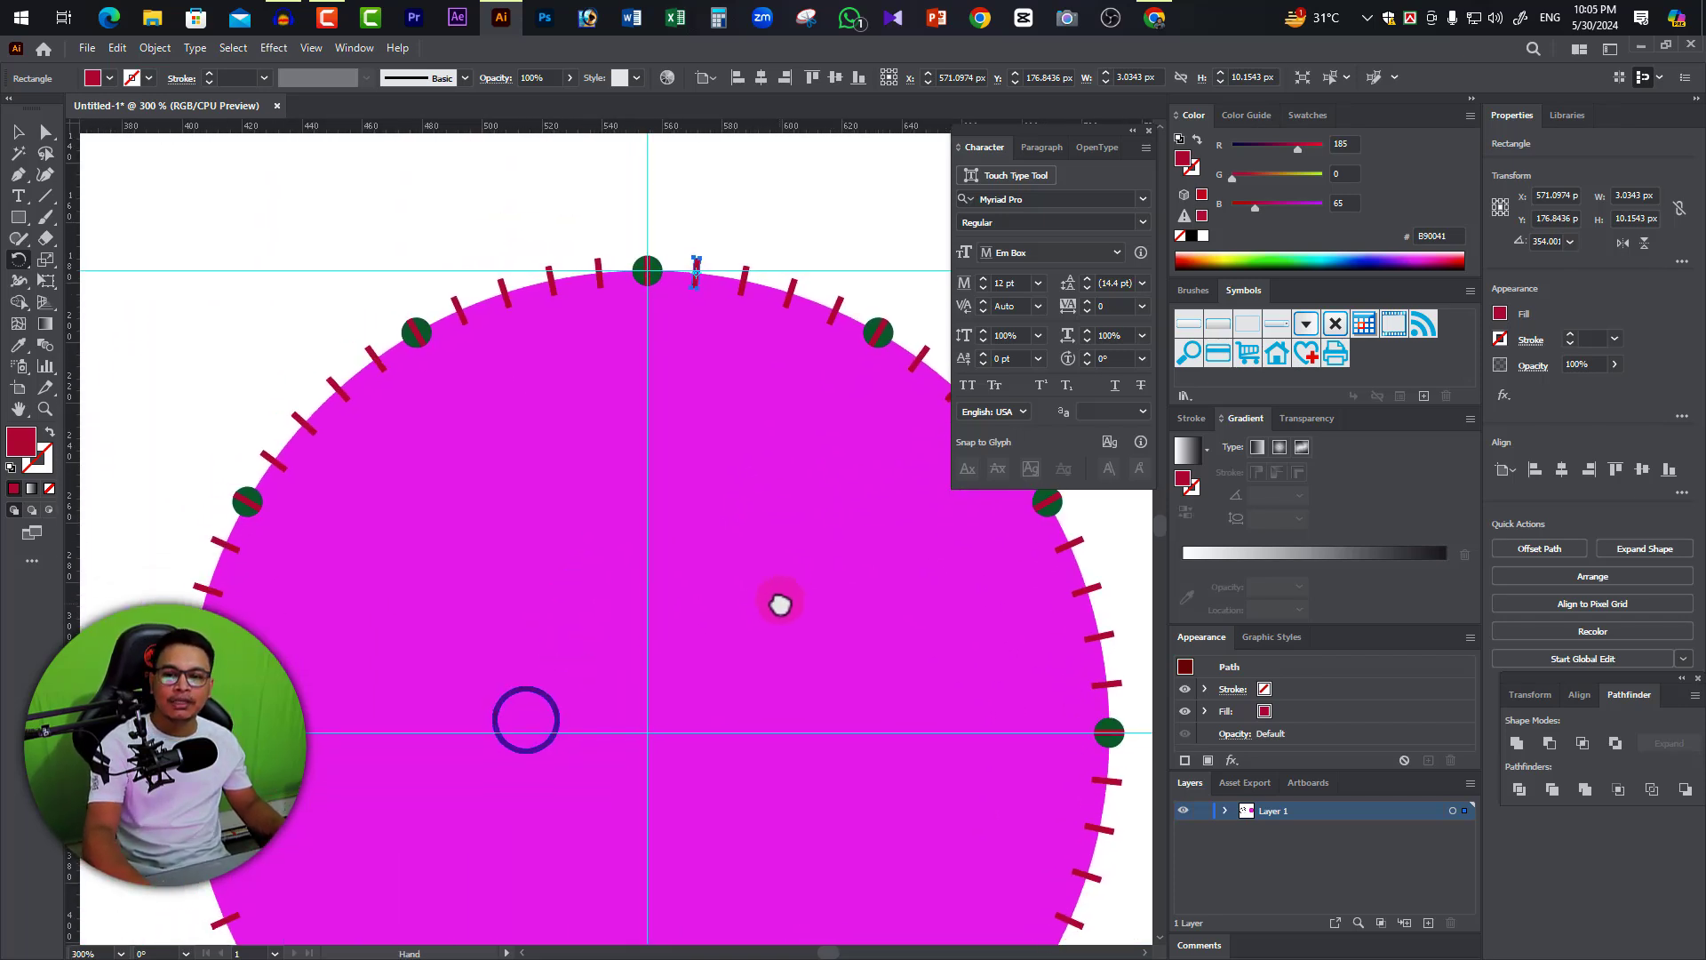
pyautogui.keyDown('alt'); pyautogui.click(646, 412); pyautogui.keyUp('alt')
pyautogui.keyDown('alt'); pyautogui.click(645, 412); pyautogui.keyUp('alt')
pyautogui.moveTo(702, 708); pyautogui.dragTo(723, 483)
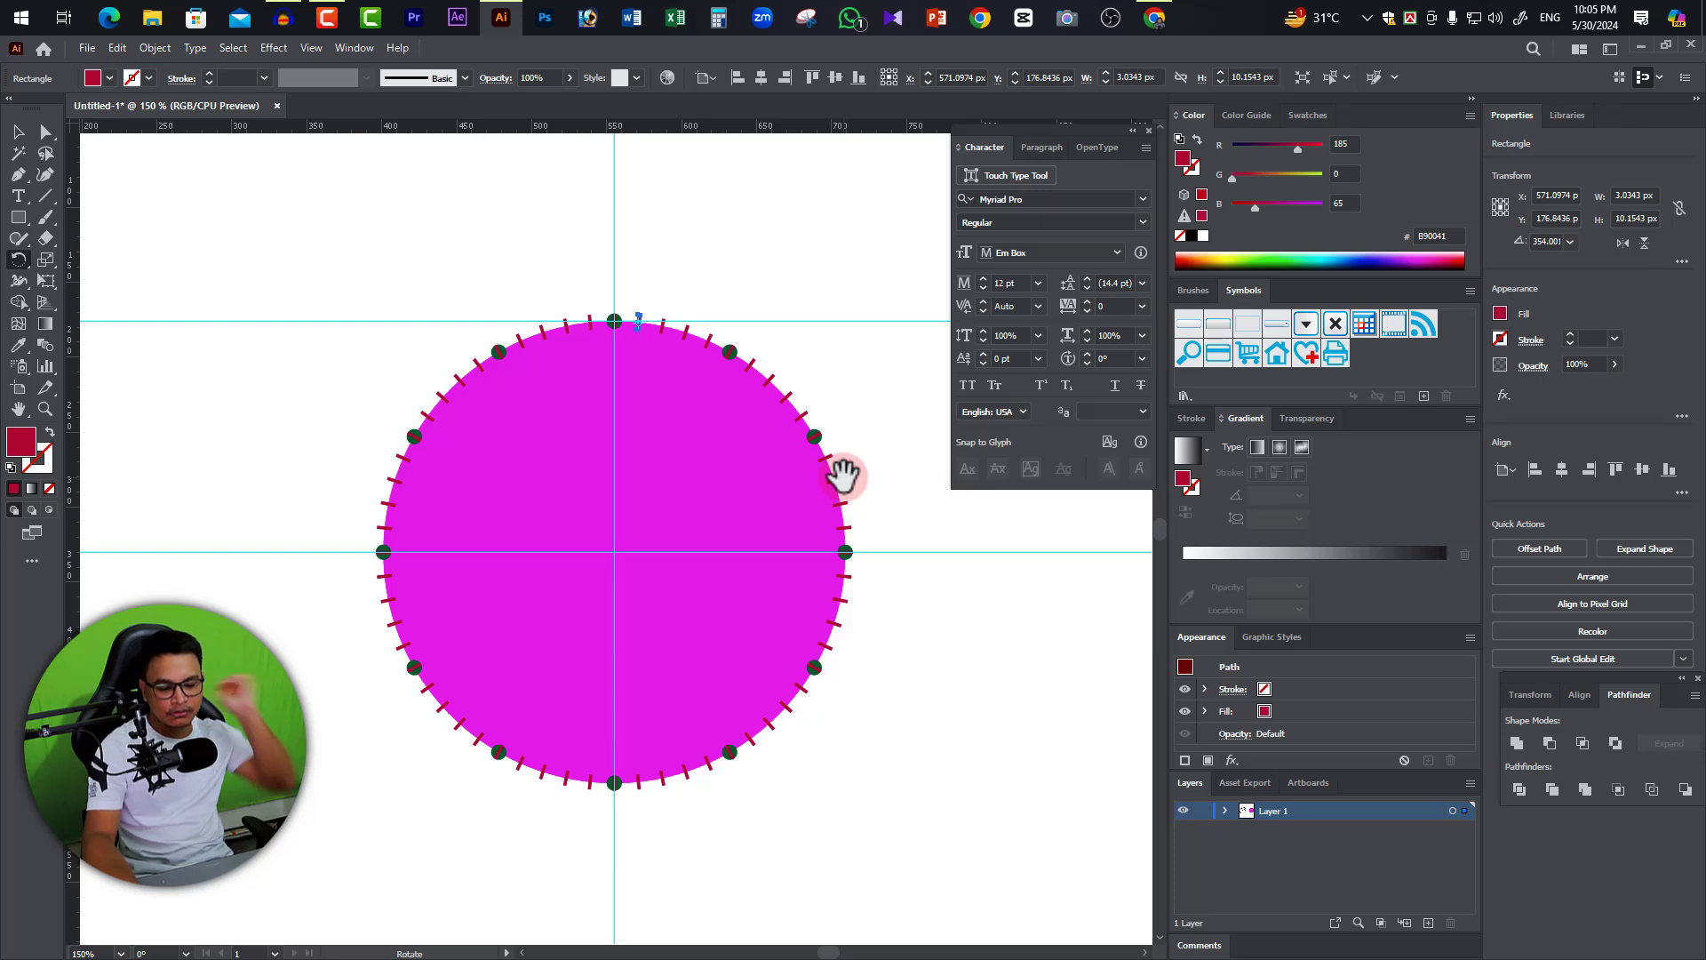
pyautogui.hotkey('ctrl', ';')
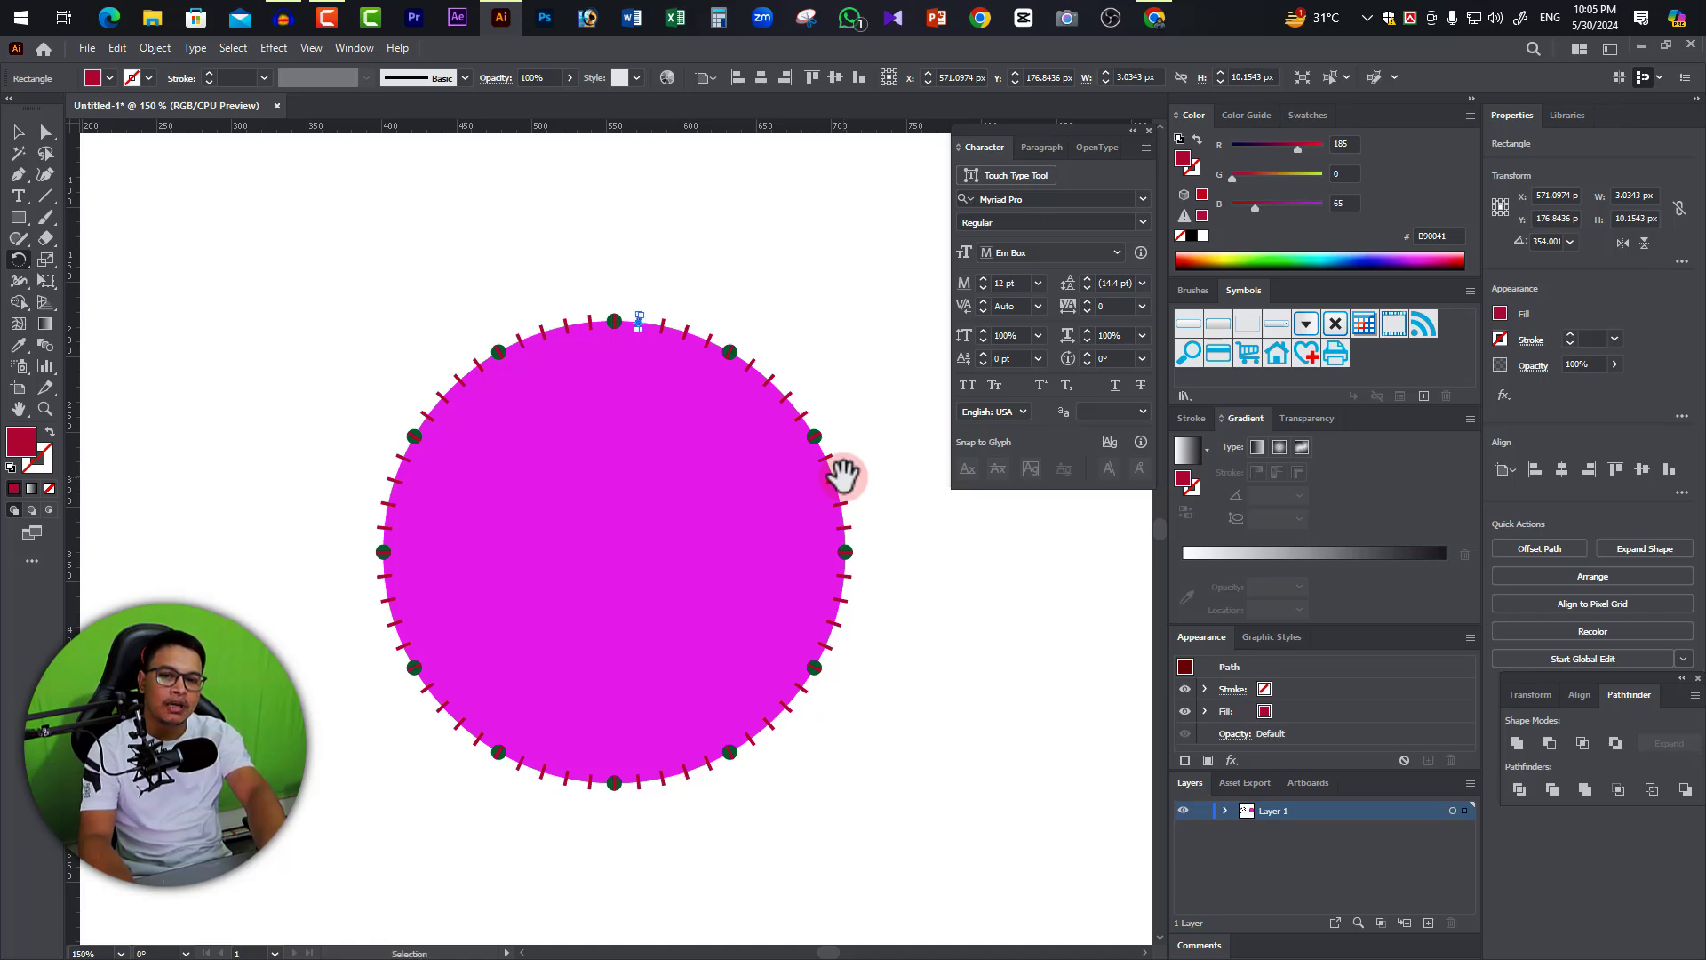
pyautogui.hotkey('ctrl', ';')
pyautogui.hotkey('ctrl', ';')
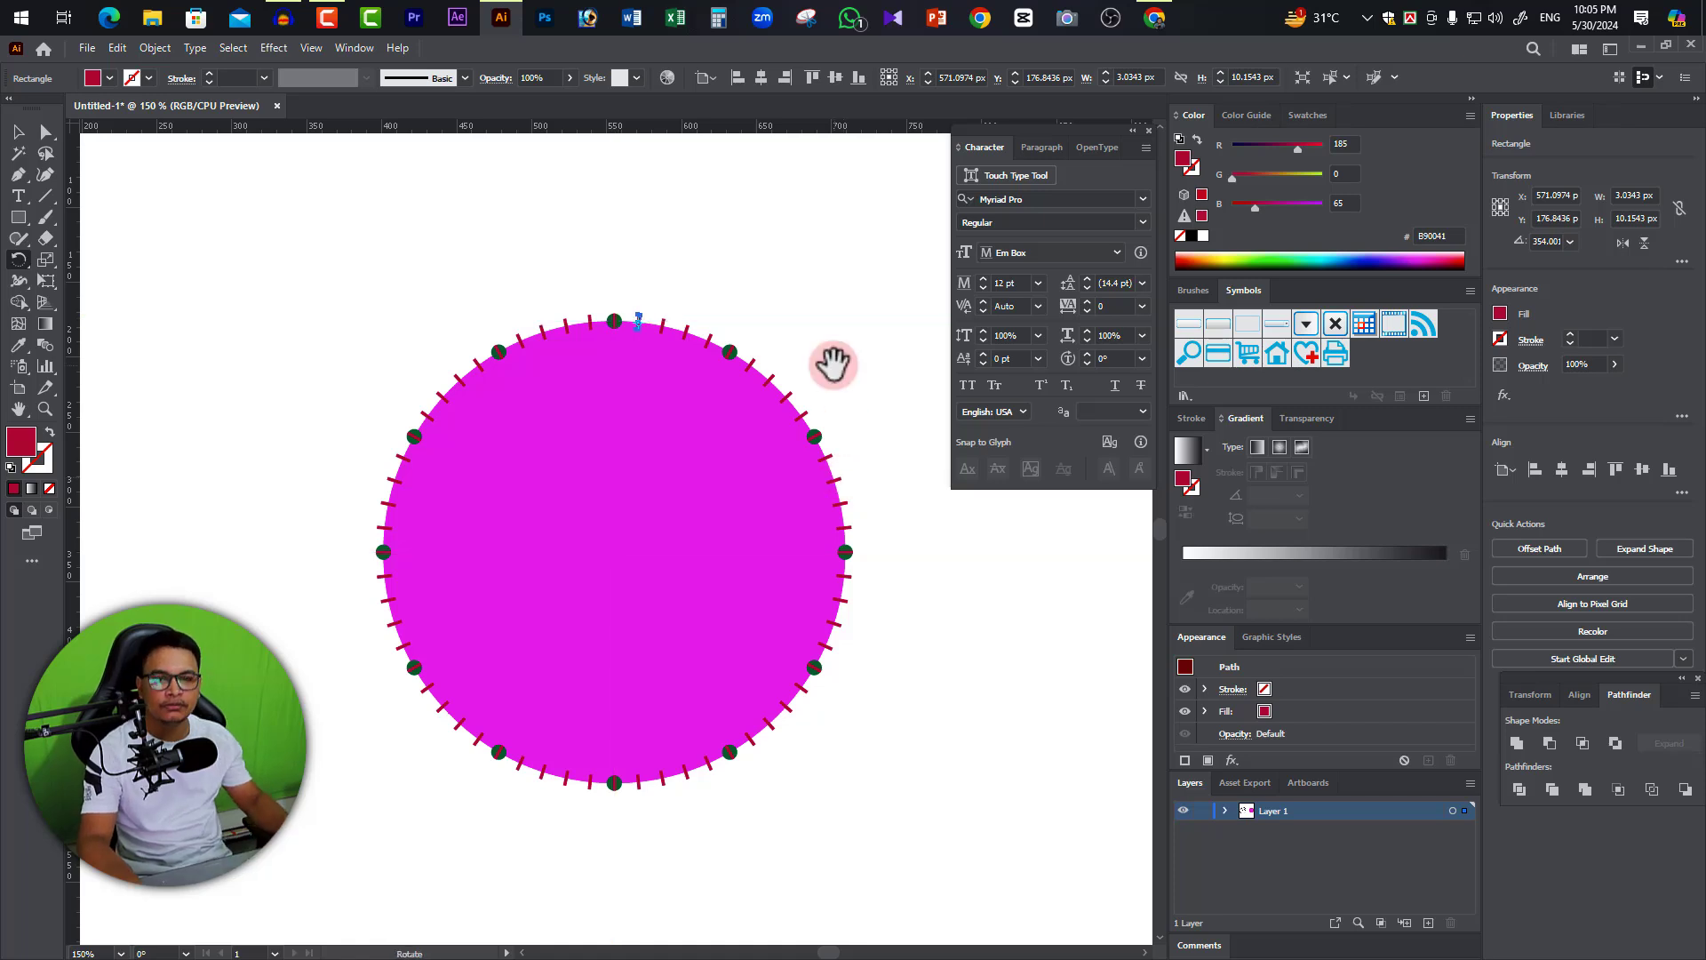
pyautogui.click(563, 362)
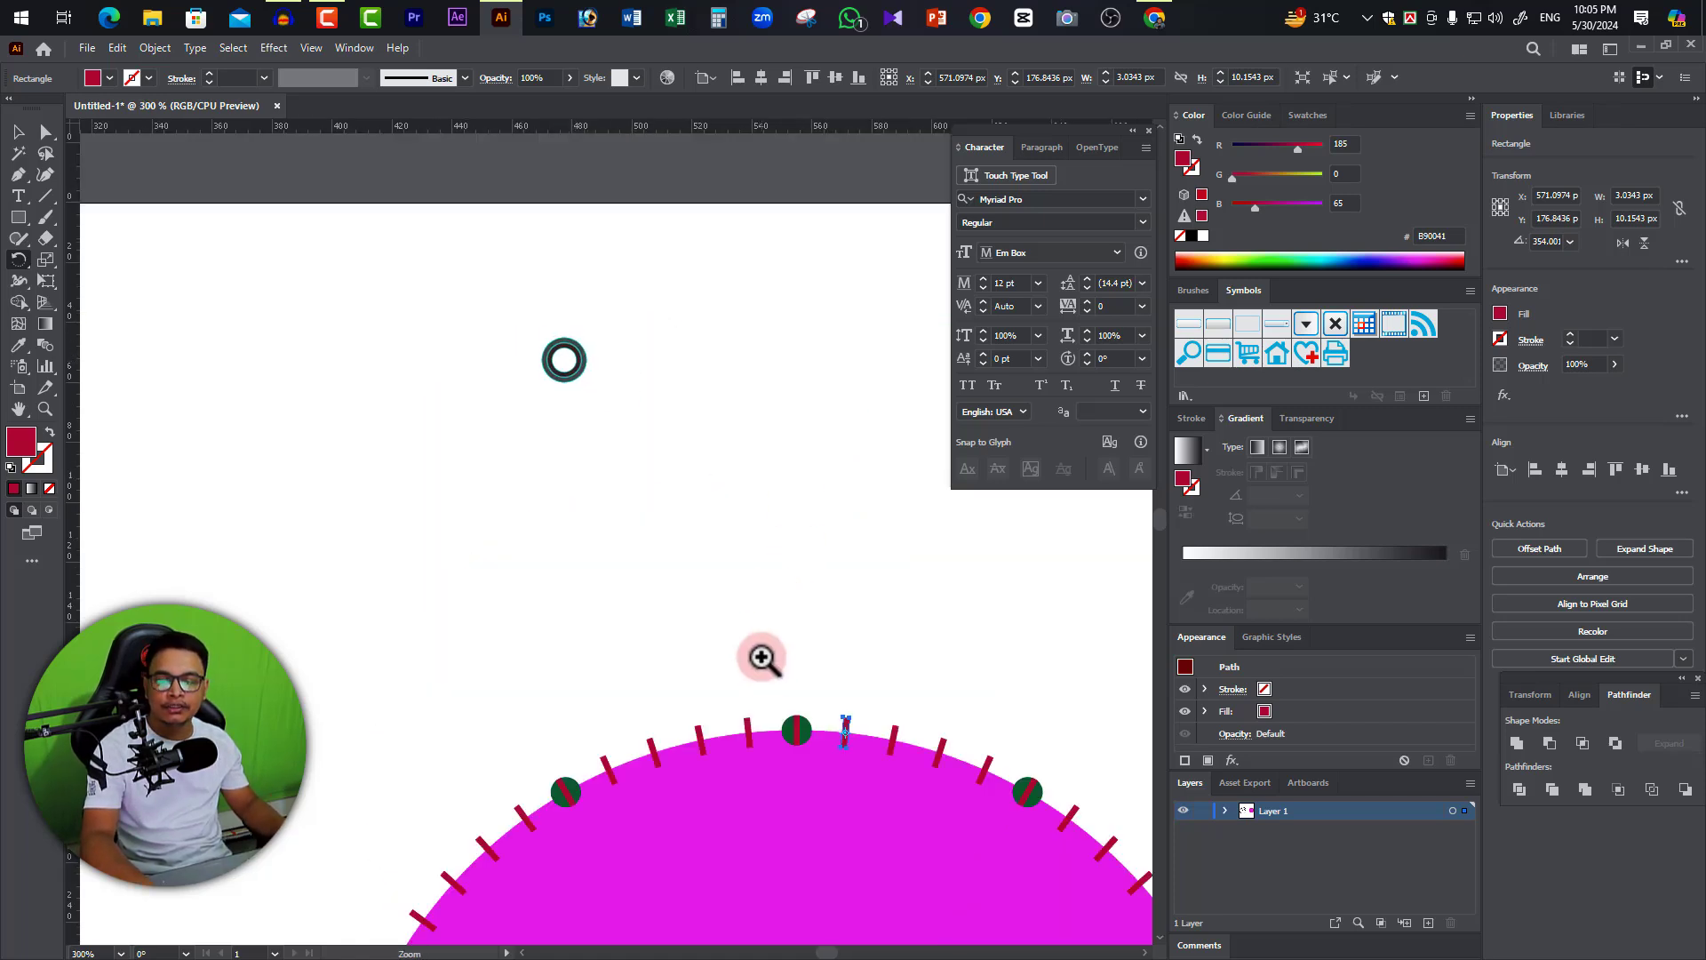
pyautogui.click(765, 668)
pyautogui.click(639, 505)
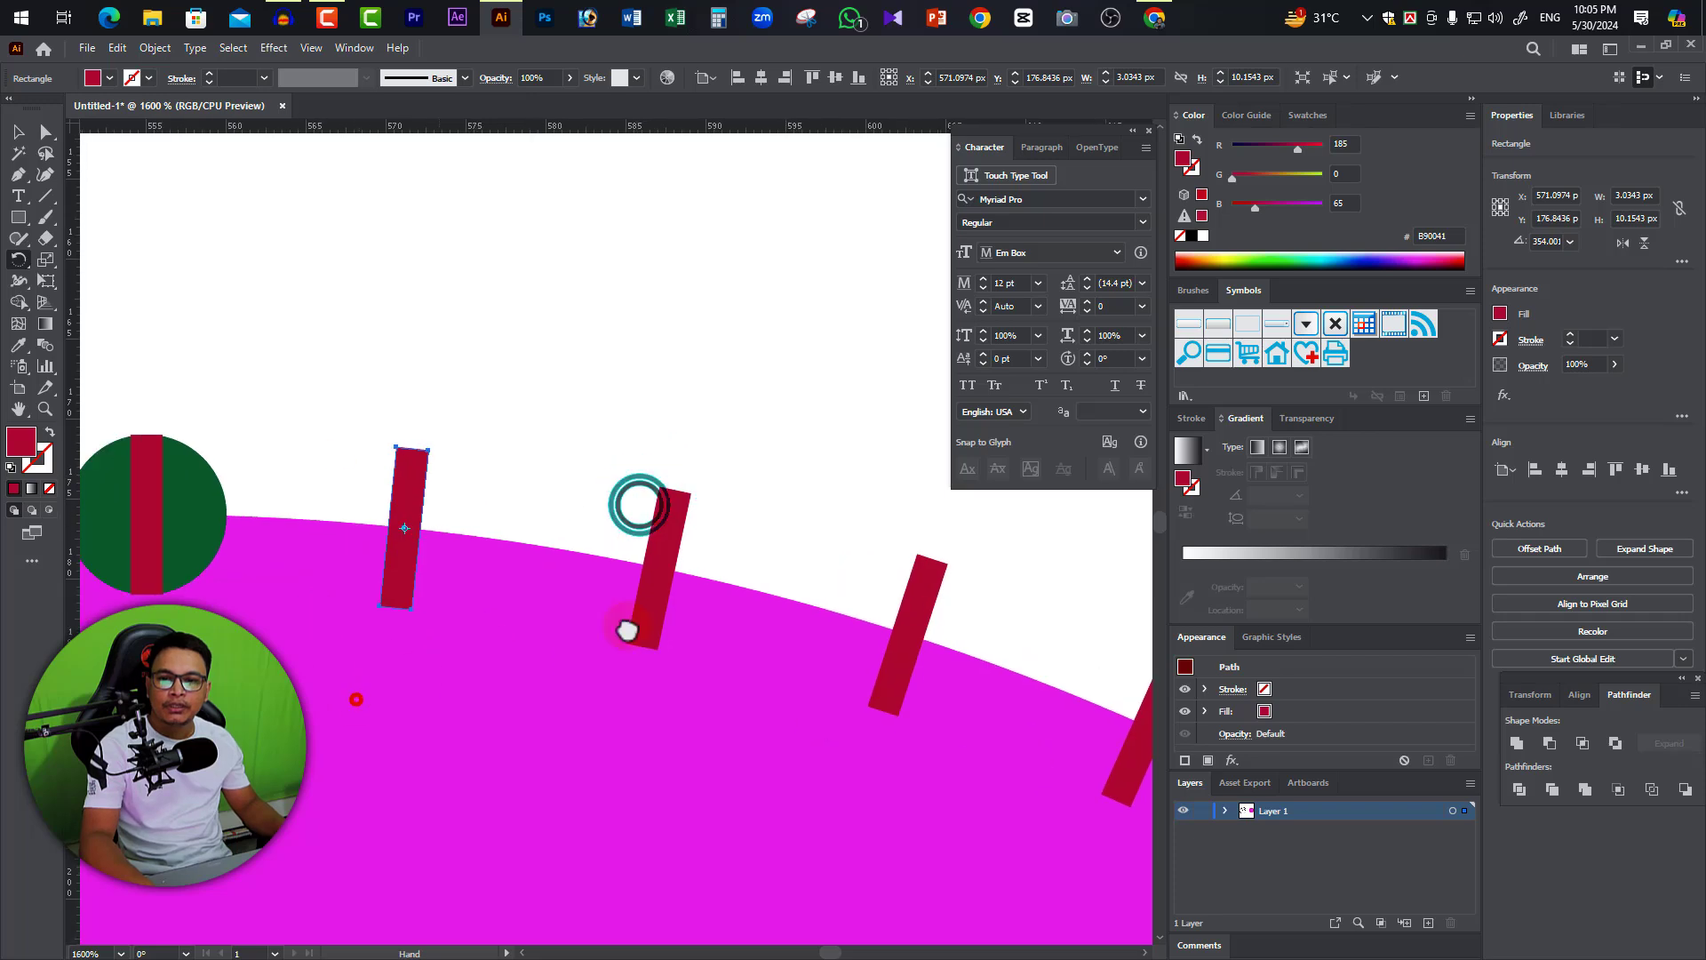
pyautogui.moveTo(463, 628); pyautogui.dragTo(791, 601)
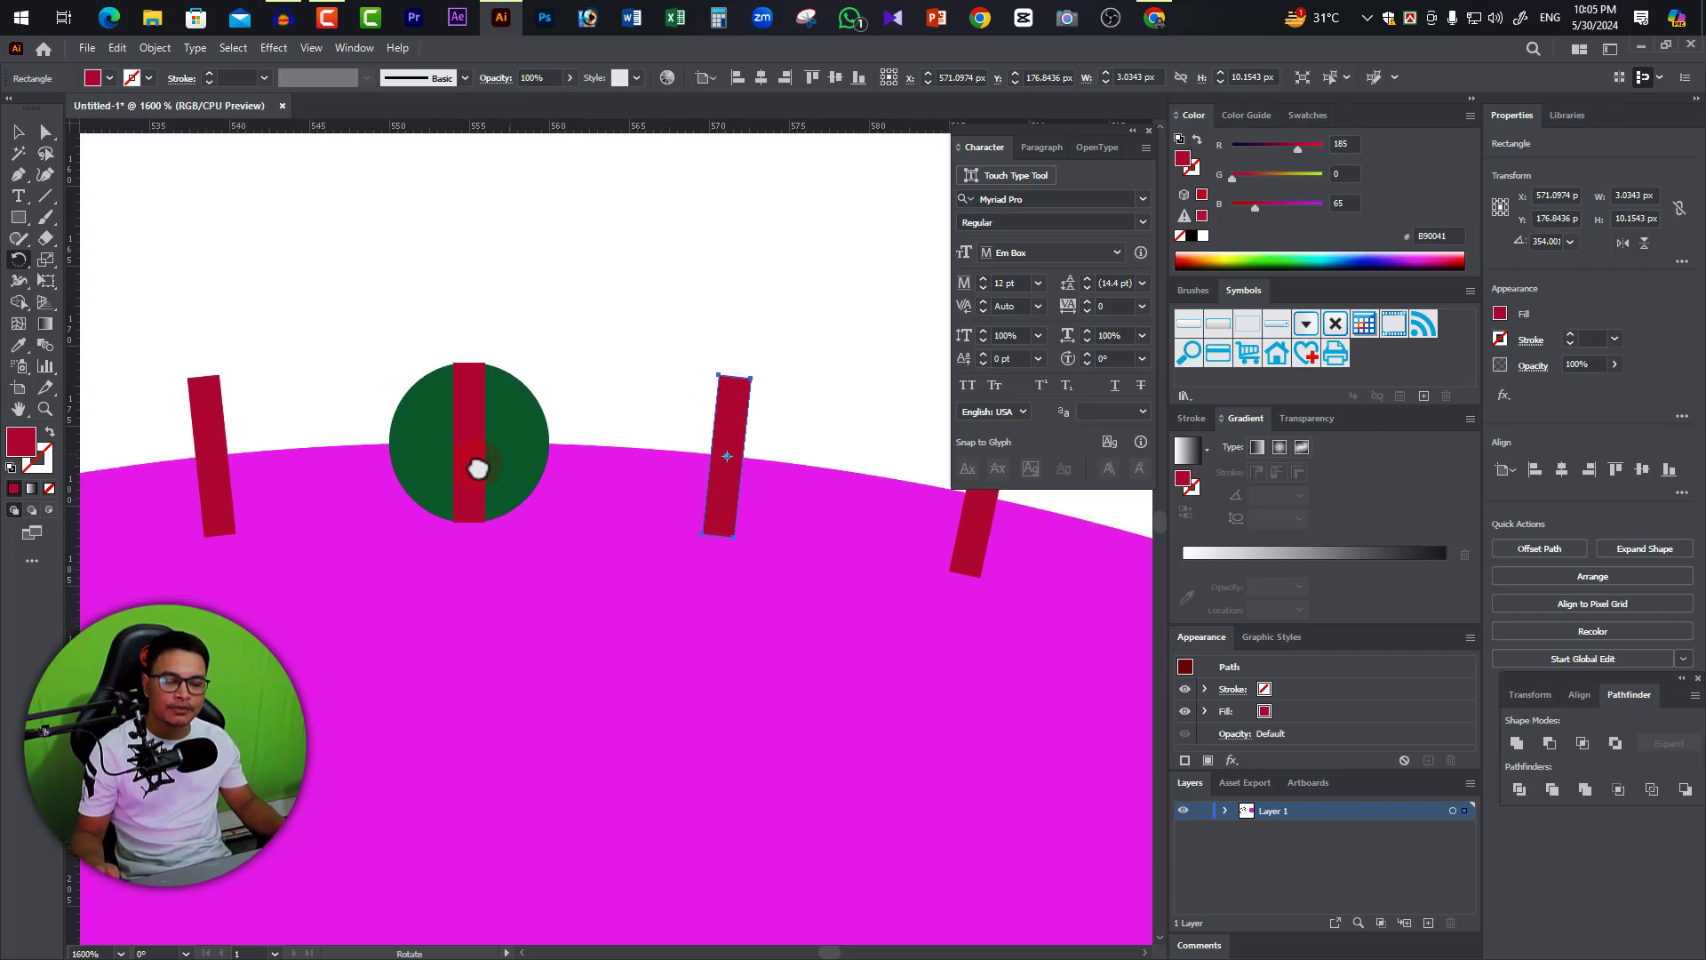
pyautogui.click(18, 132)
# Zoom to the 12 o'clock dot and try selecting the circle, green dot and red bar.
pyautogui.click(567, 285)
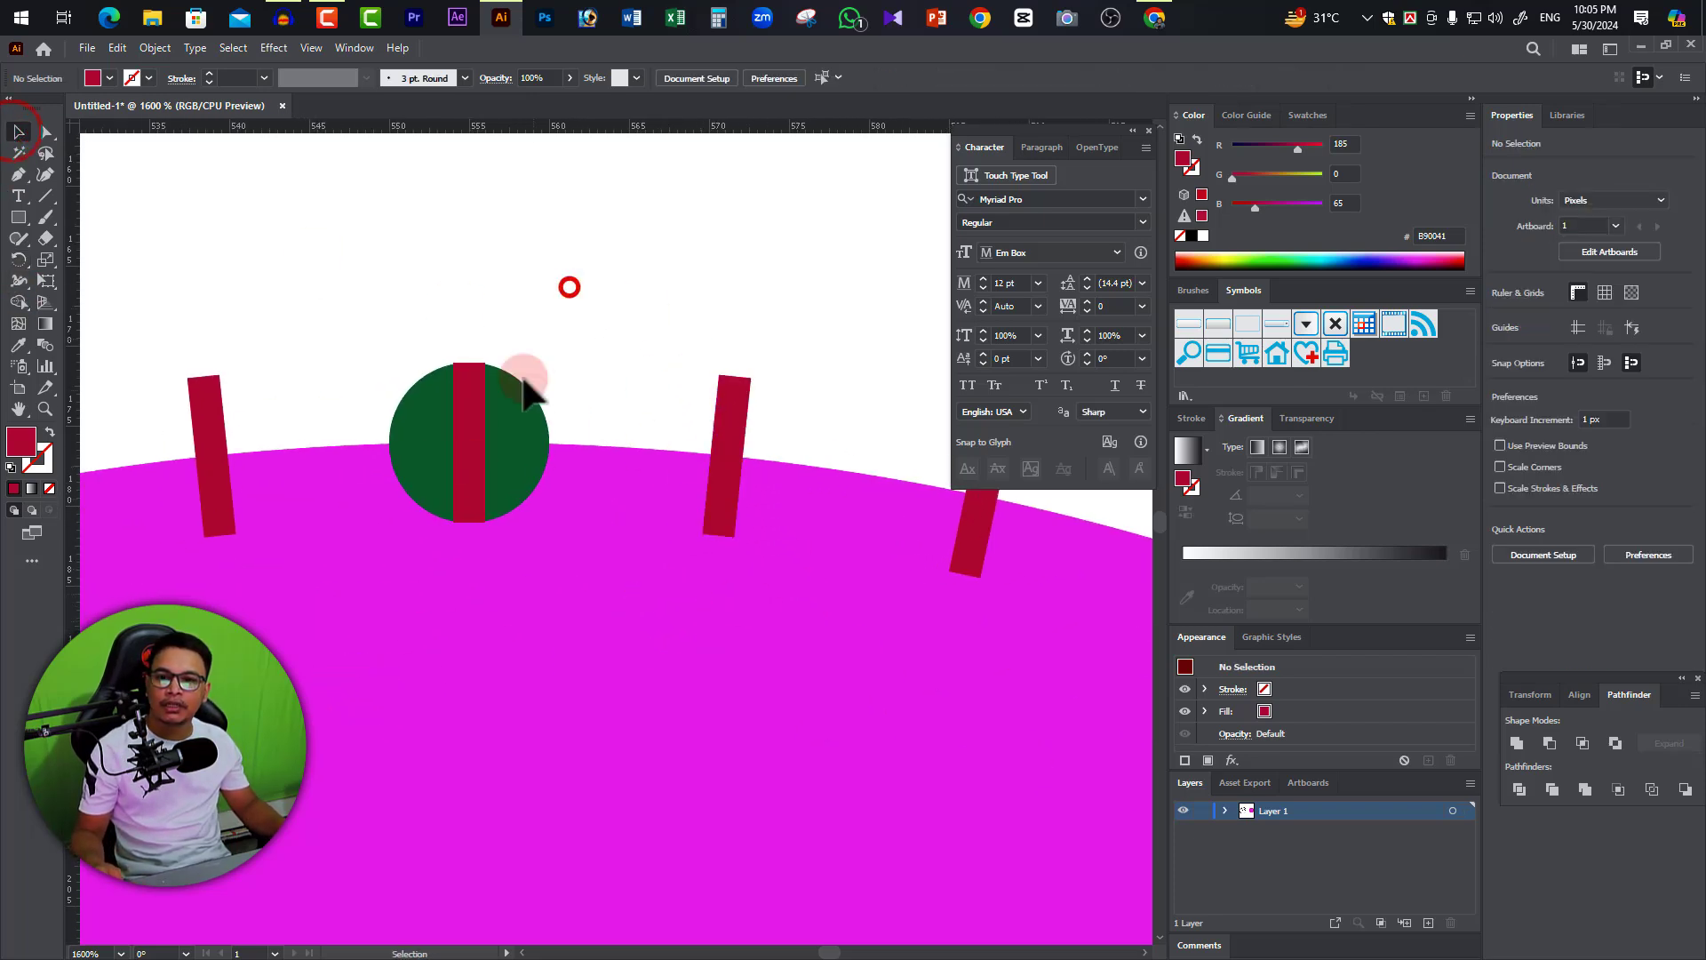
pyautogui.click(455, 420)
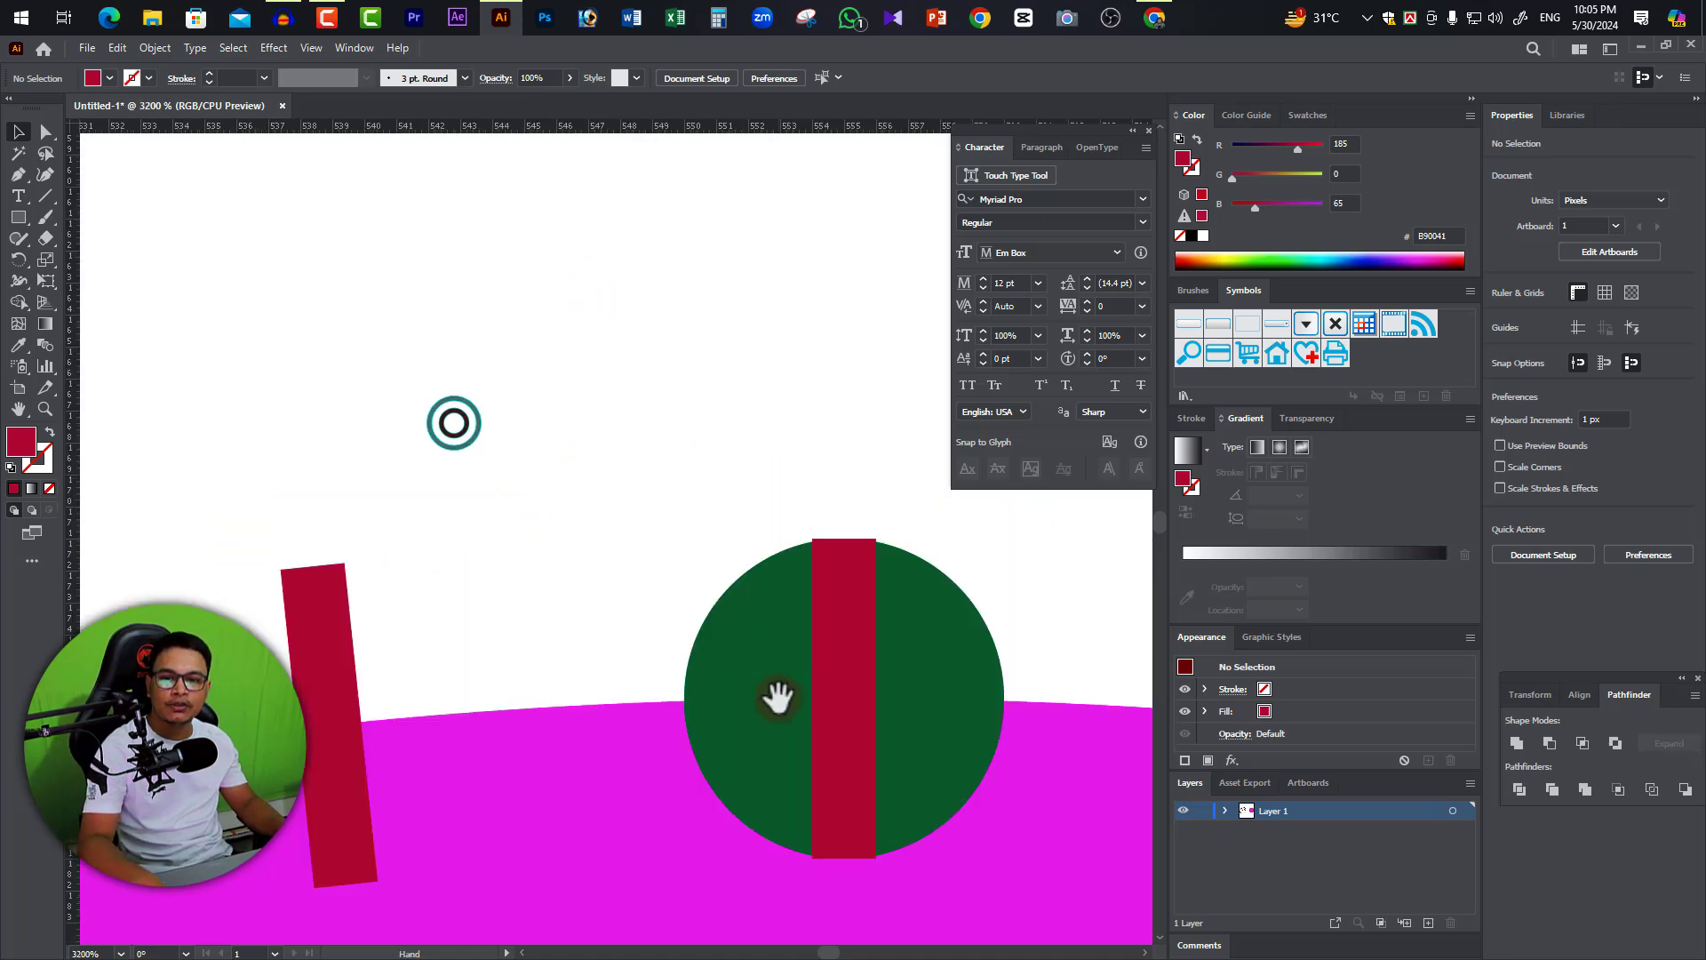
pyautogui.moveTo(774, 696); pyautogui.dragTo(442, 560)
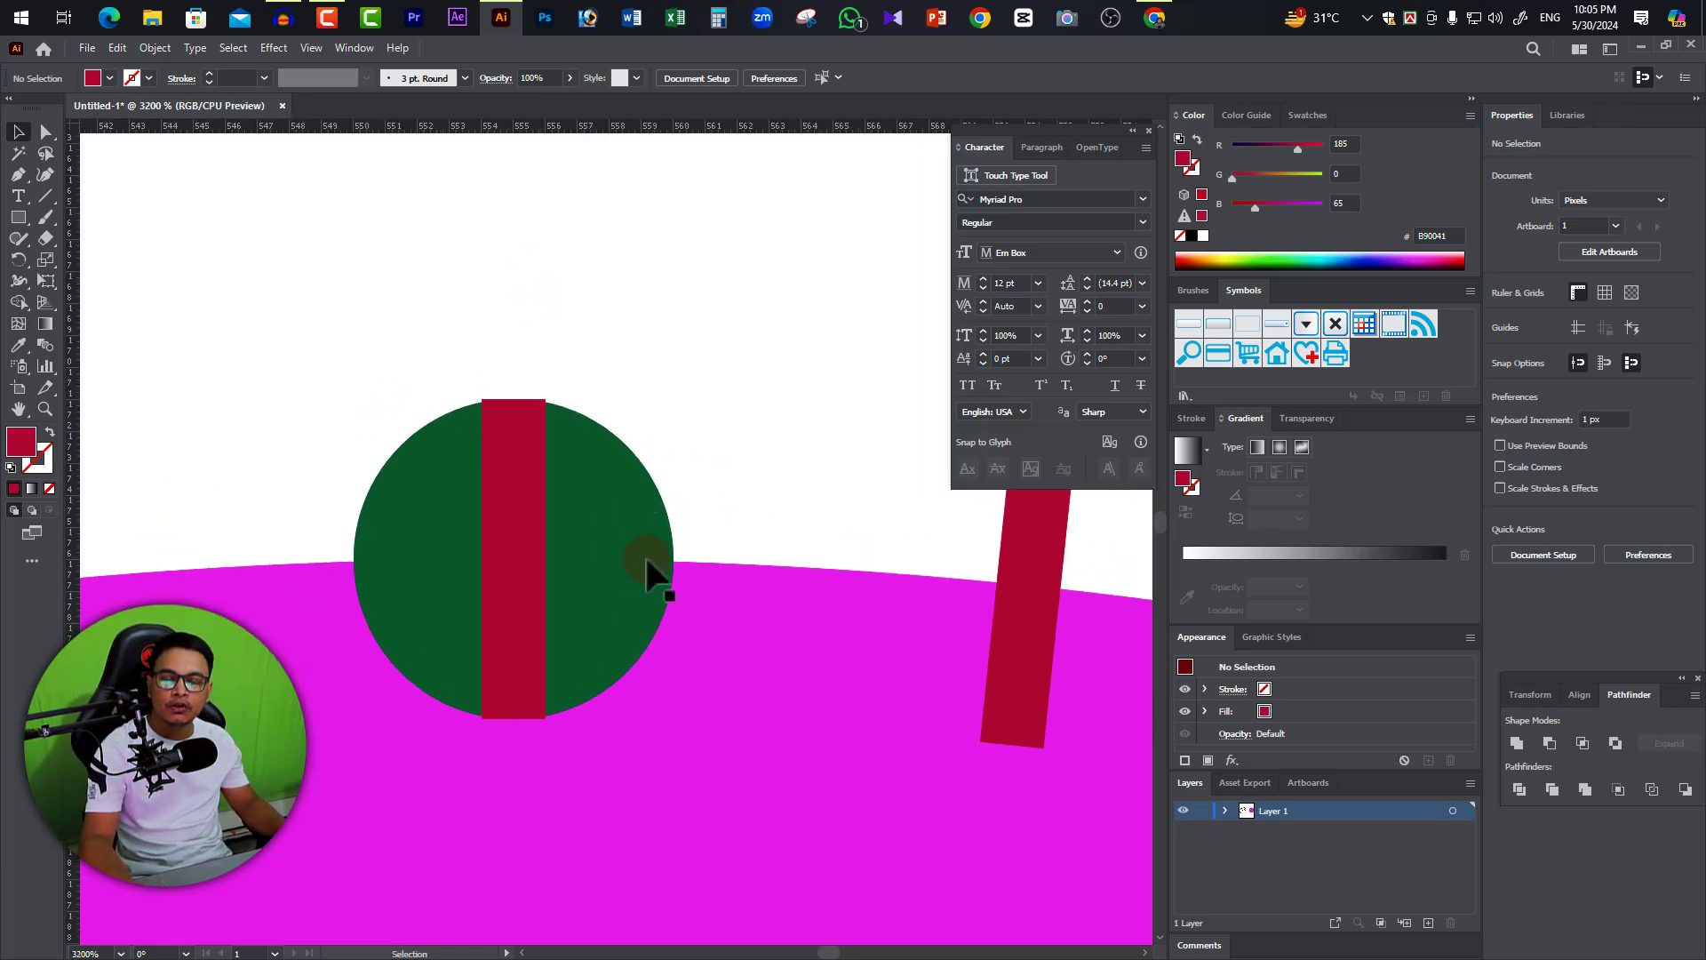
pyautogui.click(760, 625)
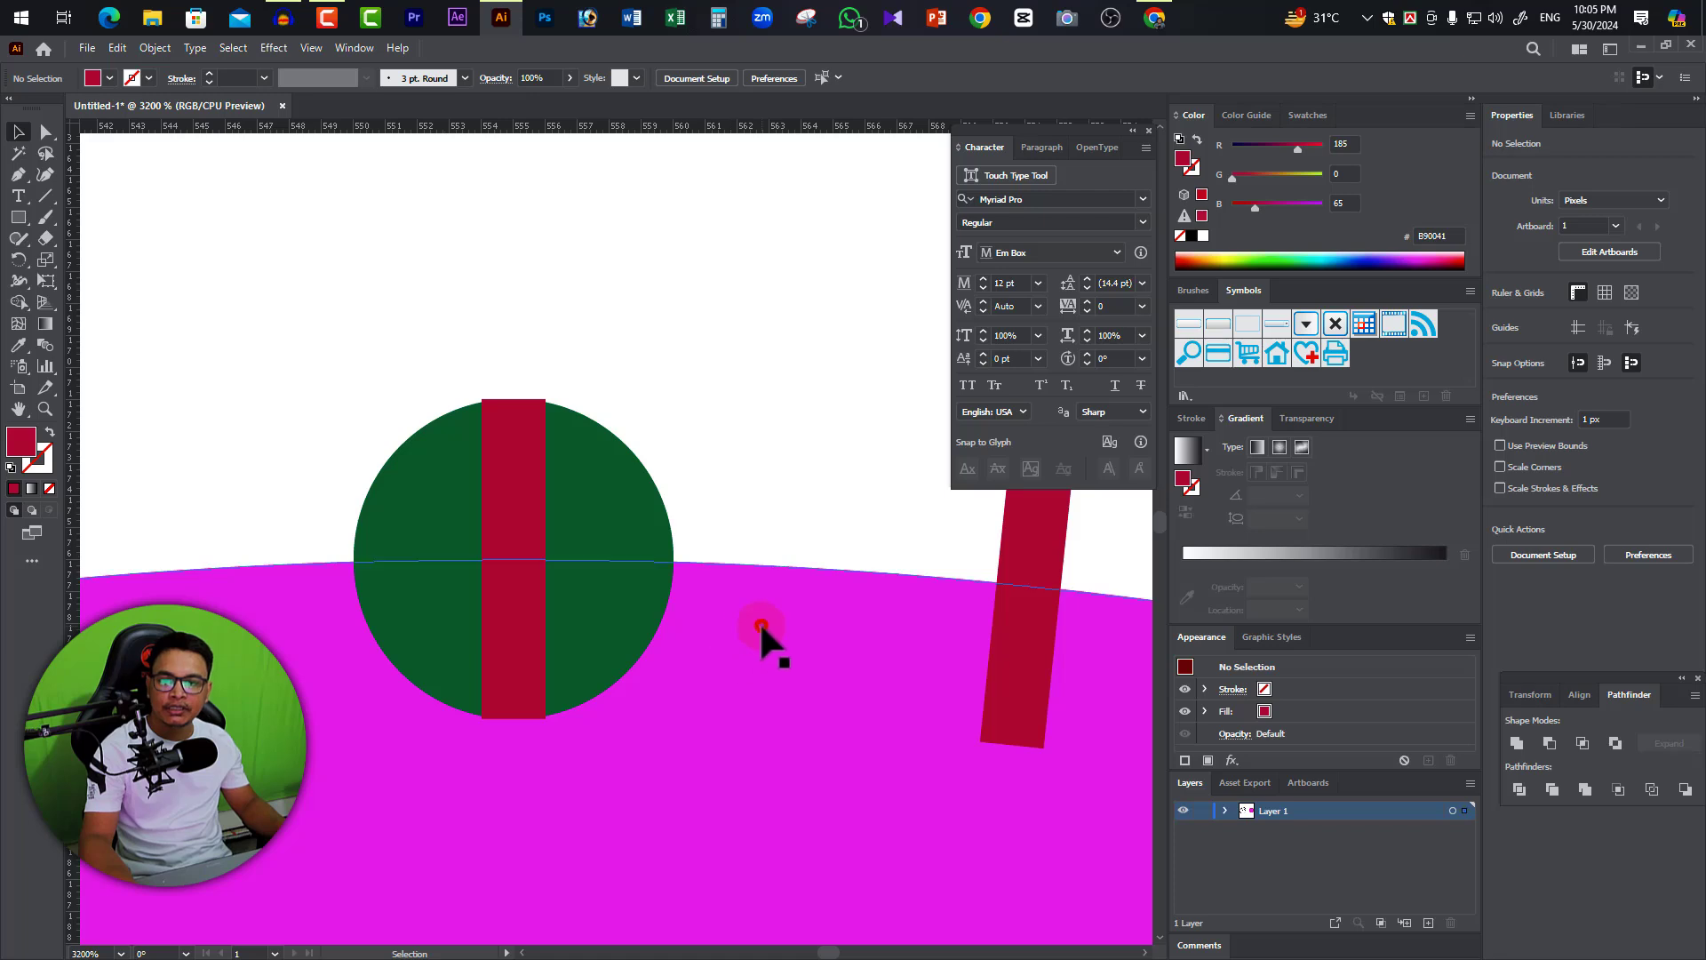
pyautogui.click(628, 498)
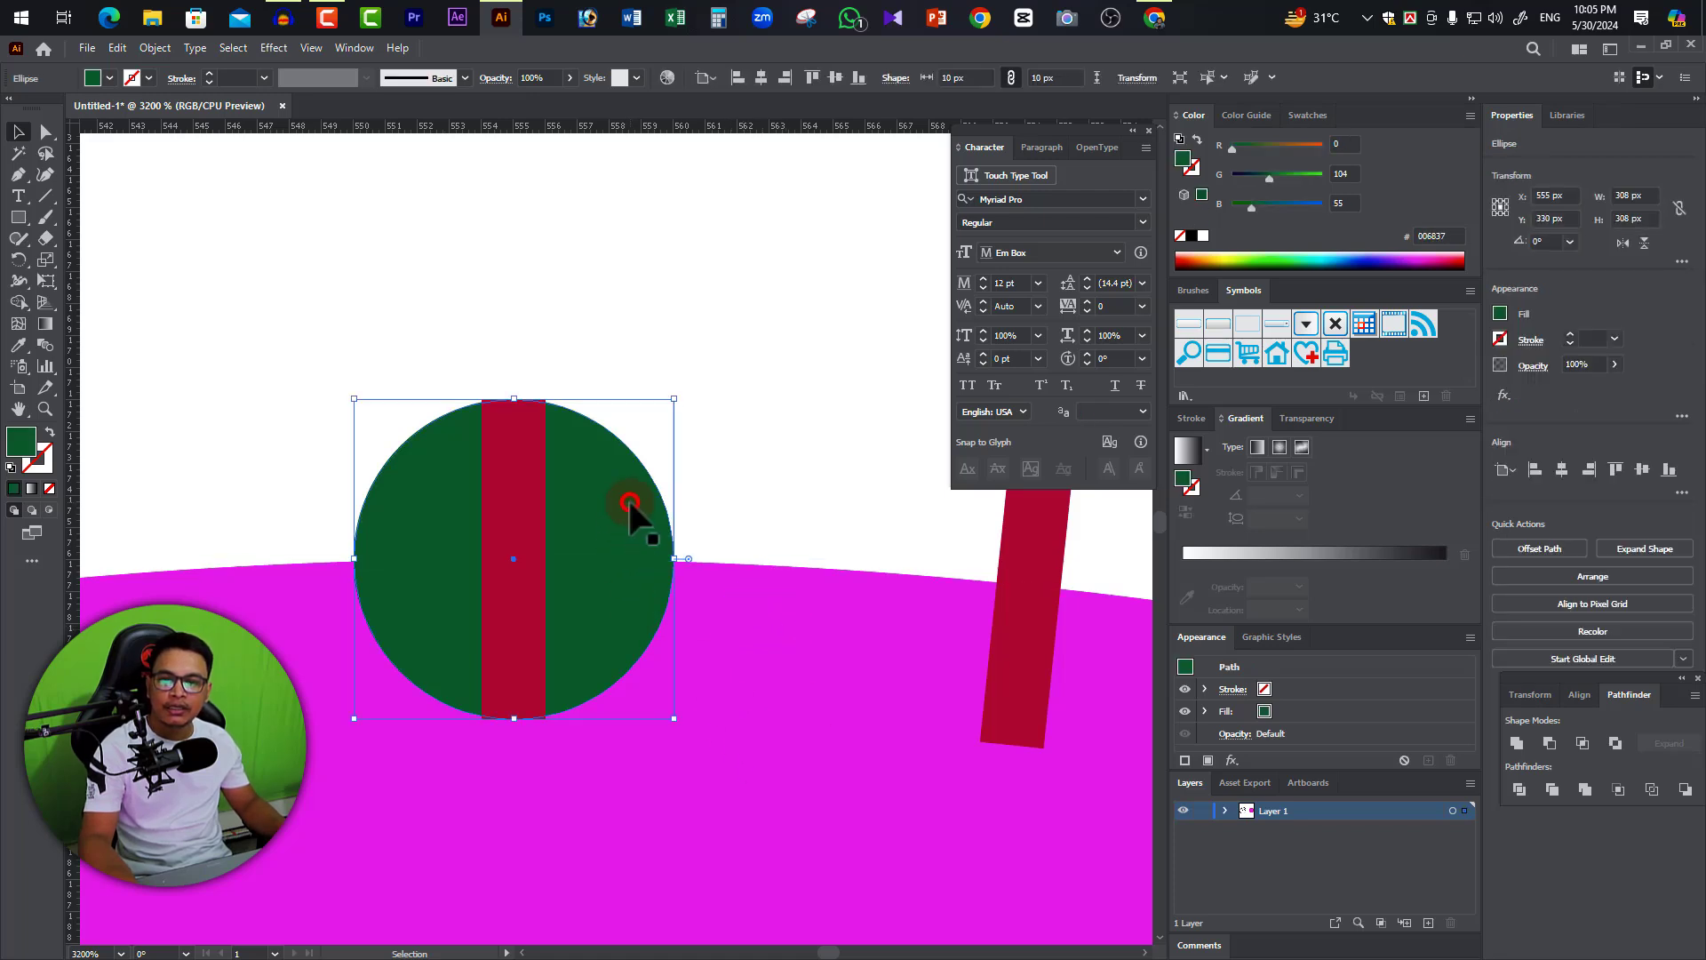
pyautogui.click(522, 494)
pyautogui.click(528, 455)
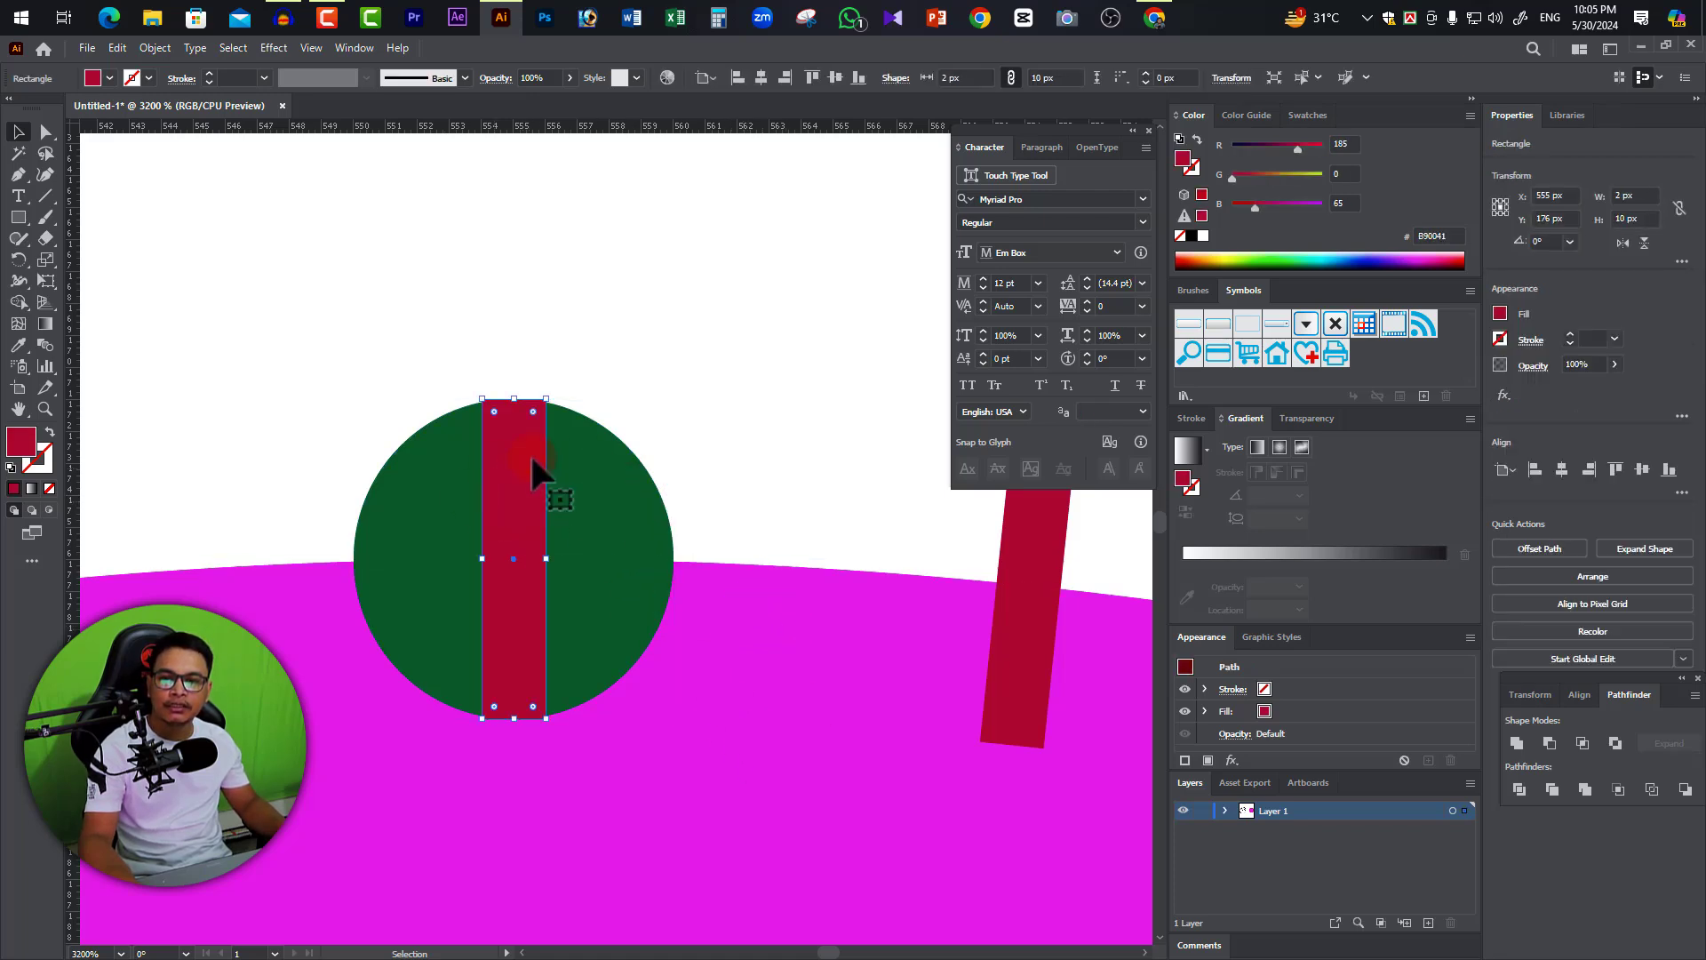
pyautogui.click(587, 528)
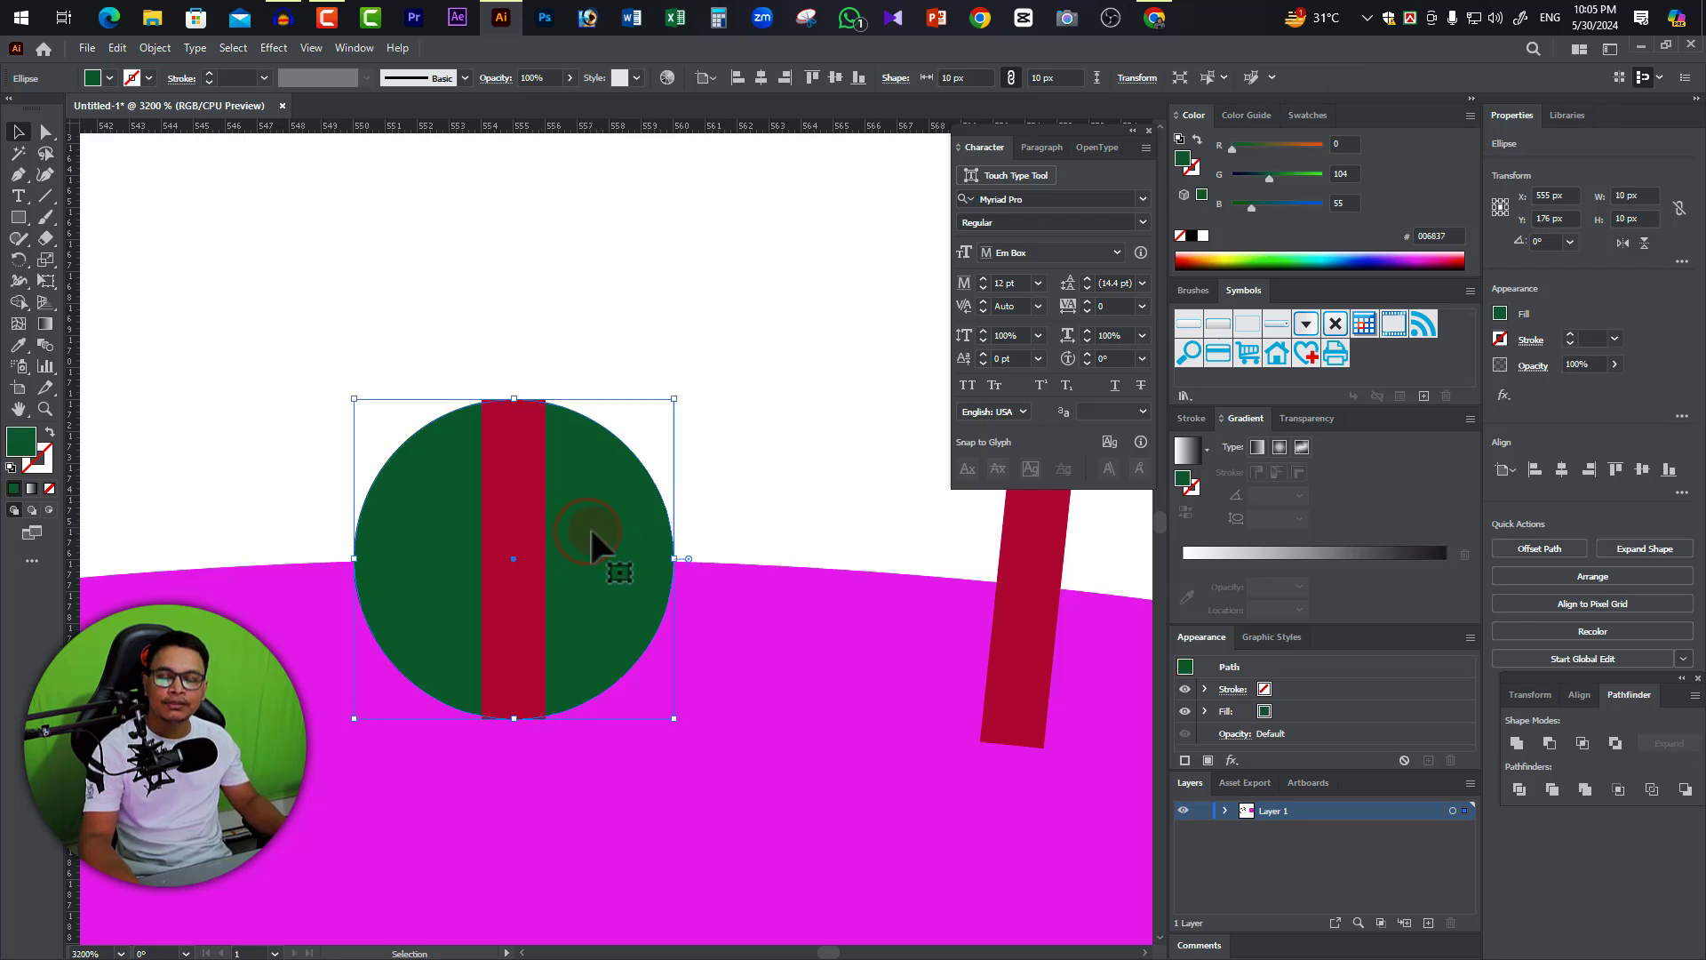
pyautogui.click(499, 433)
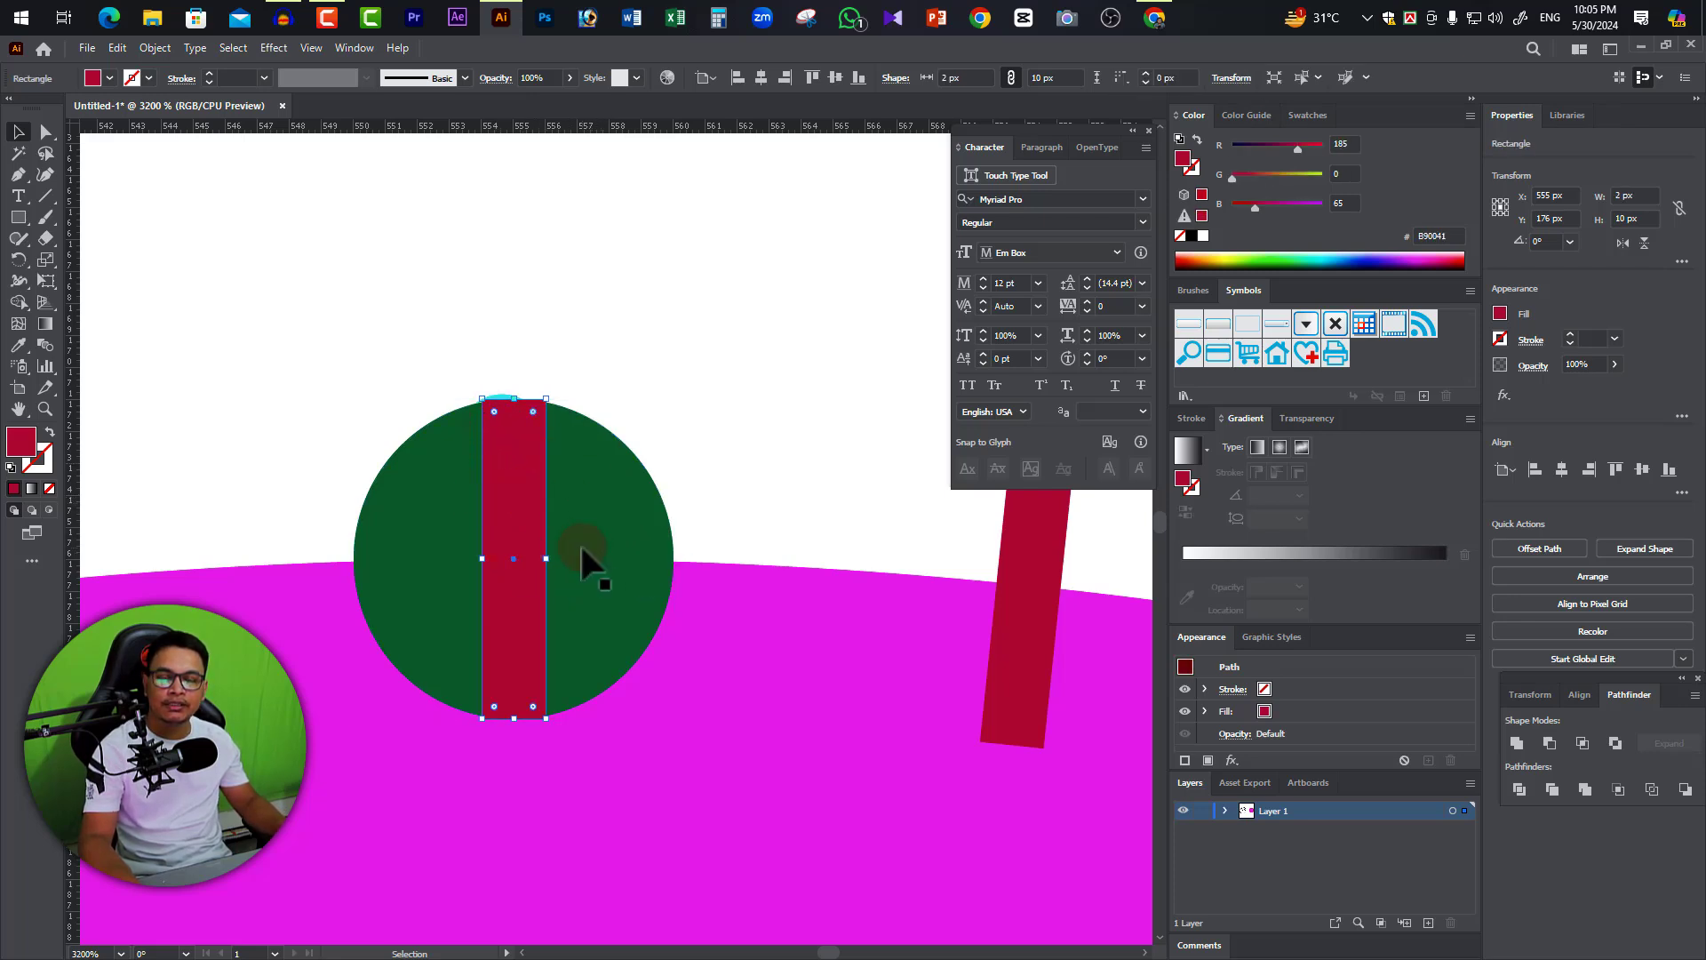
pyautogui.click(673, 352)
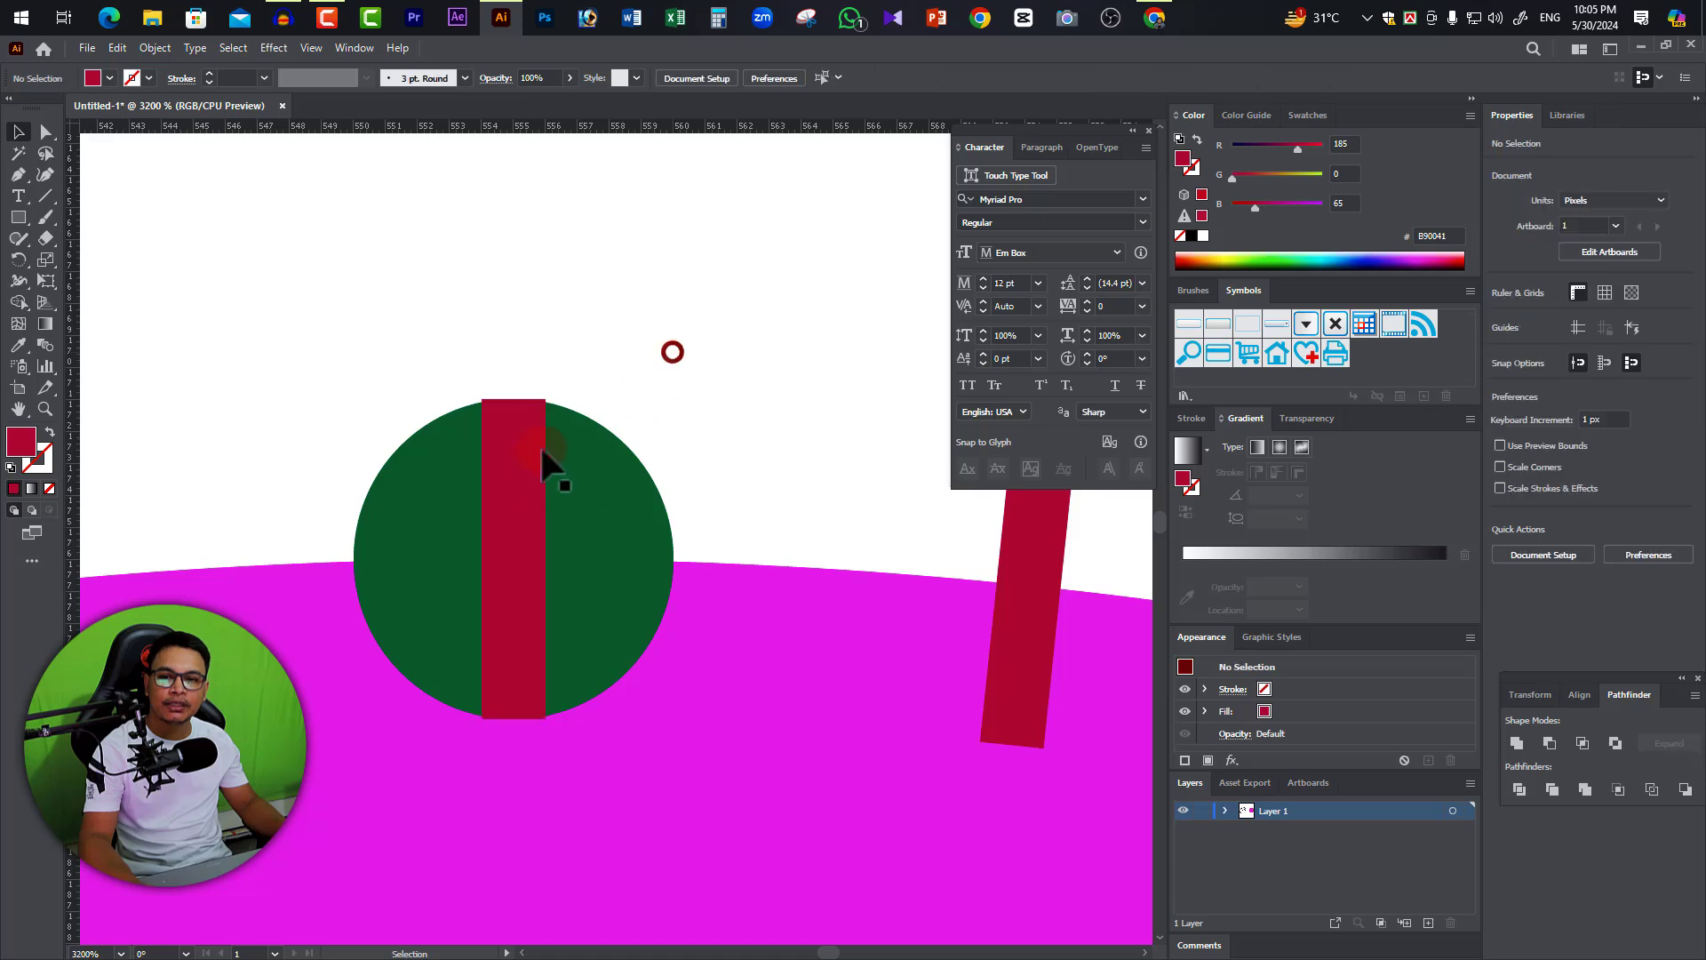
# Delete and restore the red bar over the top dot, then open its context menu.
pyautogui.click(524, 457)
pyautogui.press('Delete')
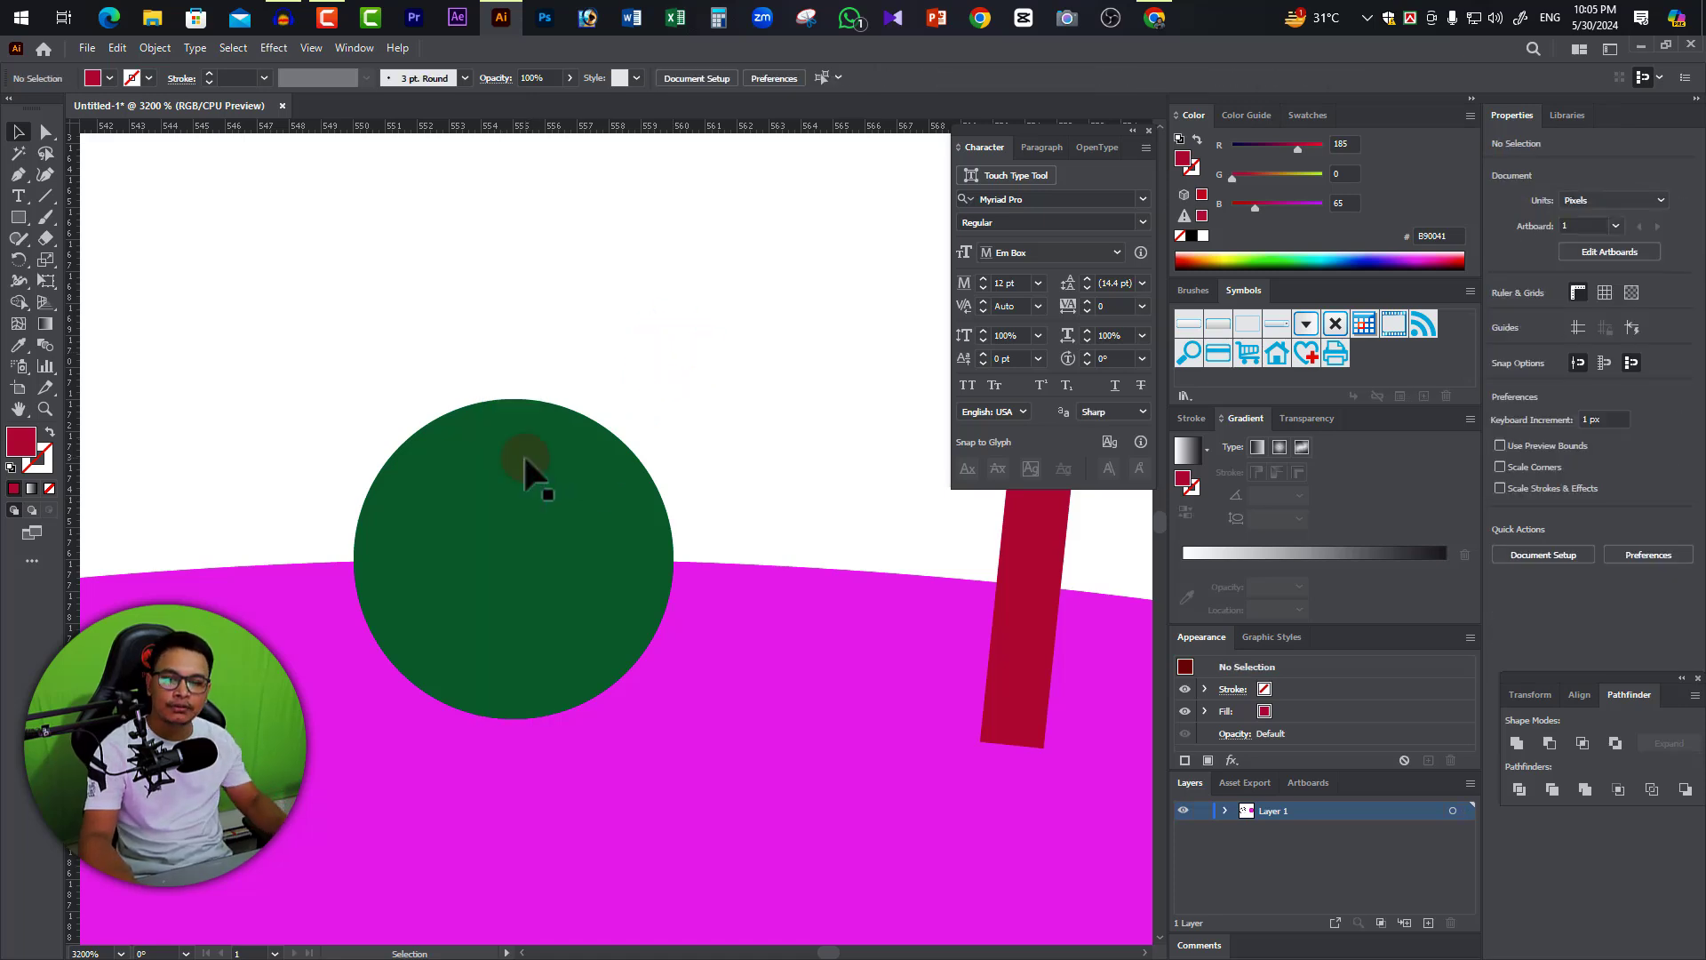
pyautogui.hotkey('ctrl', 'z')
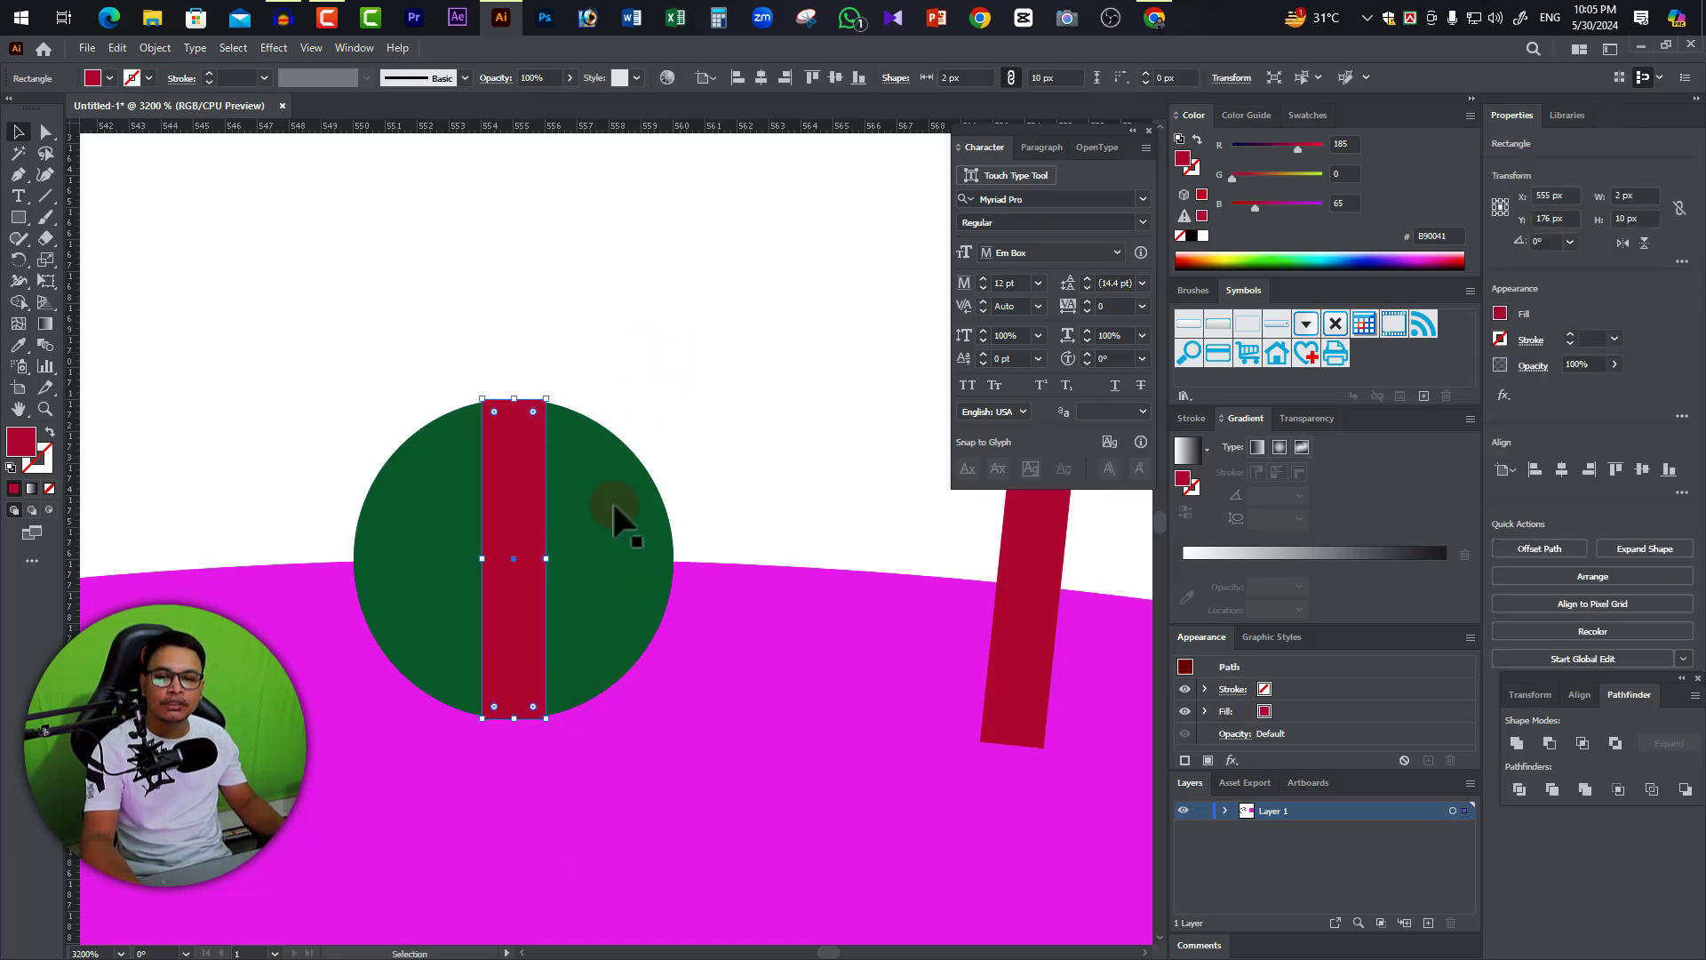
pyautogui.click(736, 342)
pyautogui.click(520, 444)
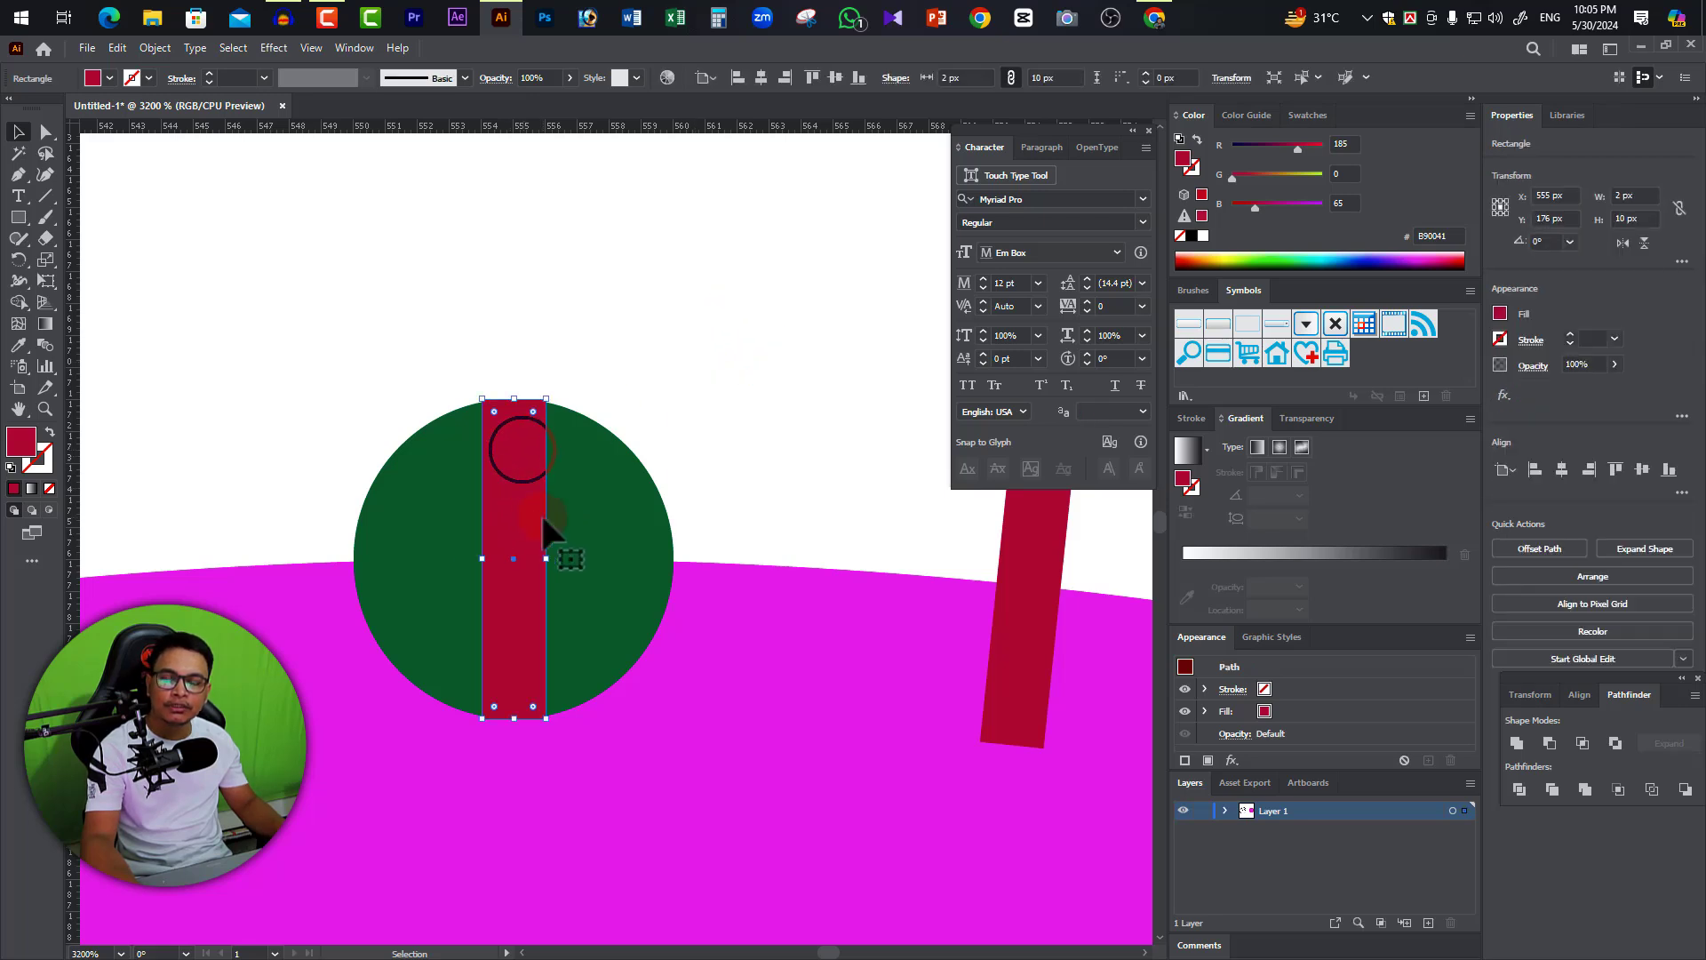
pyautogui.rightClick(508, 487)
pyautogui.moveTo(560, 797)
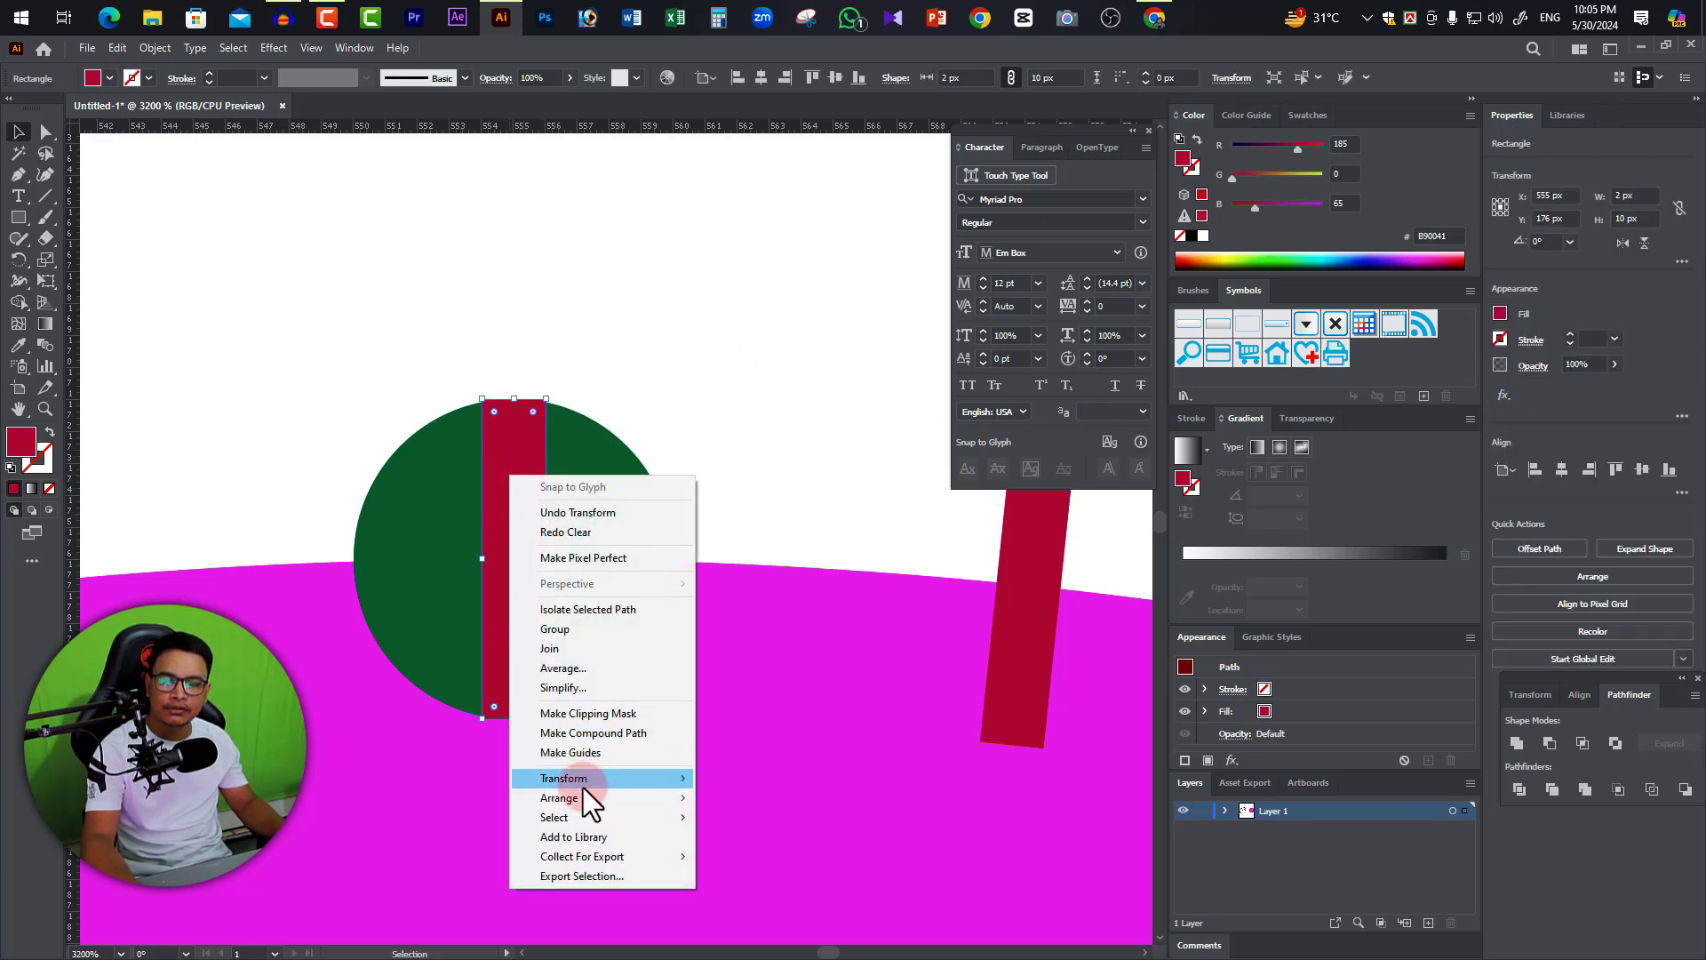
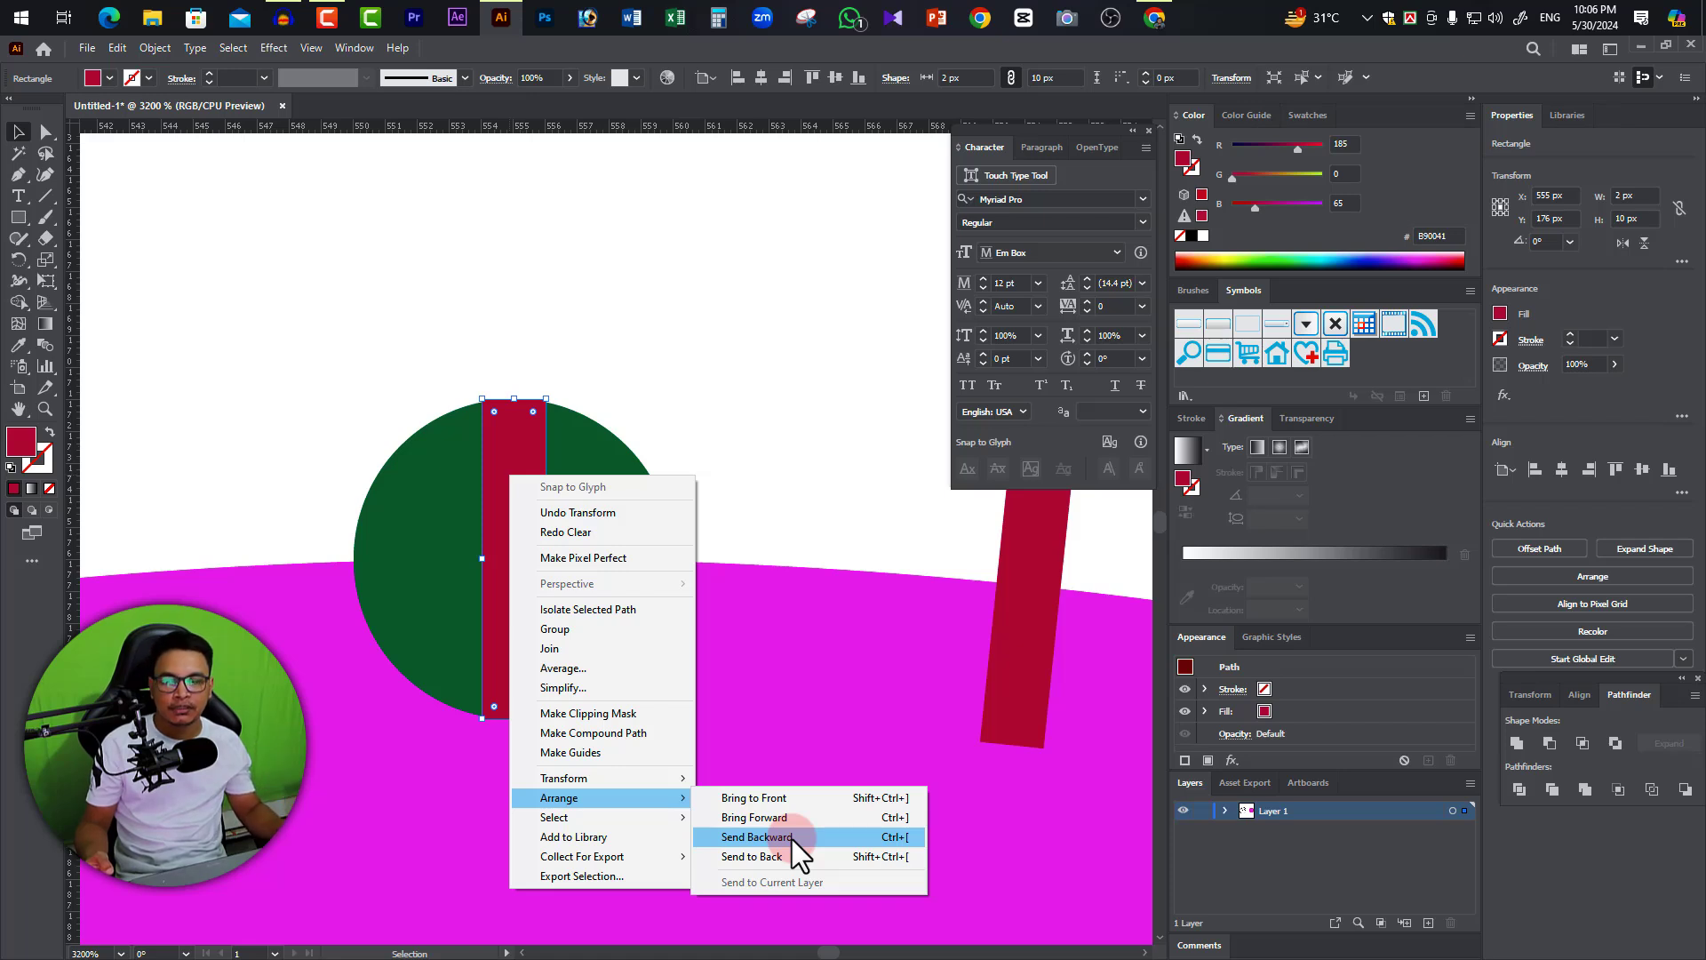
# Send one red stripe behind its green dot and shorten it slightly from the top.
pyautogui.click(775, 859)
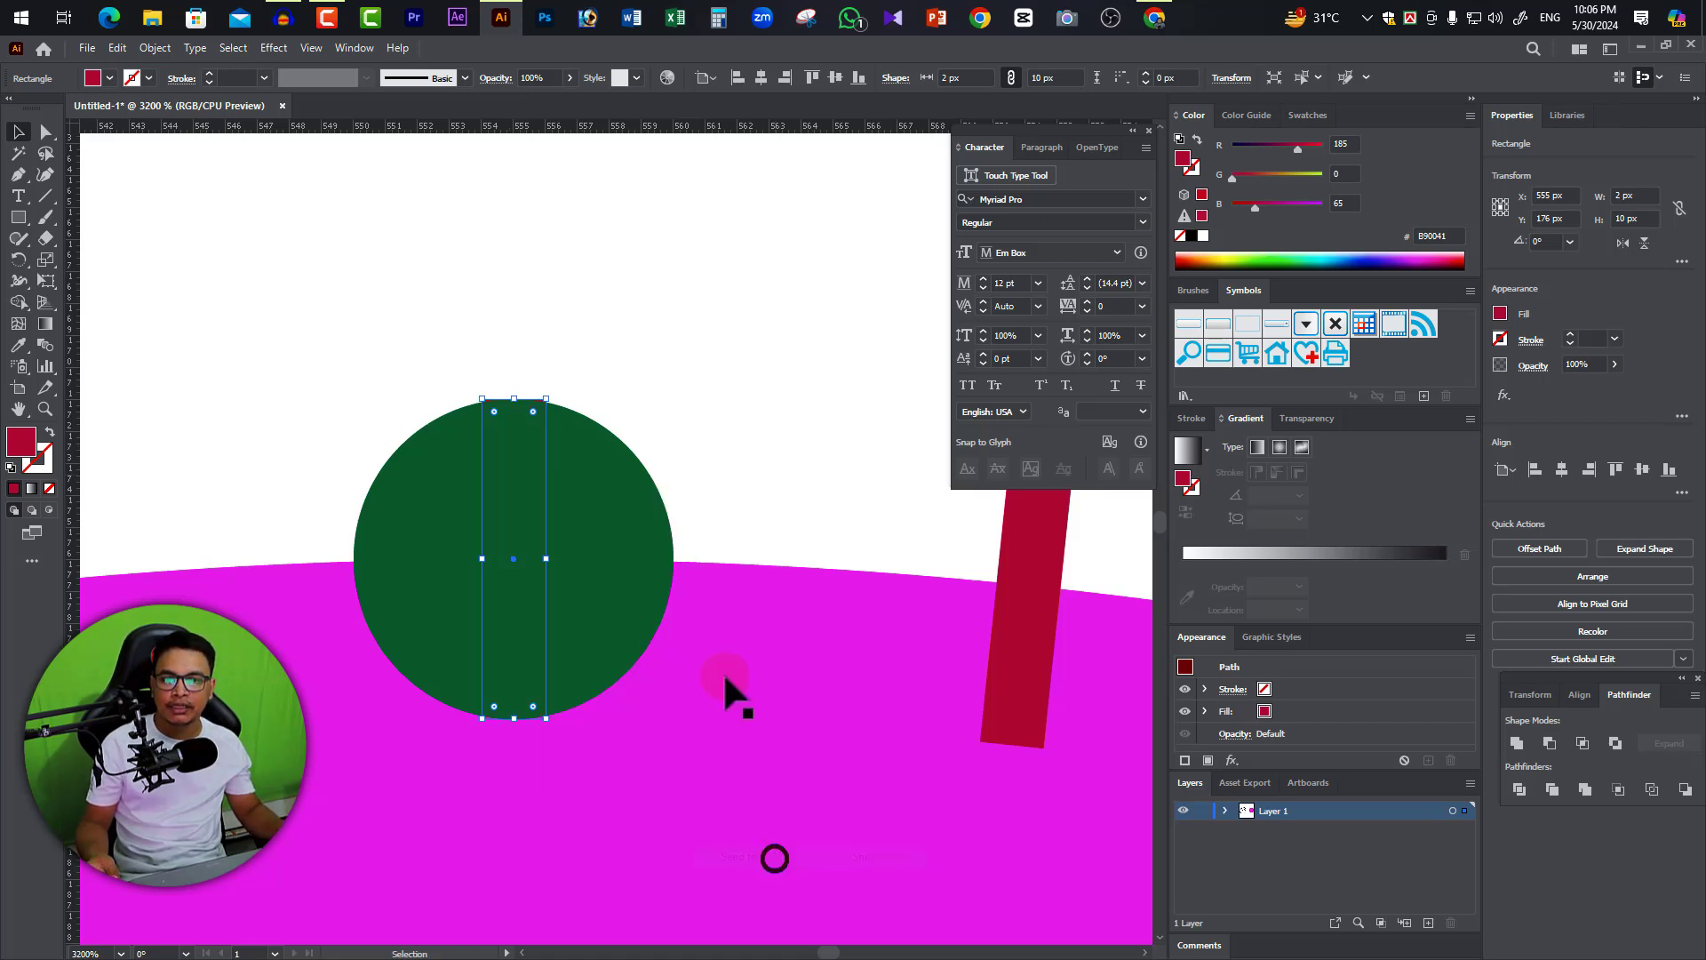
pyautogui.hotkey('ctrl', 'shift', 'a')
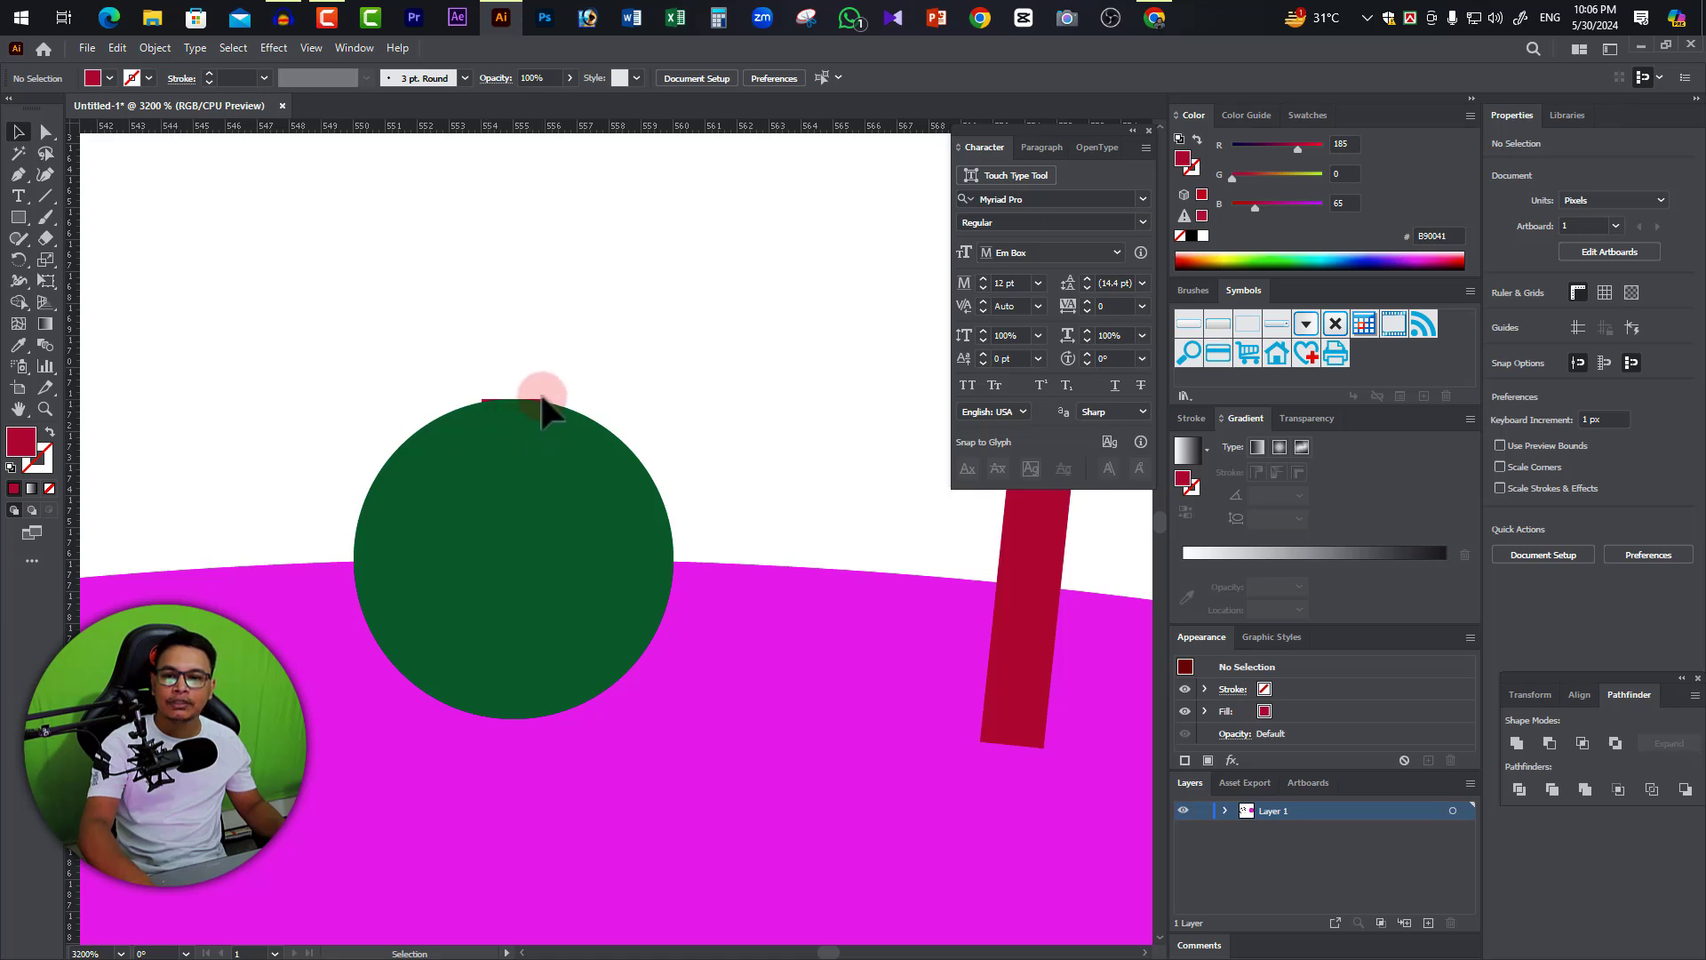
pyautogui.click(540, 399)
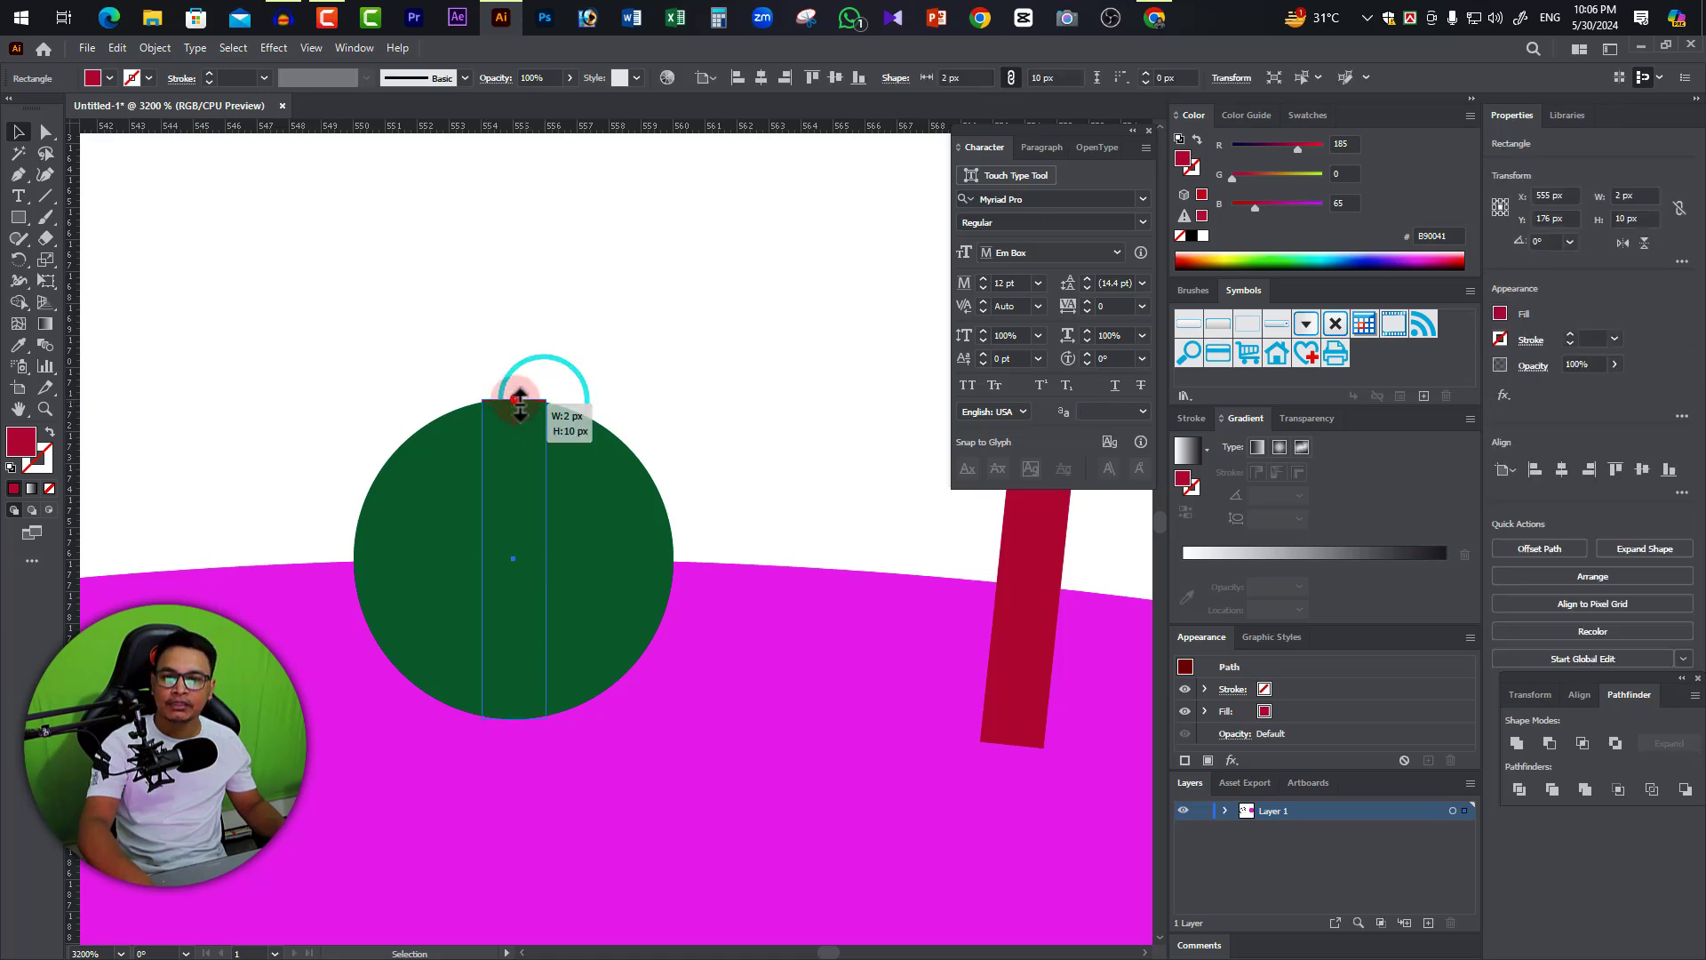
pyautogui.moveTo(514, 399); pyautogui.dragTo(514, 431)
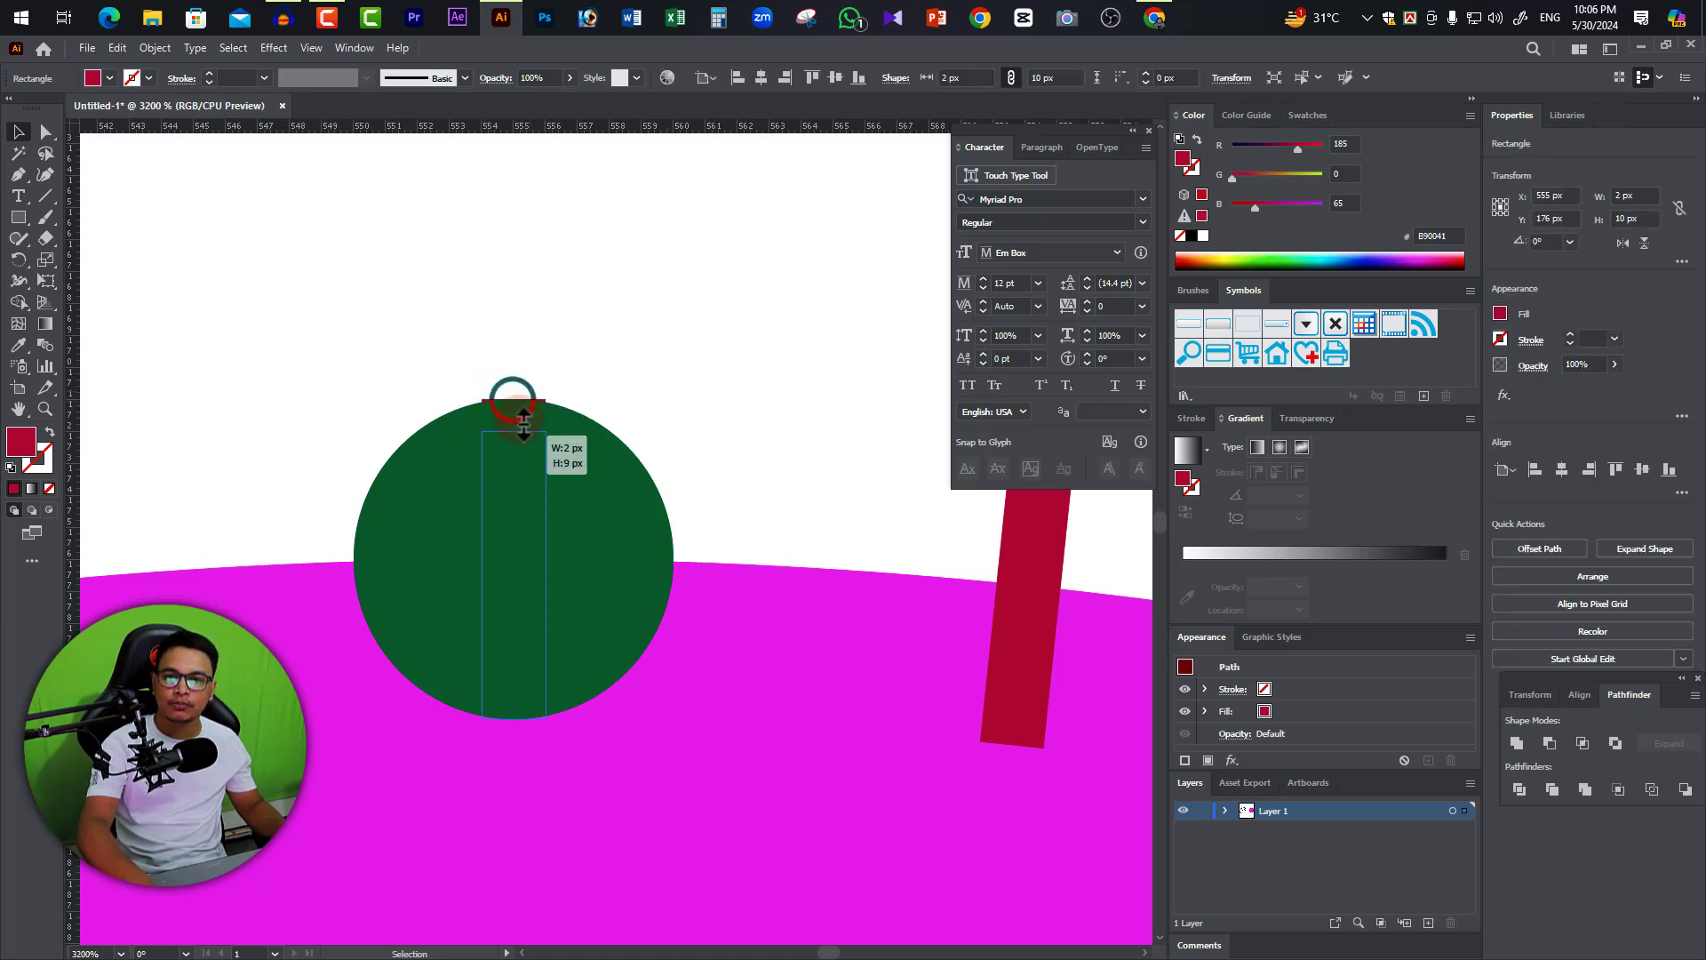
# Select a red stripe plus the left, lower-left and bottom green dots.
pyautogui.click(773, 344)
pyautogui.scroll(-1, 598, 571)
pyautogui.scroll(-2, 599, 572)
pyautogui.scroll(-1, 577, 586)
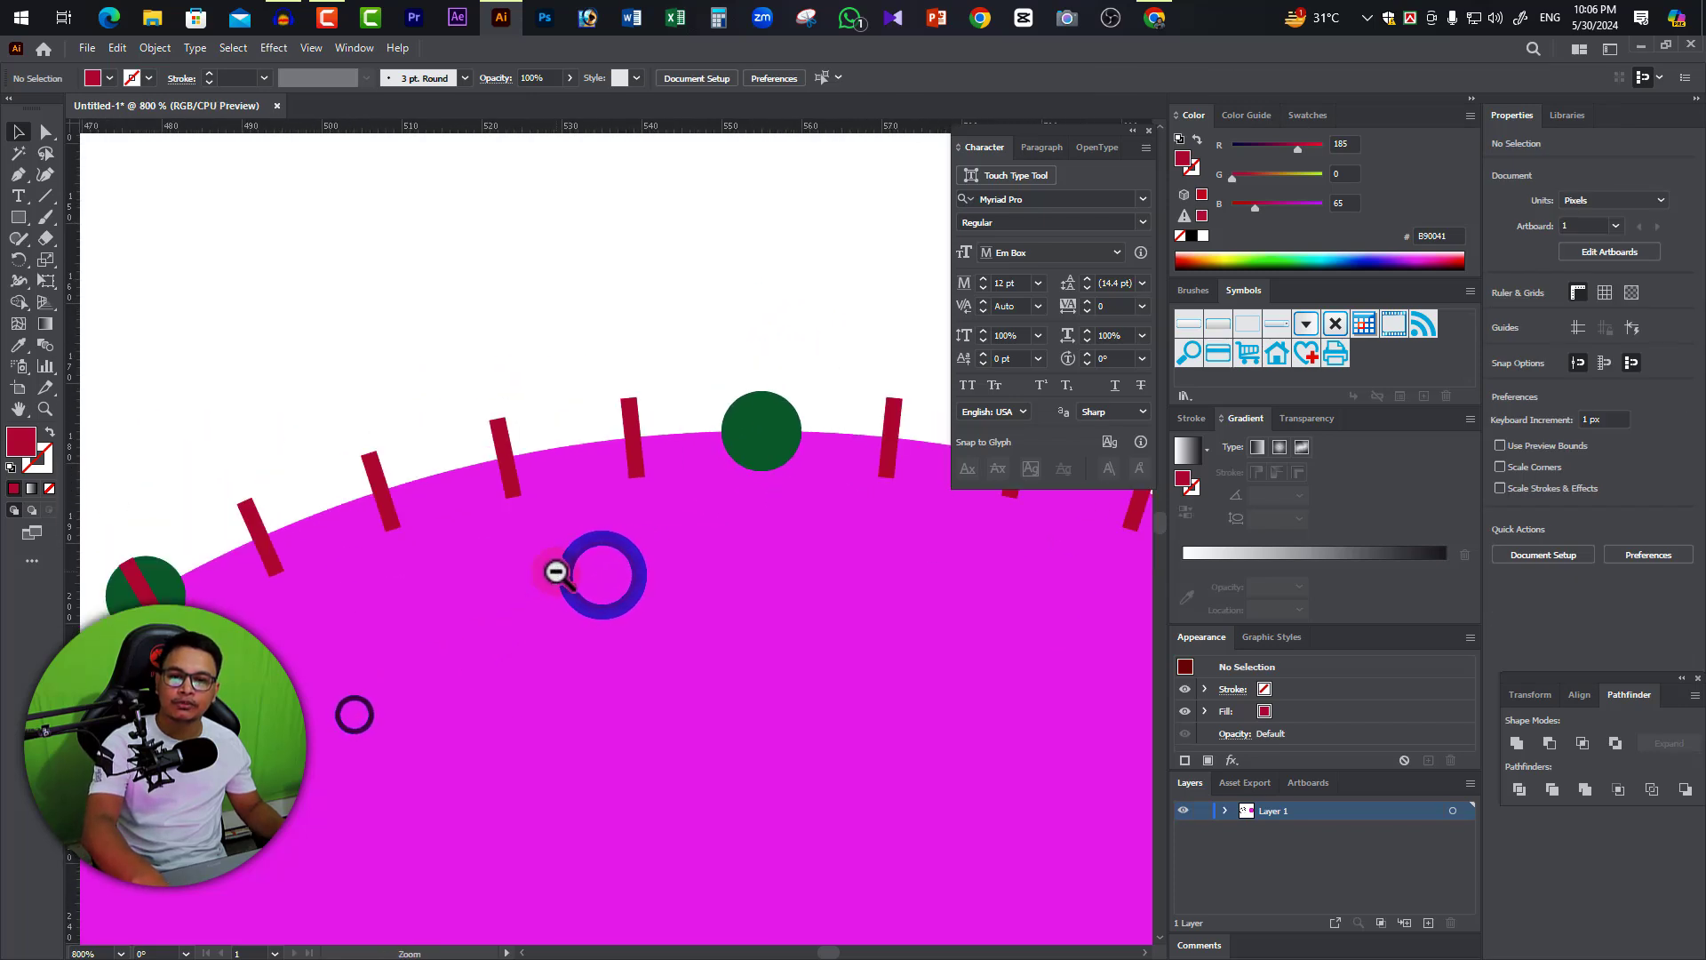
pyautogui.scroll(-1, 577, 622)
pyautogui.moveTo(578, 622); pyautogui.dragTo(664, 581)
pyautogui.click(487, 452)
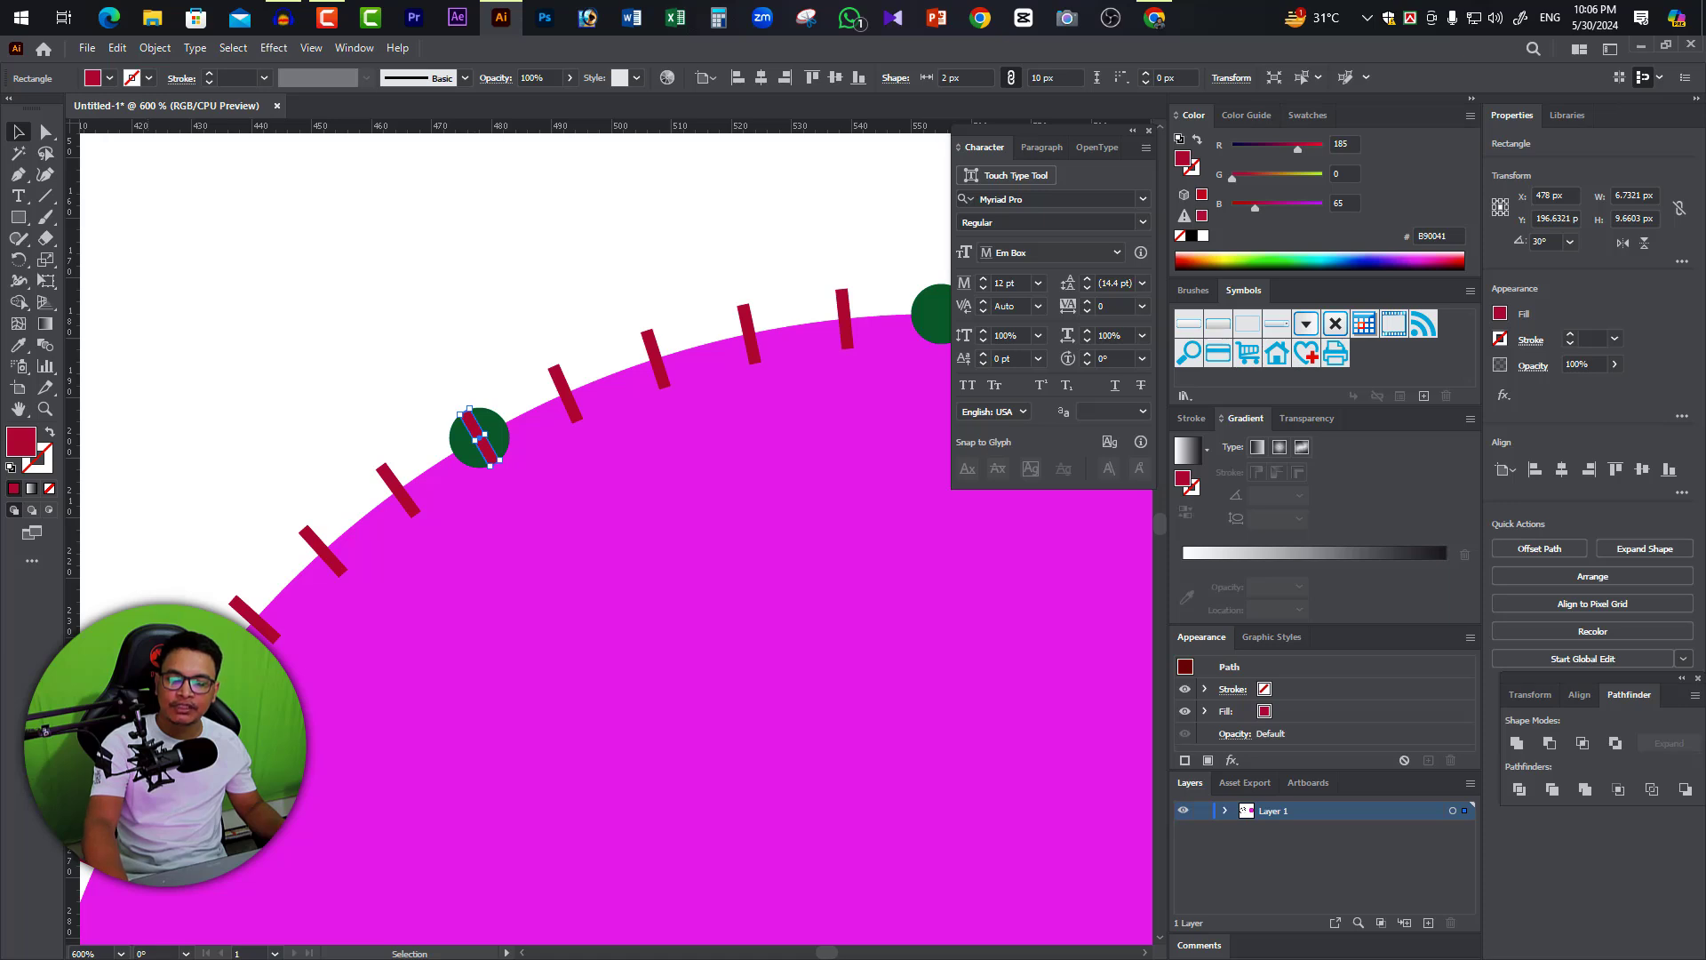
pyautogui.scroll(-2, 609, 689)
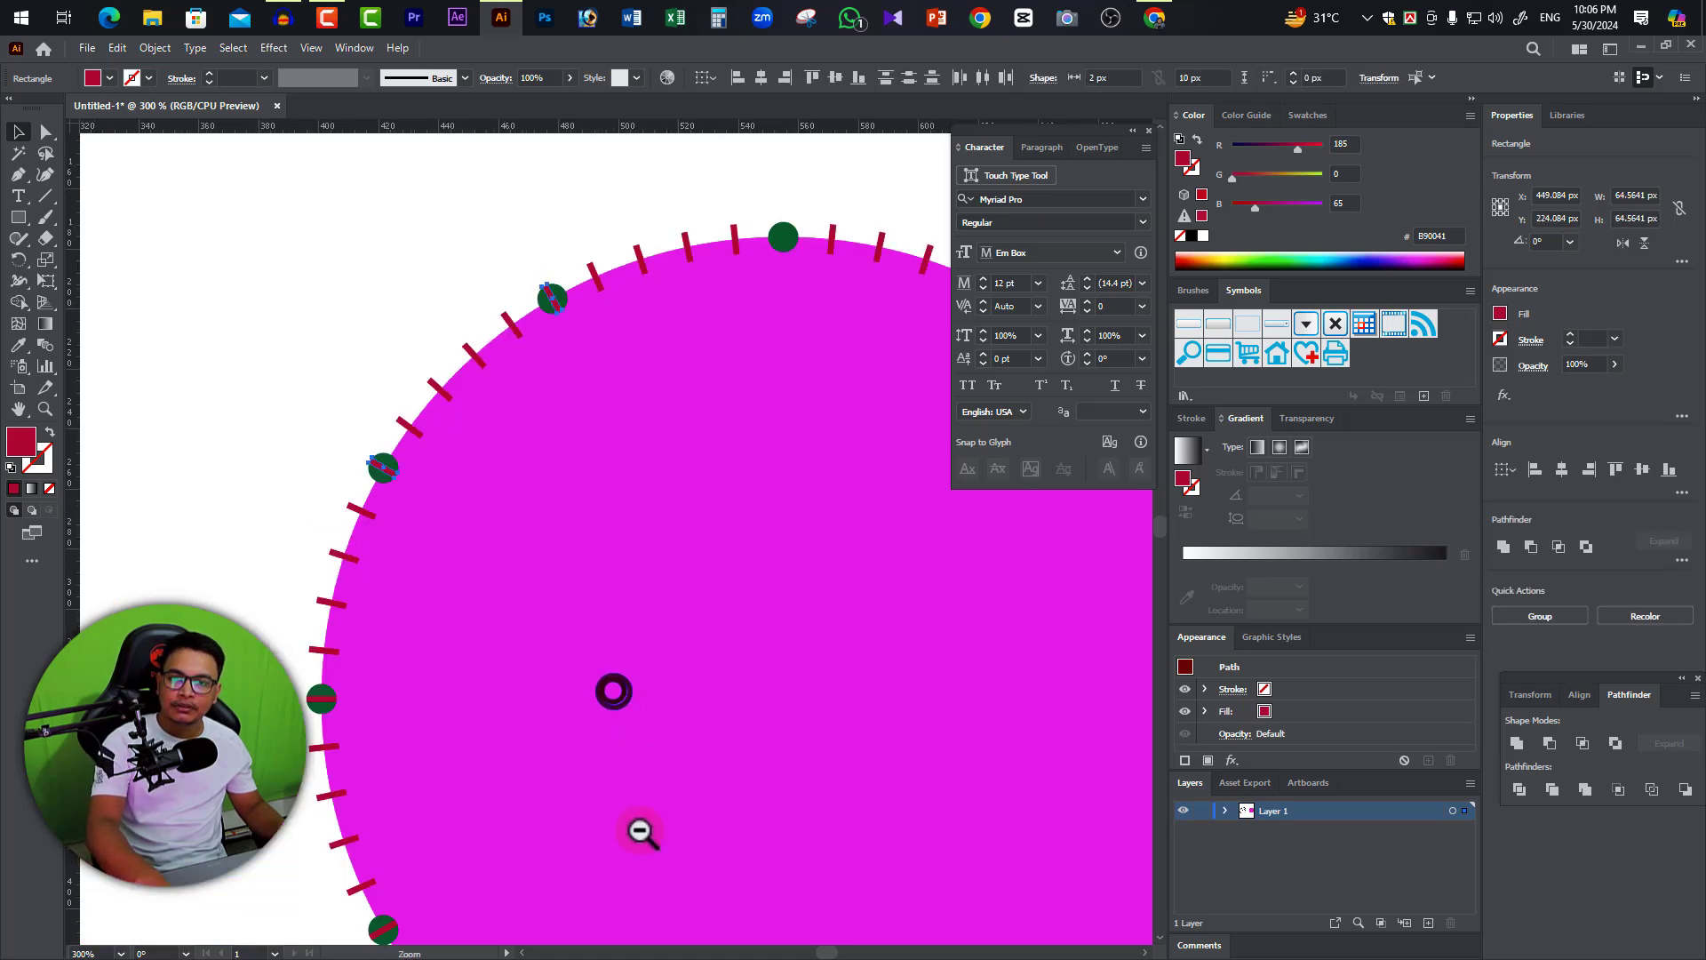
pyautogui.moveTo(641, 831); pyautogui.dragTo(654, 680)
pyautogui.keyDown('shift'); pyautogui.click(312, 500); pyautogui.keyUp('shift')
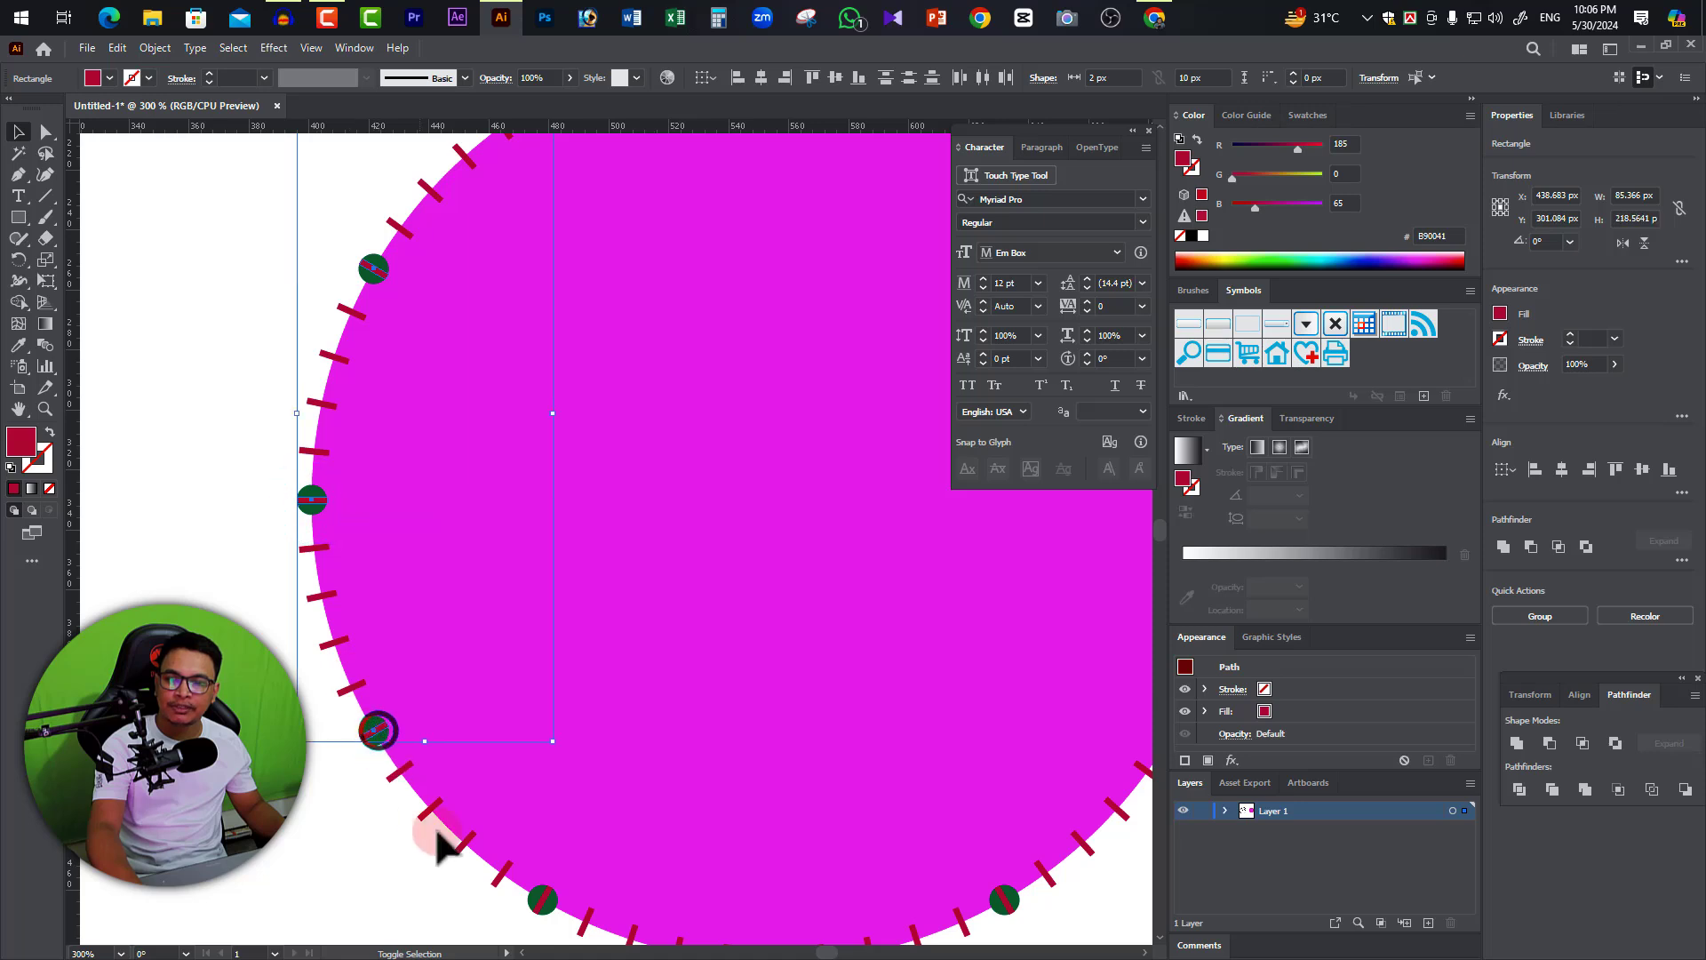
pyautogui.keyDown('shift'); pyautogui.click(374, 731); pyautogui.keyUp('shift')
pyautogui.keyDown('shift'); pyautogui.click(542, 900); pyautogui.keyUp('shift')
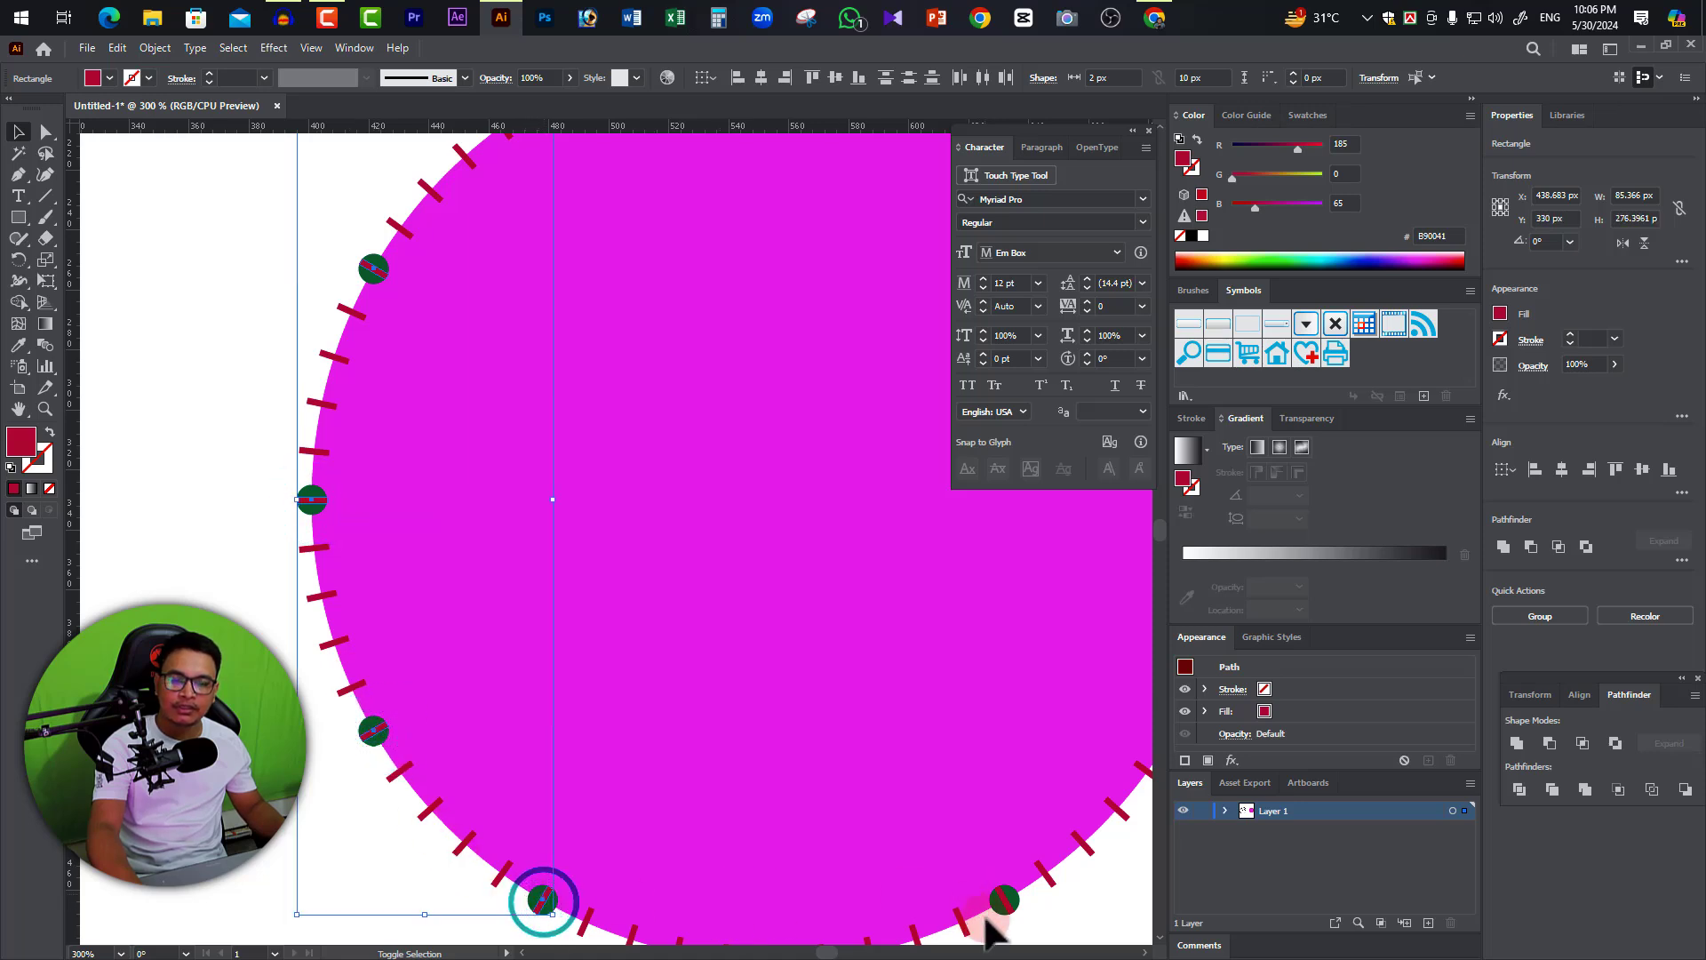
# Add the lower-right, right-edge, upper-right and top-right green dots to the selection.
pyautogui.scroll(-2, 880, 816)
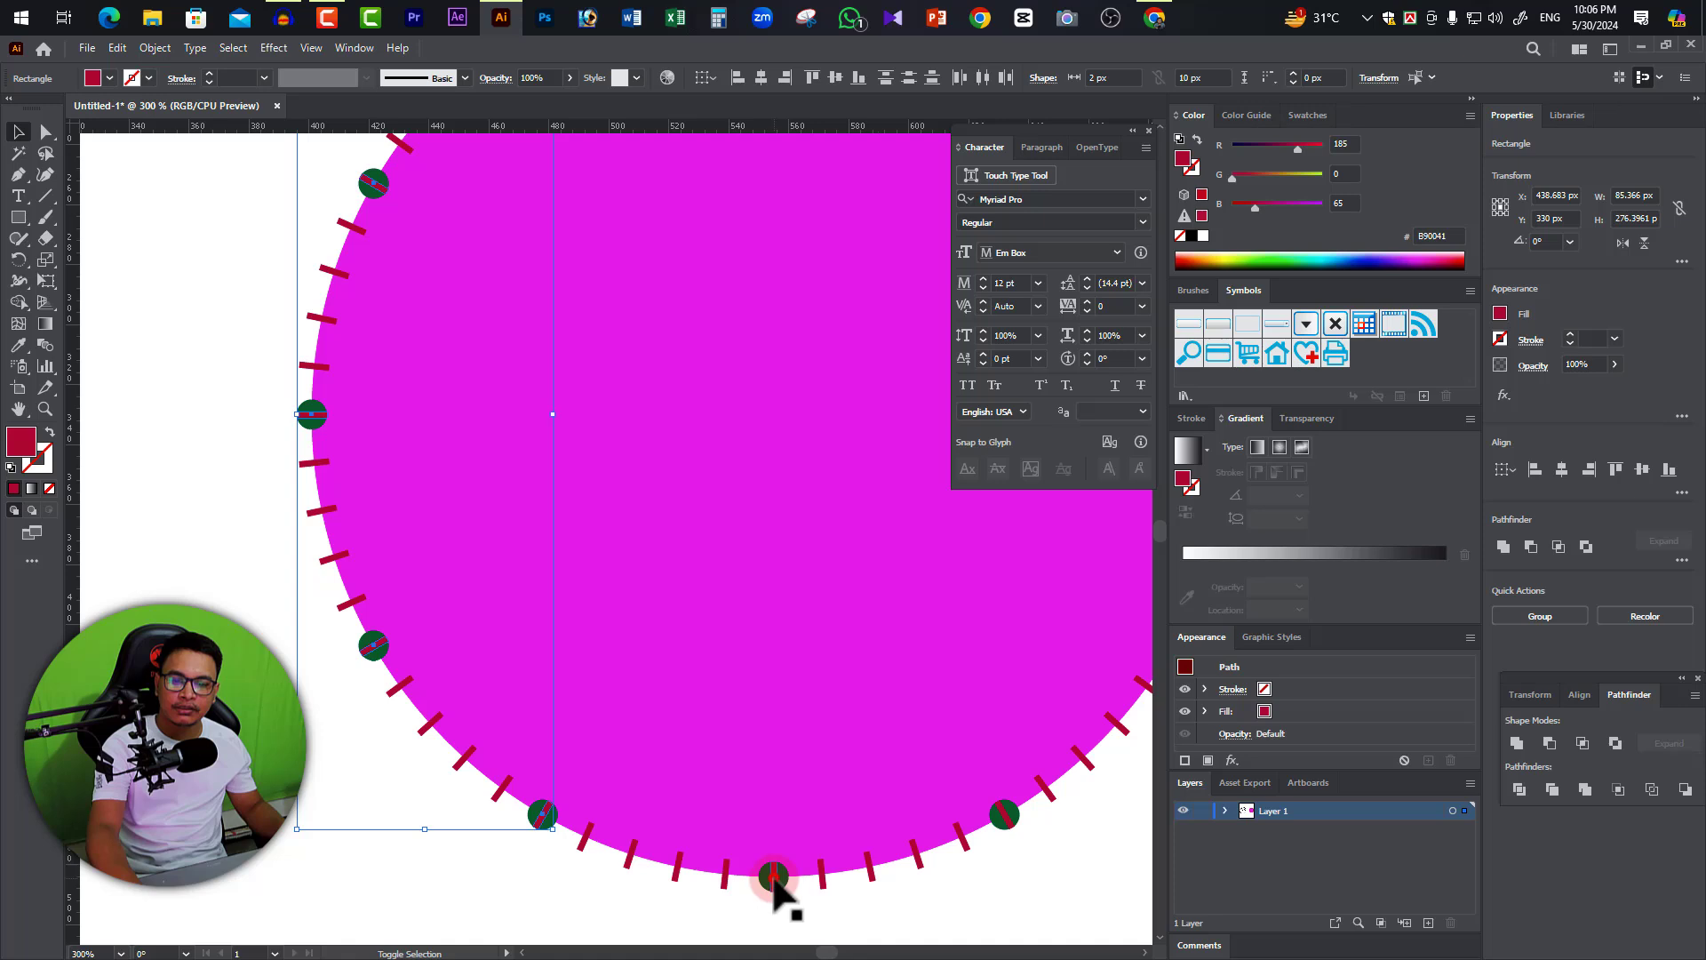
pyautogui.keyDown('shift'); pyautogui.click(773, 876); pyautogui.keyUp('shift')
pyautogui.keyDown('shift'); pyautogui.click(1004, 816); pyautogui.keyUp('shift')
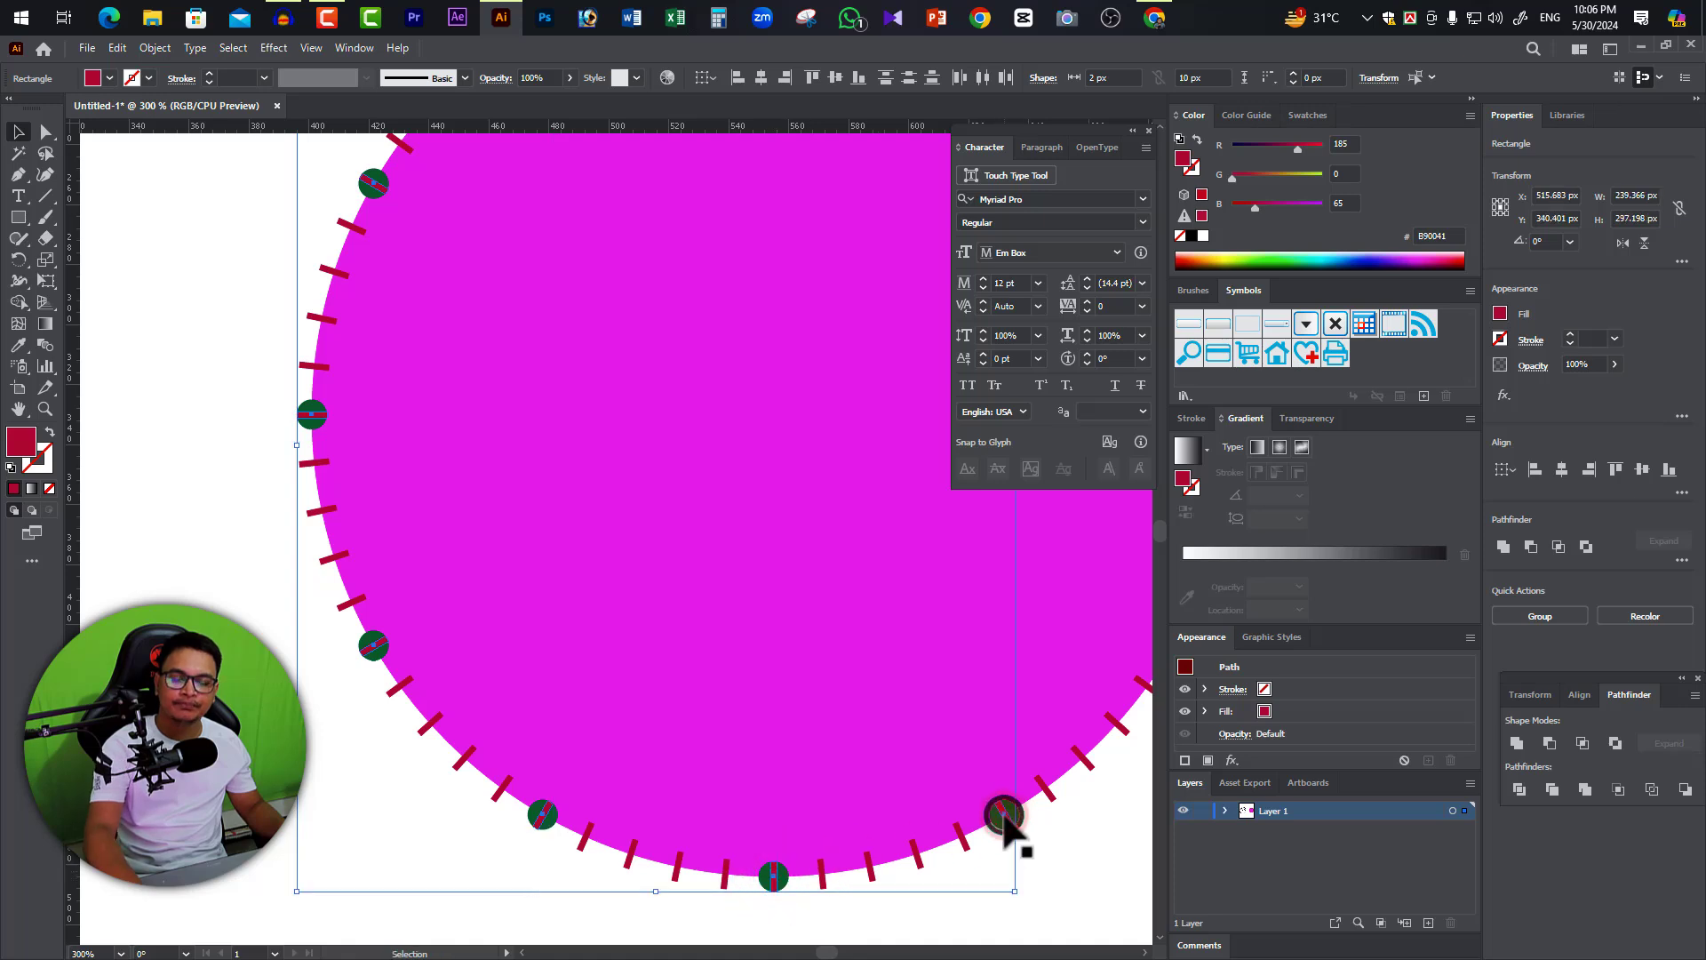
pyautogui.moveTo(807, 582); pyautogui.dragTo(495, 720)
pyautogui.moveTo(868, 689); pyautogui.dragTo(933, 751)
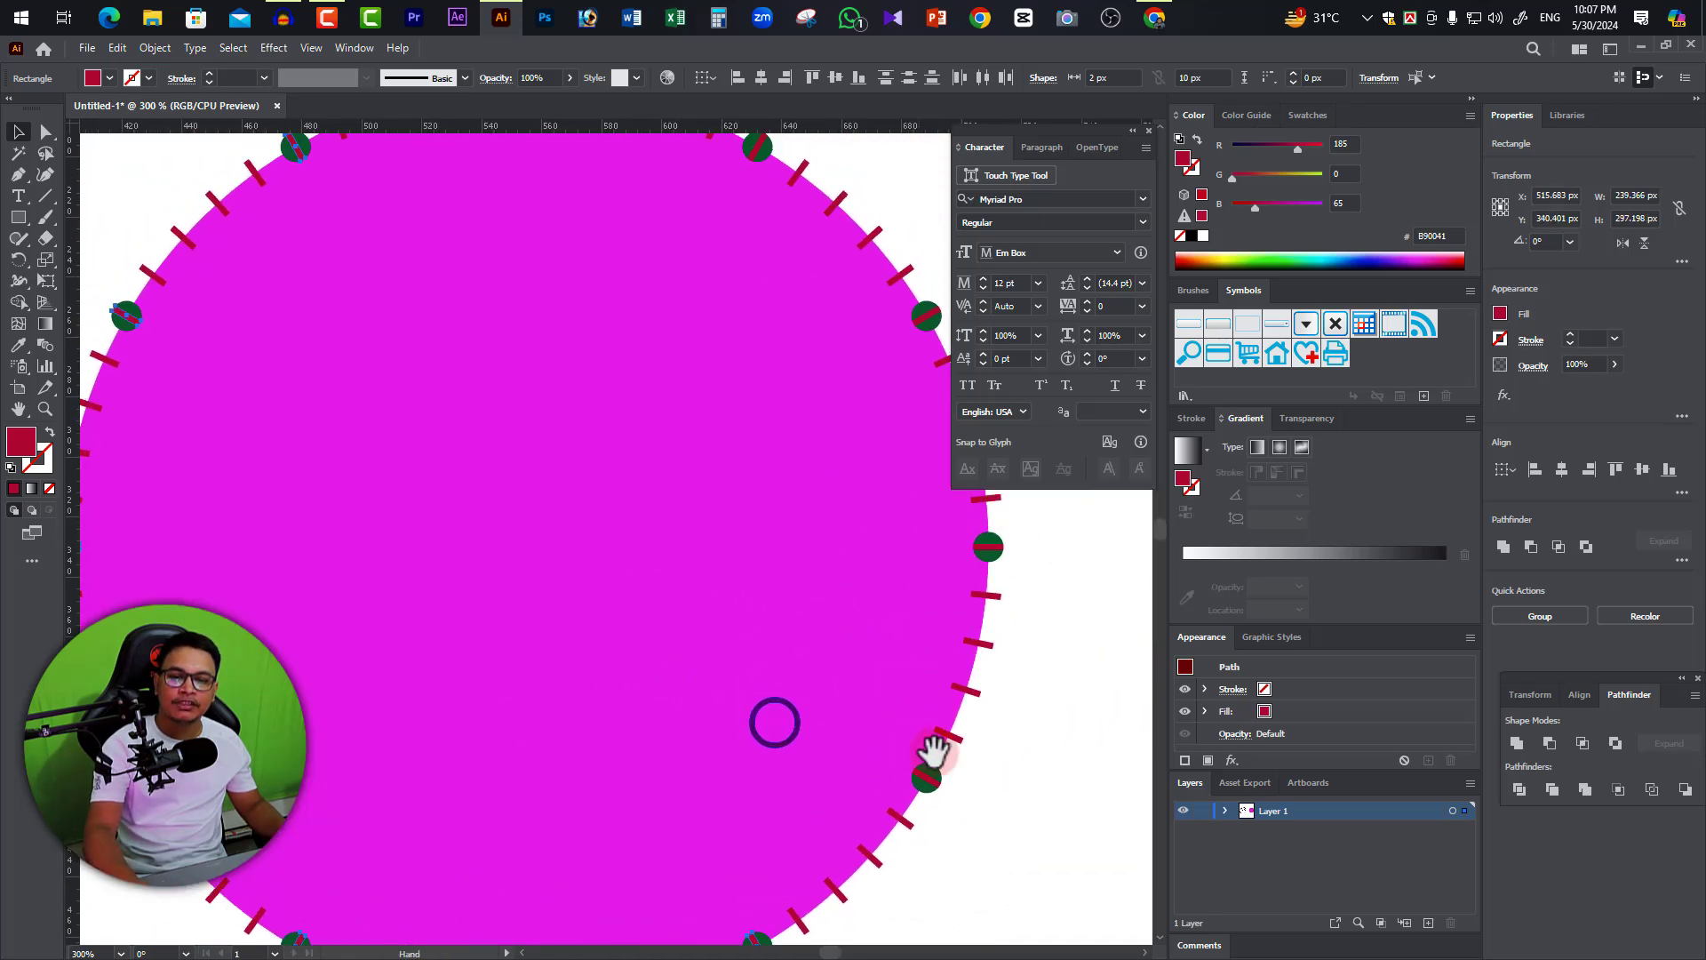
pyautogui.keyDown('shift'); pyautogui.click(928, 780); pyautogui.keyUp('shift')
pyautogui.moveTo(842, 494); pyautogui.dragTo(802, 634)
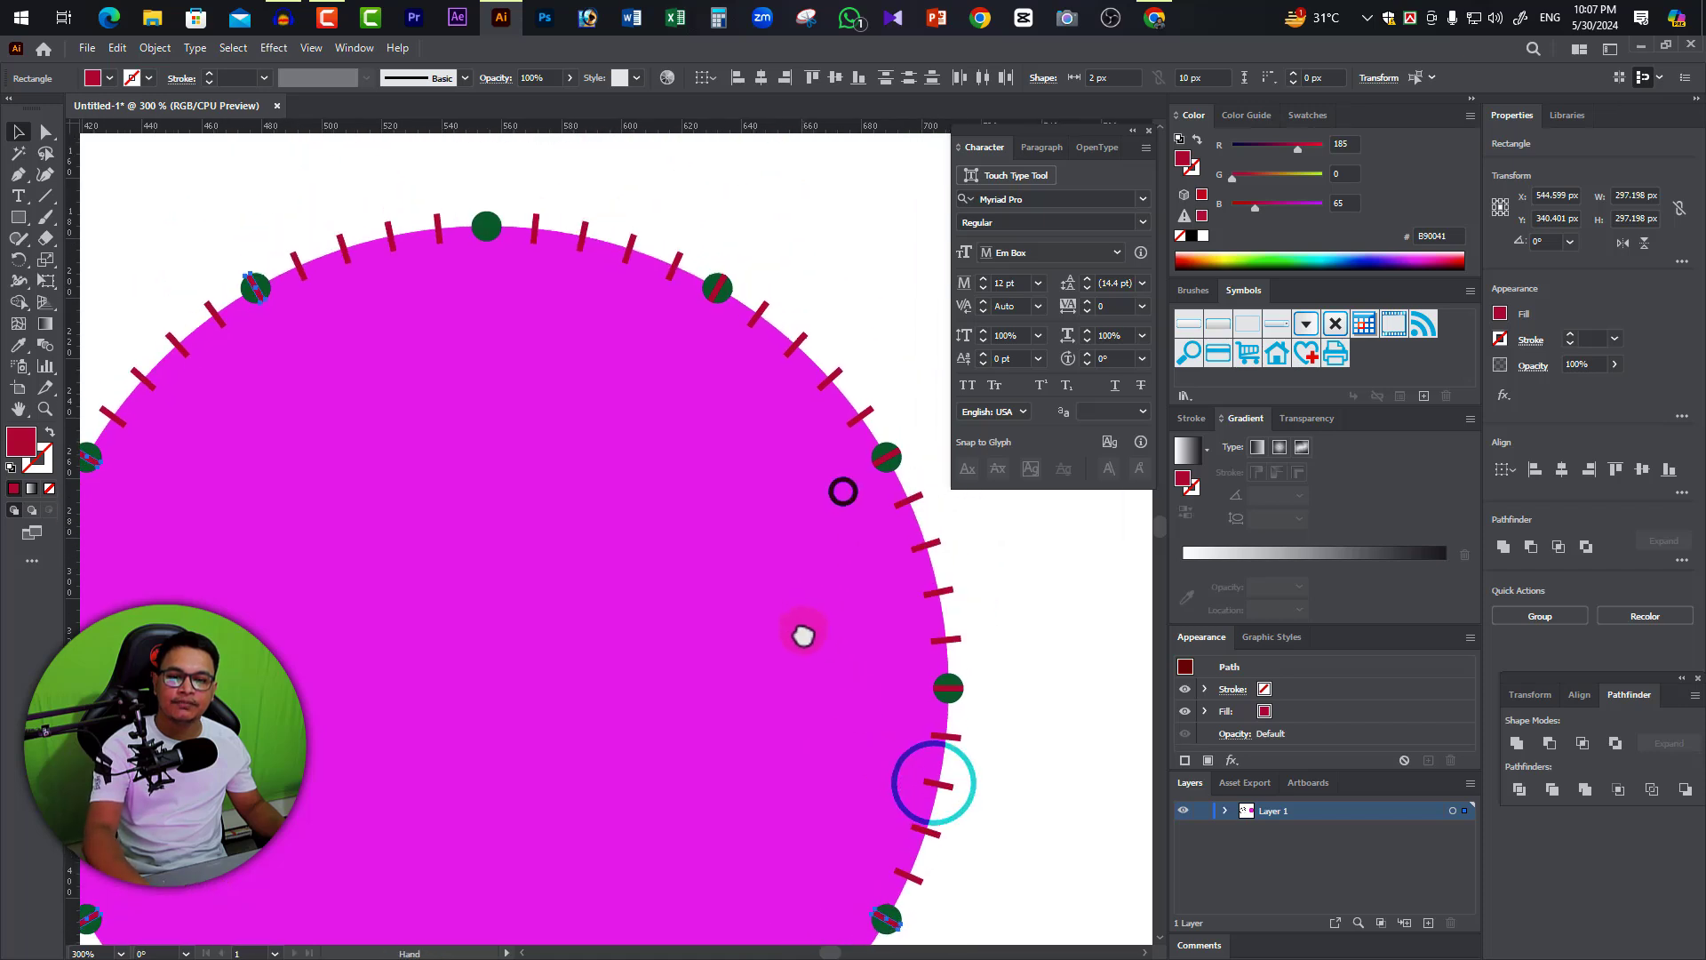
pyautogui.keyDown('shift'); pyautogui.click(948, 687); pyautogui.keyUp('shift')
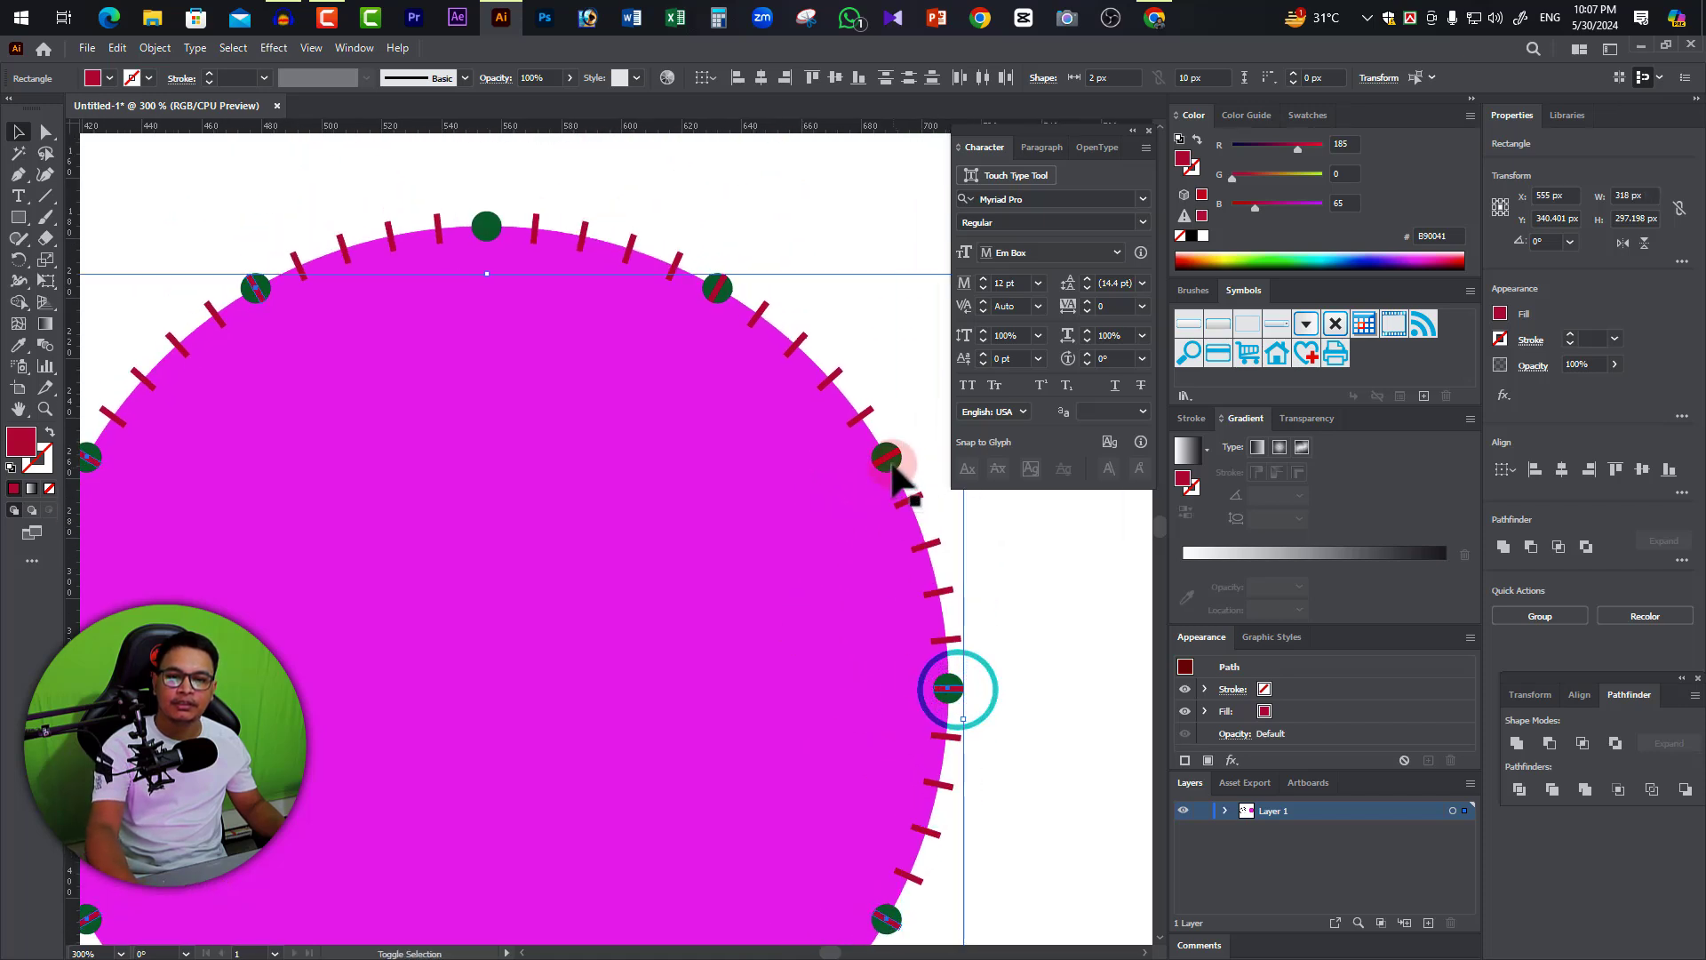
pyautogui.keyDown('shift'); pyautogui.click(889, 459); pyautogui.keyUp('shift')
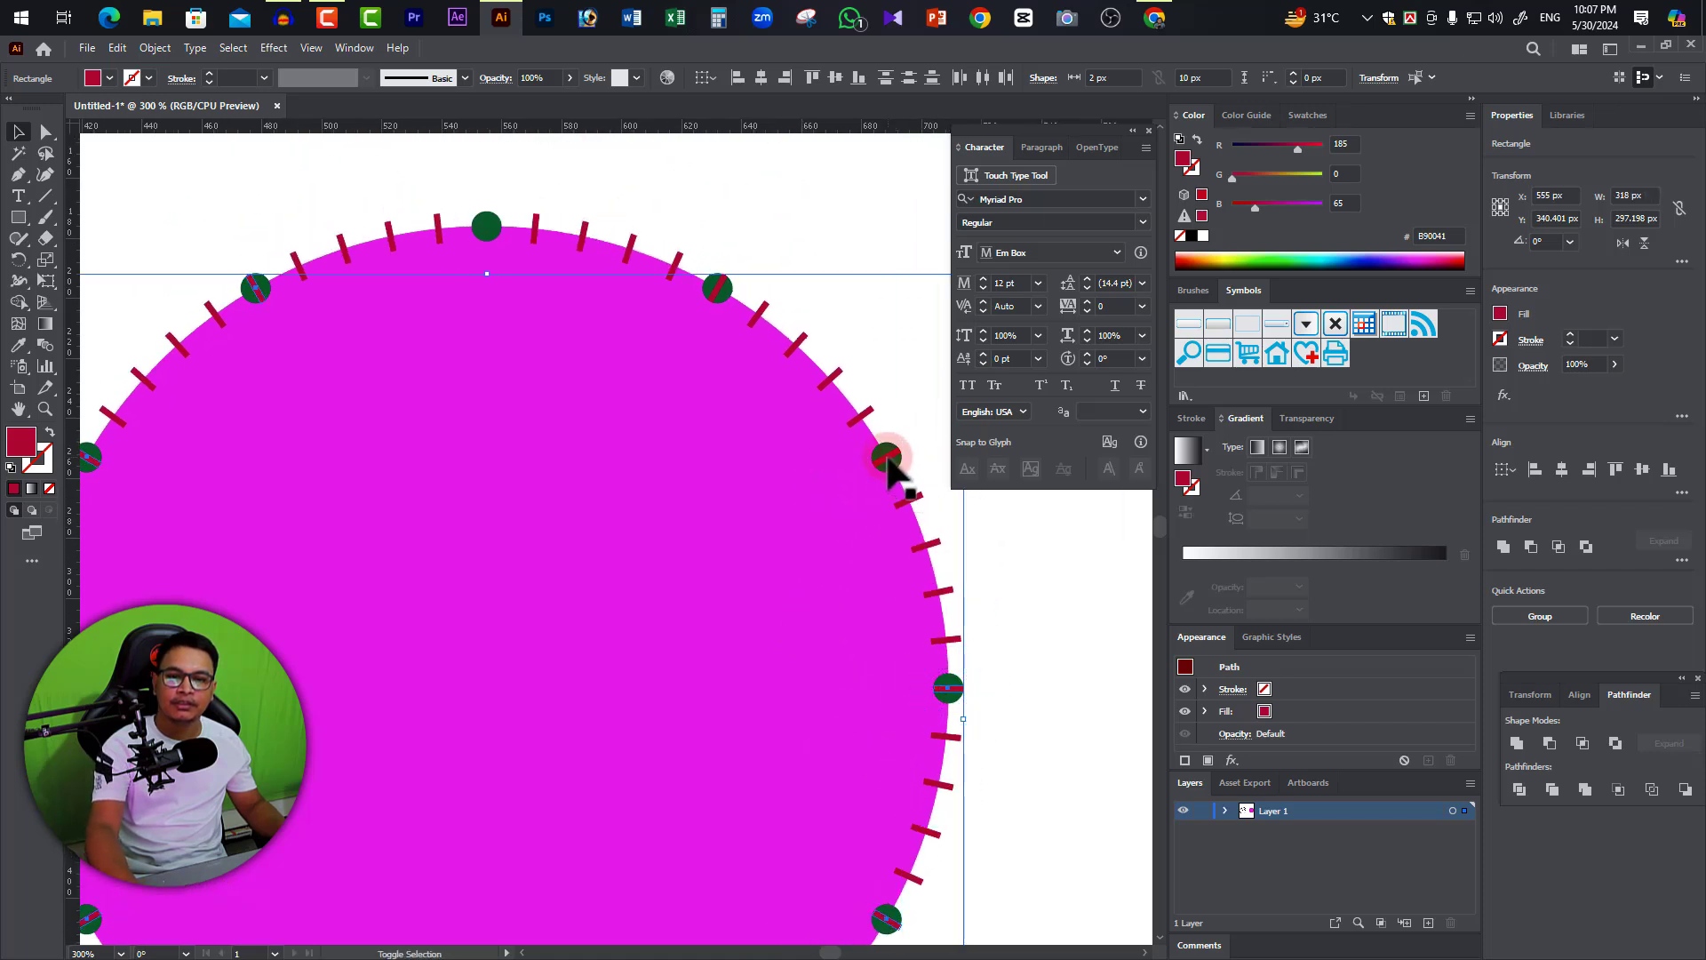
pyautogui.keyDown('shift'); pyautogui.click(718, 288); pyautogui.keyUp('shift')
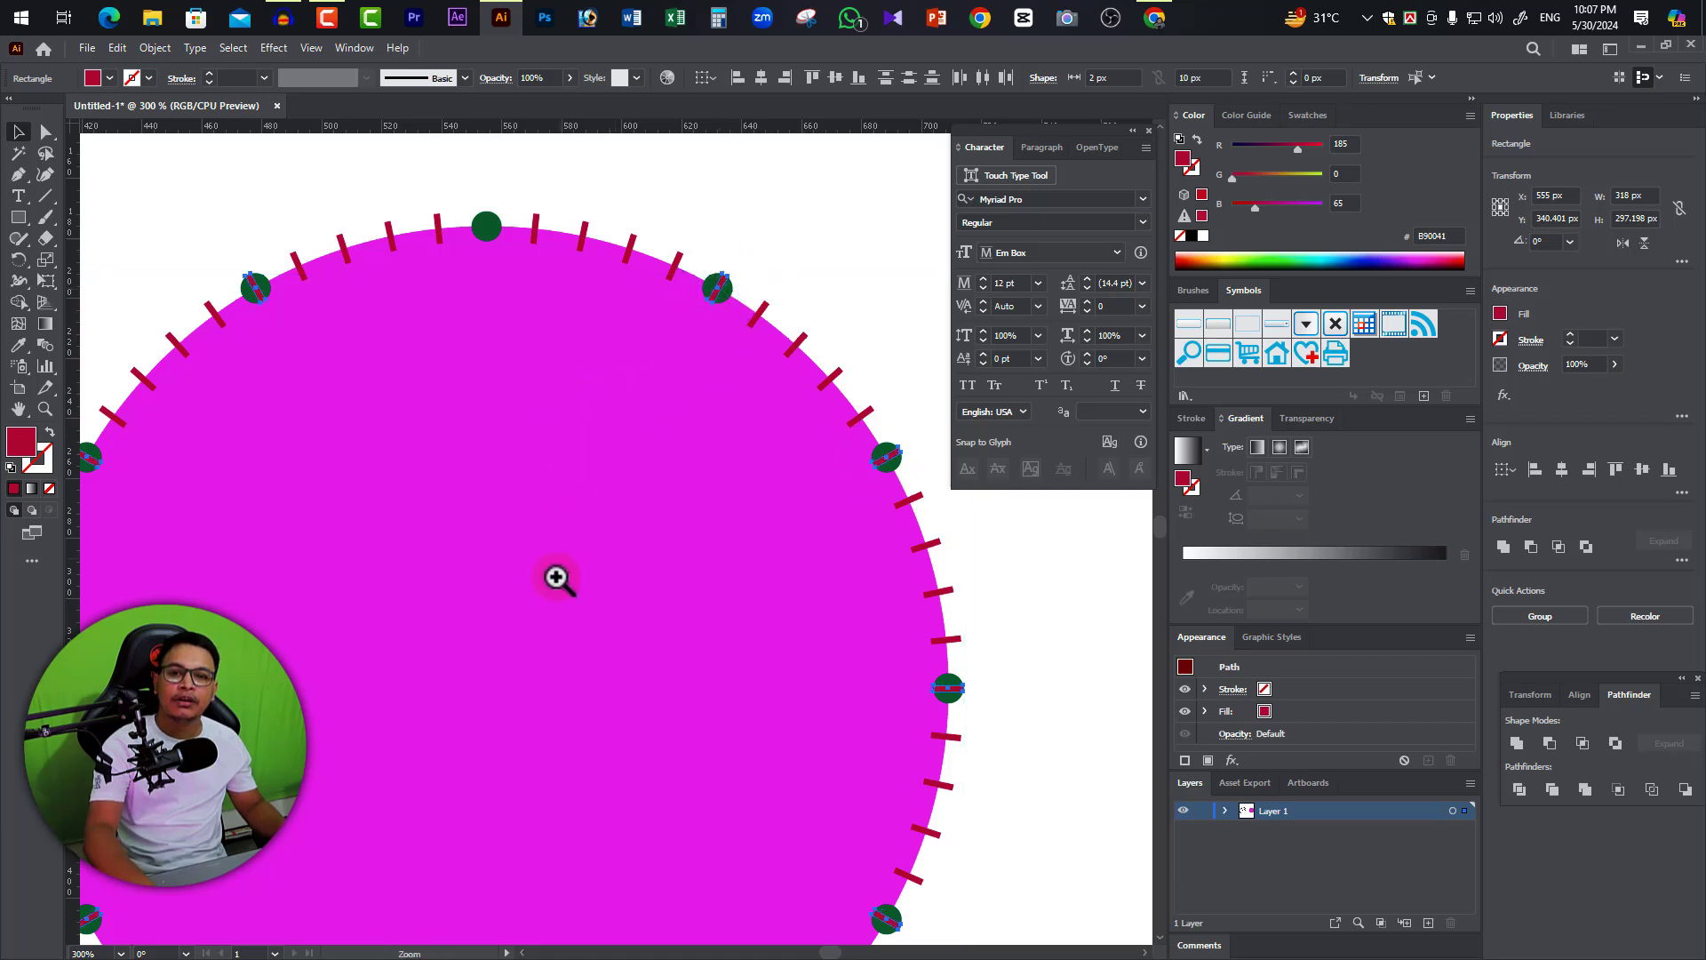
pyautogui.moveTo(556, 579)
pyautogui.mouseDown()
pyautogui.moveTo(784, 556)
pyautogui.moveTo(628, 616)
pyautogui.mouseUp()
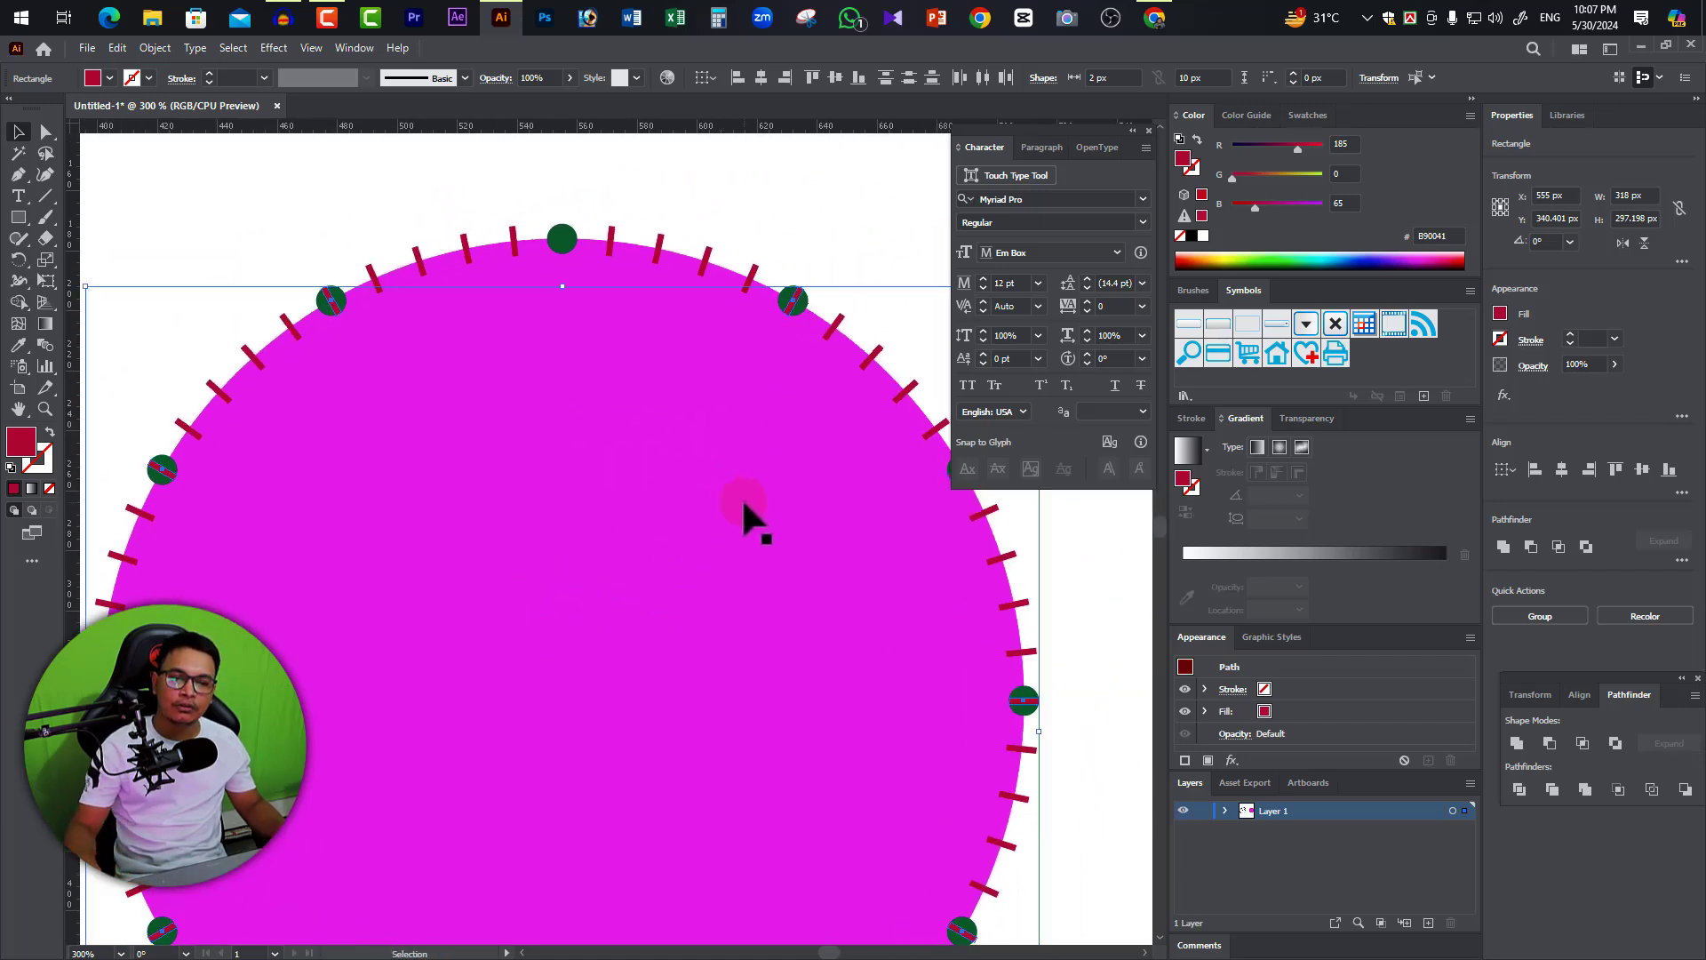
pyautogui.click(813, 343)
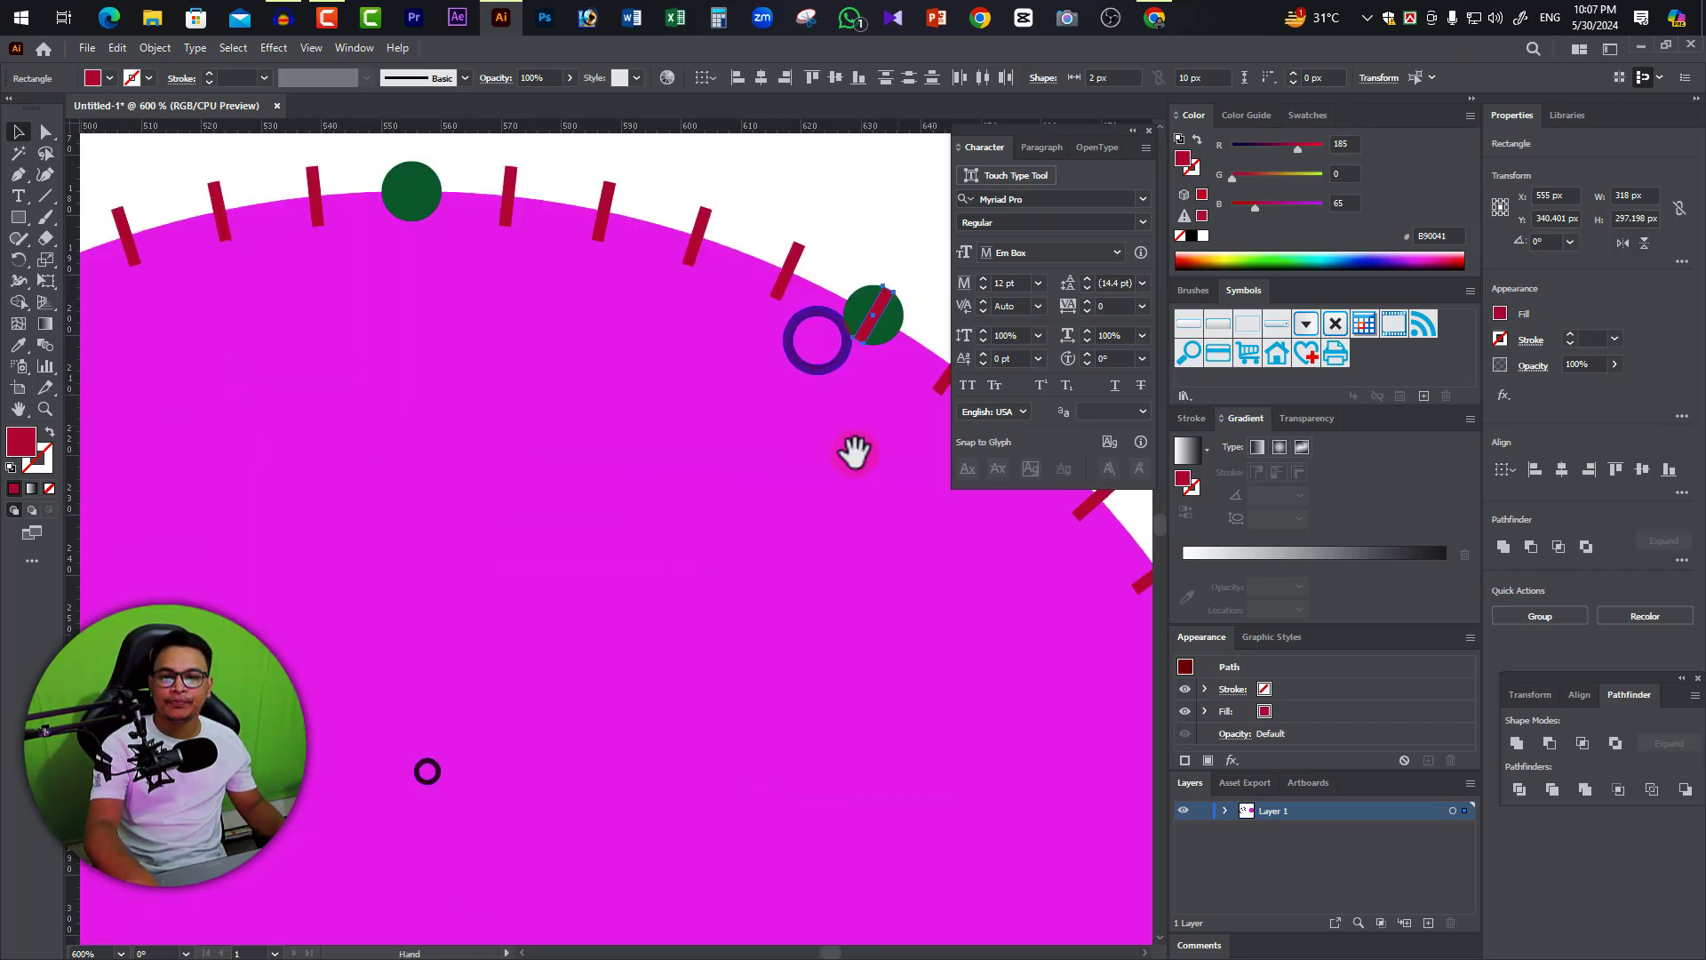
pyautogui.moveTo(854, 450); pyautogui.dragTo(708, 527)
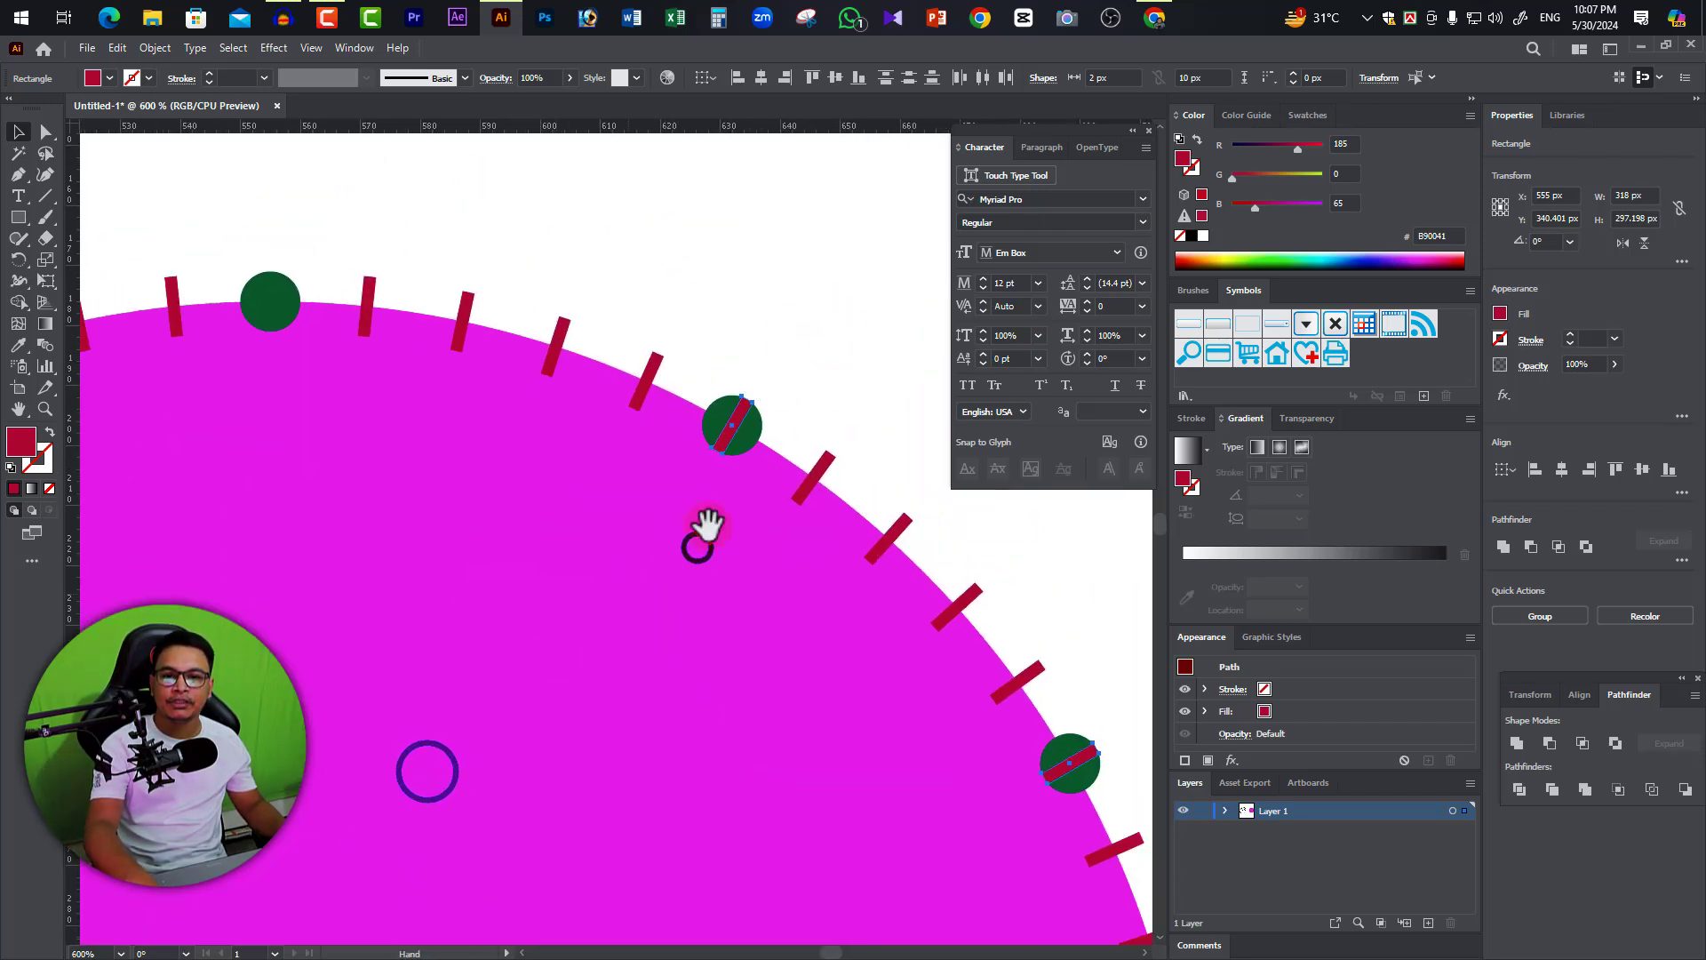
# Send the selected red stripes backward behind the green dots and check the whole dial.
pyautogui.rightClick(743, 415)
pyautogui.moveTo(792, 691)
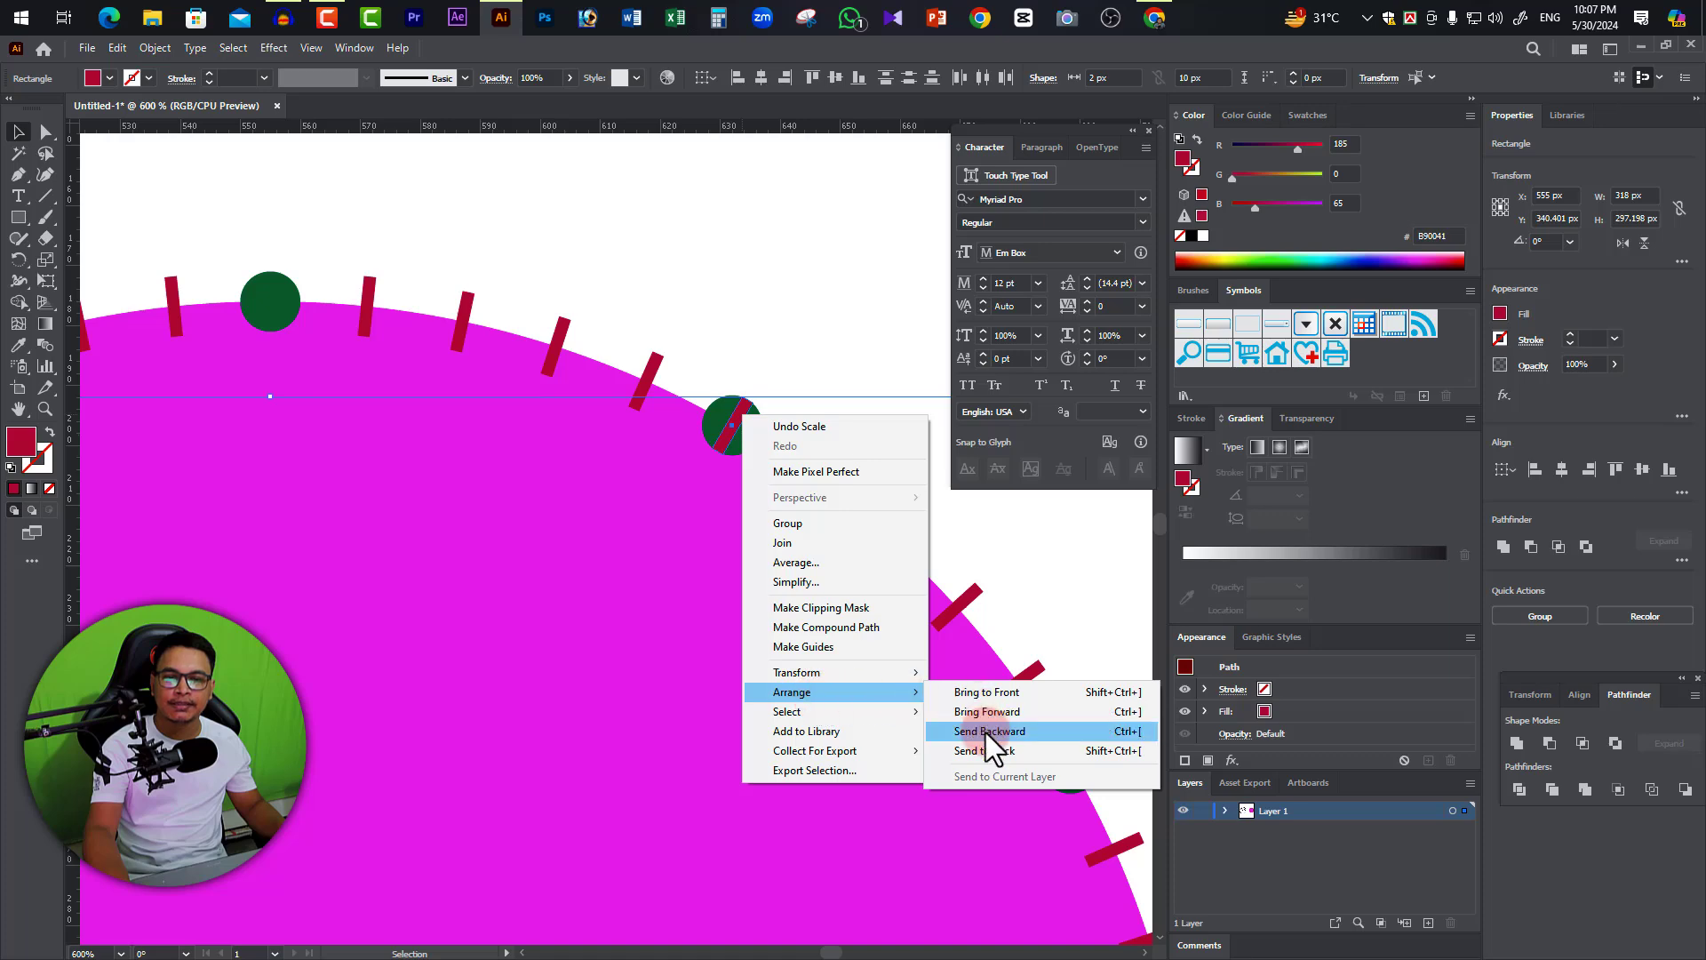
pyautogui.click(995, 749)
pyautogui.press('z')
pyautogui.keyDown('alt'); pyautogui.click(667, 686); pyautogui.keyUp('alt')
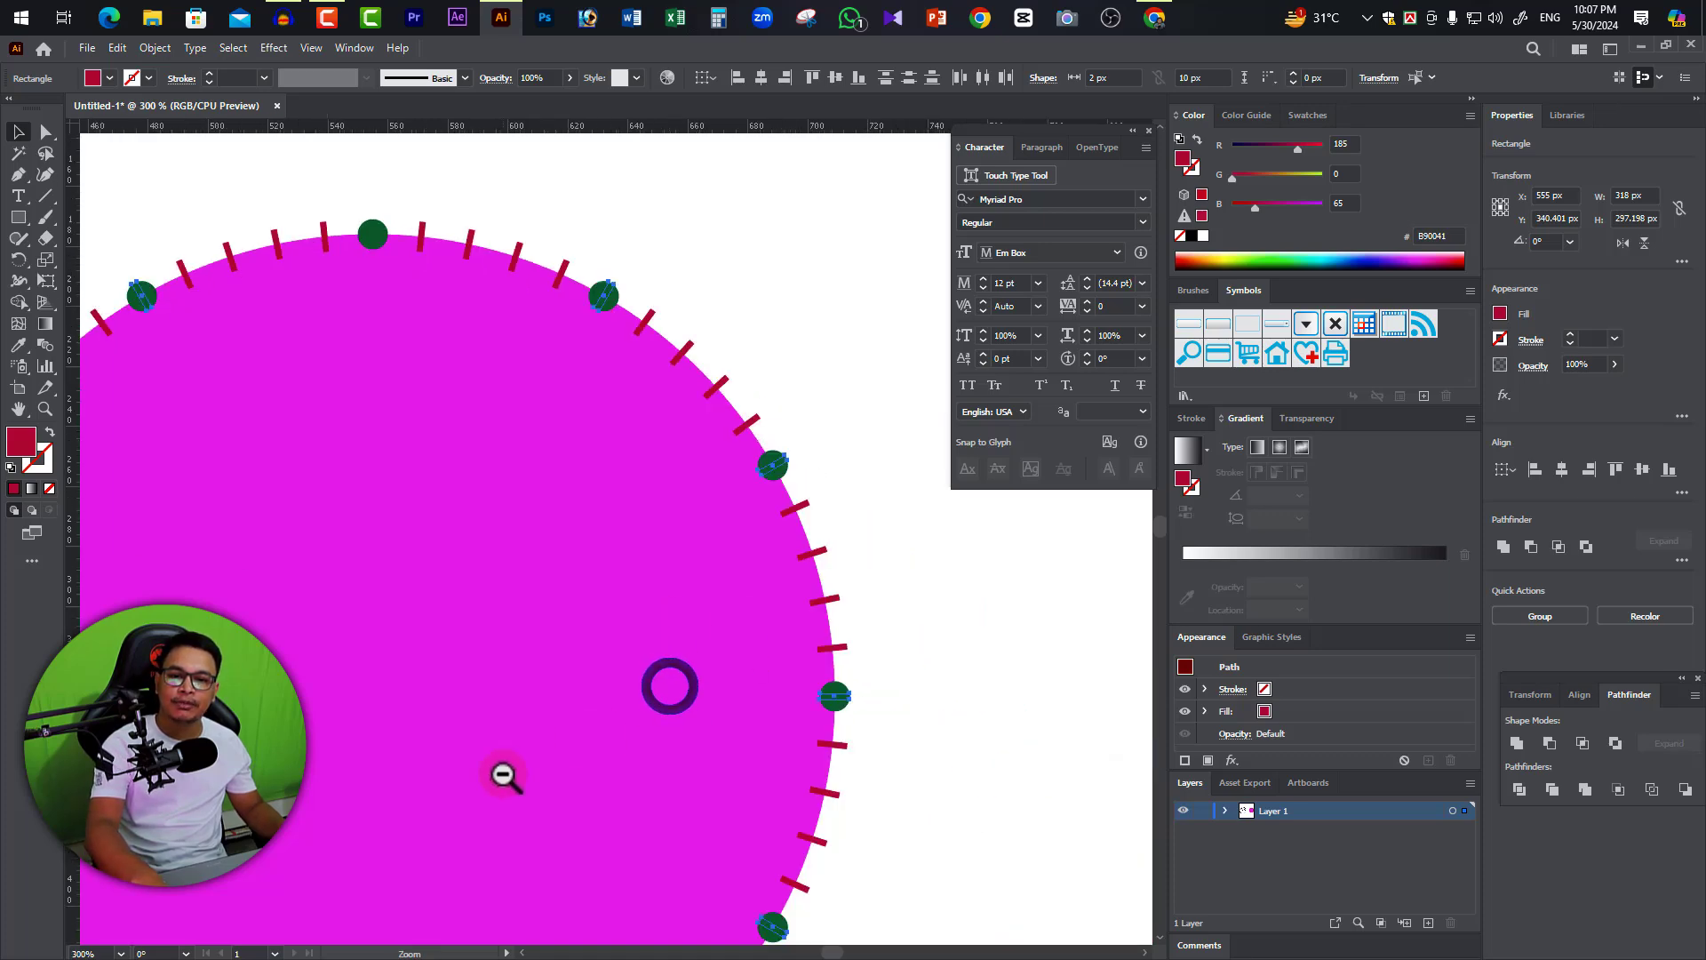
pyautogui.keyDown('alt'); pyautogui.click(499, 773); pyautogui.keyUp('alt')
pyautogui.click(587, 671)
pyautogui.moveTo(762, 690); pyautogui.dragTo(571, 766)
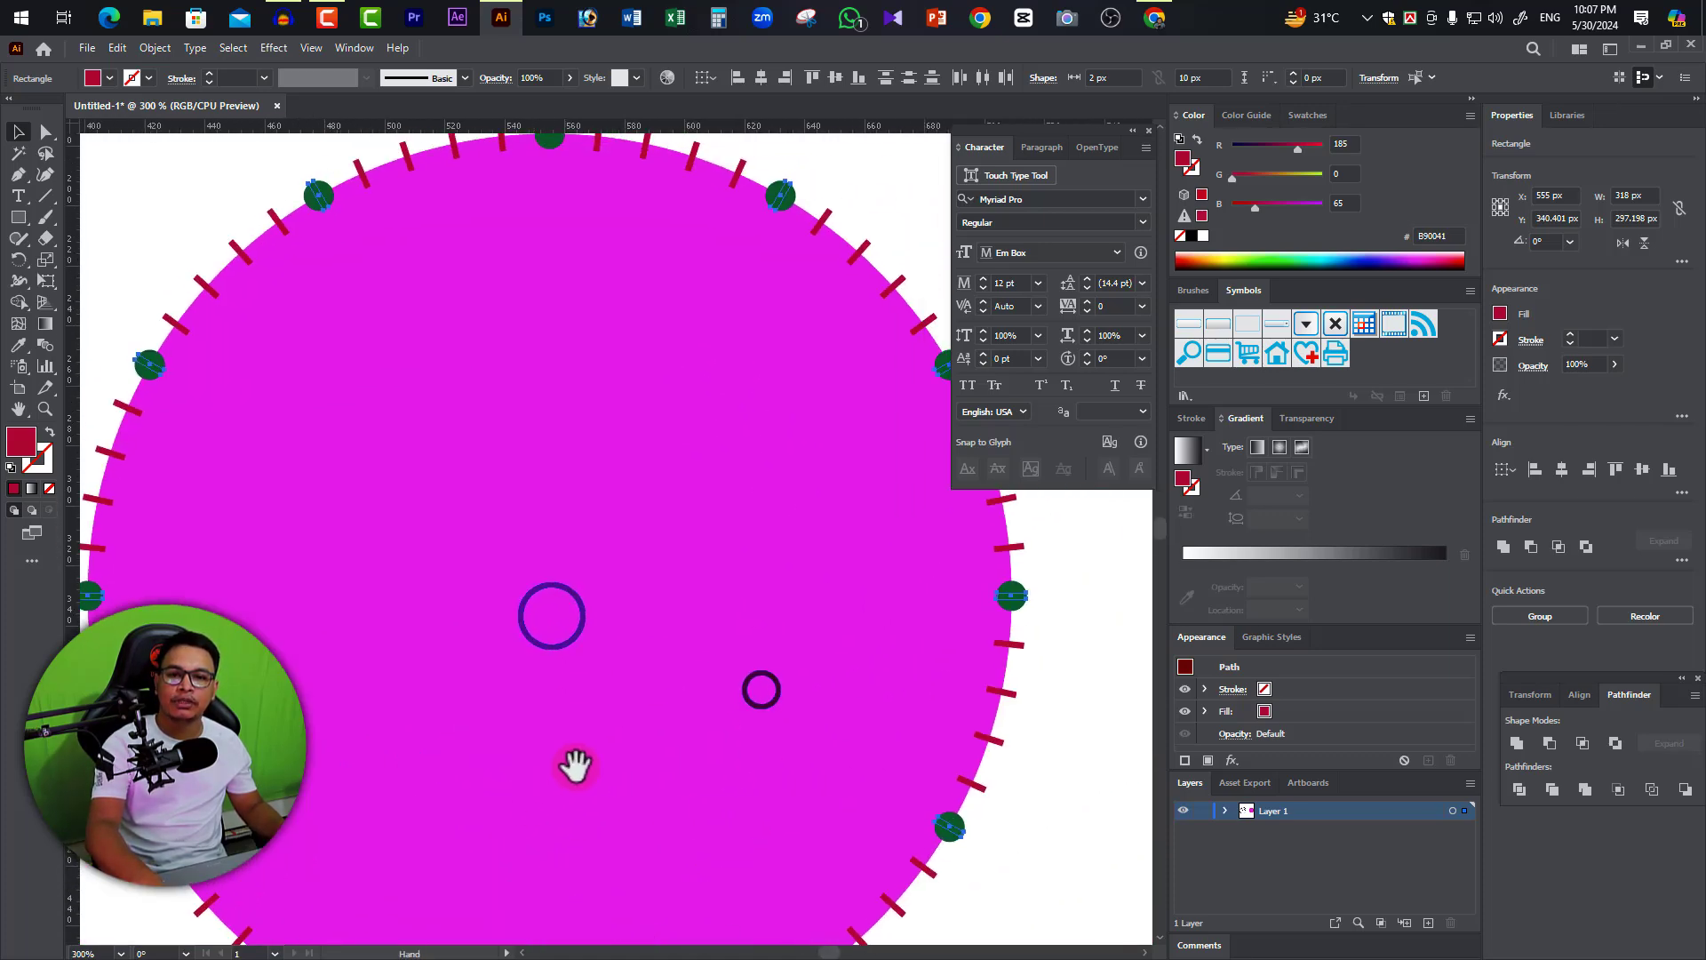
pyautogui.keyDown('alt'); pyautogui.click(717, 698); pyautogui.keyUp('alt')
# Scale the magenta circle from its centre to about 326 px so ticks and dots sit inside.
pyautogui.click(968, 640)
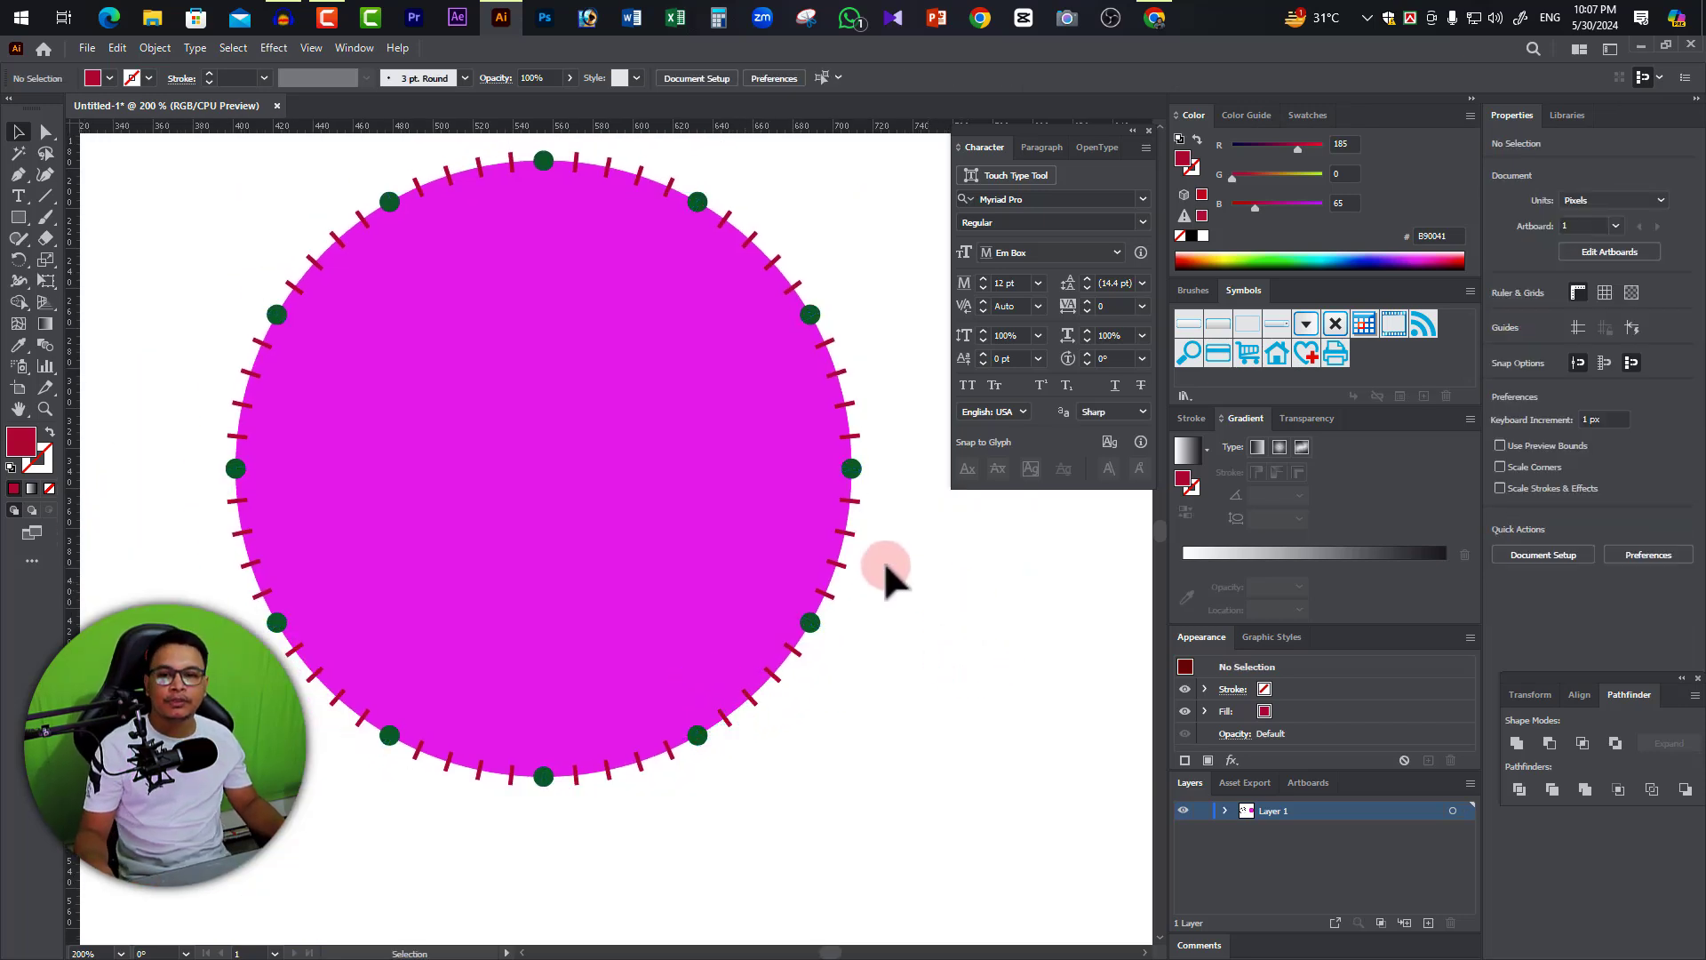
pyautogui.click(639, 444)
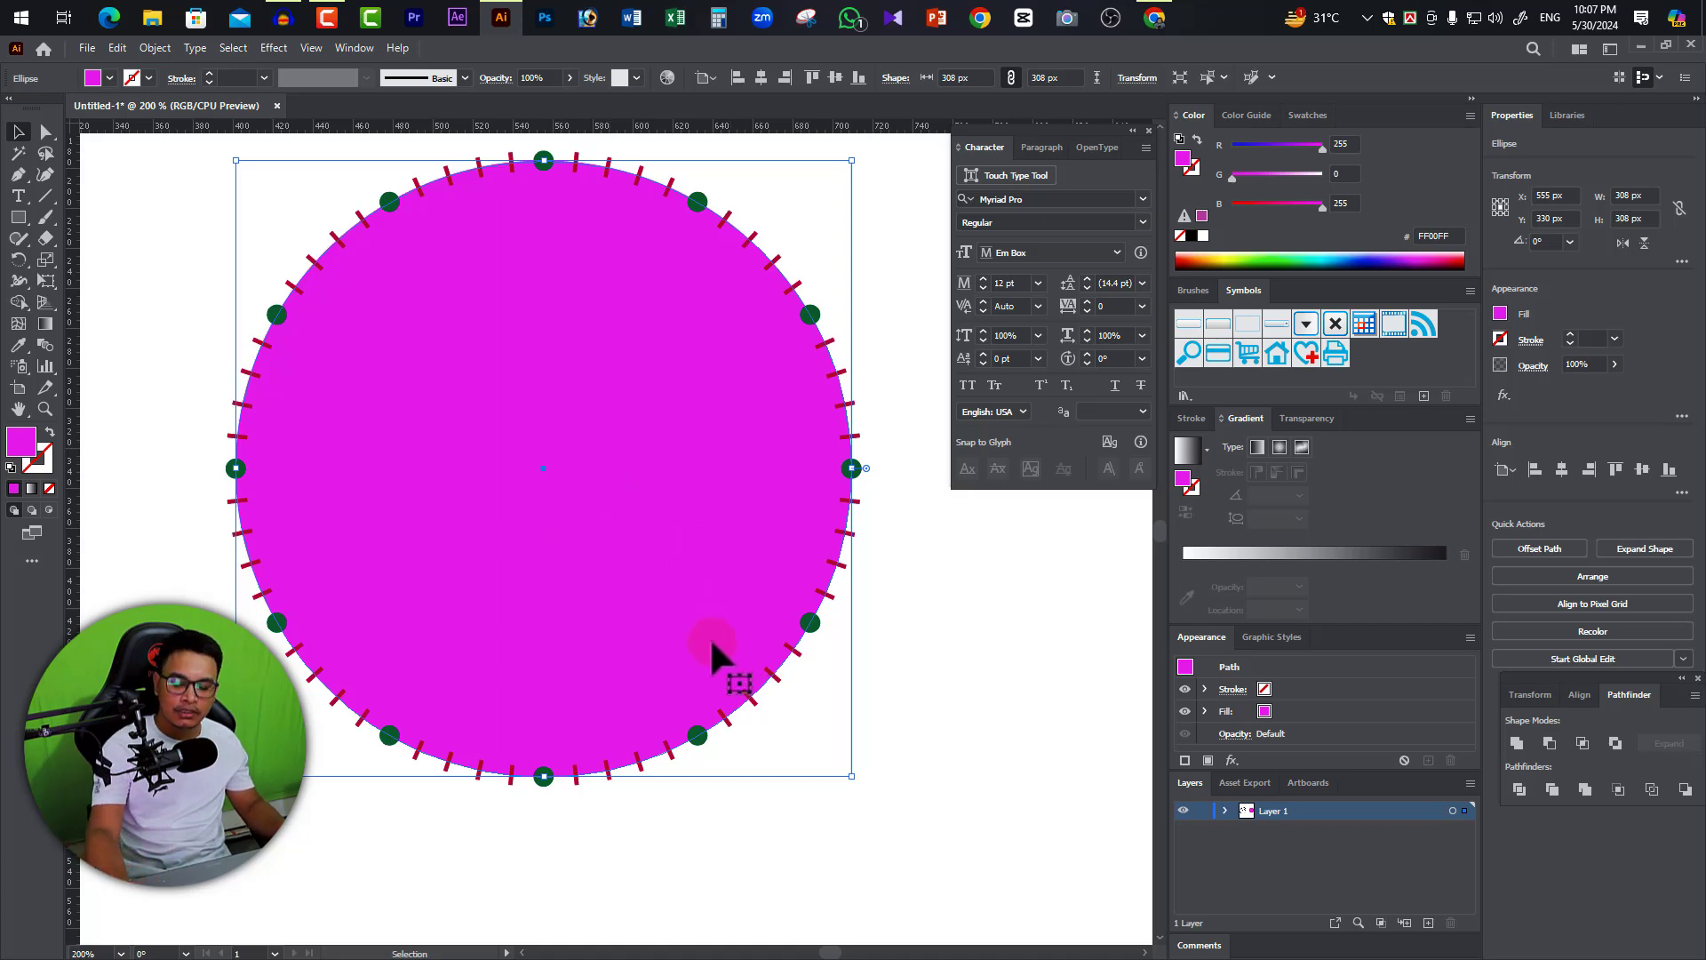
pyautogui.press('alt')
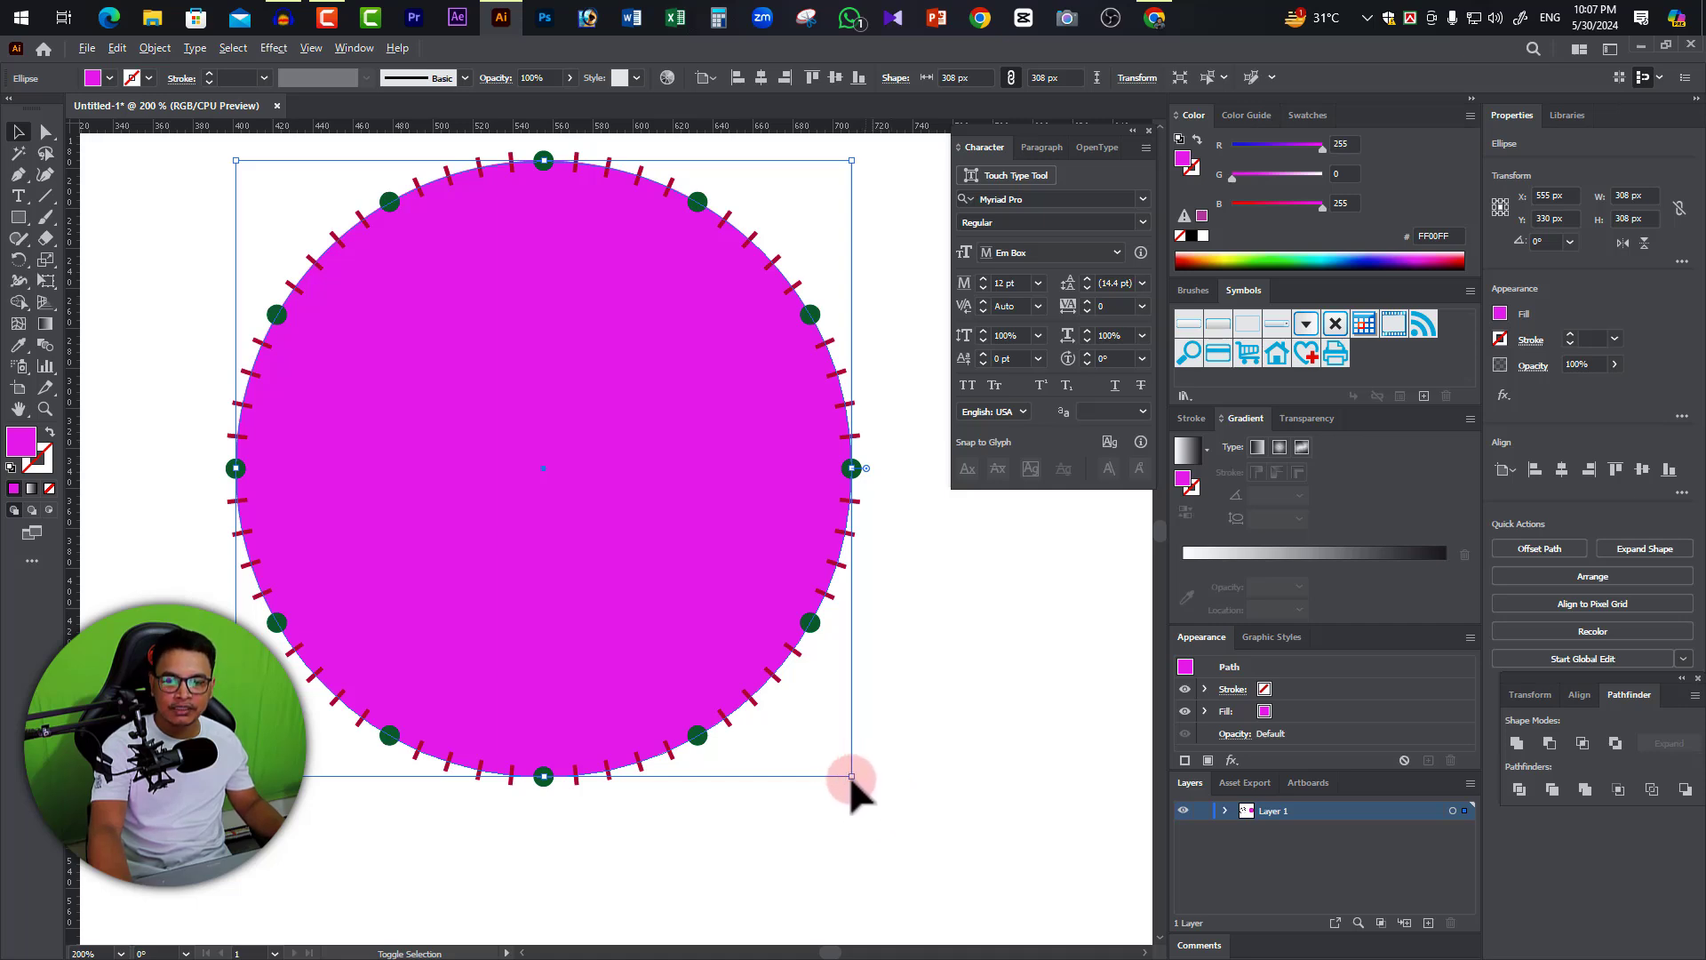
pyautogui.moveTo(851, 778); pyautogui.dragTo(888, 805)
pyautogui.click(968, 680)
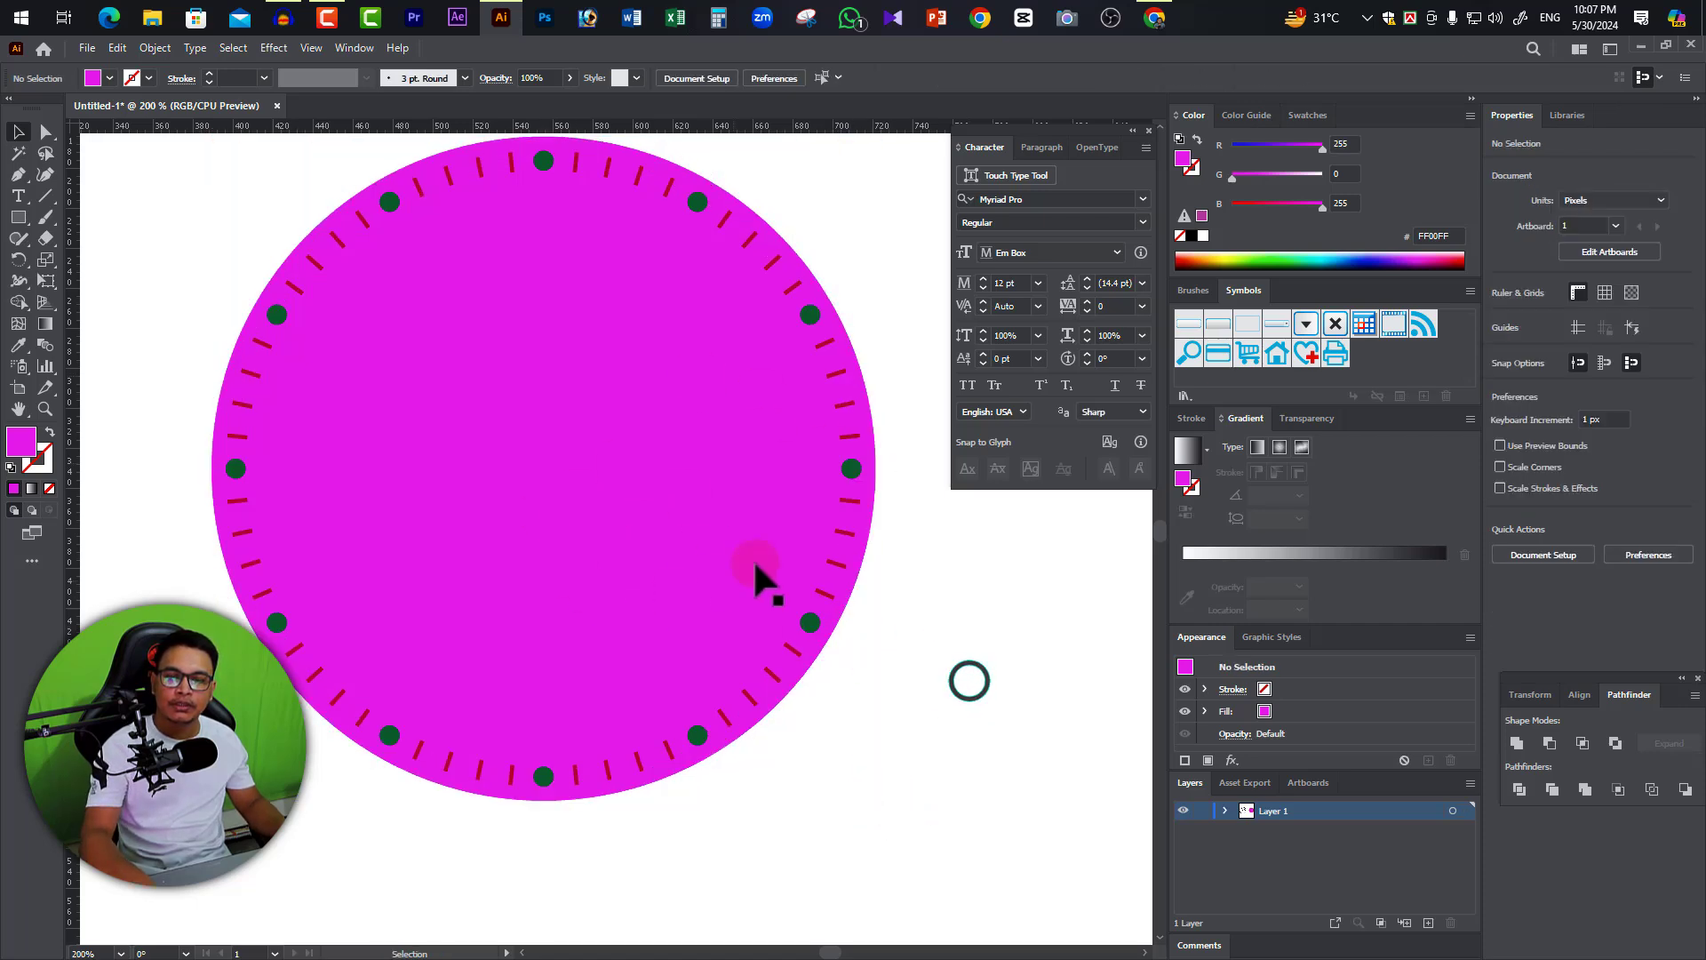
pyautogui.hotkey('ctrl', '-')
pyautogui.moveTo(583, 613); pyautogui.dragTo(773, 572)
# Zoom out to compare the magenta dial with the reference clock image.
pyautogui.press('z')
pyautogui.click(720, 508)
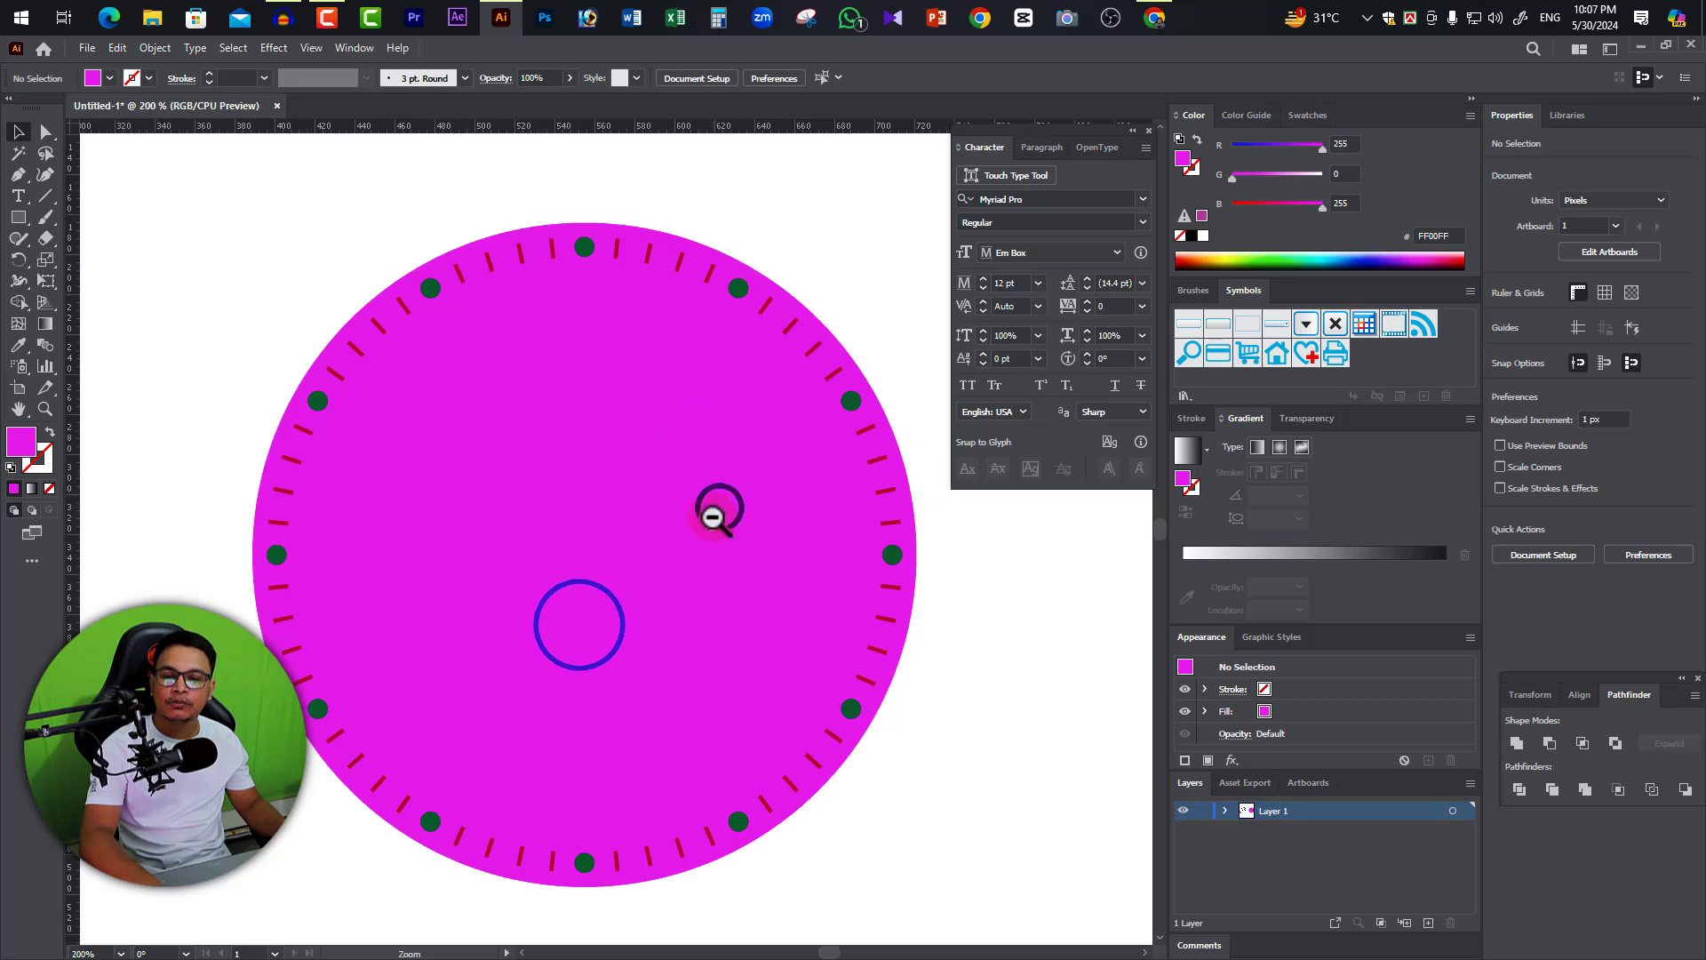
pyautogui.moveTo(456, 405); pyautogui.dragTo(531, 396)
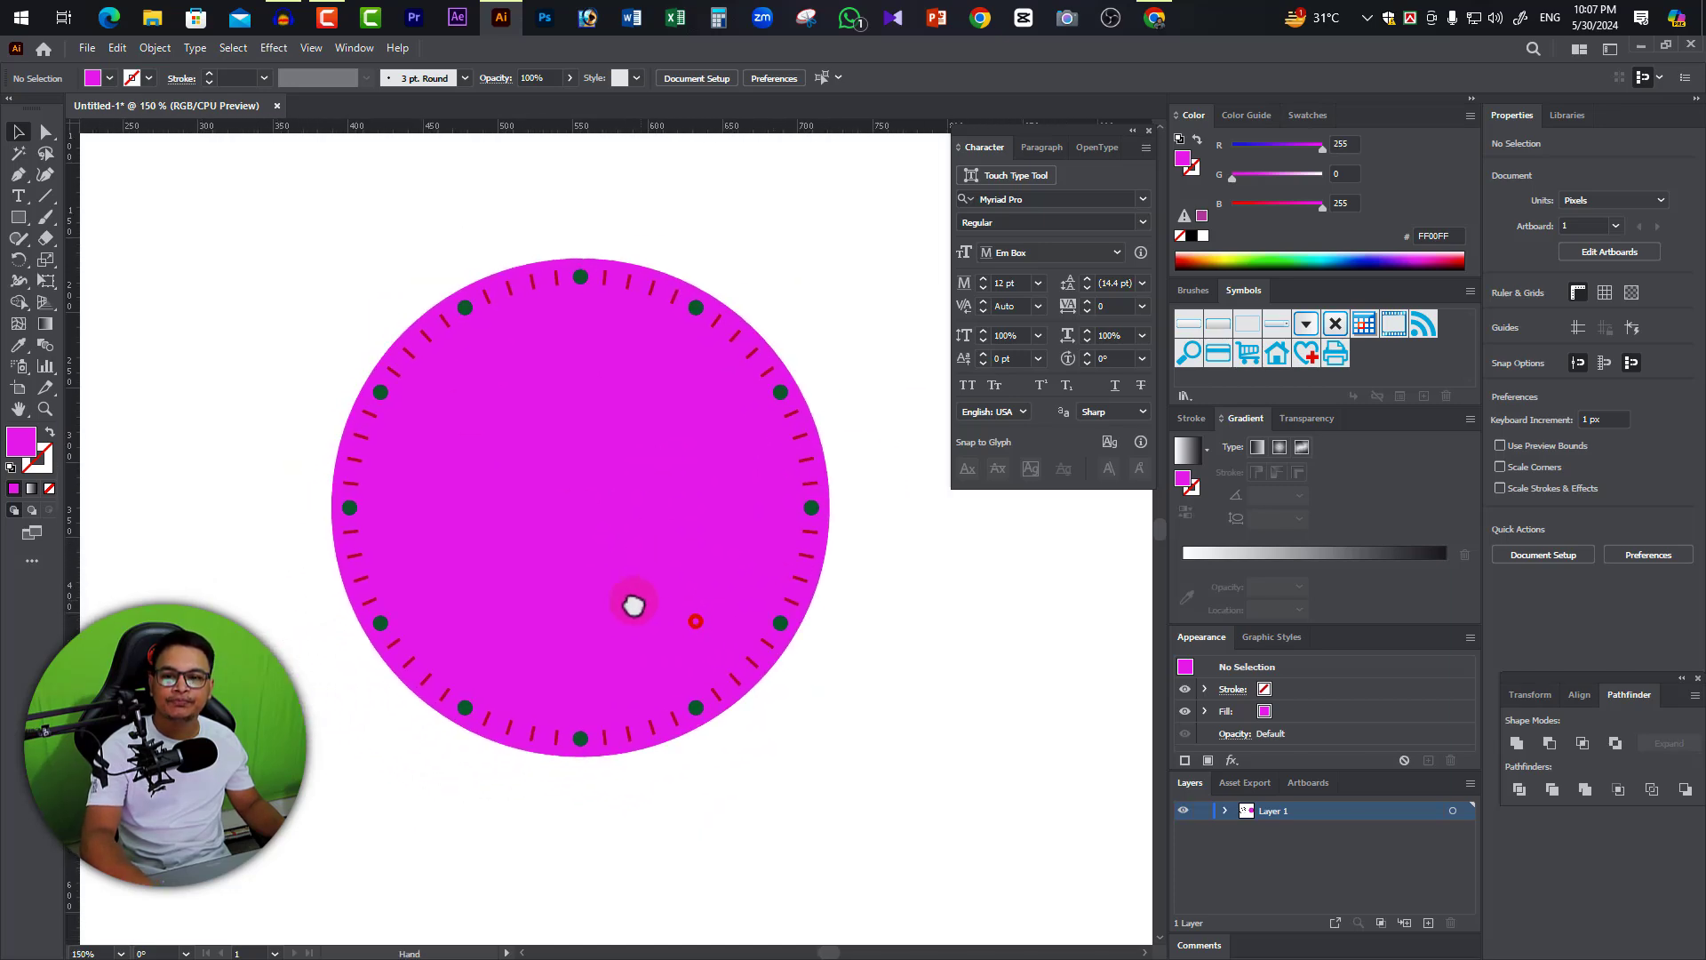
pyautogui.keyDown('alt'); pyautogui.click(604, 568); pyautogui.keyUp('alt')
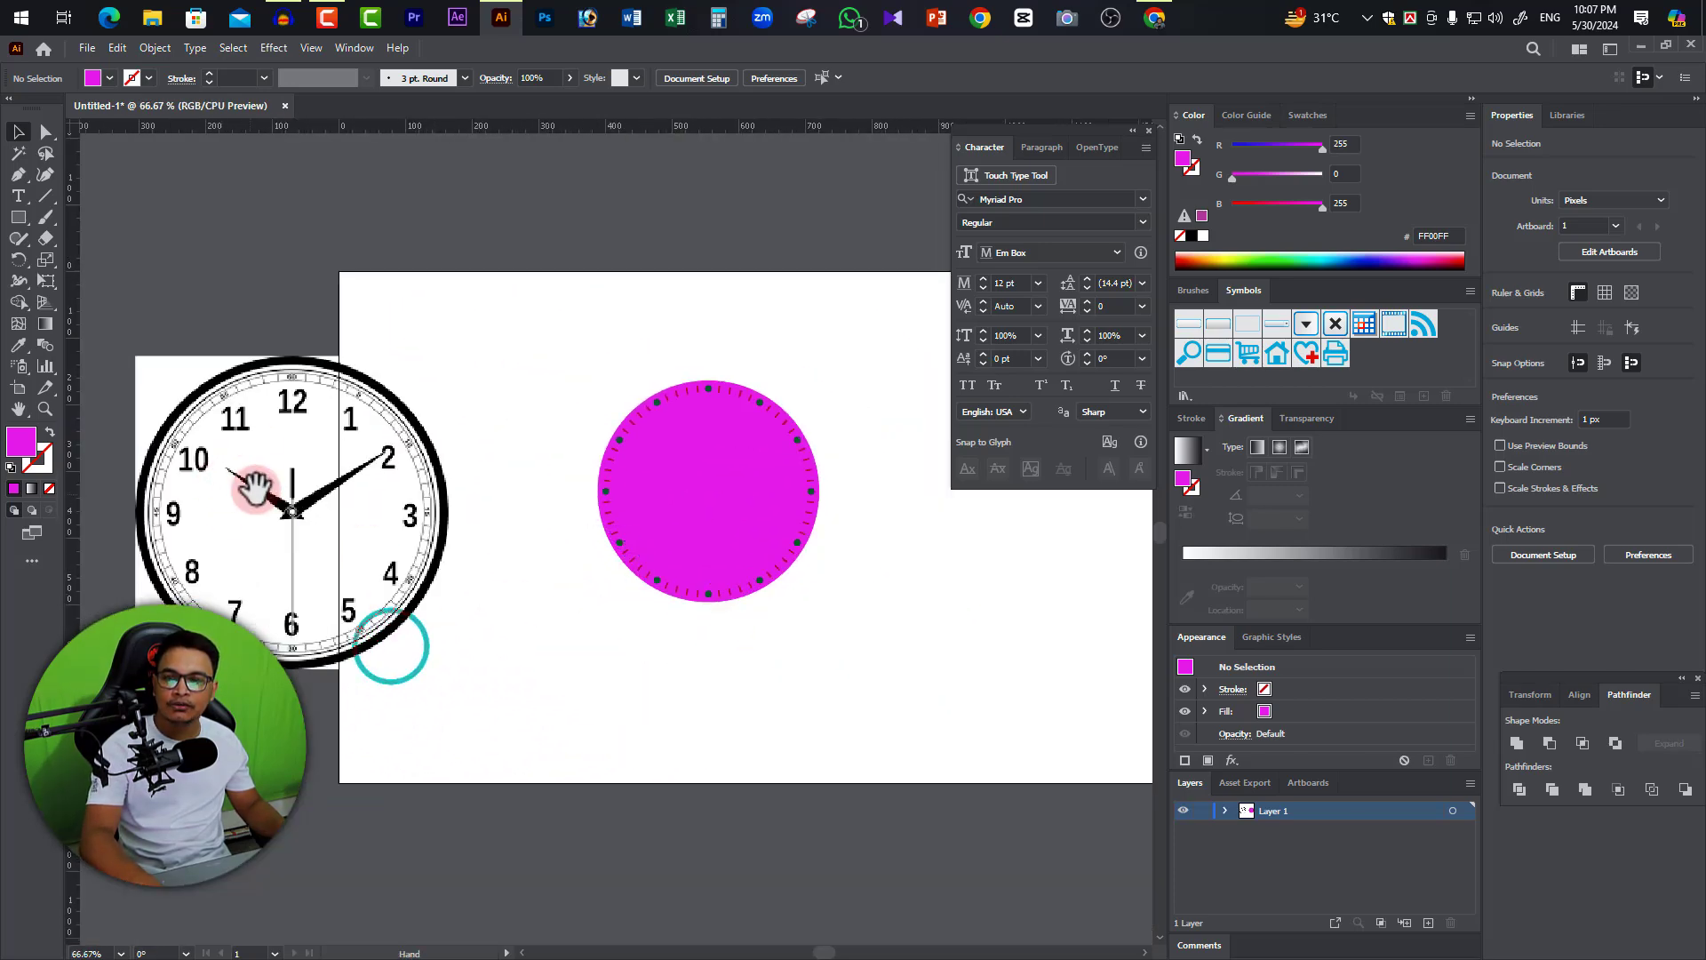
pyautogui.click(345, 452)
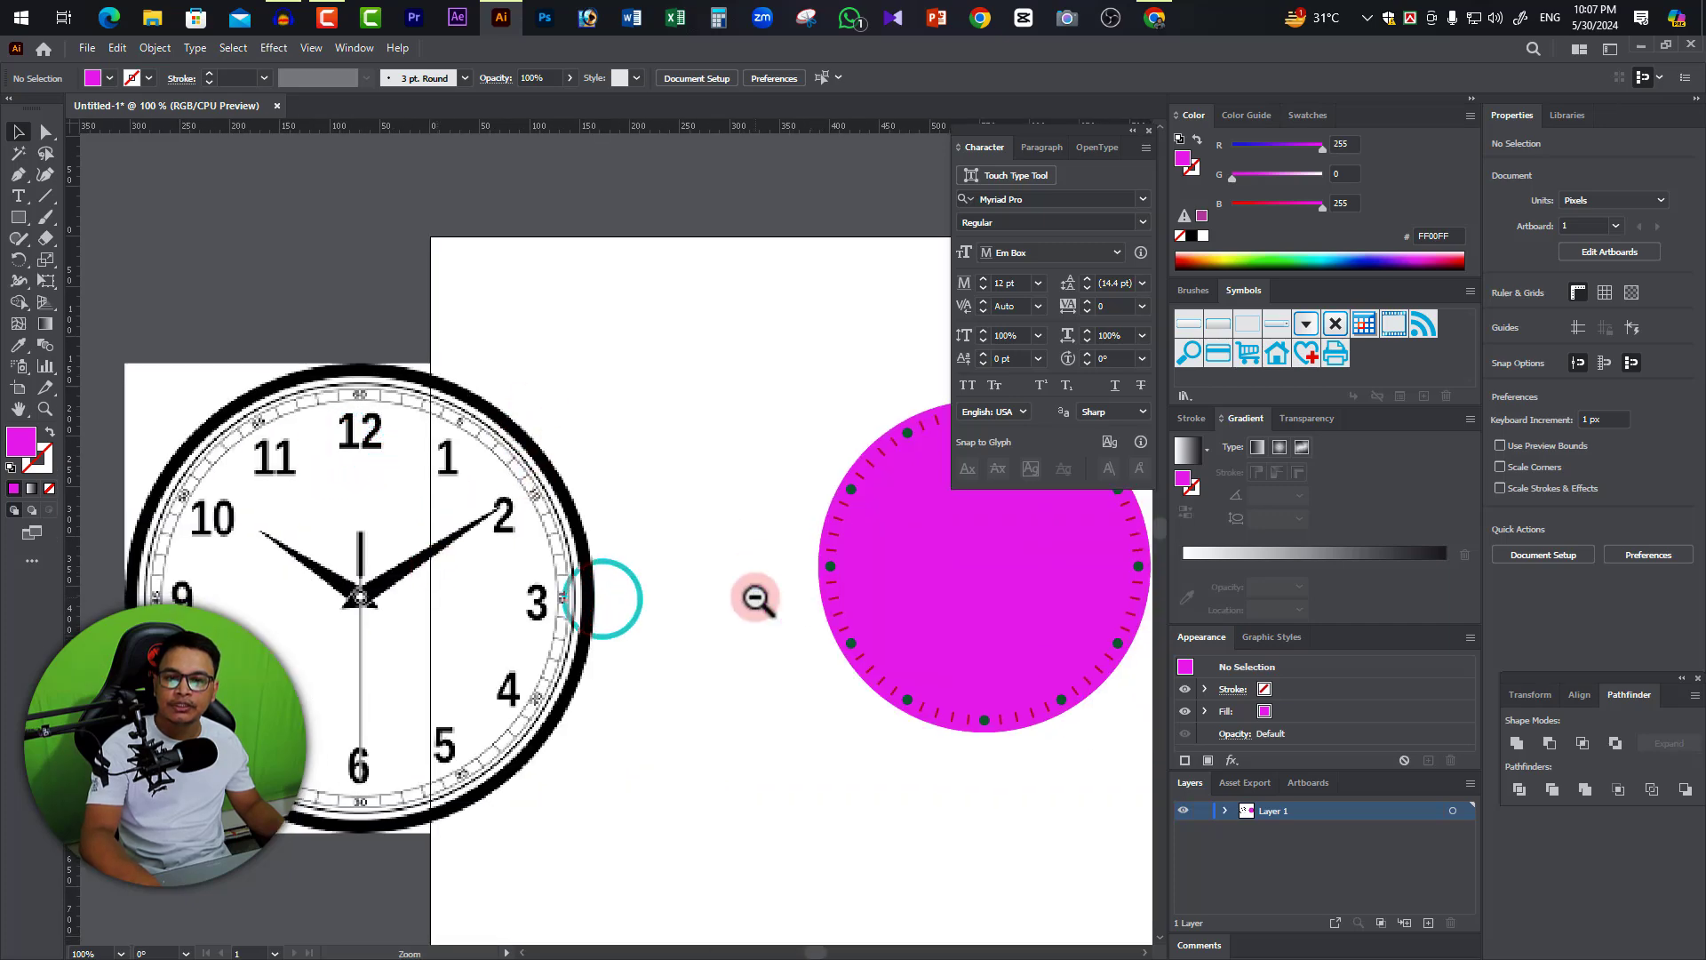
pyautogui.keyDown('alt'); pyautogui.click(754, 598); pyautogui.keyUp('alt')
pyautogui.moveTo(700, 560); pyautogui.dragTo(657, 560)
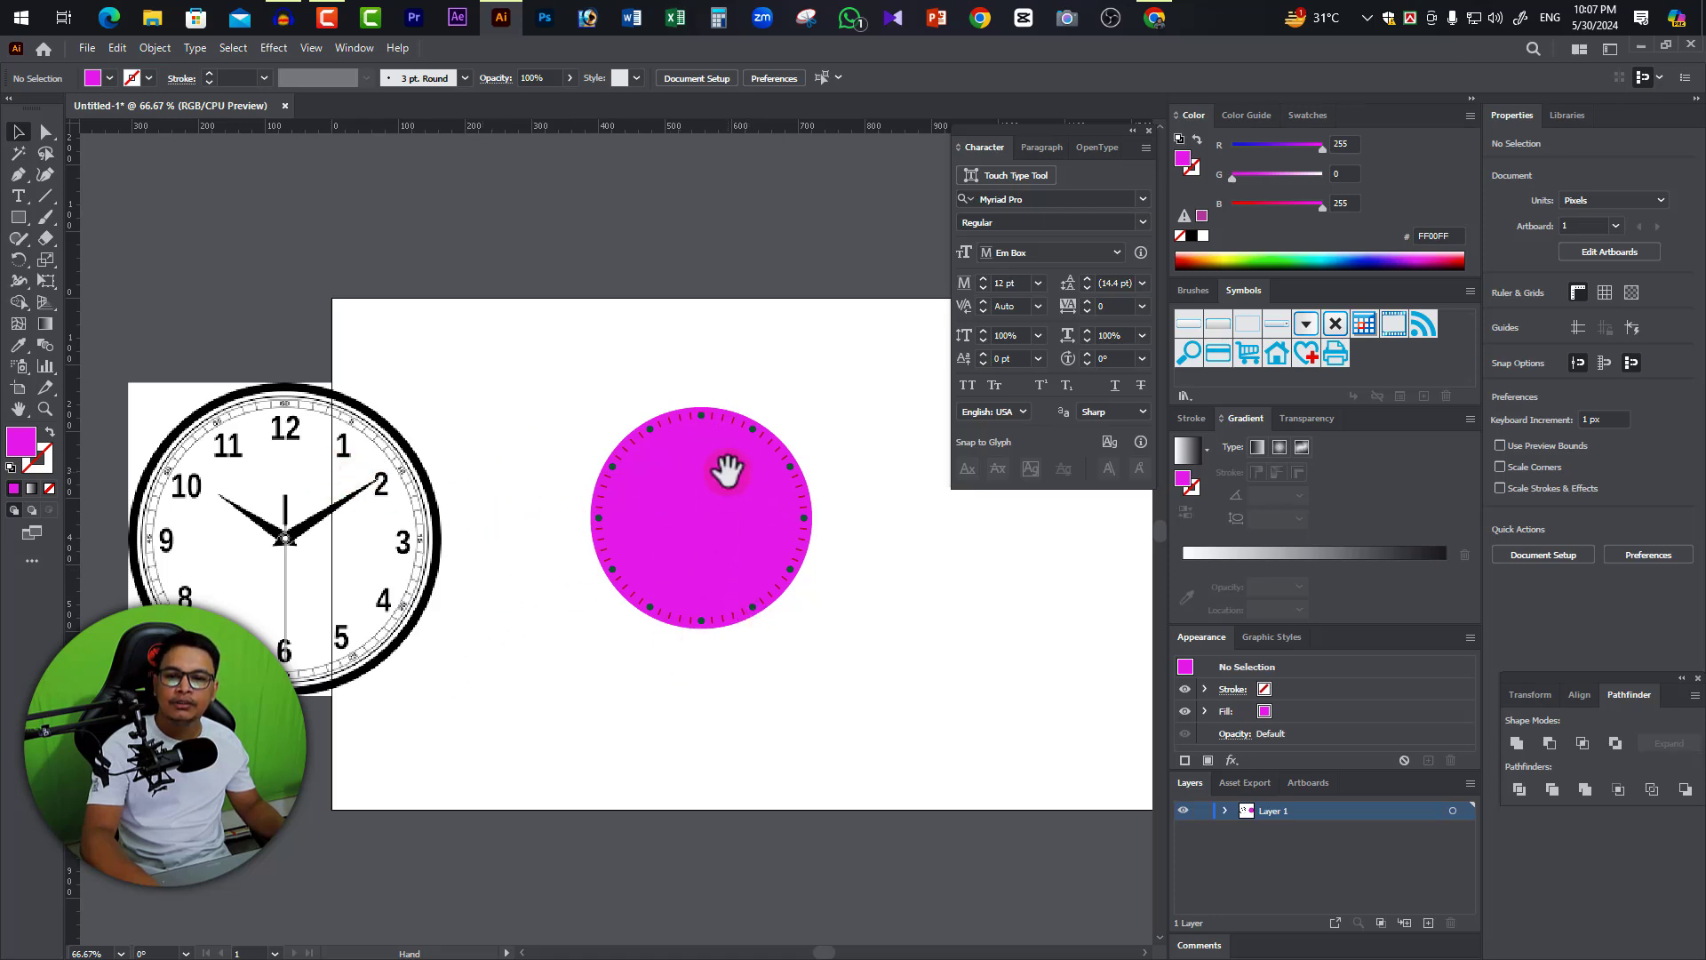
# Show guides crossing the magenta dial's centre and along its top edge.
pyautogui.press('z')
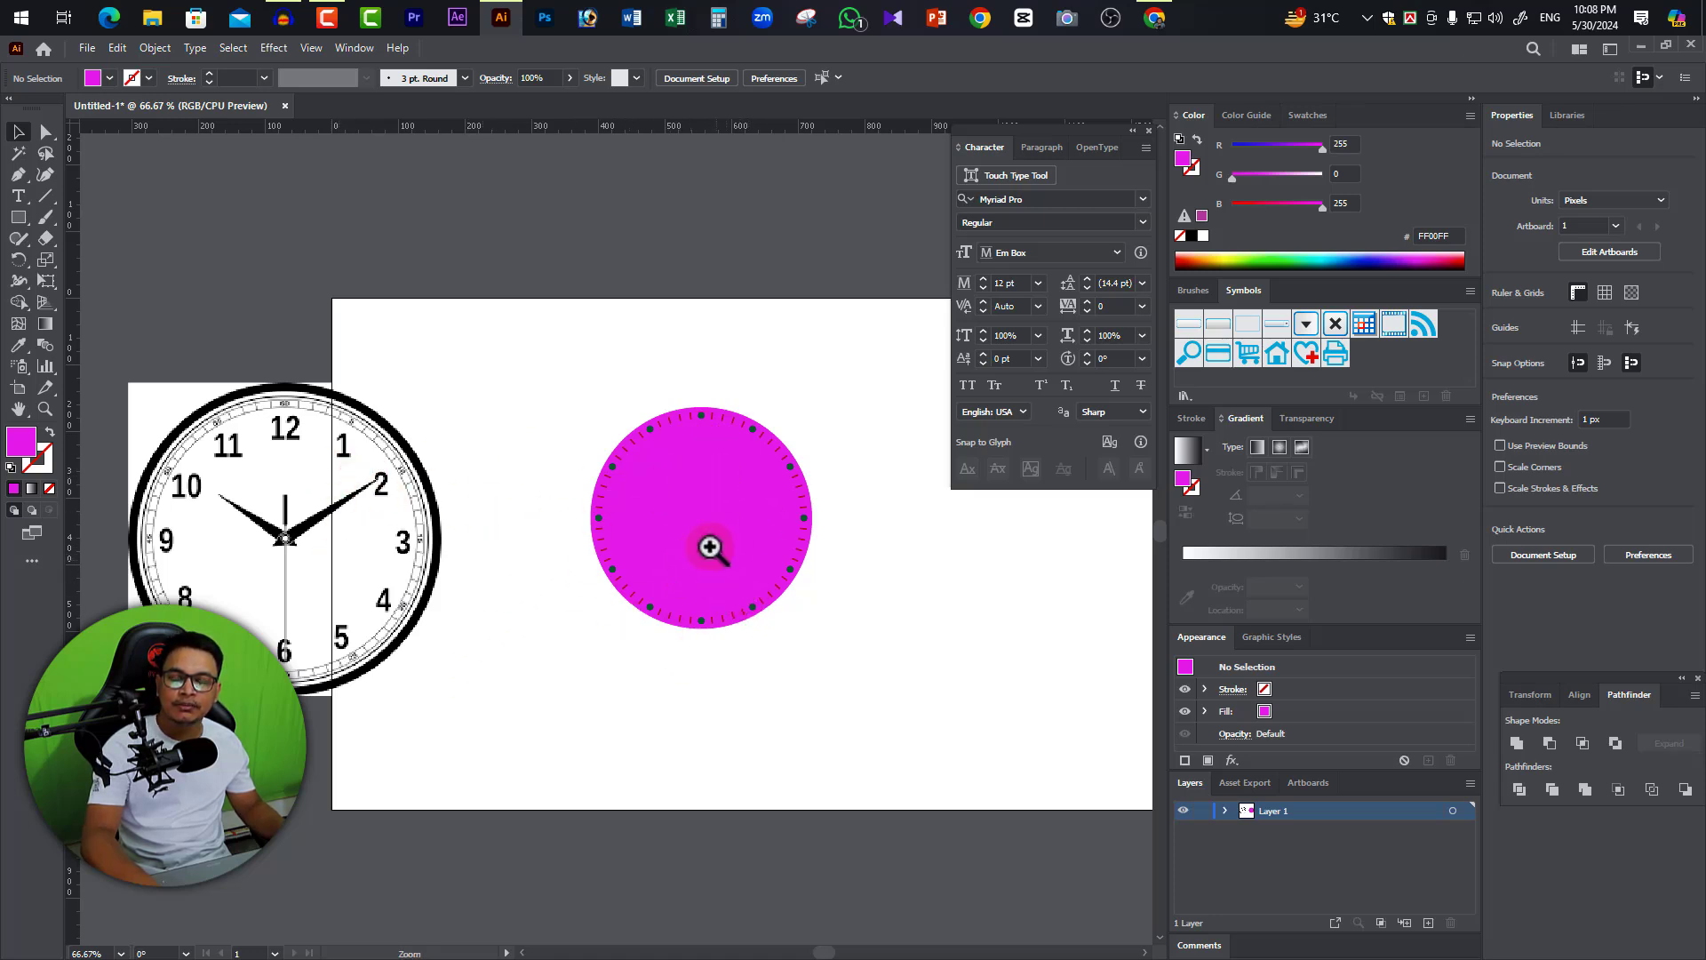
pyautogui.scroll(-2, 702, 542)
pyautogui.press('v')
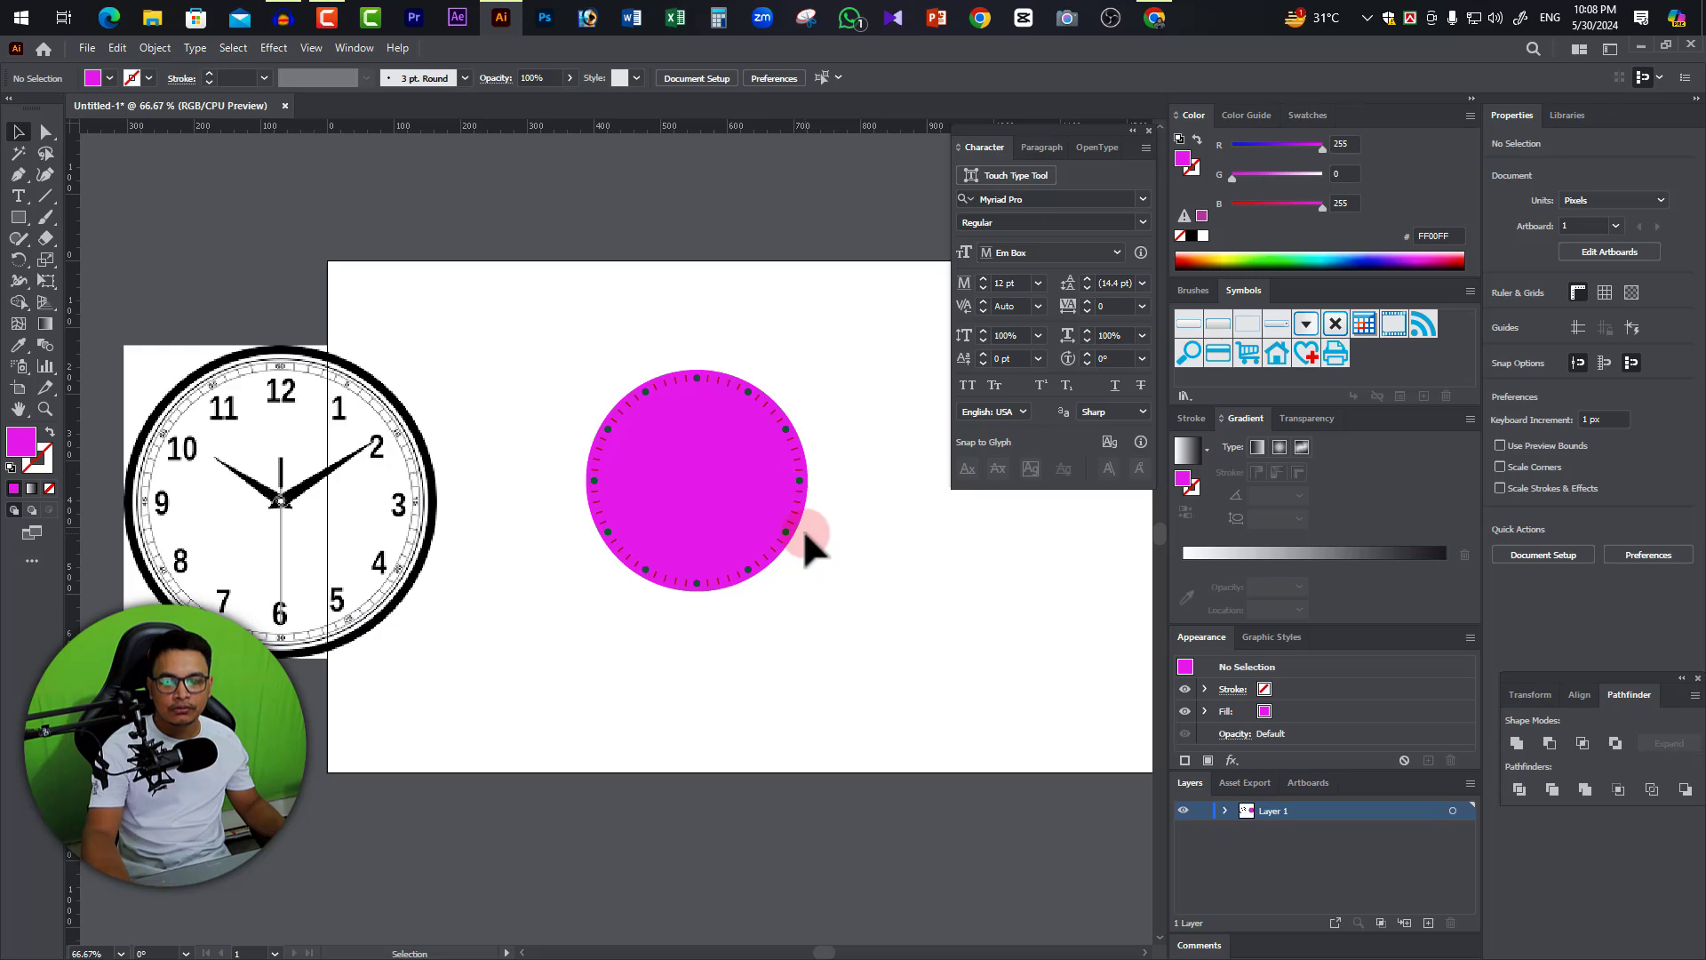
pyautogui.hotkey('ctrl', ';')
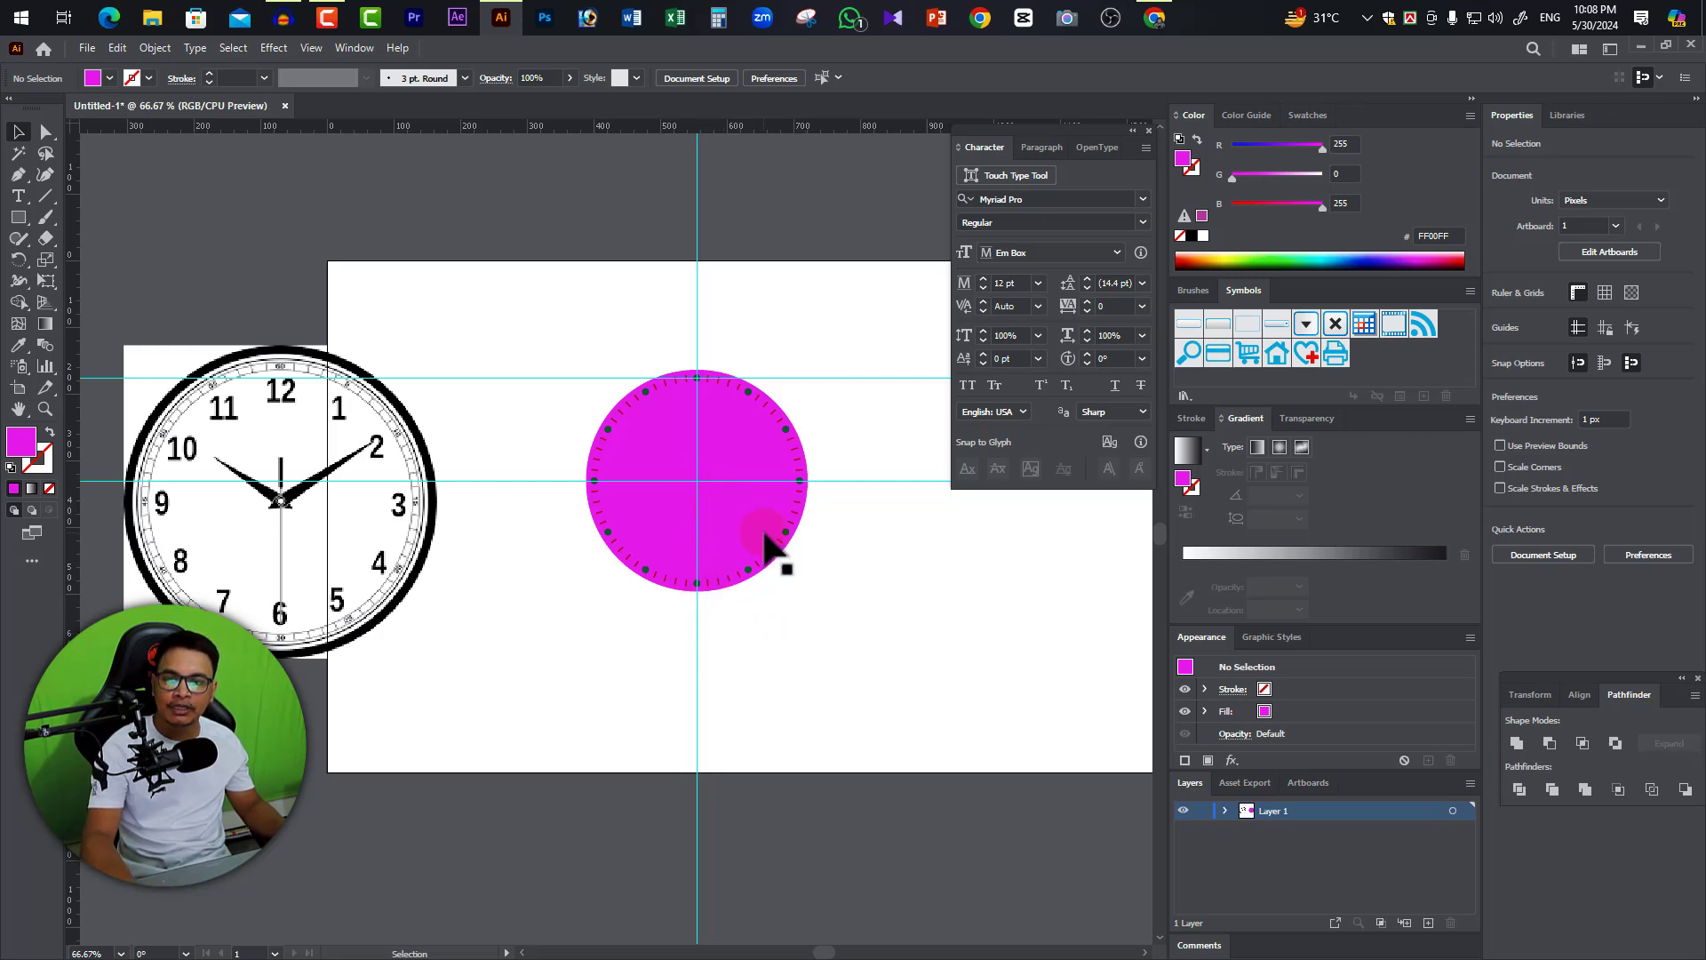
pyautogui.click(668, 486)
pyautogui.click(668, 486)
pyautogui.moveTo(636, 658); pyautogui.dragTo(771, 681)
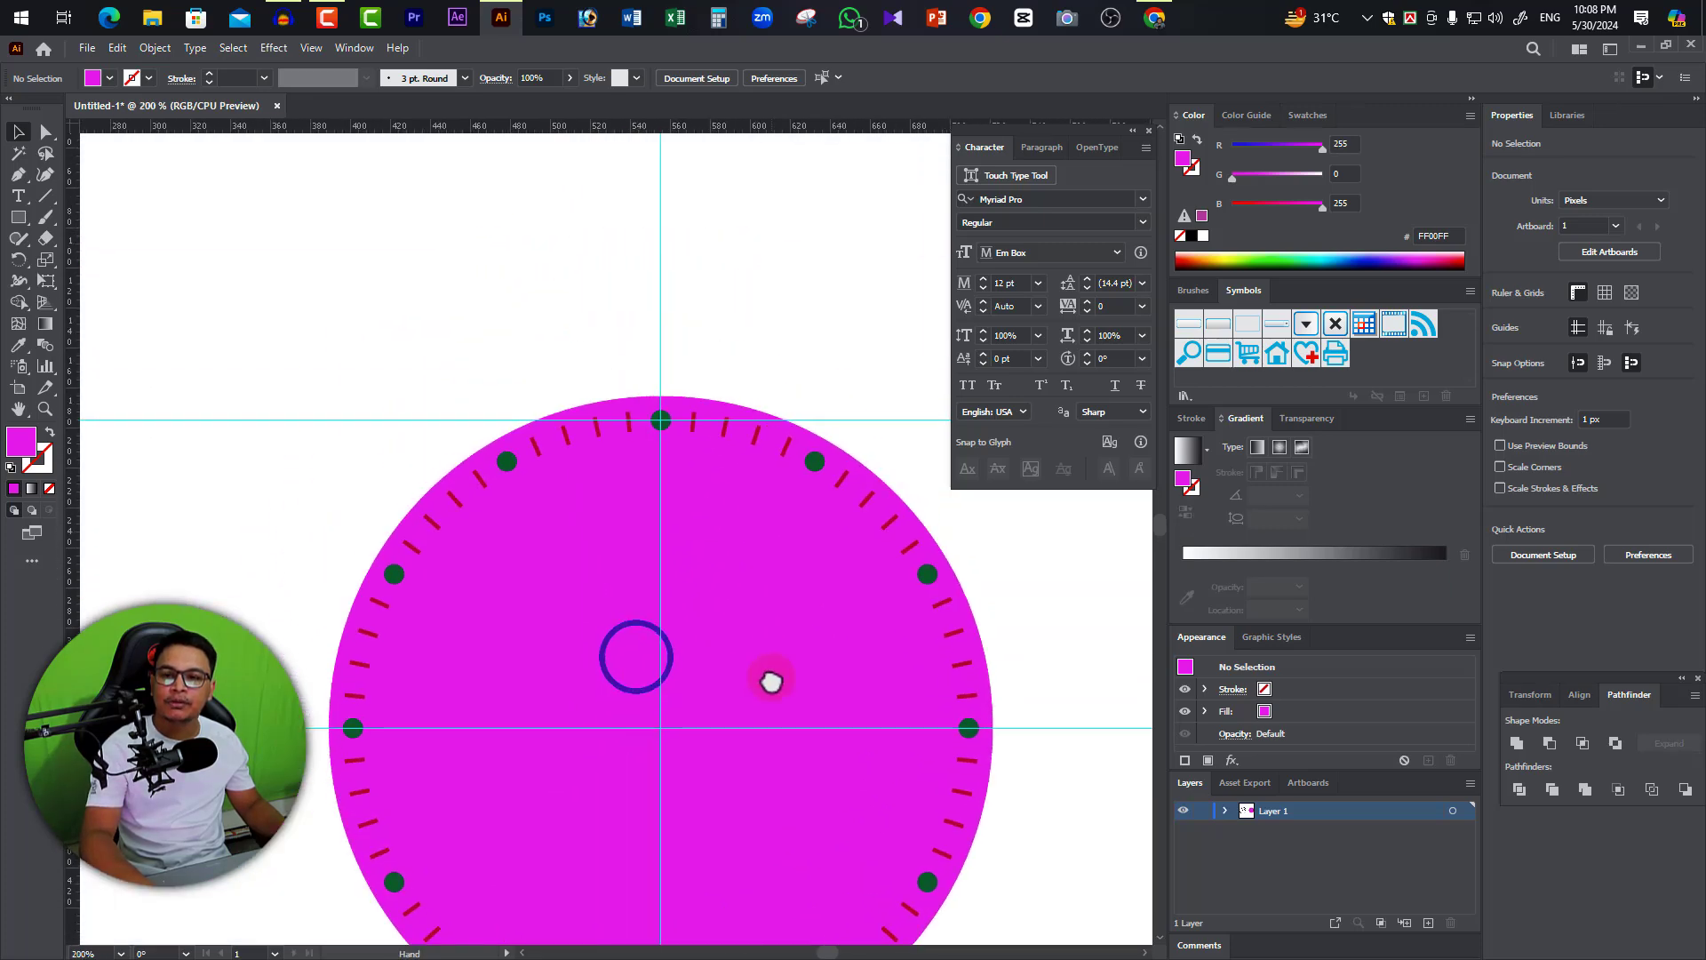
pyautogui.scroll(-2, 771, 681)
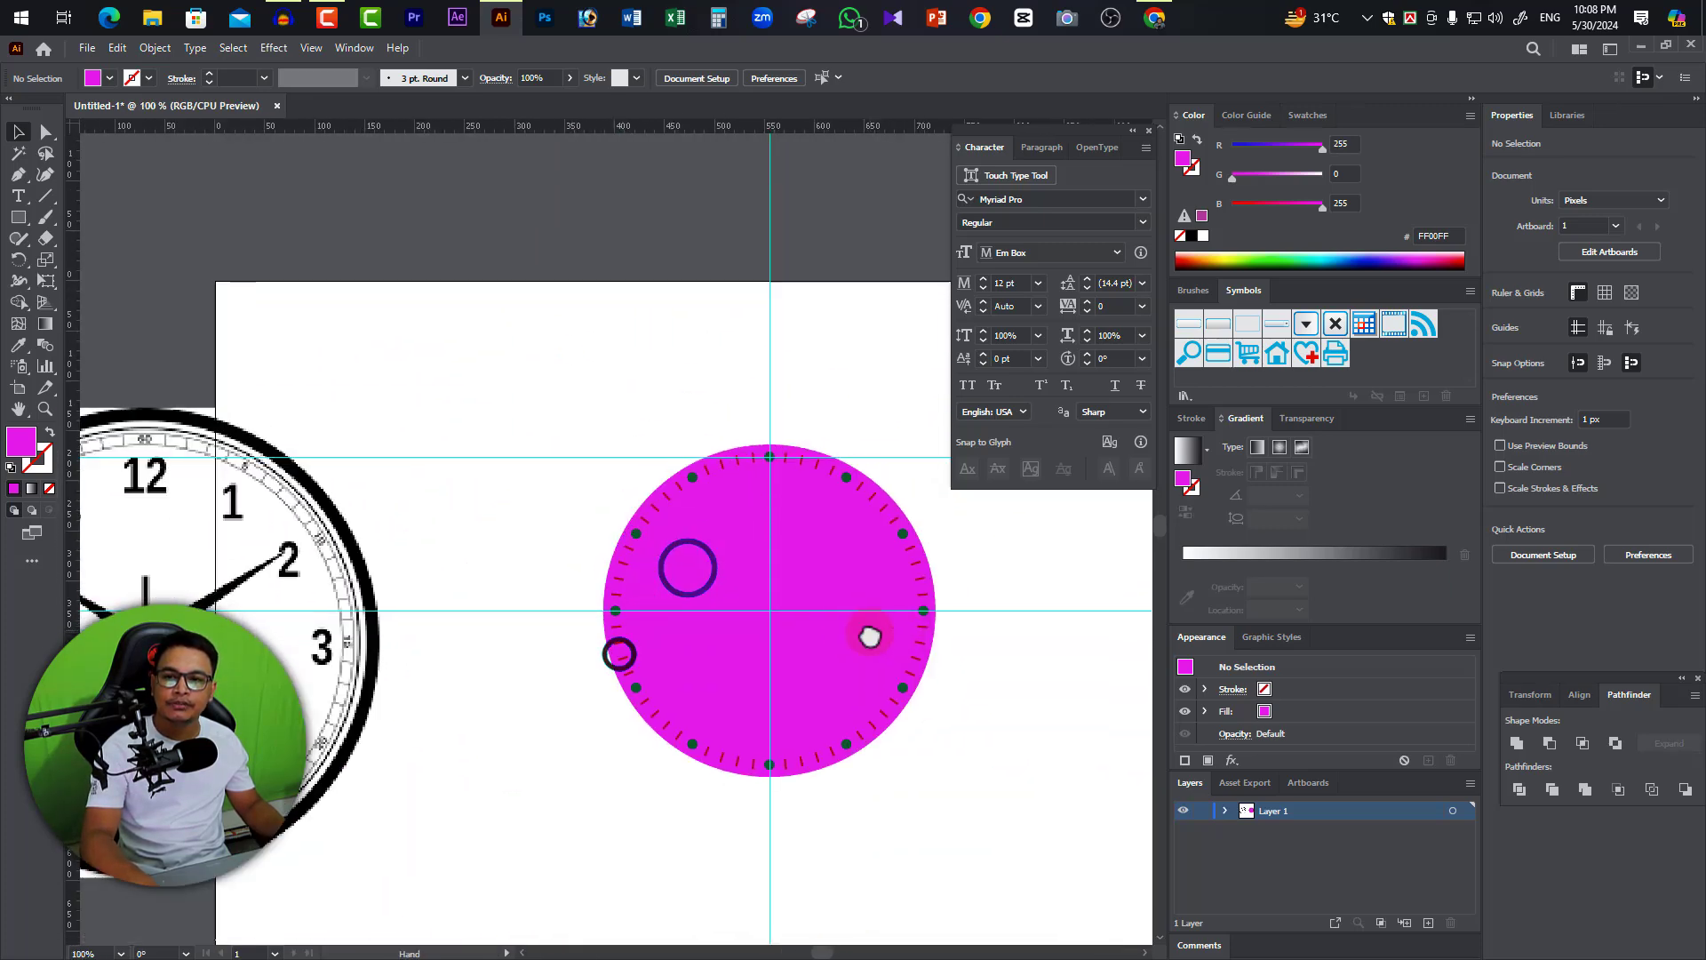
# Draw a horizontal line segment above the dial and give it a black stroke.
pyautogui.click(46, 197)
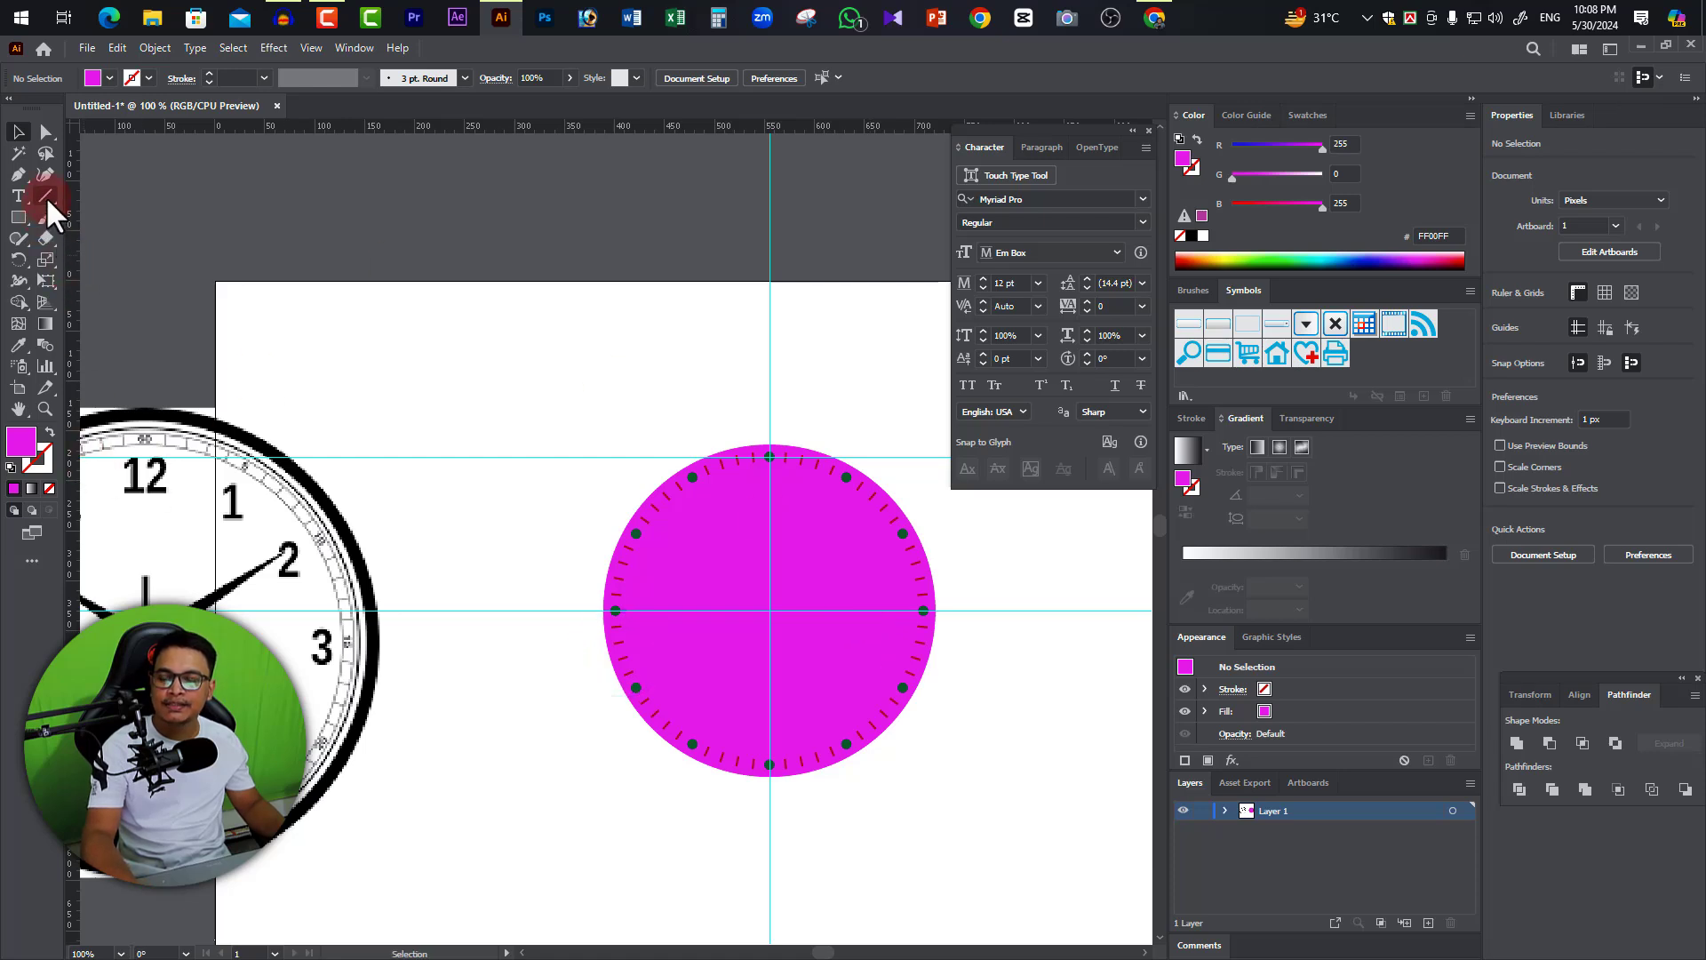
pyautogui.moveTo(45, 196); pyautogui.dragTo(142, 196)
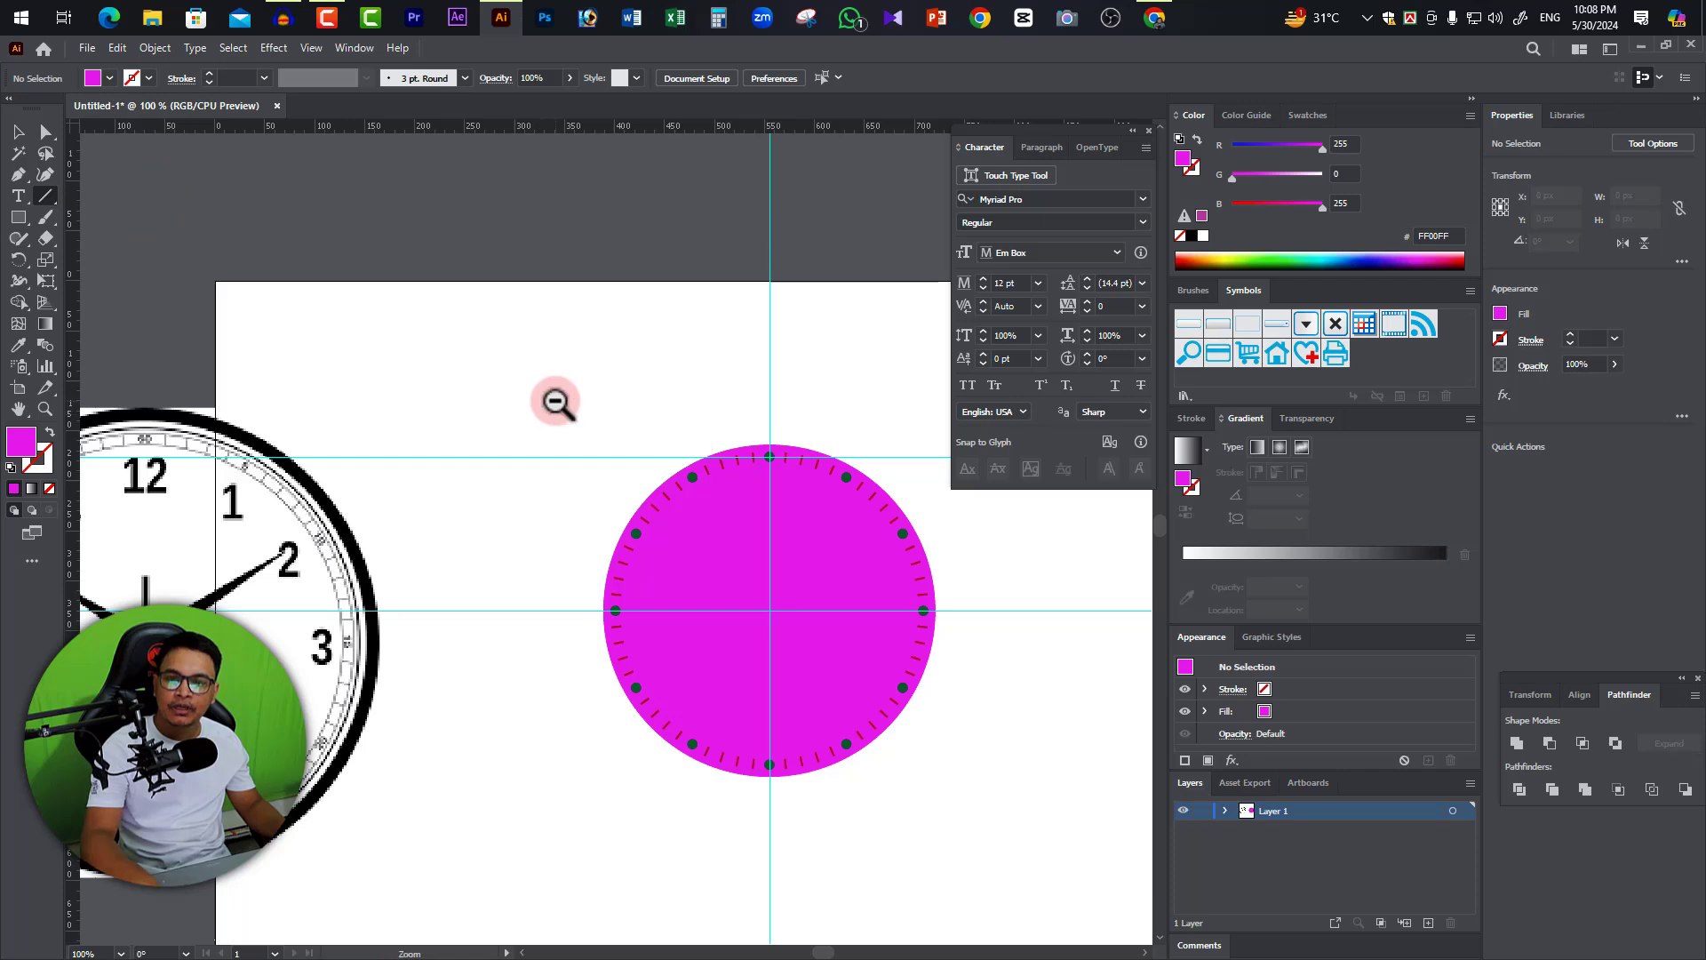
pyautogui.keyDown('ctrl'); pyautogui.keyDown('alt'); pyautogui.click(557, 403); pyautogui.keyUp('alt'); pyautogui.keyUp('ctrl')
pyautogui.moveTo(594, 487)
pyautogui.mouseDown()
pyautogui.moveTo(533, 343)
pyautogui.moveTo(862, 375)
pyautogui.mouseUp()
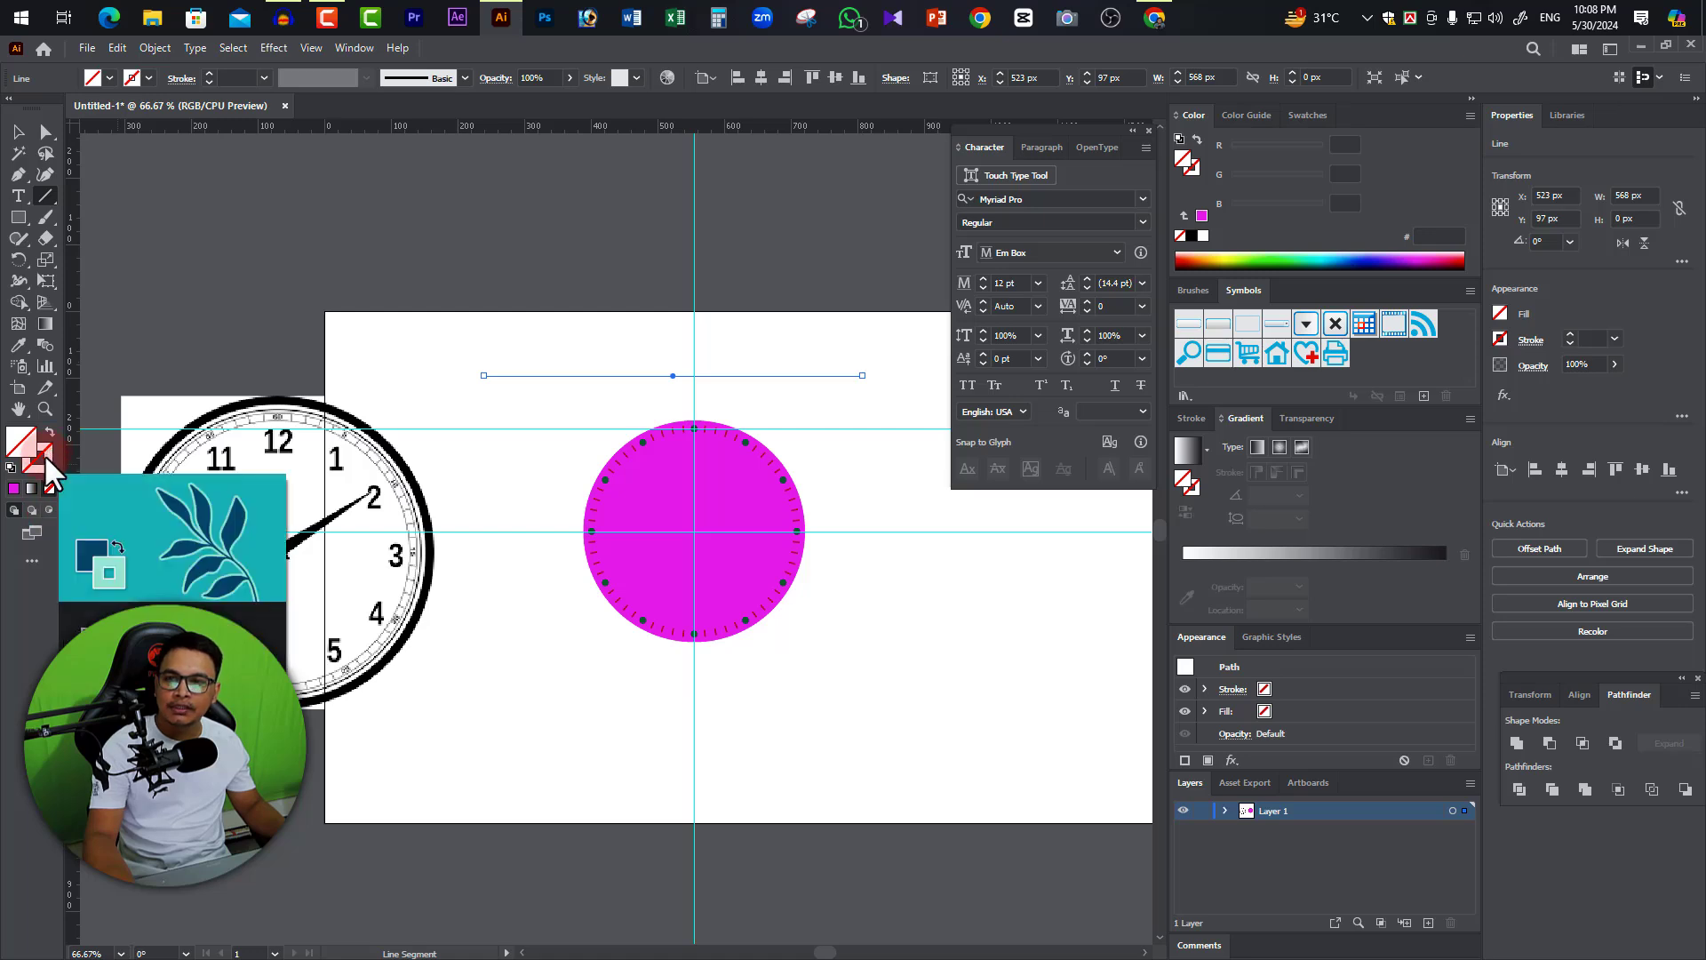
pyautogui.click(147, 78)
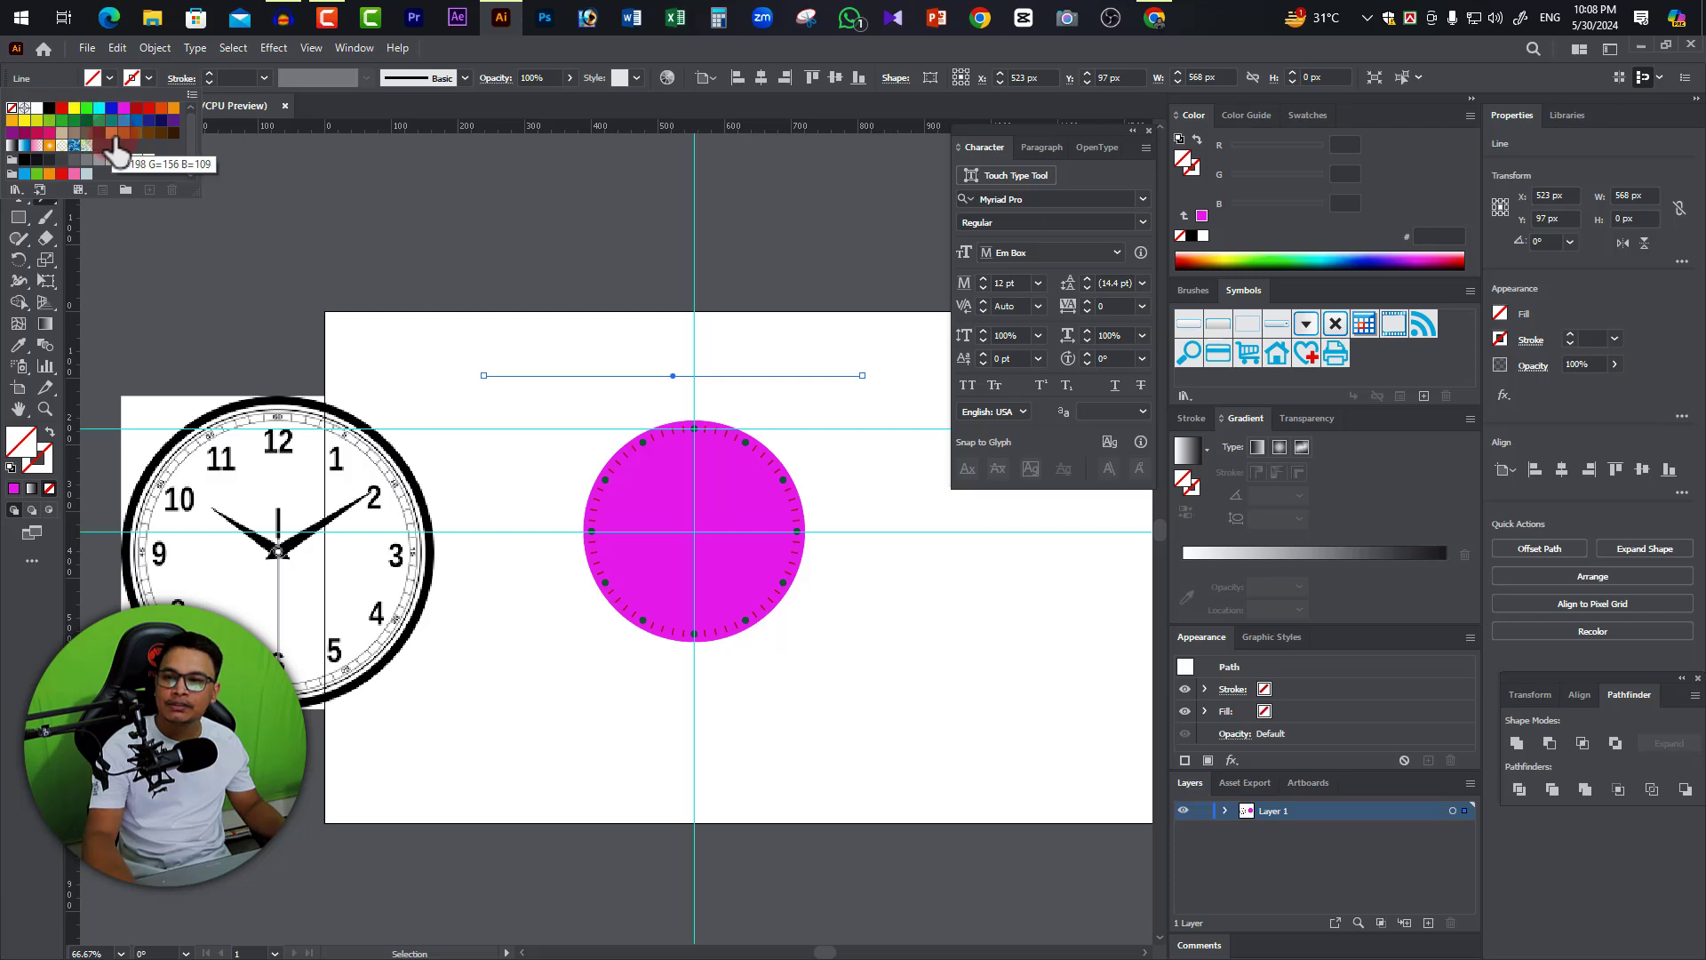
pyautogui.click(49, 108)
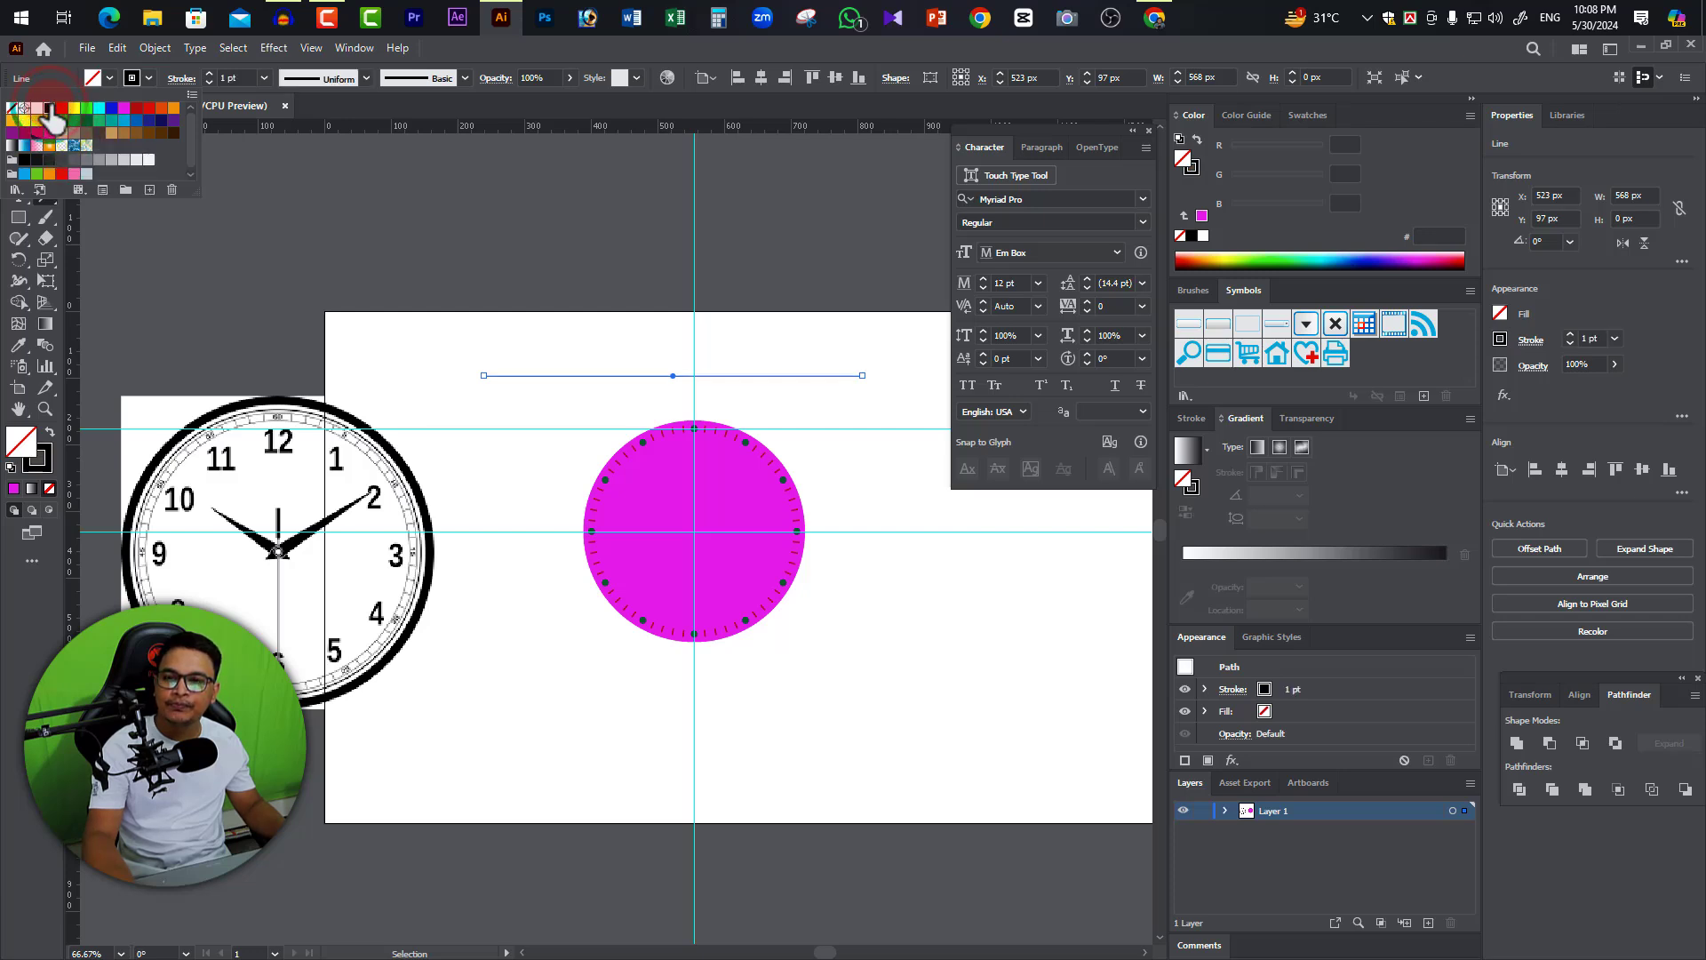
# Raise the line's stroke weight to 40 pt and apply a tapered width profile.
pyautogui.click(263, 78)
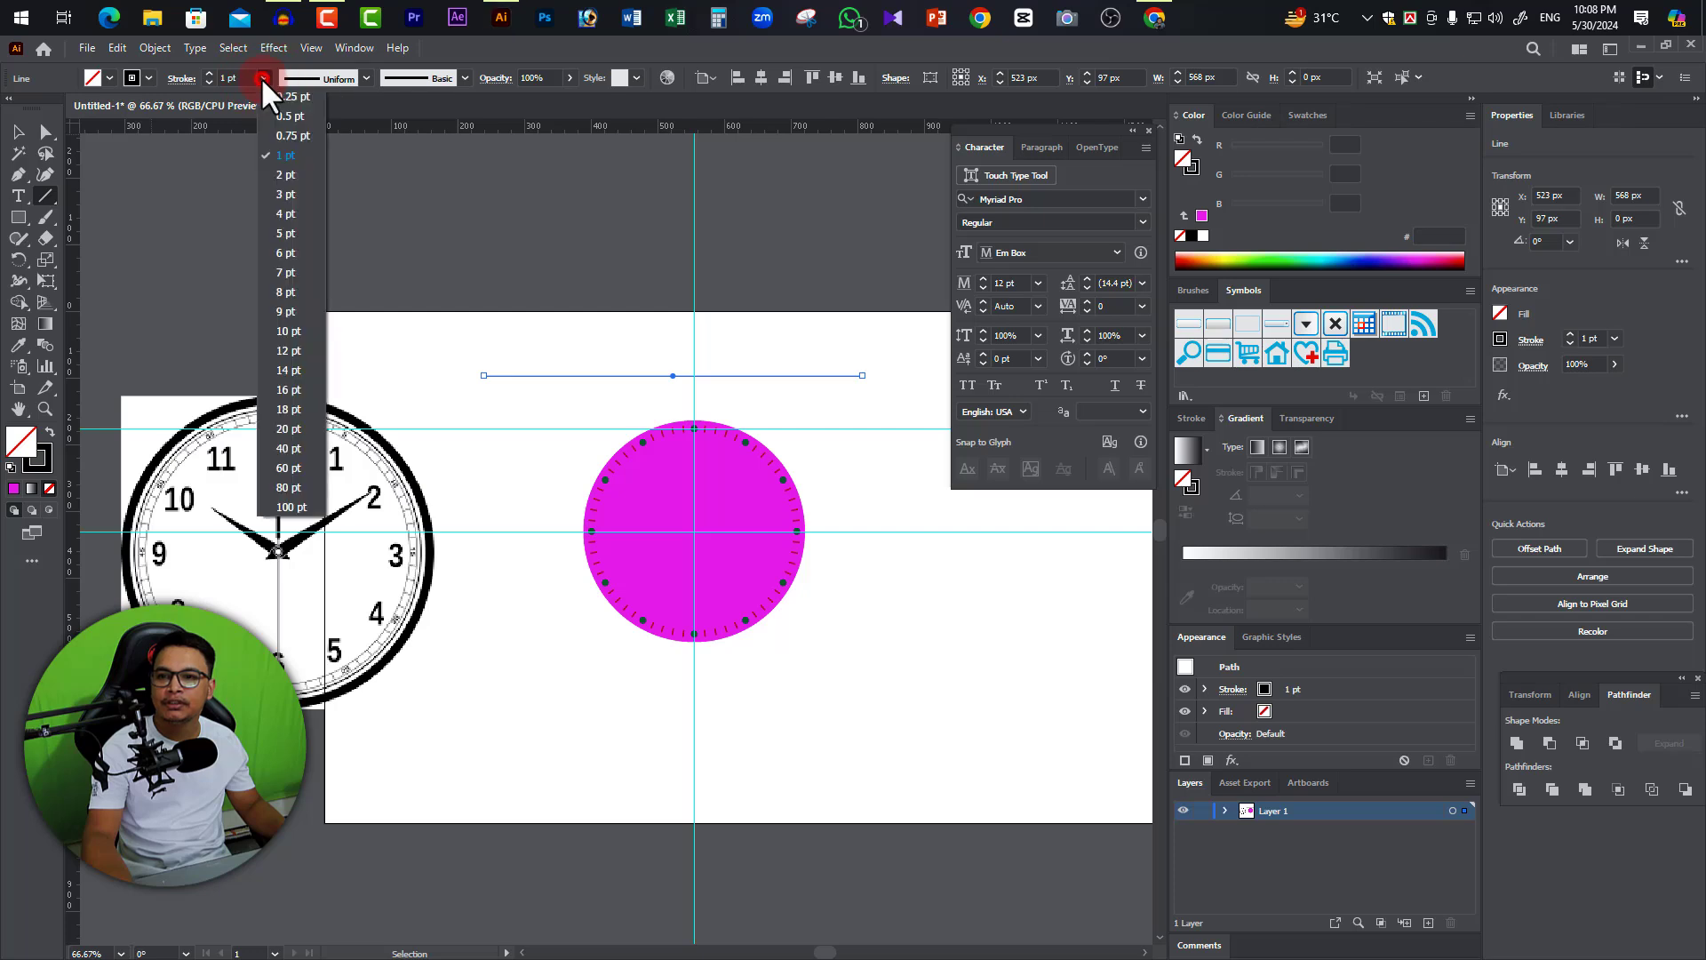
pyautogui.click(287, 311)
pyautogui.click(263, 79)
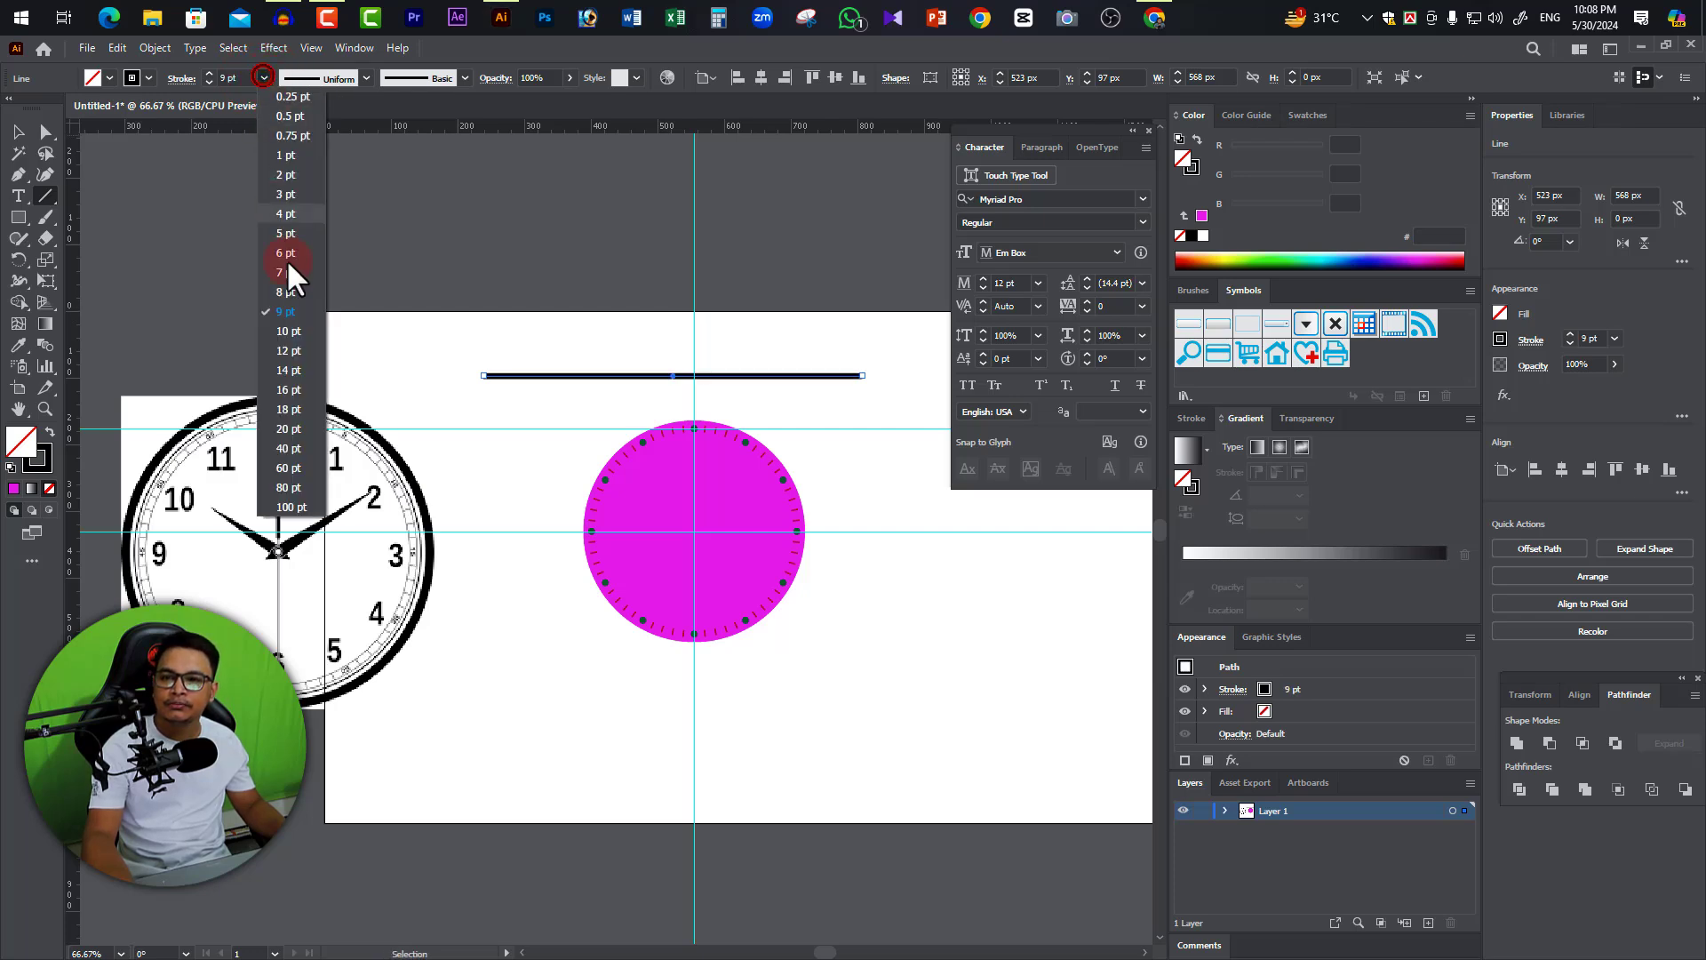
pyautogui.click(296, 411)
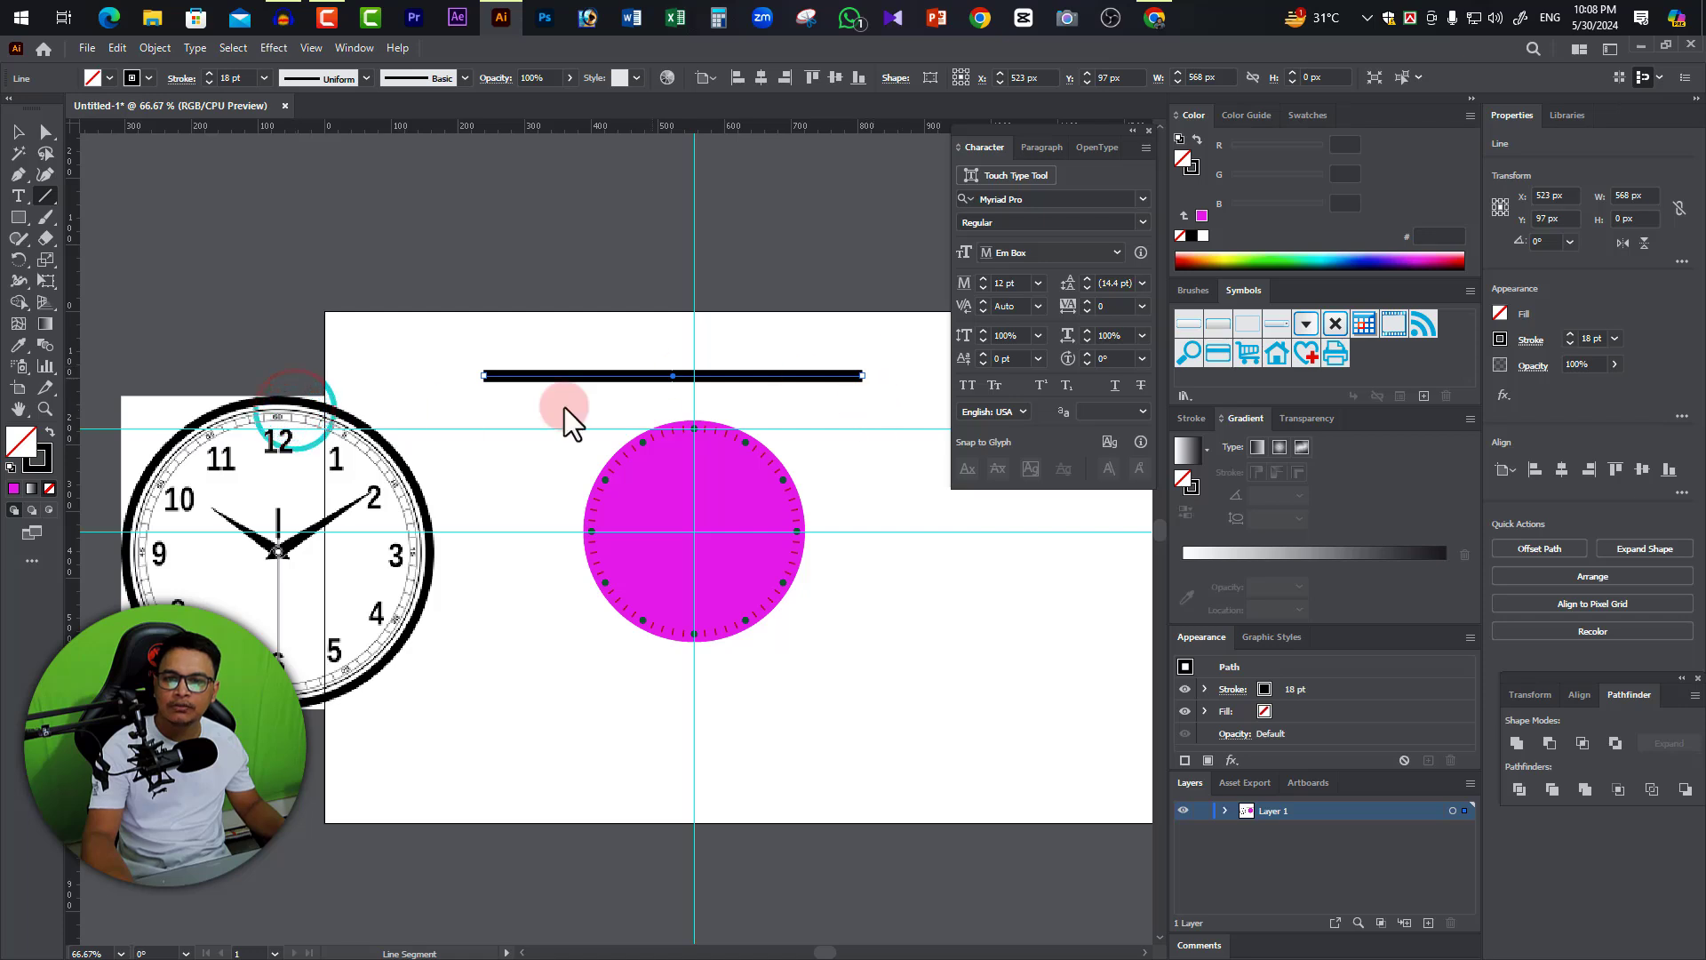
pyautogui.click(265, 79)
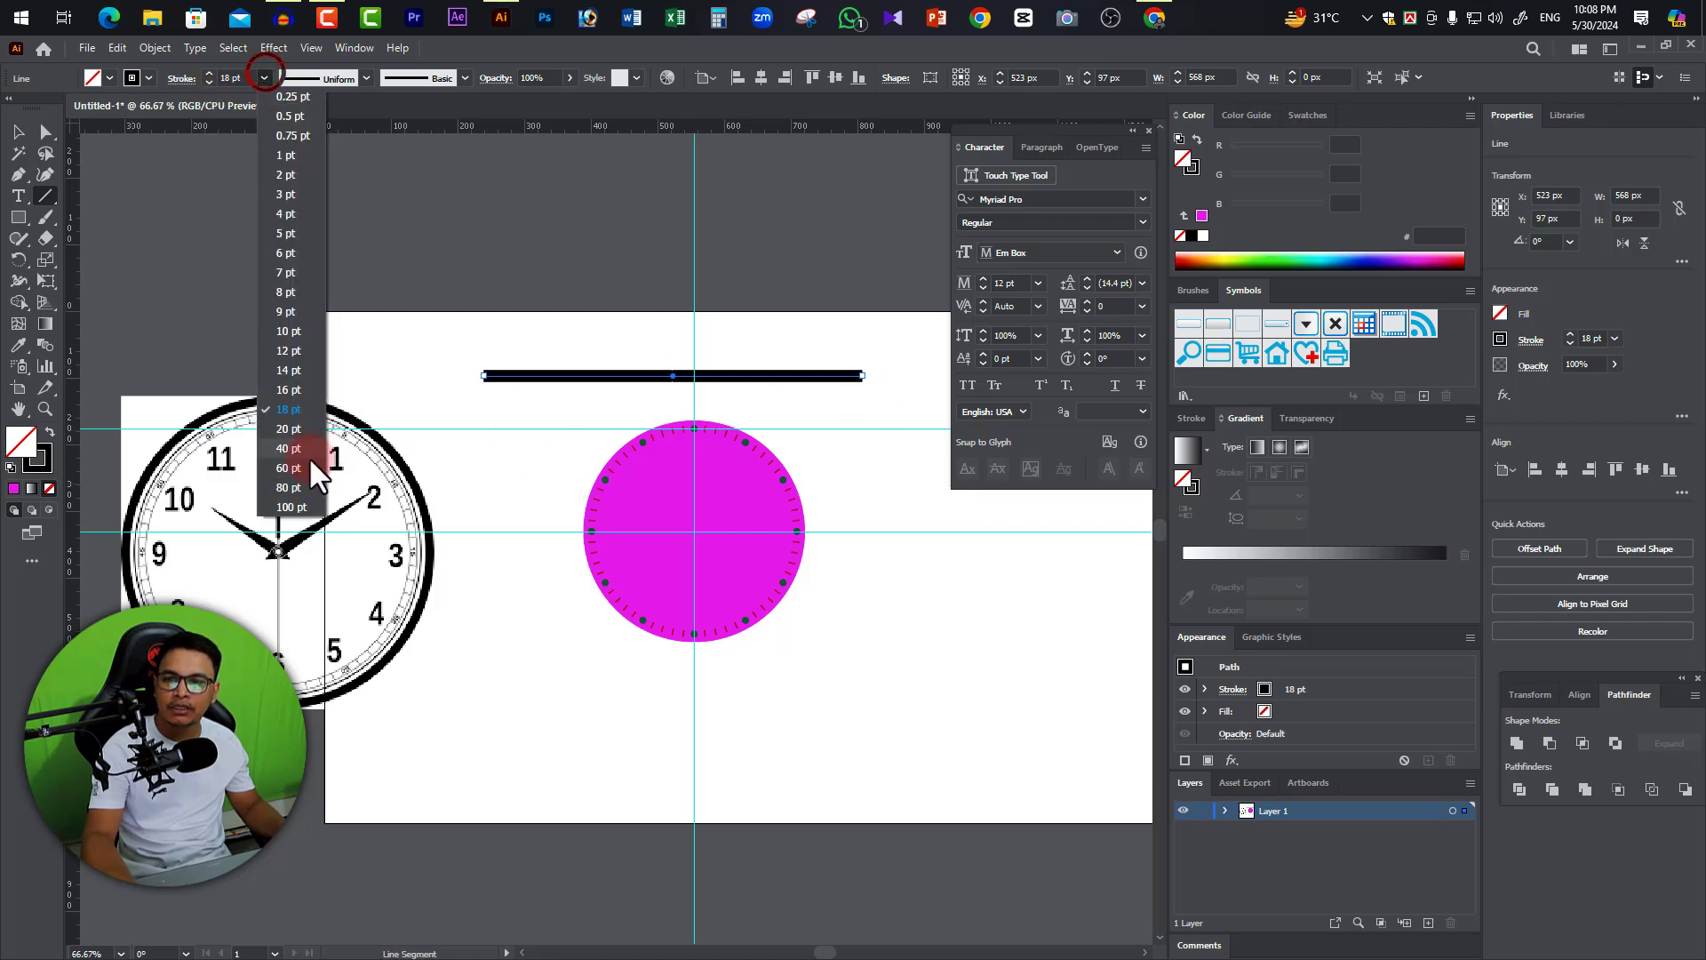
pyautogui.click(290, 448)
pyautogui.click(313, 135)
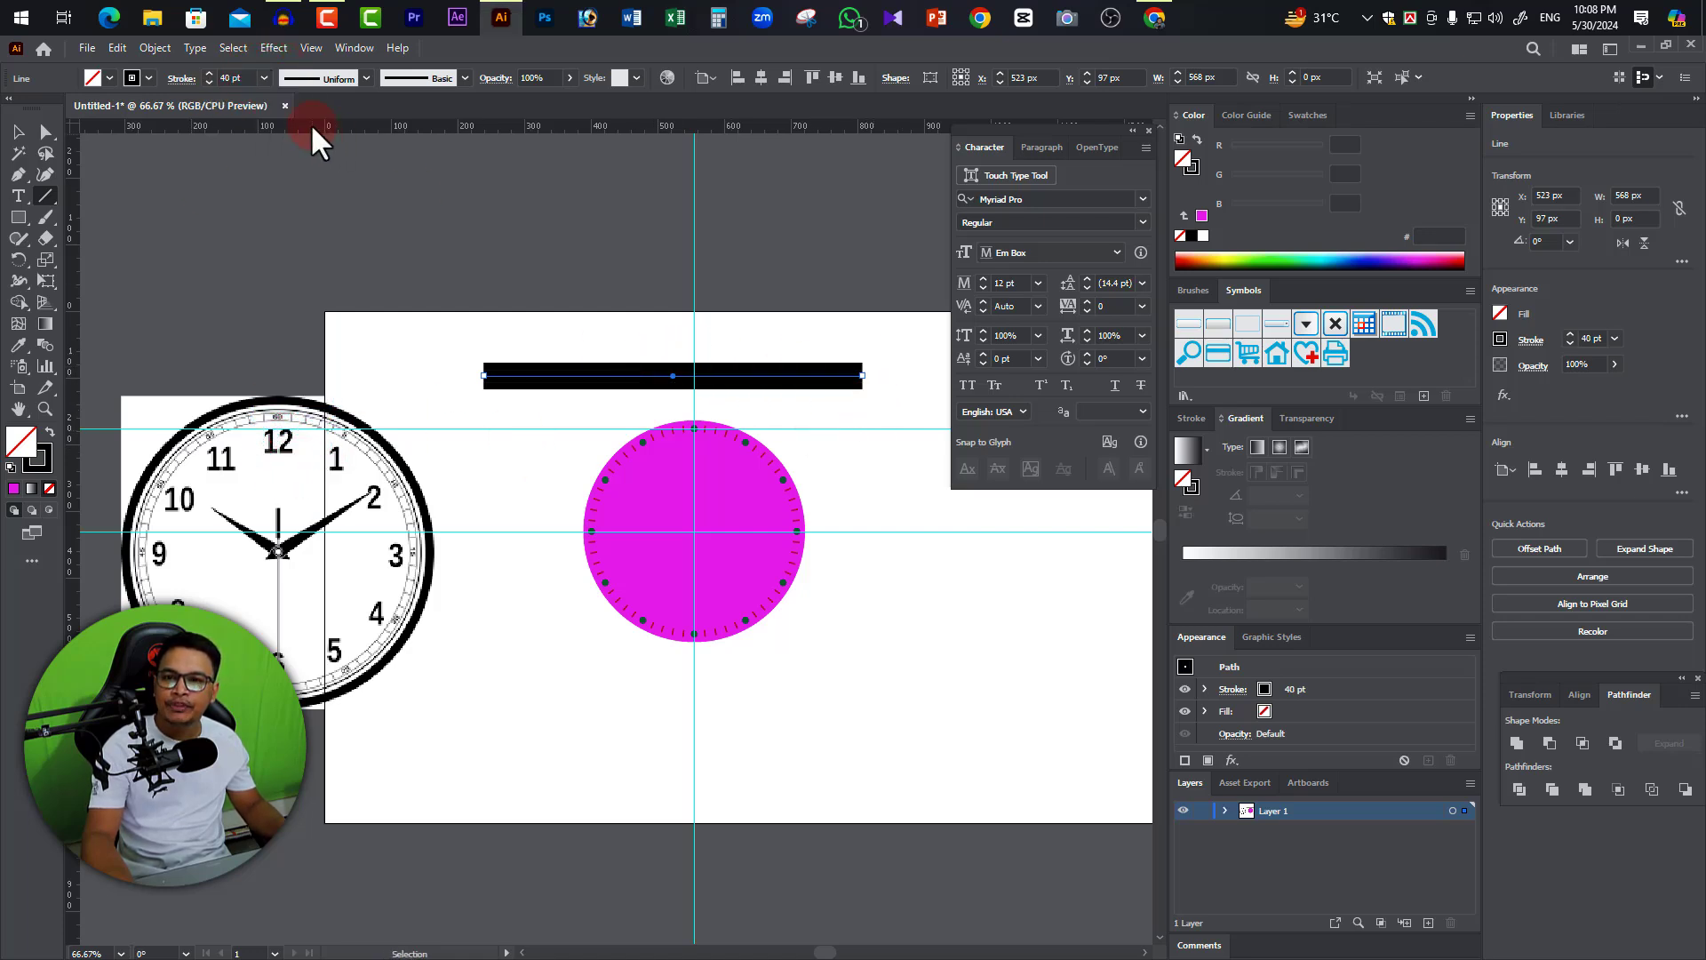
pyautogui.click(364, 79)
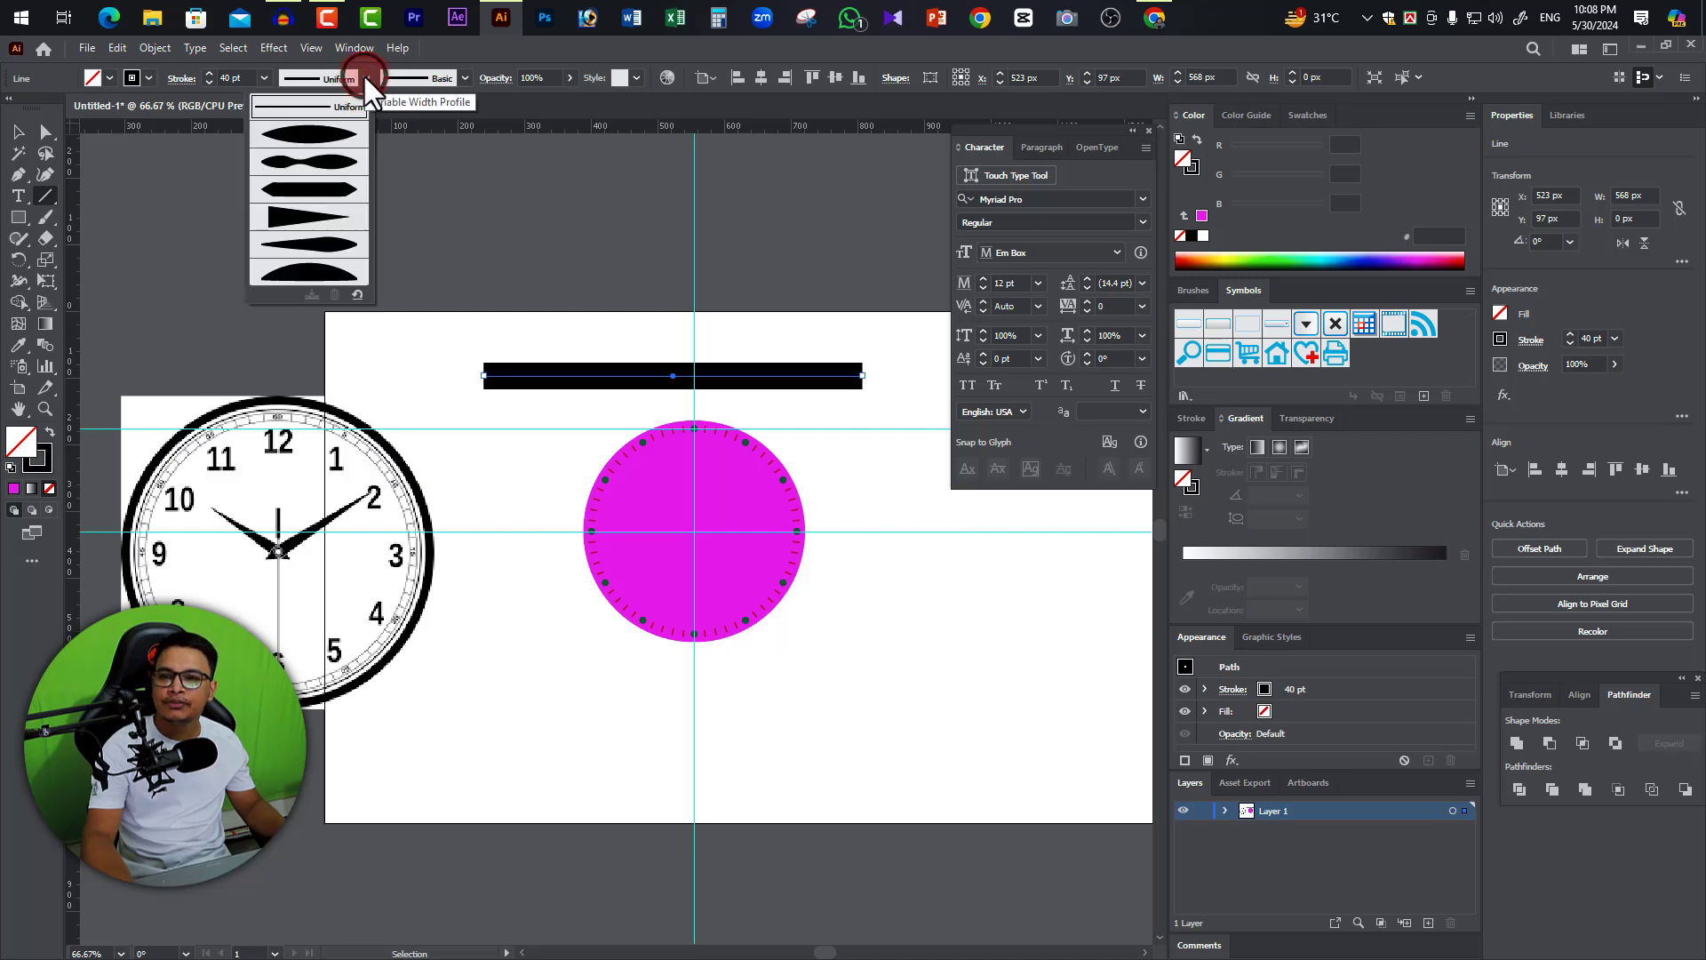
pyautogui.click(338, 248)
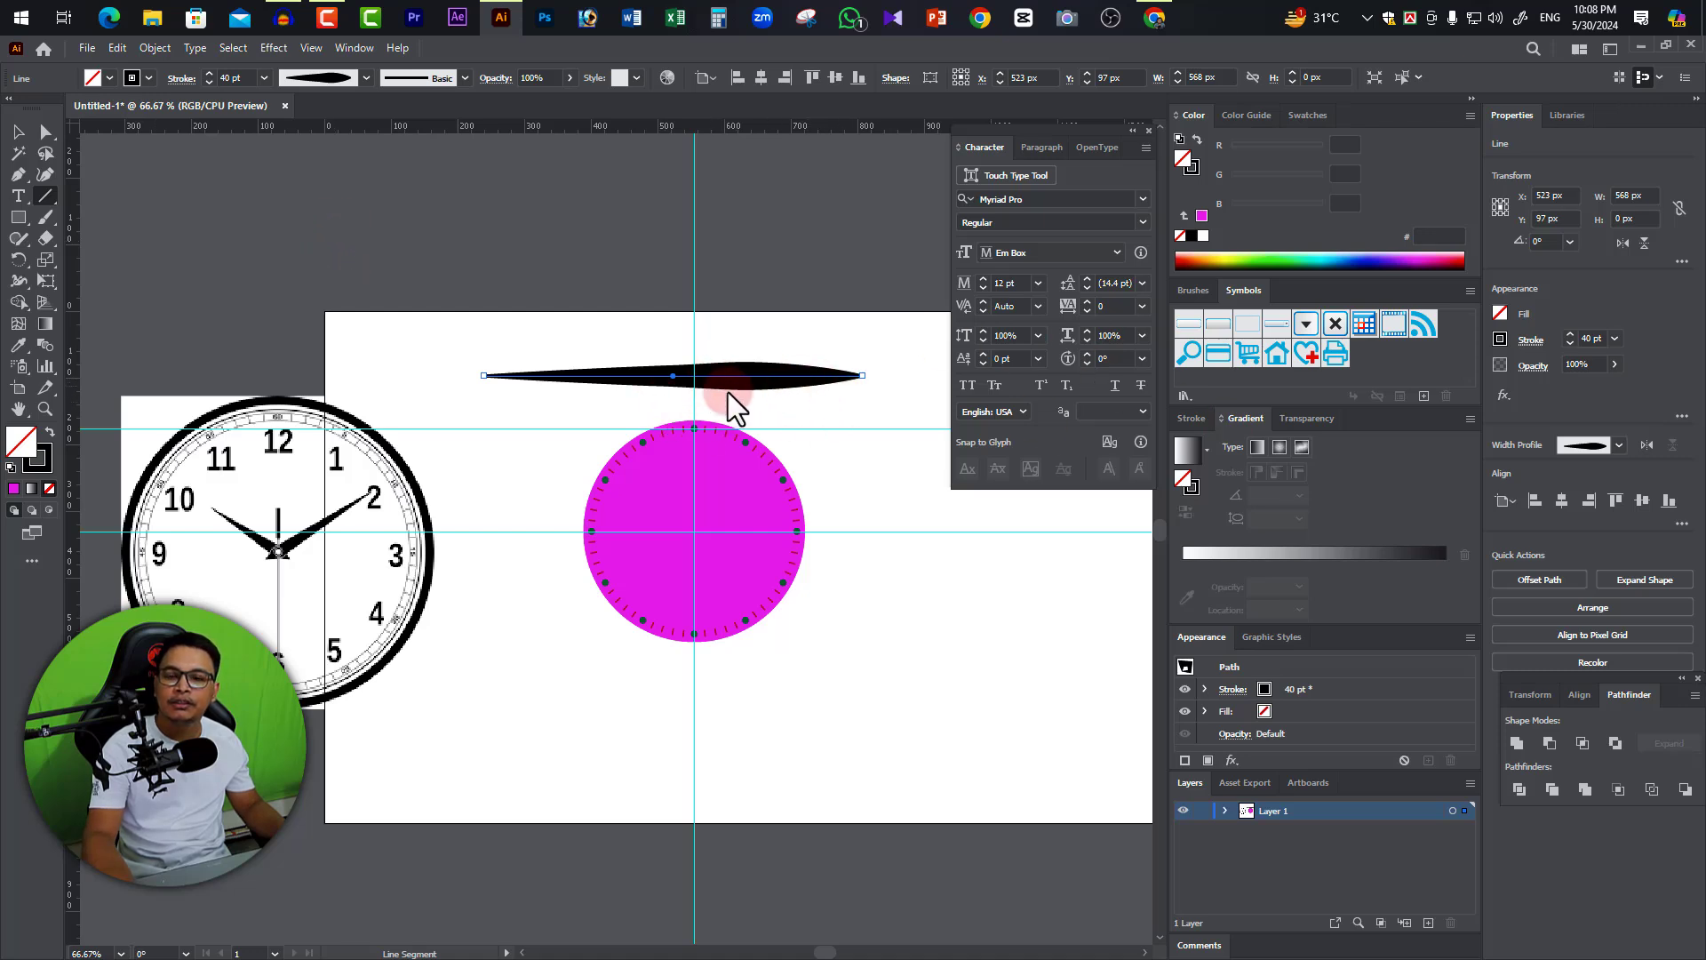
# Move the tapered hand onto the clock face and shorten it to about 131 px.
pyautogui.click(19, 131)
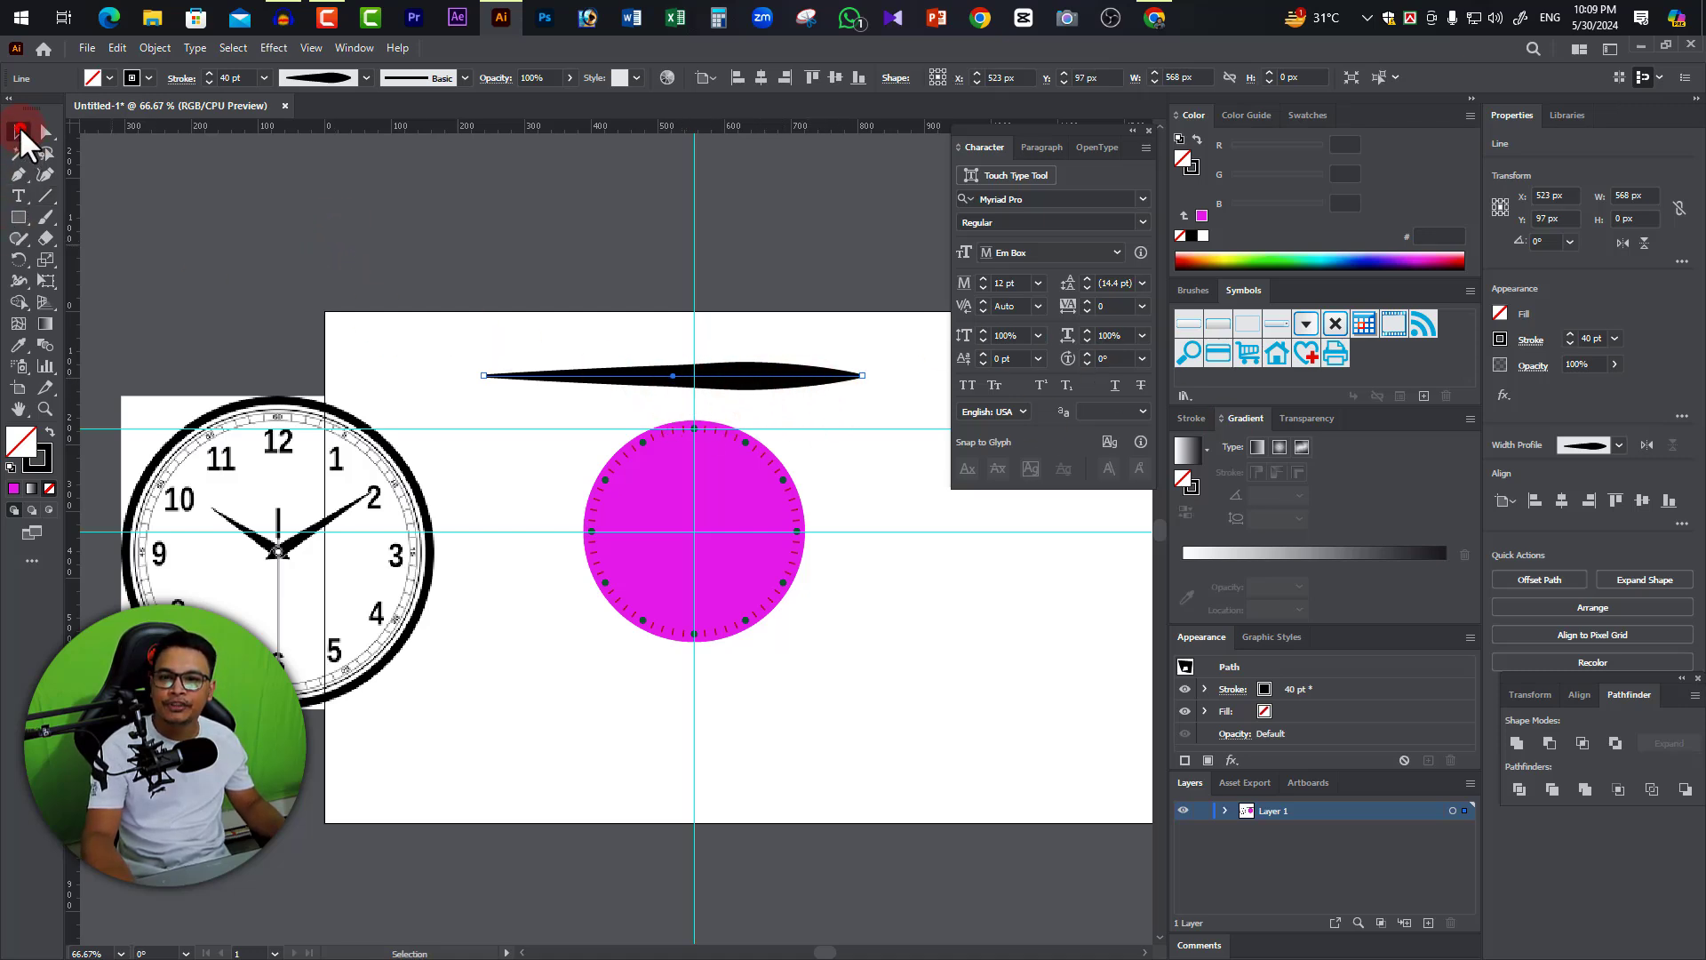
pyautogui.click(790, 245)
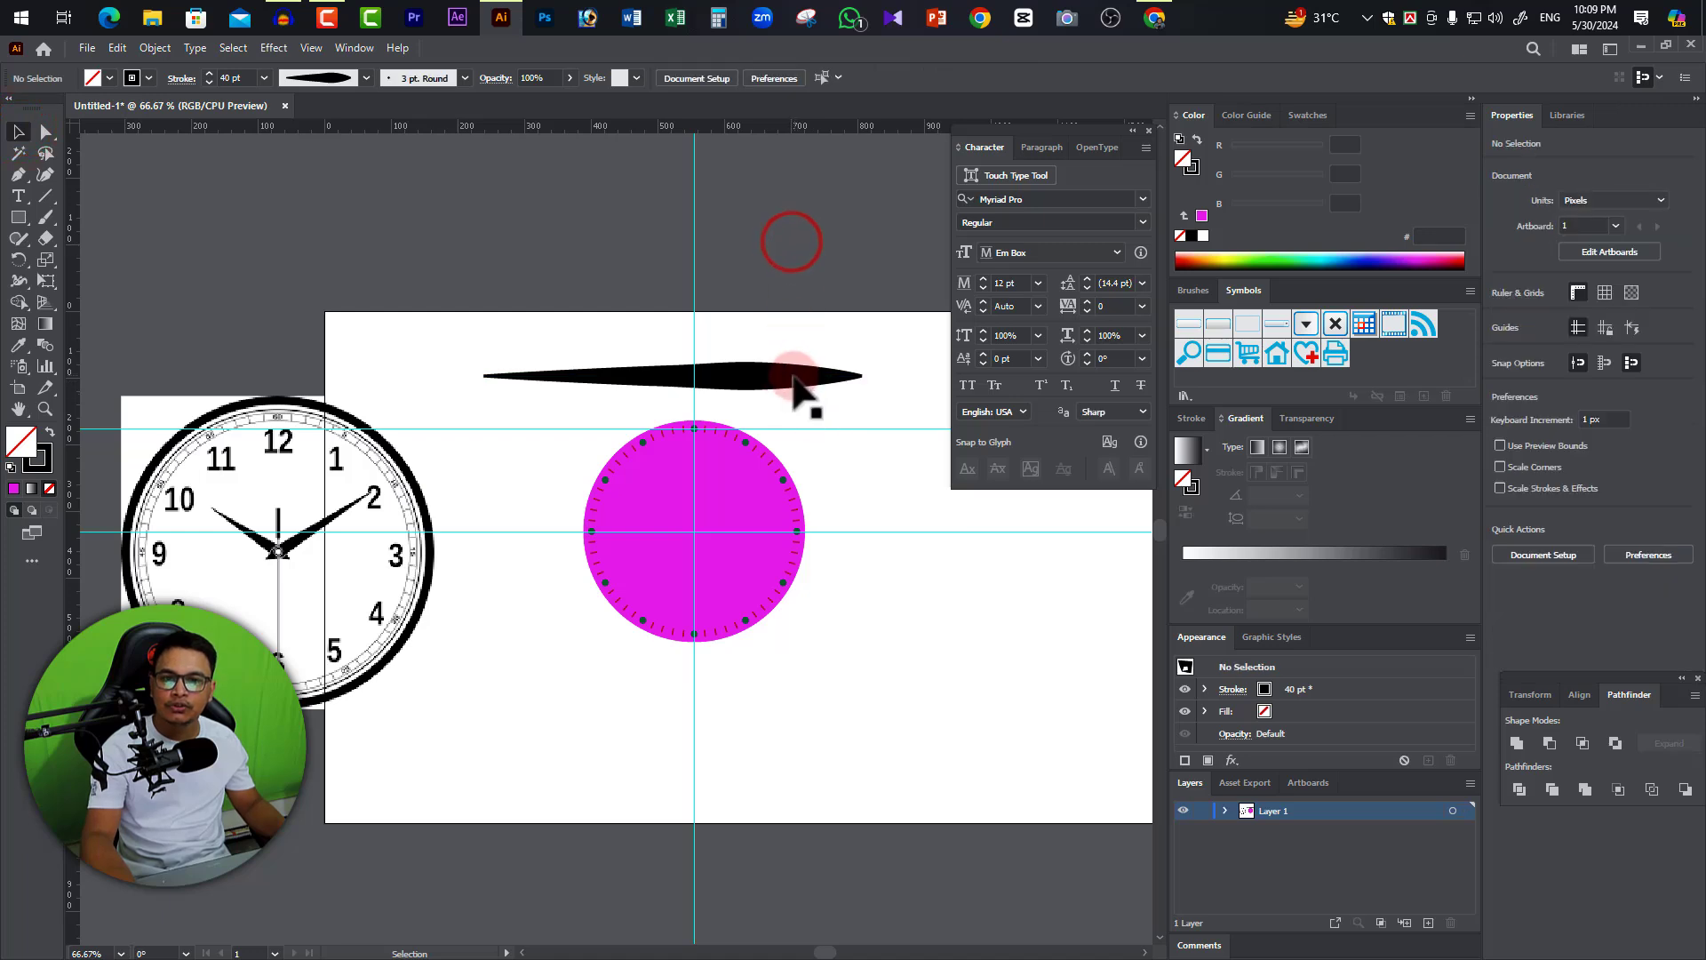
pyautogui.click(793, 377)
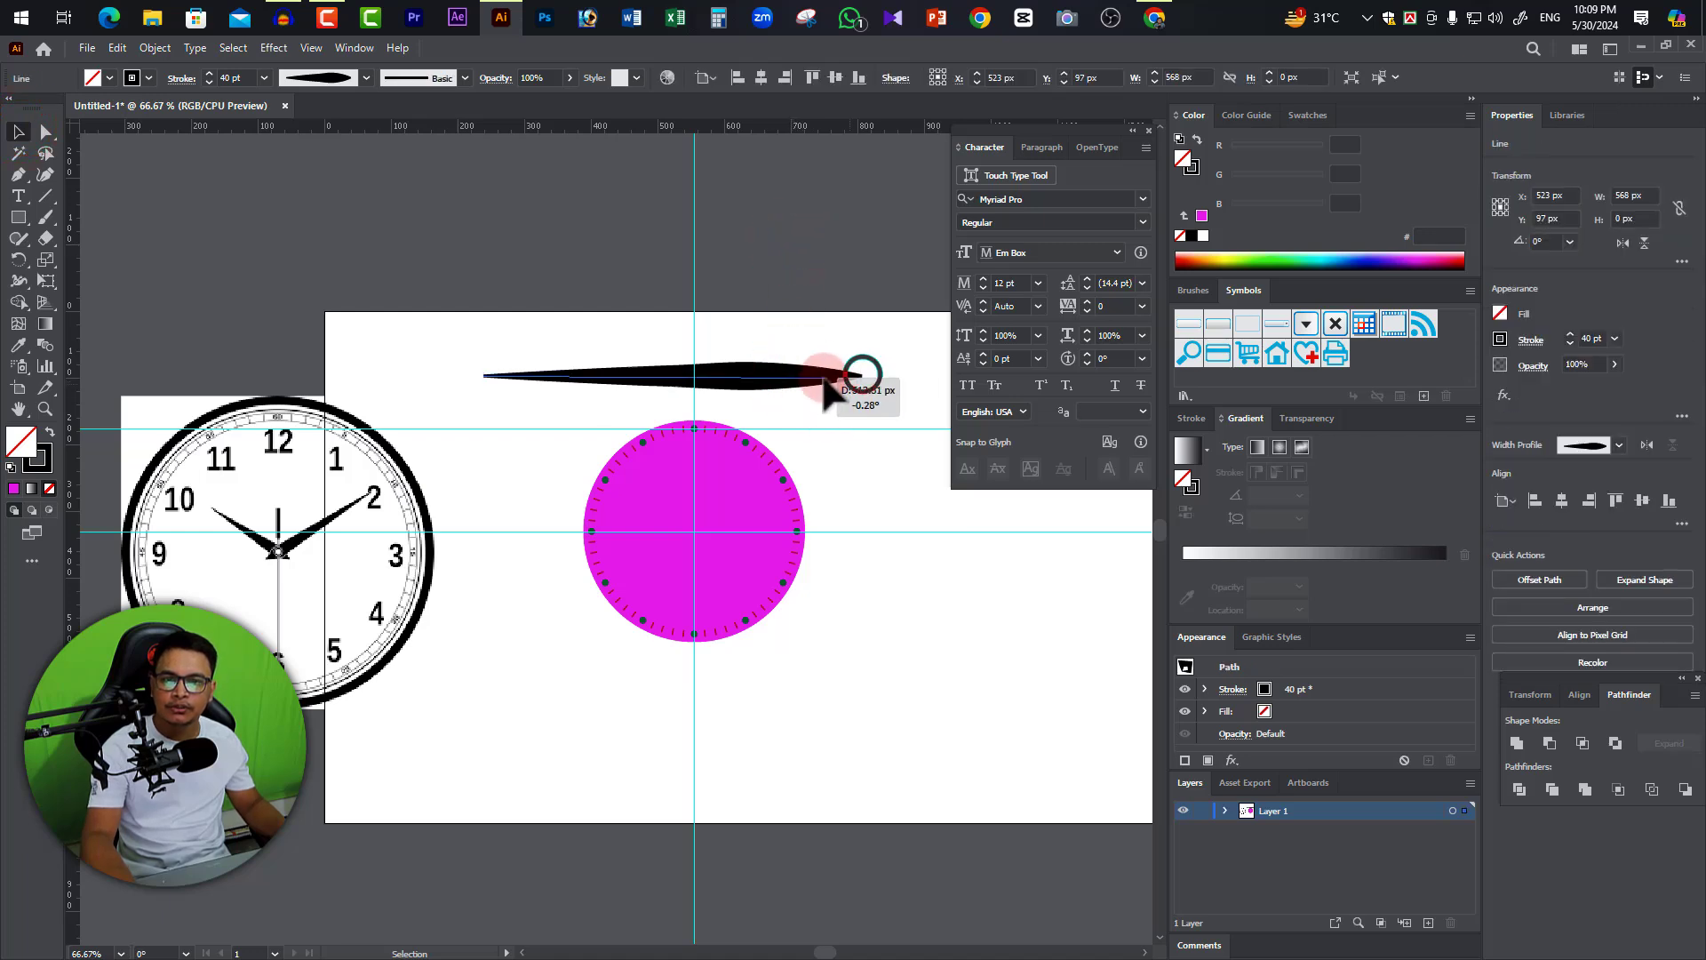
pyautogui.moveTo(861, 372)
pyautogui.mouseDown()
pyautogui.moveTo(650, 379)
pyautogui.moveTo(688, 531)
pyautogui.moveTo(684, 516)
pyautogui.mouseUp()
pyautogui.scroll(1, 685, 506)
pyautogui.scroll(1, 678, 507)
pyautogui.scroll(1, 615, 636)
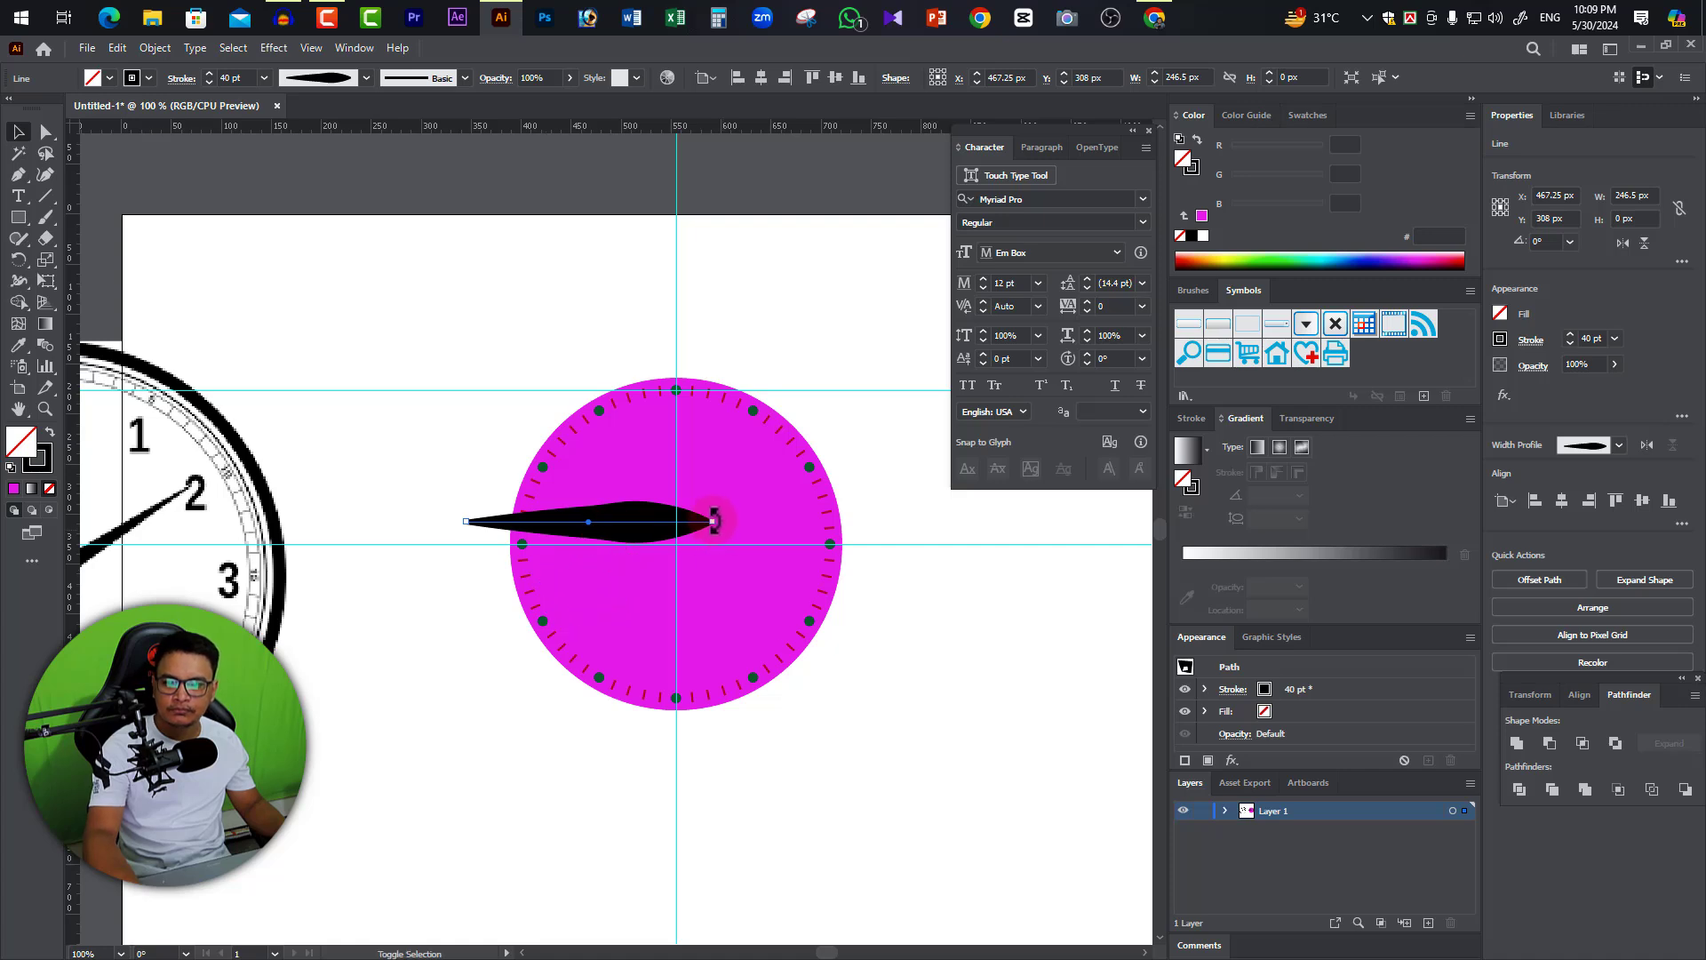
pyautogui.moveTo(713, 521)
pyautogui.mouseDown()
pyautogui.moveTo(574, 533)
pyautogui.moveTo(652, 546)
pyautogui.mouseUp()
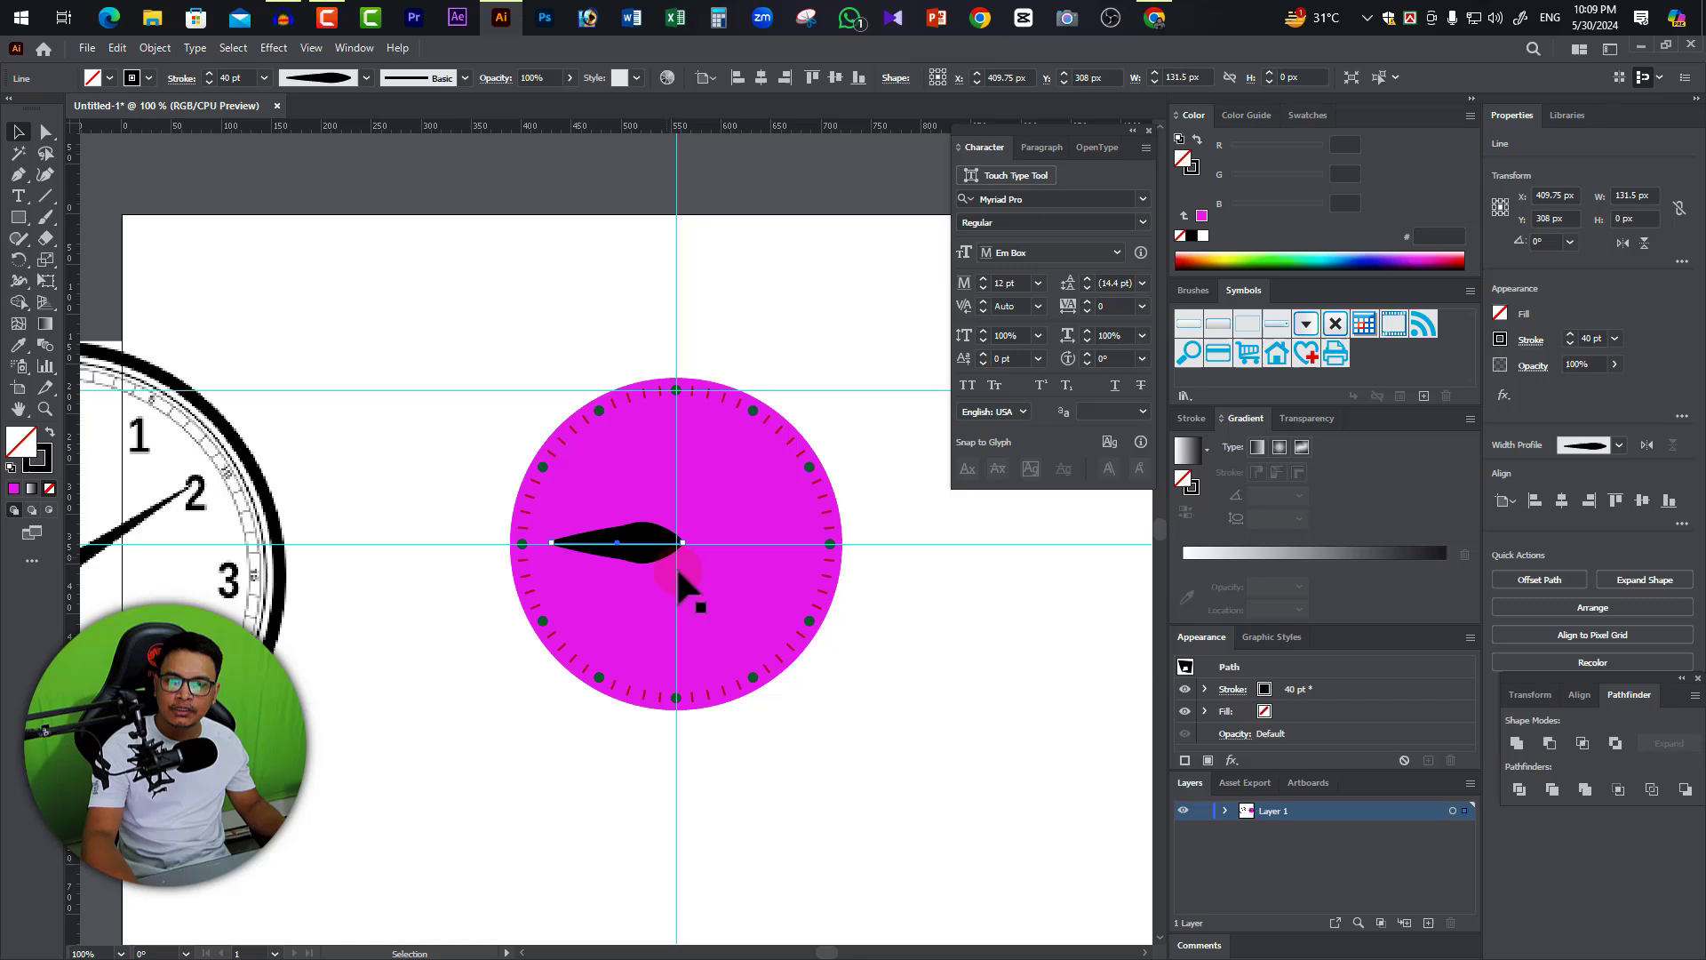
pyautogui.click(594, 546)
pyautogui.moveTo(760, 531); pyautogui.dragTo(546, 589)
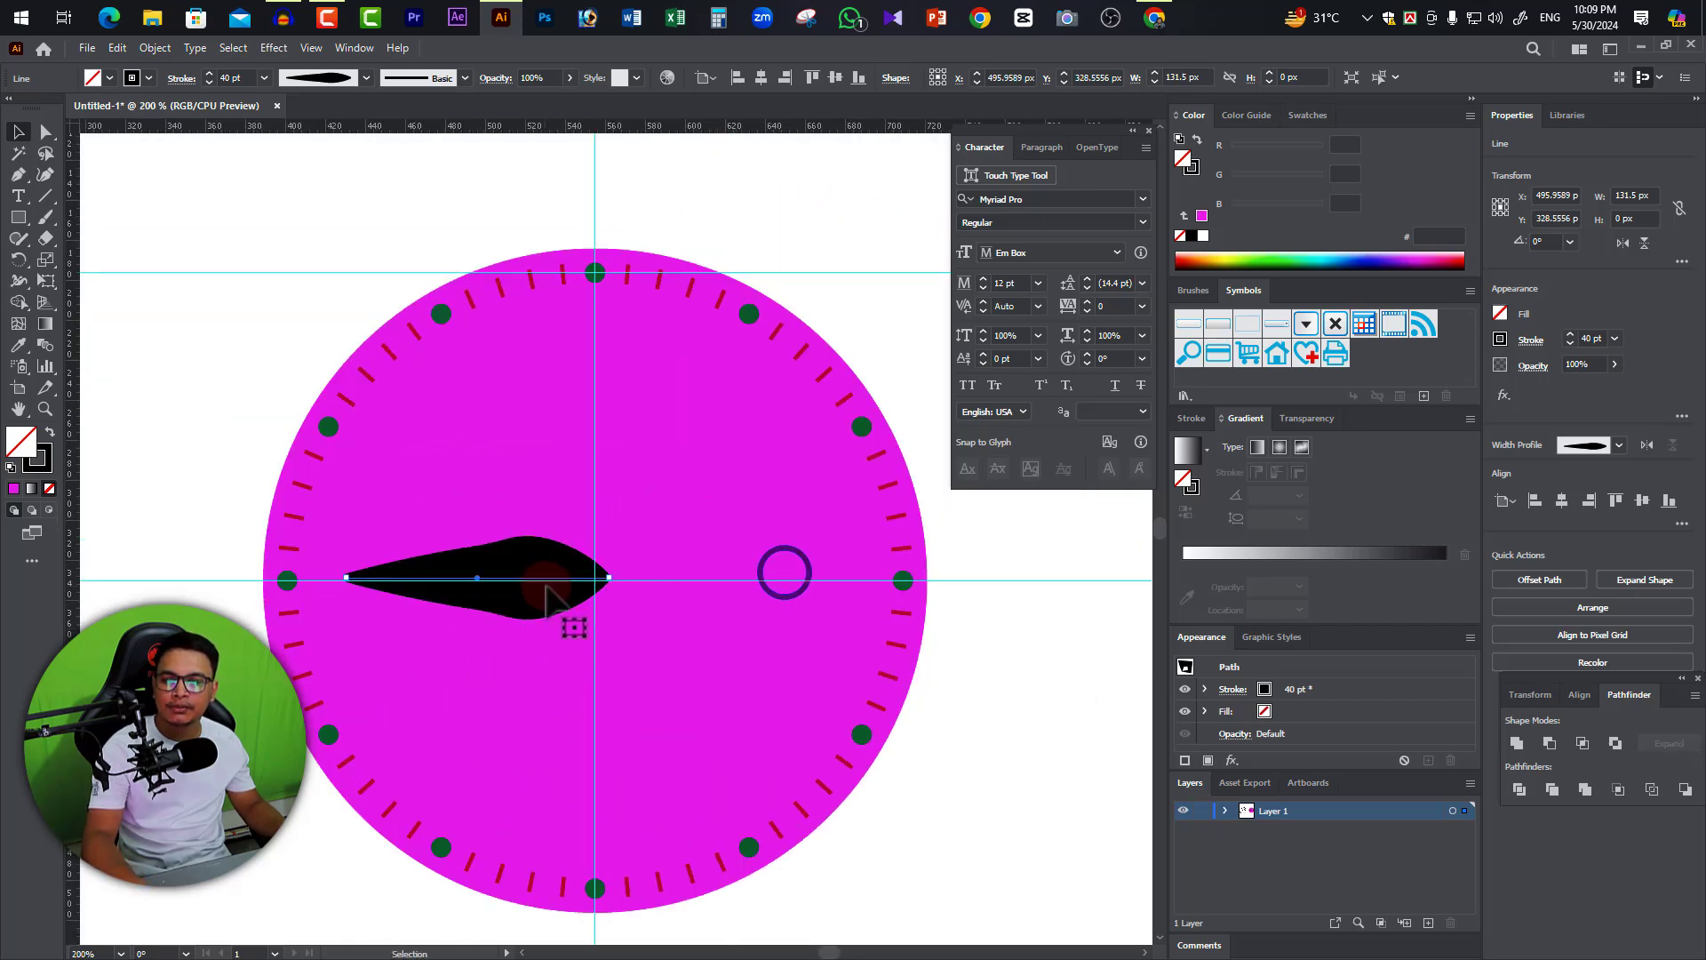
# Thin the hand to a 20 pt stroke and position it along the centre guide.
pyautogui.click(263, 78)
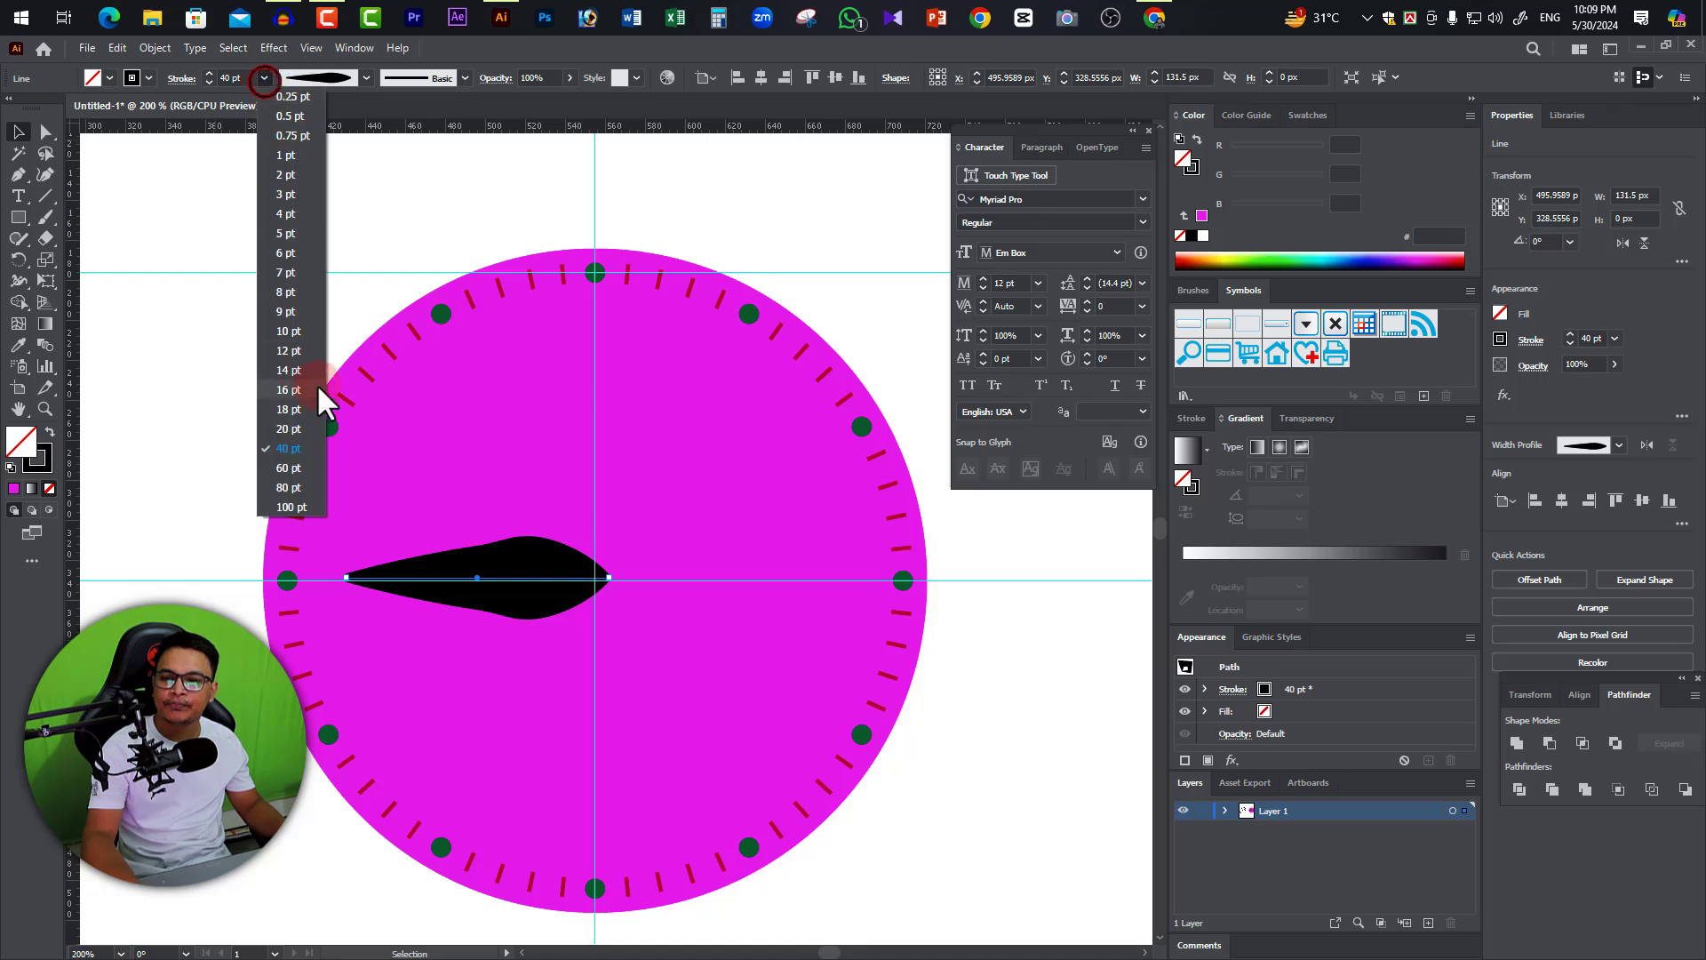
pyautogui.click(295, 428)
pyautogui.click(590, 597)
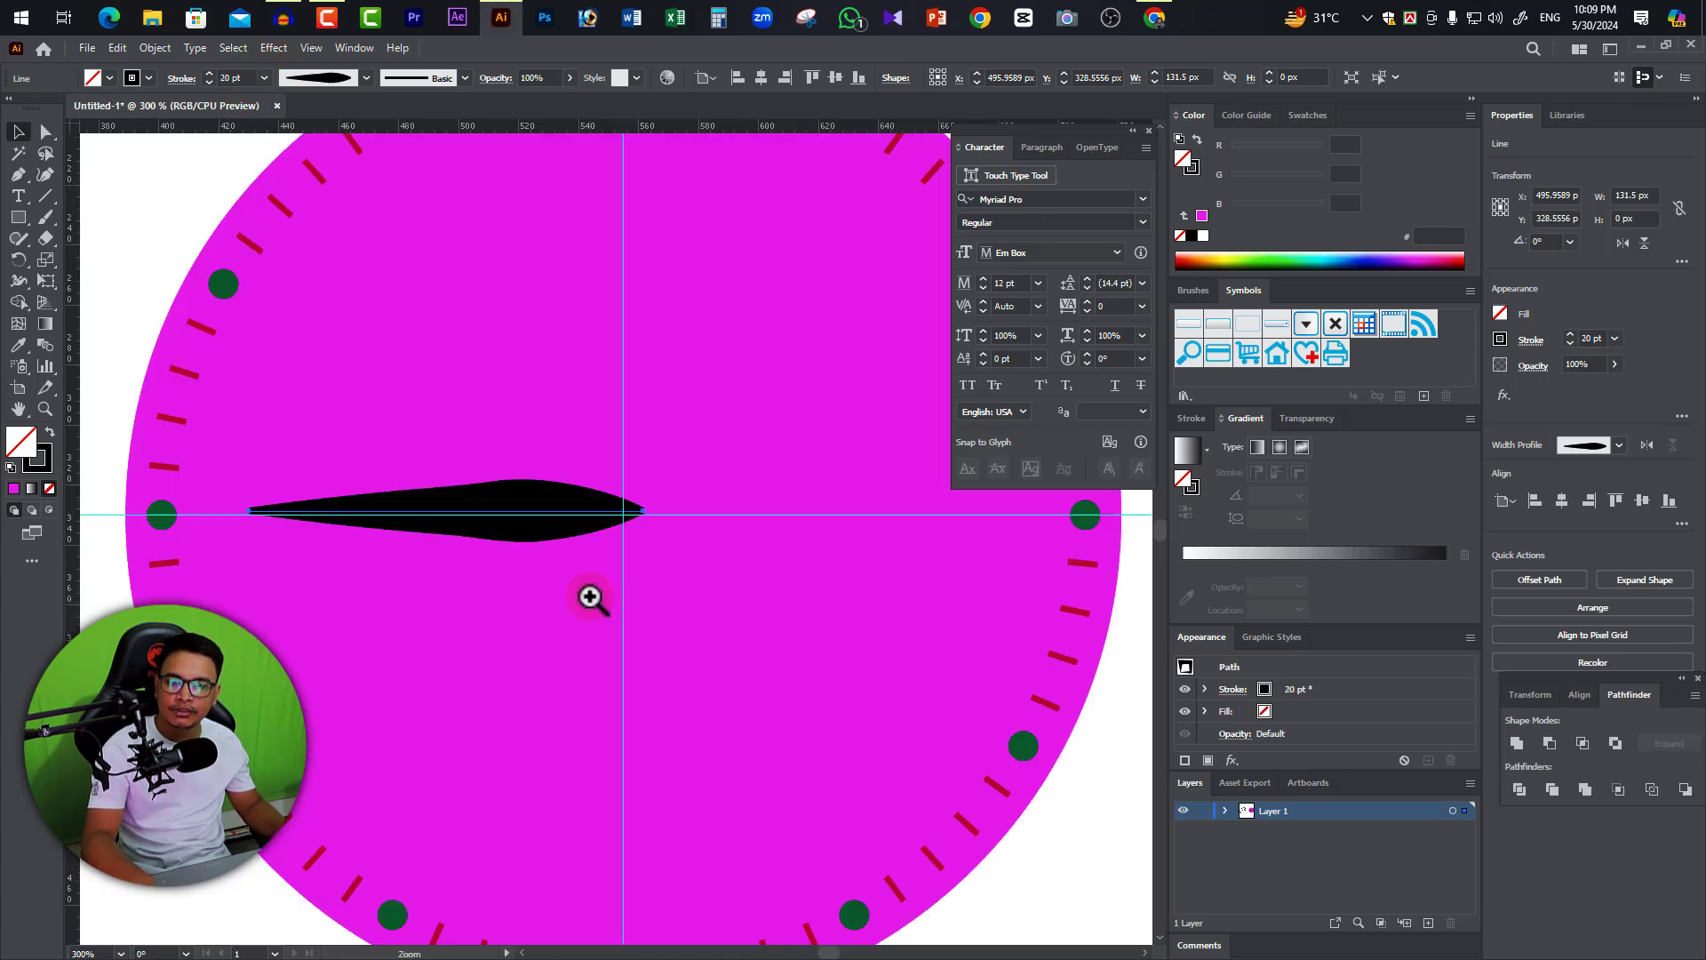
pyautogui.click(572, 526)
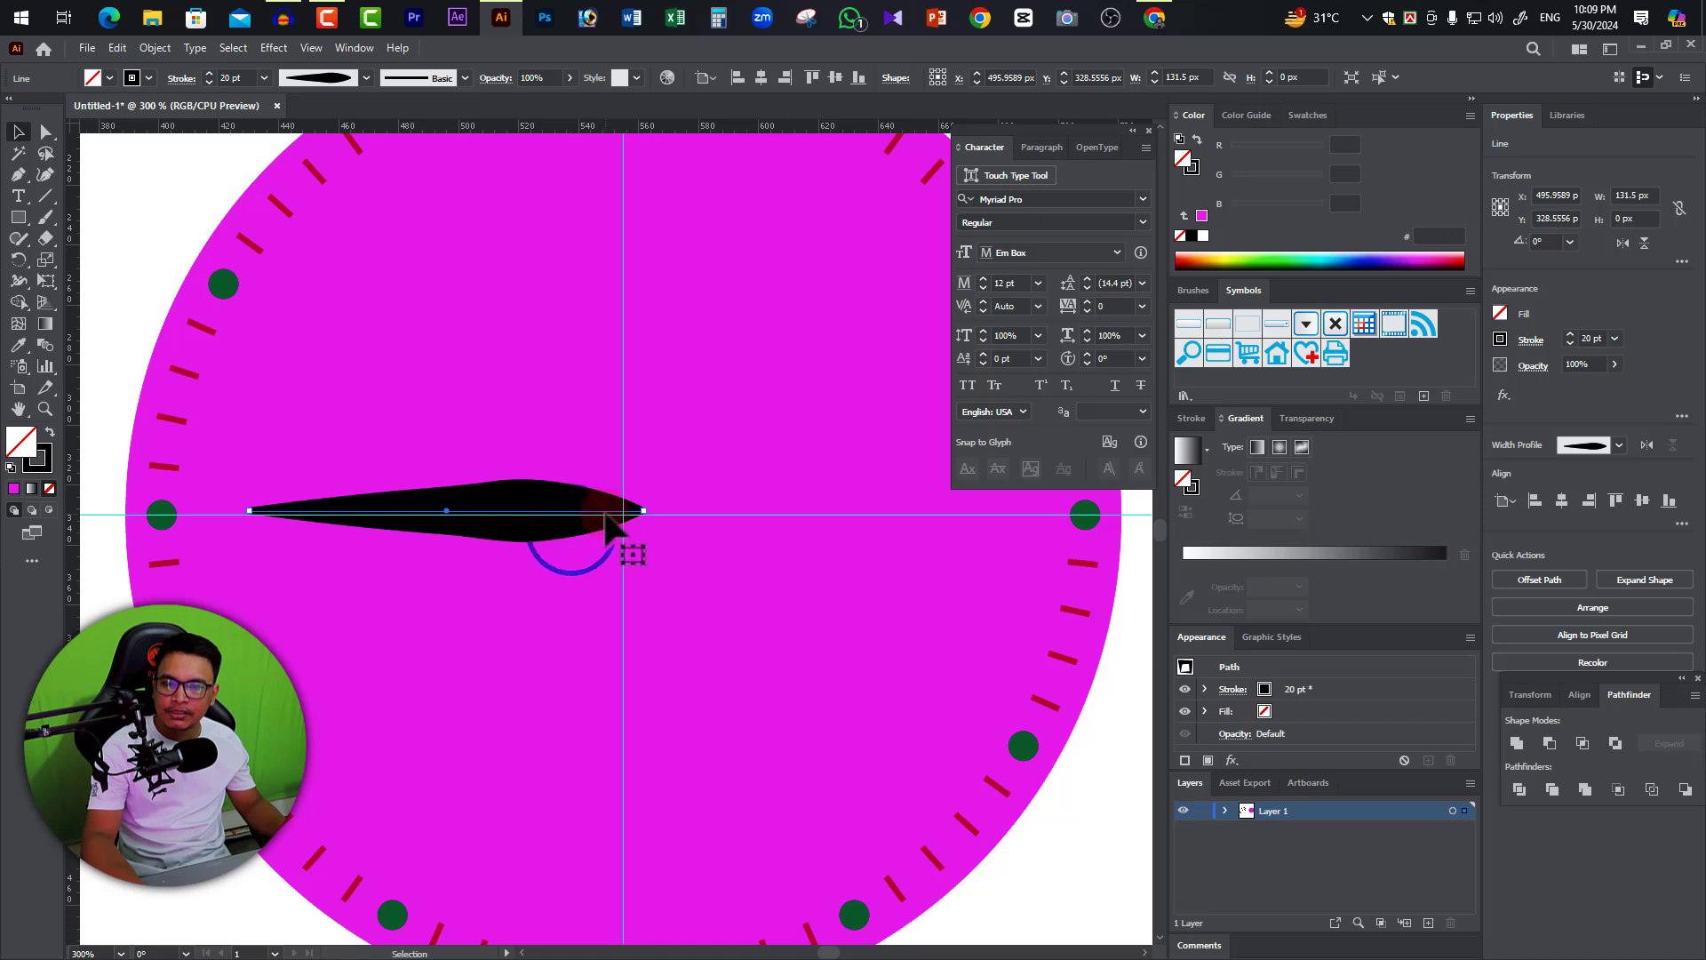
pyautogui.moveTo(608, 514); pyautogui.dragTo(656, 526)
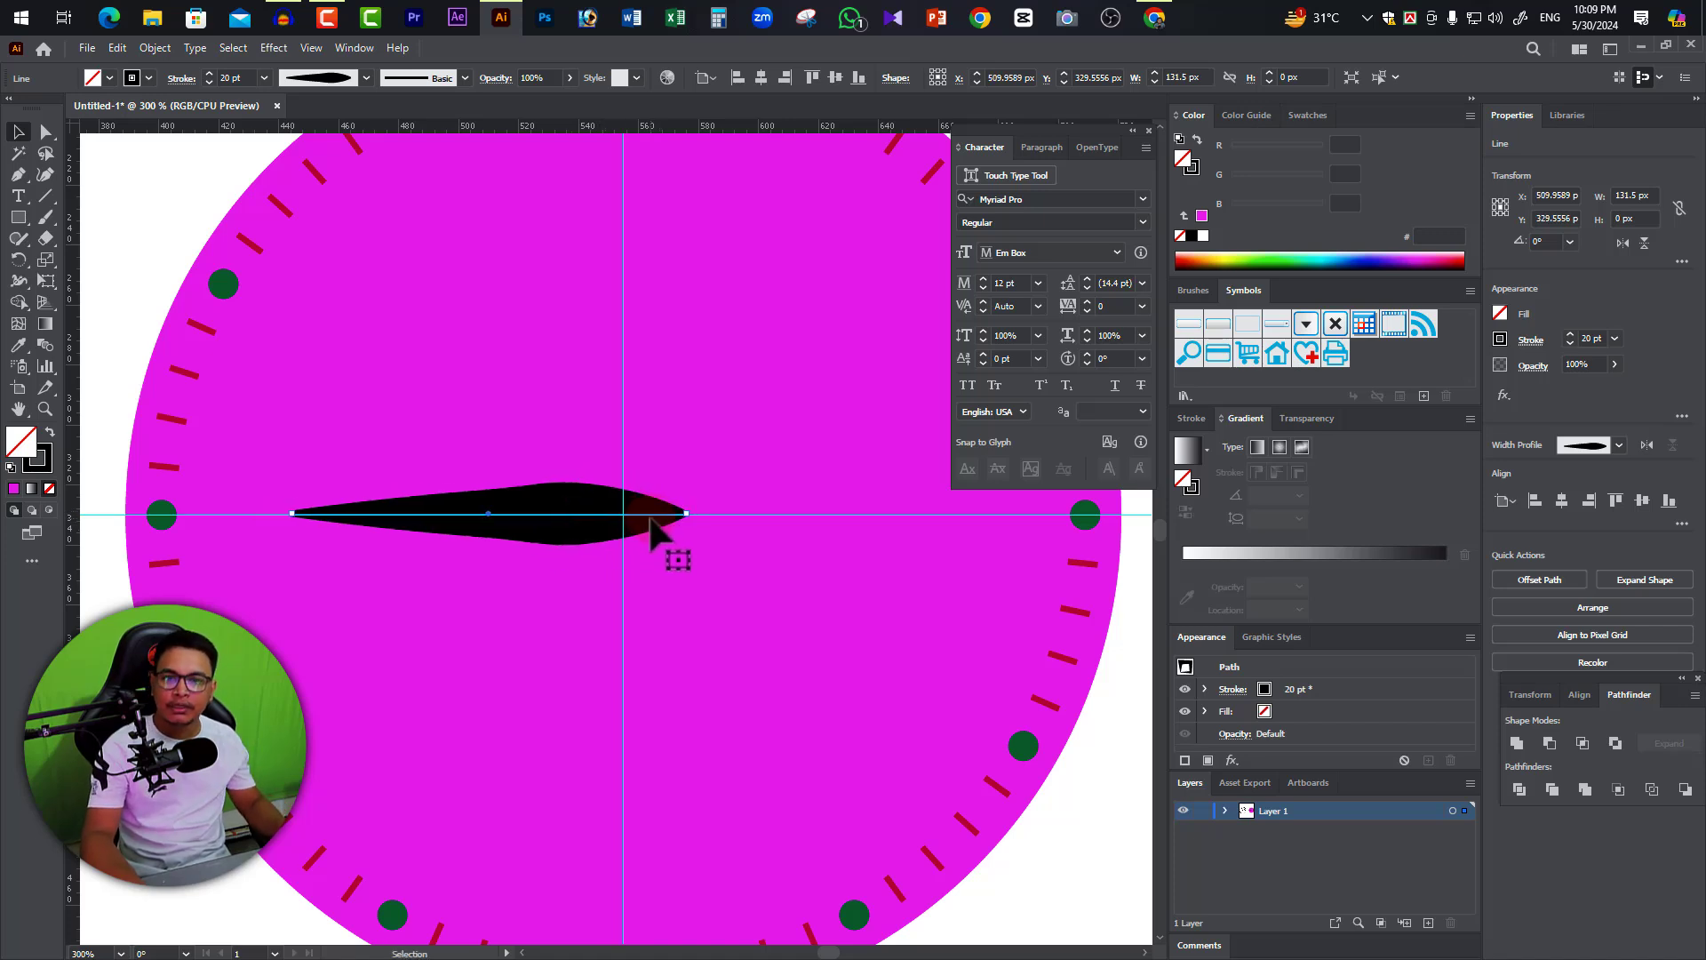
pyautogui.moveTo(571, 517); pyautogui.dragTo(568, 517)
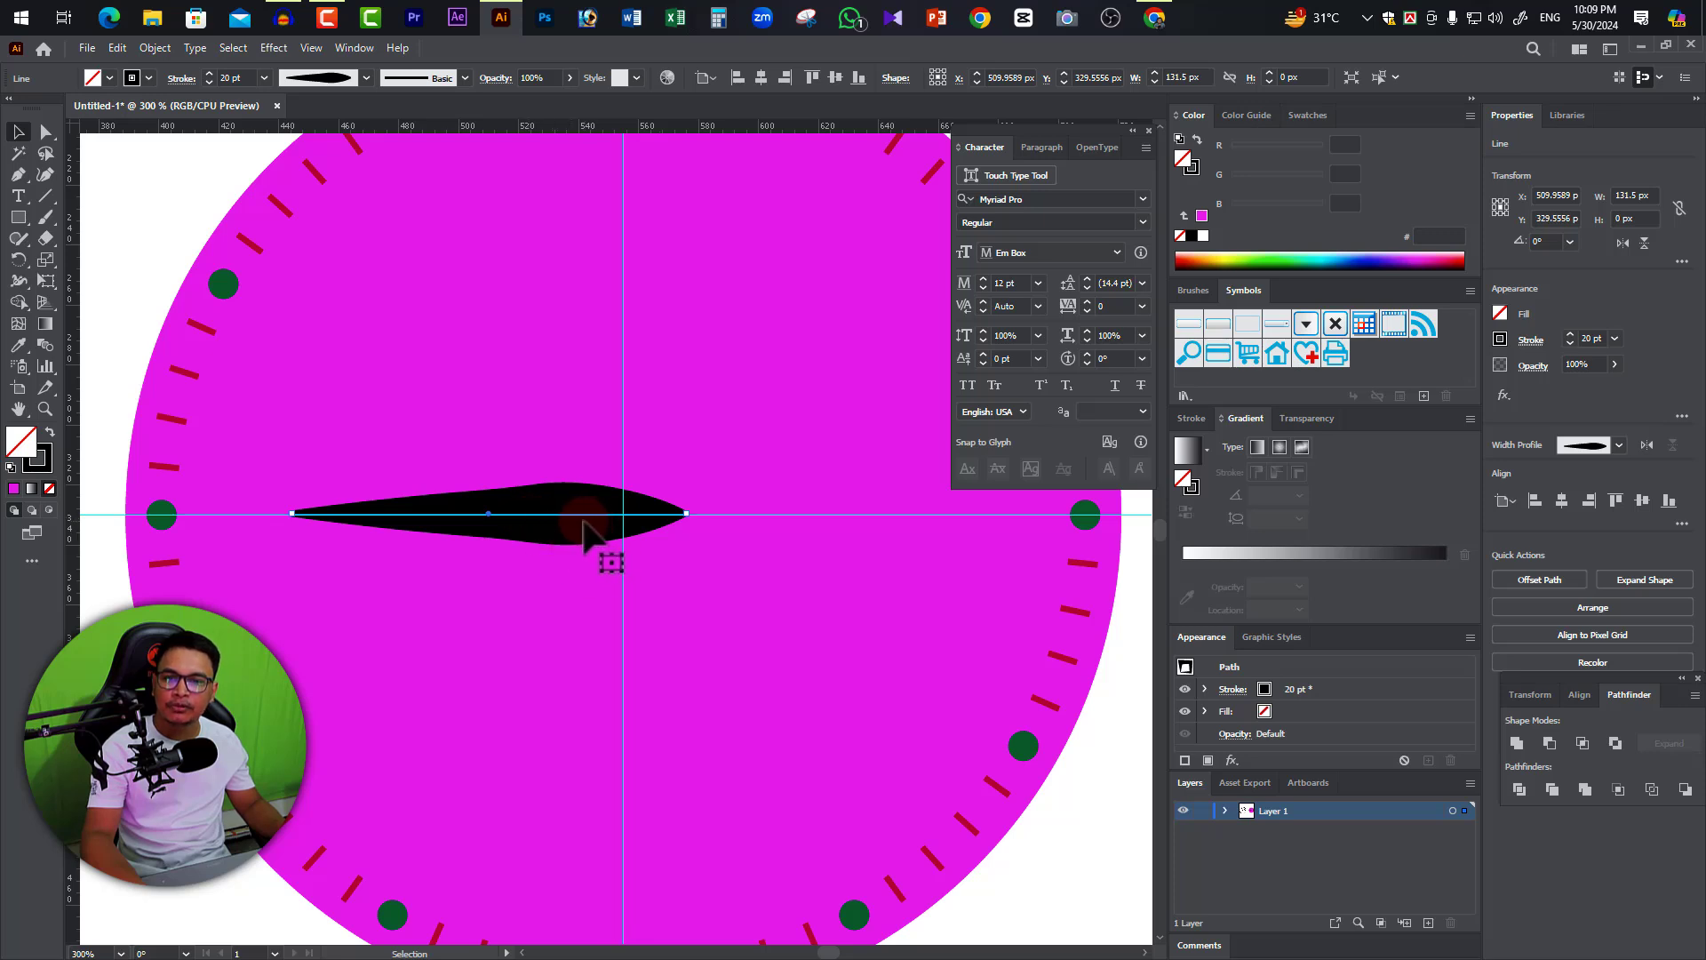
pyautogui.click(502, 519)
pyautogui.click(555, 516)
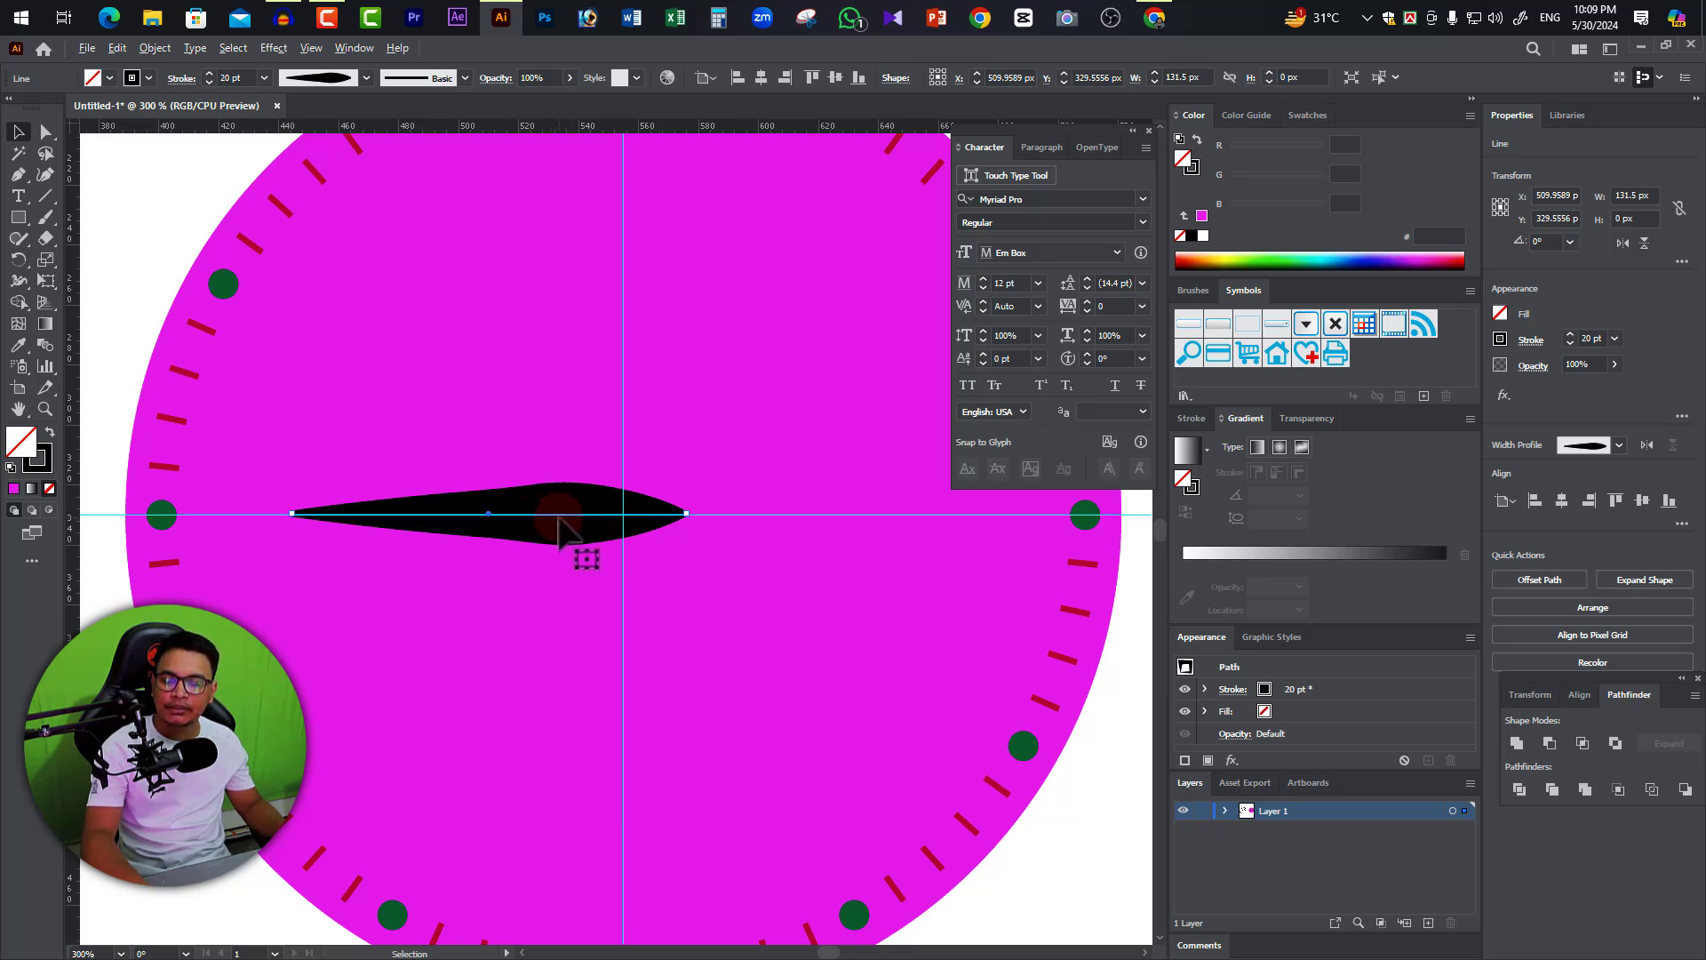
pyautogui.click(564, 514)
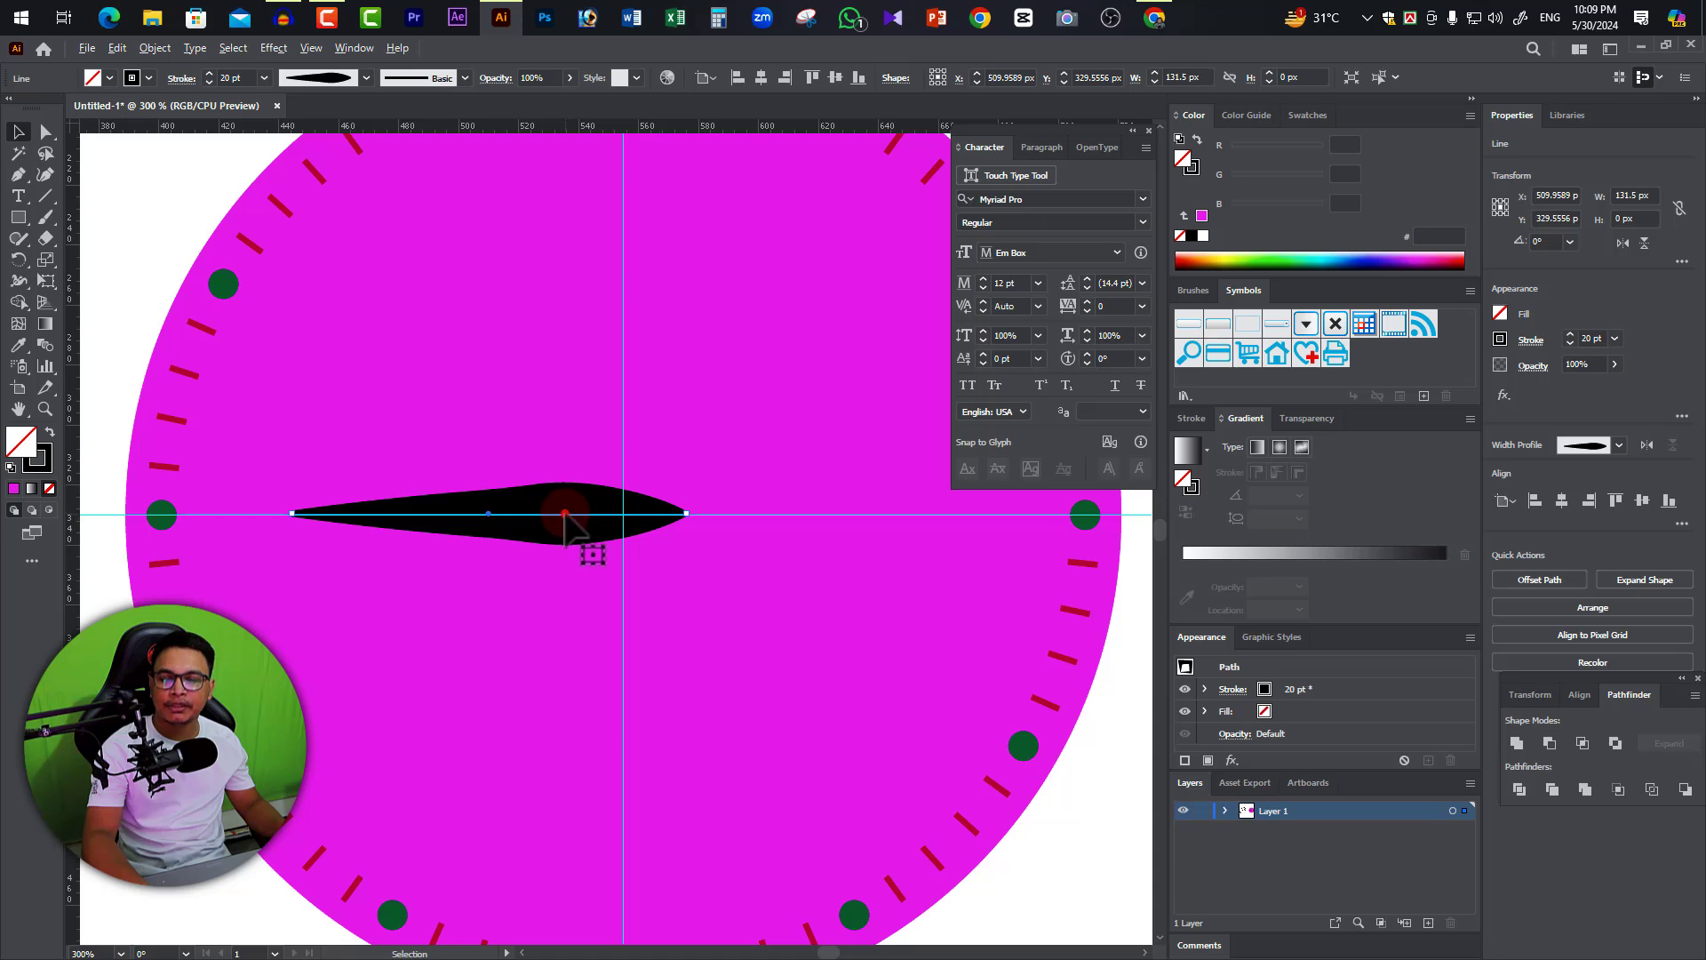
# Duplicate the hand above the original and thin the copy to 16 pt.
pyautogui.moveTo(564, 514); pyautogui.dragTo(602, 436)
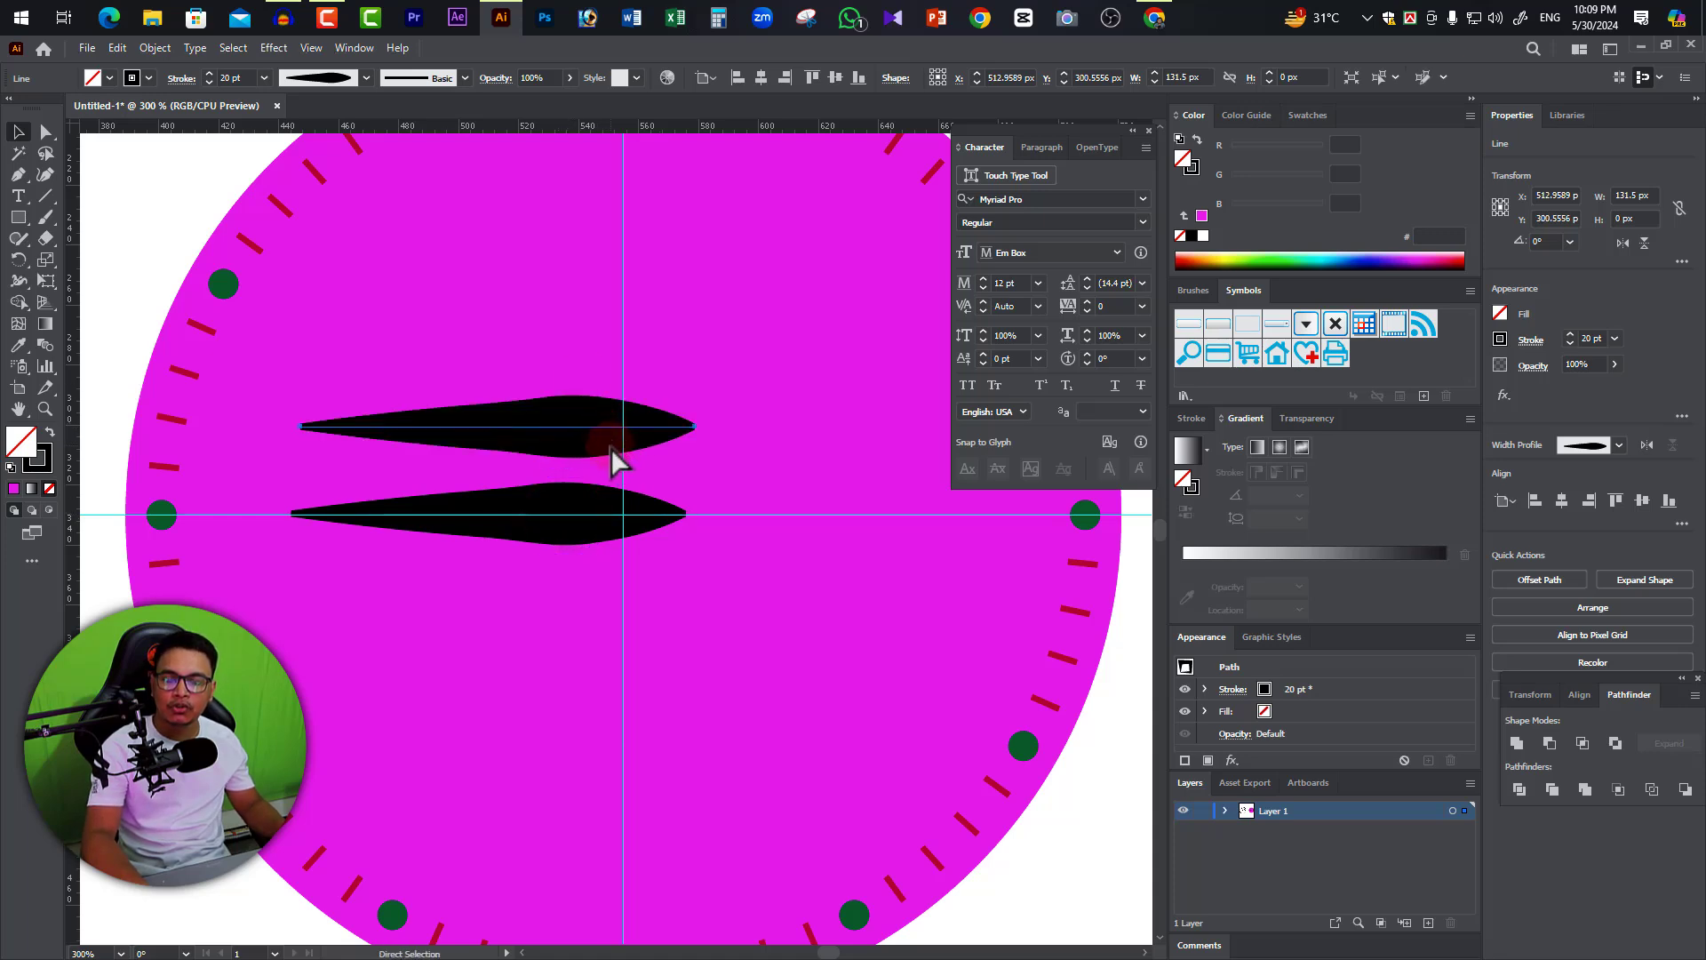
pyautogui.click(582, 426)
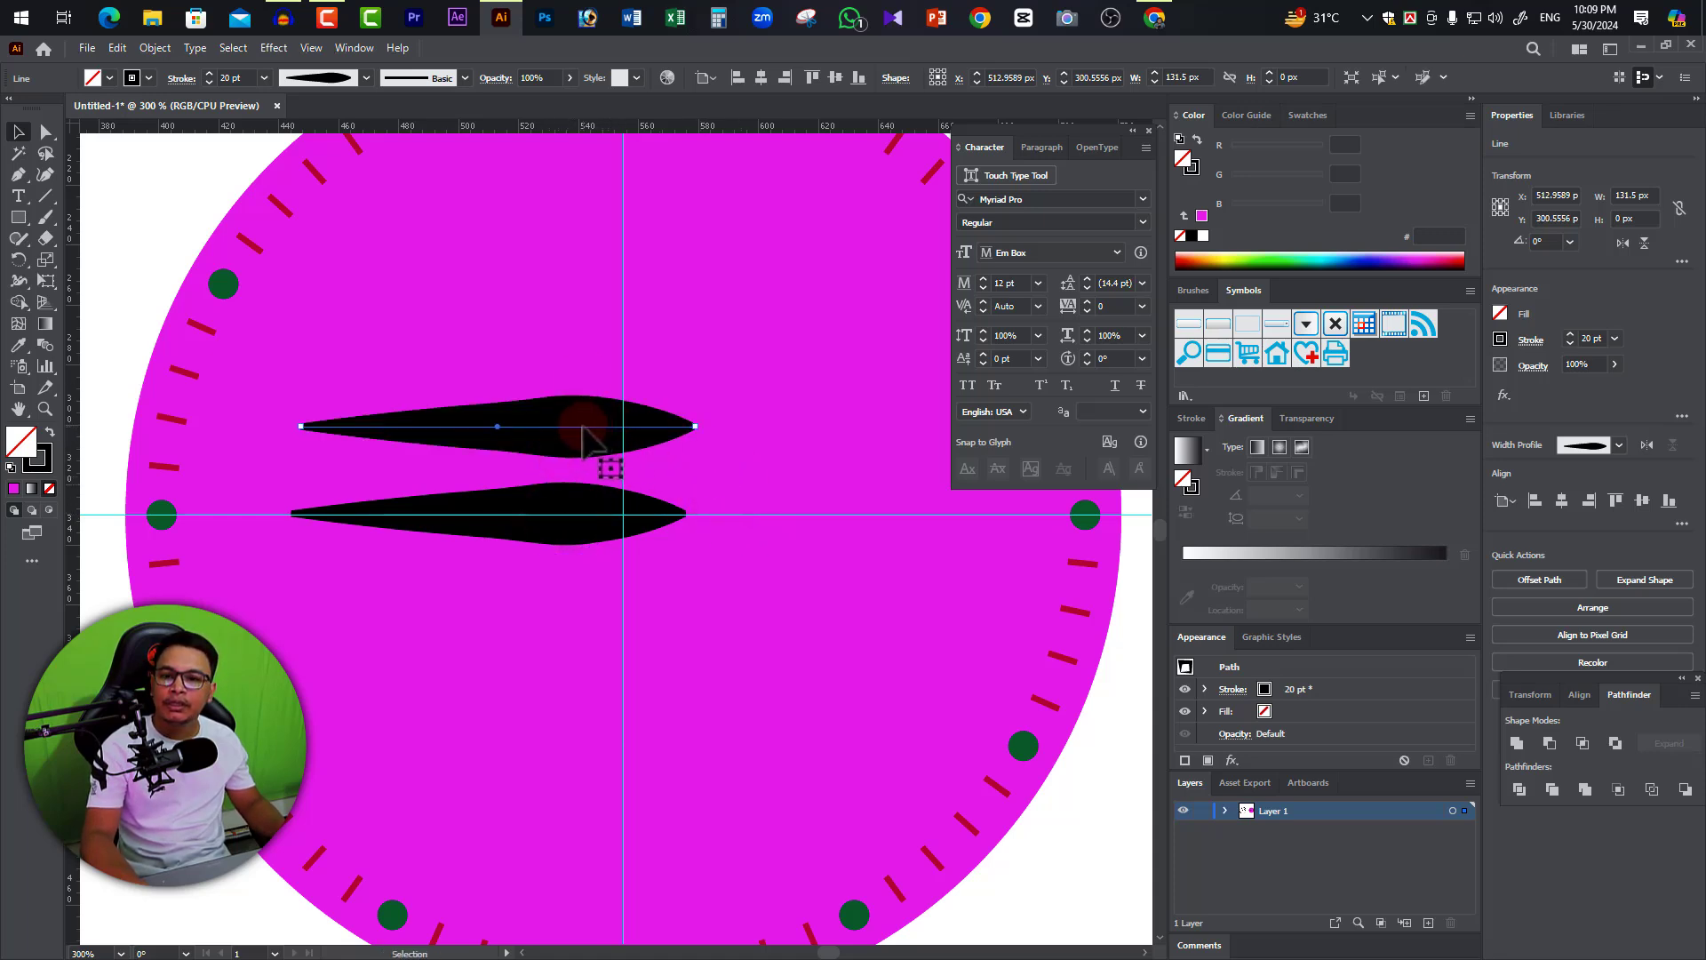
pyautogui.click(264, 78)
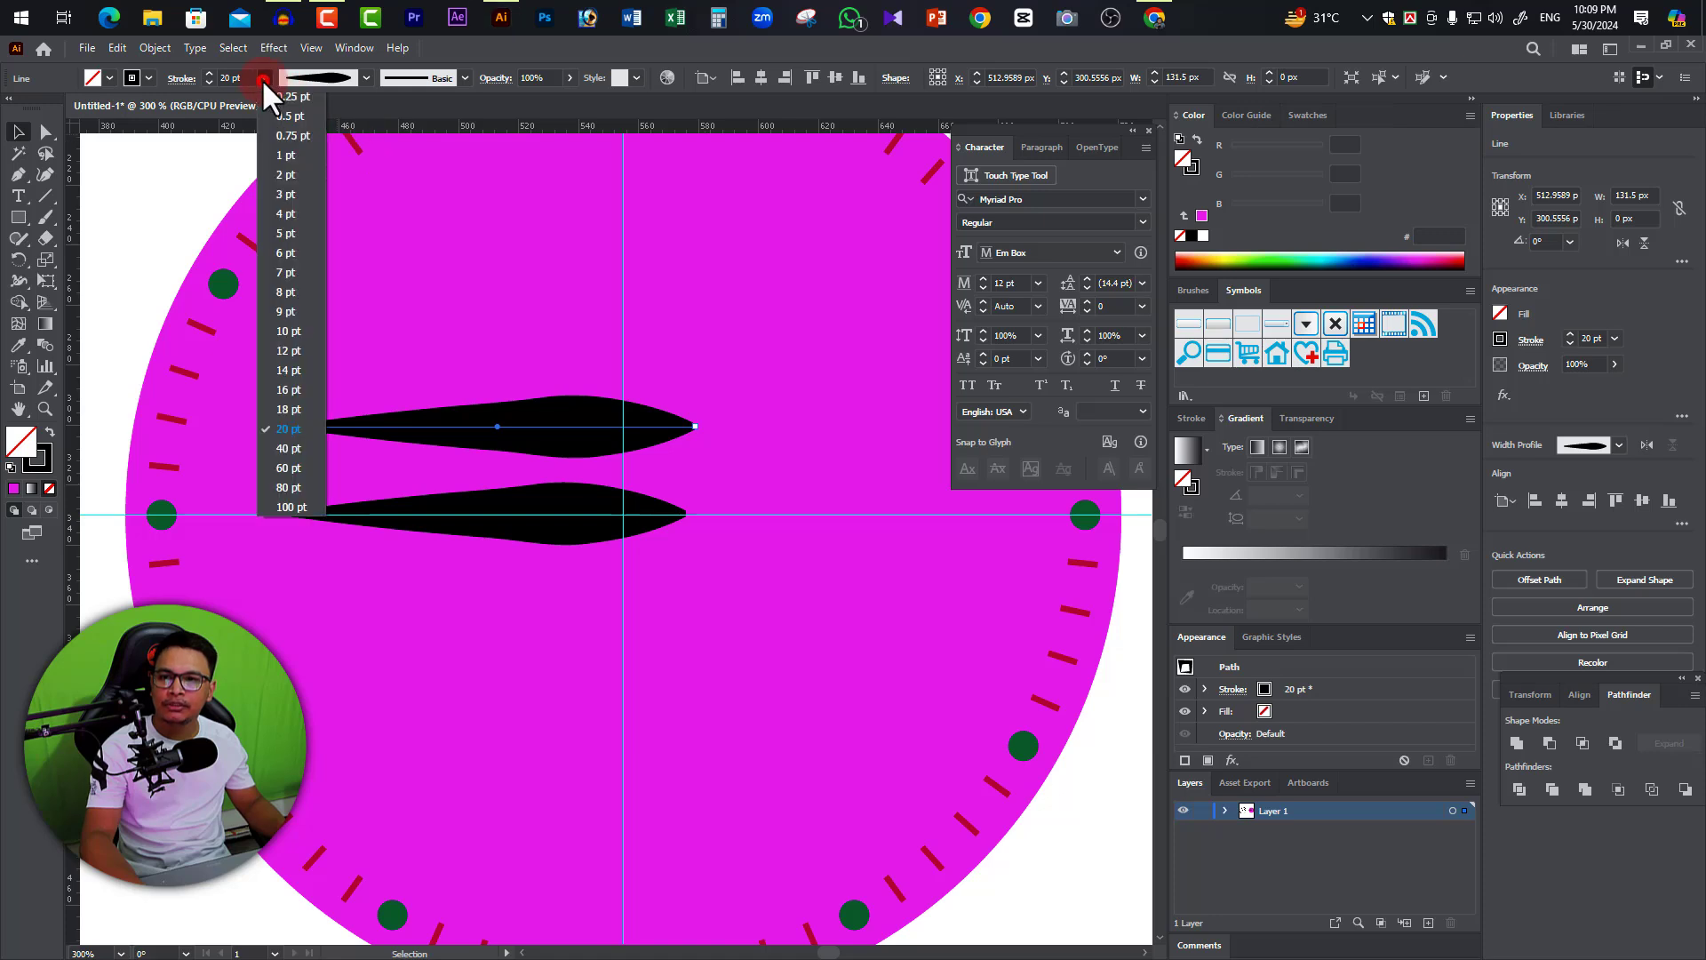
pyautogui.click(291, 390)
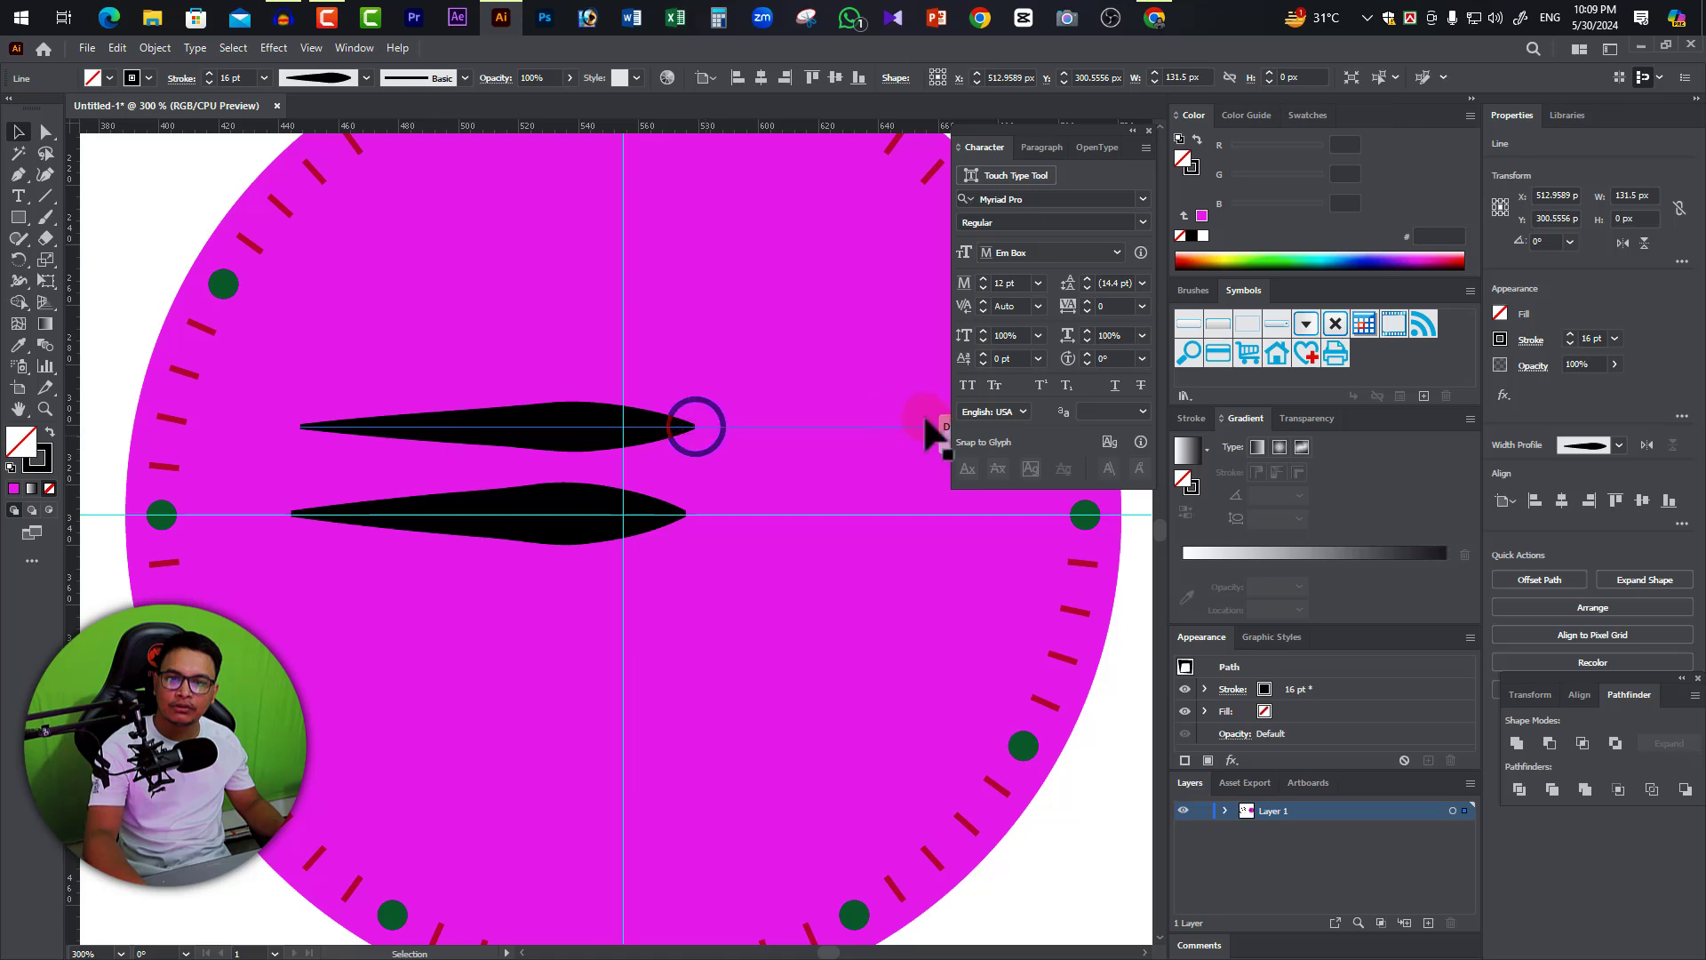
# Lengthen the 16 pt hand, angle it up-left, and anchor its end at the clock centre.
pyautogui.moveTo(696, 427); pyautogui.dragTo(928, 426)
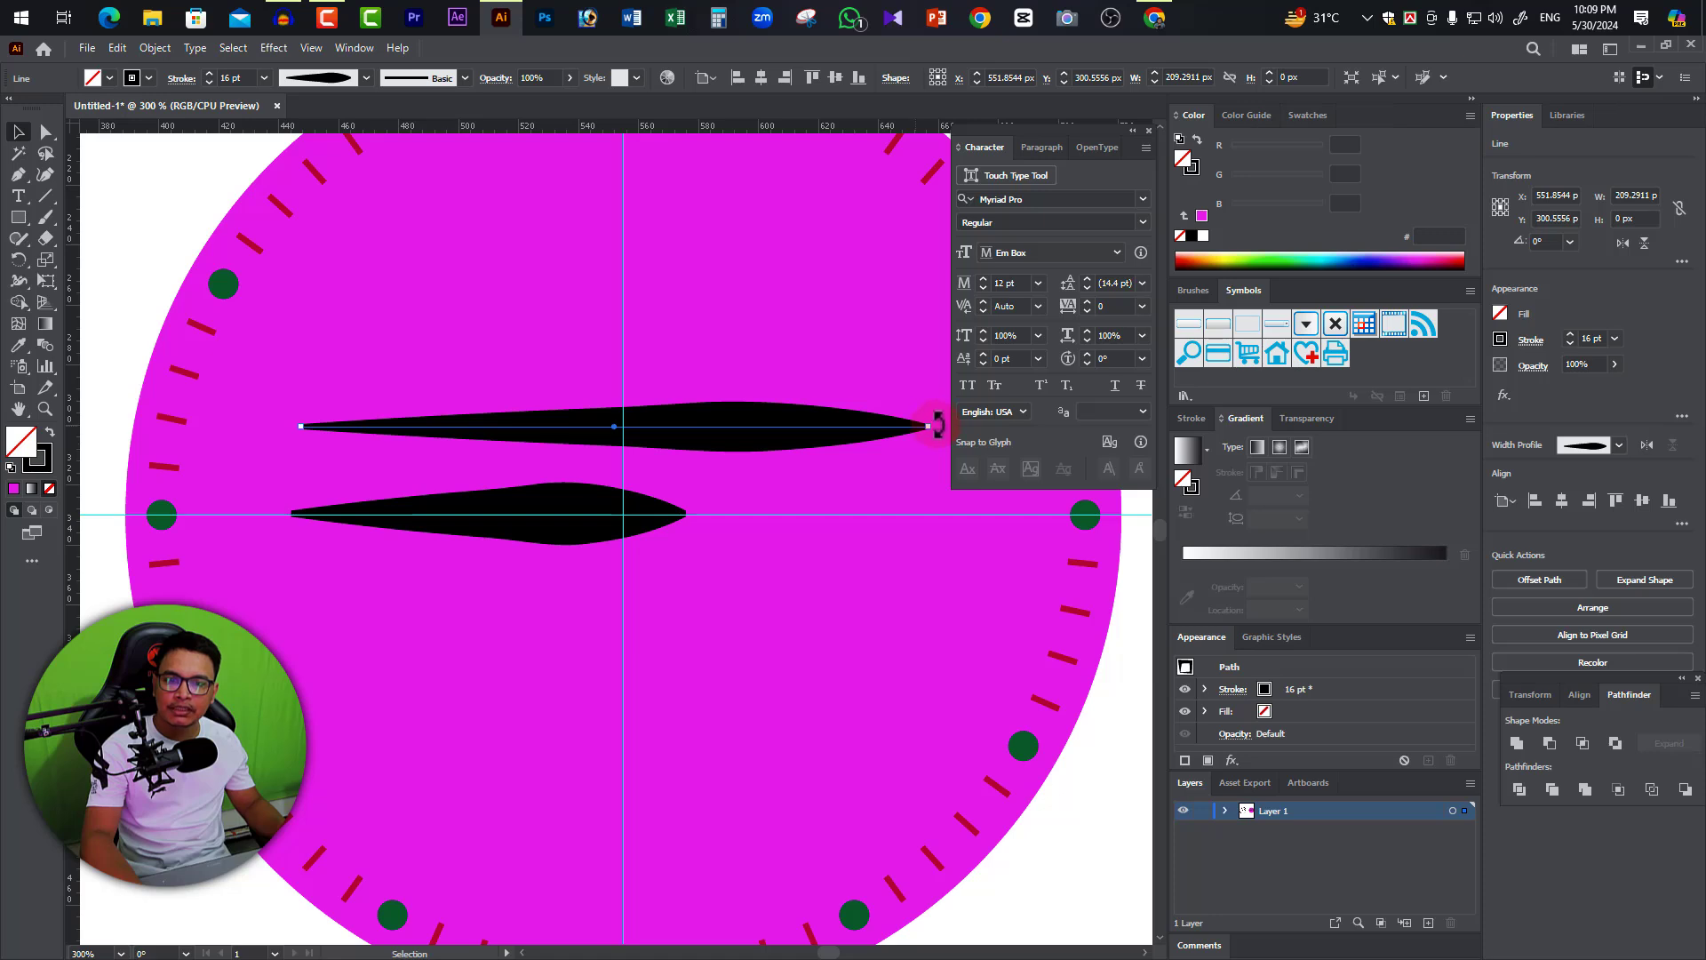
pyautogui.moveTo(937, 427); pyautogui.dragTo(808, 655)
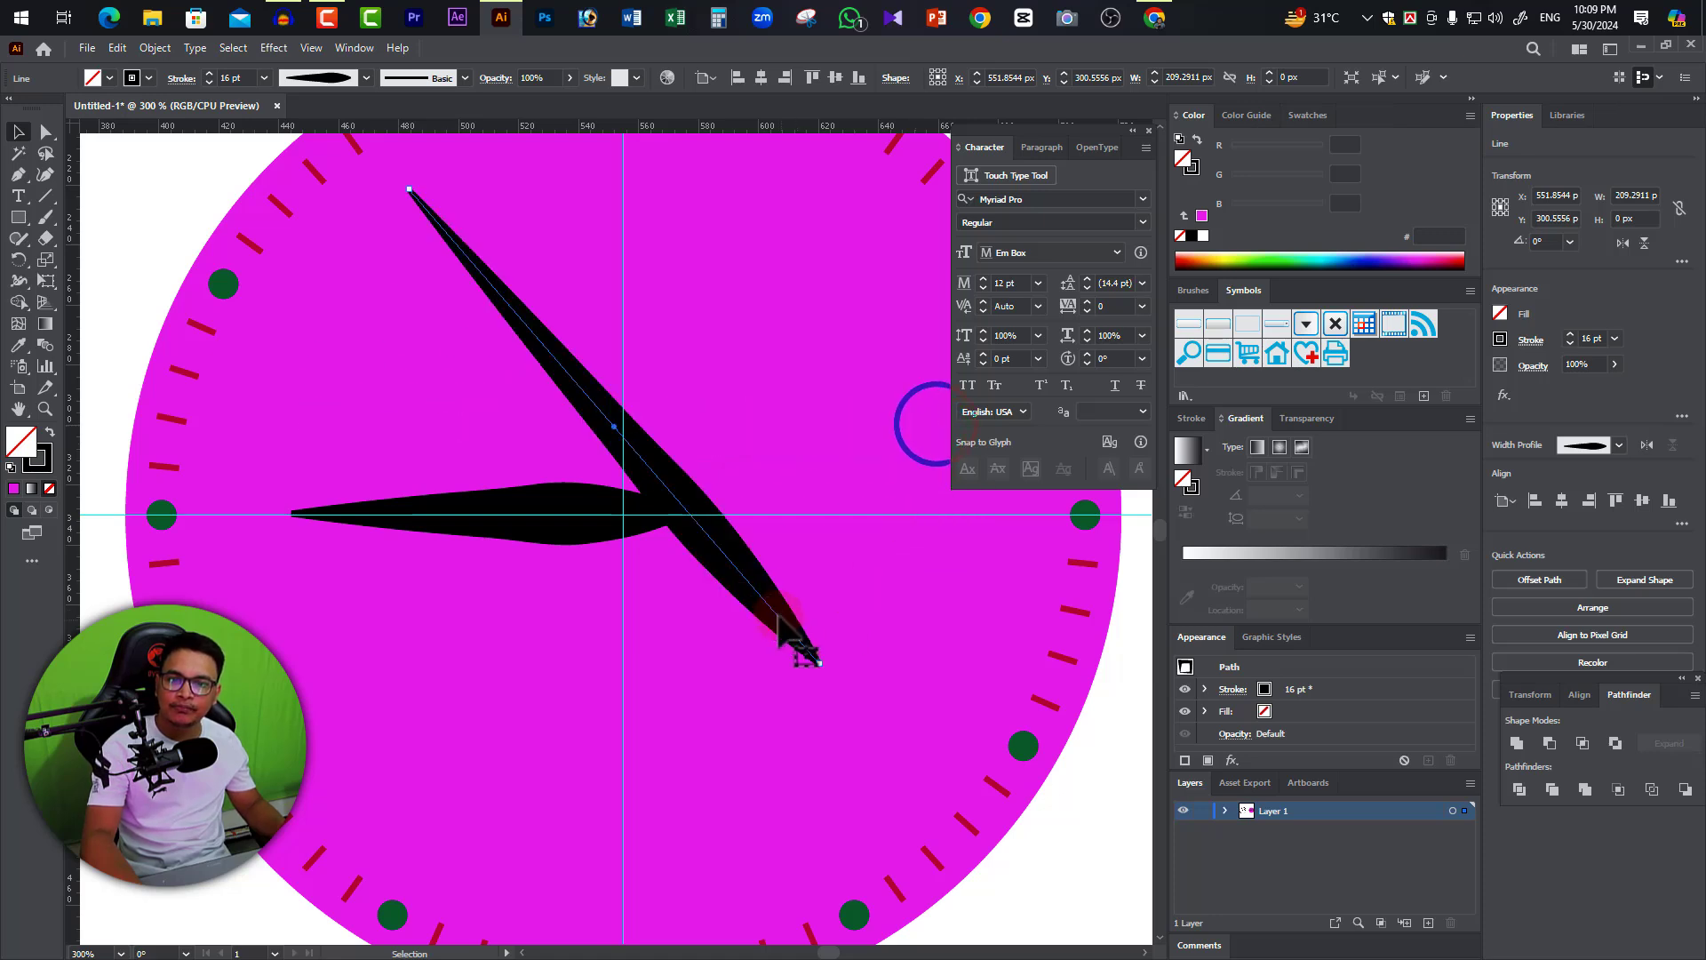
pyautogui.moveTo(734, 568); pyautogui.dragTo(583, 469)
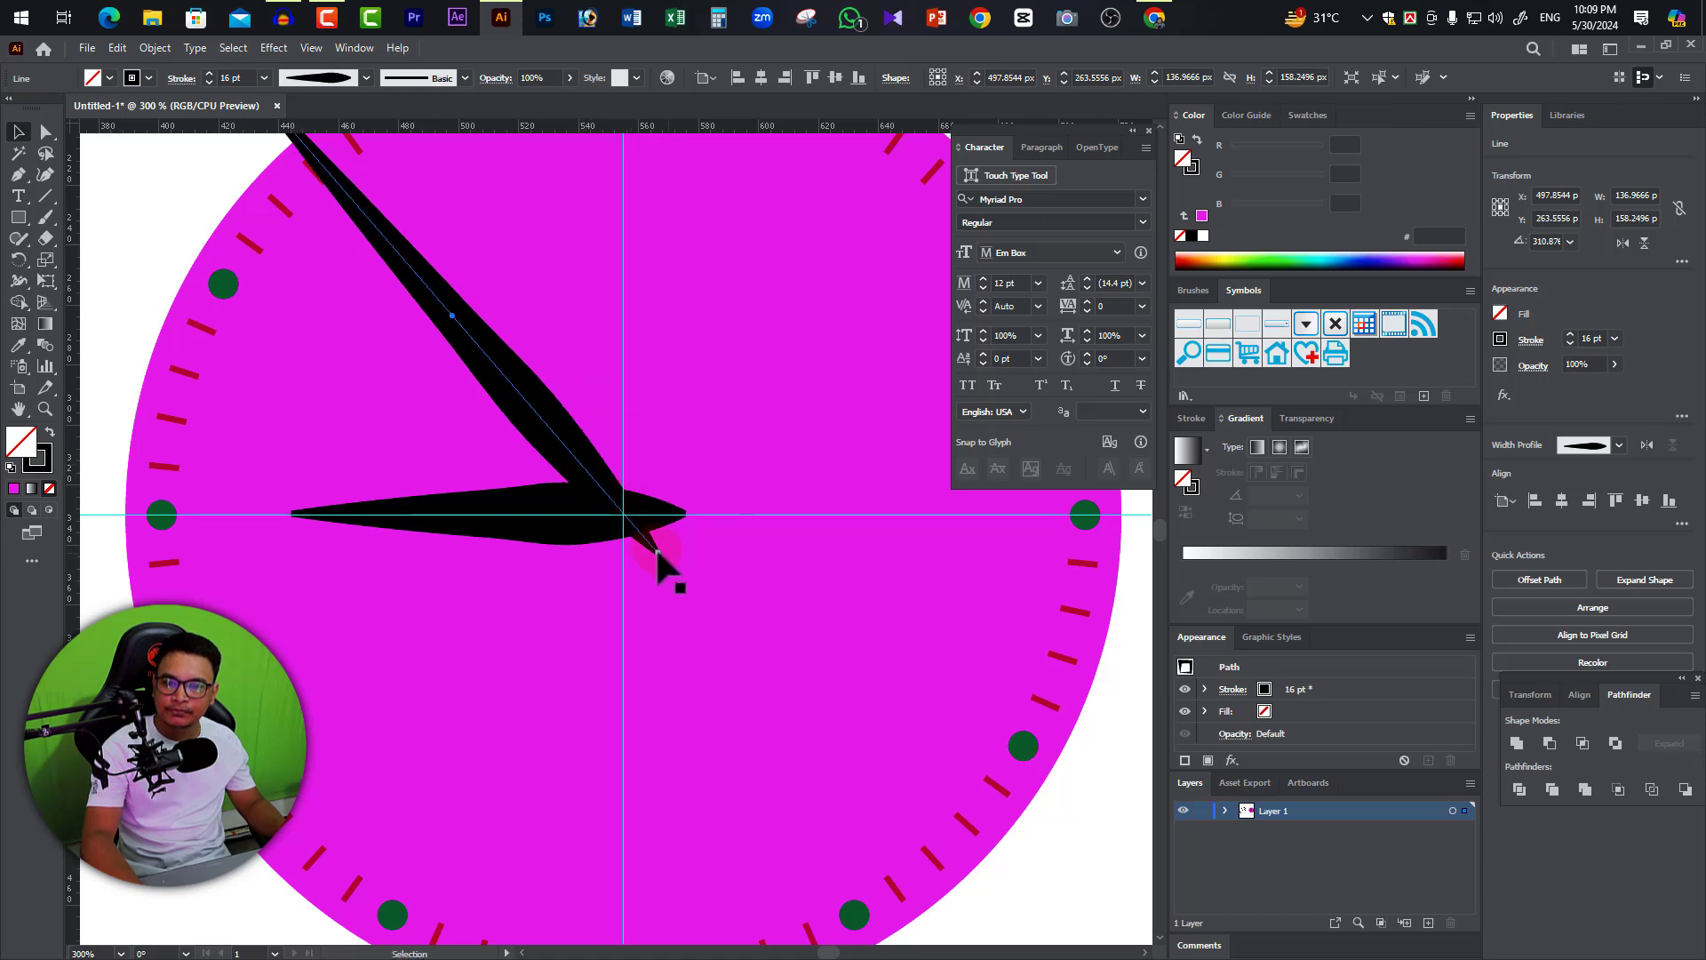
pyautogui.moveTo(657, 553)
pyautogui.mouseDown()
pyautogui.moveTo(606, 487)
pyautogui.moveTo(620, 513)
pyautogui.mouseUp()
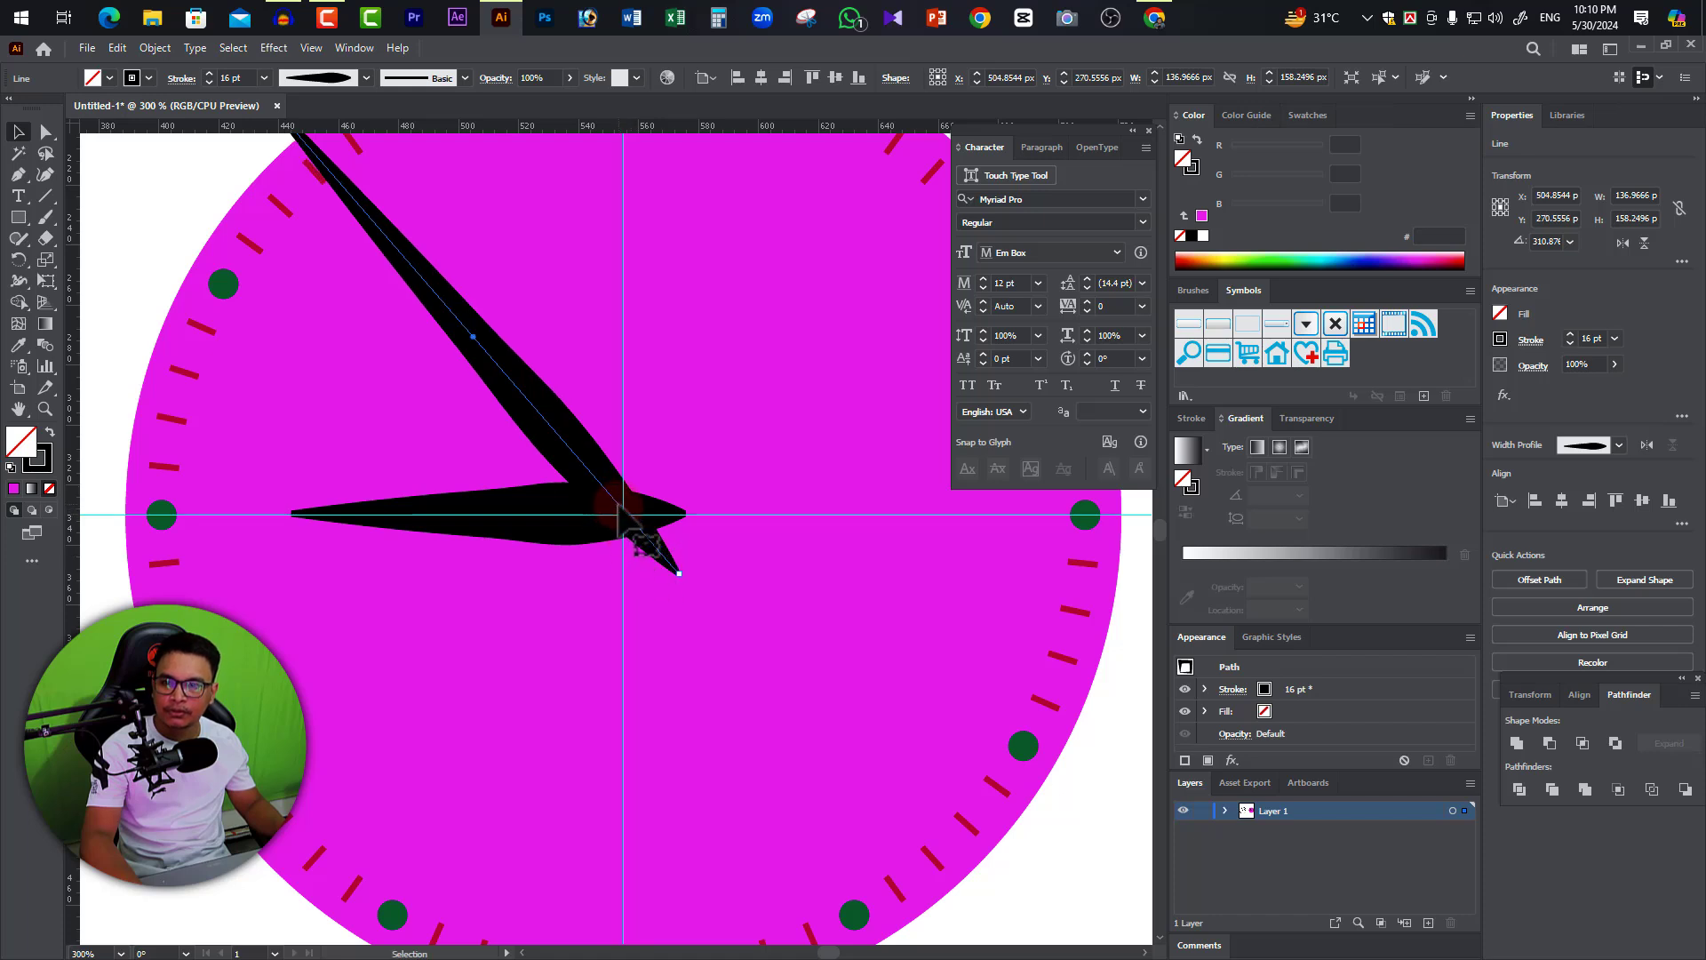
pyautogui.scroll(3, 444, 347)
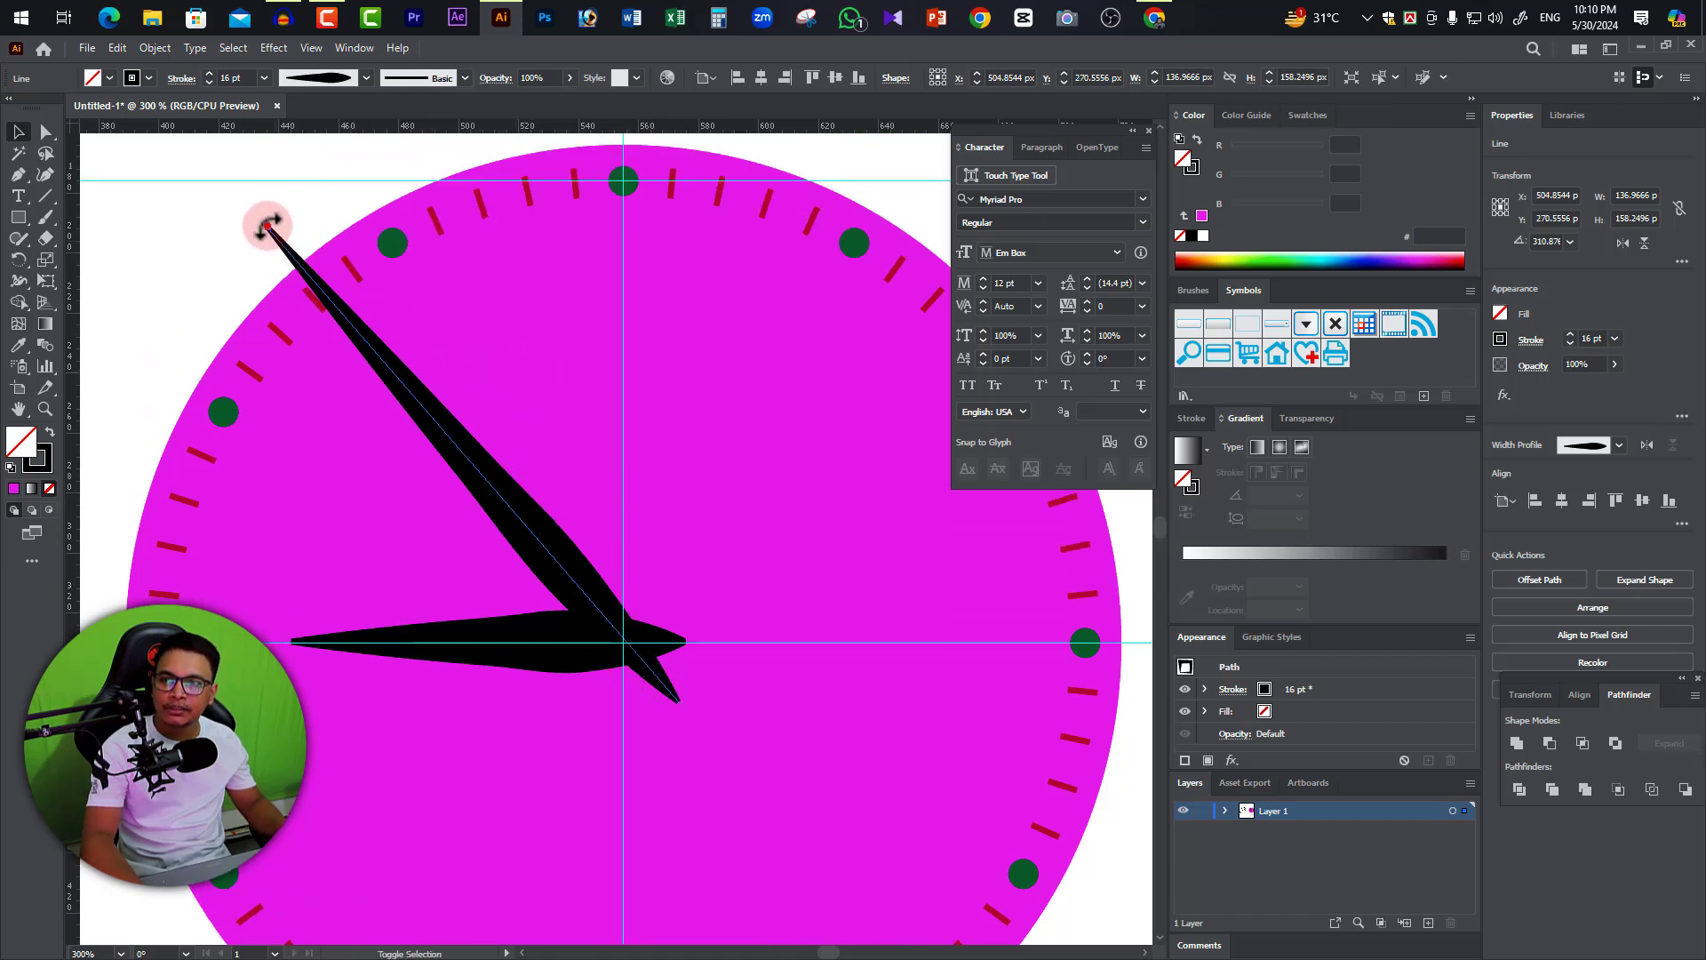
pyautogui.moveTo(267, 227); pyautogui.dragTo(362, 345)
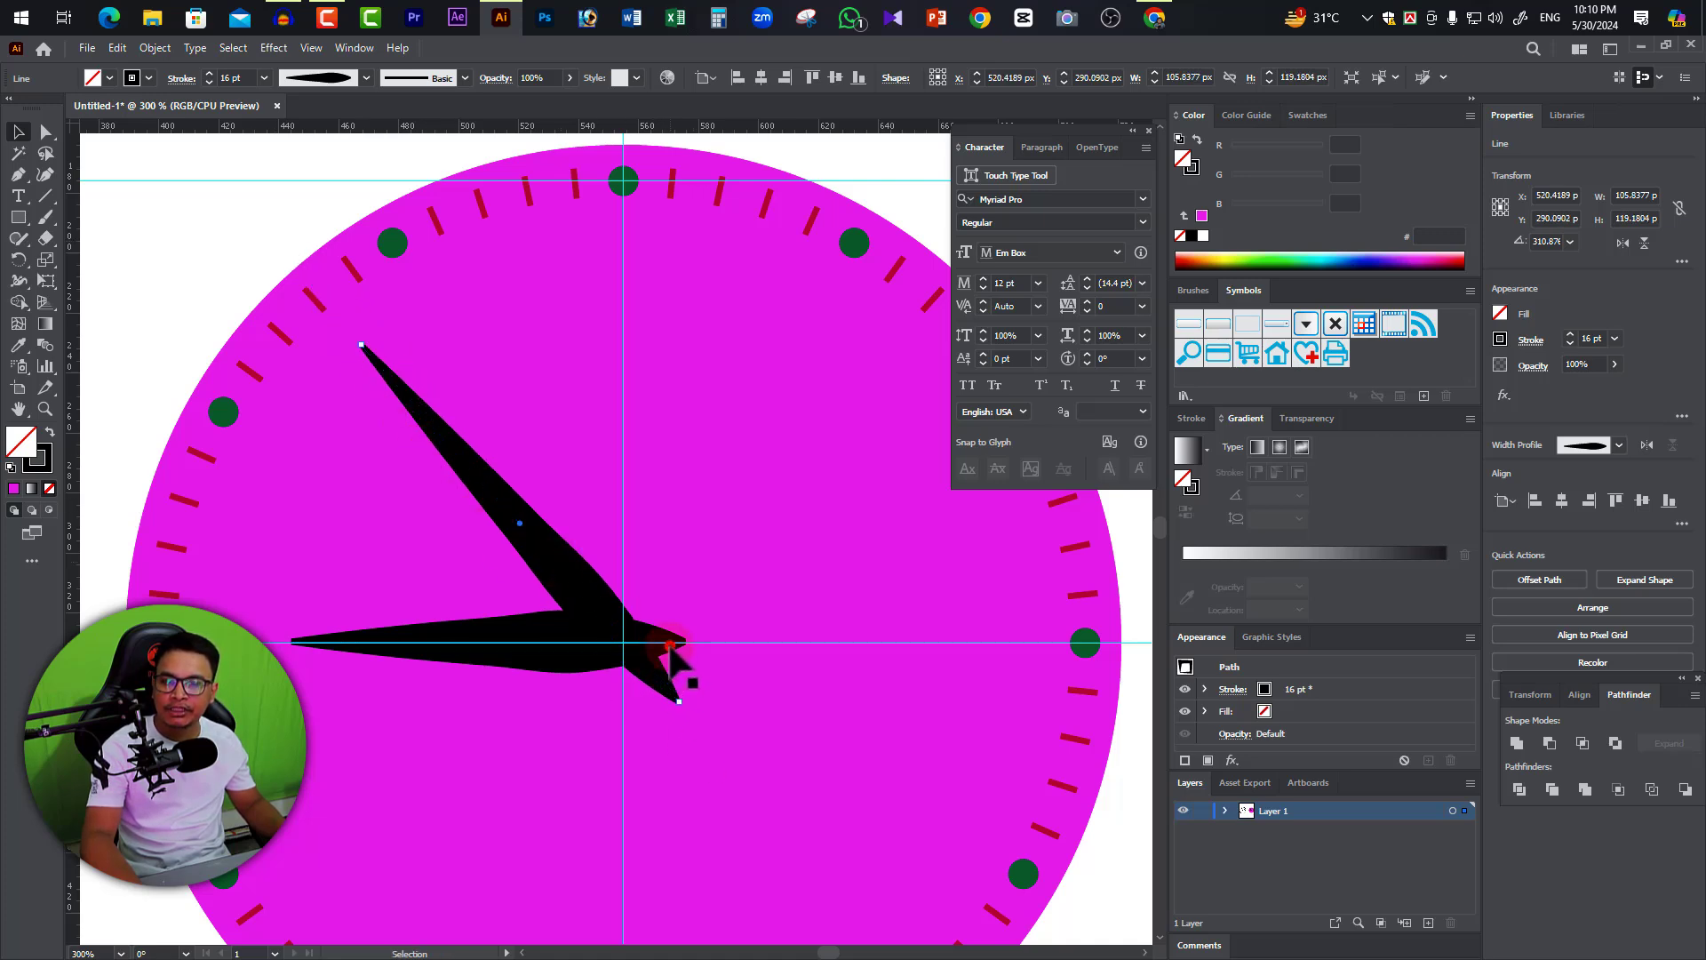
pyautogui.click(559, 671)
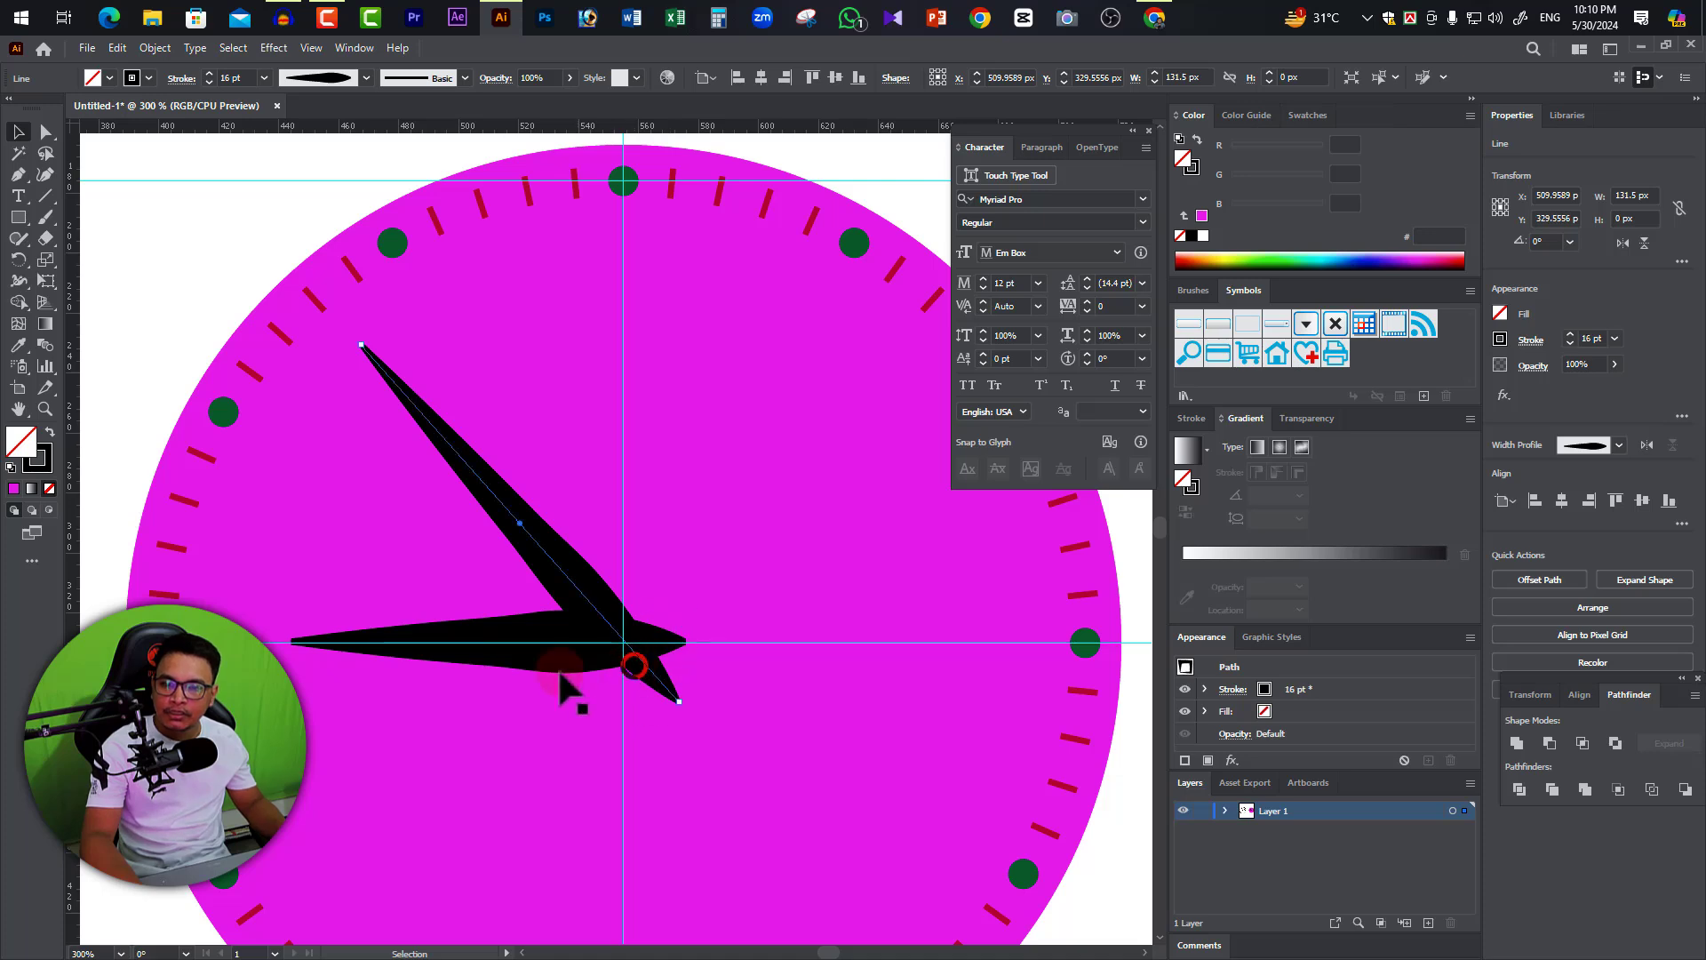
pyautogui.click(659, 682)
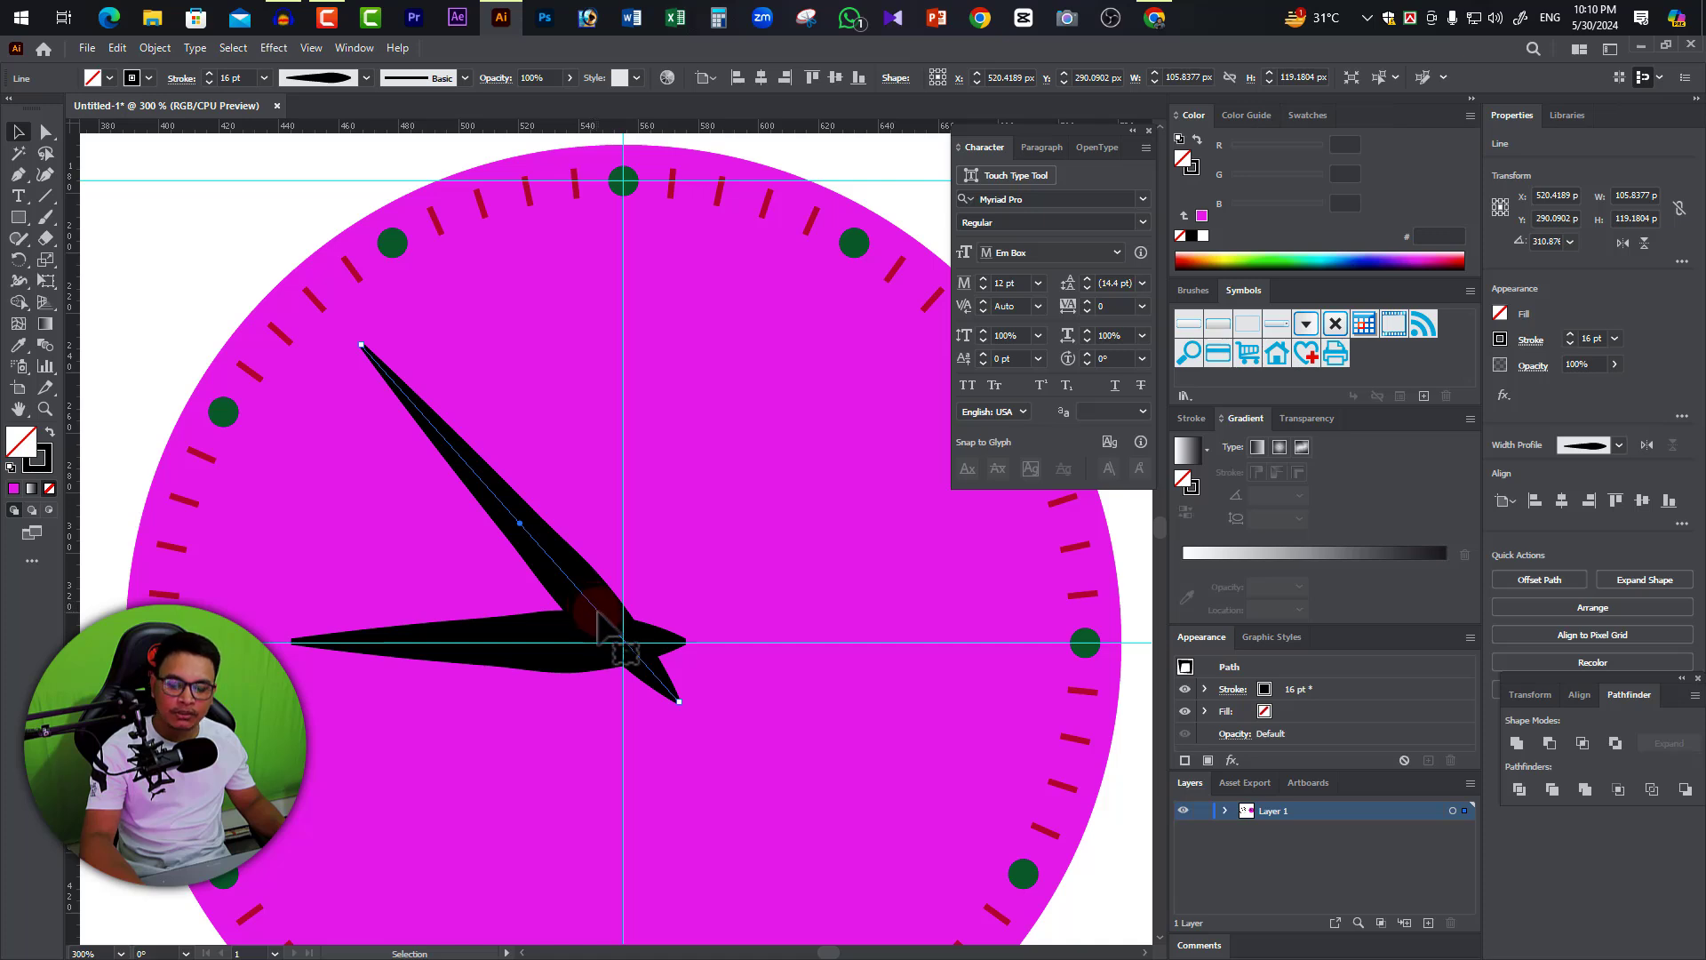
# Duplicate the diagonal hand and thin the copy's stroke to 5 pt.
pyautogui.moveTo(619, 633); pyautogui.dragTo(760, 581)
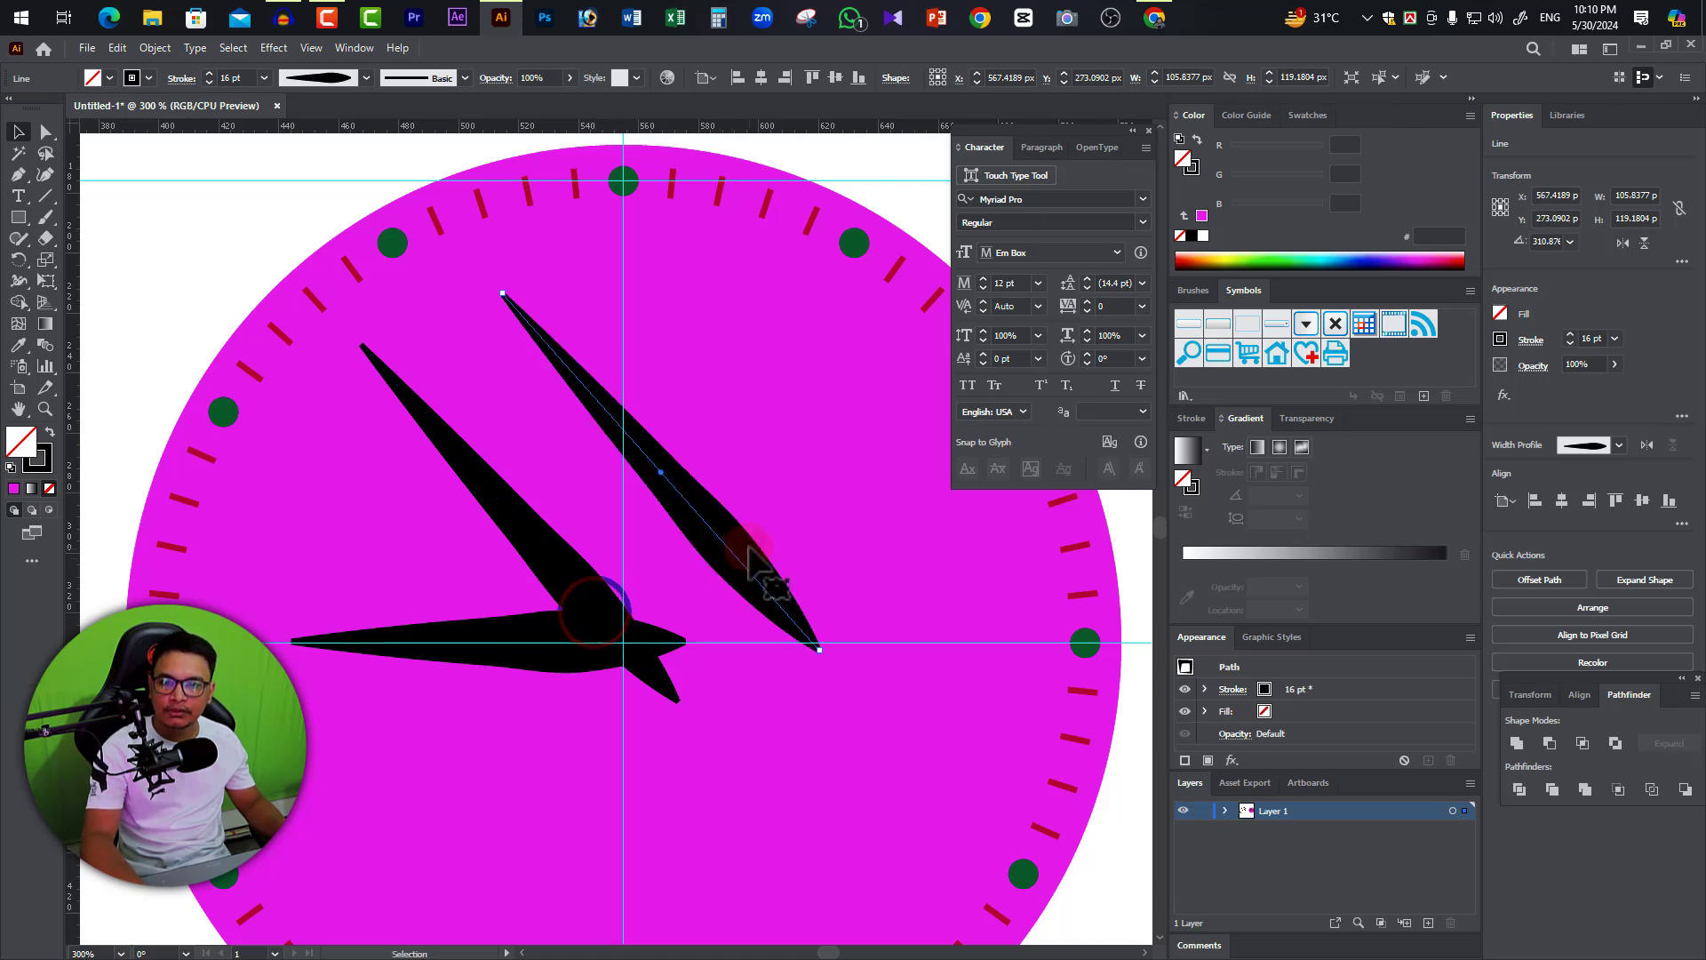
pyautogui.click(279, 73)
pyautogui.click(264, 77)
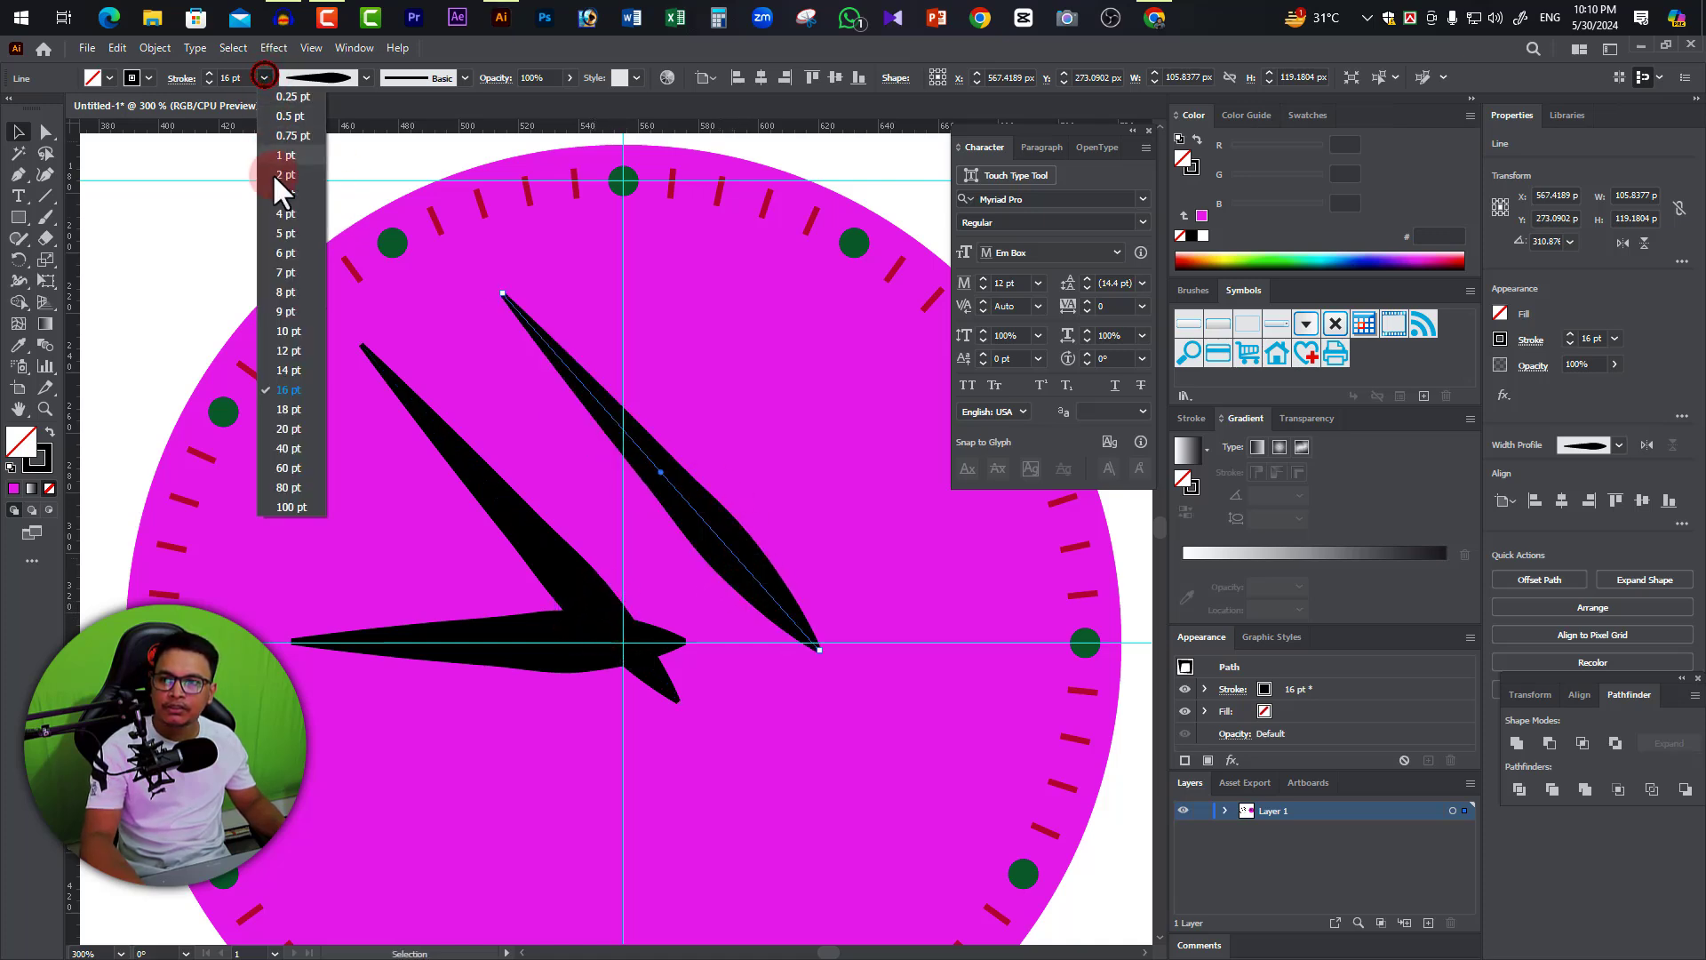
pyautogui.click(286, 311)
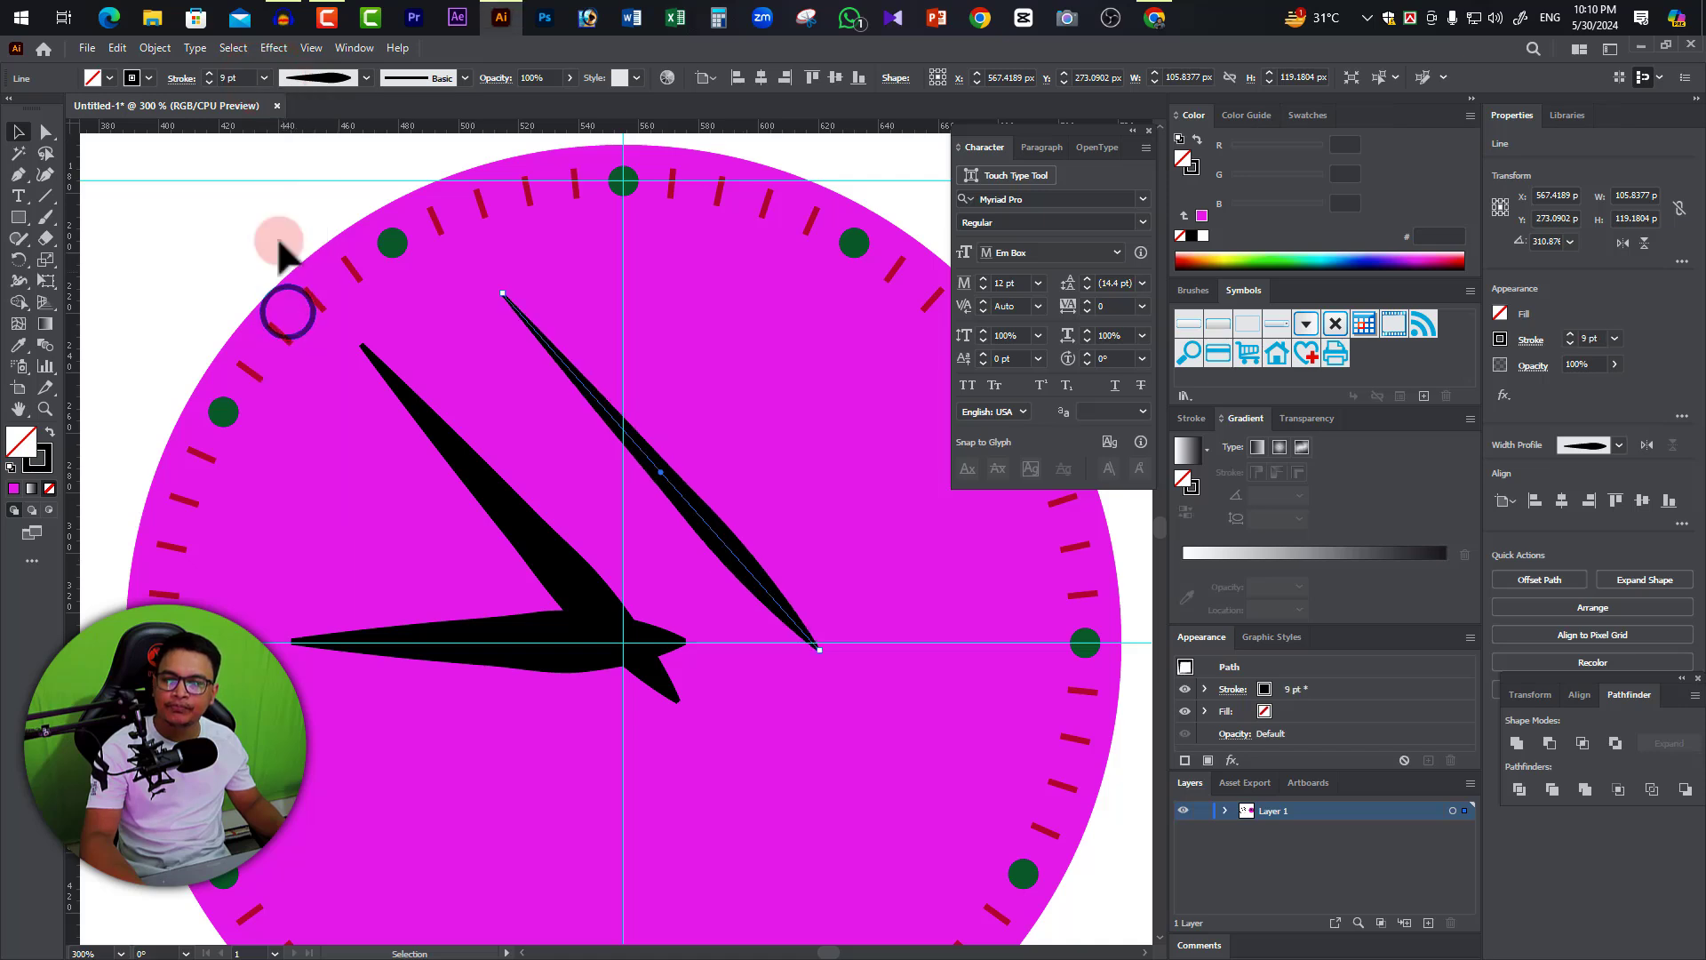
pyautogui.click(265, 77)
pyautogui.click(285, 294)
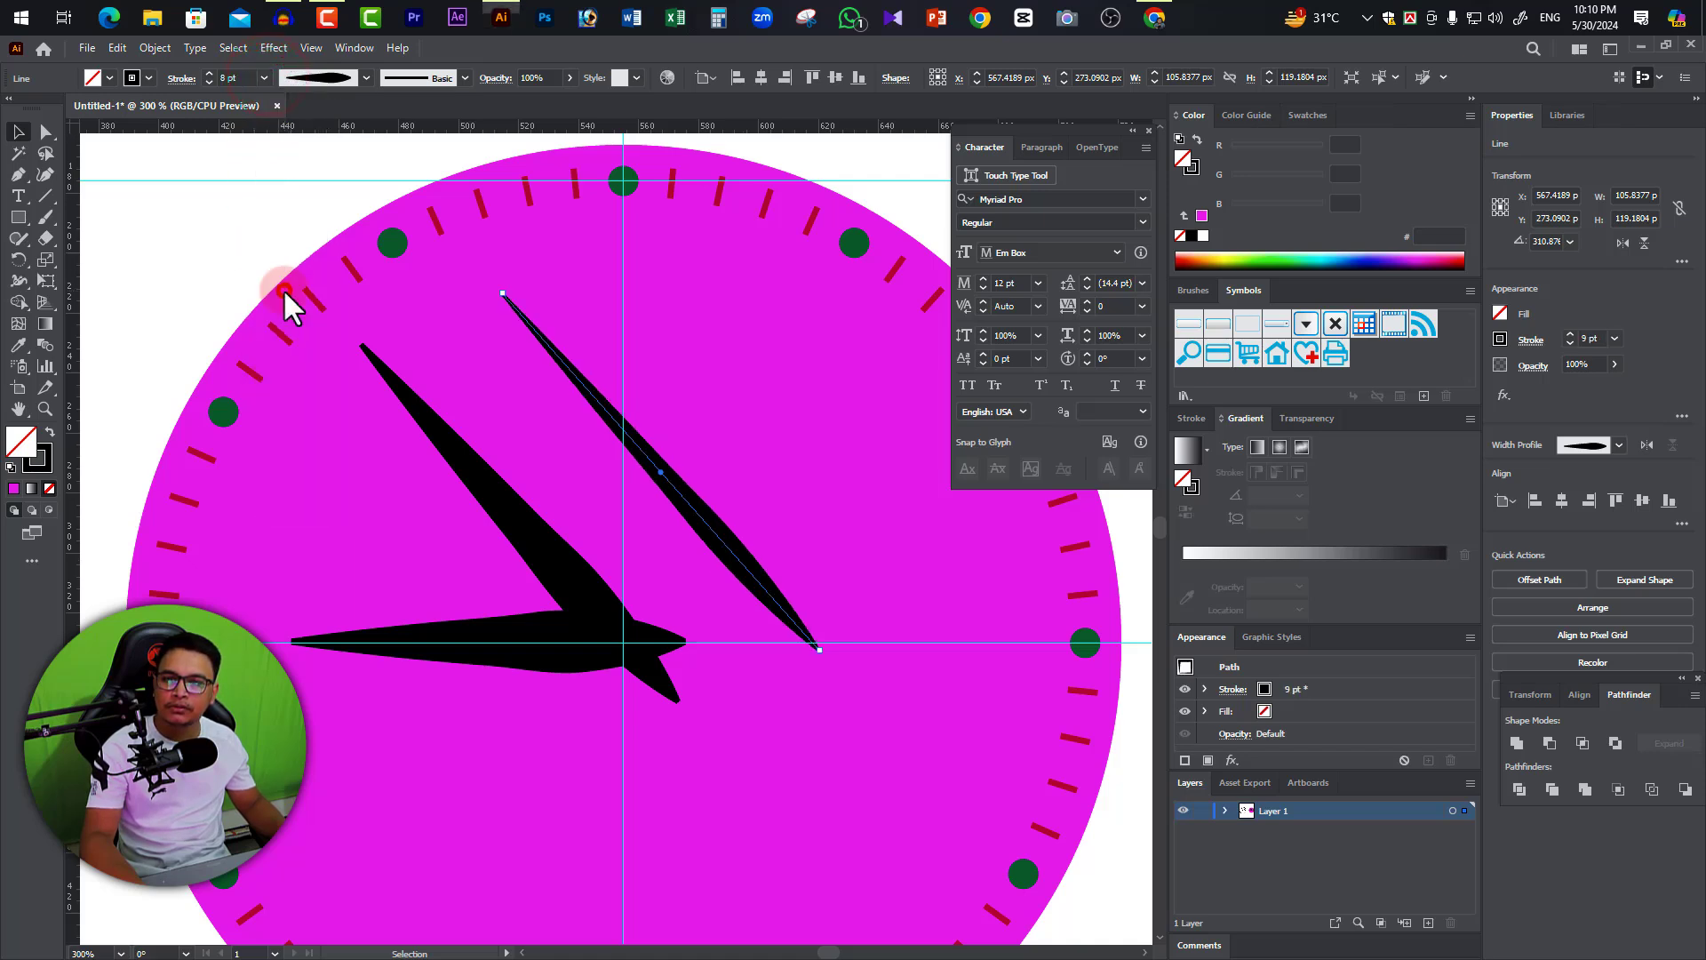
pyautogui.click(263, 76)
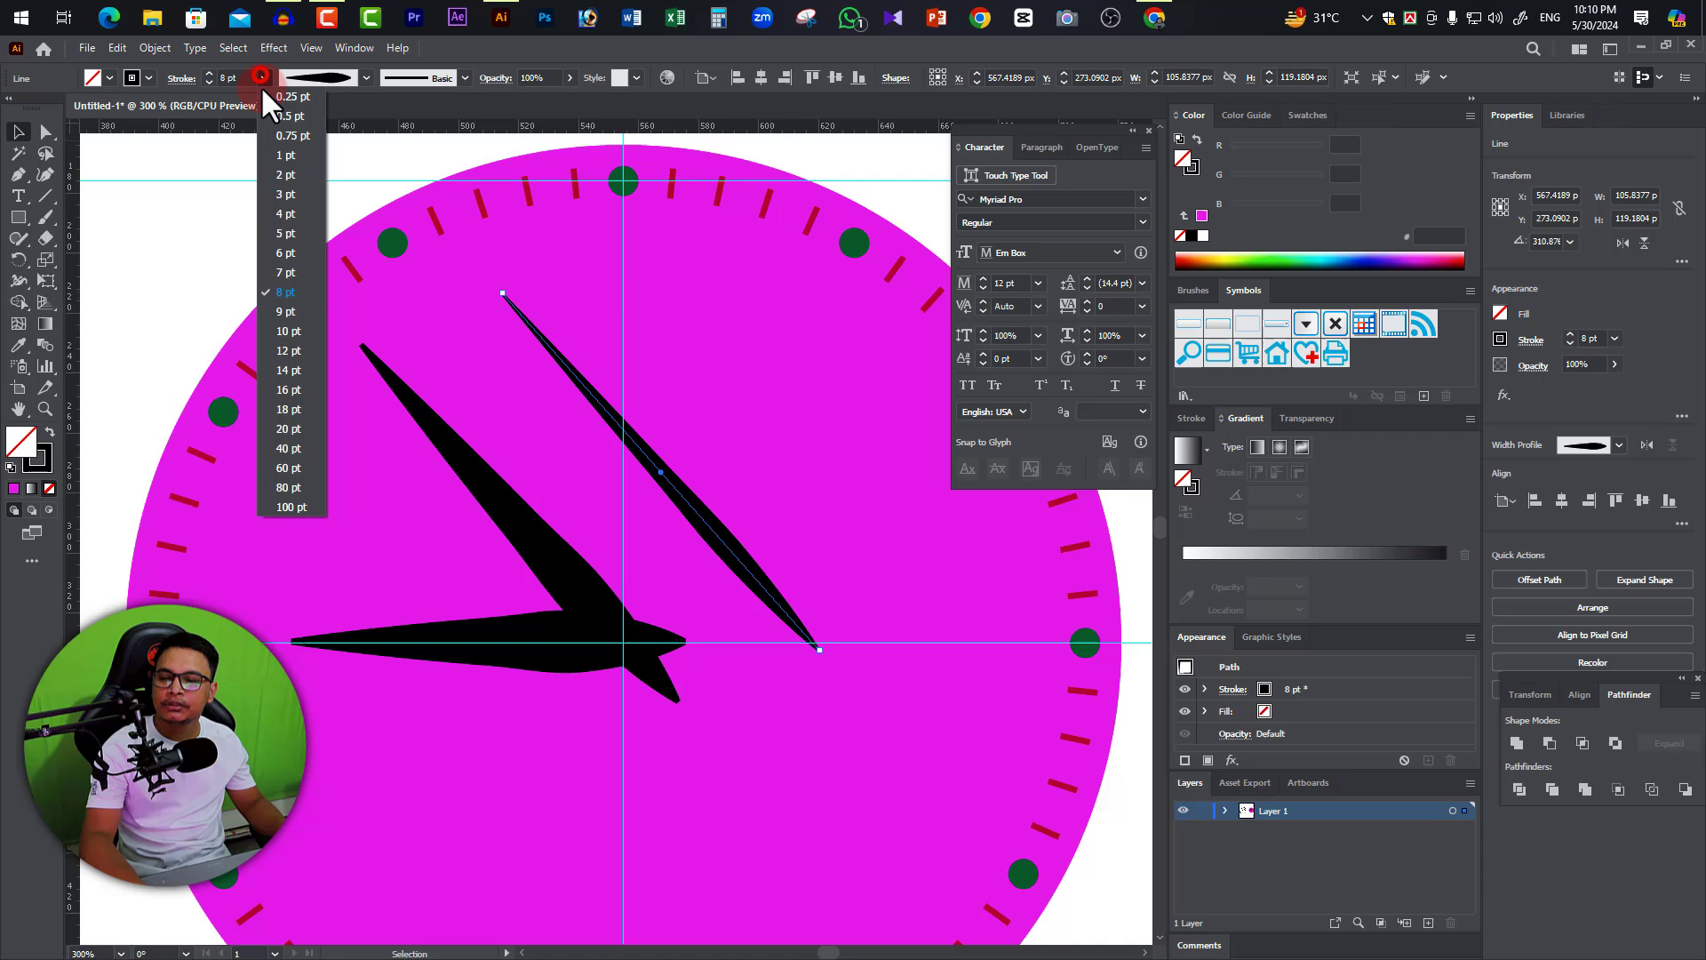
pyautogui.click(286, 233)
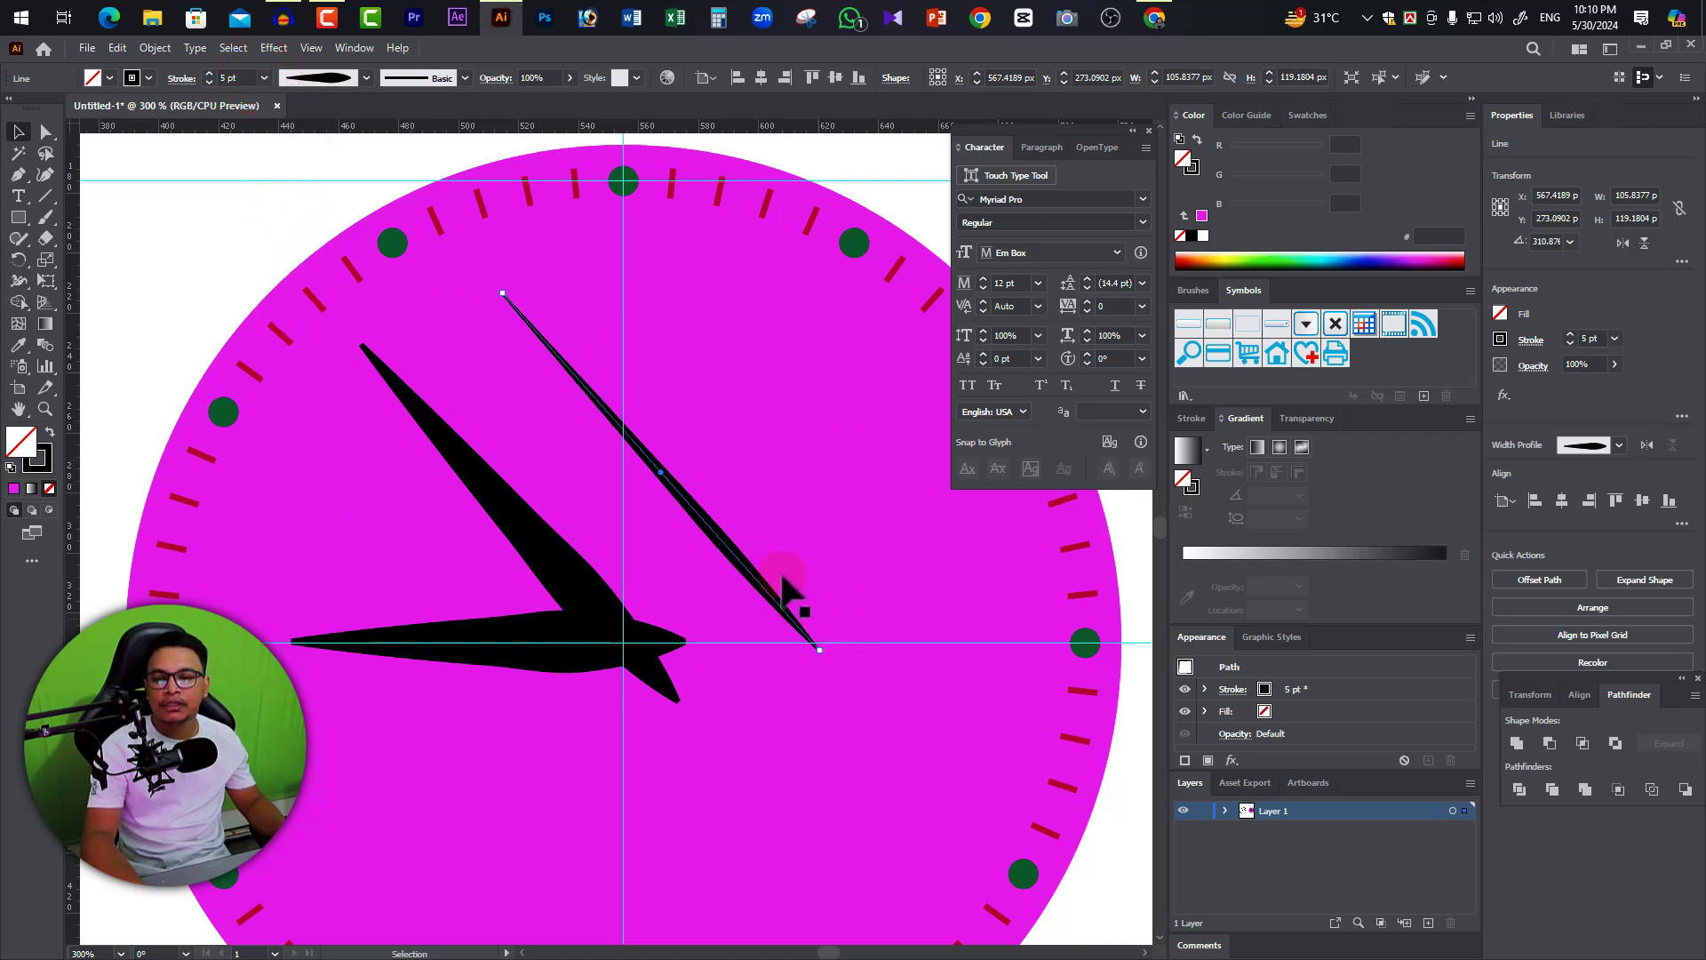
# Rotate the 5 pt hand to point up-right and place it at the clock centre.
pyautogui.moveTo(503, 292); pyautogui.dragTo(404, 214)
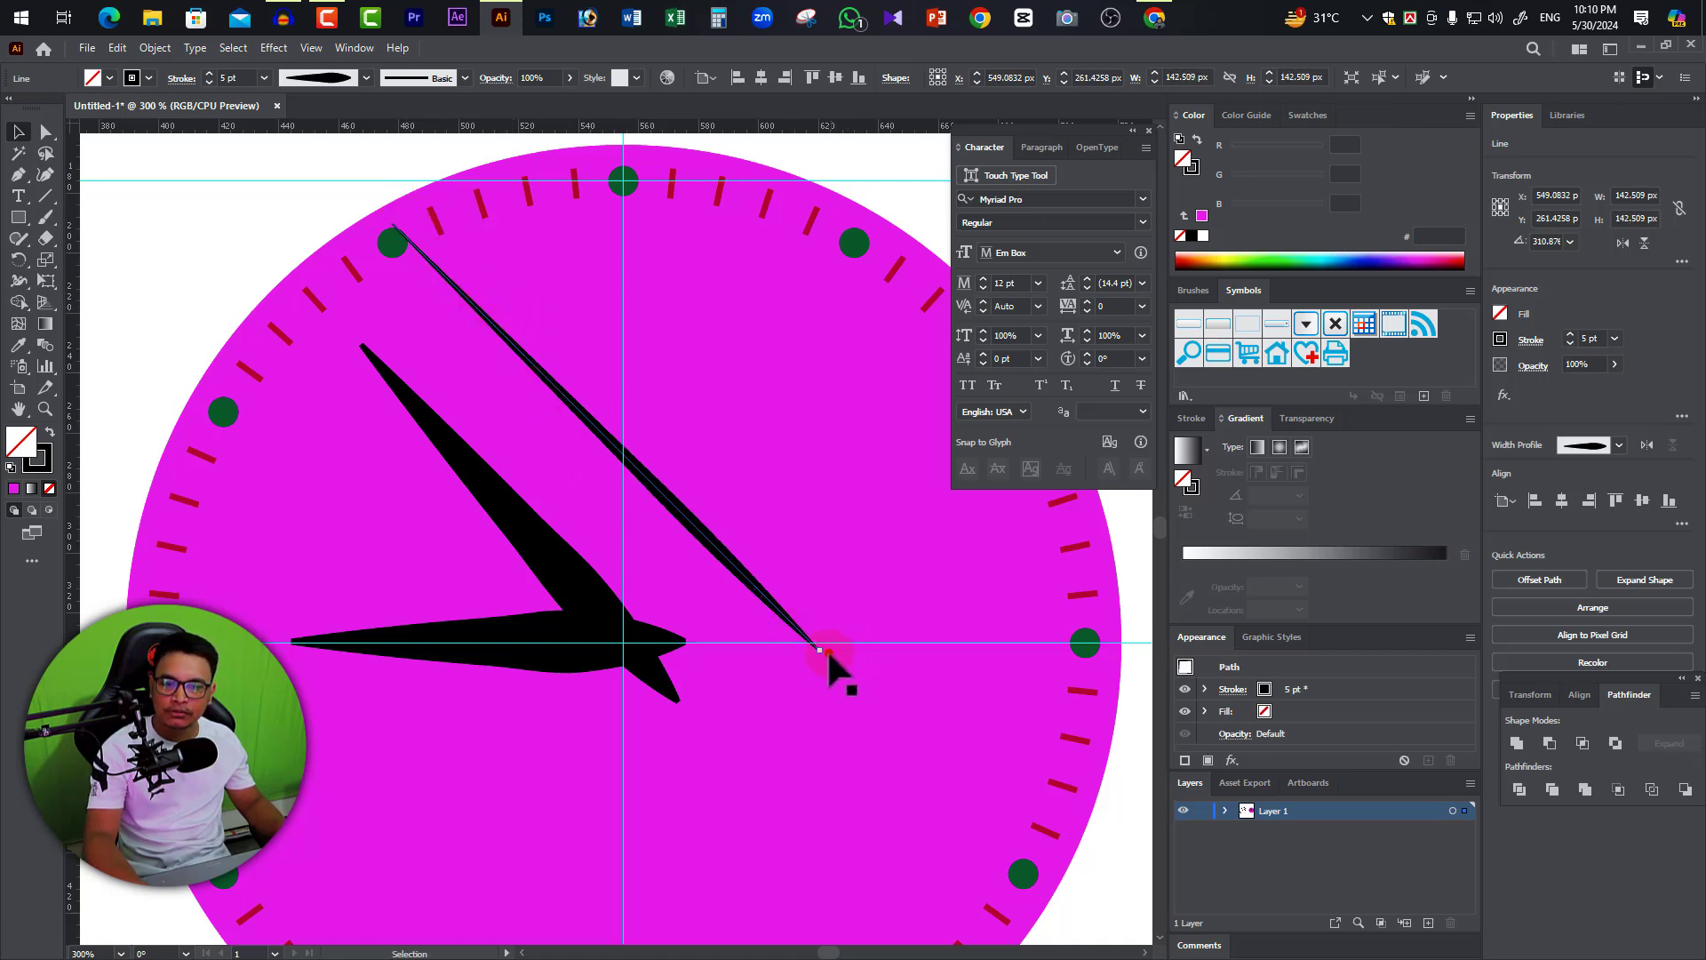
pyautogui.moveTo(831, 659); pyautogui.dragTo(704, 582)
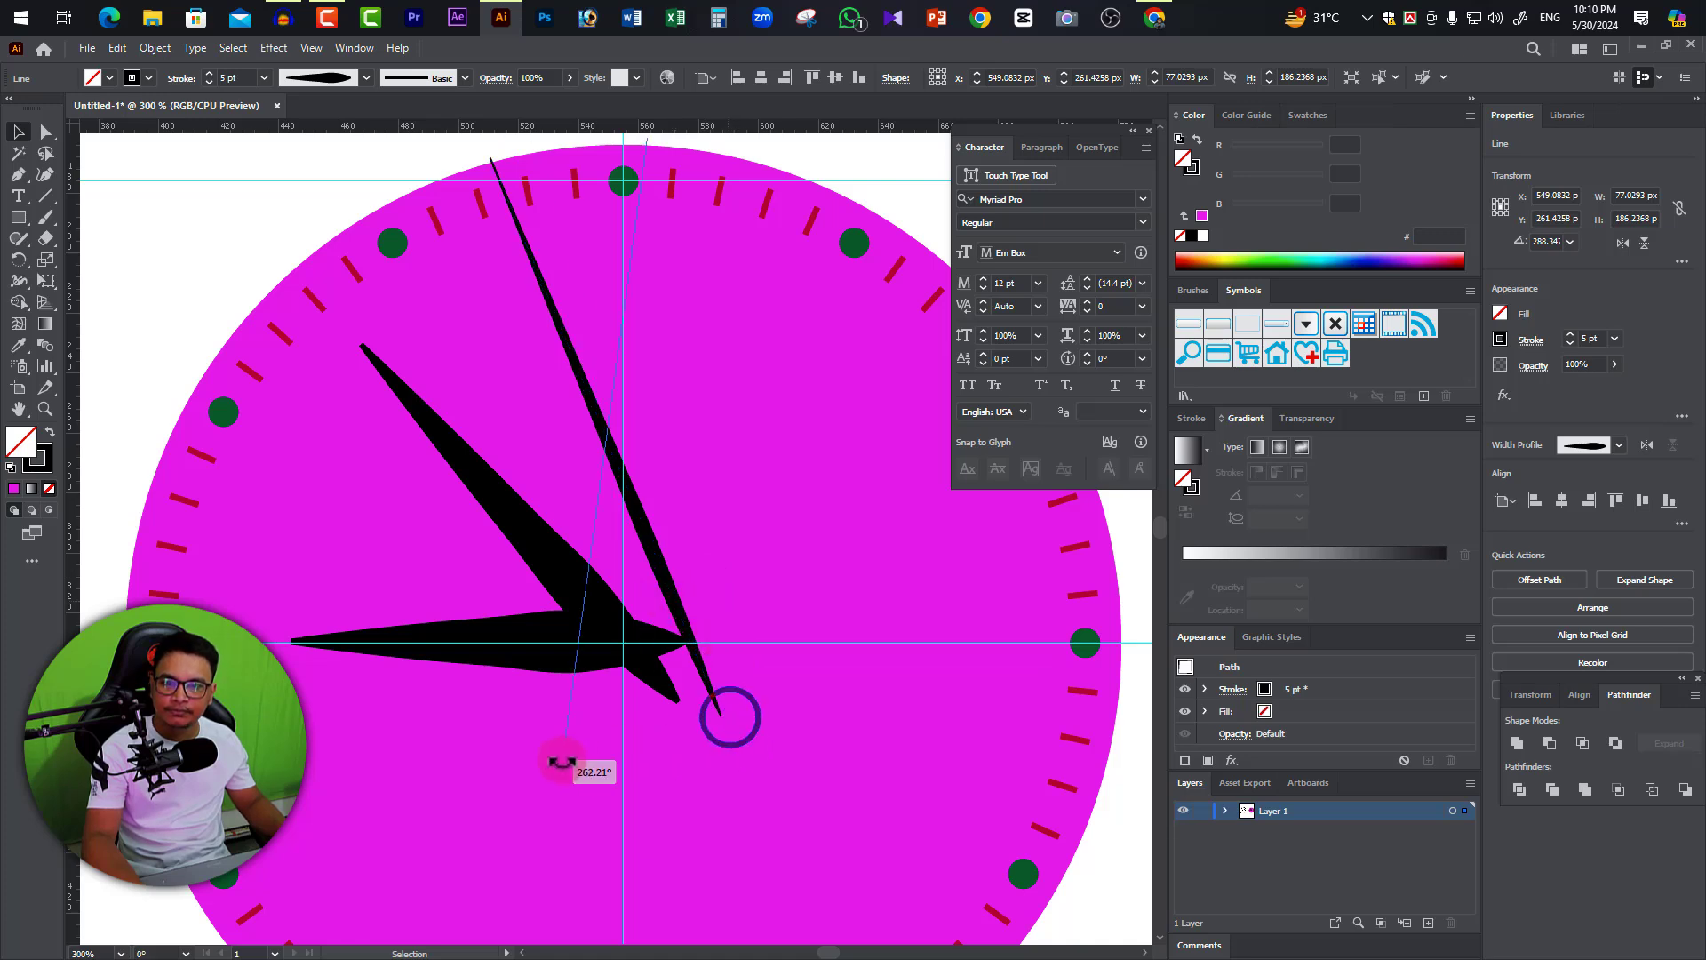
pyautogui.moveTo(733, 731); pyautogui.dragTo(572, 754)
pyautogui.moveTo(608, 434); pyautogui.dragTo(703, 451)
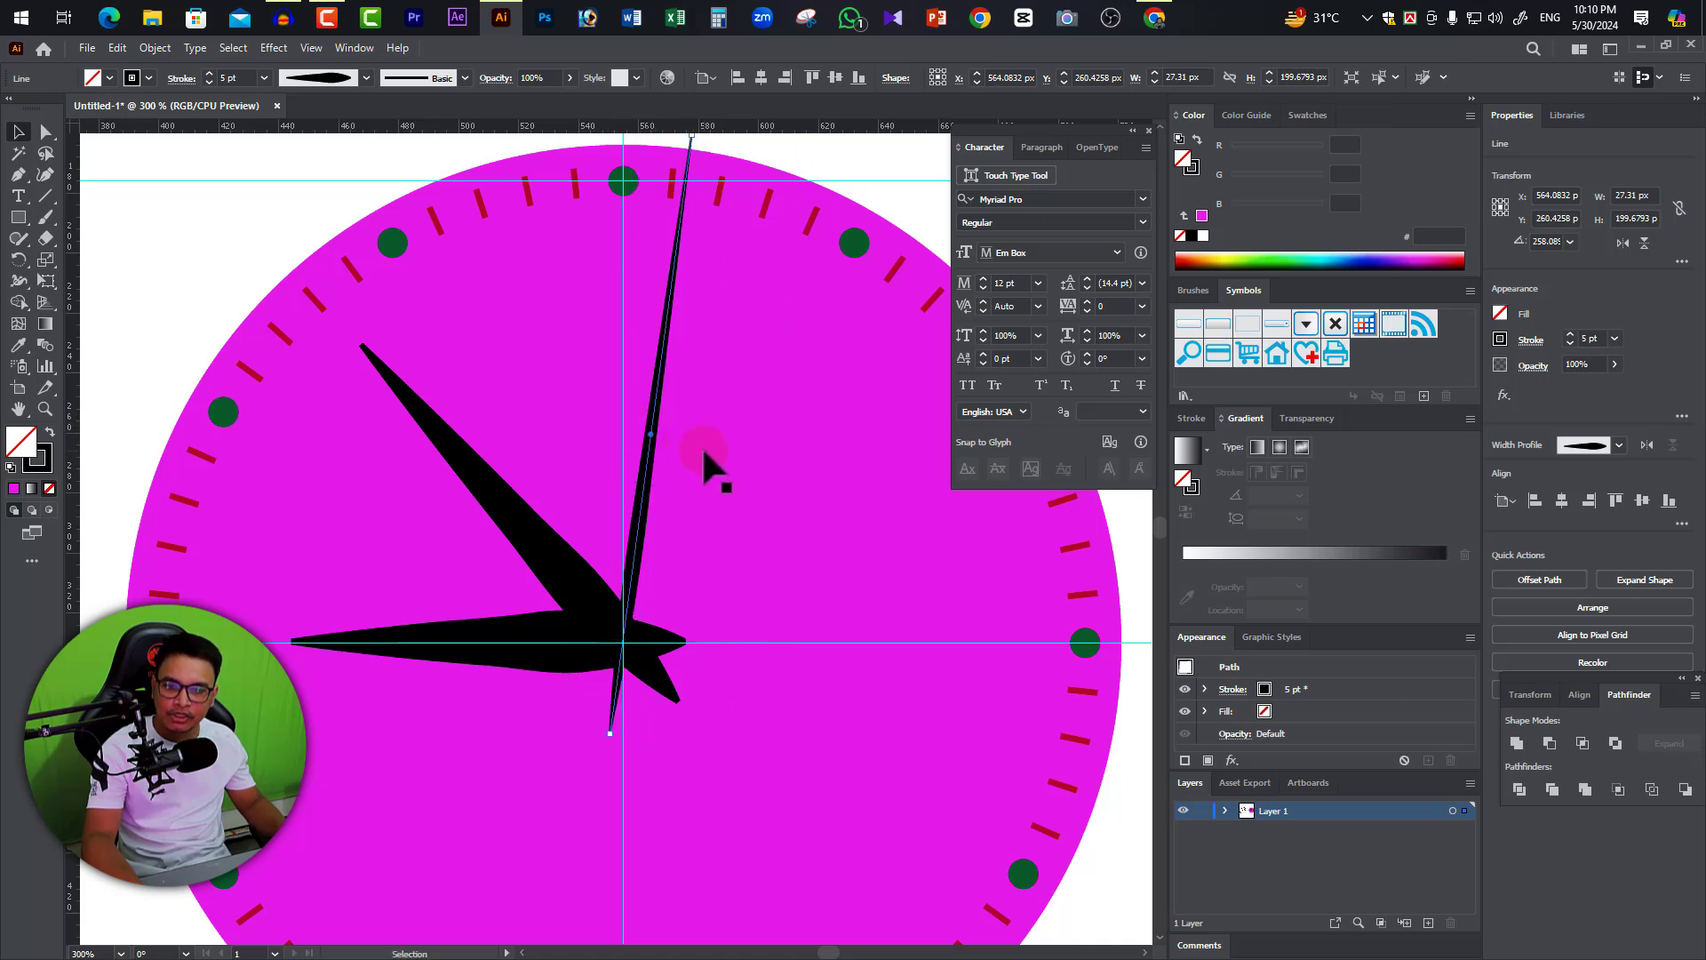
pyautogui.scroll(2, 702, 320)
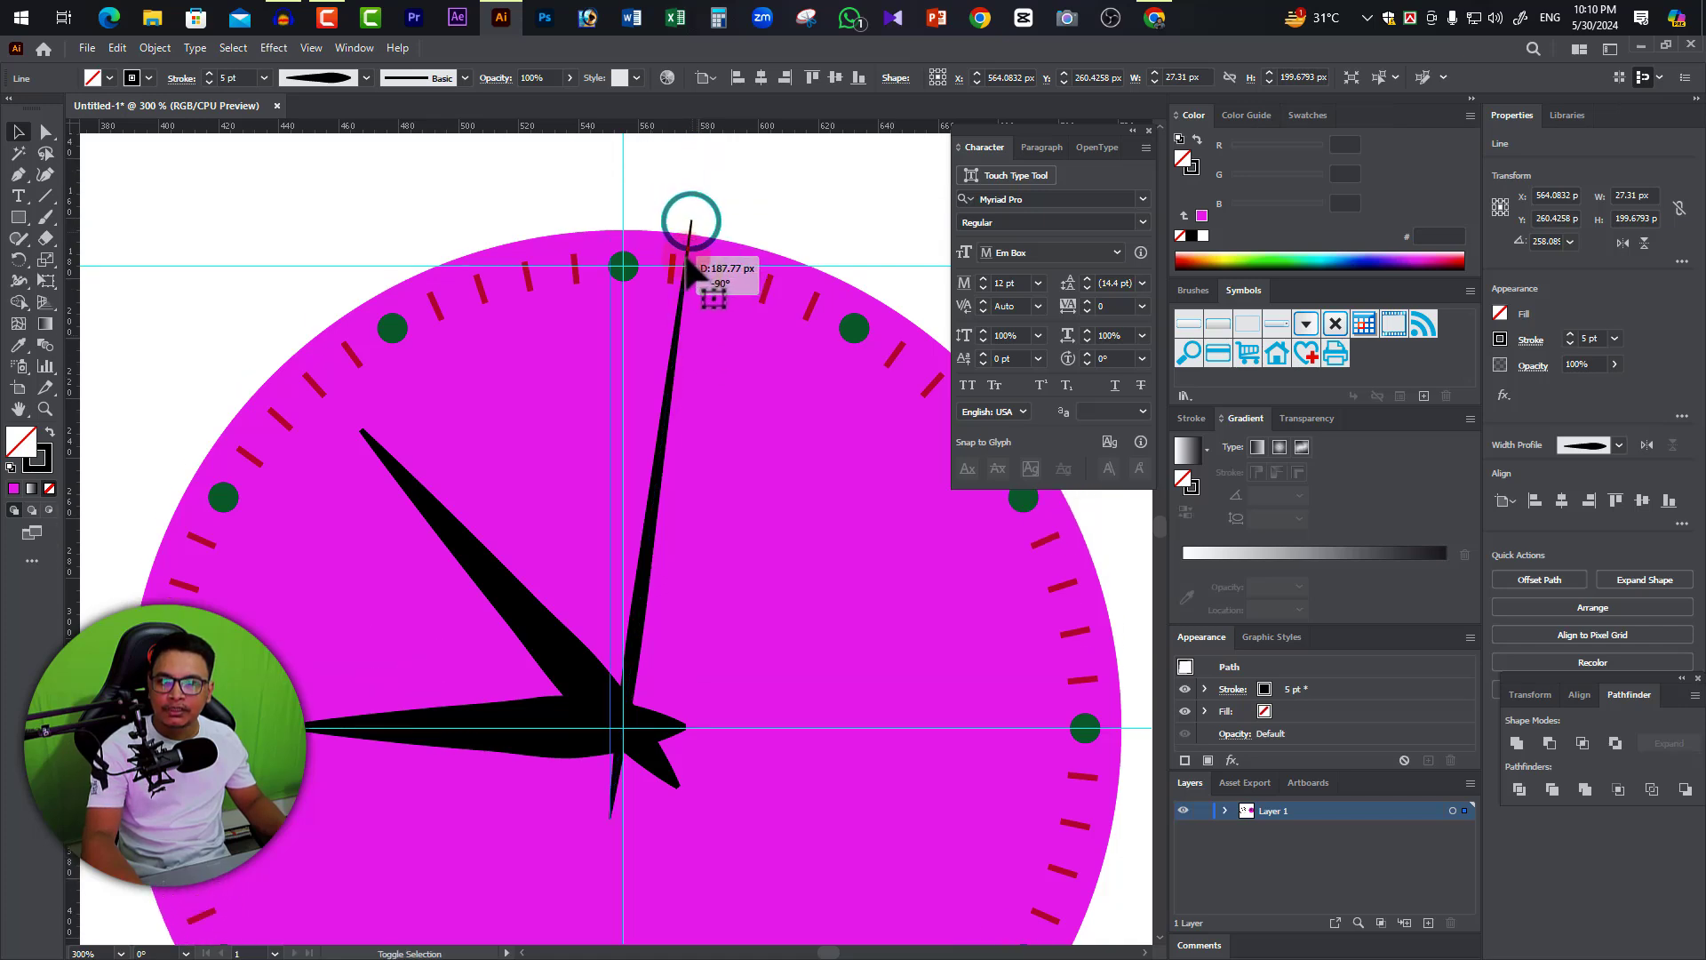
pyautogui.moveTo(691, 221)
pyautogui.mouseDown()
pyautogui.moveTo(698, 276)
pyautogui.moveTo(803, 332)
pyautogui.mouseUp()
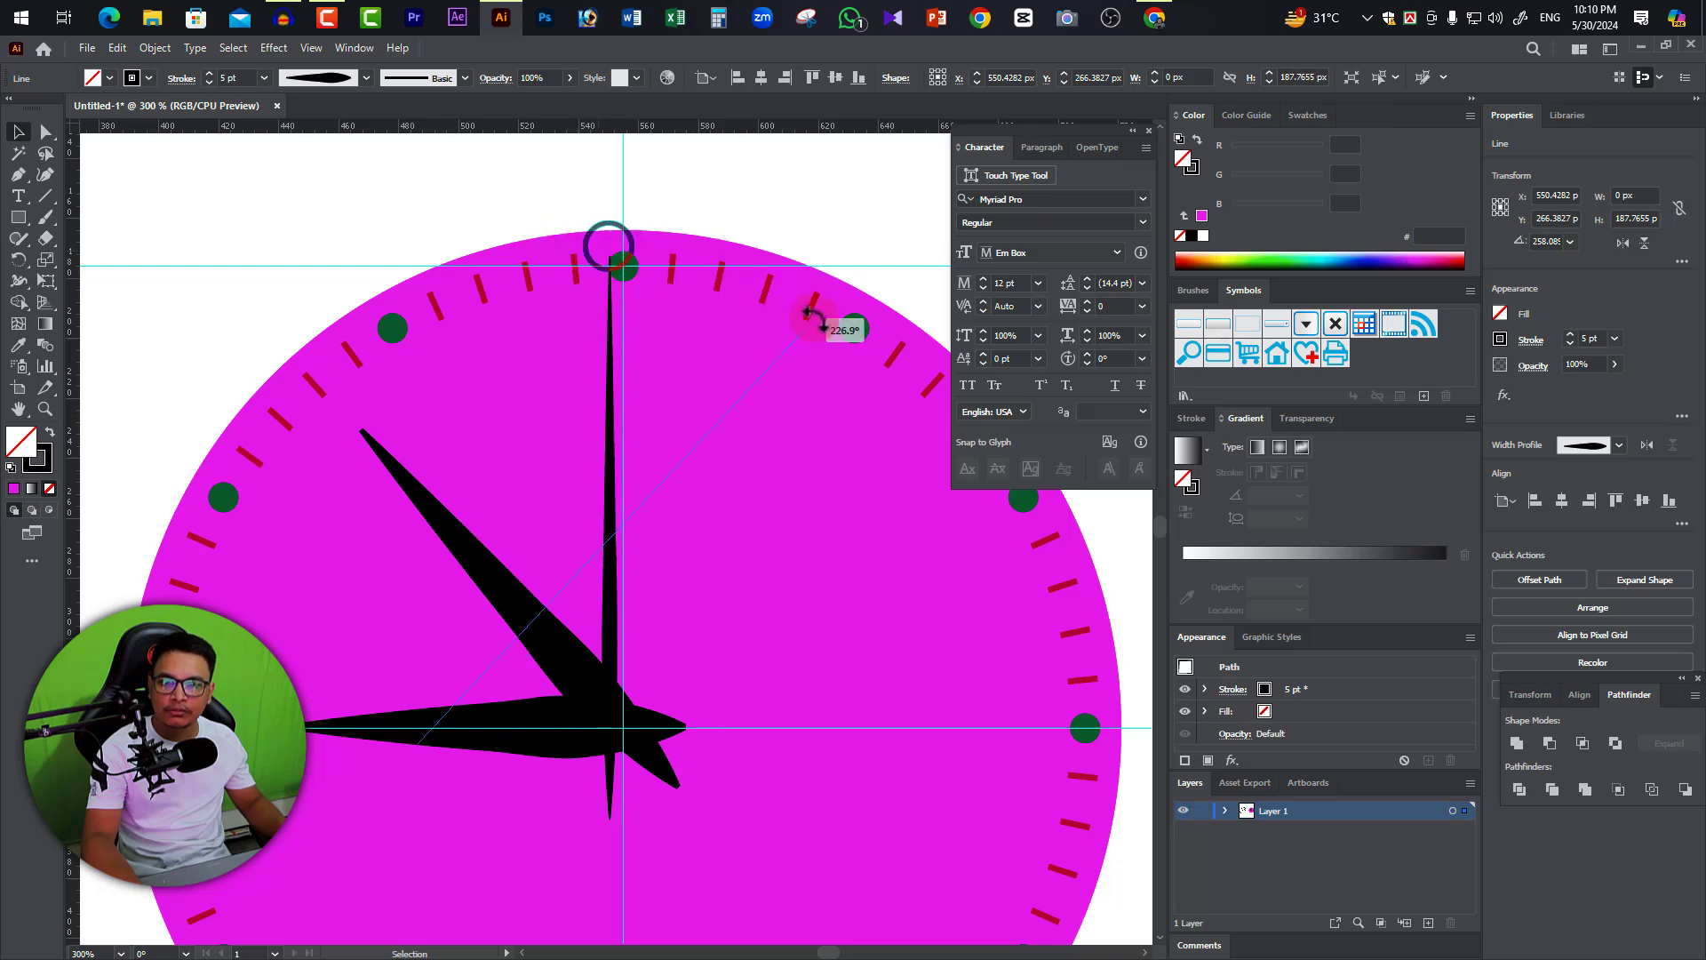
pyautogui.moveTo(683, 502); pyautogui.dragTo(803, 538)
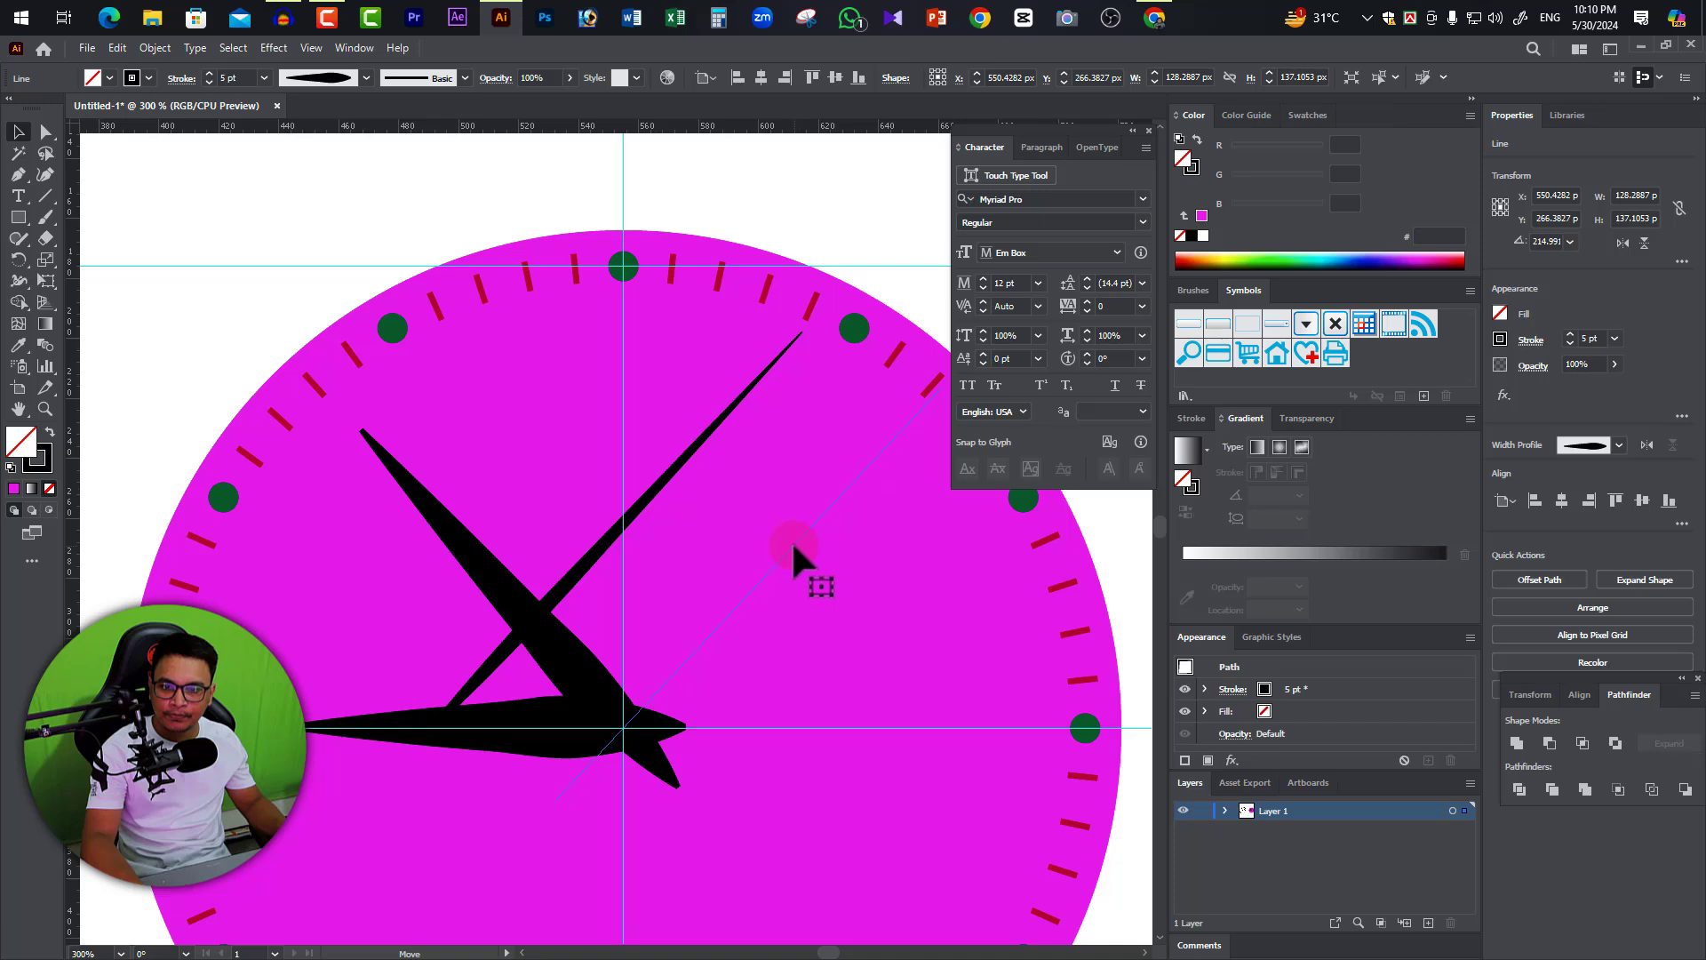
pyautogui.moveTo(798, 546); pyautogui.dragTo(827, 551)
# Draw an 8 px circle filled #CCC6CC and centre it where the three hands meet.
pyautogui.click(901, 584)
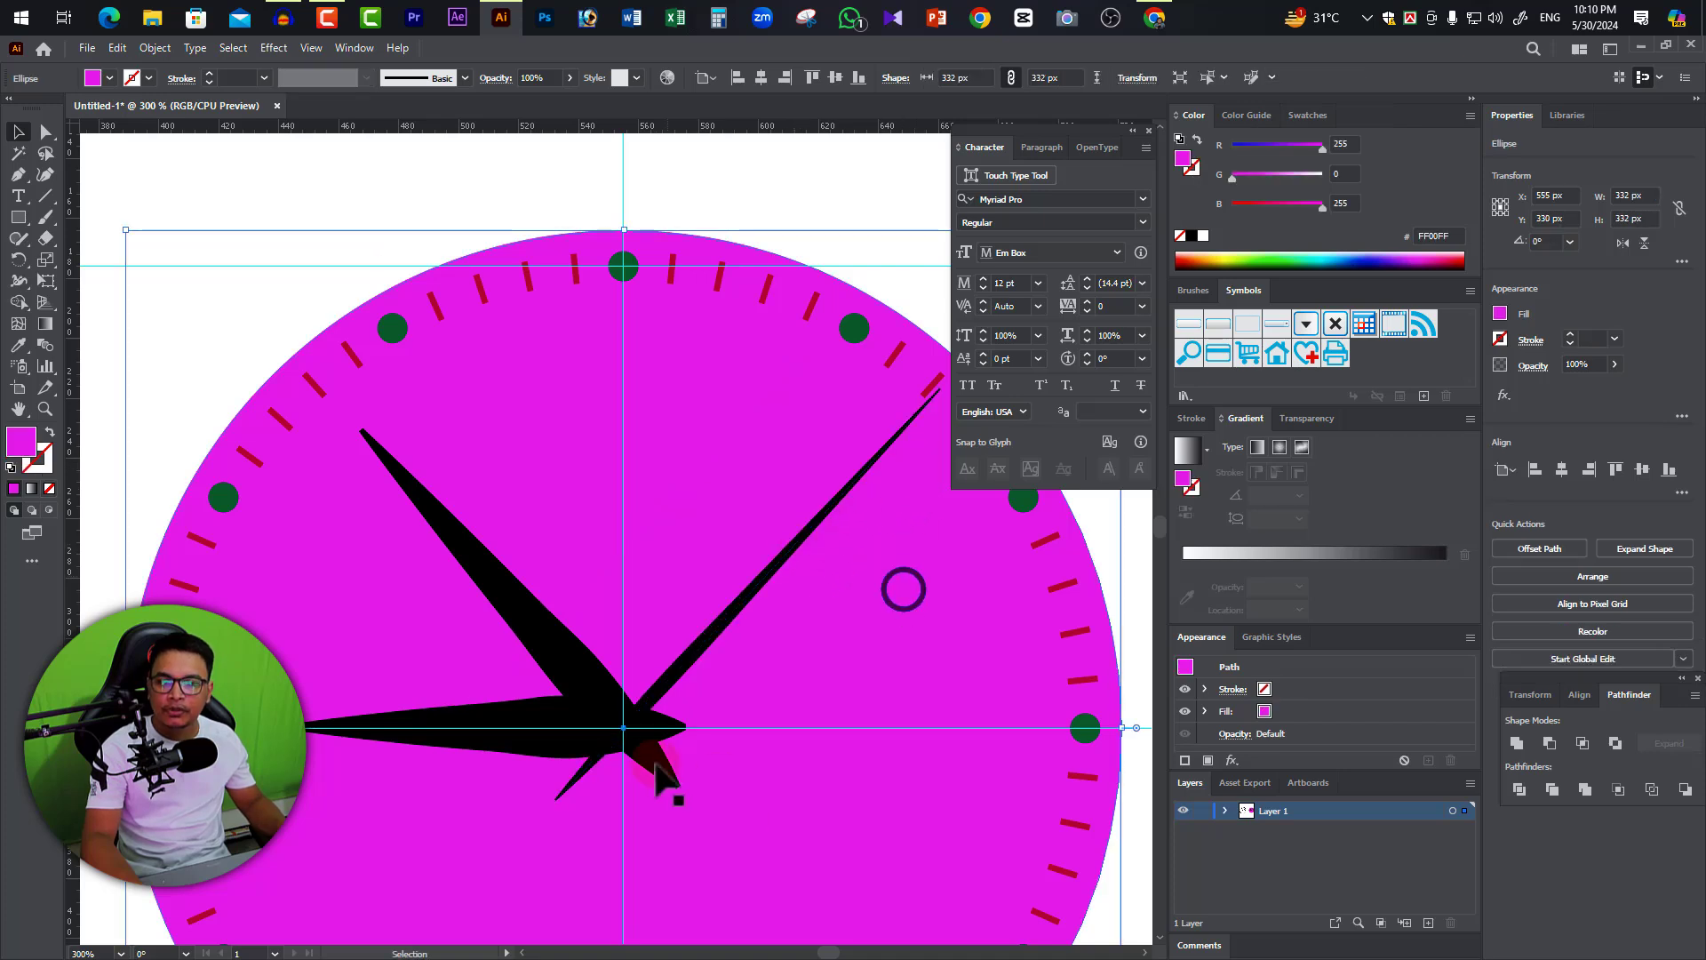
pyautogui.hotkey('ctrl', '=')
pyautogui.moveTo(560, 596); pyautogui.dragTo(658, 684)
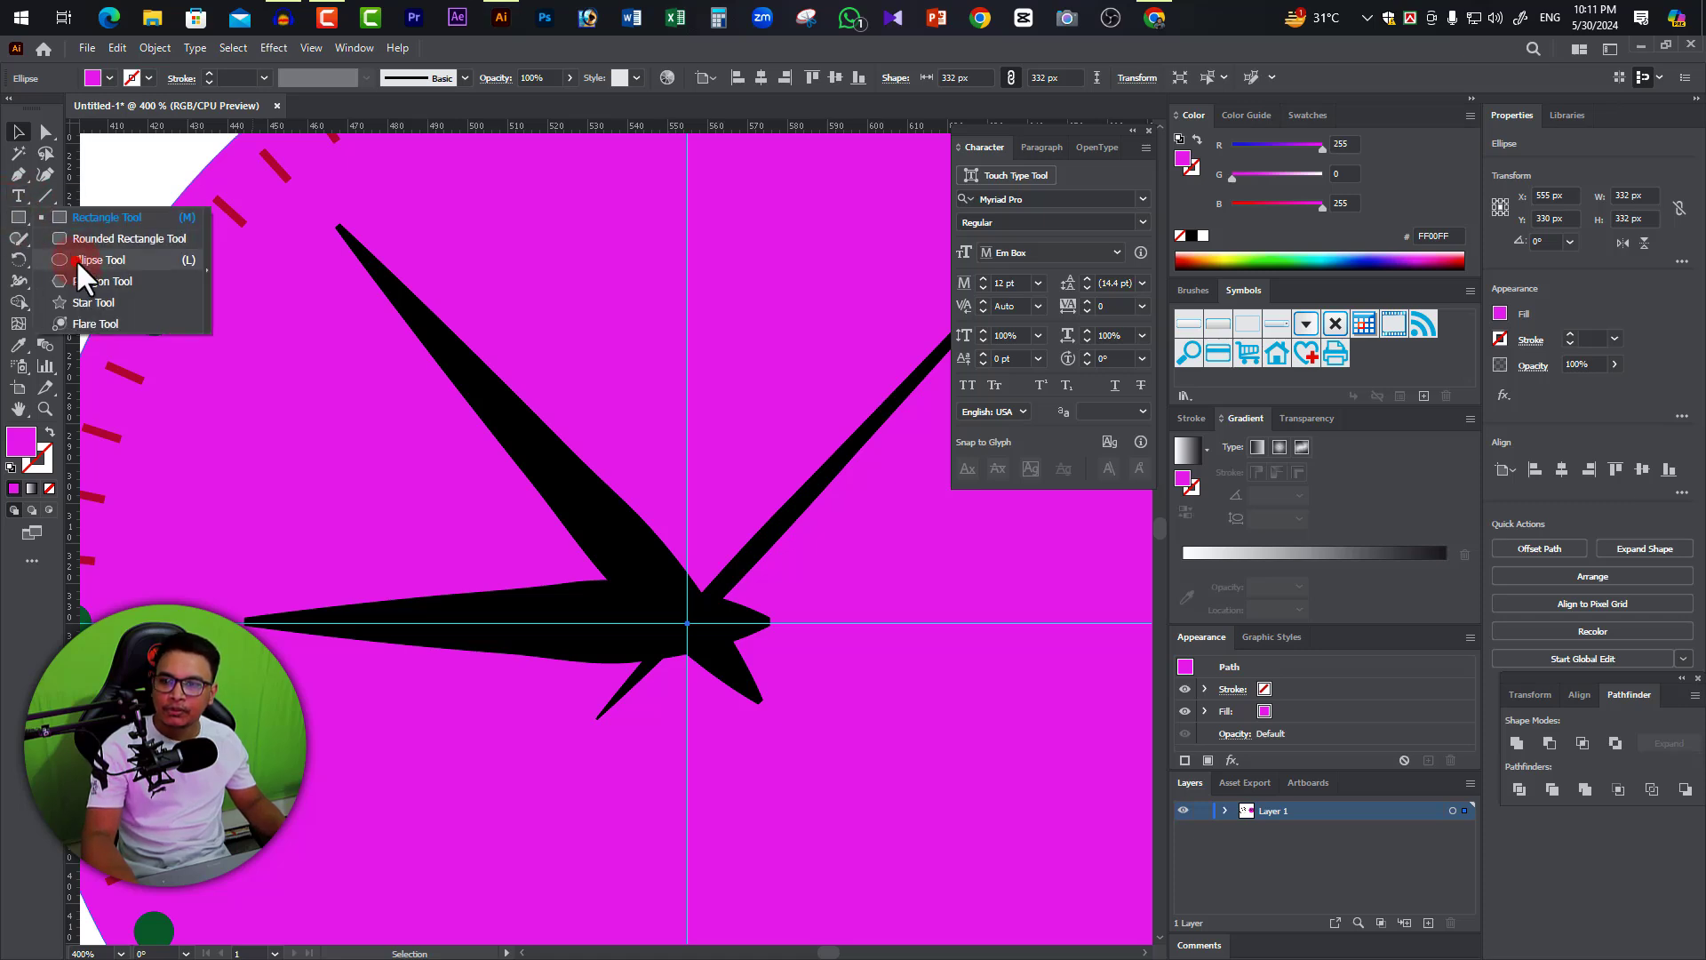
pyautogui.moveTo(20, 222); pyautogui.dragTo(74, 261)
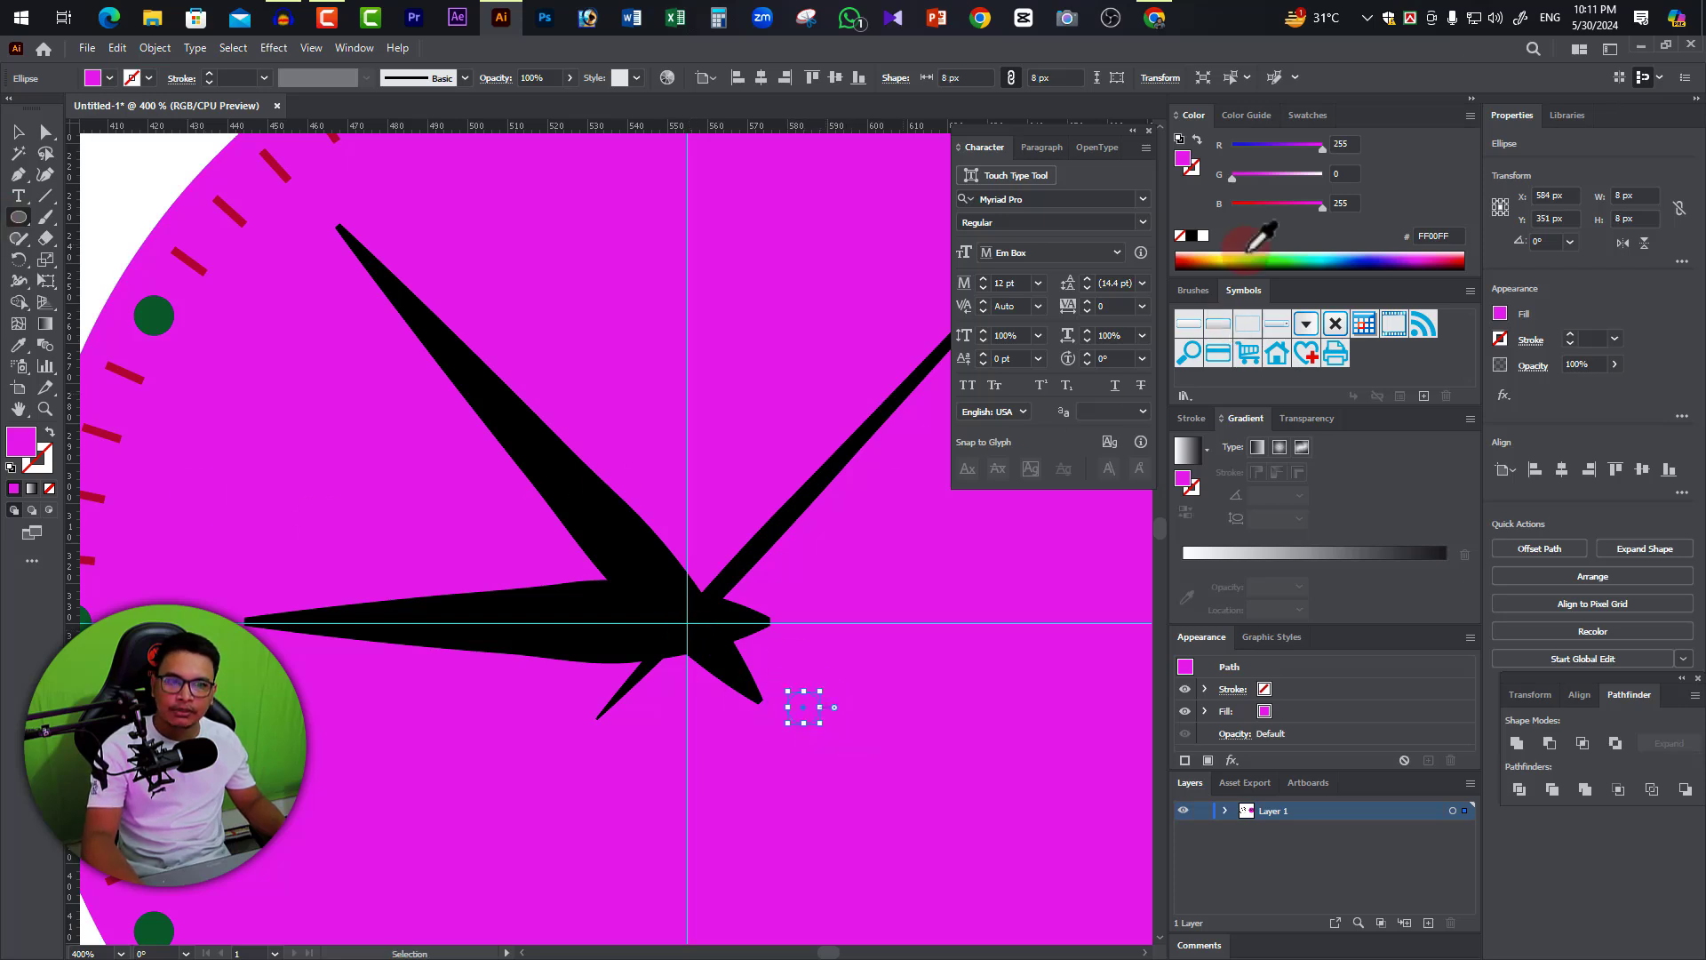
pyautogui.doubleClick(21, 440)
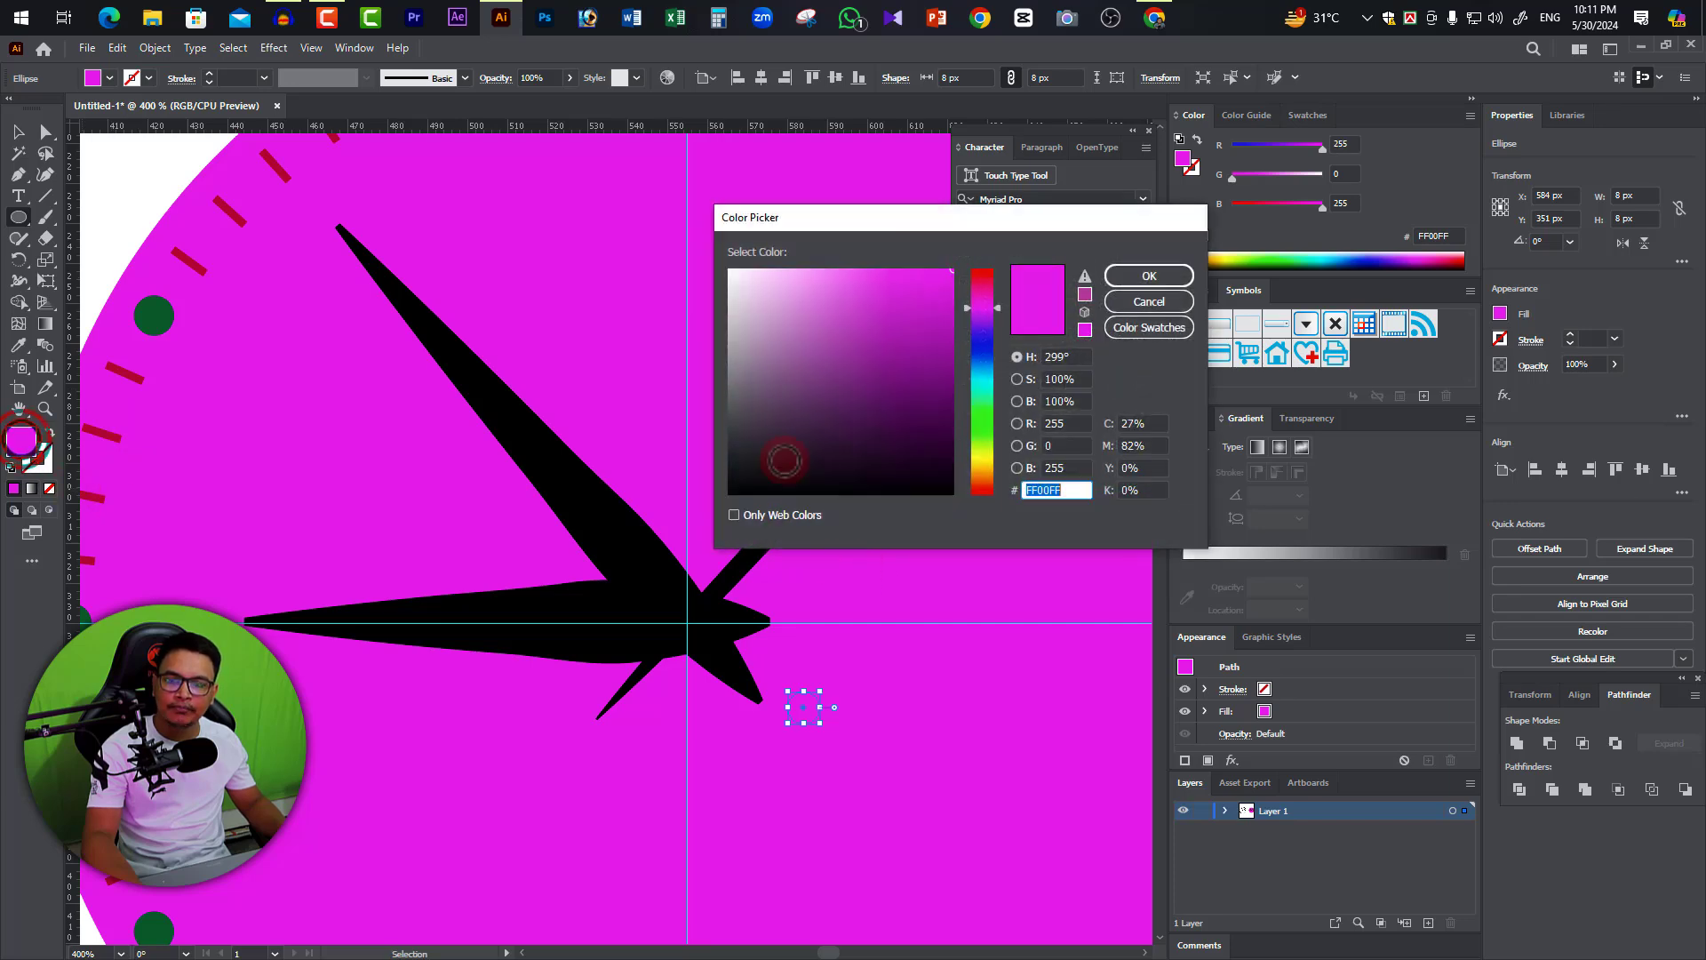
pyautogui.click(1146, 279)
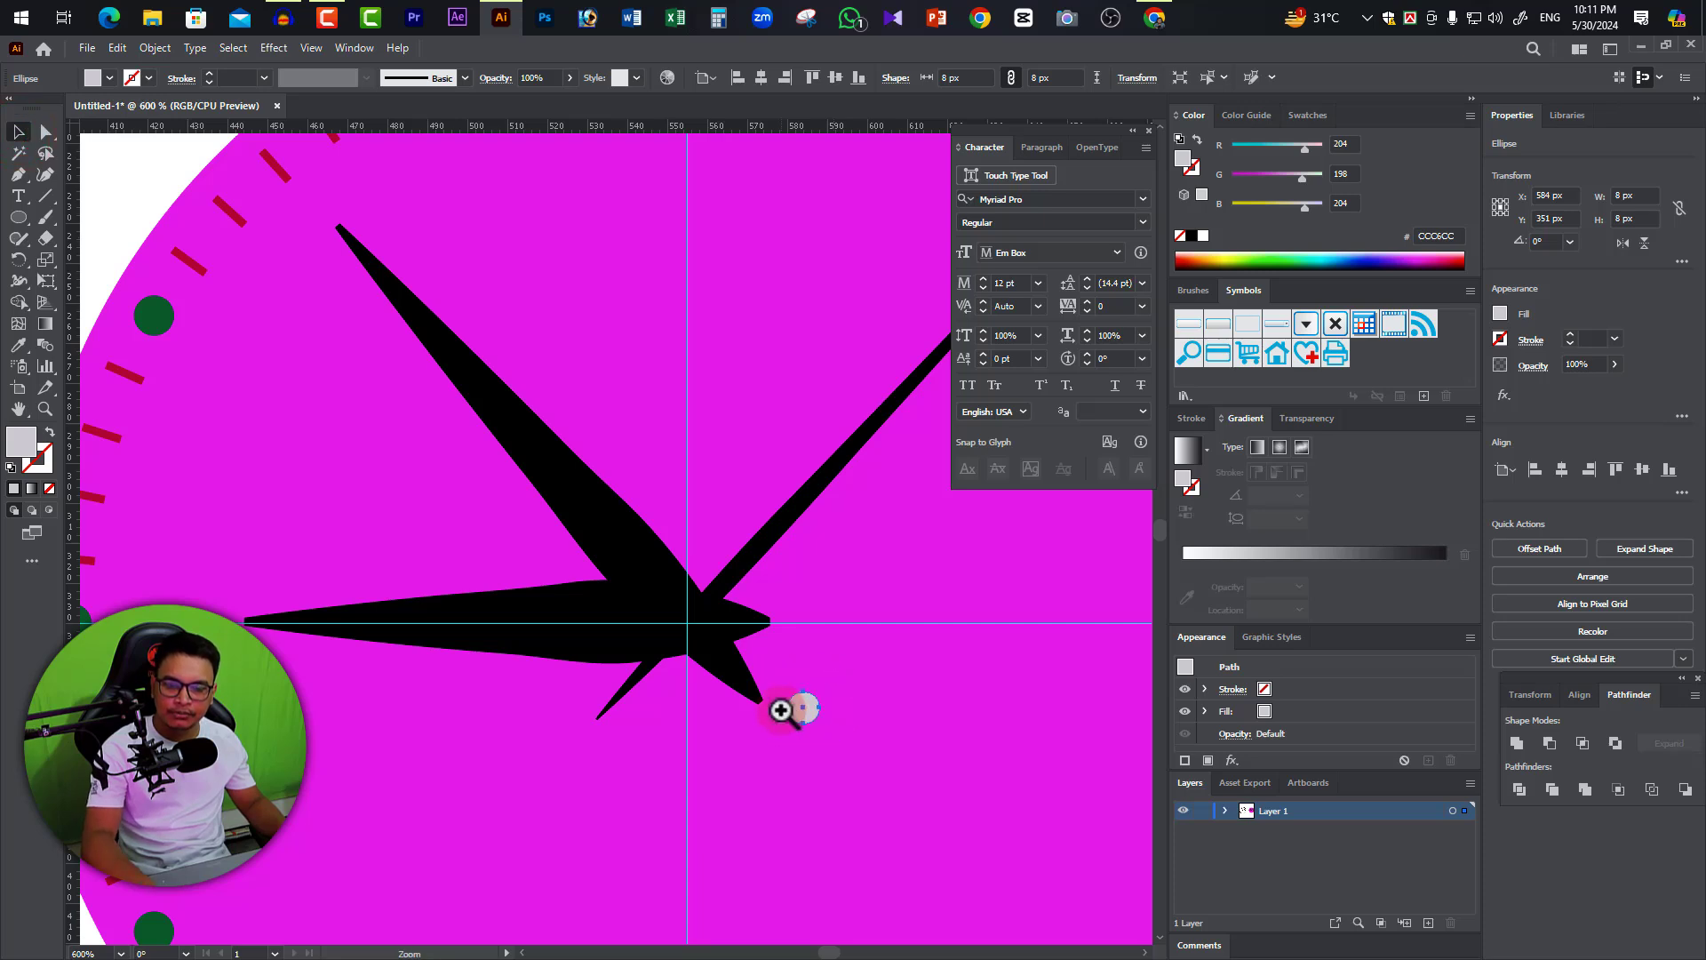
pyautogui.hotkey('ctrl', '=')
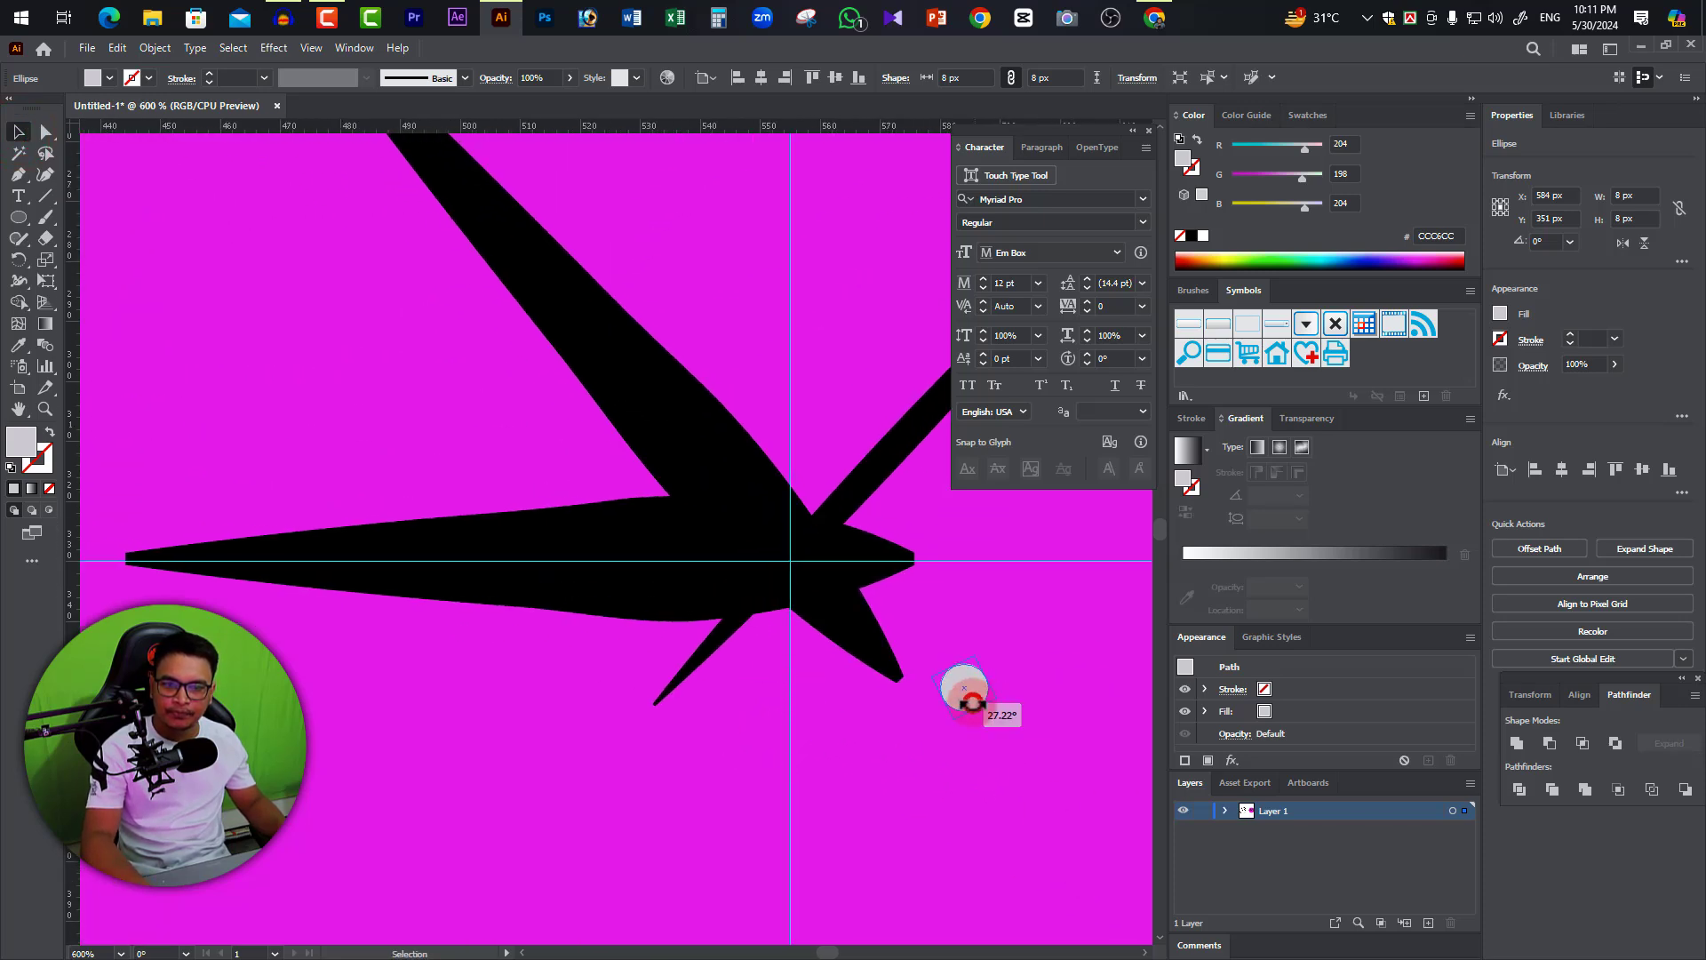
pyautogui.moveTo(978, 687); pyautogui.dragTo(803, 562)
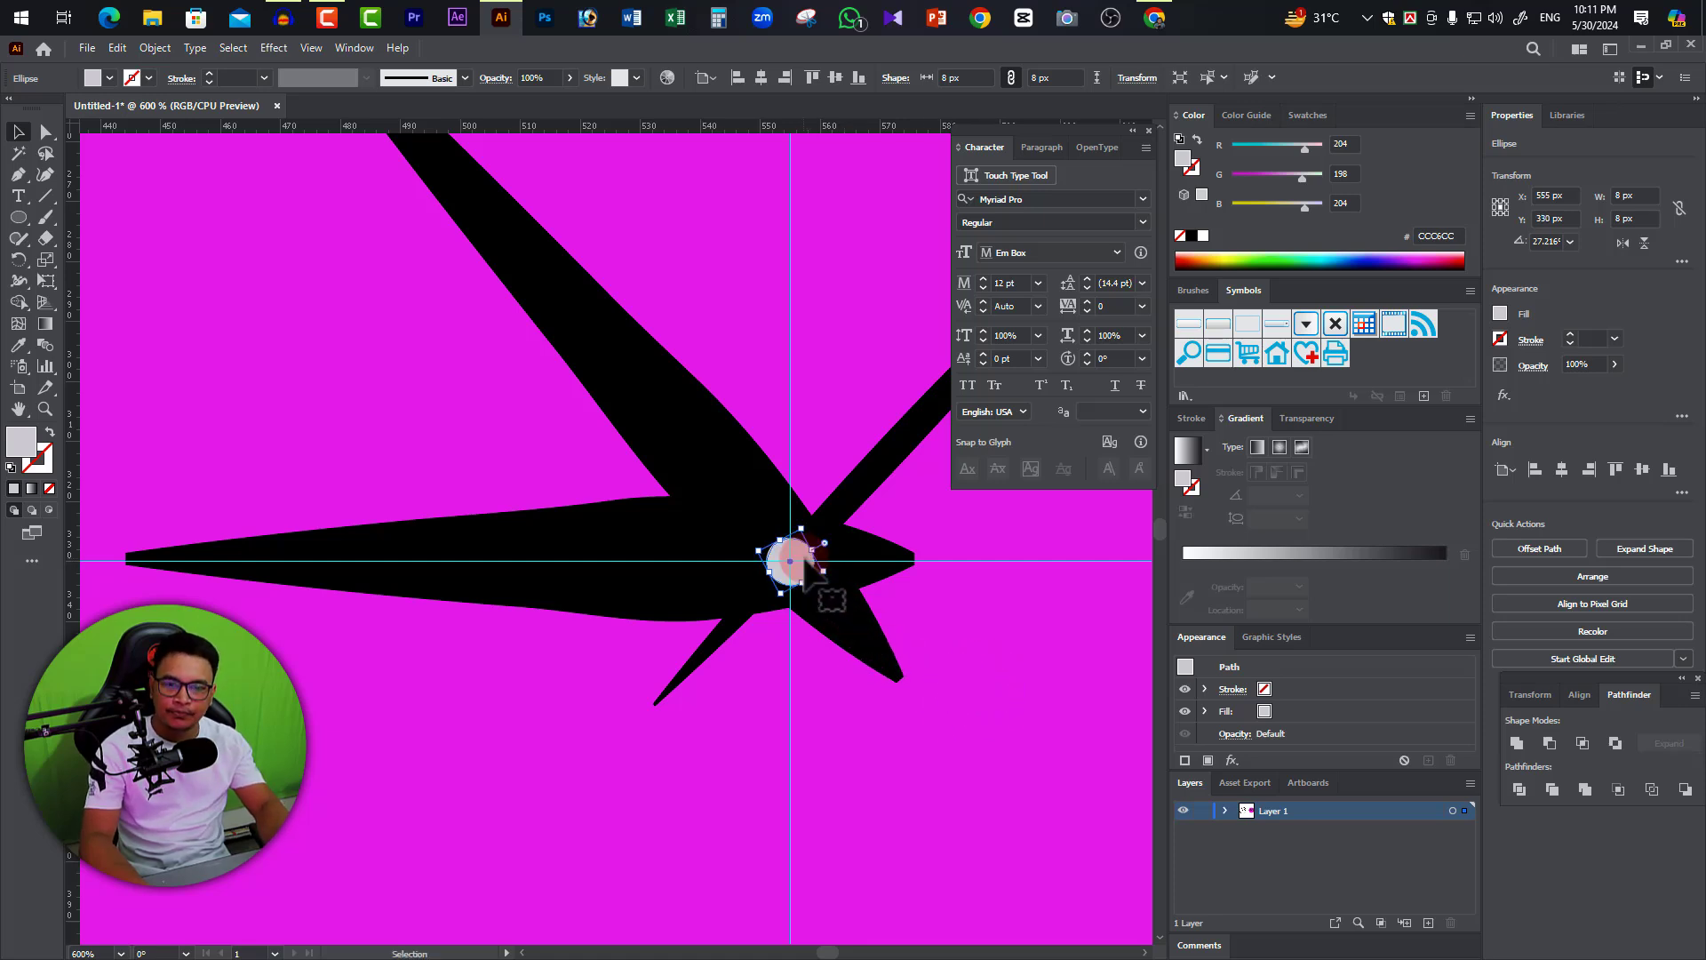
pyautogui.click(883, 755)
pyautogui.press('z')
pyautogui.keyDown('alt'); pyautogui.click(823, 628); pyautogui.keyUp('alt')
# Fill the clock face with light grey B7B6B7 (RGB 183/182/183) instead of magenta.
pyautogui.keyDown('alt'); pyautogui.click(492, 554); pyautogui.keyUp('alt')
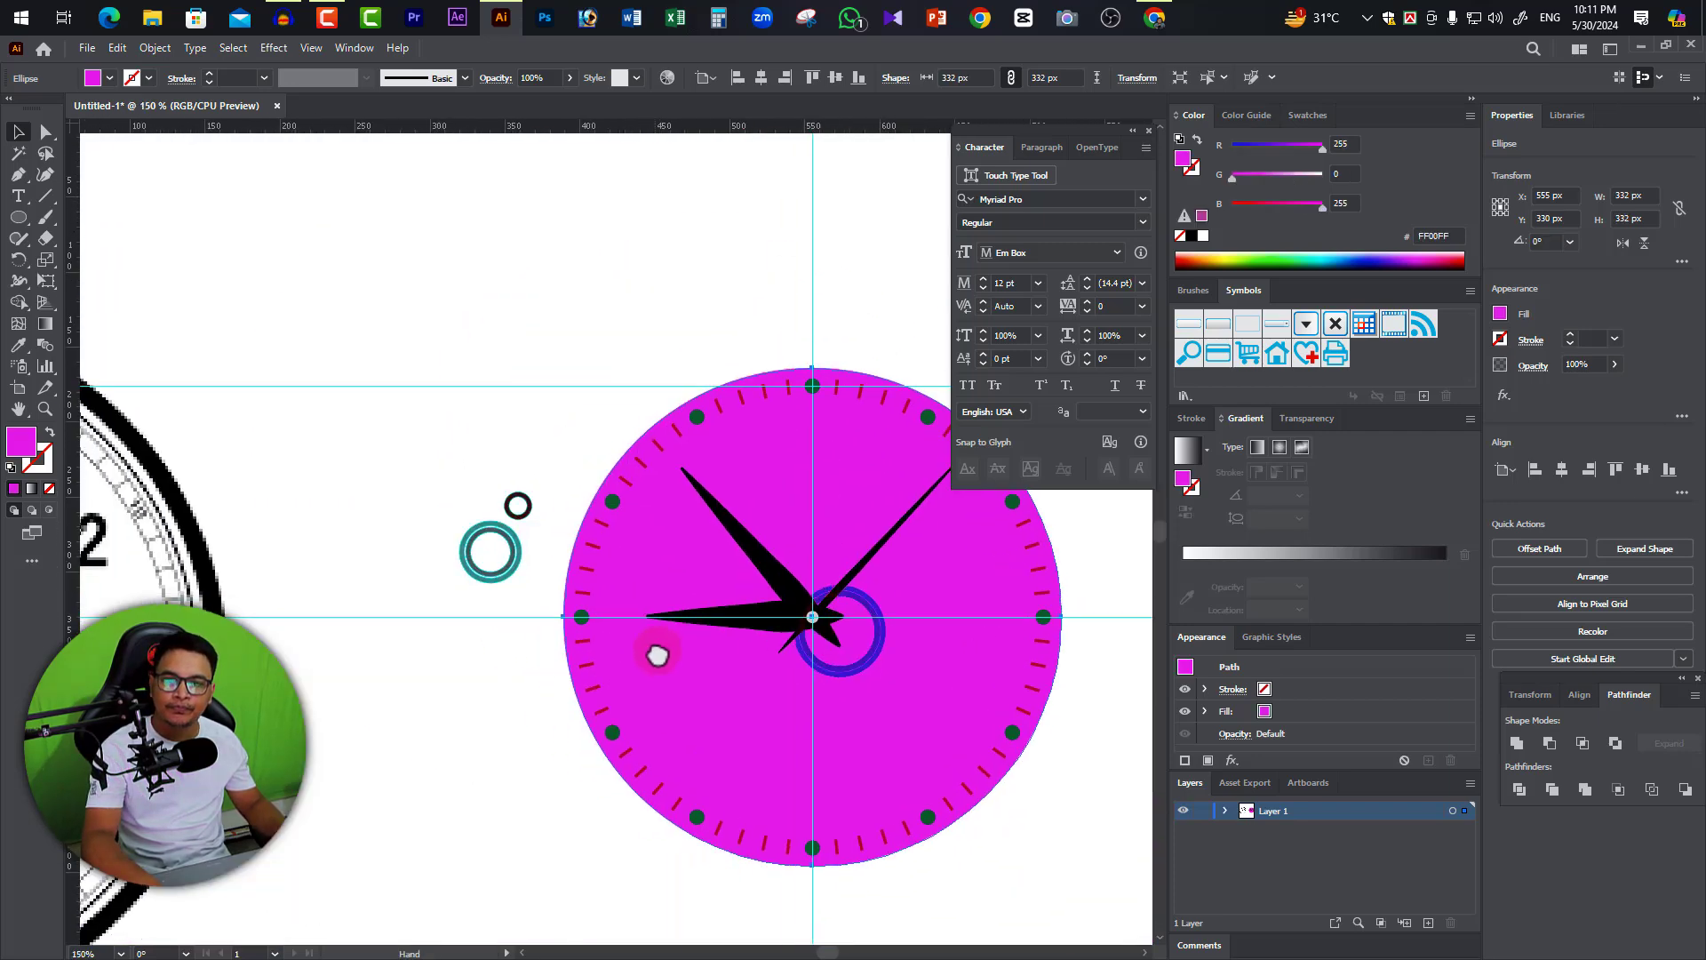
pyautogui.press('v')
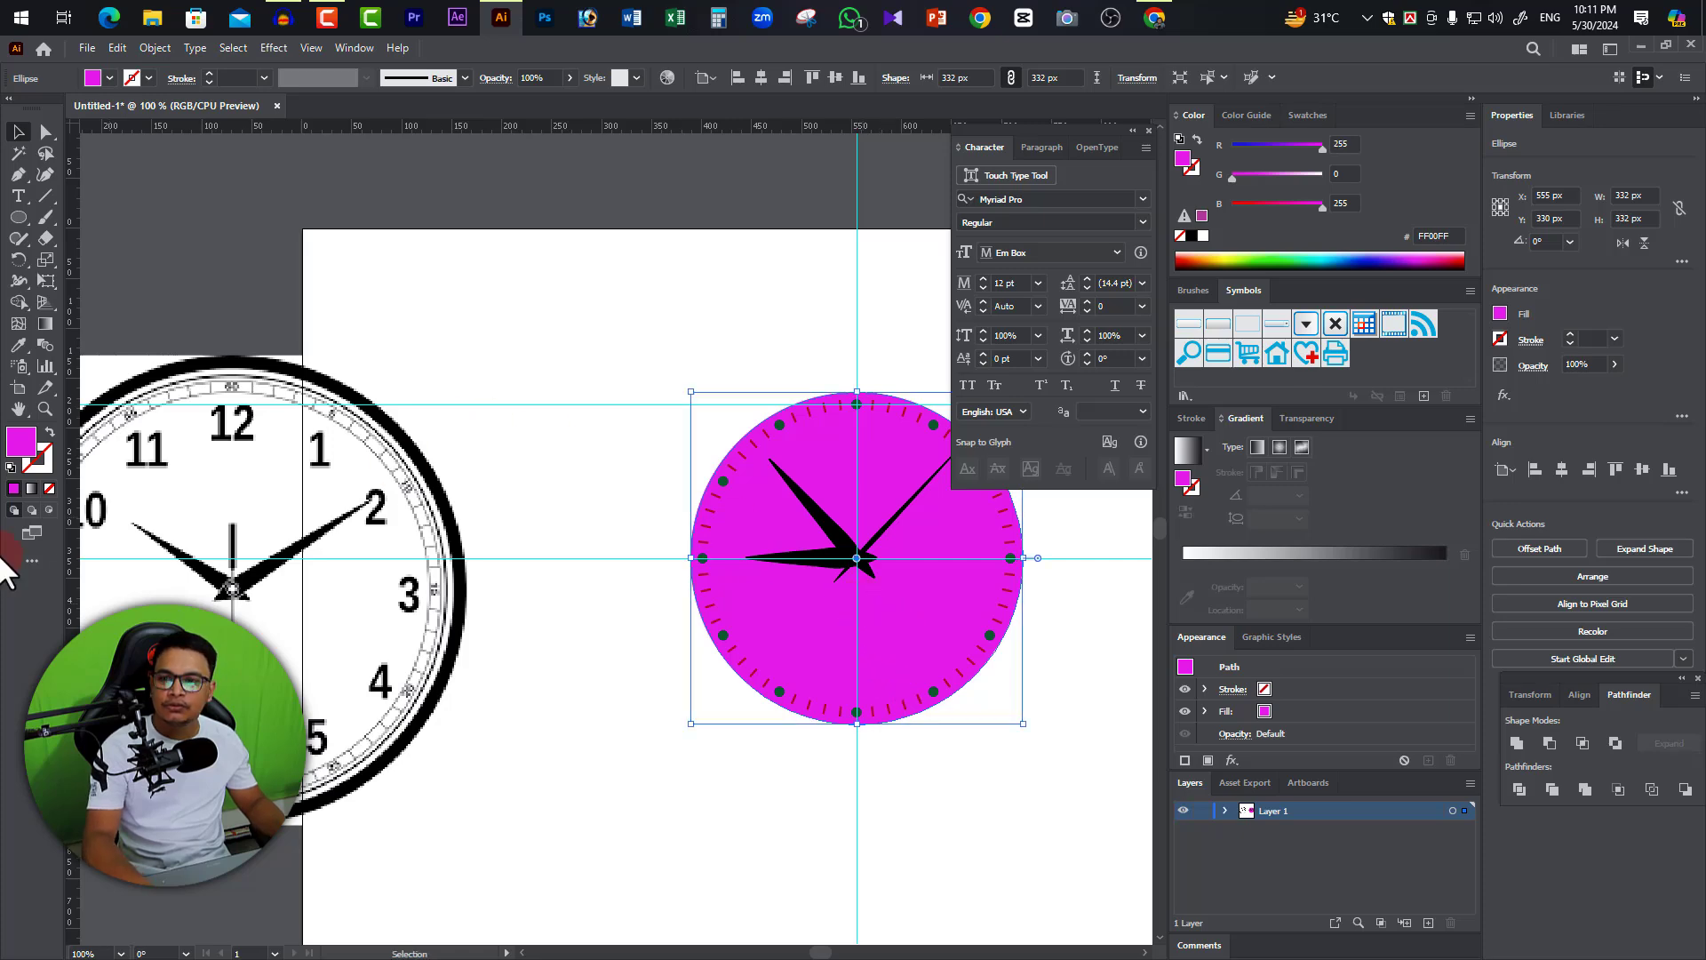
pyautogui.doubleClick(22, 448)
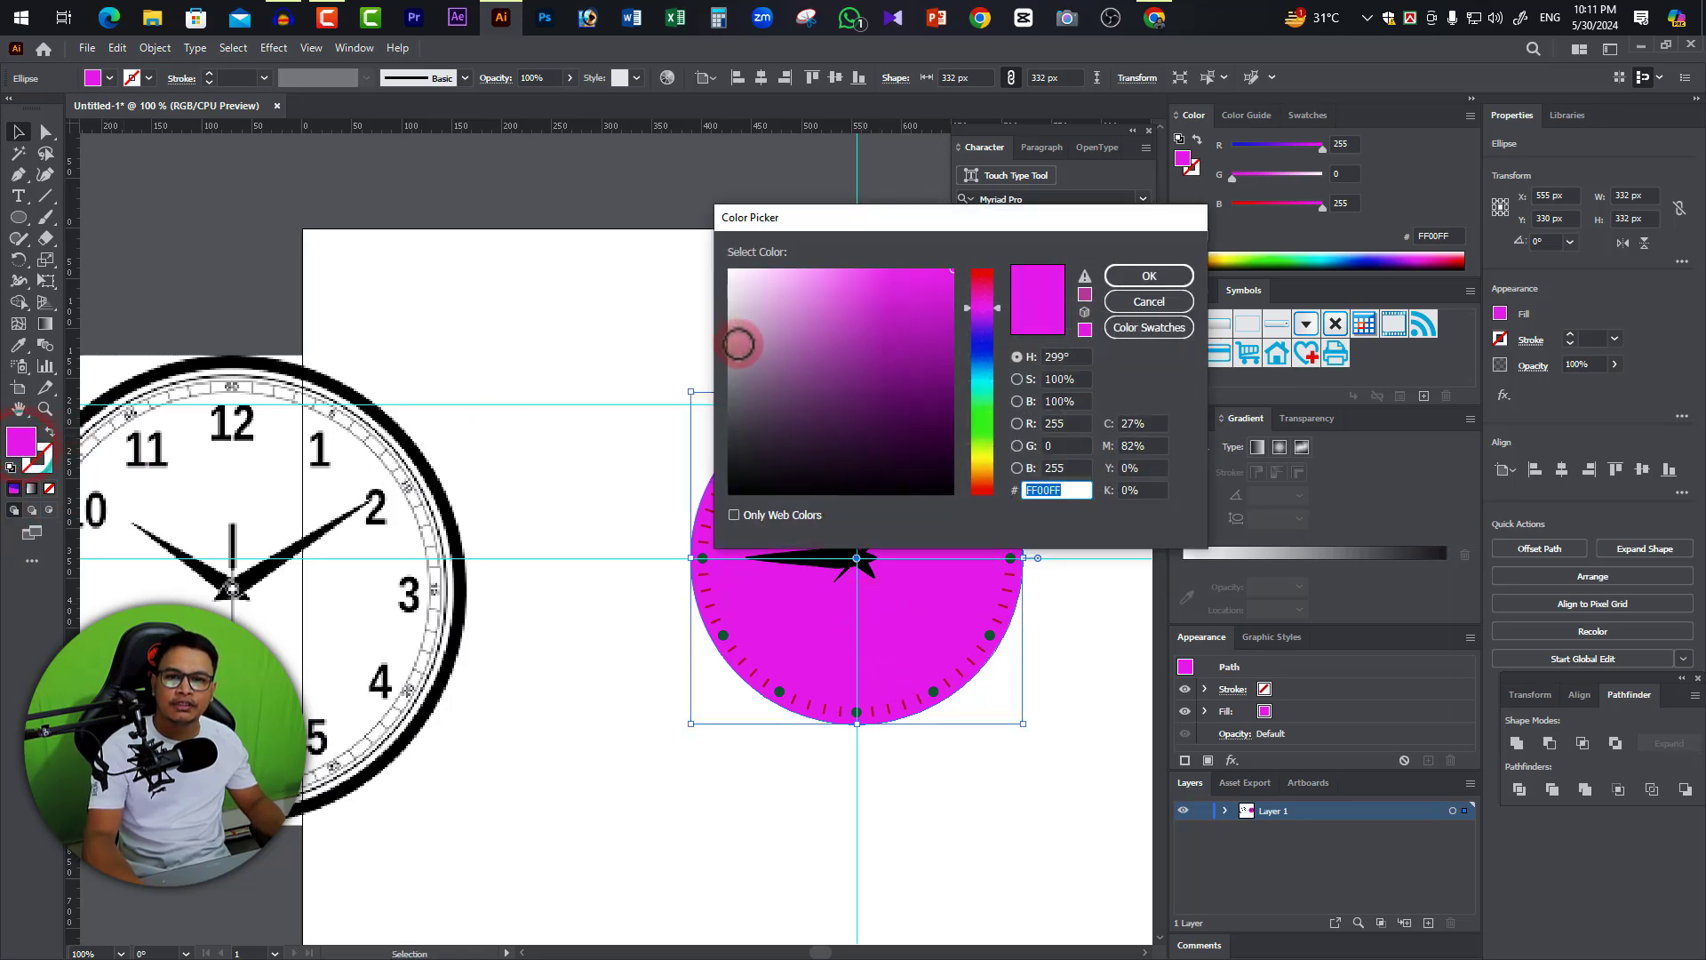
pyautogui.click(731, 331)
pyautogui.click(1141, 278)
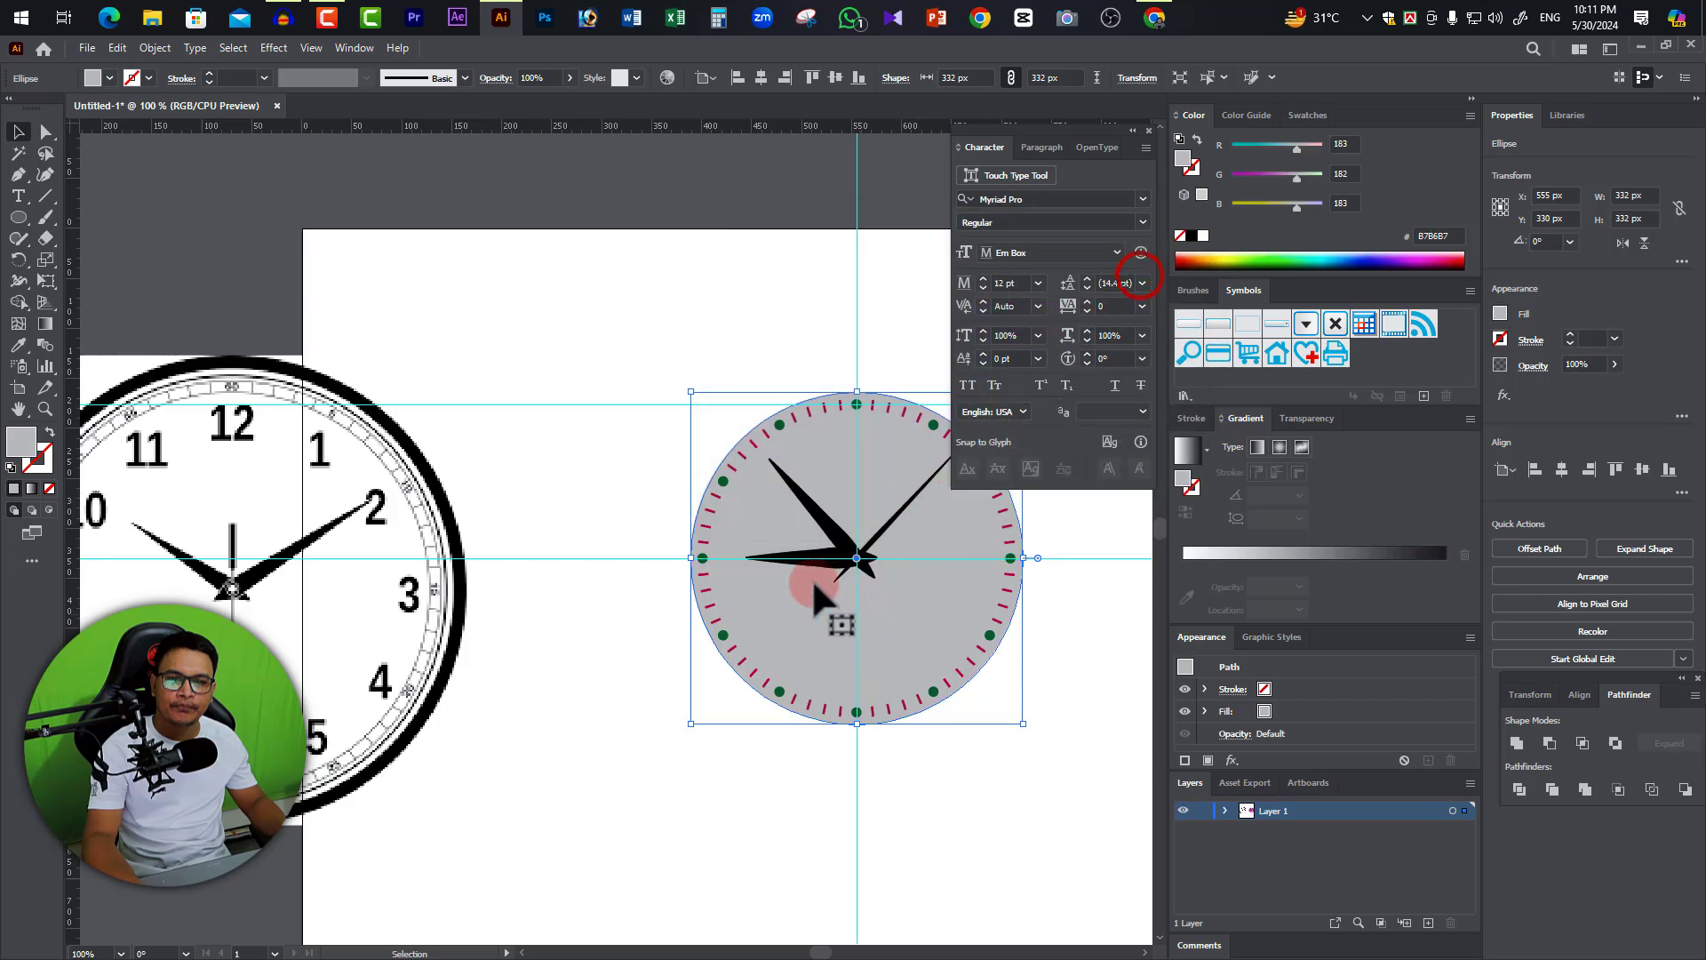
pyautogui.click(790, 331)
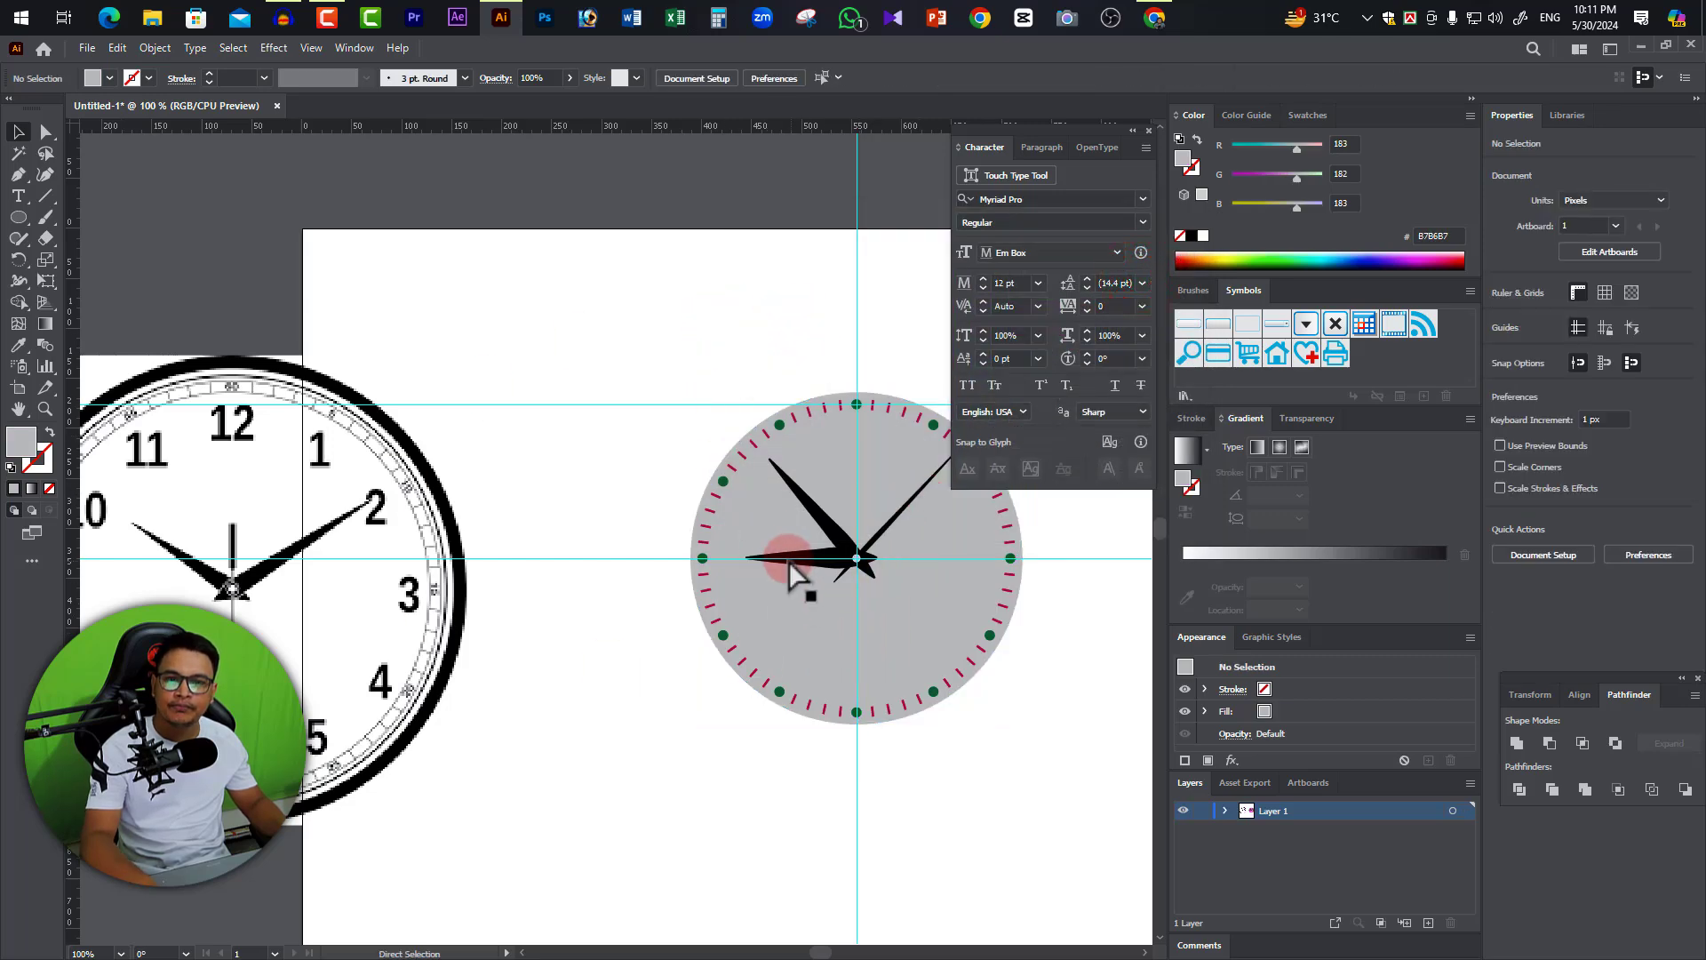
pyautogui.moveTo(789, 560)
pyautogui.mouseDown()
pyautogui.moveTo(625, 669)
pyautogui.moveTo(713, 686)
pyautogui.mouseUp()
# Draw a long thin grey bar, about 311 by 5 px, across the reference clock.
pyautogui.click(907, 655)
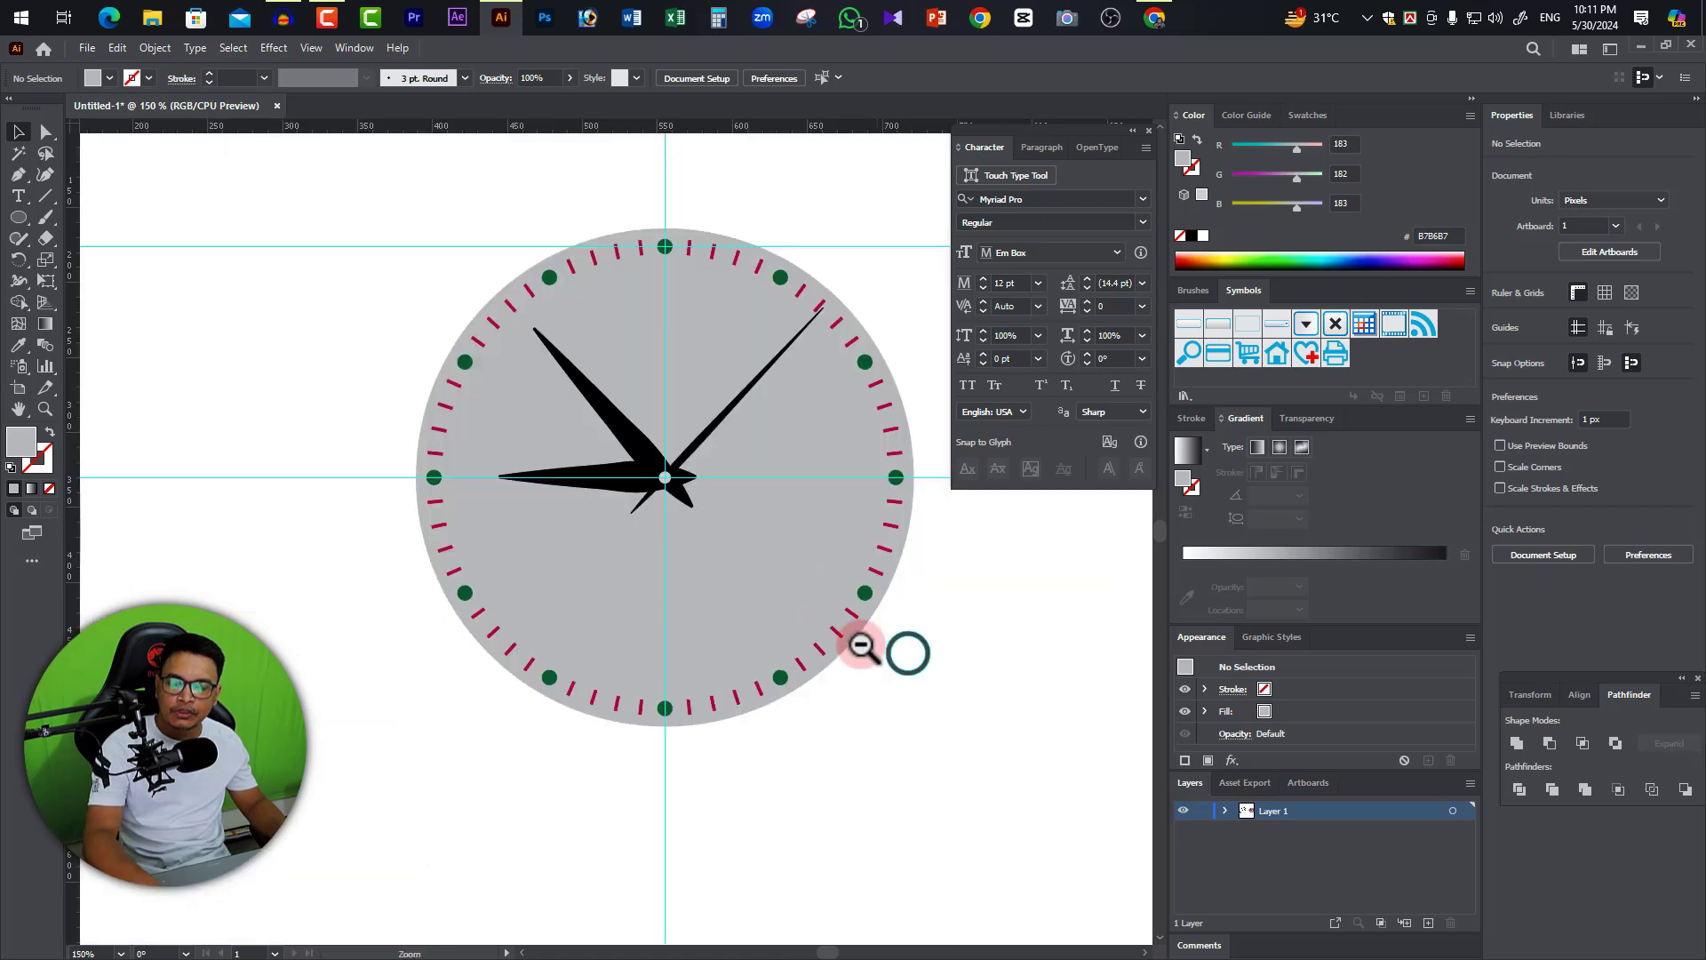
pyautogui.keyDown('alt'); pyautogui.click(774, 499); pyautogui.keyUp('alt')
pyautogui.click(335, 610)
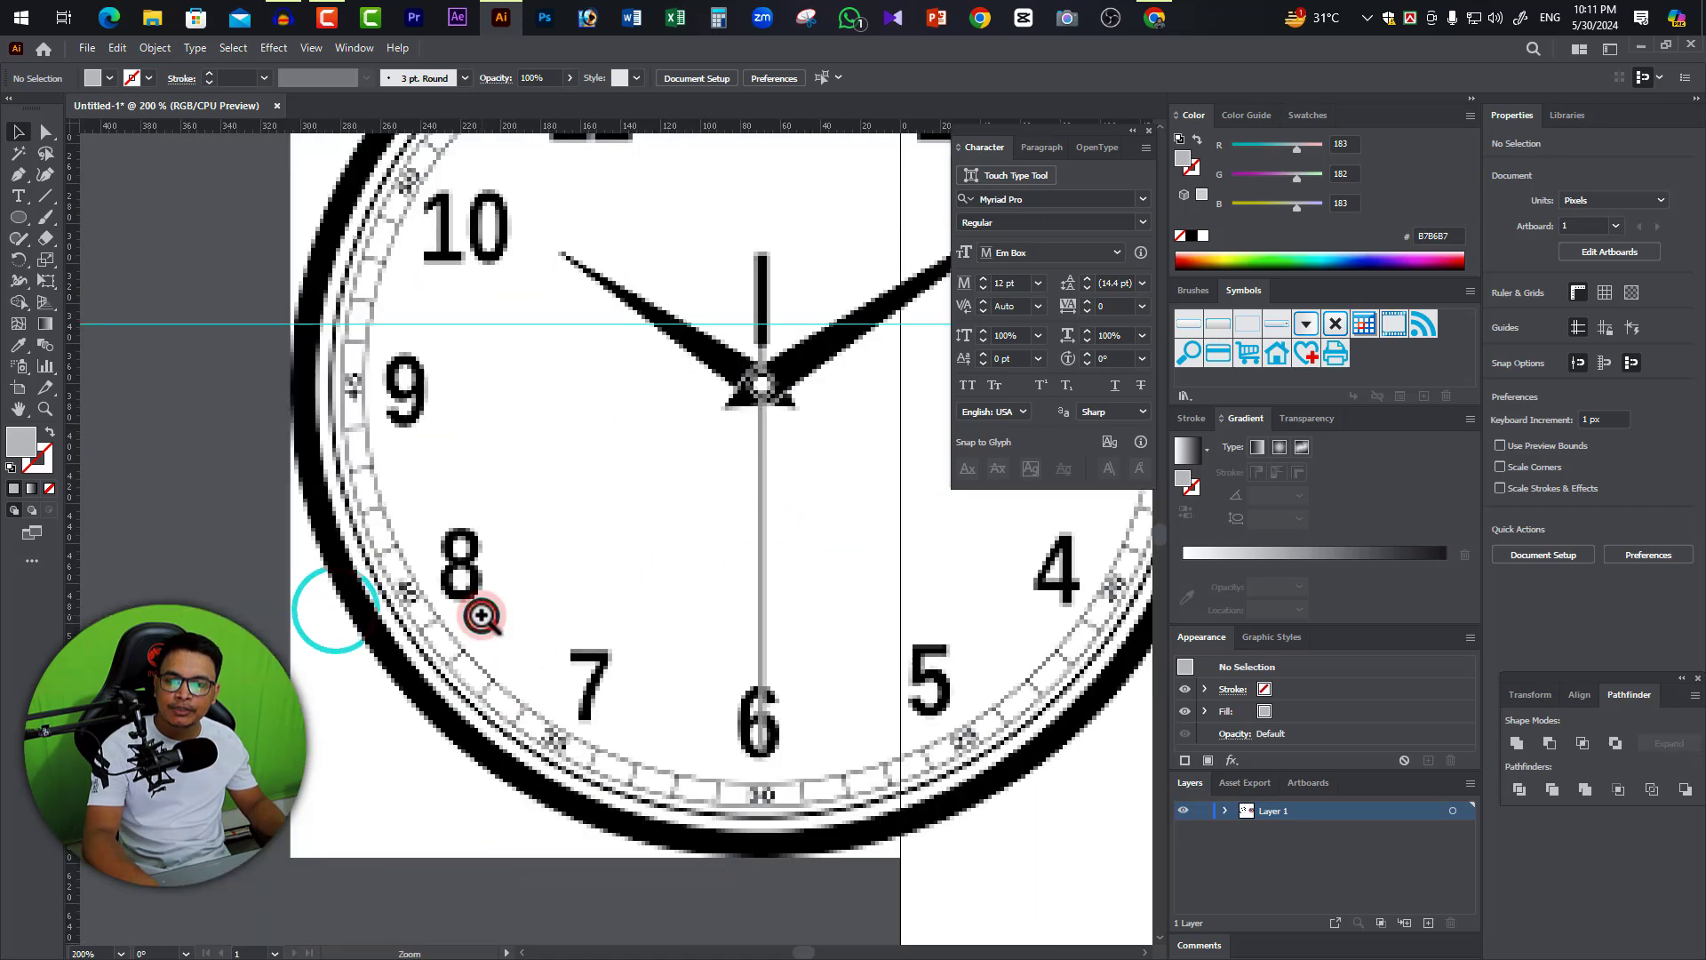
pyautogui.moveTo(481, 615); pyautogui.dragTo(206, 842)
pyautogui.moveTo(537, 655); pyautogui.dragTo(448, 533)
pyautogui.moveTo(488, 686); pyautogui.dragTo(427, 648)
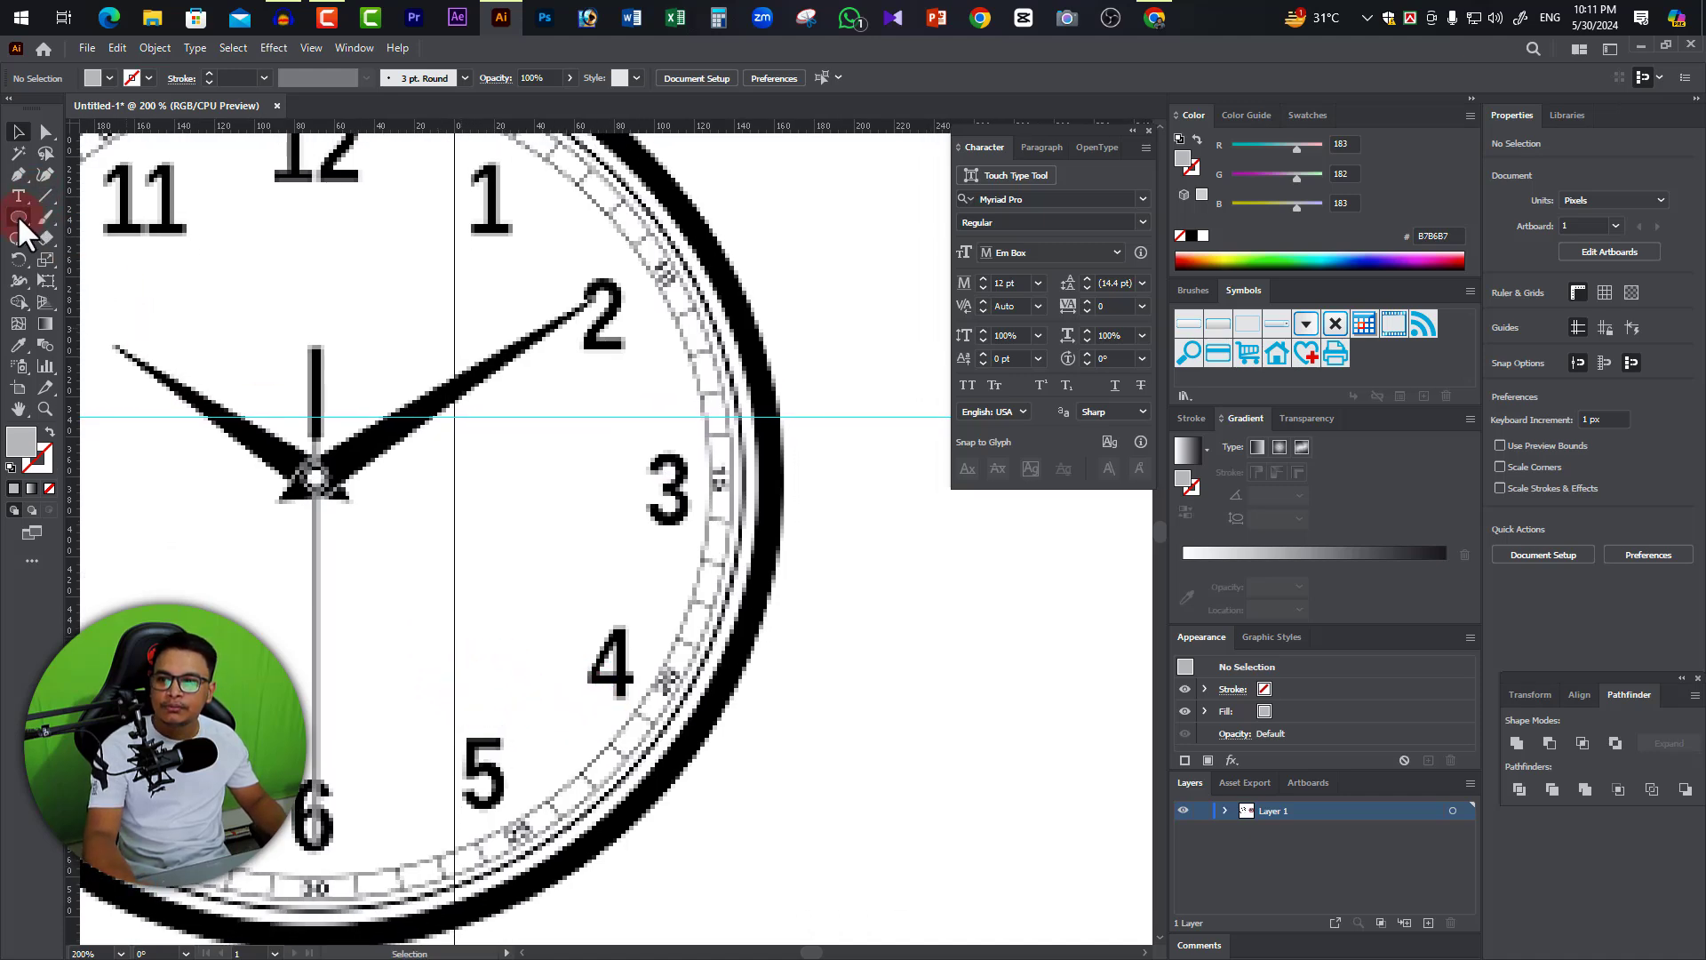
pyautogui.moveTo(18, 216); pyautogui.dragTo(57, 217)
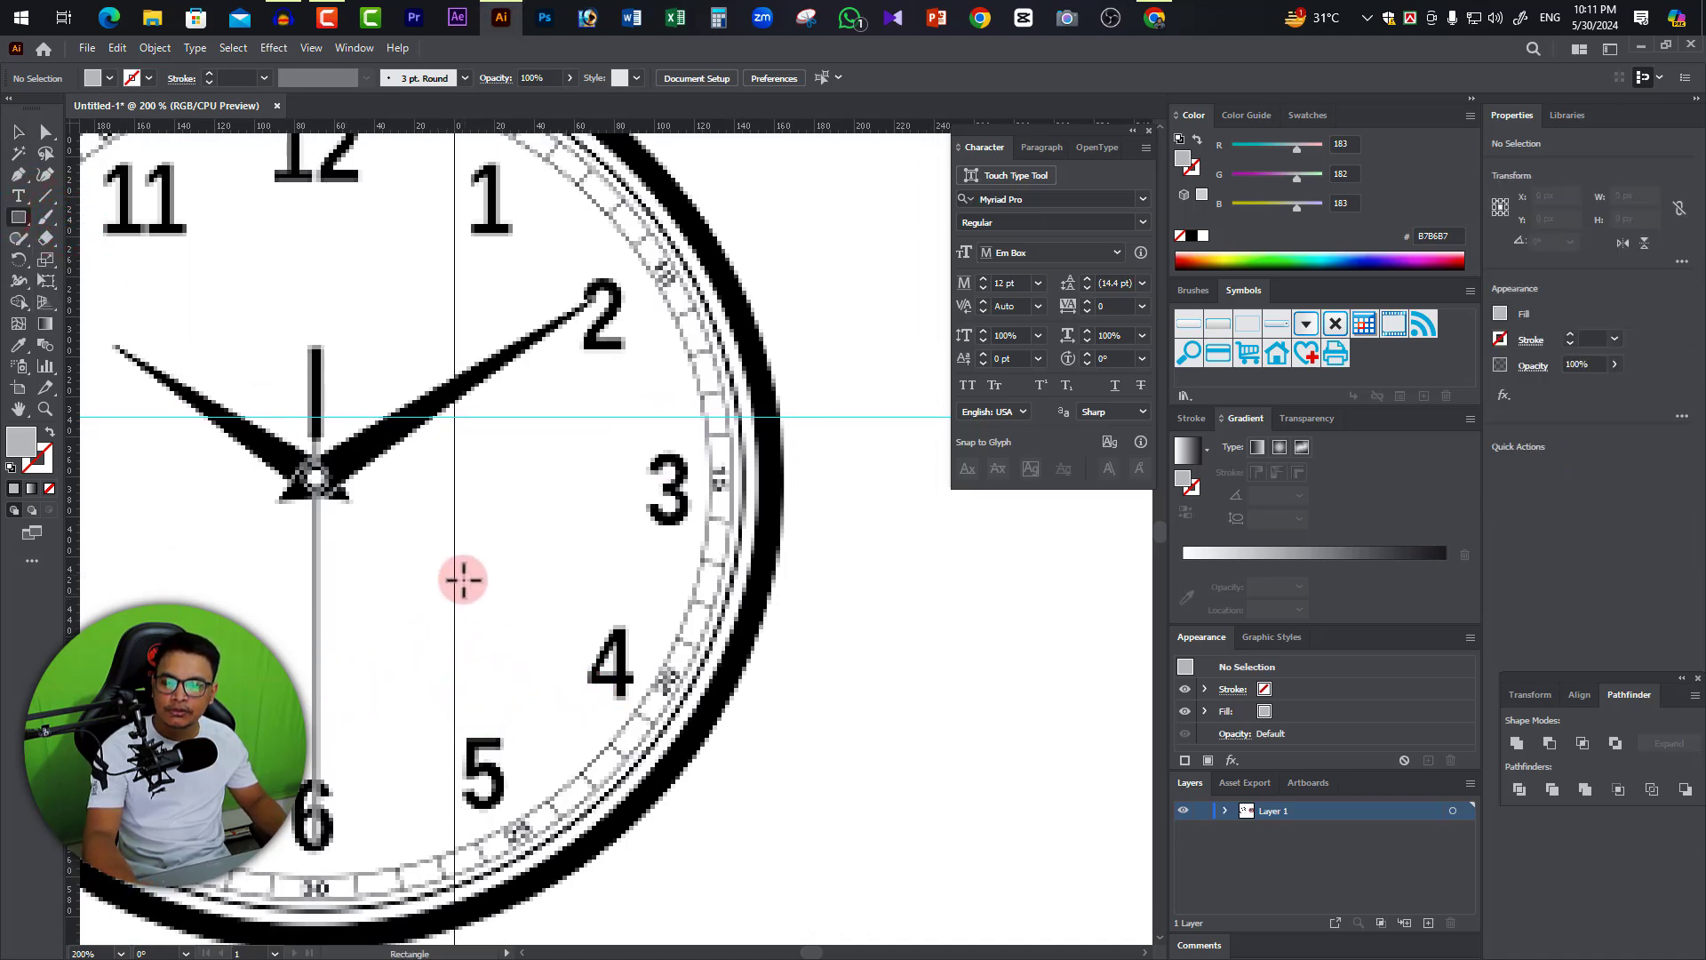
pyautogui.moveTo(429, 574); pyautogui.dragTo(1052, 591)
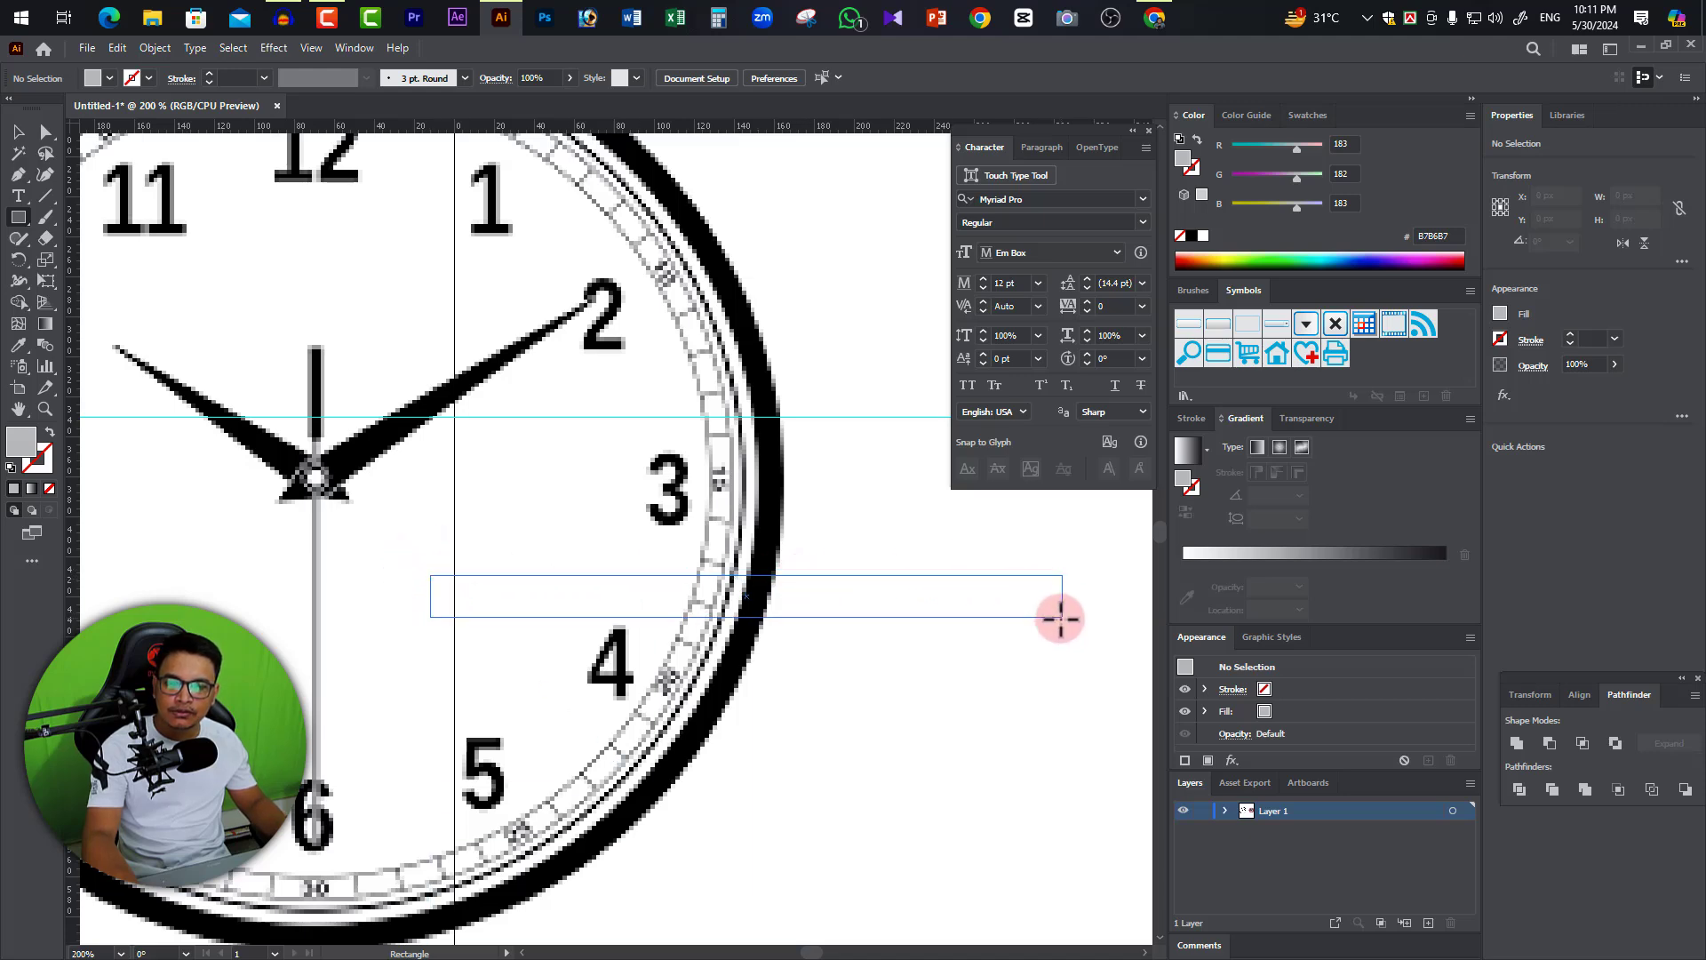
pyautogui.moveTo(1051, 591); pyautogui.dragTo(1052, 583)
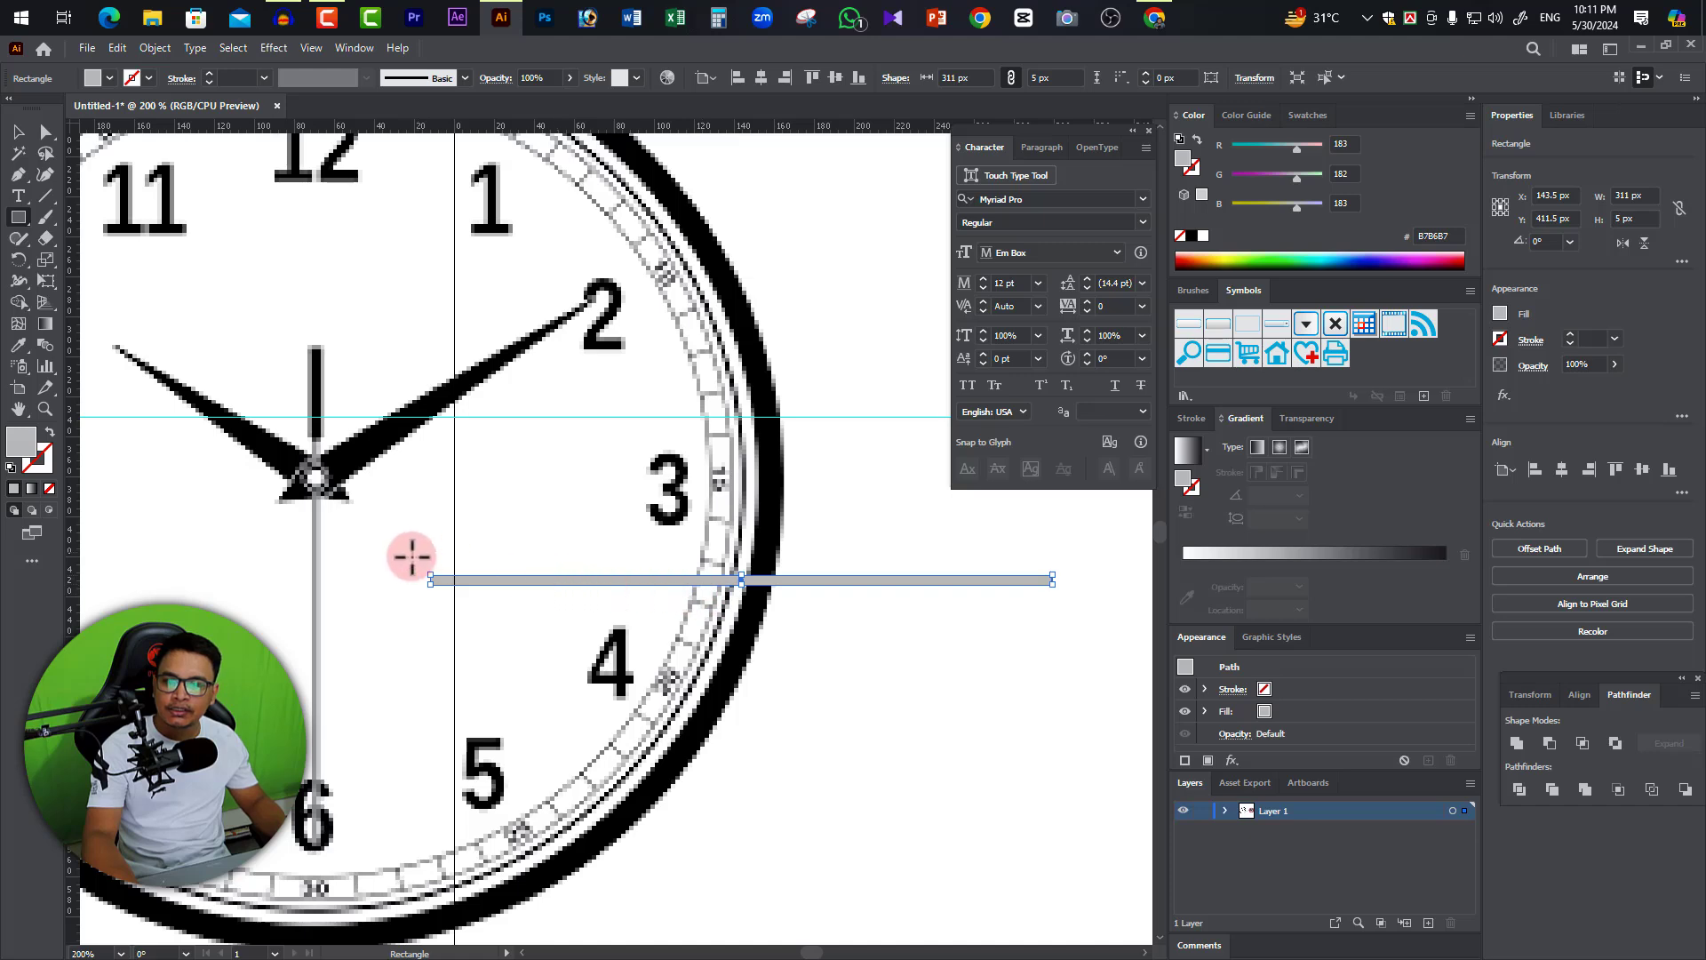
# Draw a short rectangle at the bar's end and fill it with near-black 0A070A.
pyautogui.moveTo(344, 561); pyautogui.dragTo(470, 594)
pyautogui.keyDown('ctrl'); pyautogui.click(460, 640); pyautogui.keyUp('ctrl')
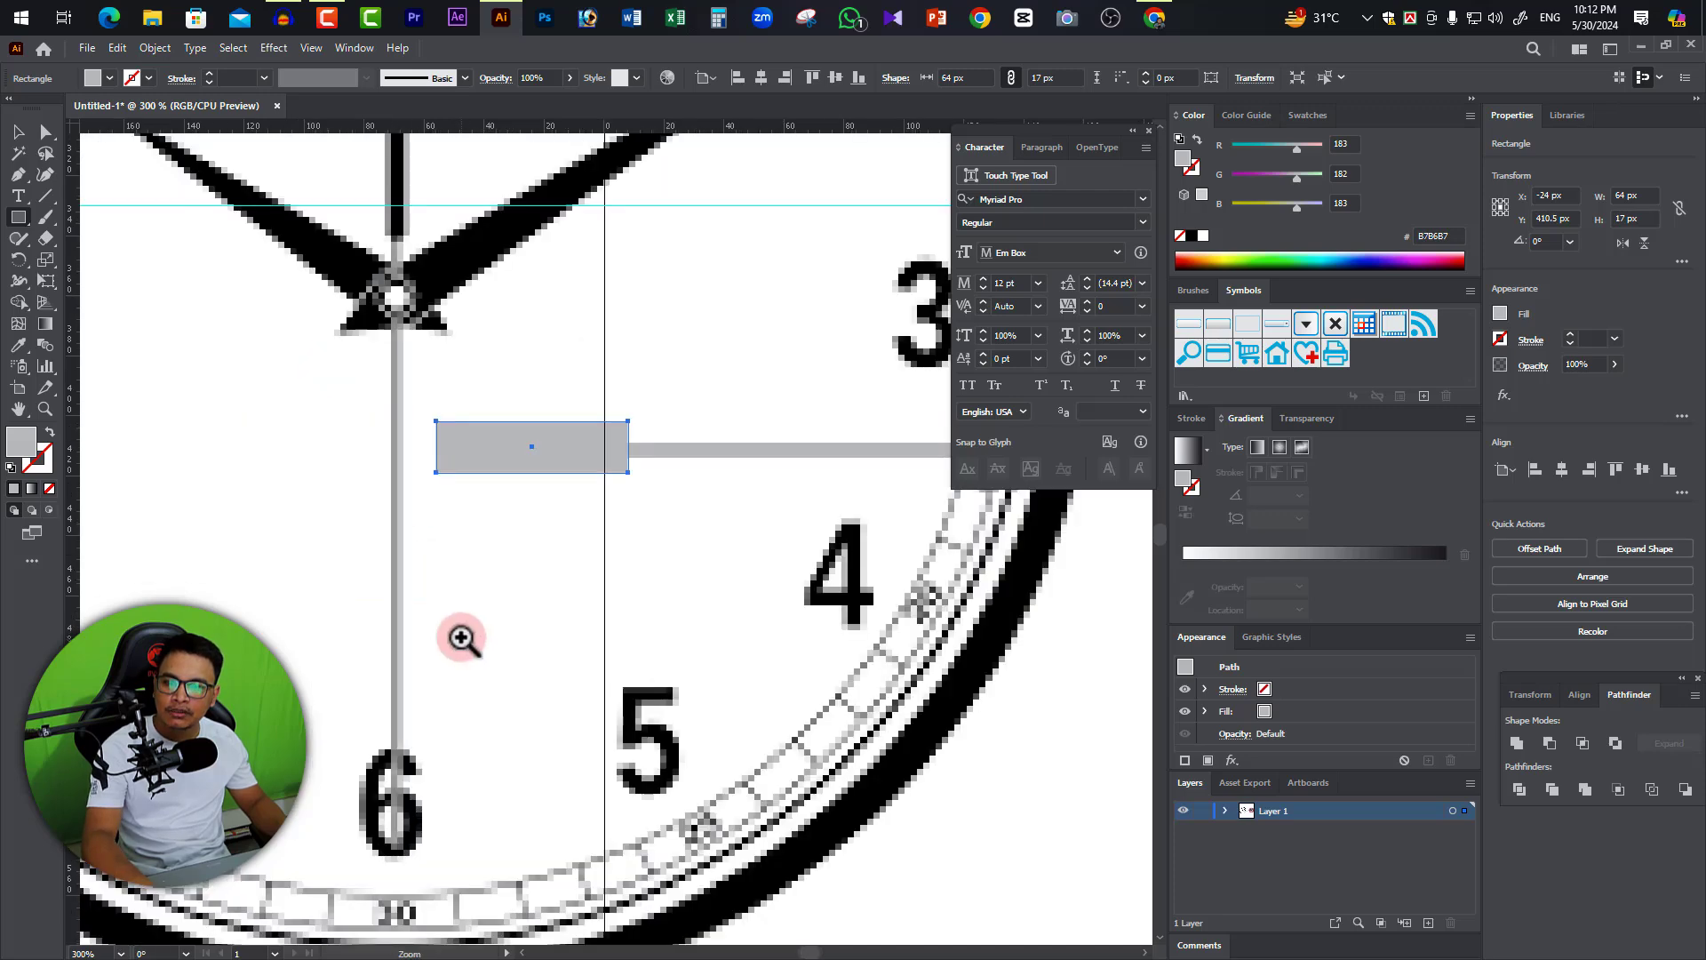
pyautogui.doubleClick(24, 441)
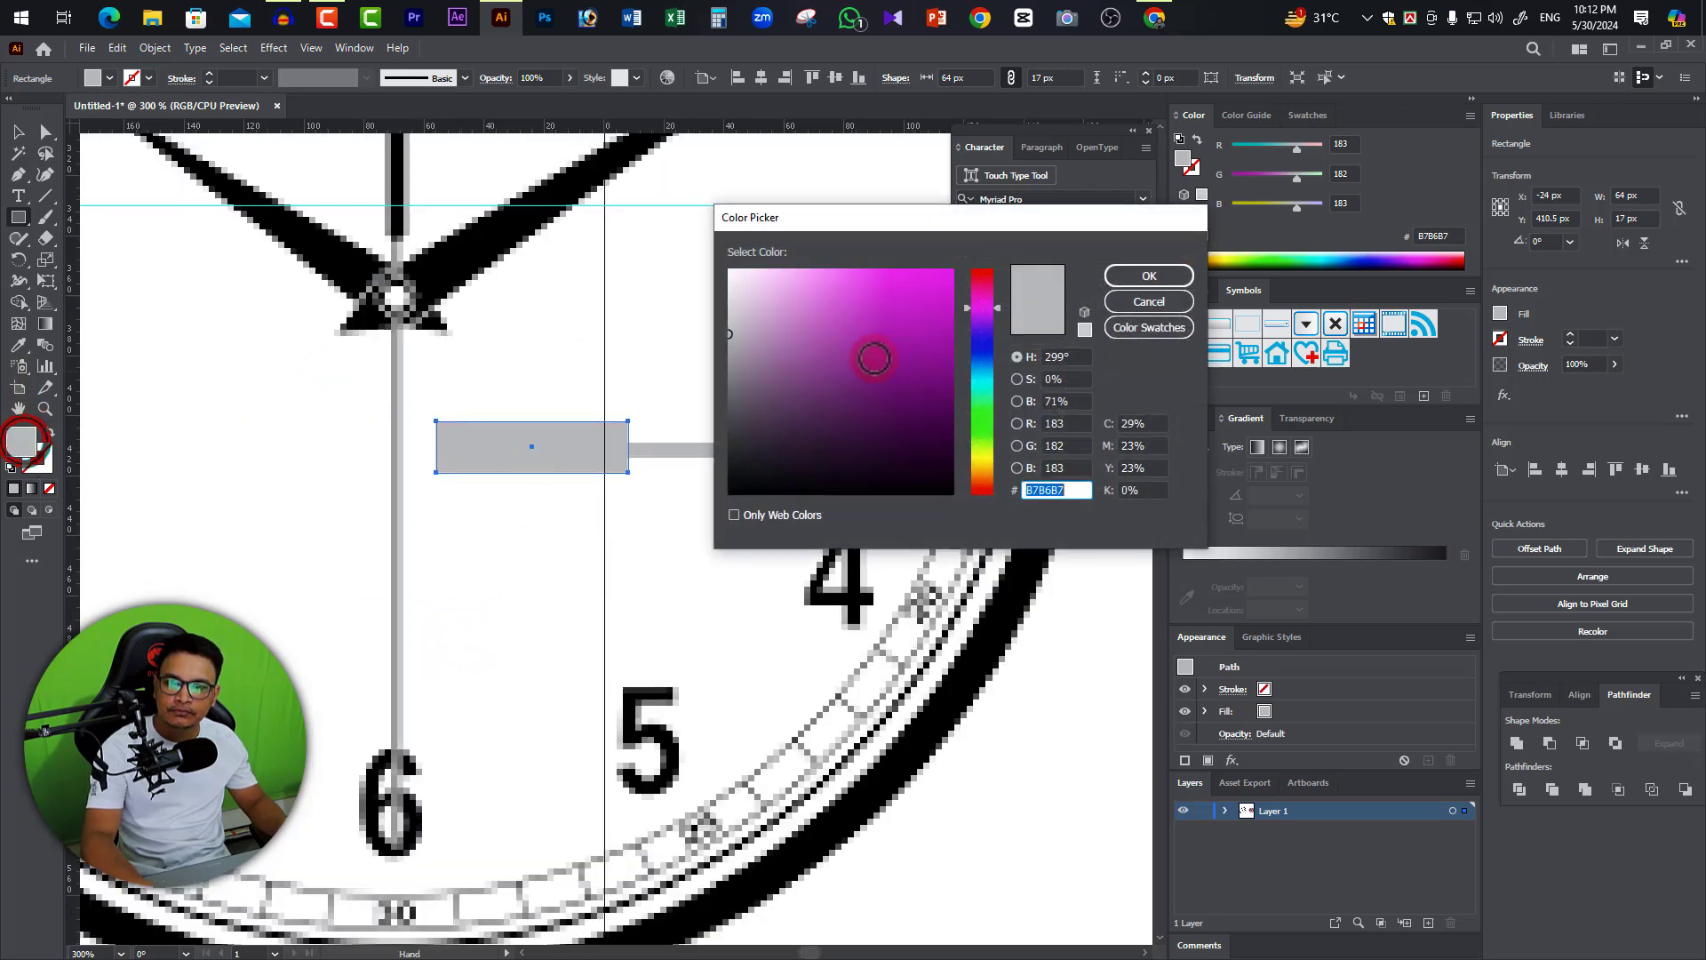
pyautogui.click(797, 482)
pyautogui.click(1124, 277)
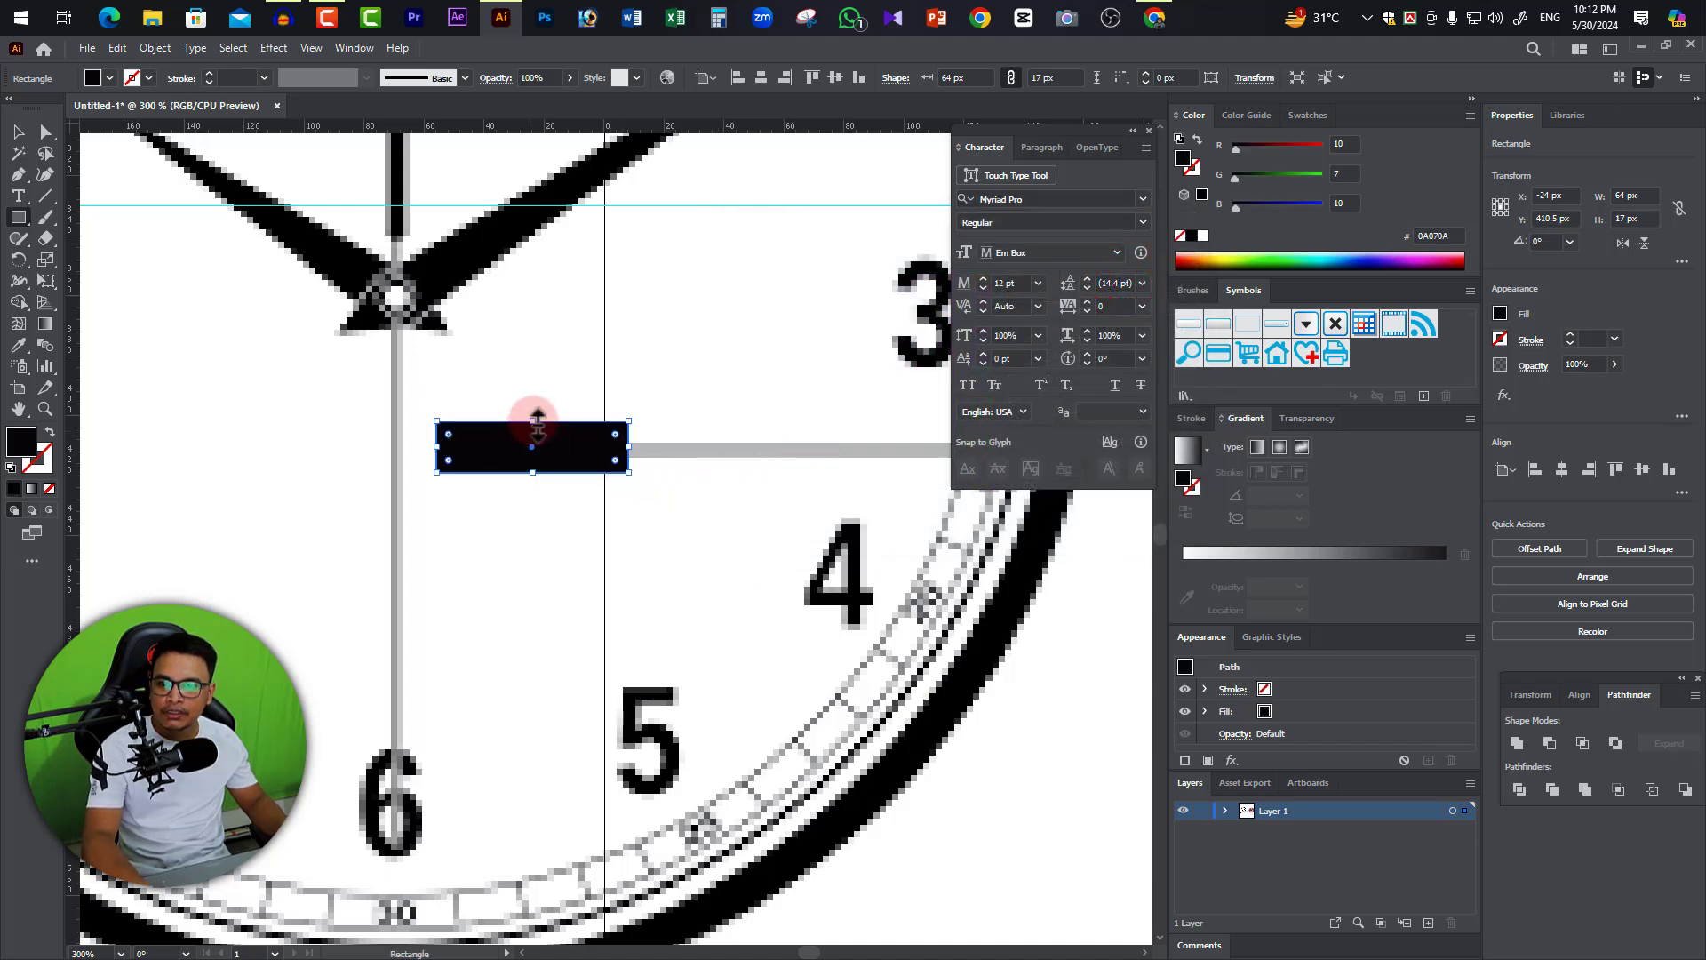
# Reduce the black bar's height so it measures 64 by 15 px.
pyautogui.moveTo(536, 423); pyautogui.dragTo(537, 429)
pyautogui.click(665, 514)
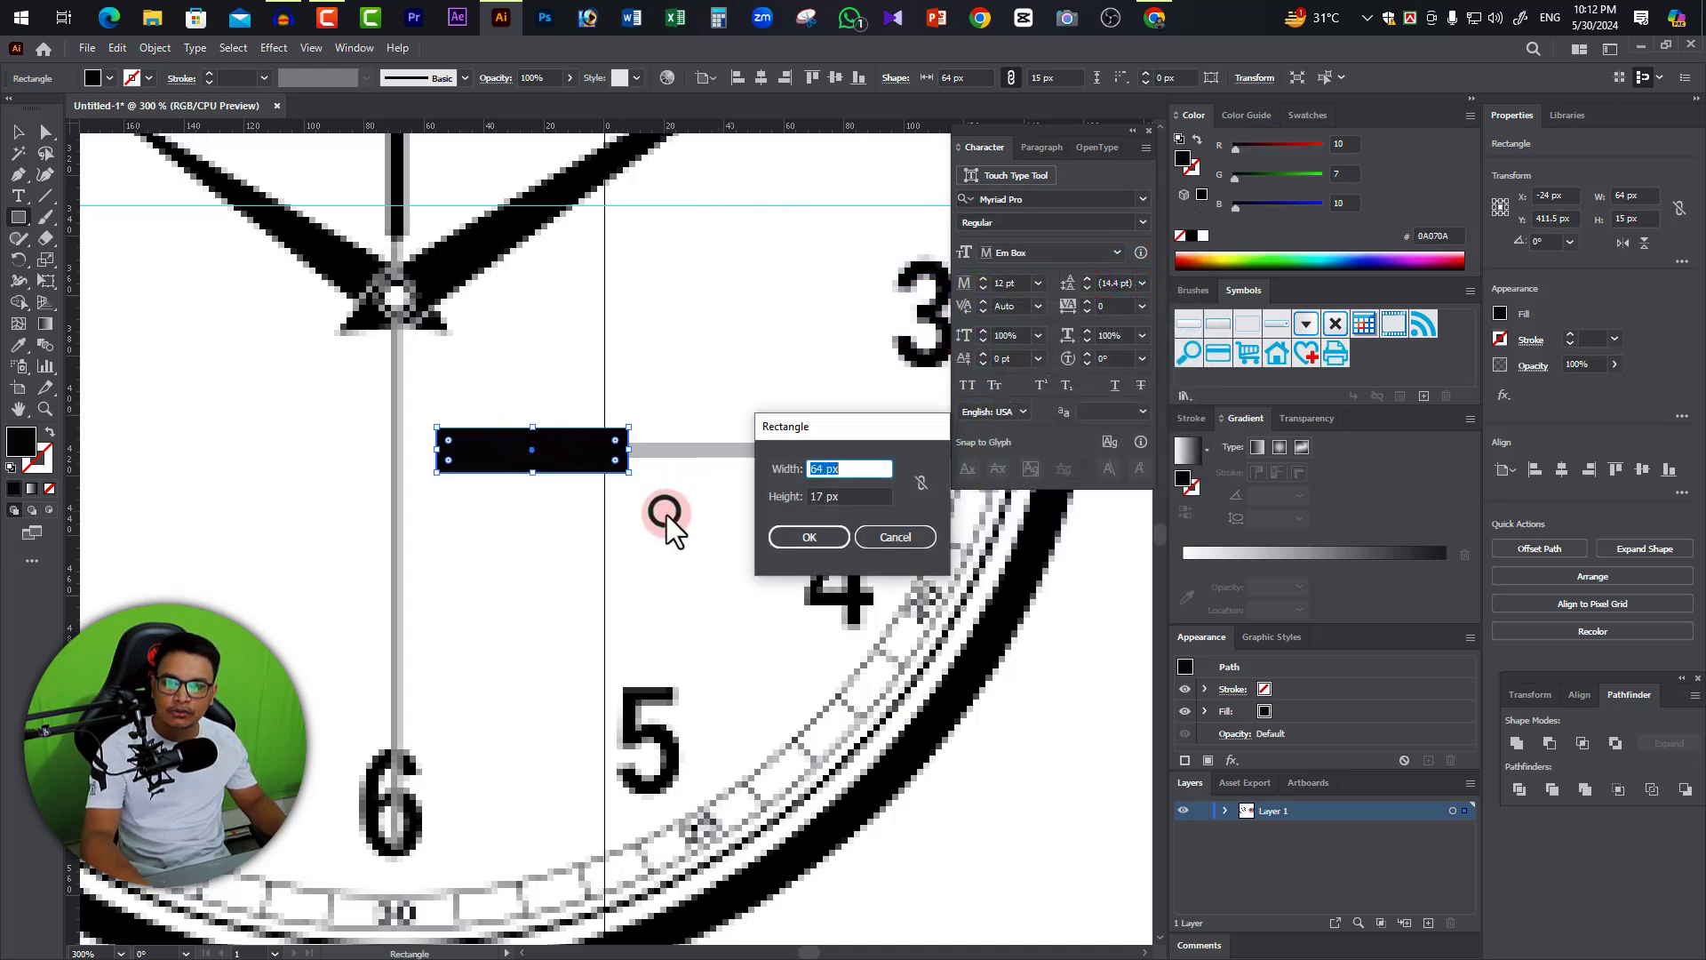
pyautogui.click(878, 539)
pyautogui.click(18, 134)
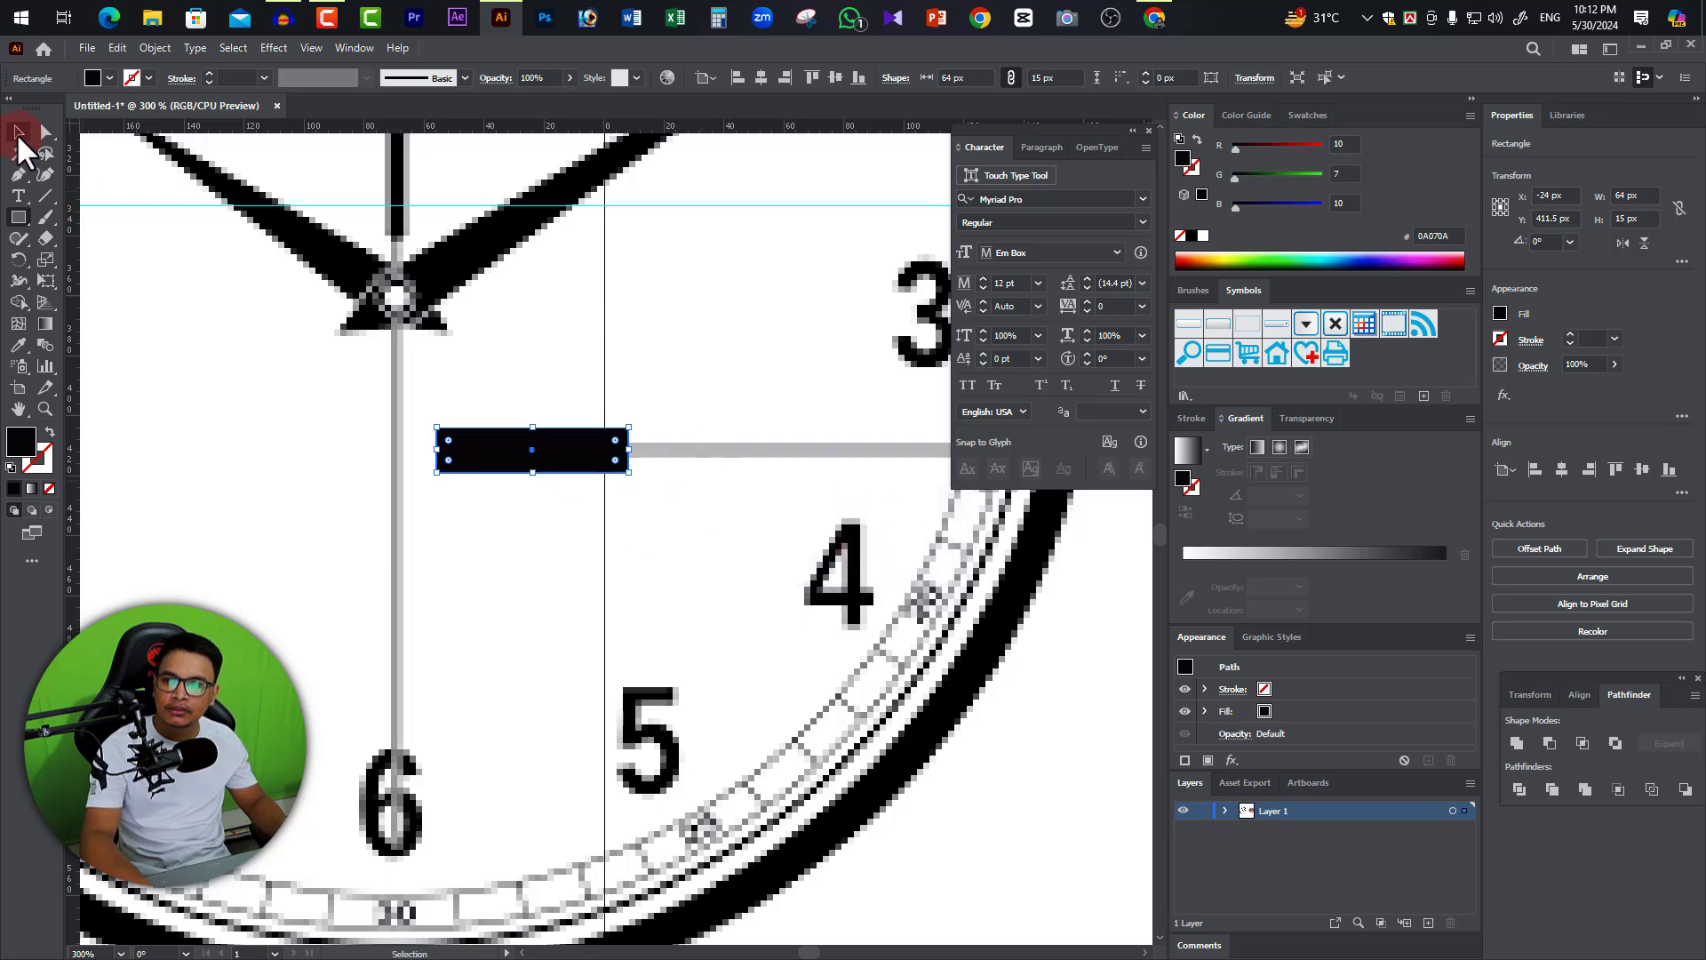
pyautogui.click(701, 598)
pyautogui.keyDown('ctrl'); pyautogui.keyDown('alt'); pyautogui.click(678, 476); pyautogui.keyUp('alt'); pyautogui.keyUp('ctrl')
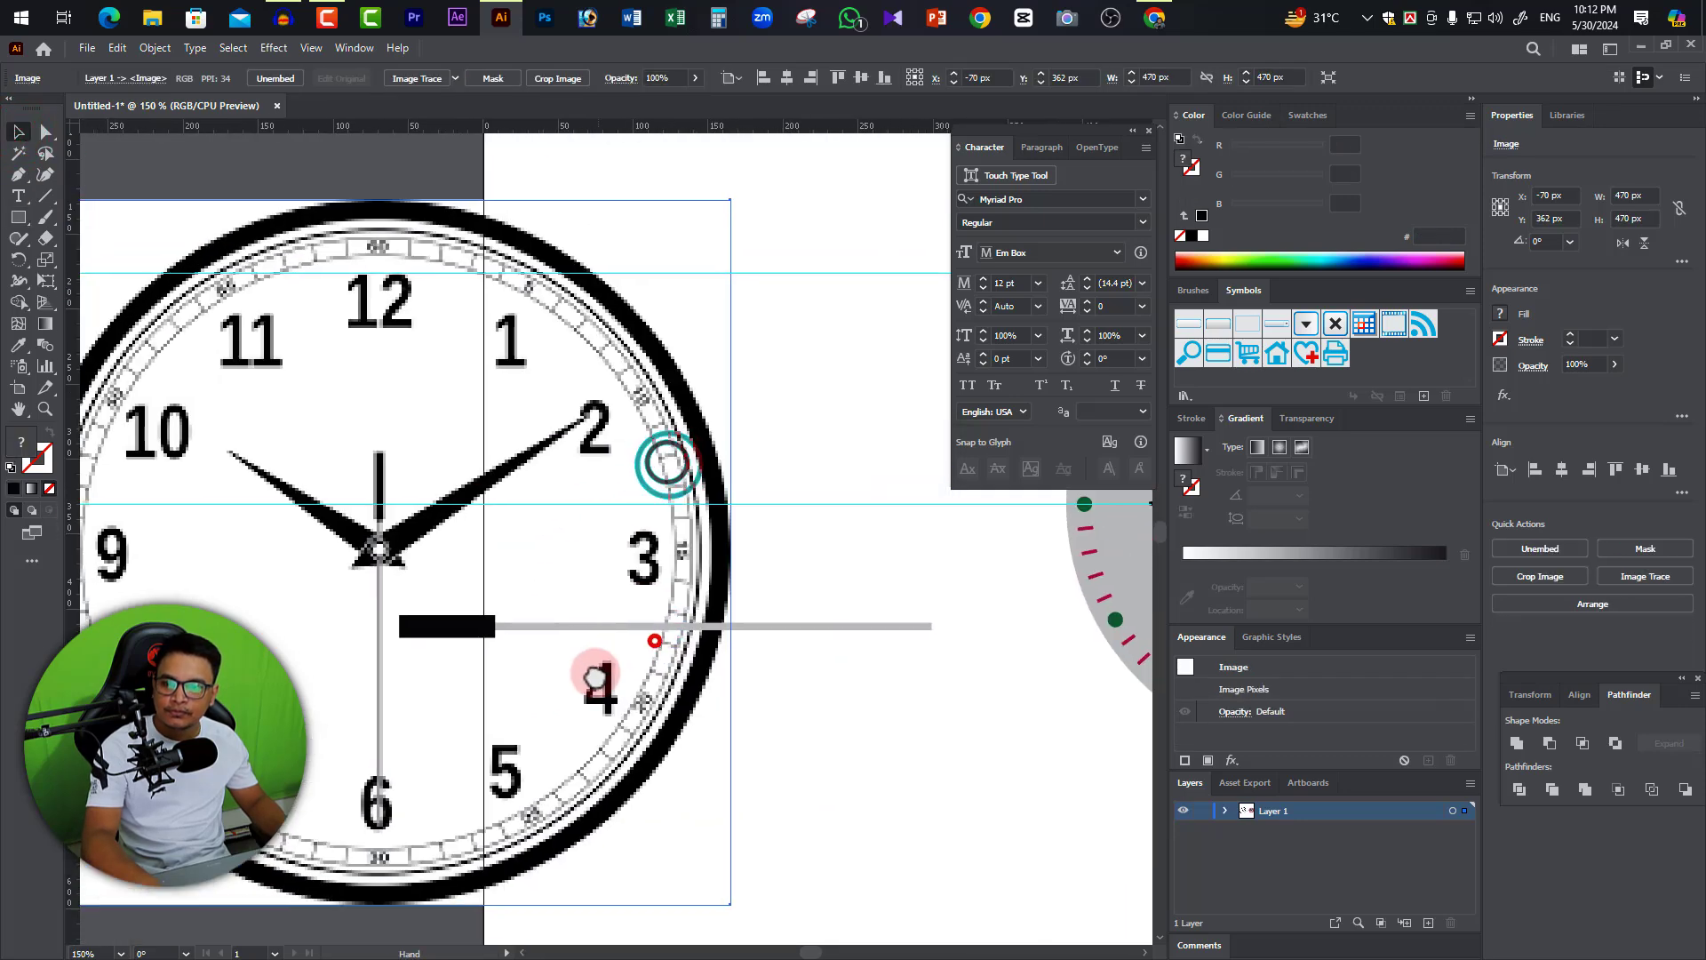
# Draw a wide 471 by 40 px black rectangle beneath the grey clock face.
pyautogui.moveTo(595, 678); pyautogui.dragTo(590, 678)
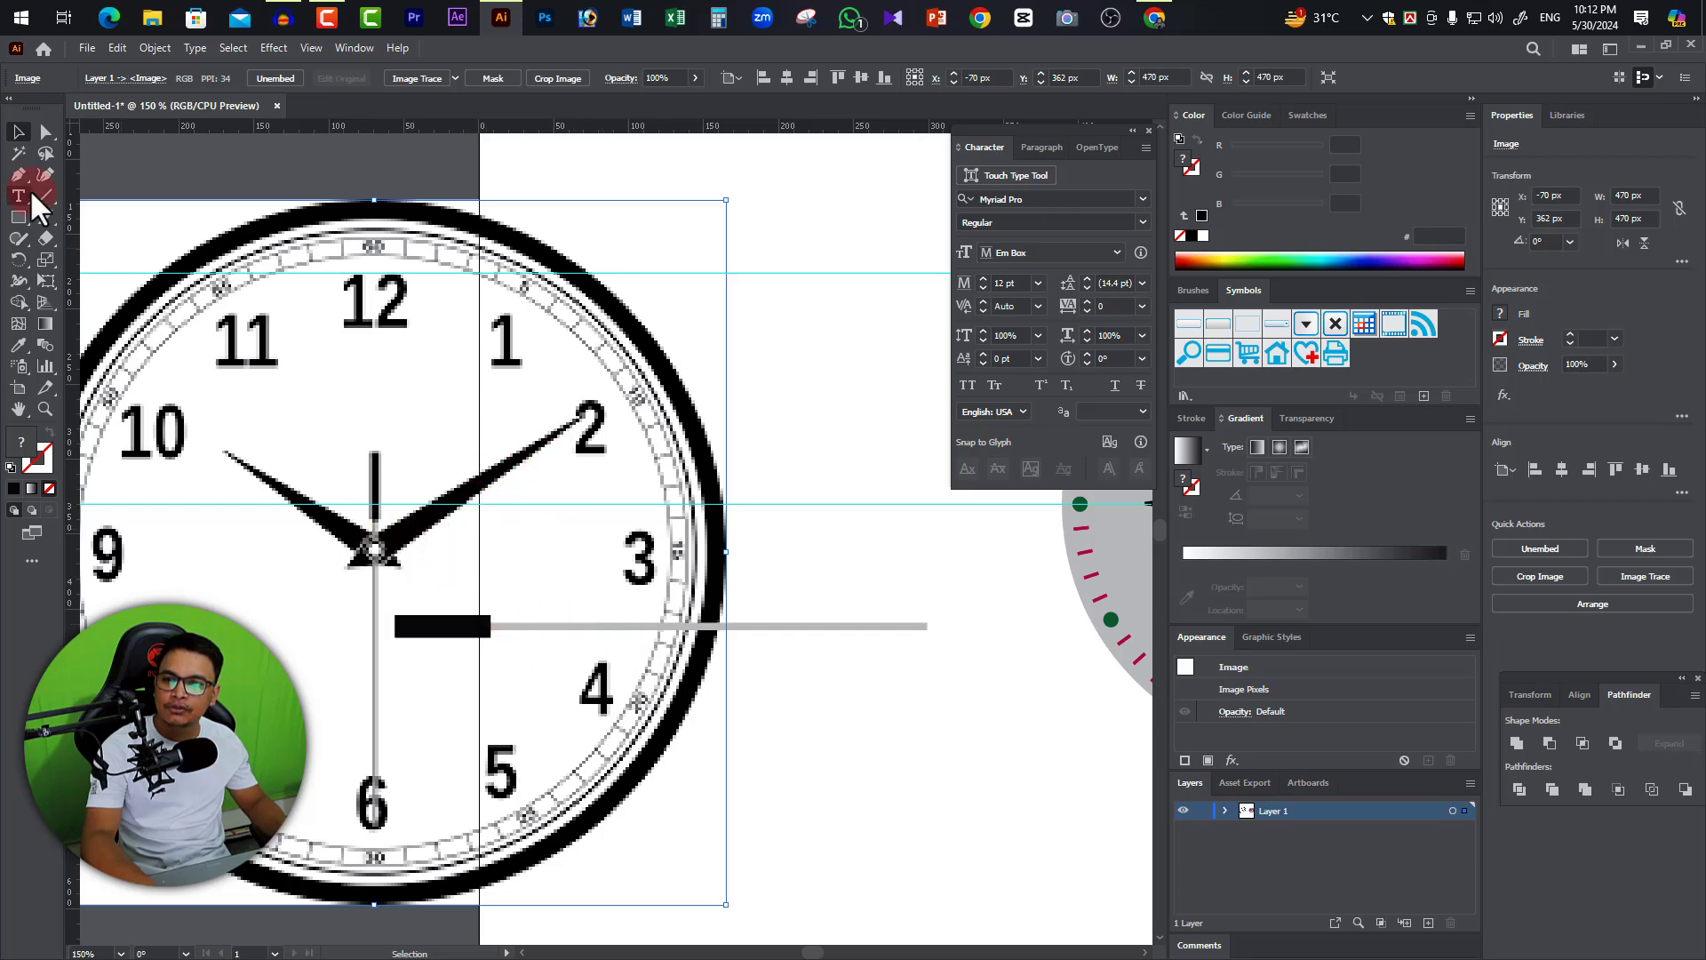
pyautogui.keyDown('ctrl'); pyautogui.keyDown('alt'); pyautogui.click(604, 613); pyautogui.keyUp('alt'); pyautogui.keyUp('ctrl')
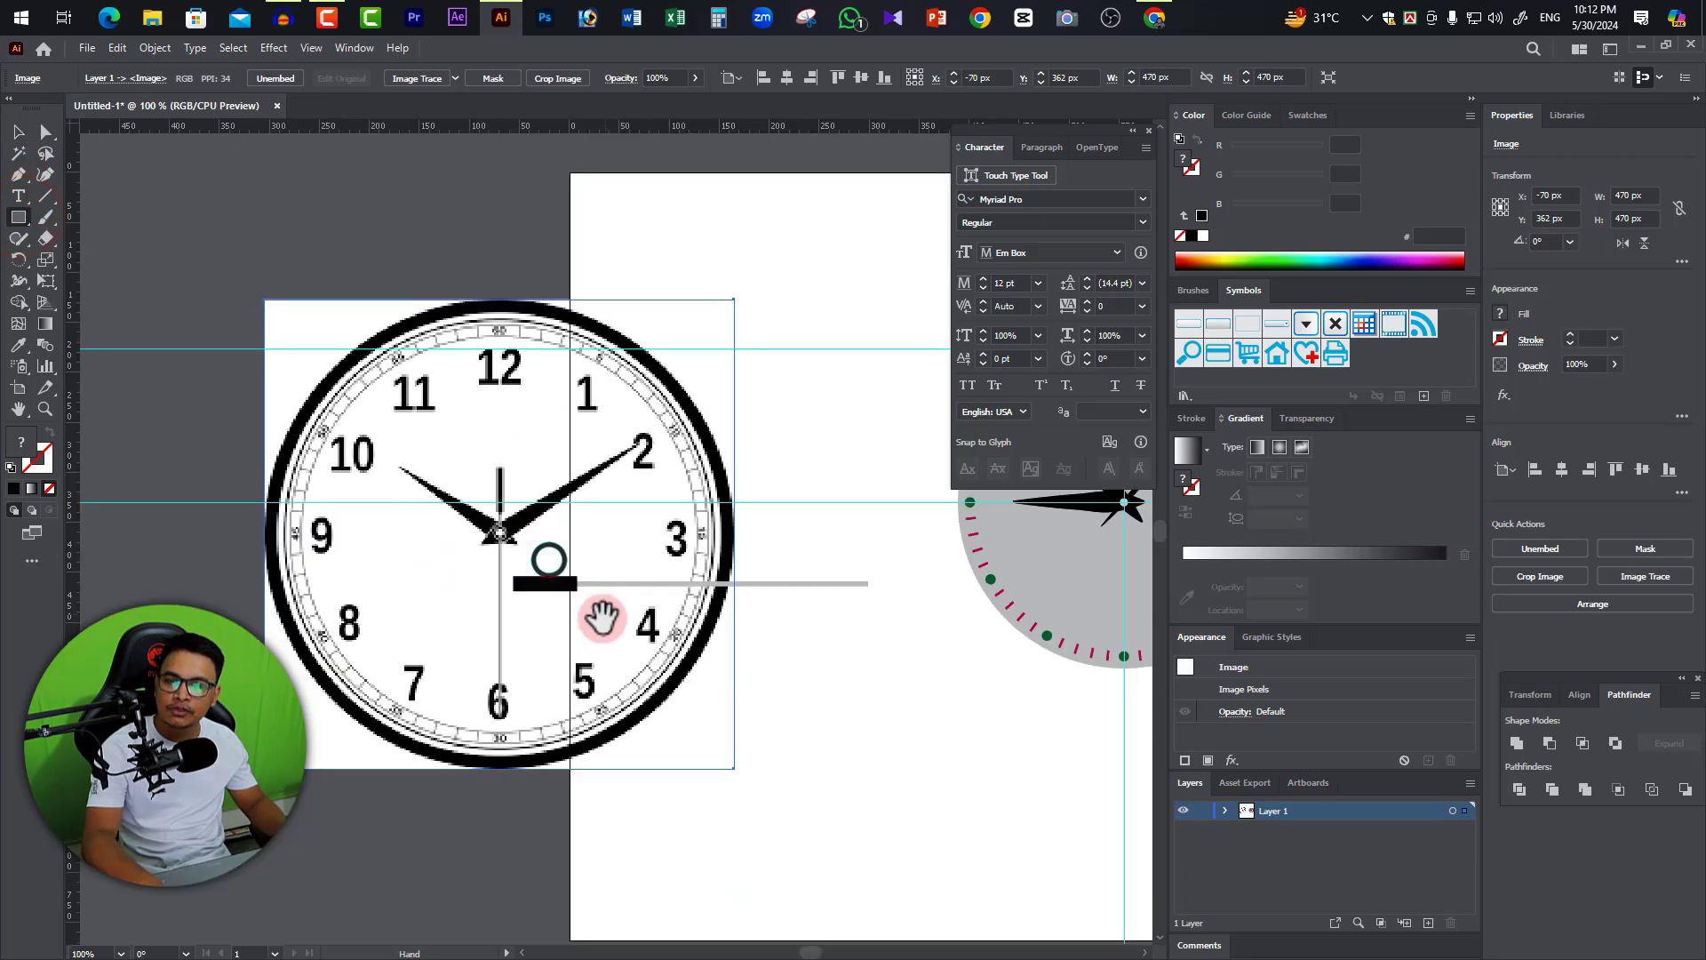
pyautogui.moveTo(610, 609)
pyautogui.mouseDown()
pyautogui.moveTo(274, 468)
pyautogui.moveTo(296, 442)
pyautogui.mouseUp()
pyautogui.moveTo(447, 577); pyautogui.dragTo(919, 616)
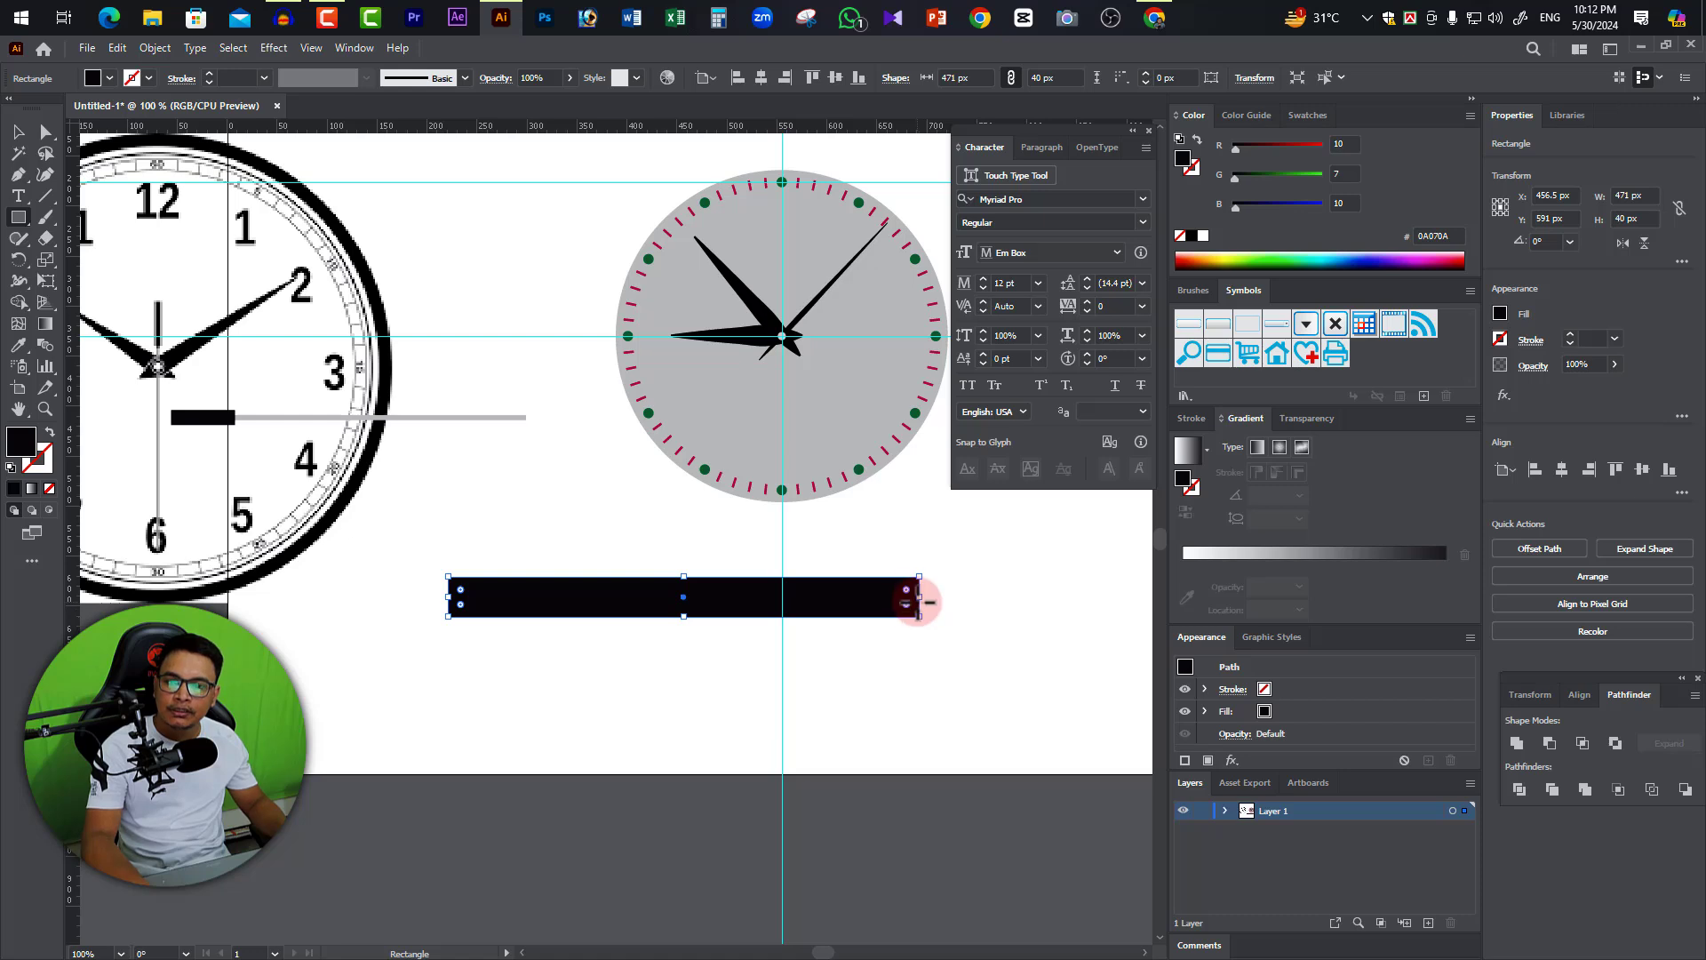
pyautogui.keyDown('ctrl'); pyautogui.click(906, 579); pyautogui.keyUp('ctrl')
pyautogui.moveTo(601, 578); pyautogui.dragTo(1031, 610)
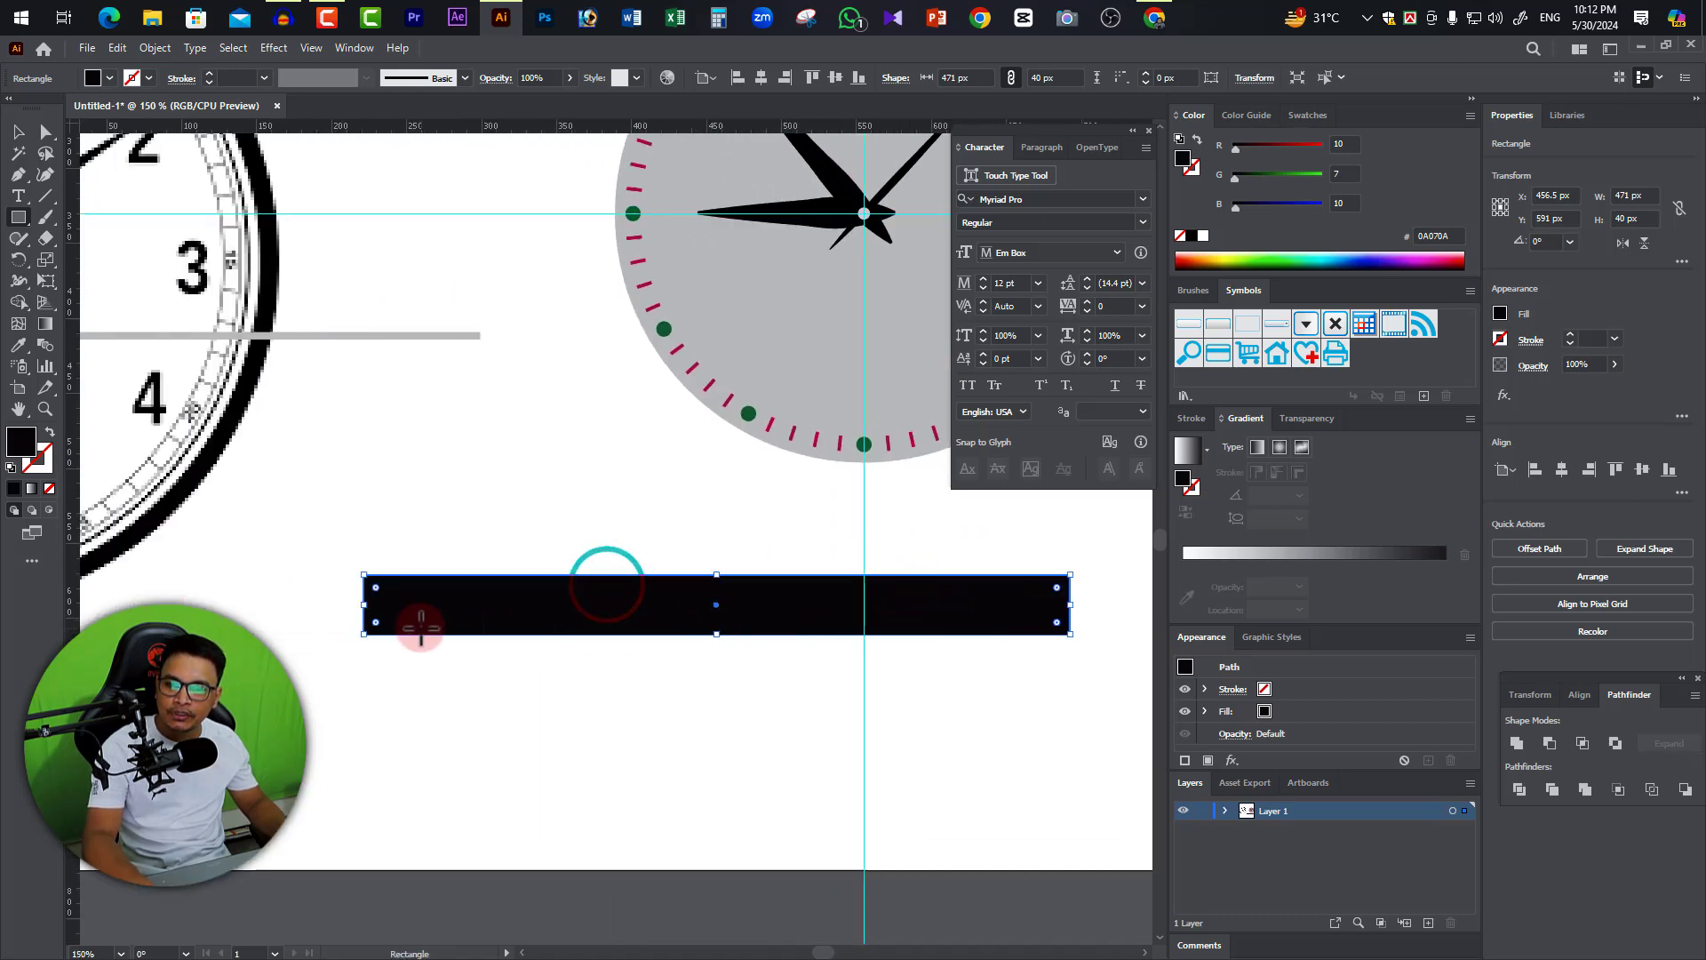
pyautogui.click(46, 132)
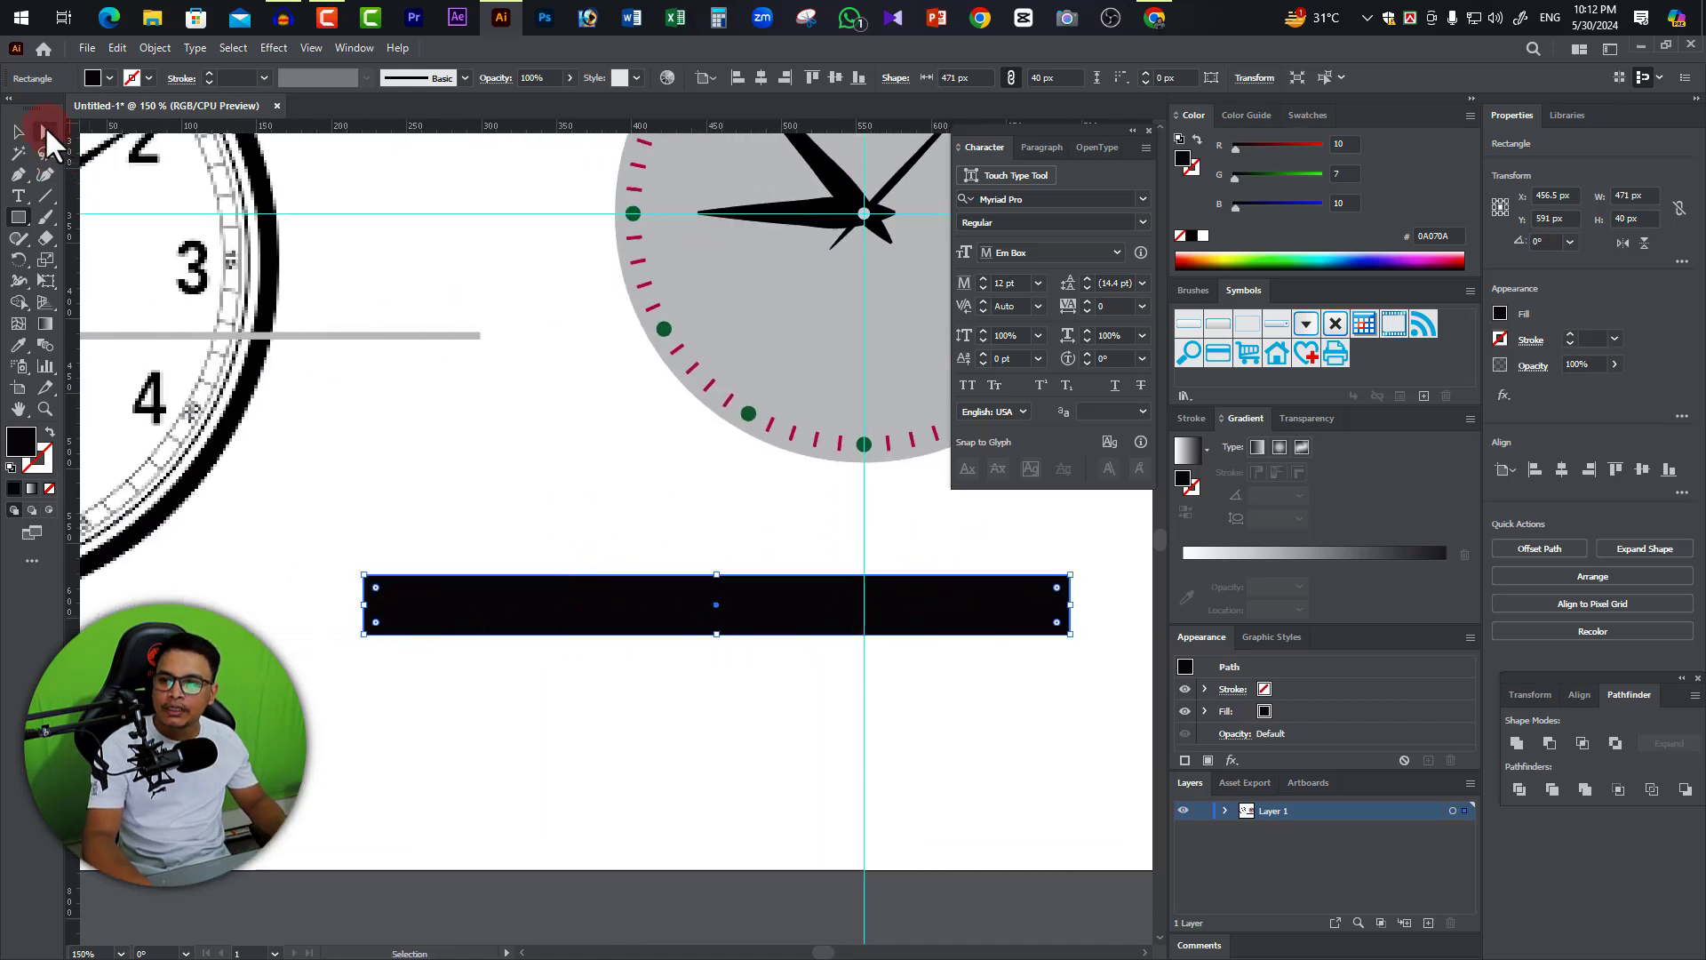
pyautogui.click(46, 132)
pyautogui.click(1015, 578)
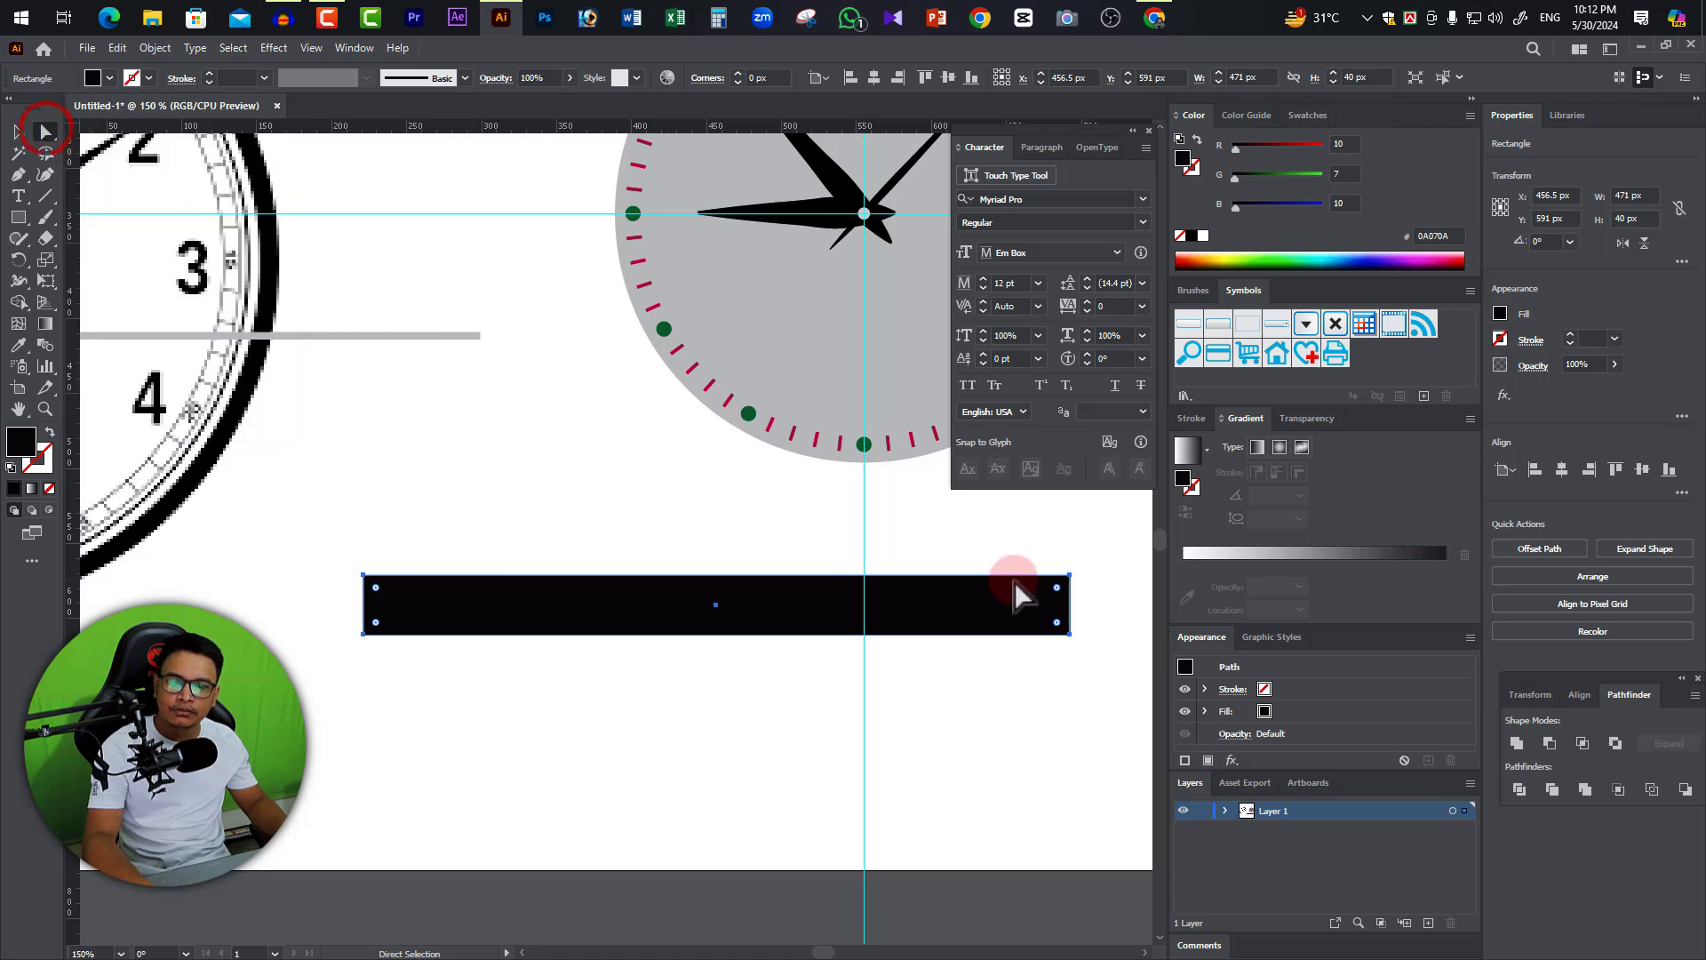
pyautogui.keyDown('ctrl'); pyautogui.click(404, 610); pyautogui.keyUp('ctrl')
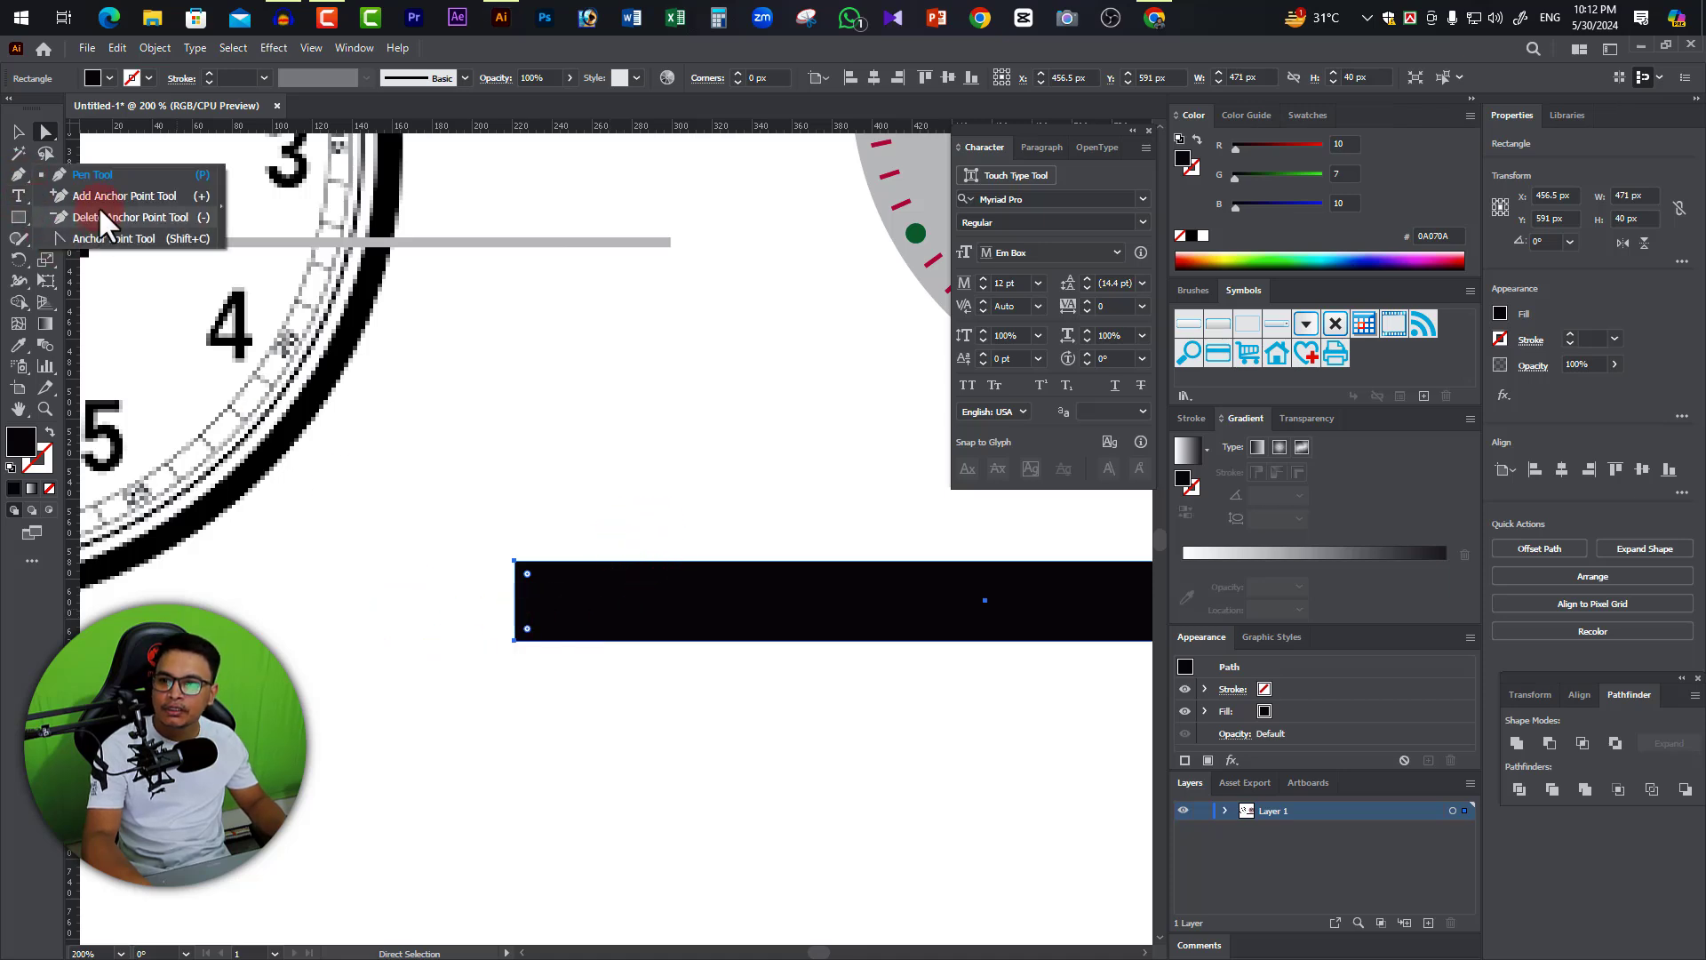
# Add anchor points midway along the bar's left and right edges.
pyautogui.moveTo(25, 189); pyautogui.dragTo(95, 202)
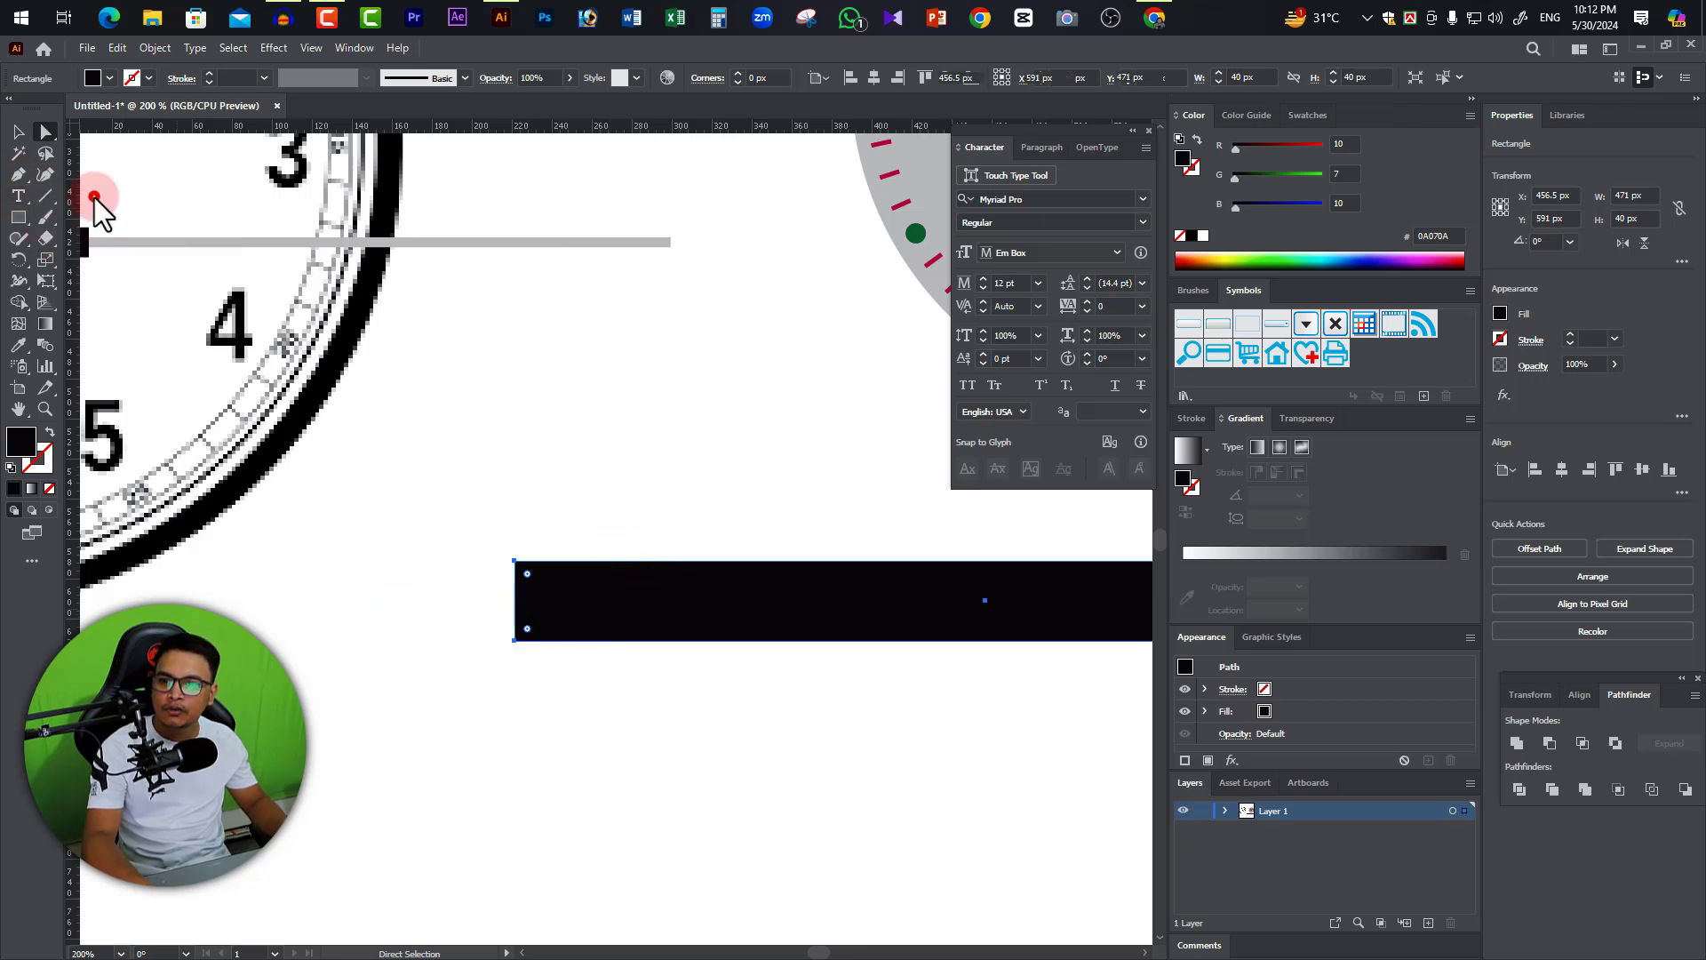
pyautogui.click(514, 601)
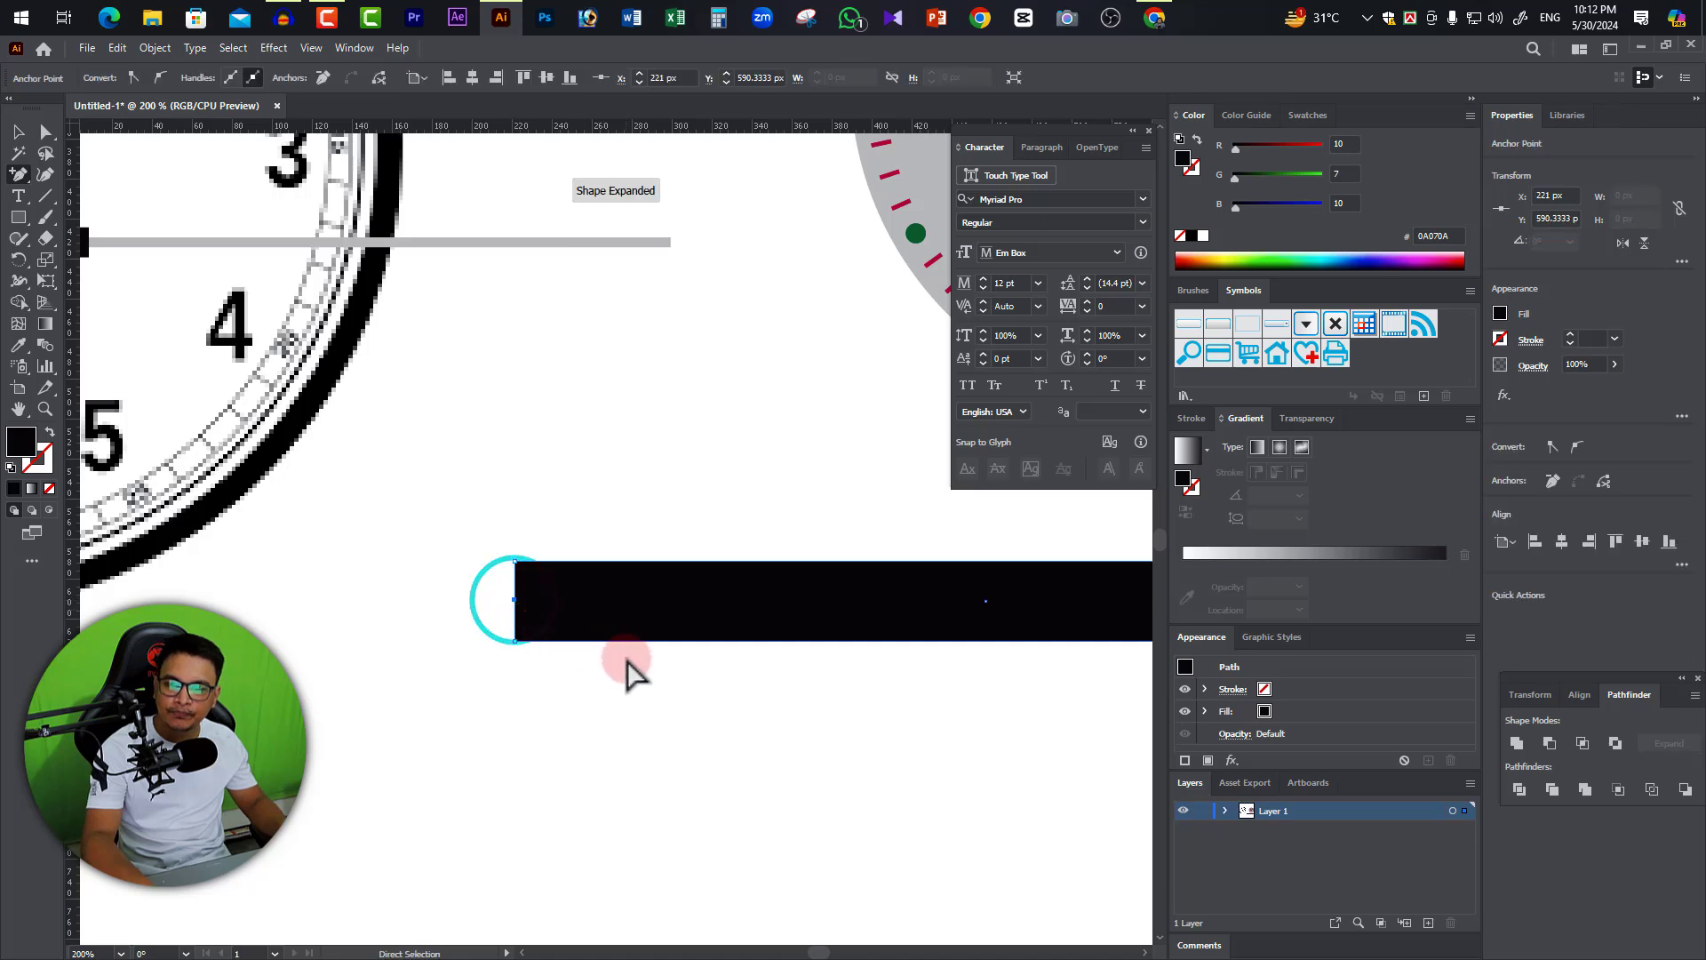
pyautogui.scroll(1, 784, 665)
pyautogui.hscroll(8, 791, 680)
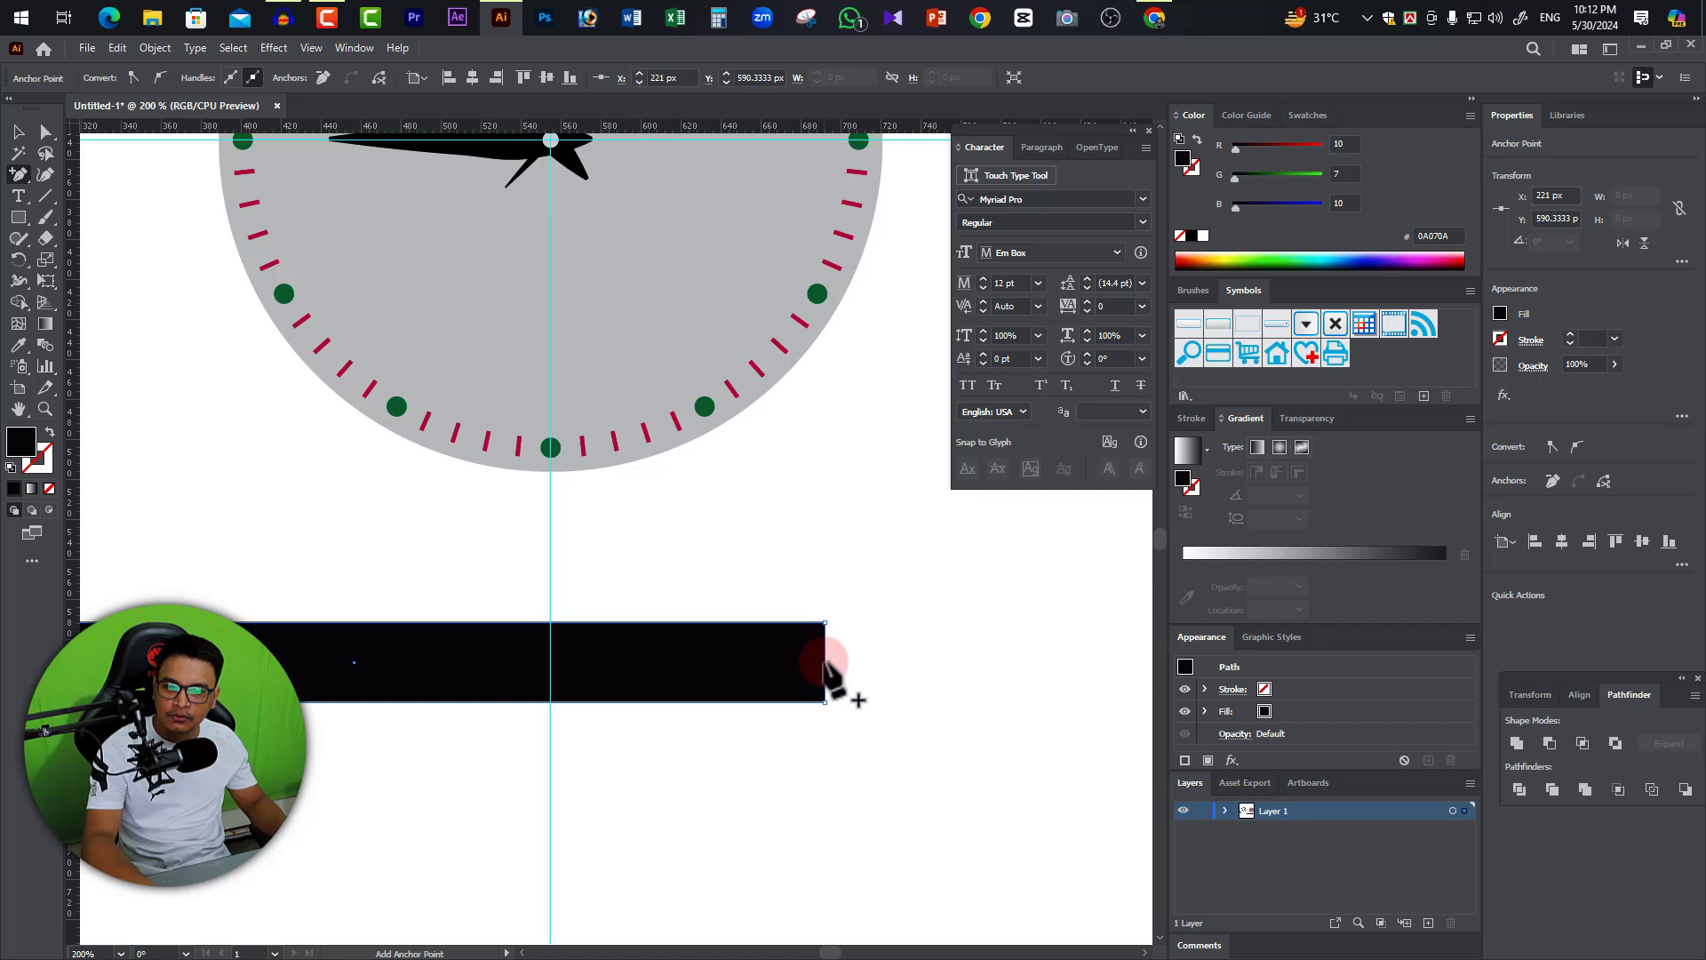
pyautogui.click(824, 662)
pyautogui.scroll(-1, 738, 720)
pyautogui.hscroll(-6, 738, 719)
pyautogui.hscroll(-2, 412, 670)
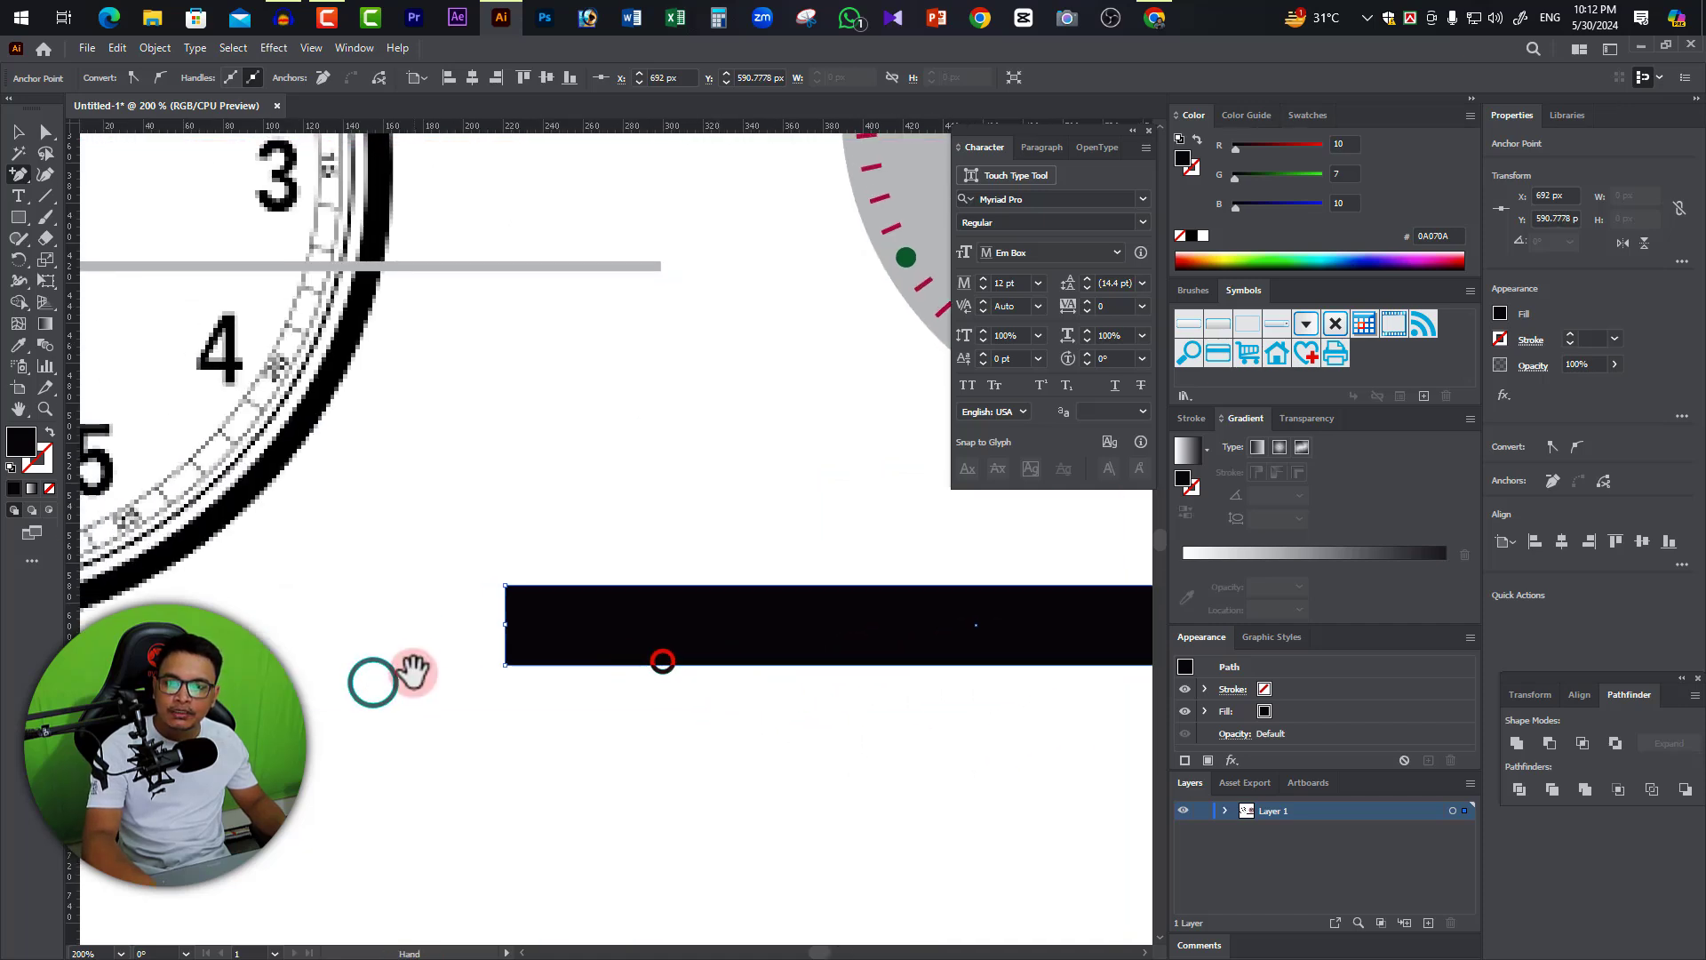
# Pull the left-edge anchor outward into a pointed tip.
pyautogui.click(45, 130)
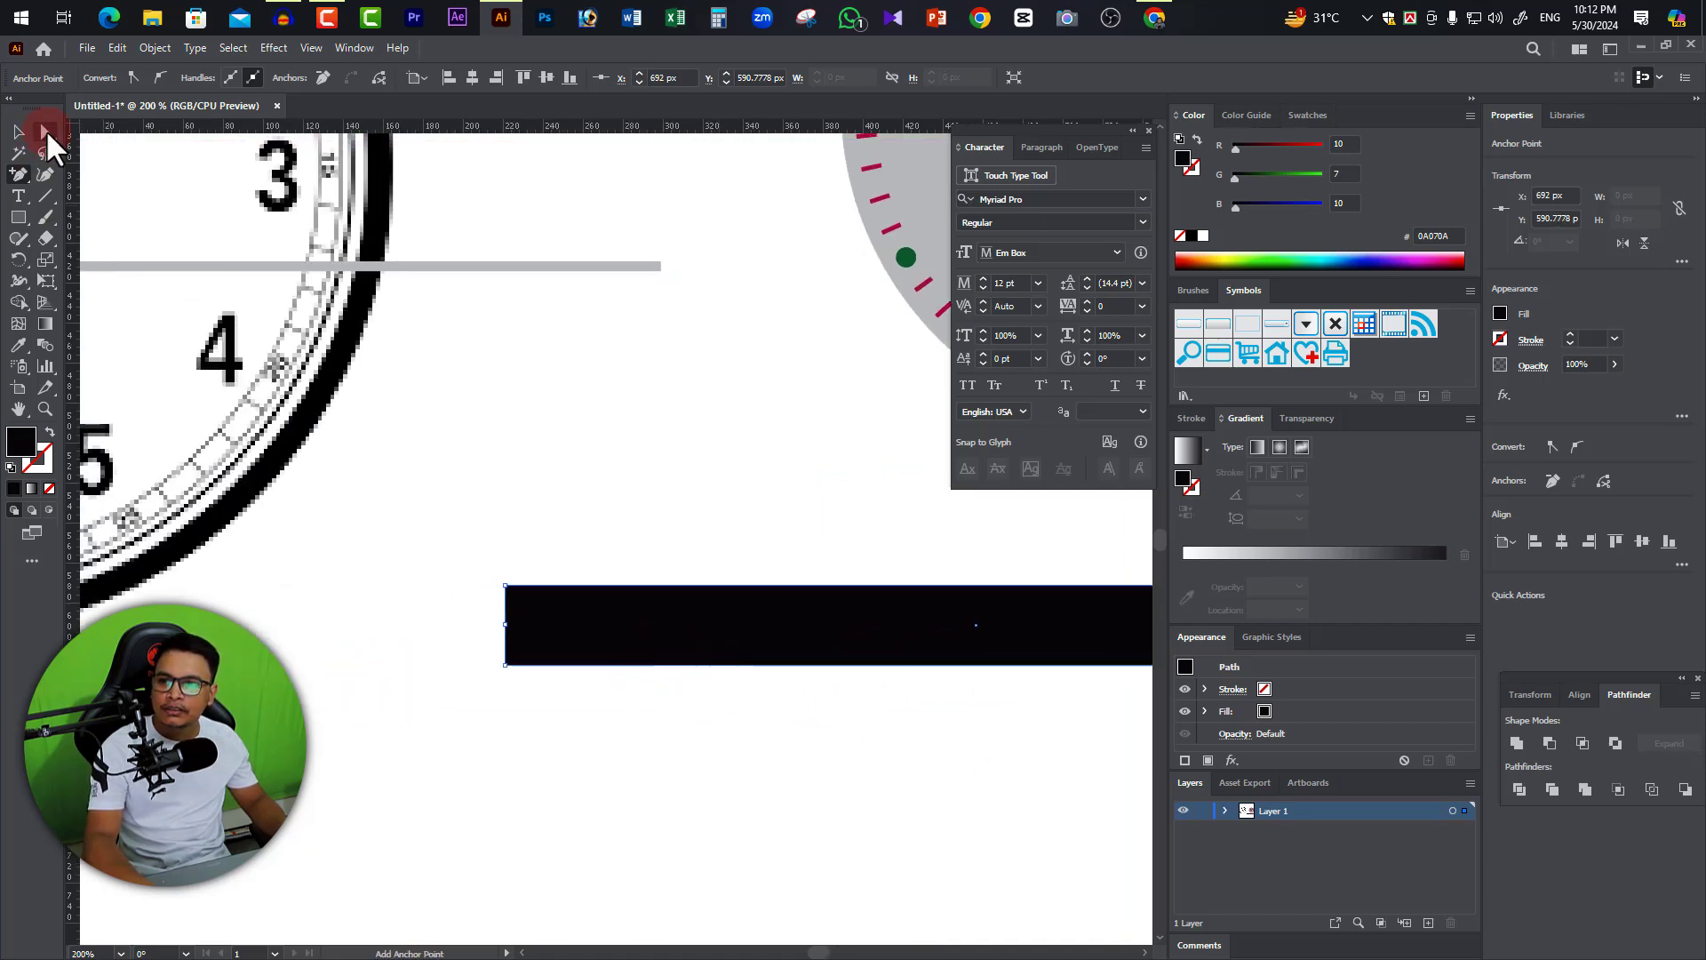
pyautogui.click(506, 628)
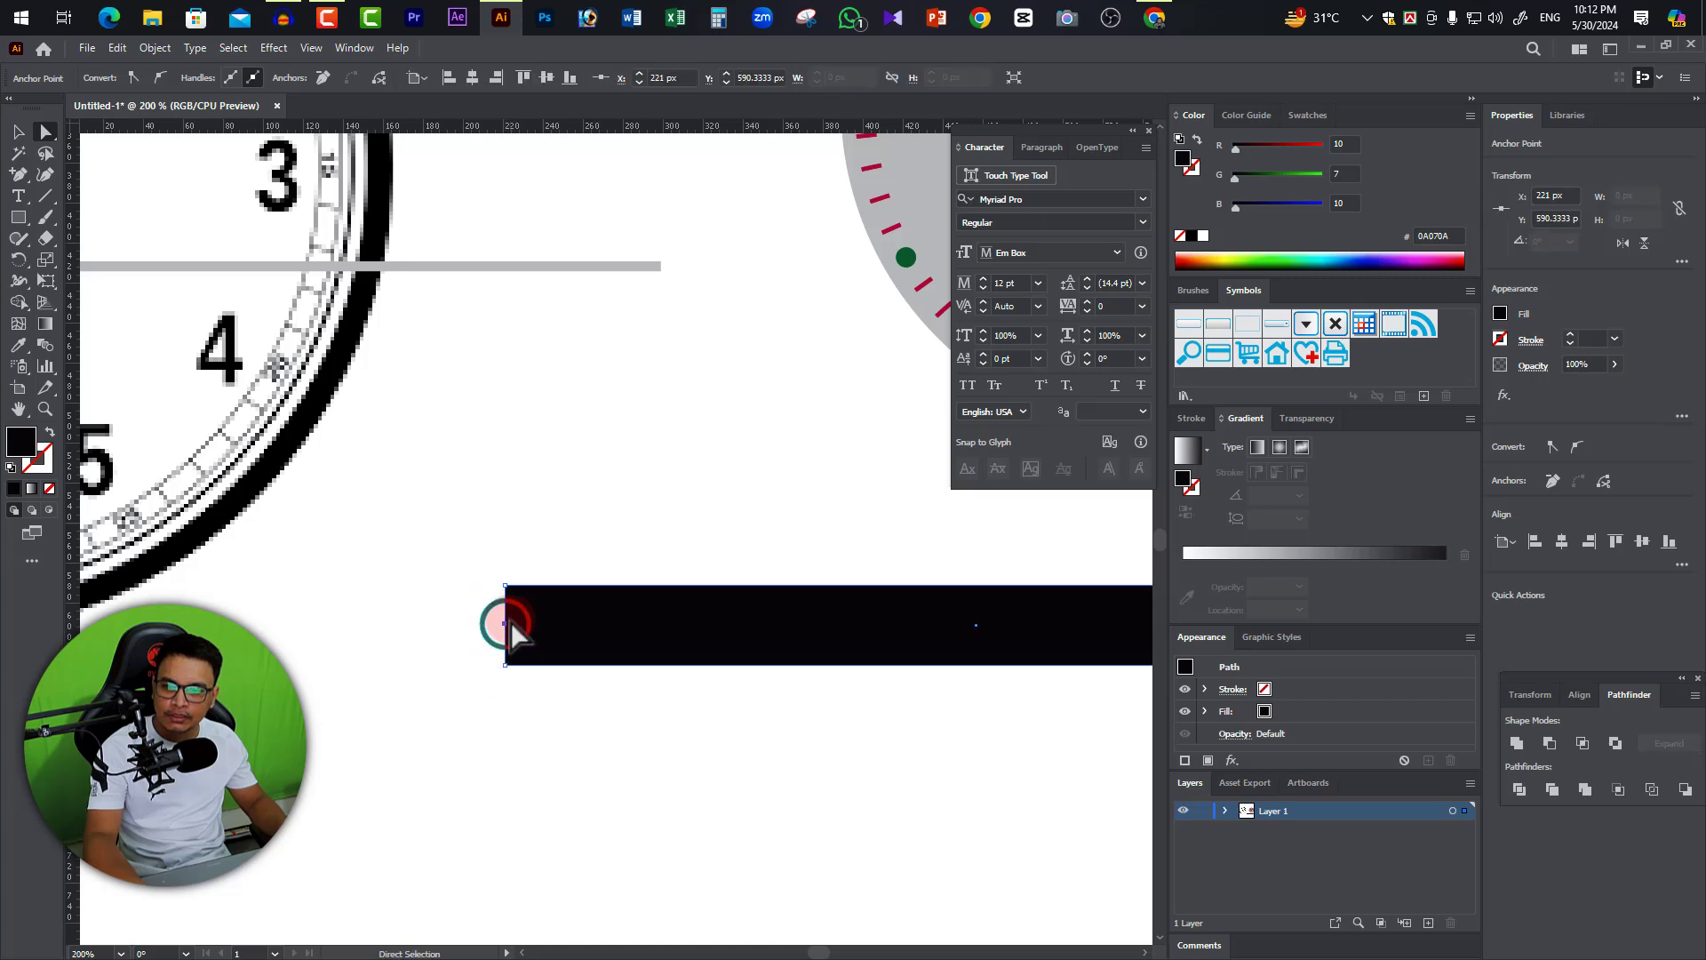
pyautogui.moveTo(506, 625); pyautogui.dragTo(368, 625)
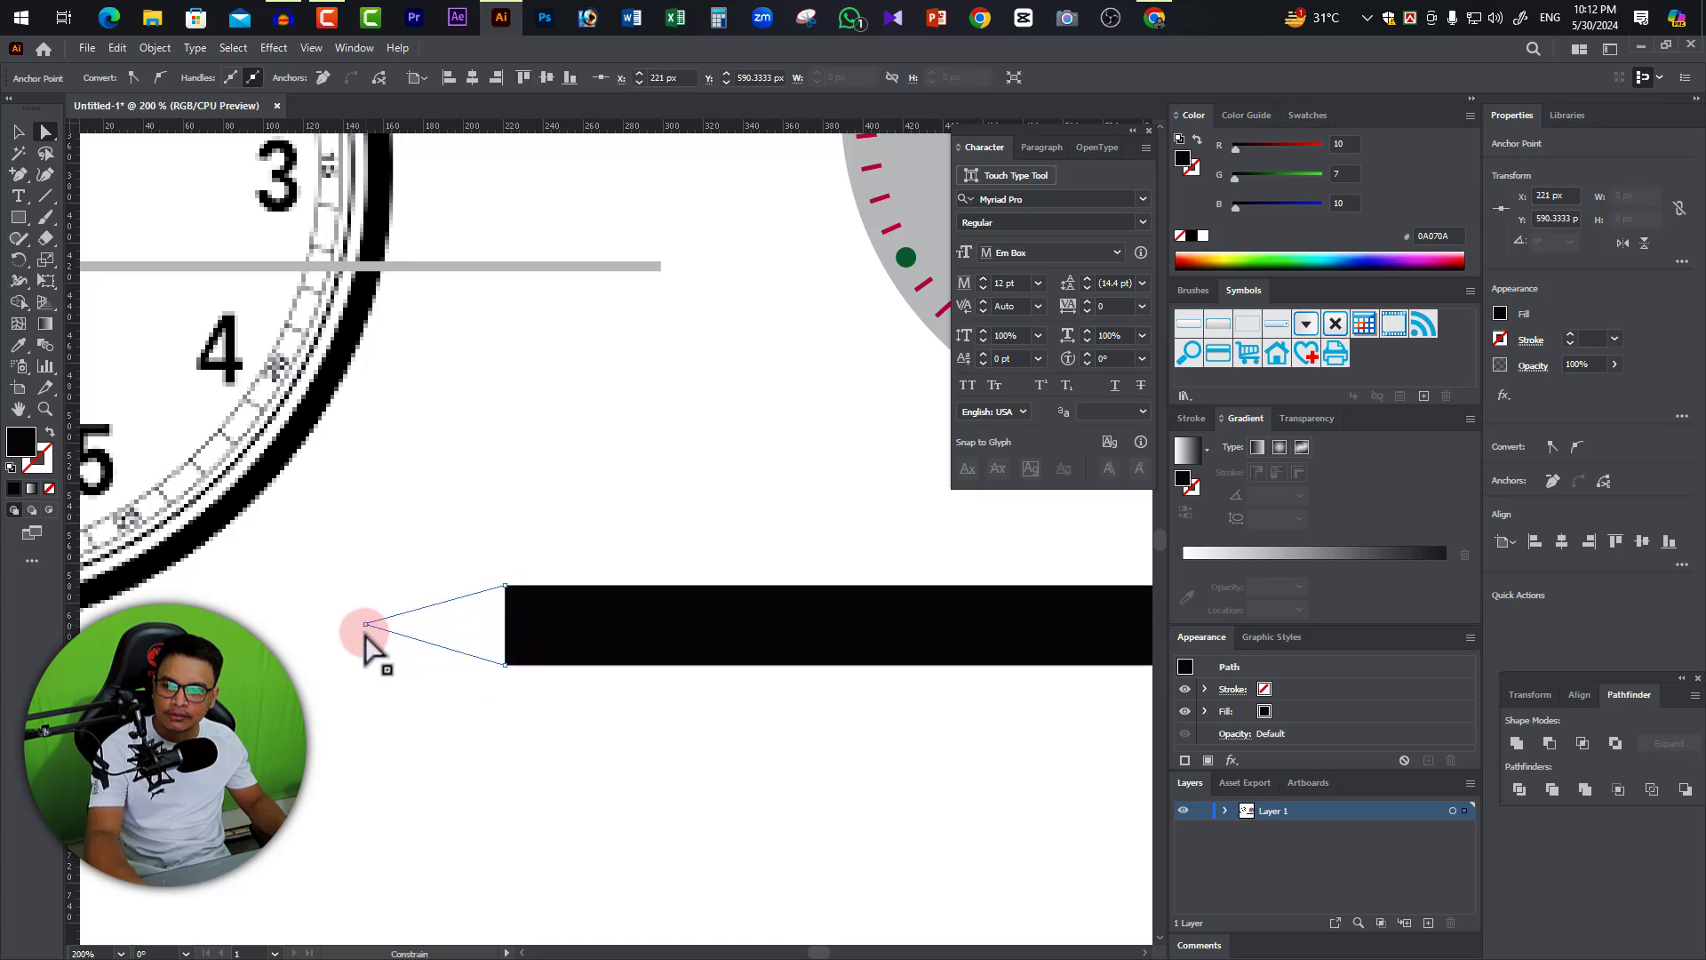
pyautogui.scroll(-3, 628, 587)
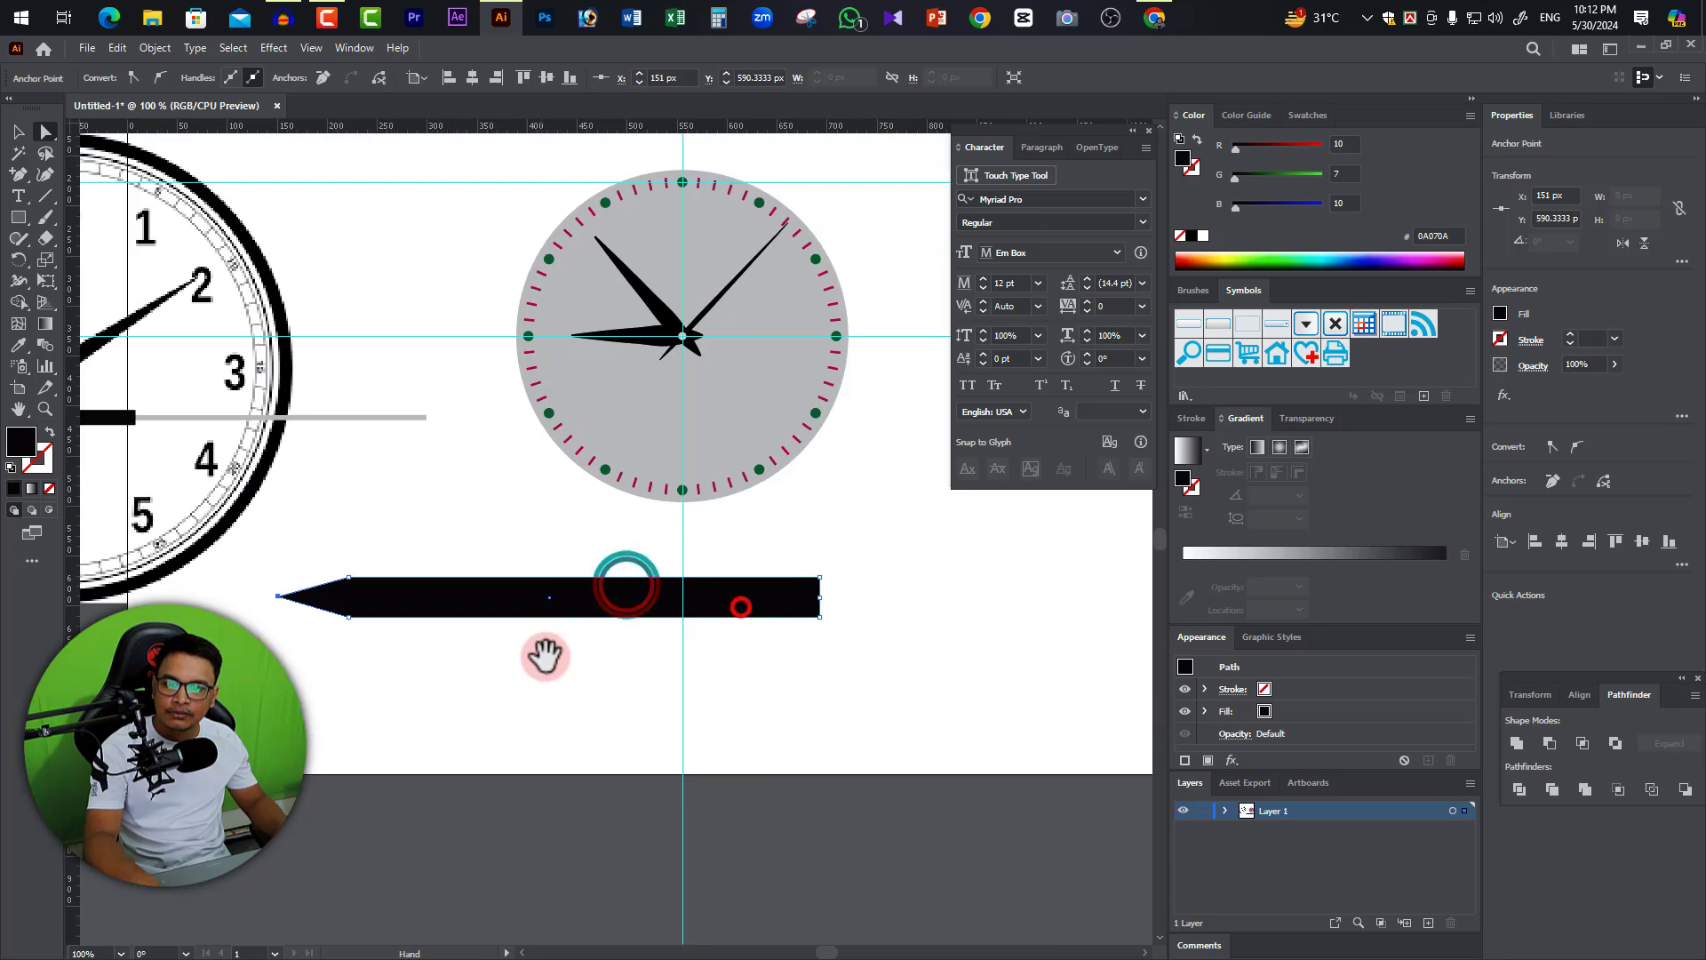
pyautogui.scroll(3, 633, 605)
# Drag the bar's bottom-right corner up onto the top-right corner so it tapers.
pyautogui.click(632, 605)
pyautogui.moveTo(779, 514)
pyautogui.mouseDown()
pyautogui.moveTo(609, 647)
pyautogui.moveTo(665, 559)
pyautogui.mouseUp()
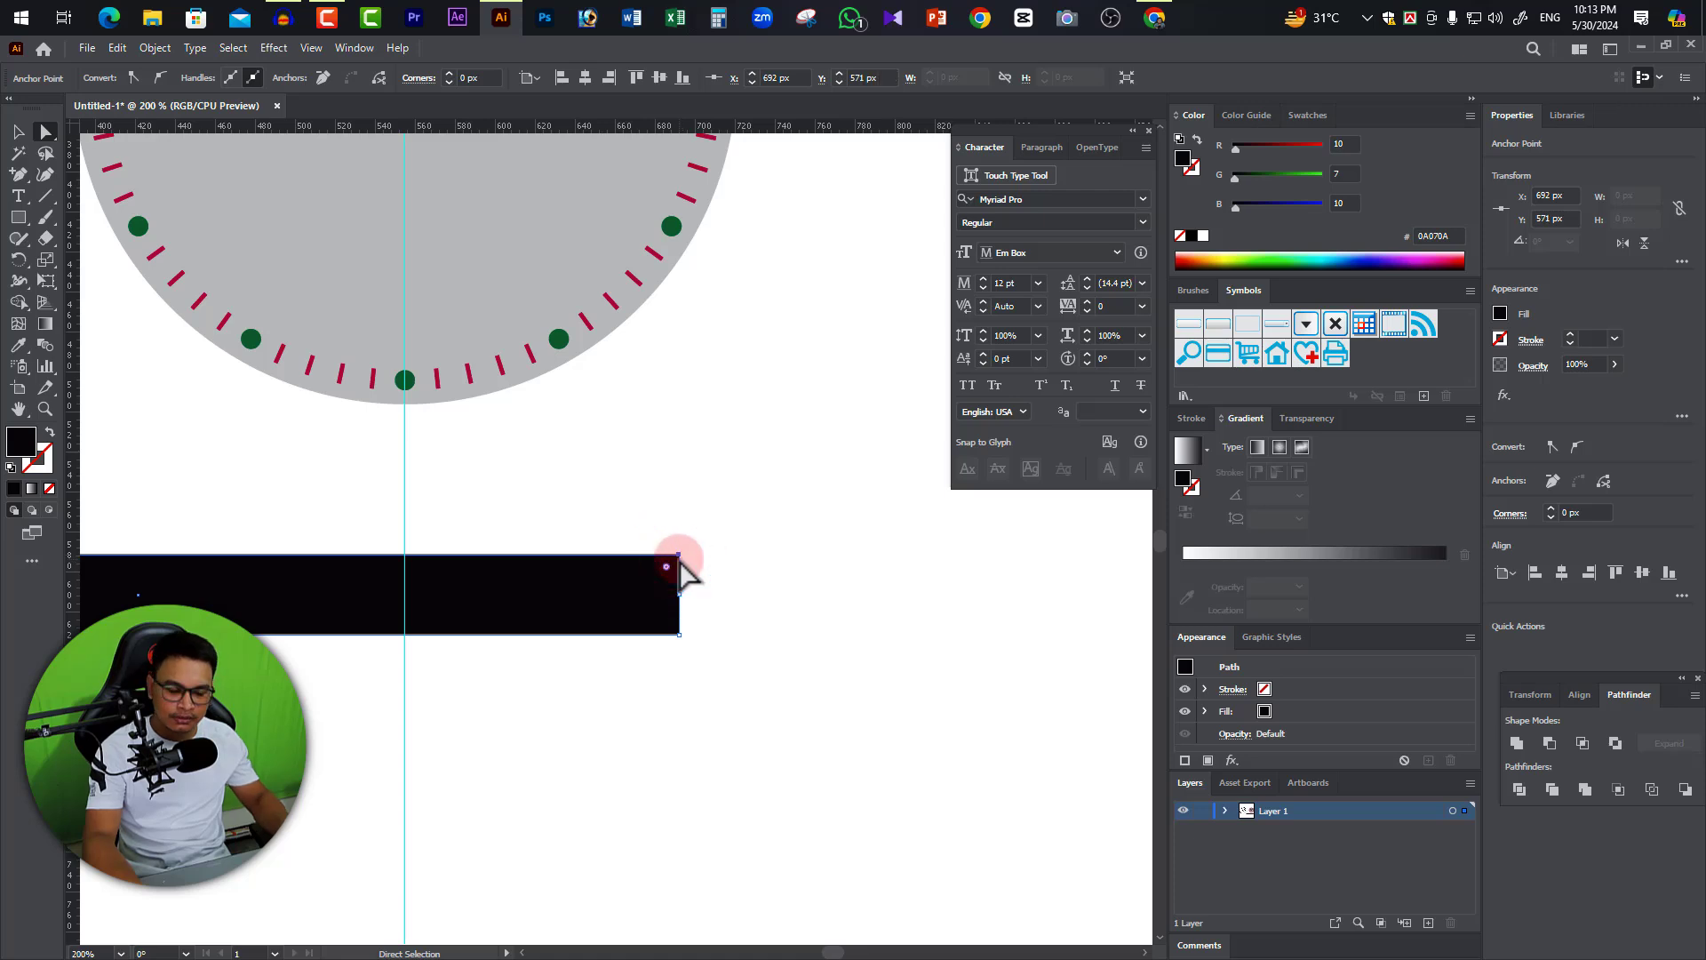
pyautogui.hotkey('shift', 'Down')
pyautogui.hotkey('shift', 'Down')
pyautogui.hotkey('shift', 'Down')
pyautogui.click(953, 678)
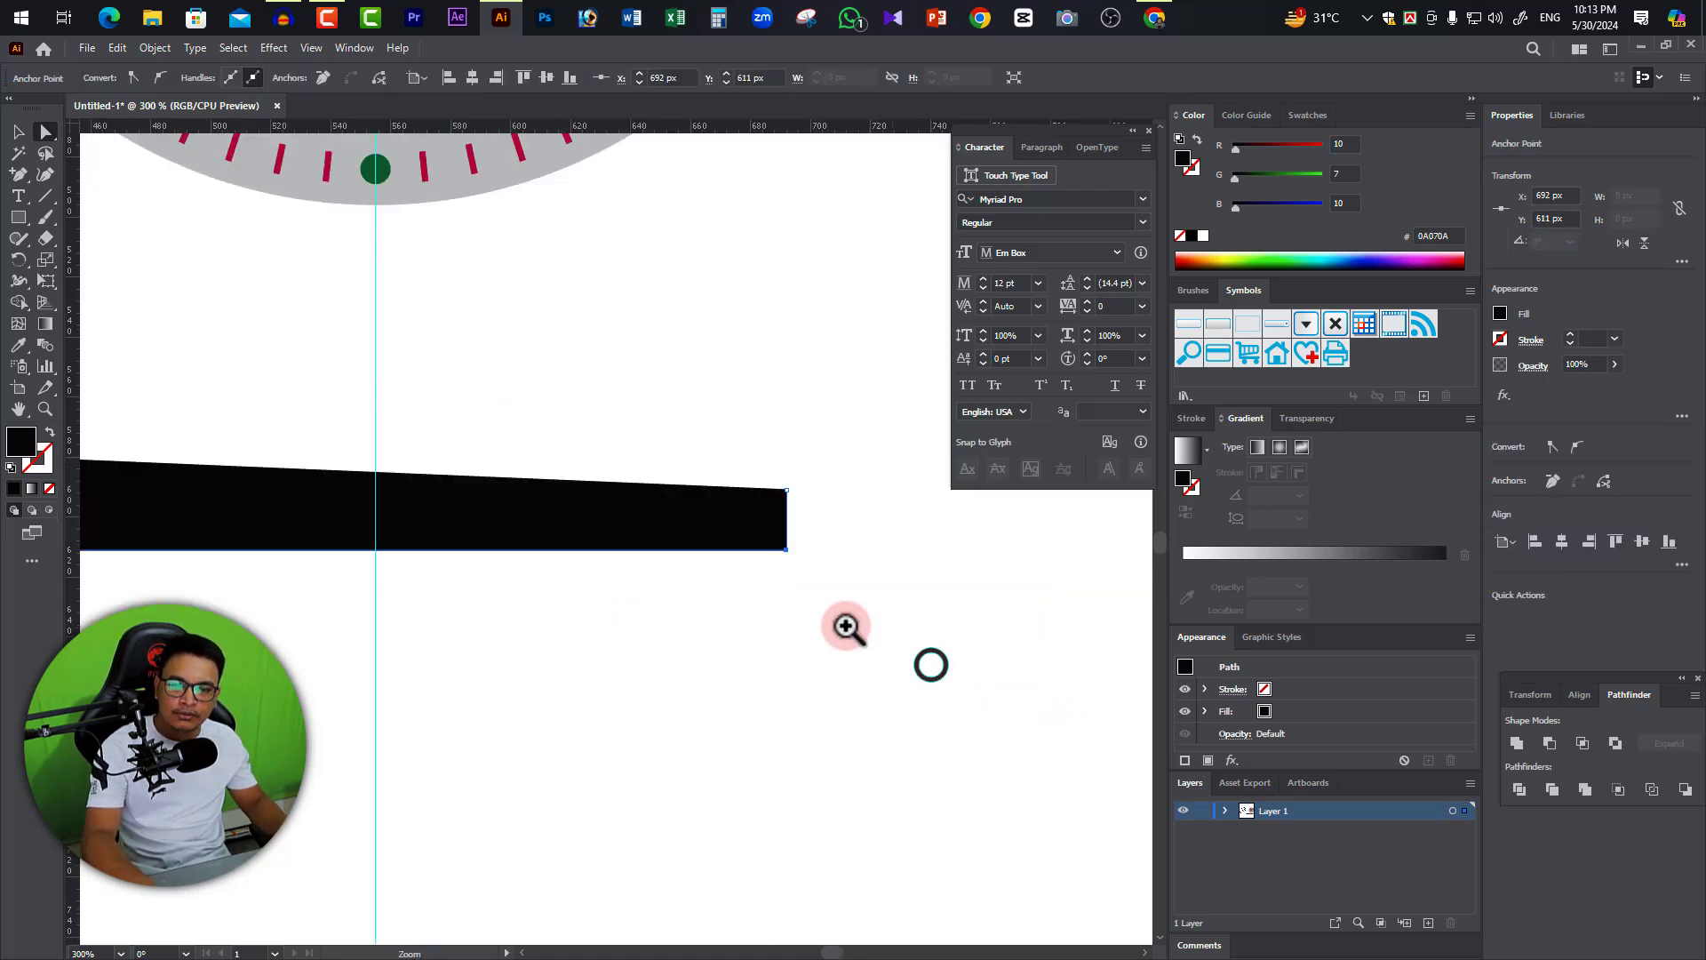
pyautogui.click(784, 557)
pyautogui.click(620, 530)
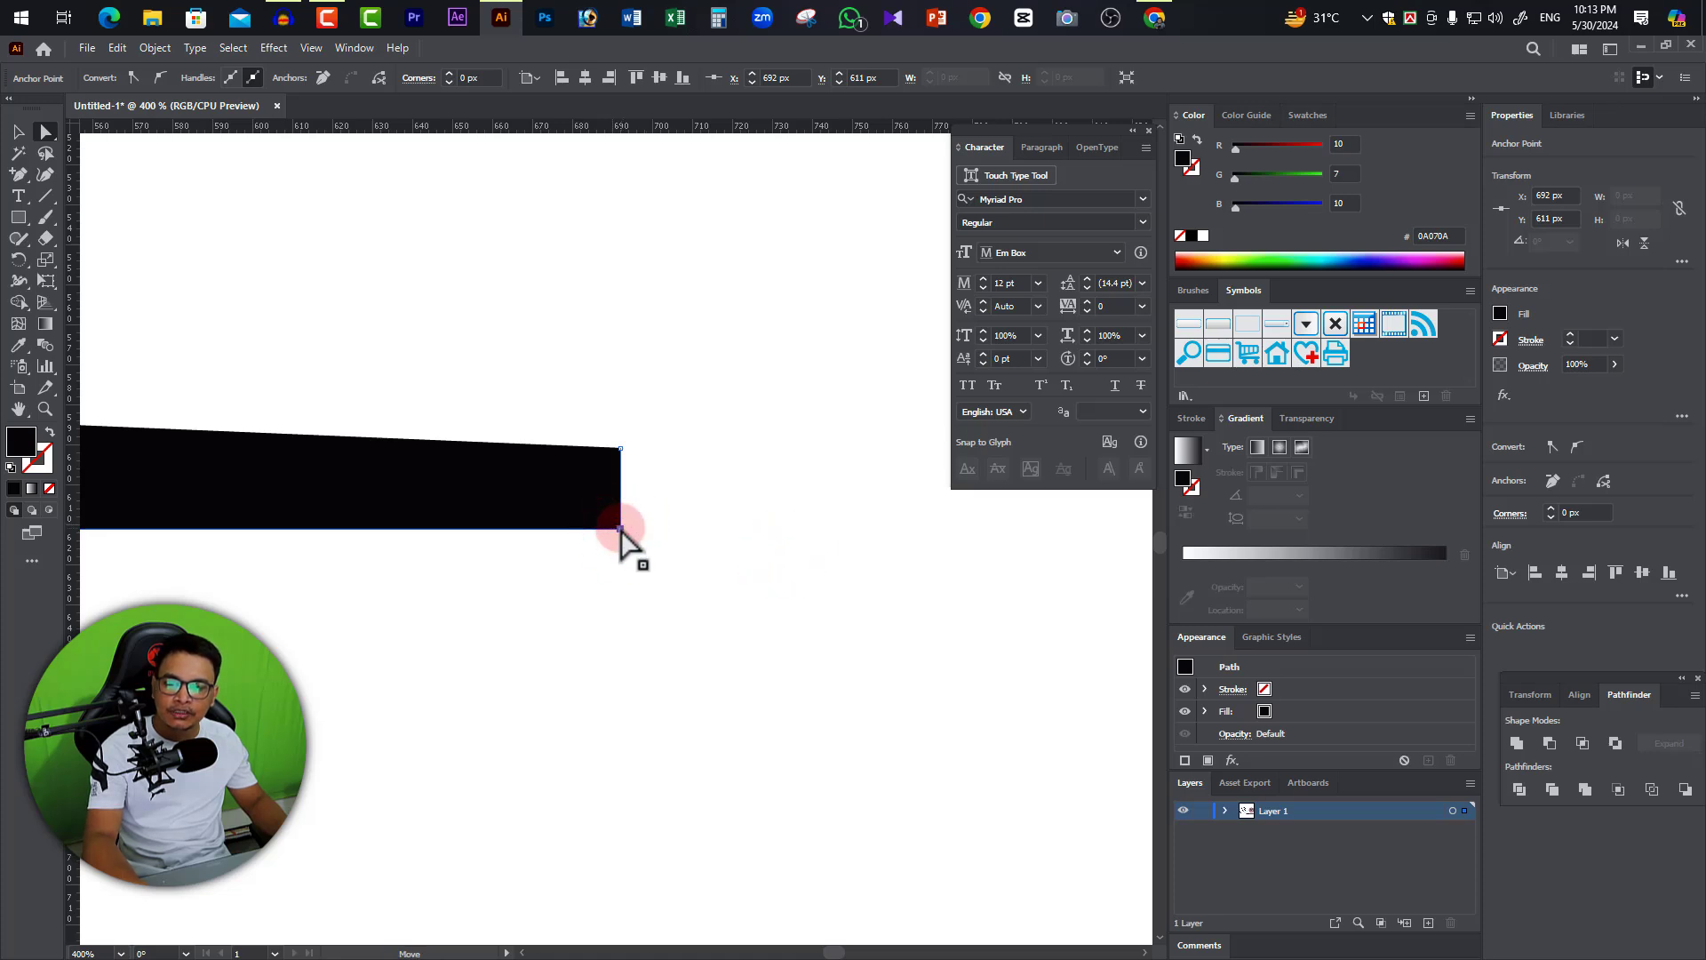
pyautogui.moveTo(620, 530); pyautogui.dragTo(620, 455)
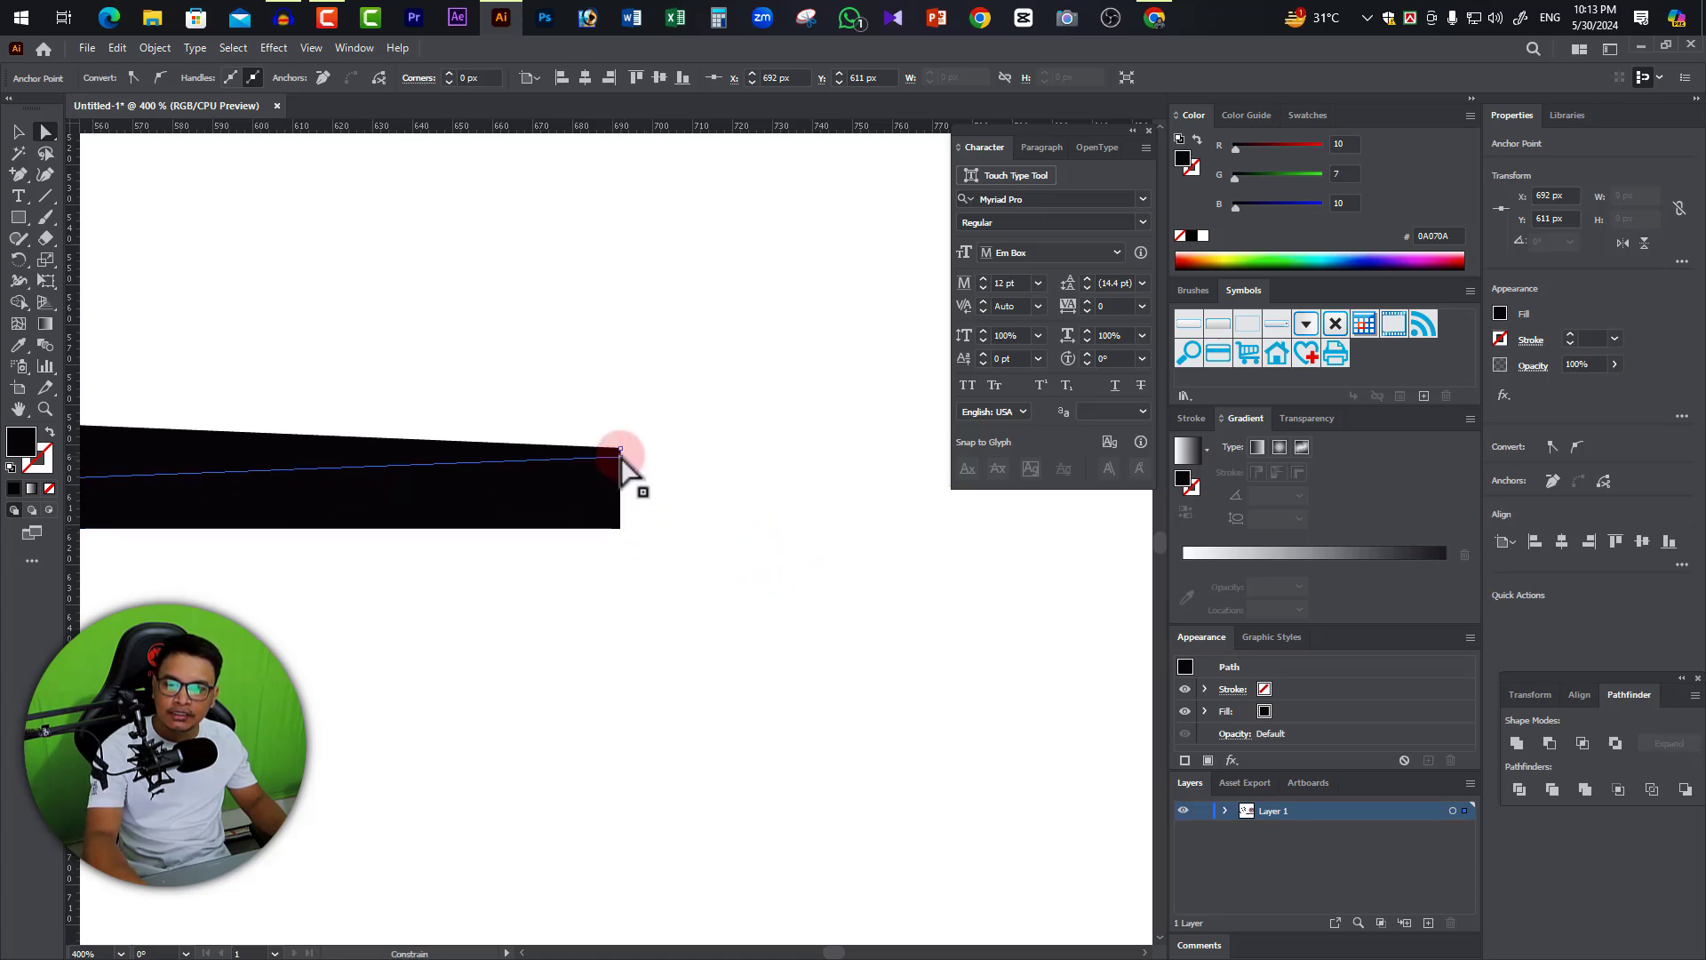
pyautogui.moveTo(621, 455); pyautogui.dragTo(620, 456)
# Move the finished tapered hand onto the left clock.
pyautogui.keyDown('alt'); pyautogui.click(595, 487); pyautogui.keyUp('alt')
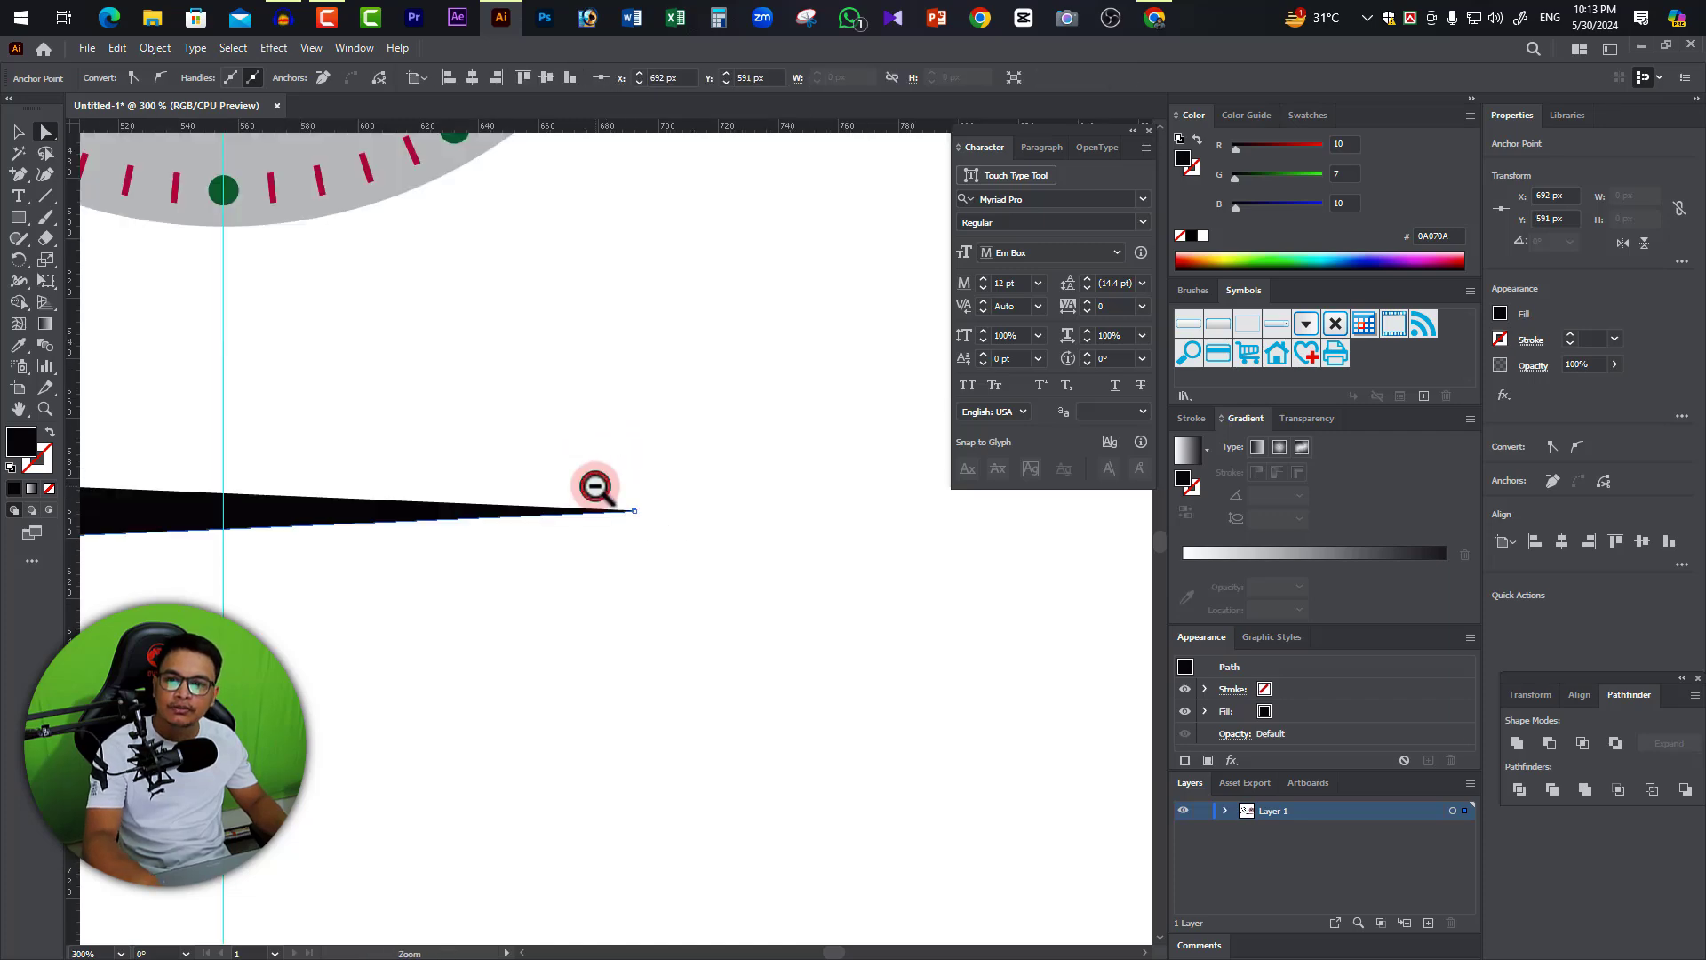
pyautogui.keyDown('alt'); pyautogui.click(427, 727); pyautogui.keyUp('alt')
pyautogui.click(711, 689)
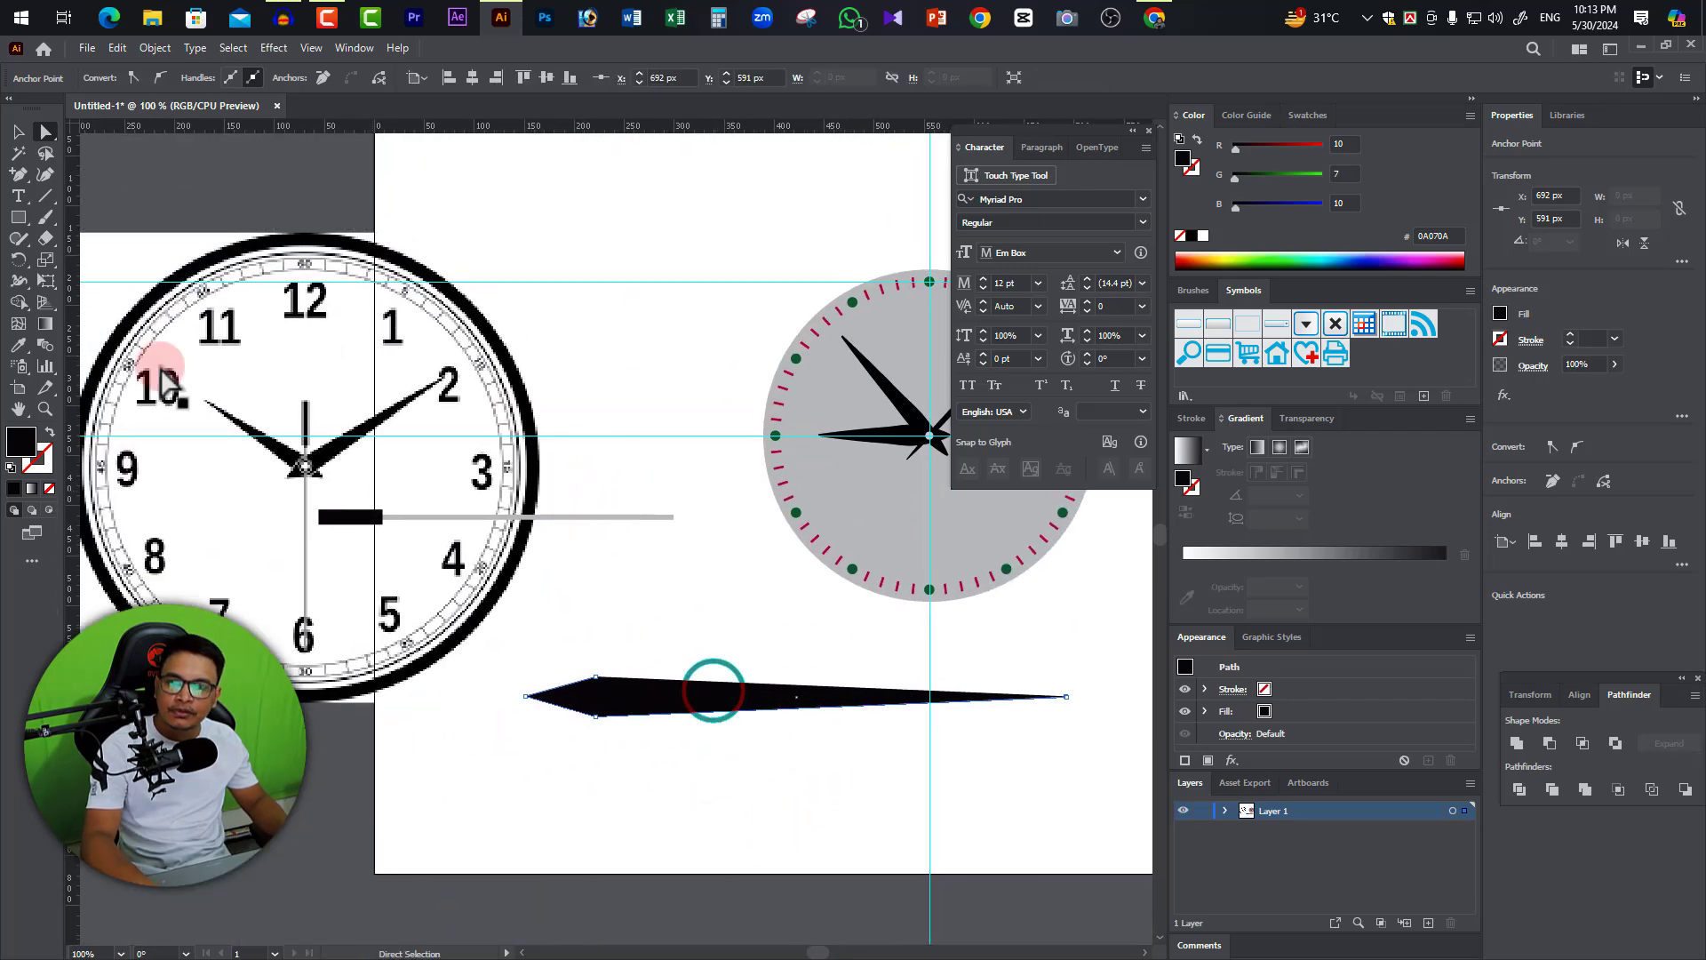
pyautogui.click(18, 132)
pyautogui.click(602, 689)
pyautogui.click(671, 779)
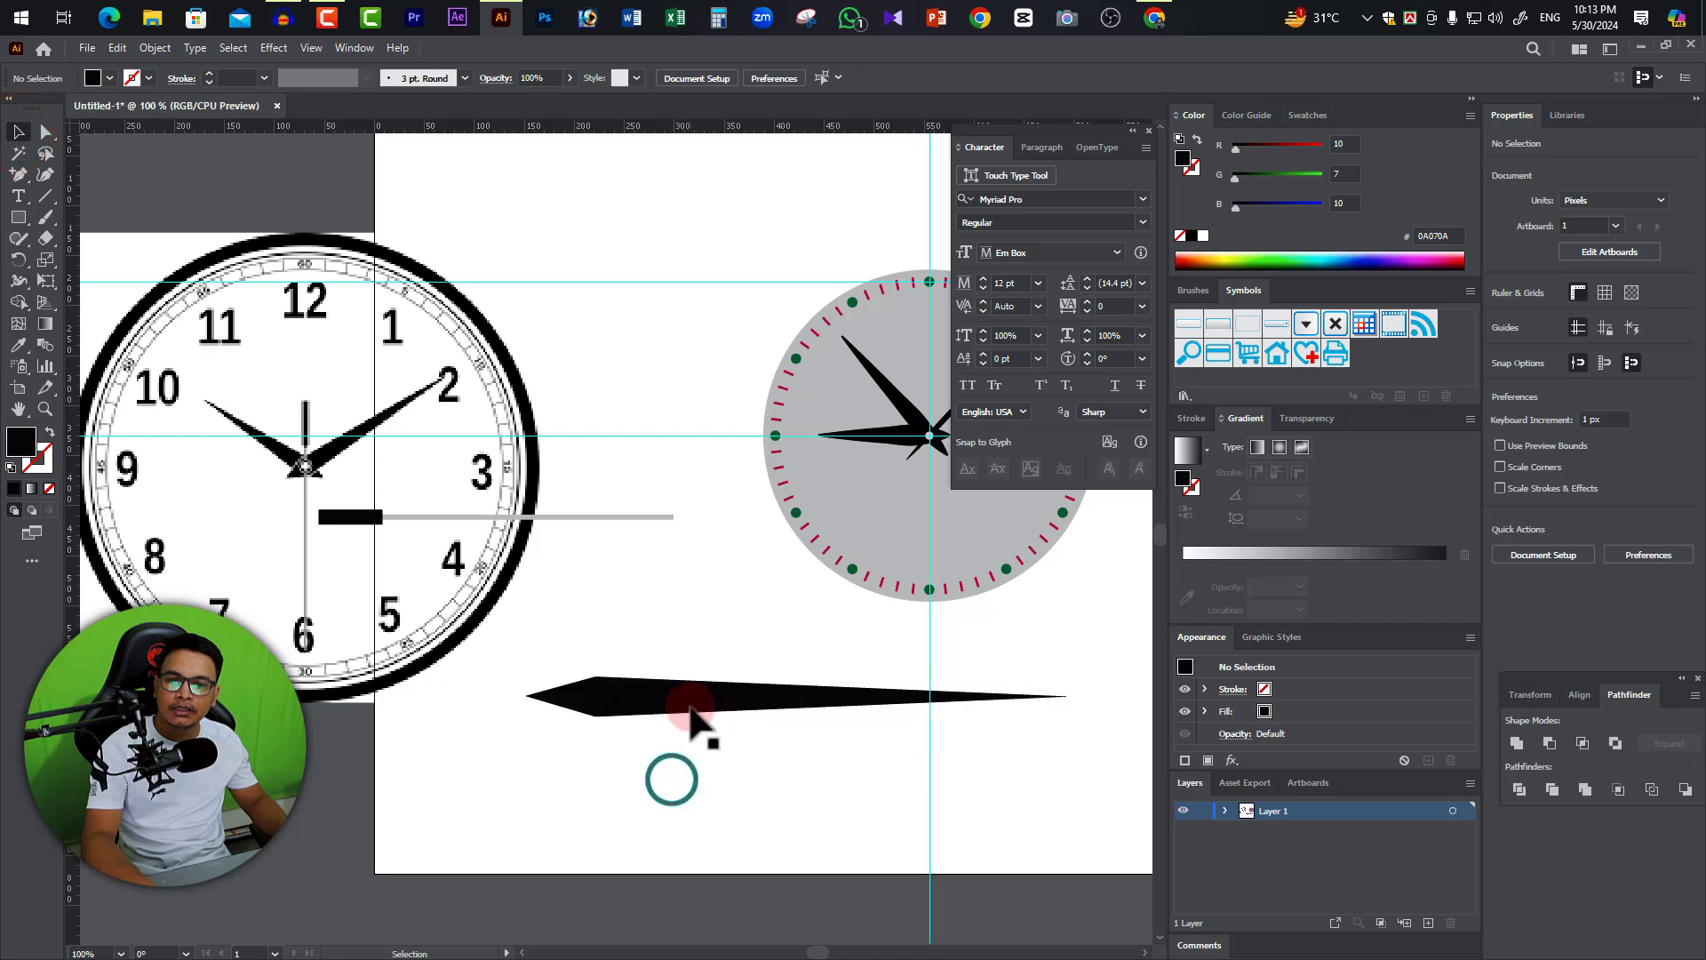
pyautogui.moveTo(691, 717)
pyautogui.mouseDown()
pyautogui.moveTo(381, 488)
pyautogui.moveTo(408, 596)
pyautogui.moveTo(431, 607)
pyautogui.mouseUp()
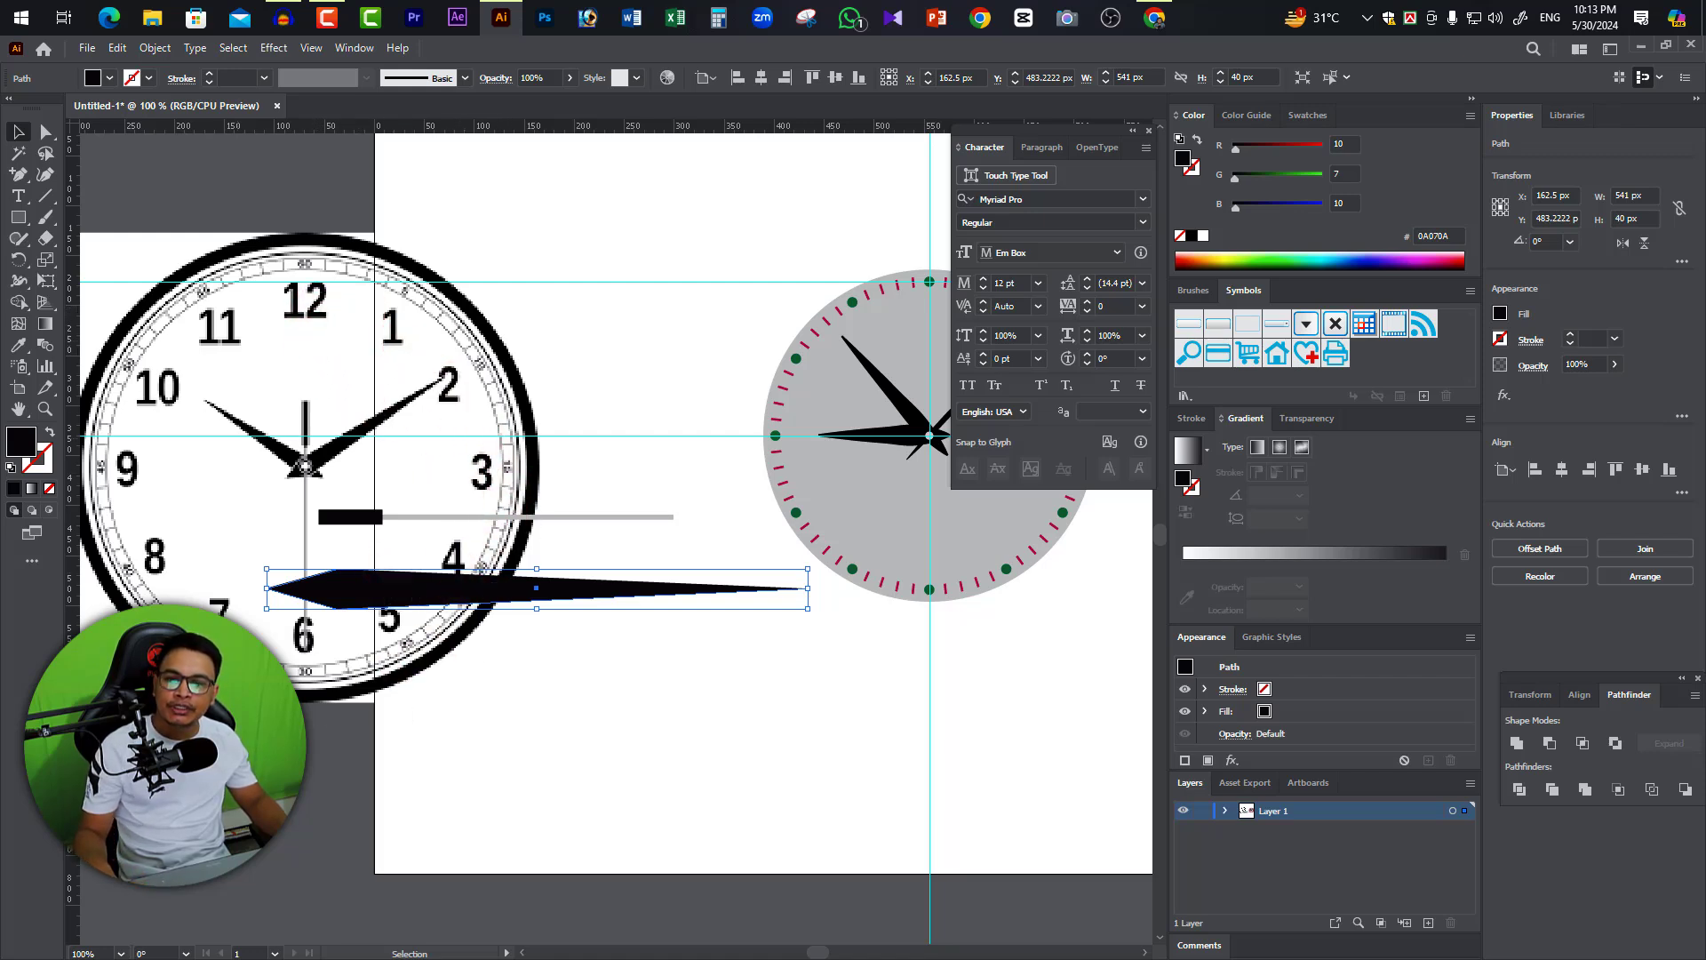
# Type a '12' label at the top of the grey clock face.
pyautogui.click(898, 590)
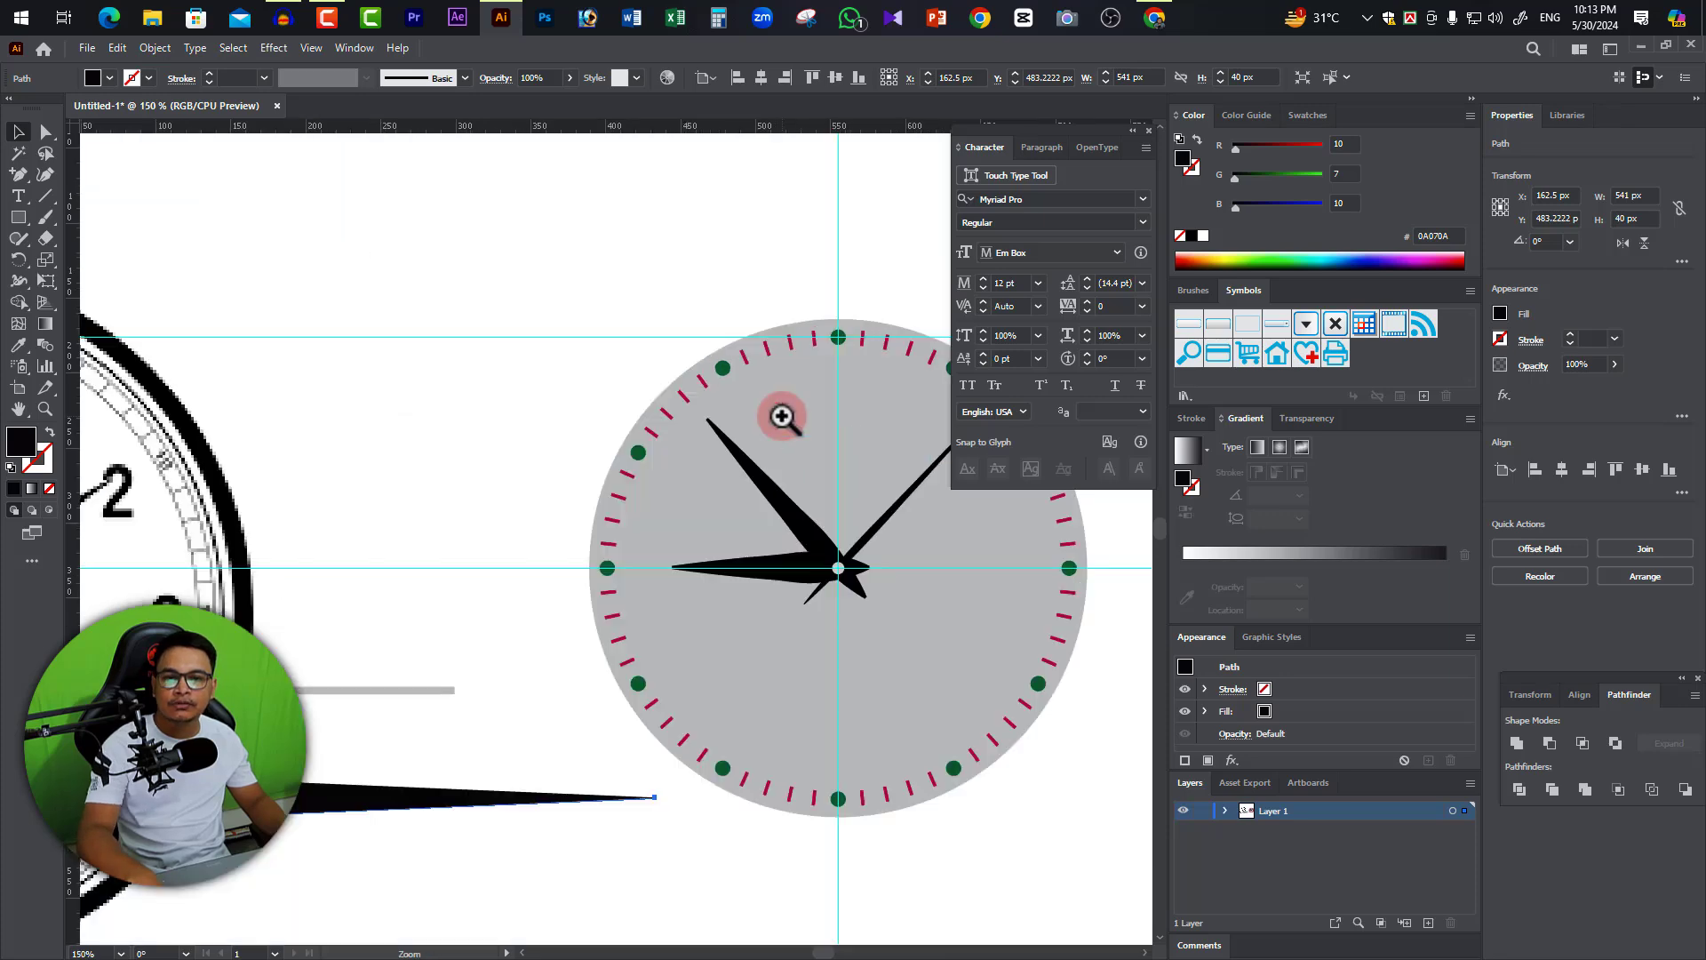
pyautogui.click(672, 651)
pyautogui.moveTo(713, 511); pyautogui.dragTo(742, 601)
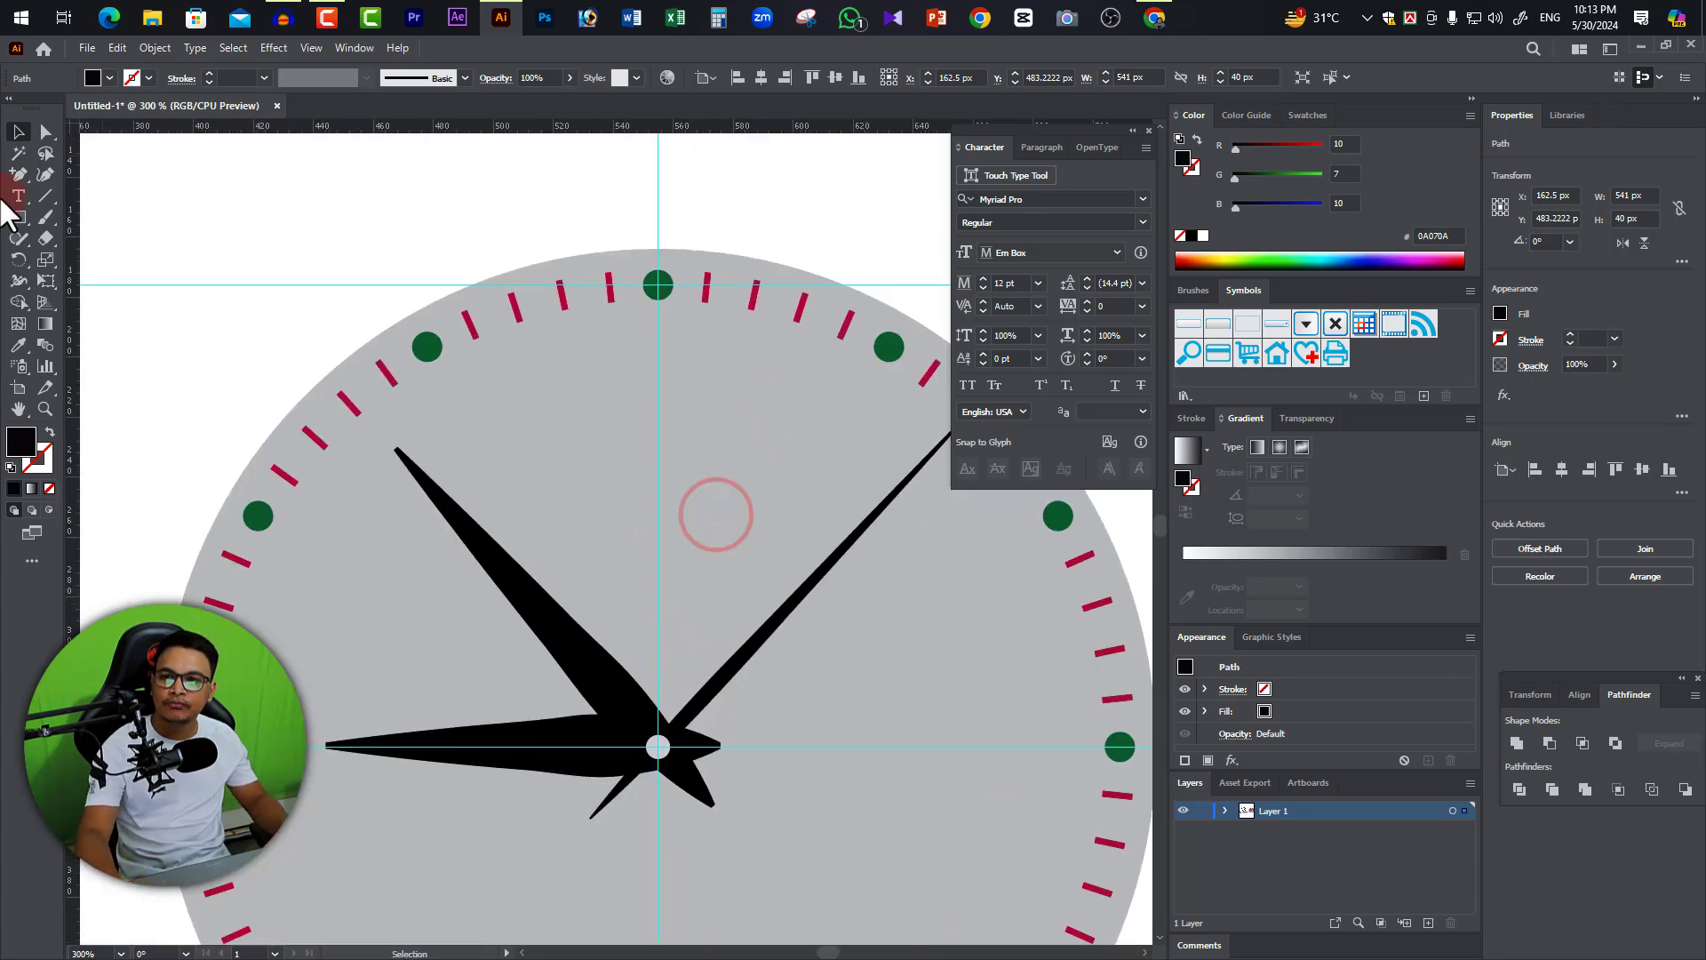
pyautogui.click(690, 413)
pyautogui.write('12')
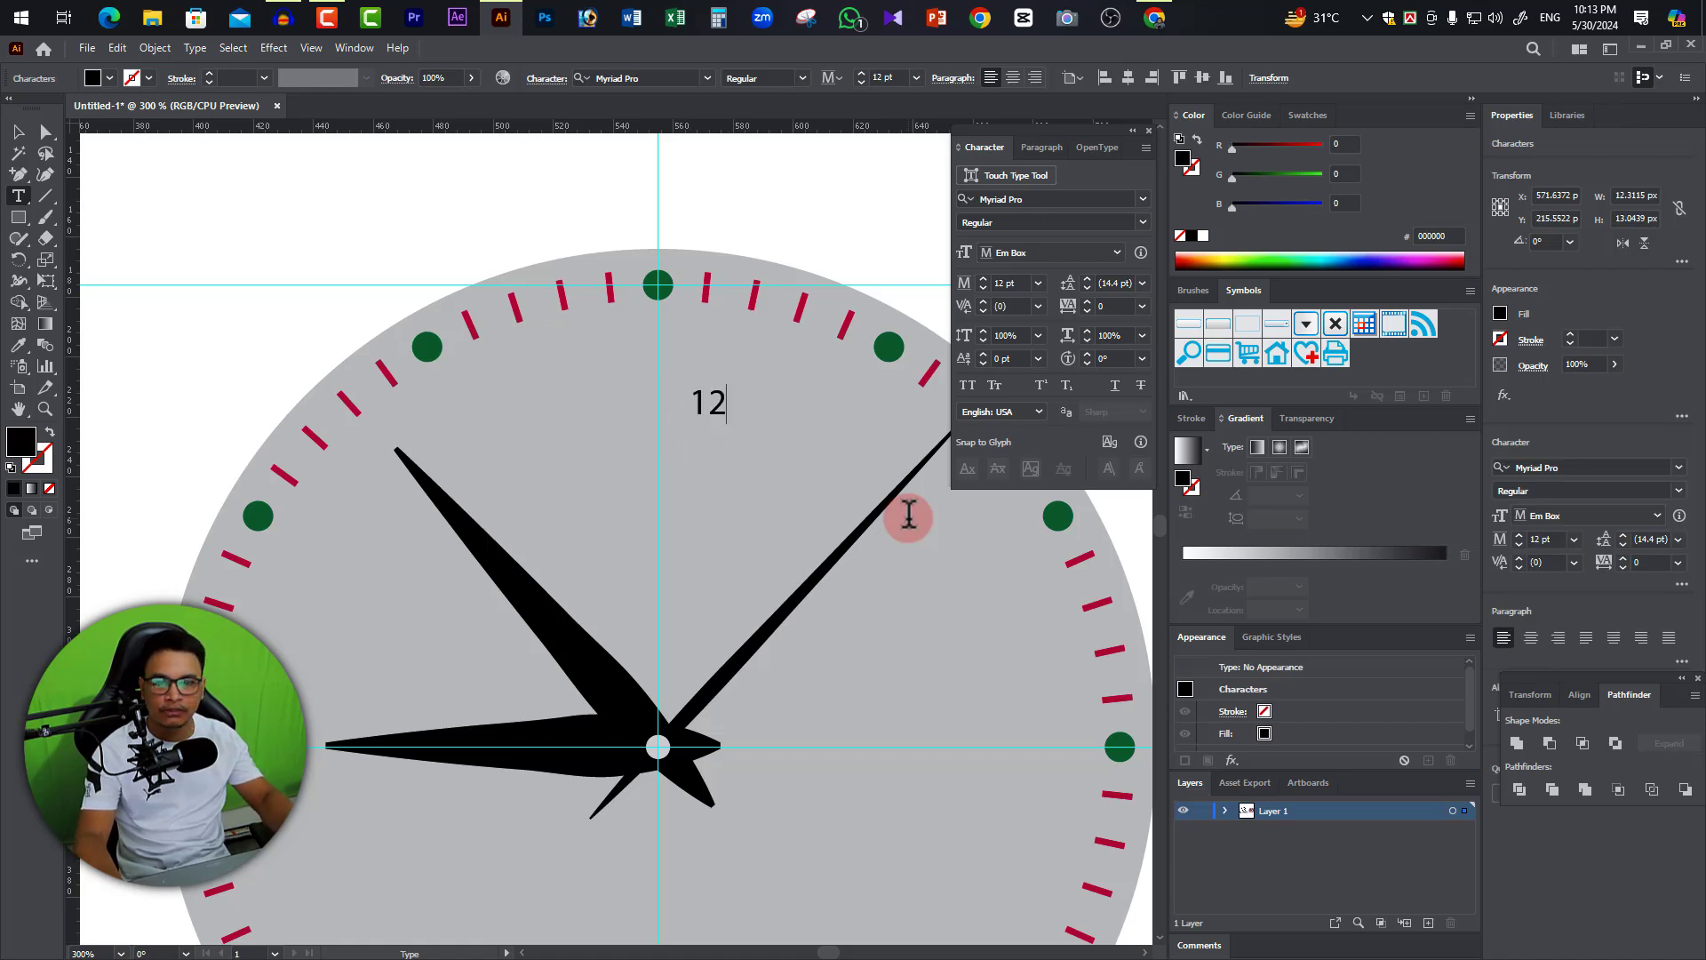
pyautogui.click(19, 134)
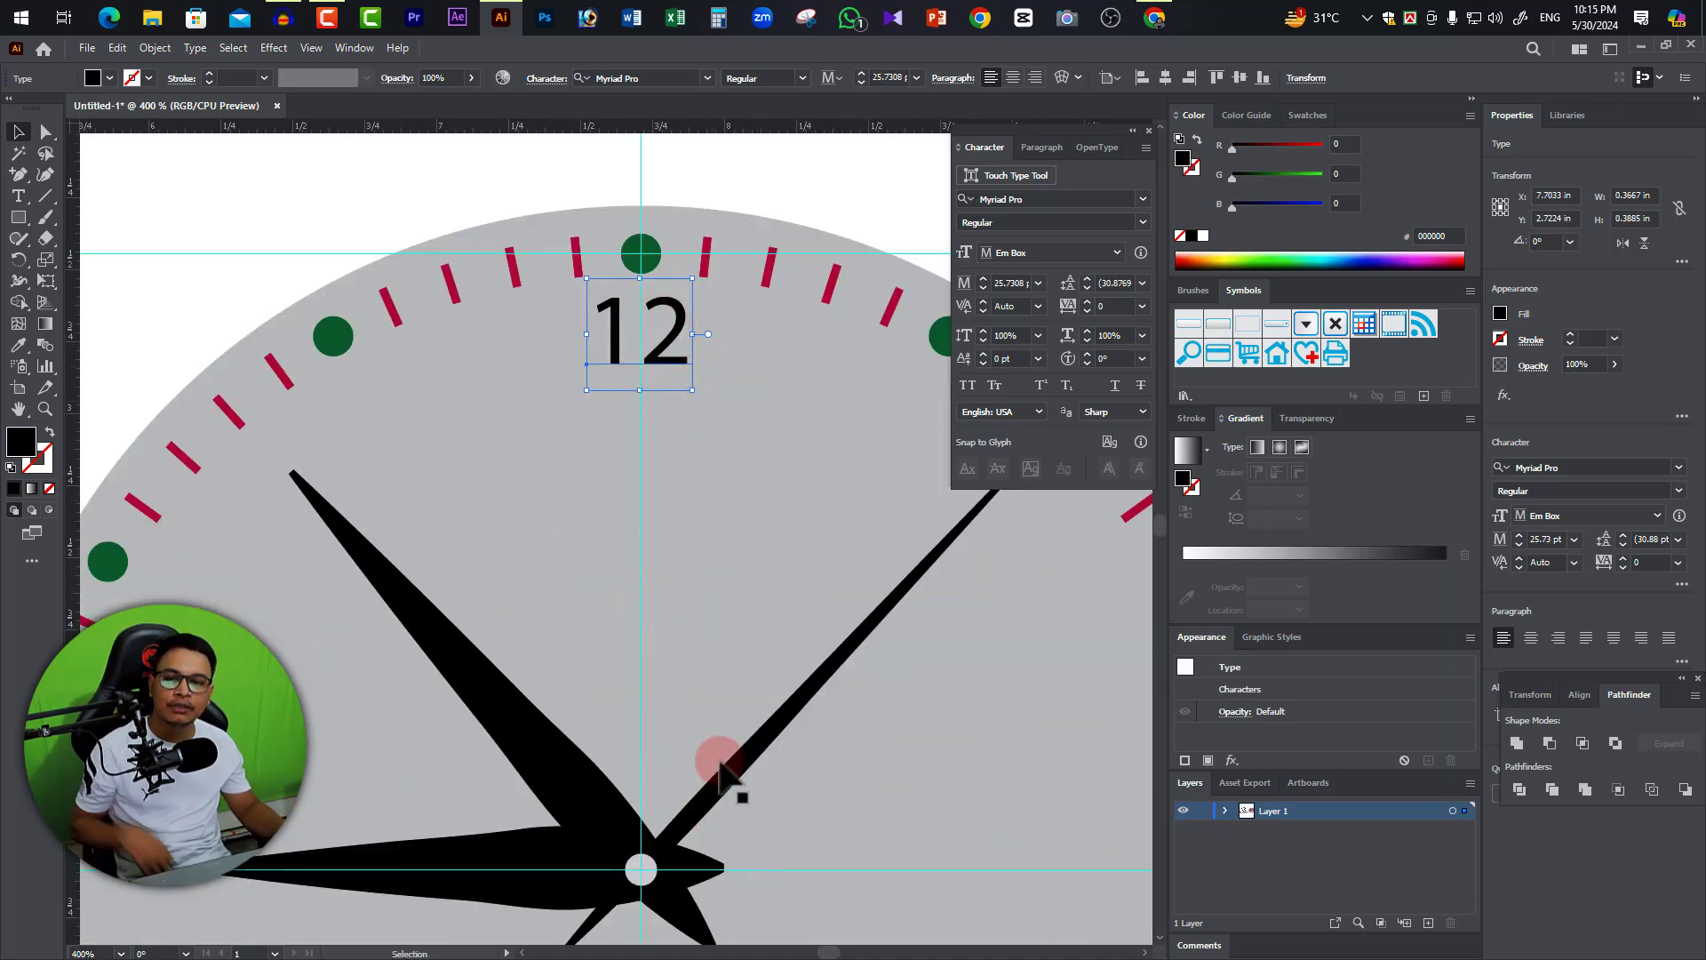
# Undo a stray rotation and set the Rotate pivot at the dial's centre.
pyautogui.click(20, 259)
pyautogui.click(549, 337)
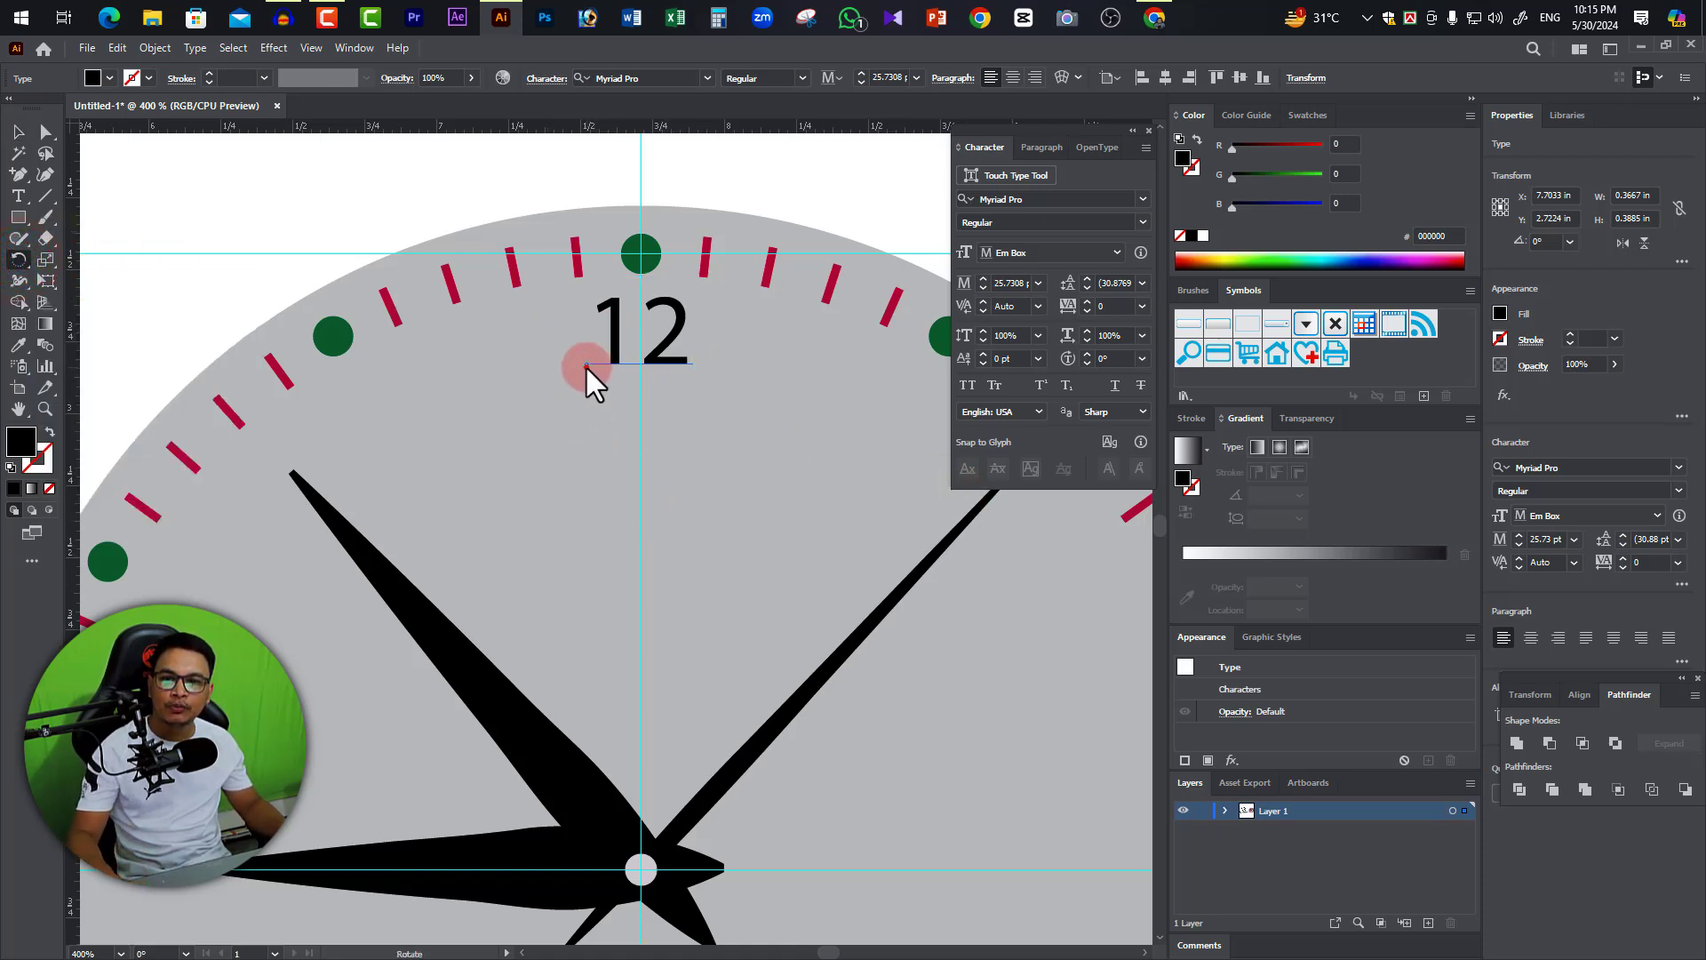
pyautogui.moveTo(585, 364); pyautogui.dragTo(683, 654)
pyautogui.press('v')
pyautogui.hotkey('ctrl', 'z')
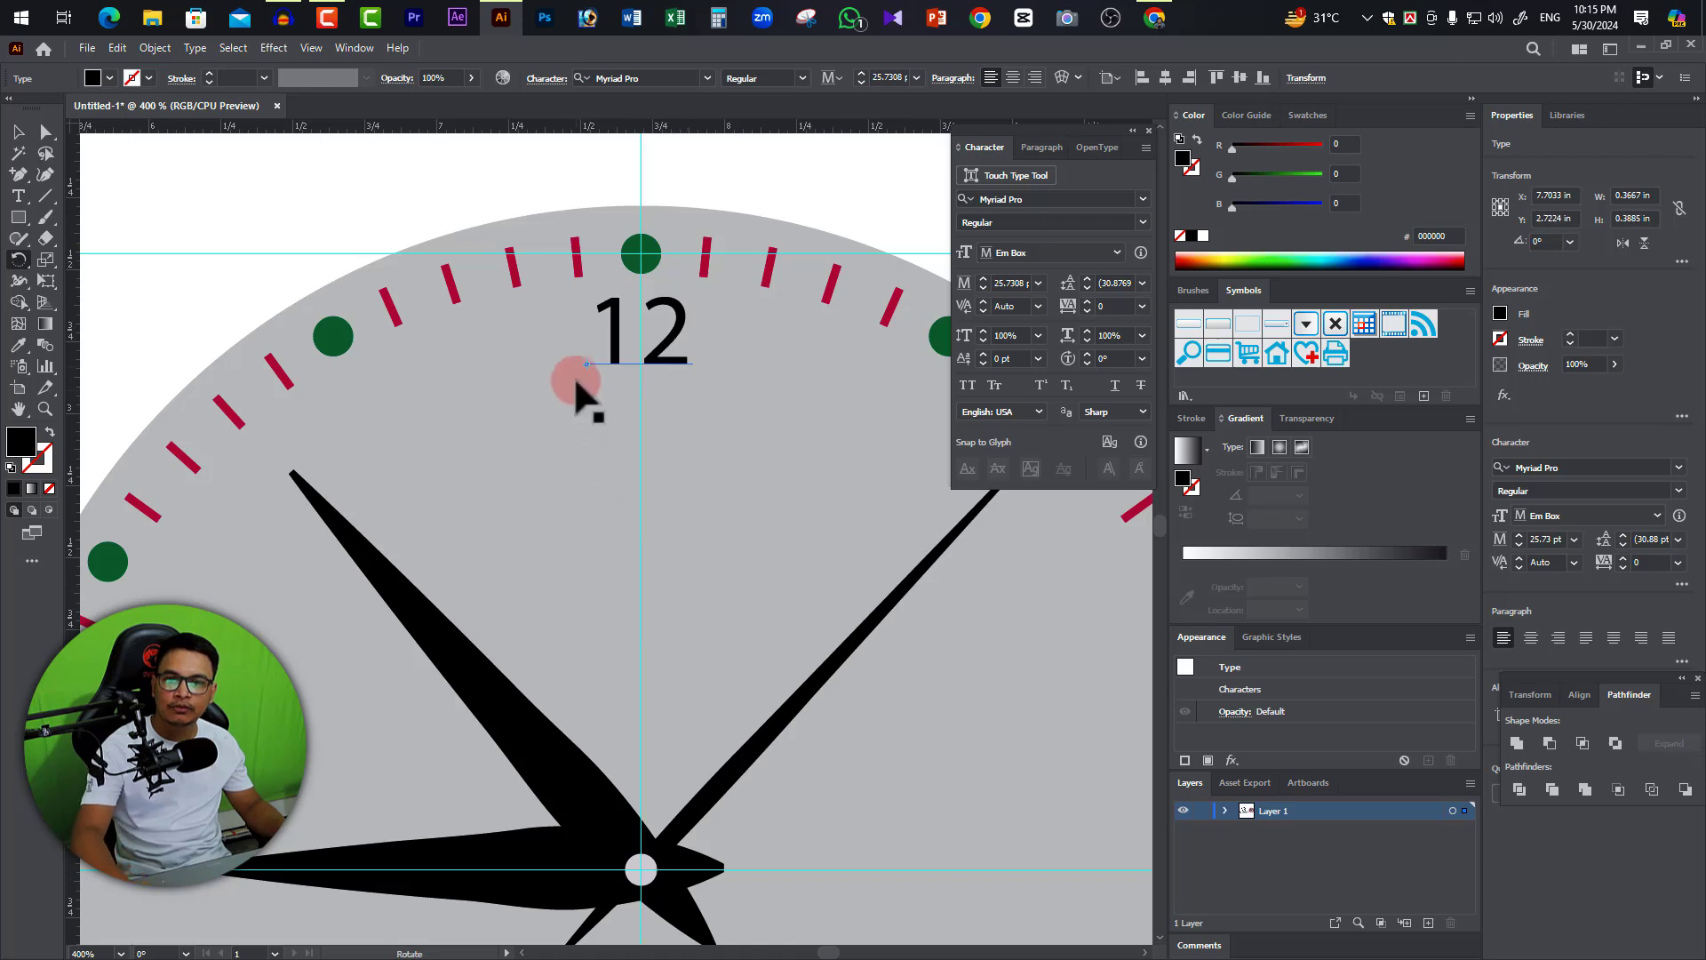
pyautogui.click(640, 867)
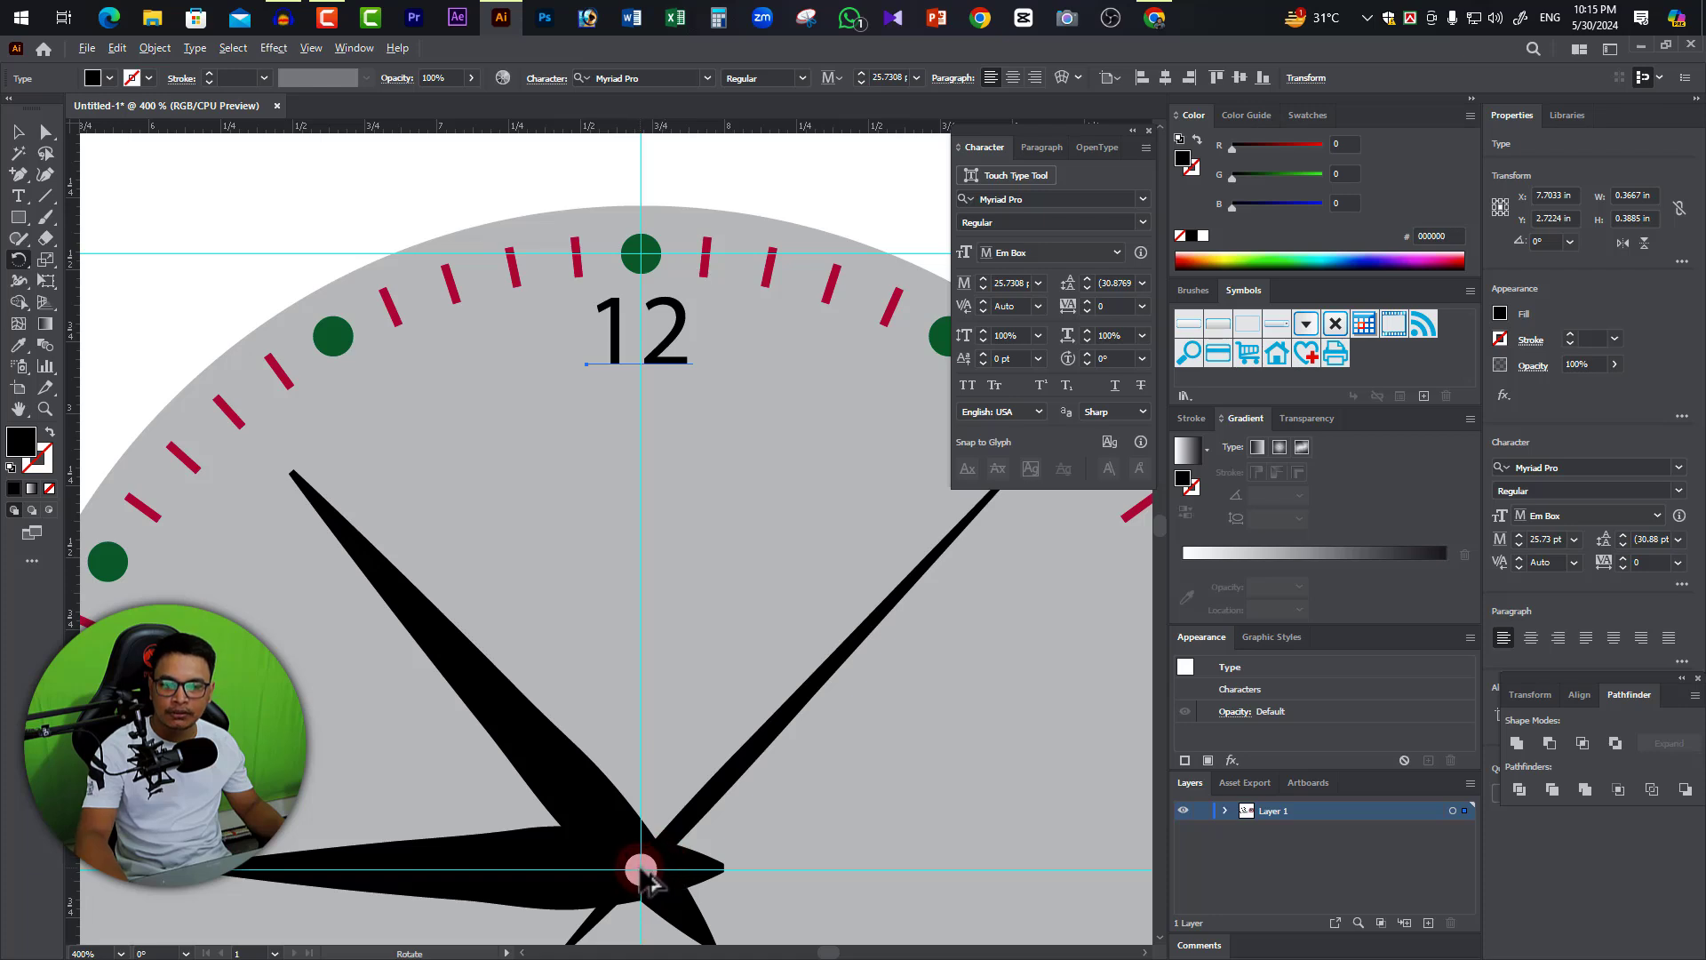
pyautogui.click(38, 298)
pyautogui.click(659, 867)
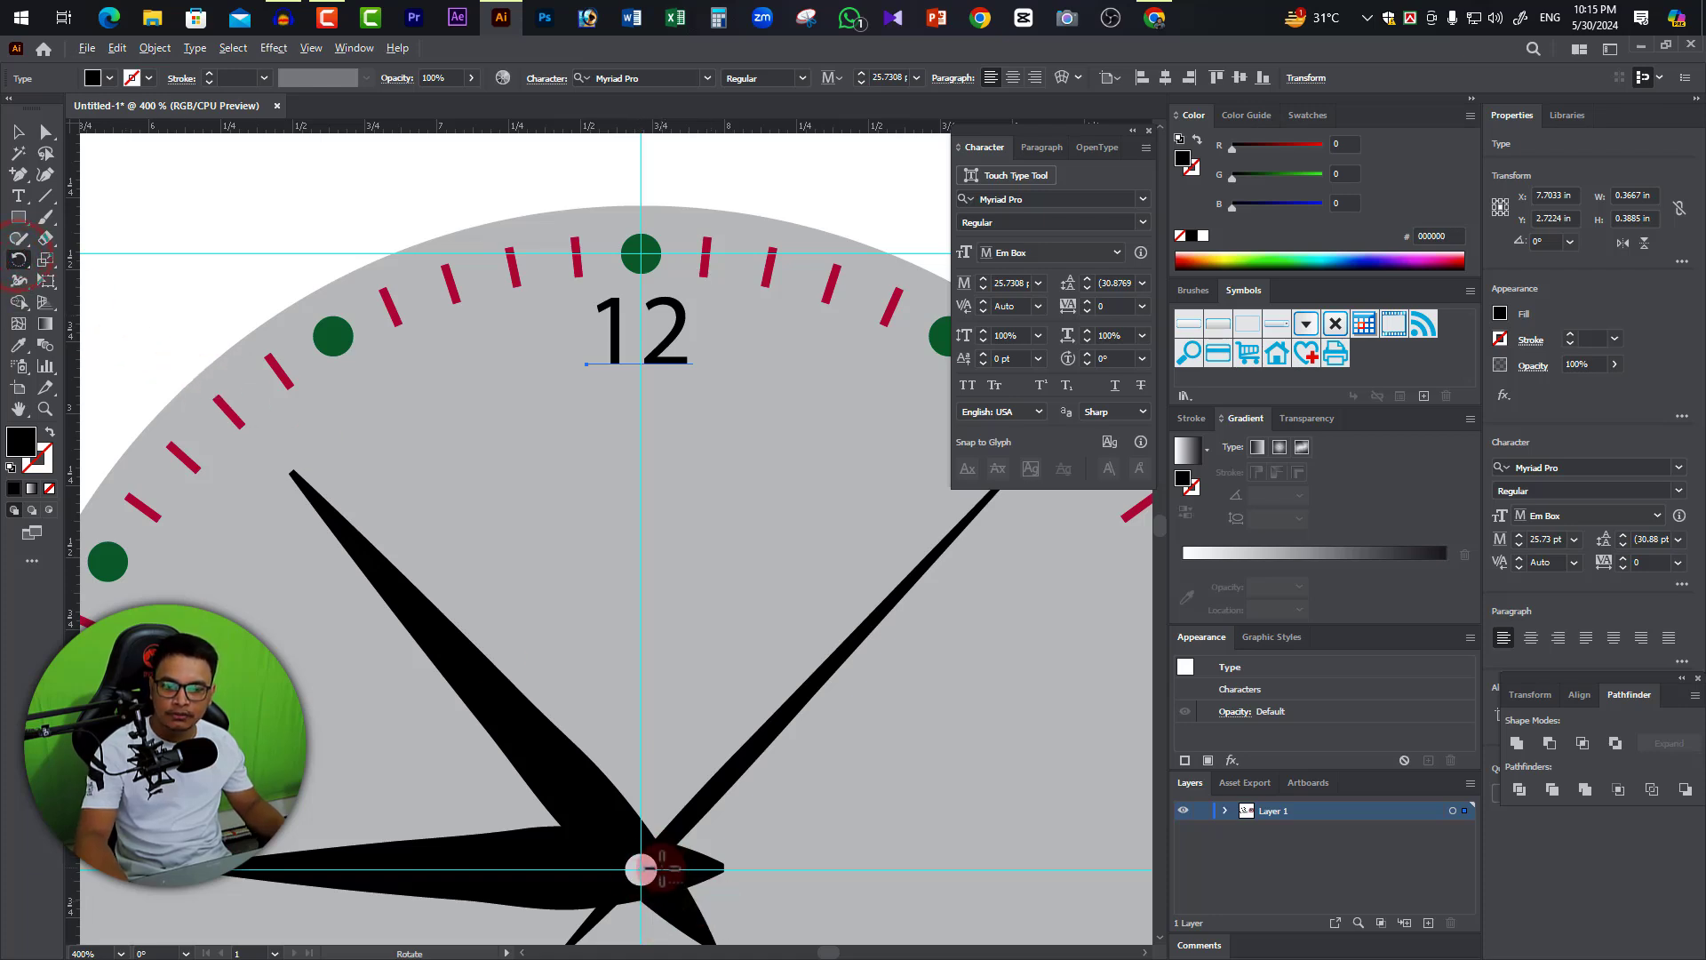
pyautogui.keyDown('alt'); pyautogui.click(640, 869); pyautogui.keyUp('alt')
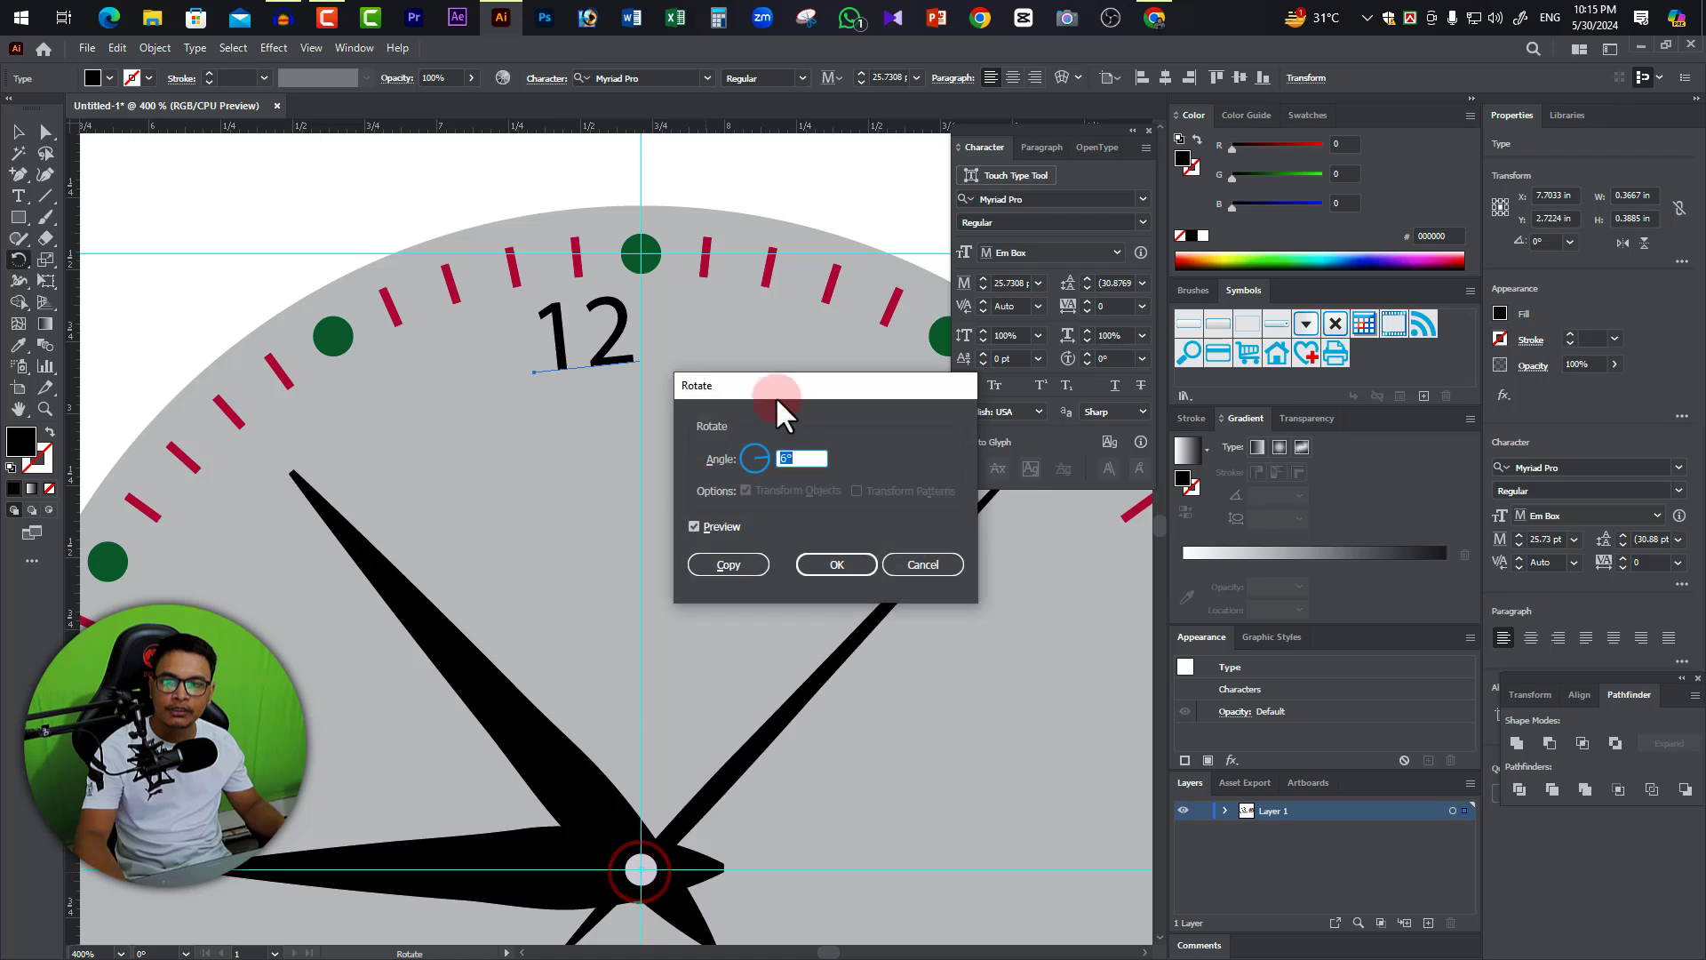
# Compute 360÷12 in Calculator and copy the 12 rotated 30° around the centre.
pyautogui.moveTo(769, 388); pyautogui.dragTo(770, 402)
pyautogui.click(788, 475)
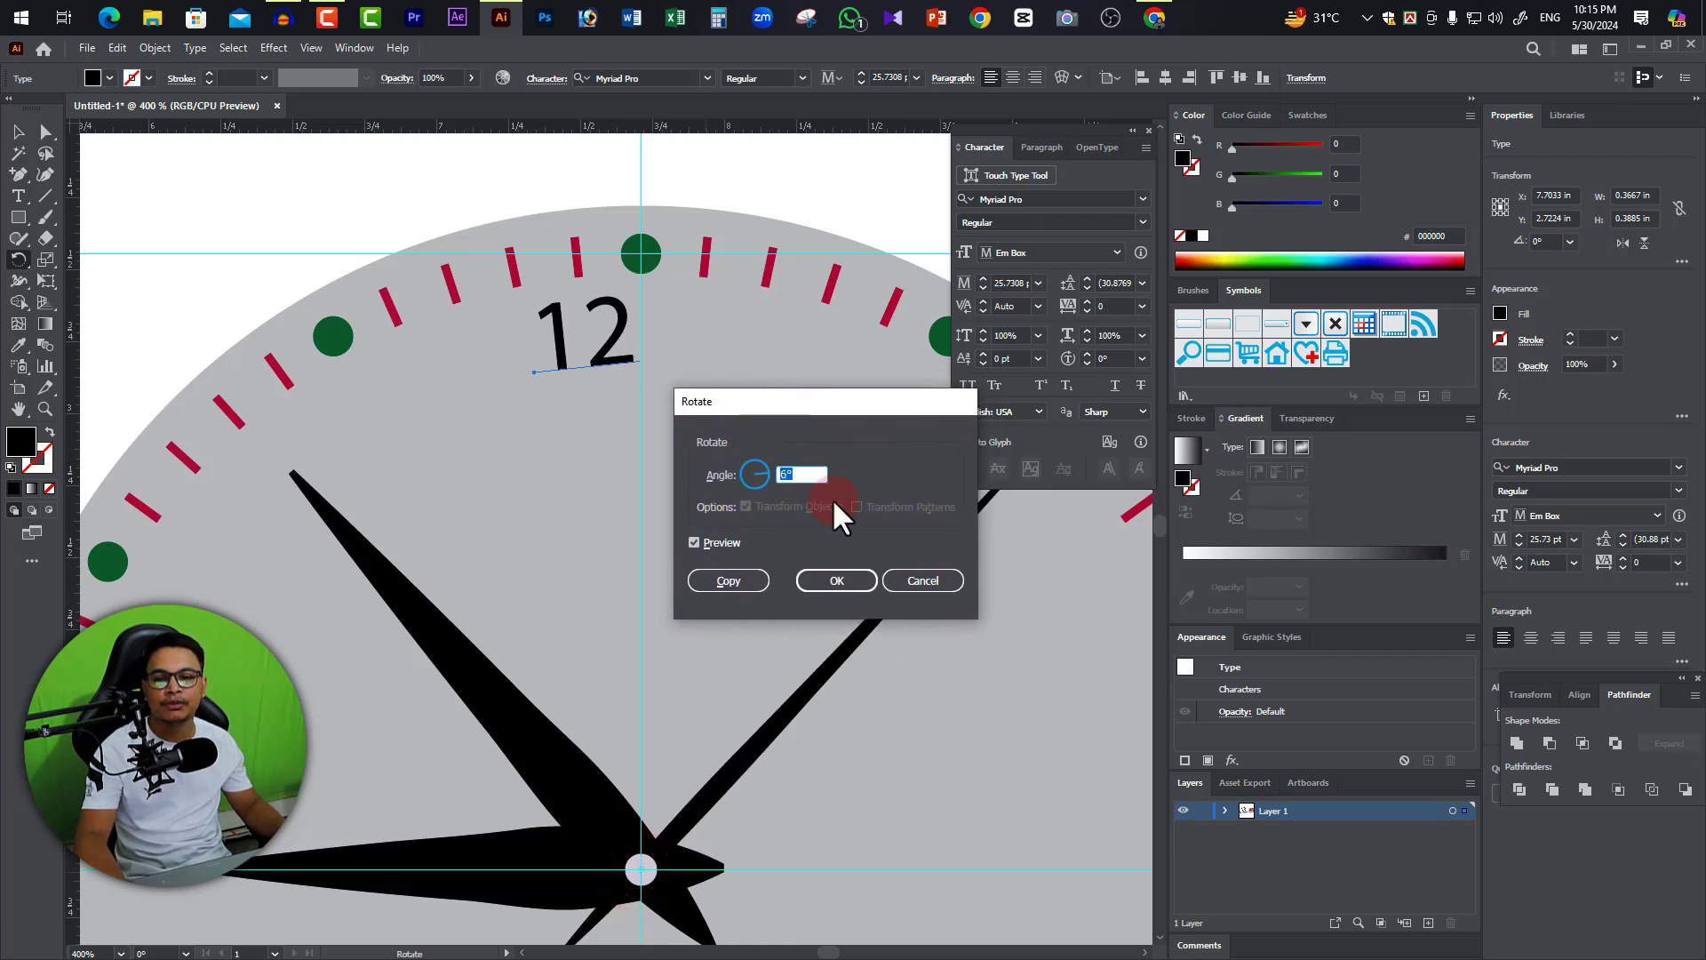
pyautogui.click(702, 25)
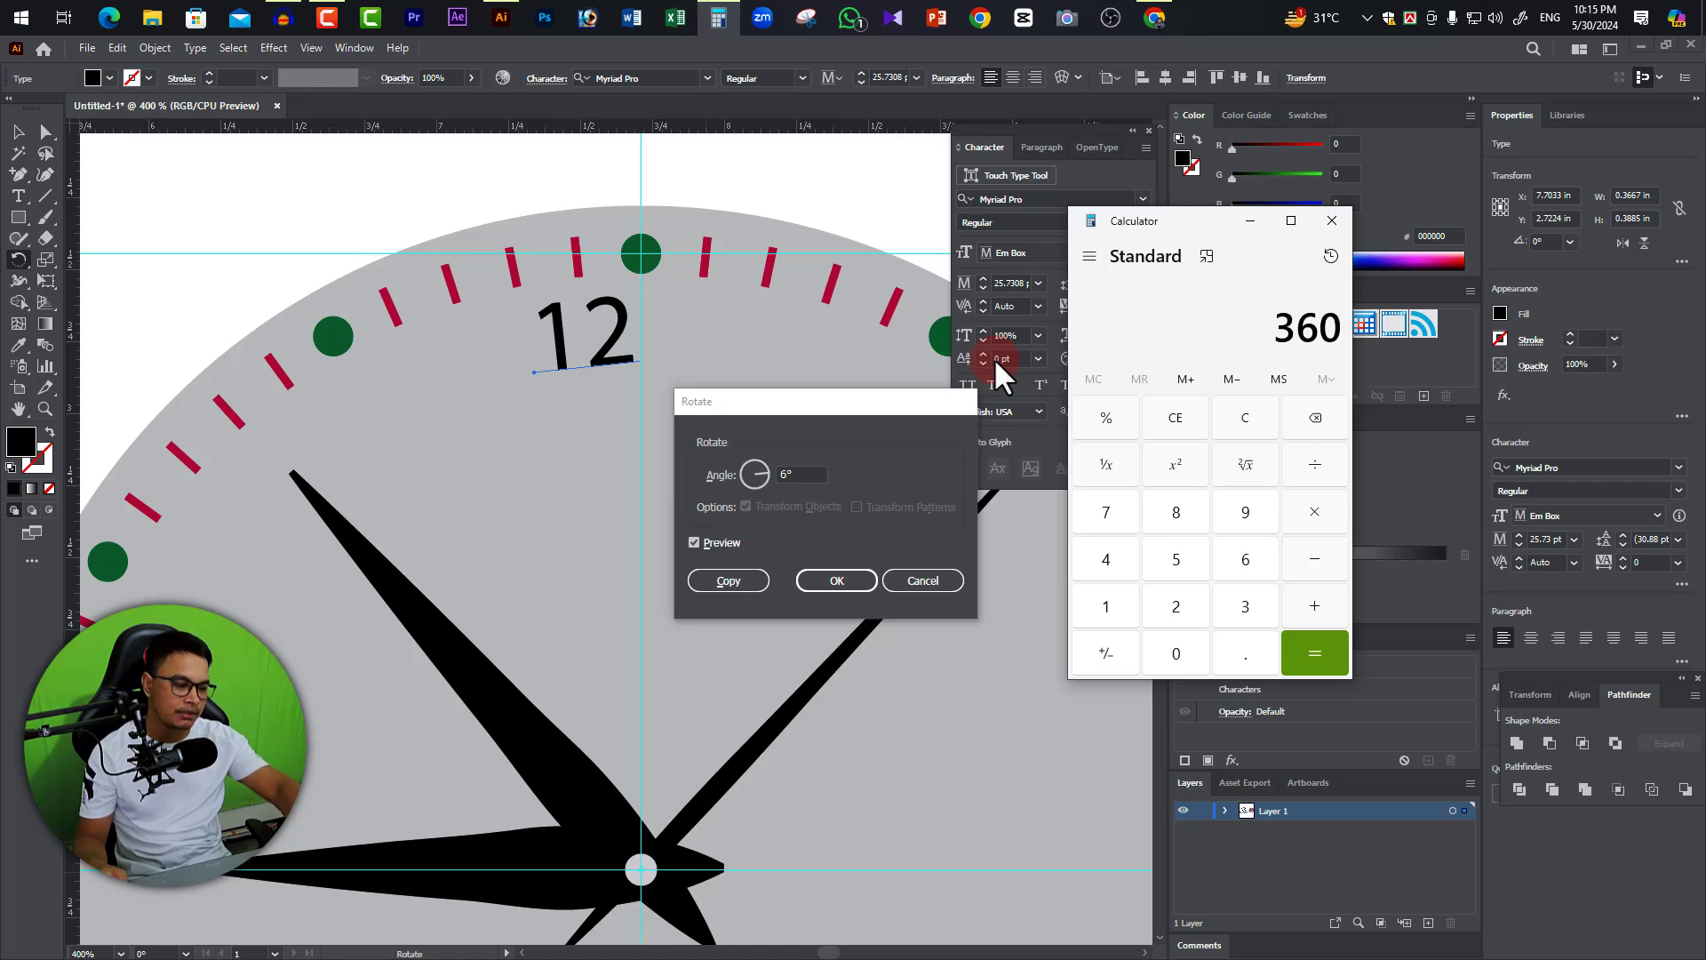
pyautogui.write('2')
pyautogui.press('Return')
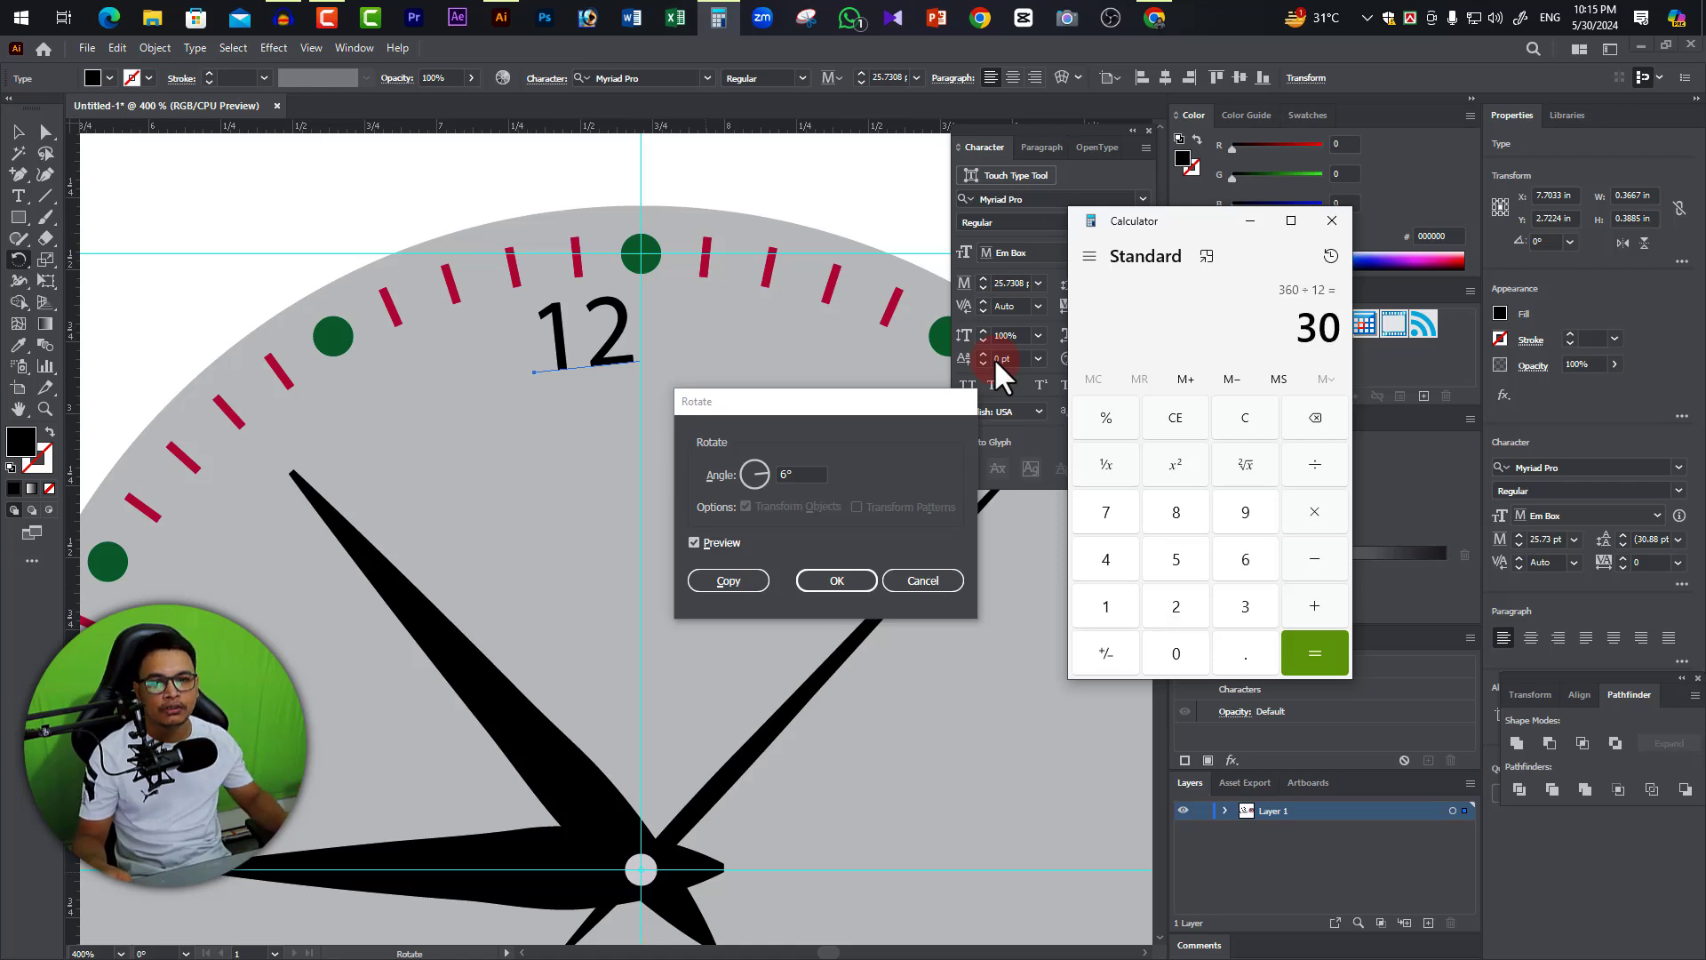
pyautogui.click(785, 472)
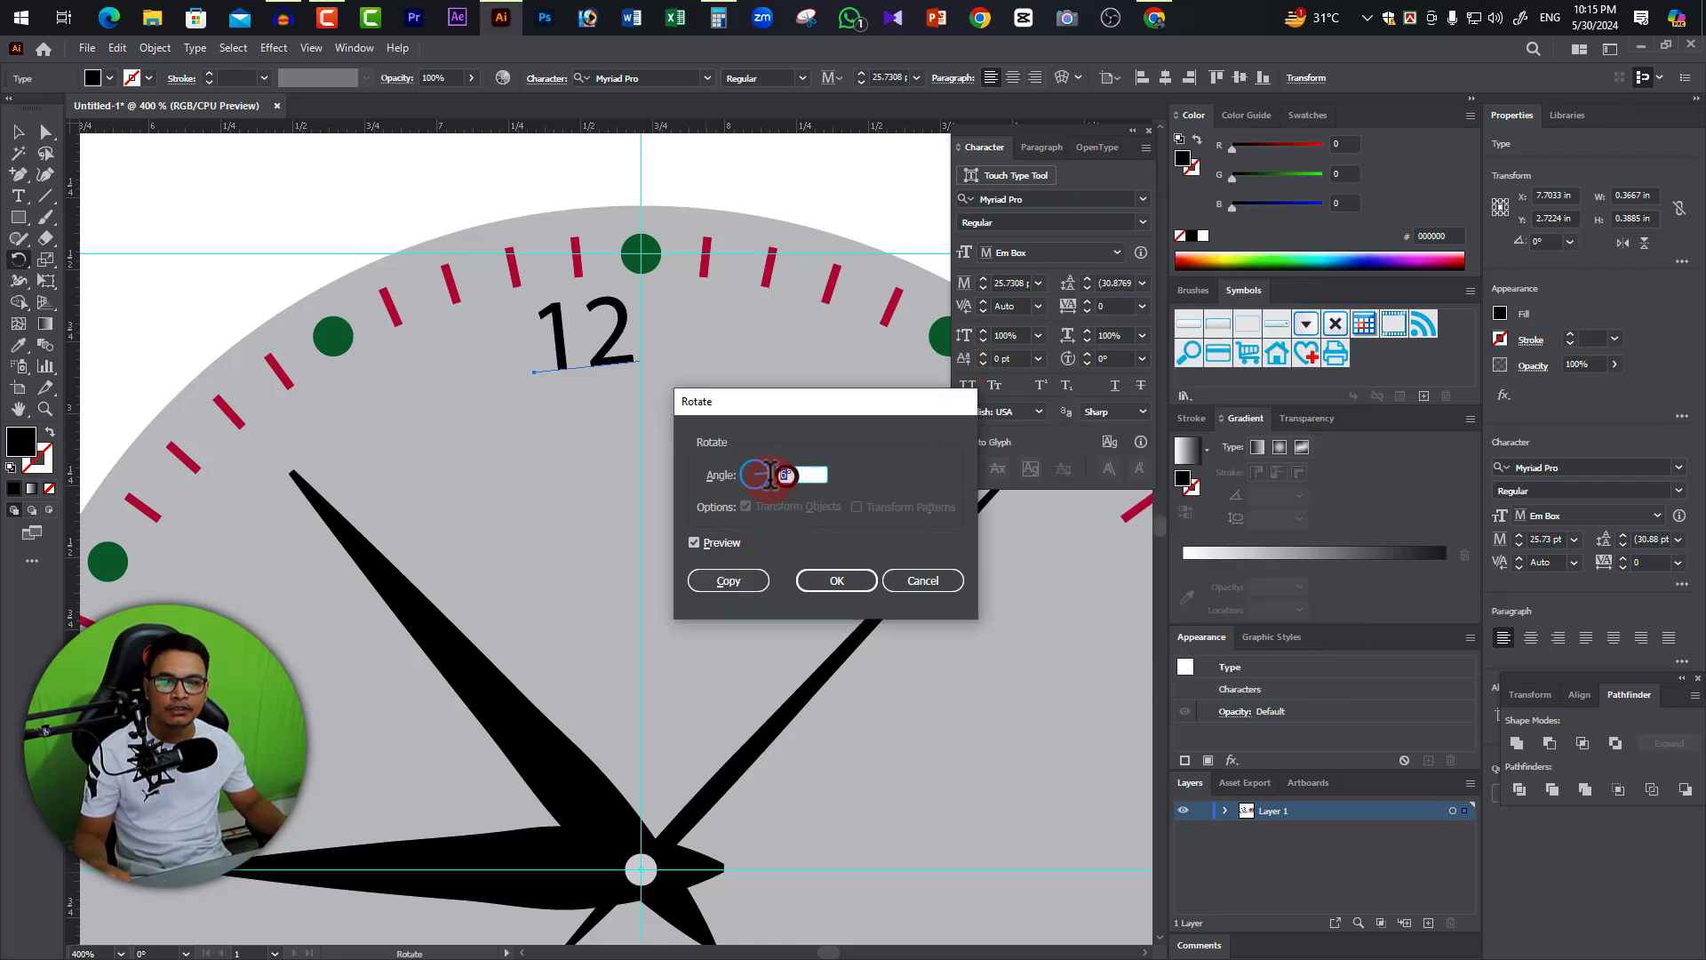
pyautogui.write('30')
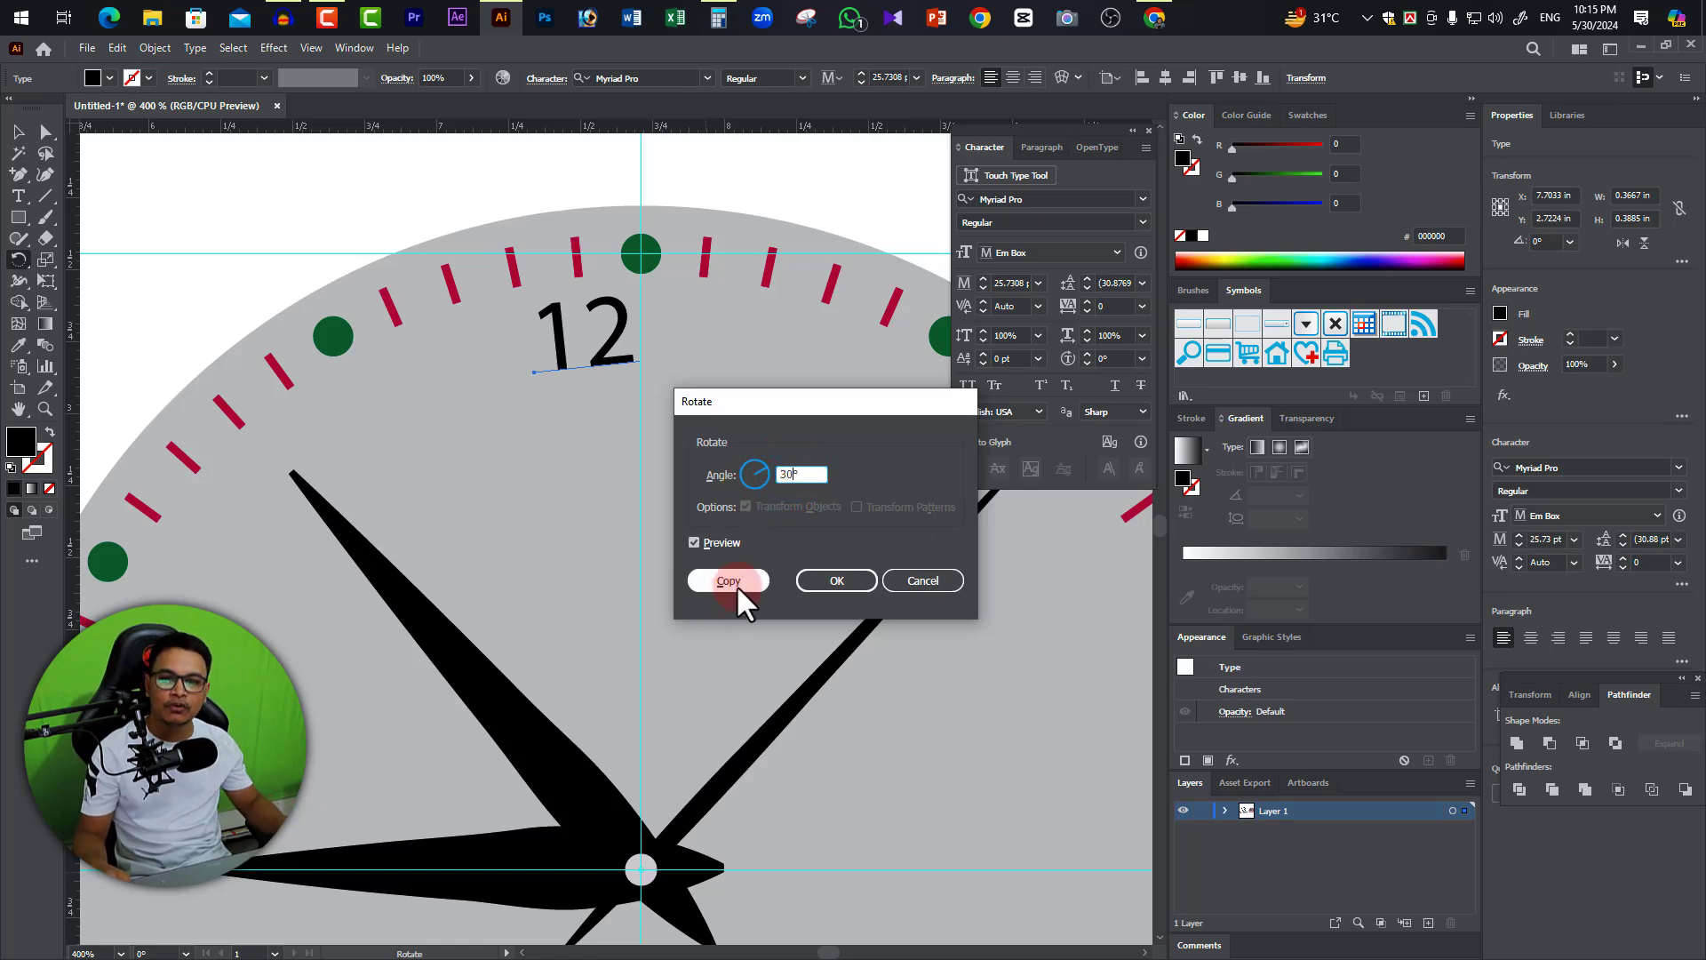
pyautogui.click(737, 582)
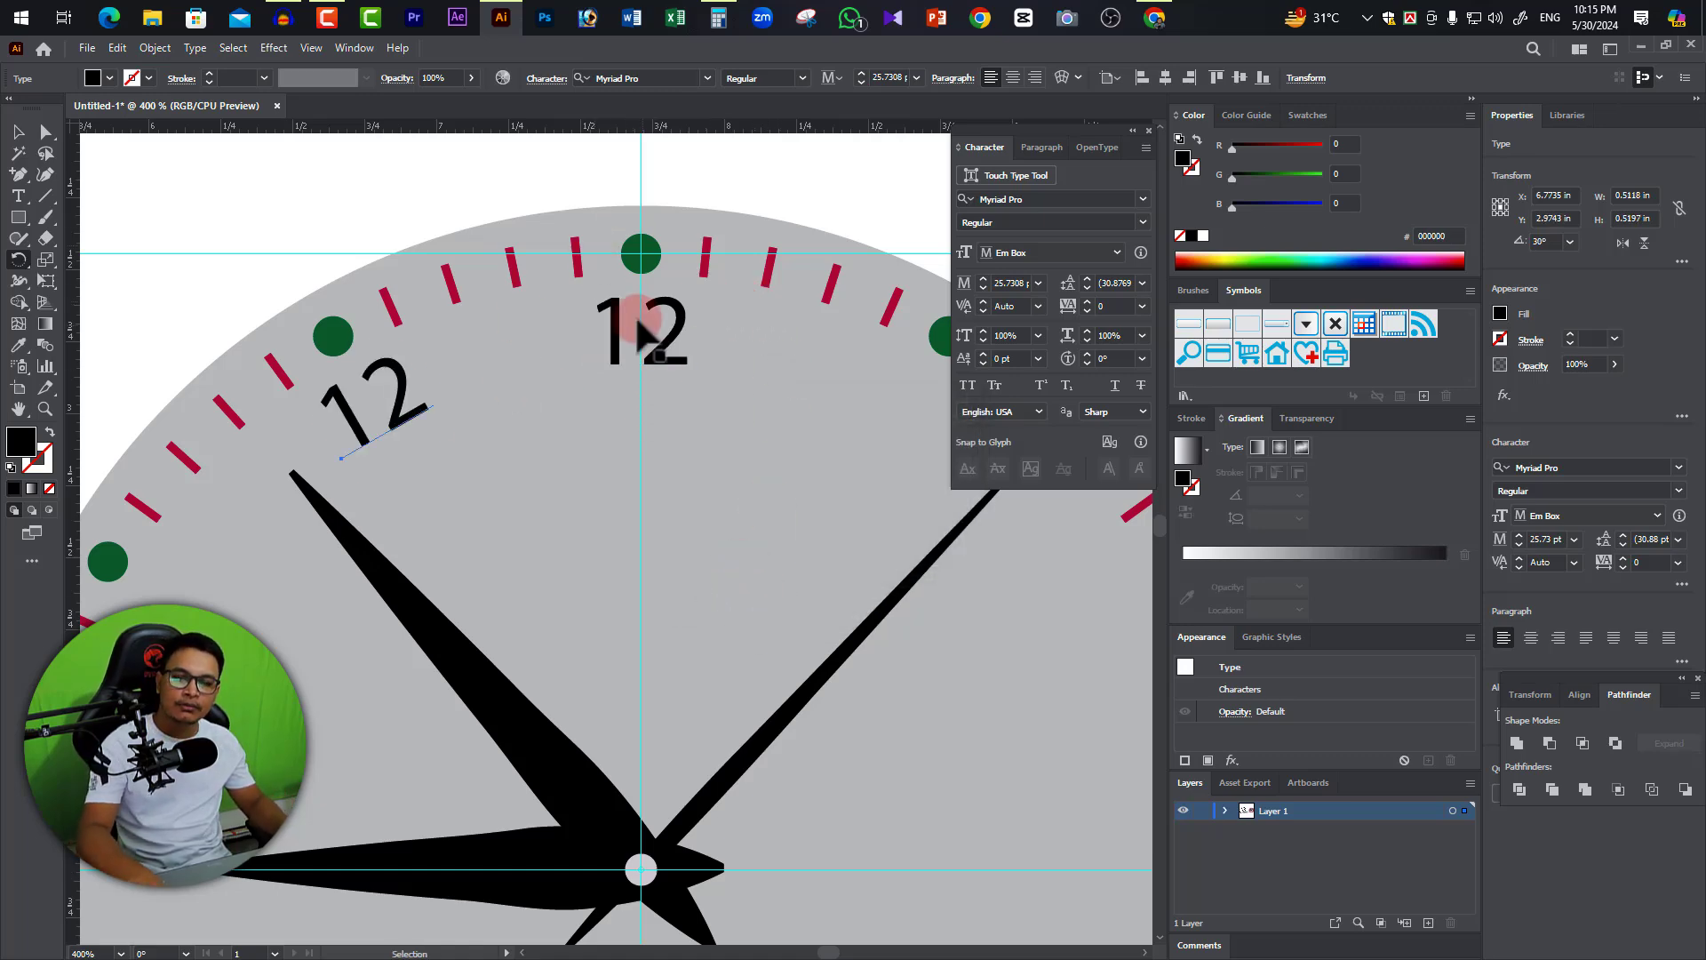
# Repeat the 30° rotated copy three more times with Ctrl+D.
pyautogui.keyDown('alt'); pyautogui.click(592, 454); pyautogui.keyUp('alt')
pyautogui.moveTo(672, 566); pyautogui.dragTo(673, 557)
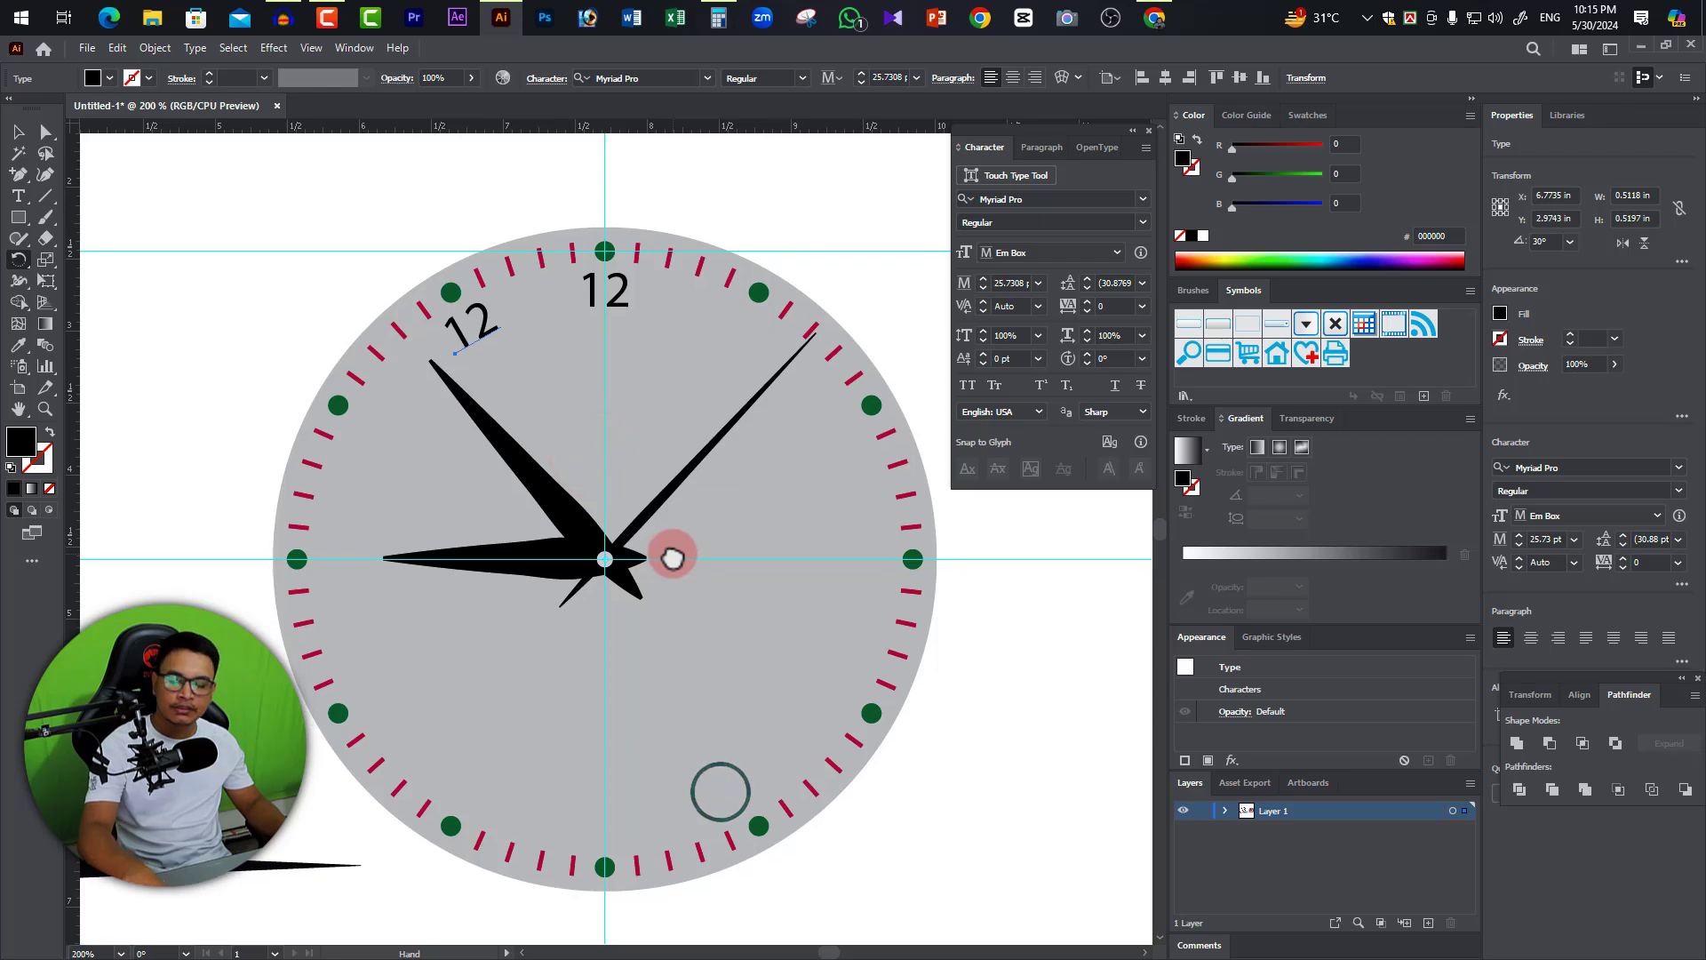
pyautogui.hotkey('ctrl', 'd')
pyautogui.hotkey('ctrl', 'd')
pyautogui.hotkey('ctrl', 'd')
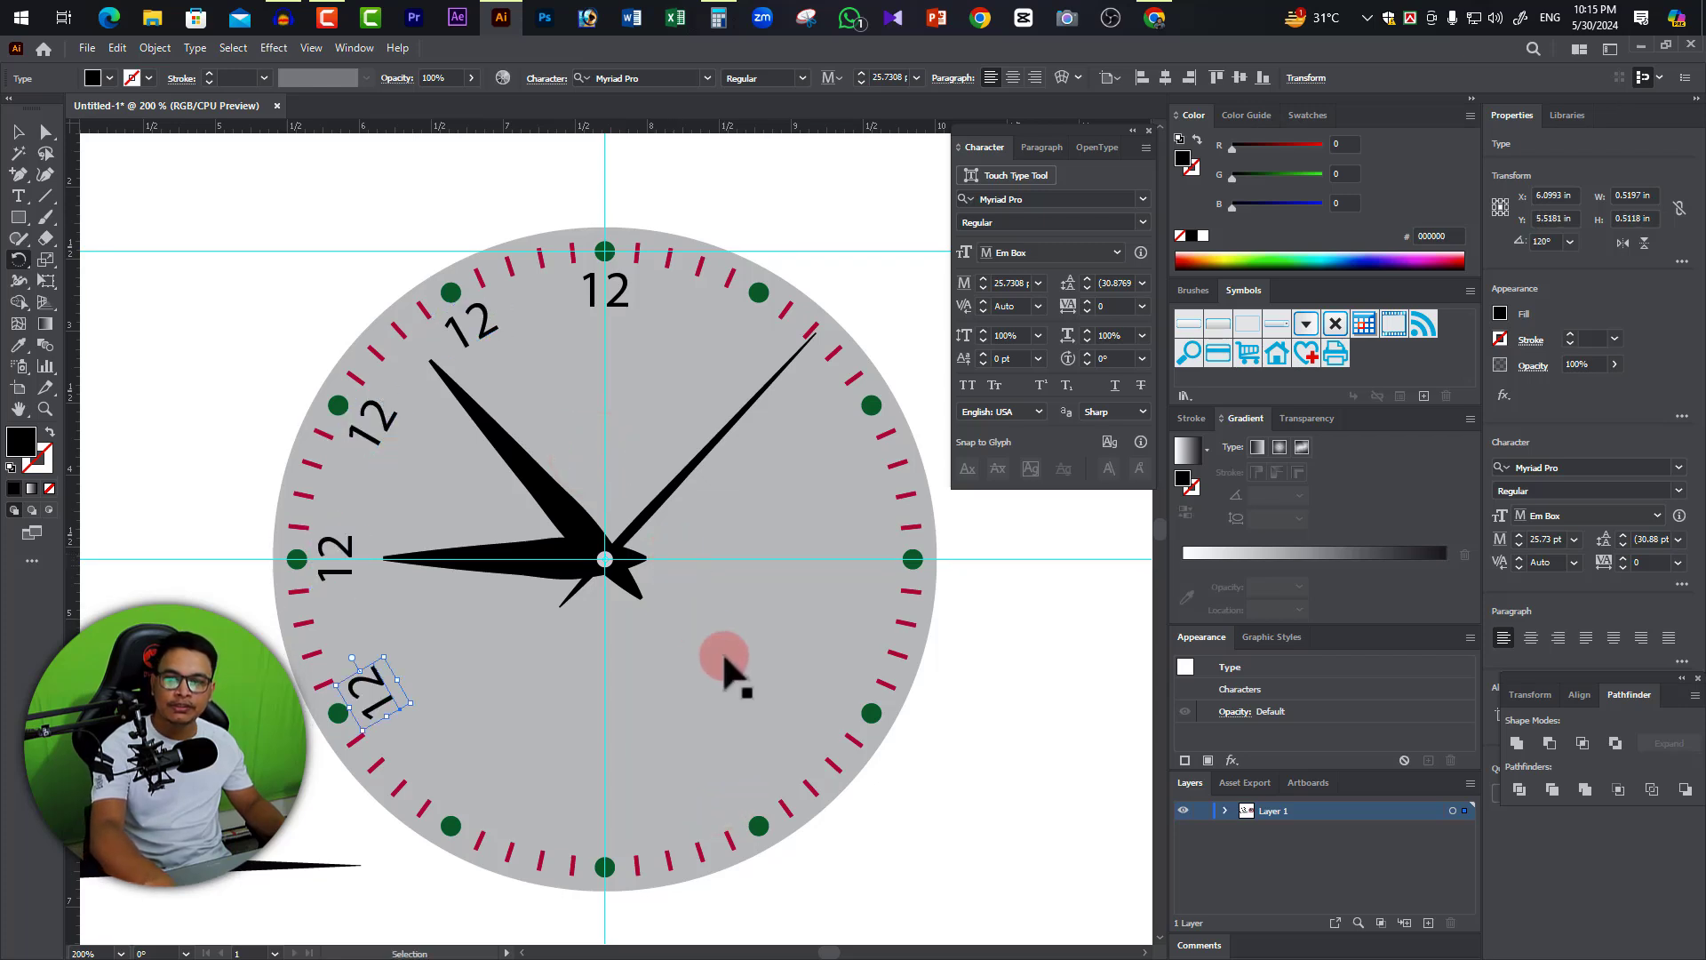
pyautogui.hotkey('ctrl', 'd')
pyautogui.hotkey('ctrl', 'd')
pyautogui.hotkey('ctrl', 'd')
pyautogui.hotkey('ctrl', 'd')
pyautogui.hotkey('ctrl', 'd')
pyautogui.hotkey('ctrl', 'd')
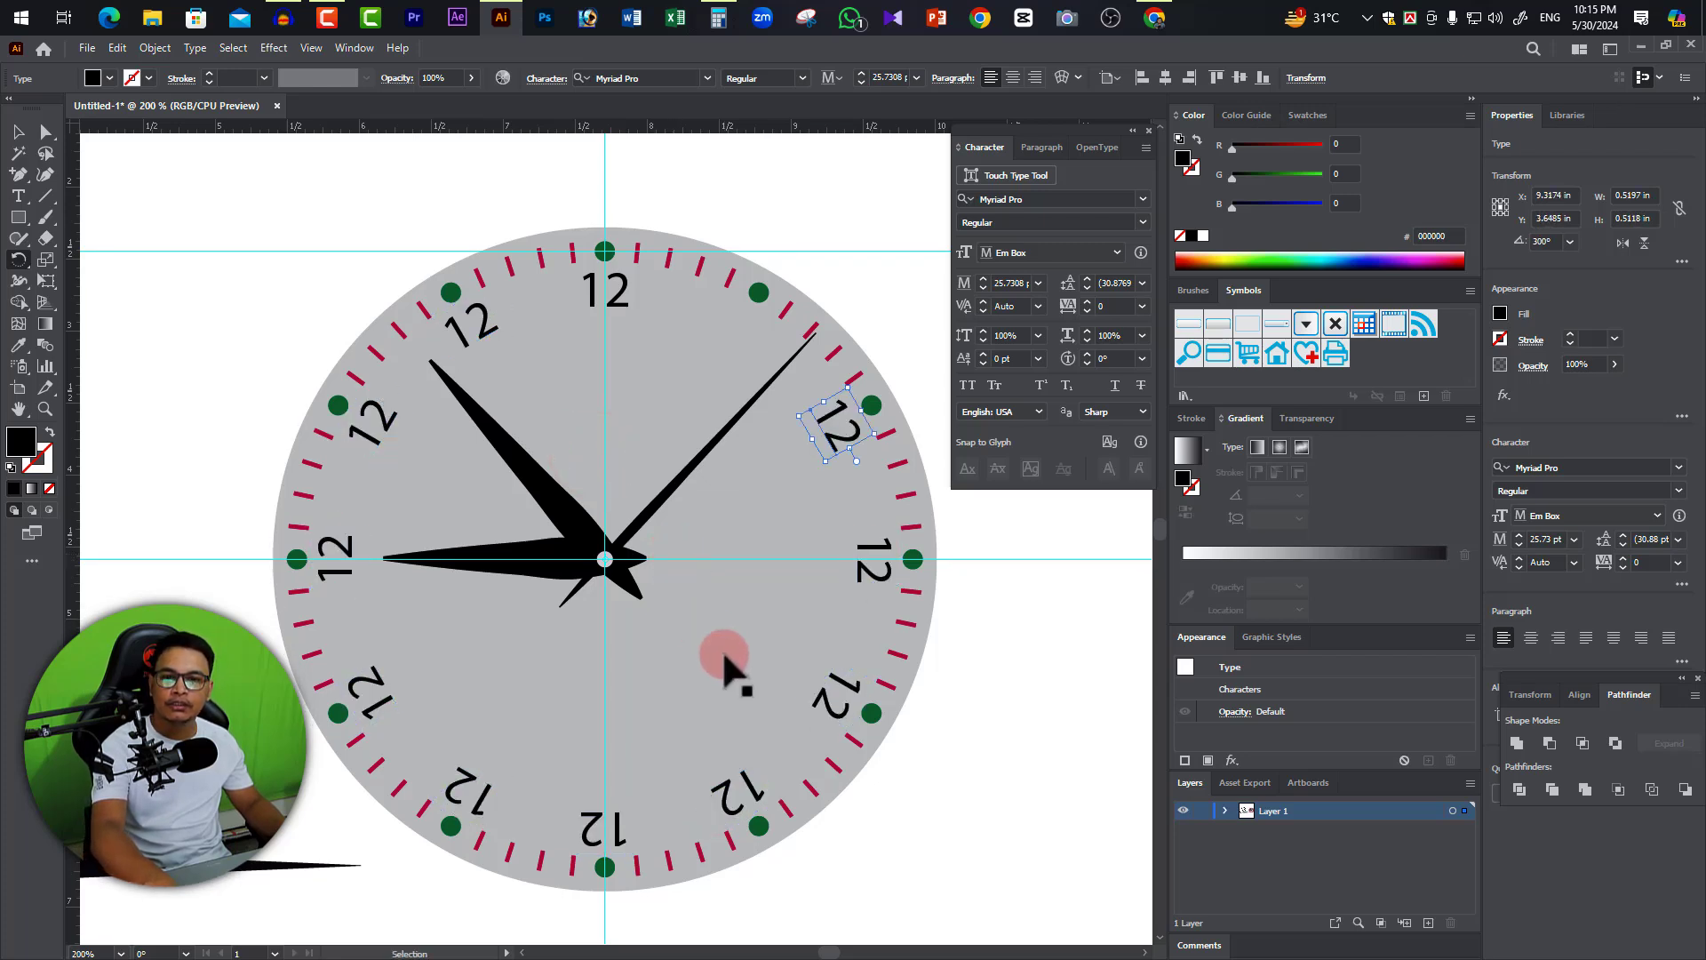
pyautogui.hotkey('ctrl', 'd')
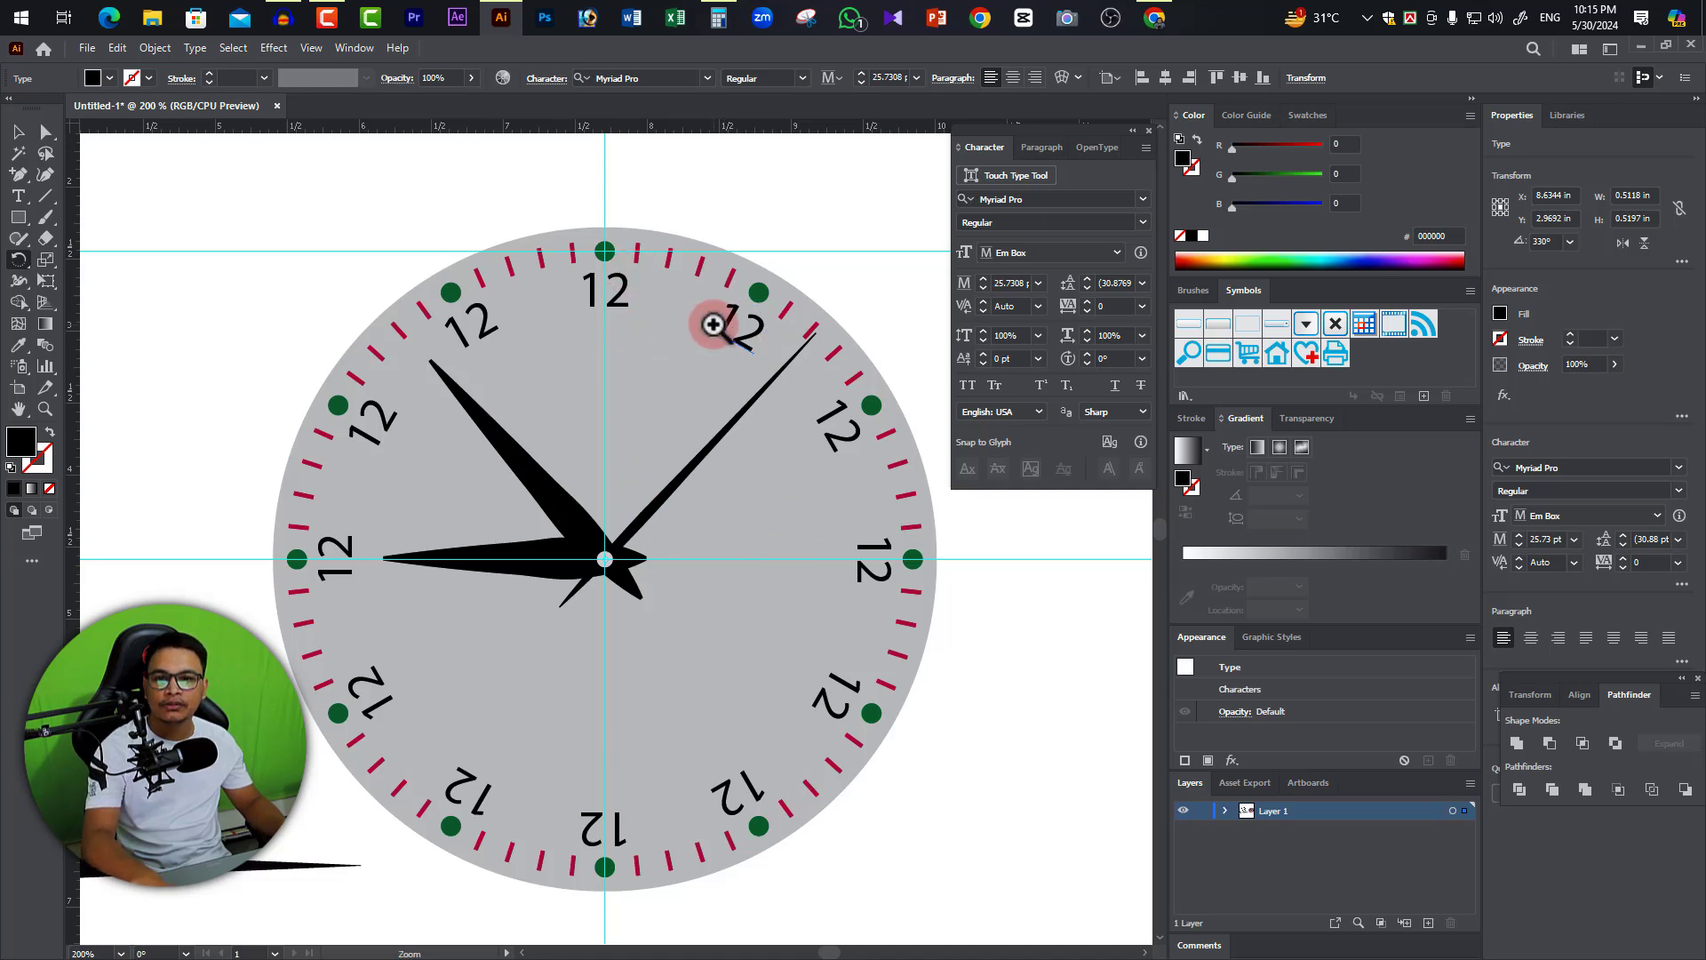
# Retype the label at the 1 o'clock position as '1'.
pyautogui.click(744, 345)
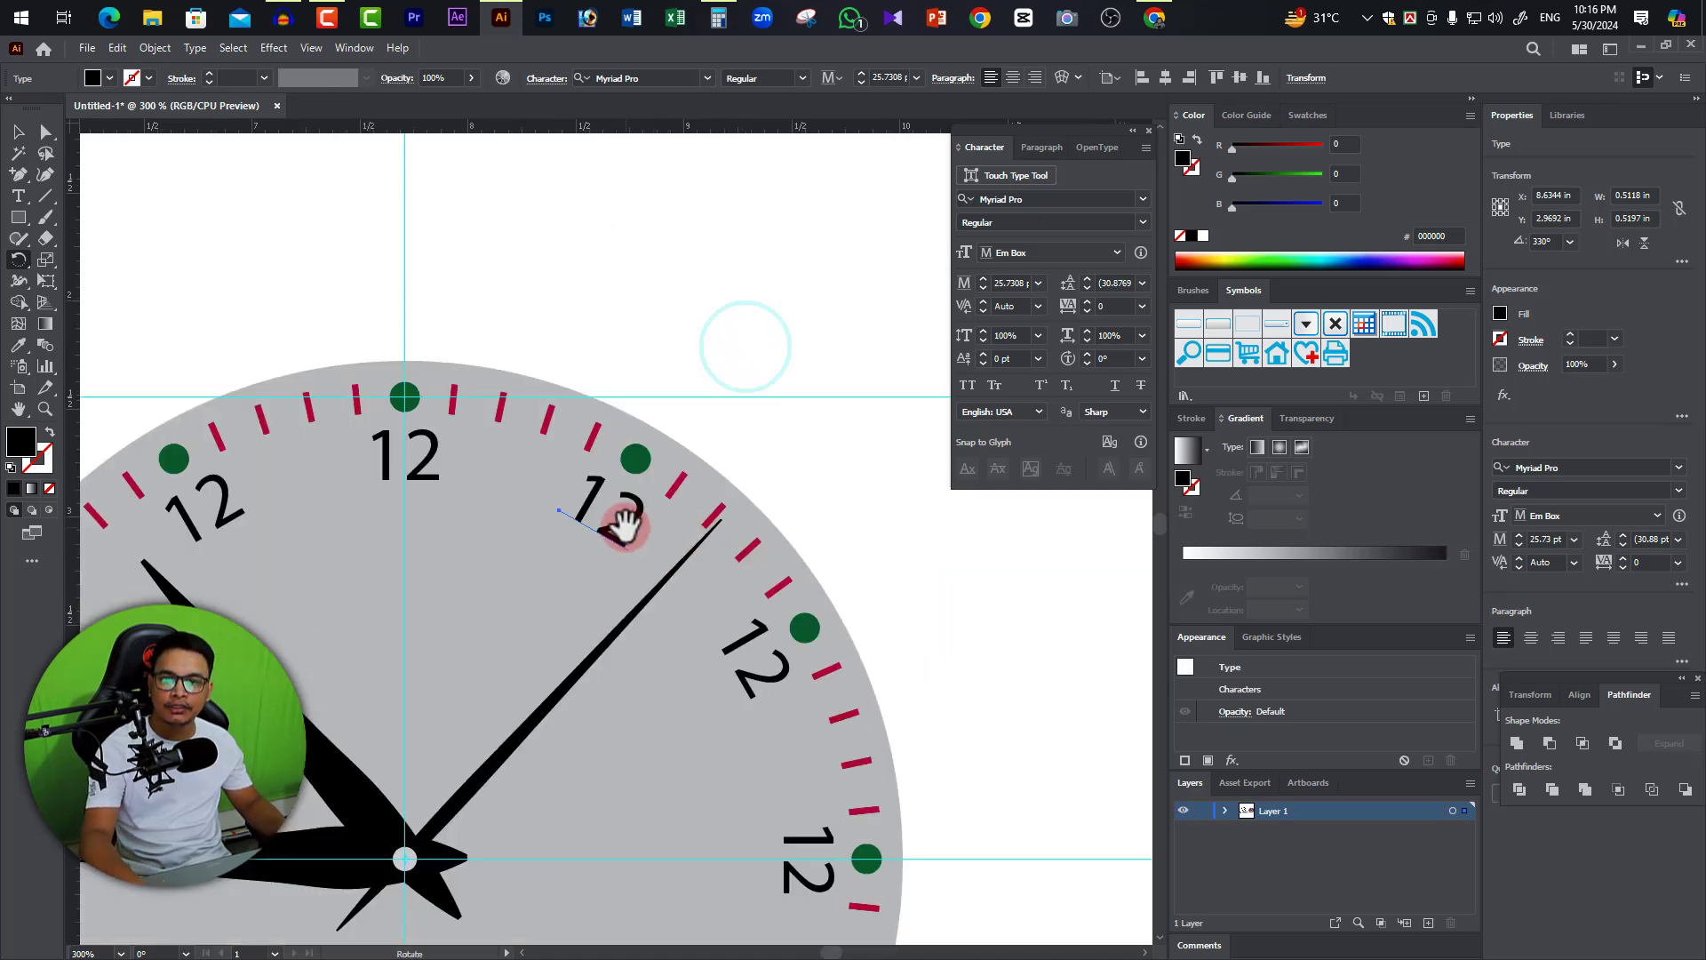
pyautogui.click(46, 133)
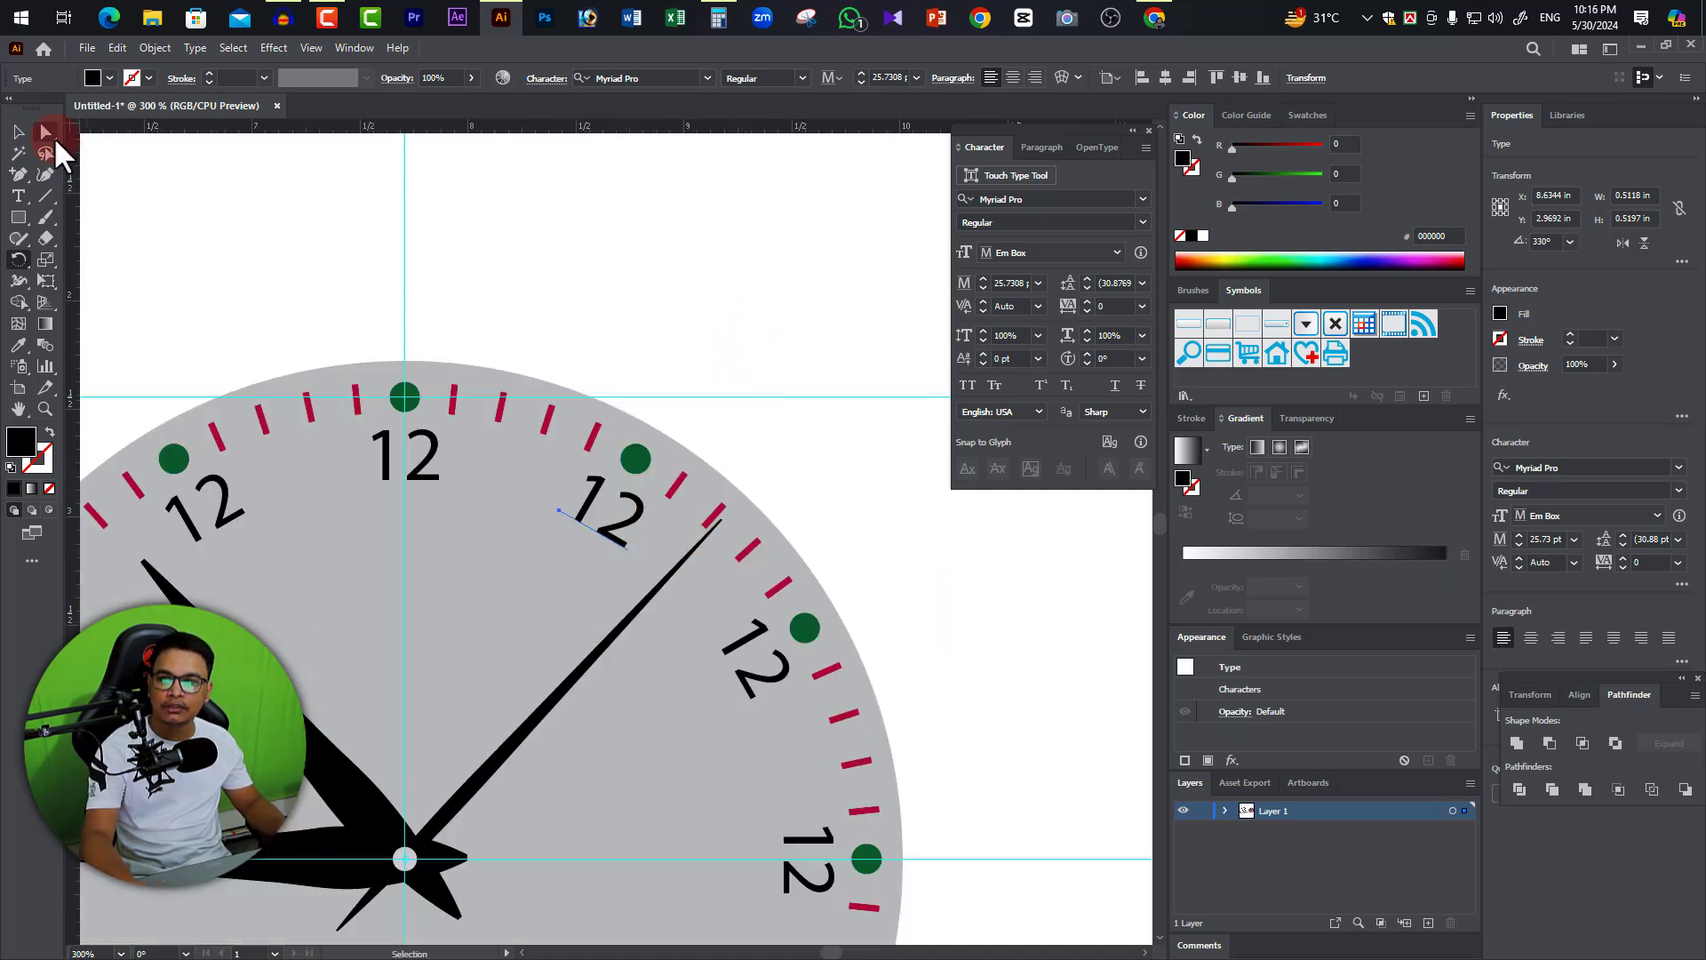
pyautogui.doubleClick(620, 516)
pyautogui.doubleClick(619, 516)
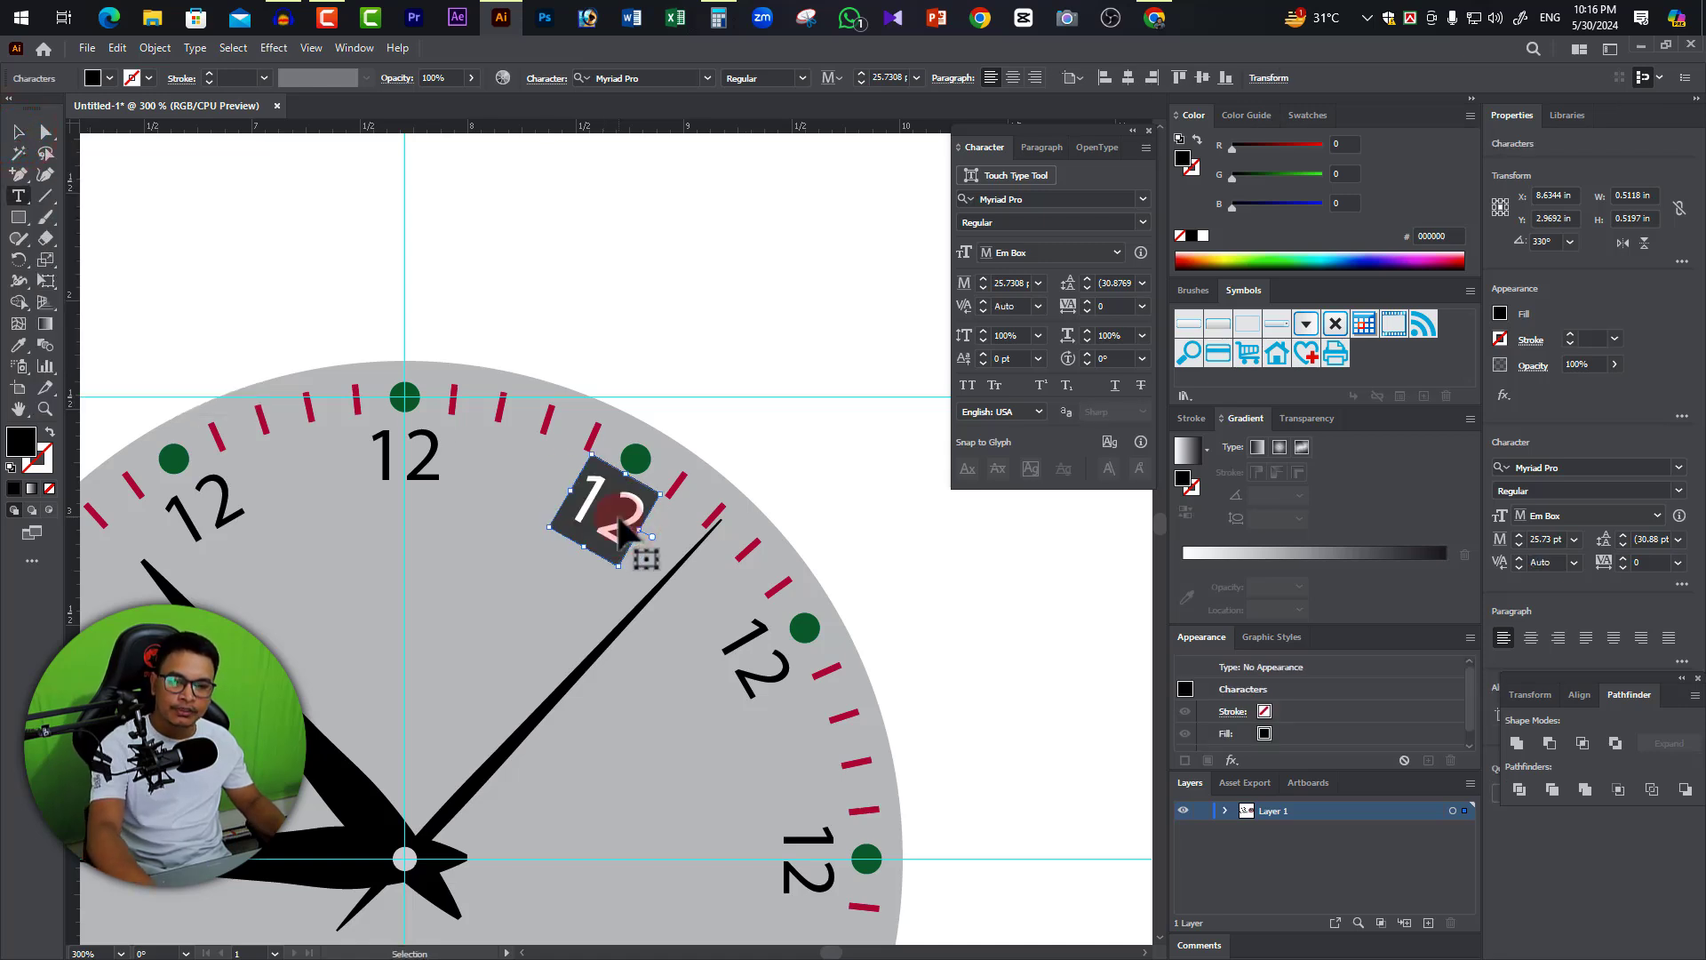
pyautogui.write('1')
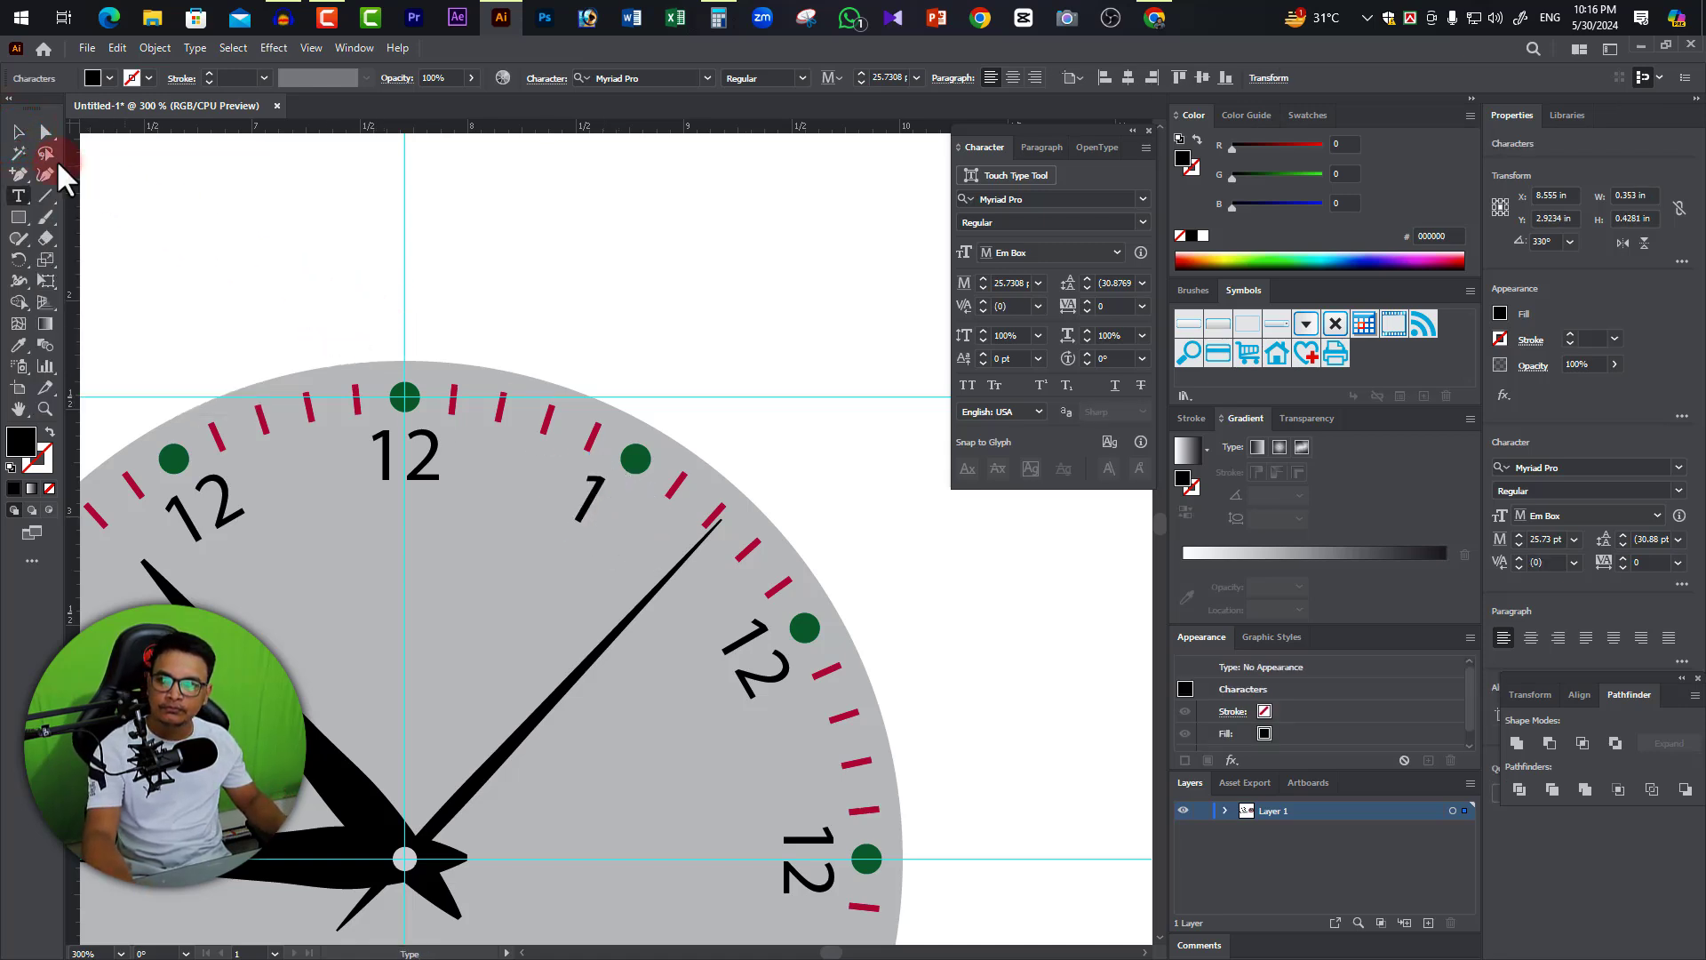
pyautogui.click(18, 131)
# Edit the 2 o'clock label and rotate the 4 so it stands upright.
pyautogui.doubleClick(772, 695)
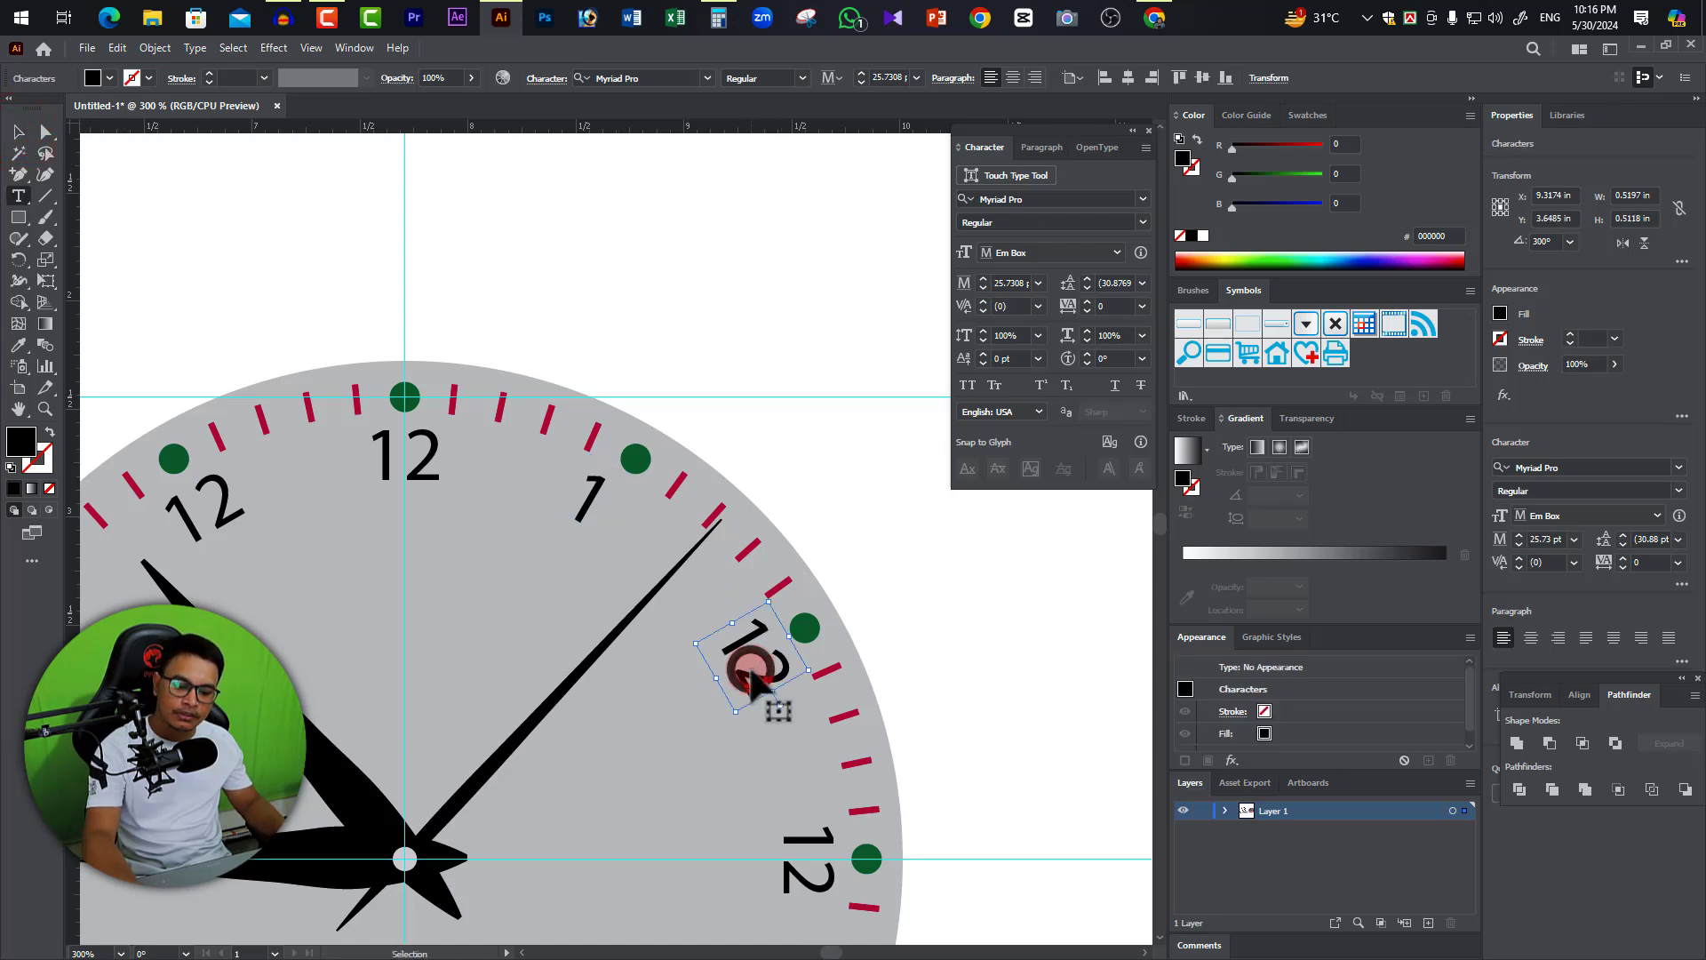
pyautogui.doubleClick(751, 669)
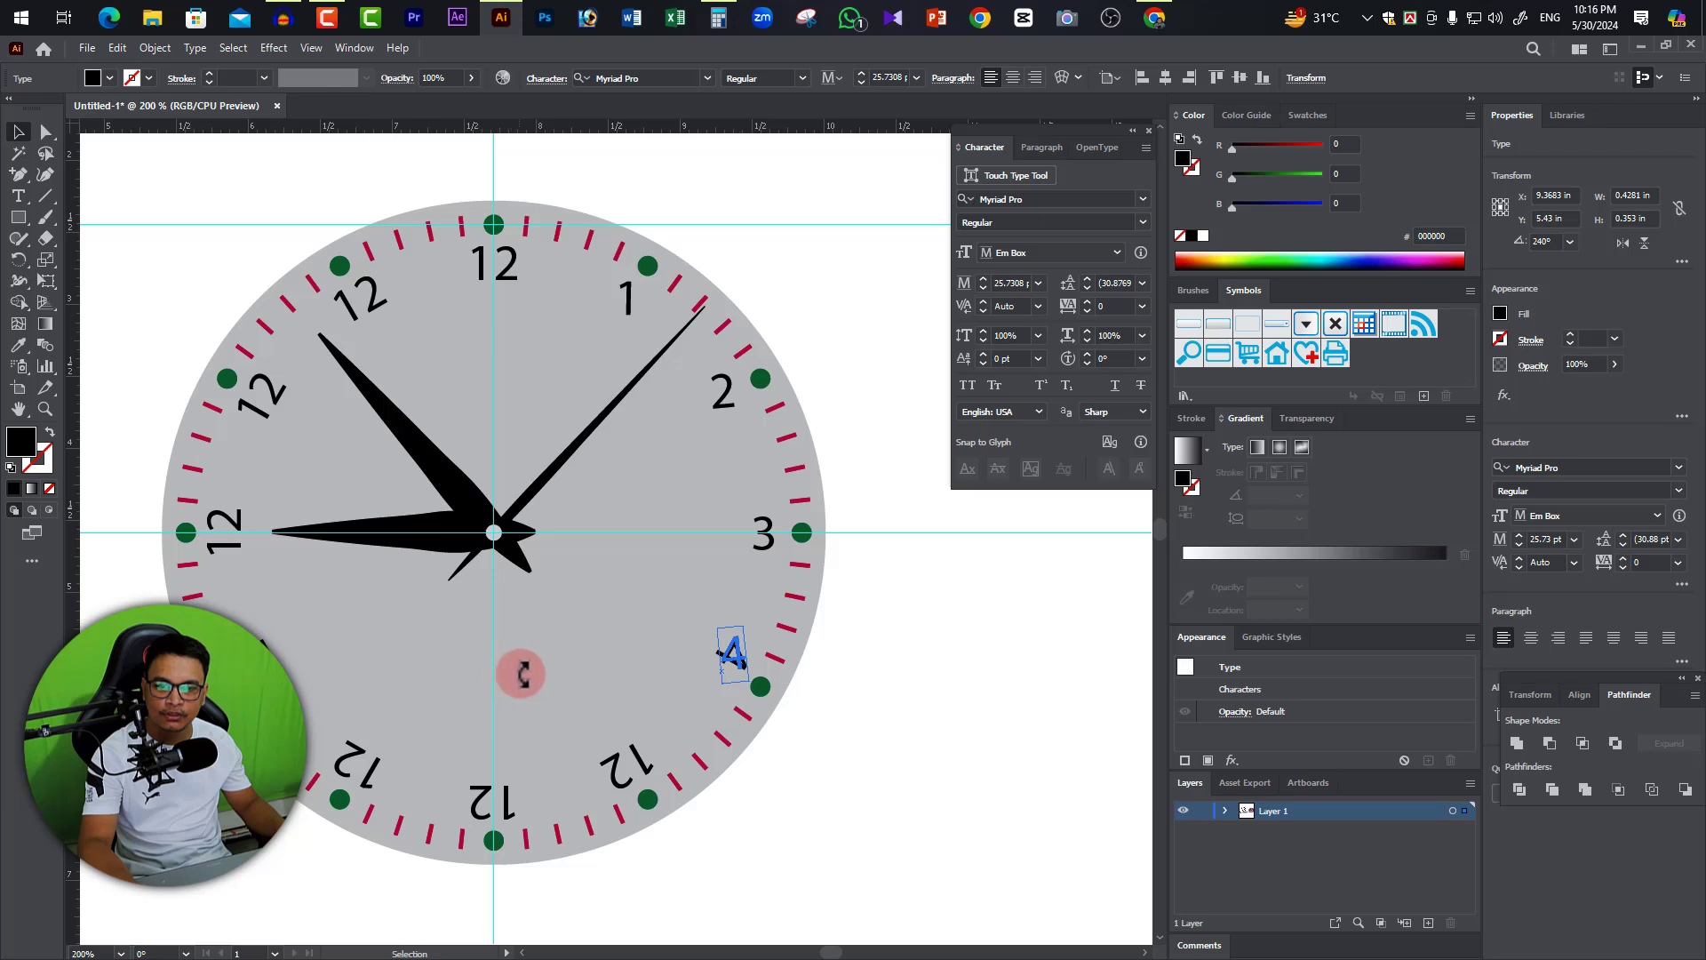
pyautogui.moveTo(534, 667); pyautogui.dragTo(755, 694)
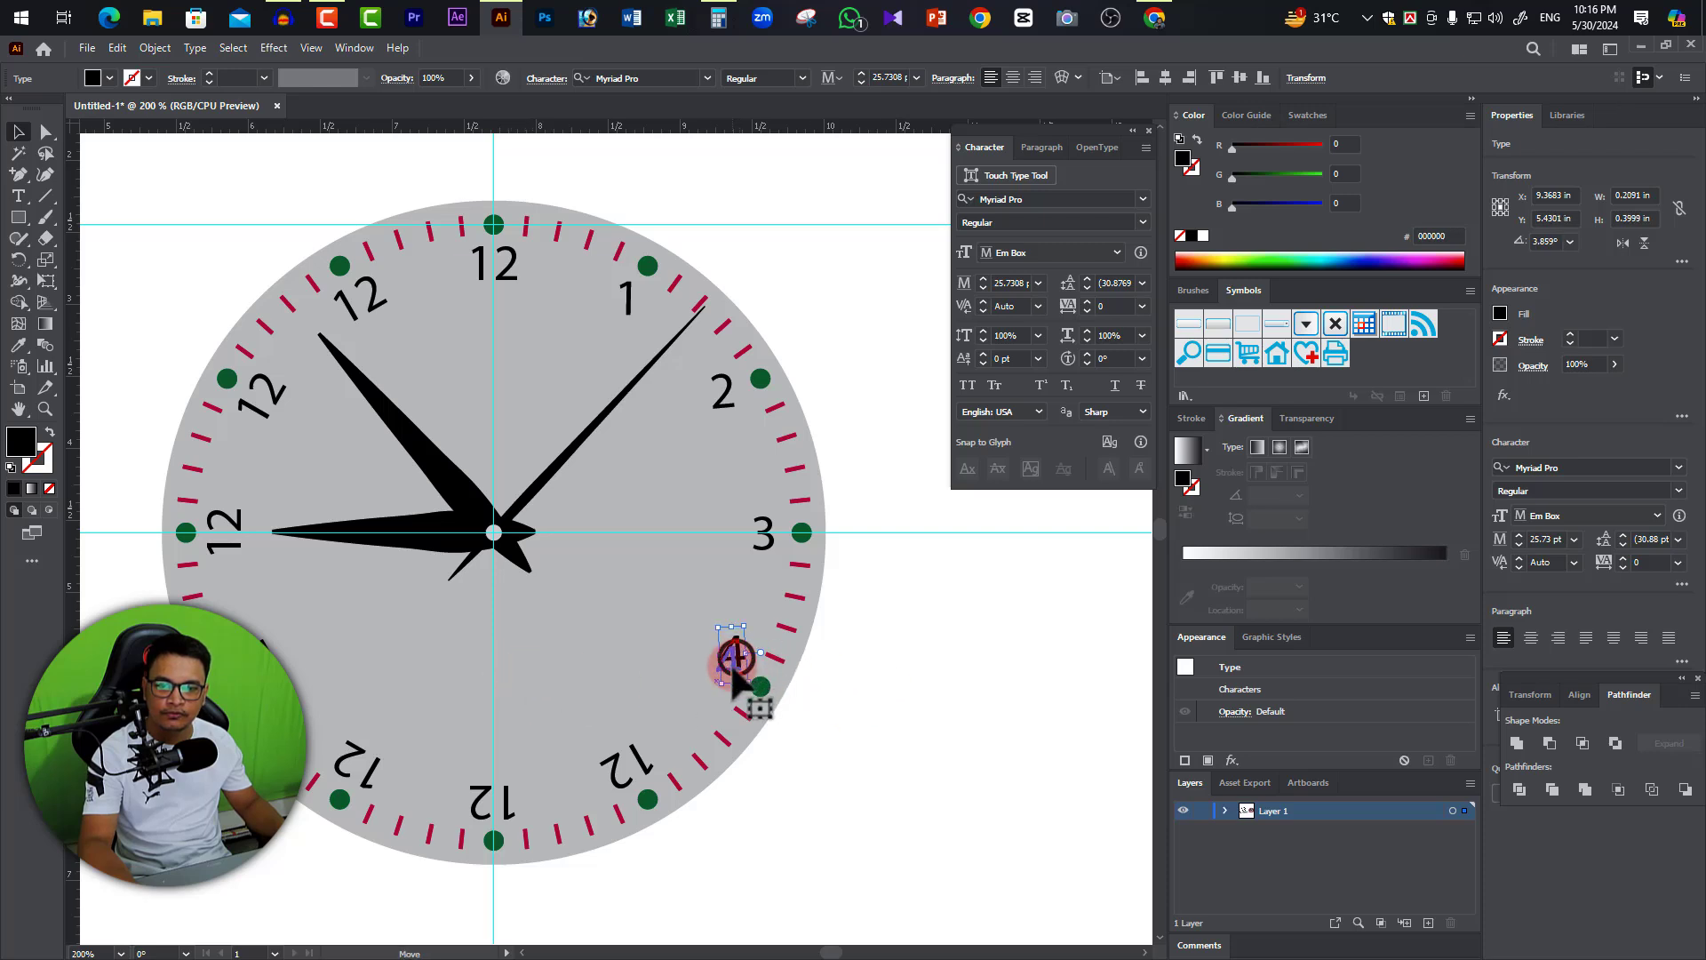
pyautogui.click(631, 760)
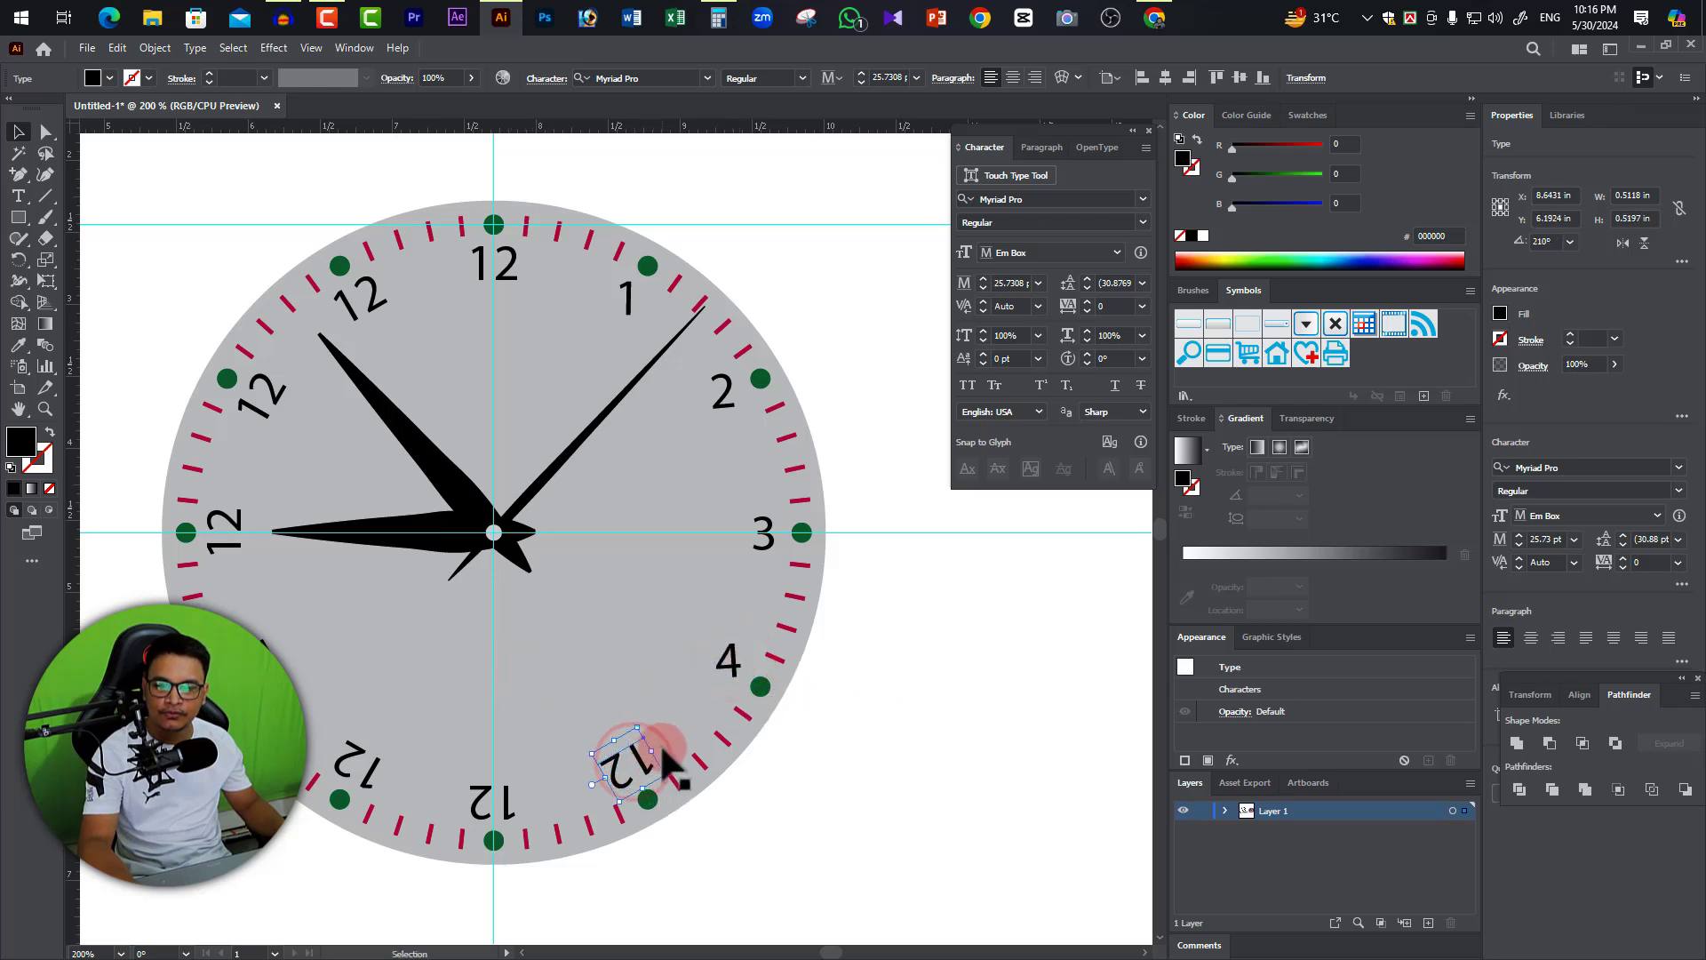
pyautogui.click(563, 335)
pyautogui.scroll(-3, 622, 514)
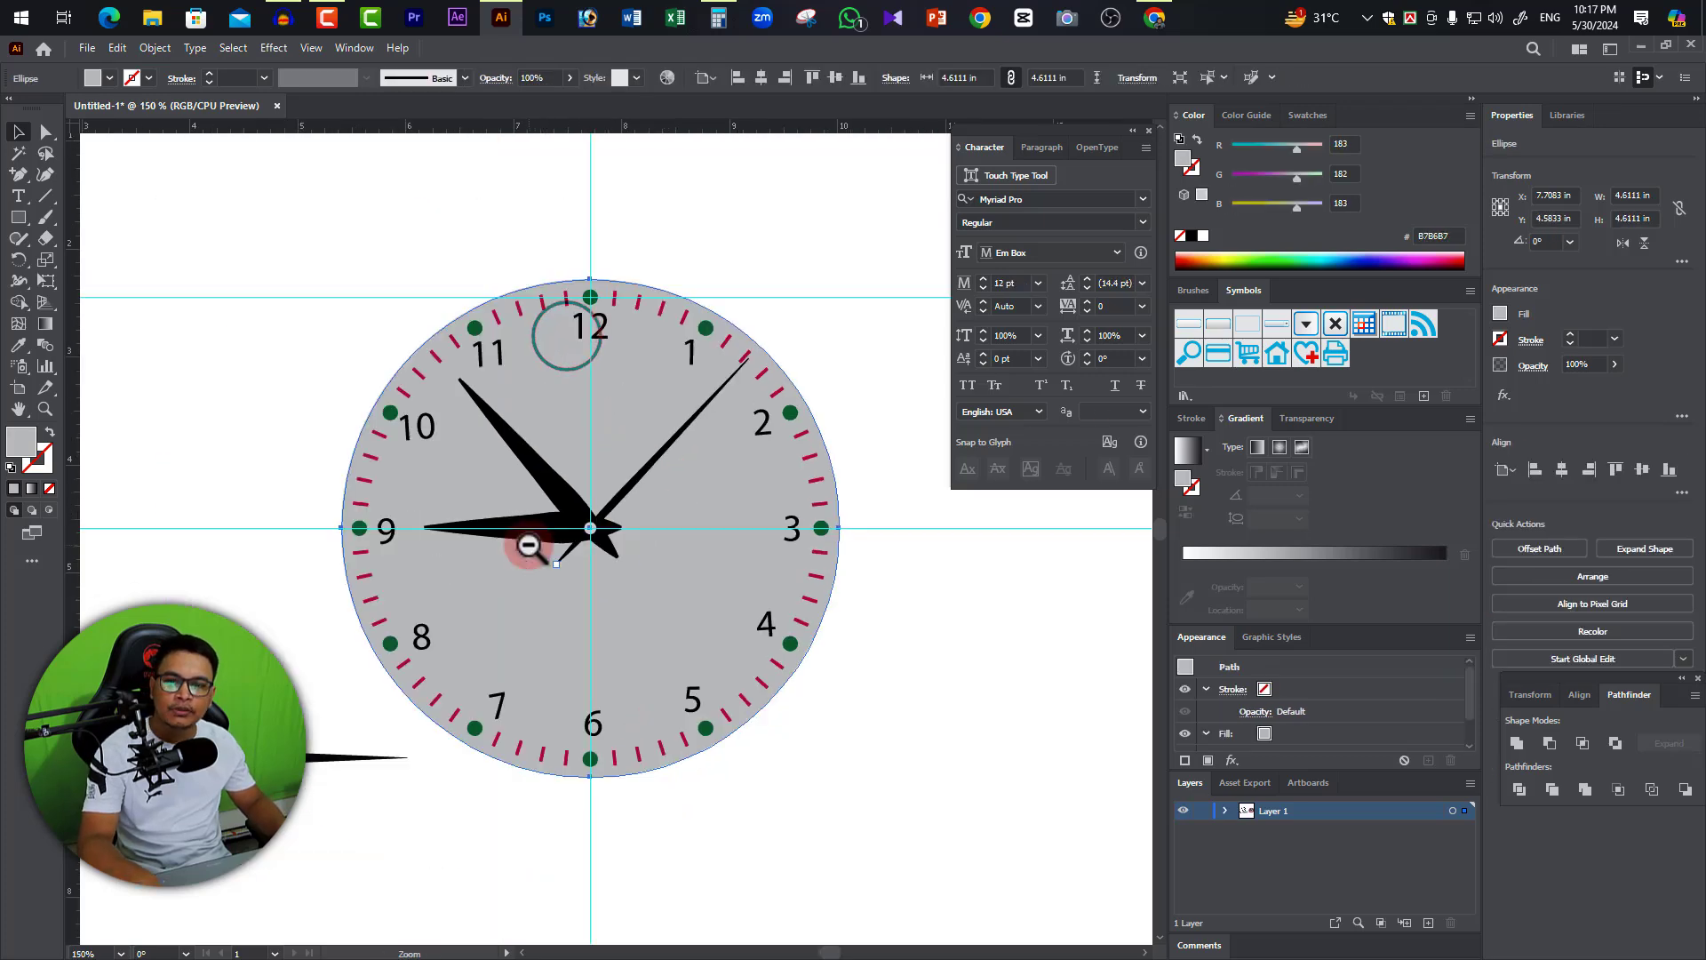
pyautogui.moveTo(534, 541)
pyautogui.mouseDown()
pyautogui.moveTo(827, 674)
pyautogui.moveTo(921, 760)
pyautogui.mouseUp()
pyautogui.keyDown('alt'); pyautogui.click(771, 626); pyautogui.keyUp('alt')
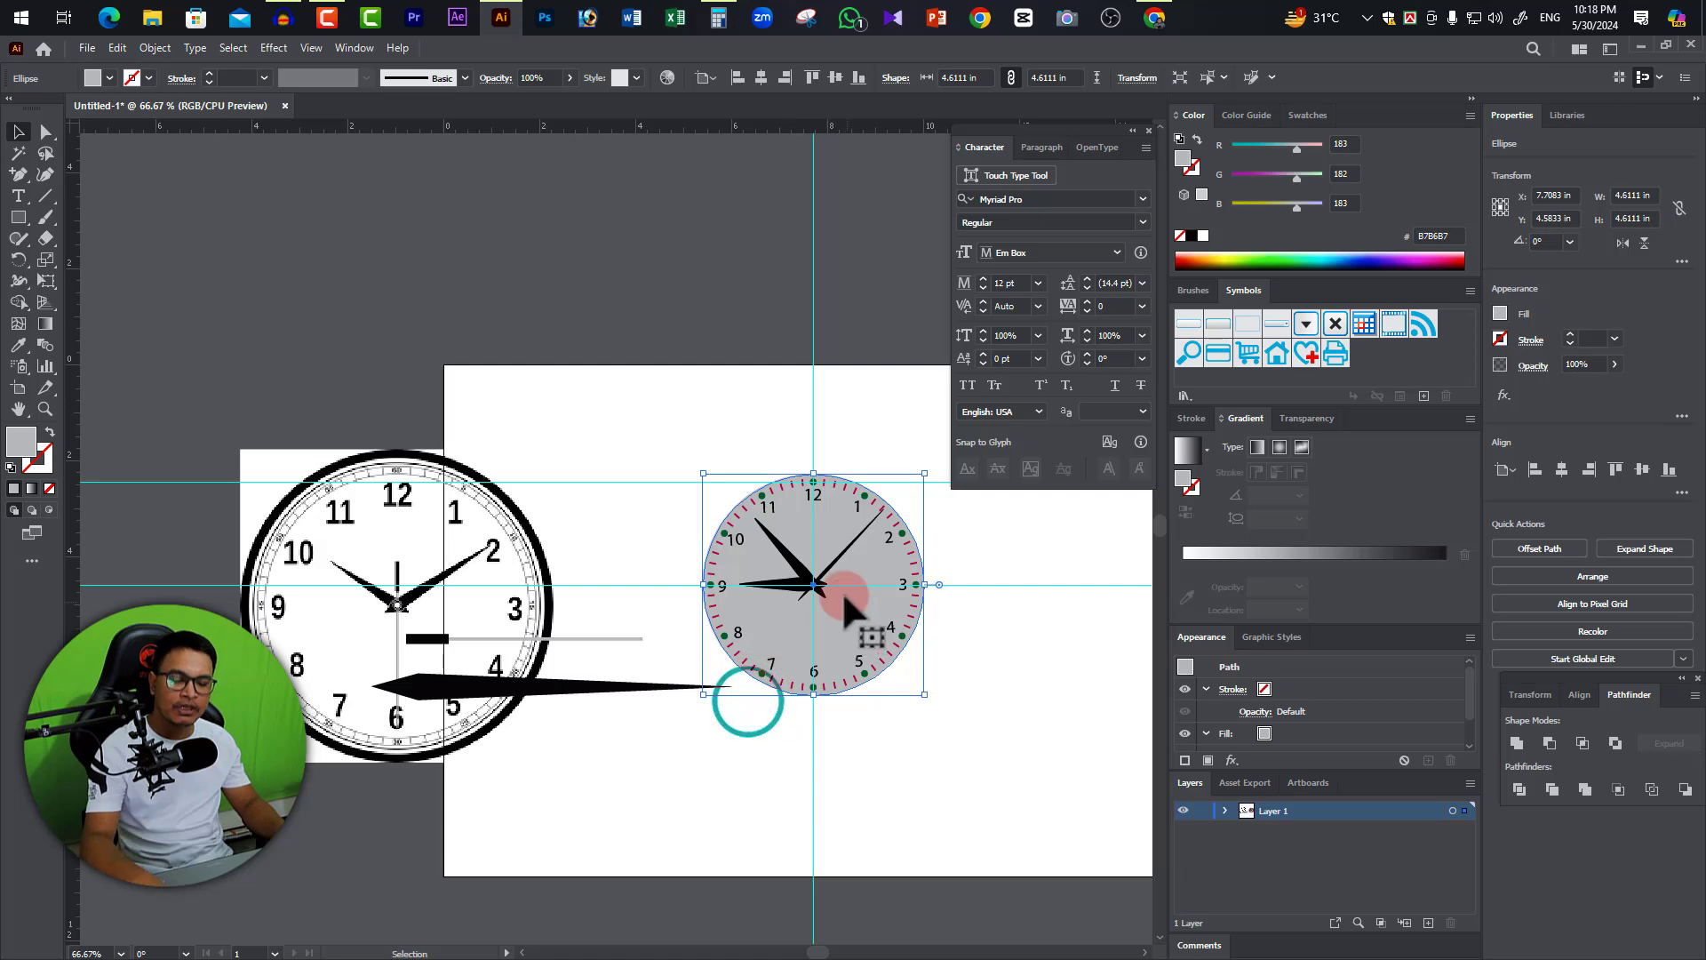
pyautogui.press('z')
pyautogui.click(718, 558)
pyautogui.moveTo(762, 598); pyautogui.dragTo(697, 547)
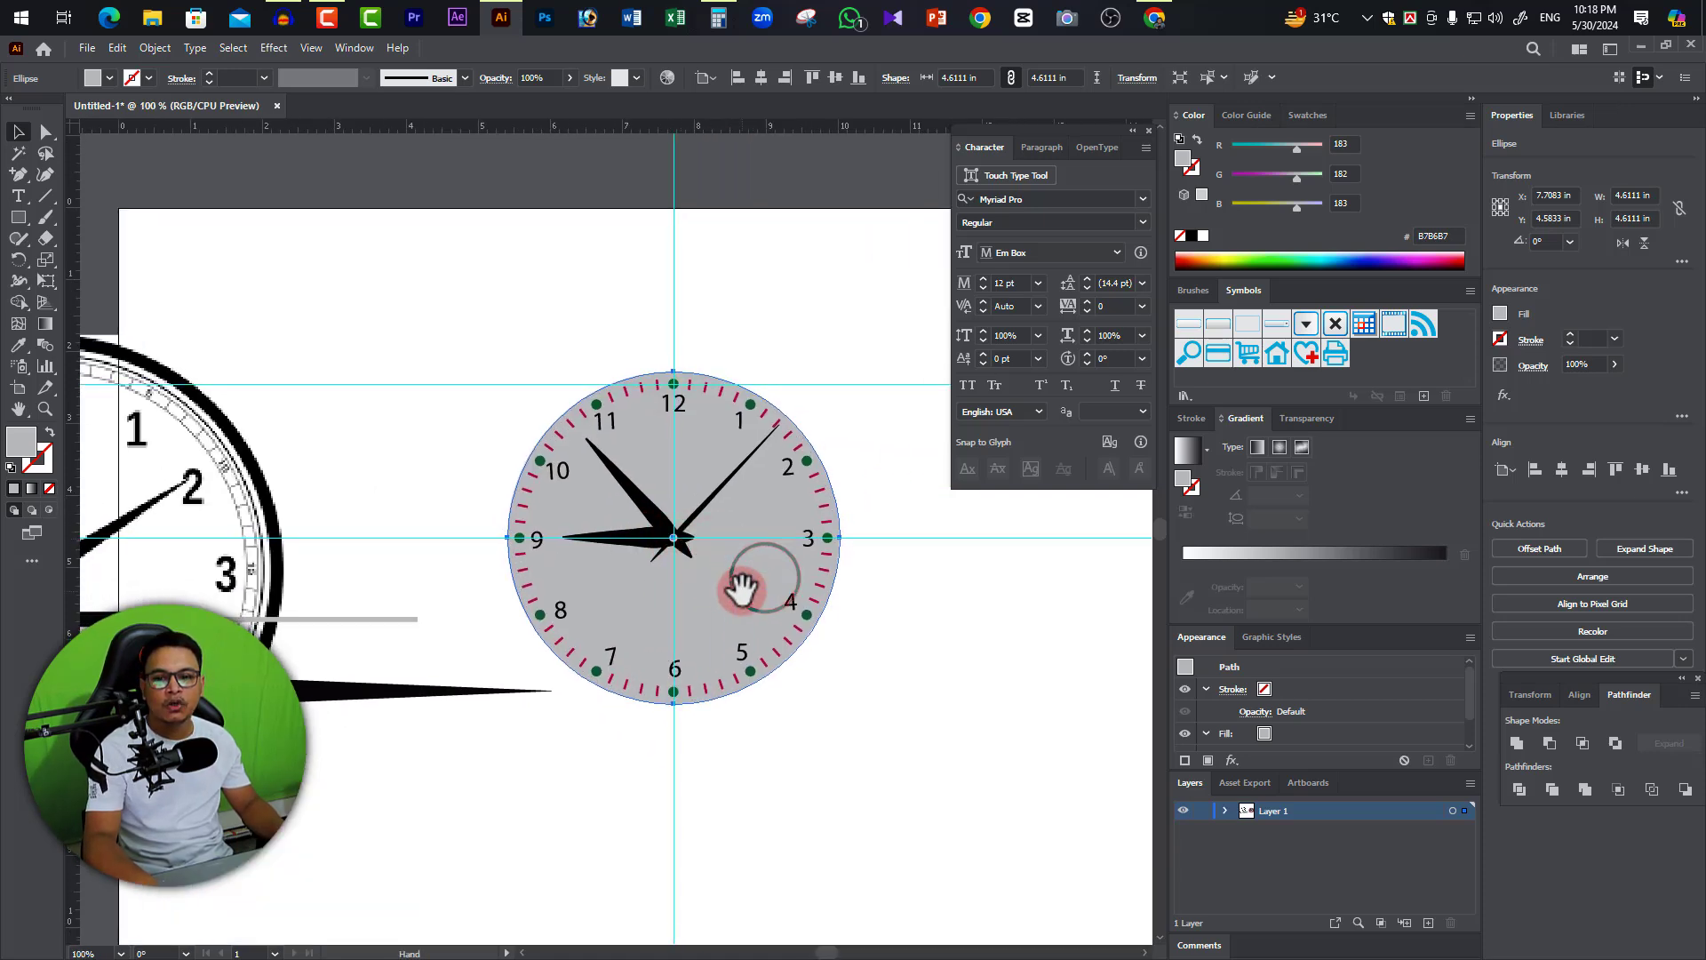
pyautogui.press('v')
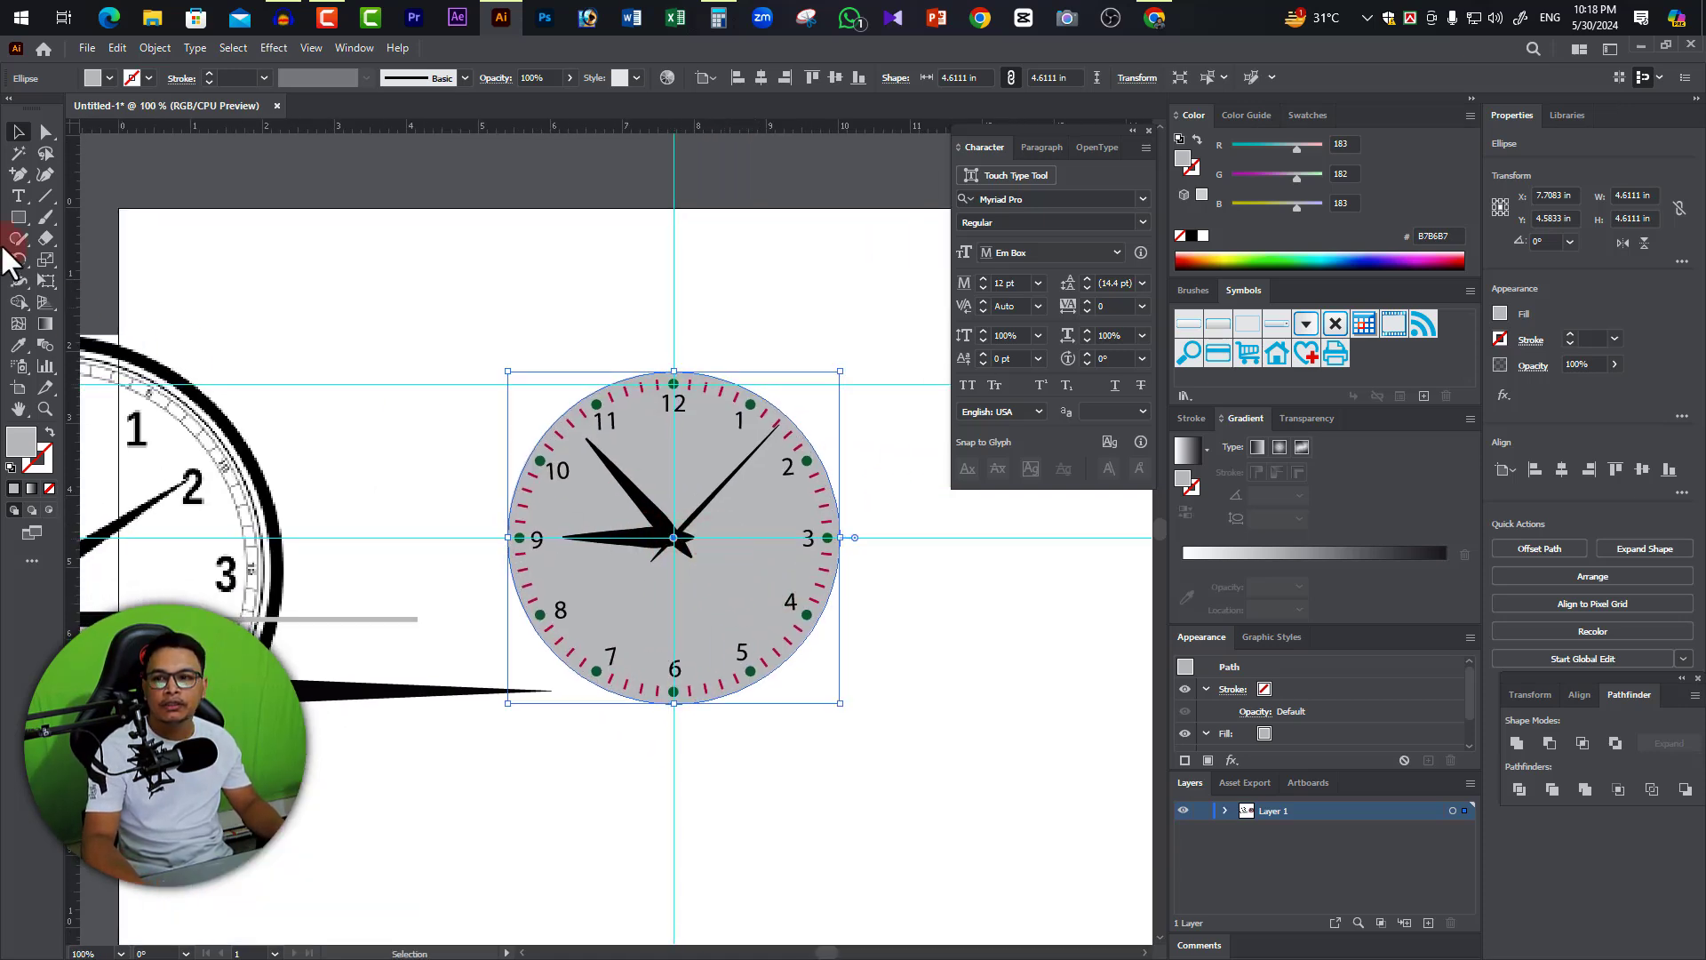
pyautogui.click(45, 132)
pyautogui.scroll(1, 635, 531)
pyautogui.moveTo(673, 613); pyautogui.dragTo(629, 636)
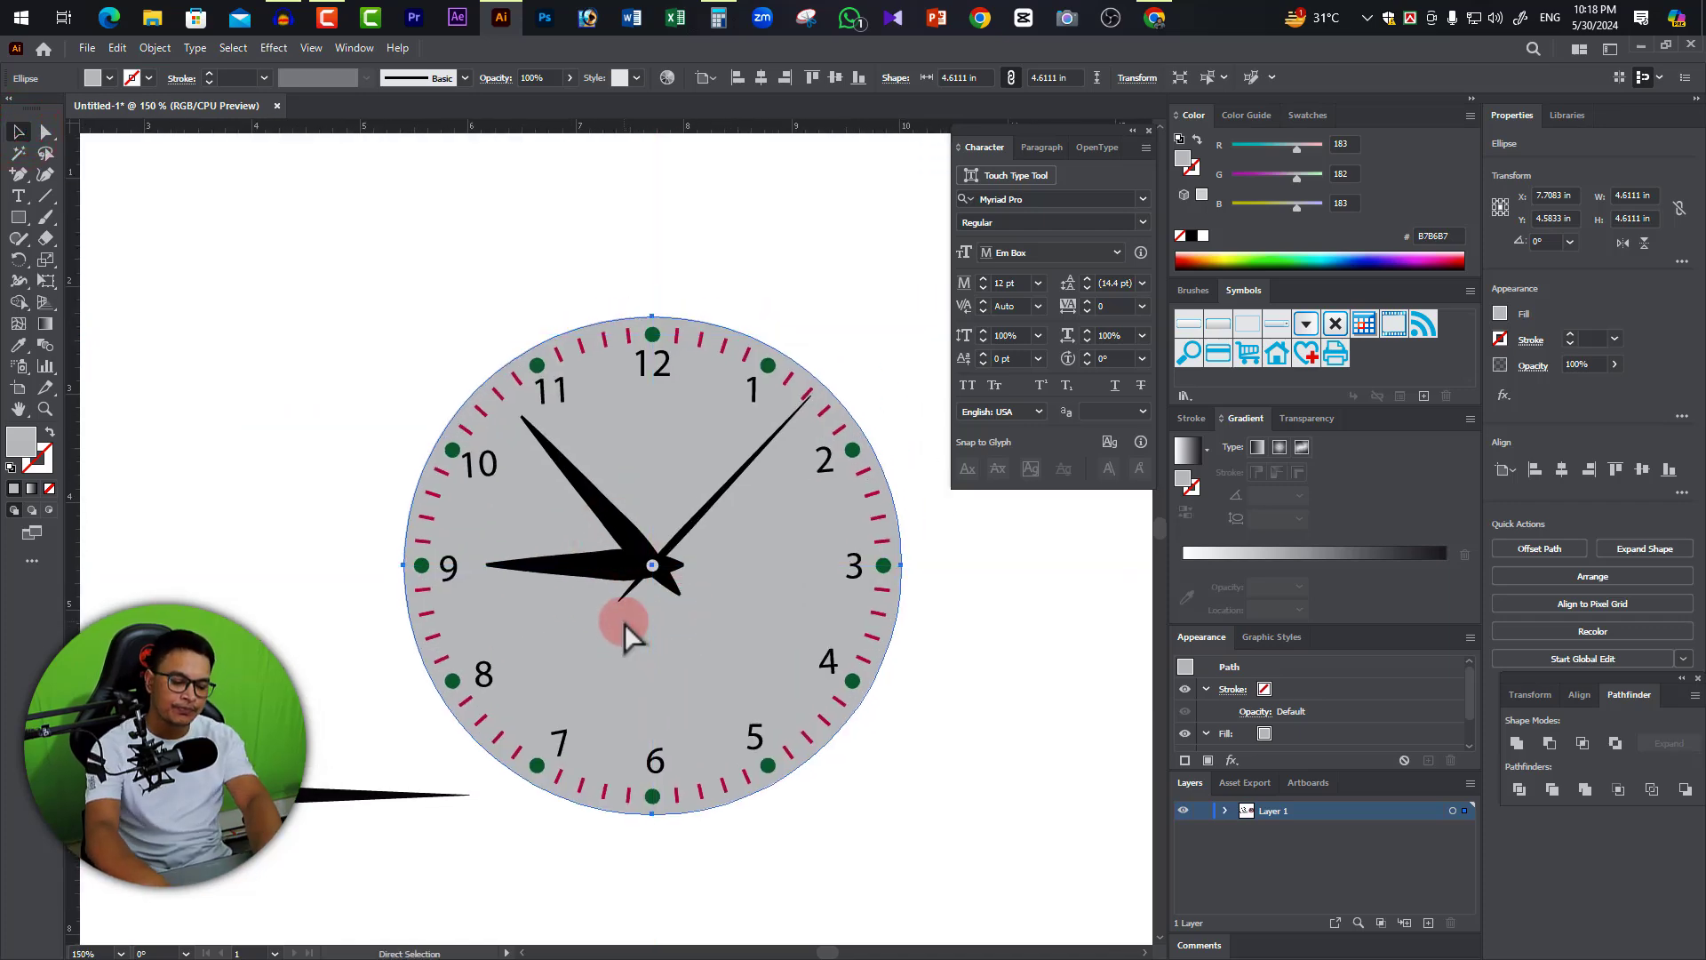
pyautogui.hotkey('ctrl', 'y')
pyautogui.click(1007, 641)
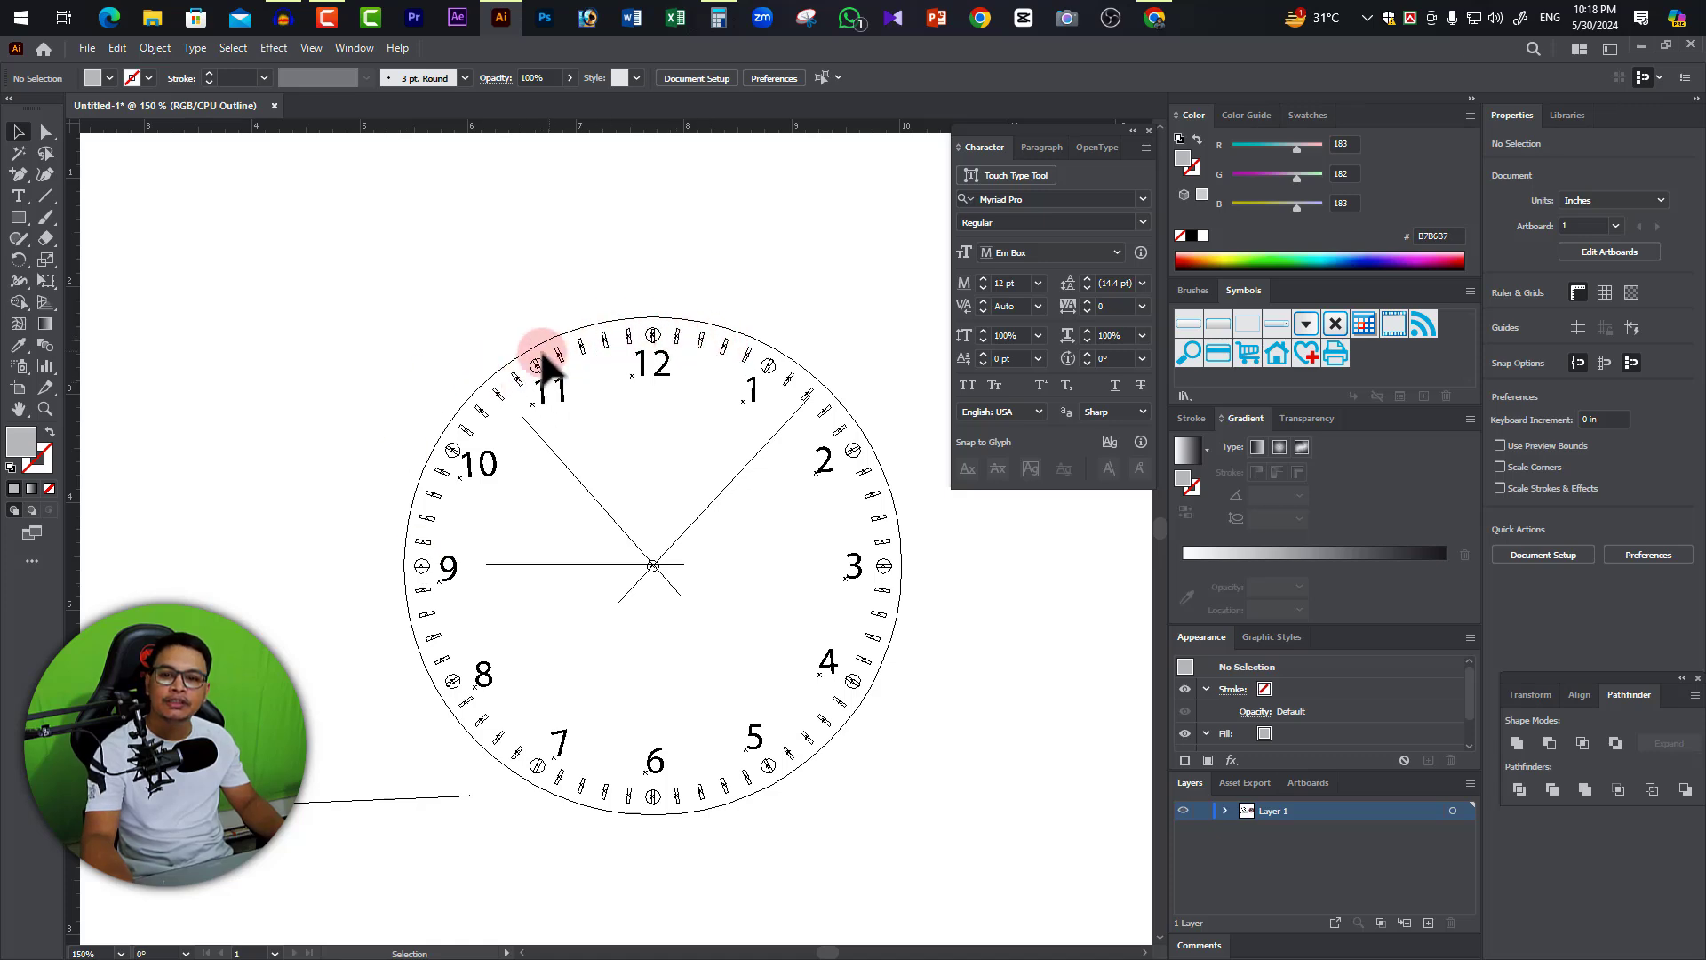
pyautogui.press('a')
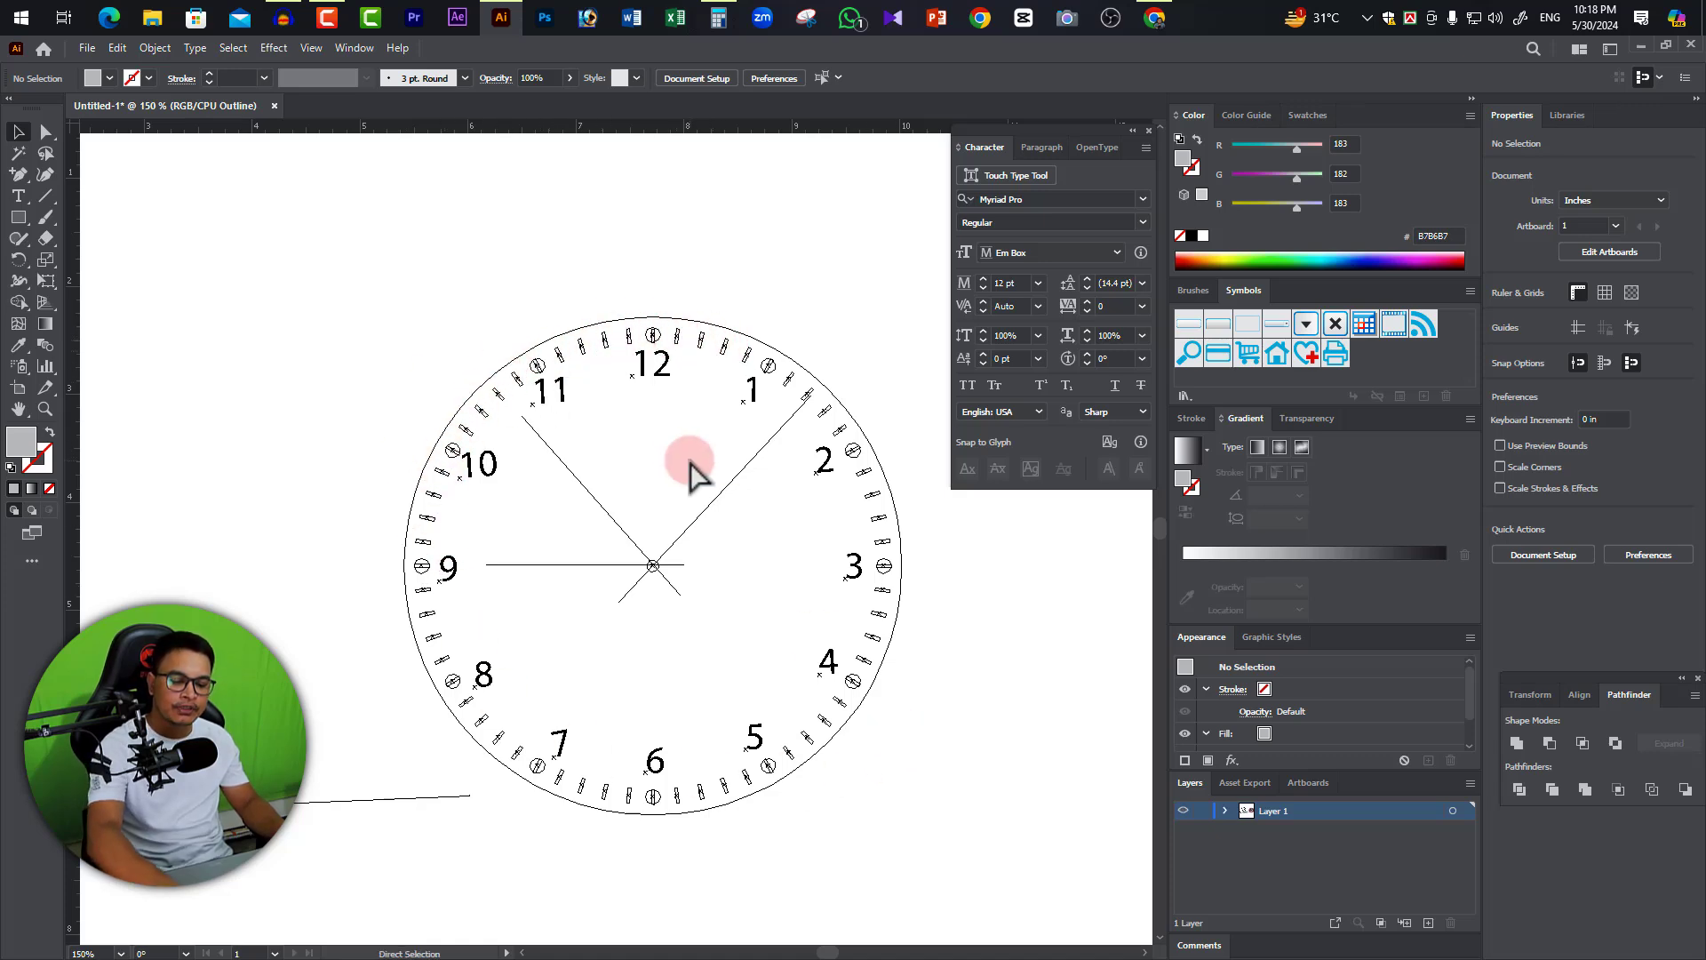
pyautogui.hotkey('ctrl', 'y')
pyautogui.click(761, 597)
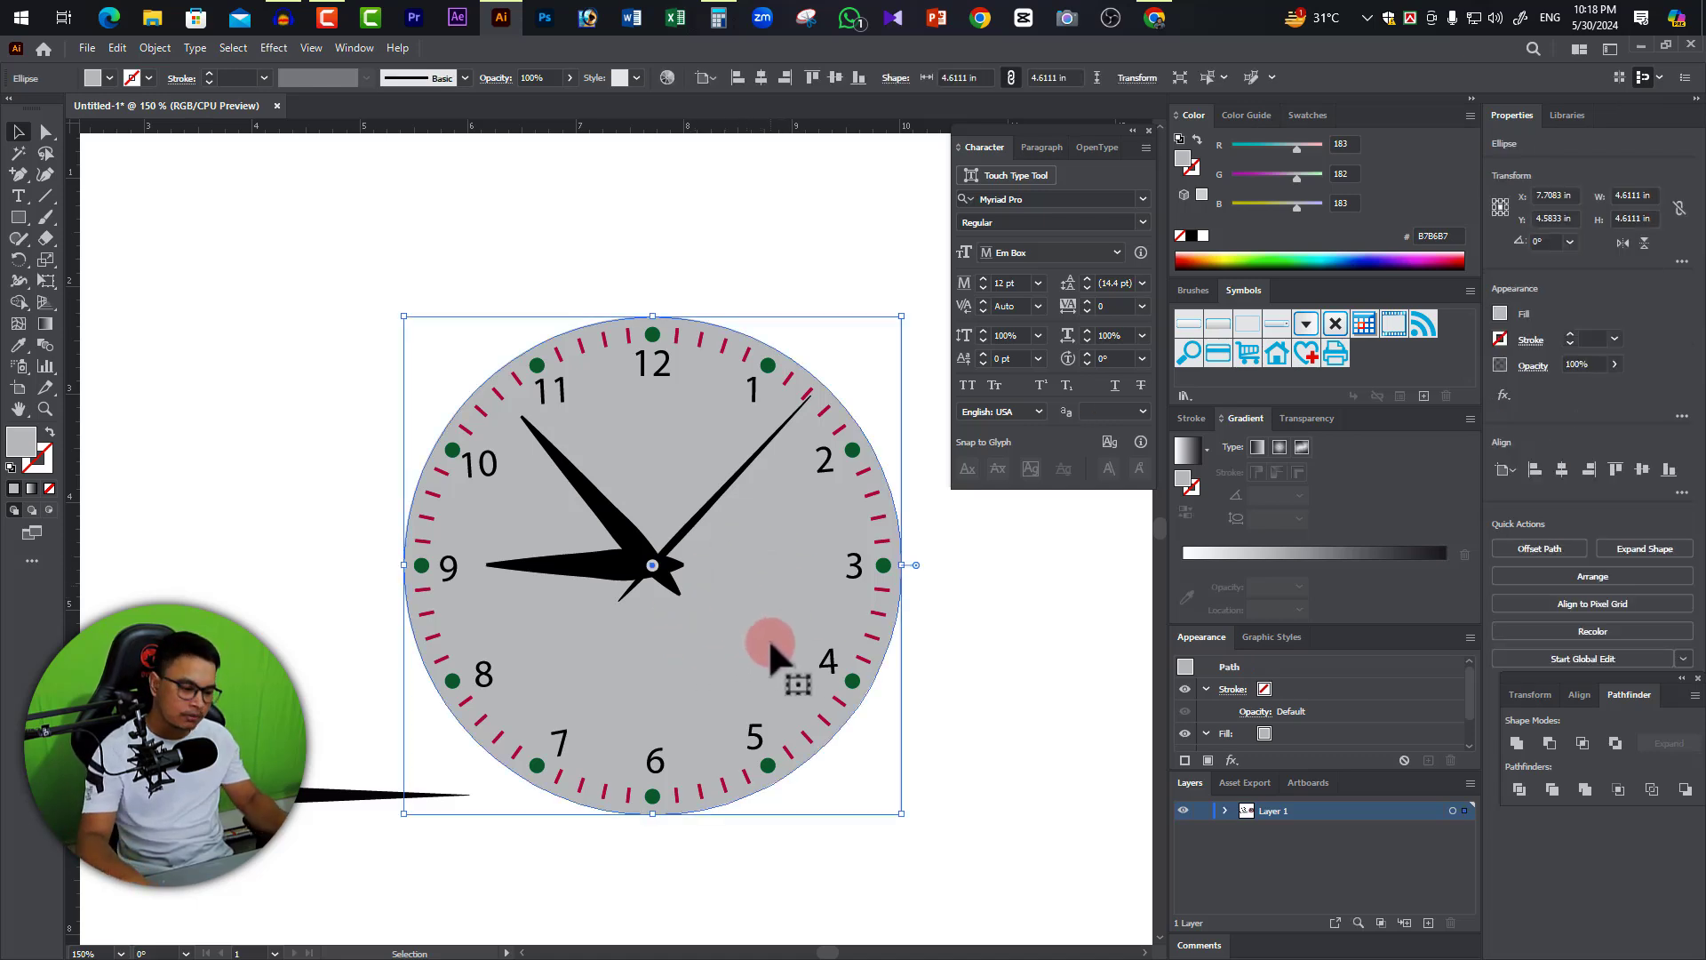
pyautogui.press('a')
pyautogui.press('v')
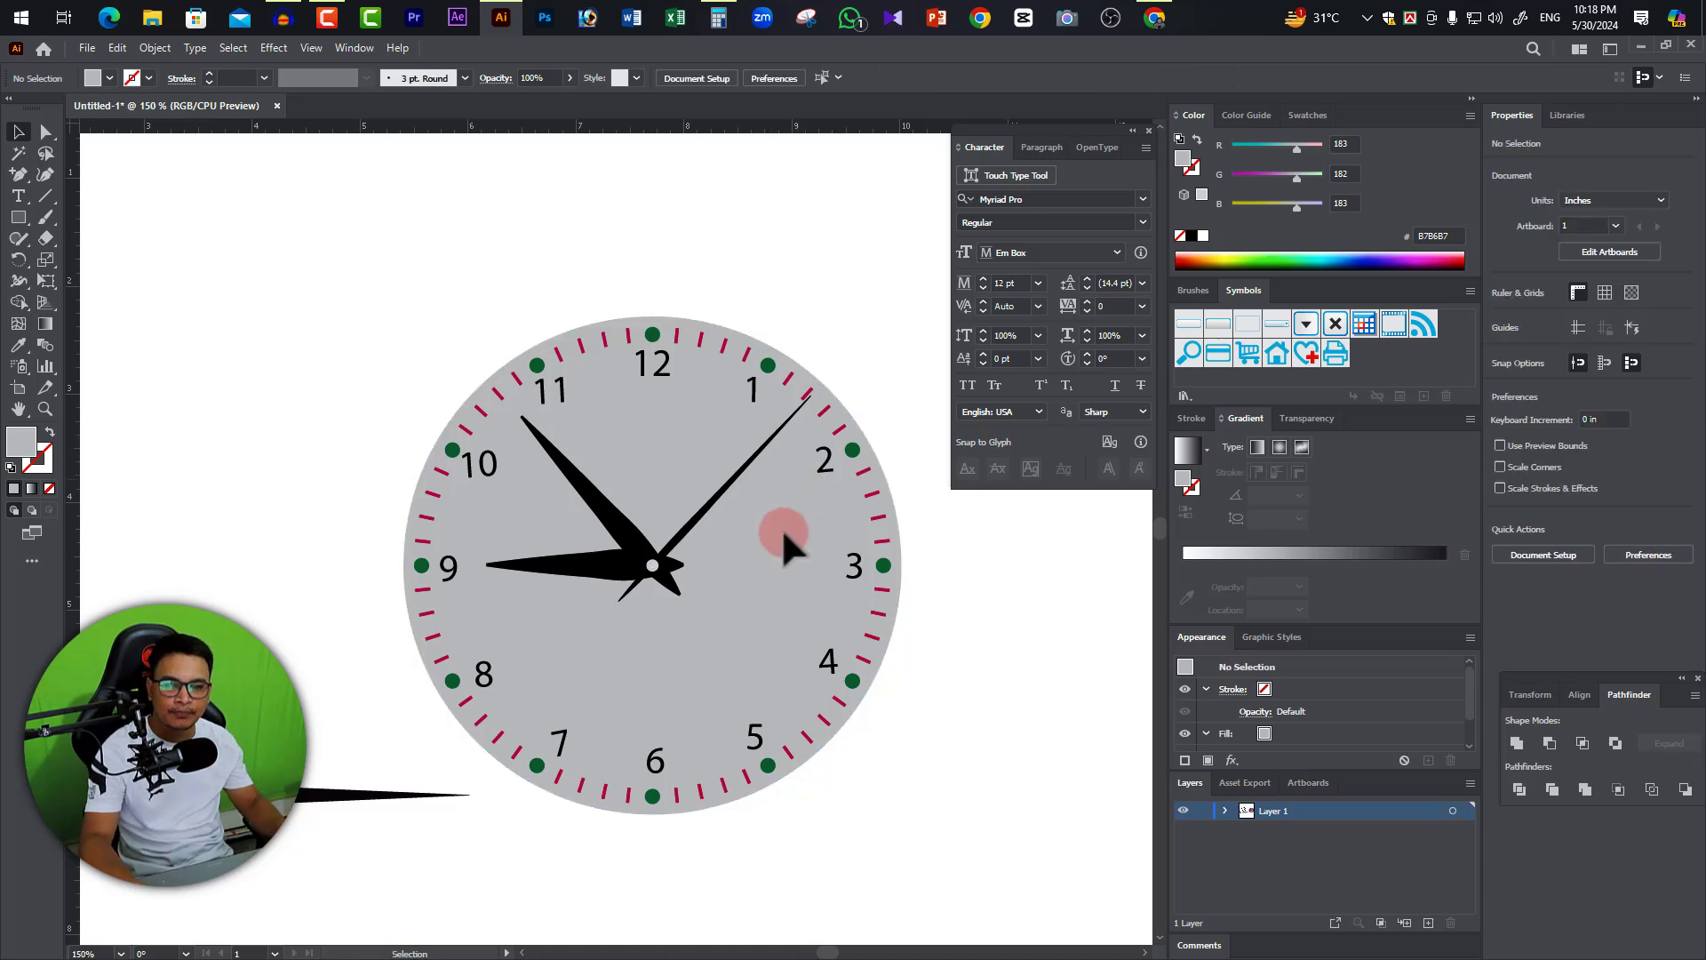
pyautogui.click(766, 664)
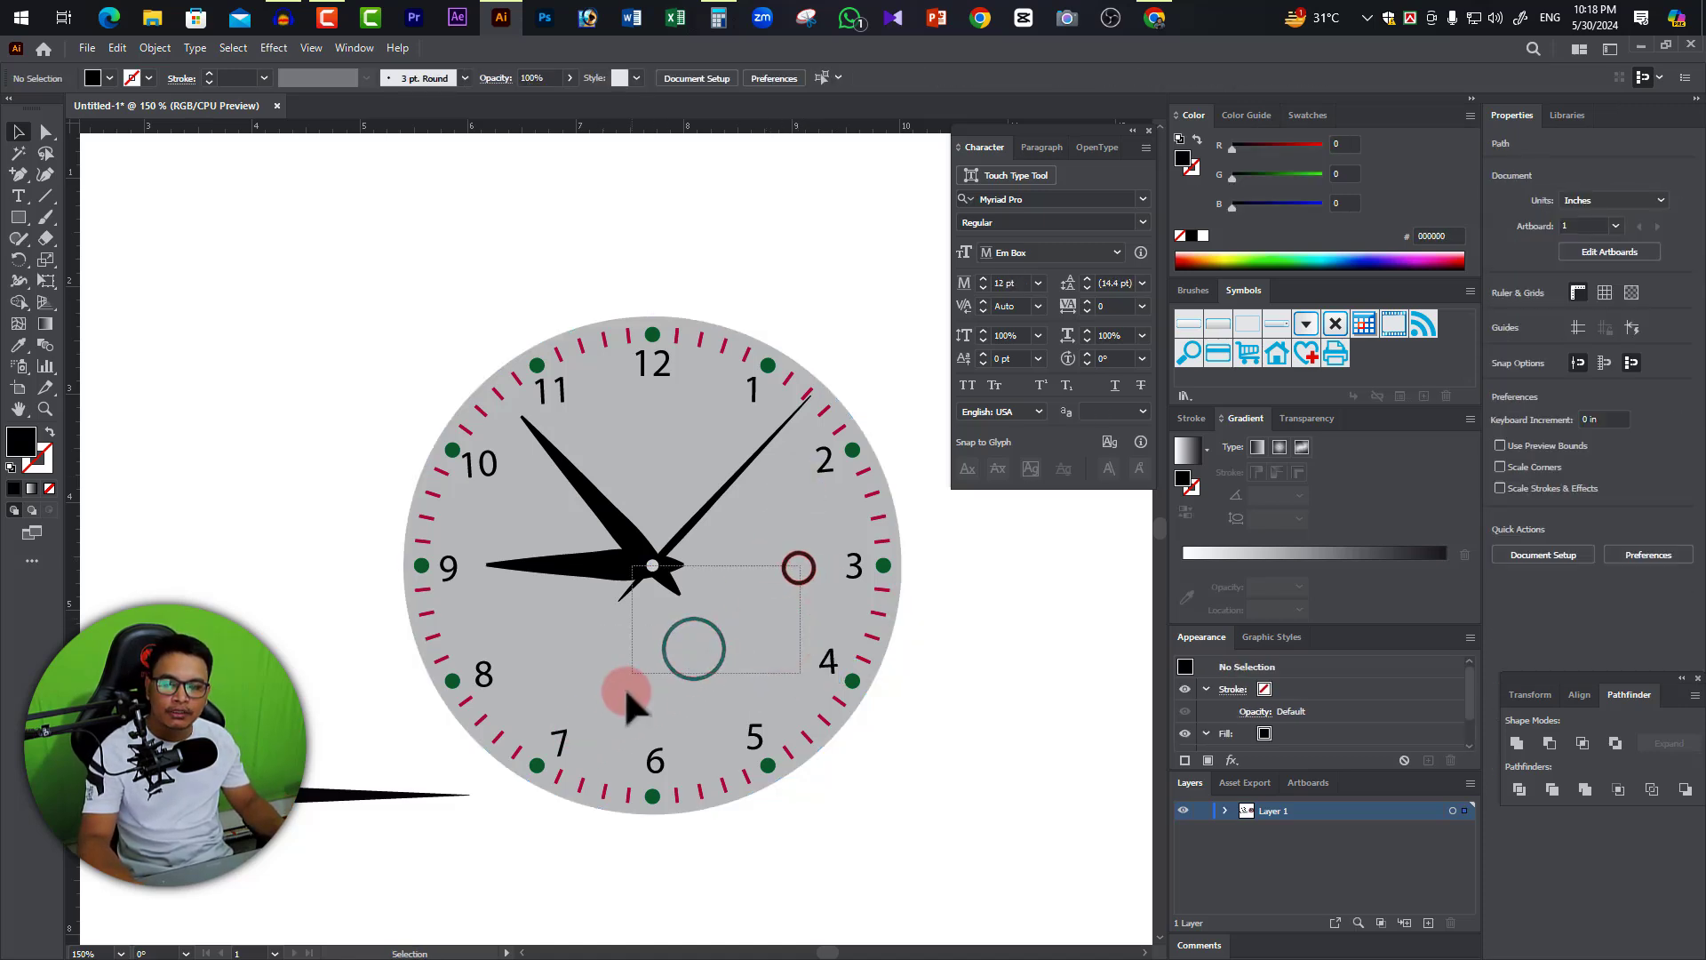
# Unlock the clock-face ellipse via the canvas context menu and undo the stray move.
pyautogui.moveTo(800, 571); pyautogui.dragTo(628, 697)
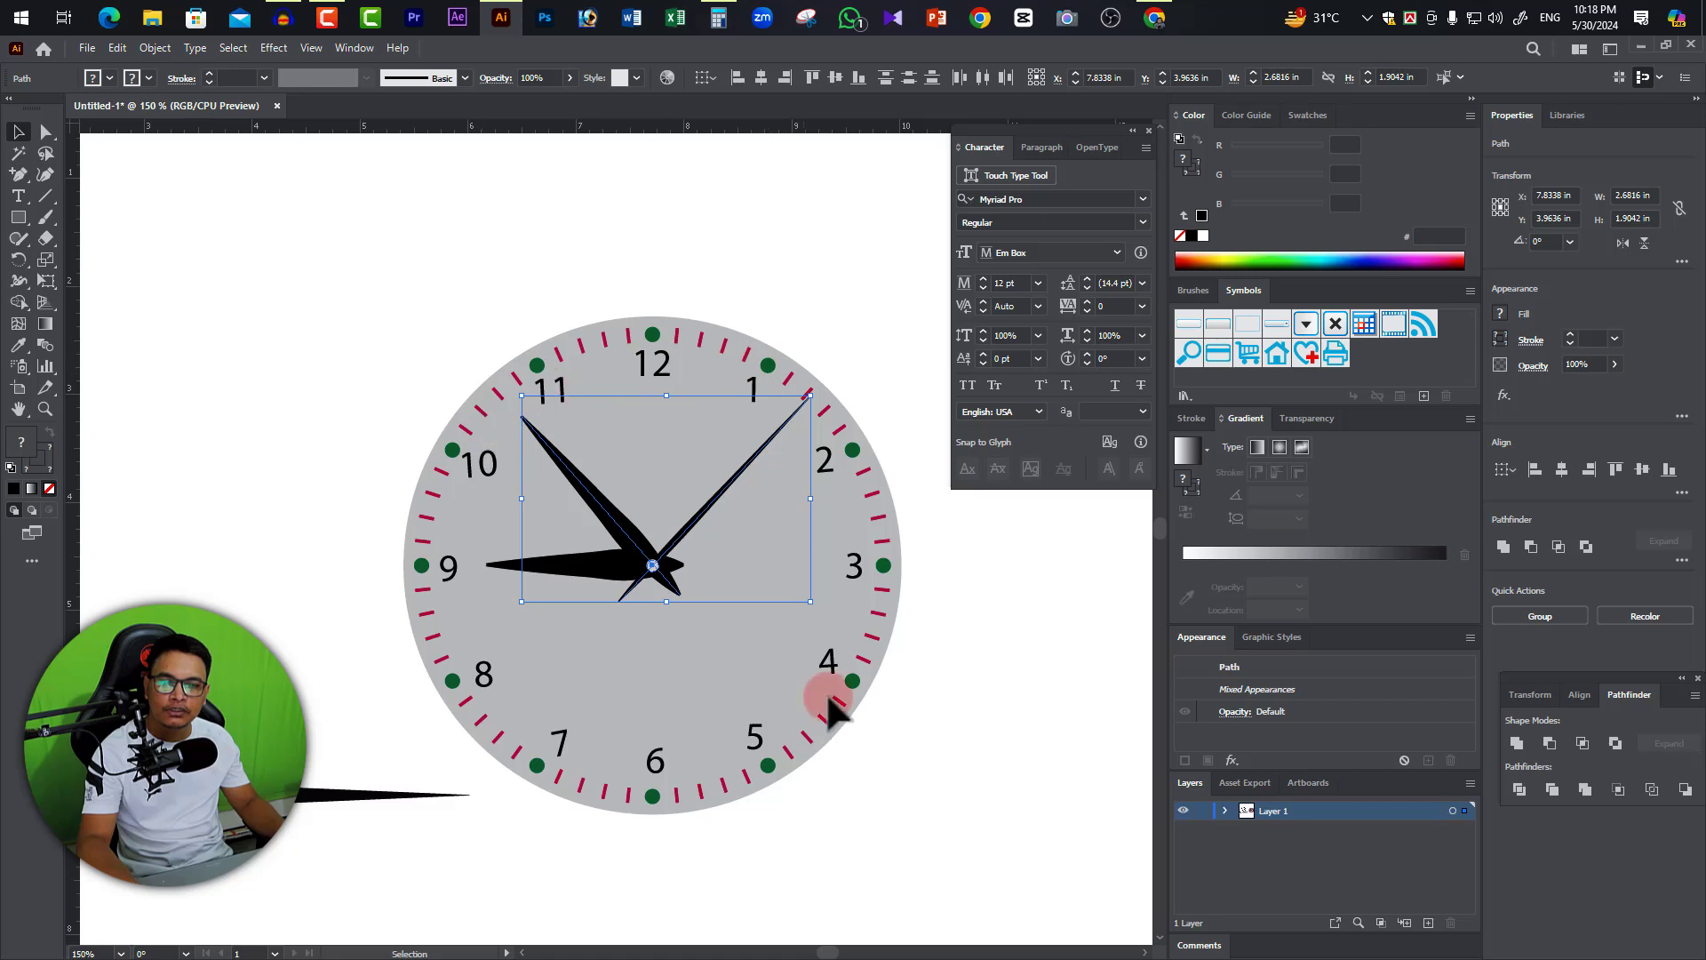
pyautogui.click(973, 609)
pyautogui.rightClick(743, 626)
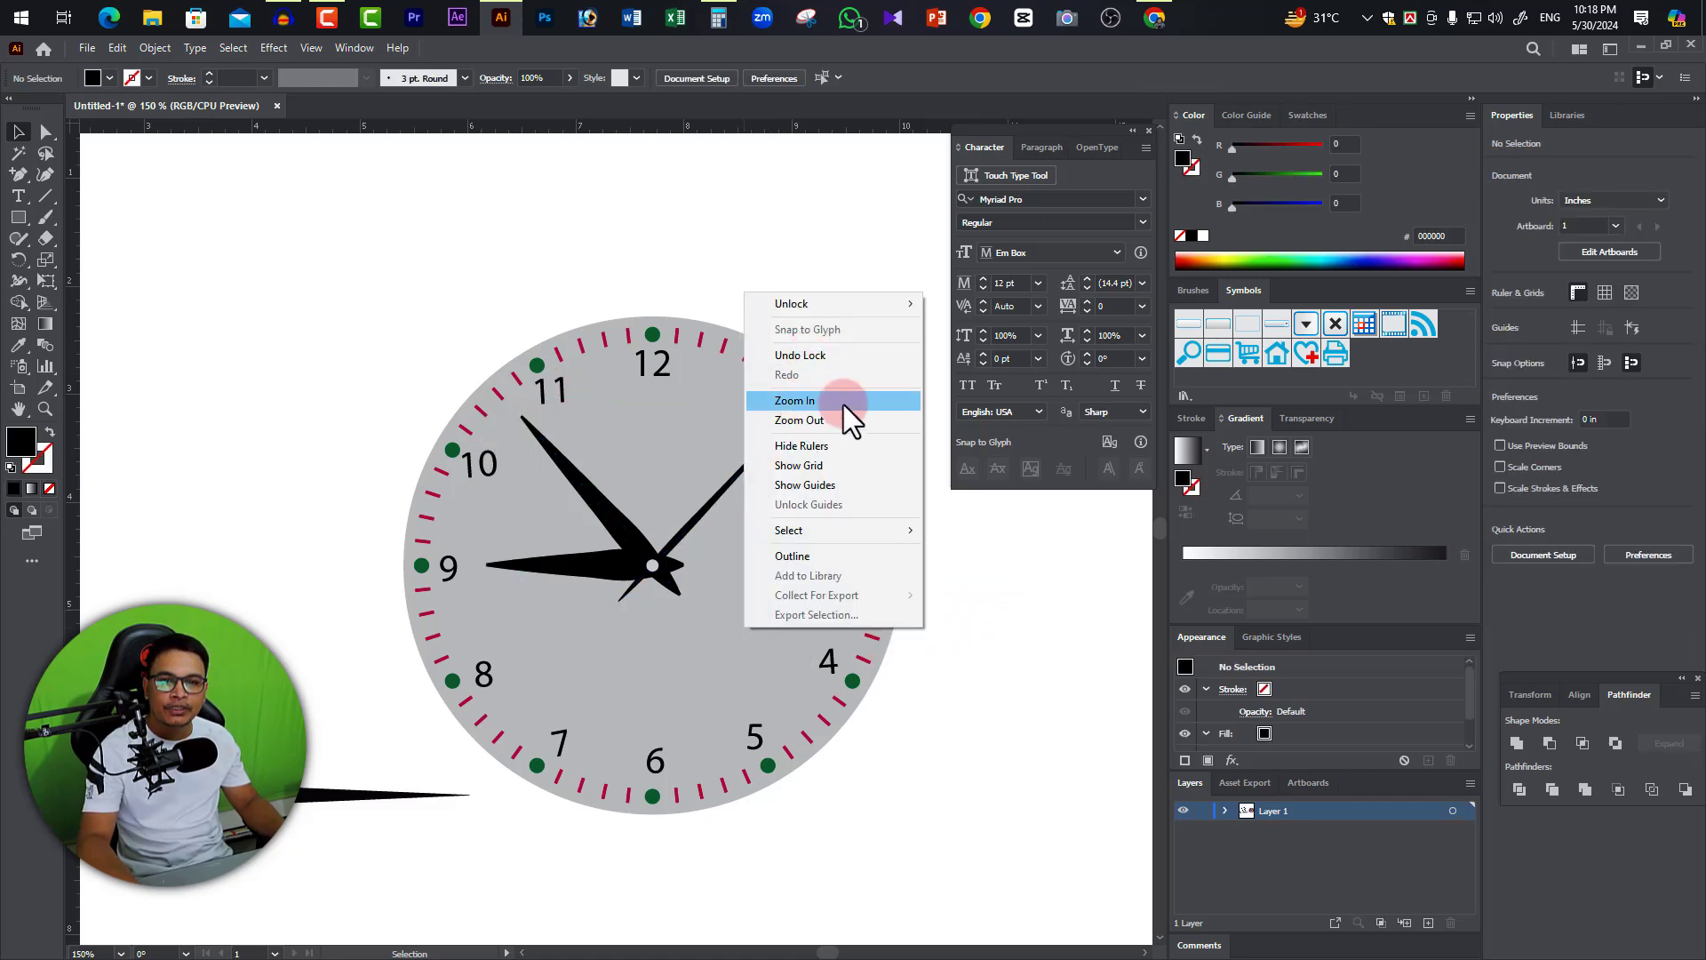
pyautogui.moveTo(799, 304)
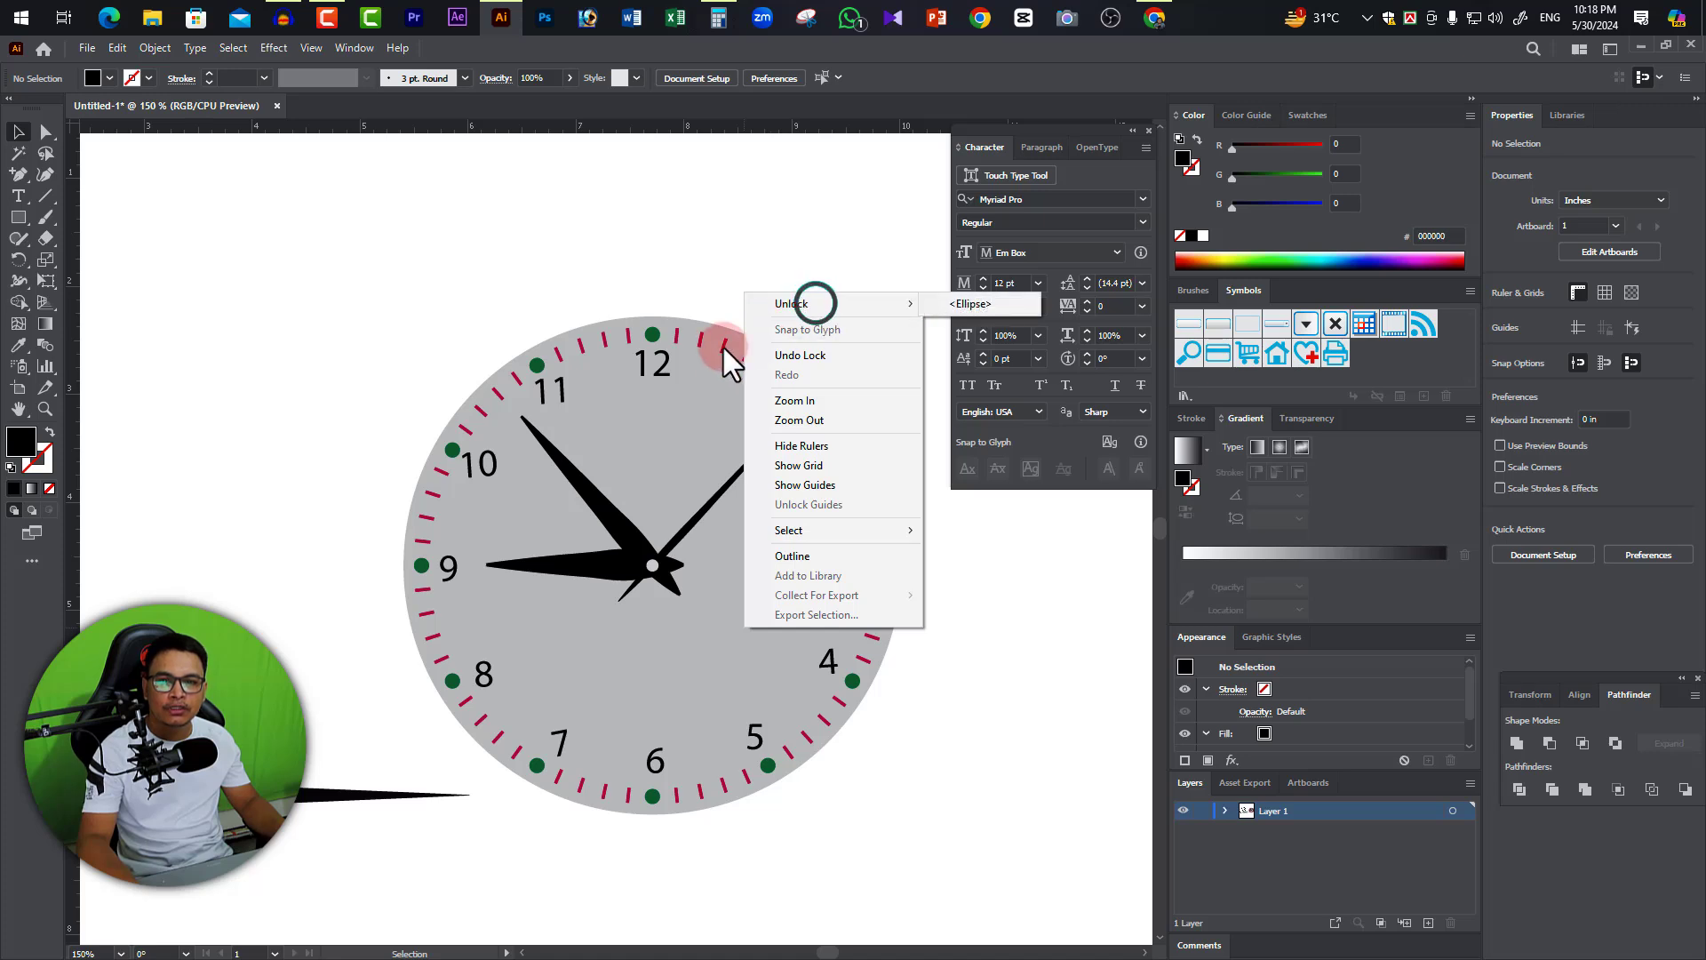
pyautogui.click(966, 303)
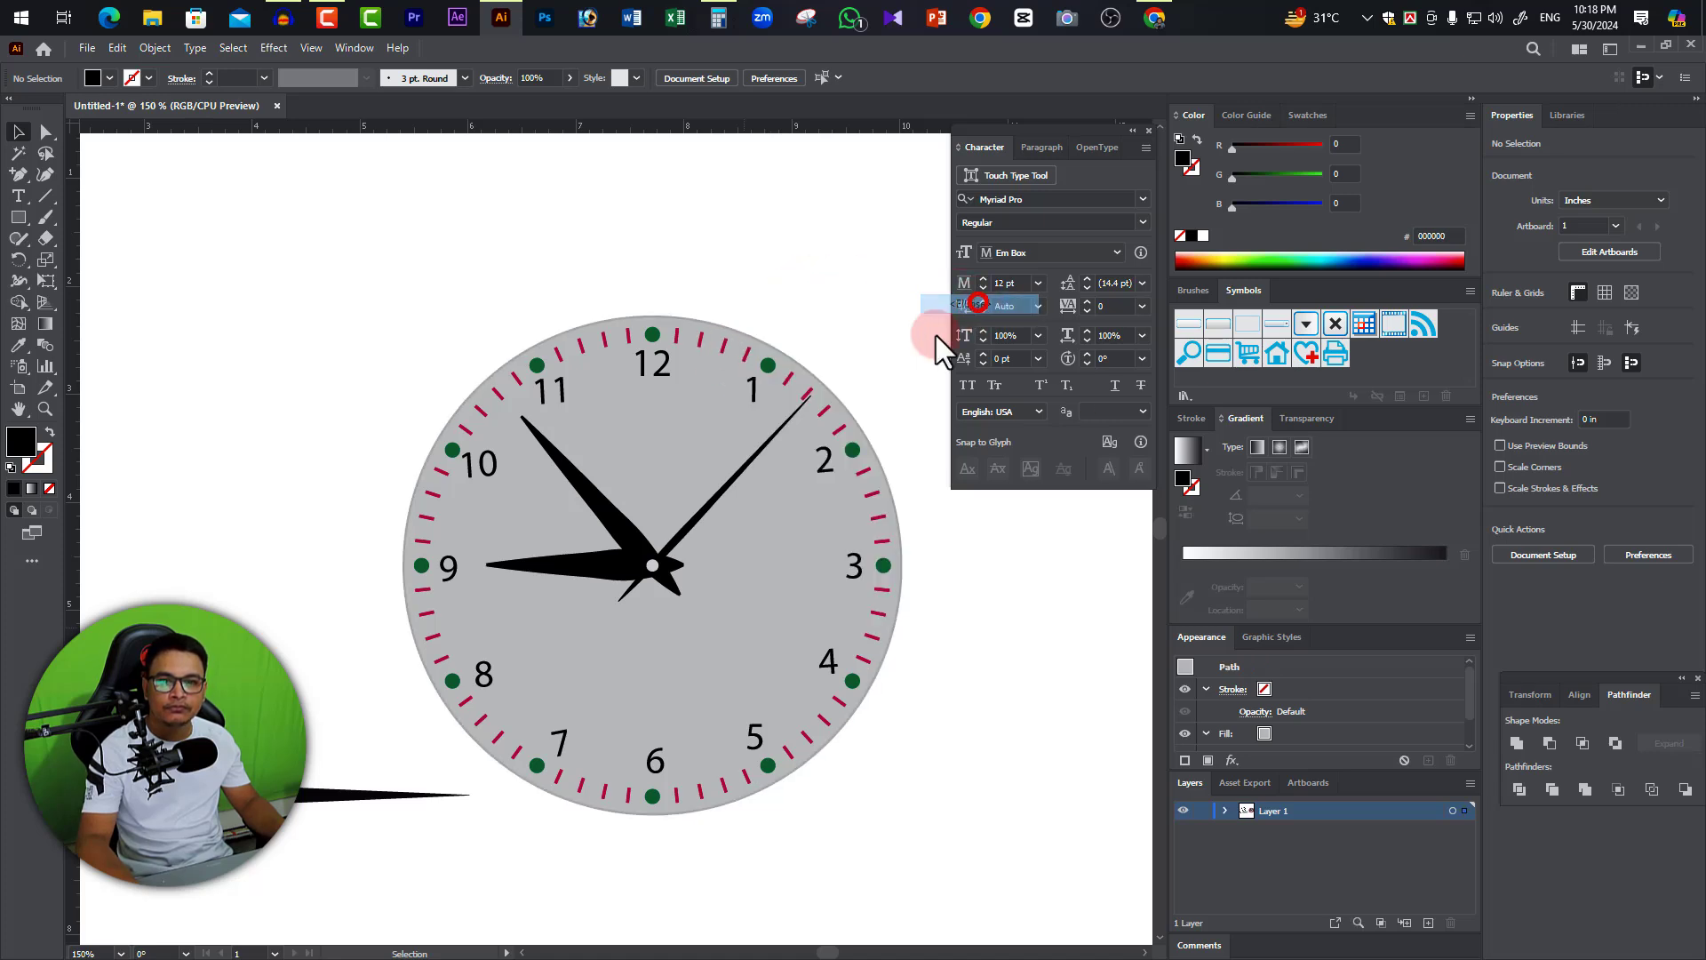
pyautogui.hotkey('ctrl', 'z')
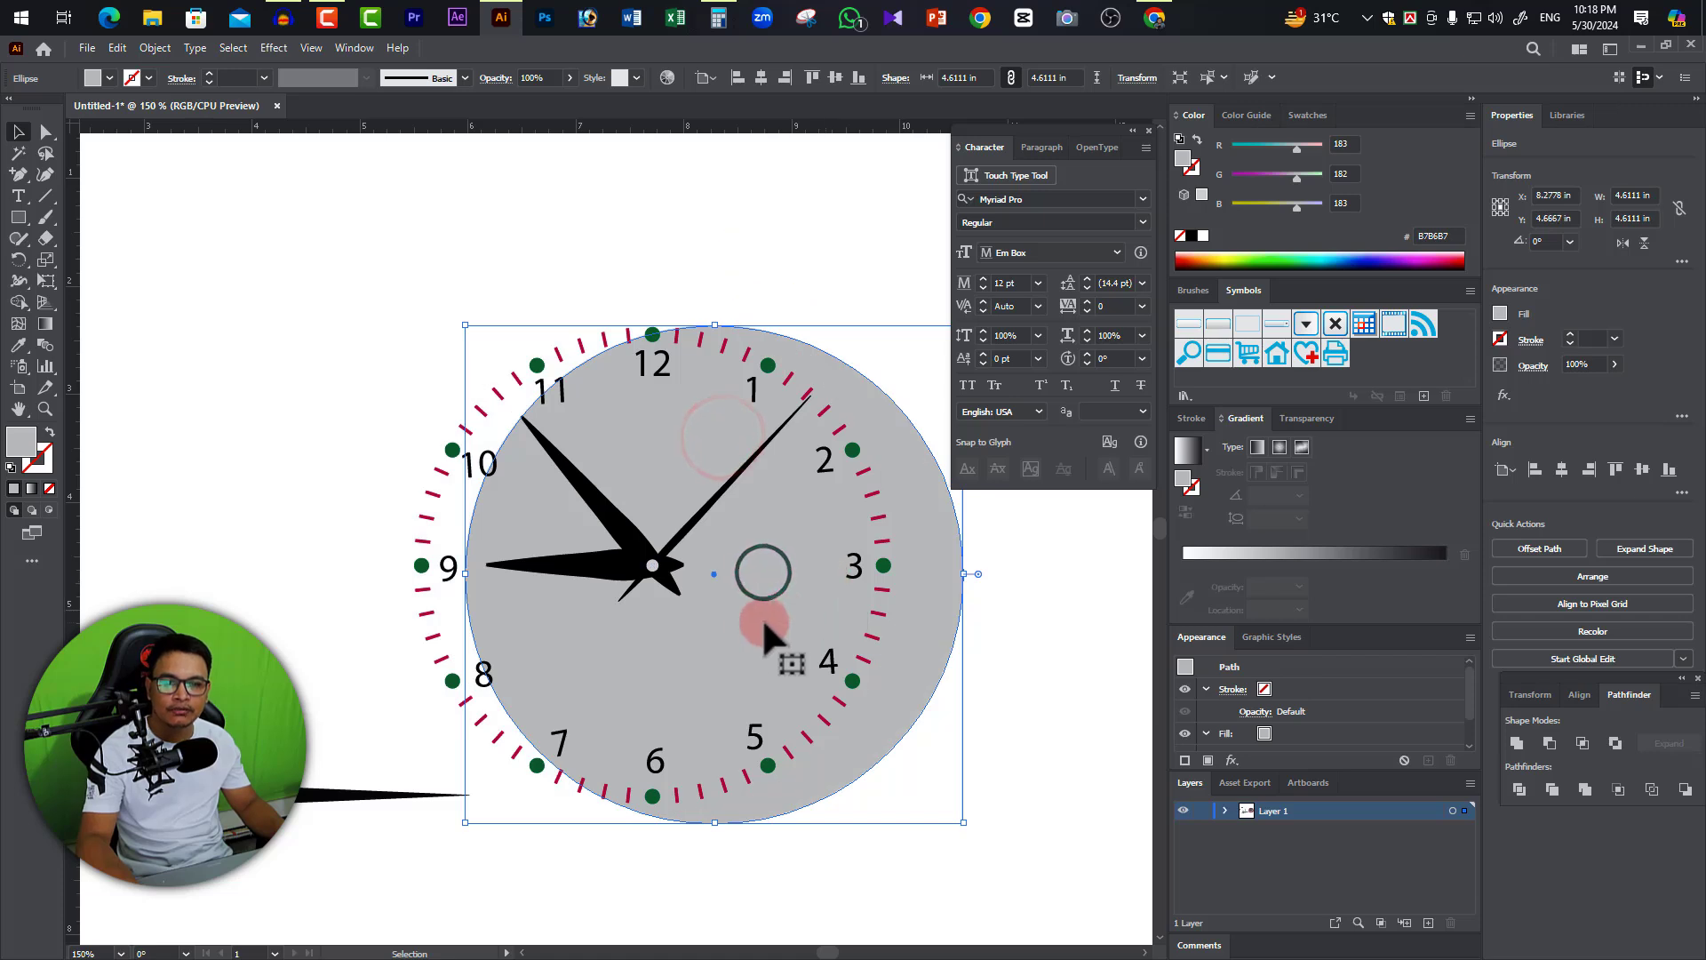
pyautogui.hotkey('ctrl', 'shift', 'z')
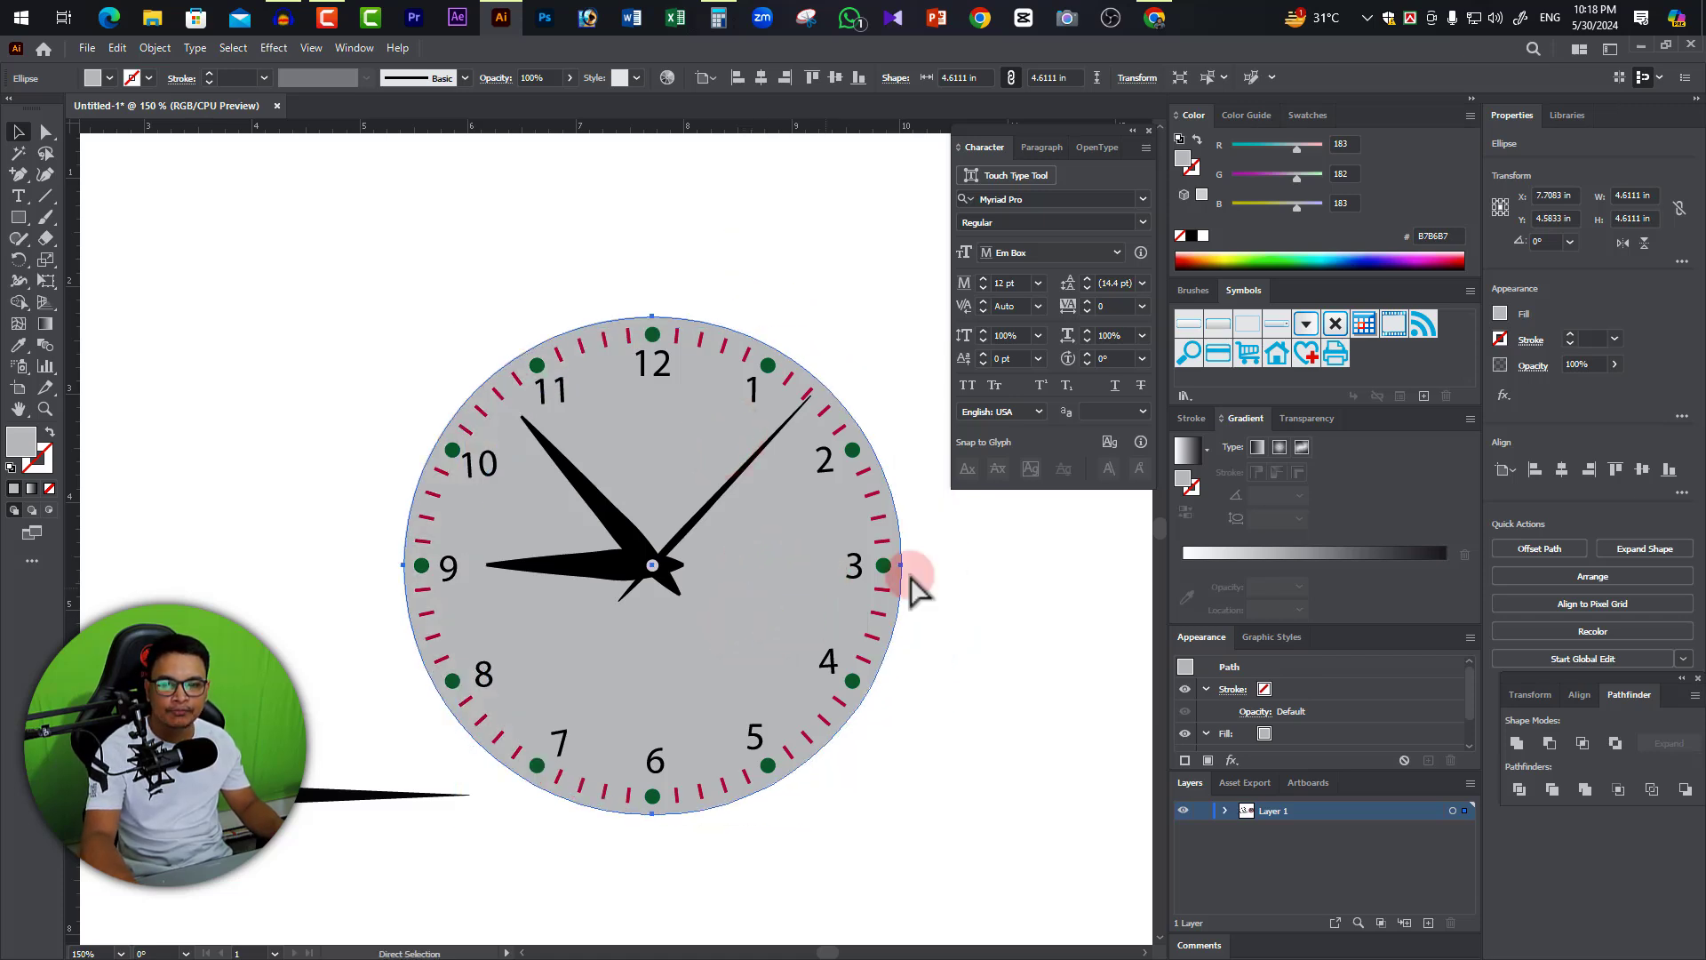
pyautogui.click(1008, 654)
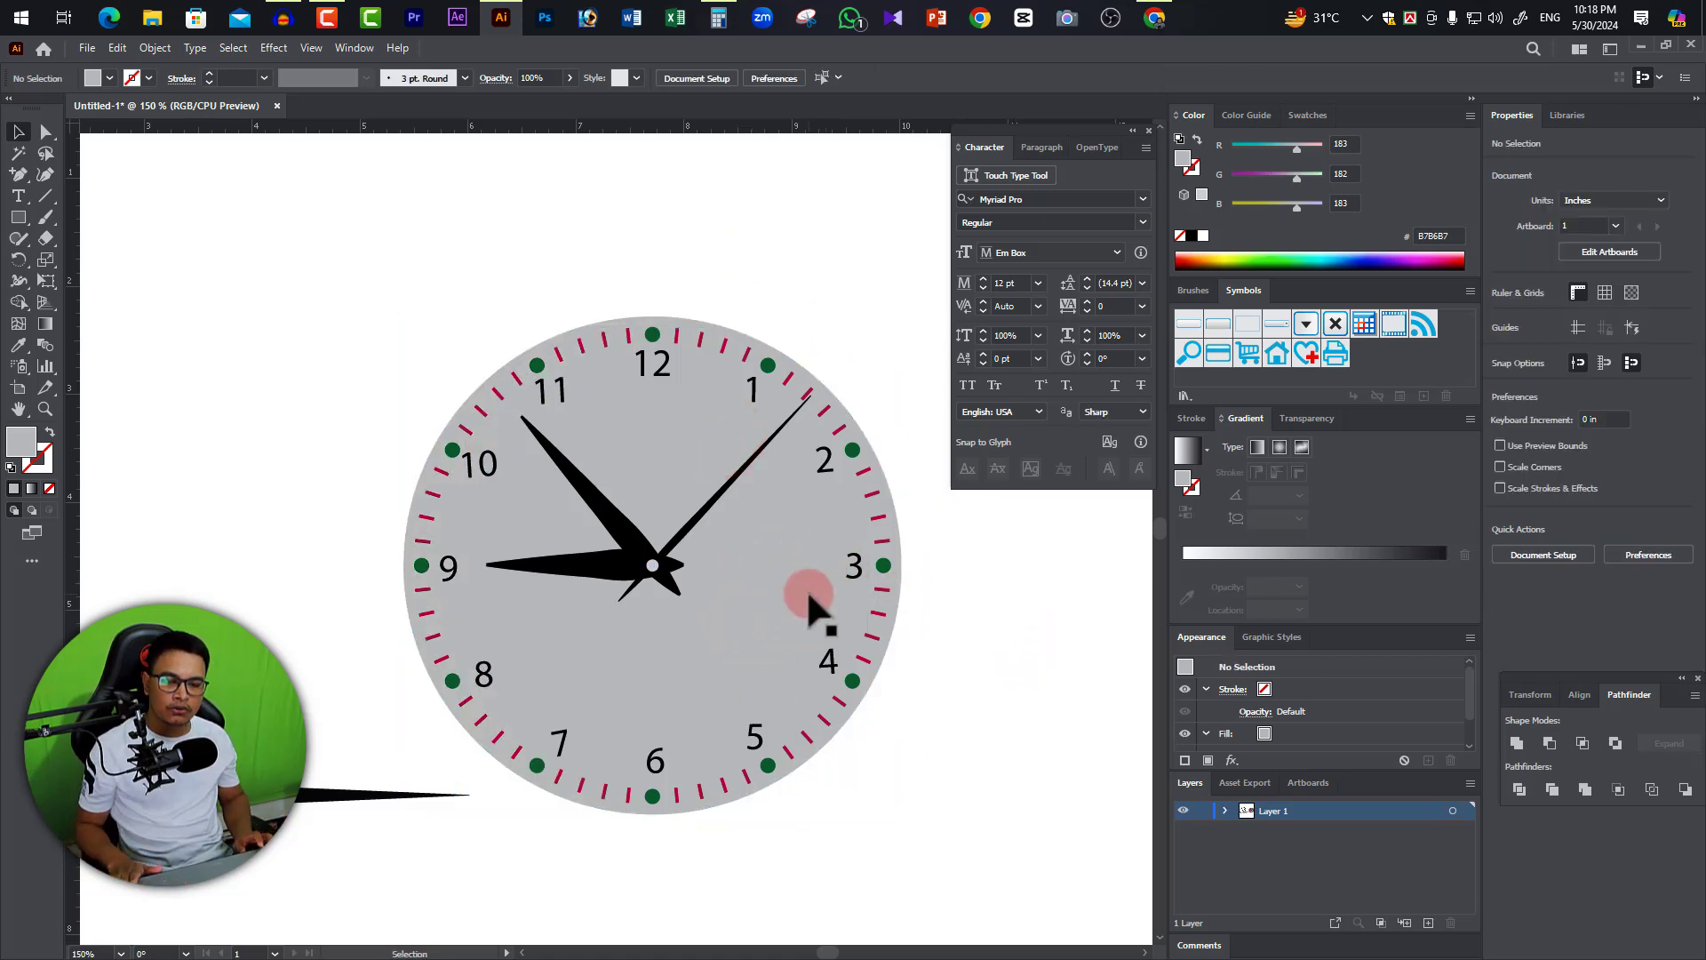
pyautogui.hotkey('ctrl', 'z')
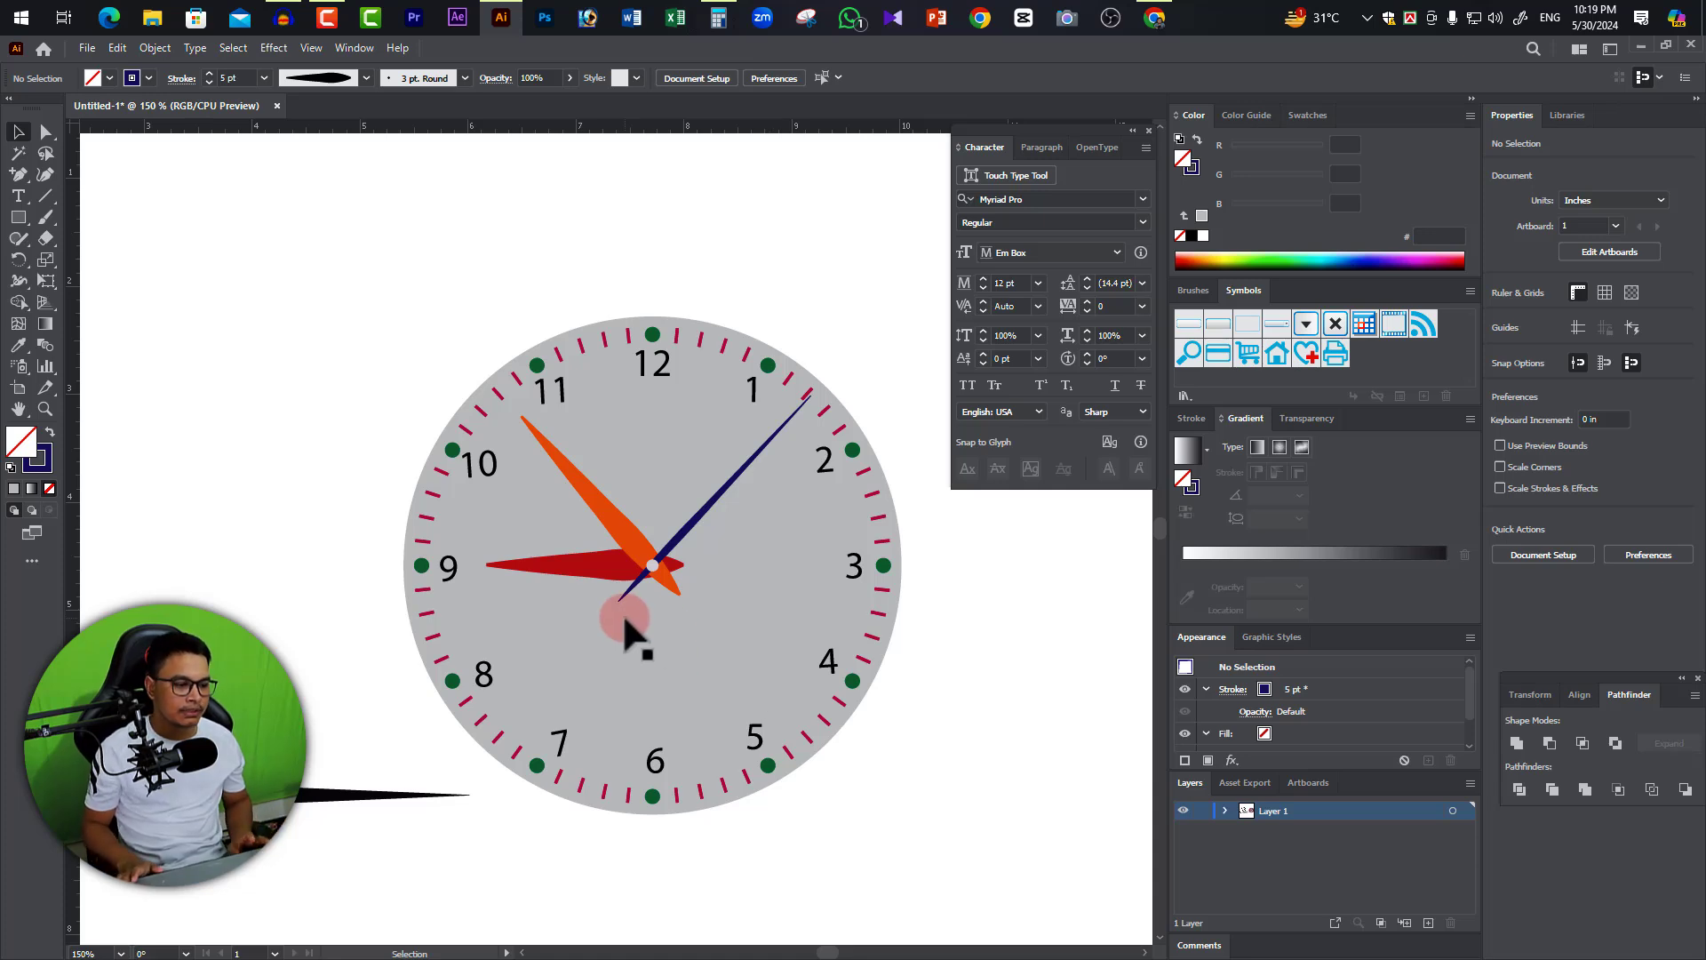
pyautogui.click(640, 567)
pyautogui.hotkey('ctrl', '+')
pyautogui.click(569, 589)
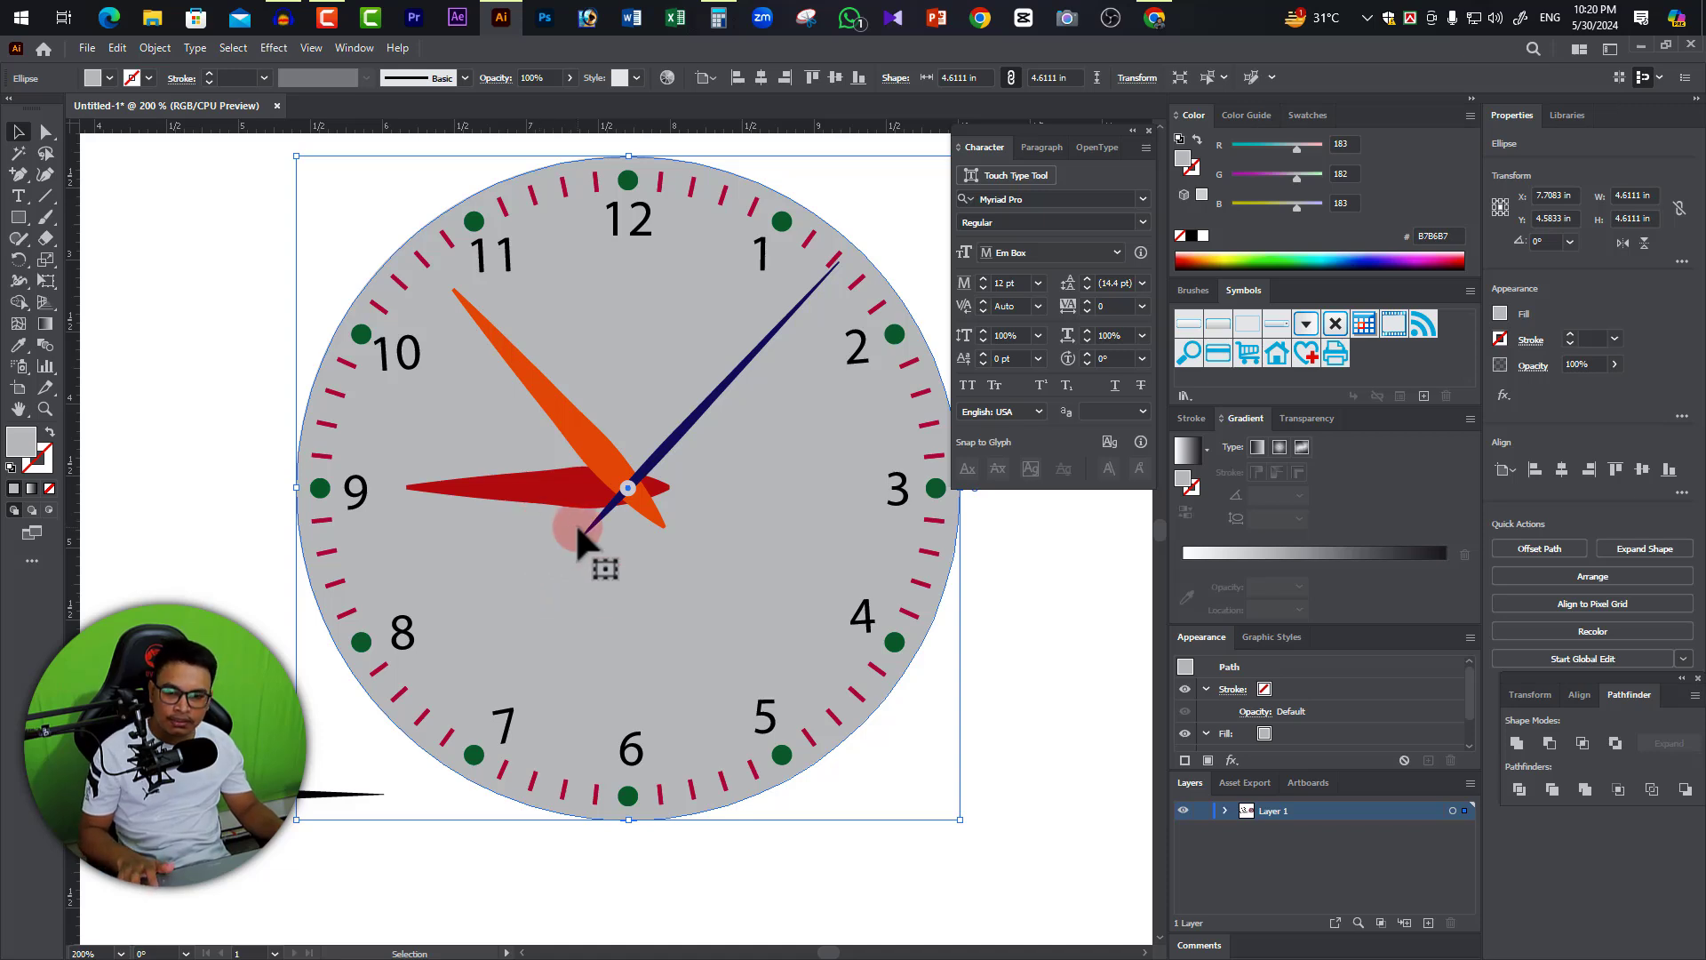
# Give the red hand pointing at 9 a Multiply drop shadow at 75% opacity.
pyautogui.click(549, 490)
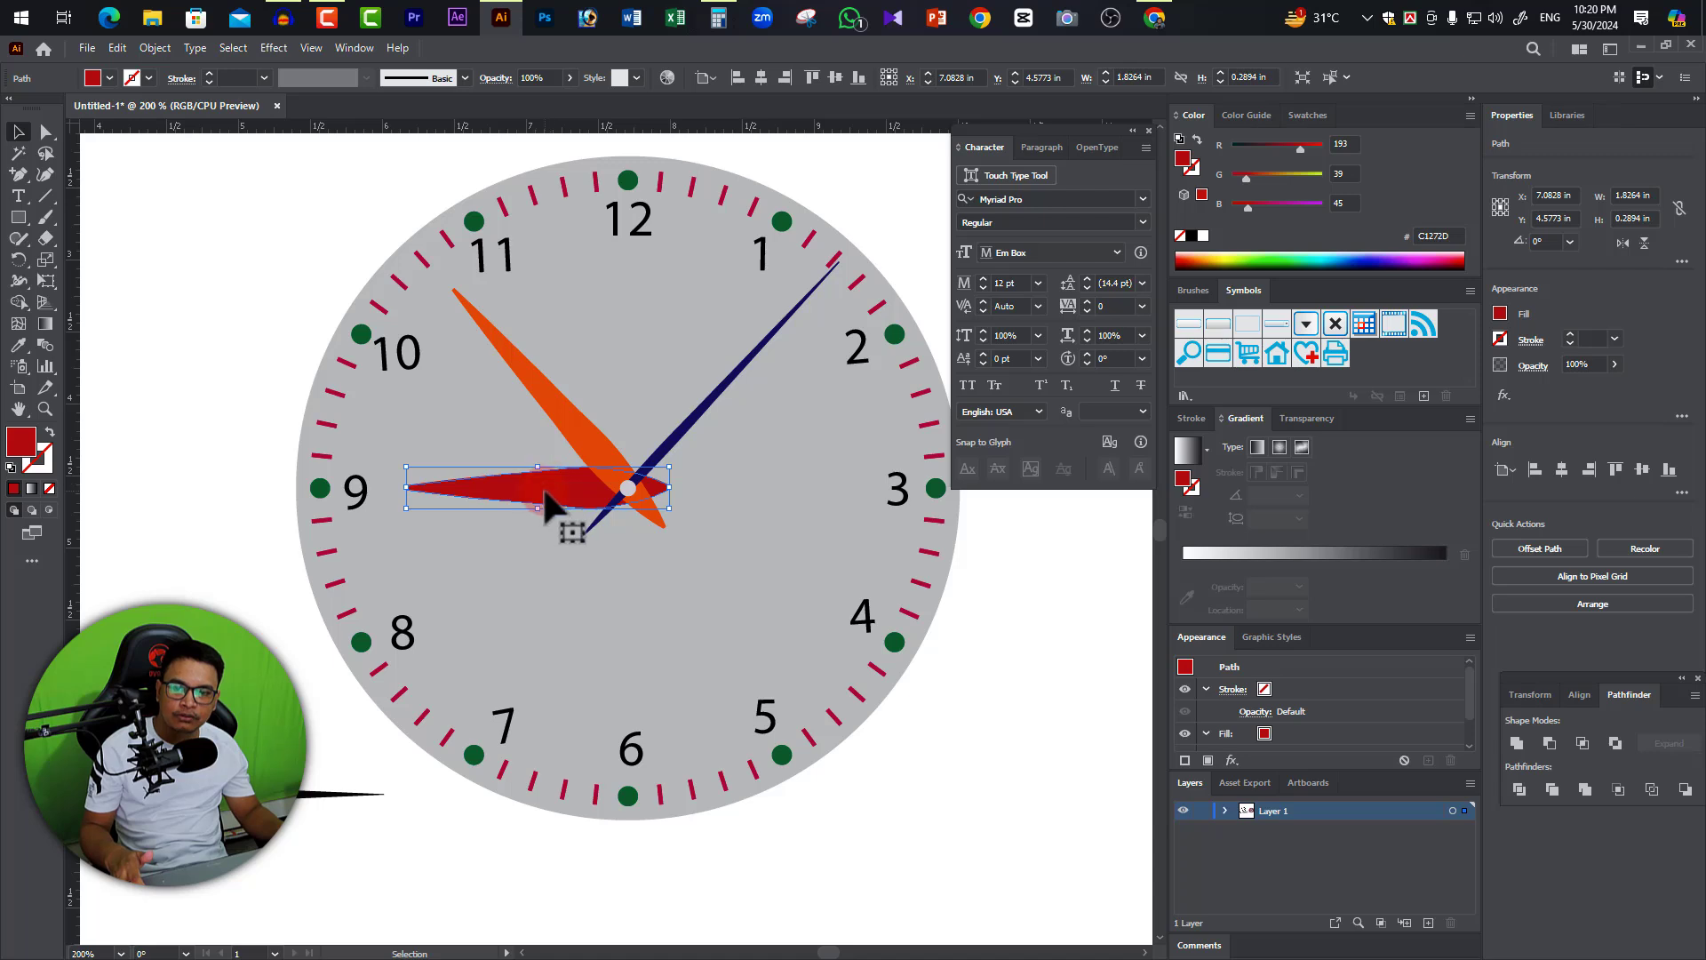
pyautogui.click(273, 48)
pyautogui.moveTo(307, 263)
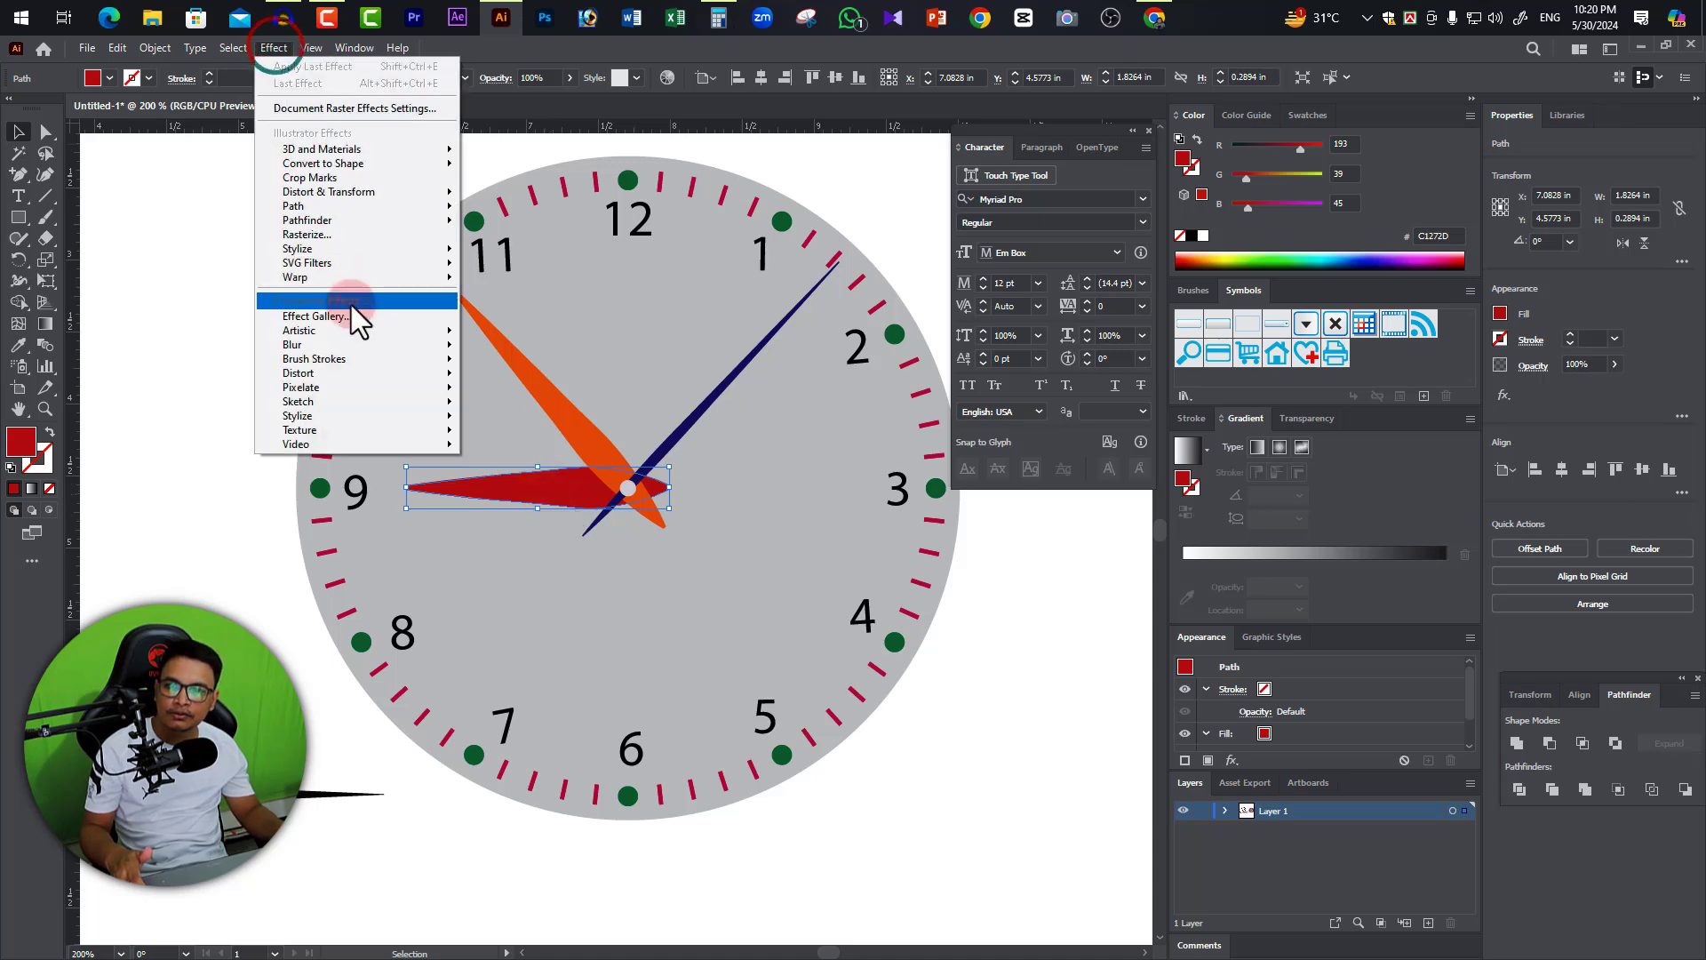
pyautogui.click(298, 248)
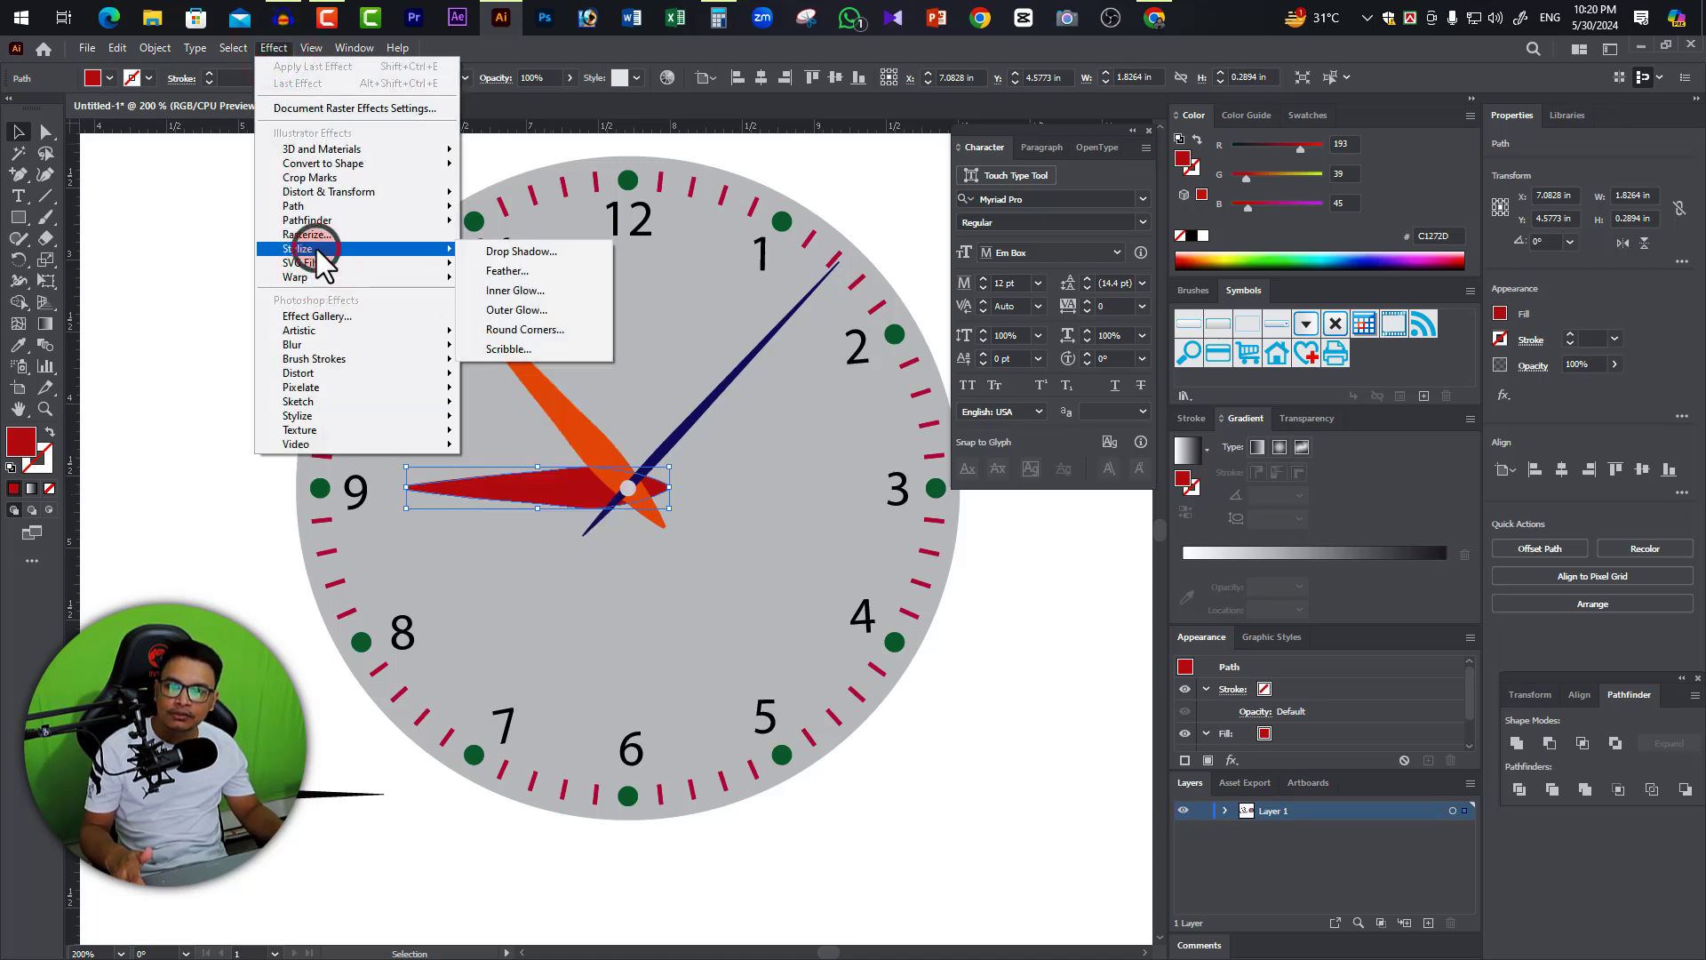
pyautogui.click(558, 251)
pyautogui.moveTo(901, 371)
pyautogui.mouseDown()
pyautogui.moveTo(1103, 339)
pyautogui.moveTo(1081, 340)
pyautogui.mouseUp()
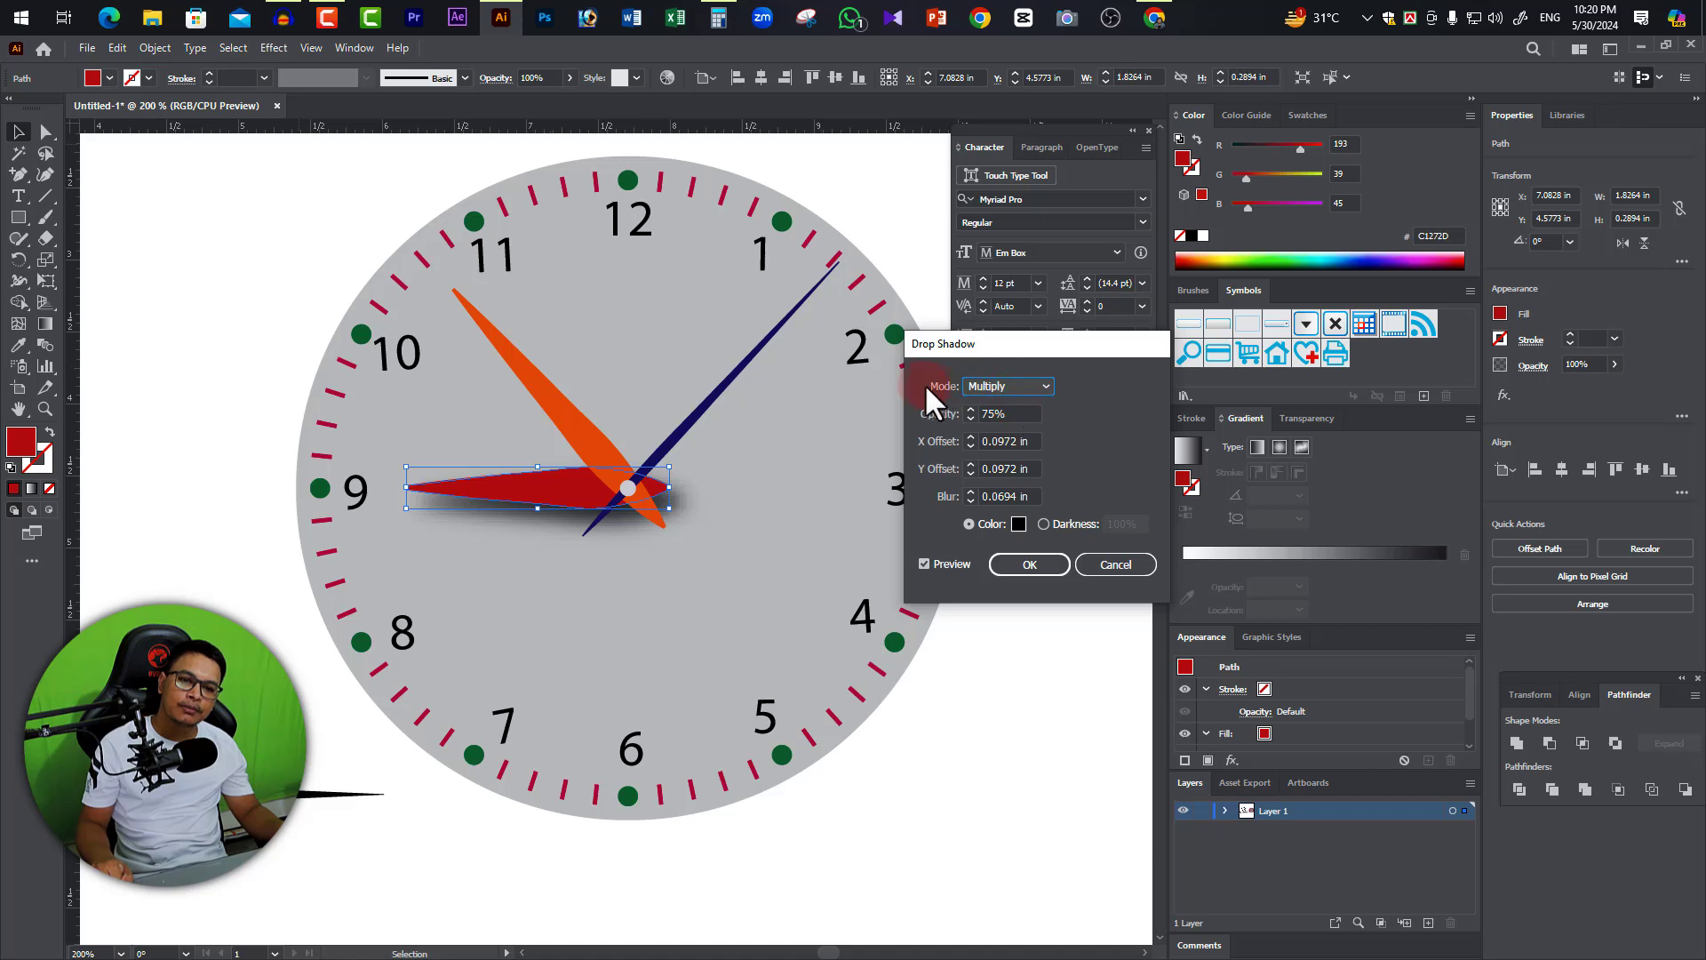
pyautogui.click(1030, 388)
pyautogui.click(1018, 403)
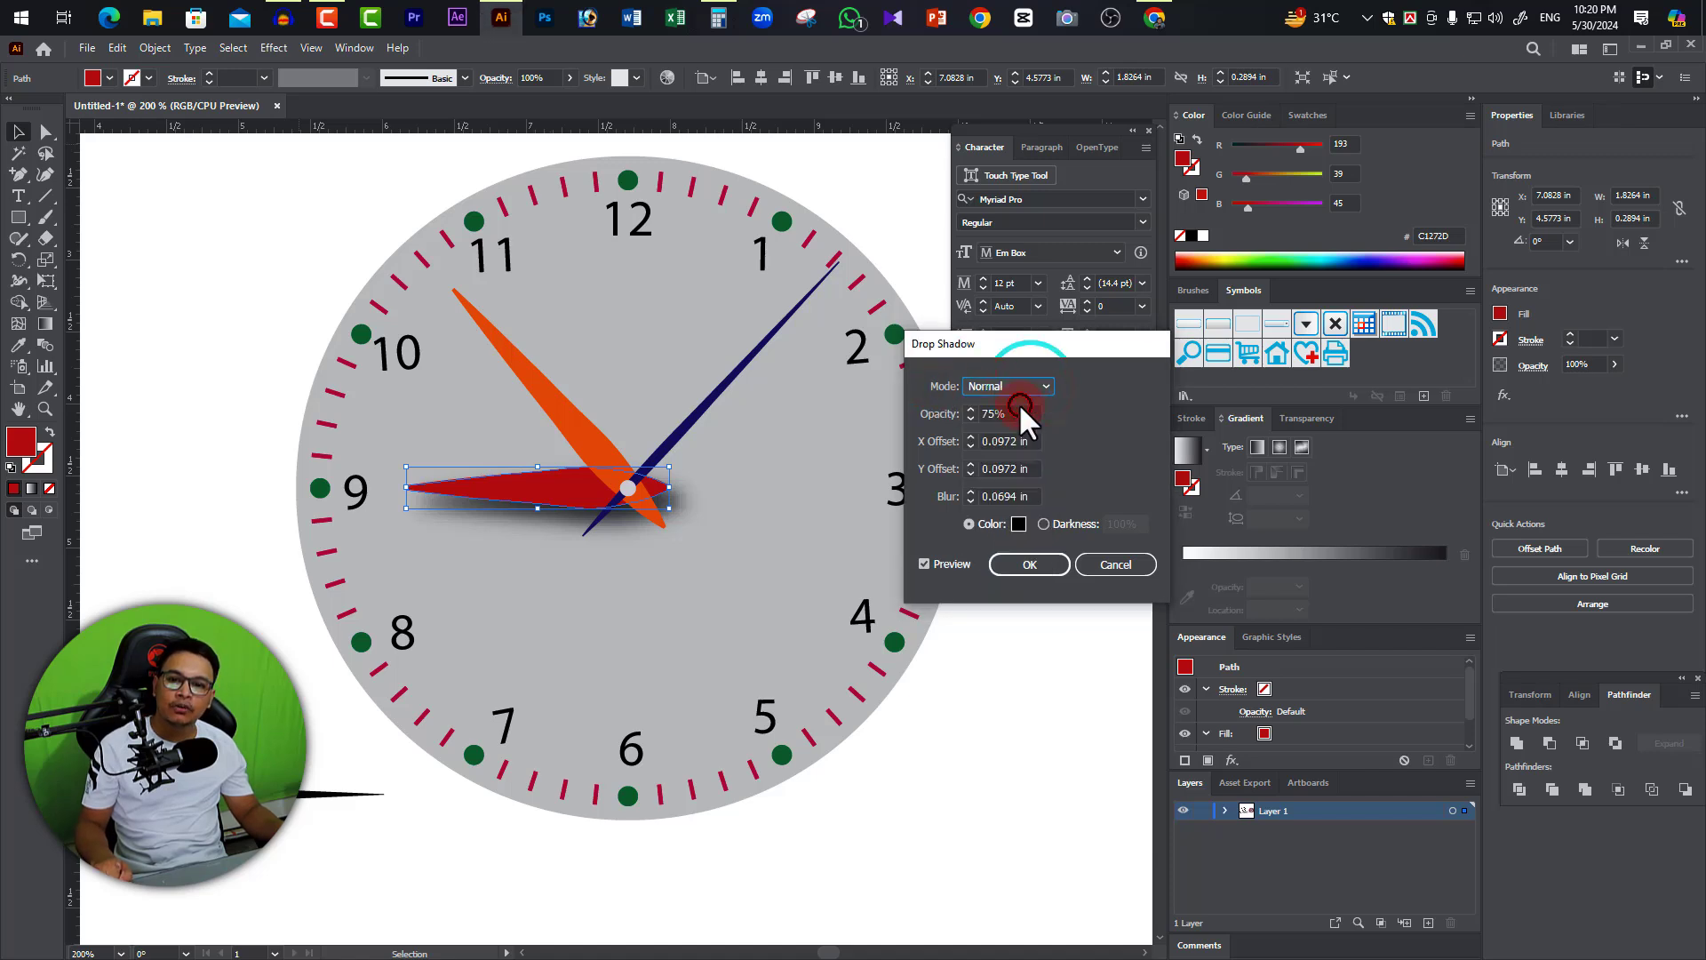
pyautogui.click(1032, 382)
pyautogui.click(1012, 429)
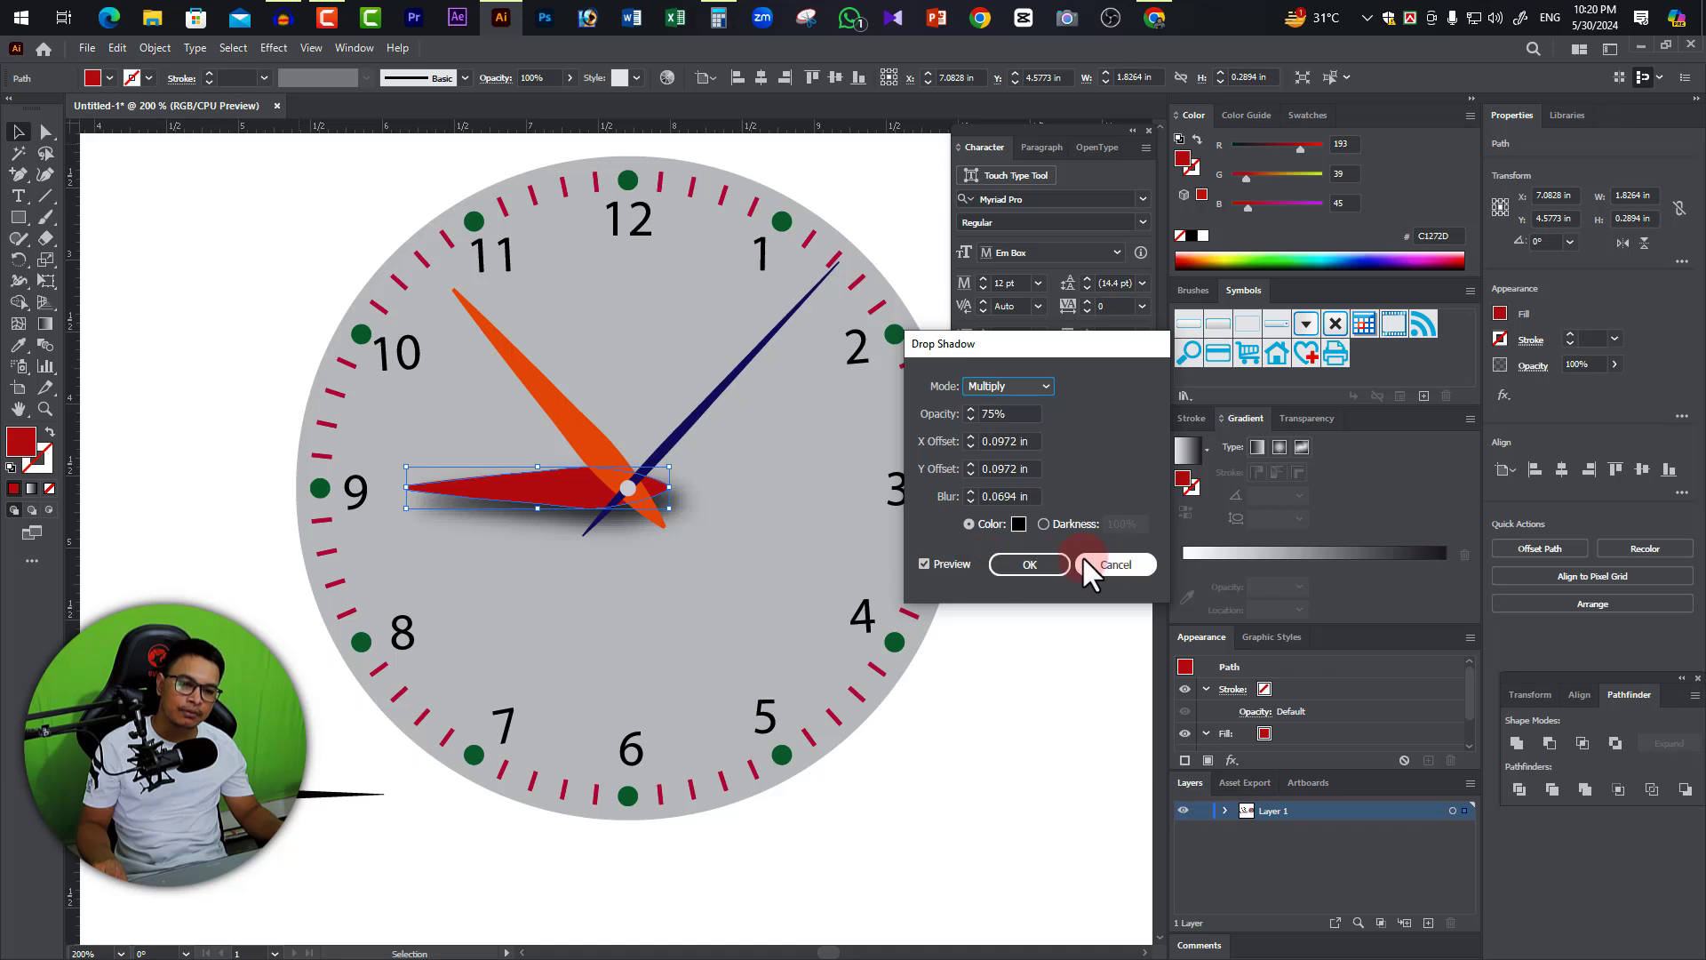
pyautogui.click(1030, 565)
pyautogui.click(573, 422)
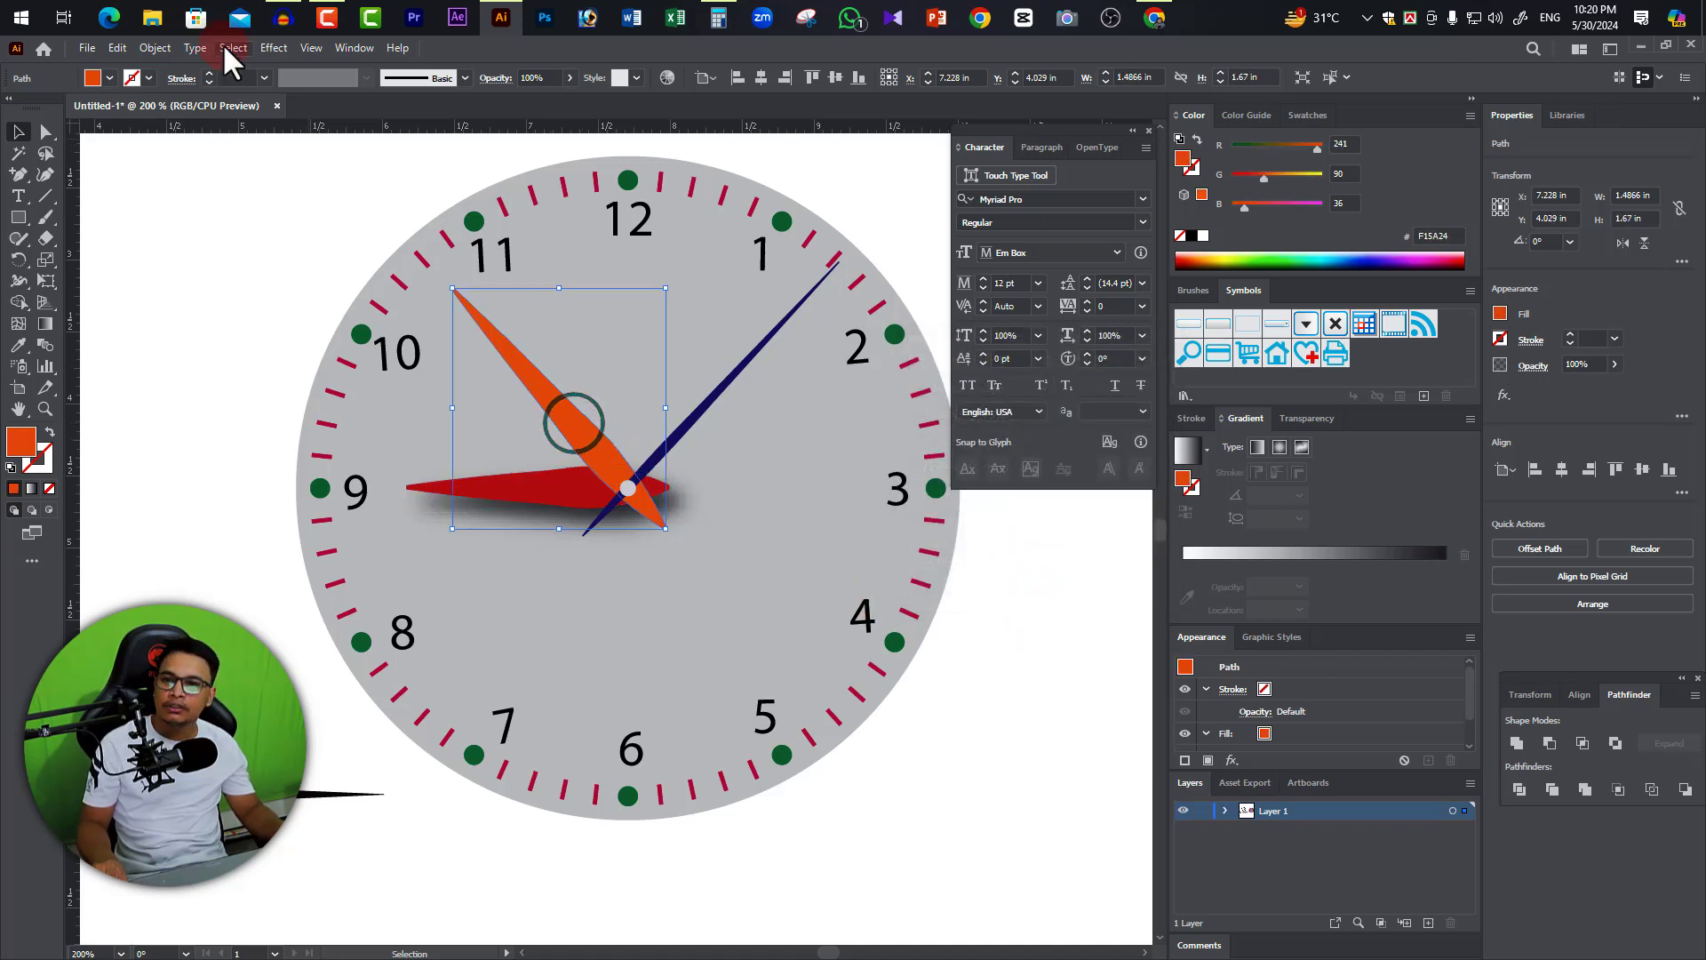
# Apply a default drop shadow to the orange hour hand.
pyautogui.click(272, 48)
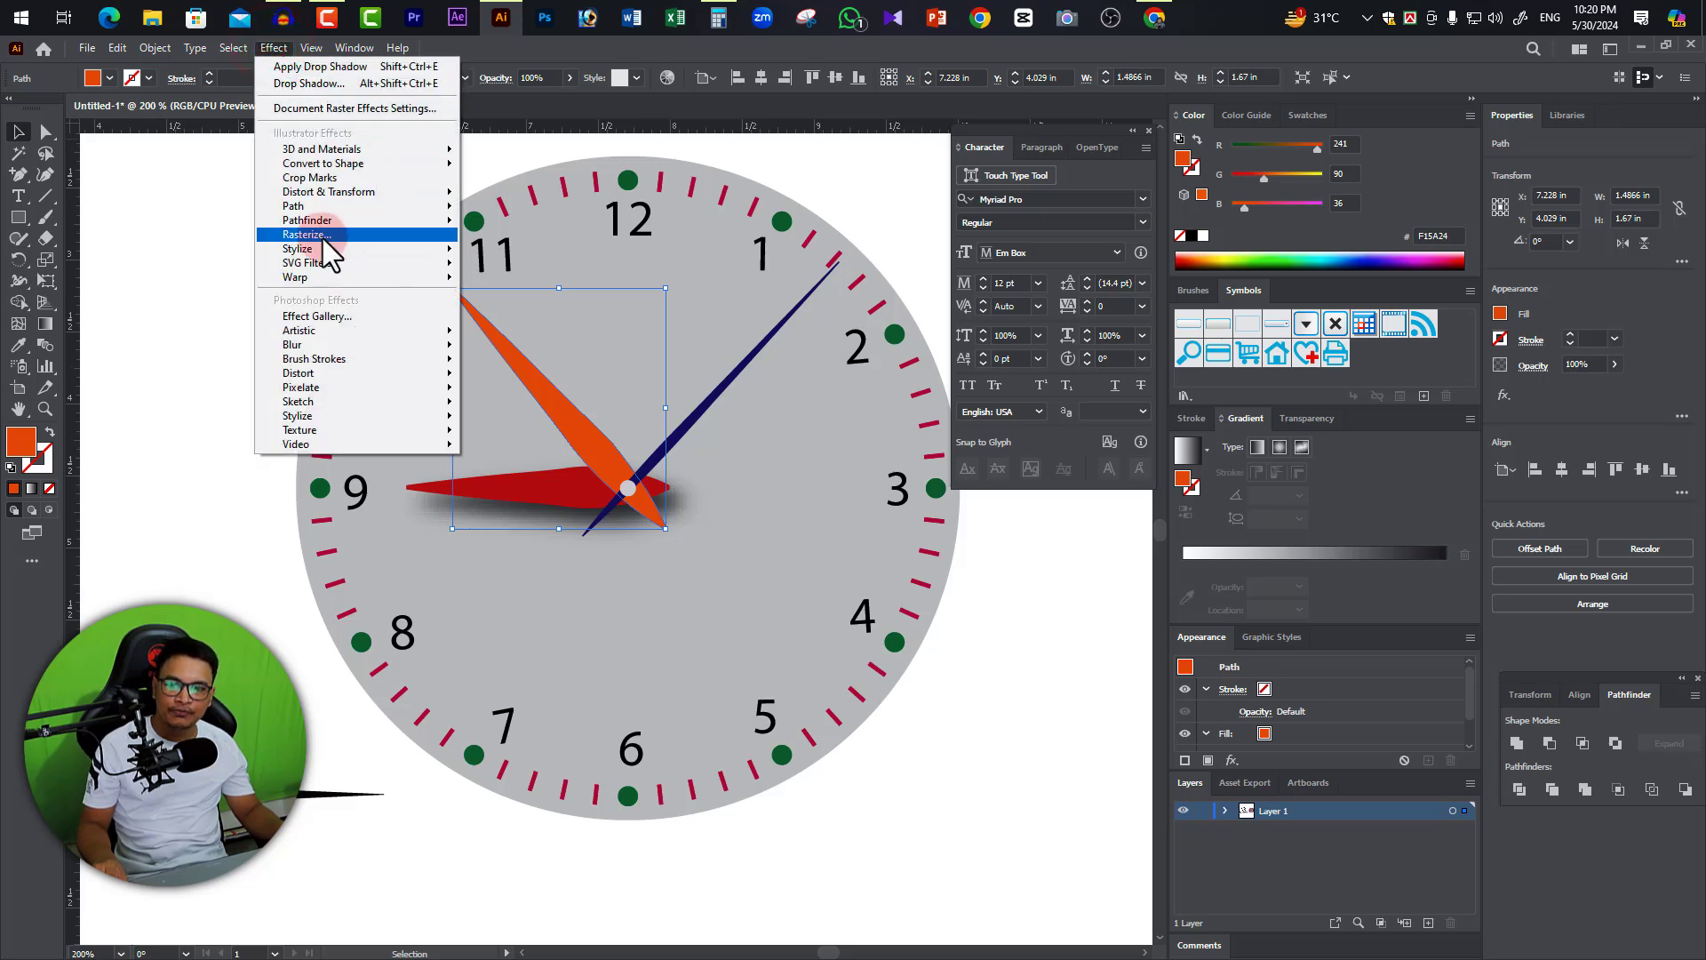
pyautogui.moveTo(297, 248)
pyautogui.click(539, 248)
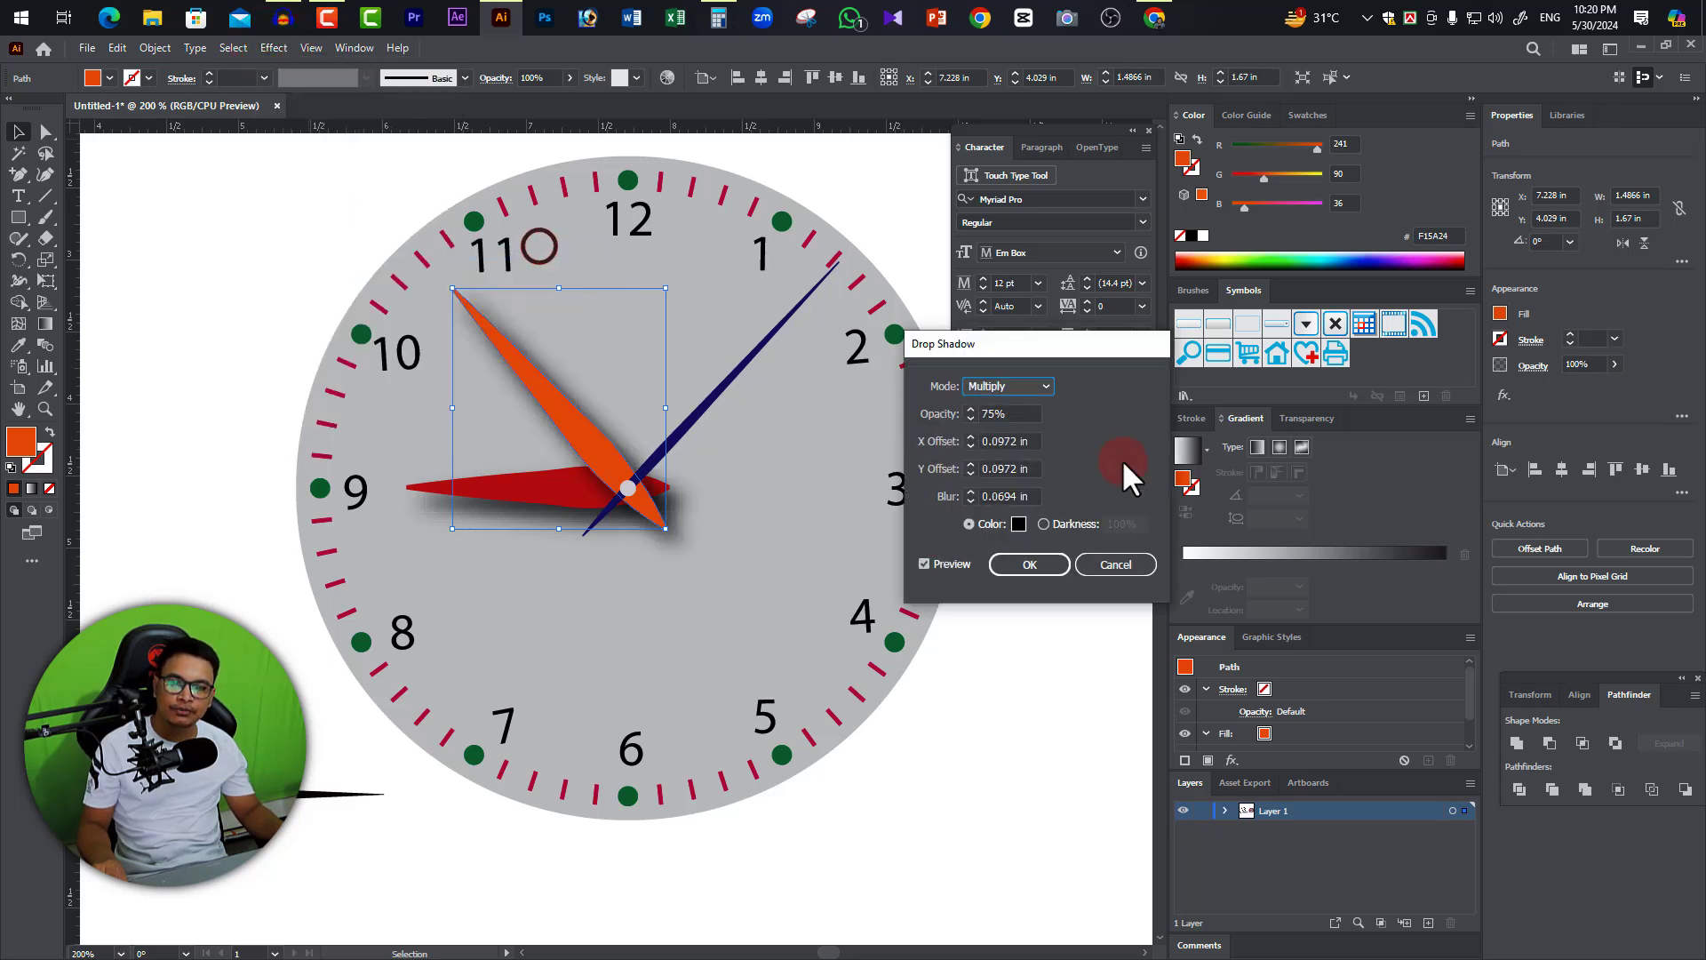
pyautogui.click(1021, 567)
# Give the navy minute hand a drop shadow with X and Y offsets of 0 in.
pyautogui.click(730, 374)
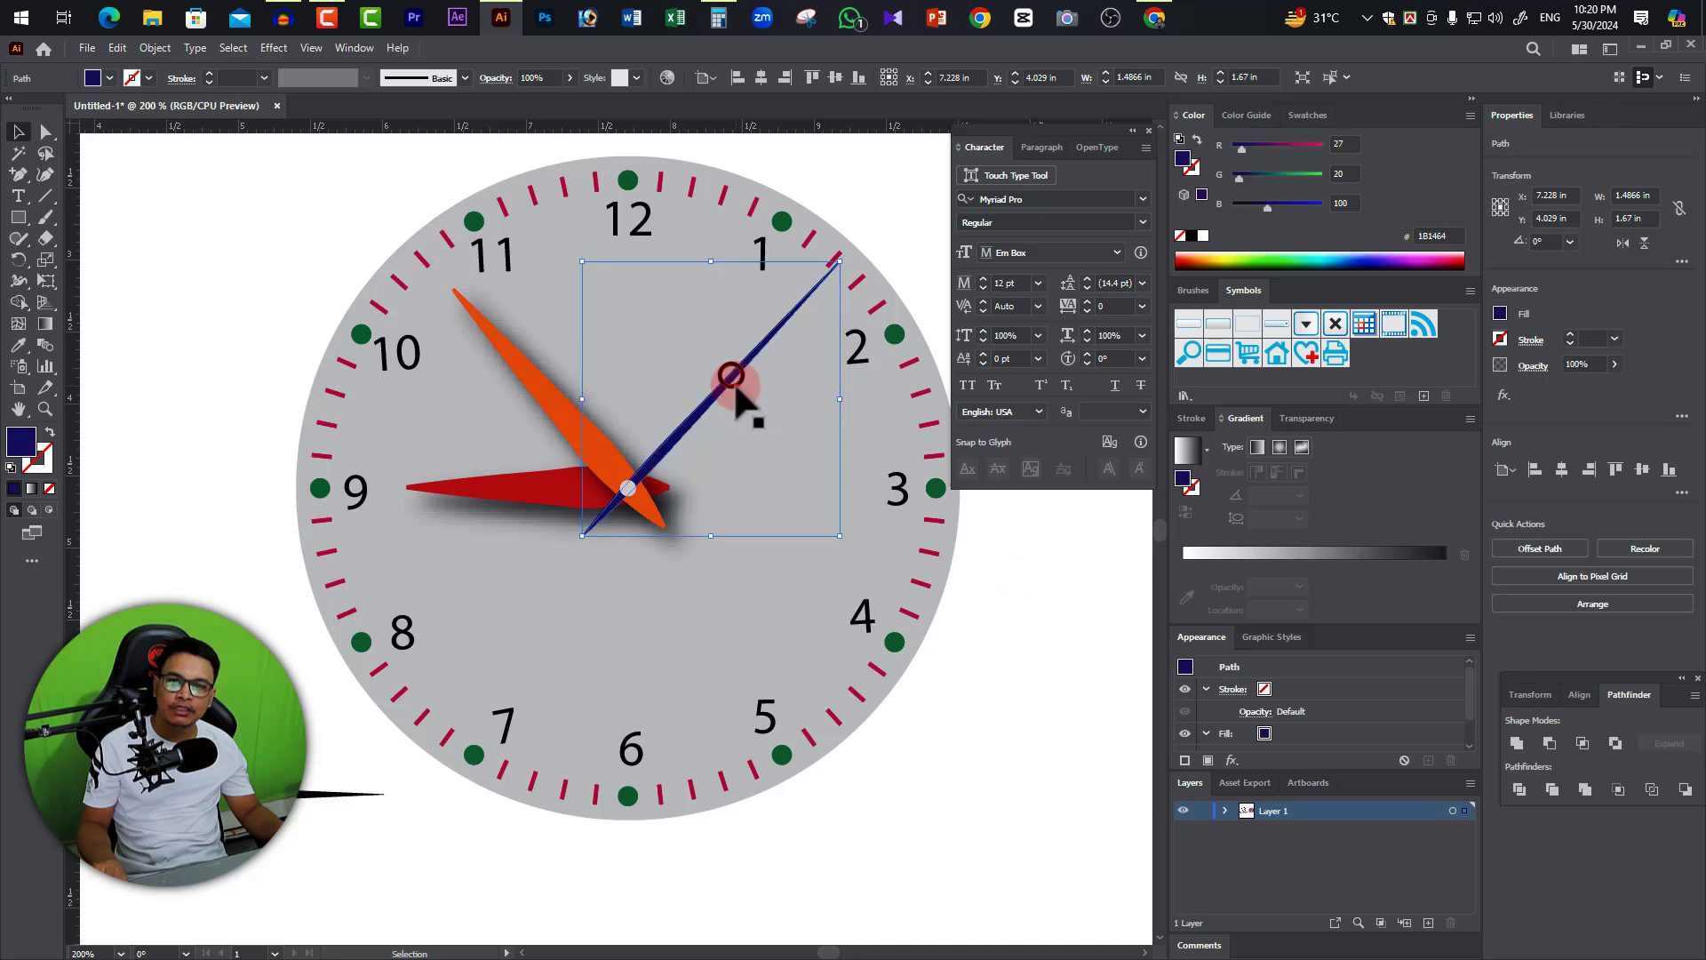
pyautogui.click(272, 48)
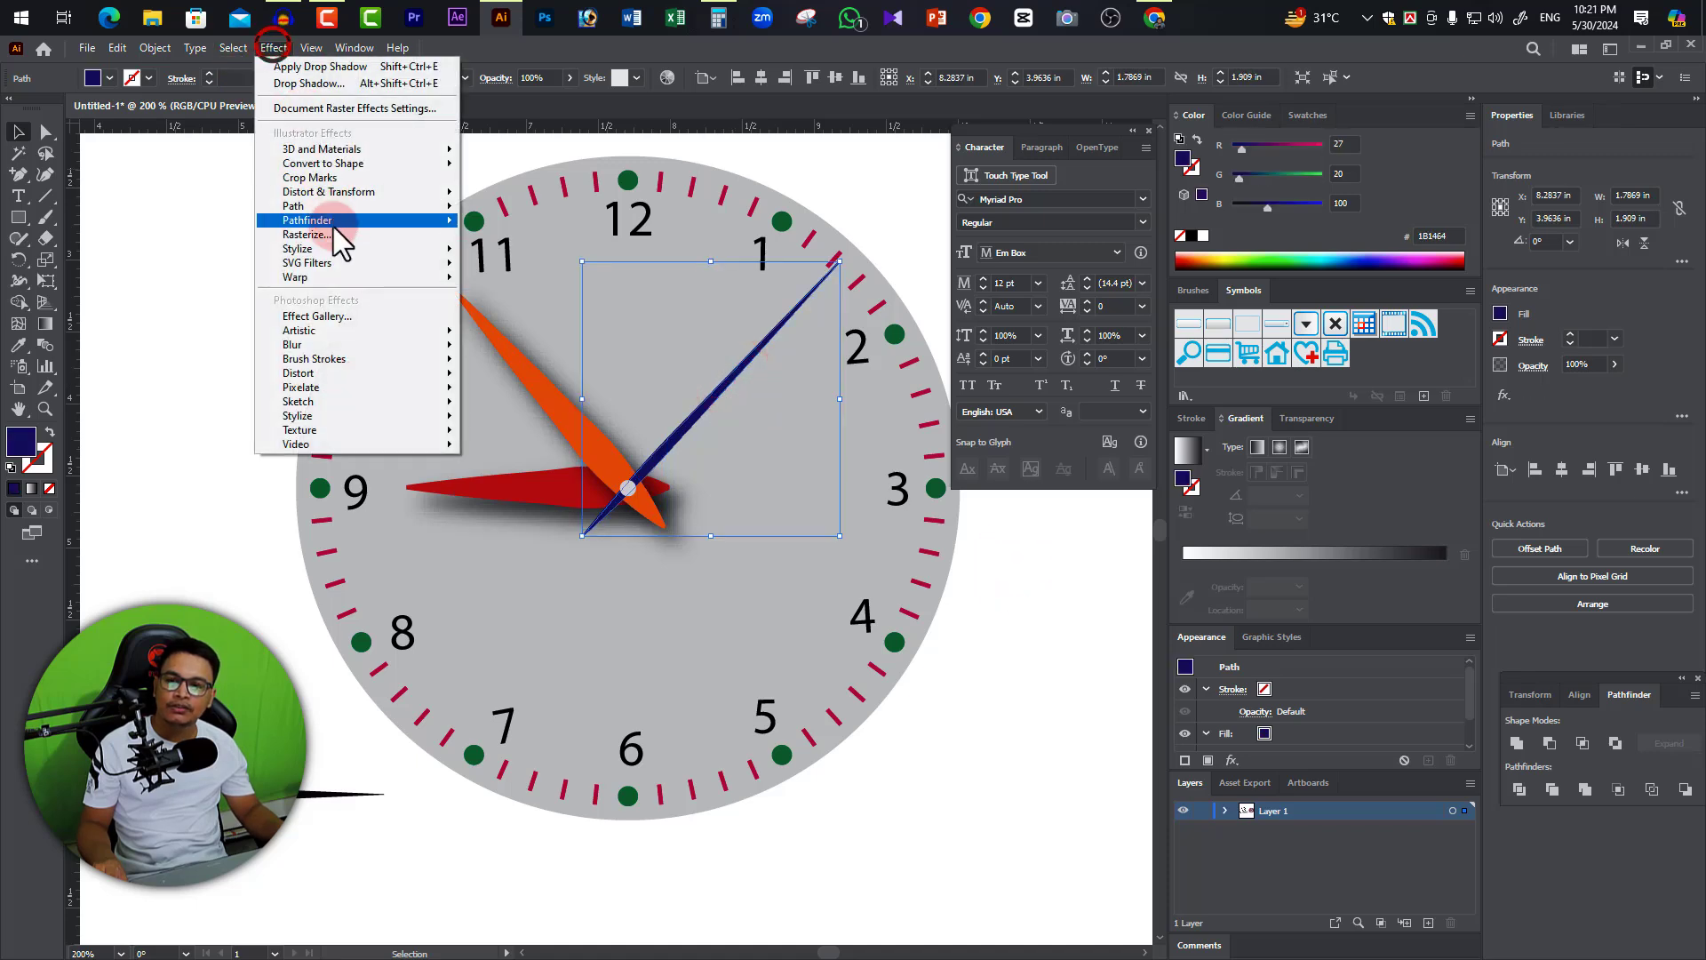
pyautogui.moveTo(297, 248)
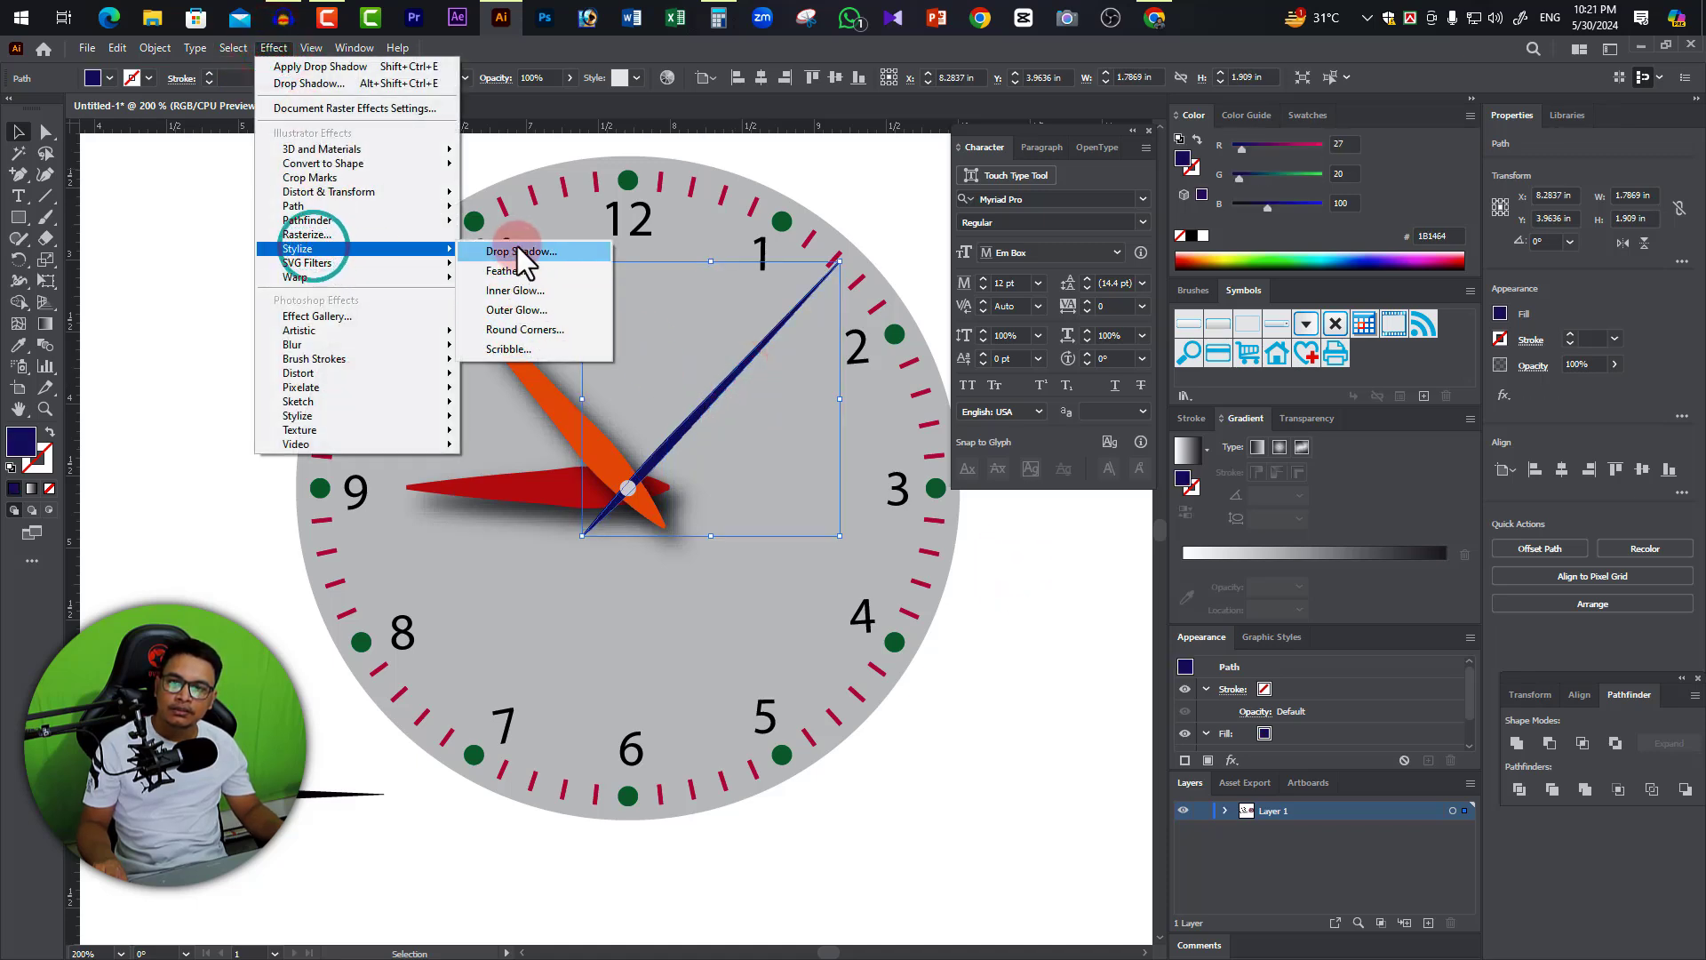
pyautogui.click(525, 249)
pyautogui.click(1035, 567)
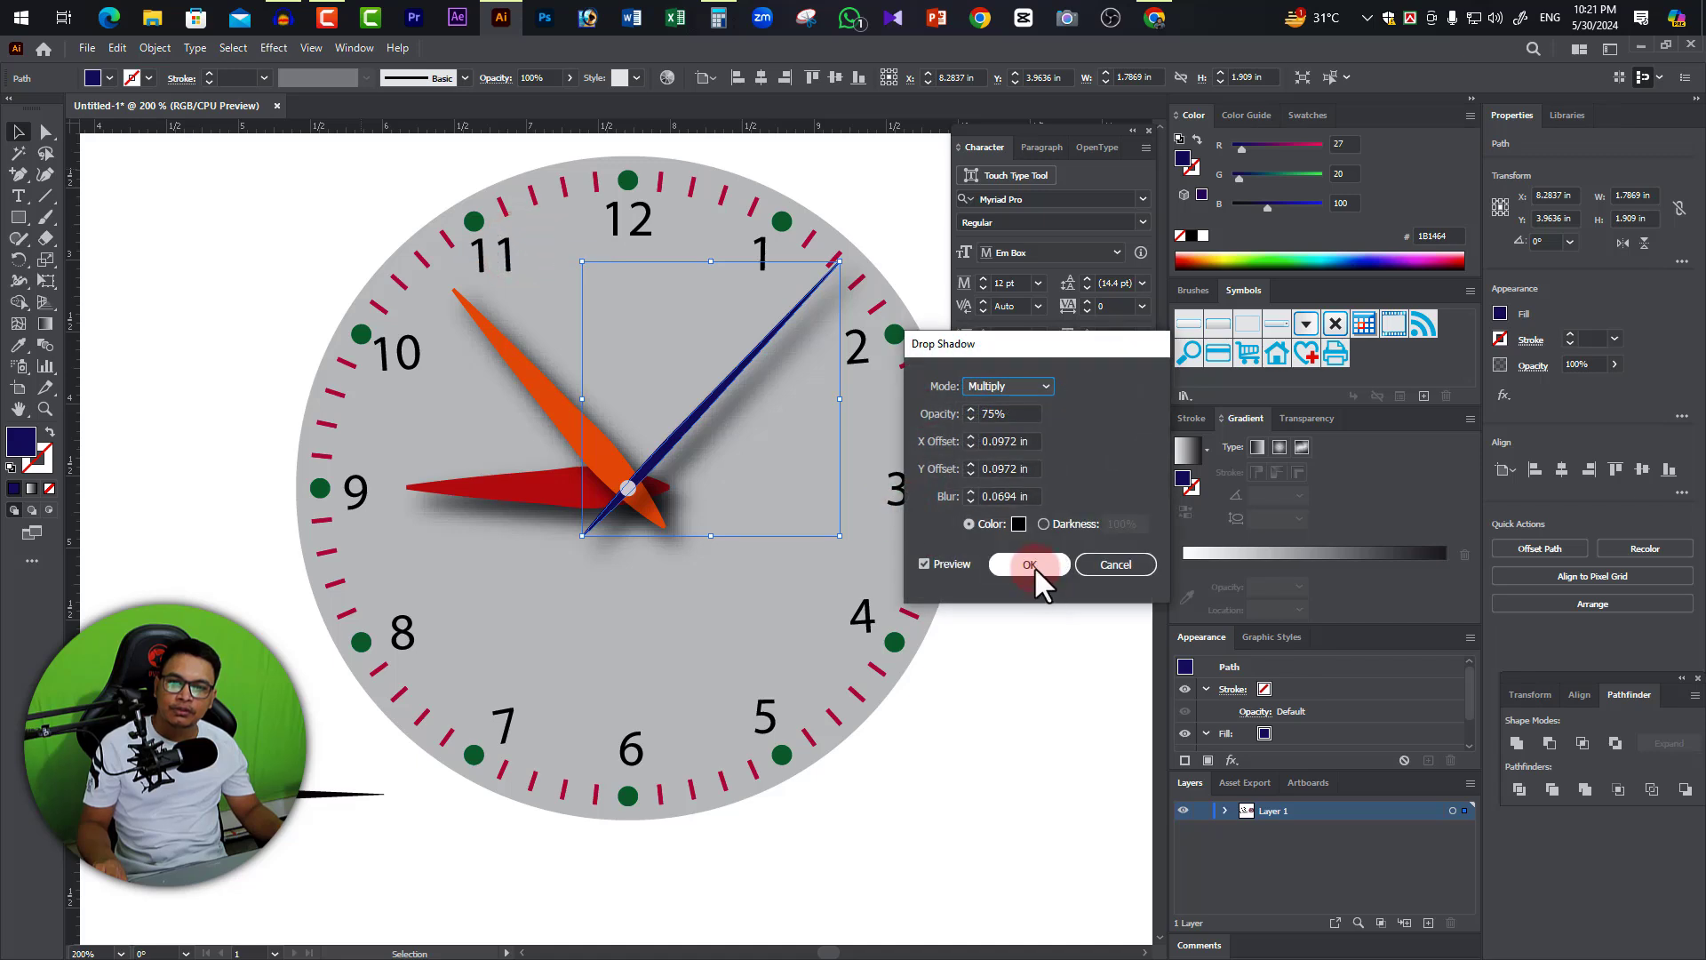
pyautogui.click(1016, 490)
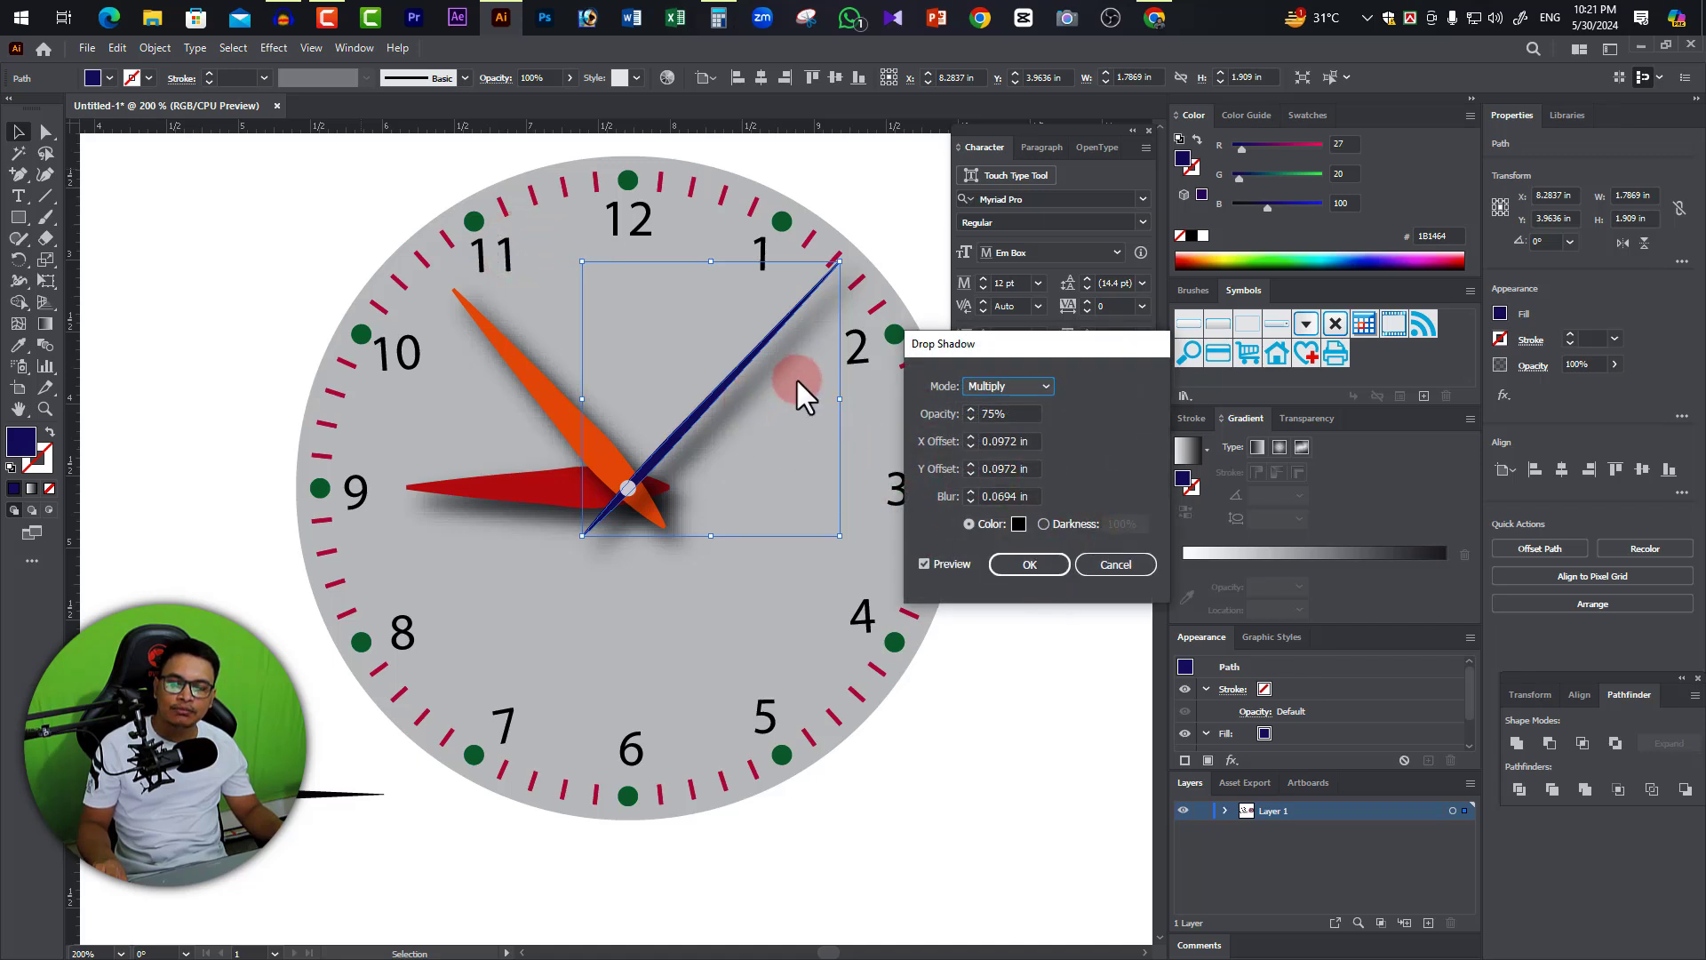
pyautogui.click(1022, 442)
pyautogui.doubleClick(1021, 441)
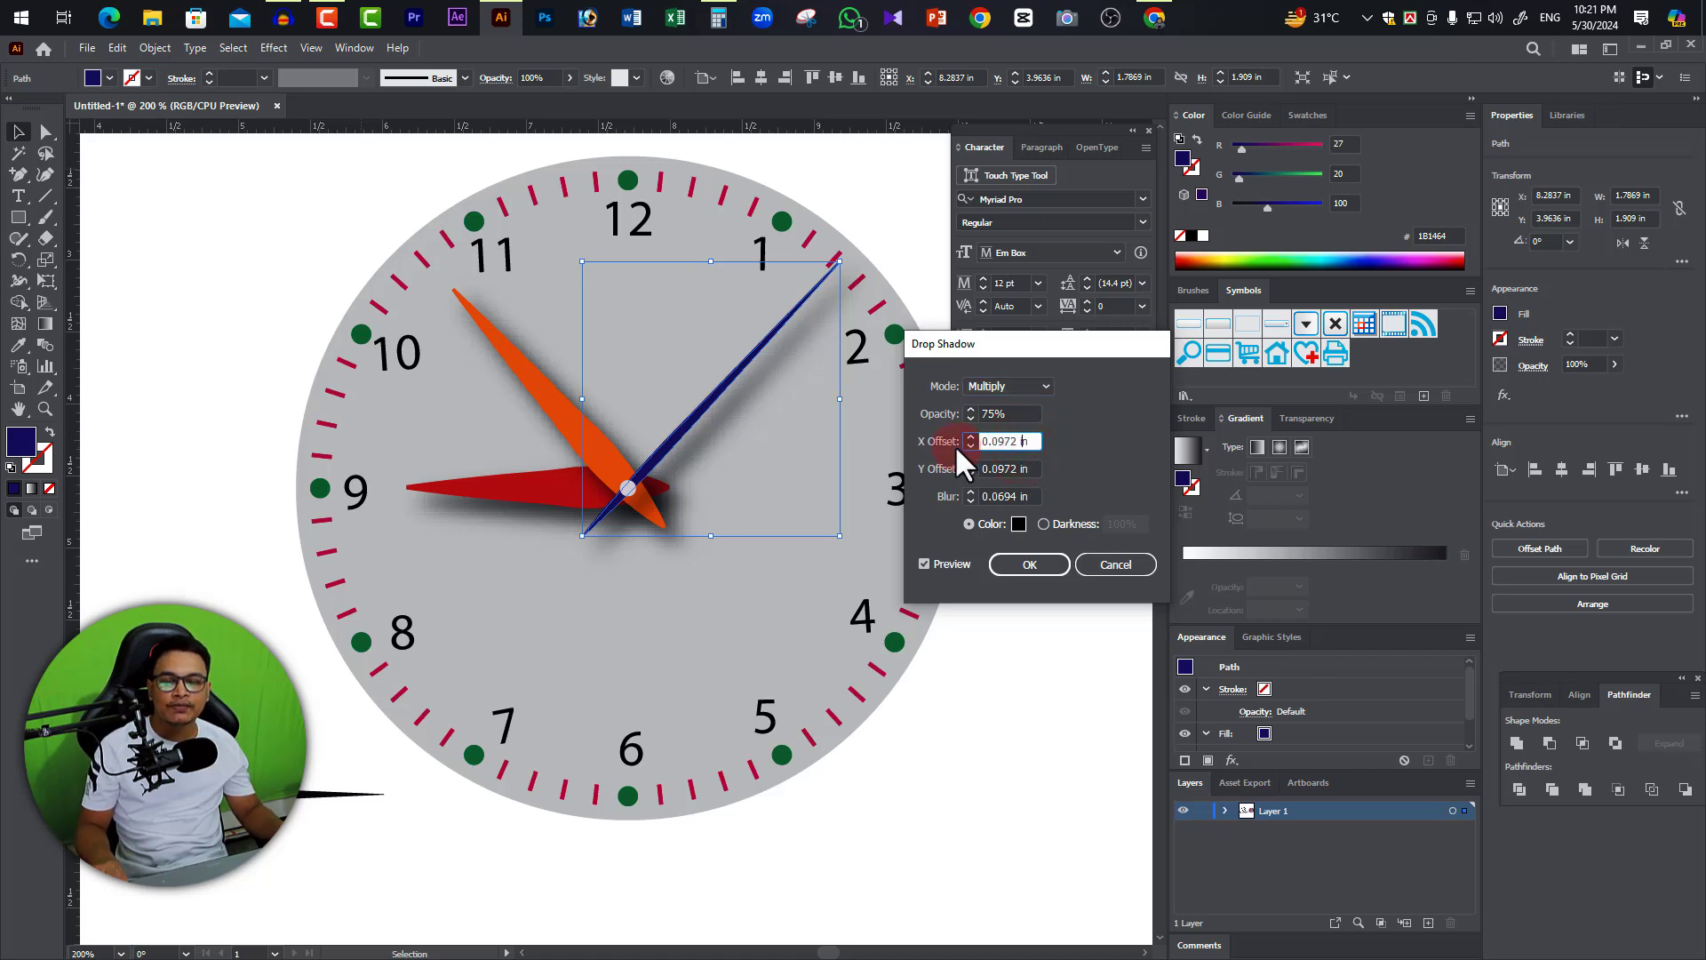
pyautogui.doubleClick(1001, 444)
pyautogui.write('0')
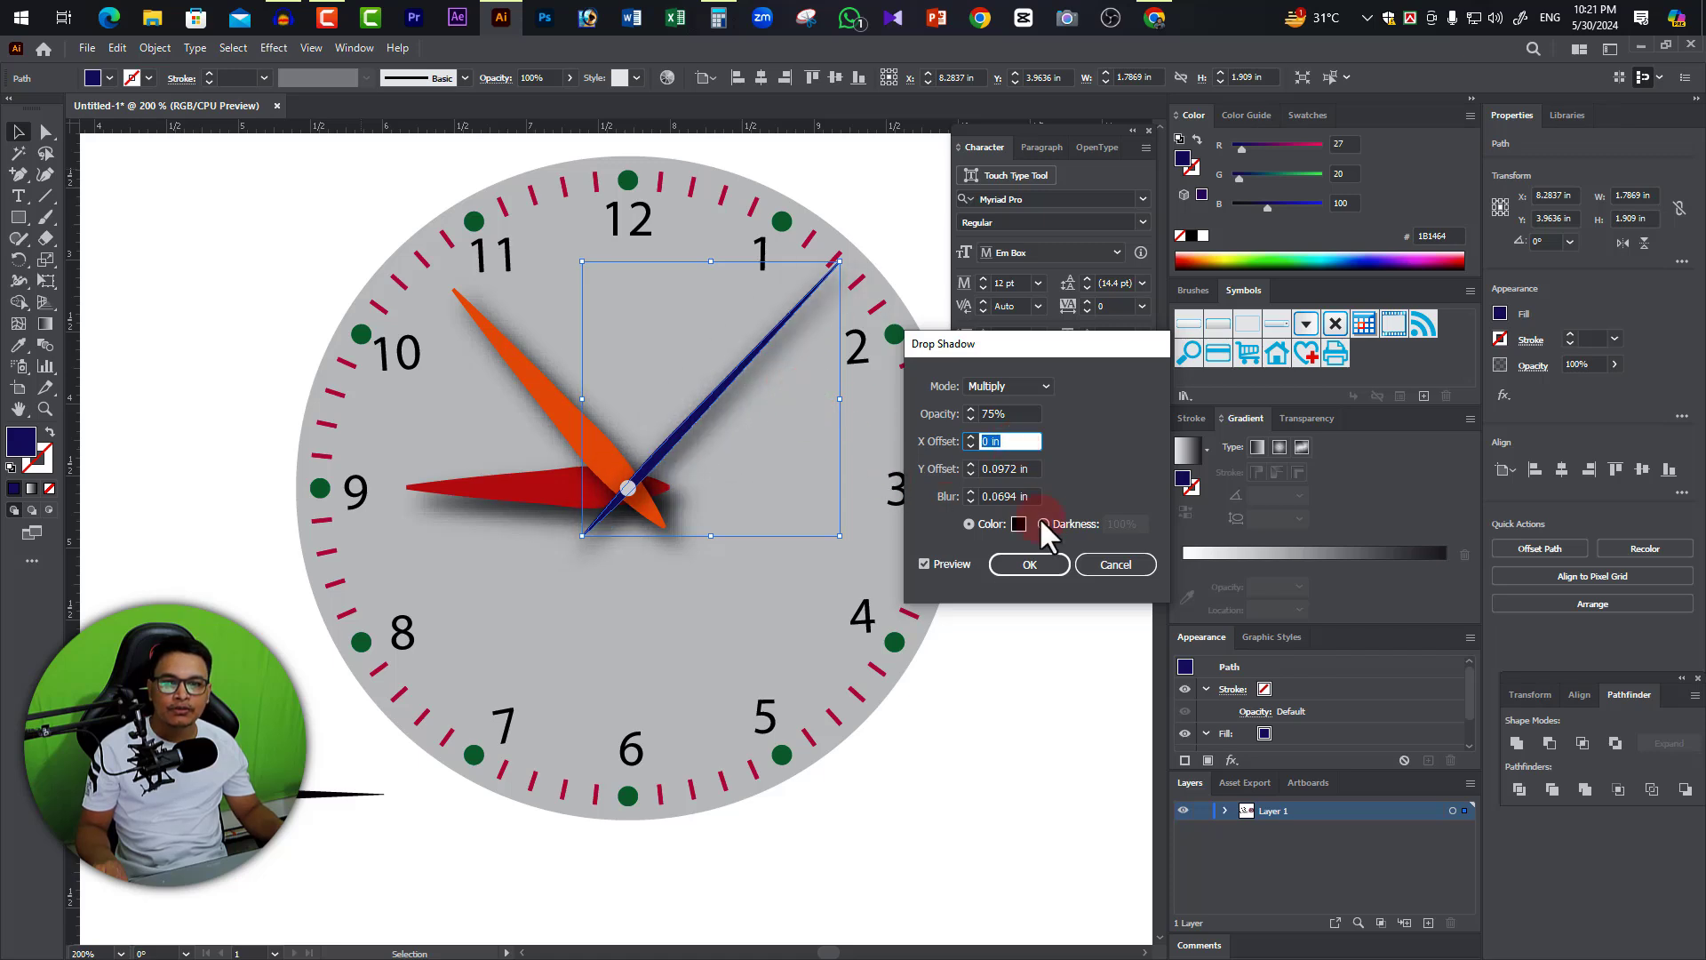
pyautogui.doubleClick(1004, 468)
pyautogui.write('0')
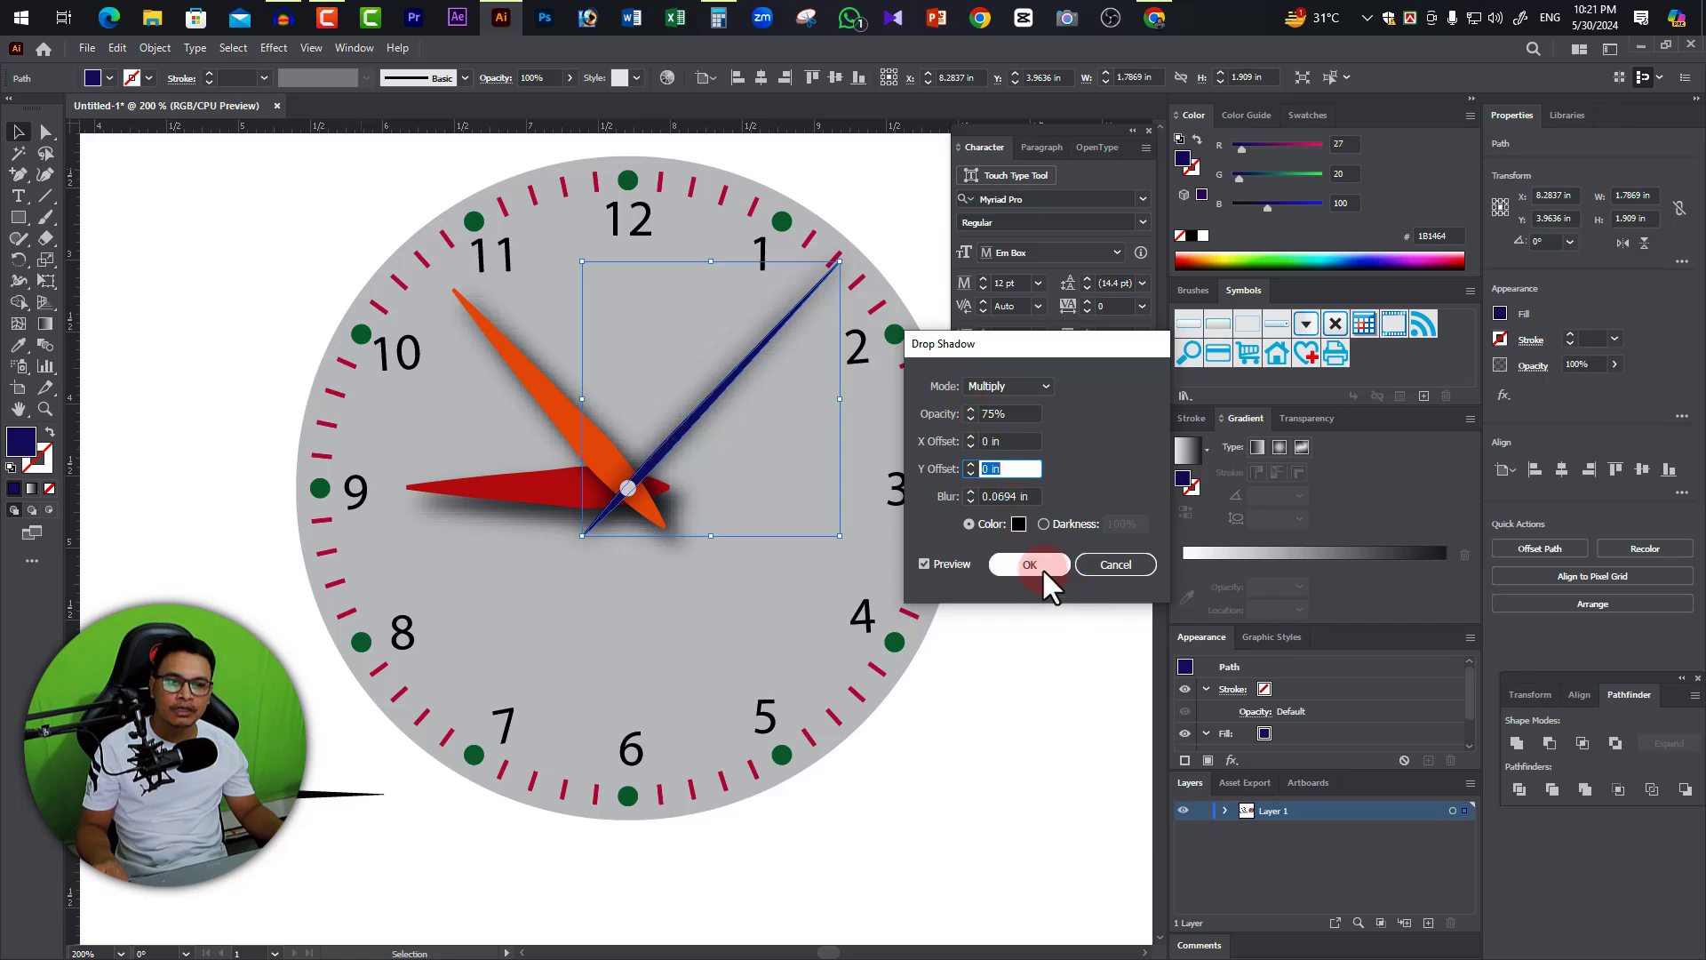
pyautogui.click(1031, 565)
pyautogui.click(1024, 715)
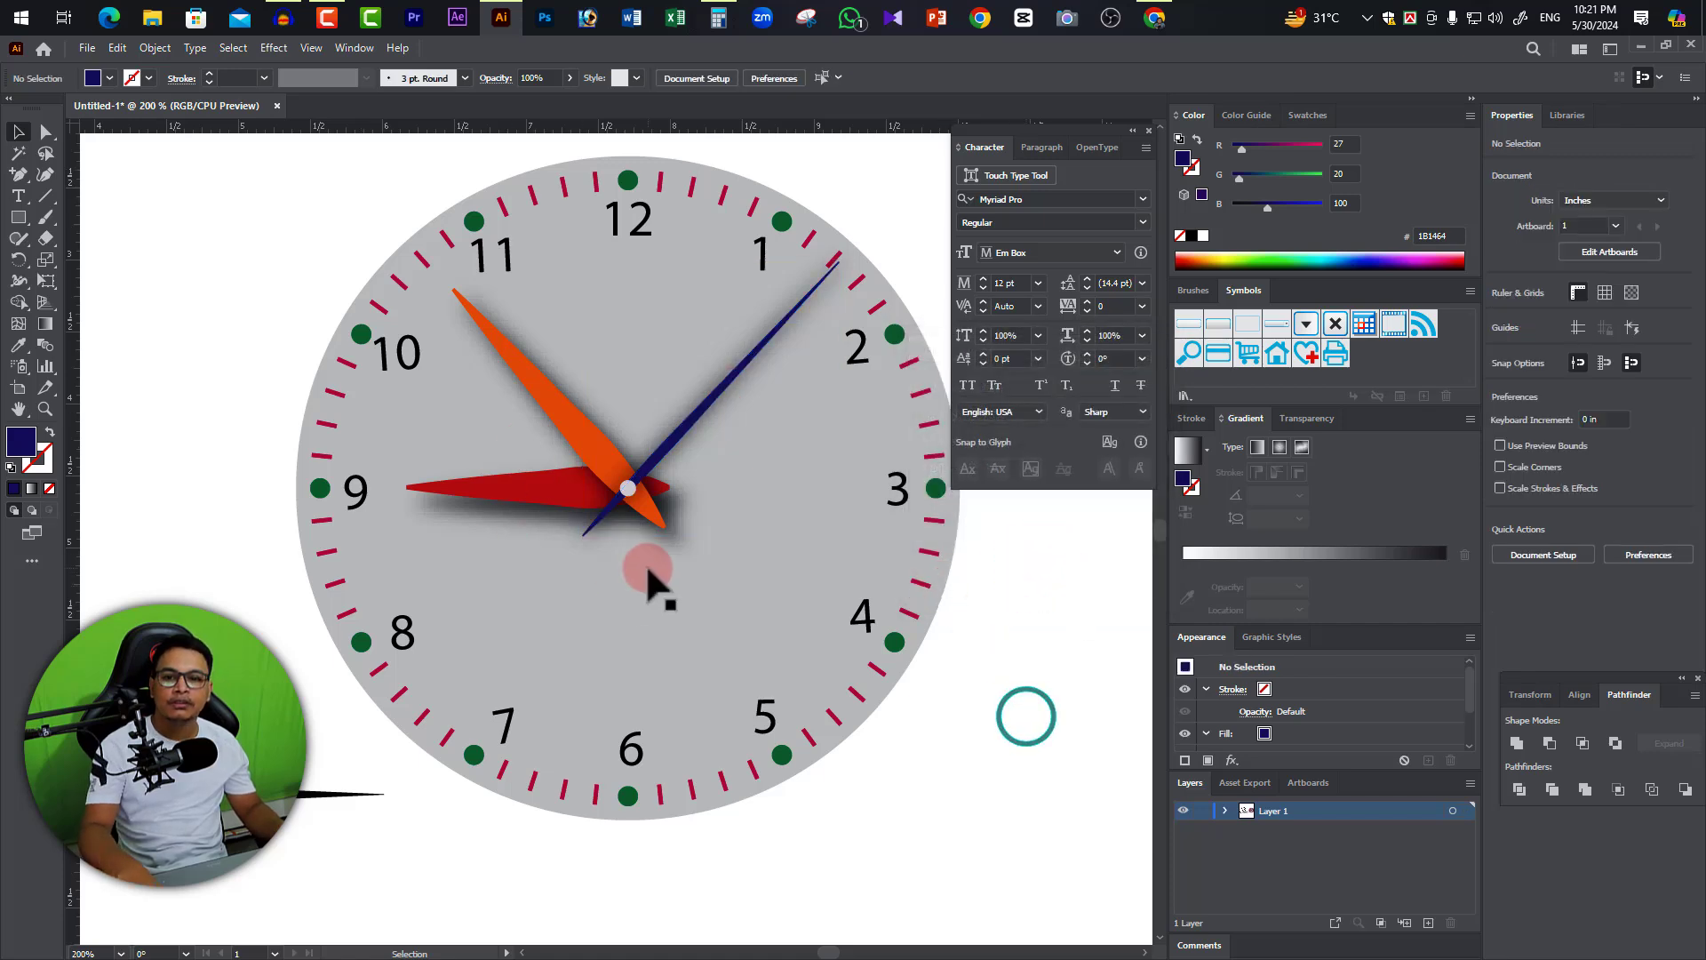
# Zoom the view to 150% with the clock centred.
pyautogui.keyDown('alt'); pyautogui.click(649, 495); pyautogui.keyUp('alt')
pyautogui.moveTo(610, 618); pyautogui.dragTo(808, 603)
pyautogui.keyDown('alt'); pyautogui.click(658, 528); pyautogui.keyUp('alt')
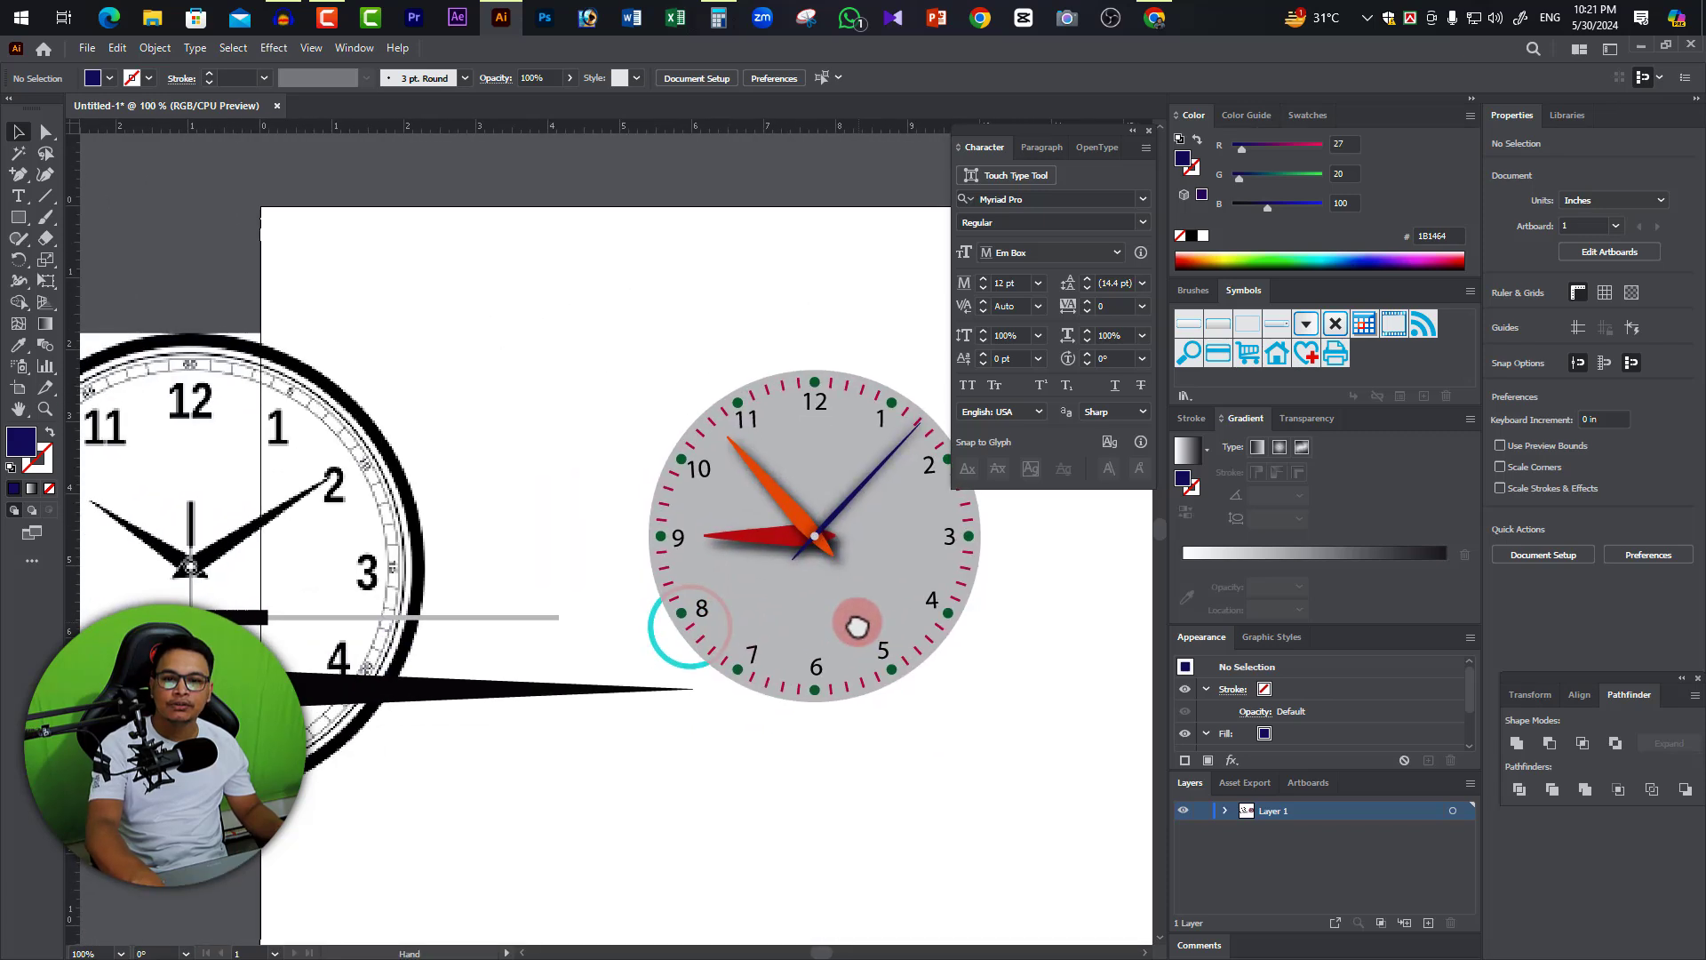
pyautogui.click(708, 558)
pyautogui.moveTo(705, 602); pyautogui.dragTo(707, 583)
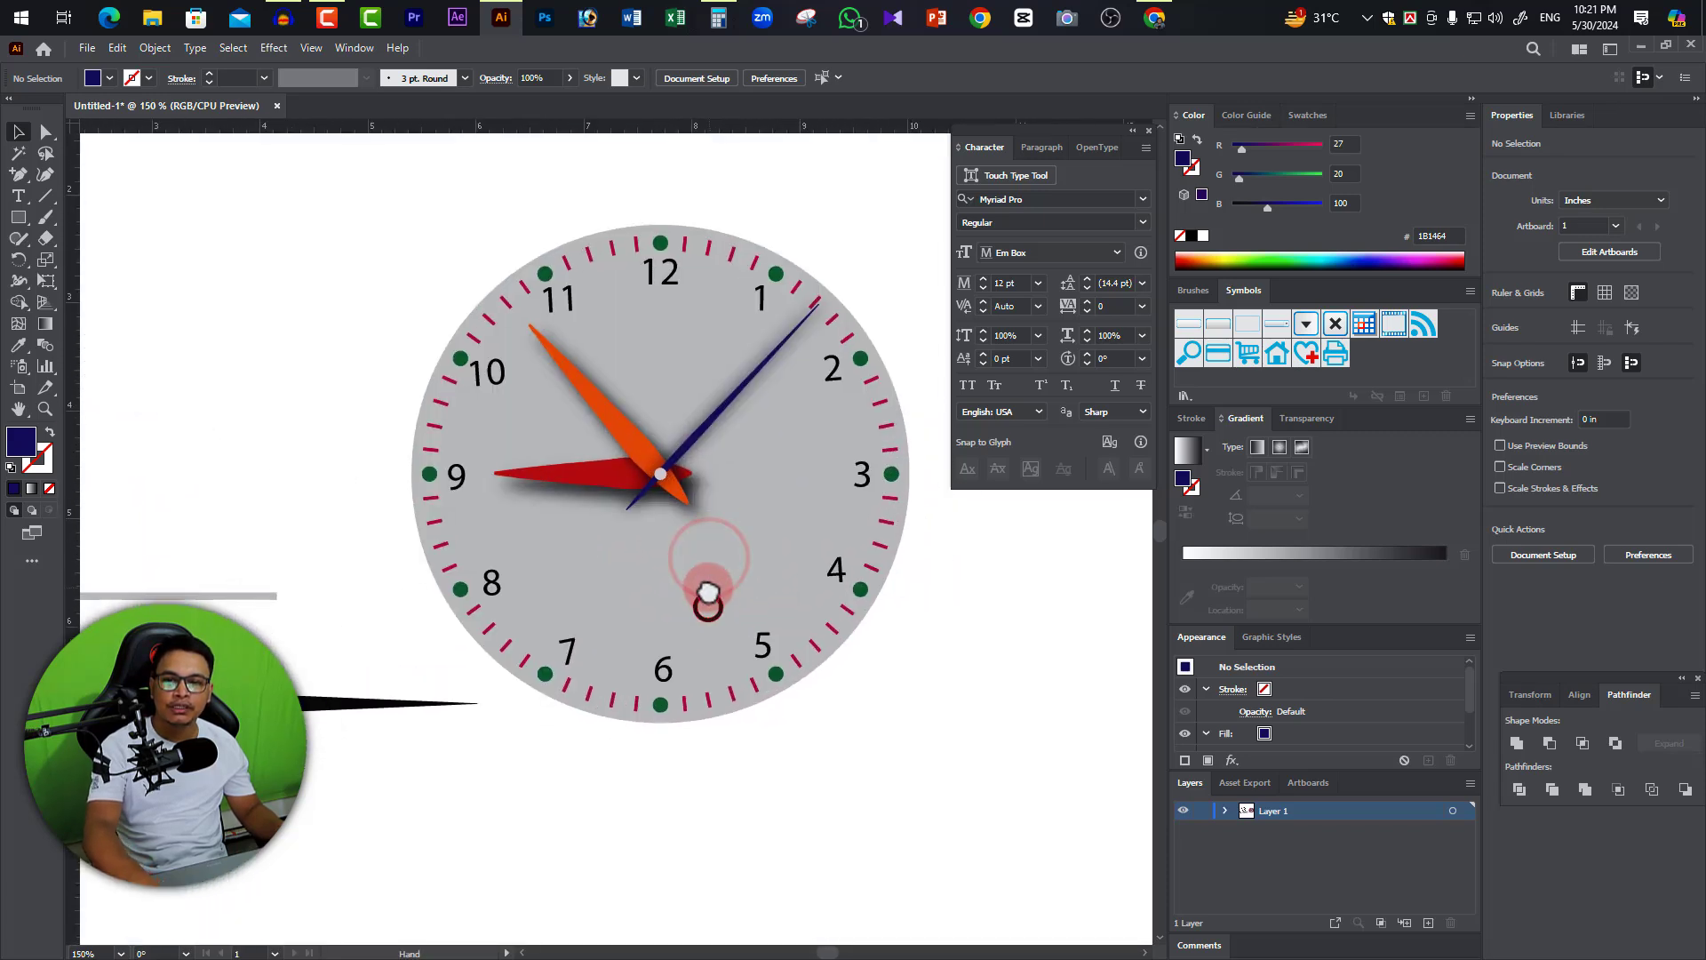
# Check the clock face and navy minute hand selections, then deselect.
pyautogui.press('v')
pyautogui.click(764, 513)
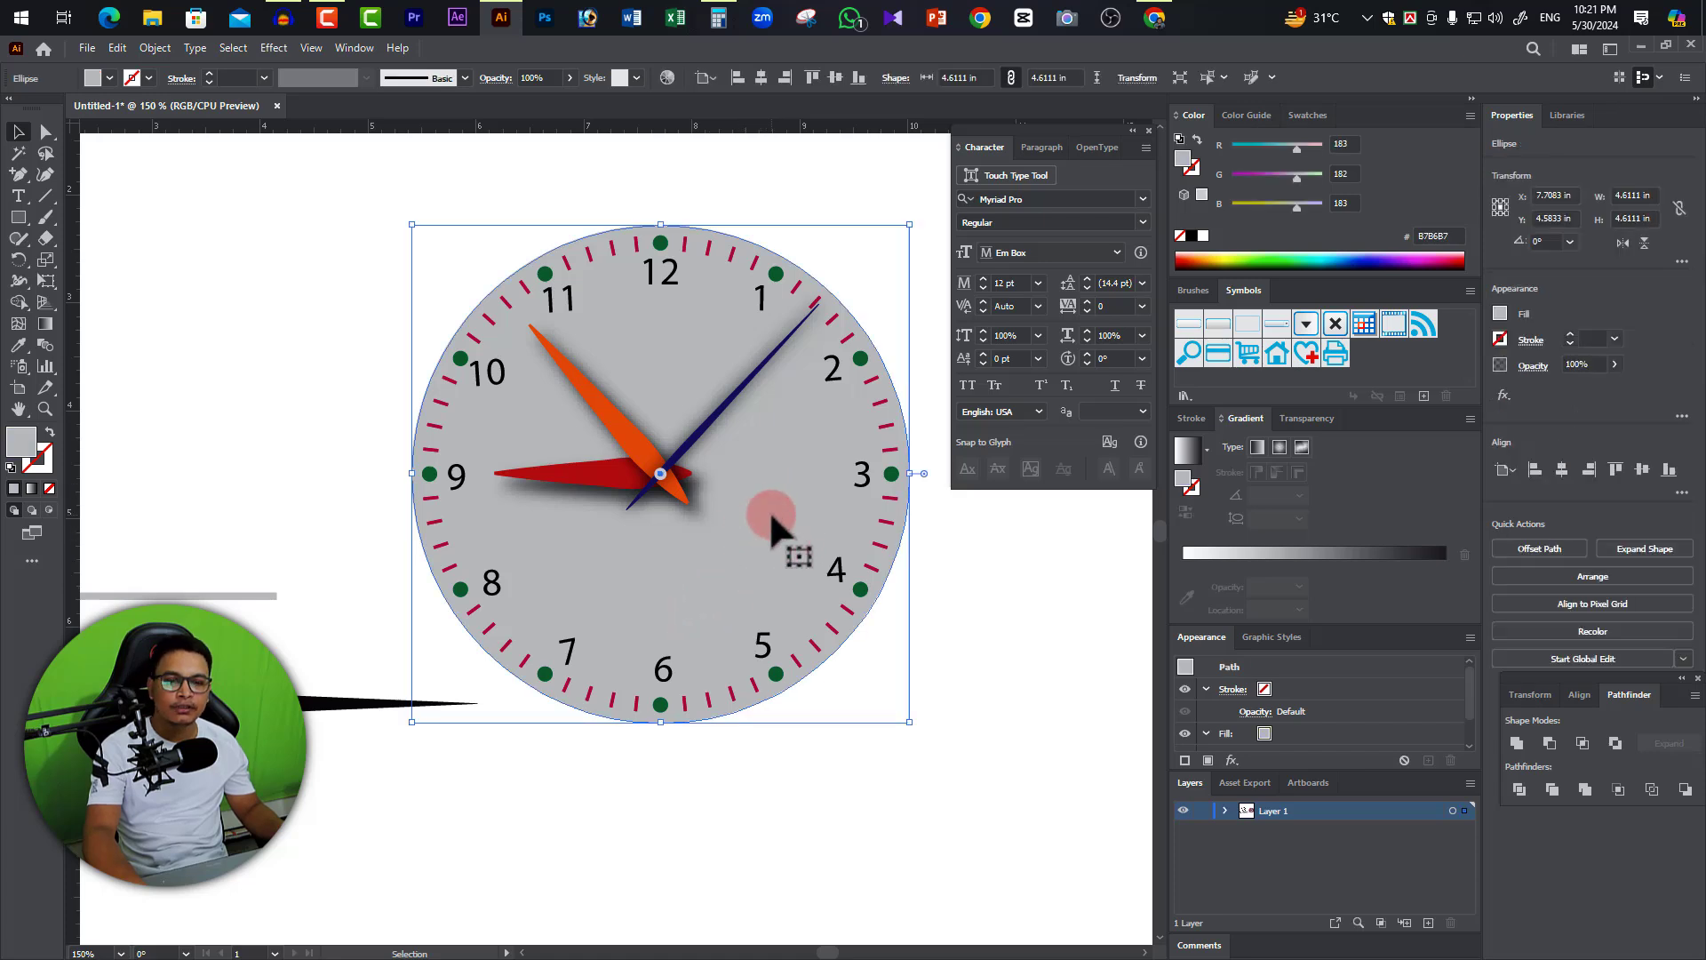
pyautogui.hotkey('ctrl', 'shift', 'a')
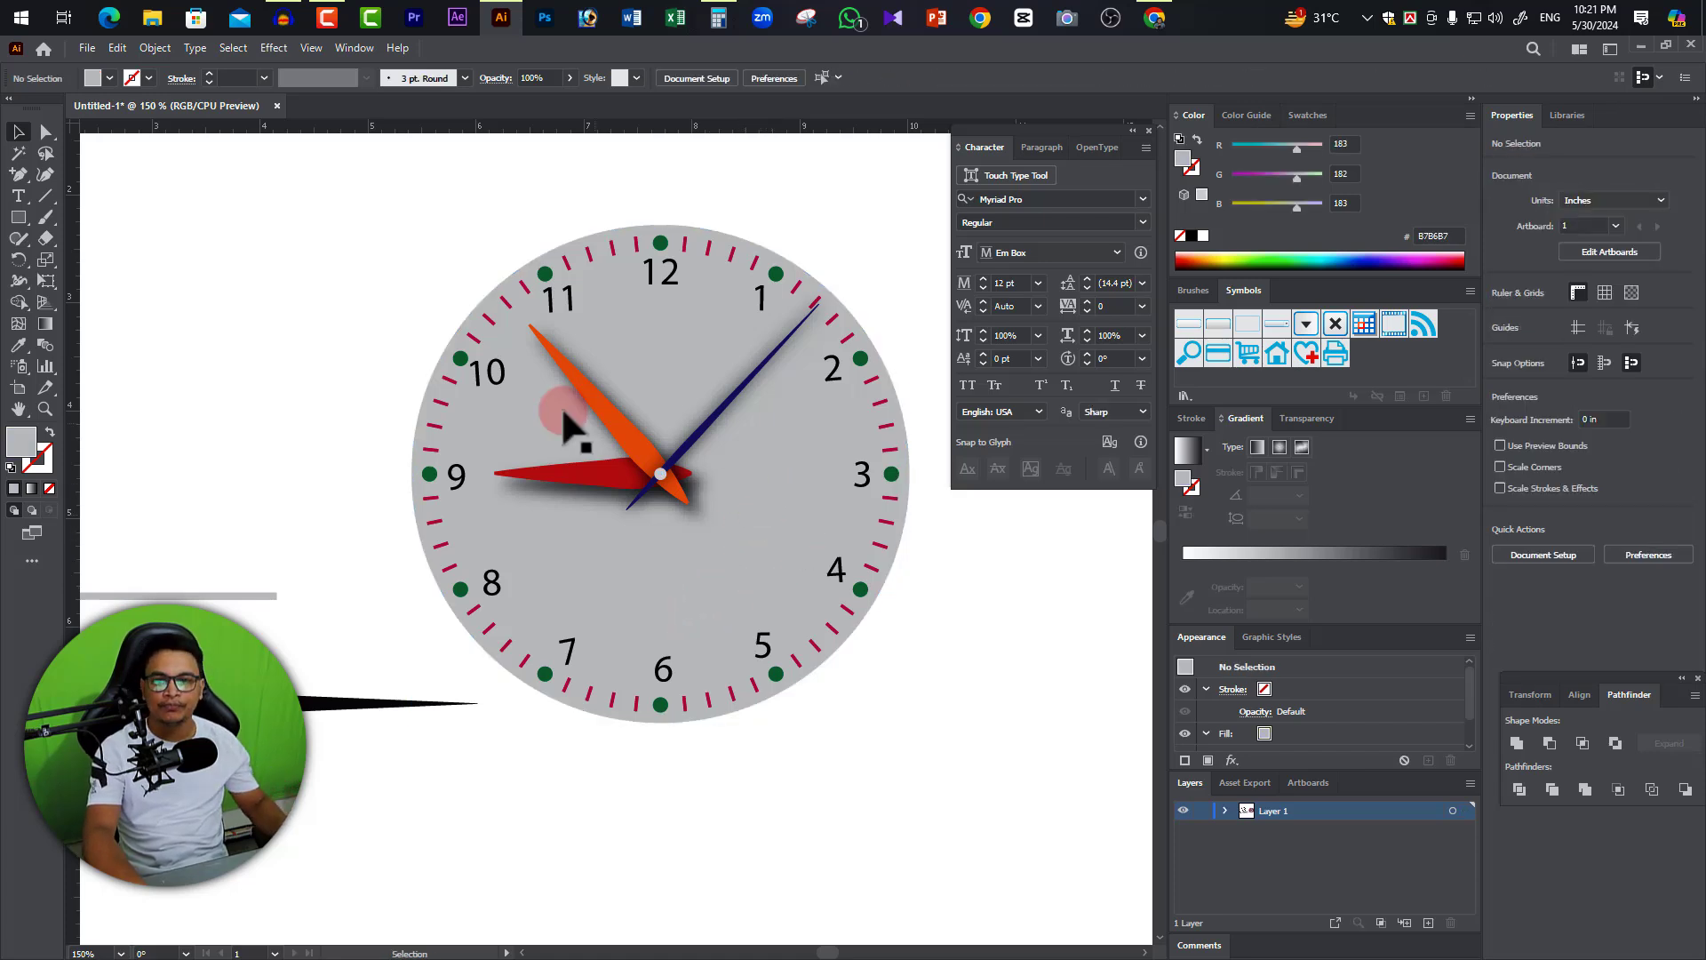
pyautogui.click(711, 421)
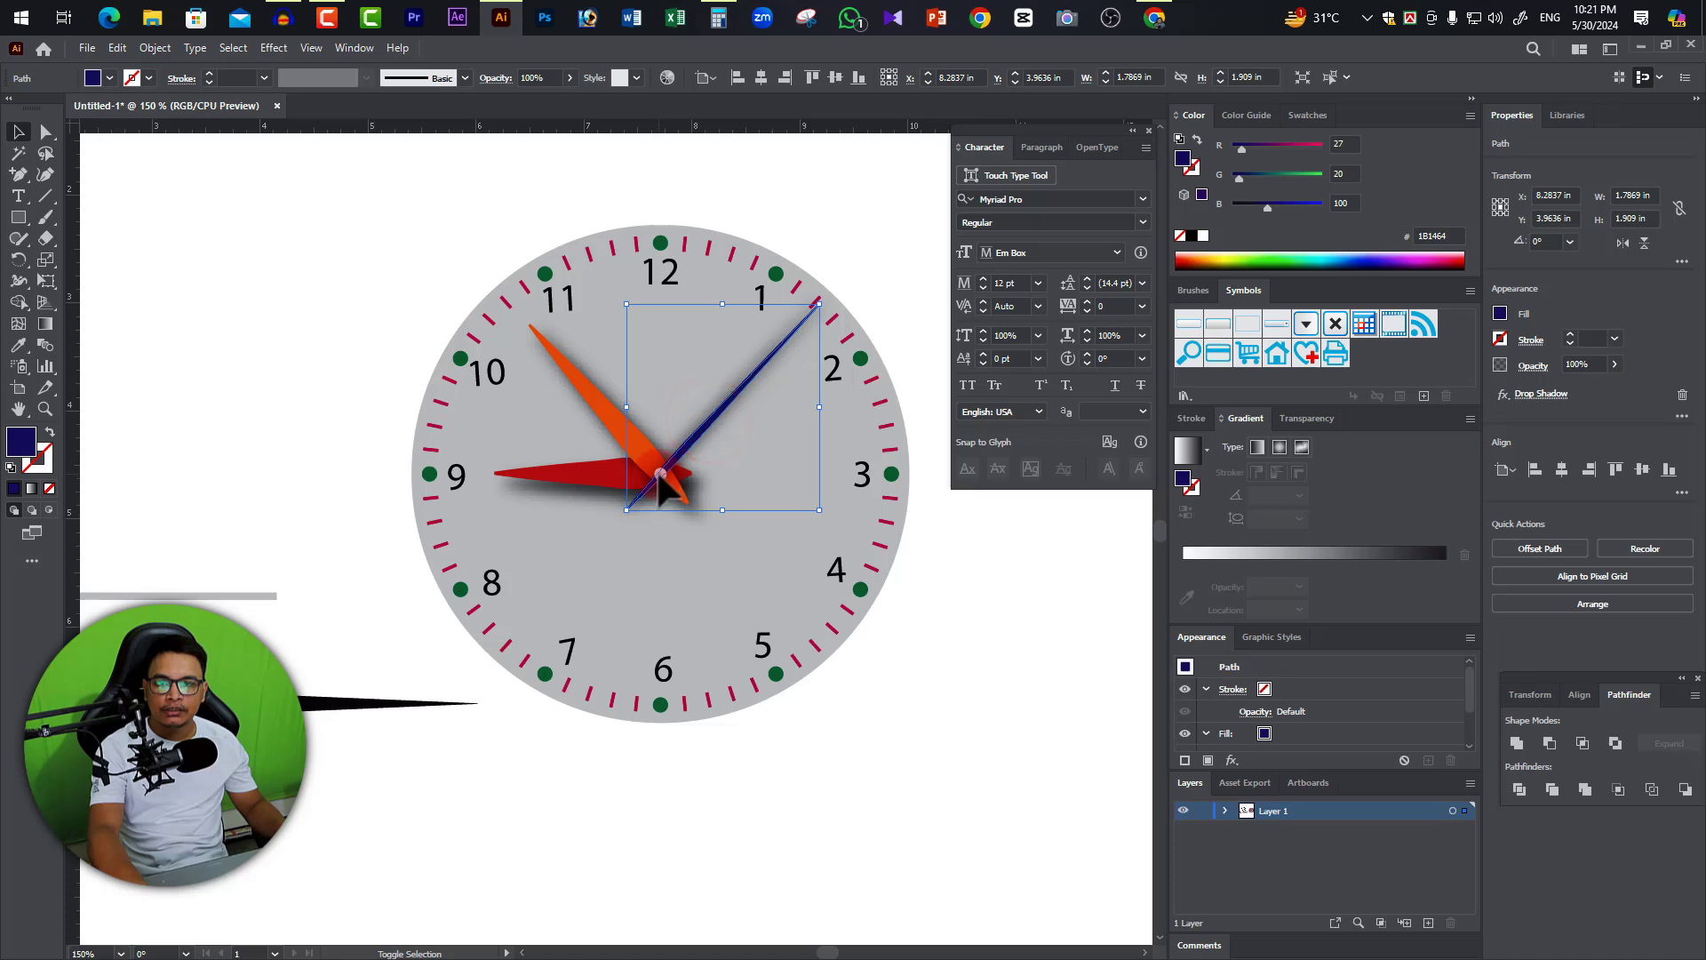
pyautogui.hotkey('ctrl', 'shift', 'a')
# Marquee-select the red, orange and navy hands and group them.
pyautogui.click(738, 552)
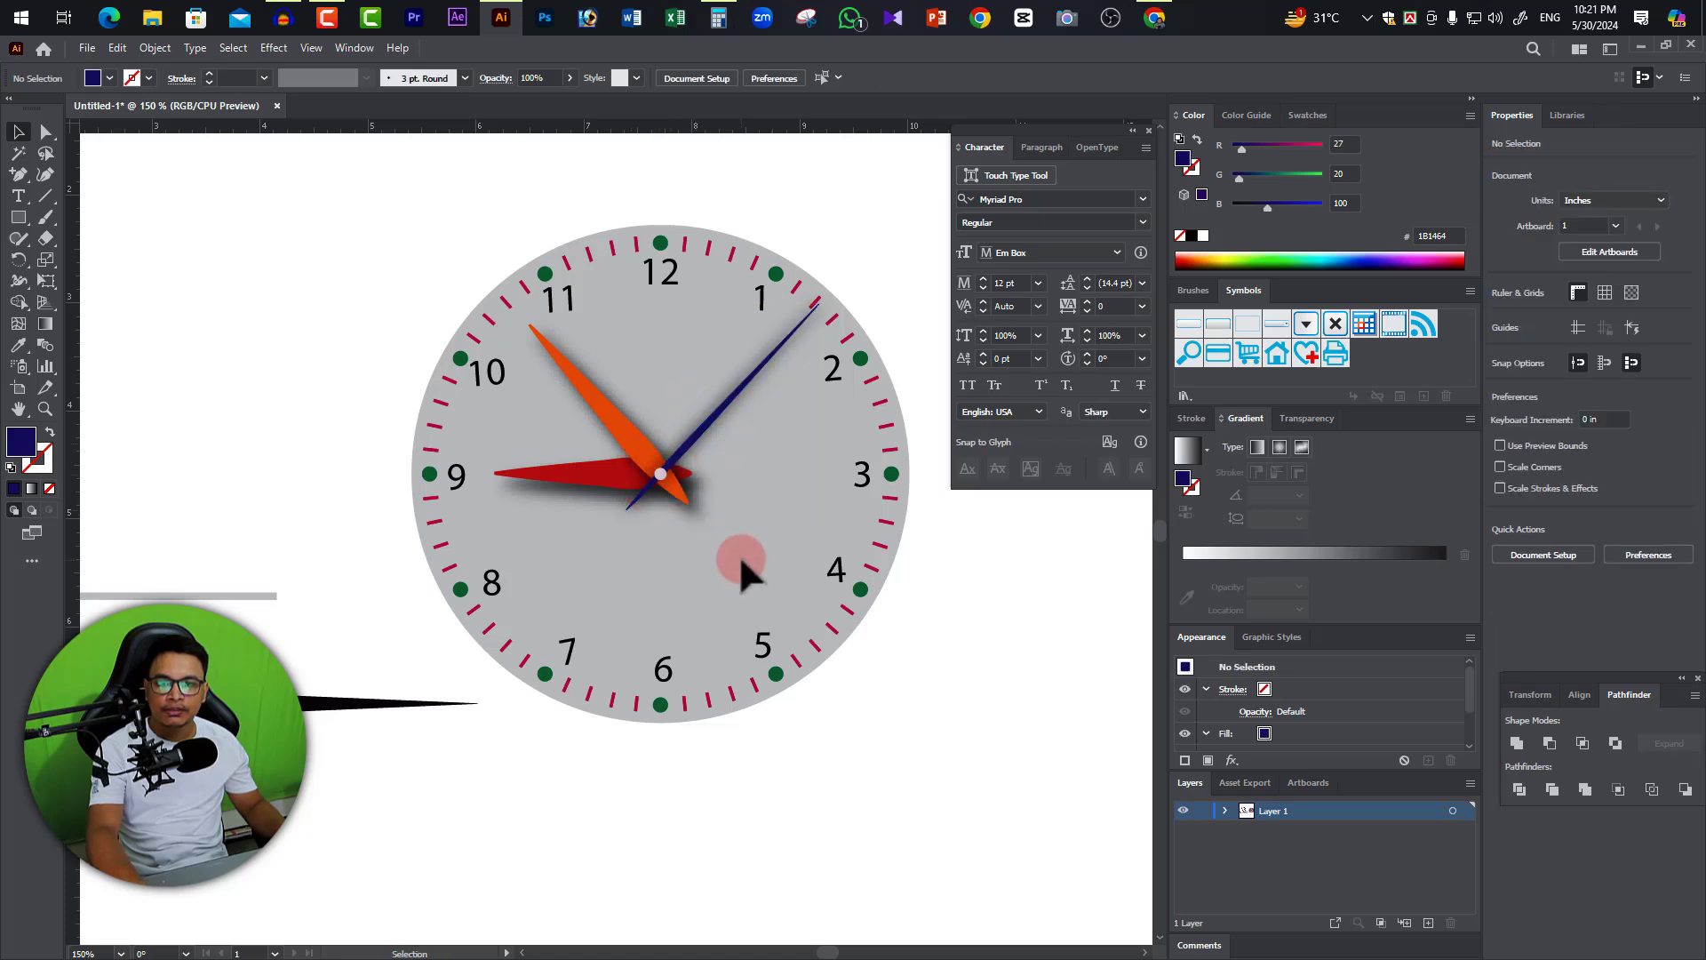
pyautogui.moveTo(742, 560); pyautogui.dragTo(622, 440)
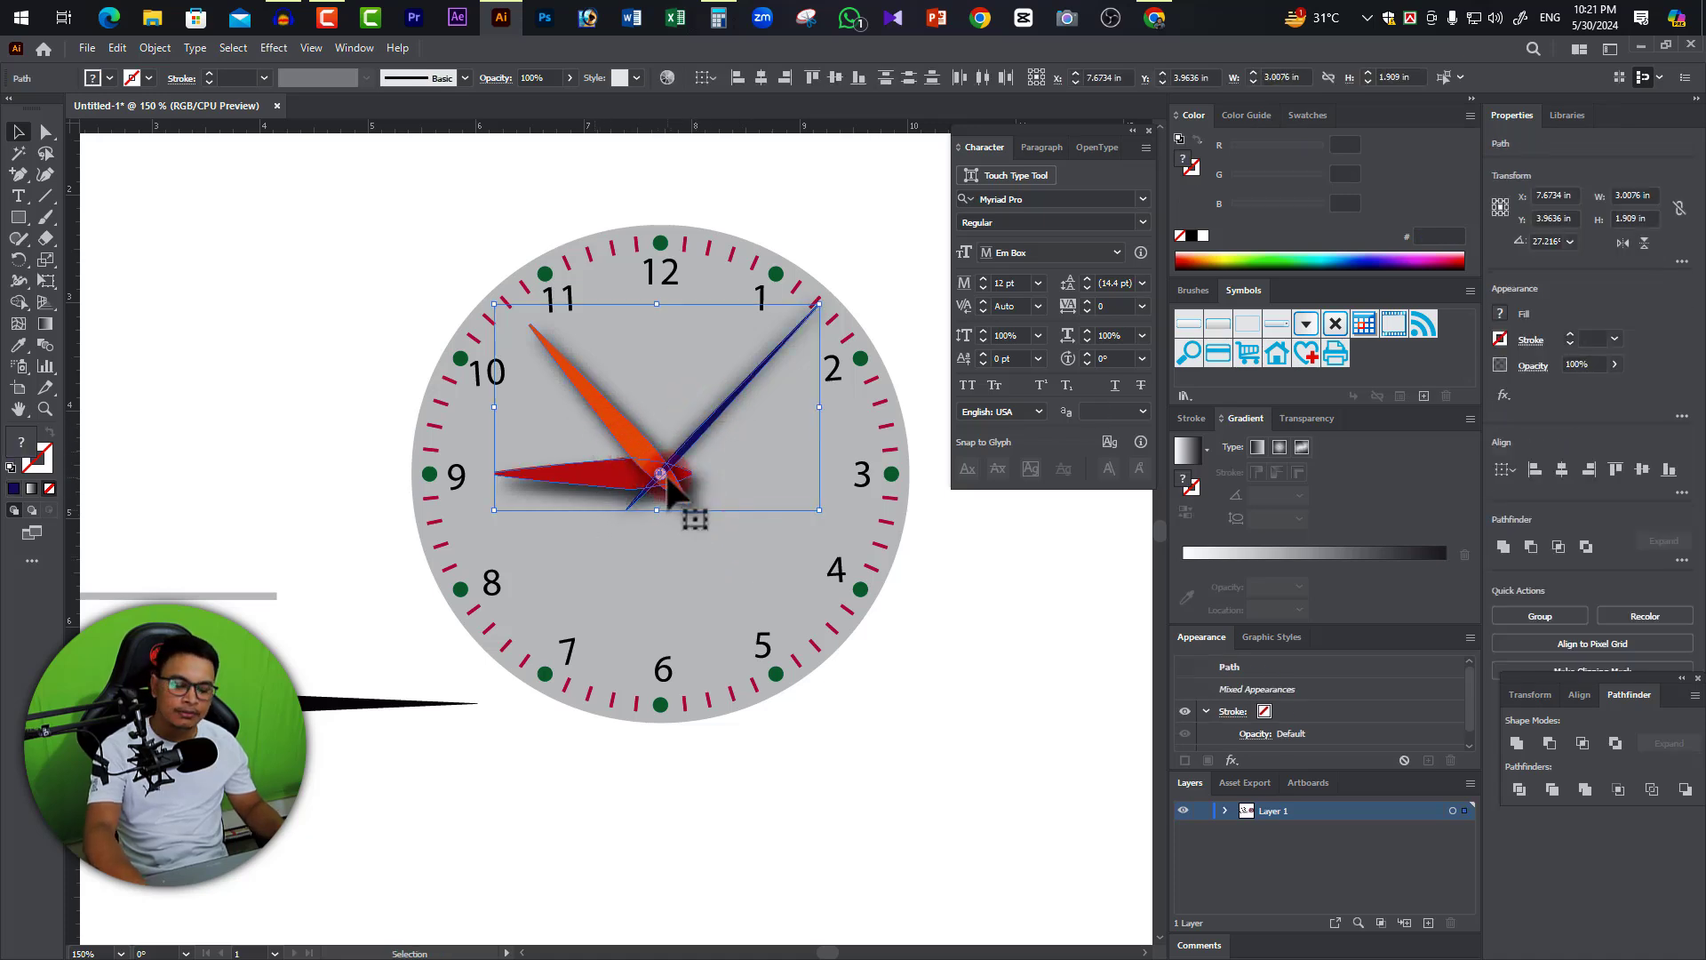
pyautogui.rightClick(638, 473)
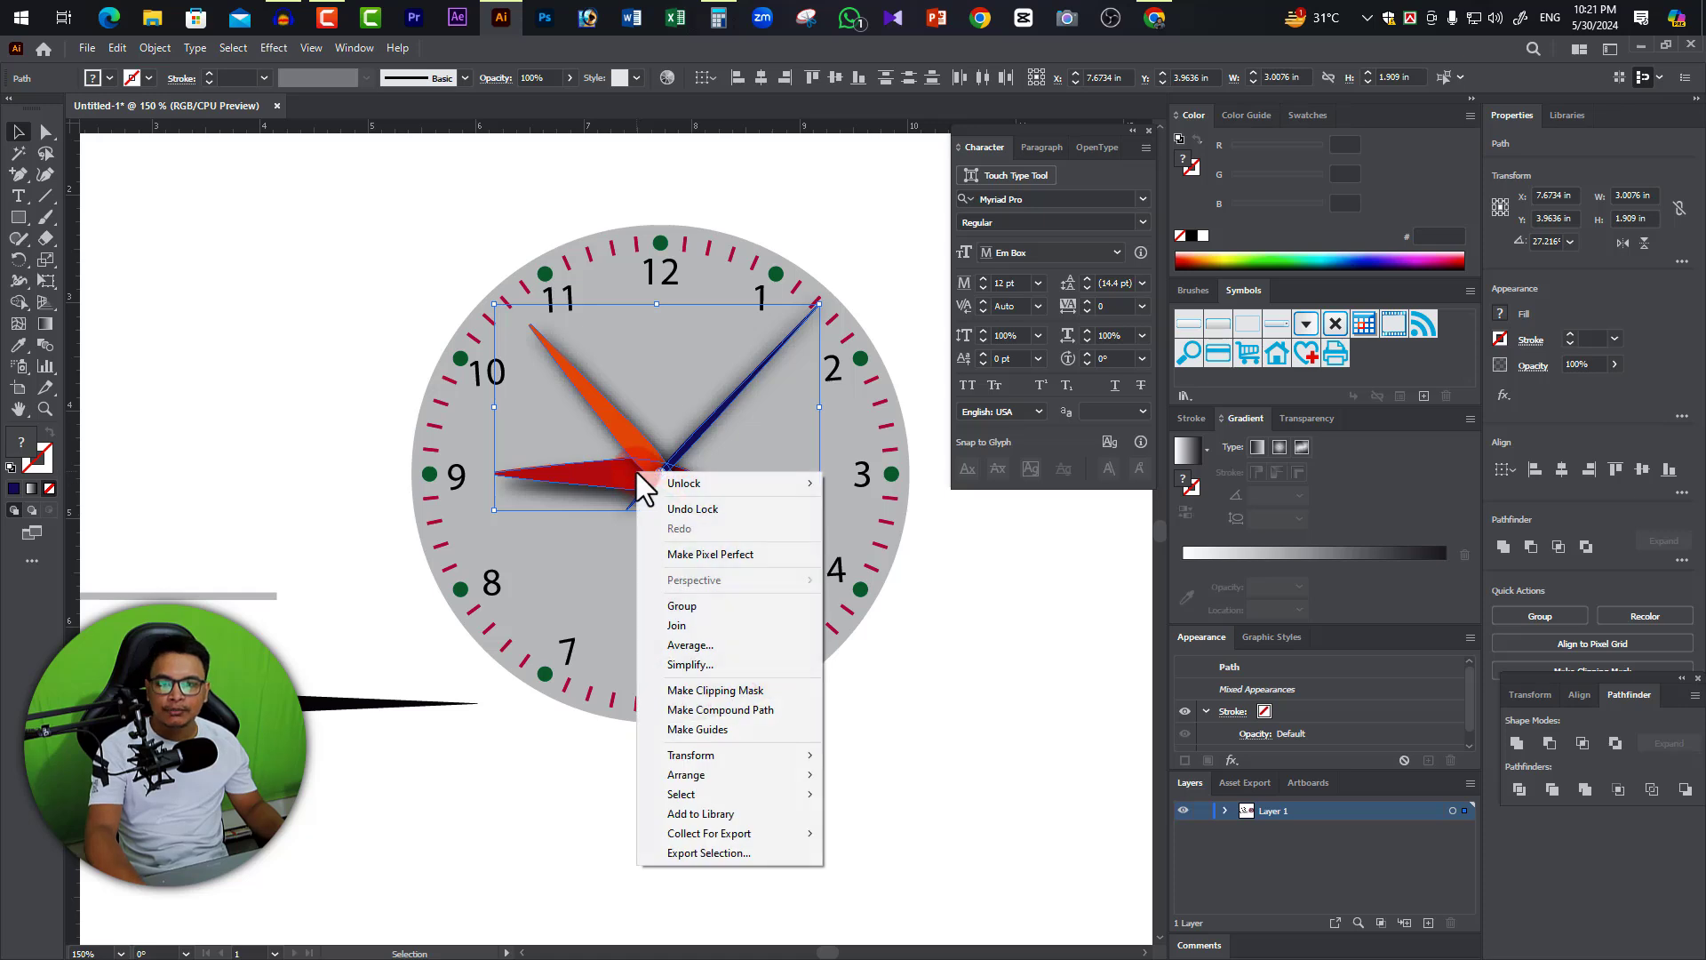
pyautogui.click(706, 611)
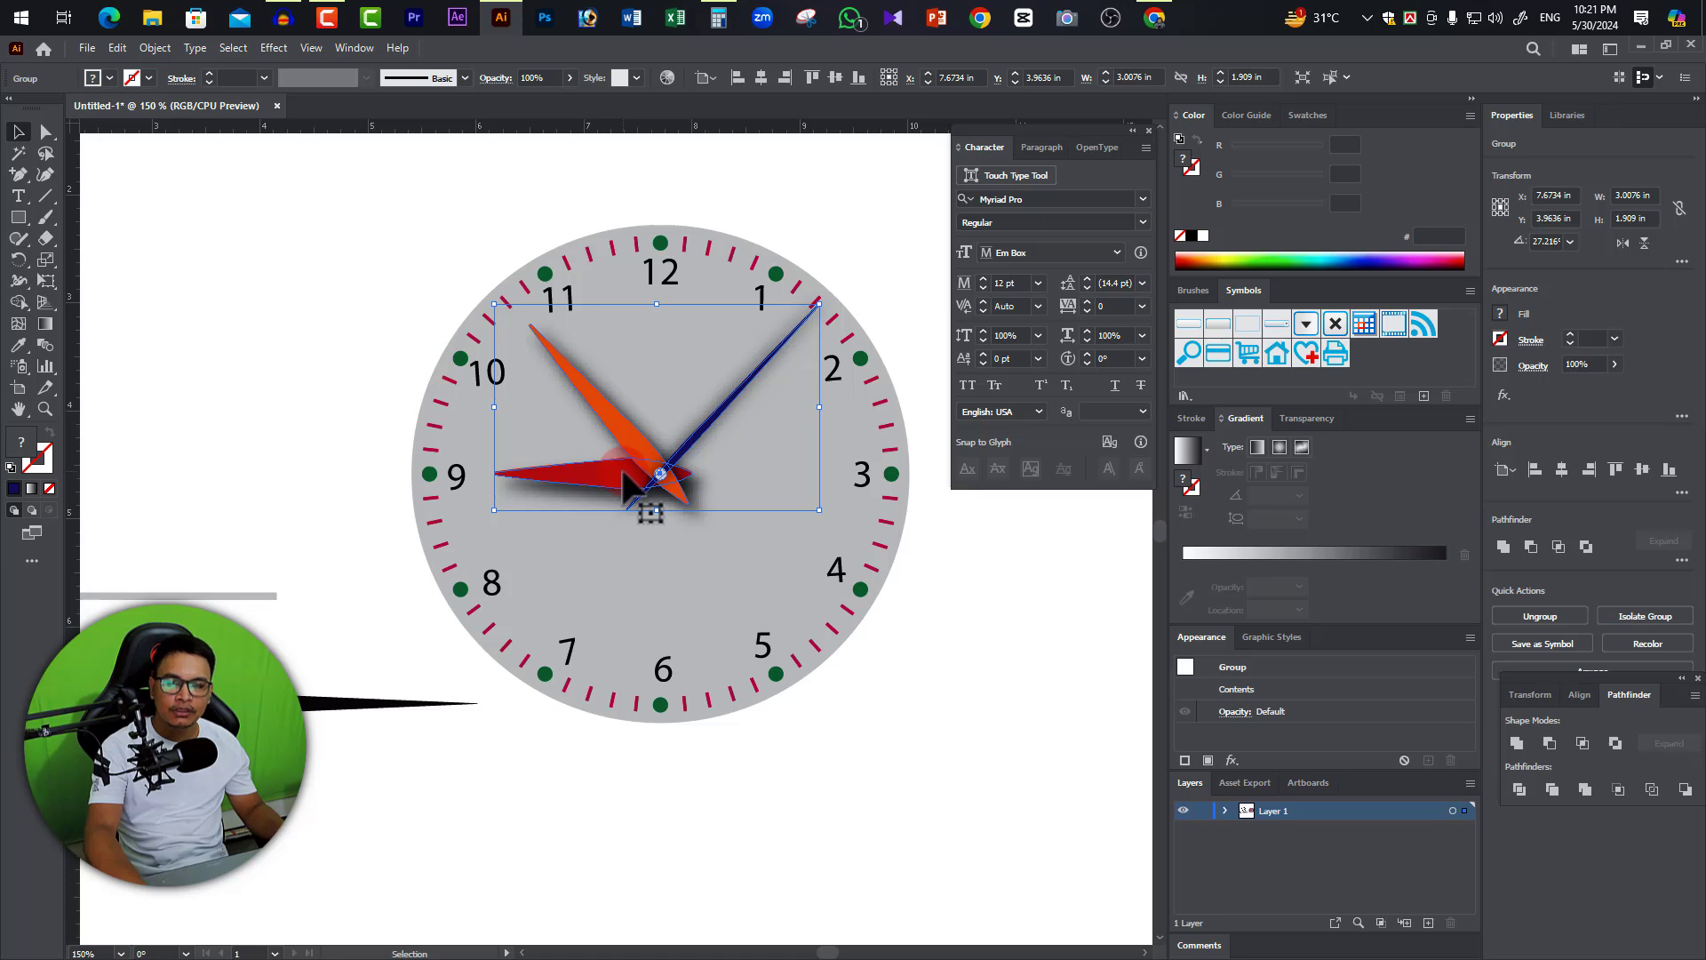
pyautogui.press('a')
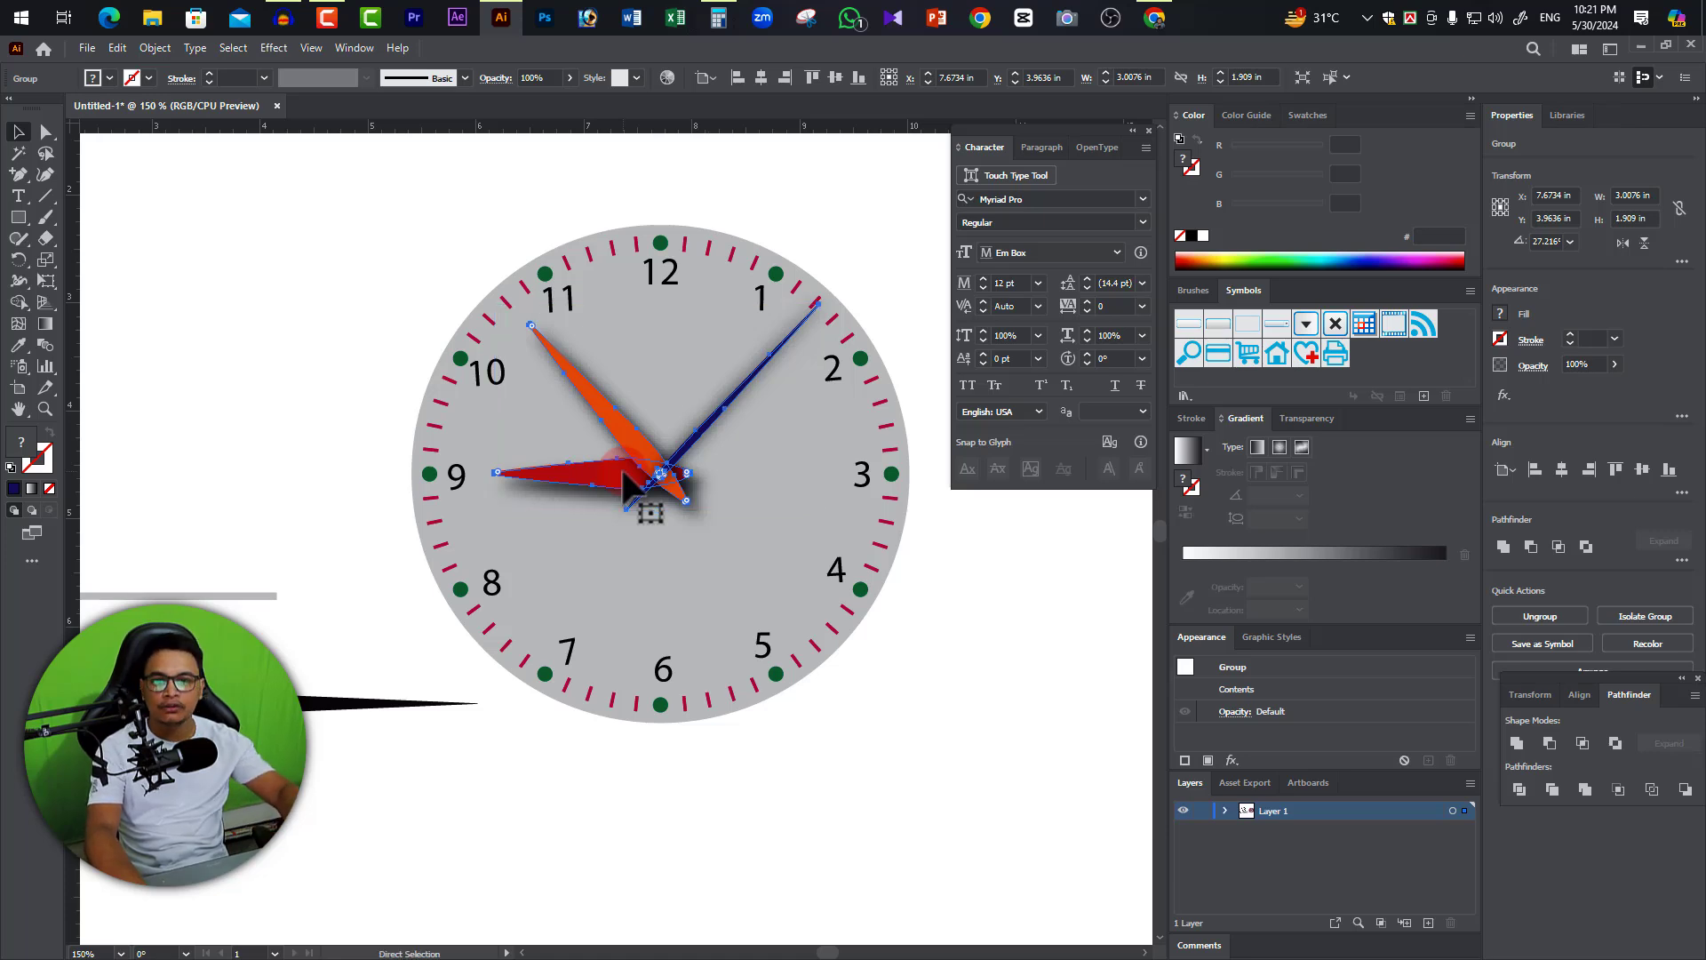
# Shorten the grey bar to the left of the clock.
pyautogui.press('v')
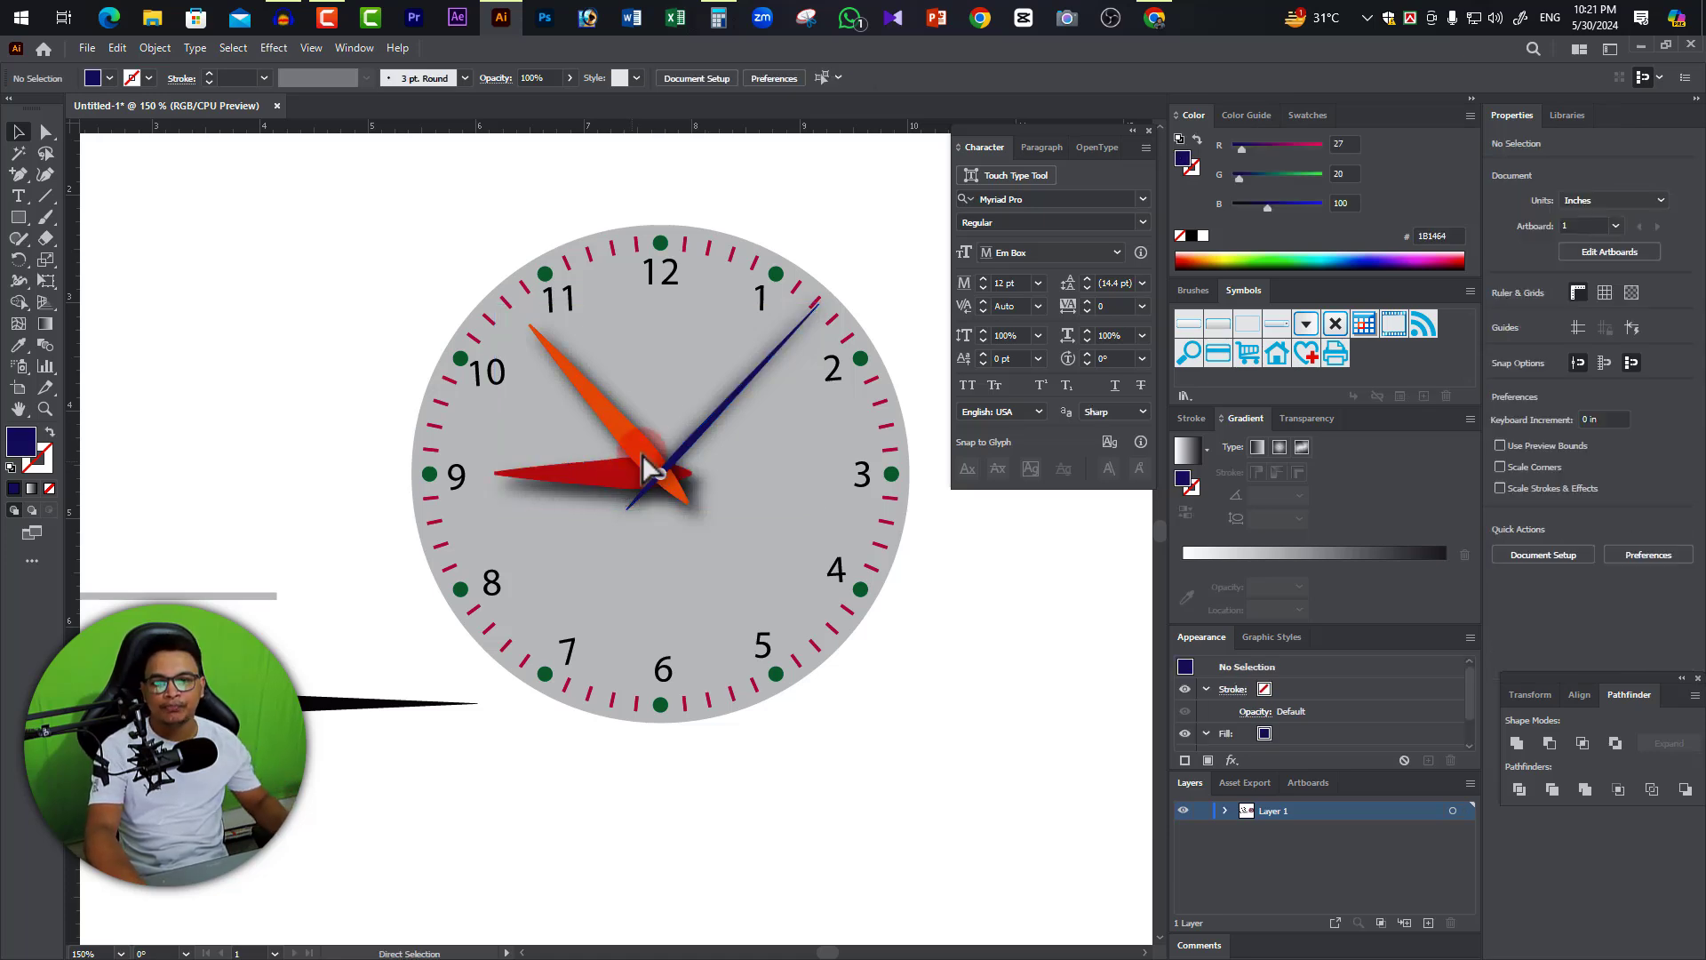
pyautogui.click(884, 773)
pyautogui.moveTo(484, 217); pyautogui.dragTo(924, 705)
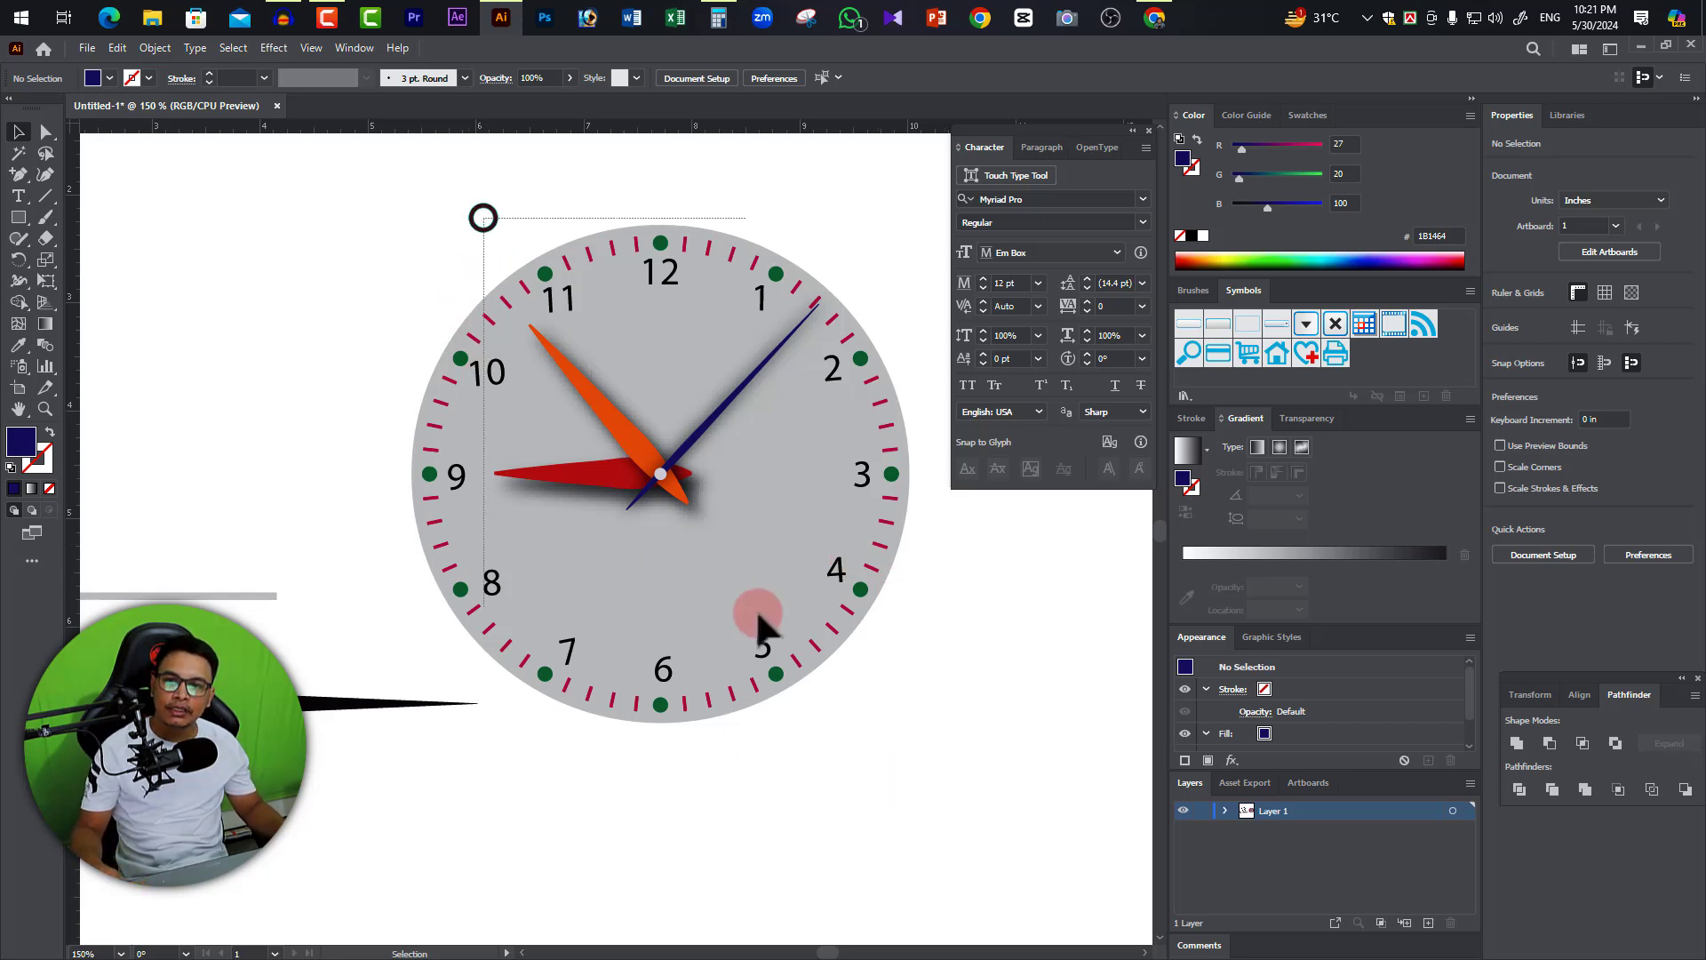
pyautogui.click(449, 779)
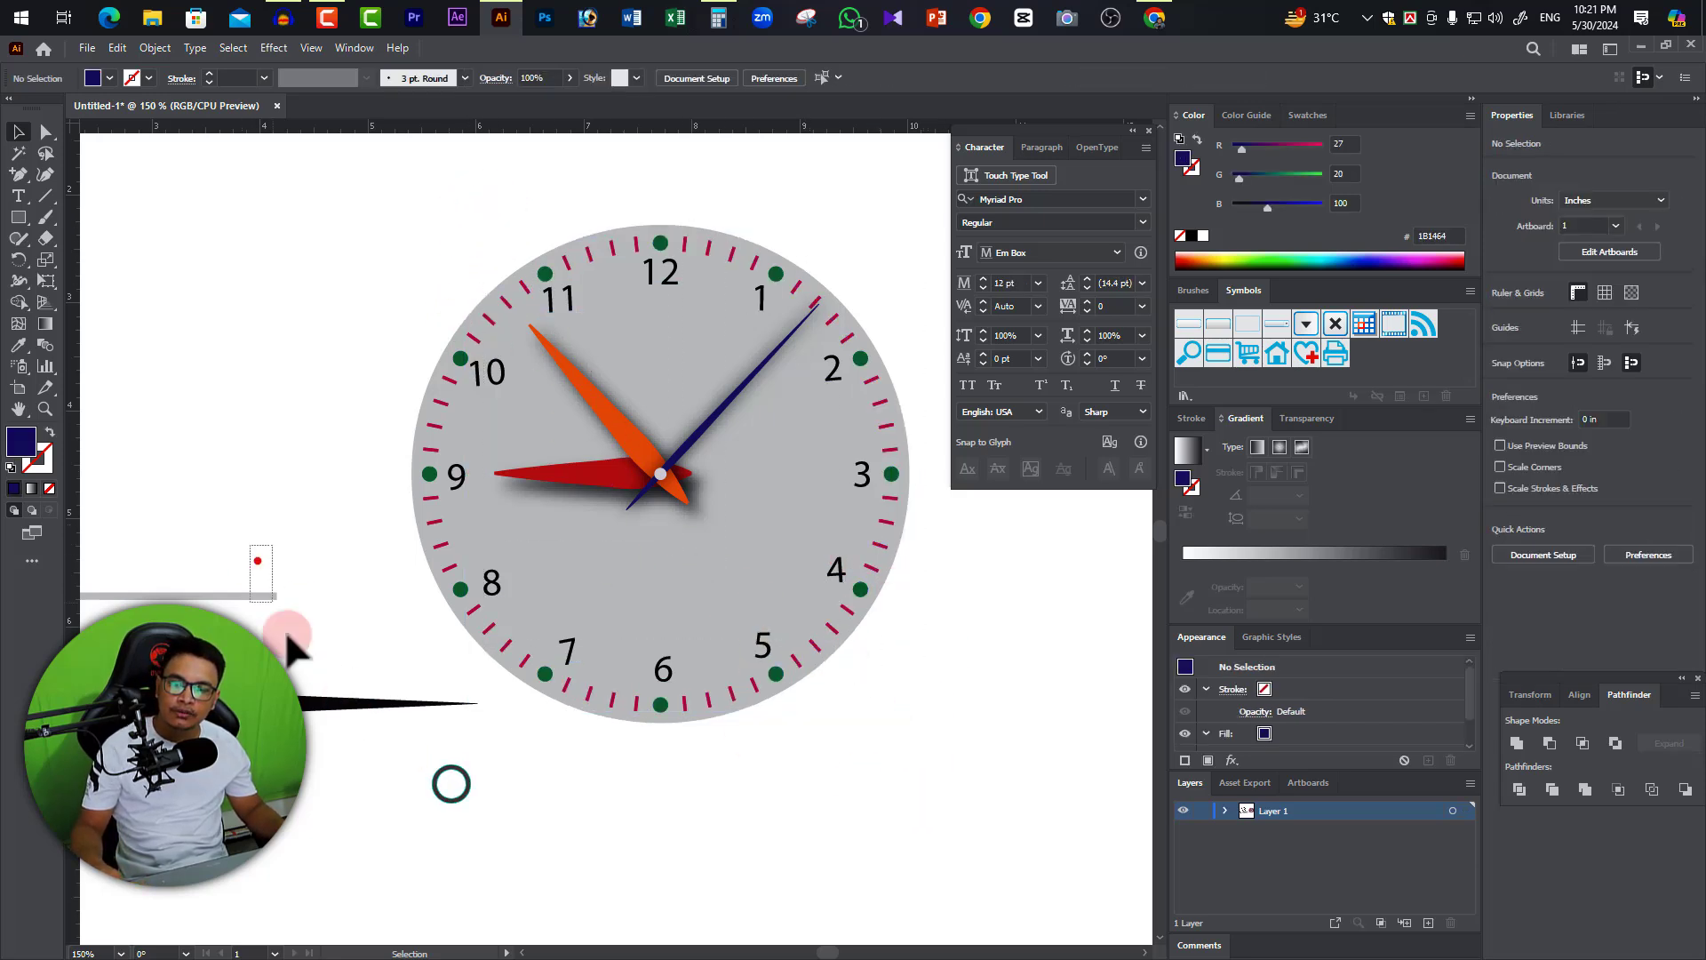
pyautogui.click(255, 593)
pyautogui.moveTo(478, 702); pyautogui.dragTo(311, 704)
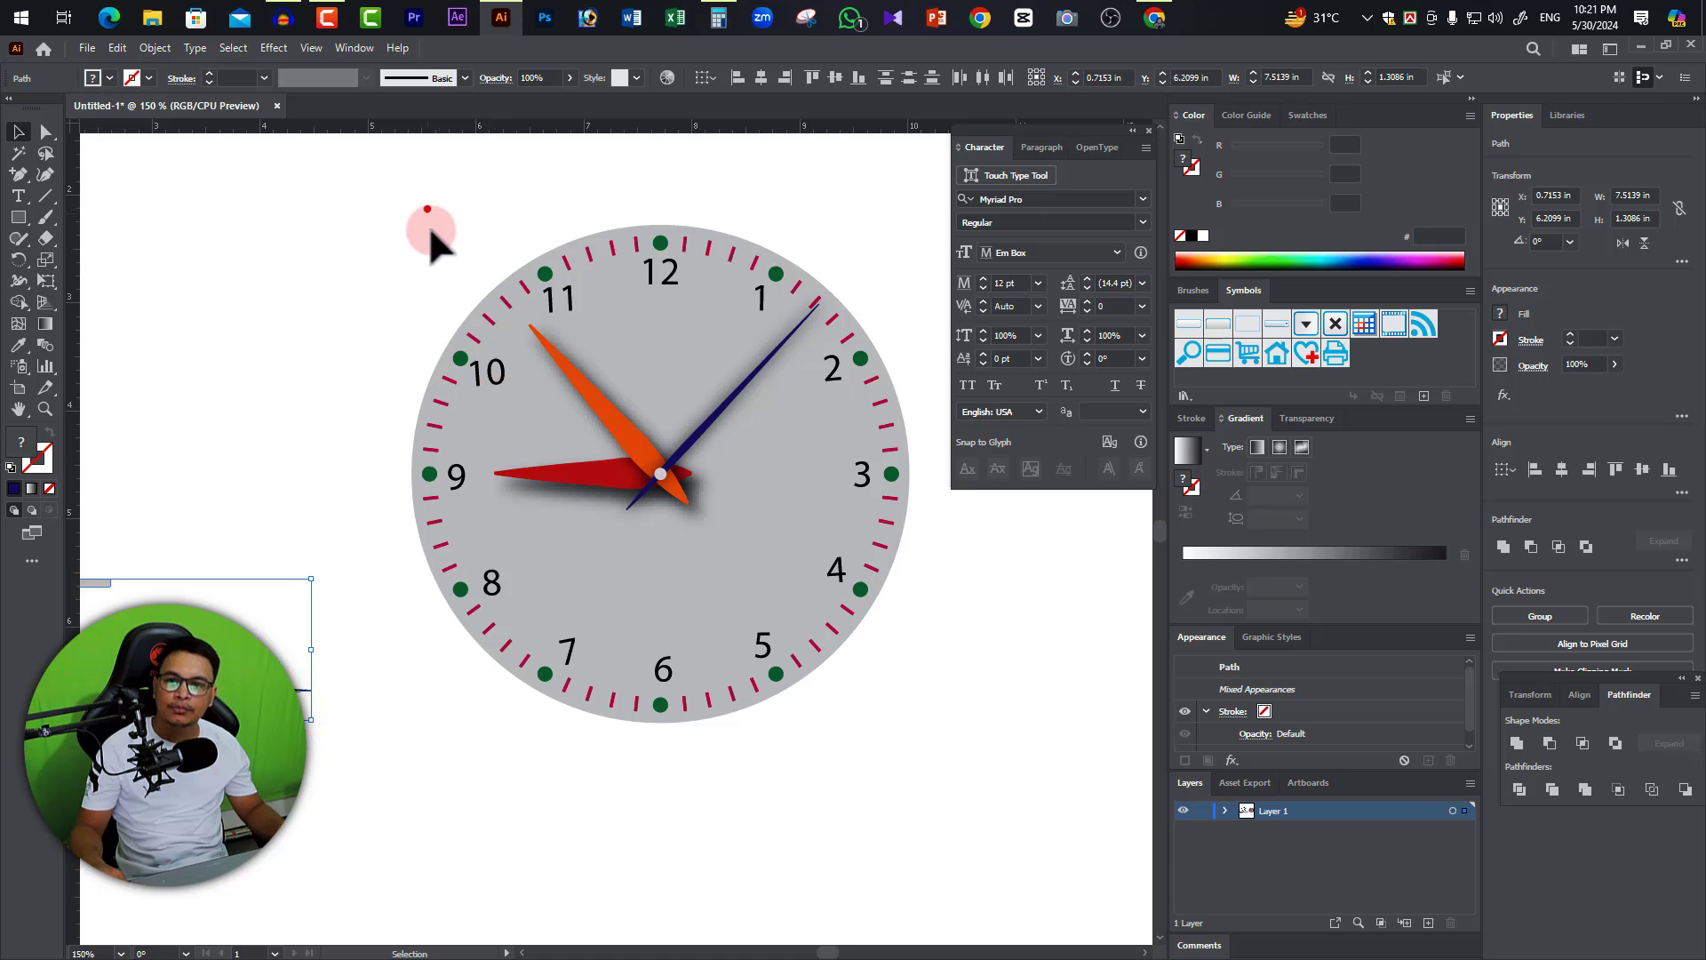
# Expand the clock's ticks, numbers and dots with Object and Fill checked.
pyautogui.moveTo(428, 226); pyautogui.dragTo(950, 709)
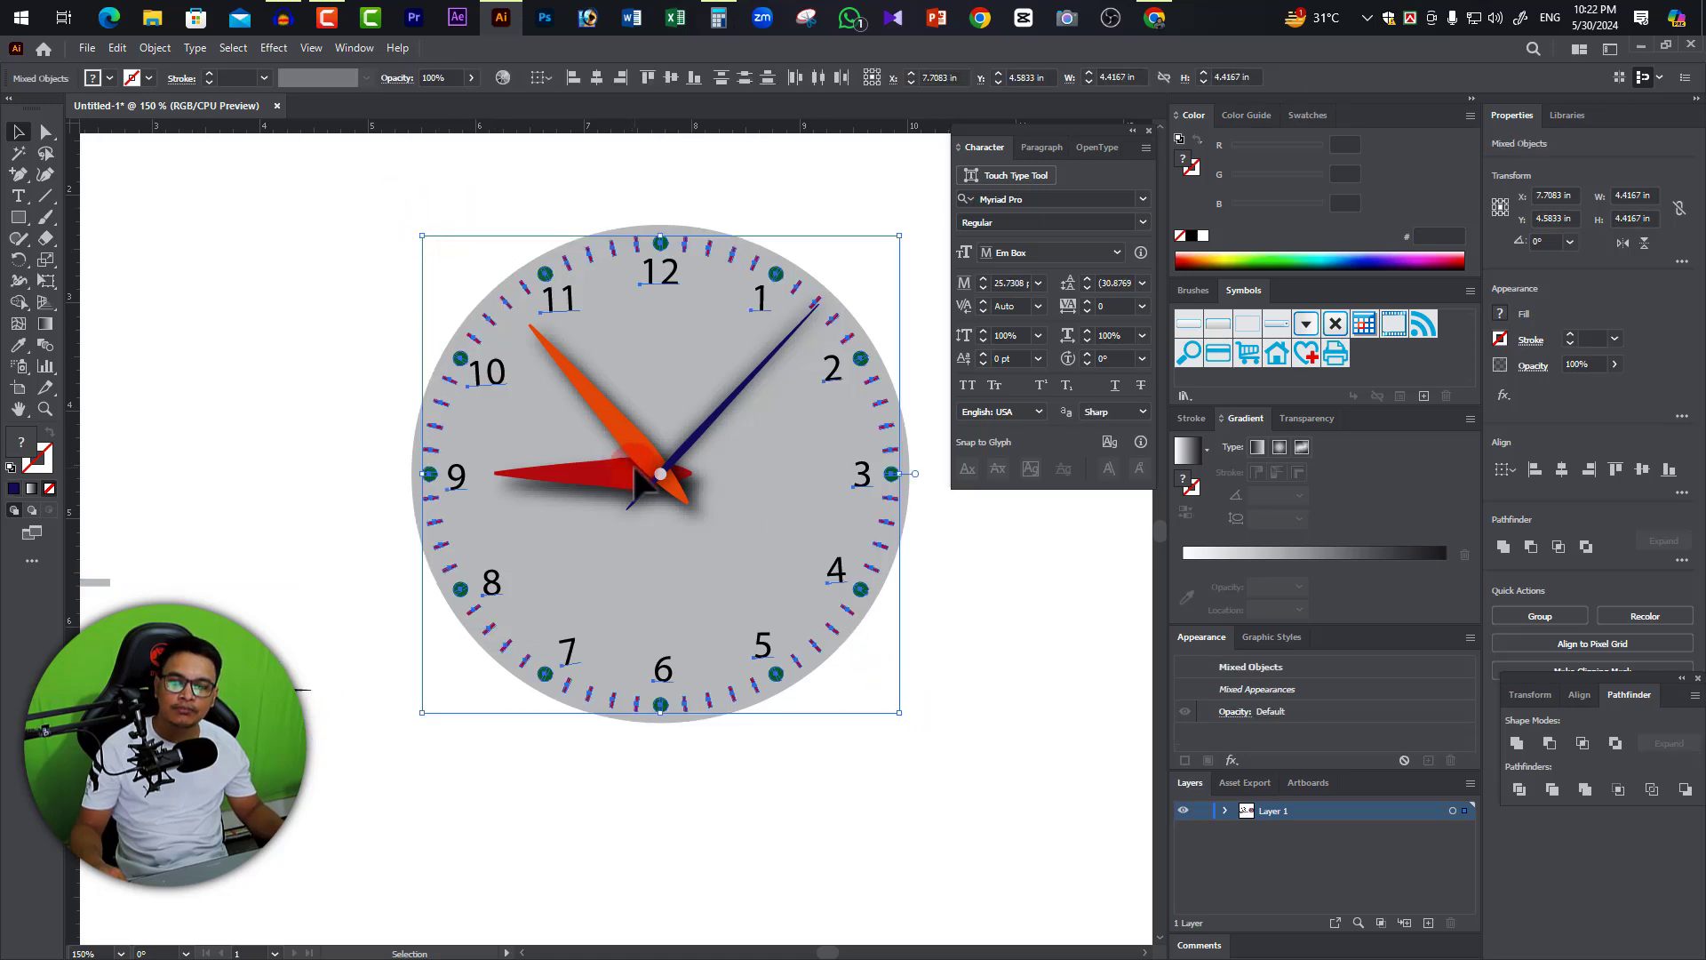
pyautogui.click(155, 48)
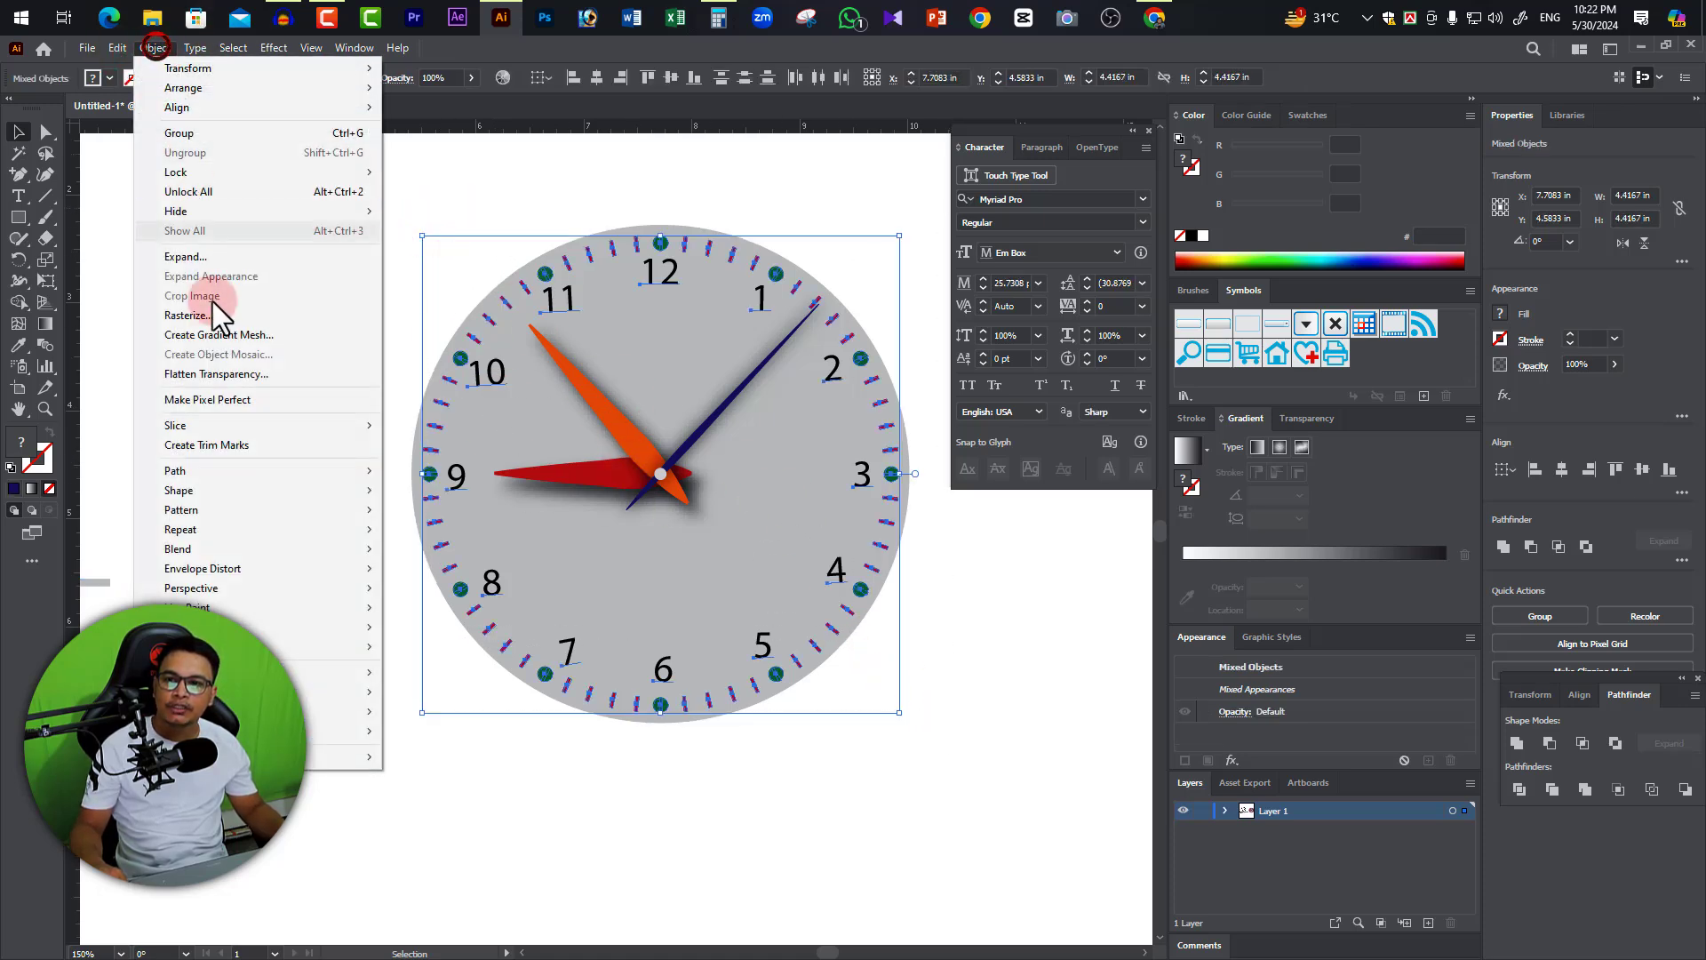
pyautogui.click(188, 258)
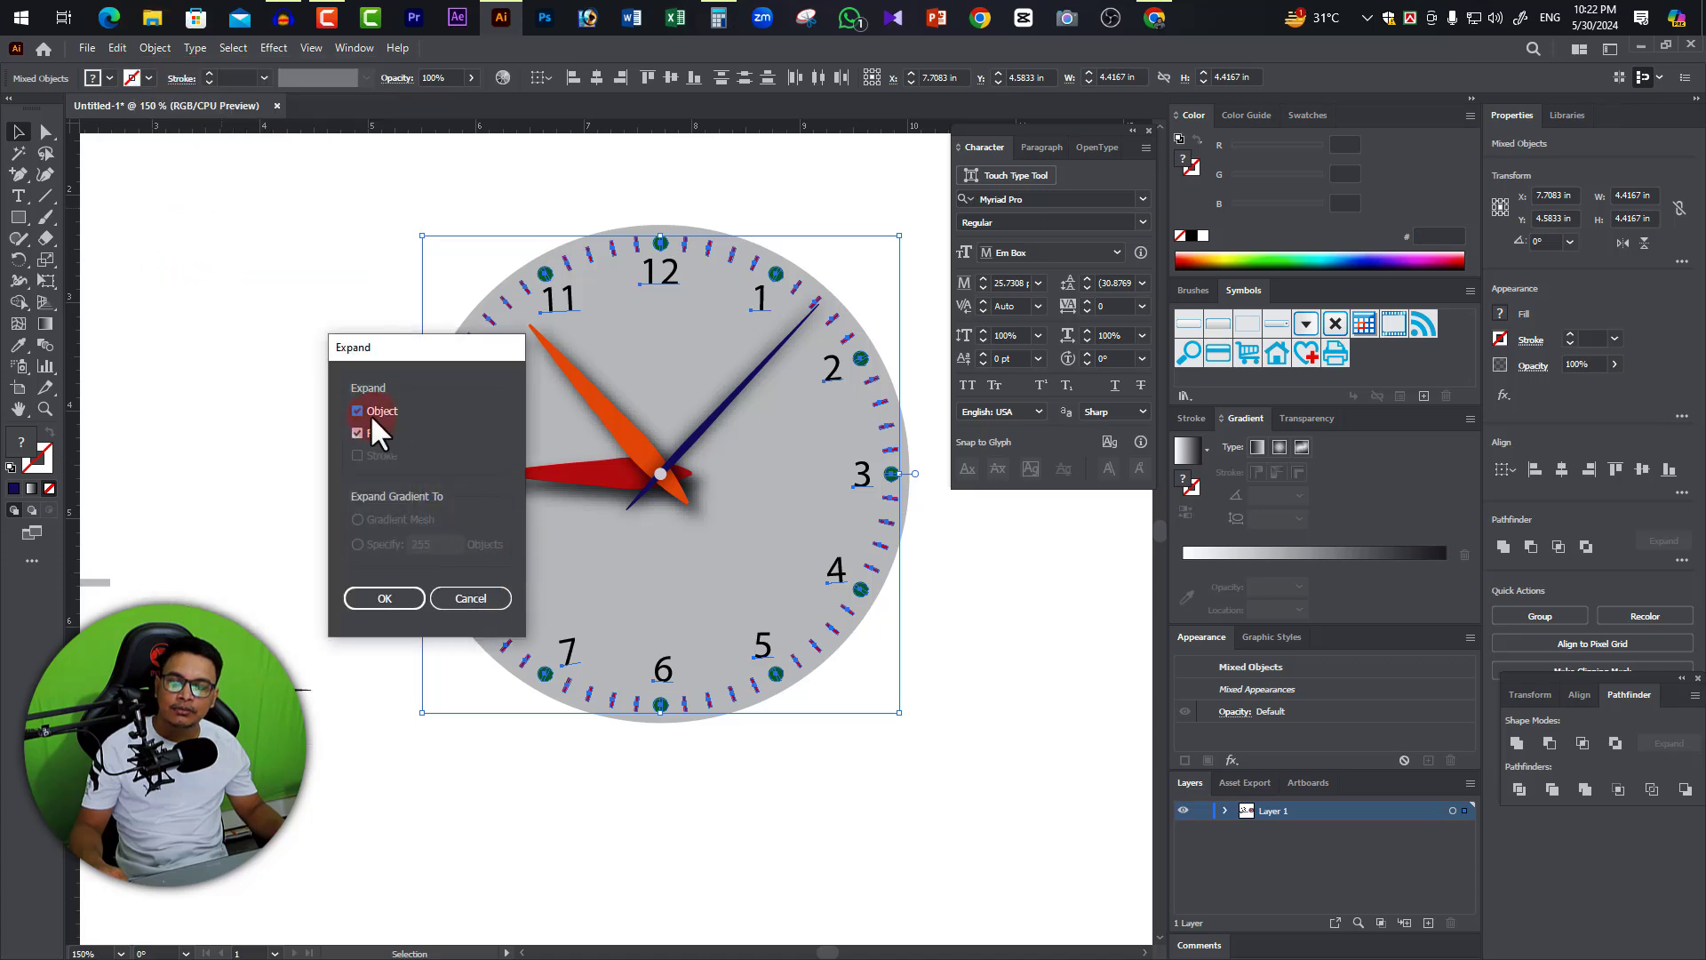
pyautogui.click(392, 592)
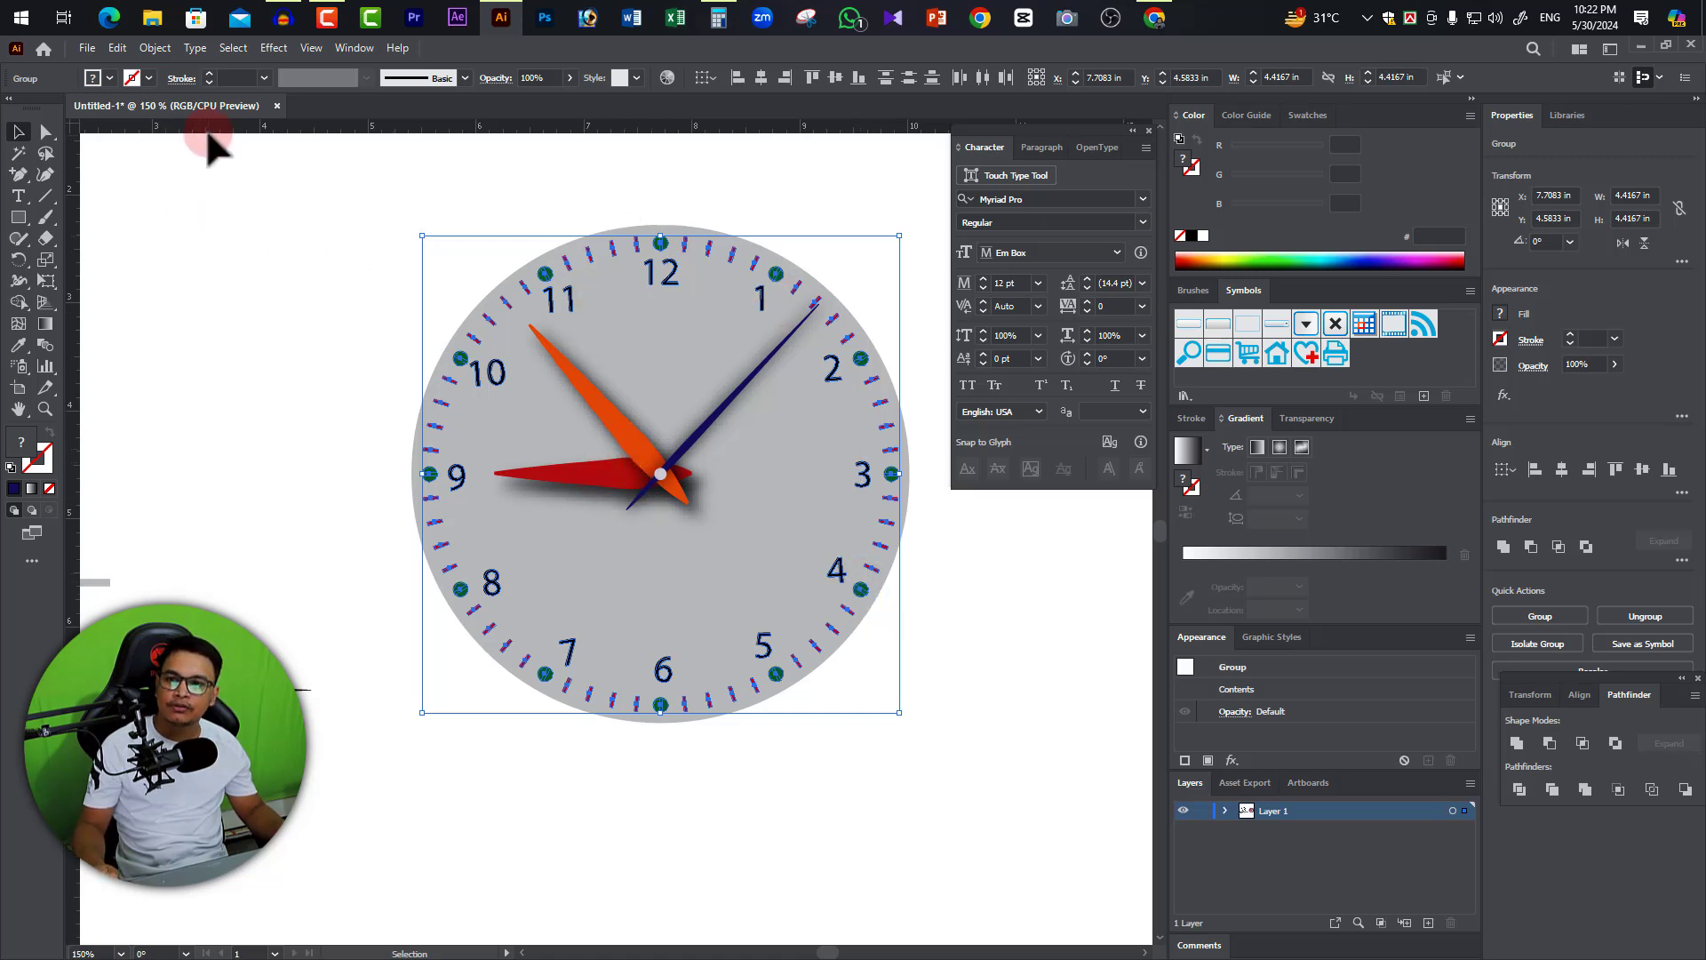
# Give the clock group a 60% opacity drop shadow with 0 offset.
pyautogui.click(276, 53)
pyautogui.moveTo(297, 248)
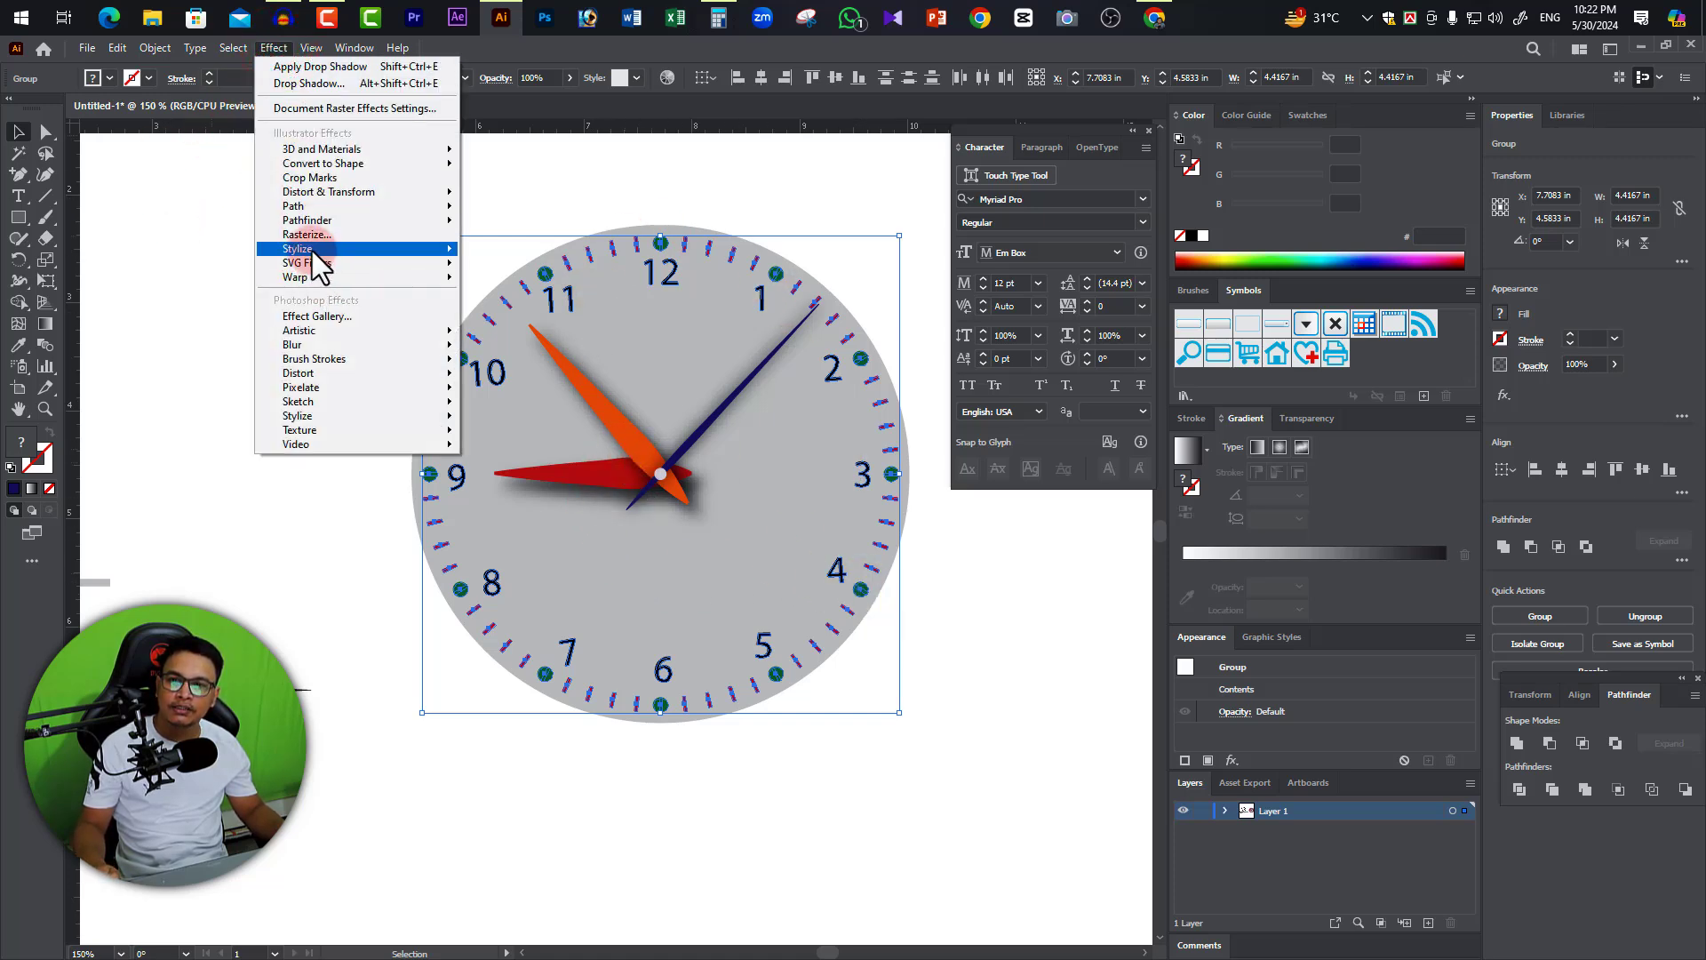
pyautogui.click(518, 252)
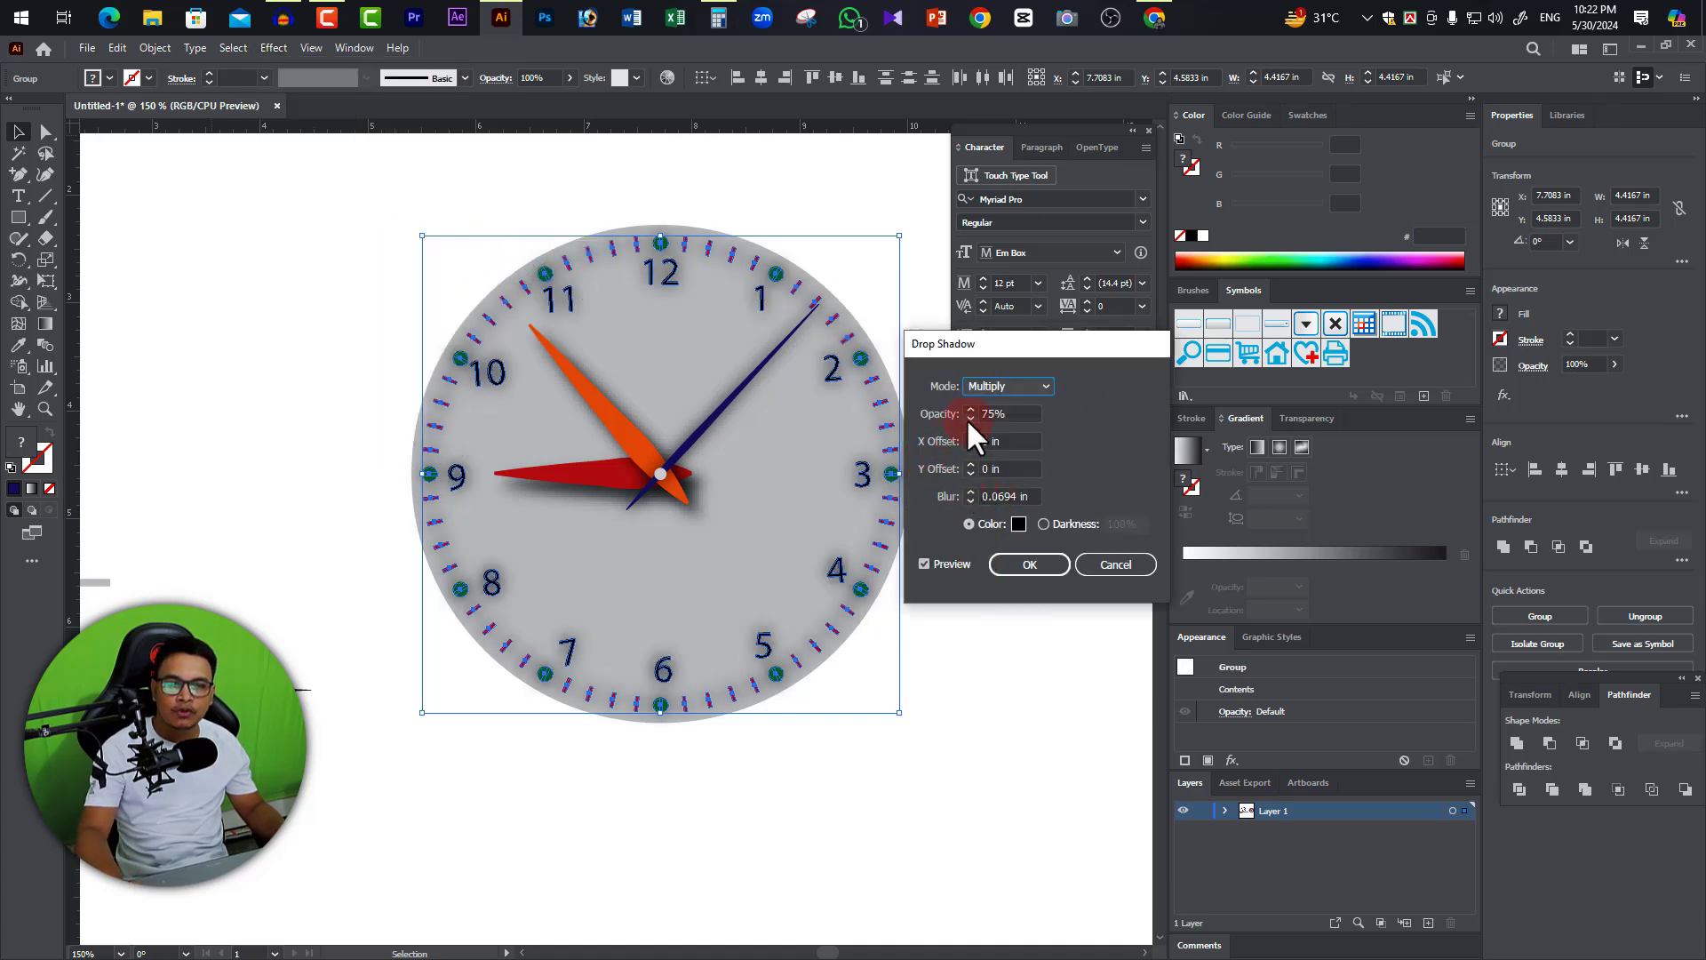
pyautogui.click(977, 414)
pyautogui.write('60')
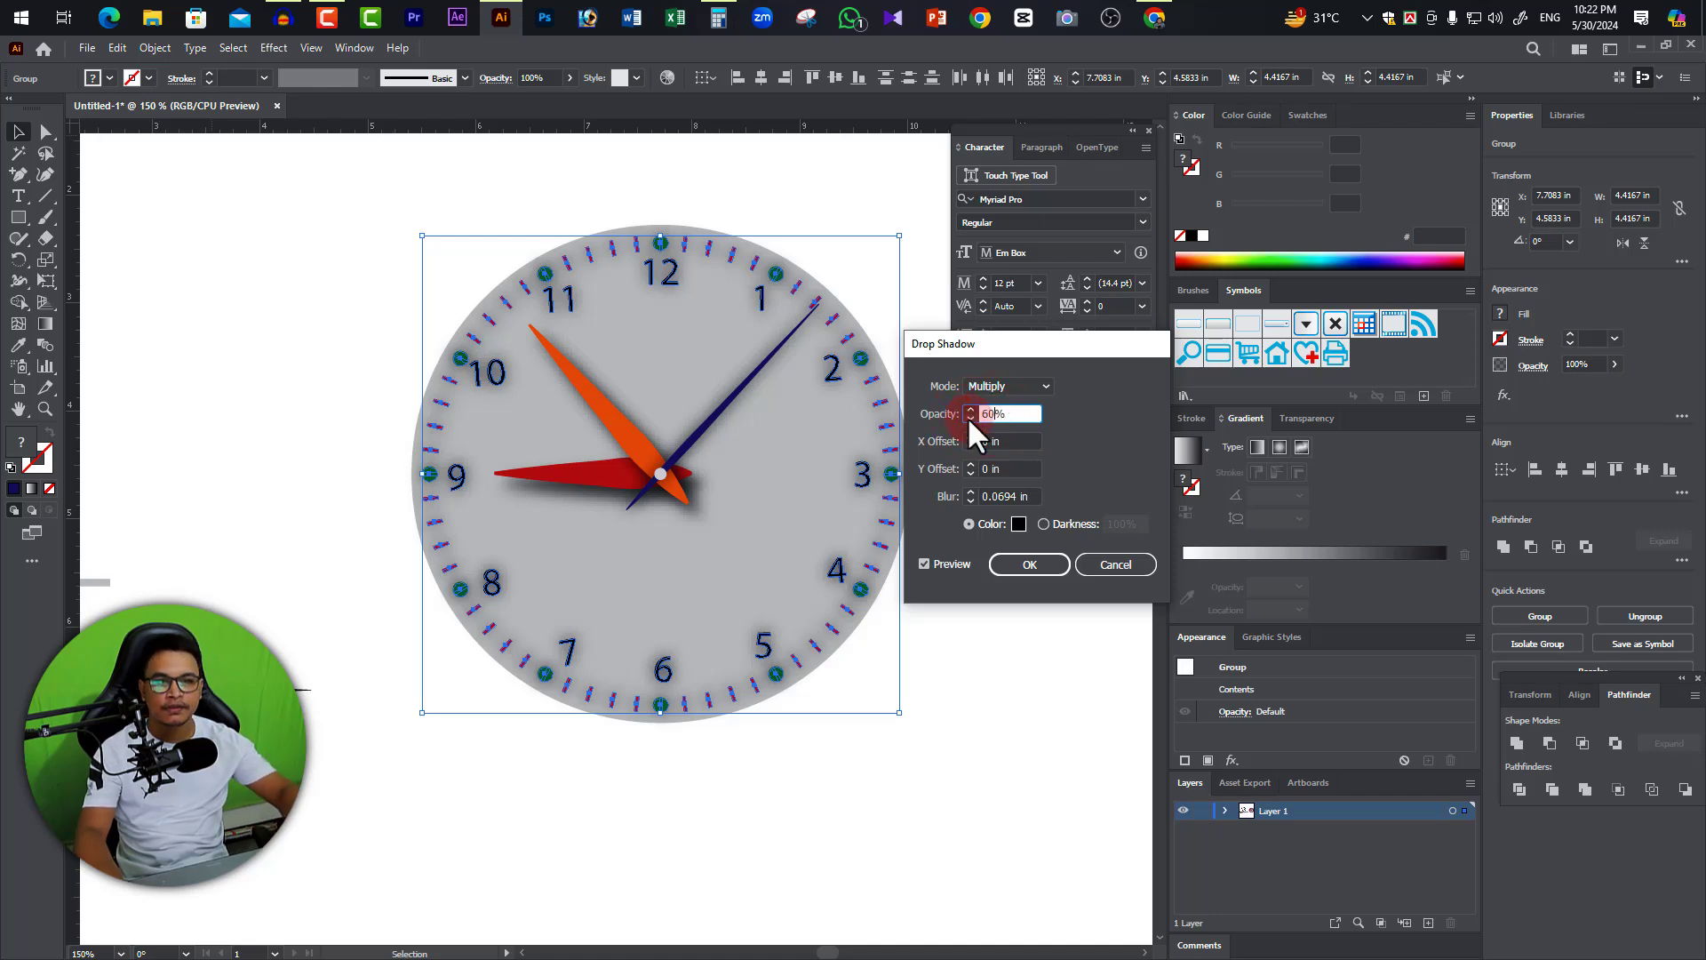
pyautogui.click(1029, 565)
pyautogui.click(930, 725)
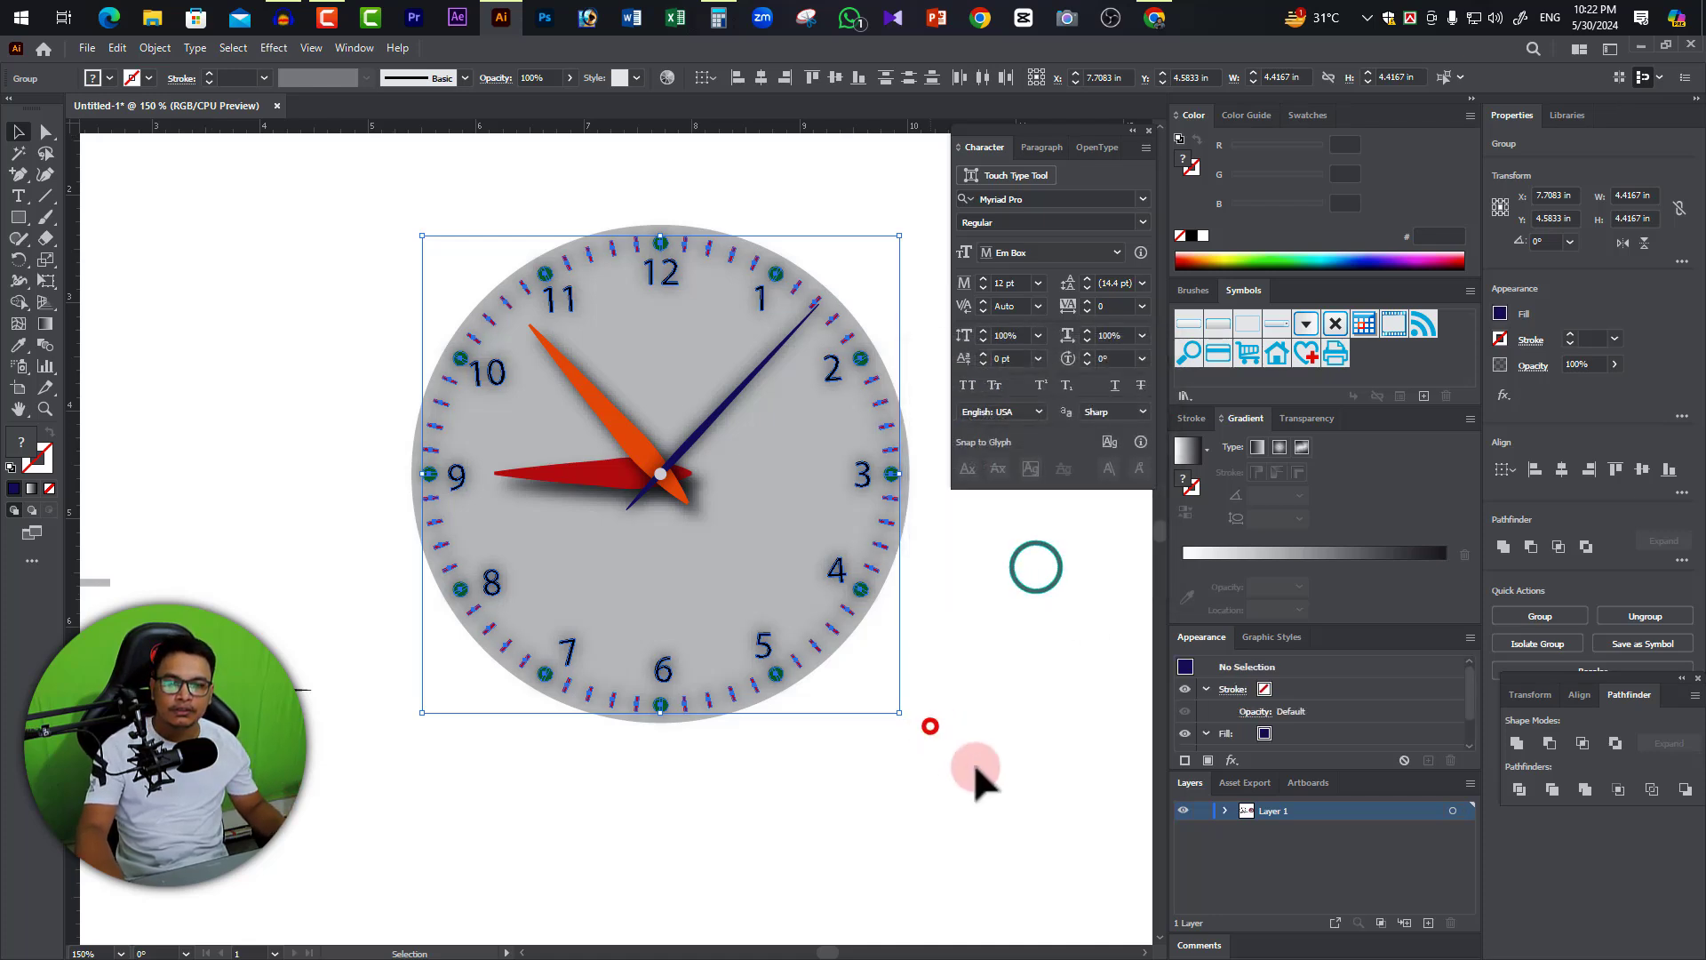
pyautogui.hotkey('ctrl', '=')
# Select the whole clock and unlock its locked group and ellipse.
pyautogui.moveTo(781, 602); pyautogui.dragTo(791, 453)
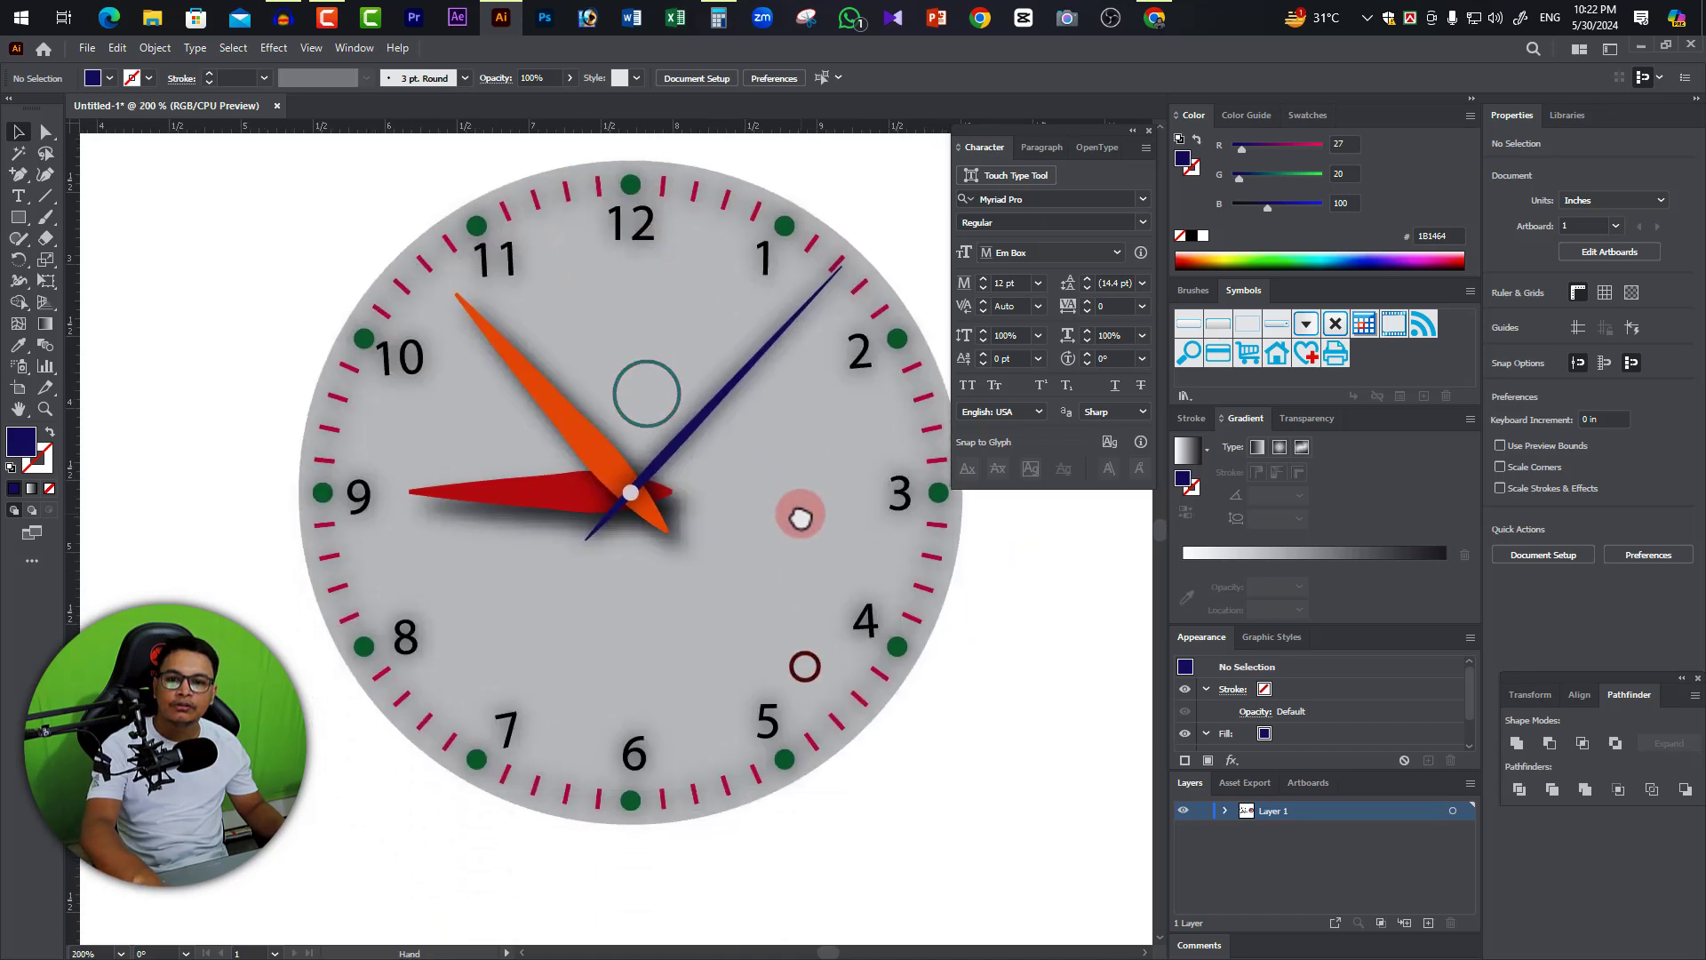
pyautogui.hotkey('ctrl', '-')
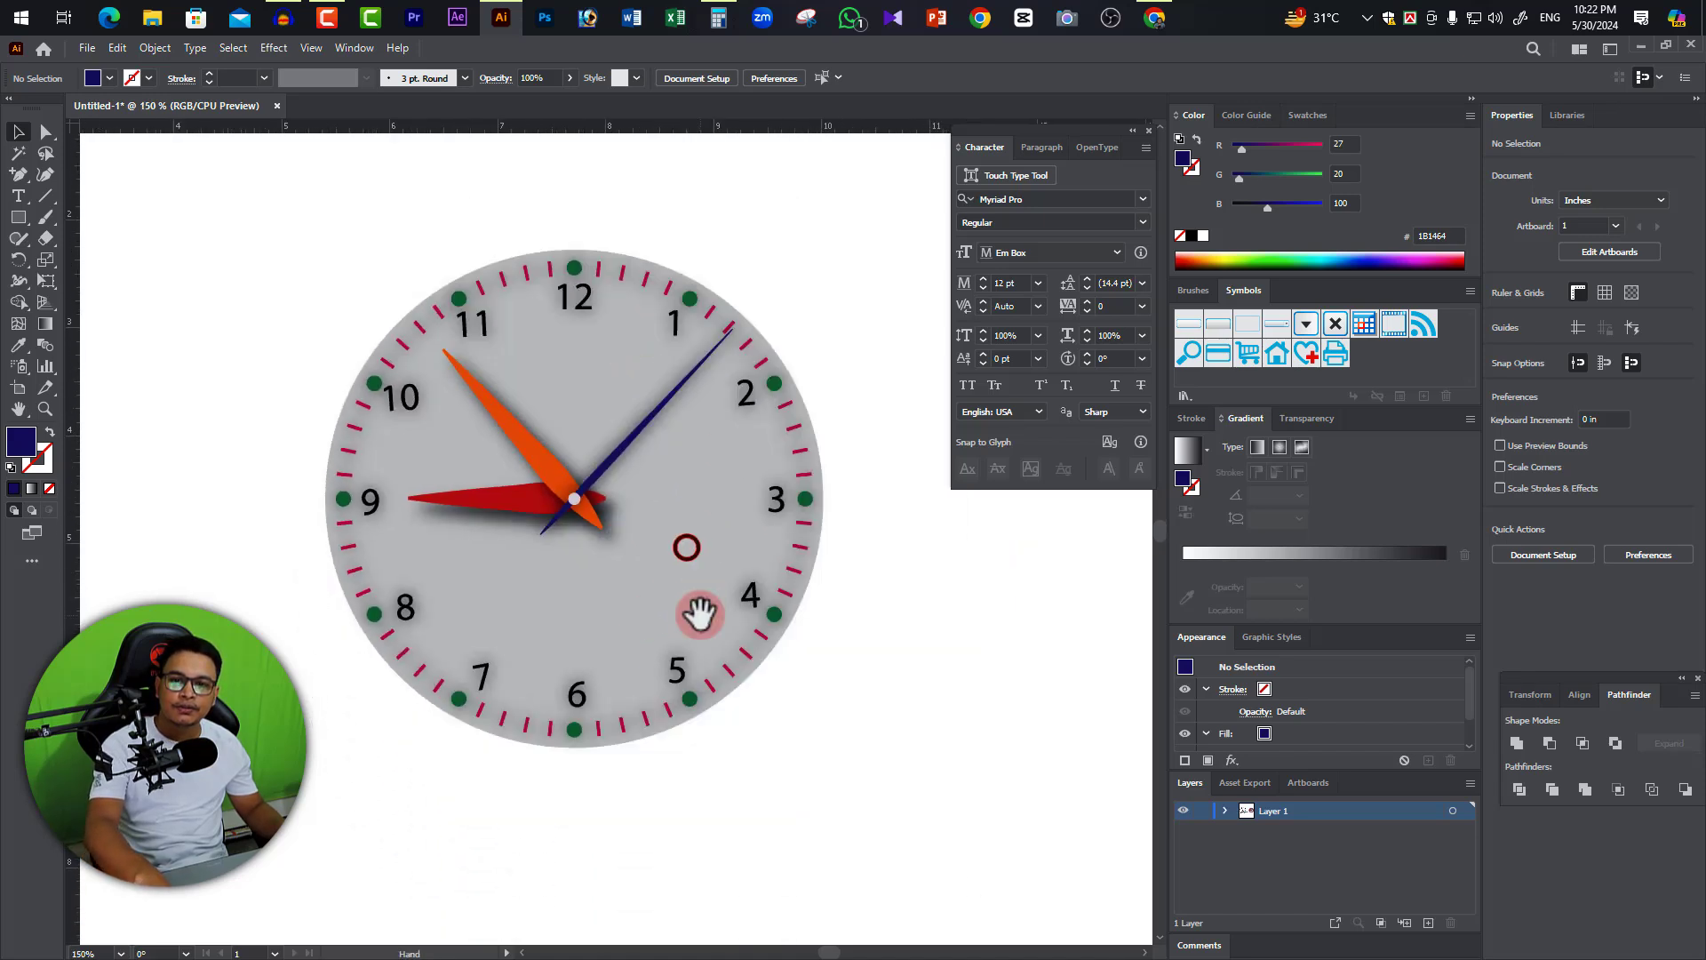
pyautogui.moveTo(696, 613); pyautogui.dragTo(762, 610)
pyautogui.moveTo(388, 259); pyautogui.dragTo(906, 761)
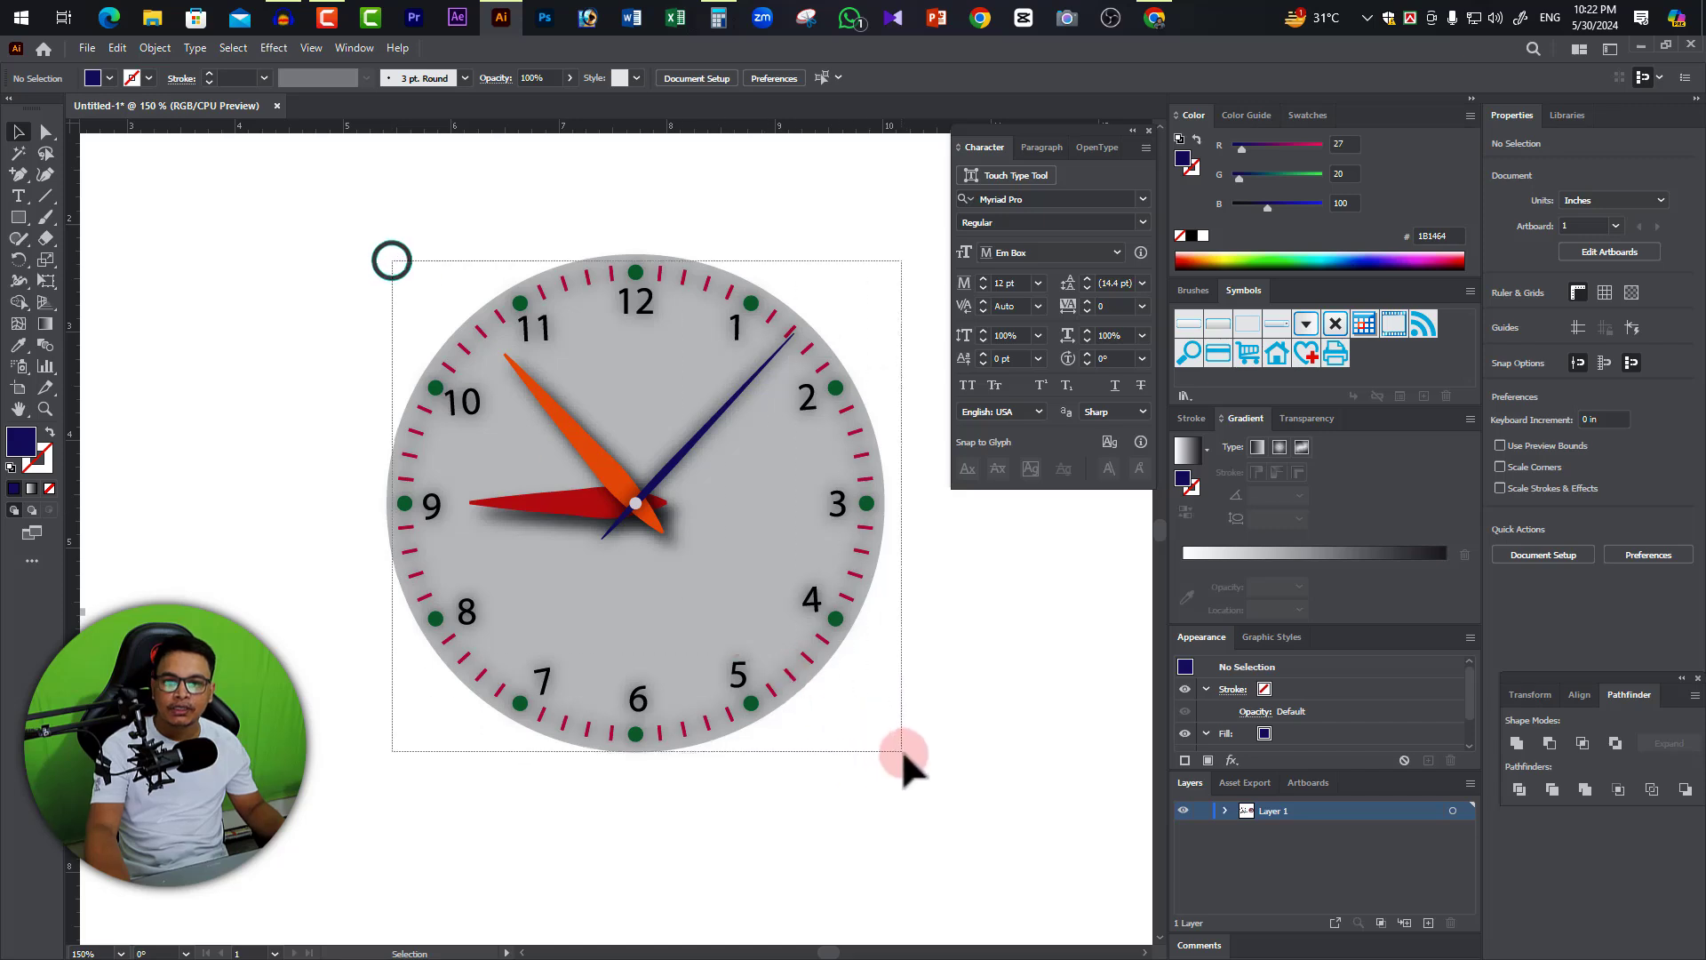
pyautogui.rightClick(637, 468)
pyautogui.click(854, 480)
pyautogui.rightClick(624, 424)
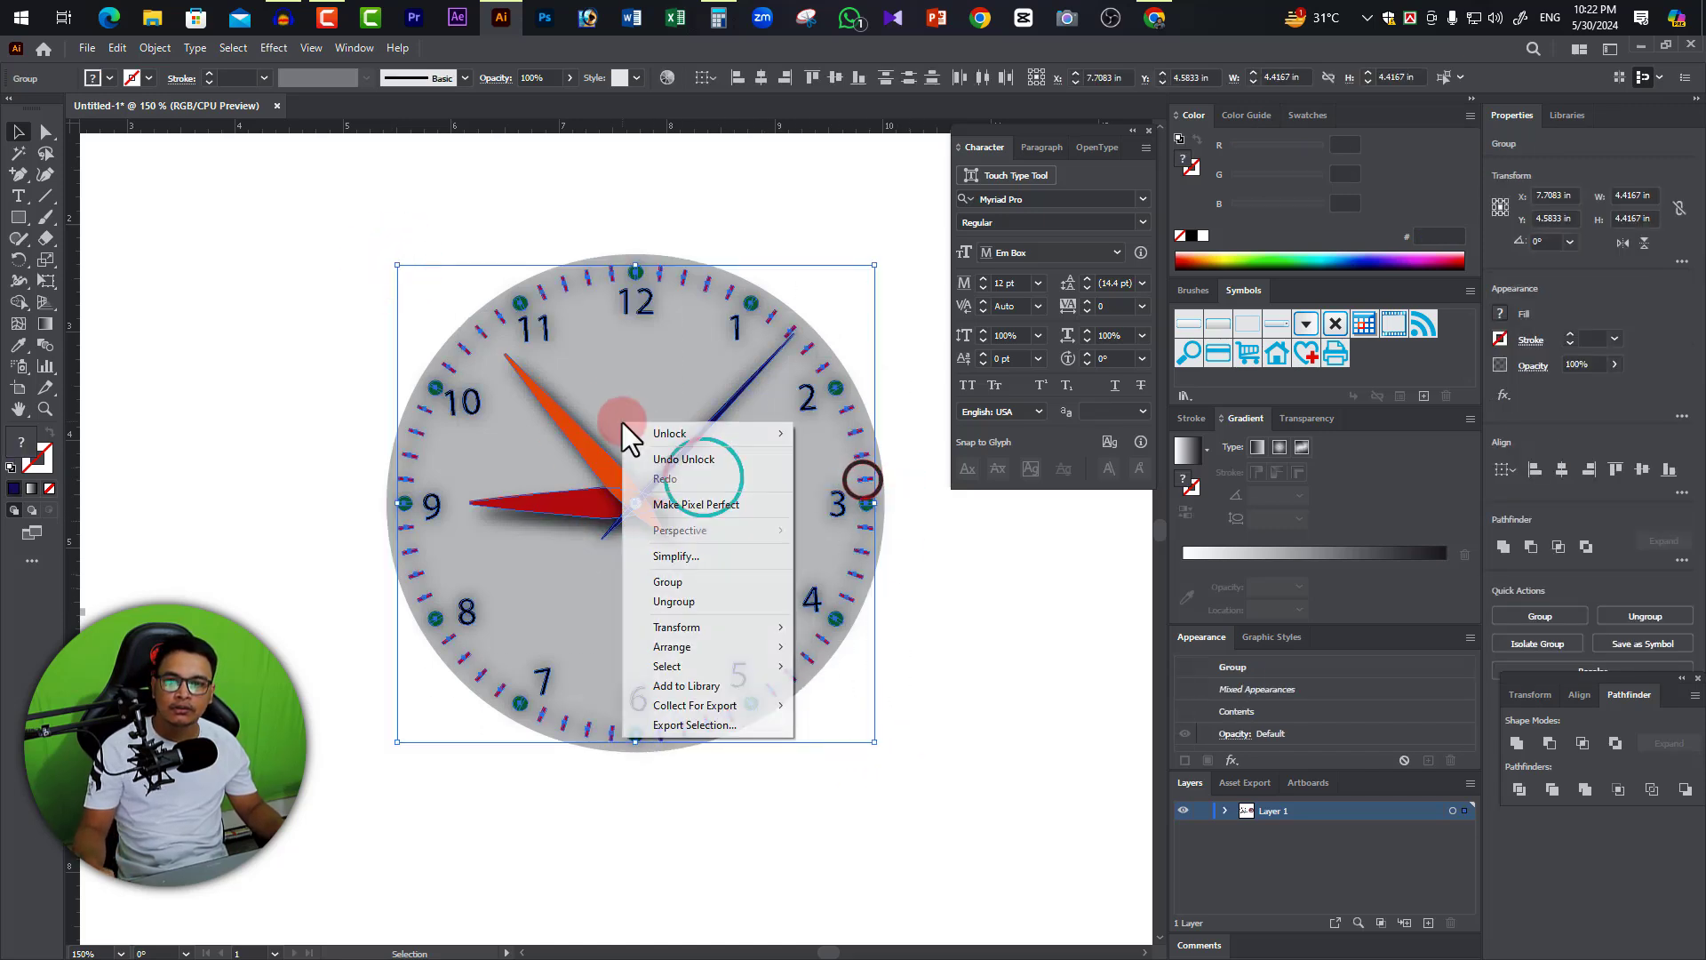
pyautogui.click(857, 434)
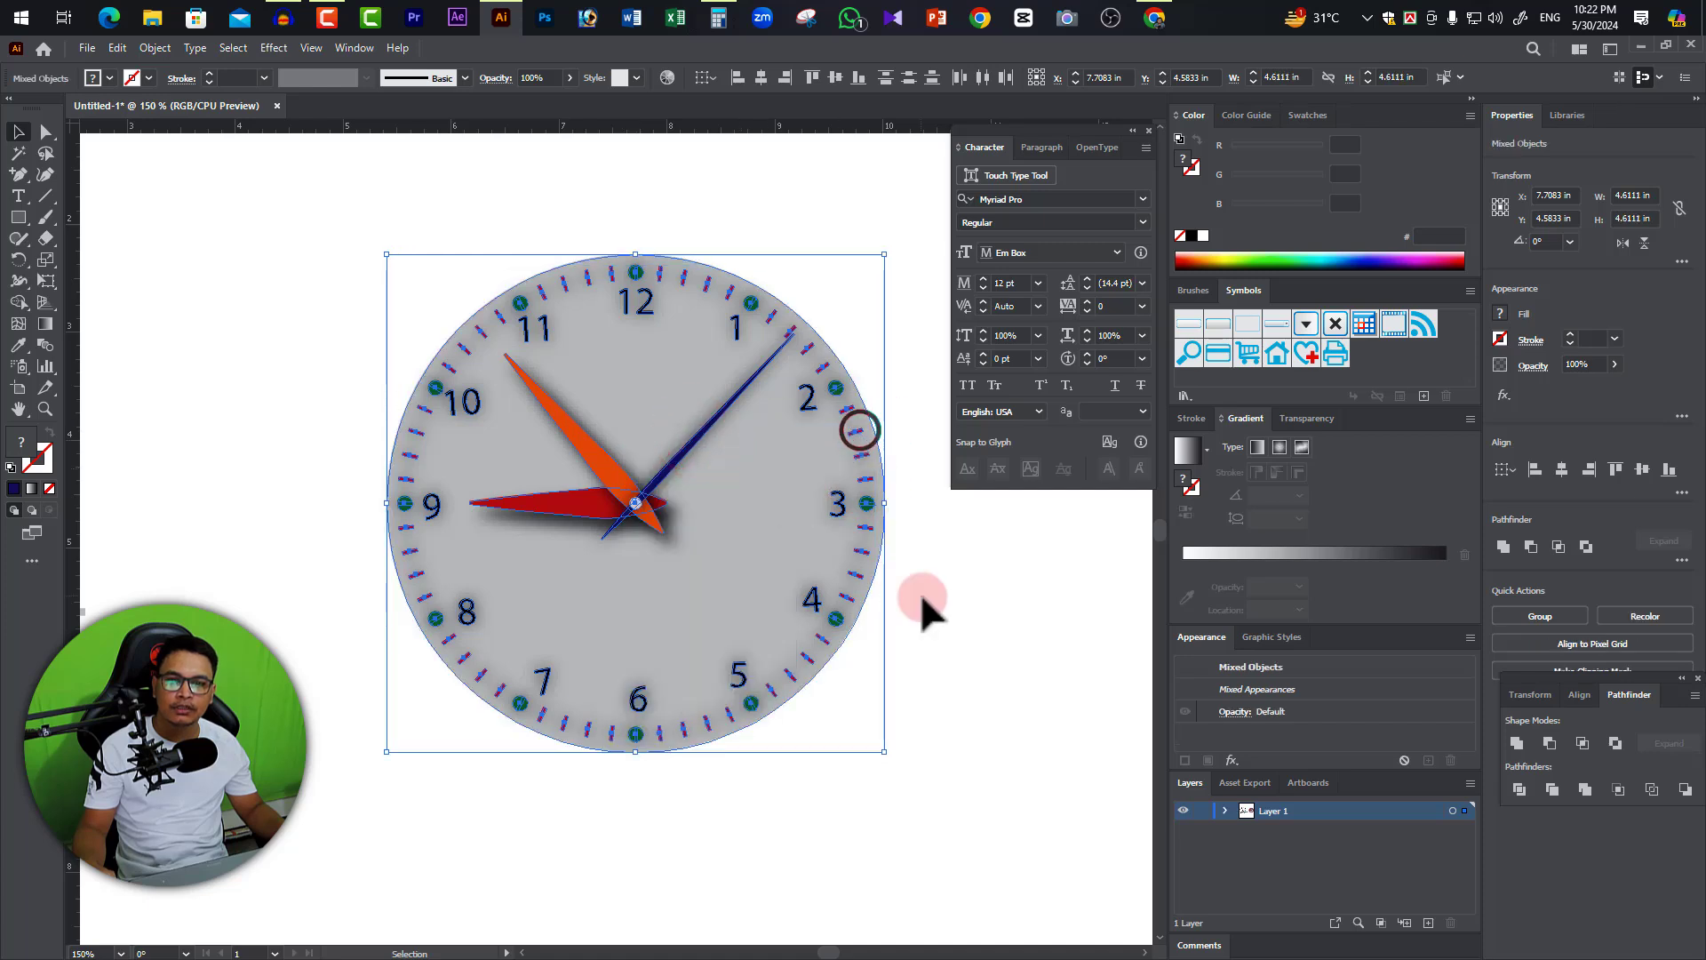
# Reselect all the clock pieces and group them together.
pyautogui.moveTo(382, 233)
pyautogui.mouseDown()
pyautogui.moveTo(821, 706)
pyautogui.moveTo(904, 766)
pyautogui.mouseUp()
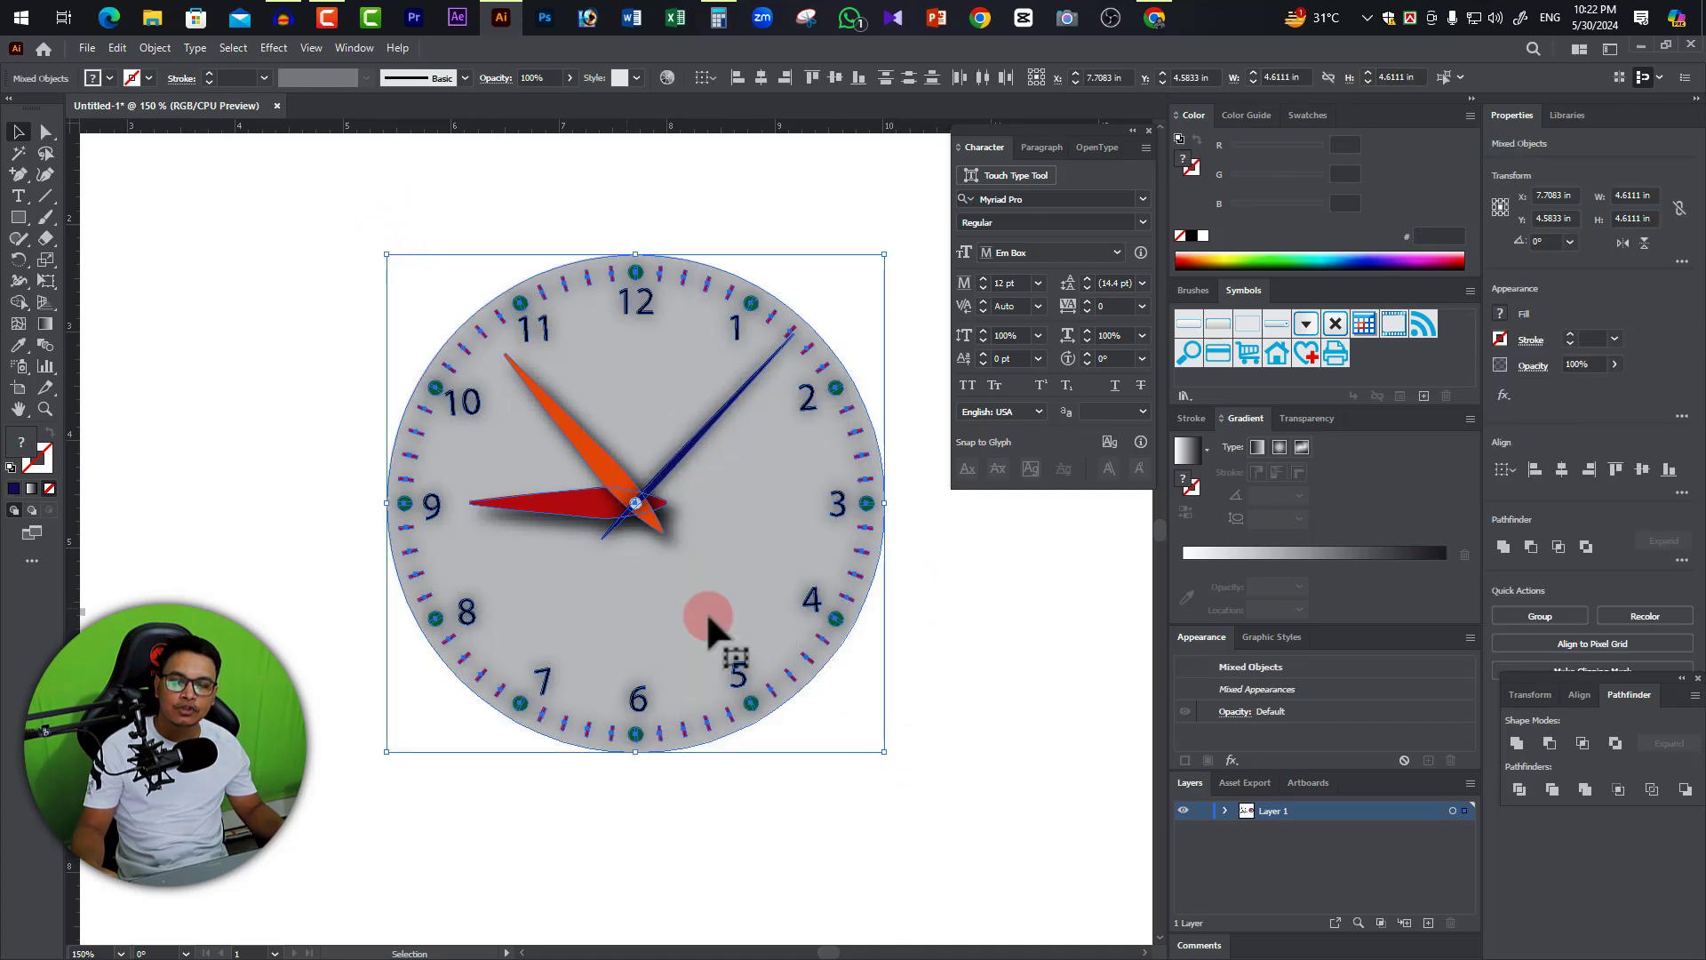
pyautogui.rightClick(596, 491)
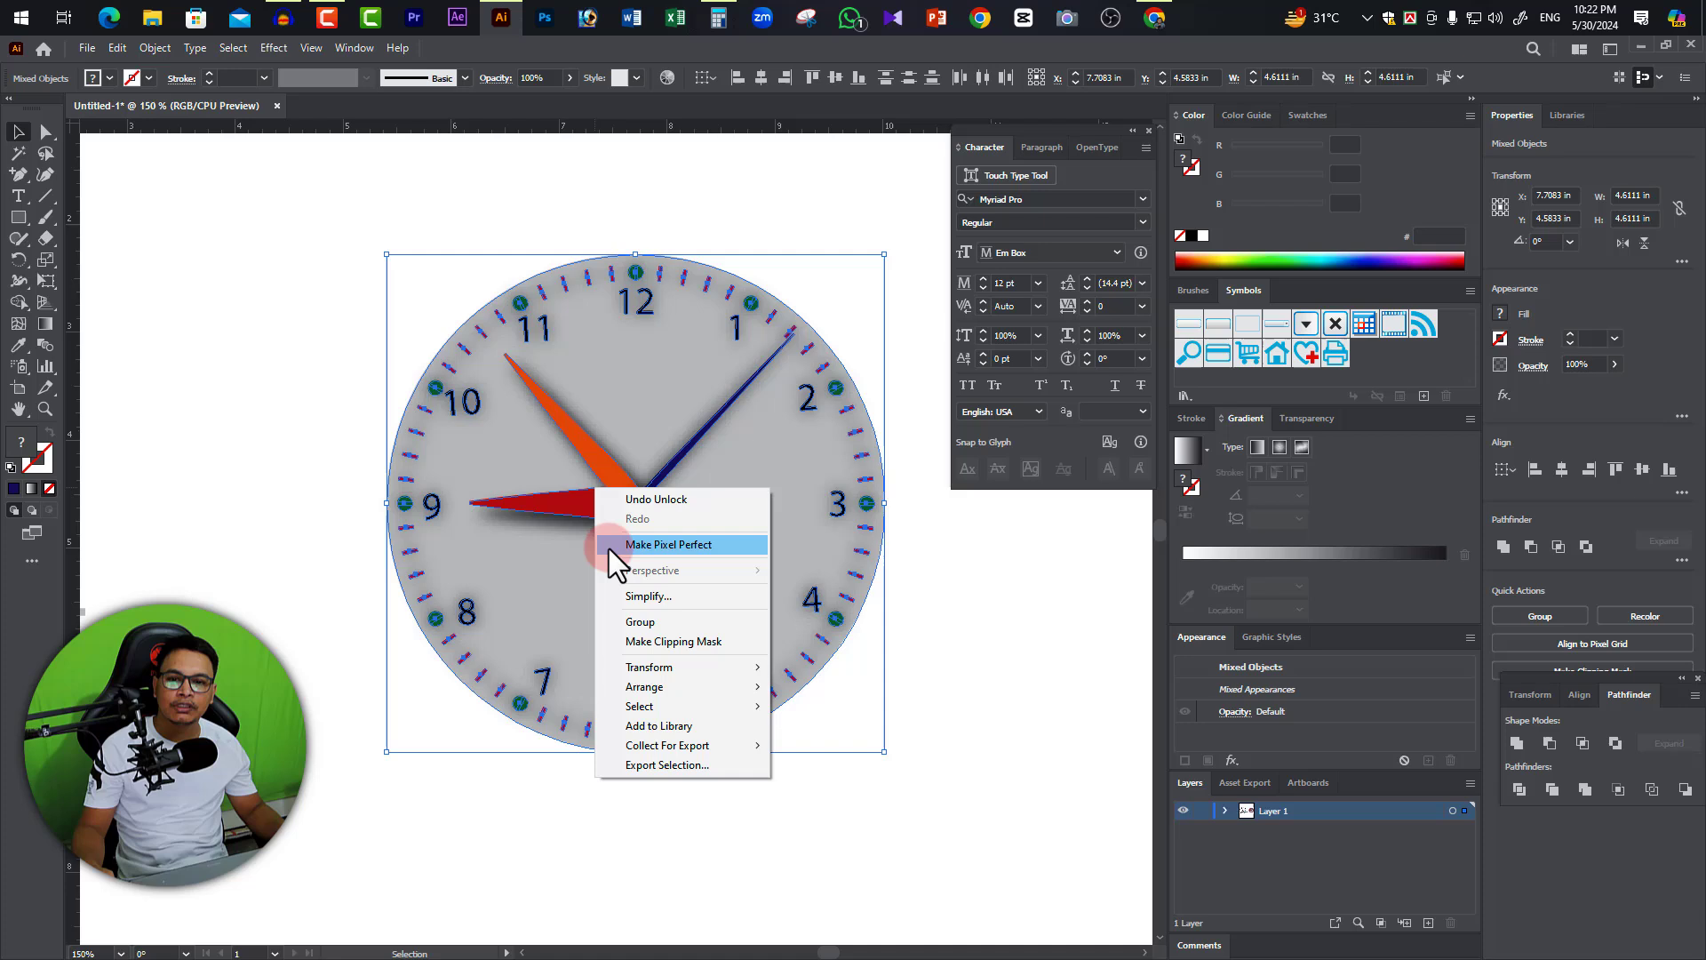
pyautogui.click(653, 622)
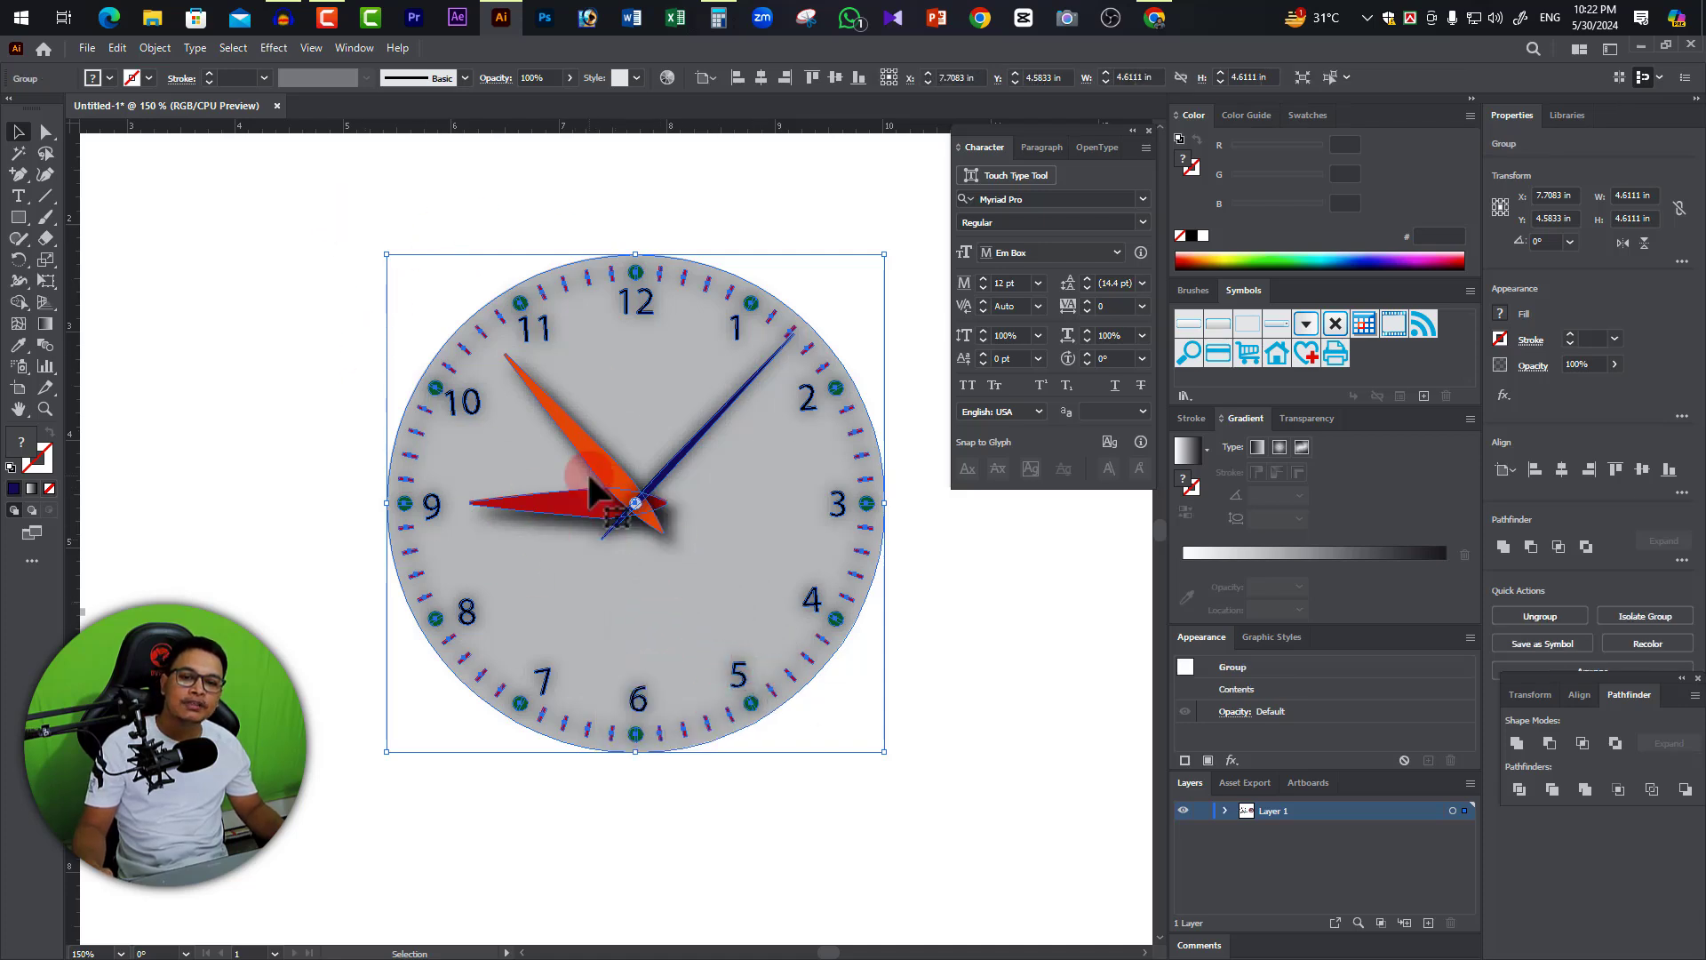
# Expand the clock group's appearance into plain shapes, a 4.8333 in group.
pyautogui.click(162, 51)
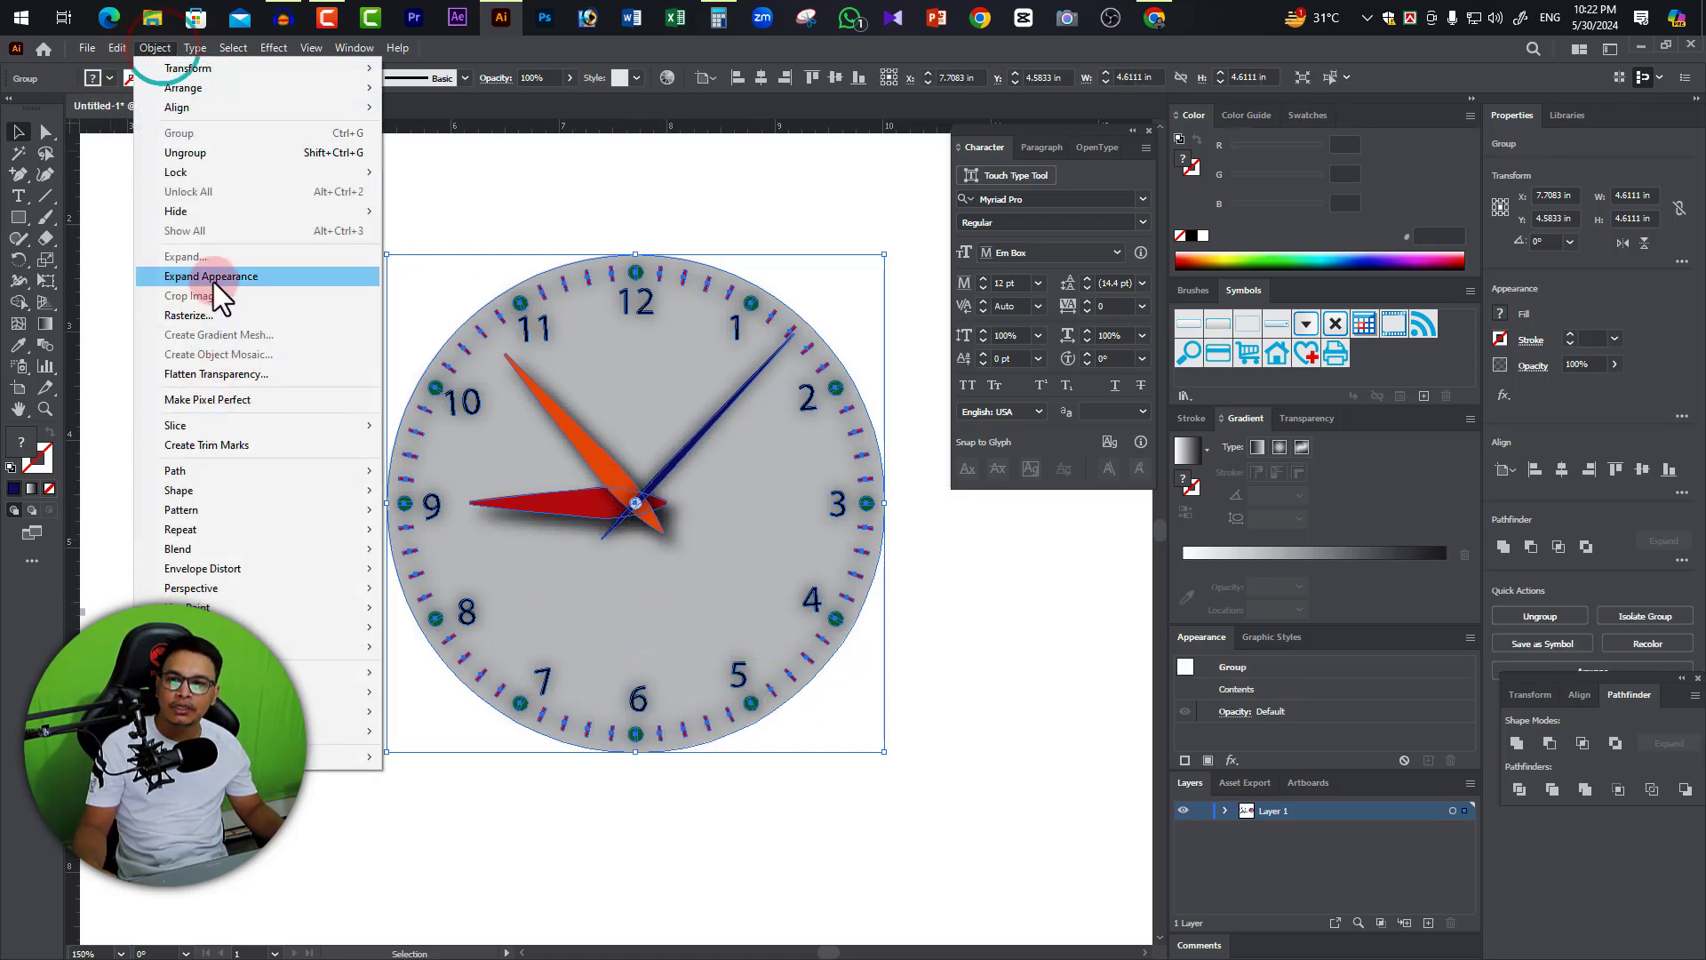
pyautogui.click(220, 276)
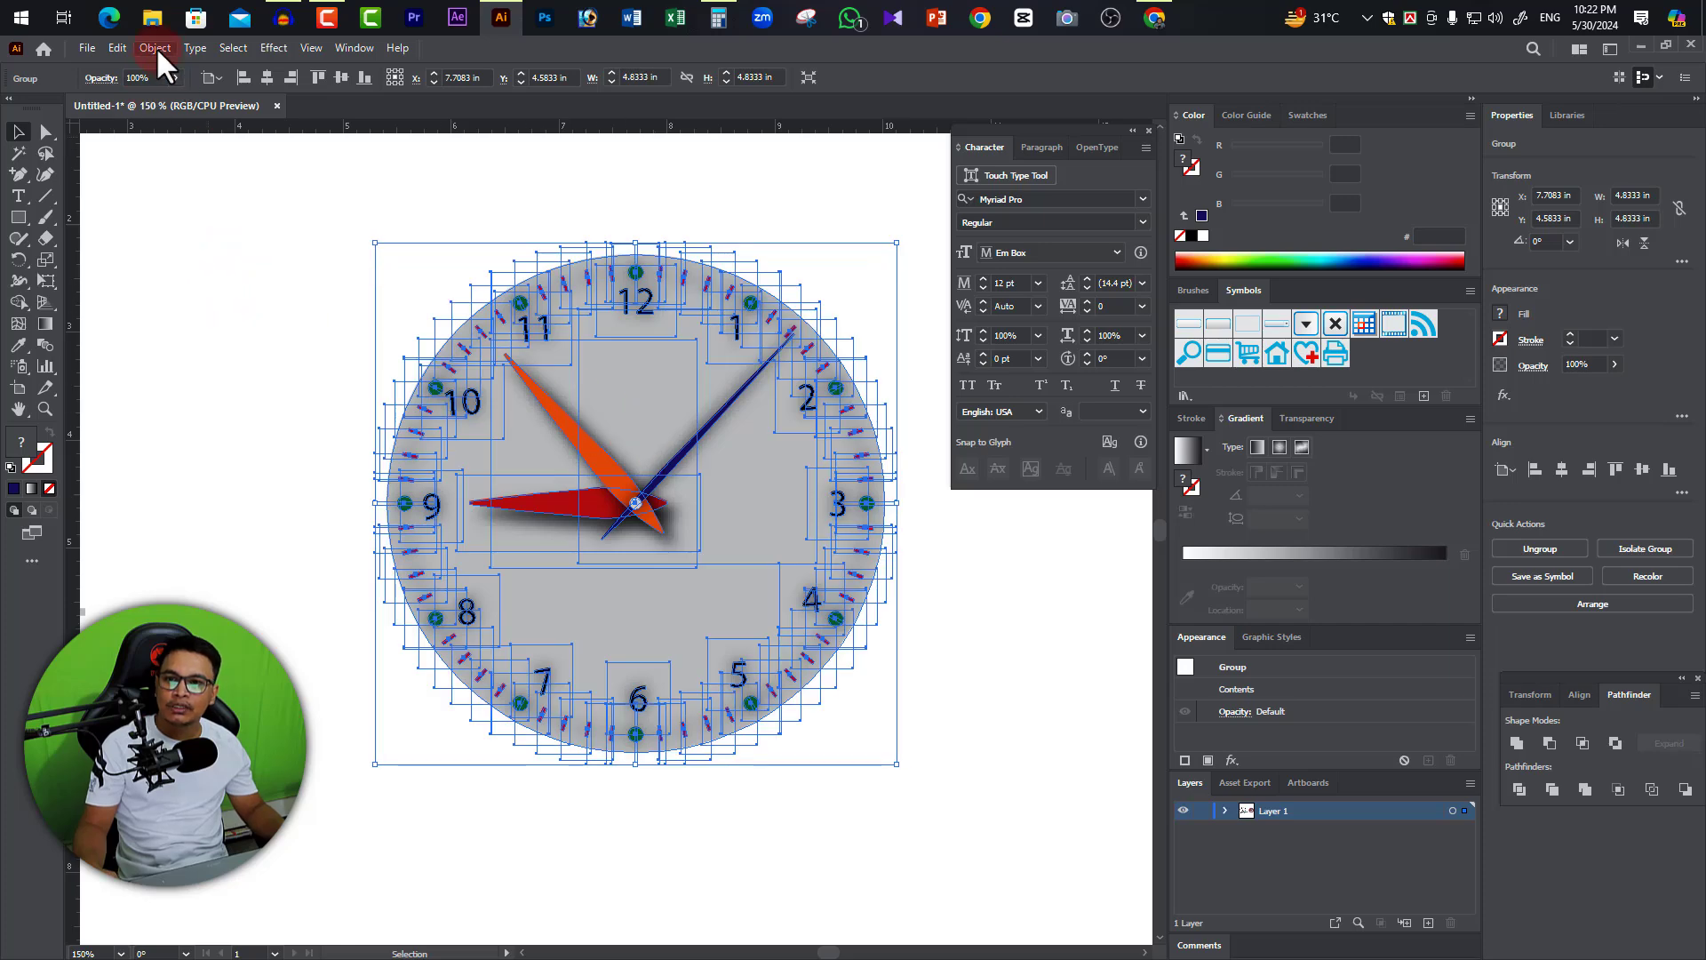
pyautogui.click(156, 46)
pyautogui.click(194, 259)
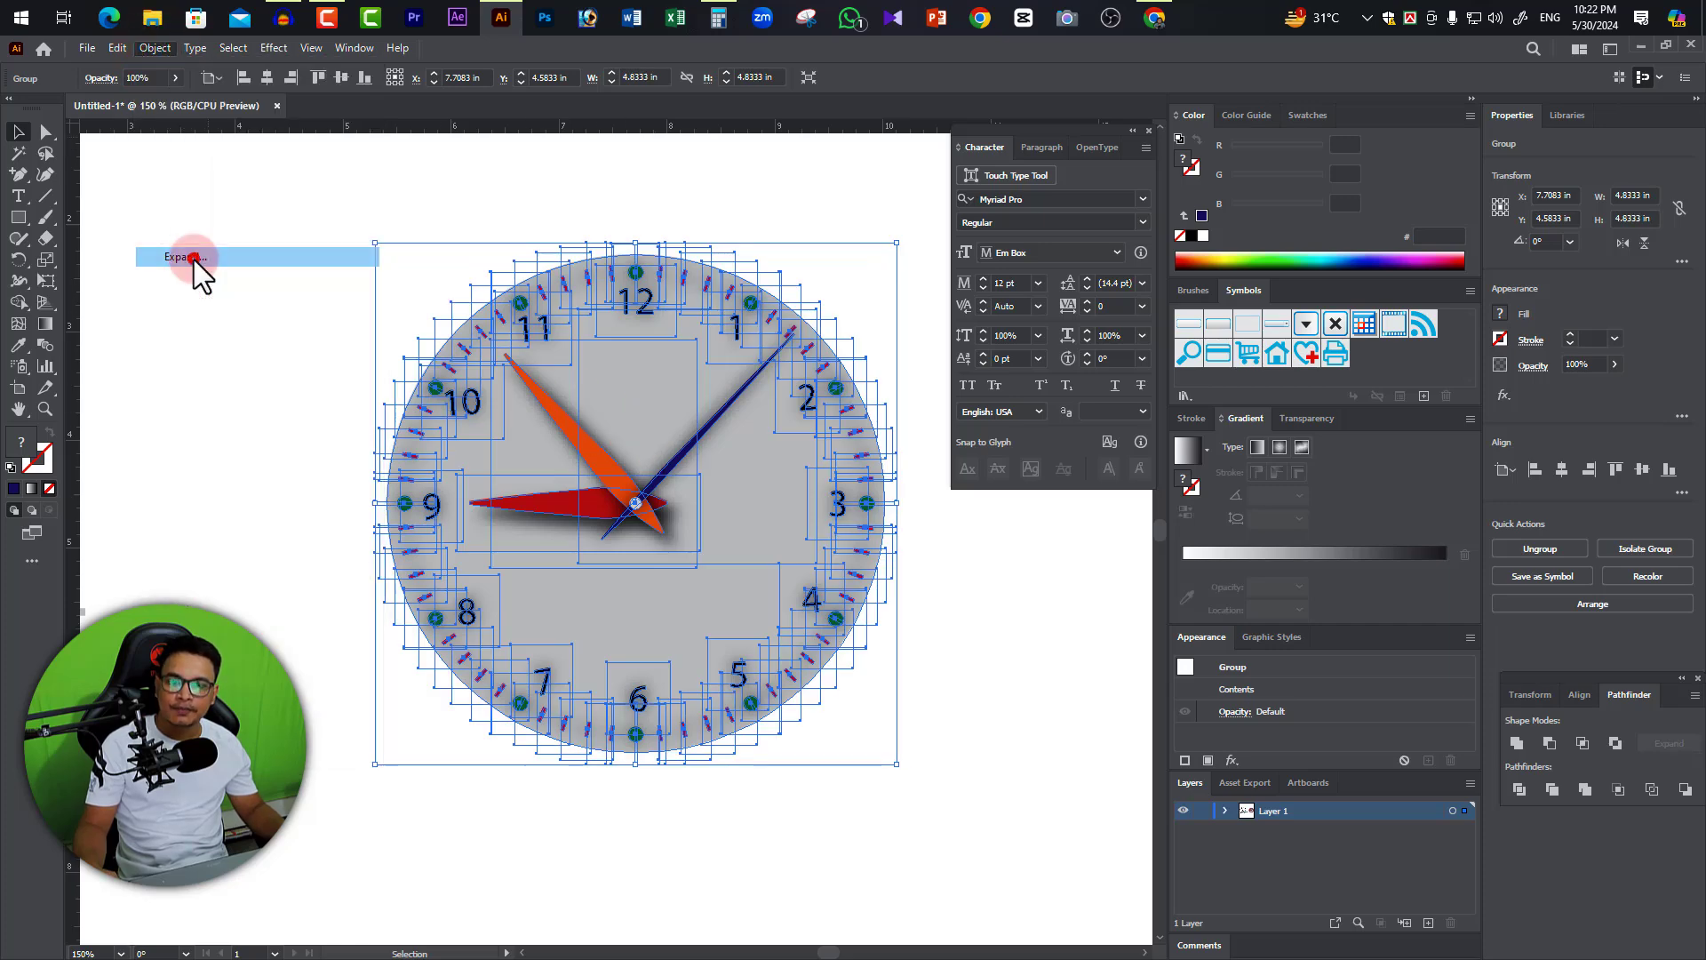
pyautogui.click(964, 651)
pyautogui.moveTo(394, 248); pyautogui.dragTo(947, 810)
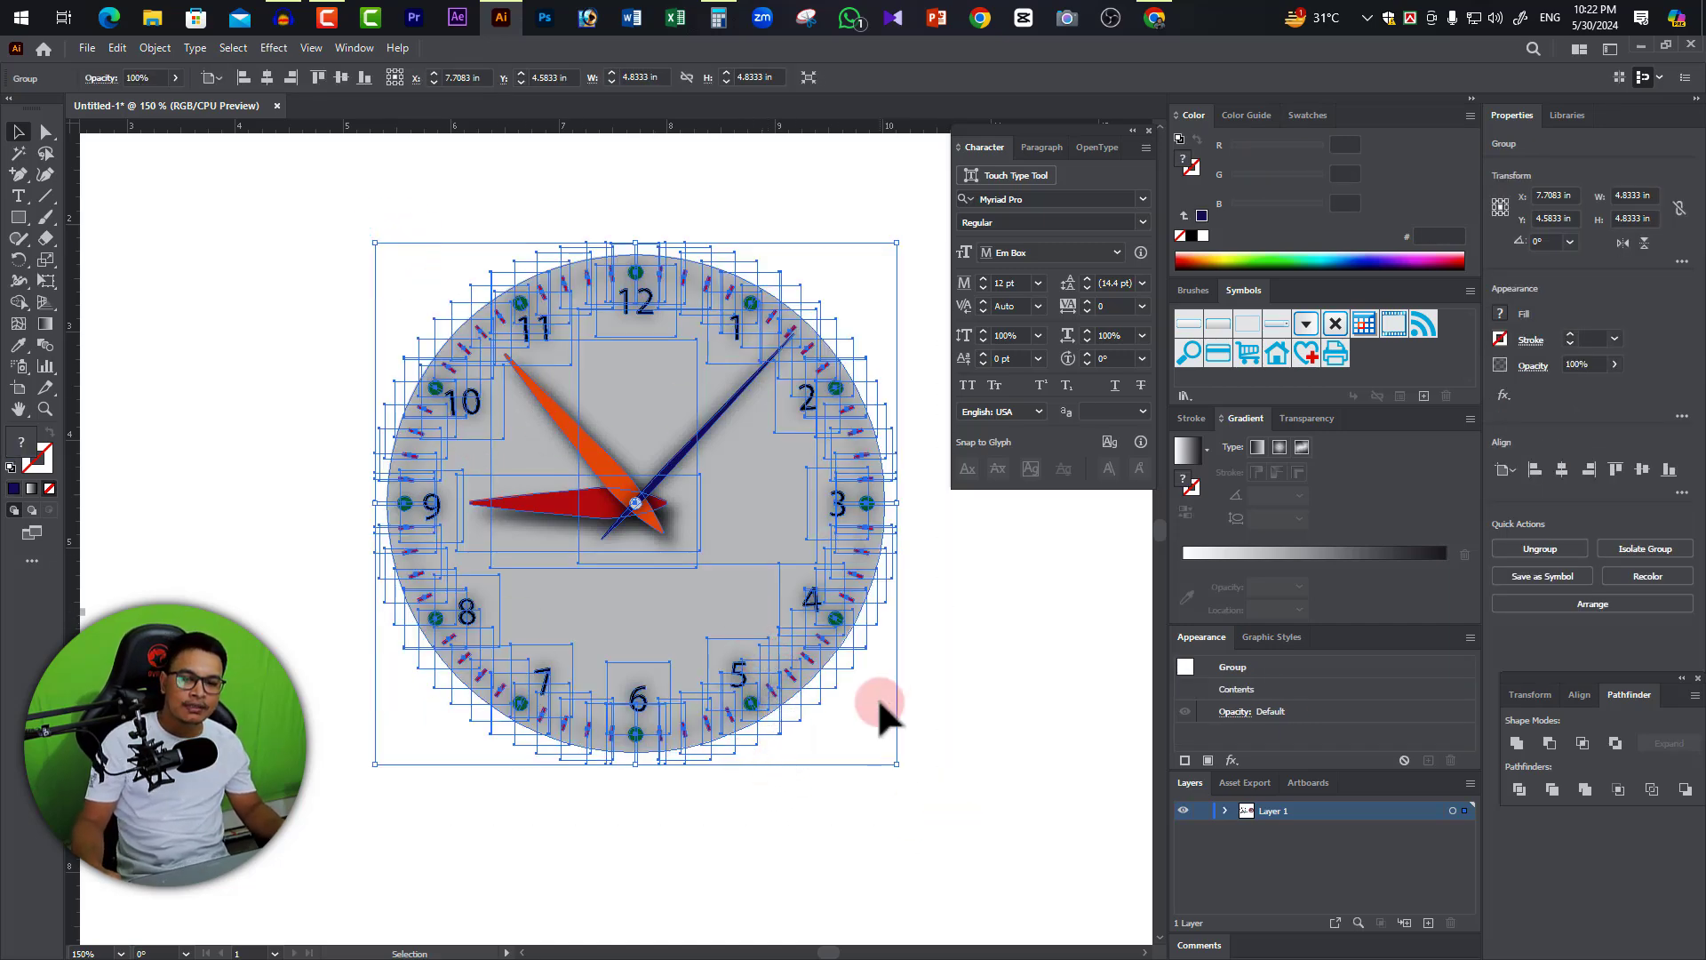
pyautogui.click(86, 48)
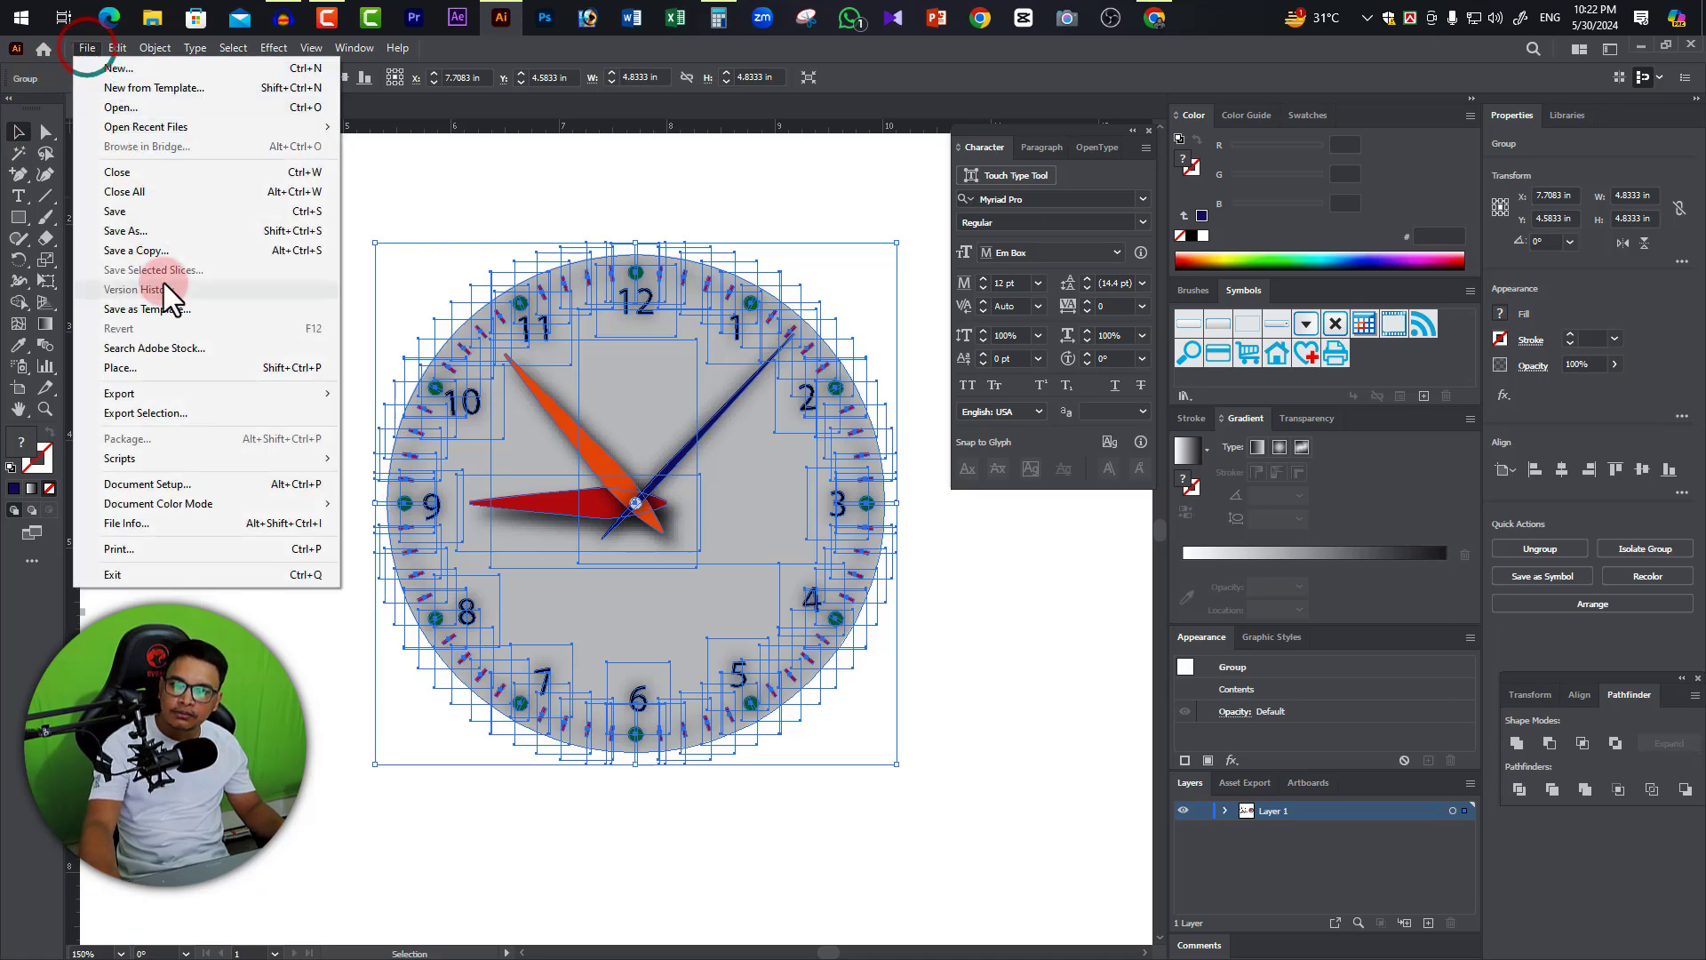
# Save the clock as Illustrator EPS (*.EPS) named 'test file'.
pyautogui.click(137, 231)
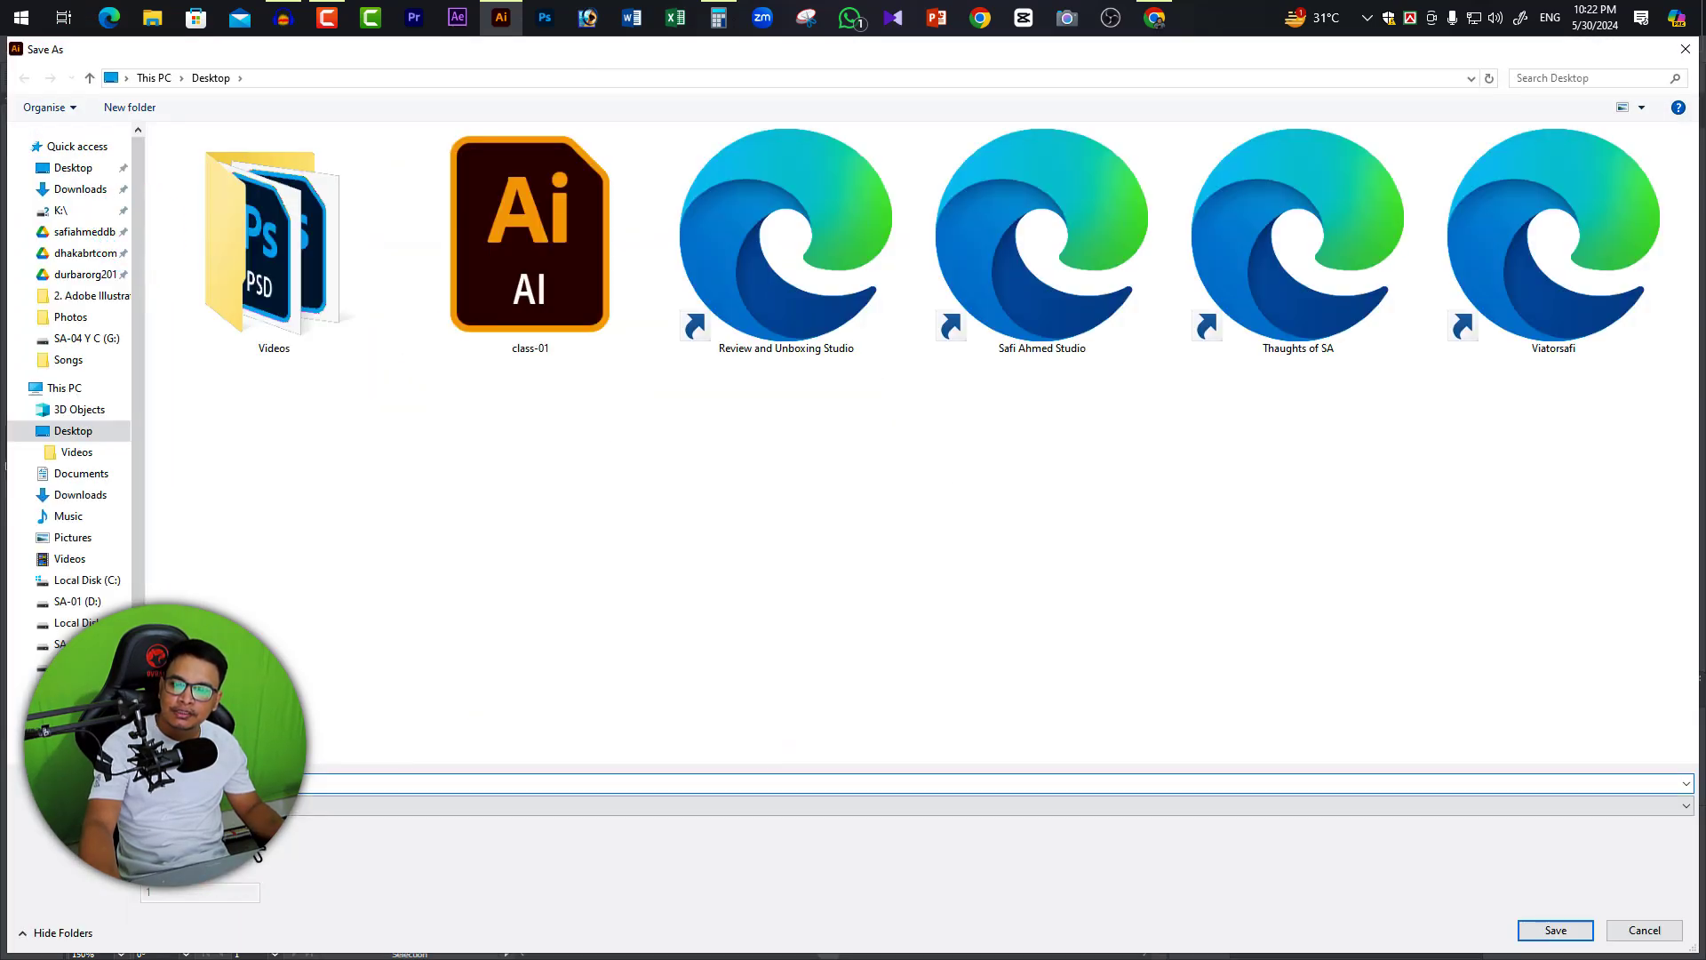
pyautogui.click(254, 805)
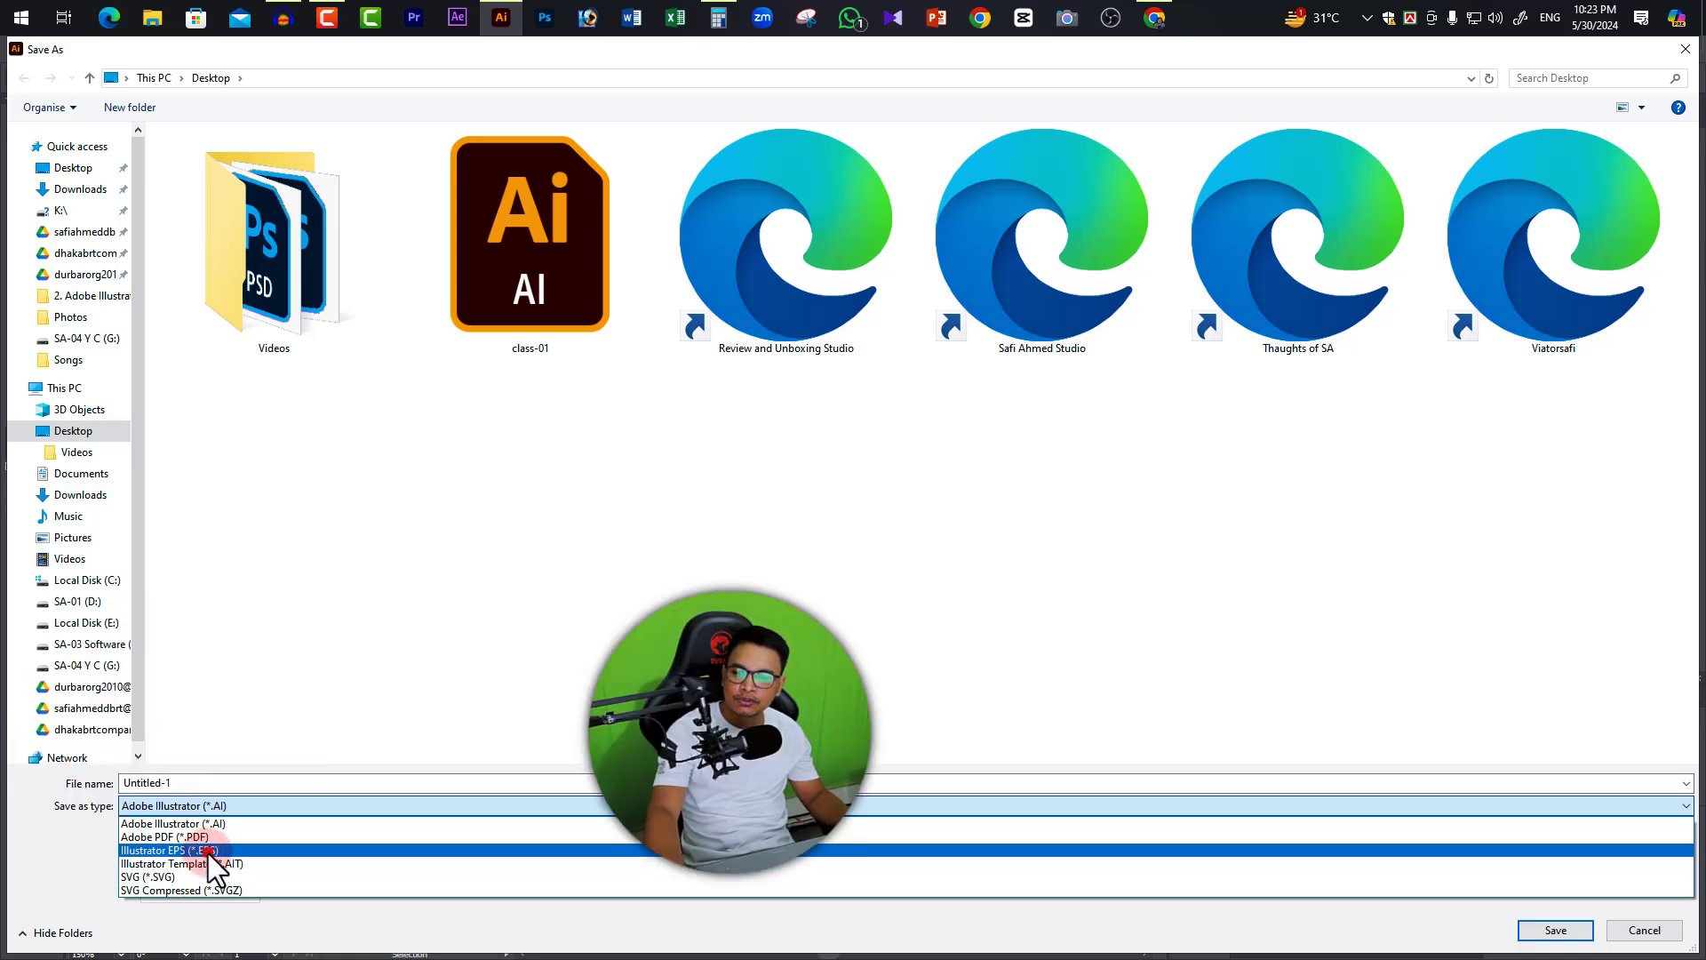
pyautogui.click(210, 850)
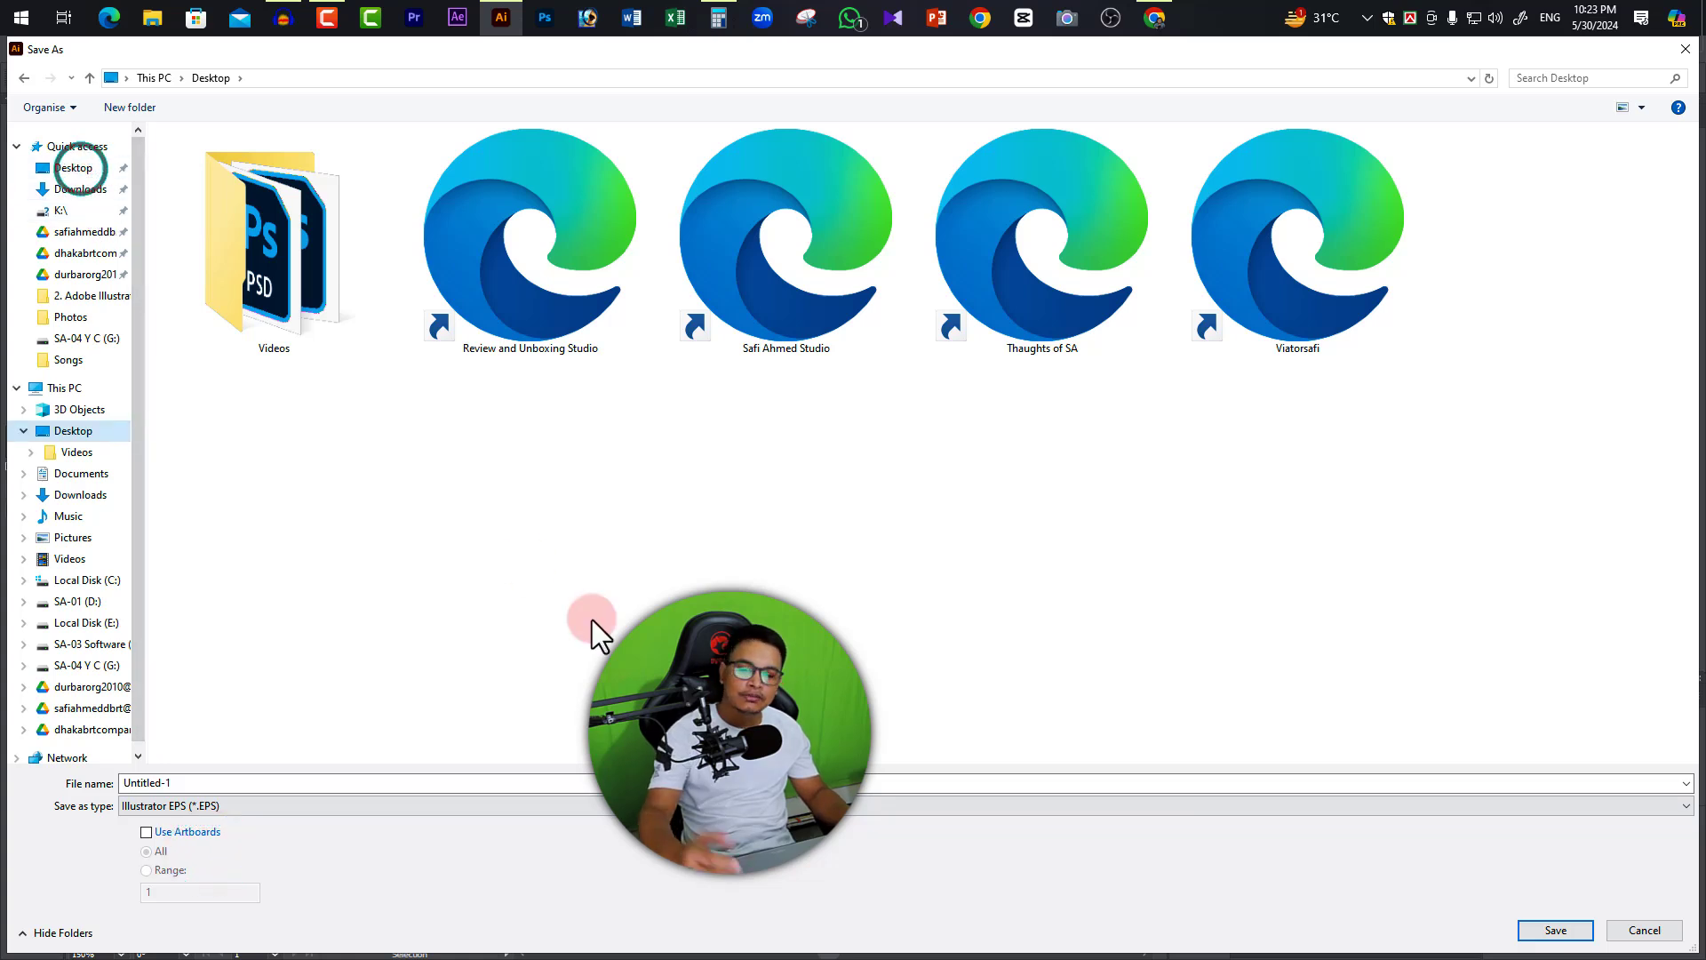
pyautogui.click(217, 784)
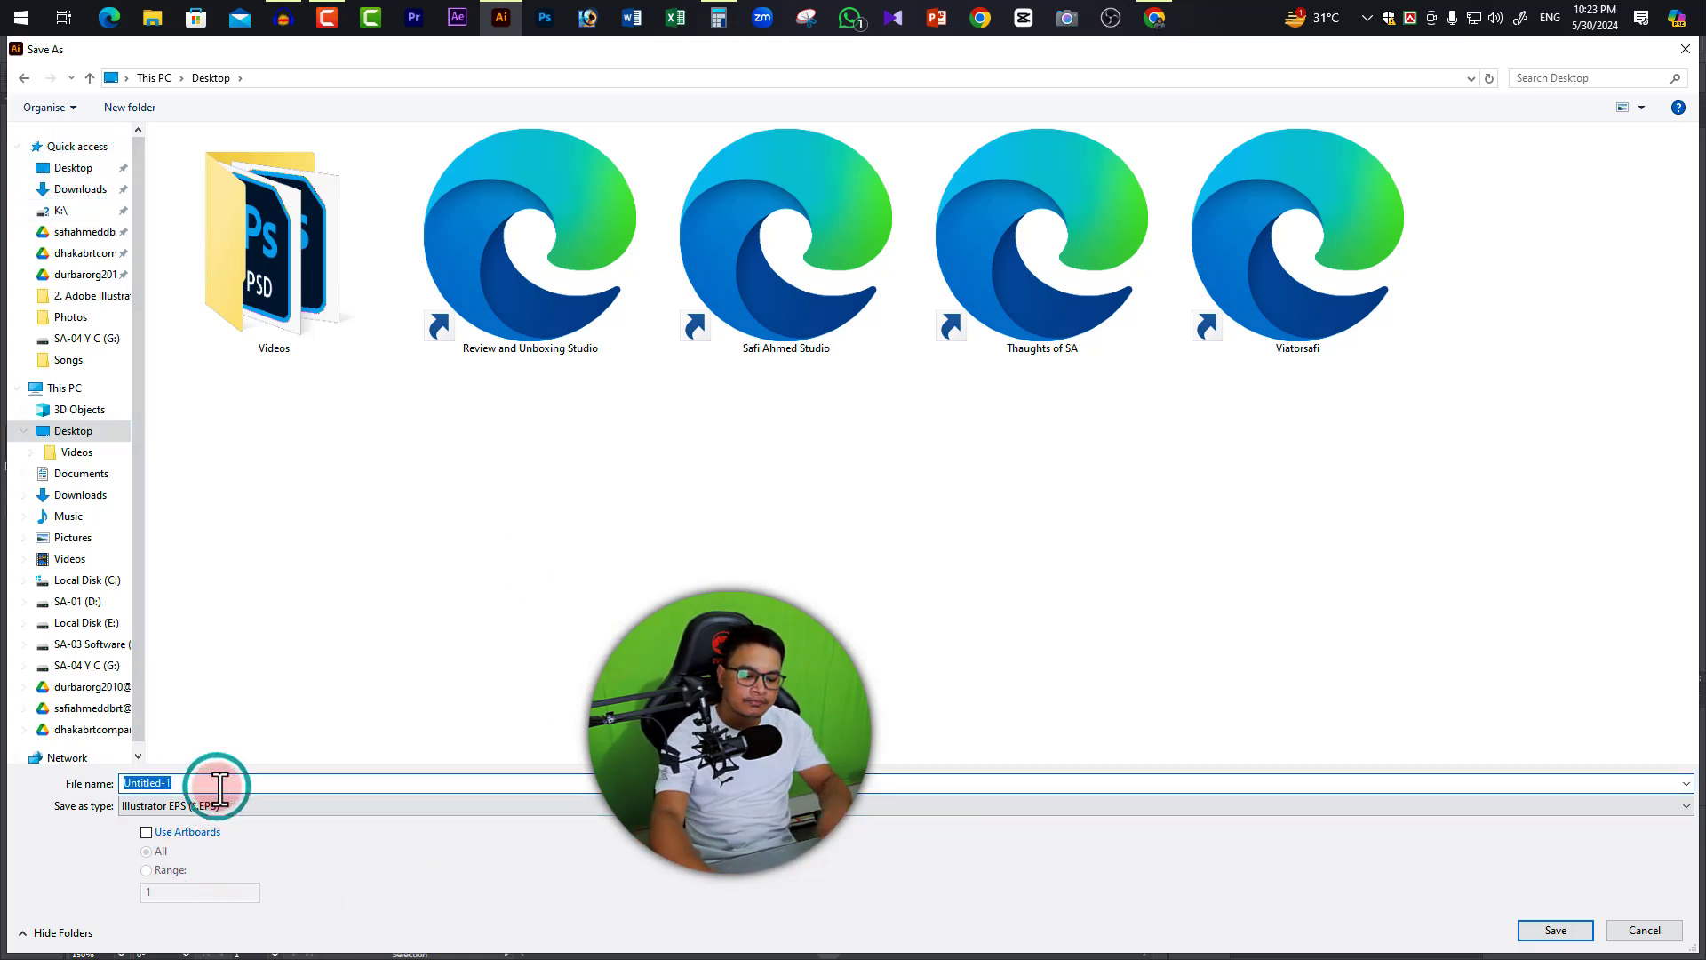
pyautogui.write('test file')
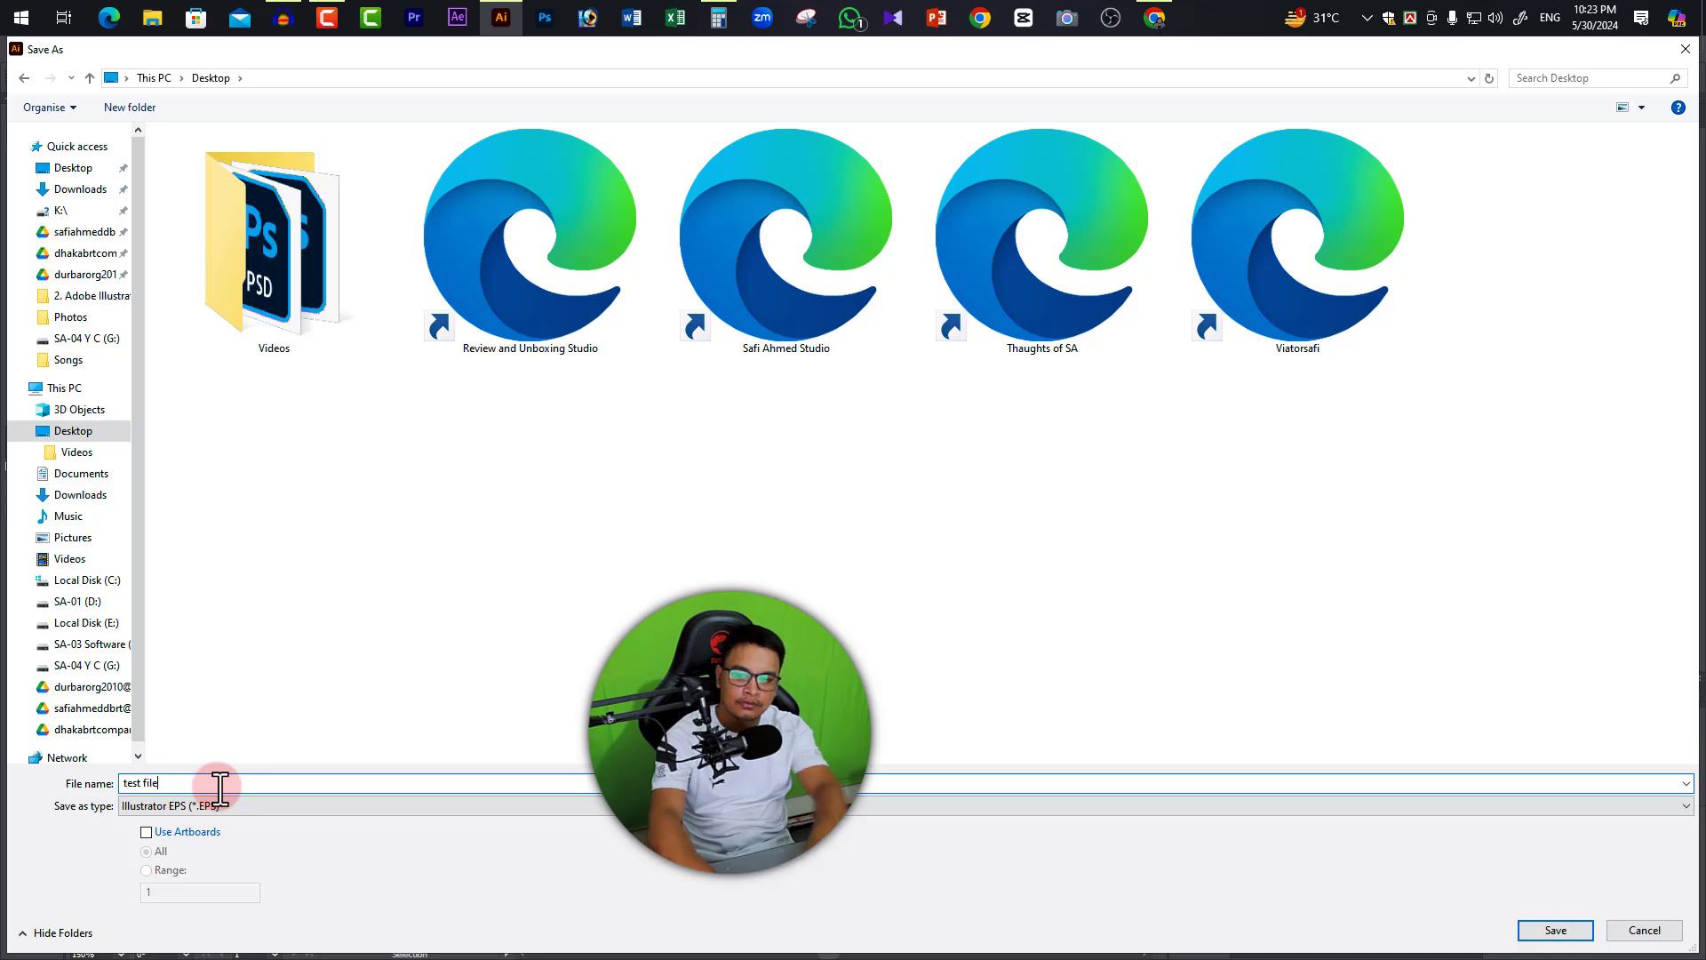
pyautogui.click(1556, 930)
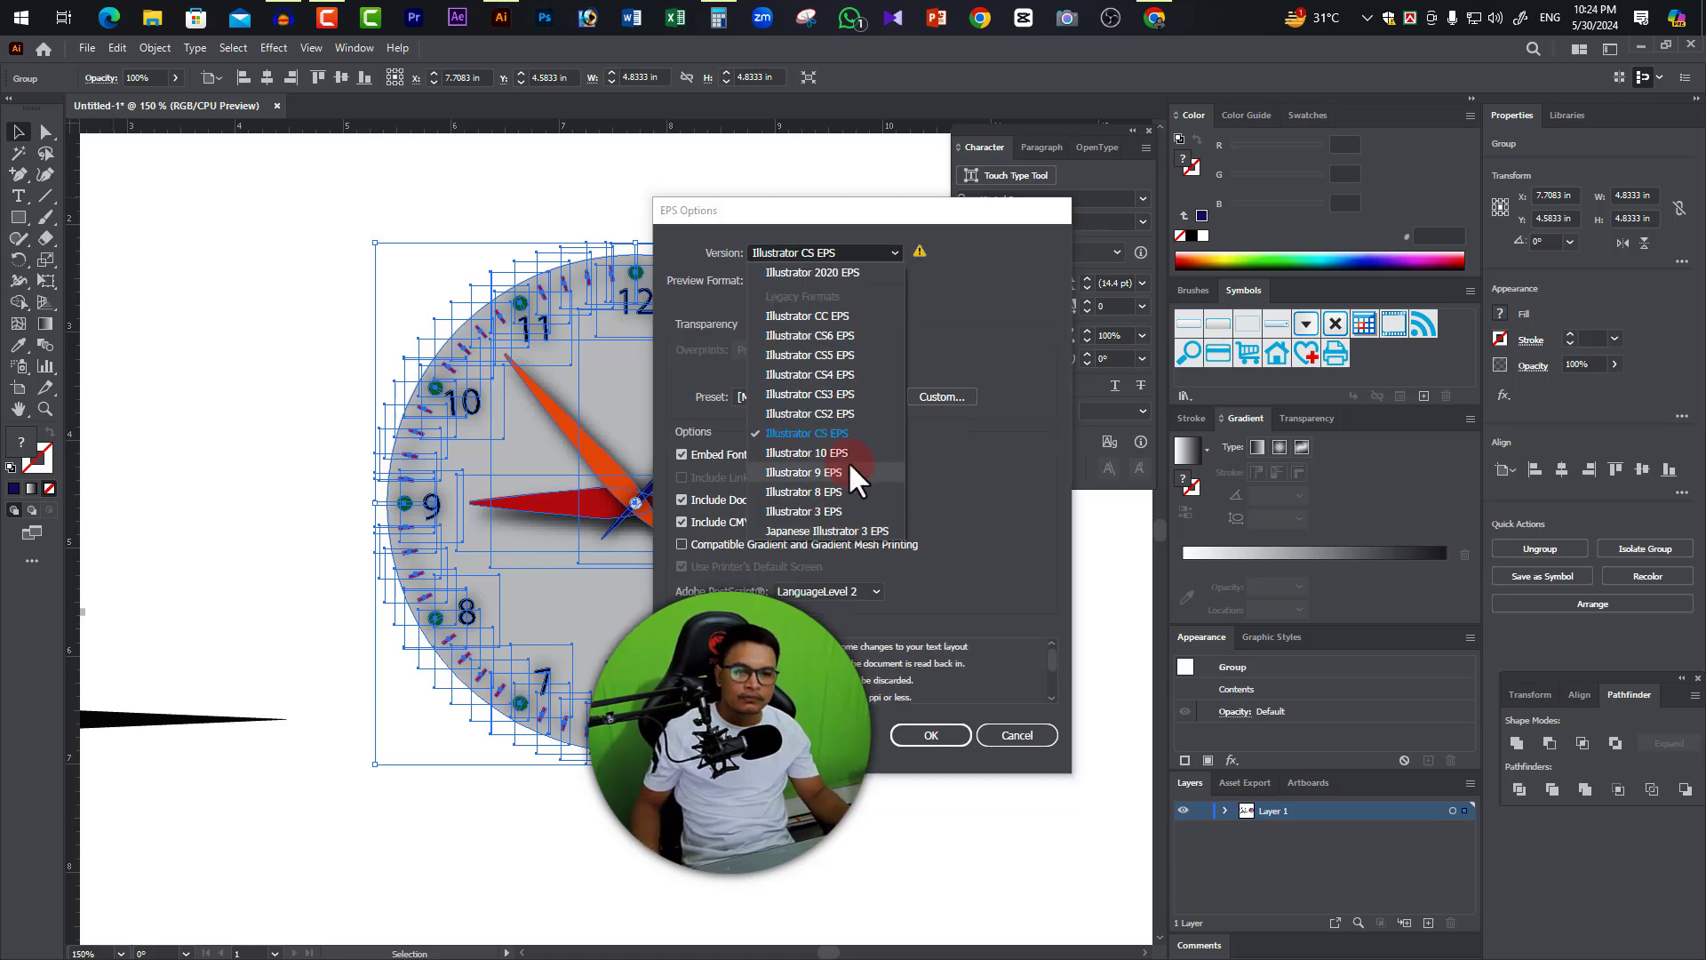
# Write test file.eps as Illustrator CC EPS with a TIFF (8-bit Color) preview.
pyautogui.click(823, 313)
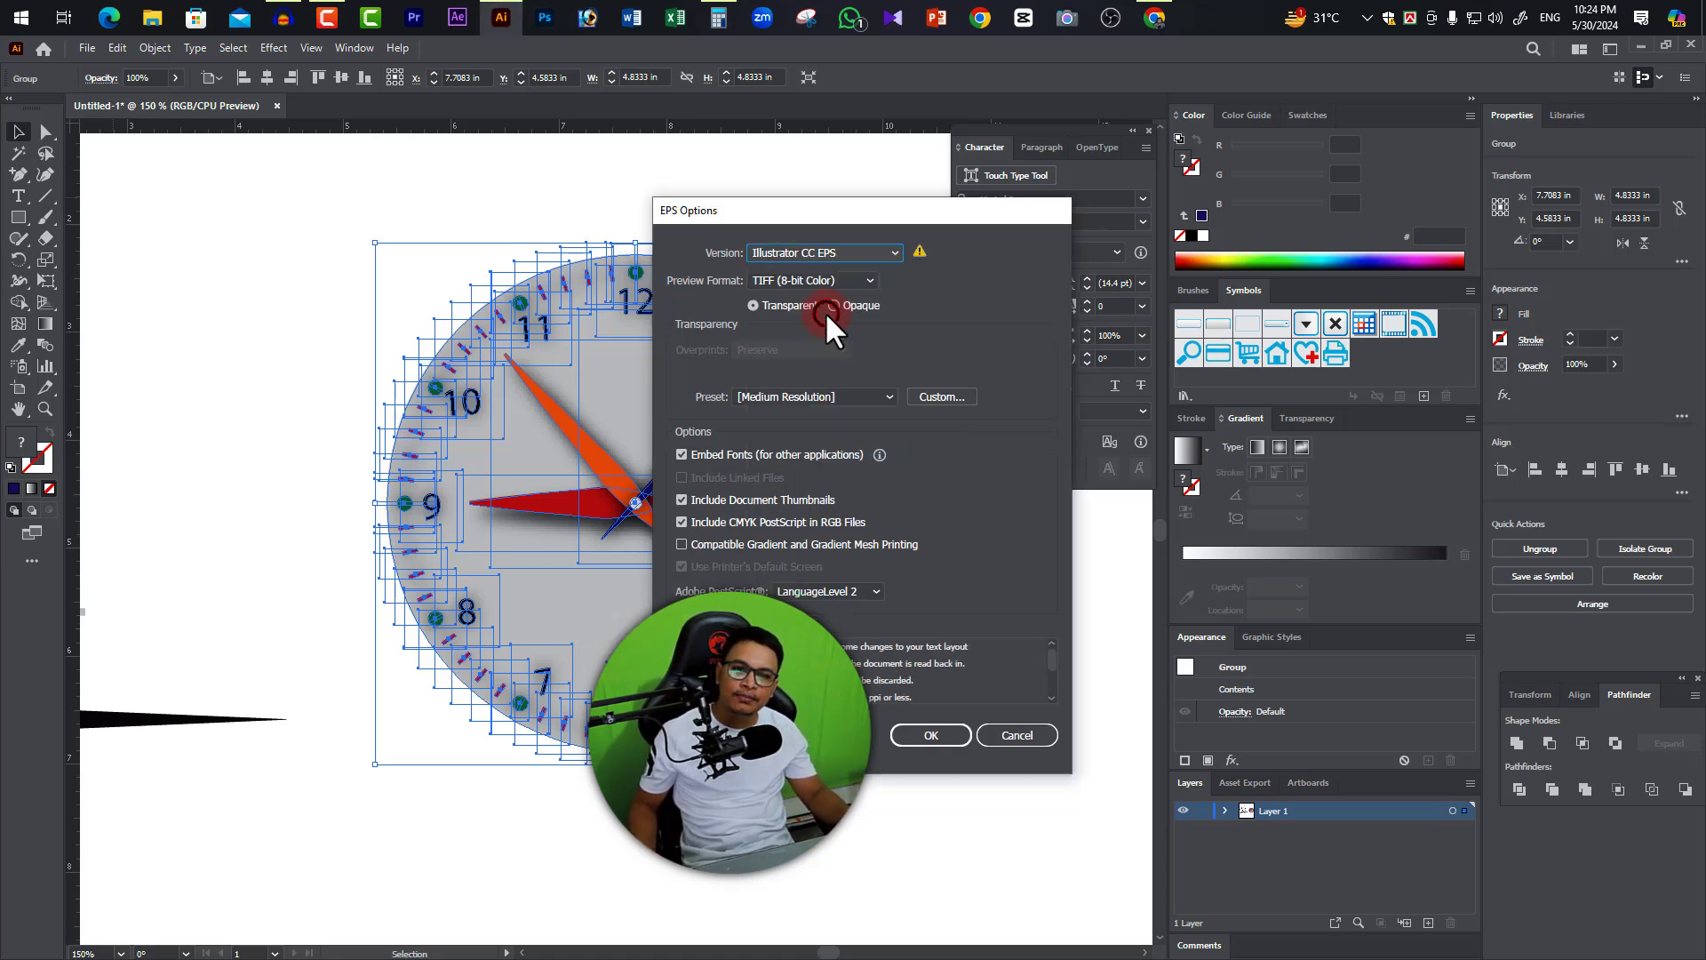
pyautogui.click(870, 280)
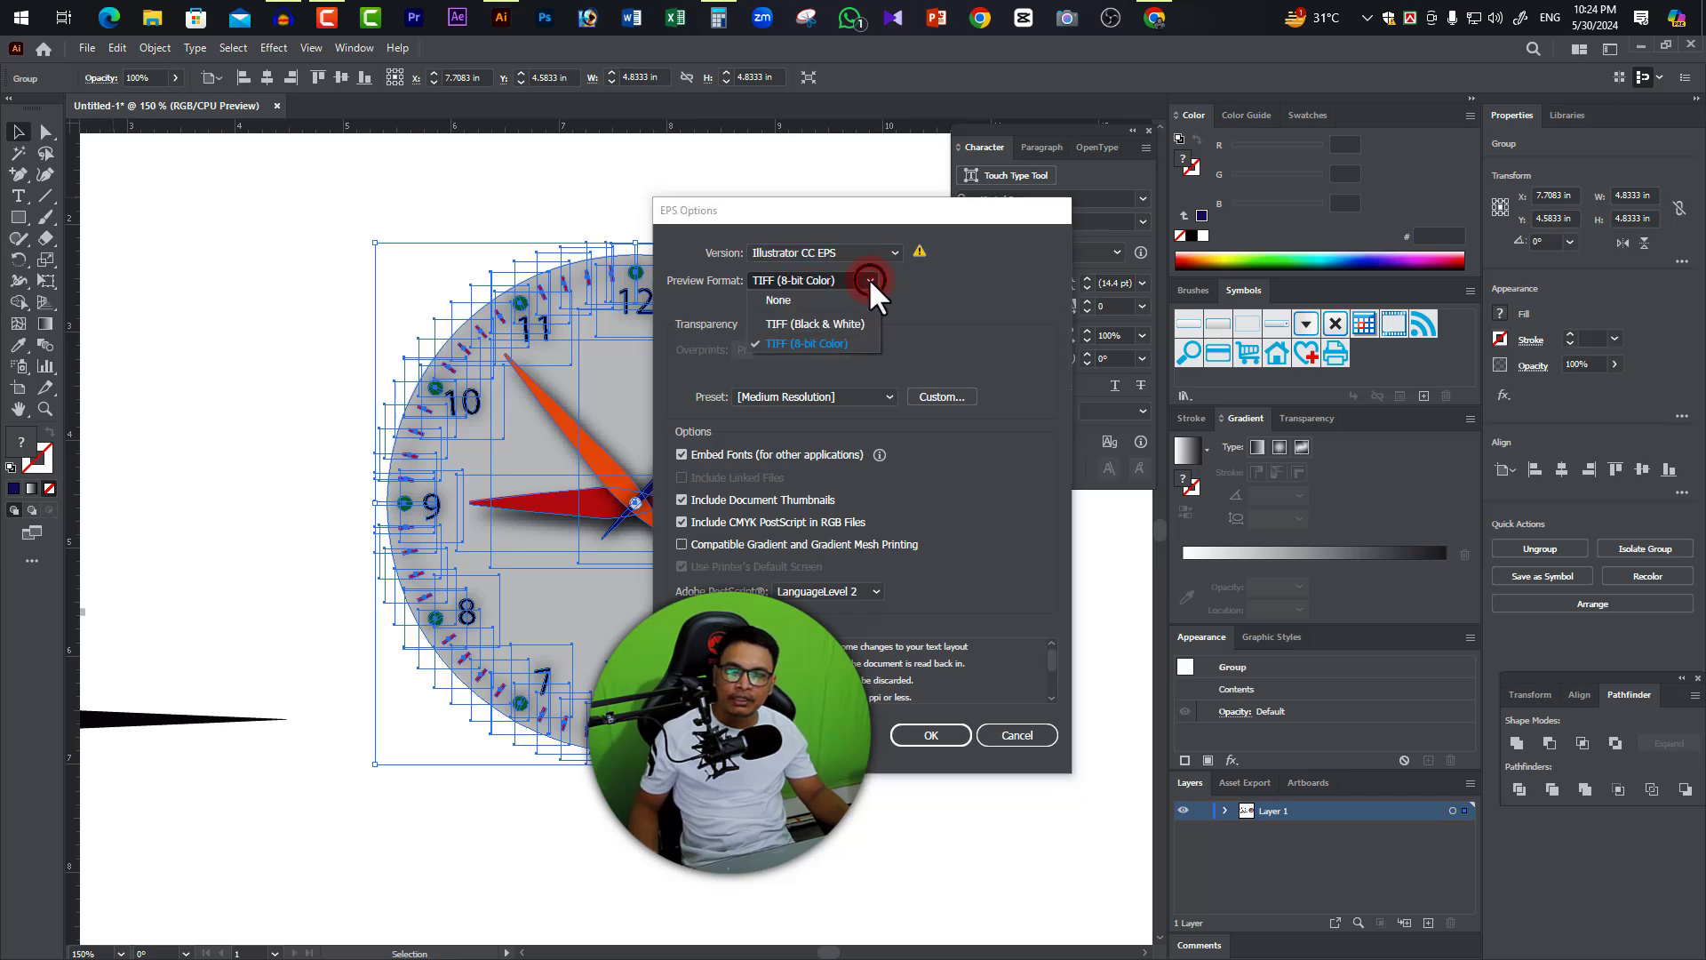
pyautogui.click(951, 311)
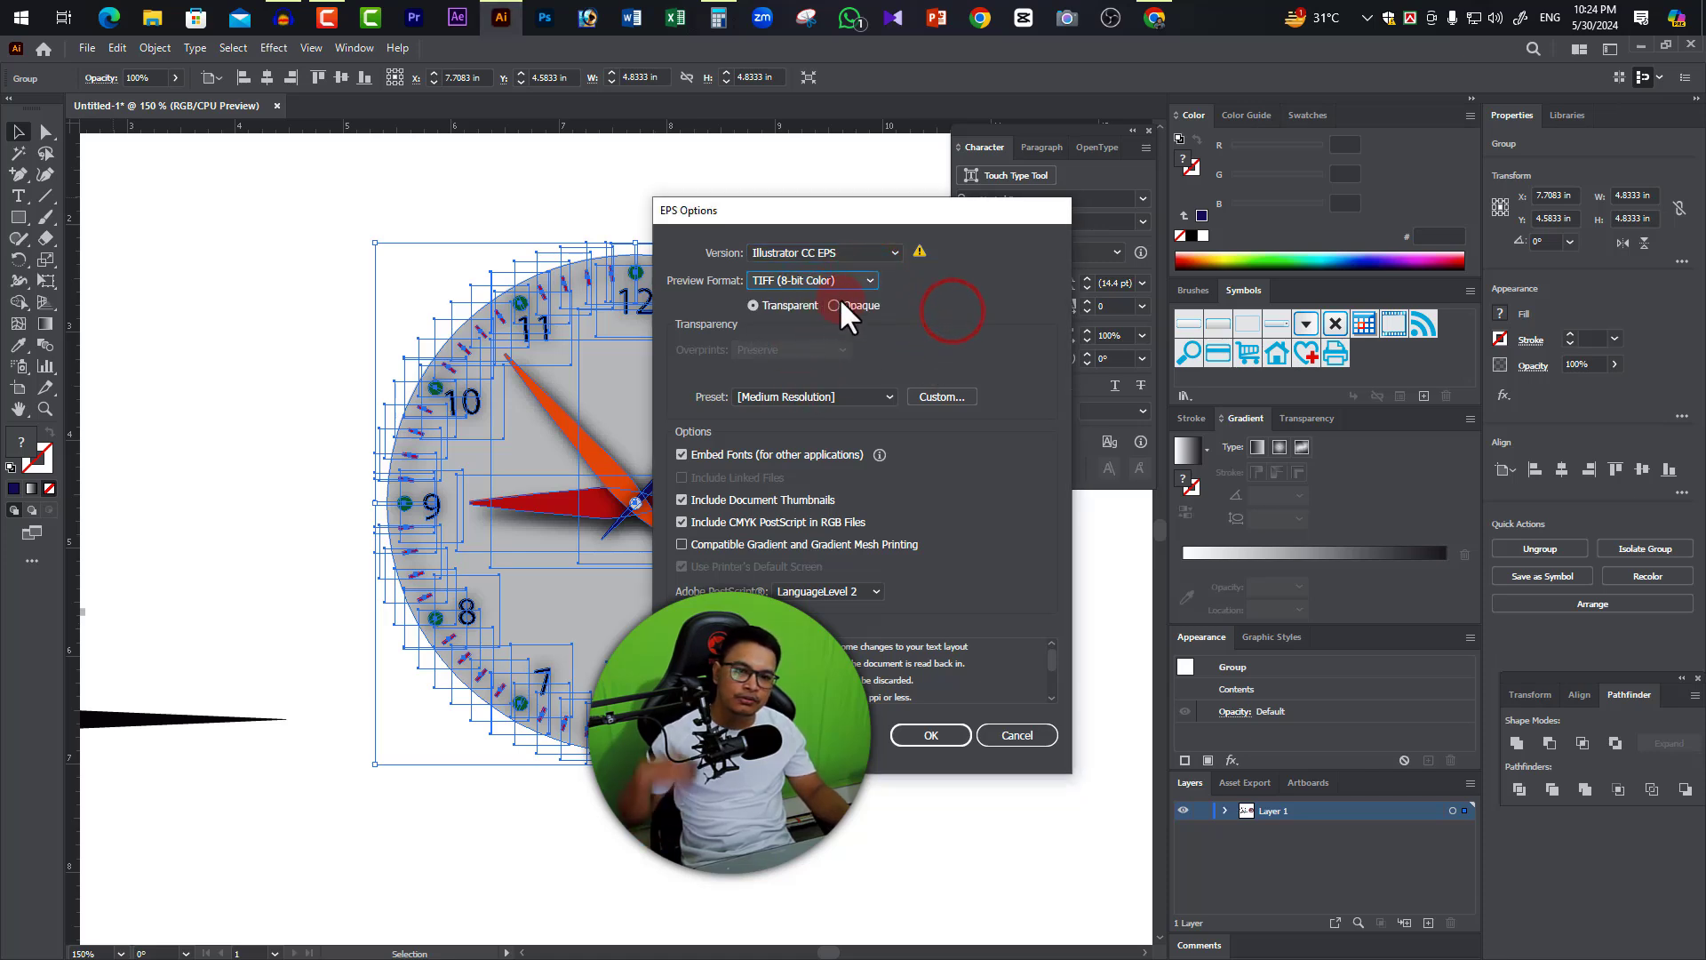
pyautogui.click(937, 738)
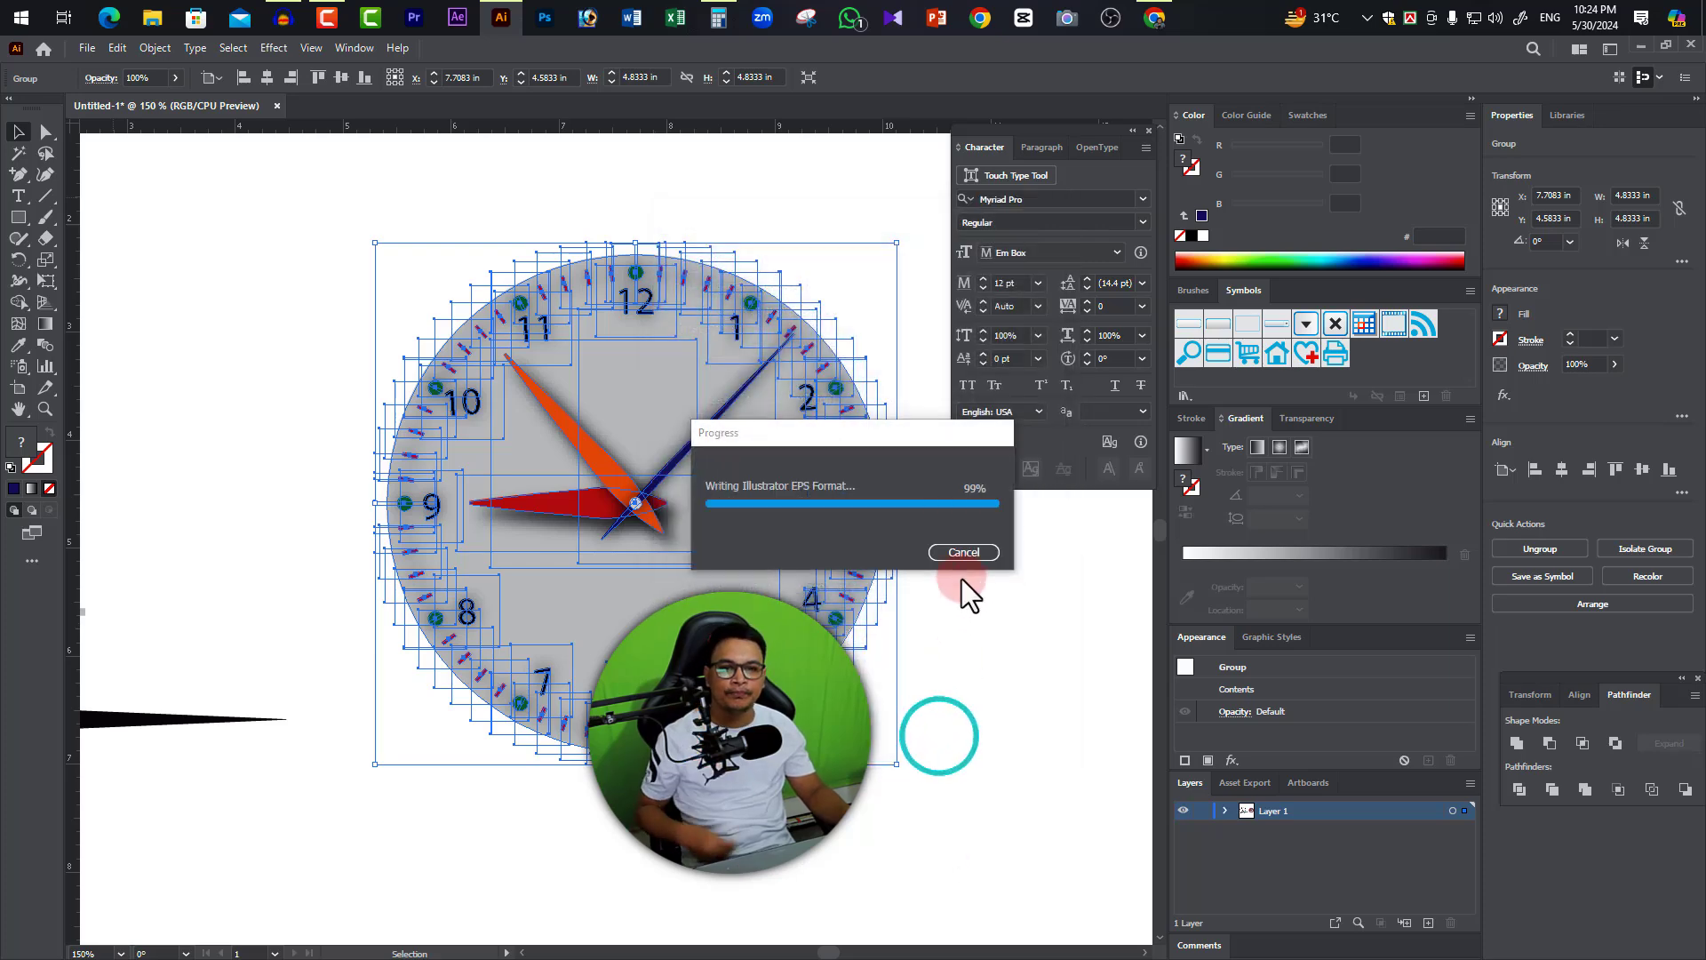
pyautogui.click(629, 350)
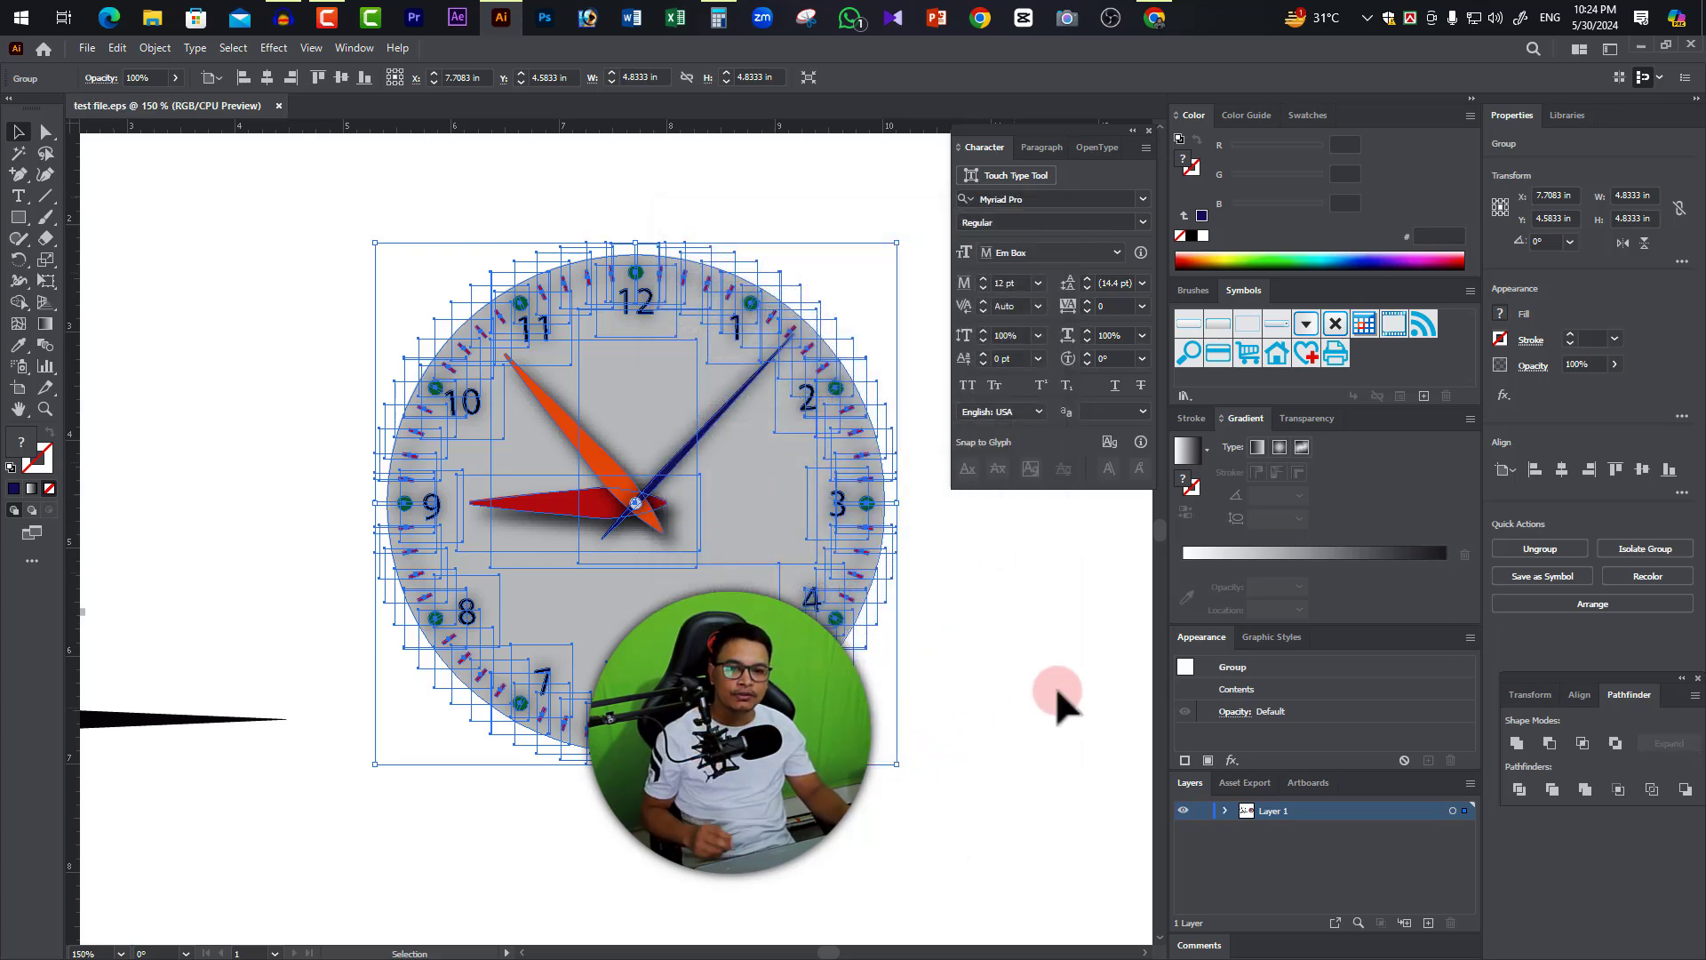
pyautogui.click(981, 601)
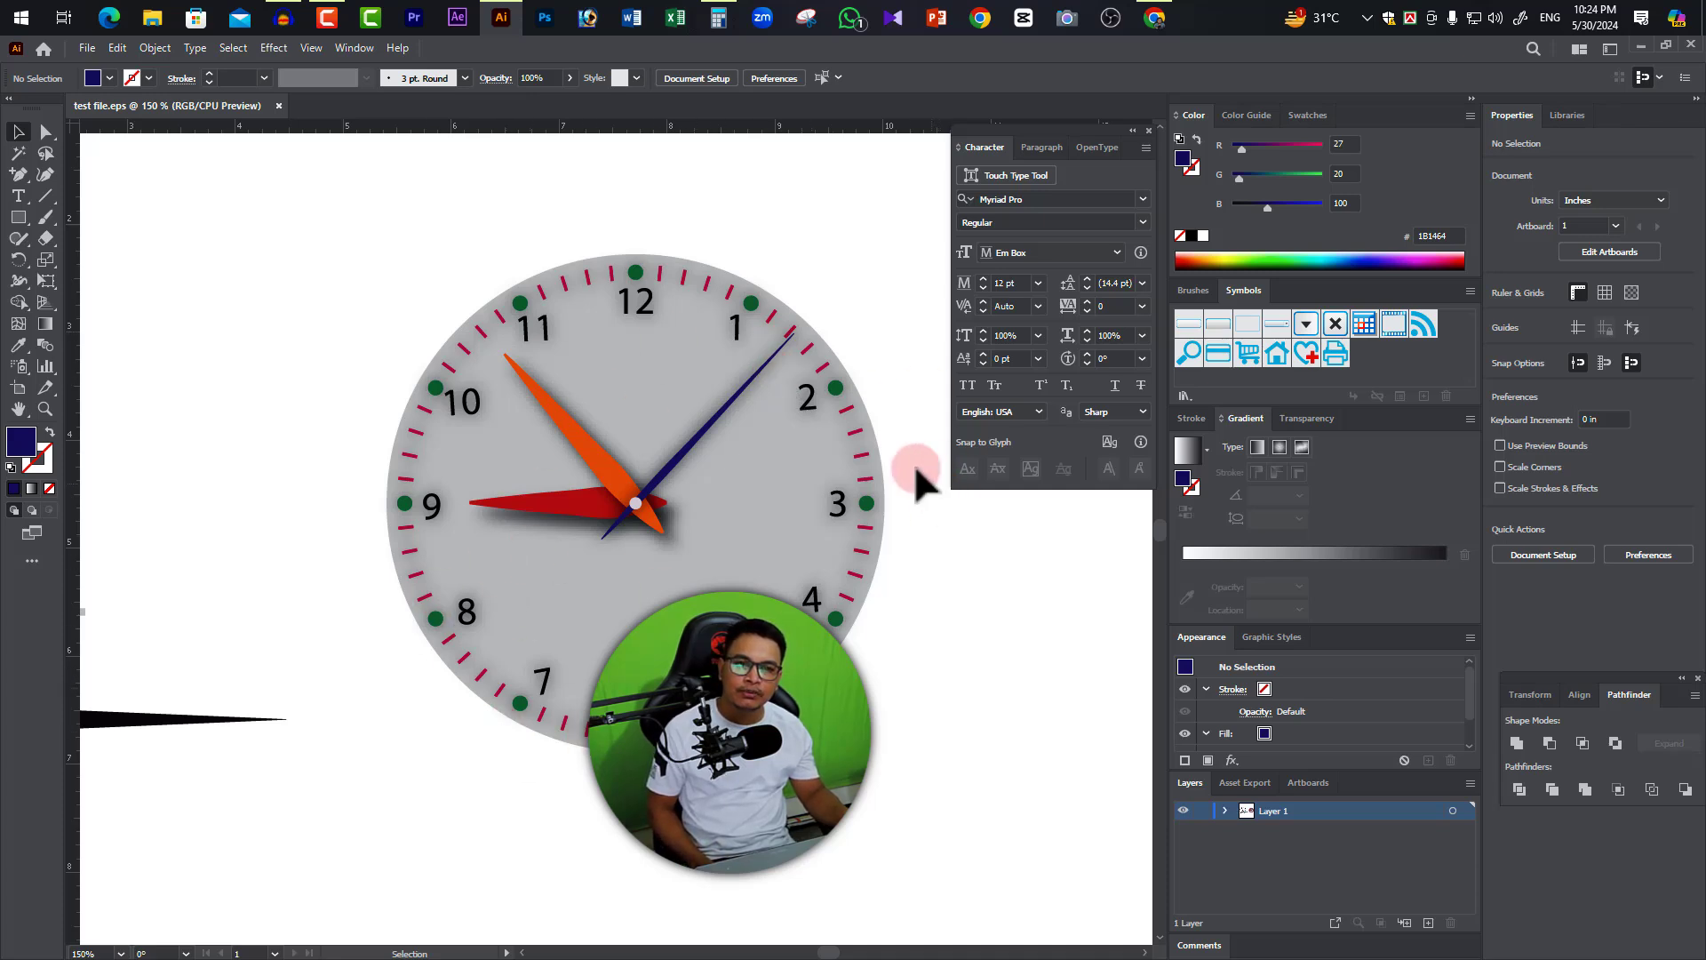
pyautogui.click(1153, 20)
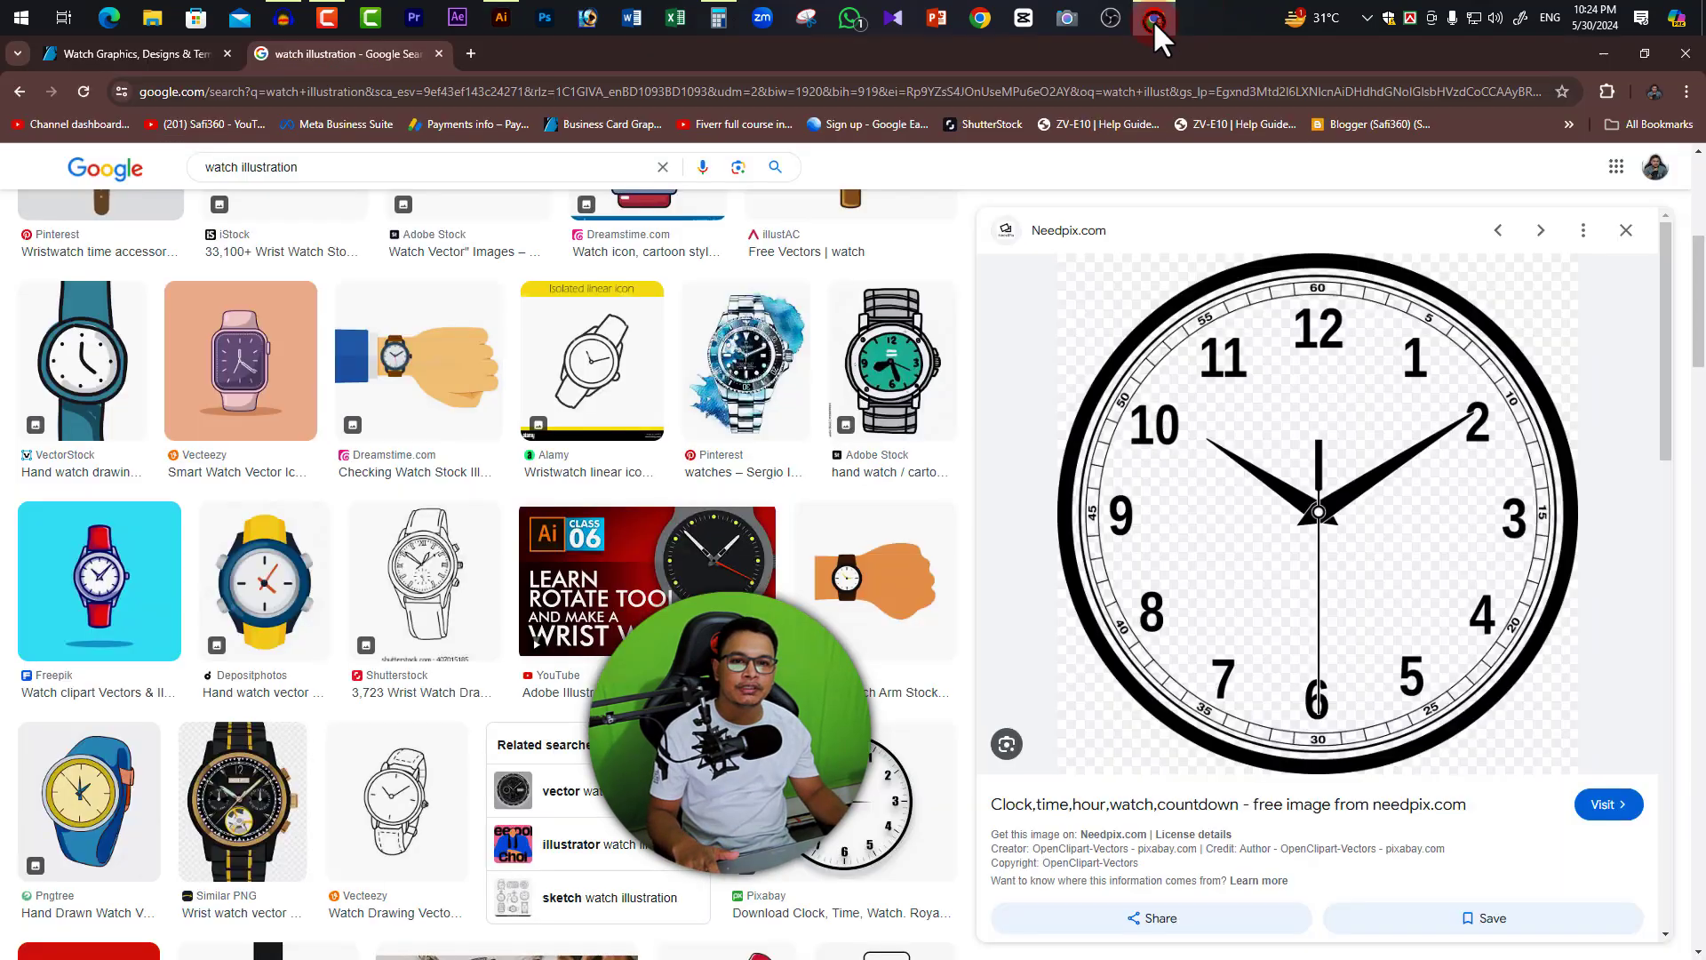
pyautogui.click(175, 51)
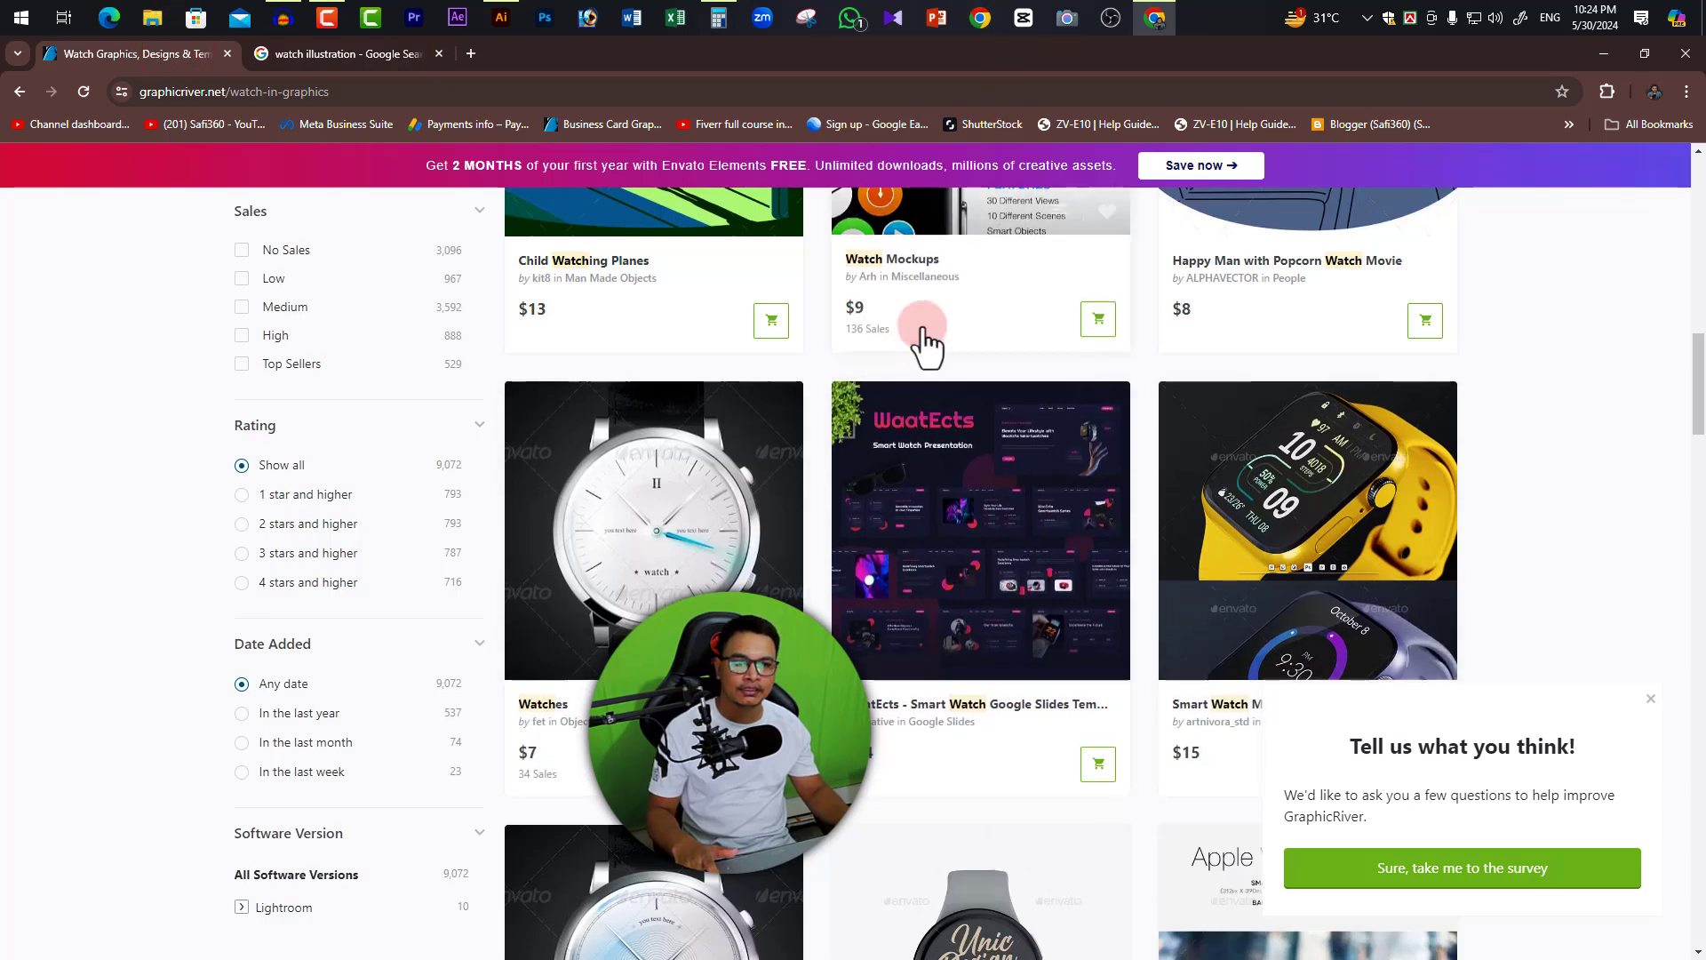
pyautogui.click(1605, 55)
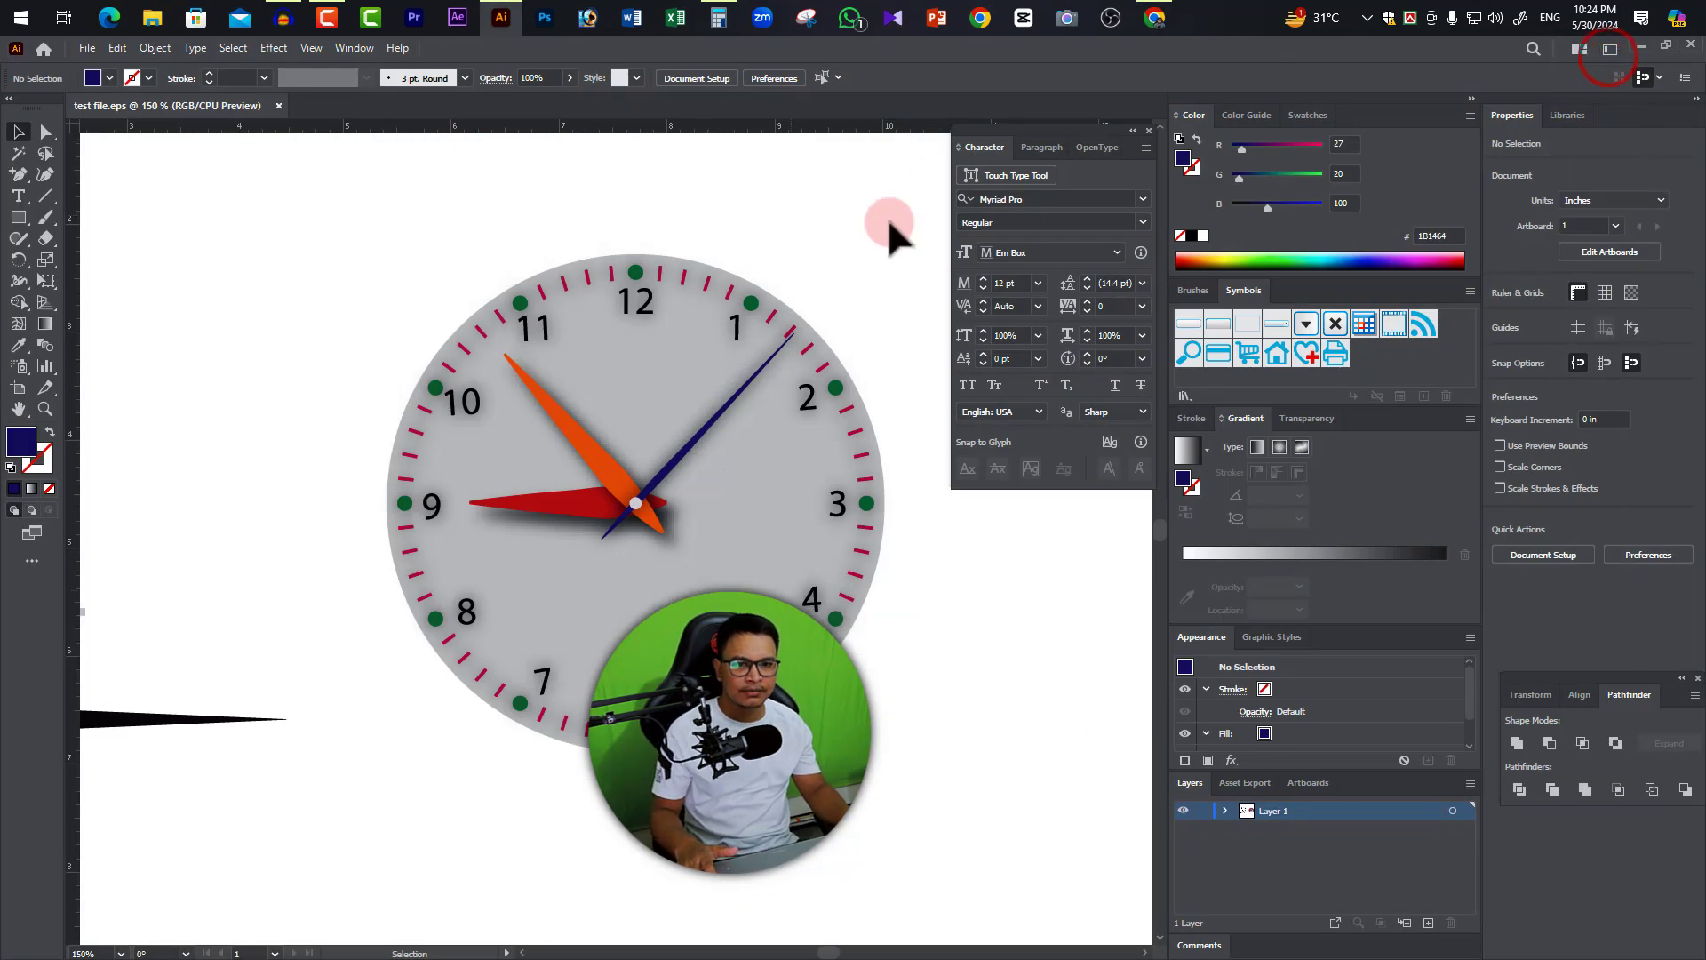